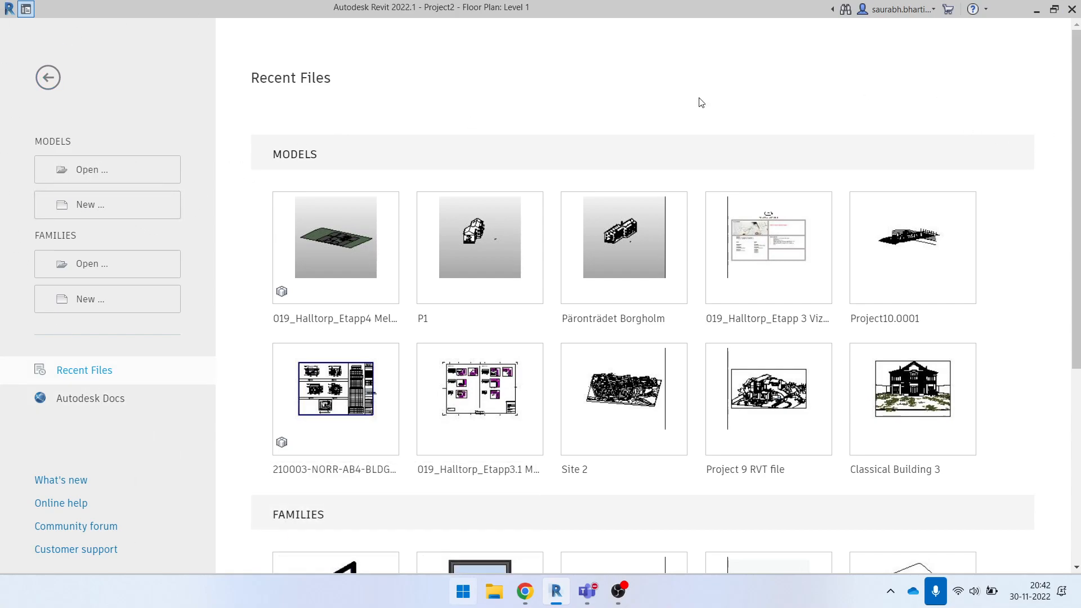
- Create a new project from the Architectural Metric template
{"action": "left_click", "coordinate": [82, 205]}
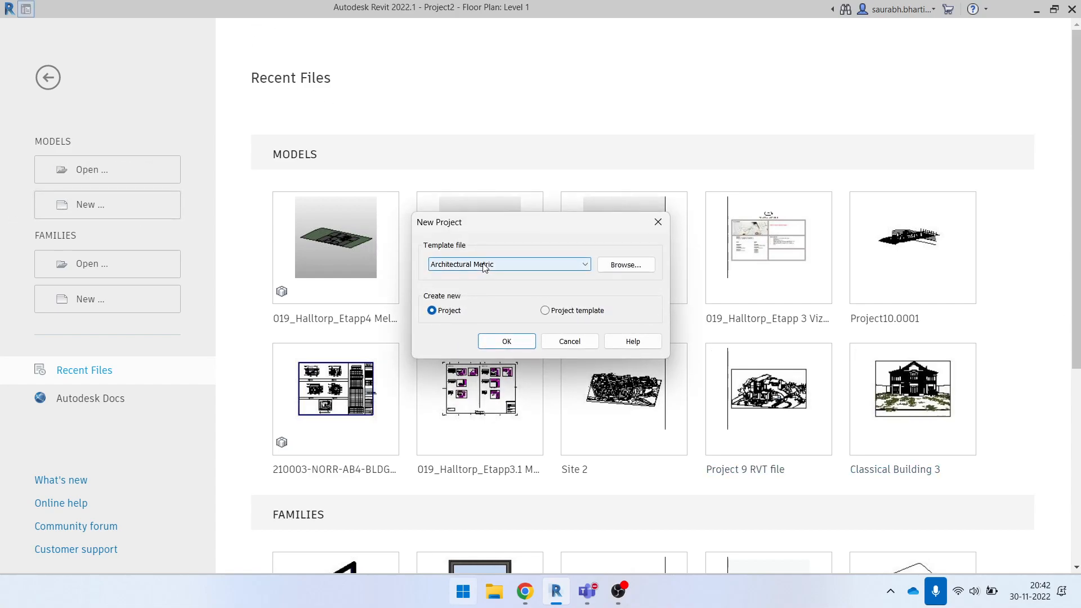
{"action": "left_click", "coordinate": [522, 342]}
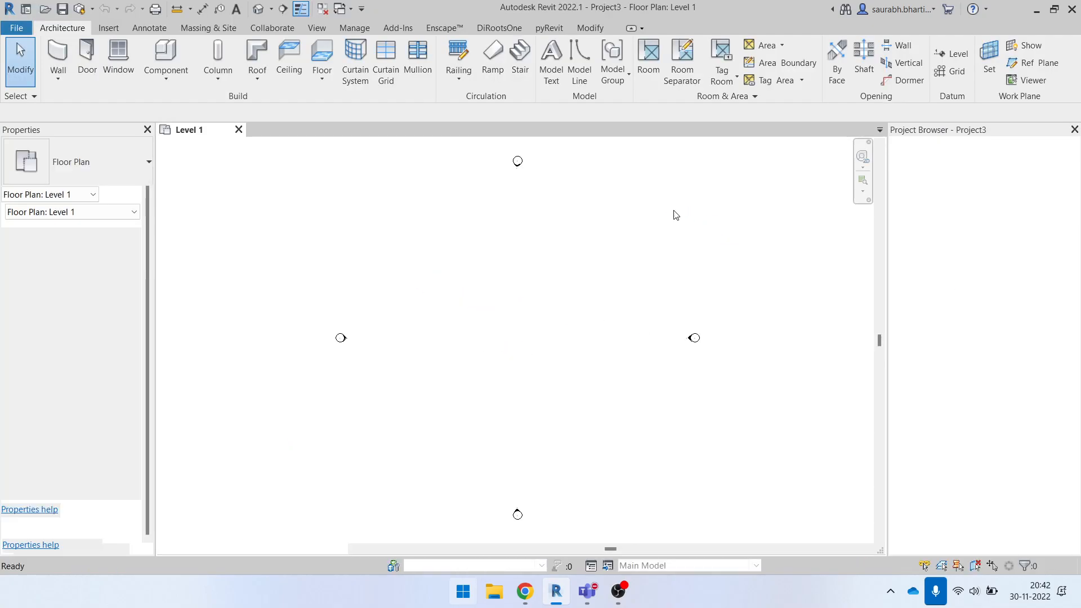
{"action": "left_click", "coordinate": [239, 129]}
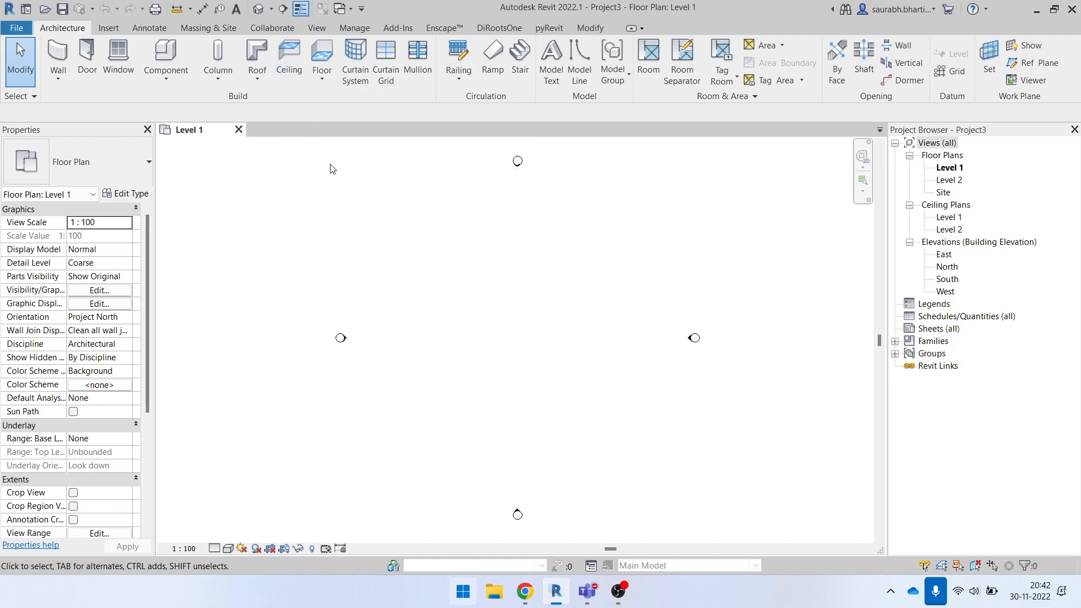
- Draw a rectangular room of Generic - 200mm basic walls on the Level 1 floor plan
{"action": "left_click", "coordinate": [58, 57]}
{"action": "left_click", "coordinate": [583, 49]}
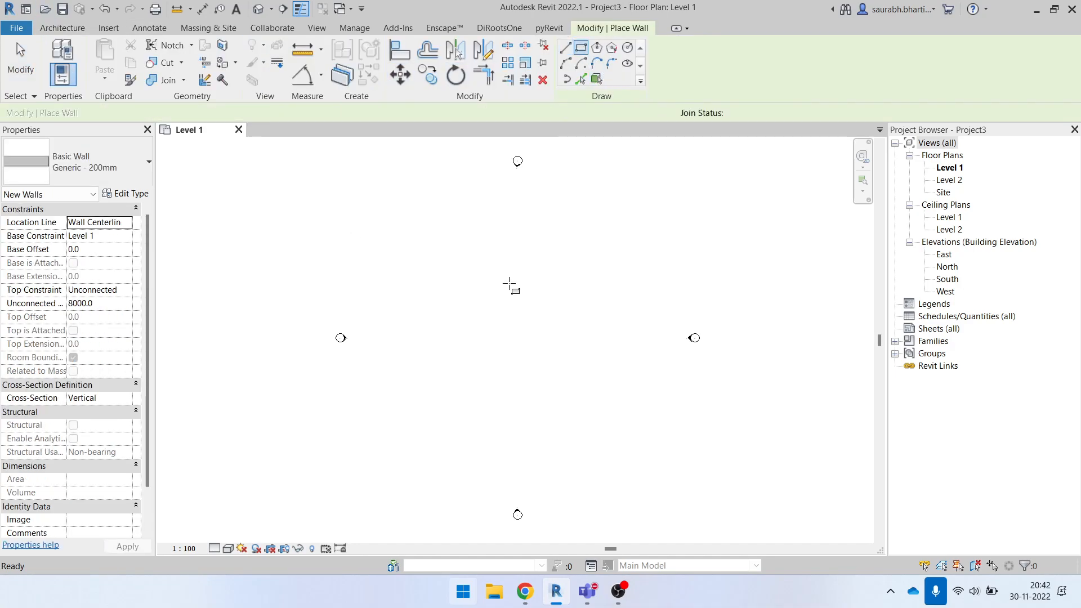
{"action": "left_click", "coordinate": [462, 278]}
{"action": "scroll", "coordinate": [527, 331], "scroll_direction": "up", "scroll_amount": 3}
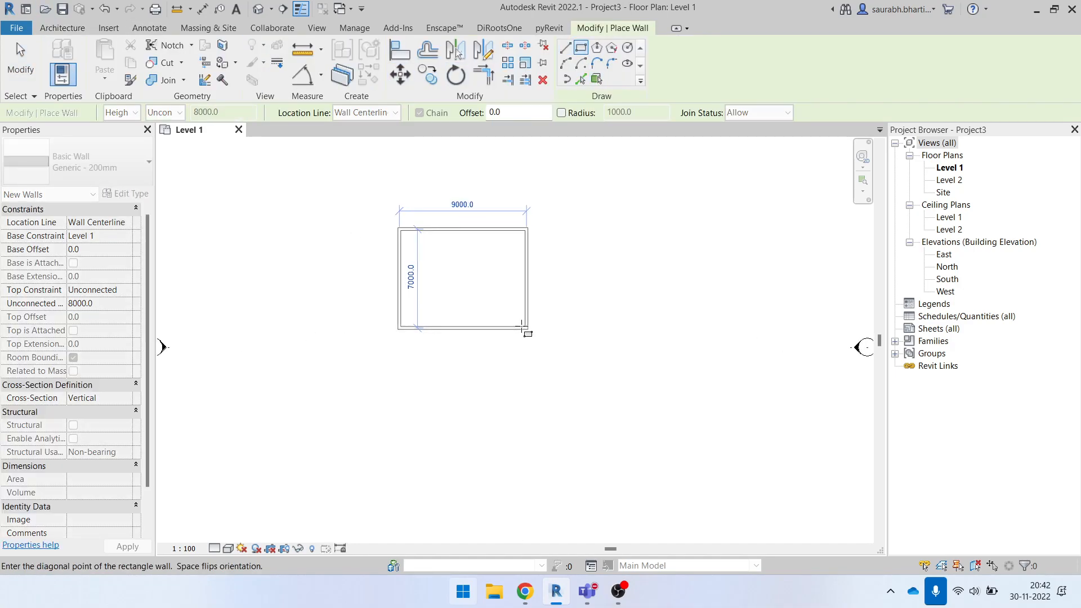
{"action": "left_click", "coordinate": [511, 310]}
{"action": "key", "text": "Escape"}
{"action": "key", "text": "Escape"}
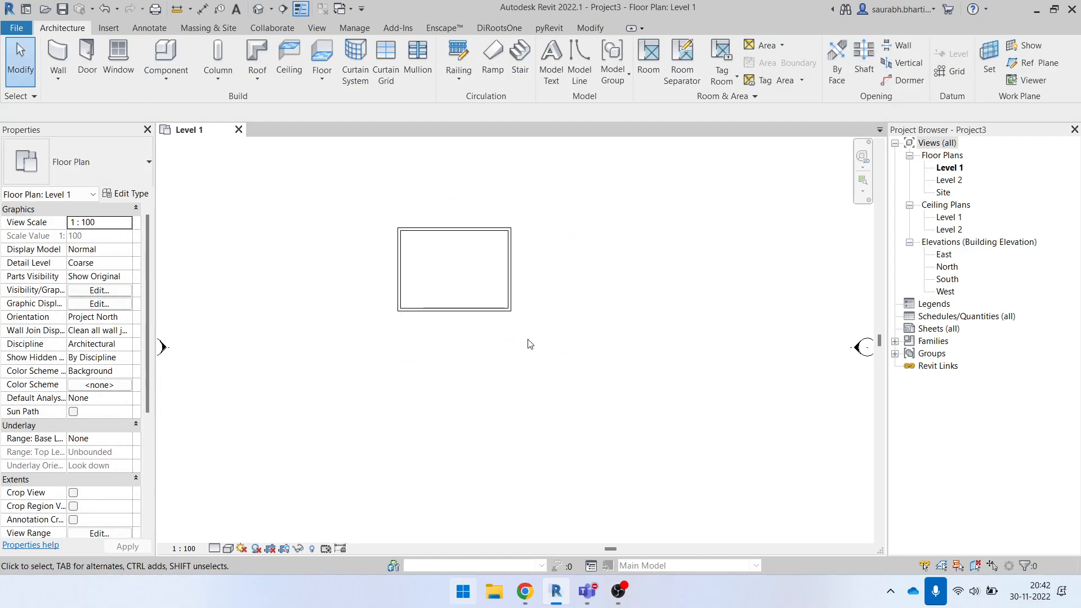
- In the 3D view, set the top constraint of all four walls to Up to level: Level 2
{"action": "left_click", "coordinate": [295, 72]}
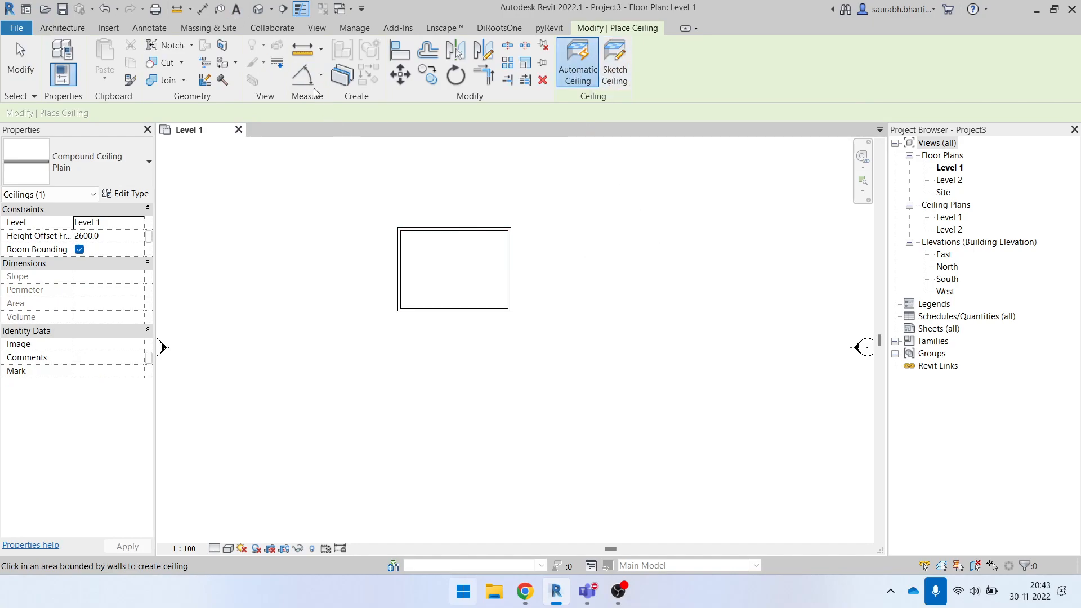
{"action": "key", "text": "Escape"}
{"action": "left_click", "coordinate": [258, 9]}
{"action": "middle_click_drag", "start_coordinate": [619, 316], "coordinate": [439, 374], "text": "shift"}
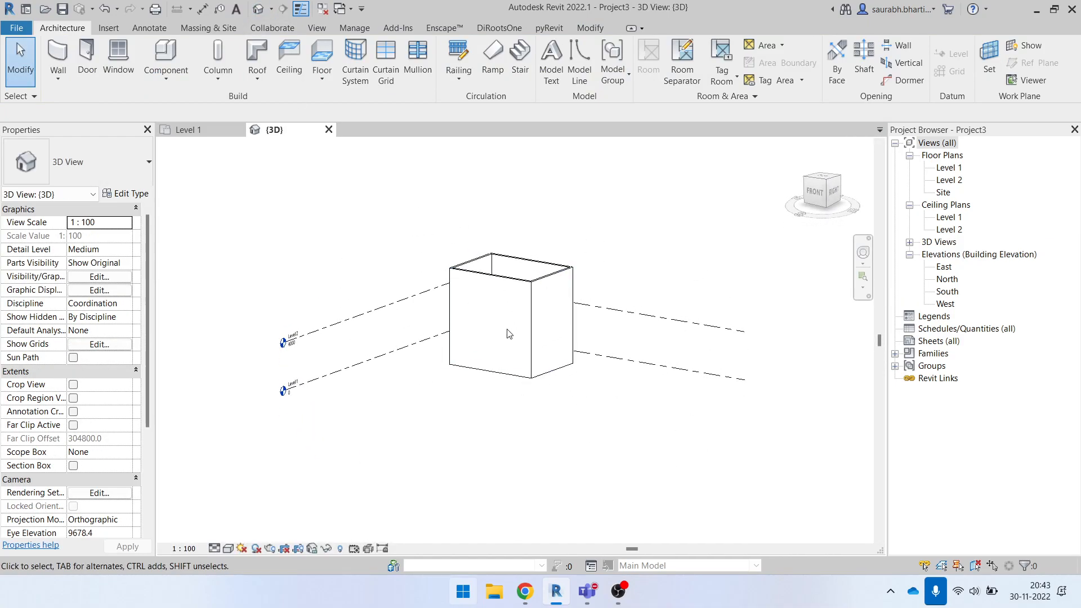
{"action": "left_click_drag", "start_coordinate": [445, 238], "coordinate": [740, 480]}
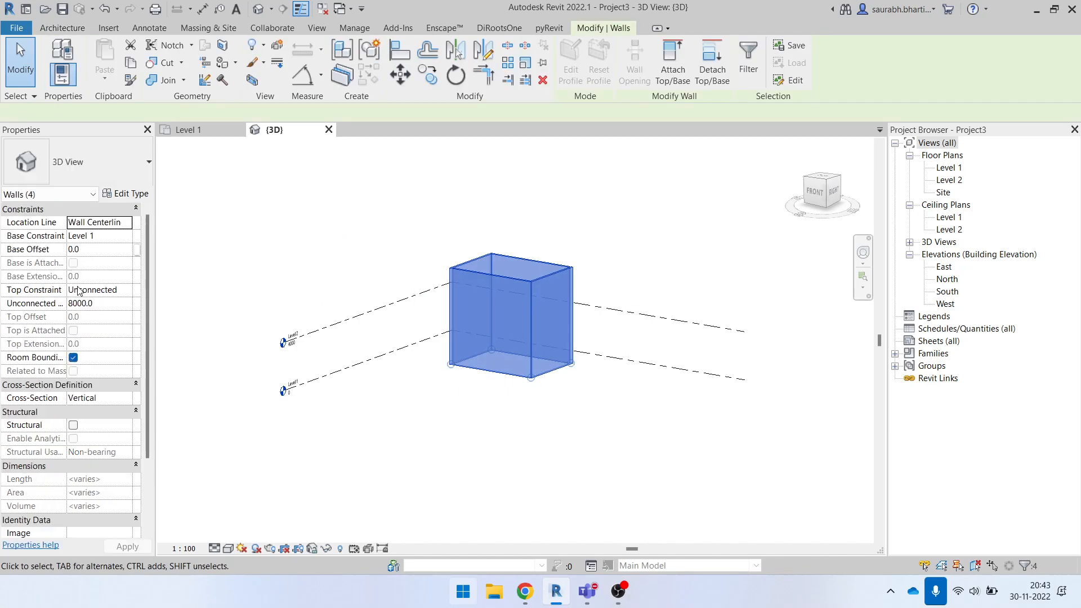
{"action": "left_click", "coordinate": [131, 291]}
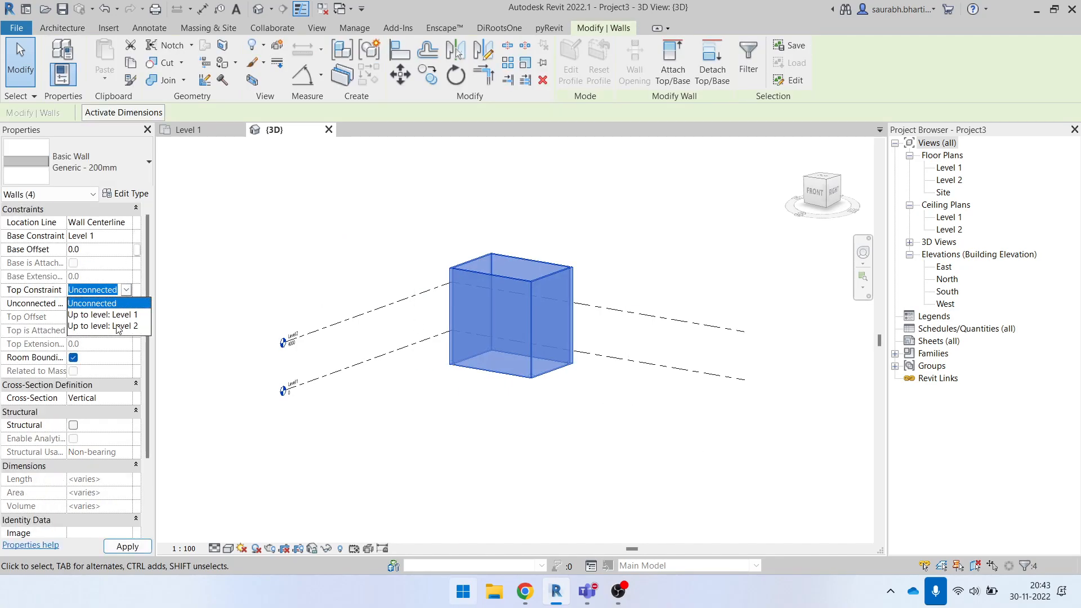
{"action": "left_click", "coordinate": [119, 325]}
{"action": "left_click", "coordinate": [657, 437]}
{"action": "middle_click_drag", "start_coordinate": [656, 433], "coordinate": [557, 457], "text": "shift"}
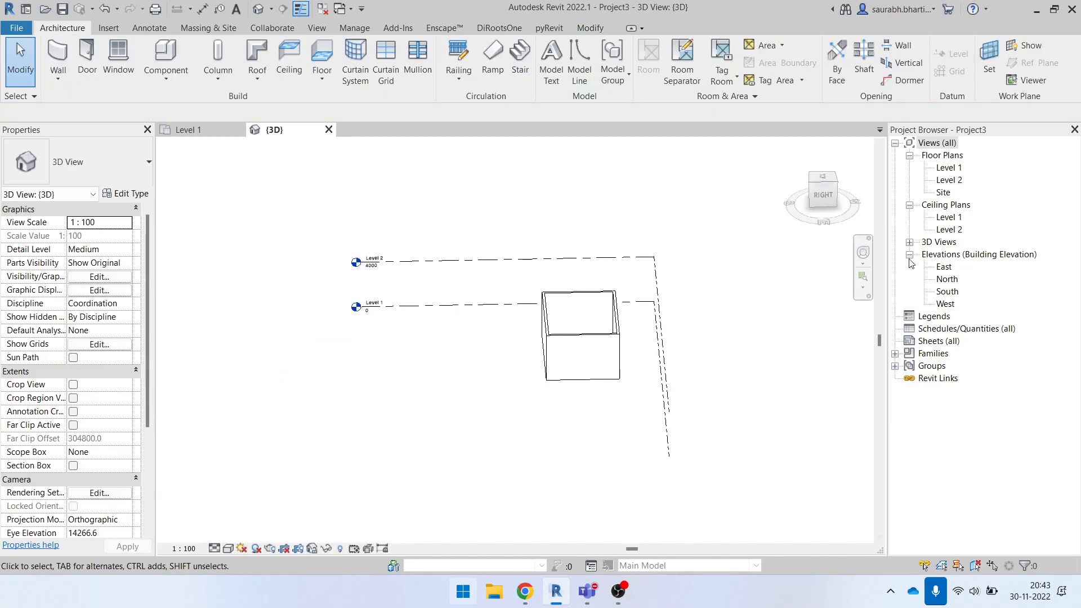
- On the Level 1 floor plan, copy the four-wall room to the east side of the original, in line with it
{"action": "double_click", "coordinate": [948, 168]}
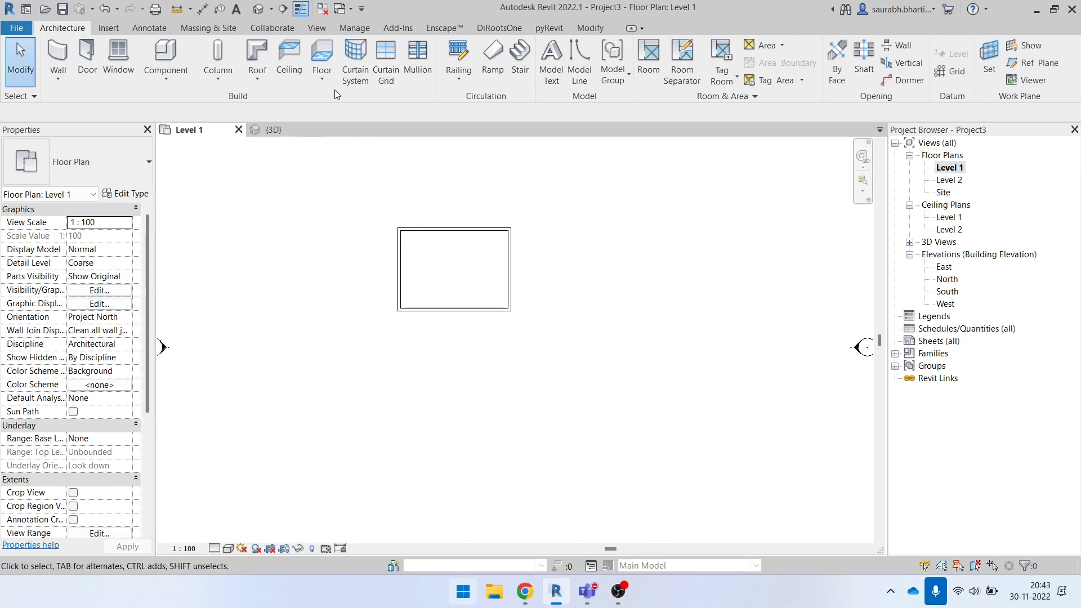
{"action": "left_click", "coordinate": [288, 59]}
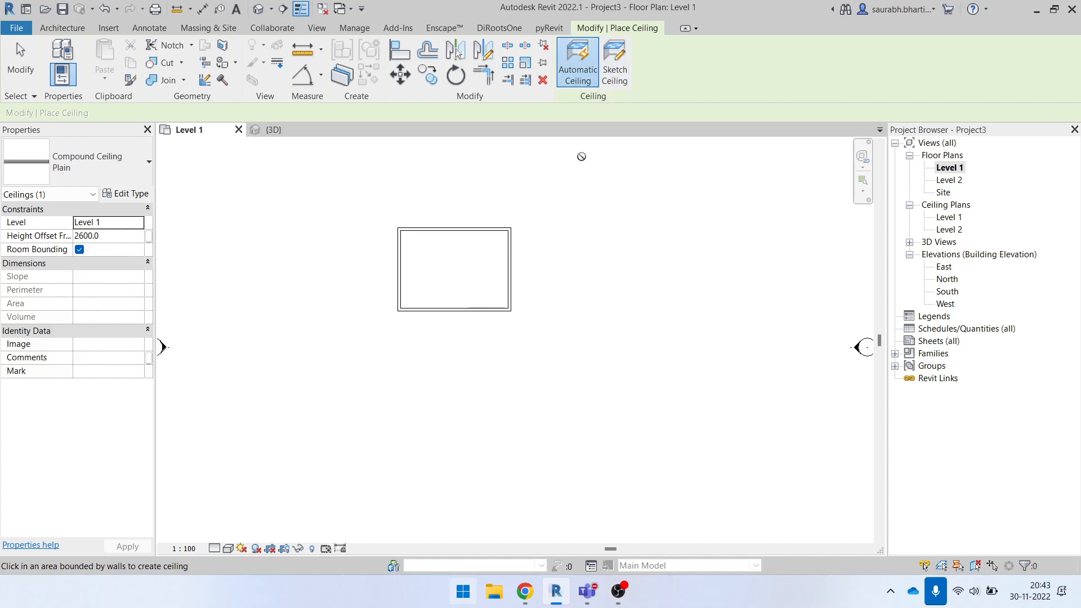
{"action": "key", "text": "Escape"}
{"action": "left_click_drag", "start_coordinate": [378, 213], "coordinate": [575, 347]}
{"action": "left_click_drag", "start_coordinate": [399, 241], "coordinate": [553, 237], "text": "ctrl"}
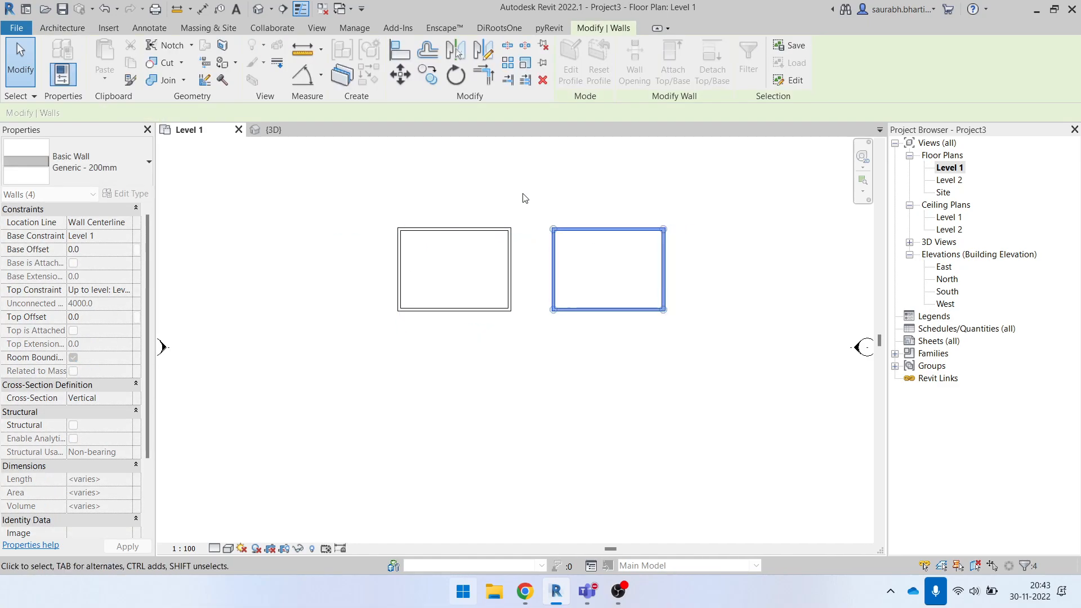
{"action": "left_click", "coordinate": [529, 204]}
{"action": "middle_click_drag", "start_coordinate": [457, 243], "coordinate": [362, 261]}
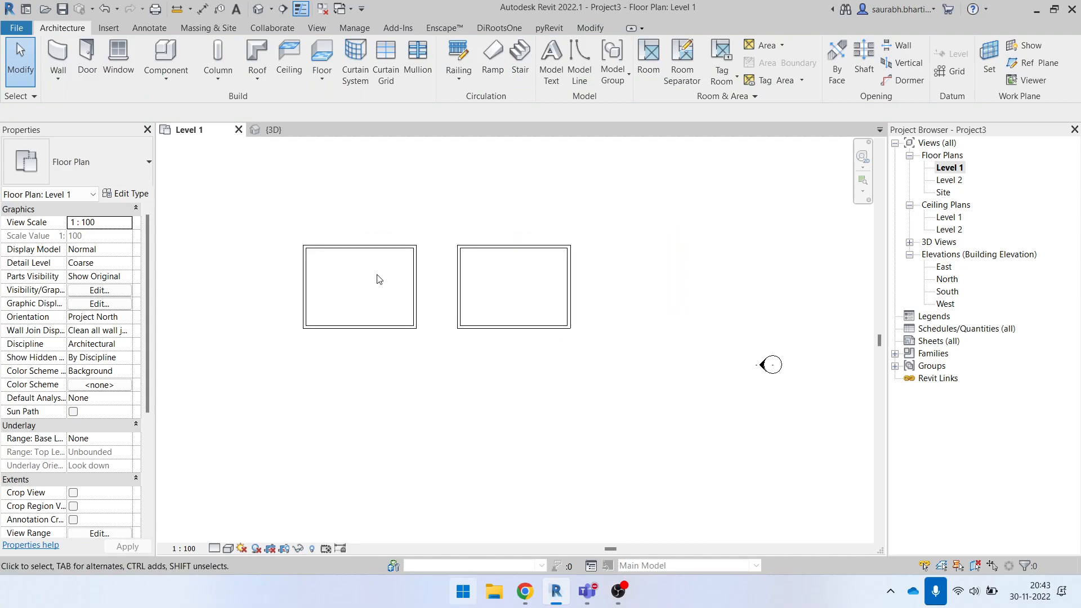
- Copy the room twice more below the existing pair to form a two-by-two grid, and show it in 3D
{"action": "left_click_drag", "start_coordinate": [264, 214], "coordinate": [442, 365]}
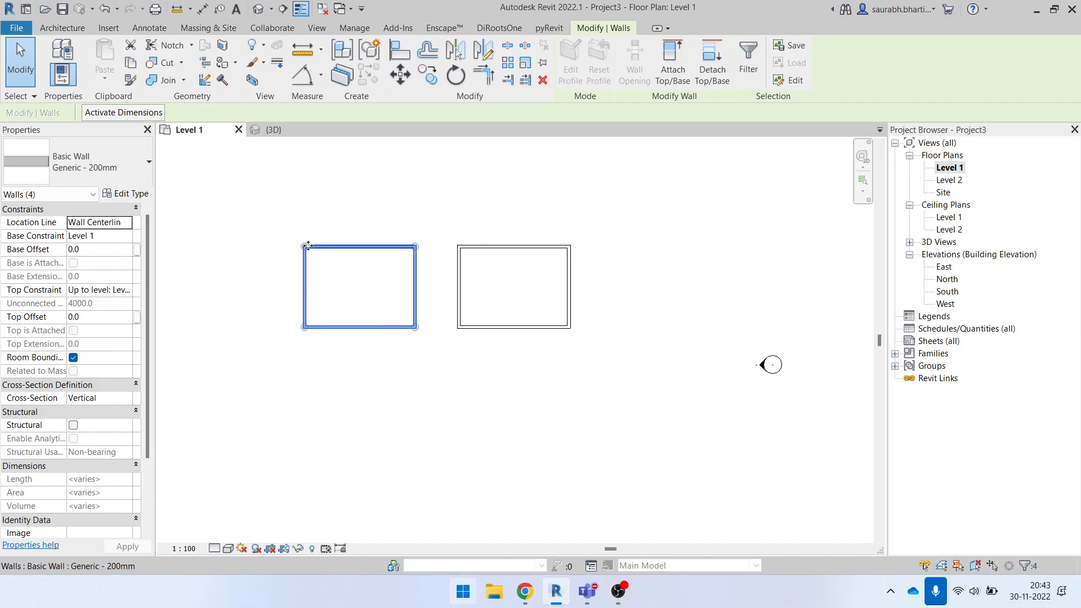
{"action": "left_click_drag", "start_coordinate": [304, 245], "coordinate": [457, 377]}
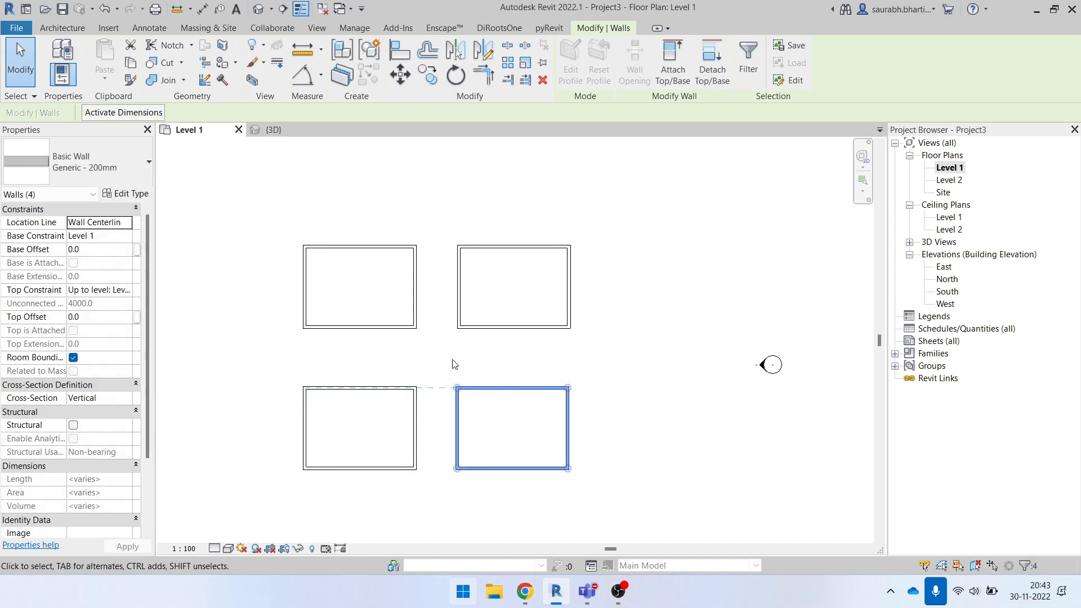
{"action": "left_click", "coordinate": [451, 362]}
{"action": "middle_click_drag", "start_coordinate": [488, 406], "coordinate": [527, 277]}
{"action": "left_click", "coordinate": [256, 9]}
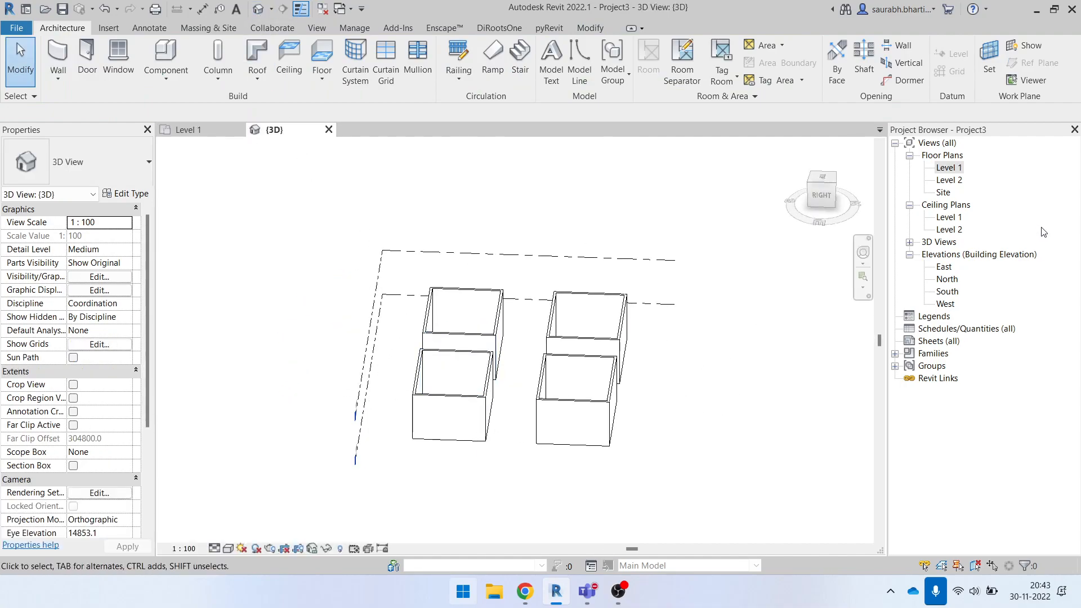
- Place an automatic Compound Ceiling Plain at a 2600 height offset in the upper-left room of the Level 1 floor plan
{"action": "double_click", "coordinate": [949, 167]}
{"action": "scroll", "coordinate": [451, 338], "scroll_direction": "down", "scroll_amount": 3}
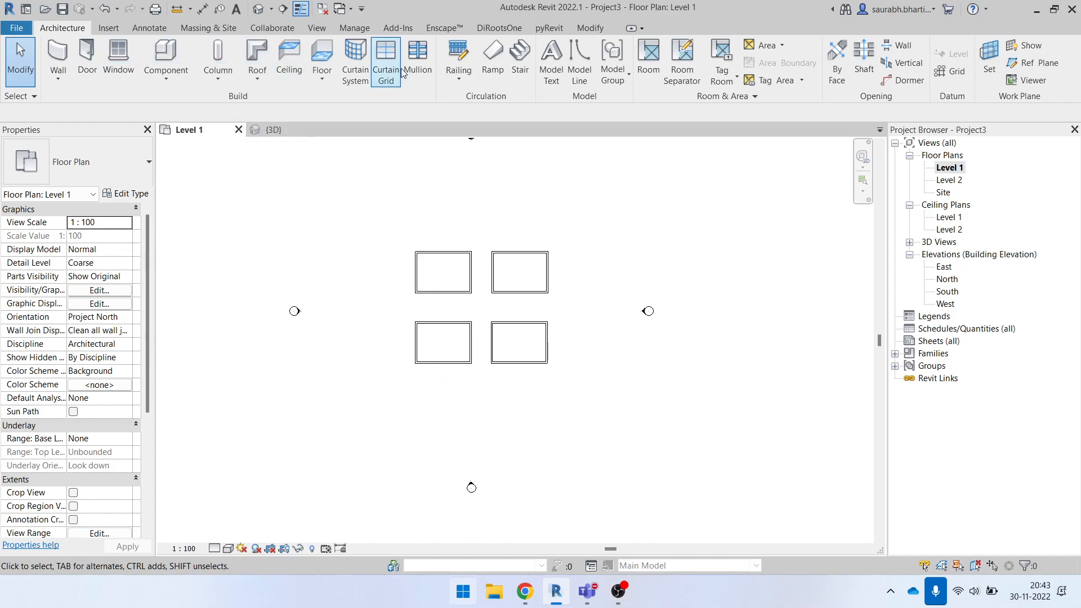
{"action": "left_click", "coordinate": [289, 60]}
{"action": "scroll", "coordinate": [444, 277], "scroll_direction": "up", "scroll_amount": 3}
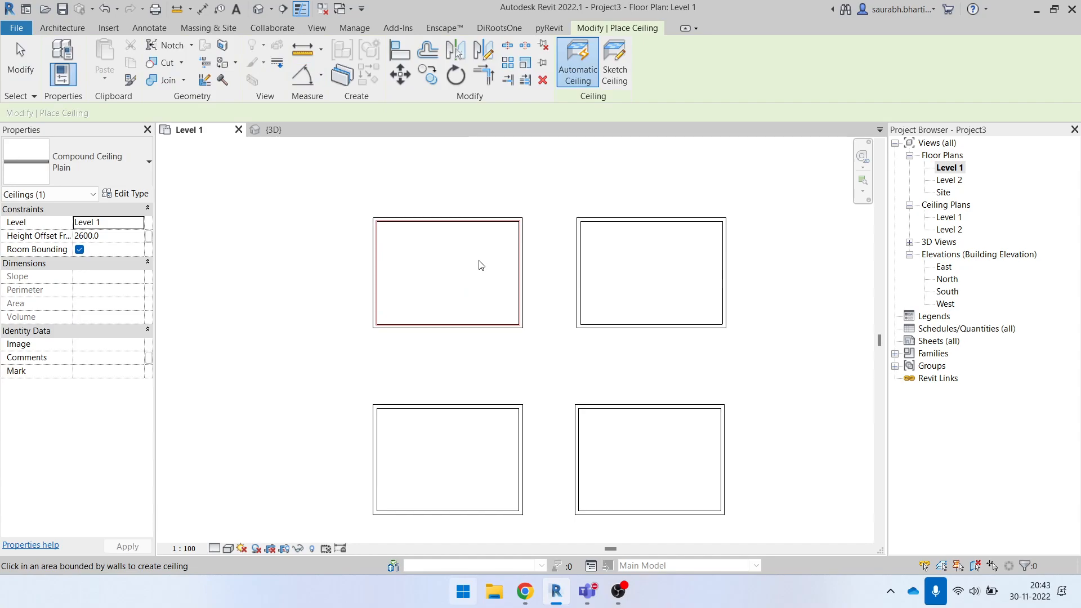
{"action": "scroll", "coordinate": [473, 245], "scroll_direction": "up", "scroll_amount": 3}
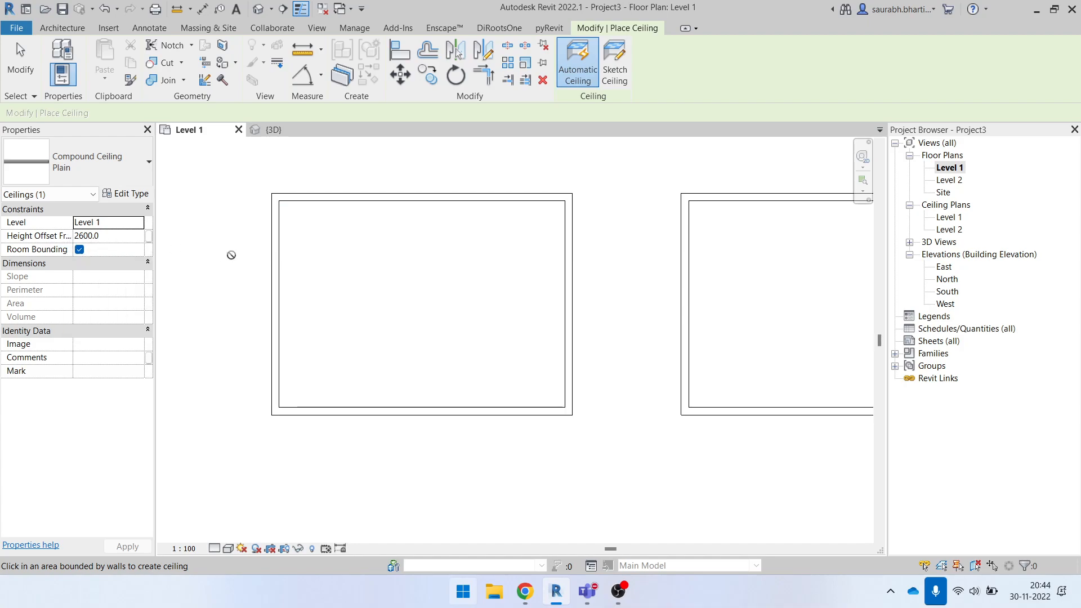
{"action": "left_click", "coordinate": [325, 282]}
{"action": "scroll", "coordinate": [304, 314], "scroll_direction": "down", "scroll_amount": 2}
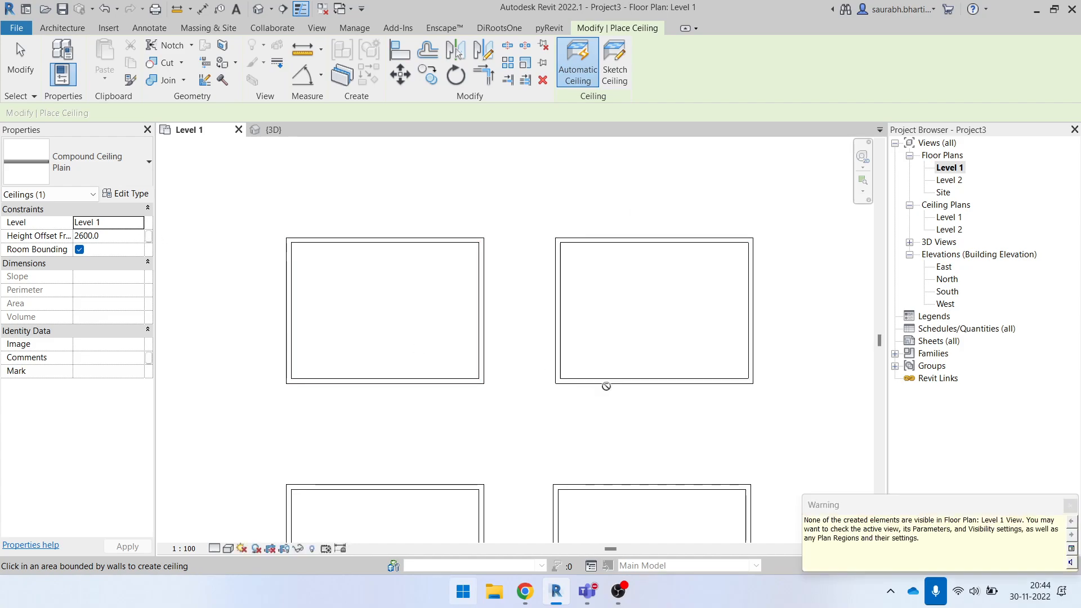
{"action": "left_click_drag", "start_coordinate": [832, 520], "coordinate": [956, 521]}
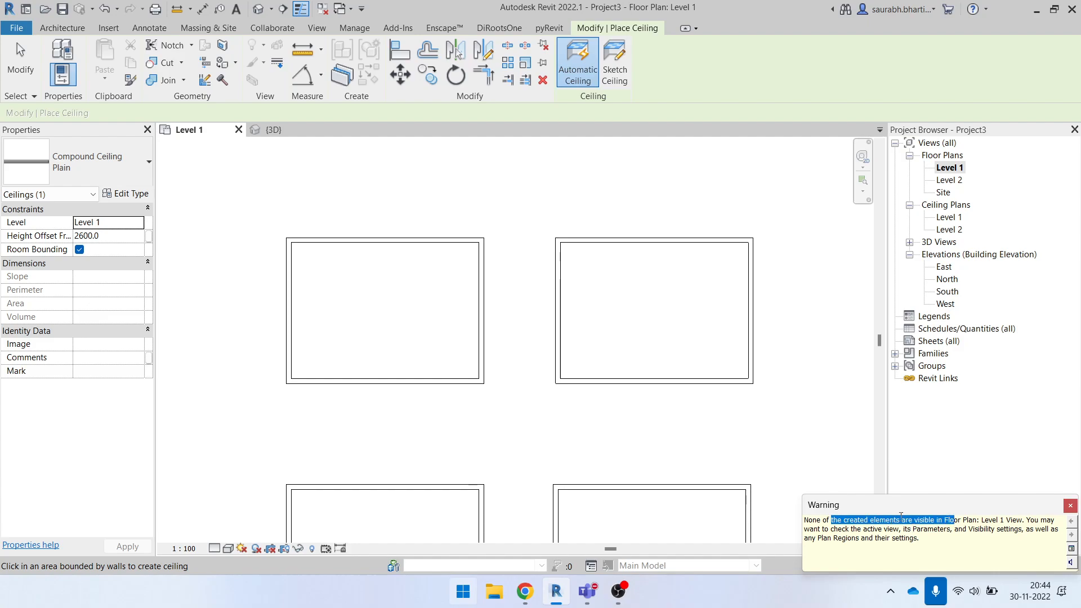
- Locate the new ceiling in the 3D view and select it to inspect its placement
{"action": "left_click", "coordinate": [258, 9]}
{"action": "middle_click_drag", "start_coordinate": [705, 381], "coordinate": [650, 370], "text": "shift"}
{"action": "scroll", "coordinate": [539, 404], "scroll_direction": "up", "scroll_amount": 3}
{"action": "key", "text": "Escape"}
{"action": "key", "text": "Escape"}
{"action": "left_click", "coordinate": [526, 408]}
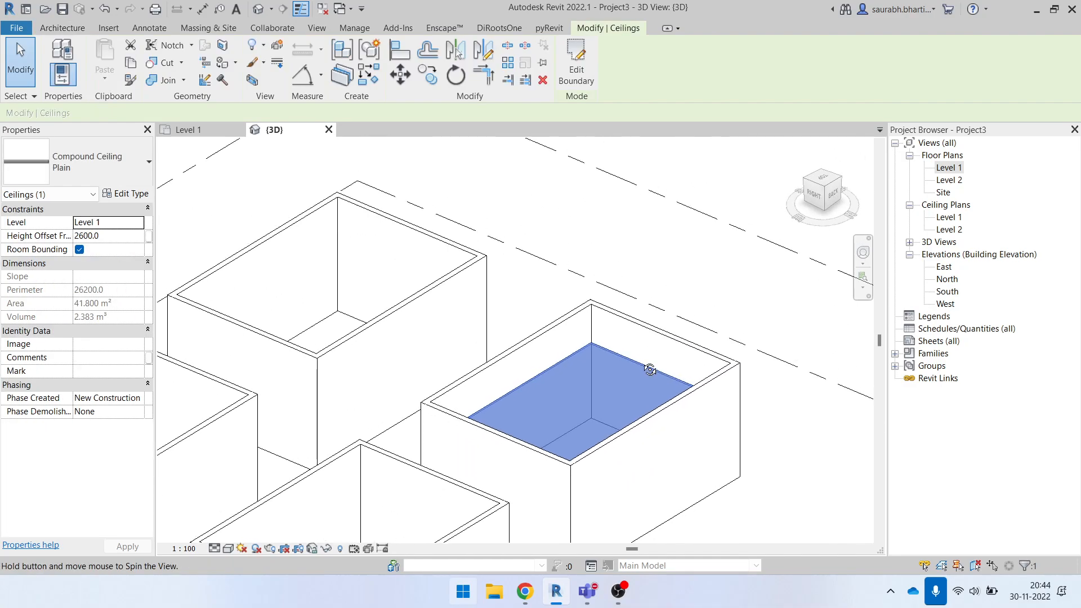
- Try the Consistent Colors and Realistic visual styles on the 3D view
{"action": "left_click", "coordinate": [228, 549]}
{"action": "left_click", "coordinate": [256, 522]}
{"action": "scroll", "coordinate": [555, 469], "scroll_direction": "down", "scroll_amount": 3}
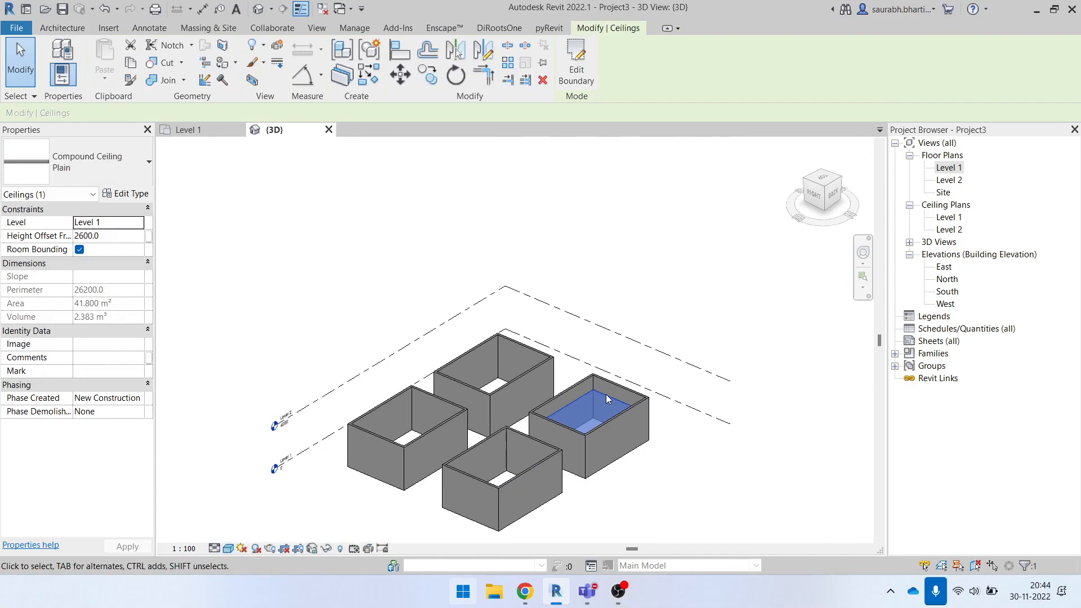
{"action": "key", "text": "Escape"}
{"action": "middle_click_drag", "start_coordinate": [648, 469], "coordinate": [684, 476], "text": "shift"}
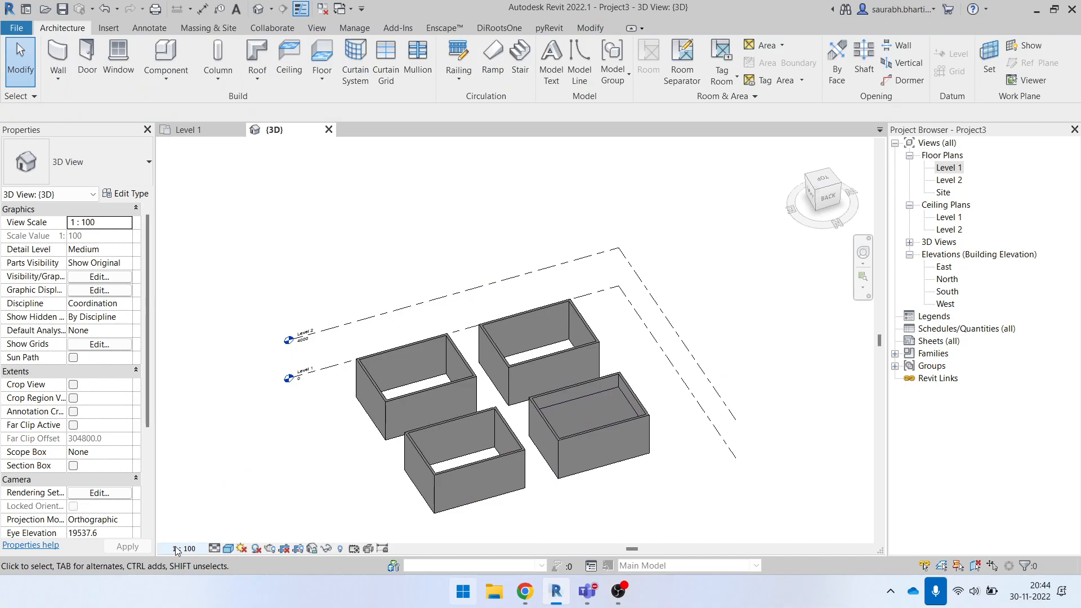
{"action": "left_click", "coordinate": [228, 549]}
{"action": "left_click", "coordinate": [236, 533]}
{"action": "scroll", "coordinate": [608, 431], "scroll_direction": "up", "scroll_amount": 5}
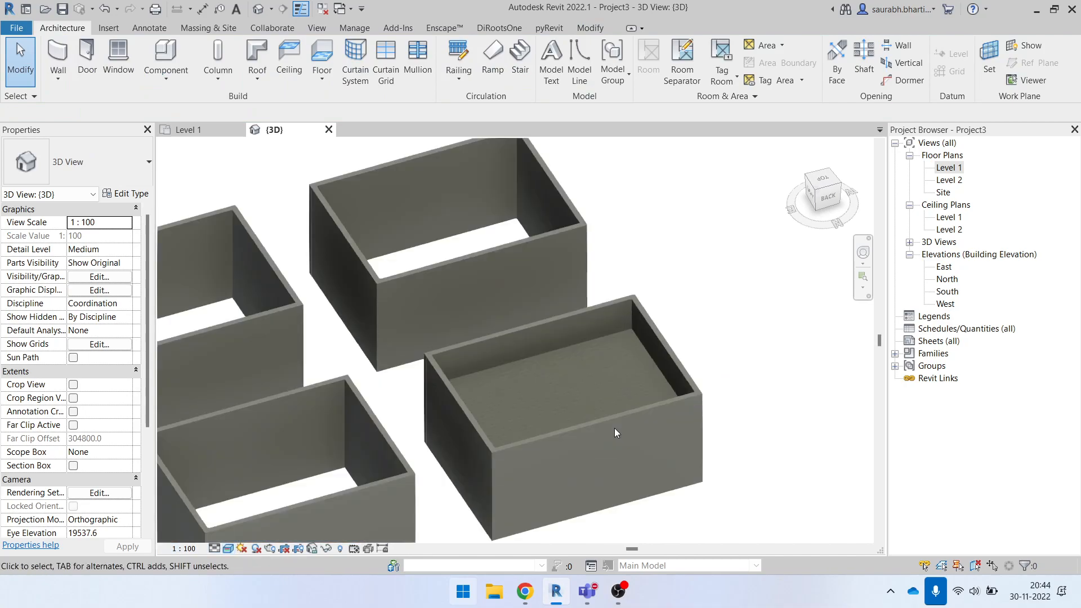
- Set the 3D view's visual style to Shaded and inspect the ceiling inside the room
{"action": "left_click", "coordinate": [227, 549]}
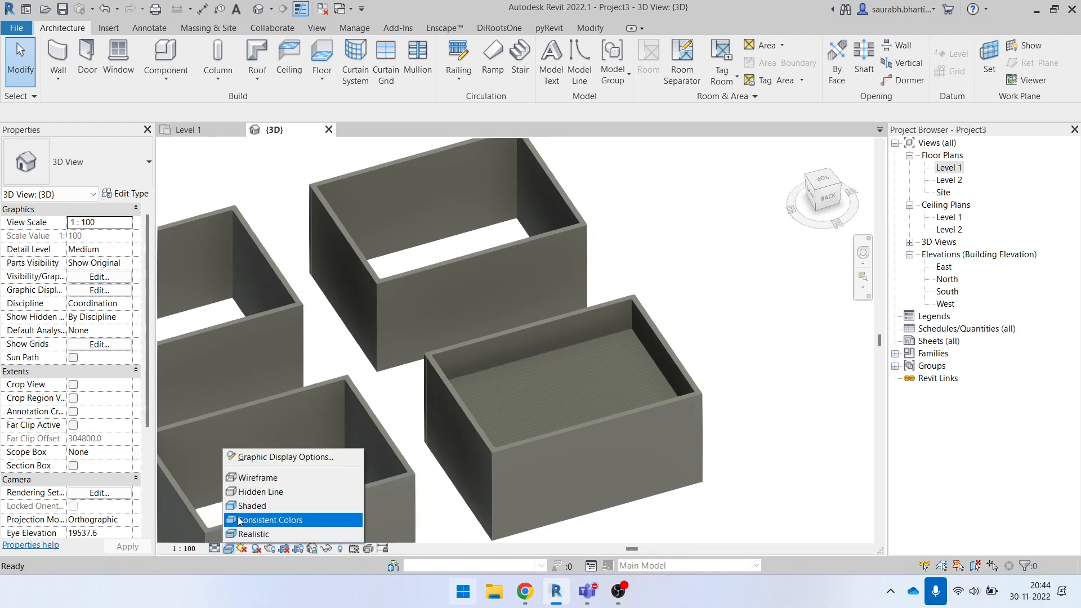
{"action": "left_click", "coordinate": [243, 506]}
{"action": "scroll", "coordinate": [608, 405], "scroll_direction": "down", "scroll_amount": 3}
{"action": "middle_click_drag", "start_coordinate": [607, 404], "coordinate": [555, 381], "text": "shift"}
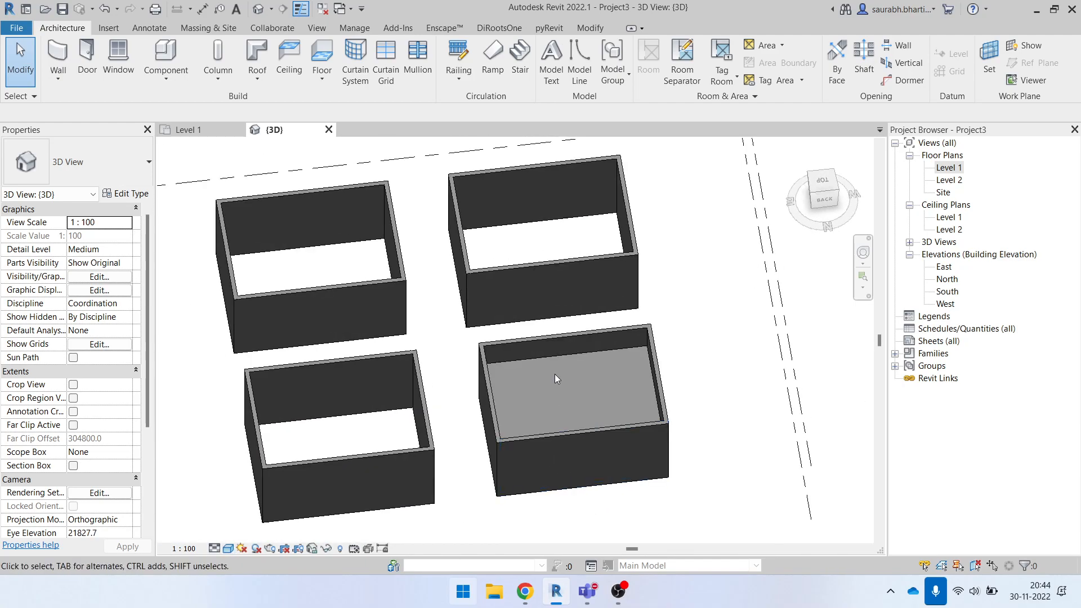
{"action": "left_click", "coordinate": [558, 361]}
{"action": "middle_click_drag", "start_coordinate": [556, 420], "coordinate": [879, 254], "text": "shift"}
- Return to the Level 1 floor plan and check the upper-left room for the ceiling
{"action": "left_click", "coordinate": [948, 168]}
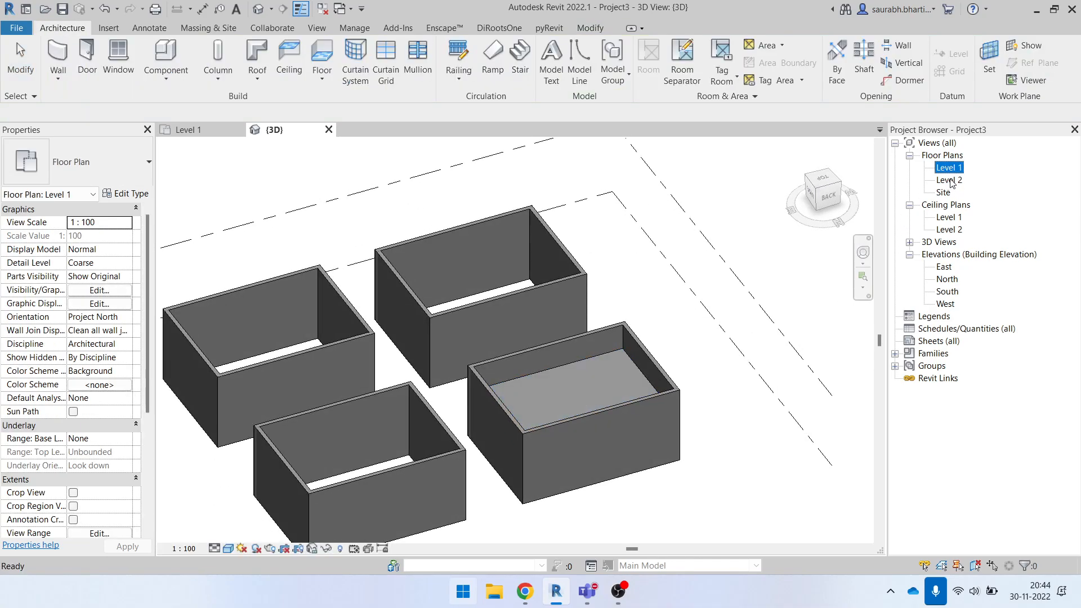
{"action": "double_click", "coordinate": [956, 172]}
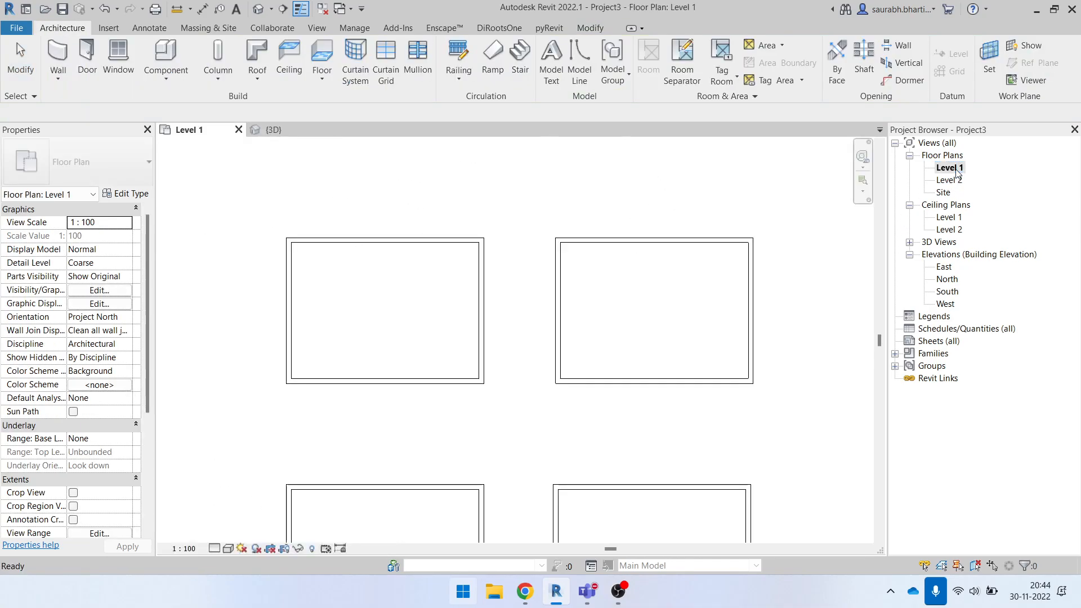
{"action": "left_click_drag", "start_coordinate": [262, 214], "coordinate": [513, 417]}
{"action": "left_click", "coordinate": [489, 414]}
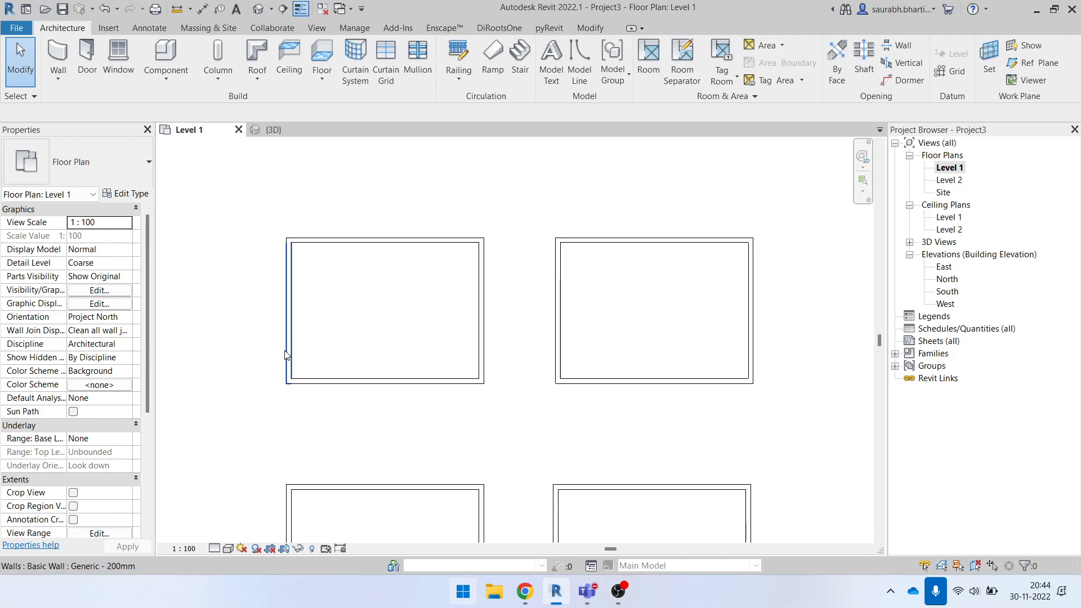
- Review the Level 1 floor plan's view range offsets and check the upper-left room for selectable elements
{"action": "scroll", "coordinate": [126, 401], "scroll_direction": "down", "scroll_amount": 5}
{"action": "scroll", "coordinate": [90, 382], "scroll_direction": "up", "scroll_amount": 5}
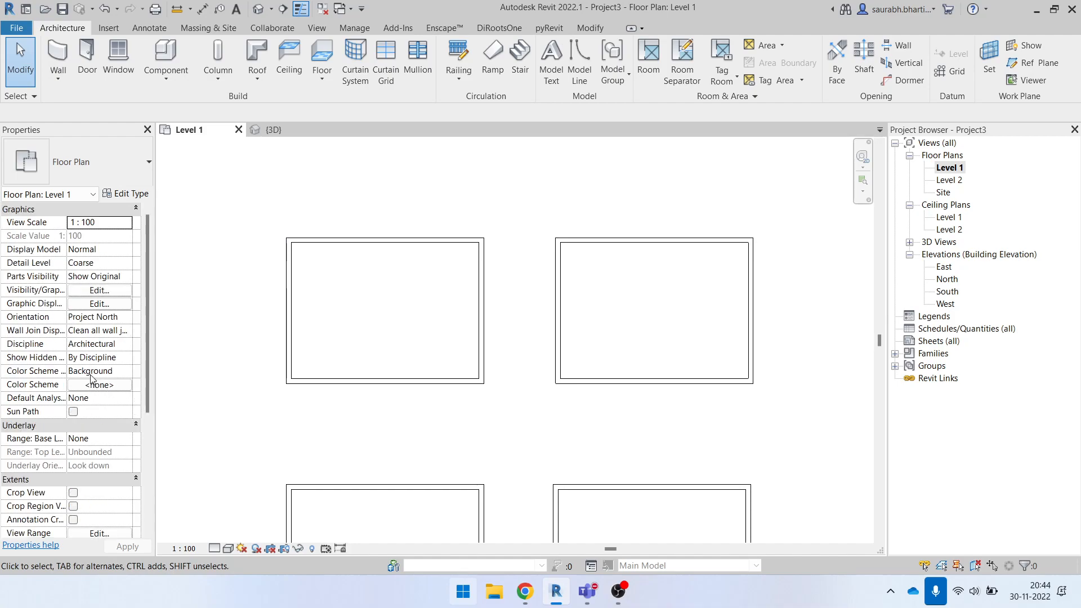
{"action": "scroll", "coordinate": [116, 435], "scroll_direction": "down", "scroll_amount": 5}
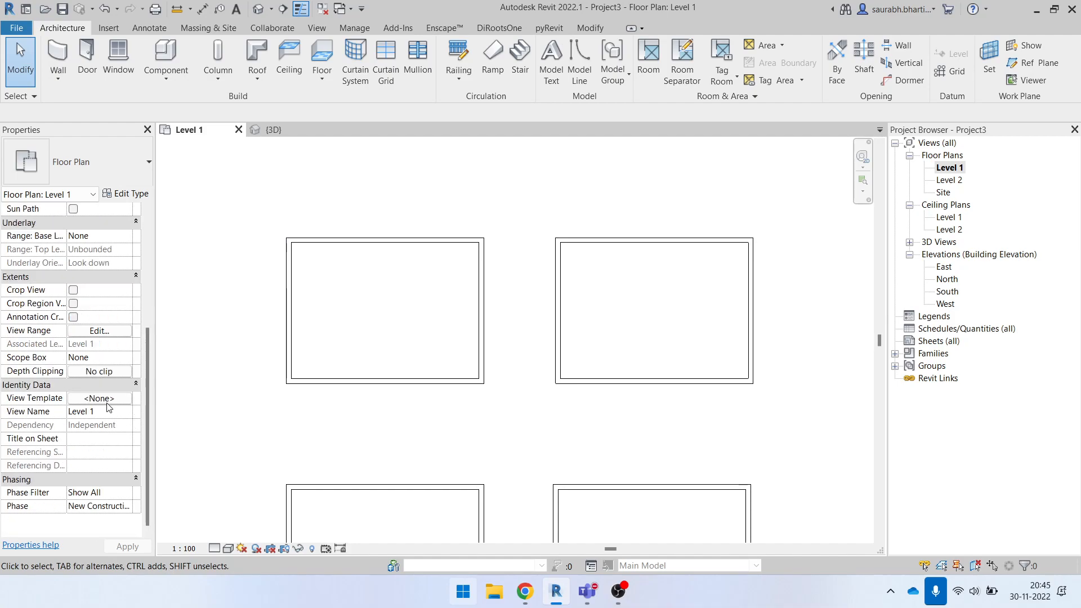
{"action": "left_click", "coordinate": [93, 332]}
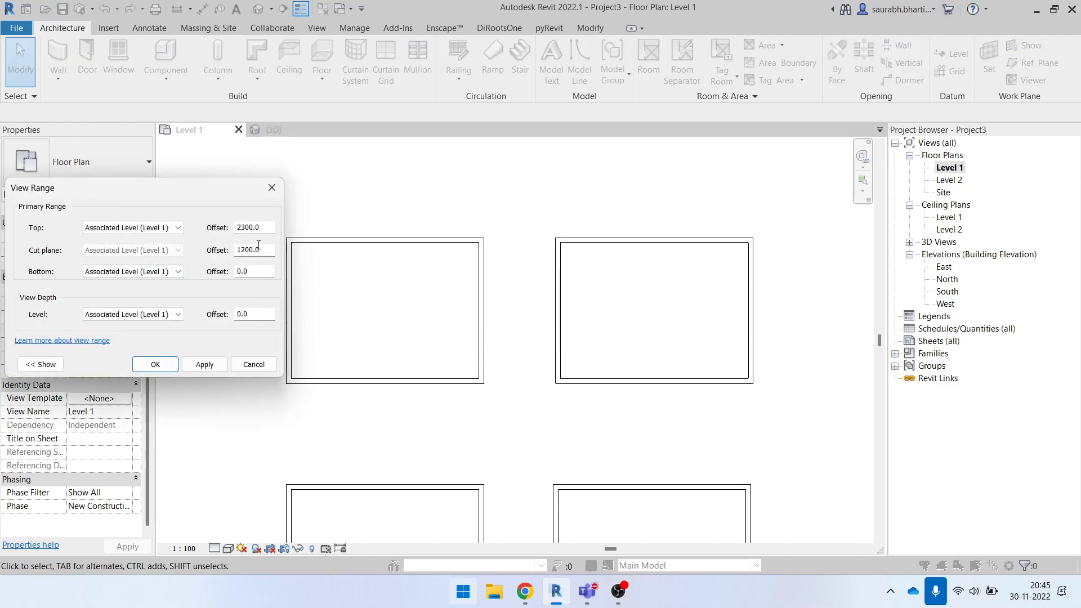
{"action": "key", "text": "Return"}
{"action": "left_click_drag", "start_coordinate": [229, 202], "coordinate": [528, 422]}
{"action": "key", "text": "Escape"}
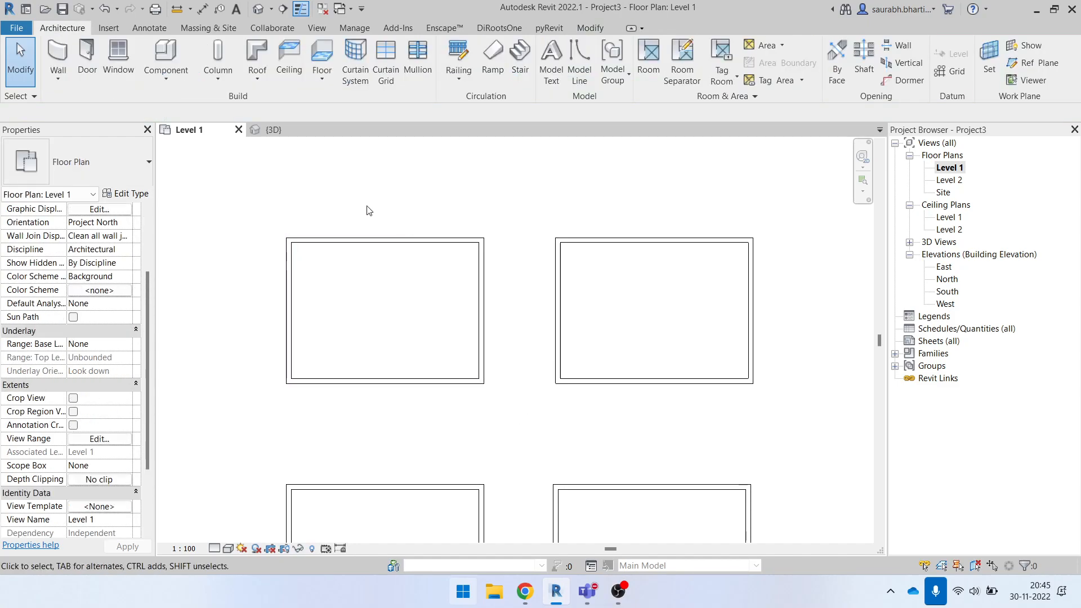
- Create a rectangular plan region about 5800 by 8000 over the left part of the upper-left room
{"action": "left_click", "coordinate": [317, 29]}
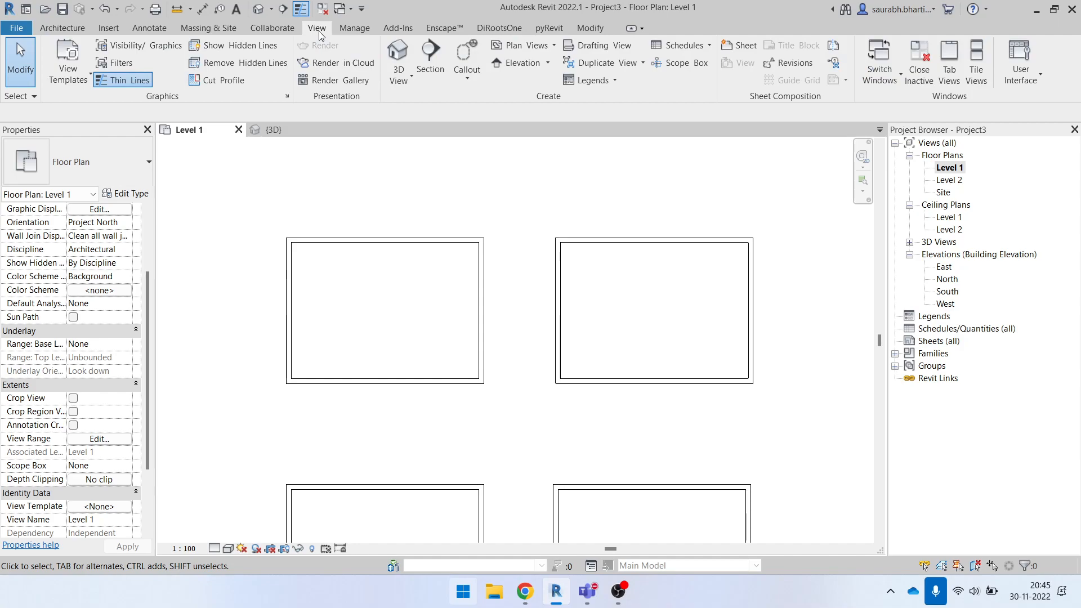
{"action": "left_click", "coordinate": [544, 48]}
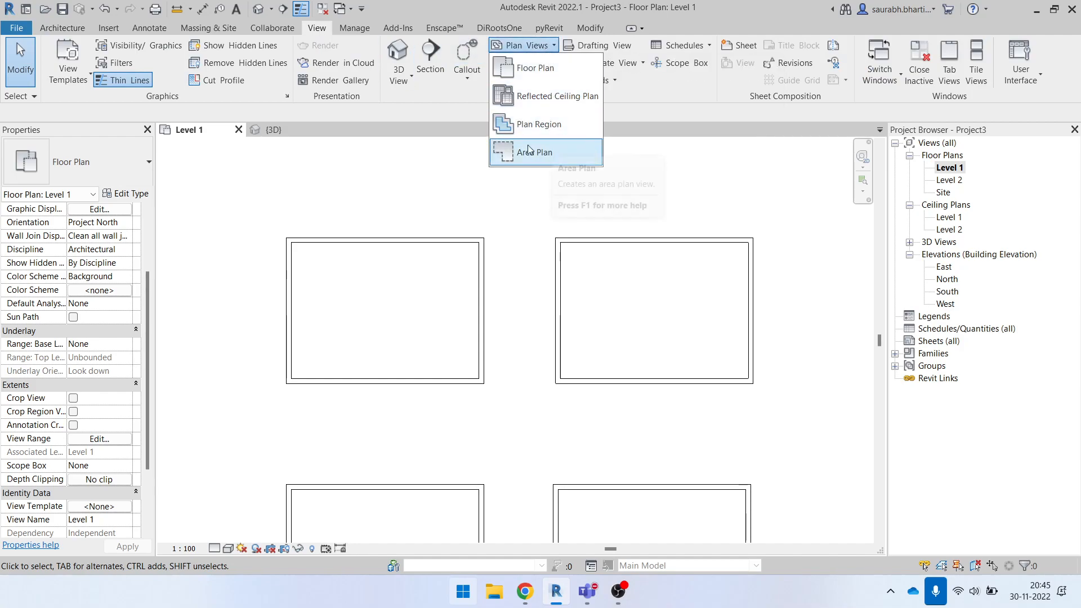
{"action": "left_click", "coordinate": [511, 125]}
{"action": "left_click", "coordinate": [616, 51]}
{"action": "scroll", "coordinate": [293, 265], "scroll_direction": "up", "scroll_amount": 2}
{"action": "left_click", "coordinate": [269, 205]}
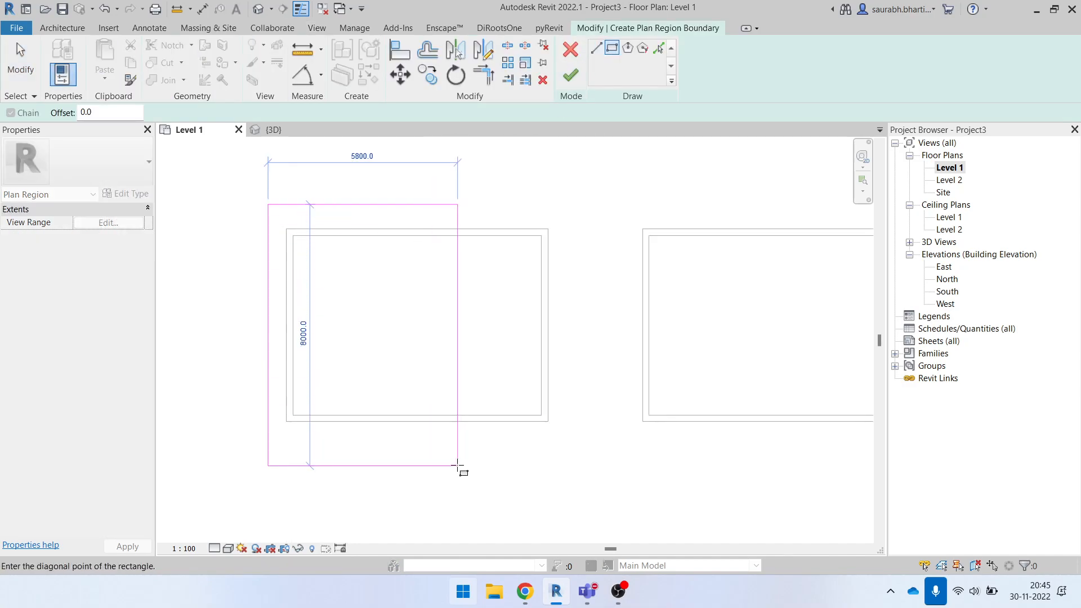
{"action": "left_click", "coordinate": [458, 466]}
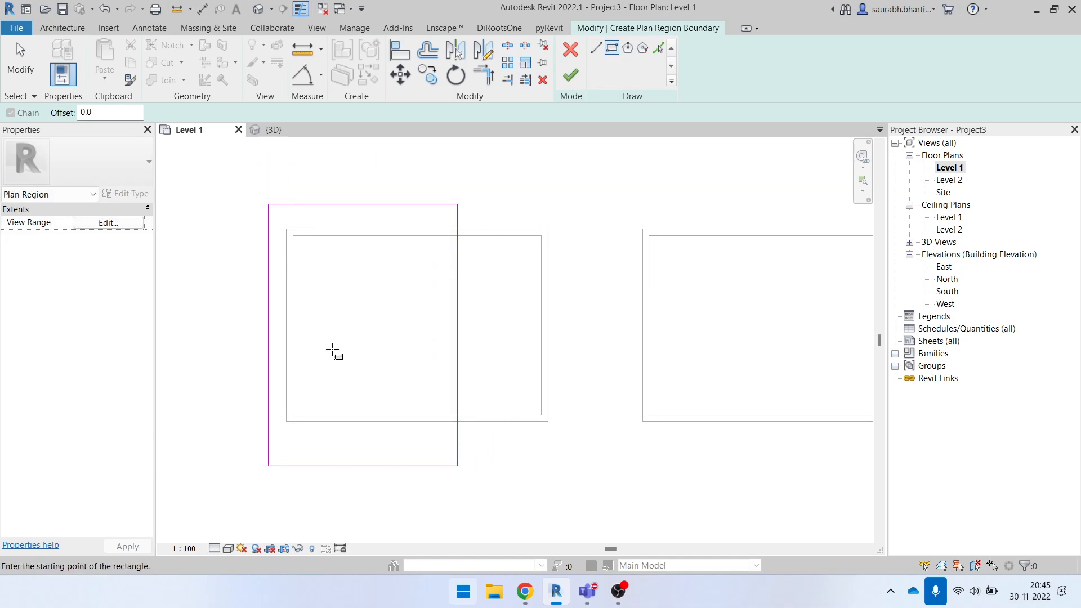
{"action": "key", "text": "Escape"}
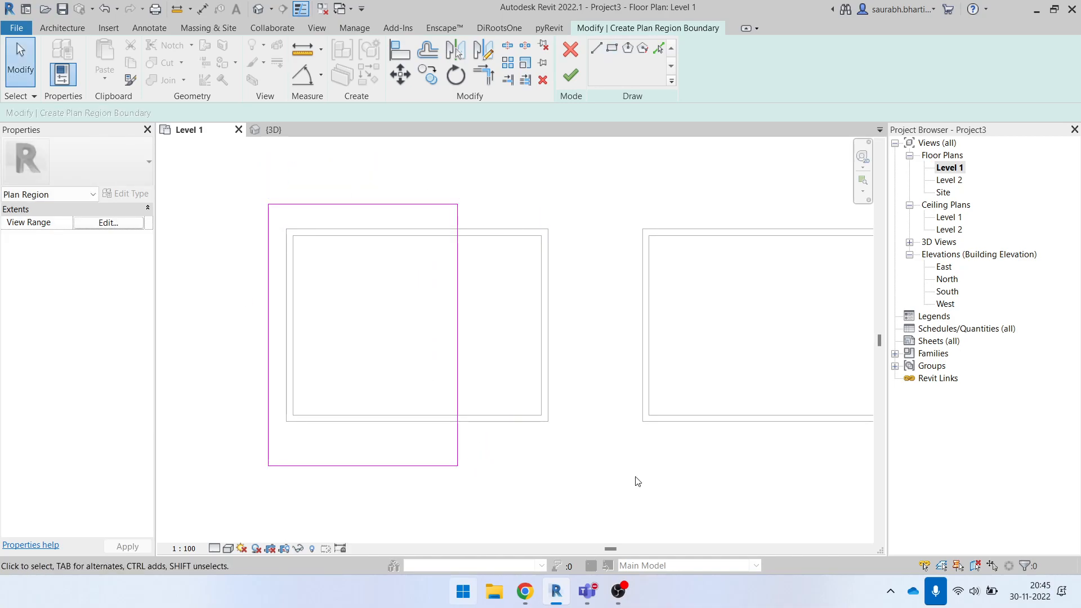
{"action": "left_click", "coordinate": [572, 78]}
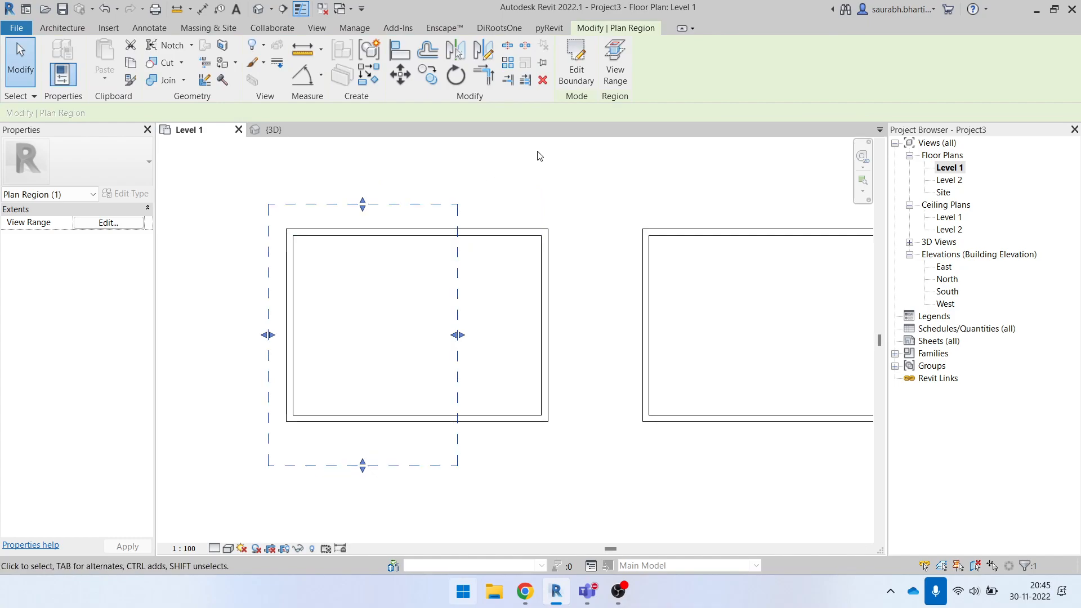
{"action": "left_click", "coordinate": [523, 179]}
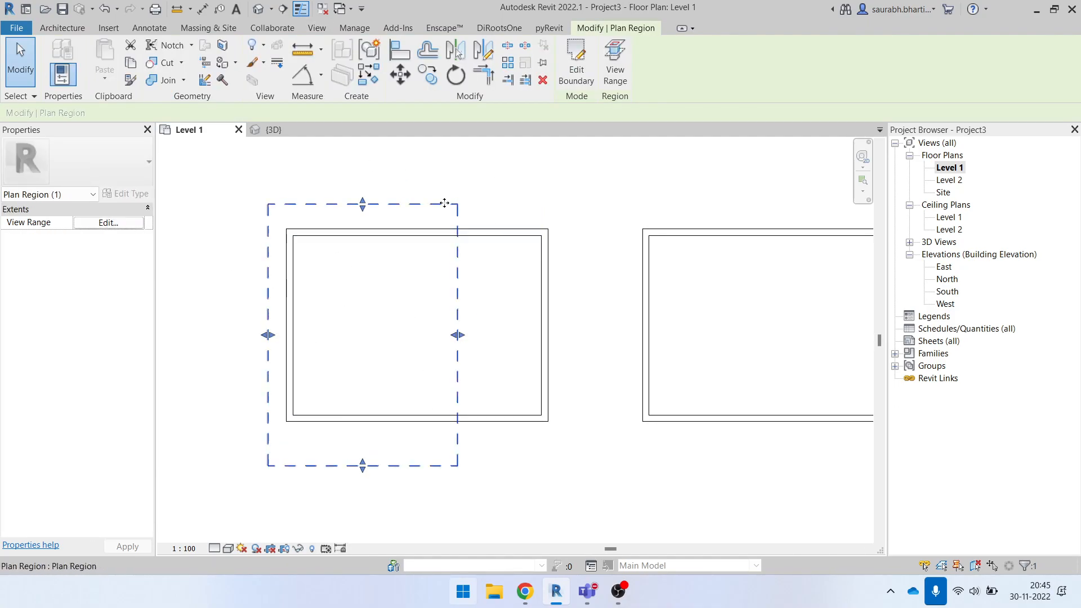
- Set the plan region's view range to a top offset of 3000 and a cut plane offset of 2600
{"action": "left_click", "coordinate": [619, 72]}
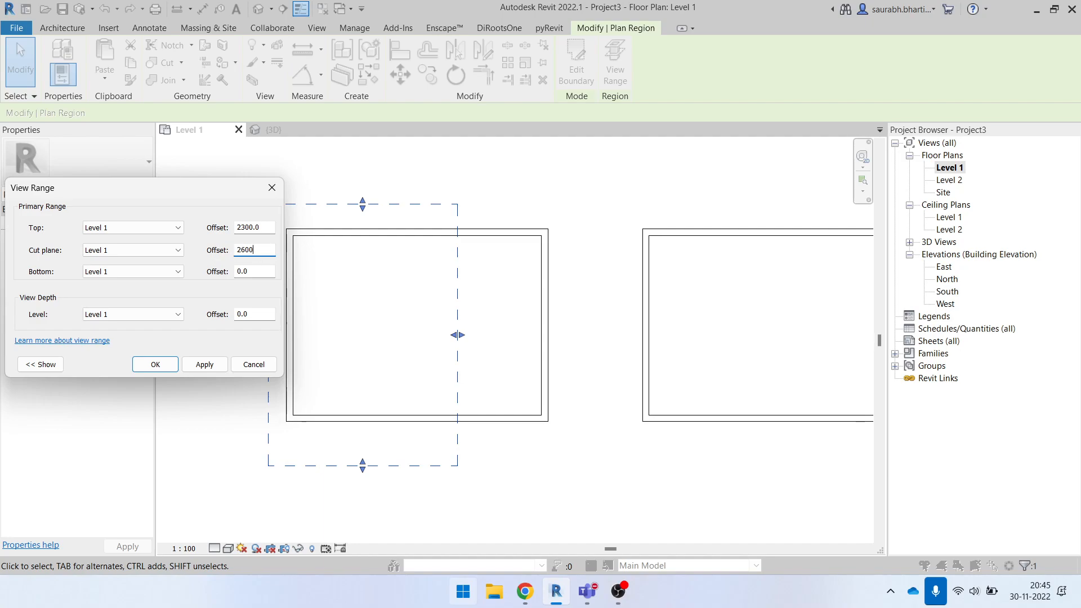
{"action": "left_click", "coordinate": [216, 368]}
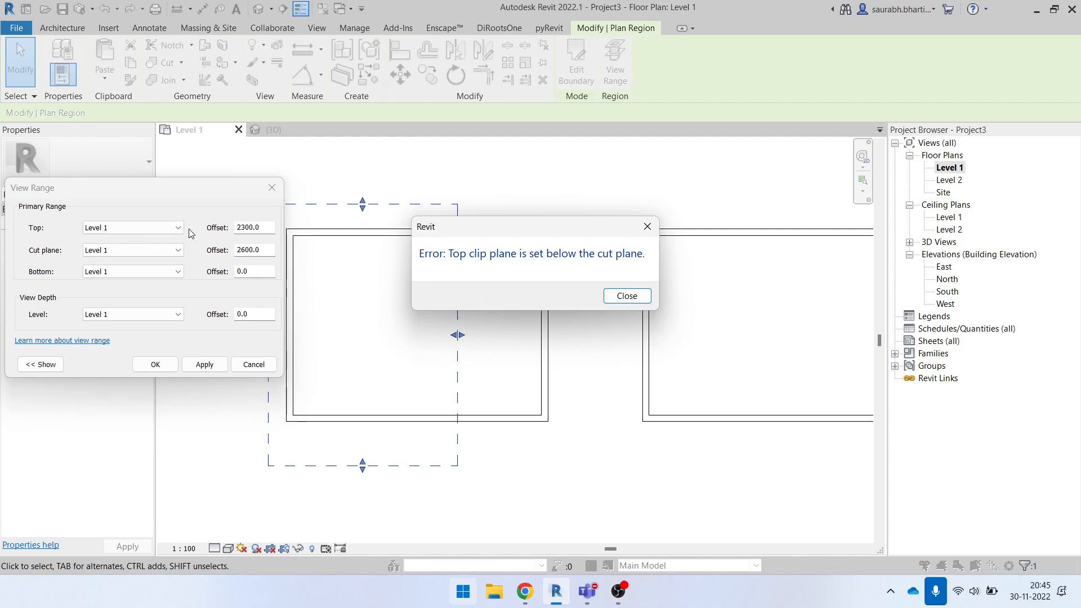
{"action": "left_click", "coordinate": [639, 301]}
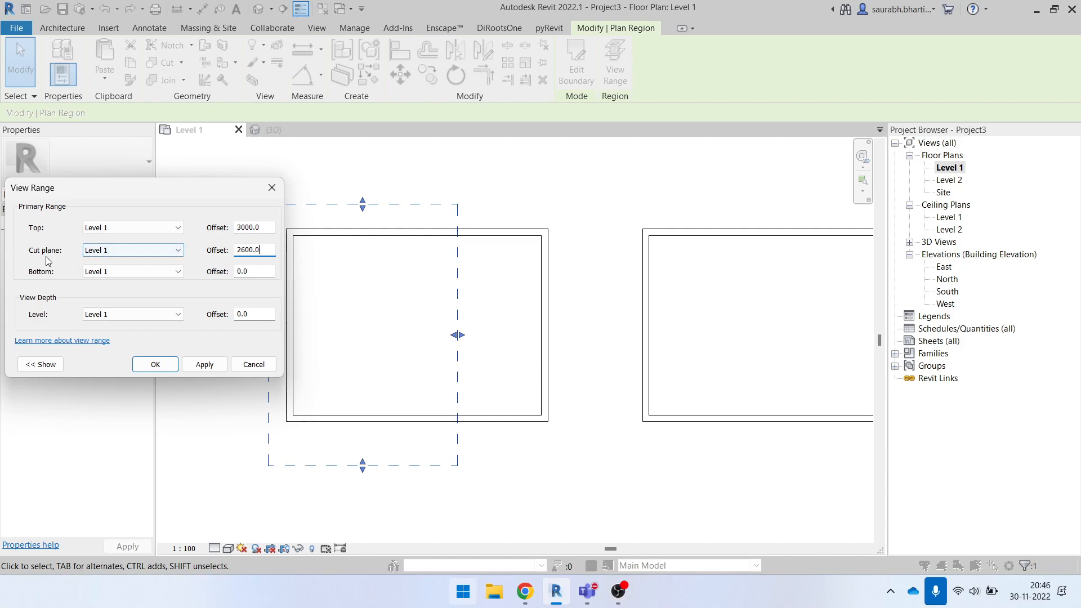
{"action": "left_click", "coordinate": [205, 366]}
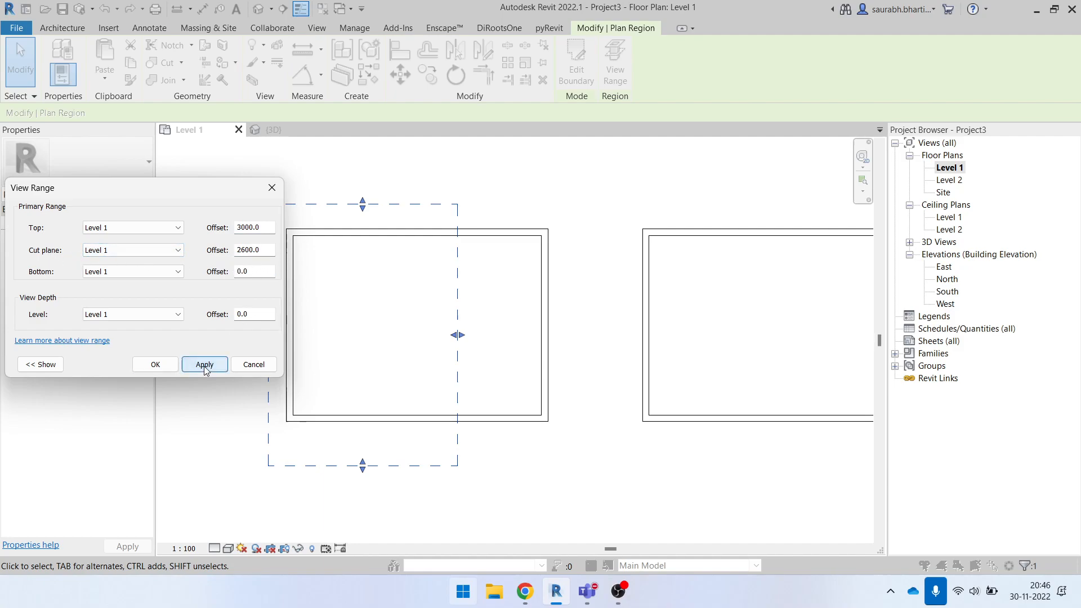
{"action": "left_click", "coordinate": [156, 364]}
- Stretch the plan region's right edge past the upper-left room's right wall, and check the room for the ceiling
{"action": "scroll", "coordinate": [425, 325], "scroll_direction": "down", "scroll_amount": 3}
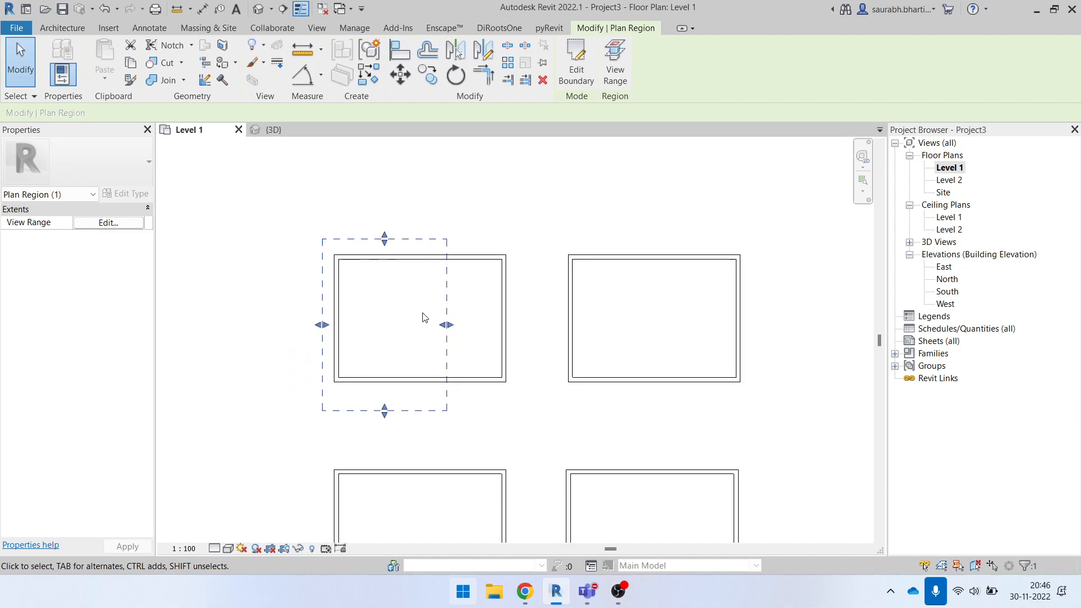
{"action": "left_click", "coordinate": [348, 278]}
{"action": "left_click_drag", "start_coordinate": [272, 231], "coordinate": [535, 415]}
{"action": "left_click", "coordinate": [336, 251]}
{"action": "left_click_drag", "start_coordinate": [445, 322], "coordinate": [519, 328]}
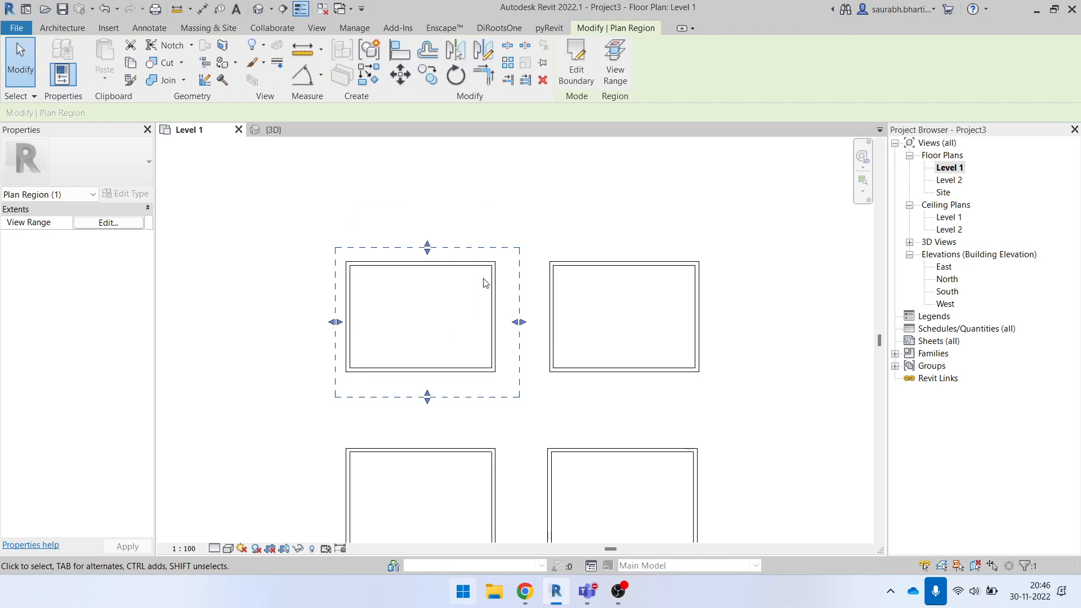
{"action": "key", "text": "Tab"}
{"action": "left_click", "coordinate": [487, 284]}
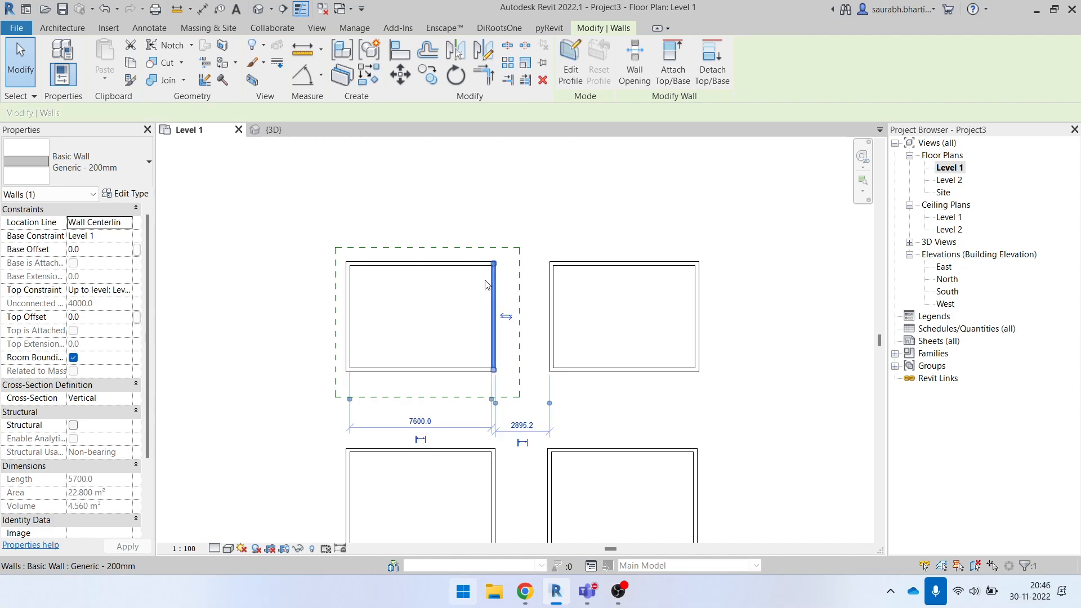
- Select the ceiling in the 3D view and open the Gypsum Wall Board layer's material from its type structure
{"action": "left_click", "coordinate": [259, 9]}
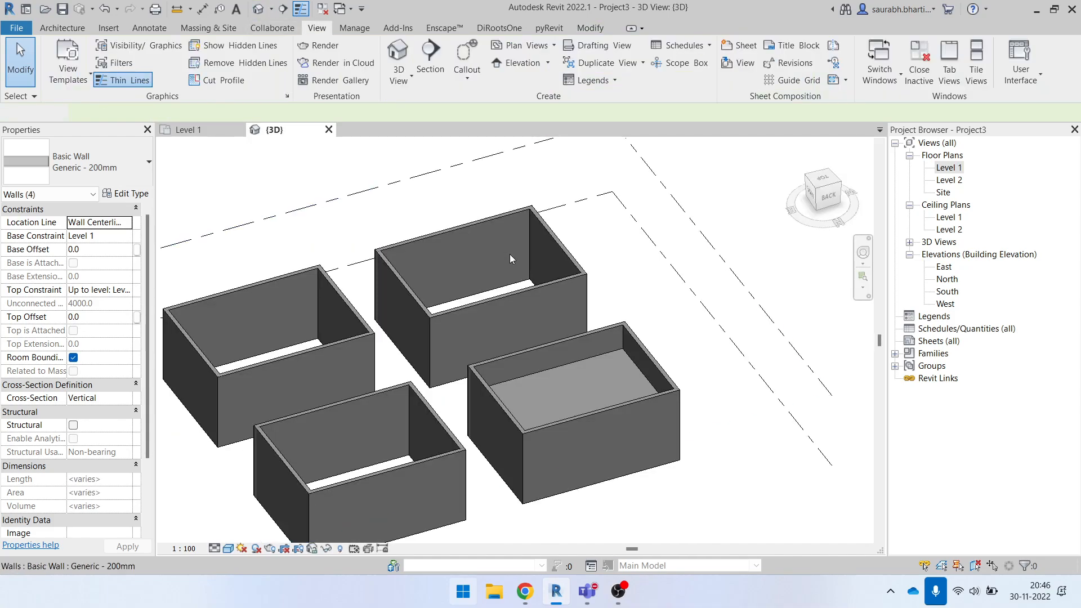
{"action": "left_click", "coordinate": [562, 372]}
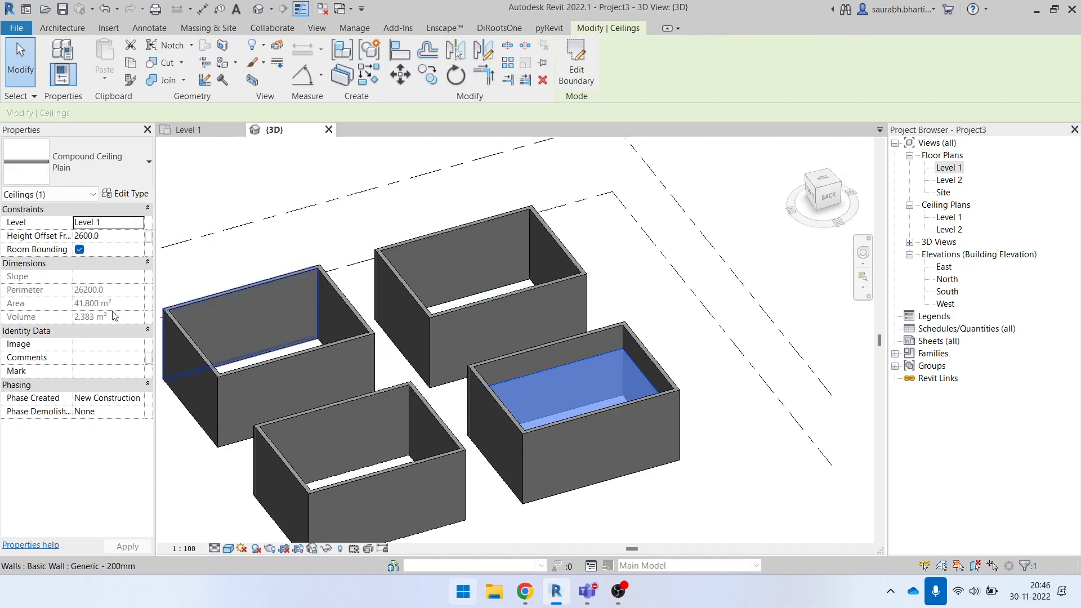
{"action": "left_click", "coordinate": [118, 194]}
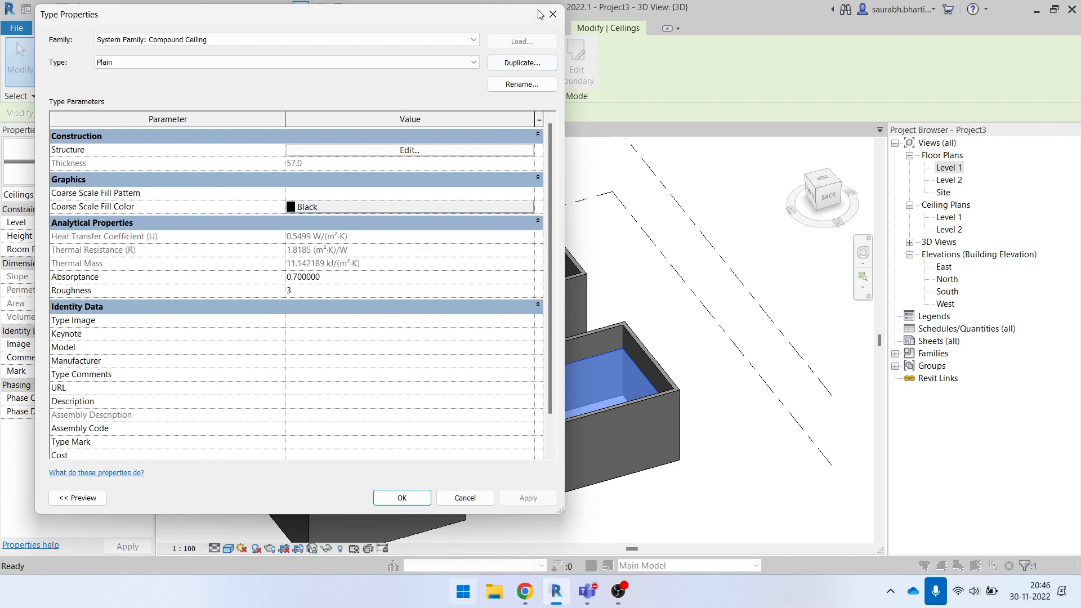
{"action": "left_click", "coordinate": [553, 14]}
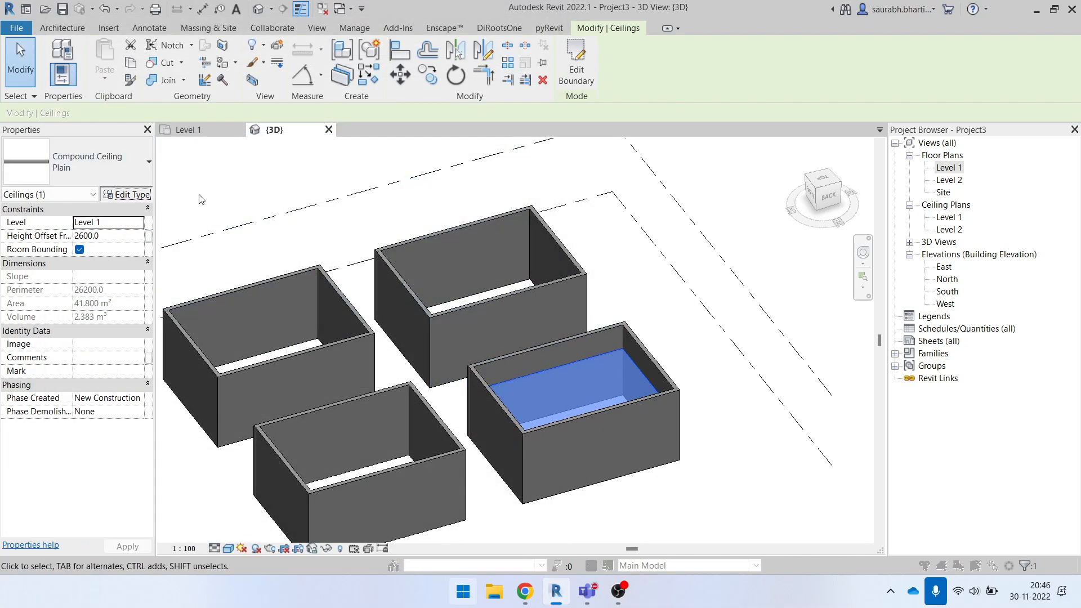
{"action": "left_click", "coordinate": [148, 194]}
{"action": "left_click", "coordinate": [424, 151]}
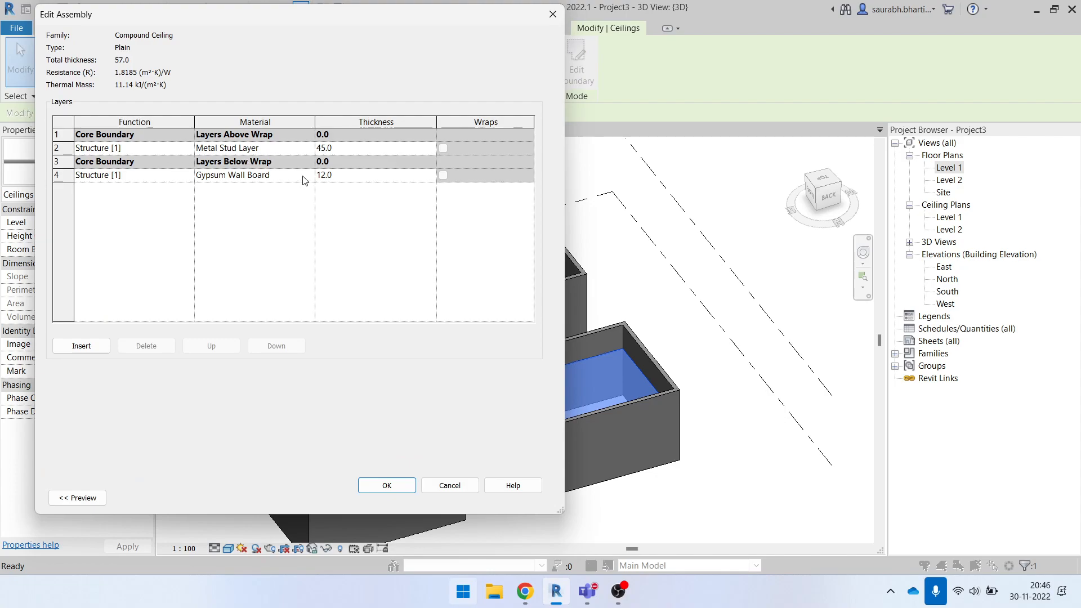
{"action": "left_click", "coordinate": [310, 176]}
{"action": "left_click", "coordinate": [310, 175]}
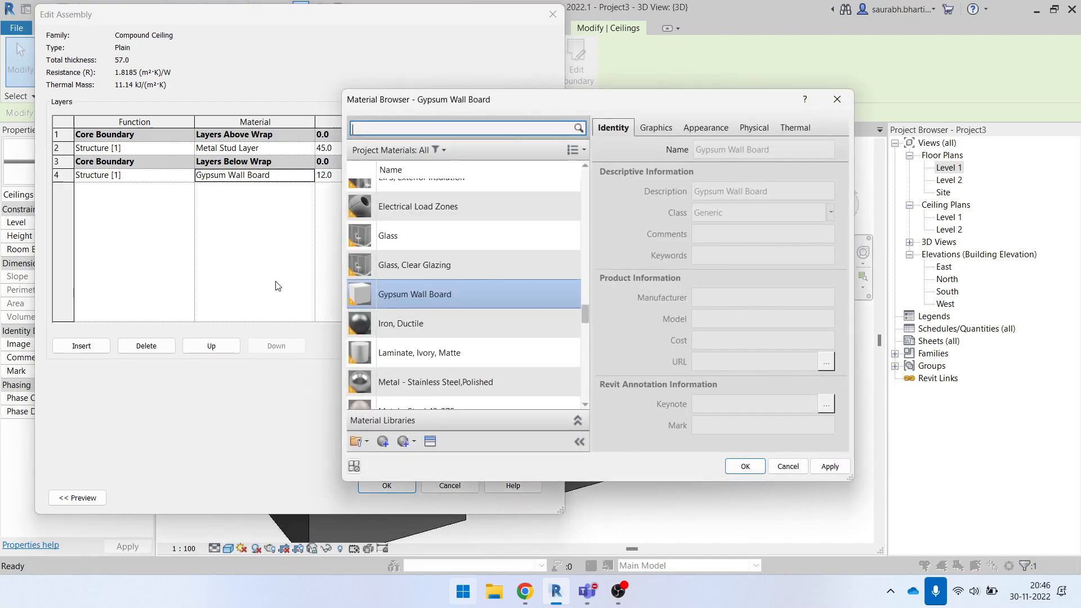
- Set the Gypsum Wall Board's surface pattern to Brickwork in the foreground and Aluminum in the background
{"action": "left_click", "coordinate": [771, 273]}
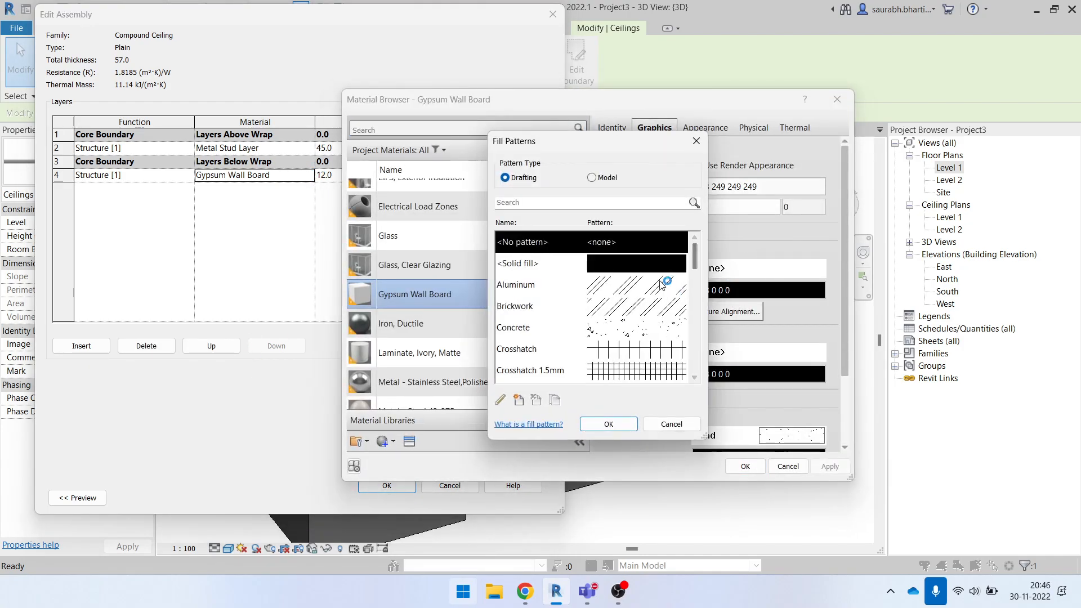
{"action": "left_click", "coordinate": [645, 307]}
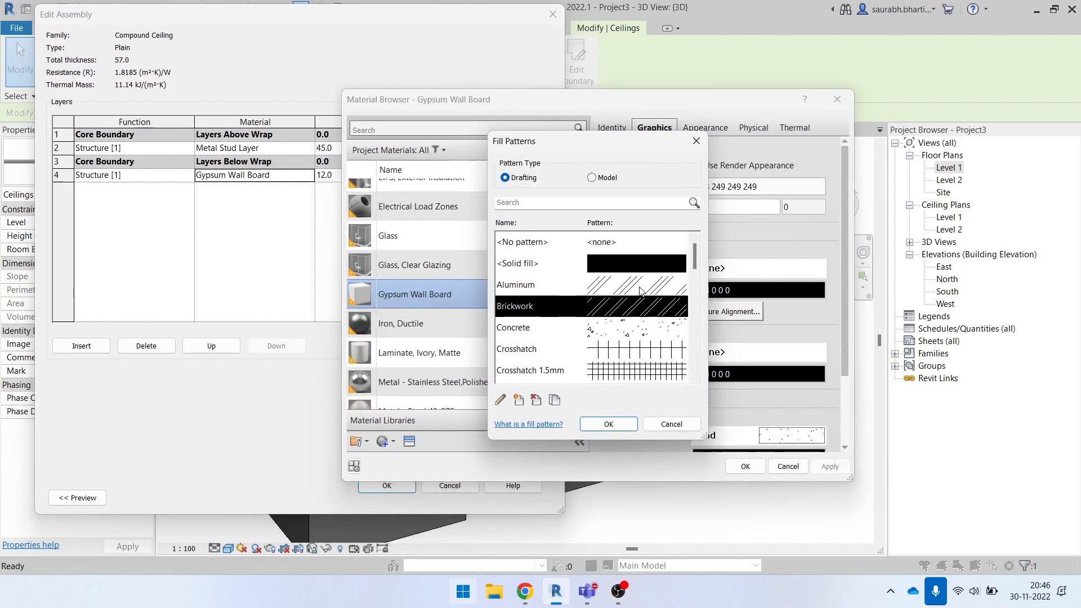
{"action": "scroll", "coordinate": [646, 331], "scroll_direction": "down", "scroll_amount": 10}
{"action": "scroll", "coordinate": [655, 320], "scroll_direction": "up", "scroll_amount": 10}
{"action": "left_click", "coordinate": [614, 425]}
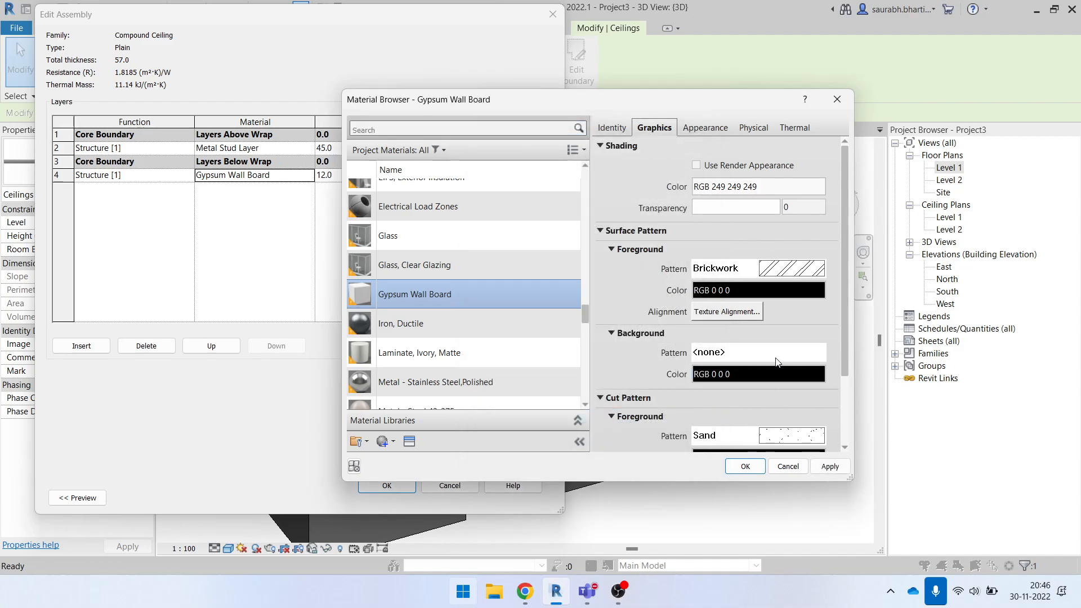
{"action": "left_click", "coordinate": [780, 357]}
{"action": "left_click", "coordinate": [617, 286]}
{"action": "left_click", "coordinate": [622, 428]}
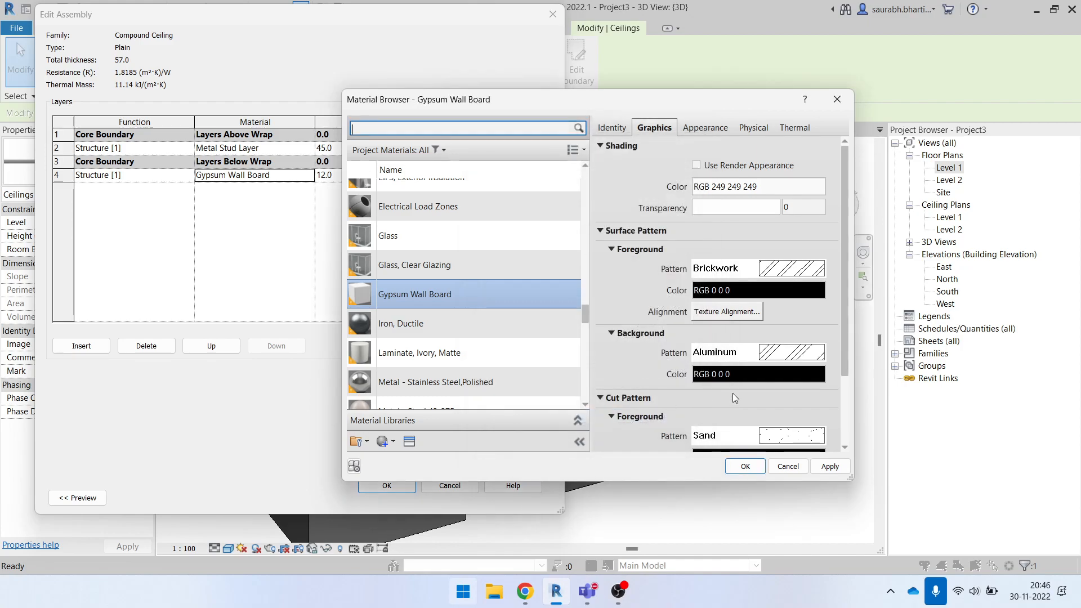
- Set both the foreground and background cut patterns of the Gypsum Wall Board to Aluminum
{"action": "scroll", "coordinate": [790, 401], "scroll_direction": "down", "scroll_amount": 3}
{"action": "left_click", "coordinate": [787, 351]}
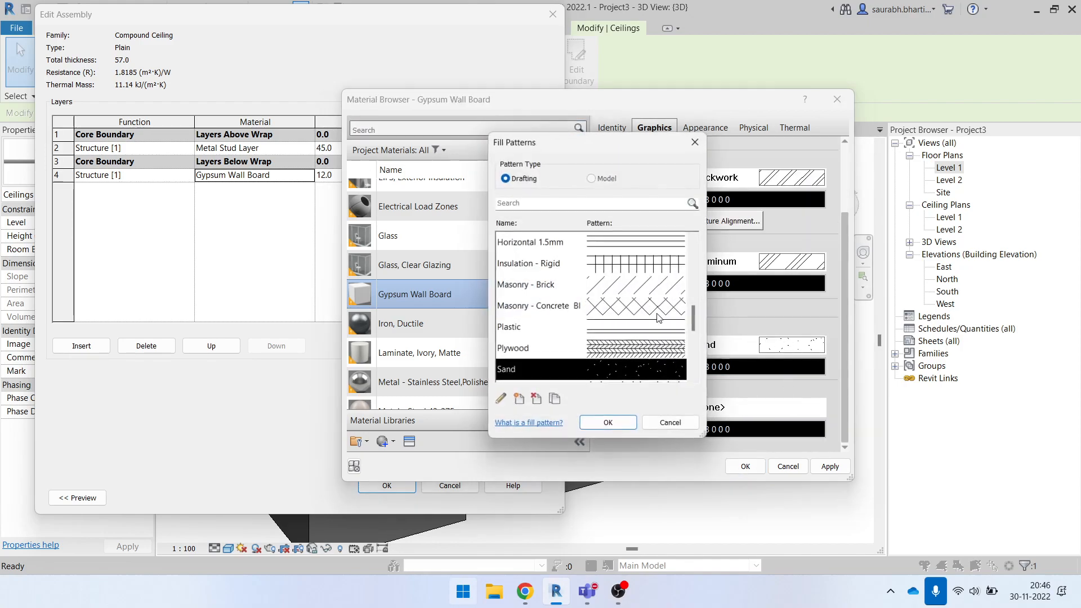
{"action": "scroll", "coordinate": [620, 309], "scroll_direction": "up", "scroll_amount": 5}
{"action": "left_click", "coordinate": [617, 284]}
{"action": "left_click", "coordinate": [620, 424]}
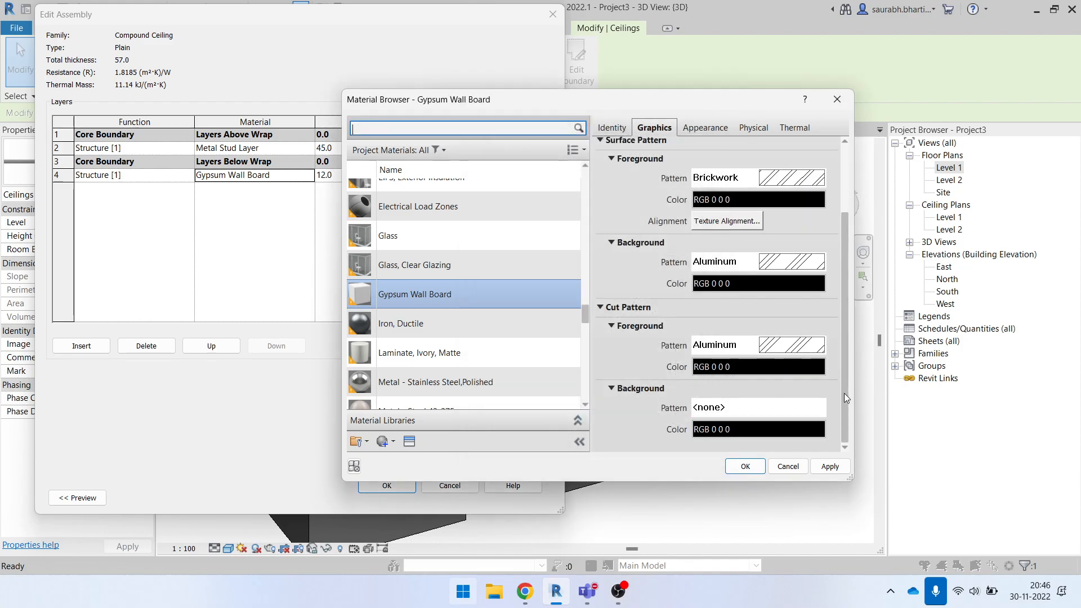
{"action": "left_click", "coordinate": [765, 408]}
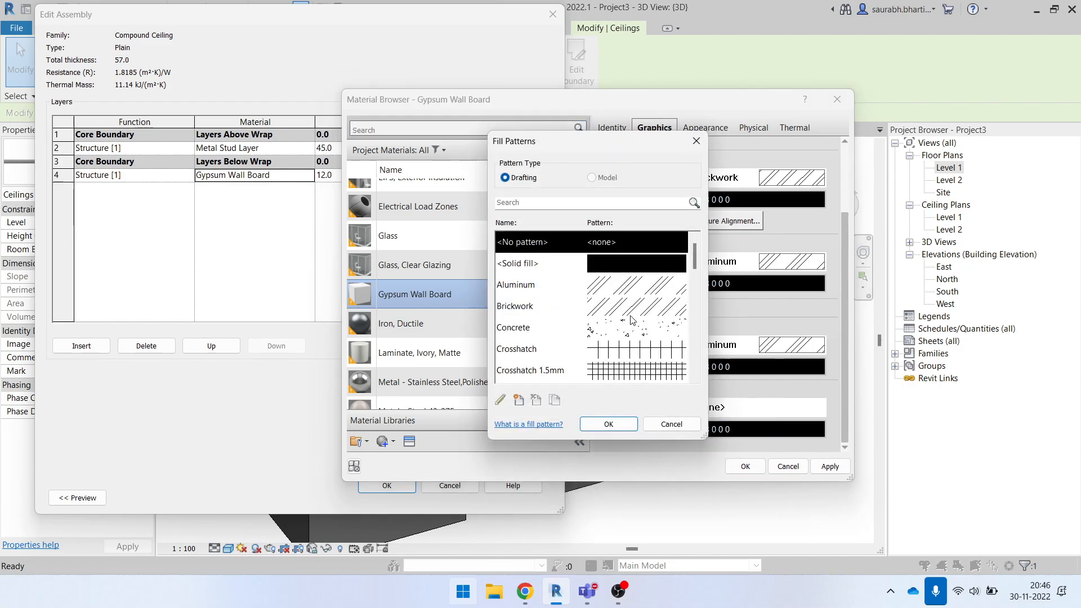
{"action": "left_click", "coordinate": [617, 284]}
{"action": "left_click", "coordinate": [617, 429]}
{"action": "scroll", "coordinate": [751, 215], "scroll_direction": "up", "scroll_amount": 2}
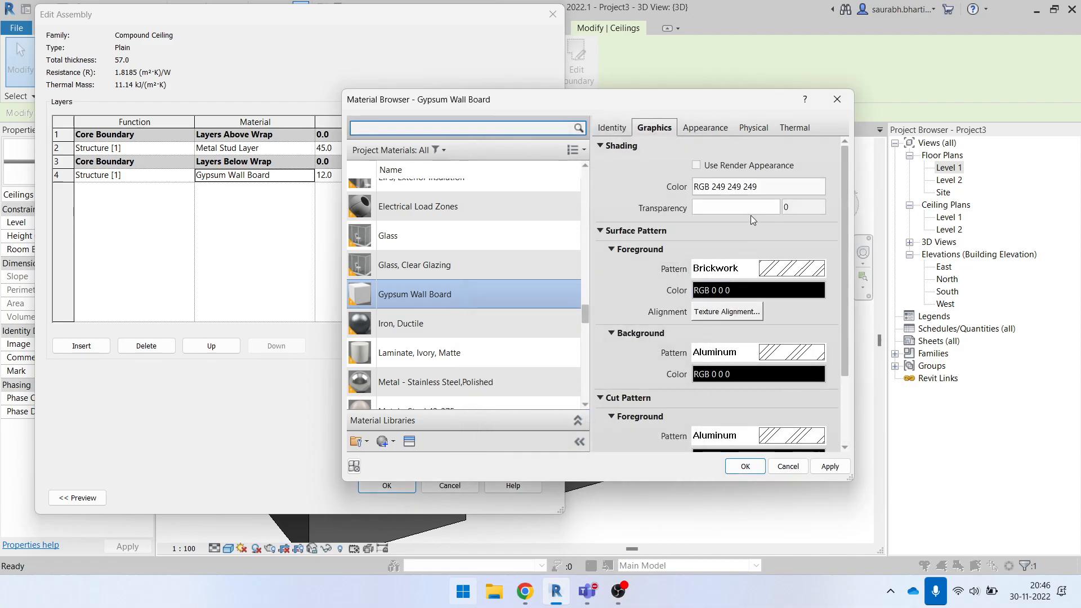
- Set the Gypsum Wall Board's shading color to RGB 0 128 255, accept all the ceiling type changes and deselect the ceiling
{"action": "left_click", "coordinate": [764, 188]}
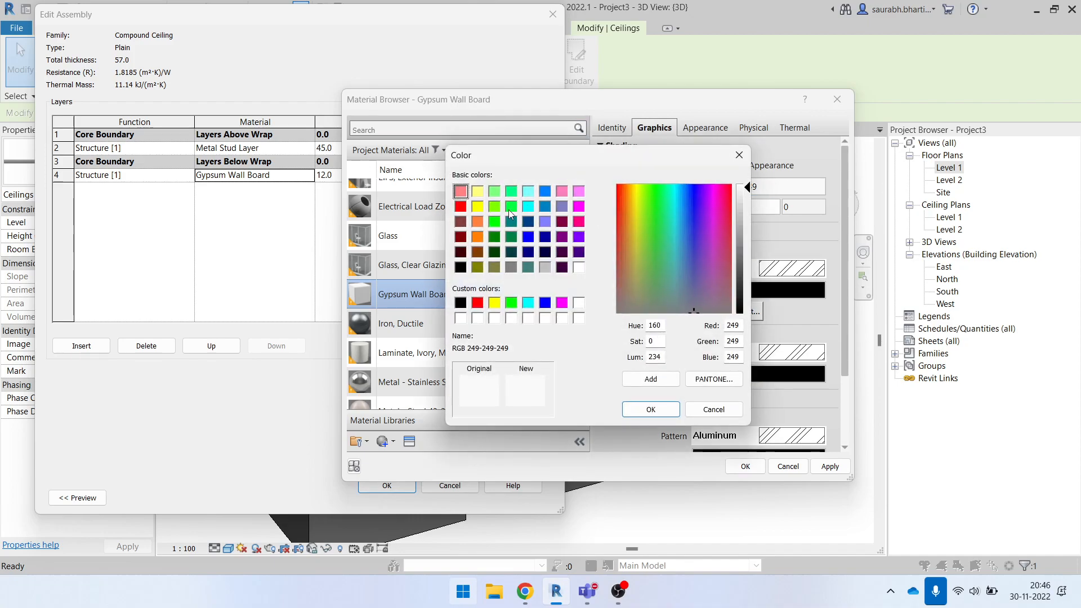
{"action": "left_click", "coordinate": [545, 192]}
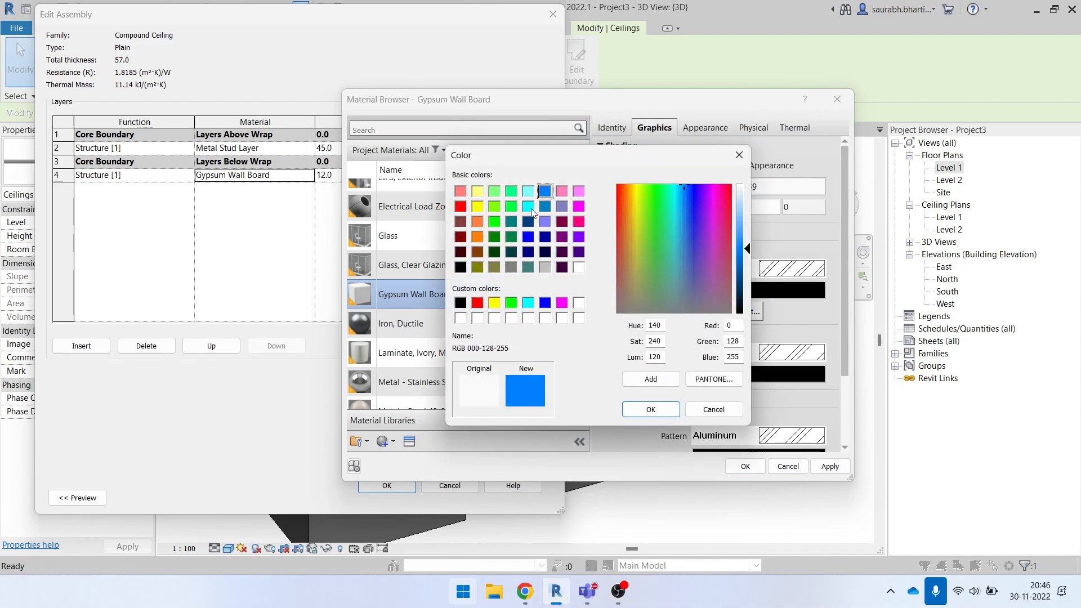
{"action": "left_click", "coordinate": [651, 410]}
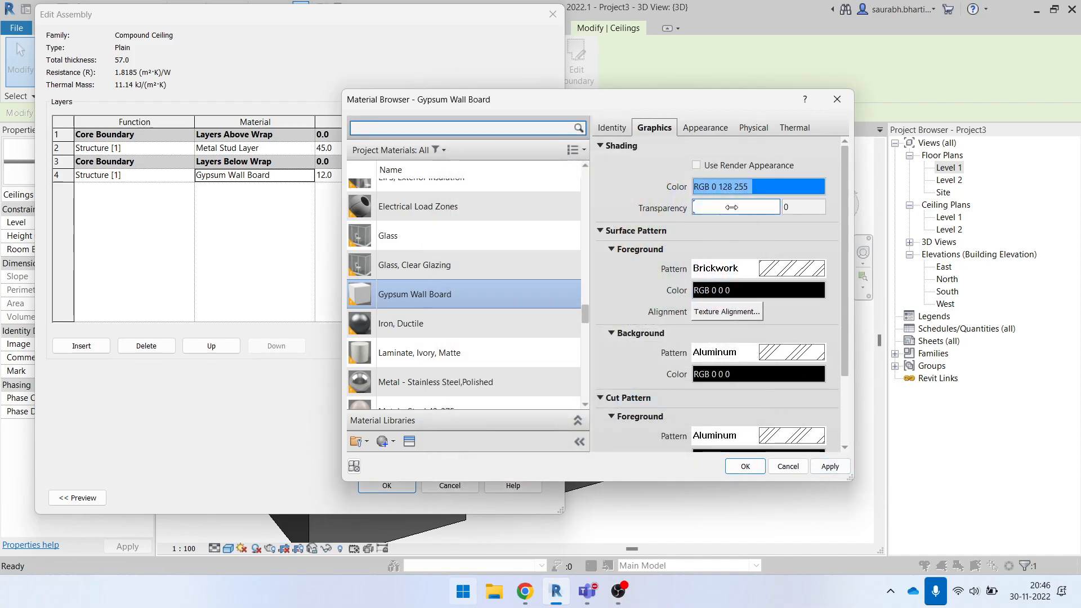
{"action": "left_click", "coordinate": [830, 466]}
{"action": "left_click", "coordinate": [745, 472]}
{"action": "left_click", "coordinate": [387, 485]}
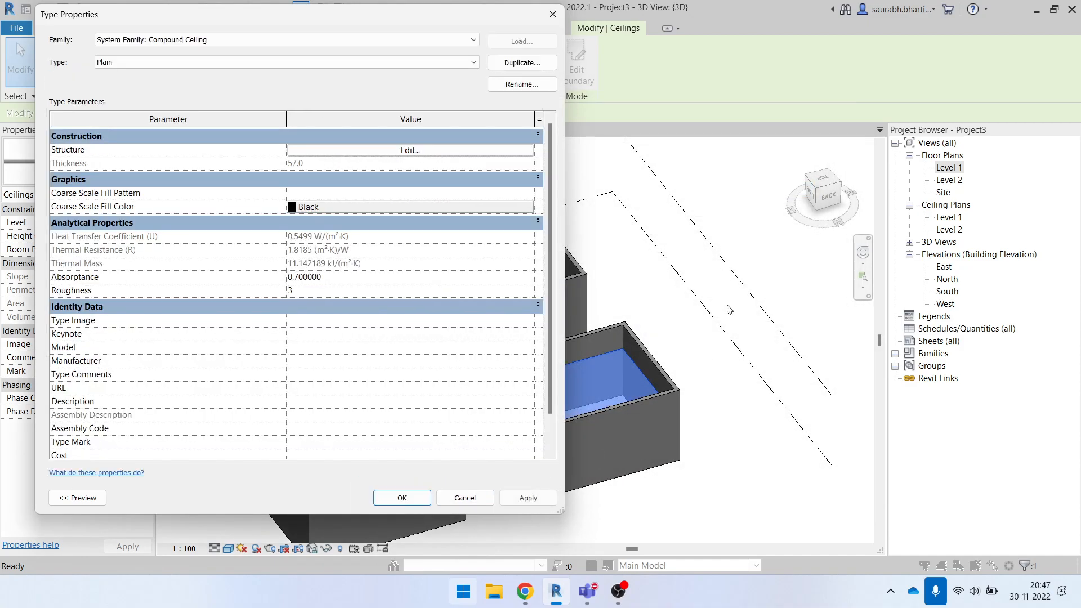
{"action": "left_click", "coordinate": [402, 498]}
{"action": "key", "text": "Escape"}
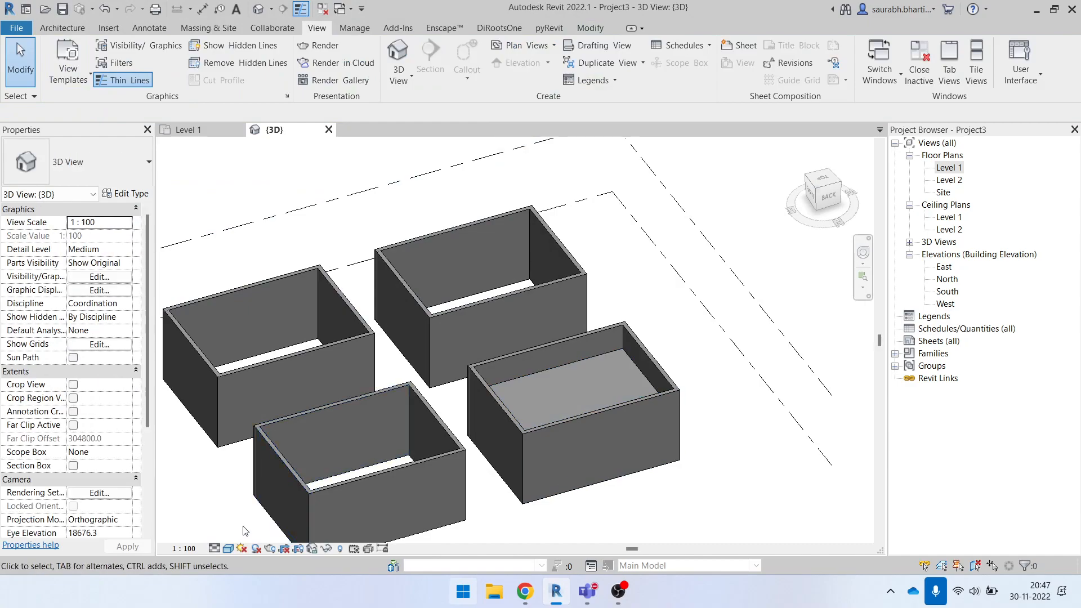
- Set the 3D view's visual style to Realistic for a closer look at the ceiling
{"action": "left_click", "coordinate": [230, 549]}
{"action": "left_click", "coordinate": [253, 510]}
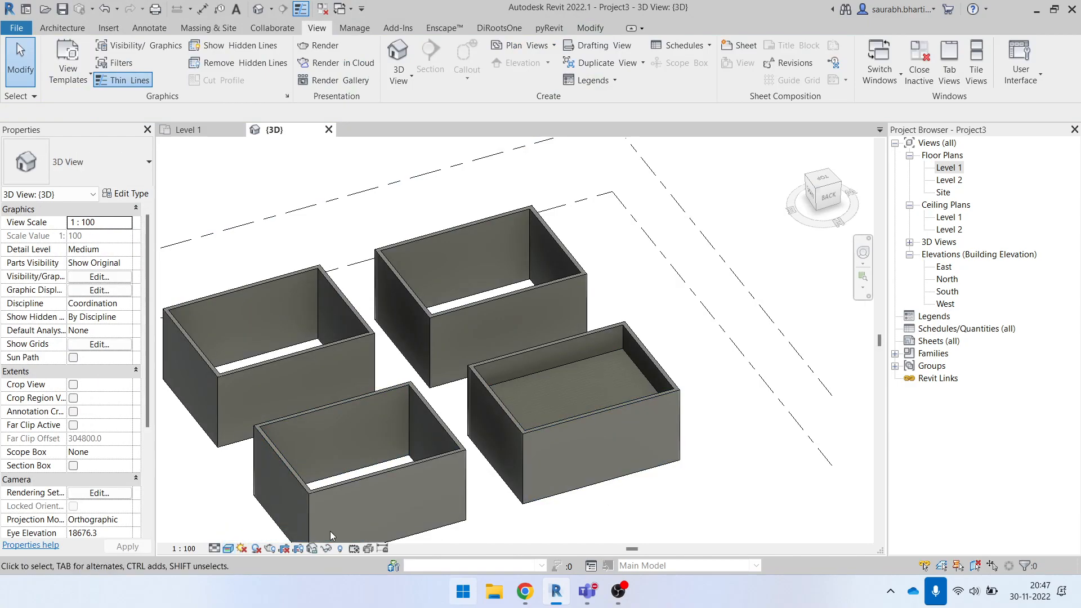
{"action": "scroll", "coordinate": [555, 411], "scroll_direction": "up", "scroll_amount": 4}
- Reopen the ceiling's Gypsum Wall Board material, enable Use Render Appearance for its shading and inspect its appearance asset
{"action": "left_click", "coordinate": [553, 347]}
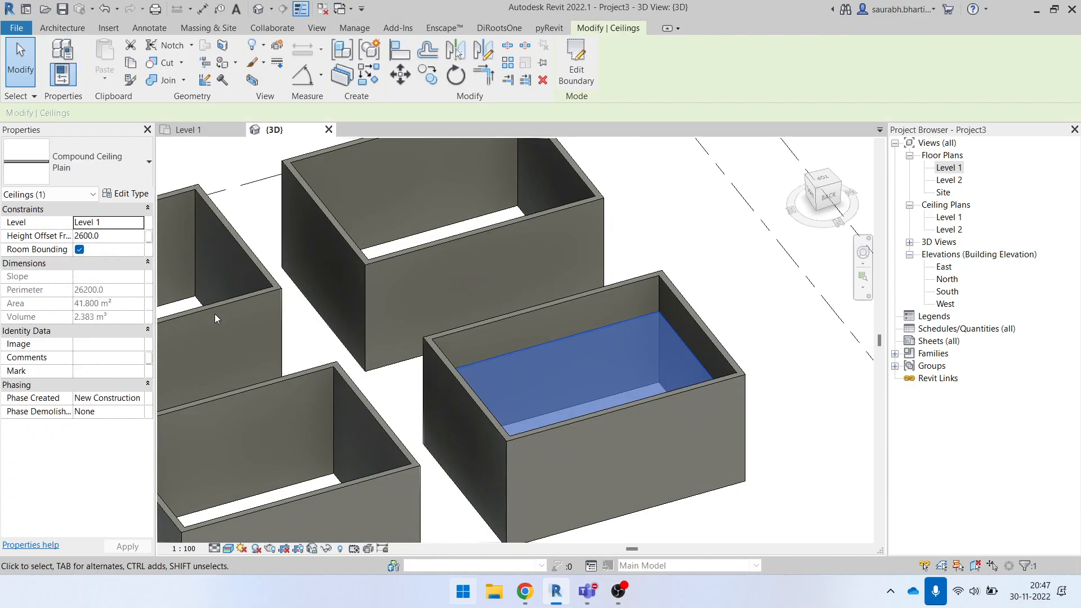
{"action": "left_click", "coordinate": [111, 194]}
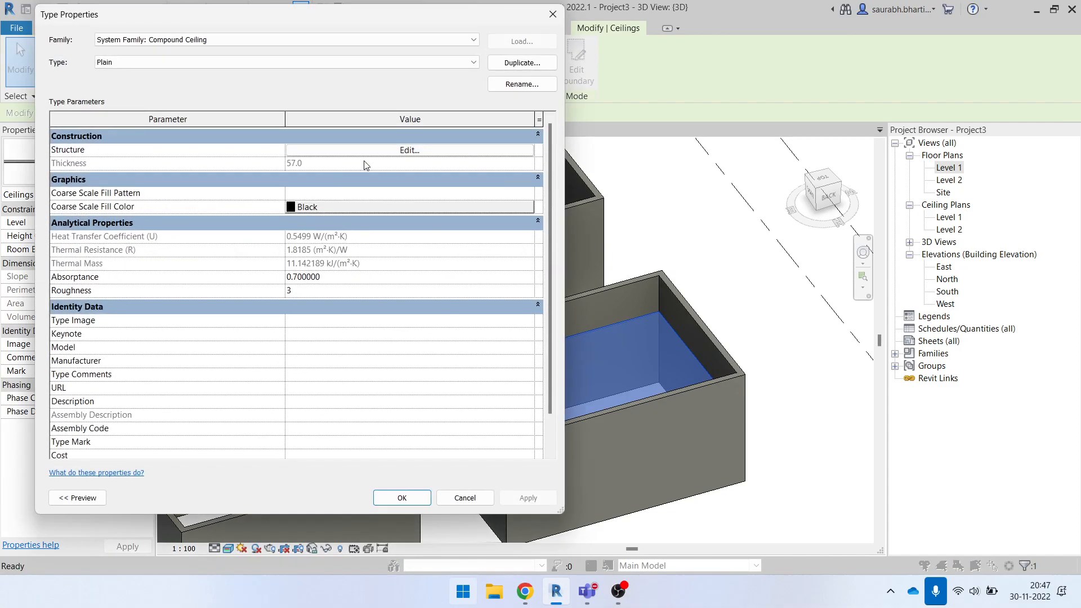
{"action": "left_click", "coordinate": [375, 151]}
{"action": "left_click", "coordinate": [313, 176]}
{"action": "left_click", "coordinate": [311, 176]}
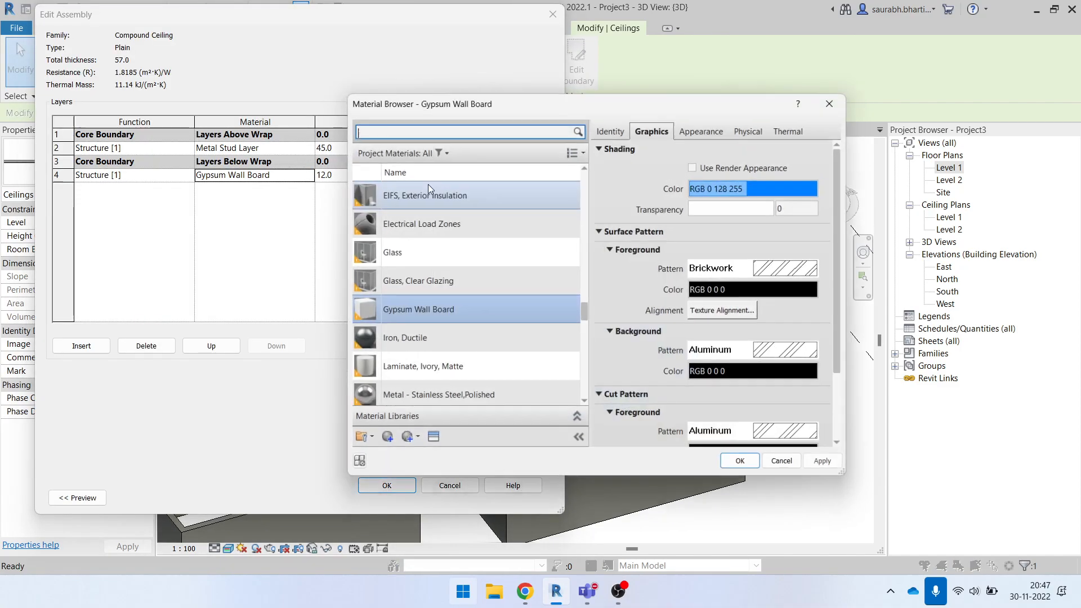
{"action": "left_click", "coordinate": [696, 165]}
{"action": "left_click", "coordinate": [692, 130]}
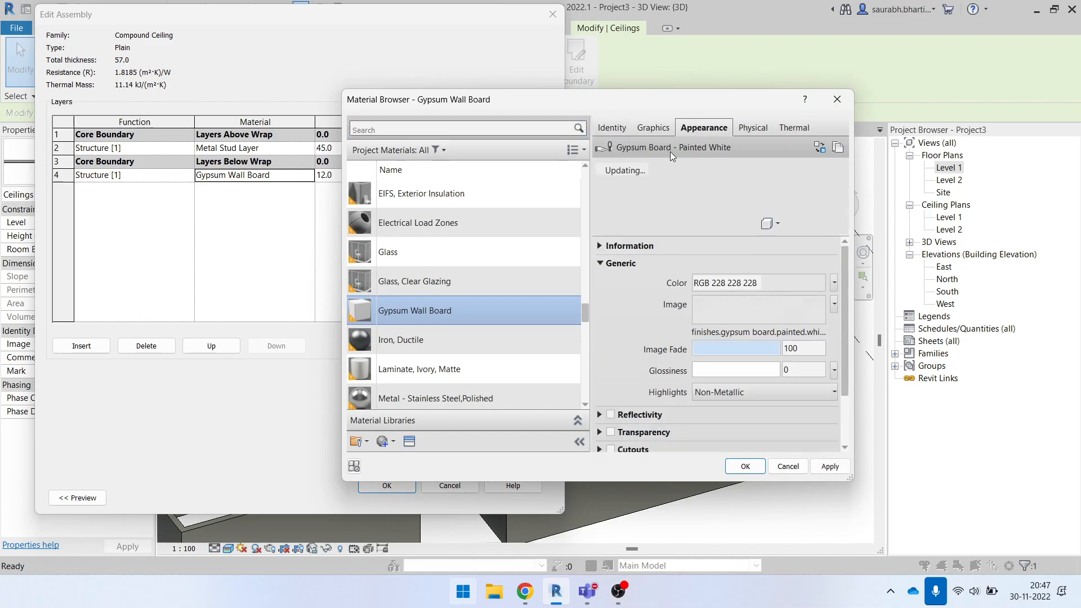
{"action": "left_click", "coordinate": [611, 129]}
{"action": "left_click", "coordinate": [653, 128]}
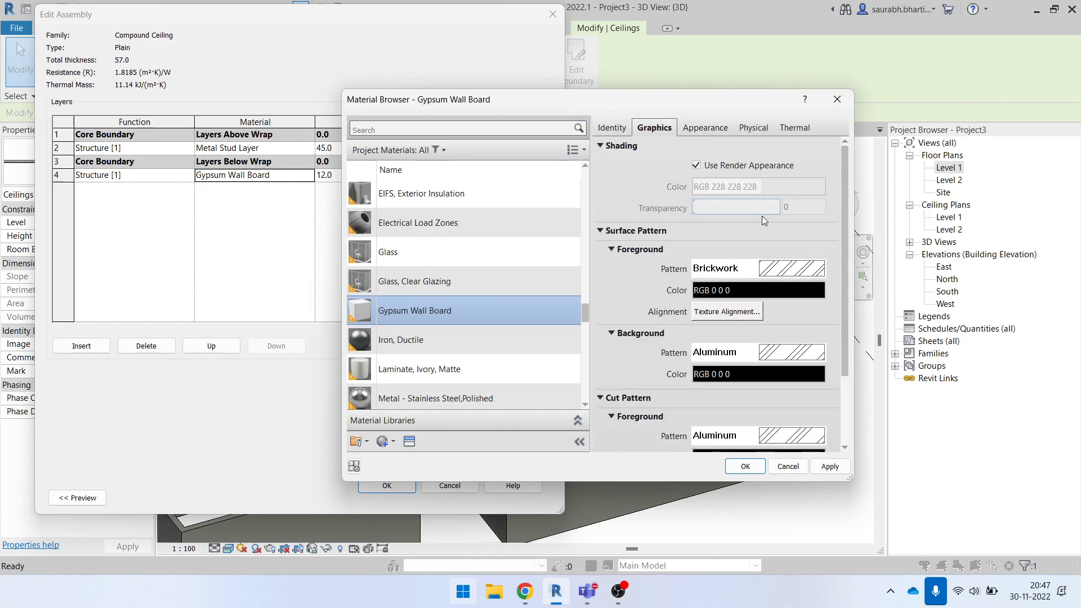
- Turn off Use Render Appearance for the Gypsum Wall Board, set its shading color to RGB 0 128 255 and accept the type changes
{"action": "left_click", "coordinate": [697, 165]}
{"action": "left_click", "coordinate": [779, 188]}
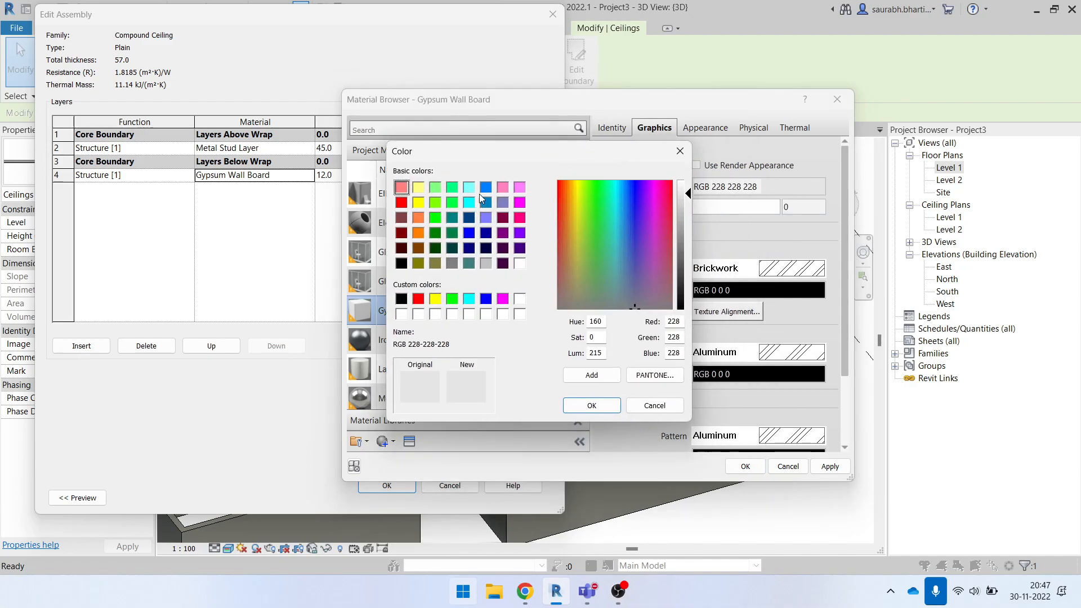
{"action": "left_click", "coordinate": [485, 187]}
{"action": "left_click", "coordinate": [599, 408]}
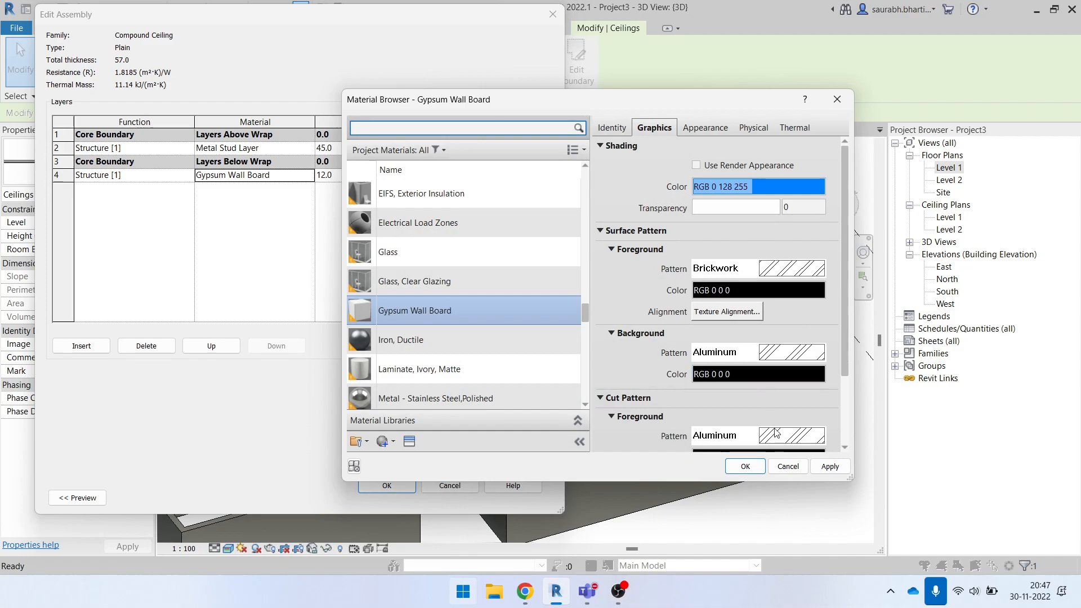
{"action": "left_click", "coordinate": [745, 467]}
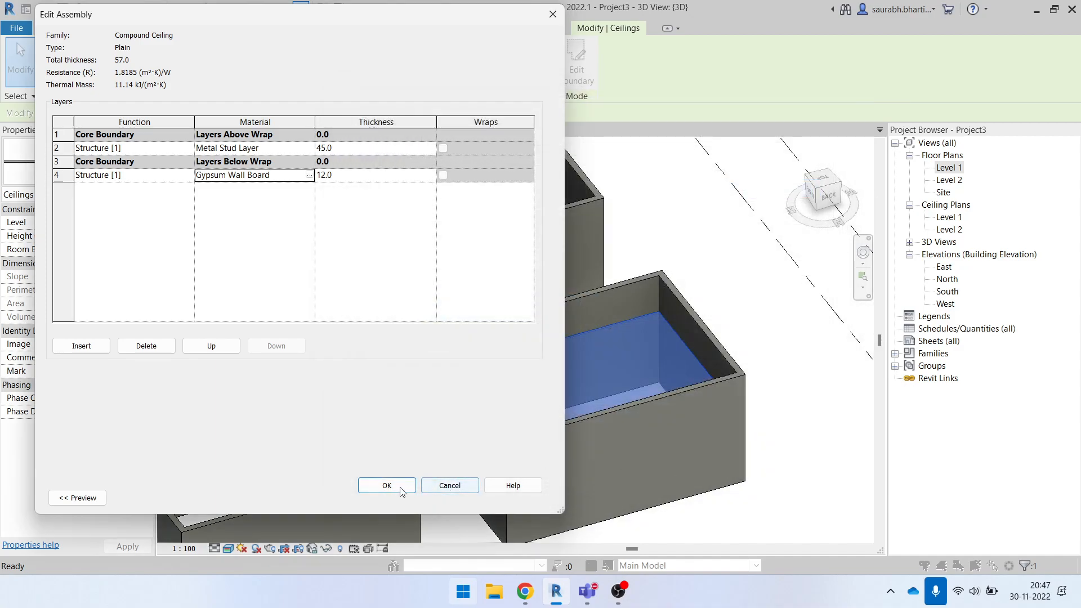
{"action": "left_click", "coordinate": [386, 486]}
{"action": "left_click", "coordinate": [402, 496]}
{"action": "key", "text": "Escape"}
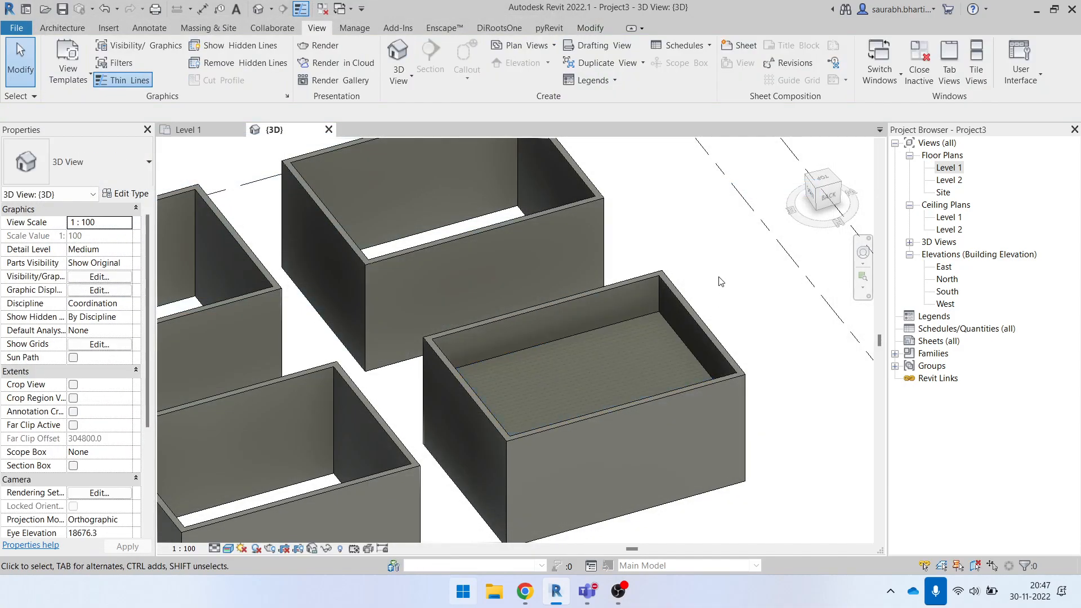
- Compare the ceiling's display in the Consistent Colors and Realistic visual styles
{"action": "left_click", "coordinate": [235, 551]}
{"action": "left_click", "coordinate": [265, 519]}
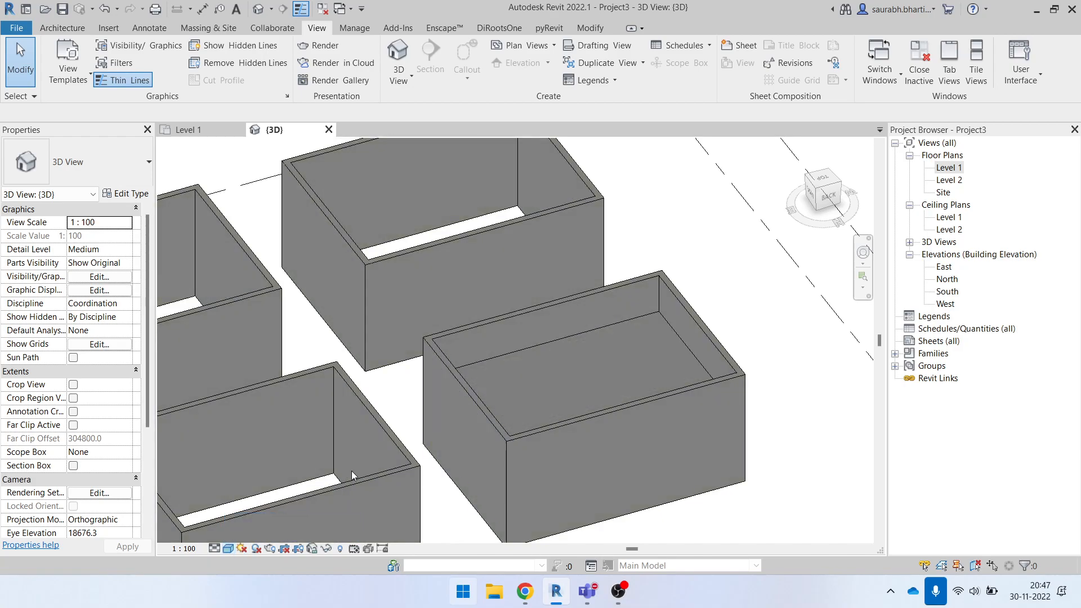
{"action": "left_click", "coordinate": [234, 550]}
{"action": "left_click", "coordinate": [253, 534]}
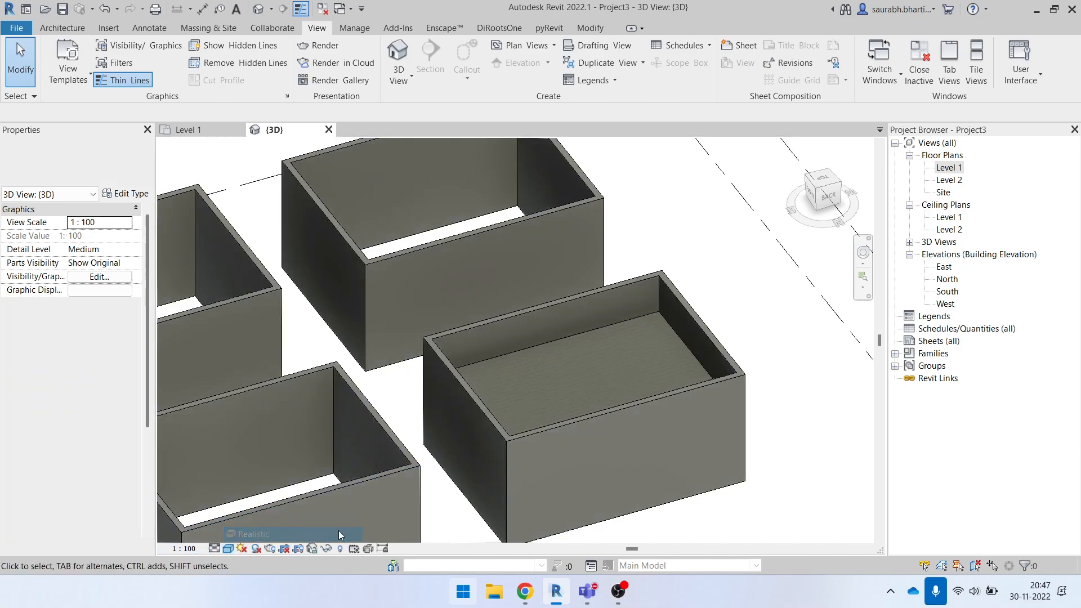
- Set the 3D view's visual style to Consistent Colors and inspect the ceiling's underside
{"action": "left_click", "coordinate": [549, 376]}
{"action": "middle_click_drag", "start_coordinate": [691, 328], "coordinate": [740, 291], "text": "shift"}
{"action": "left_click", "coordinate": [740, 292]}
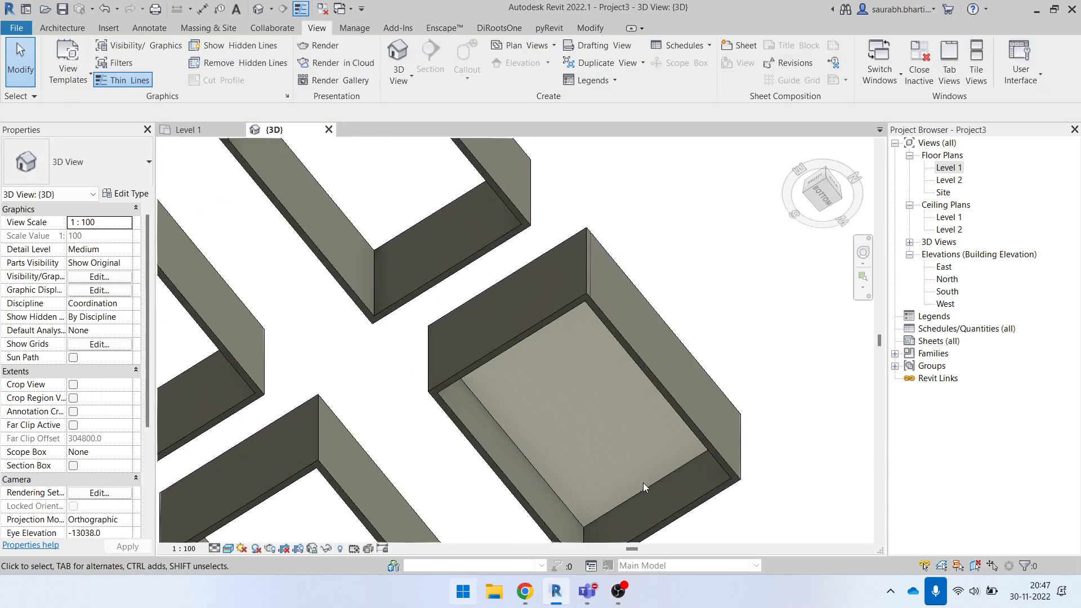
{"action": "left_click", "coordinate": [645, 476]}
{"action": "left_click", "coordinate": [228, 548]}
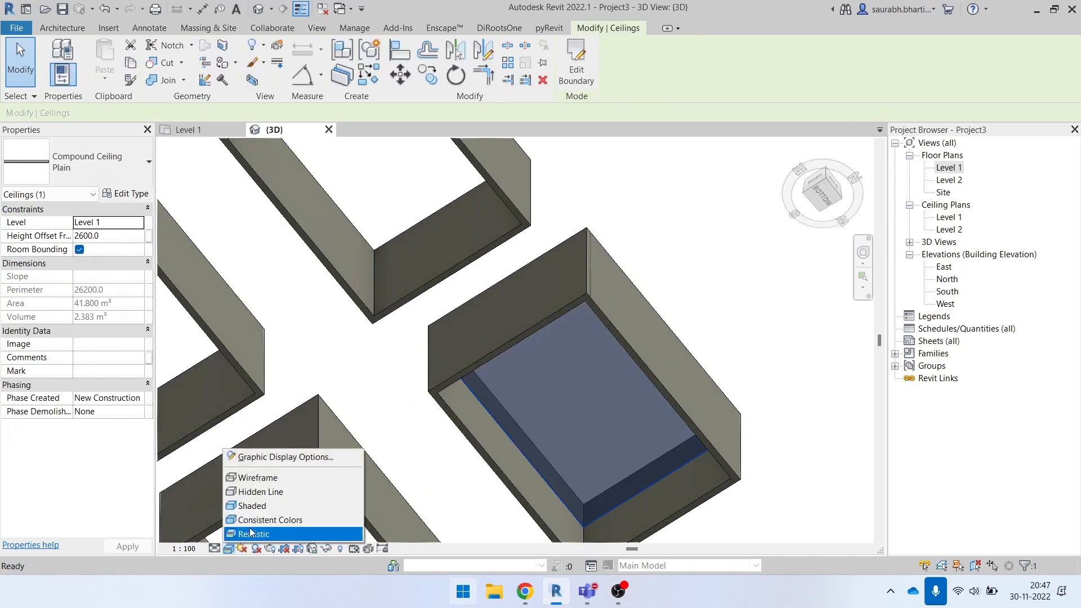
{"action": "left_click", "coordinate": [242, 534]}
{"action": "left_click", "coordinate": [718, 360]}
{"action": "middle_click_drag", "start_coordinate": [718, 361], "coordinate": [696, 226], "text": "shift"}
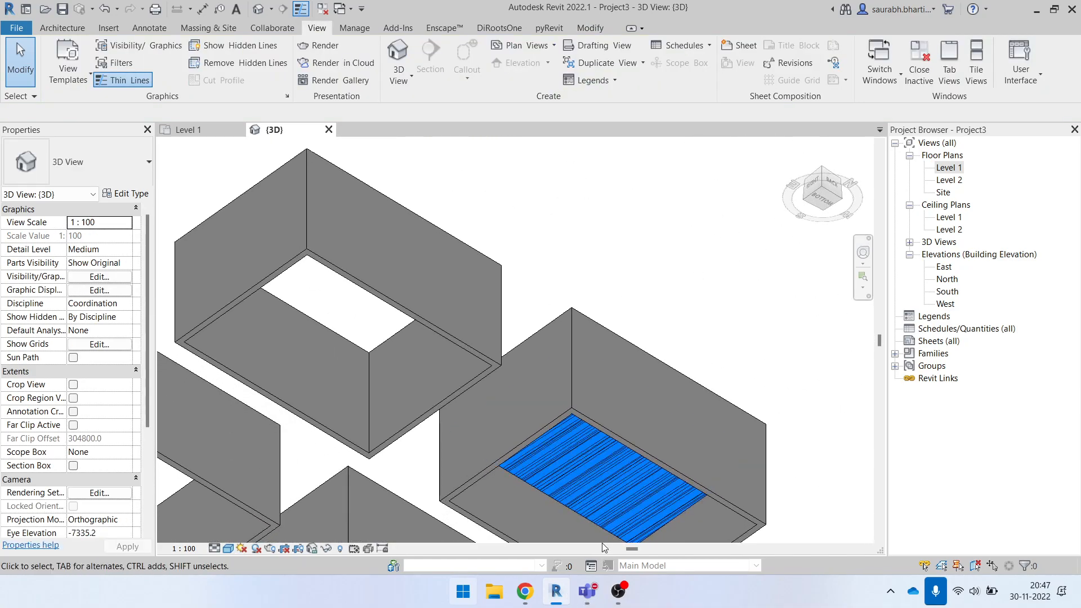
{"action": "left_click", "coordinate": [589, 525]}
{"action": "middle_click_drag", "start_coordinate": [575, 347], "coordinate": [553, 538], "text": "shift"}
- Select the ceiling from above and open the Metal Stud Layer's material from its type structure
{"action": "middle_click_drag", "start_coordinate": [623, 434], "coordinate": [775, 110], "text": "shift"}
{"action": "left_click", "coordinate": [729, 325]}
{"action": "middle_click_drag", "start_coordinate": [730, 325], "coordinate": [610, 381], "text": "shift"}
{"action": "left_click", "coordinate": [611, 381]}
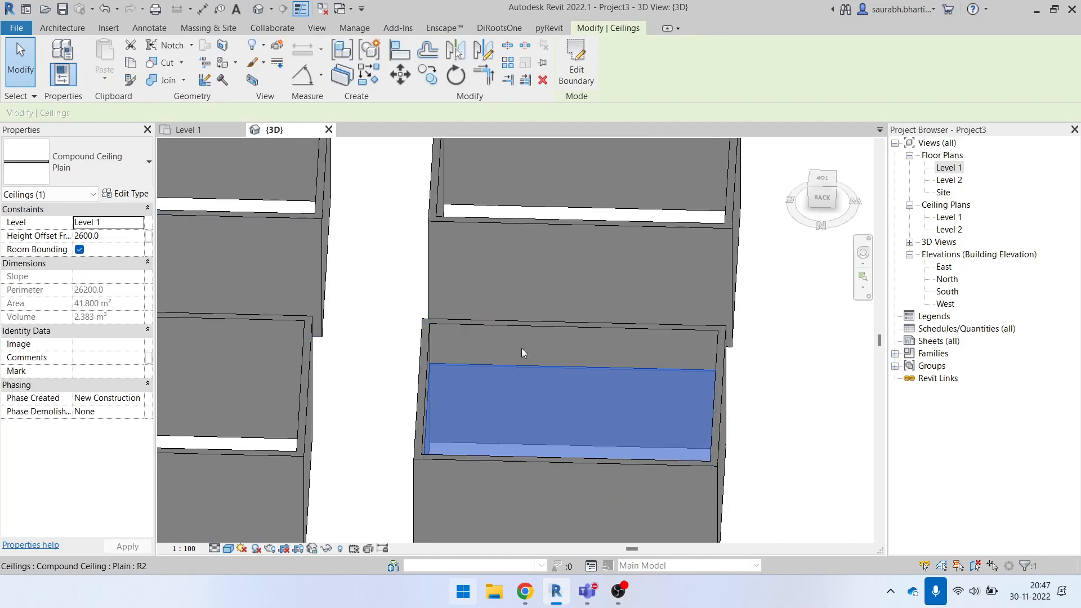
{"action": "left_click", "coordinate": [125, 193]}
{"action": "left_click", "coordinate": [472, 150]}
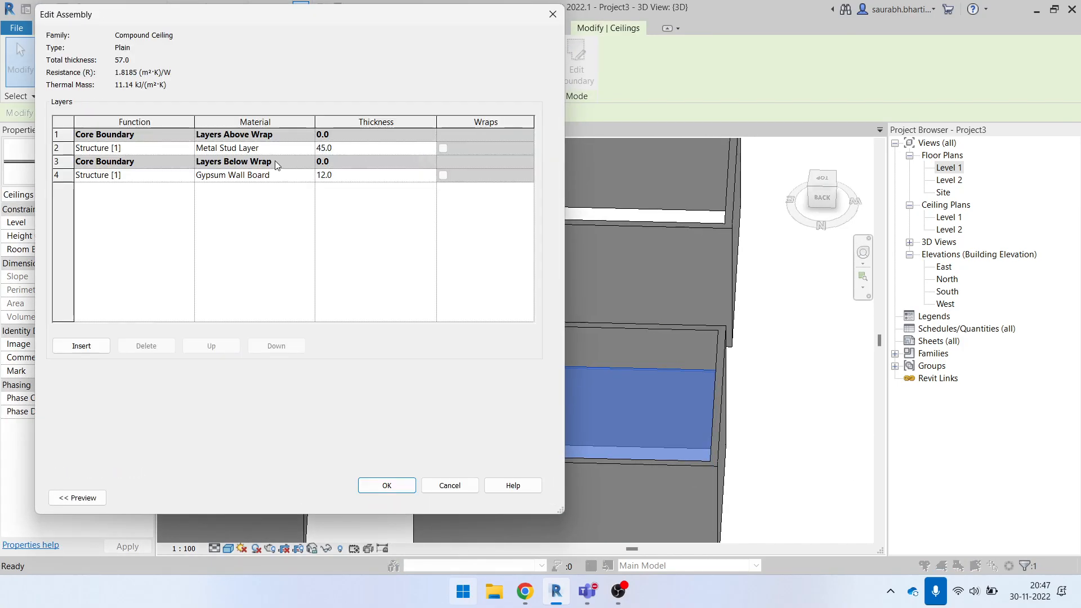
{"action": "left_click", "coordinate": [299, 147]}
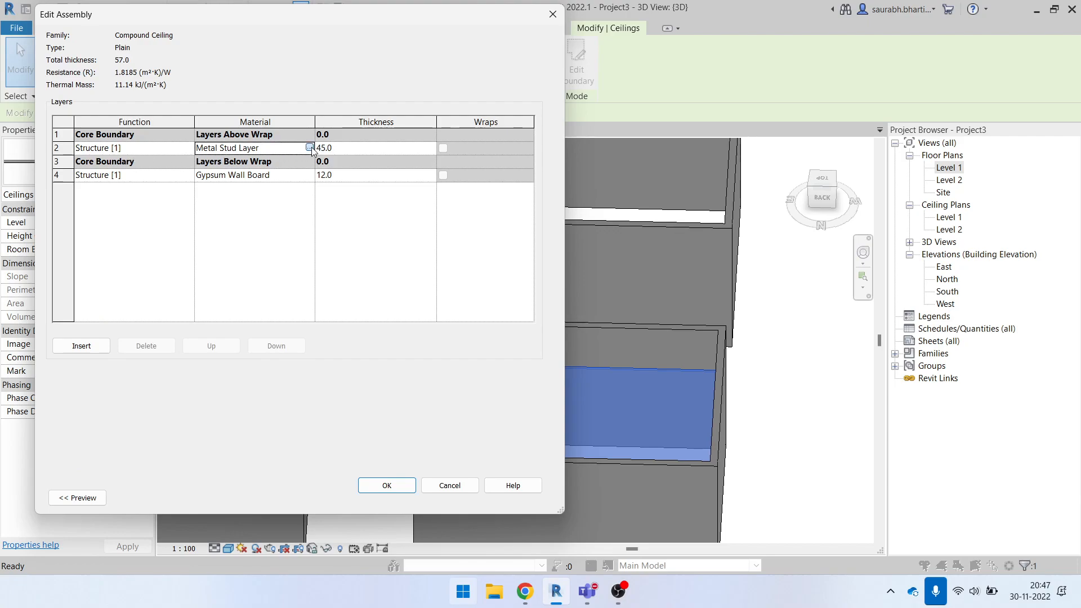
{"action": "left_click", "coordinate": [309, 148]}
- Set both the foreground and background surface patterns of the Metal Stud Layer to Aluminum
{"action": "left_click", "coordinate": [793, 275]}
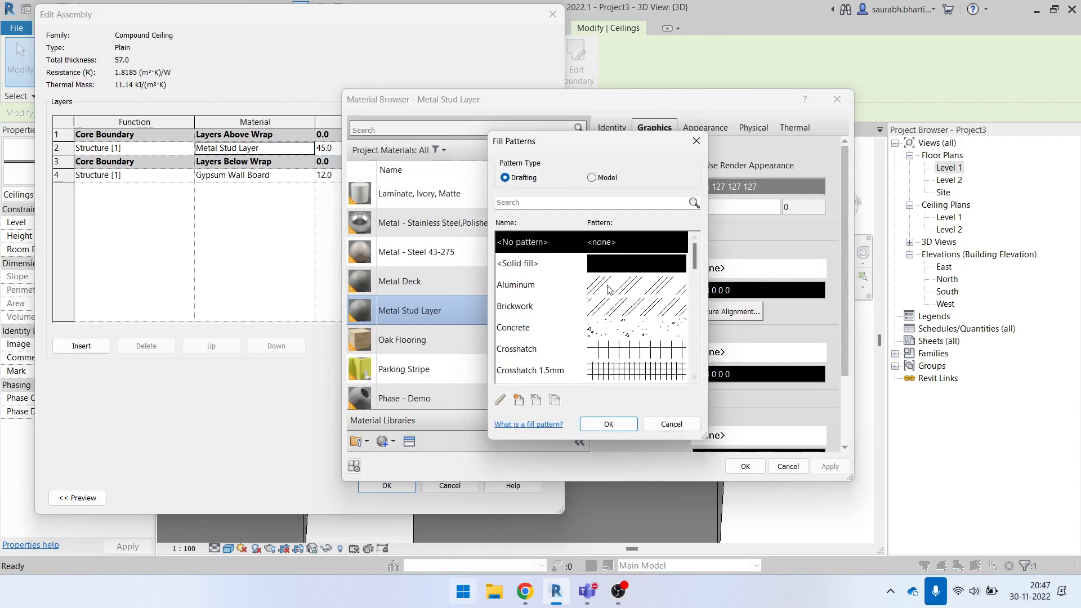
{"action": "left_click", "coordinate": [615, 286]}
{"action": "left_click", "coordinate": [609, 425]}
{"action": "left_click", "coordinate": [804, 358]}
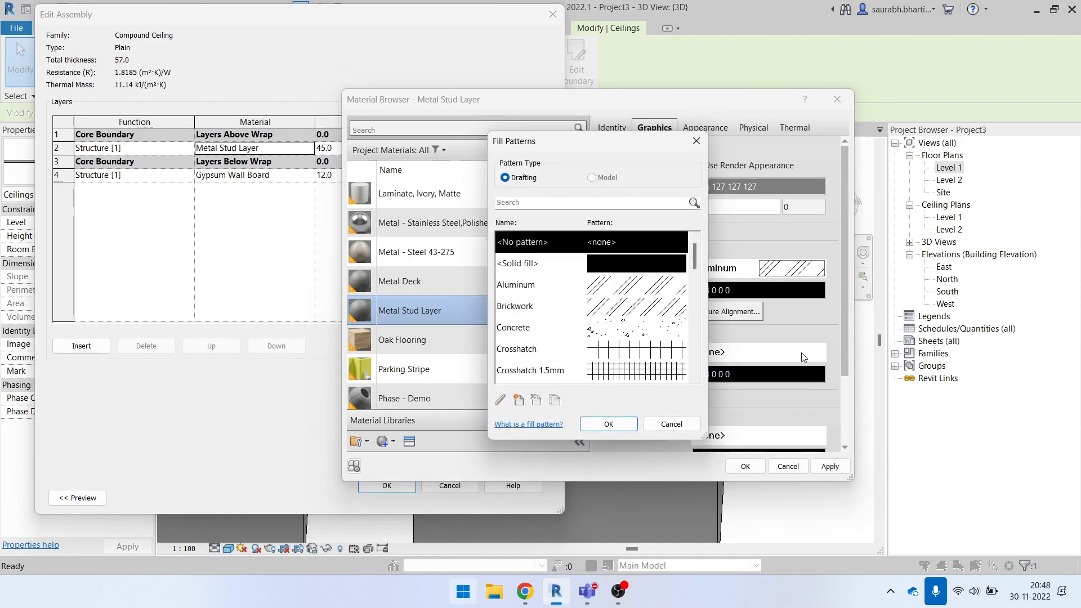
{"action": "left_click", "coordinate": [575, 263]}
{"action": "left_click", "coordinate": [580, 285]}
{"action": "left_click", "coordinate": [608, 424]}
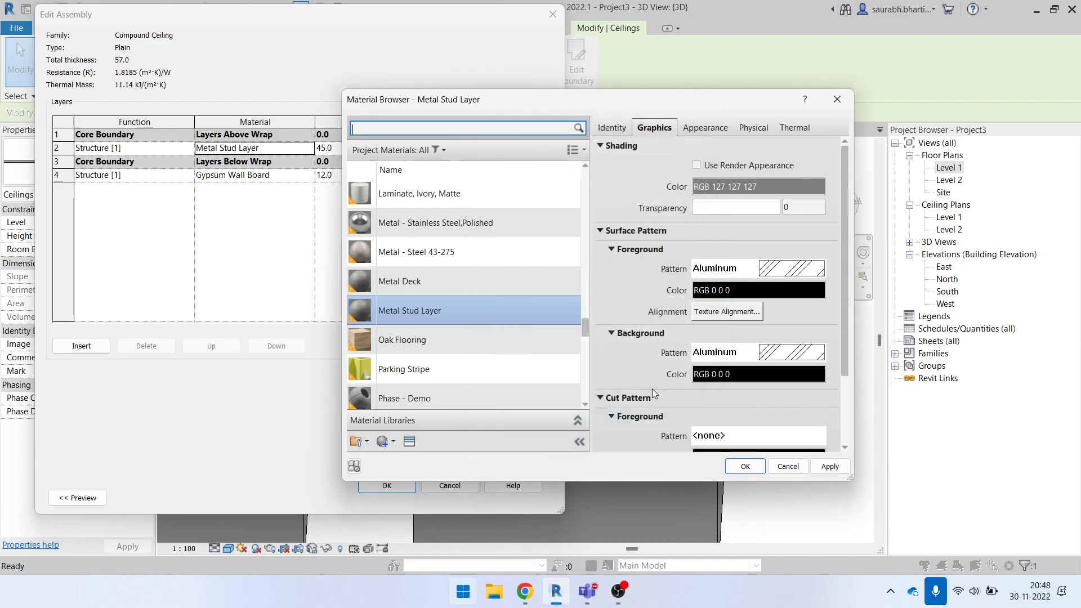
- Set the Metal Stud Layer's shading color to RGB 0 128 255, accept the ceiling type changes and deselect the ceiling
{"action": "left_click", "coordinate": [770, 188]}
{"action": "left_click", "coordinate": [544, 192]}
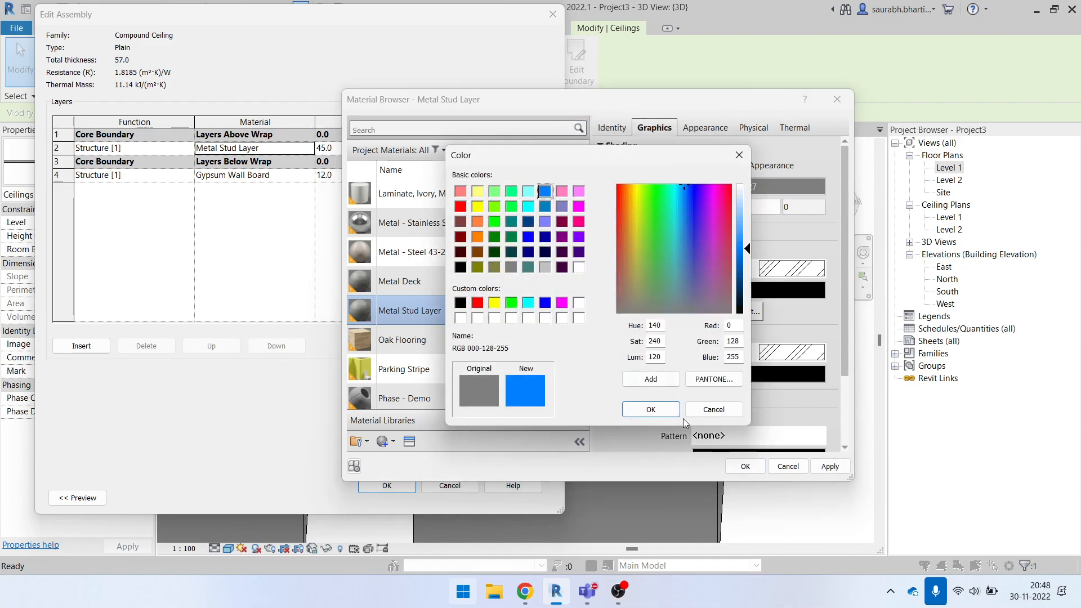
{"action": "left_click", "coordinate": [651, 410]}
{"action": "key", "text": "Return"}
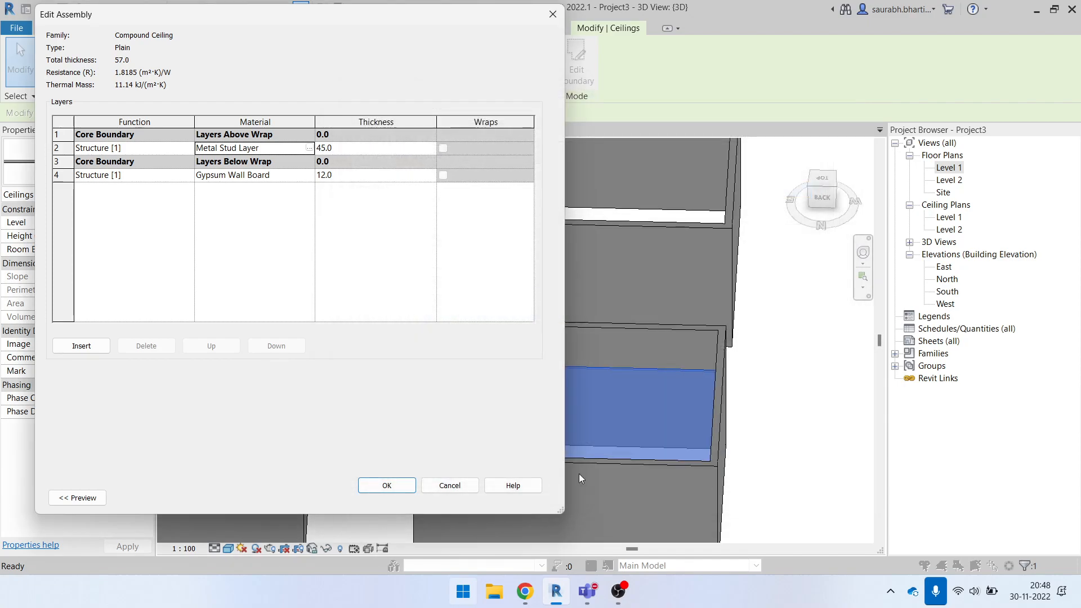
{"action": "left_click", "coordinate": [400, 486]}
{"action": "left_click", "coordinate": [398, 490]}
{"action": "left_click", "coordinate": [774, 452]}
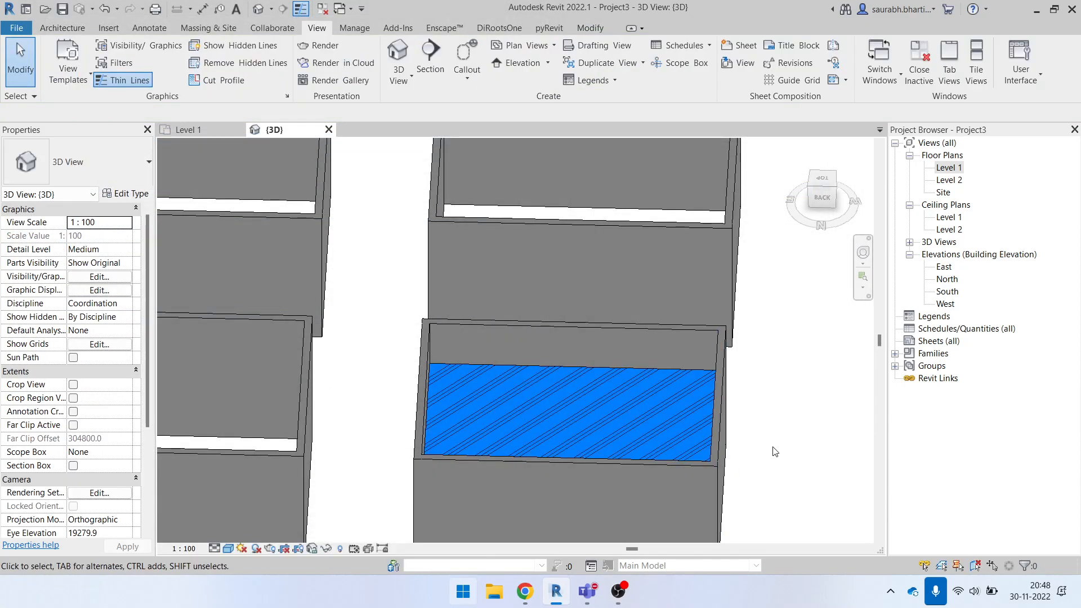
- Check the ceiling's top surface in the 3D view, select the ceiling and open the Level 1 floor plan
{"action": "scroll", "coordinate": [712, 383], "scroll_direction": "down", "scroll_amount": 2}
{"action": "middle_click_drag", "start_coordinate": [620, 383], "coordinate": [664, 463], "text": "shift"}
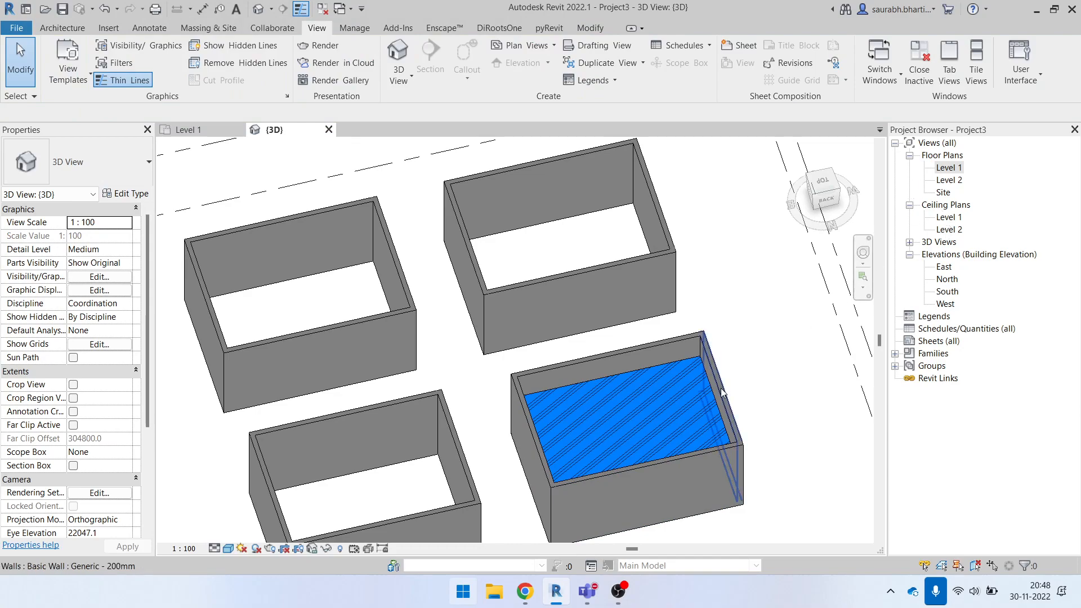
{"action": "left_click", "coordinate": [656, 358]}
{"action": "double_click", "coordinate": [958, 171]}
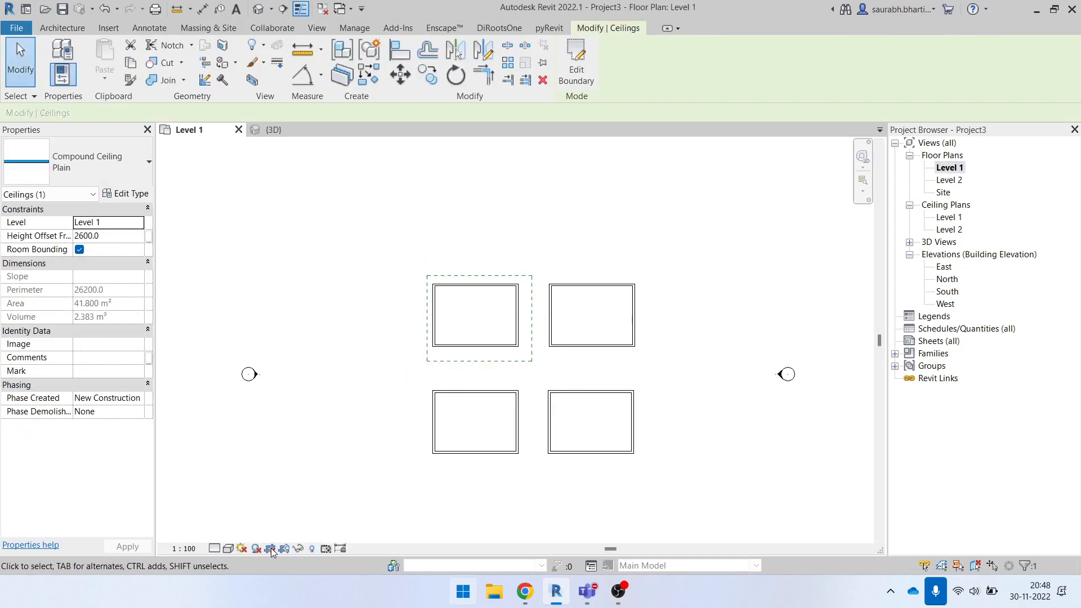
- Set the plan region's cut plane offset to 2700 and check the ceiling pattern in the upper-left room
{"action": "left_click", "coordinate": [498, 277]}
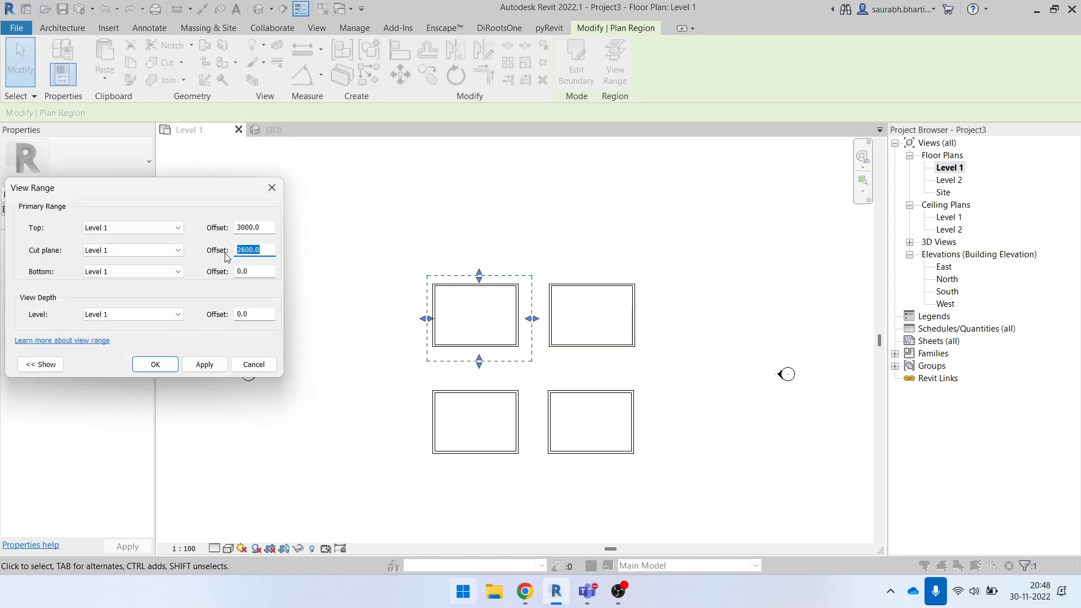
{"action": "left_click", "coordinate": [205, 364]}
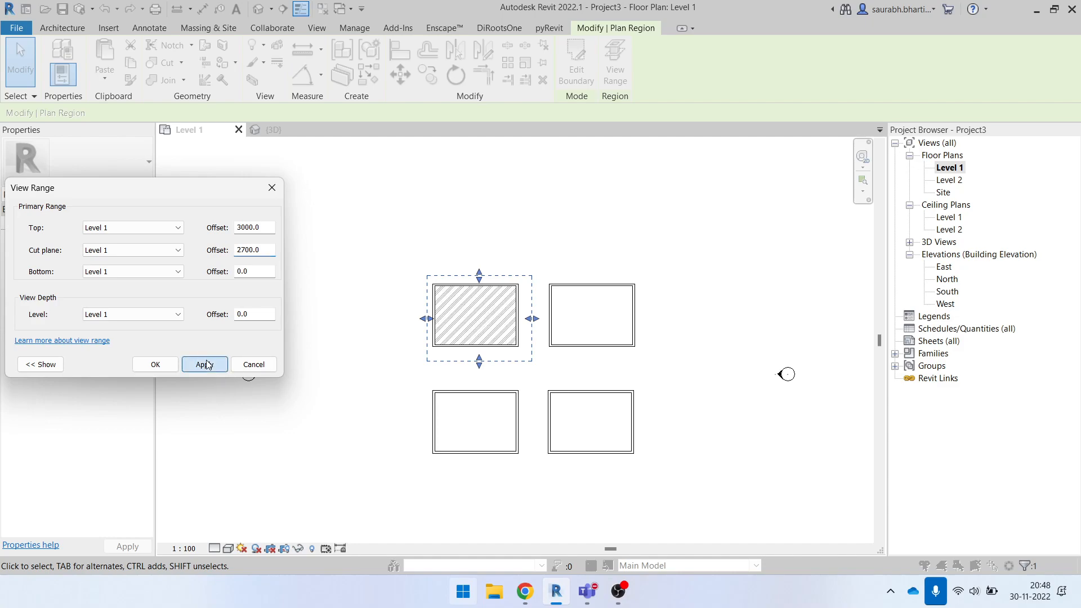
{"action": "left_click", "coordinate": [155, 365]}
{"action": "scroll", "coordinate": [456, 272], "scroll_direction": "up", "scroll_amount": 4}
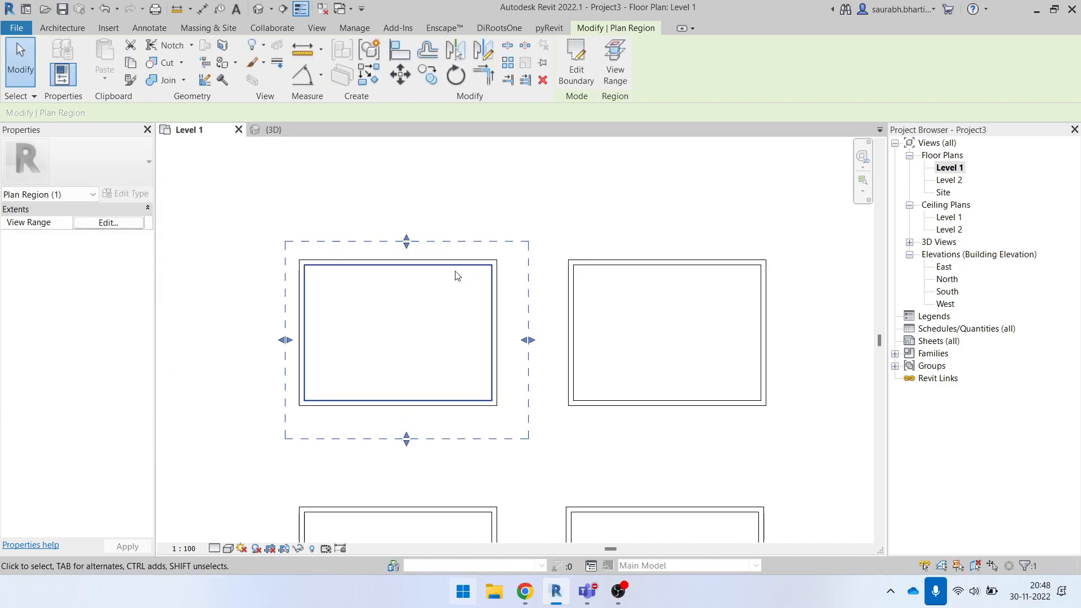
{"action": "left_click", "coordinate": [393, 280]}
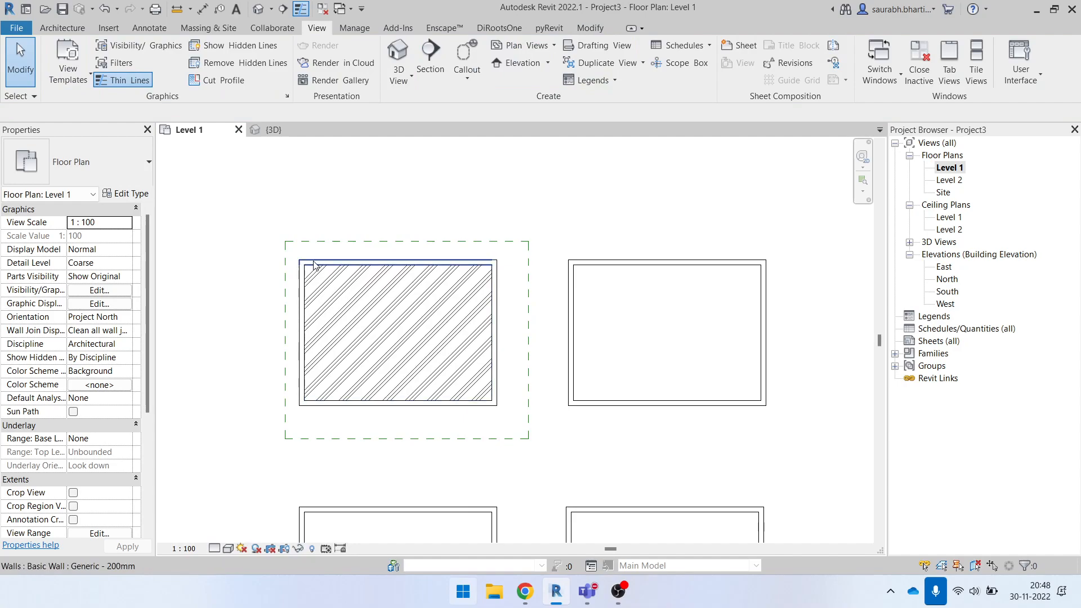
- Shrink the plan region from its east side so its edge crosses near the middle of the upper-left room
{"action": "scroll", "coordinate": [390, 305], "scroll_direction": "down", "scroll_amount": 1}
{"action": "left_click", "coordinate": [513, 320]}
{"action": "left_click_drag", "start_coordinate": [510, 336], "coordinate": [411, 335]}
{"action": "left_click", "coordinate": [426, 317]}
{"action": "scroll", "coordinate": [426, 317], "scroll_direction": "up", "scroll_amount": 2}
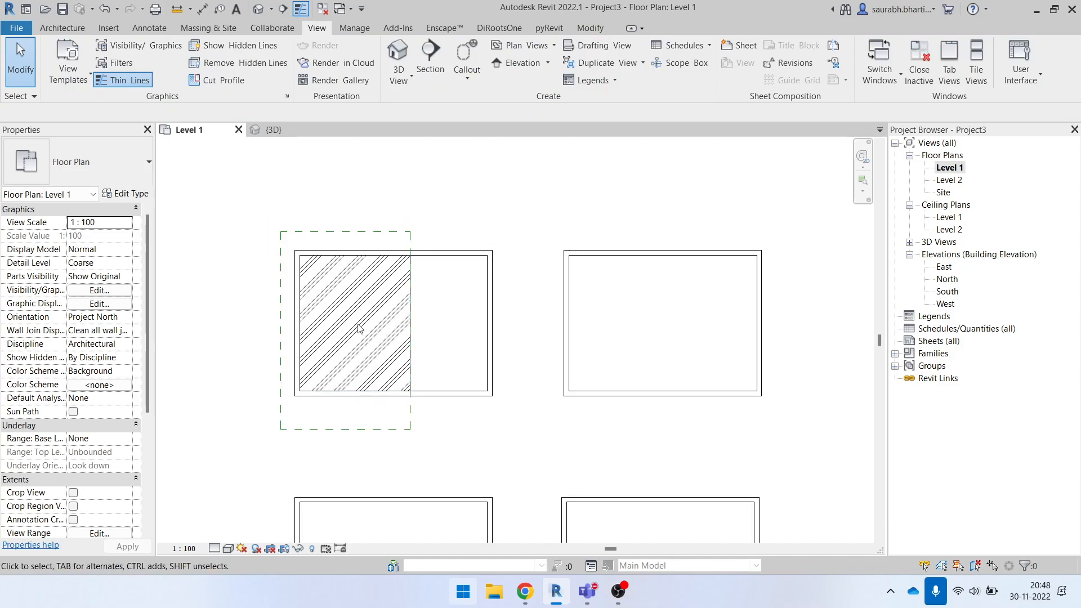
- Compare the ceiling display inside and outside the resized plan region, then select the region
{"action": "scroll", "coordinate": [410, 326], "scroll_direction": "down", "scroll_amount": 2}
{"action": "left_click", "coordinate": [336, 264]}
{"action": "left_click", "coordinate": [253, 238]}
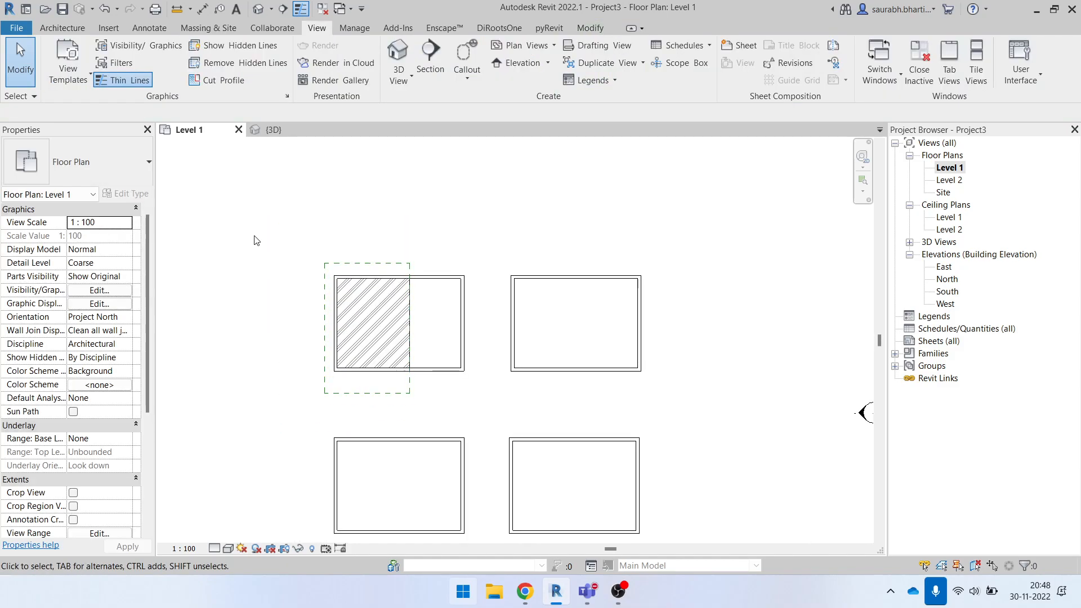
{"action": "scroll", "coordinate": [397, 321], "scroll_direction": "up", "scroll_amount": 1}
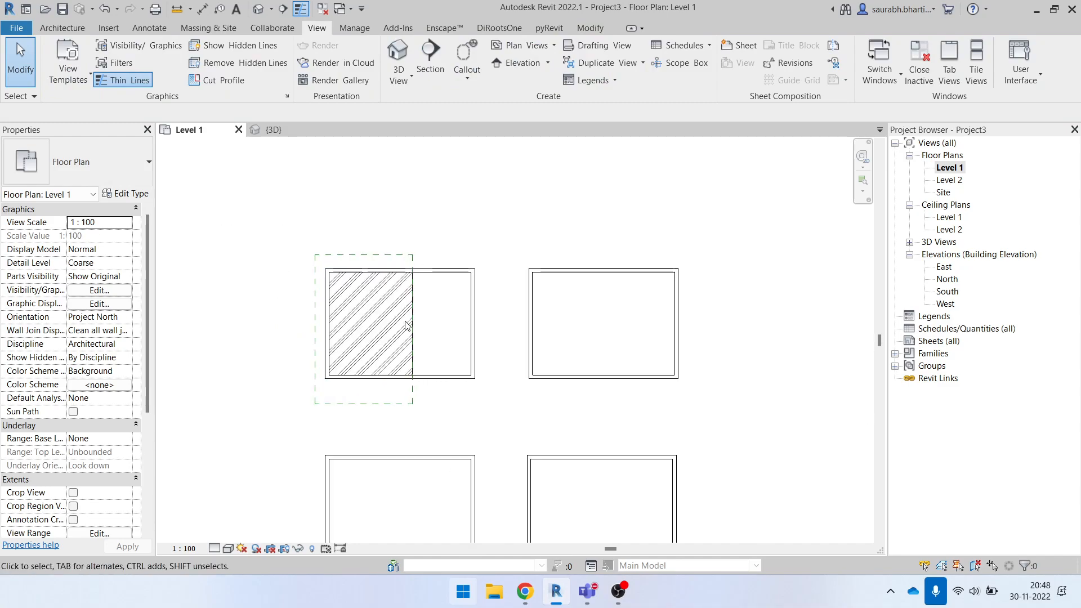
{"action": "left_click", "coordinate": [413, 304]}
{"action": "left_click", "coordinate": [438, 315]}
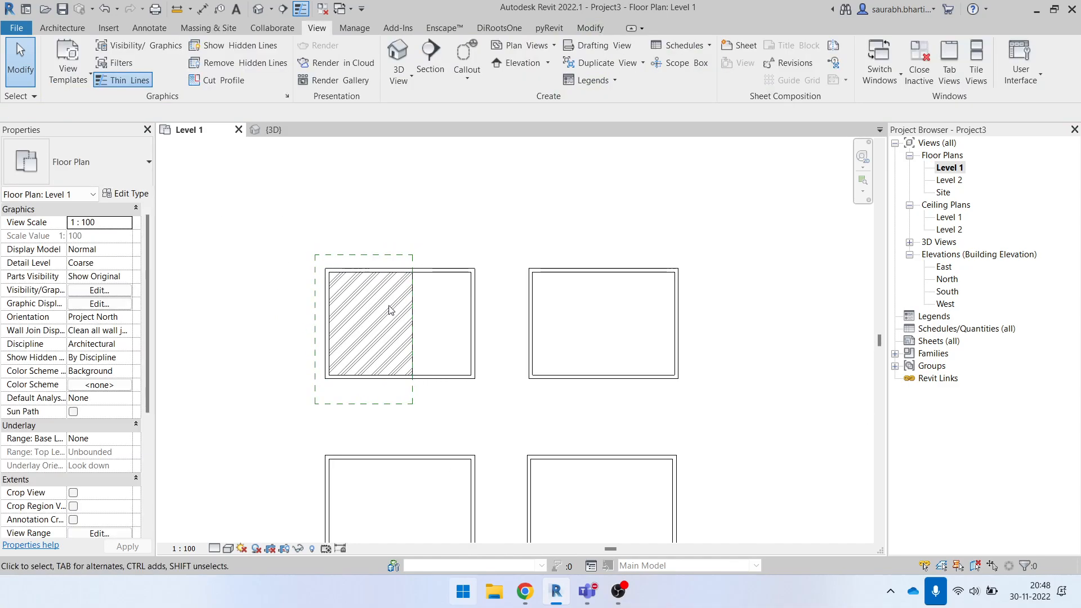
{"action": "left_click", "coordinate": [362, 285]}
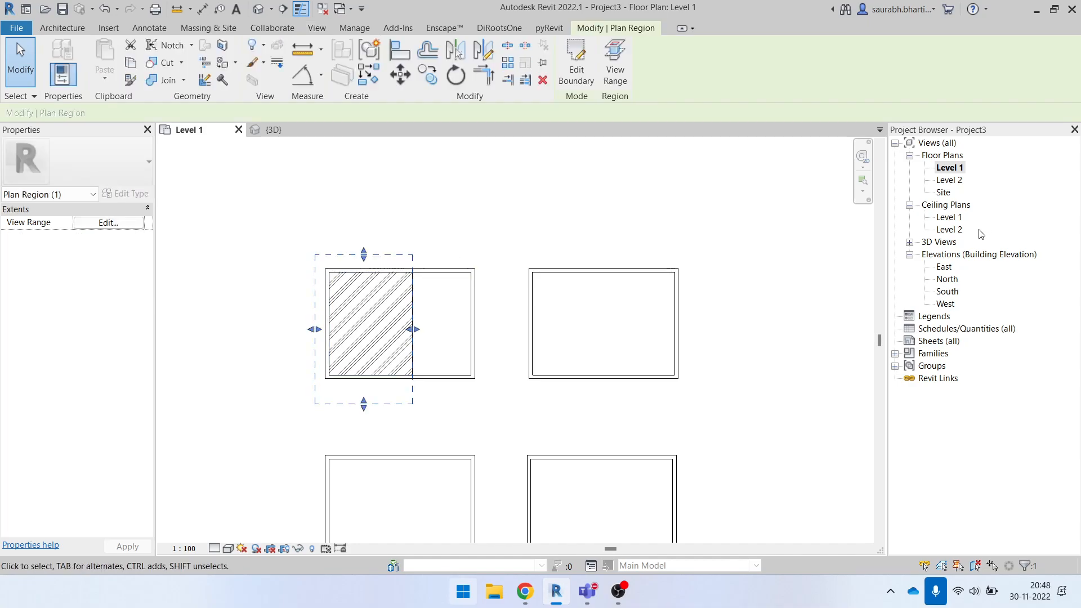
- Open the North elevation and delete the front wall of the room that contains the ceiling
{"action": "left_click", "coordinate": [946, 279]}
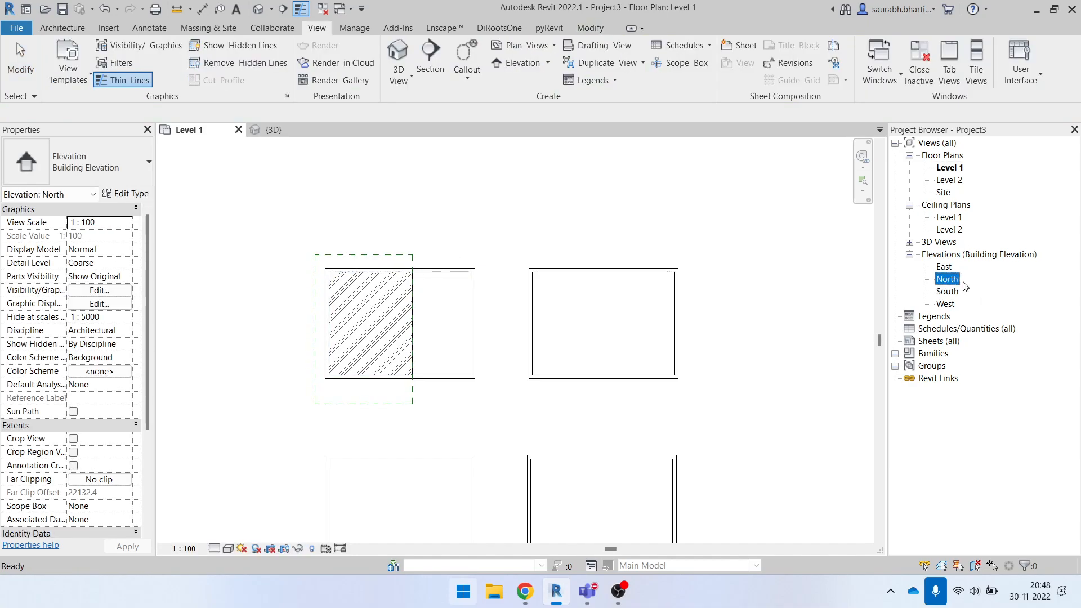
{"action": "double_click", "coordinate": [949, 280]}
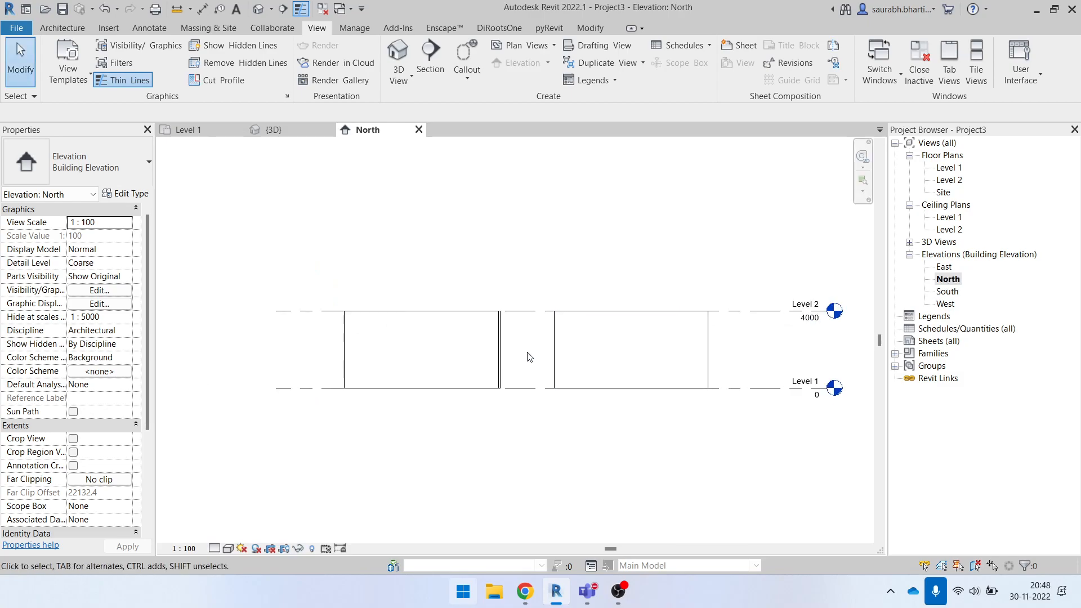
{"action": "left_click", "coordinate": [386, 316]}
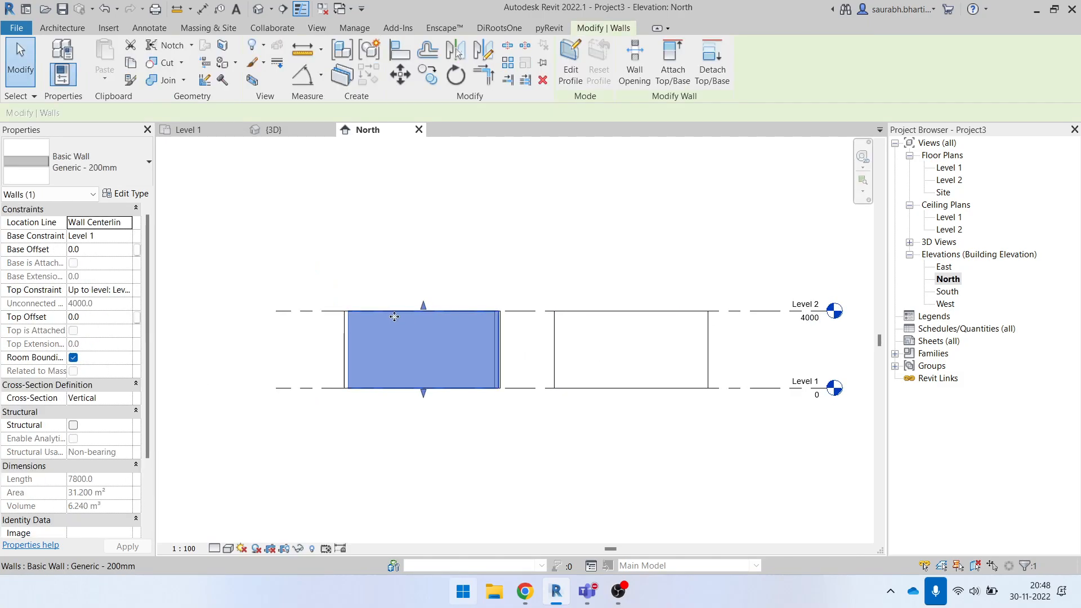
{"action": "key", "text": "Escape"}
{"action": "key", "text": "Escape"}
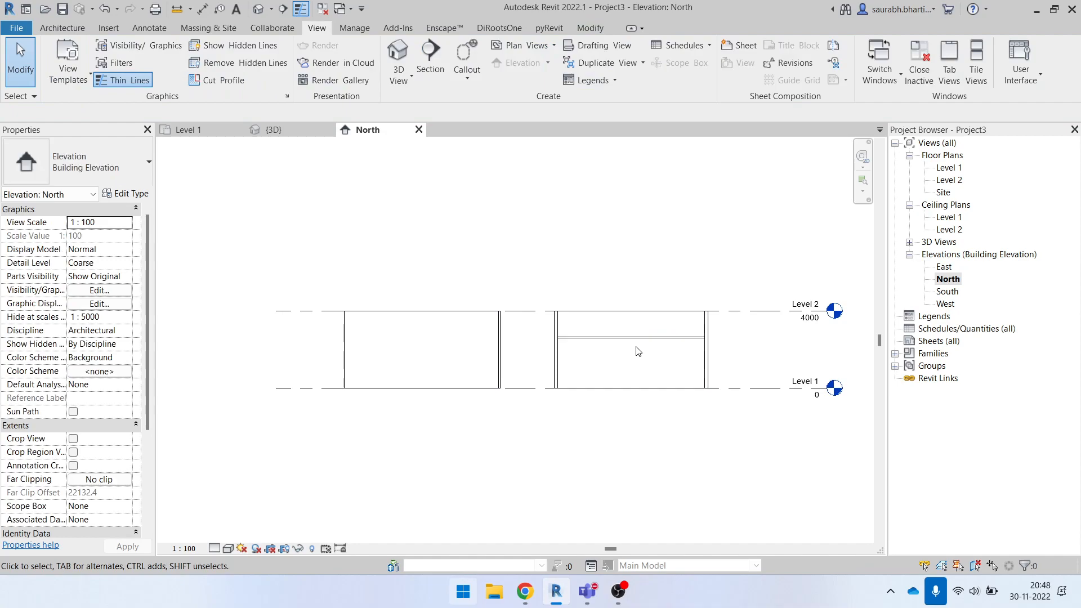
{"action": "scroll", "coordinate": [647, 350], "scroll_direction": "up", "scroll_amount": 5}
{"action": "scroll", "coordinate": [539, 346], "scroll_direction": "down", "scroll_amount": 4}
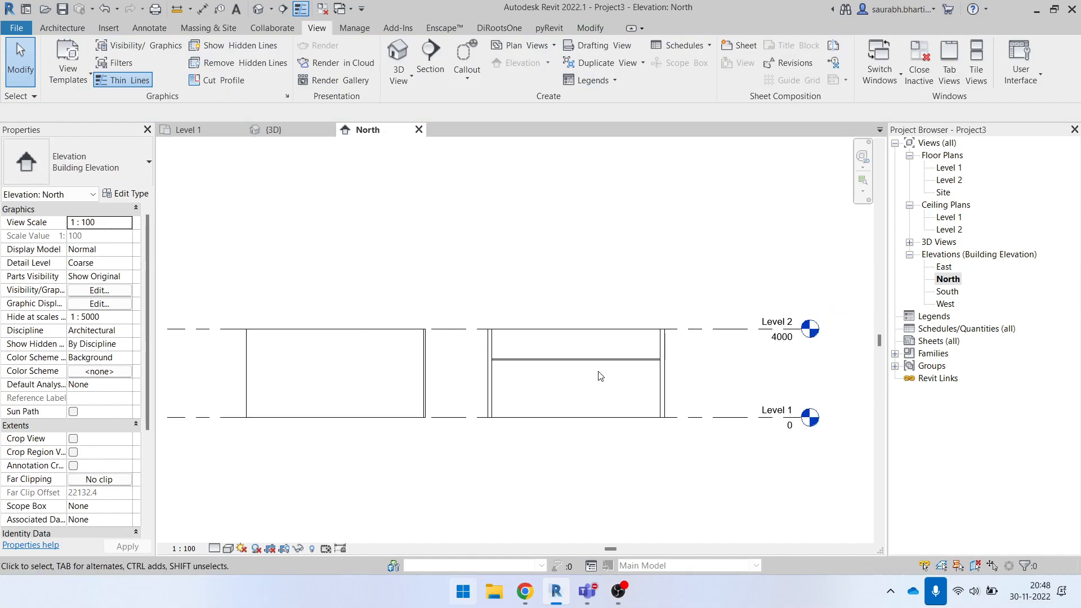
- Draw chained detail lines in the North elevation: 1200 vertically from Level 1, then horizontally across the ceiling room
{"action": "key", "text": "l"}
{"action": "scroll", "coordinate": [500, 394], "scroll_direction": "up", "scroll_amount": 4}
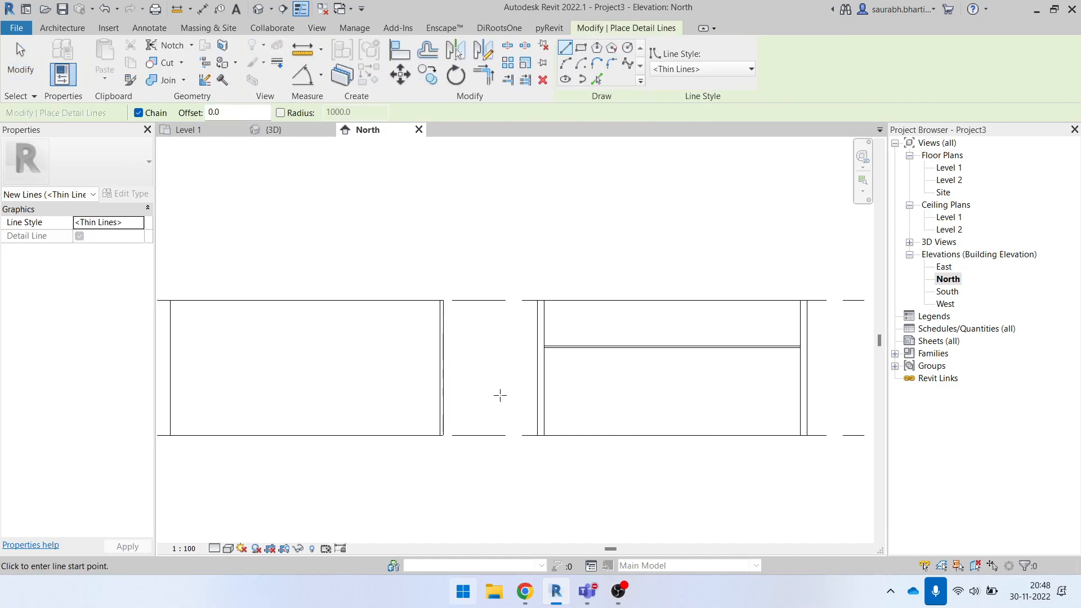
{"action": "left_click", "coordinate": [500, 440]}
{"action": "scroll", "coordinate": [500, 340], "scroll_direction": "up", "scroll_amount": 2}
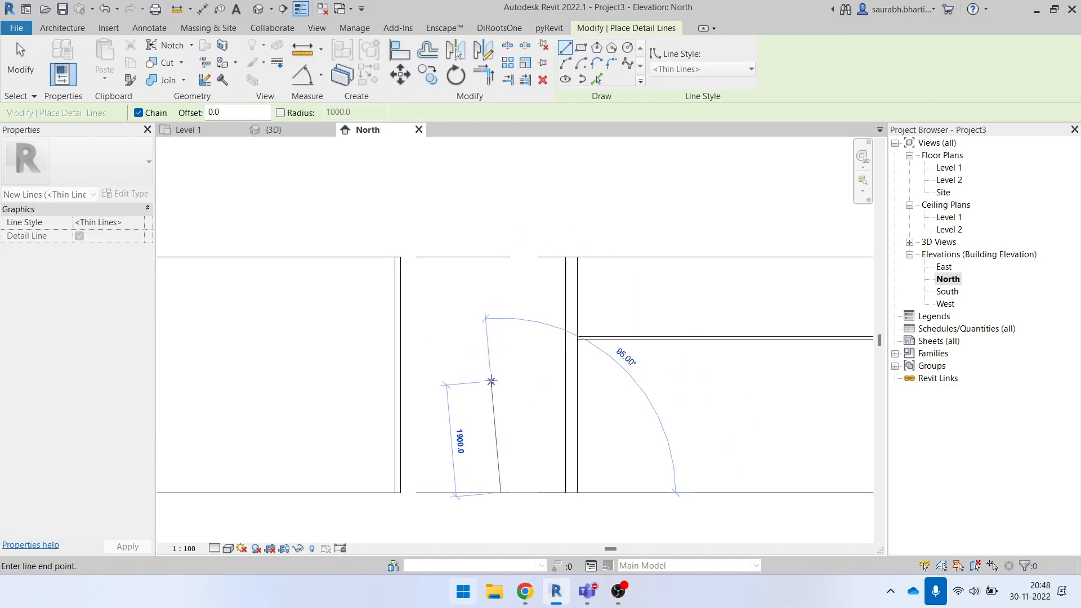
{"action": "left_click", "coordinate": [500, 422]}
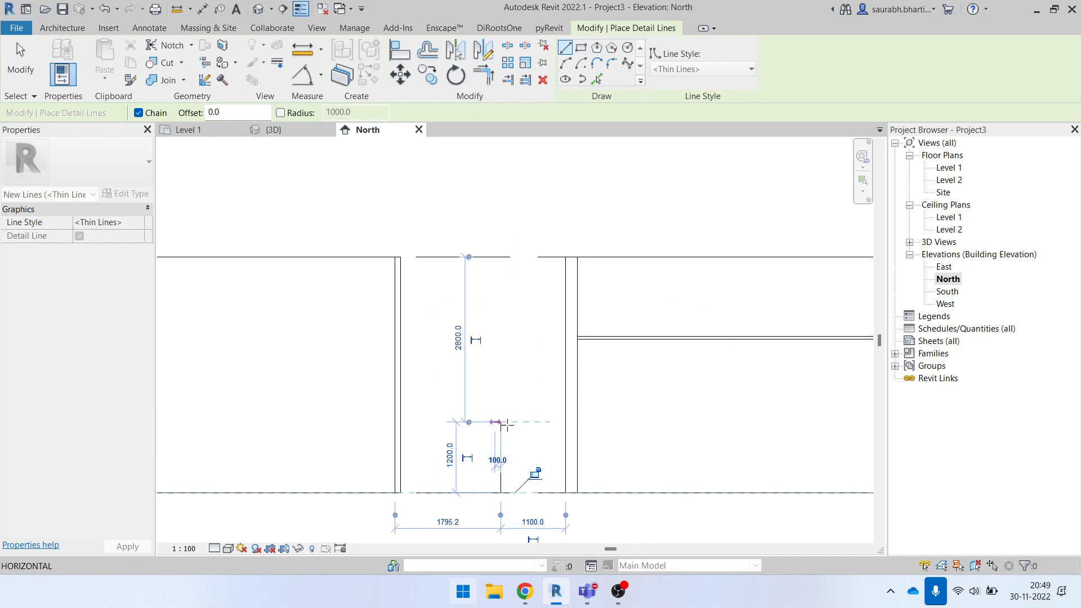
{"action": "scroll", "coordinate": [563, 424], "scroll_direction": "down", "scroll_amount": 3}
{"action": "left_click", "coordinate": [793, 422]}
{"action": "left_click", "coordinate": [796, 449]}
{"action": "key", "text": "Escape"}
{"action": "key", "text": "Escape"}
{"action": "scroll", "coordinate": [577, 438], "scroll_direction": "up", "scroll_amount": 2}
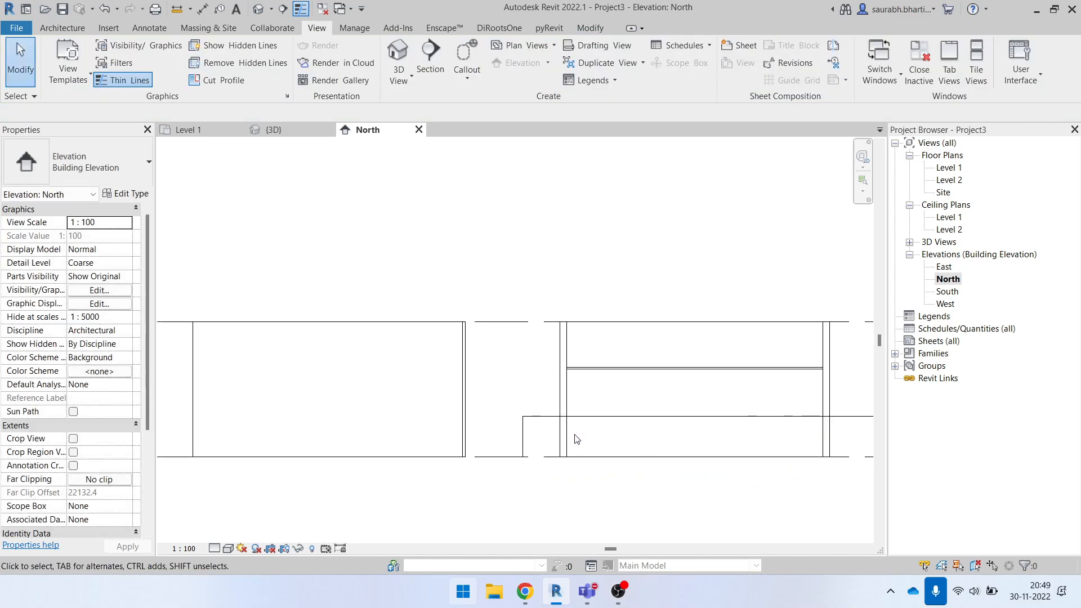
{"action": "scroll", "coordinate": [582, 444], "scroll_direction": "up", "scroll_amount": 3}
{"action": "key", "text": "w"}
{"action": "key", "text": "n"}
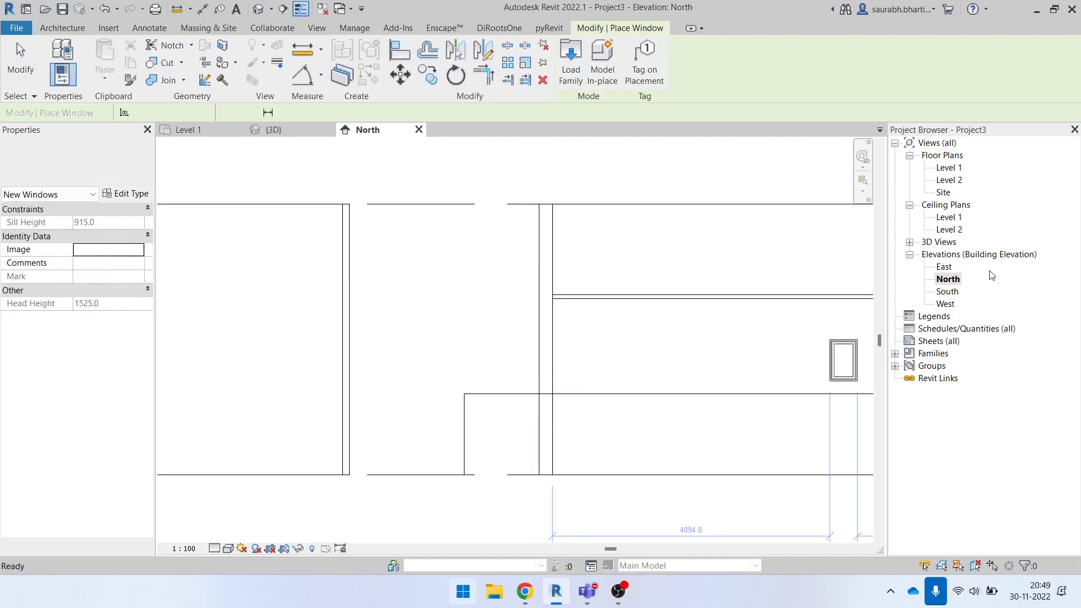
{"action": "key", "text": "Escape"}
- Open the Level 1 floor plan and place an M_Fixed 0406 x 0610mm window in the upper-left room's south wall, outside the plan region
{"action": "double_click", "coordinate": [951, 168]}
{"action": "scroll", "coordinate": [563, 420], "scroll_direction": "down", "scroll_amount": 2}
{"action": "scroll", "coordinate": [478, 380], "scroll_direction": "up", "scroll_amount": 2}
{"action": "scroll", "coordinate": [483, 363], "scroll_direction": "up", "scroll_amount": 2}
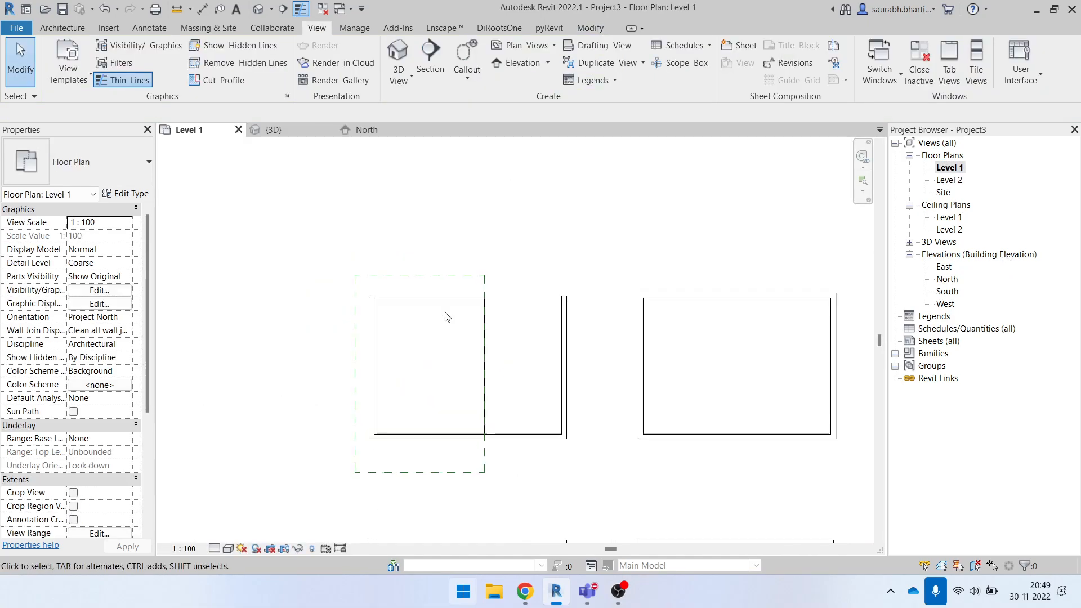
{"action": "key", "text": "w"}
{"action": "key", "text": "n"}
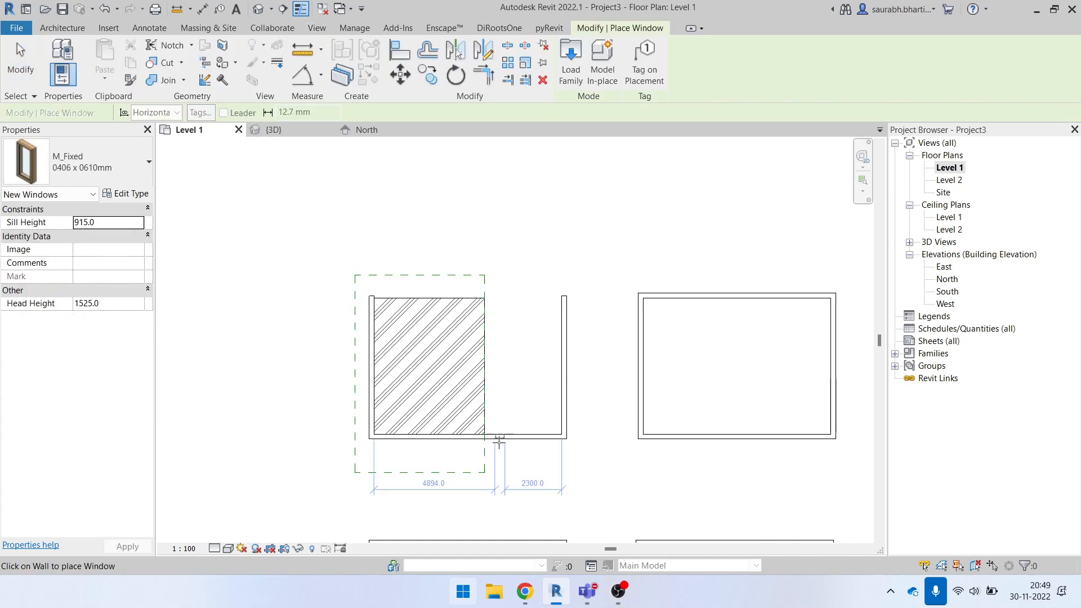
{"action": "left_click", "coordinate": [515, 438]}
{"action": "scroll", "coordinate": [515, 442], "scroll_direction": "up", "scroll_amount": 4}
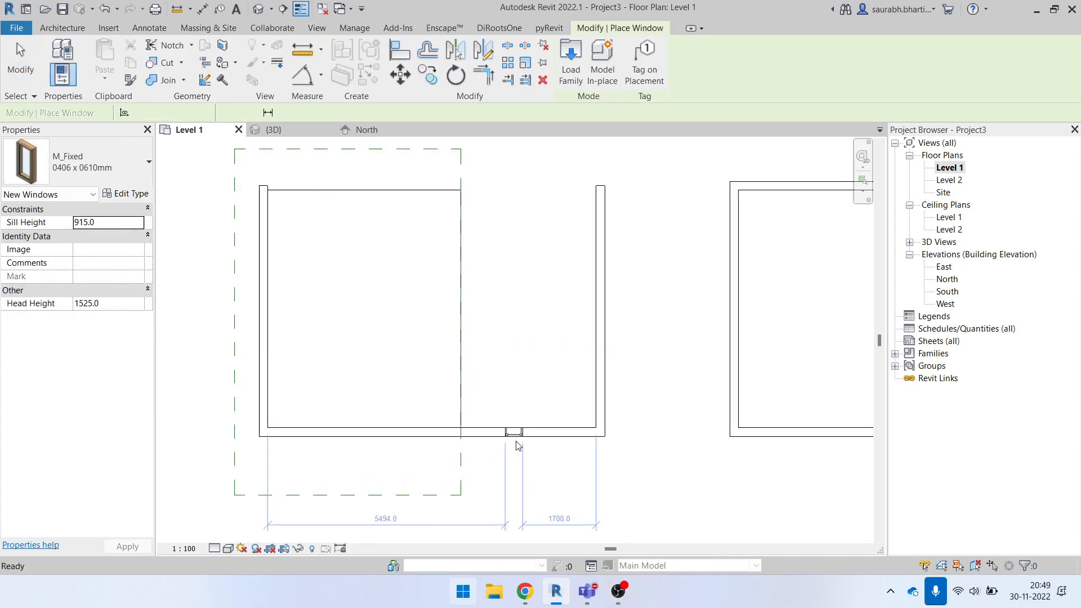
{"action": "key", "text": "Escape"}
{"action": "key", "text": "Escape"}
- Change the window's type to M_Fixed 0915 x 1830mm and set its sill height to 0
{"action": "left_click", "coordinate": [515, 432]}
{"action": "left_click", "coordinate": [84, 162]}
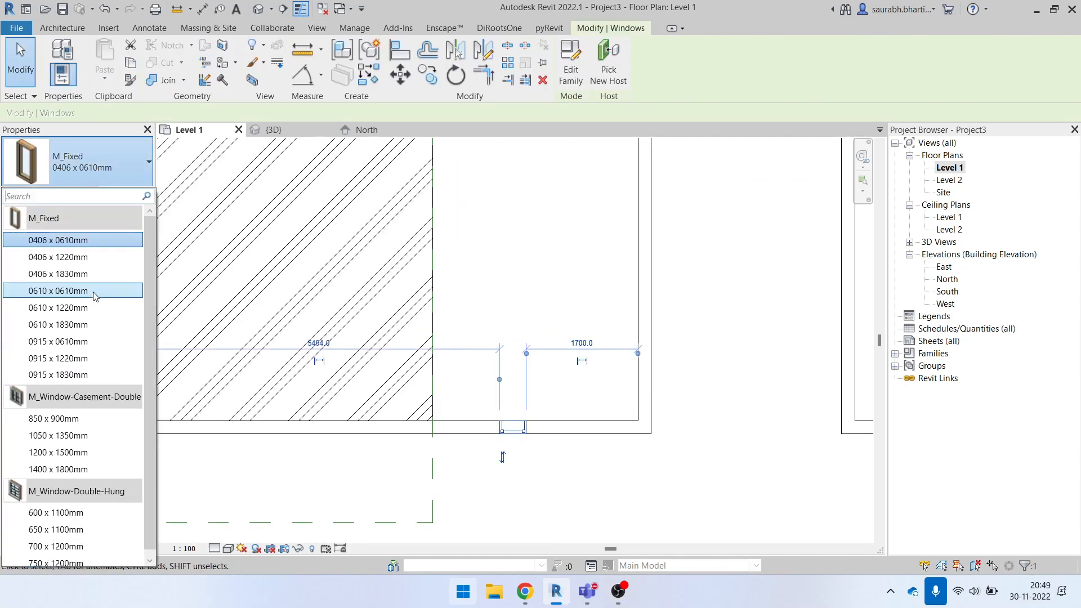
{"action": "left_click", "coordinate": [45, 375]}
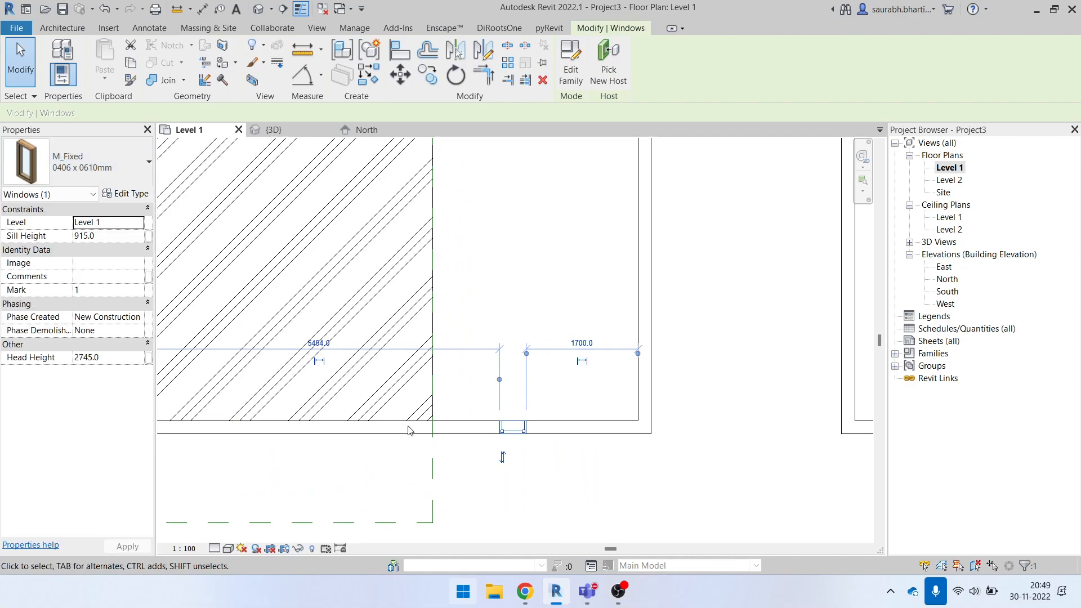
{"action": "left_click", "coordinate": [115, 239]}
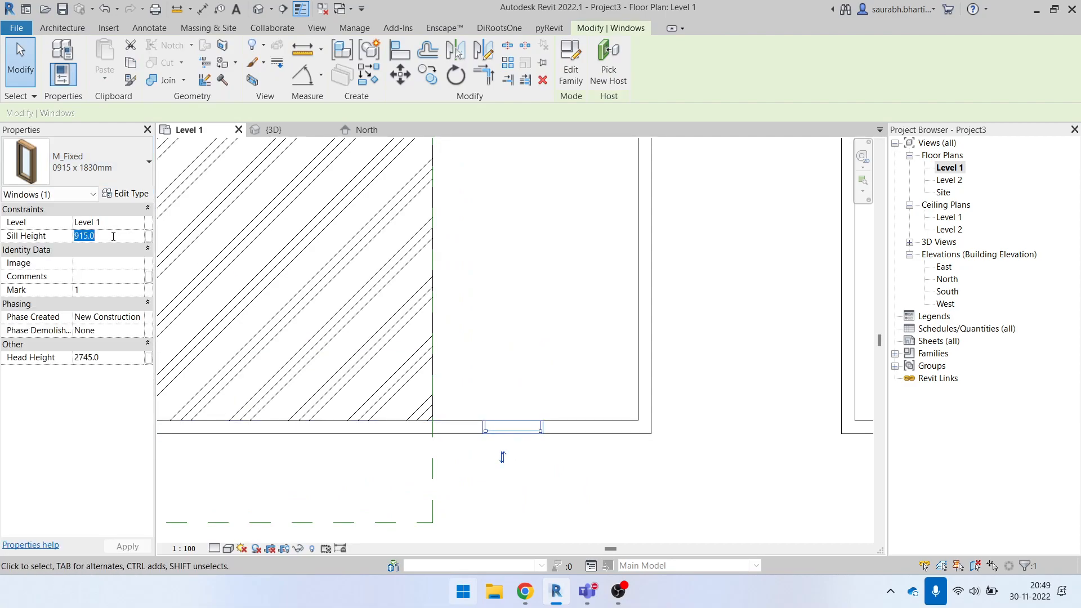
{"action": "key", "text": "Return"}
{"action": "key", "text": "Escape"}
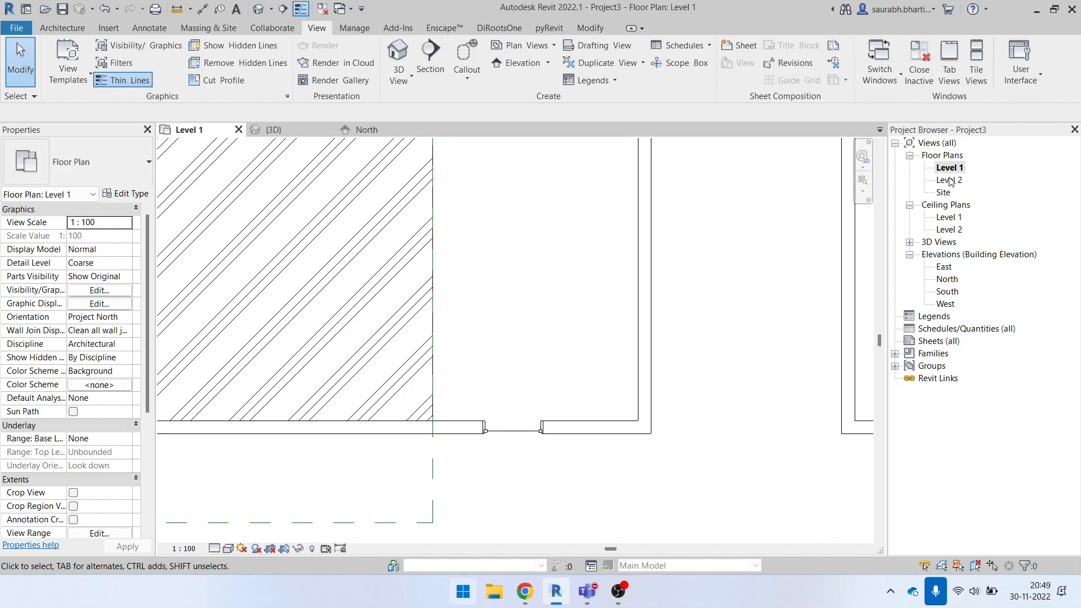
- Check the window's height against the 1200 detail line in the North elevation and select the window
{"action": "left_click", "coordinate": [946, 304]}
{"action": "double_click", "coordinate": [951, 304]}
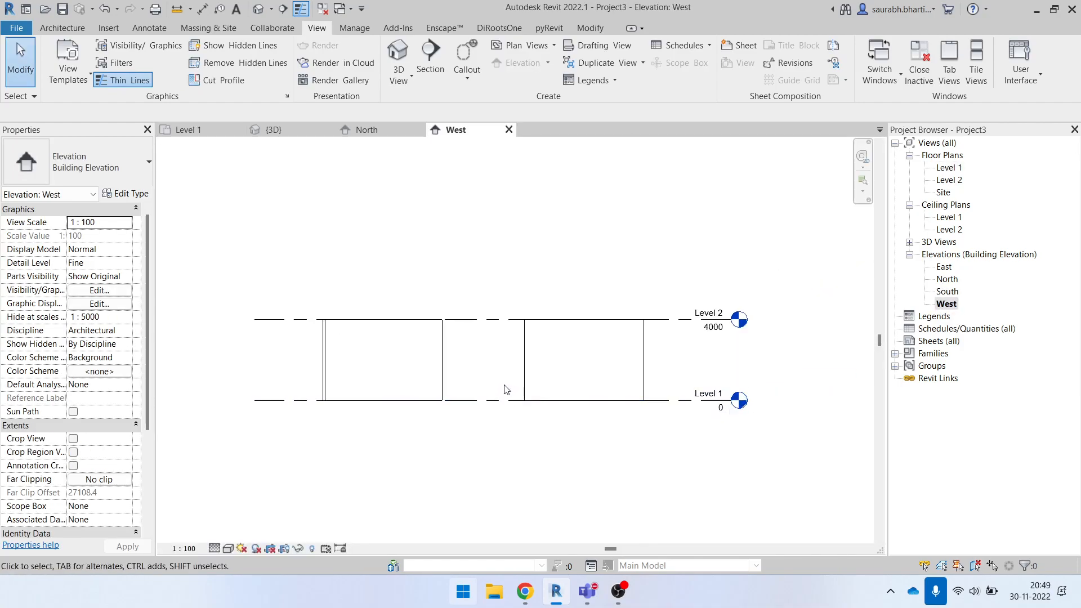
{"action": "double_click", "coordinate": [947, 279]}
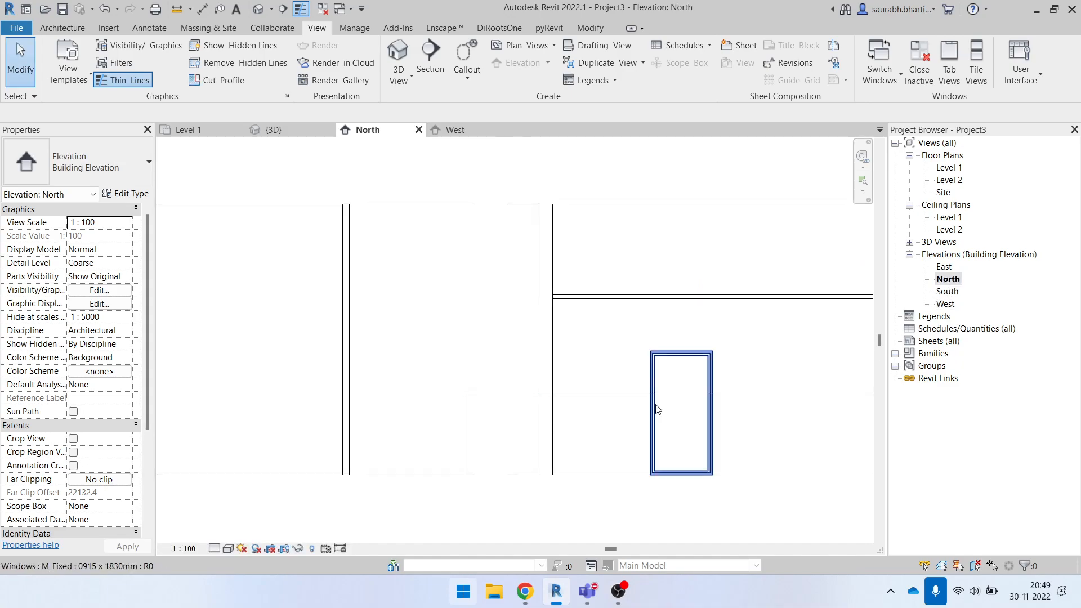
{"action": "scroll", "coordinate": [594, 390], "scroll_direction": "up", "scroll_amount": 3}
{"action": "left_click", "coordinate": [602, 335]}
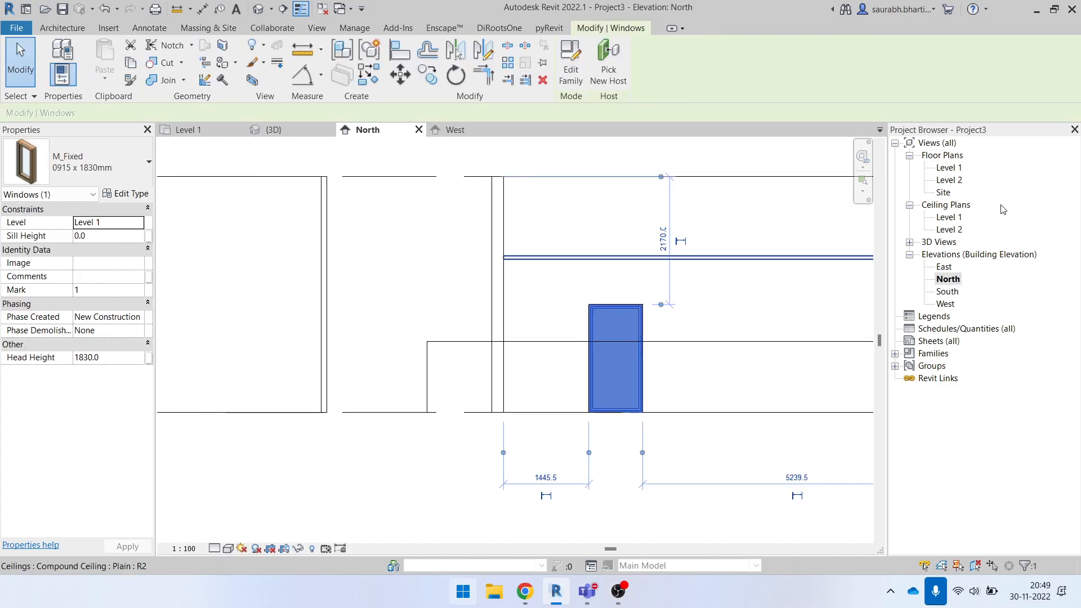
- Return to the Level 1 floor plan and change the window's type to M_Fixed 0610 x 0610mm
{"action": "double_click", "coordinate": [957, 168]}
{"action": "scroll", "coordinate": [669, 357], "scroll_direction": "down", "scroll_amount": 2}
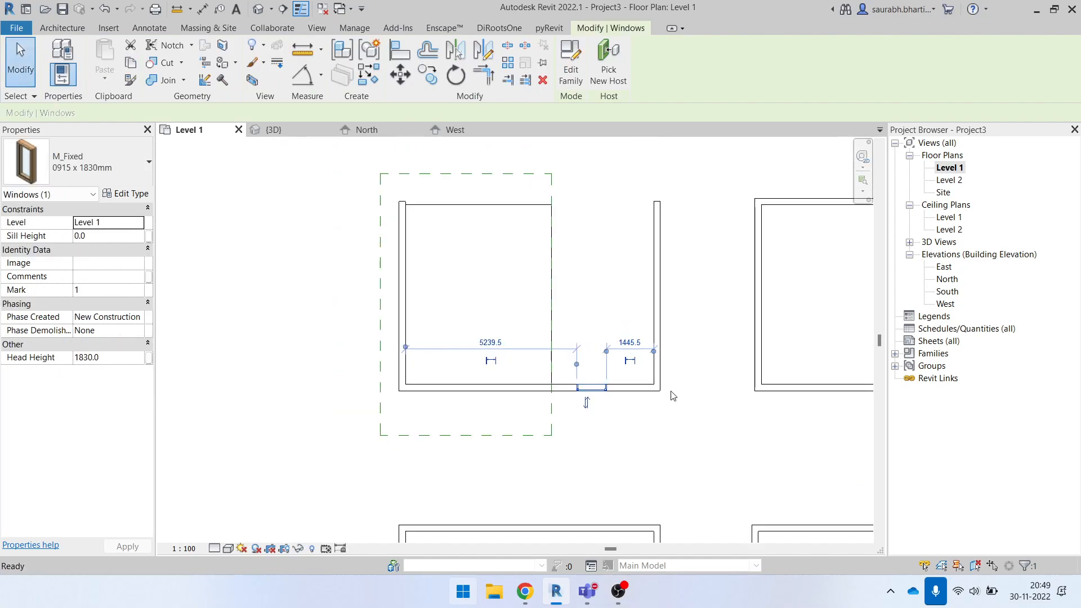
{"action": "left_click", "coordinate": [670, 394]}
{"action": "scroll", "coordinate": [612, 399], "scroll_direction": "up", "scroll_amount": 3}
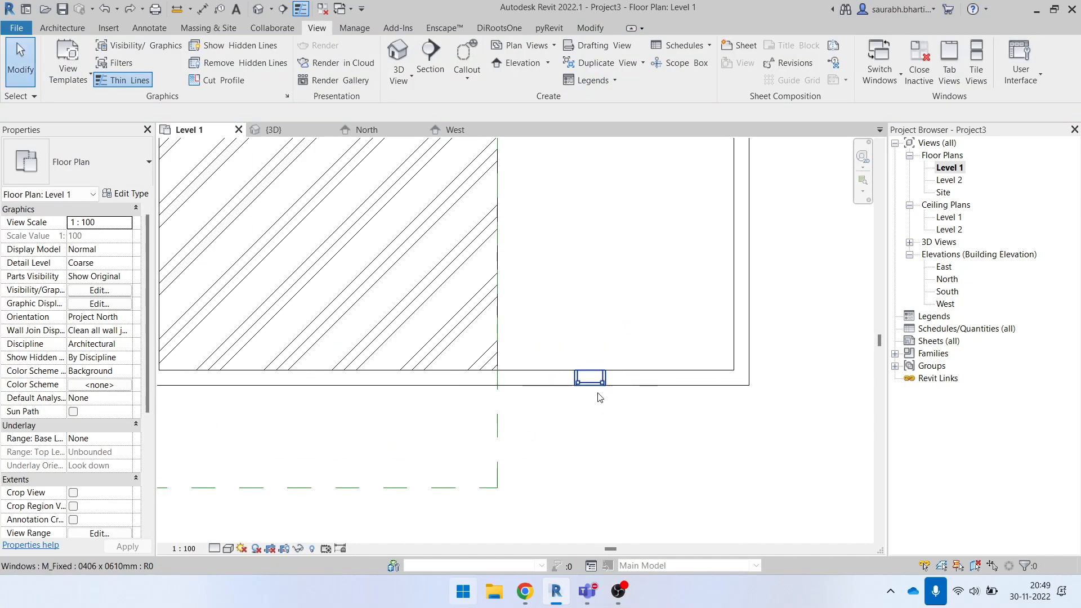
{"action": "key", "text": "ctrl+z"}
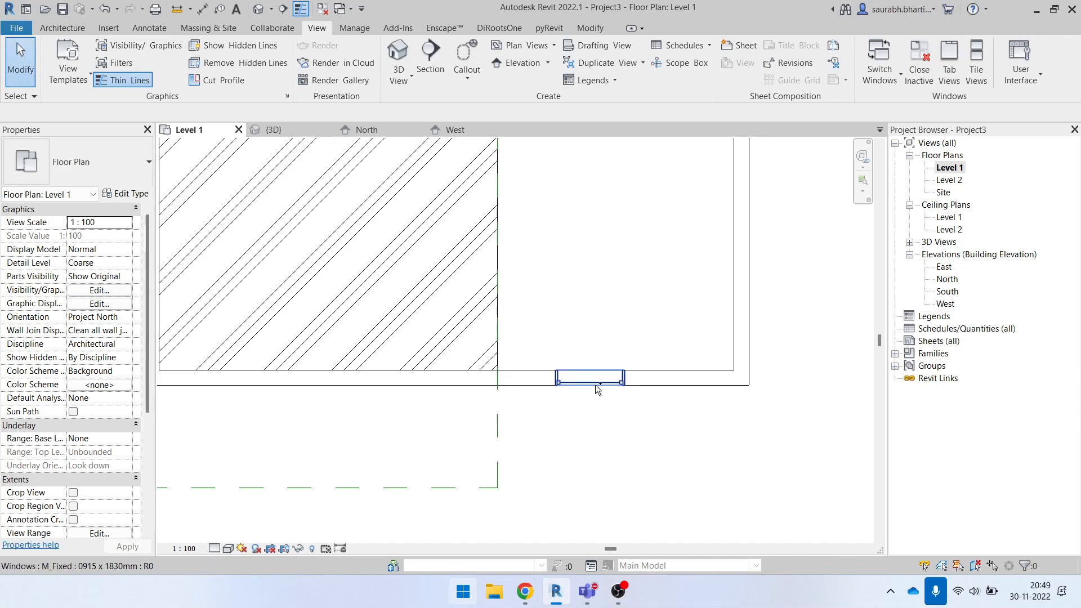
{"action": "left_click", "coordinate": [590, 378]}
{"action": "left_click", "coordinate": [96, 164]}
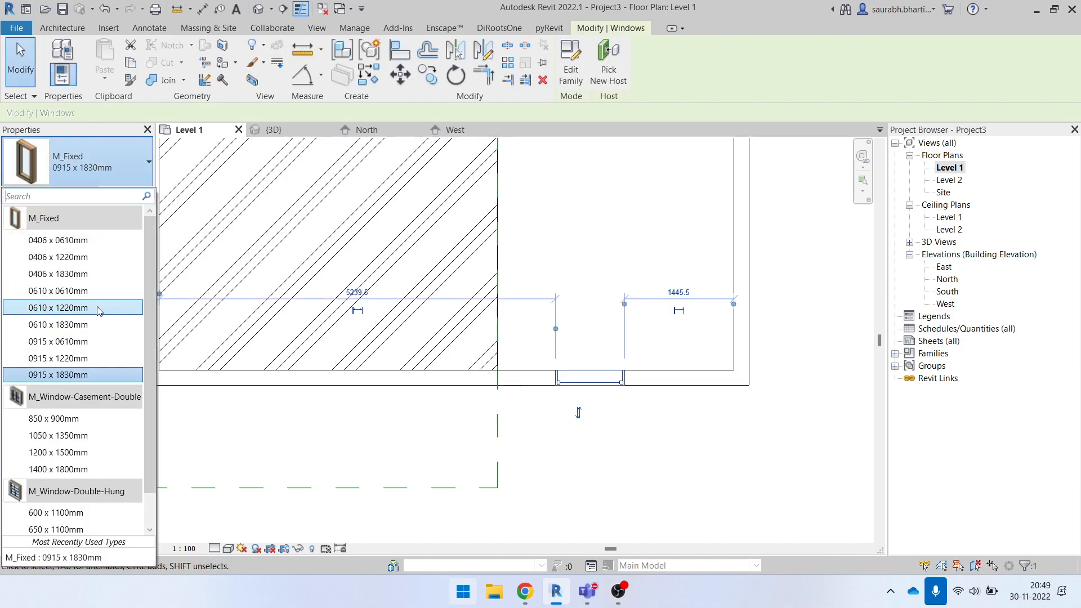
{"action": "left_click", "coordinate": [80, 291]}
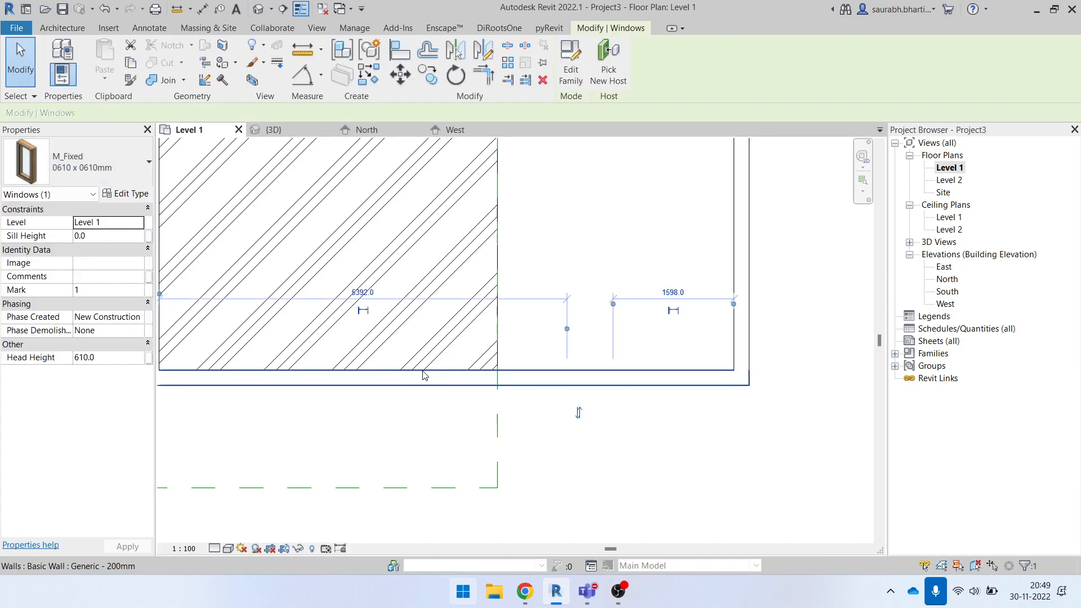
{"action": "left_click", "coordinate": [785, 429]}
- Try to select the resized window in the south wall of the upper-left room
{"action": "scroll", "coordinate": [656, 394], "scroll_direction": "down", "scroll_amount": 1}
{"action": "left_click_drag", "start_coordinate": [572, 330], "coordinate": [696, 462]}
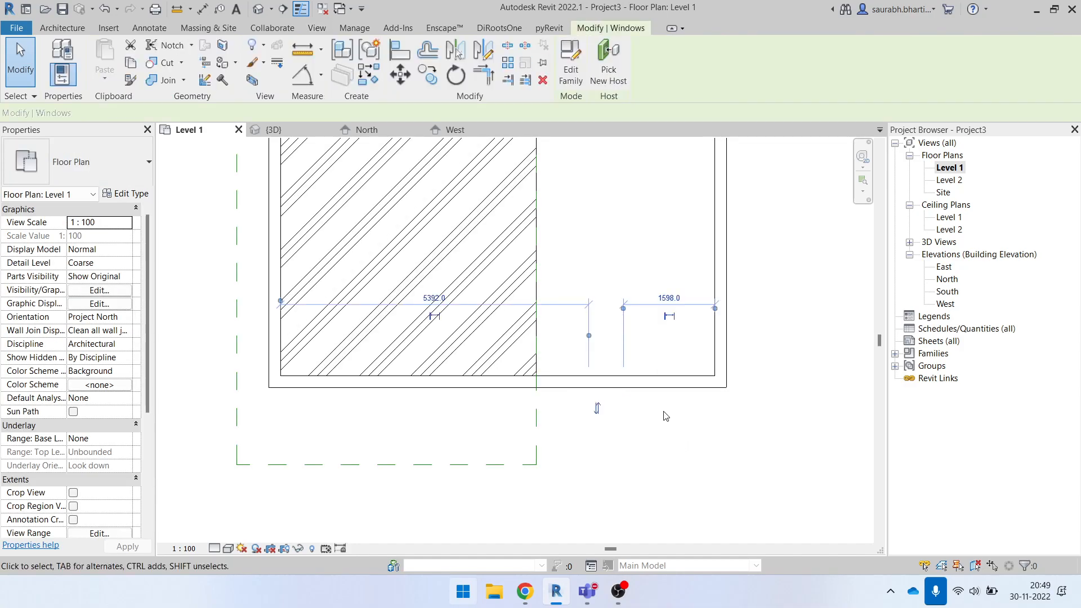
{"action": "left_click", "coordinate": [605, 257]}
{"action": "left_click_drag", "start_coordinate": [568, 340], "coordinate": [680, 469]}
{"action": "left_click", "coordinate": [664, 437]}
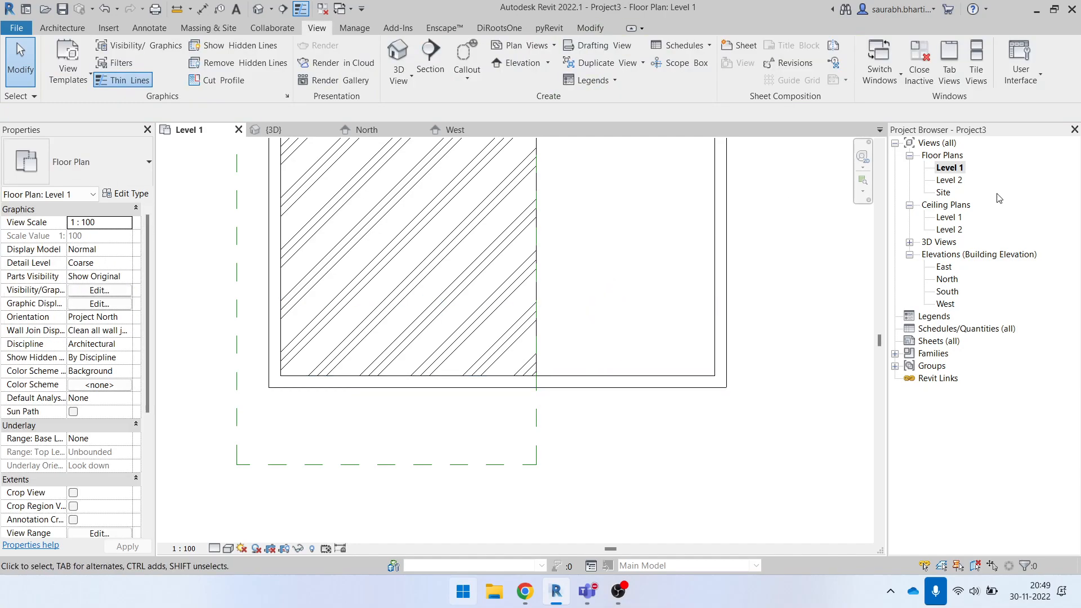
- Open the North elevation and compare the heights of the resized window and the ceiling with the horizontal detail line
{"action": "double_click", "coordinate": [950, 283]}
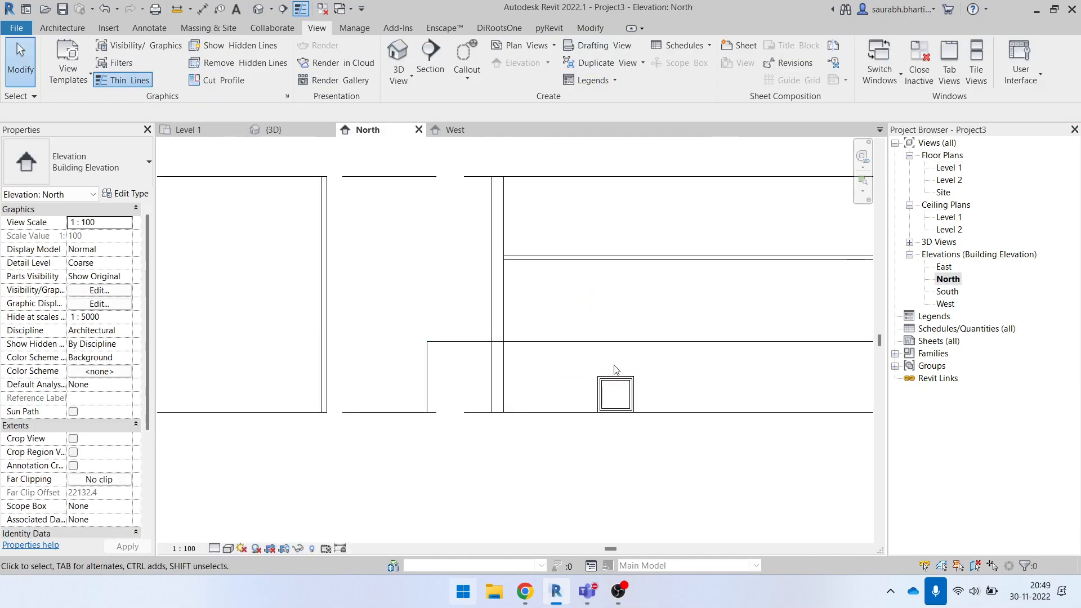
{"action": "left_click", "coordinate": [615, 394]}
{"action": "middle_click_drag", "start_coordinate": [700, 386], "coordinate": [561, 353]}
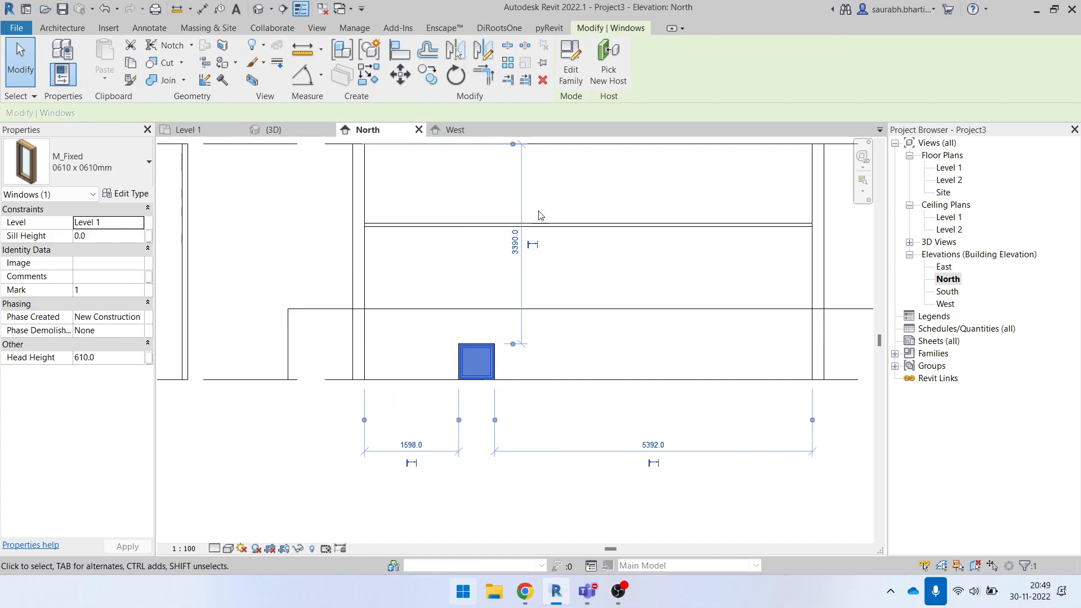
{"action": "left_click", "coordinate": [549, 226]}
{"action": "left_click", "coordinate": [595, 268]}
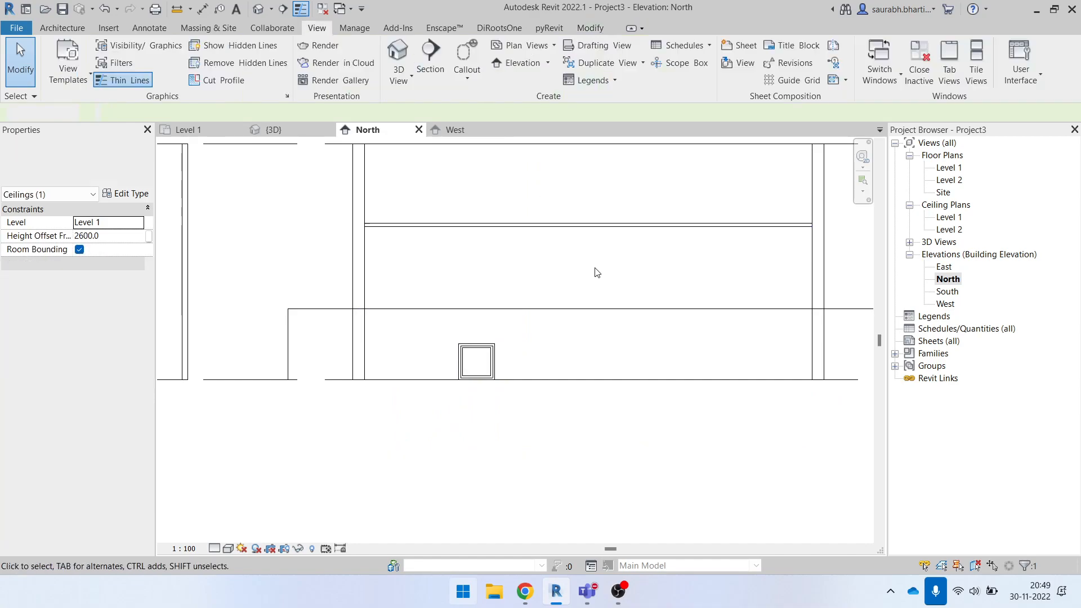
- Return to the Level 1 floor plan and try to select the window in the south wall of the upper-left room
{"action": "double_click", "coordinate": [948, 169]}
{"action": "scroll", "coordinate": [556, 349], "scroll_direction": "down", "scroll_amount": 4}
{"action": "mouse_move", "coordinate": [427, 242]}
{"action": "left_mouse_down"}
{"action": "mouse_move", "coordinate": [520, 412]}
{"action": "mouse_move", "coordinate": [537, 419]}
{"action": "left_mouse_up"}
{"action": "left_click", "coordinate": [552, 368]}
{"action": "left_click_drag", "start_coordinate": [552, 364], "coordinate": [620, 443]}
{"action": "key", "text": "Delete"}
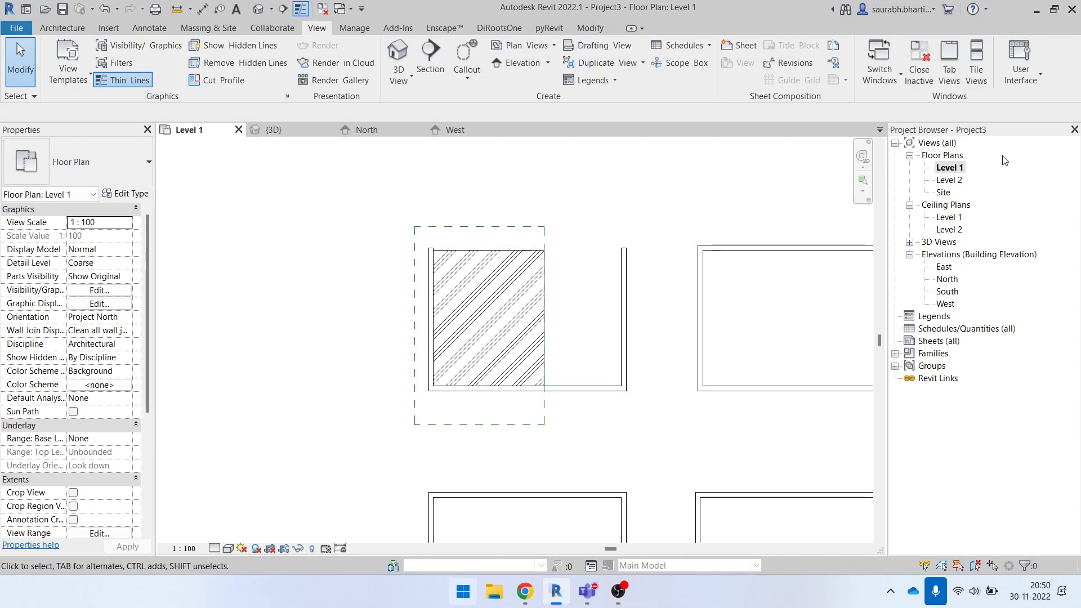
- Move the M_Fixed window up in the North elevation to a sill height of 810, so it crosses the 1200 detail line
{"action": "double_click", "coordinate": [948, 280]}
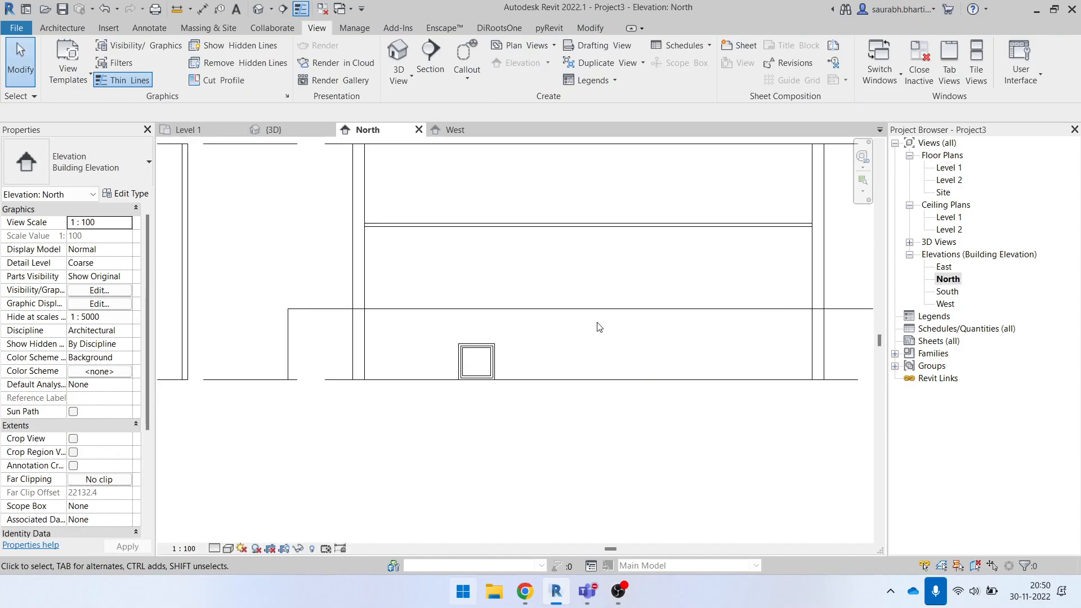
{"action": "scroll", "coordinate": [538, 345], "scroll_direction": "up", "scroll_amount": 2}
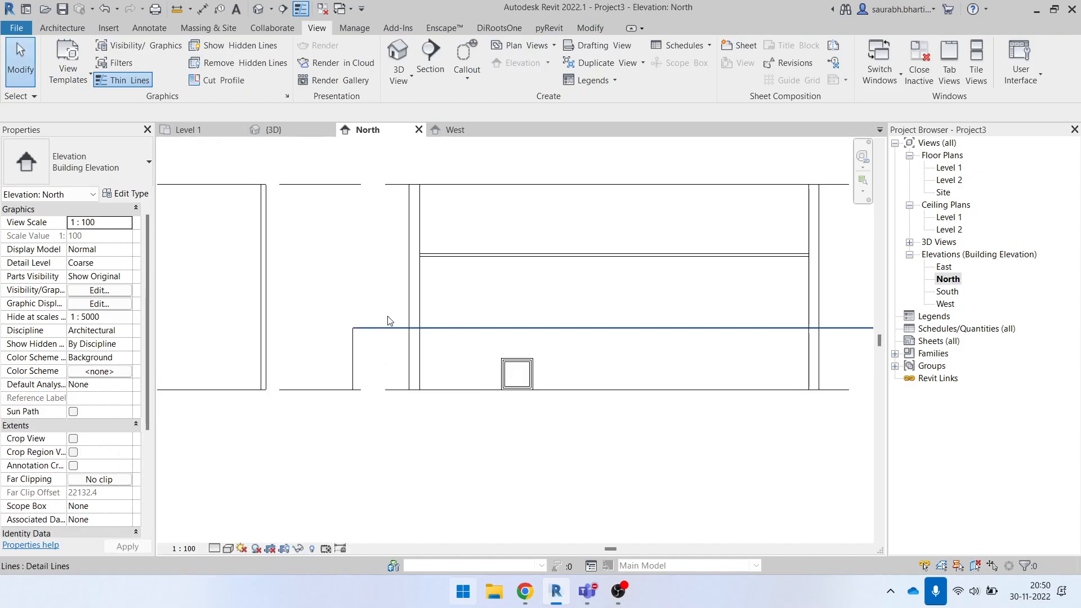
{"action": "scroll", "coordinate": [693, 305], "scroll_direction": "down", "scroll_amount": 1}
{"action": "scroll", "coordinate": [648, 353], "scroll_direction": "down", "scroll_amount": 1}
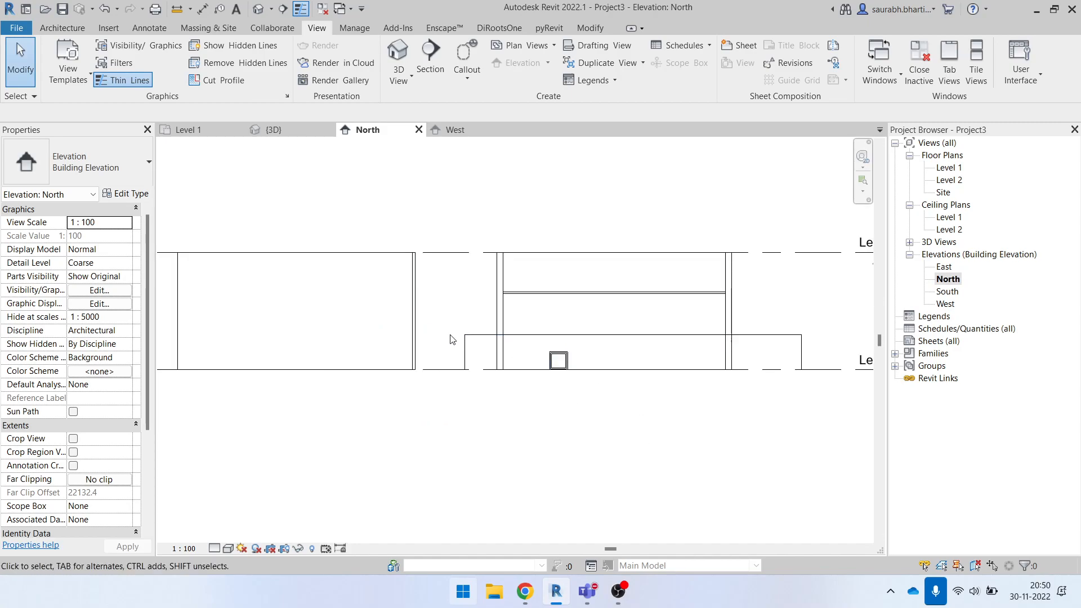
{"action": "left_click", "coordinate": [565, 361]}
{"action": "left_click_drag", "start_coordinate": [565, 361], "coordinate": [564, 322]}
{"action": "scroll", "coordinate": [563, 342], "scroll_direction": "up", "scroll_amount": 2}
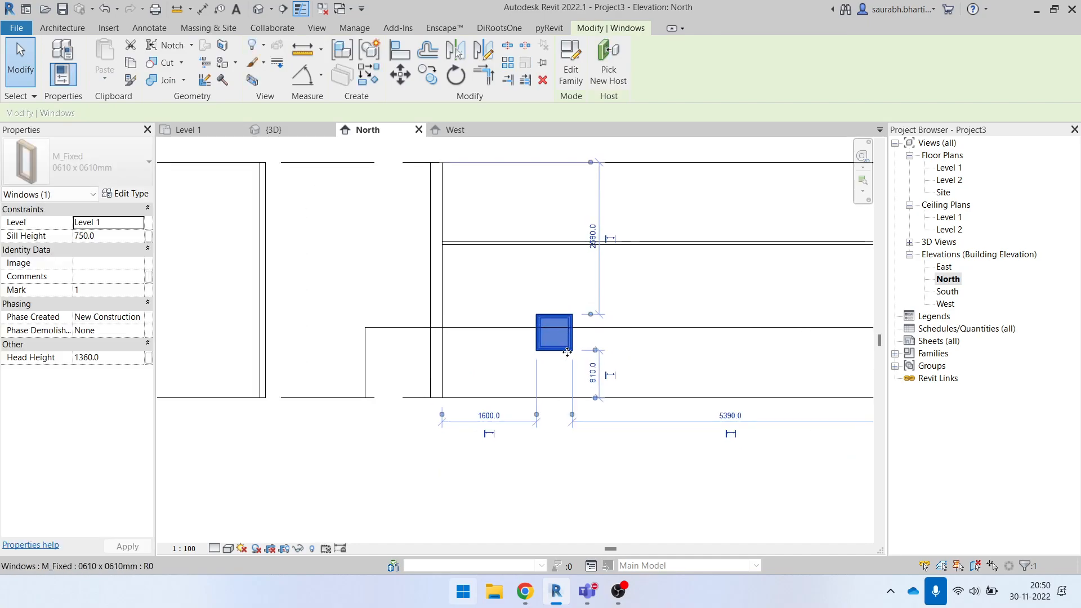
{"action": "left_click", "coordinate": [506, 479]}
{"action": "left_click", "coordinate": [556, 327]}
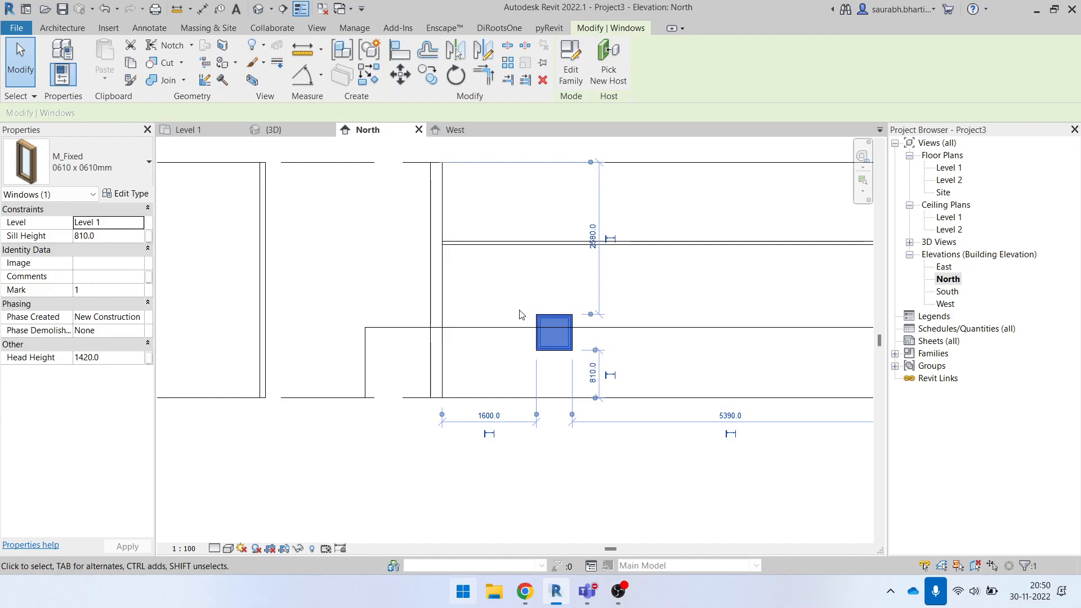
{"action": "left_click", "coordinate": [509, 250]}
{"action": "left_click", "coordinate": [467, 286]}
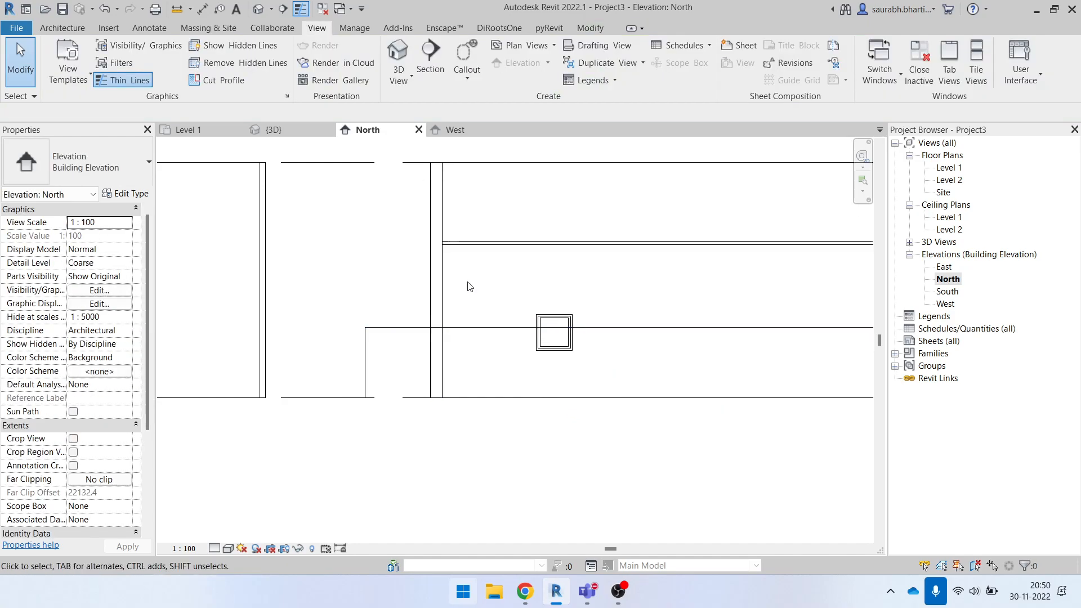
- Create a similar M_Fixed 0610 x 0610mm window at ceiling height, to the right of the existing window
{"action": "left_click", "coordinate": [555, 320]}
{"action": "key", "text": "c"}
{"action": "key", "text": "s"}
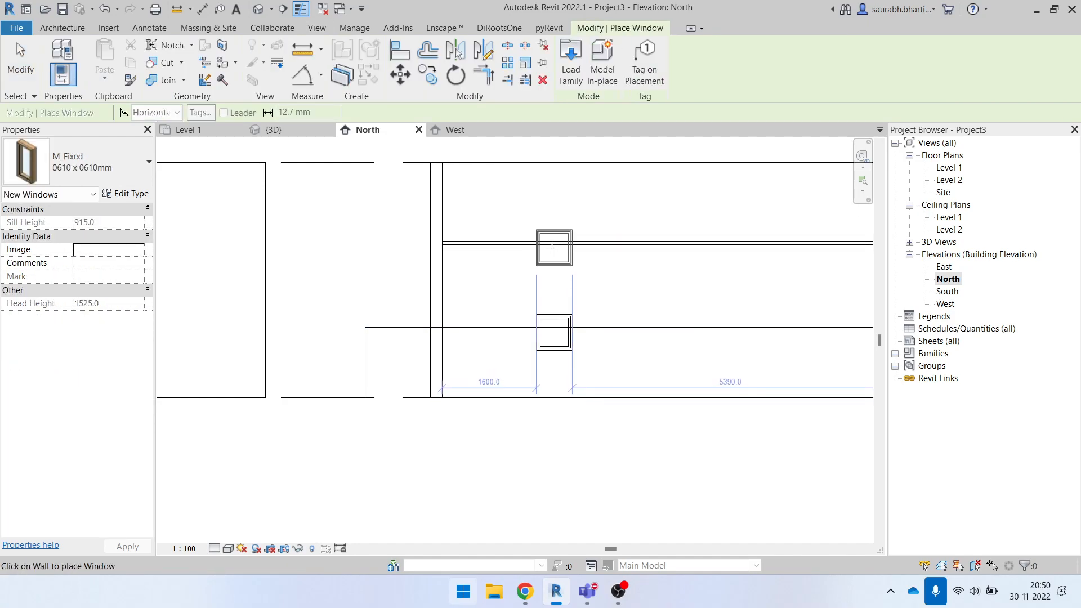
{"action": "left_click", "coordinate": [712, 248]}
{"action": "key", "text": "Escape"}
{"action": "key", "text": "Escape"}
{"action": "scroll", "coordinate": [430, 346], "scroll_direction": "down", "scroll_amount": 2}
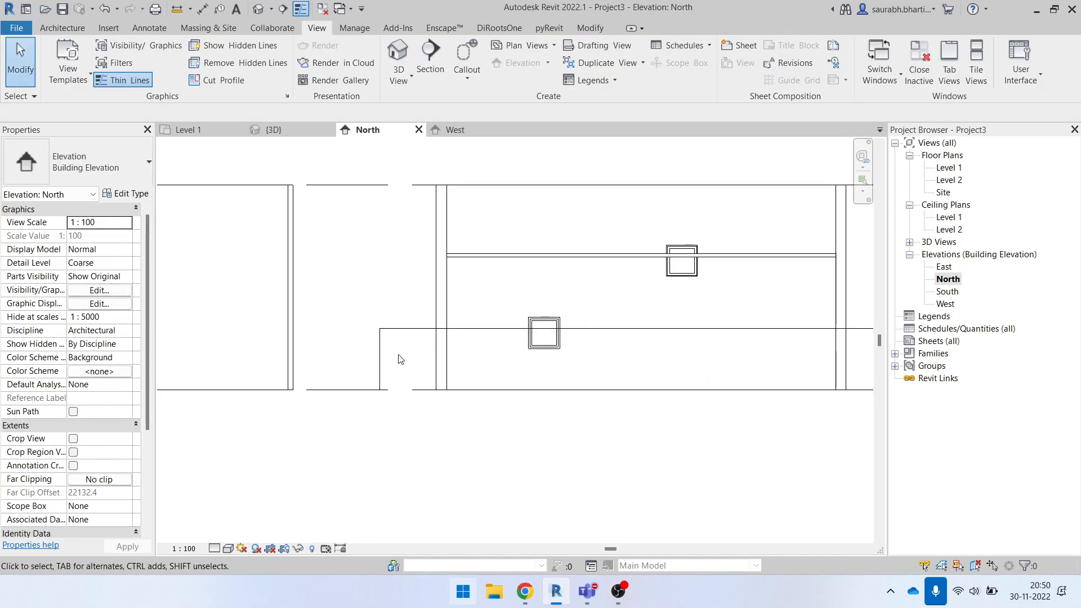
- Move the ceiling-height window so it sits directly above the lower window, overlapping the ceiling
{"action": "key", "text": "w"}
{"action": "key", "text": "a"}
{"action": "key", "text": "Escape"}
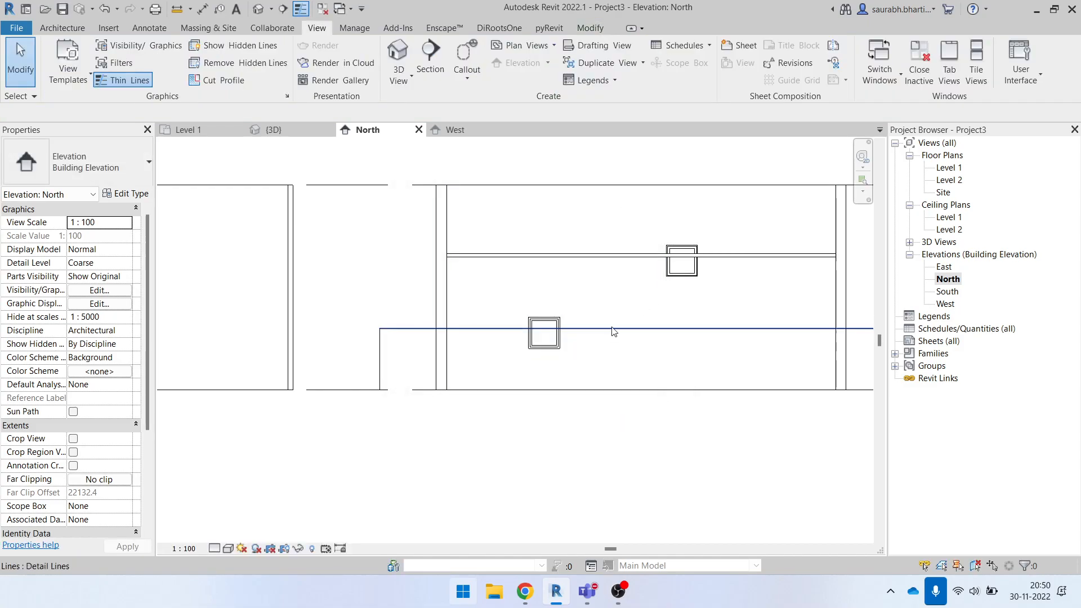
{"action": "left_click_drag", "start_coordinate": [680, 262], "coordinate": [541, 270]}
- Place another M_Fixed 0610 x 0610mm window across the ceiling, about 1500 mm from the room's right-hand wall
{"action": "key", "text": "w"}
{"action": "key", "text": "n"}
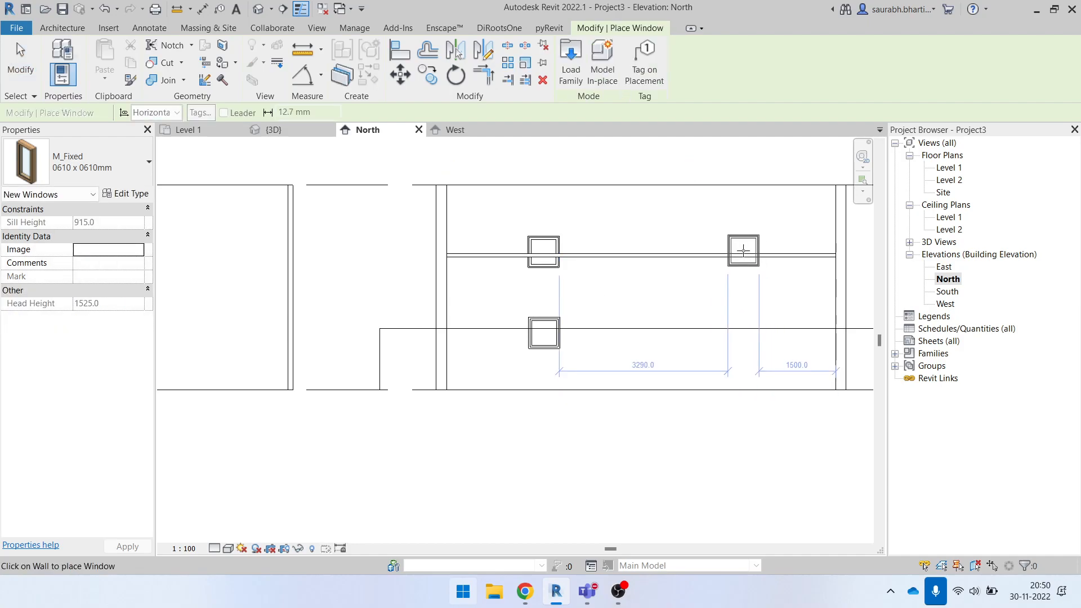
{"action": "key", "text": "Escape"}
{"action": "key", "text": "w"}
{"action": "key", "text": "a"}
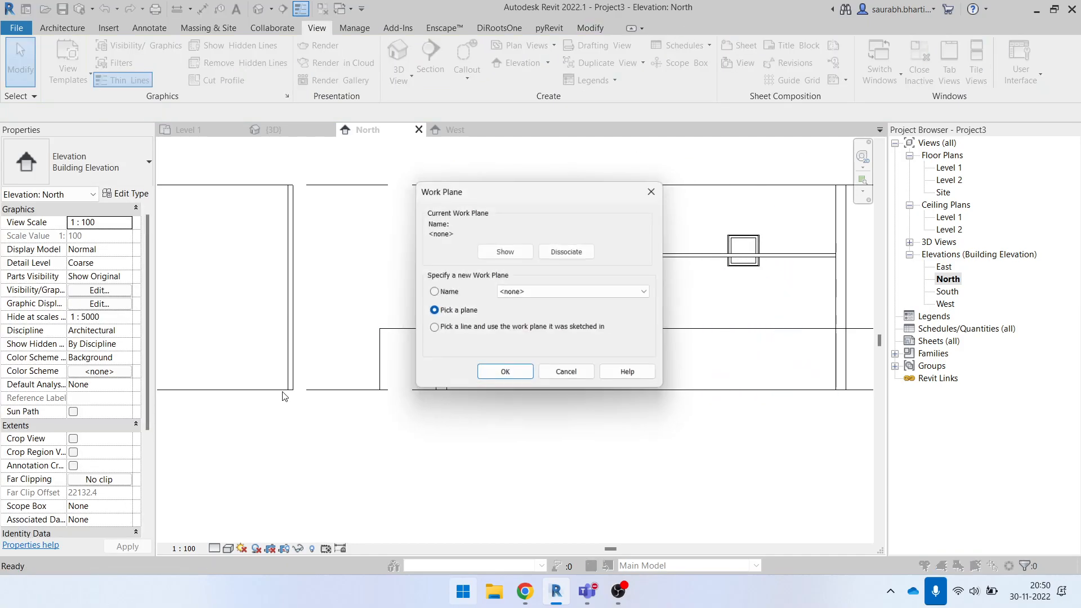
{"action": "left_click", "coordinate": [507, 370]}
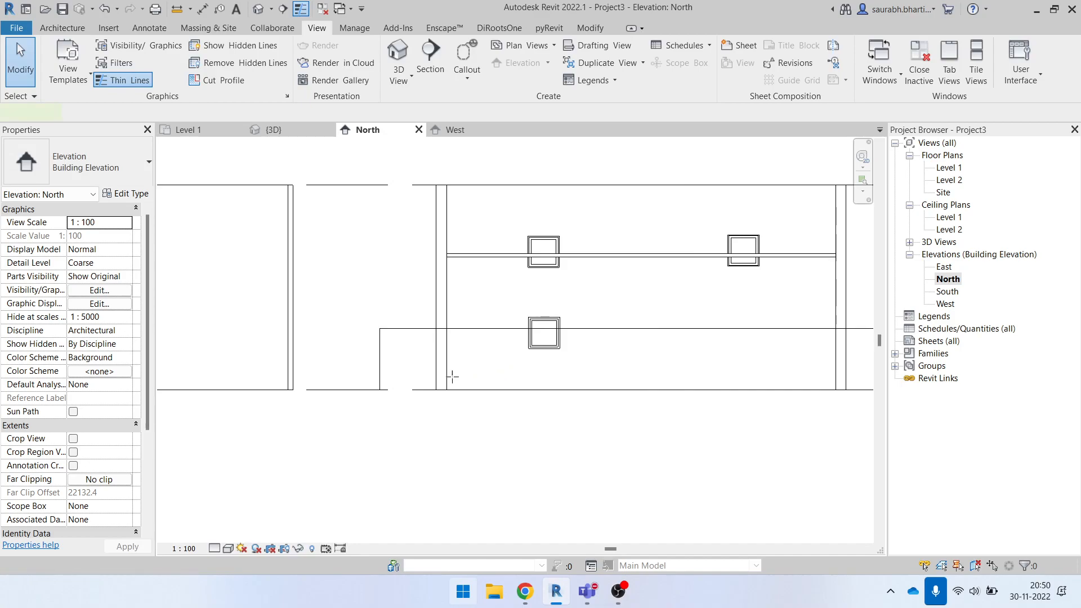
- Draw detail lines 2700 mm up from Level 1, about 10700 mm across the room, and back down to Level 1
{"action": "key", "text": "d"}
{"action": "key", "text": "l"}
{"action": "left_click", "coordinate": [334, 389]}
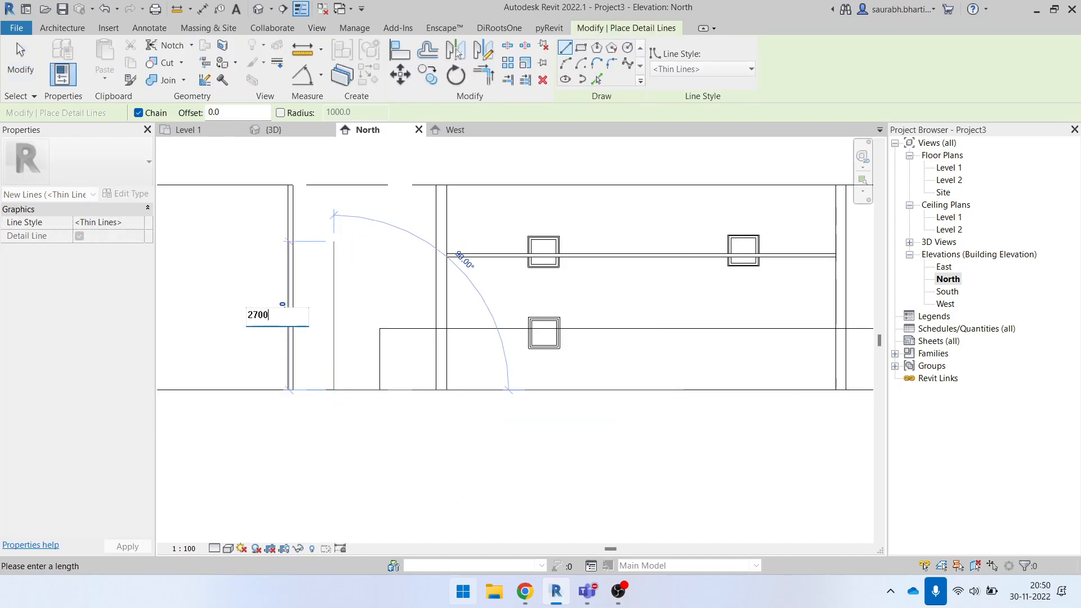
{"action": "key", "text": "Return"}
{"action": "middle_click_drag", "start_coordinate": [804, 272], "coordinate": [584, 256]}
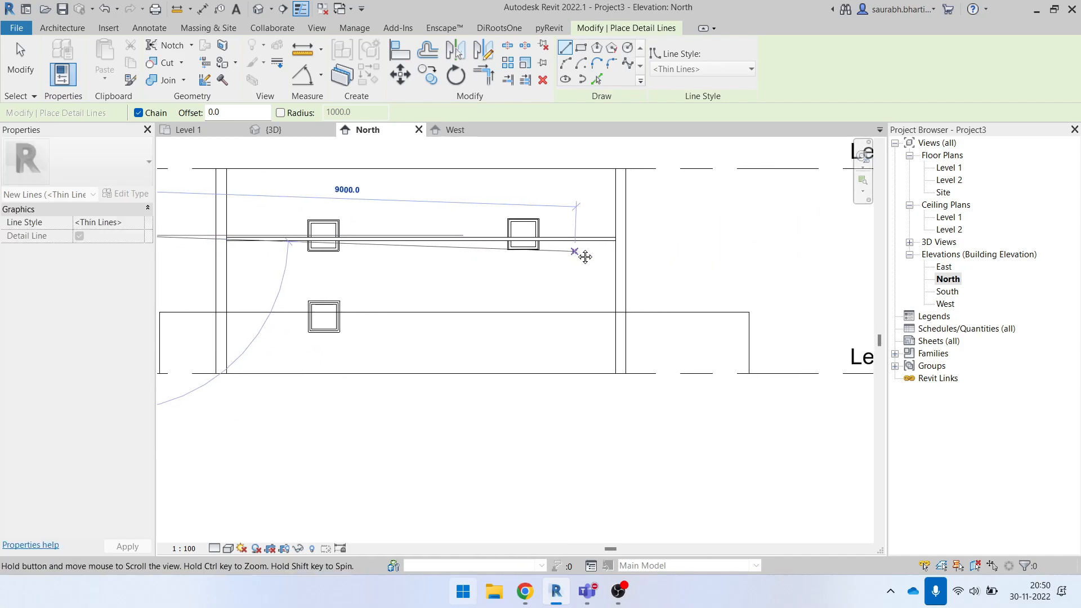
{"action": "left_click", "coordinate": [662, 235]}
{"action": "left_click", "coordinate": [662, 374]}
{"action": "key", "text": "Escape"}
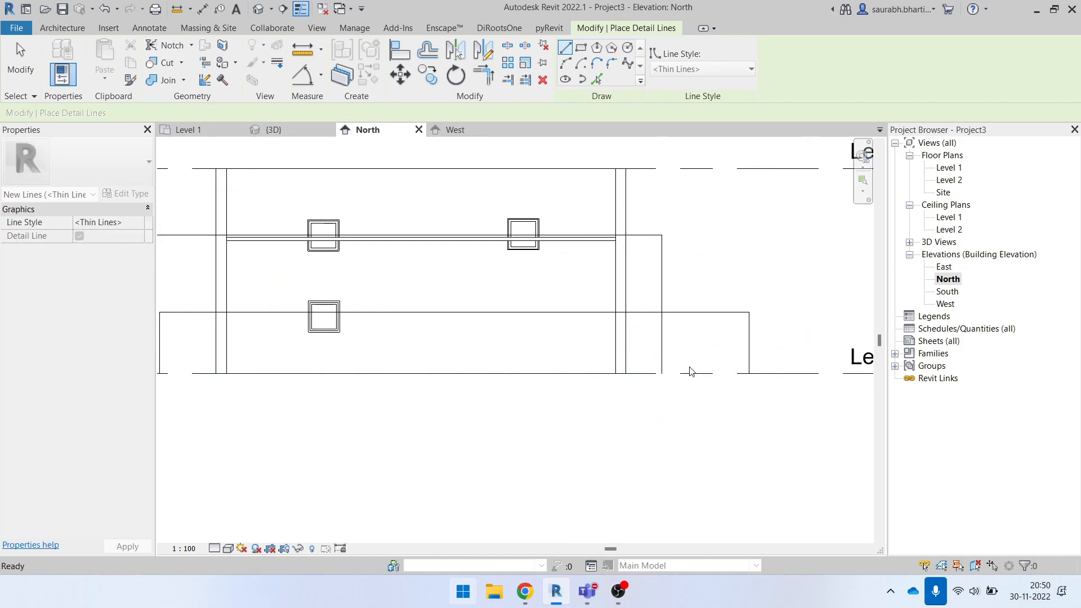
{"action": "key", "text": "Escape"}
- Move the right-hand window down below the ceiling to a sill height of 1790 and check it against the 2700 detail line
{"action": "scroll", "coordinate": [699, 361], "scroll_direction": "down", "scroll_amount": 2}
{"action": "scroll", "coordinate": [596, 297], "scroll_direction": "up", "scroll_amount": 3}
{"action": "left_click_drag", "start_coordinate": [617, 236], "coordinate": [627, 293]}
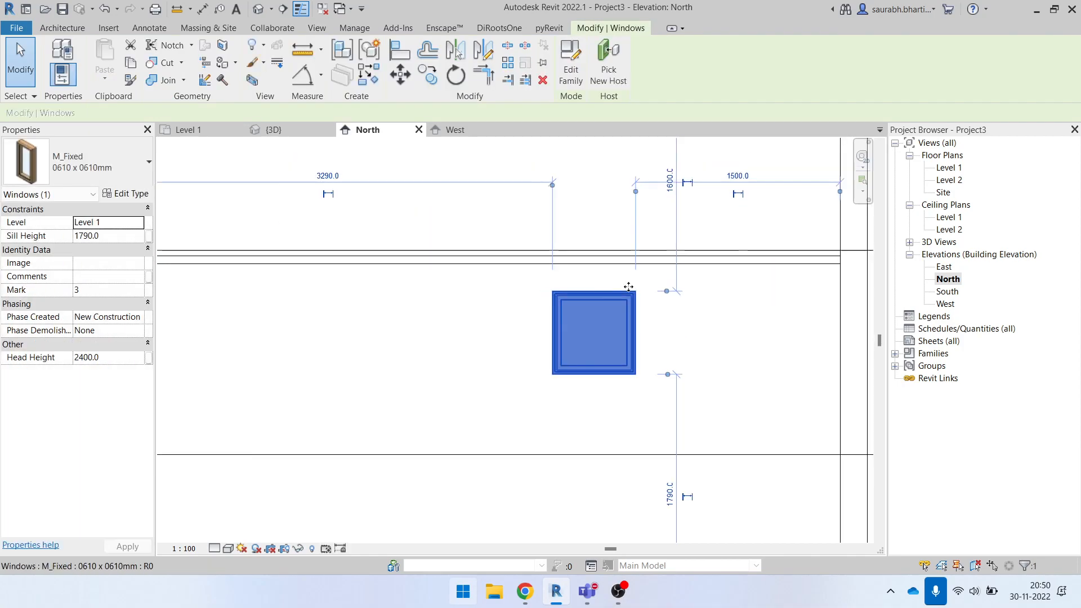
{"action": "scroll", "coordinate": [629, 282], "scroll_direction": "down", "scroll_amount": 1}
{"action": "left_click", "coordinate": [692, 269]}
{"action": "scroll", "coordinate": [734, 264], "scroll_direction": "up", "scroll_amount": 1}
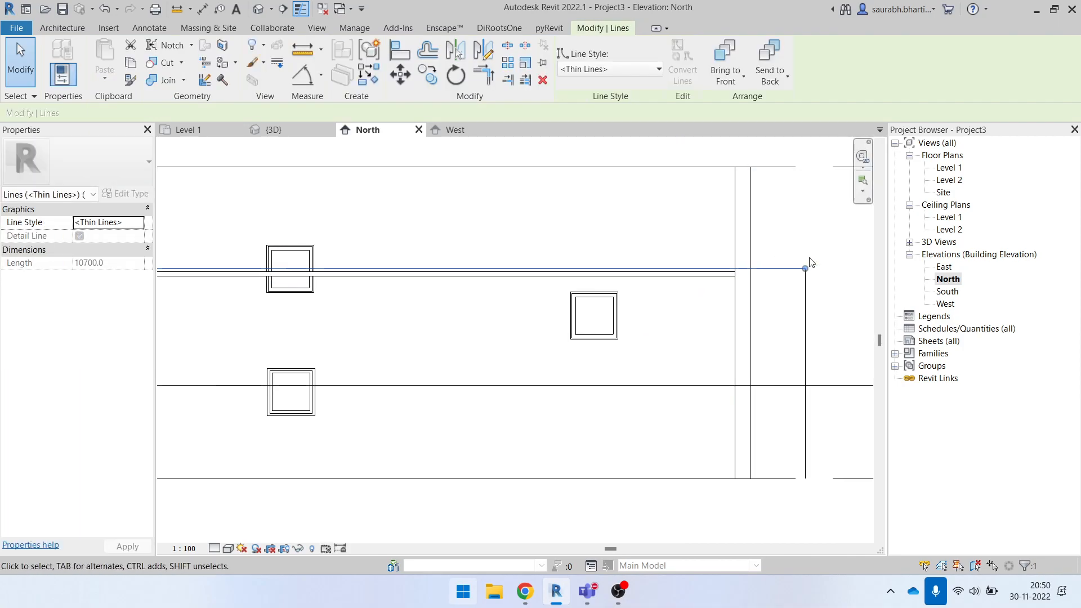
{"action": "scroll", "coordinate": [779, 269], "scroll_direction": "down", "scroll_amount": 3}
{"action": "left_click", "coordinate": [696, 251]}
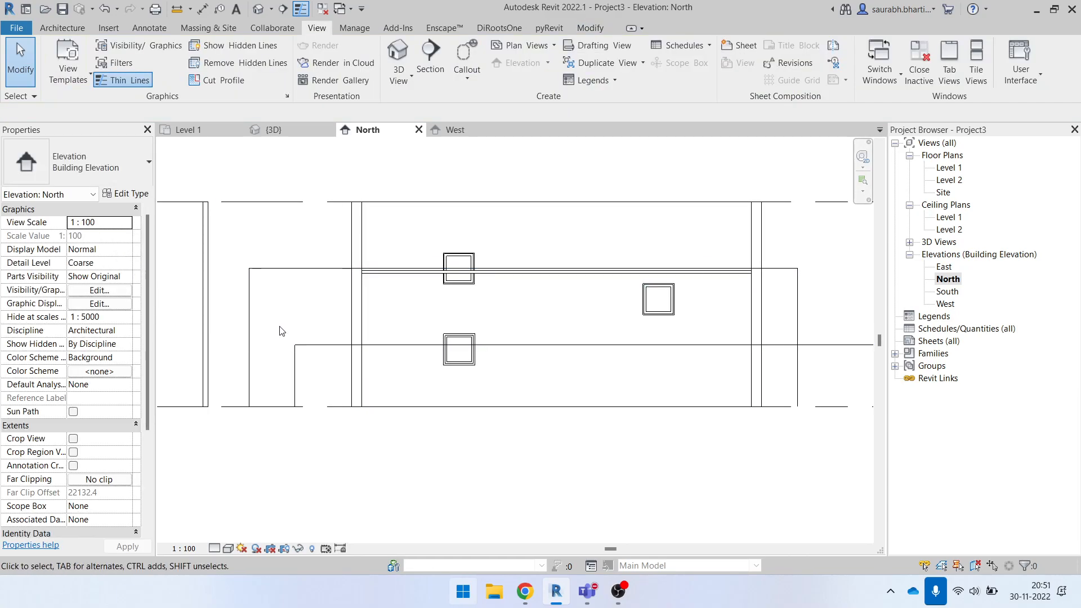
- Copy the lower left window horizontally along the 1200 line to beneath the right-hand window, leaving a 3290 mm gap between them
{"action": "scroll", "coordinate": [281, 331], "scroll_direction": "down", "scroll_amount": 2}
{"action": "left_click_drag", "start_coordinate": [277, 327], "coordinate": [329, 334]}
{"action": "scroll", "coordinate": [361, 345], "scroll_direction": "up", "scroll_amount": 4}
{"action": "left_click", "coordinate": [403, 330]}
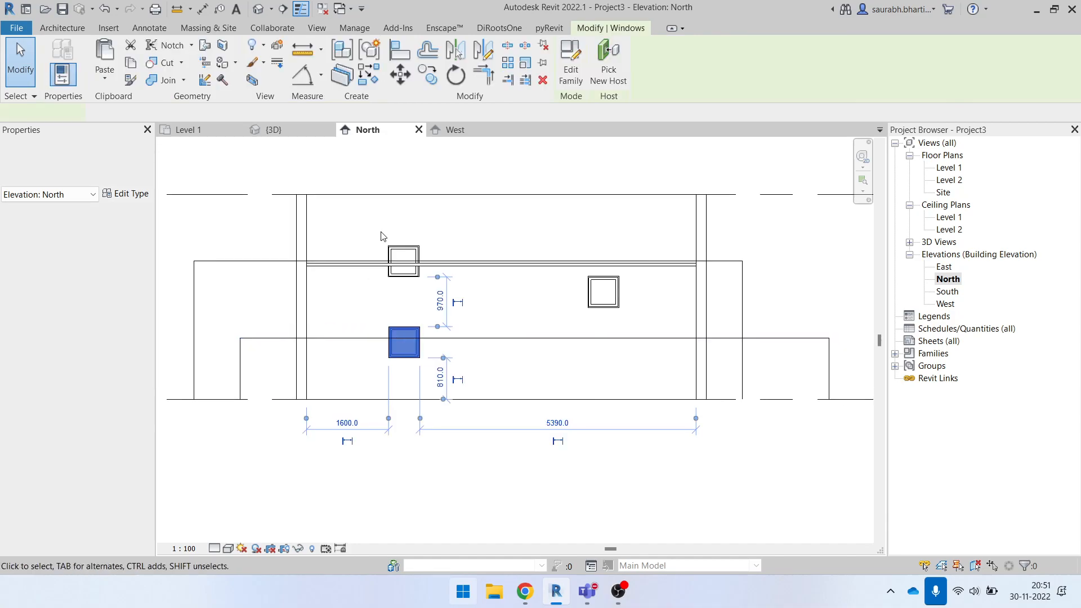
{"action": "key", "text": "c"}
{"action": "key", "text": "o"}
{"action": "left_click", "coordinate": [391, 328]}
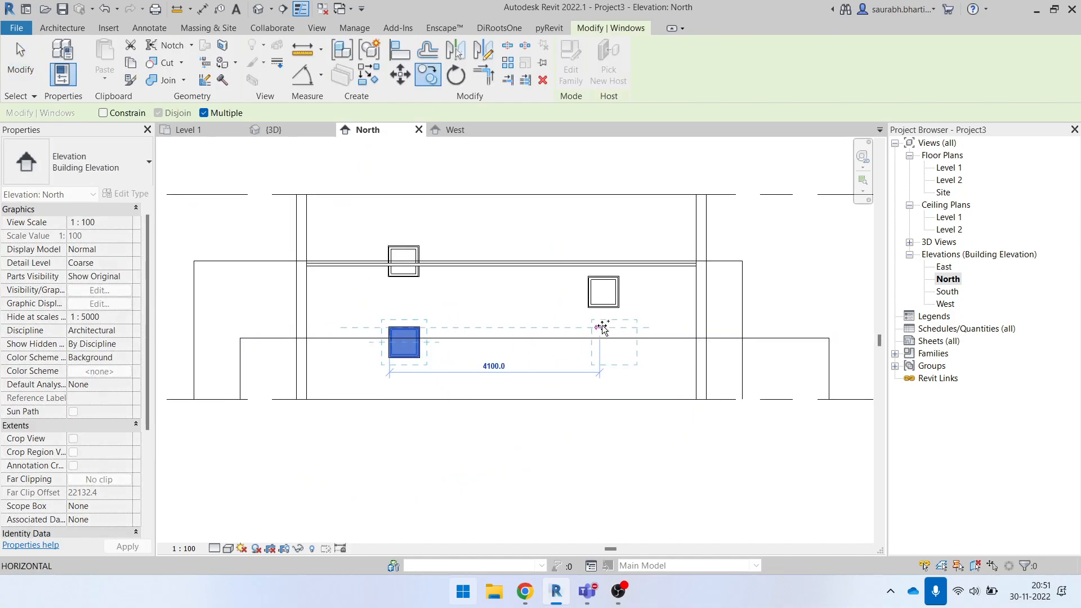
{"action": "left_click", "coordinate": [589, 328]}
{"action": "key", "text": "Escape"}
{"action": "key", "text": "Escape"}
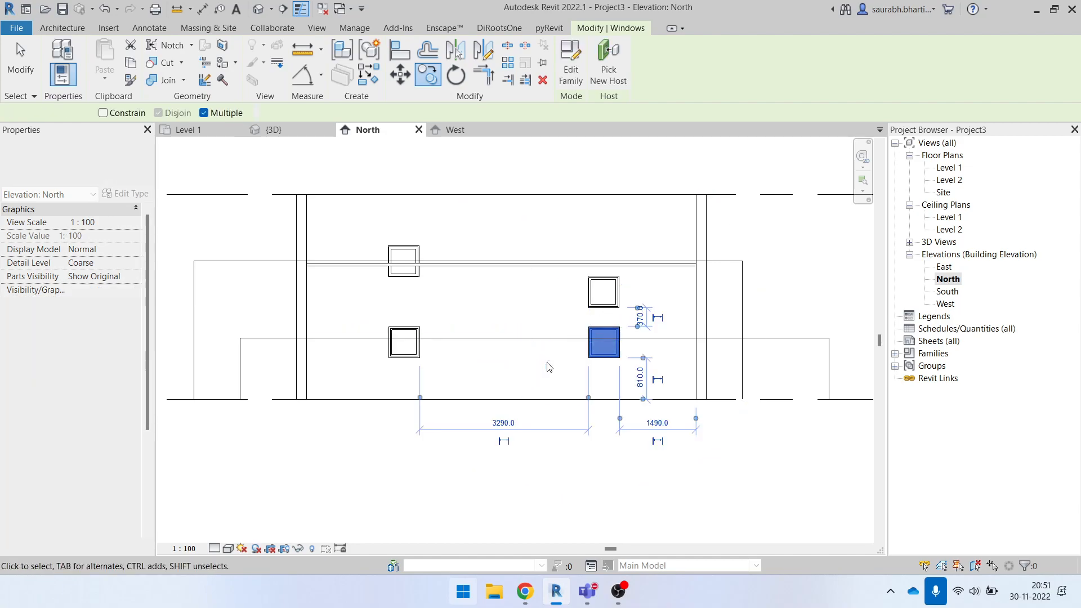
- Compare the two lower windows in the North elevation with the window shown in the south wall of the Level 1 floor plan
{"action": "left_click_drag", "start_coordinate": [592, 338], "coordinate": [676, 394]}
{"action": "key", "text": "Escape"}
{"action": "left_click_drag", "start_coordinate": [370, 309], "coordinate": [435, 388]}
{"action": "double_click", "coordinate": [949, 168]}
{"action": "left_click", "coordinate": [584, 439]}
{"action": "scroll", "coordinate": [575, 404], "scroll_direction": "up", "scroll_amount": 4}
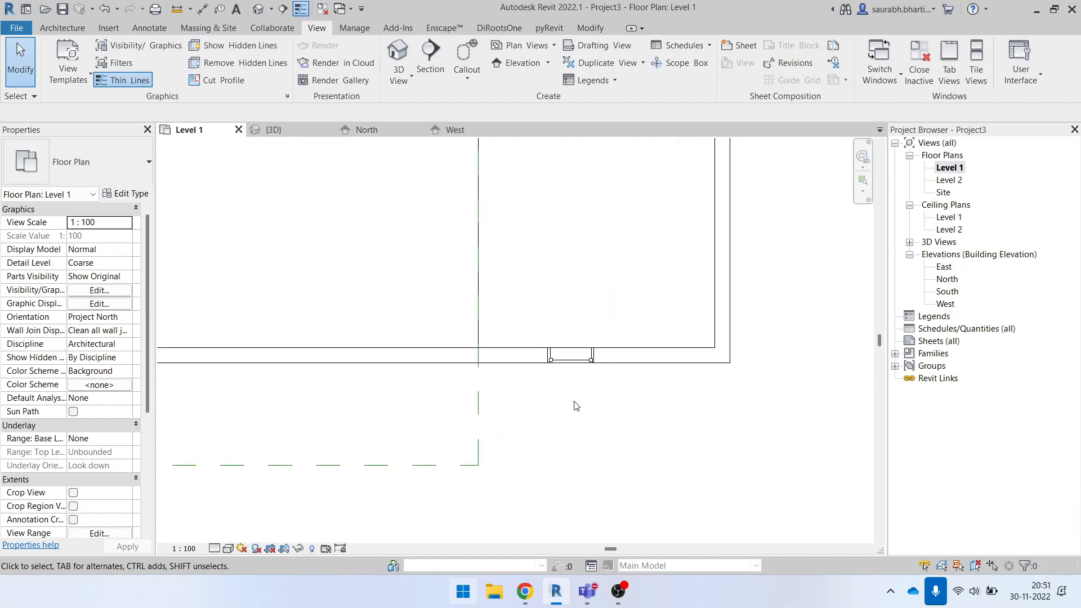
{"action": "left_click_drag", "start_coordinate": [529, 319], "coordinate": [656, 440]}
{"action": "scroll", "coordinate": [629, 431], "scroll_direction": "down", "scroll_amount": 3}
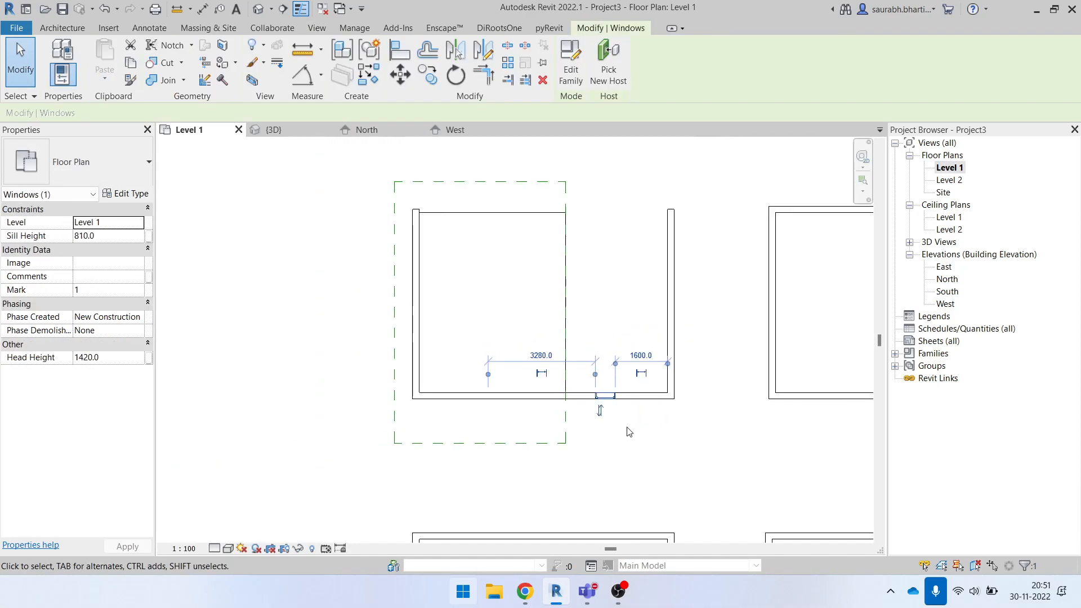
{"action": "left_click", "coordinate": [626, 429]}
- Extend the plan region over the whole upper-left room, and pull its right edge back to cover only the room's left part
{"action": "left_click", "coordinate": [566, 415]}
{"action": "left_click", "coordinate": [597, 322]}
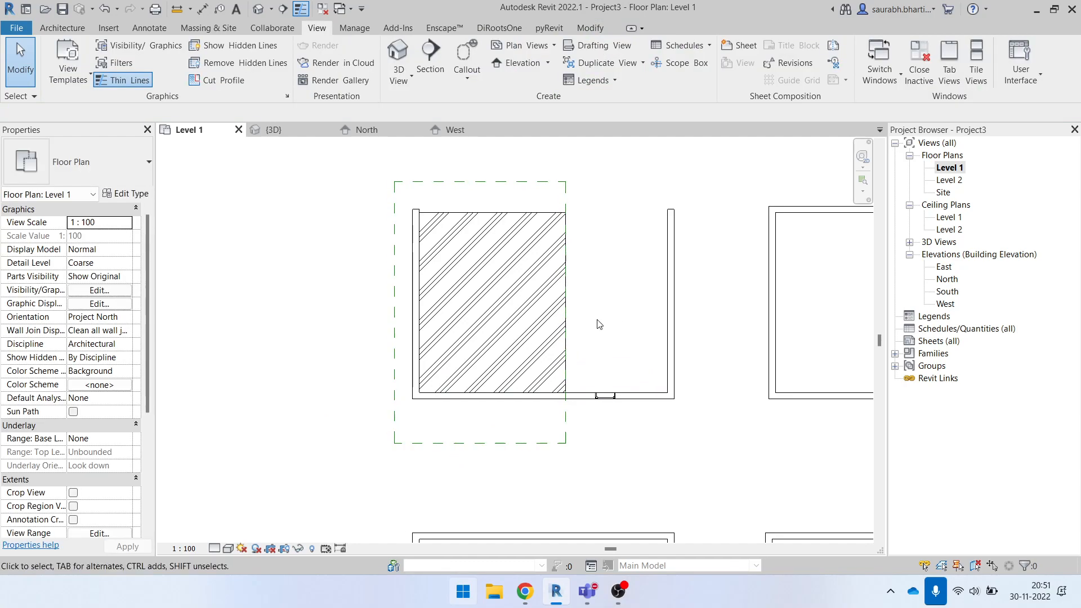
{"action": "left_click", "coordinate": [566, 420]}
{"action": "left_click_drag", "start_coordinate": [565, 312], "coordinate": [683, 315]}
{"action": "scroll", "coordinate": [631, 398], "scroll_direction": "up", "scroll_amount": 1}
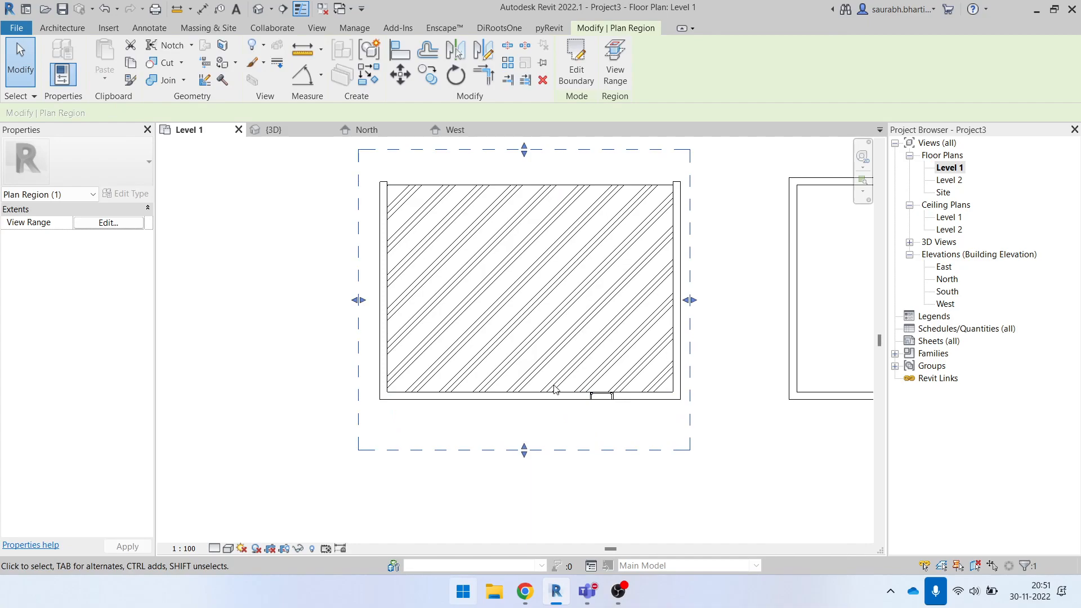
{"action": "left_click_drag", "start_coordinate": [690, 300], "coordinate": [494, 300]}
{"action": "left_click", "coordinate": [780, 230]}
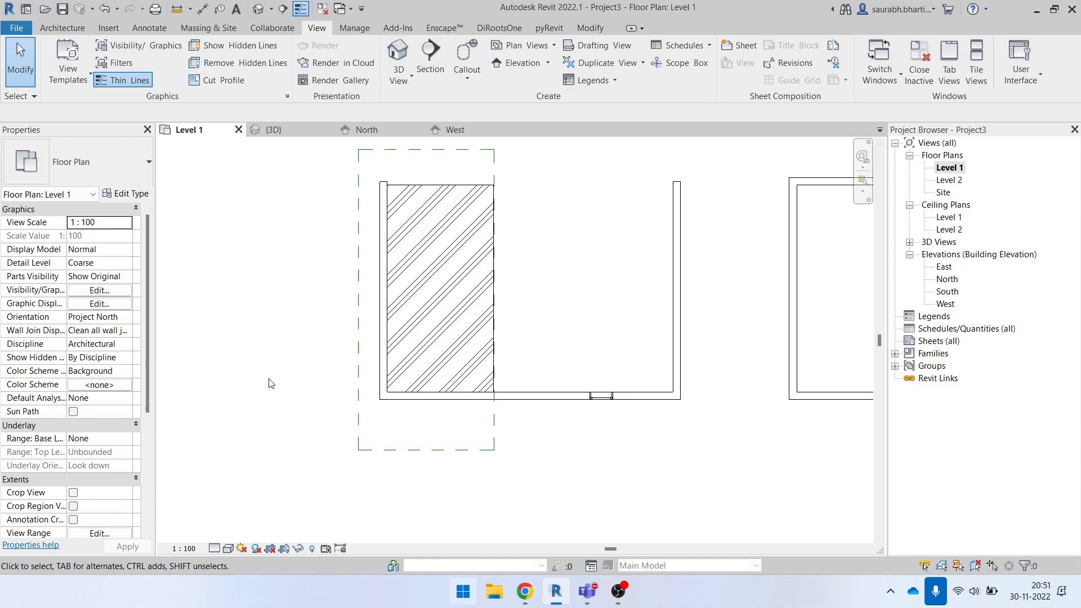
- Open the North elevation and look through its view properties, including the extents and identity data
{"action": "double_click", "coordinate": [948, 279]}
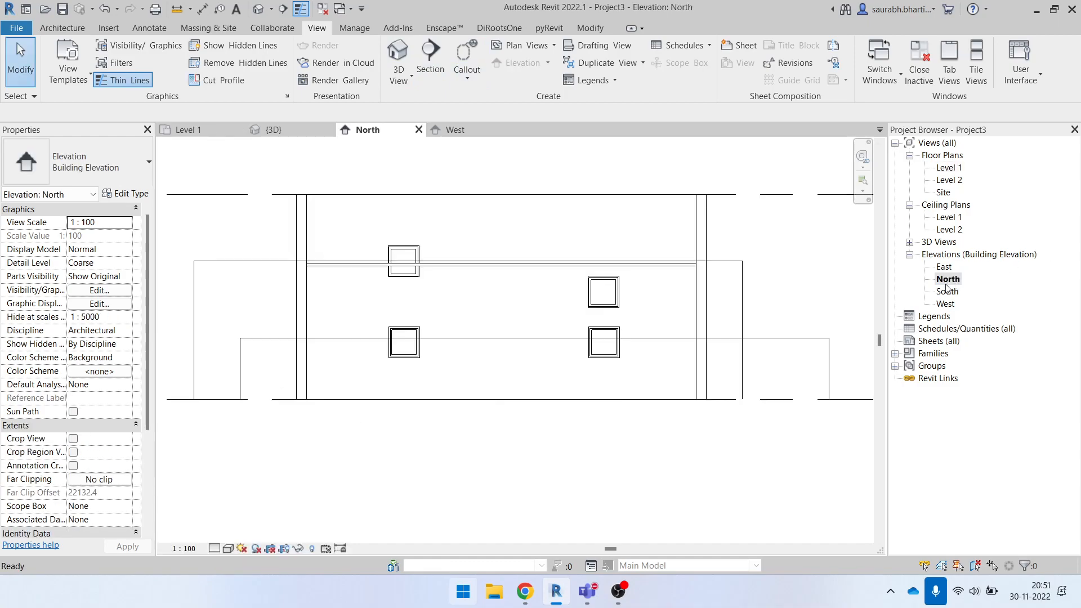
{"action": "scroll", "coordinate": [102, 418], "scroll_direction": "down", "scroll_amount": 4}
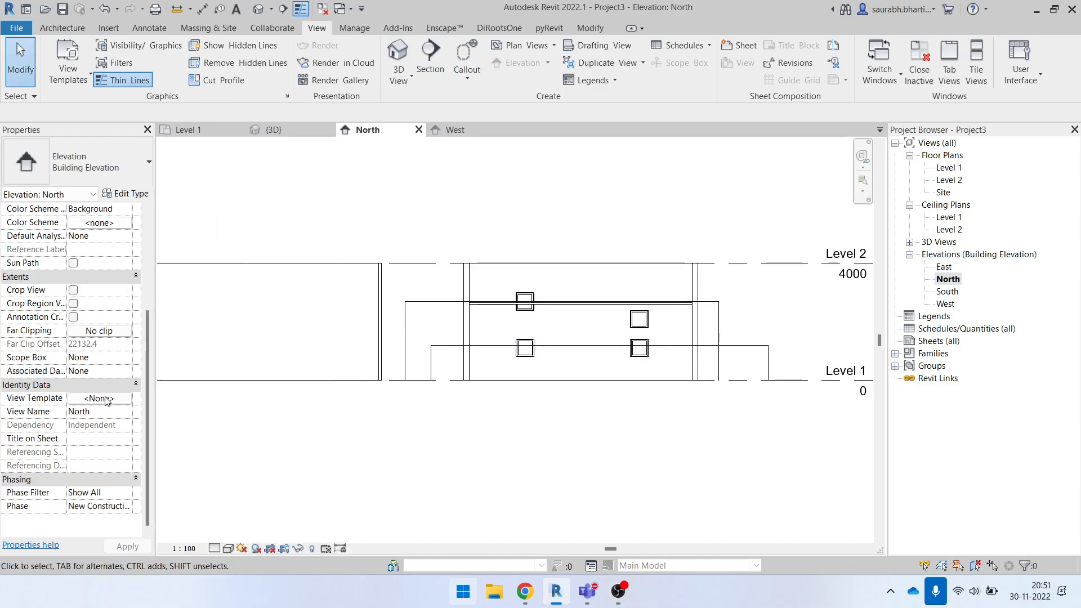
{"action": "middle_click_drag", "start_coordinate": [347, 465], "coordinate": [369, 471]}
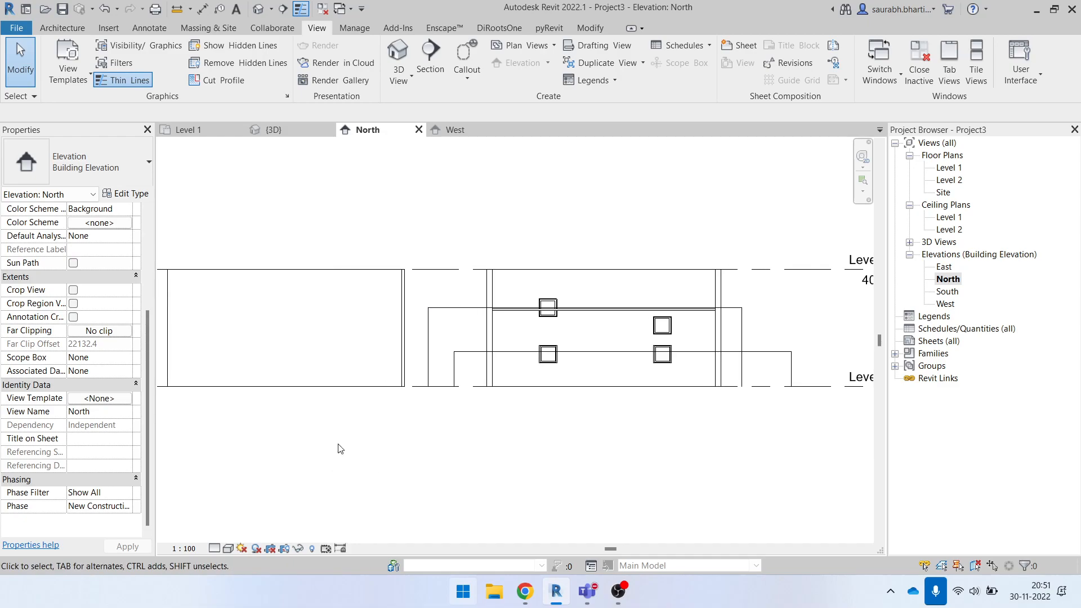
{"action": "scroll", "coordinate": [111, 362], "scroll_direction": "up", "scroll_amount": 4}
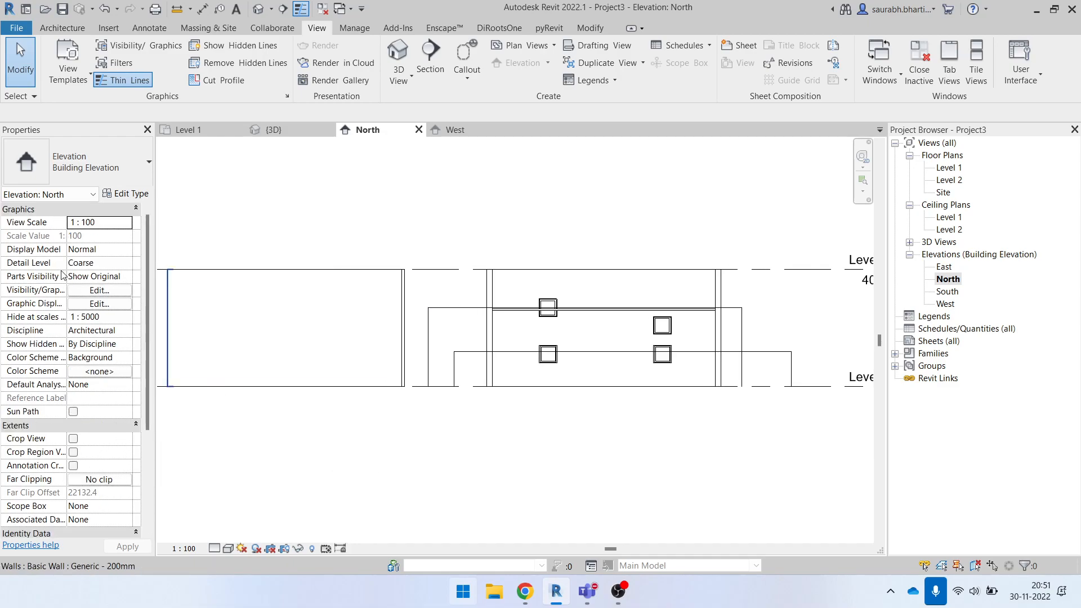
{"action": "scroll", "coordinate": [116, 465], "scroll_direction": "down", "scroll_amount": 4}
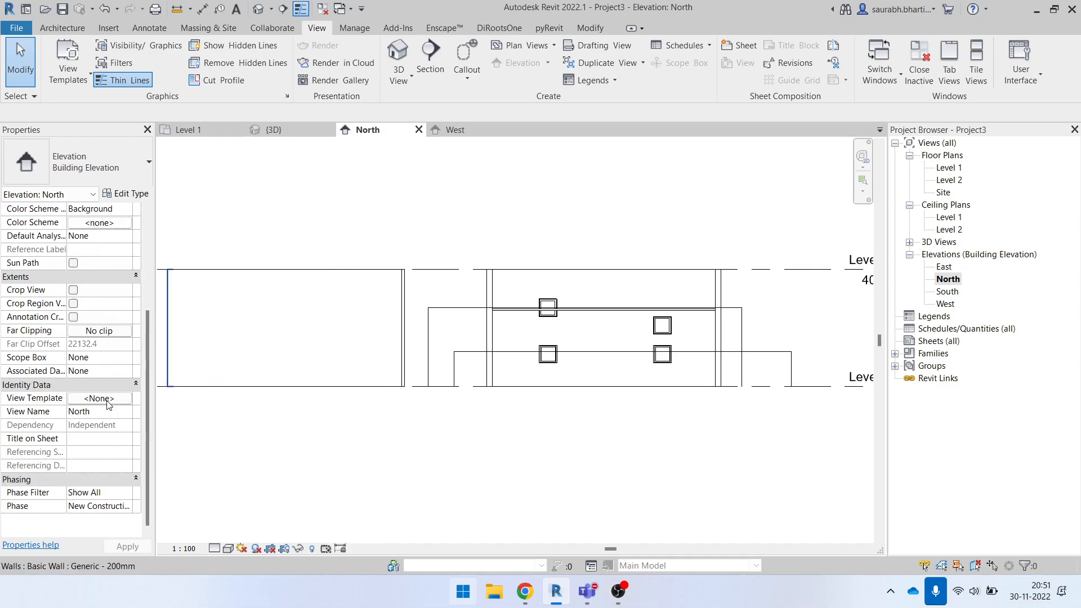
- Open the Level 1 floor plan and display its View Range settings with the sample view range diagram
{"action": "double_click", "coordinate": [946, 168]}
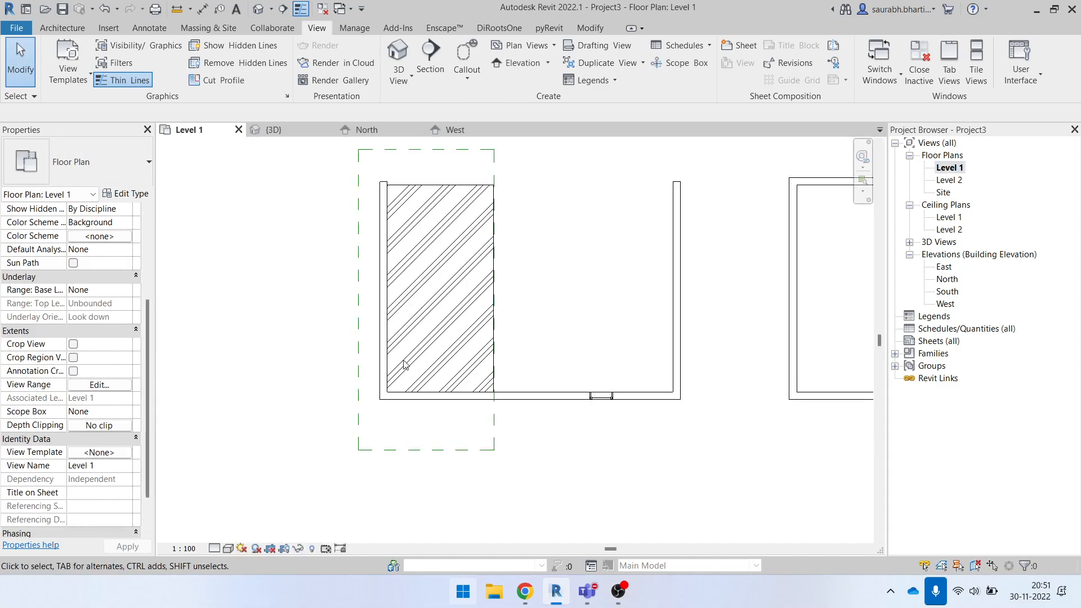
{"action": "scroll", "coordinate": [84, 406], "scroll_direction": "up", "scroll_amount": 4}
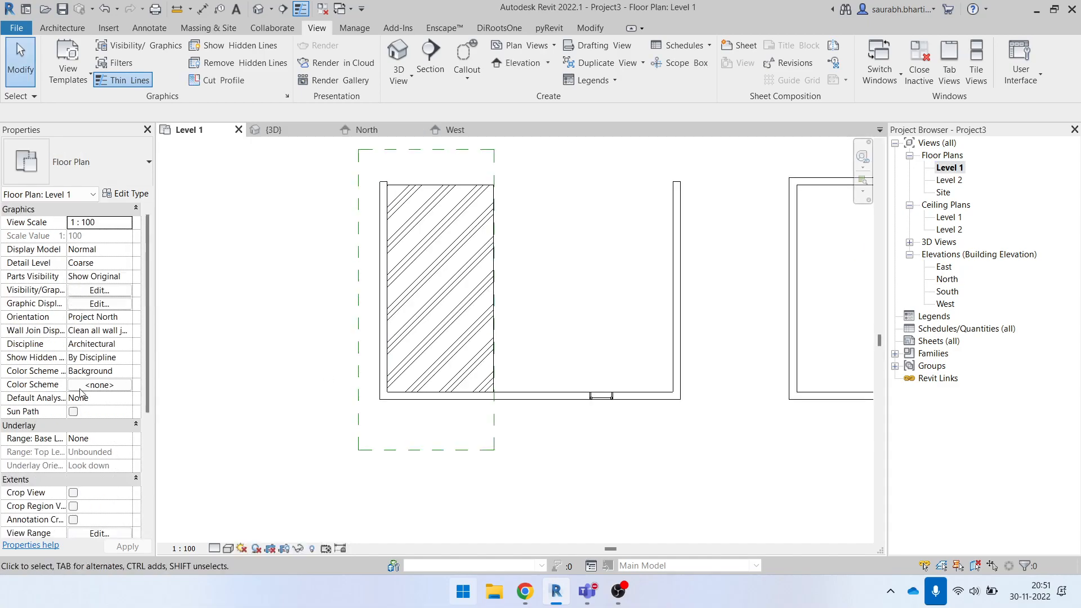
{"action": "scroll", "coordinate": [97, 463], "scroll_direction": "down", "scroll_amount": 5}
{"action": "scroll", "coordinate": [104, 472], "scroll_direction": "up", "scroll_amount": 5}
{"action": "scroll", "coordinate": [104, 472], "scroll_direction": "down", "scroll_amount": 5}
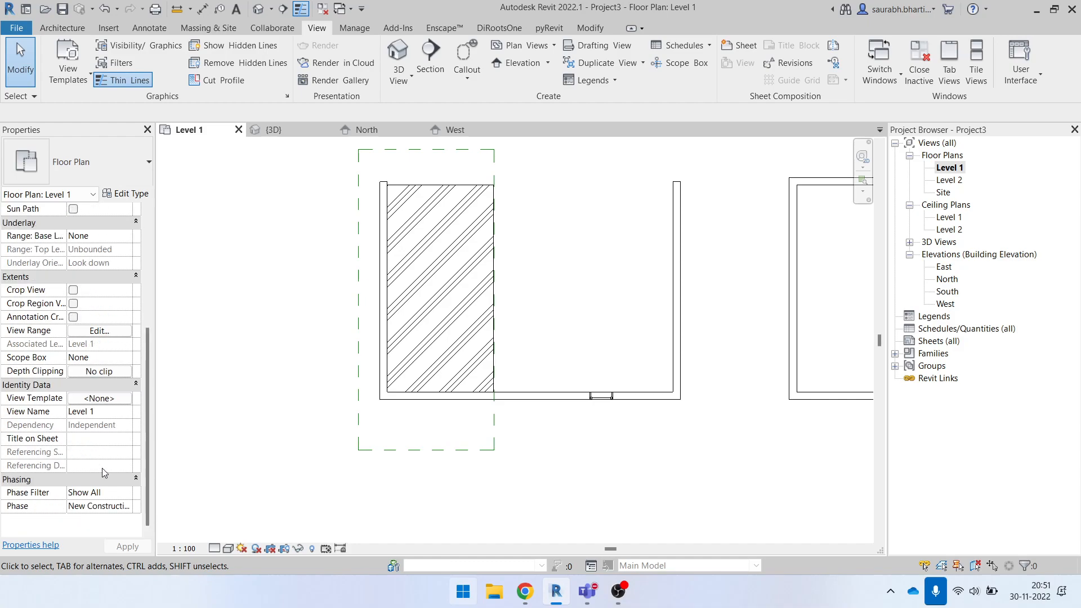
{"action": "left_click", "coordinate": [92, 331]}
{"action": "left_click_drag", "start_coordinate": [172, 189], "coordinate": [514, 172]}
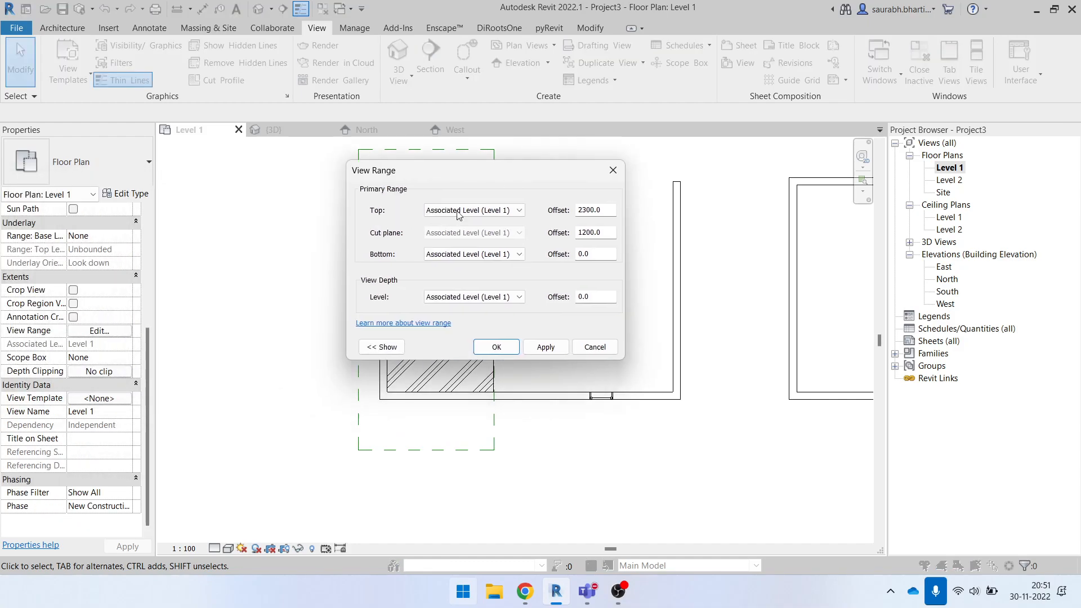
{"action": "left_click", "coordinate": [384, 347]}
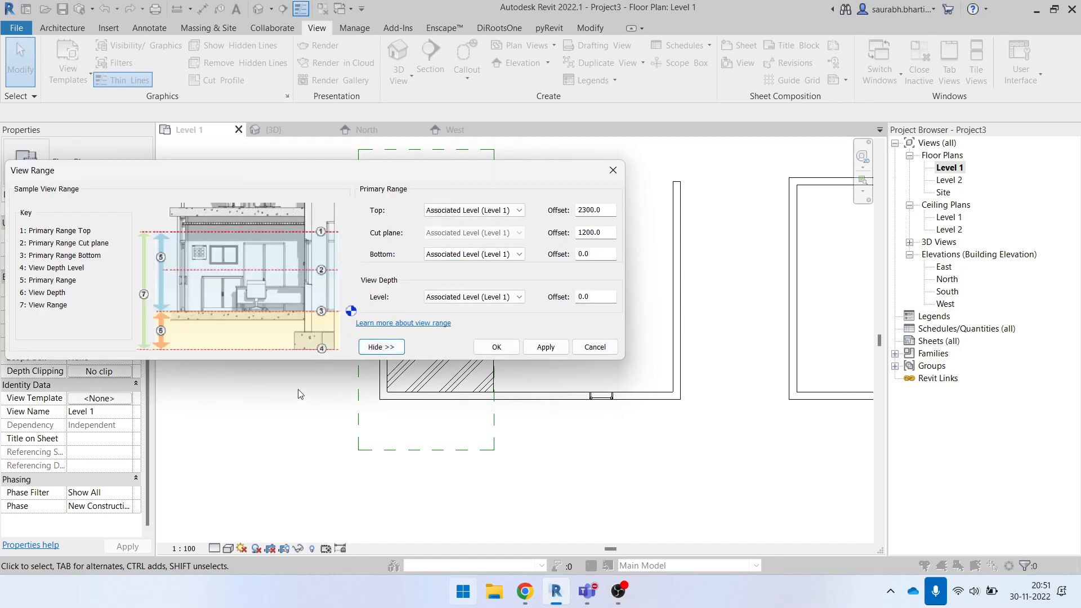
- Compare the primary range offsets with the sample diagram and the plan's ceiling and window, leaving the view range settings unchanged
{"action": "left_click_drag", "start_coordinate": [248, 179], "coordinate": [422, 191]}
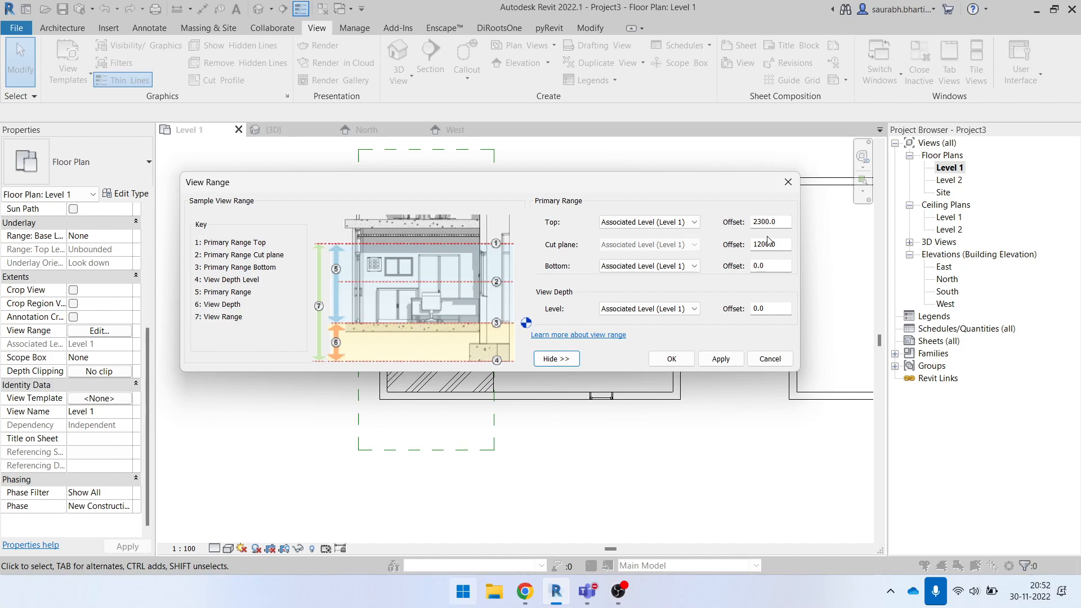
{"action": "left_click", "coordinate": [660, 224]}
{"action": "left_click", "coordinate": [566, 228]}
{"action": "left_click_drag", "start_coordinate": [785, 222], "coordinate": [760, 222]}
{"action": "left_click_drag", "start_coordinate": [640, 182], "coordinate": [1008, 104]}
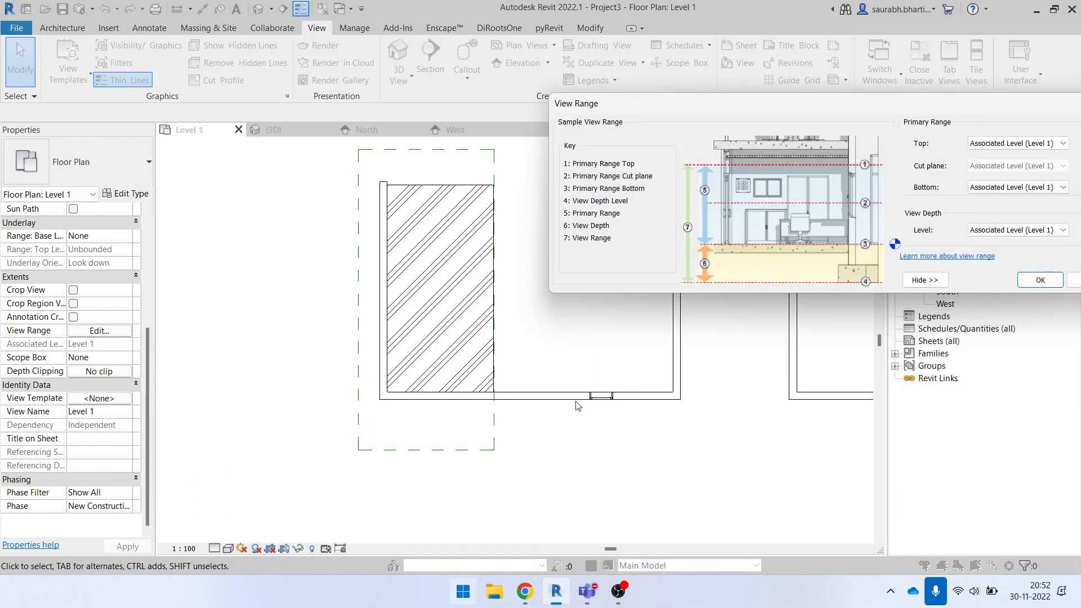
{"action": "left_click_drag", "start_coordinate": [808, 112], "coordinate": [581, 5]}
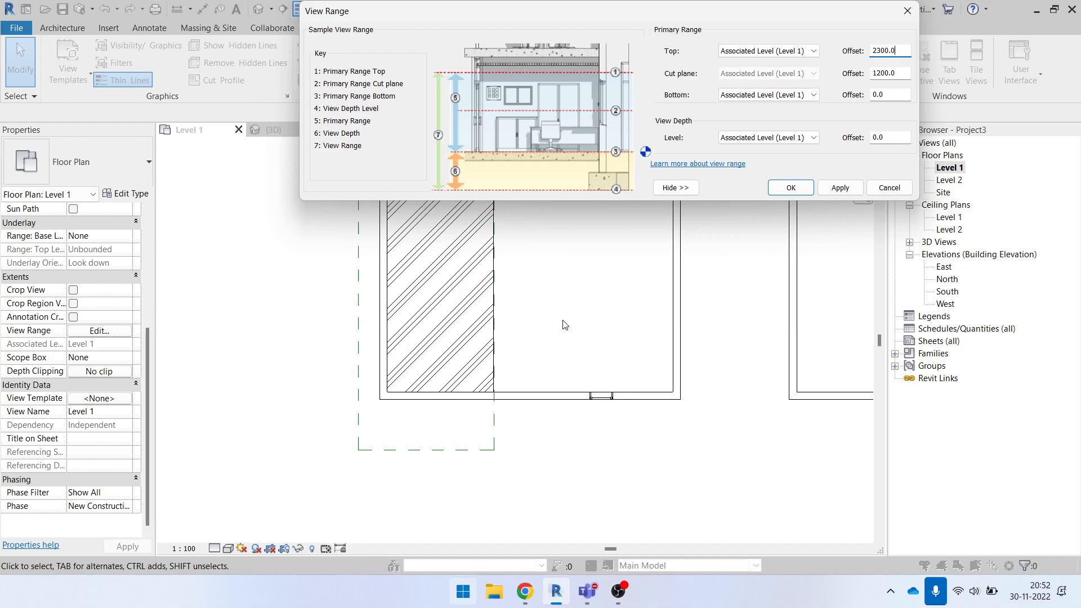
{"action": "left_click", "coordinate": [896, 194]}
- Adjust the plan region's right edge so the region covers about half of the upper-left room in the Level 1 plan
{"action": "scroll", "coordinate": [378, 331], "scroll_direction": "down", "scroll_amount": 3}
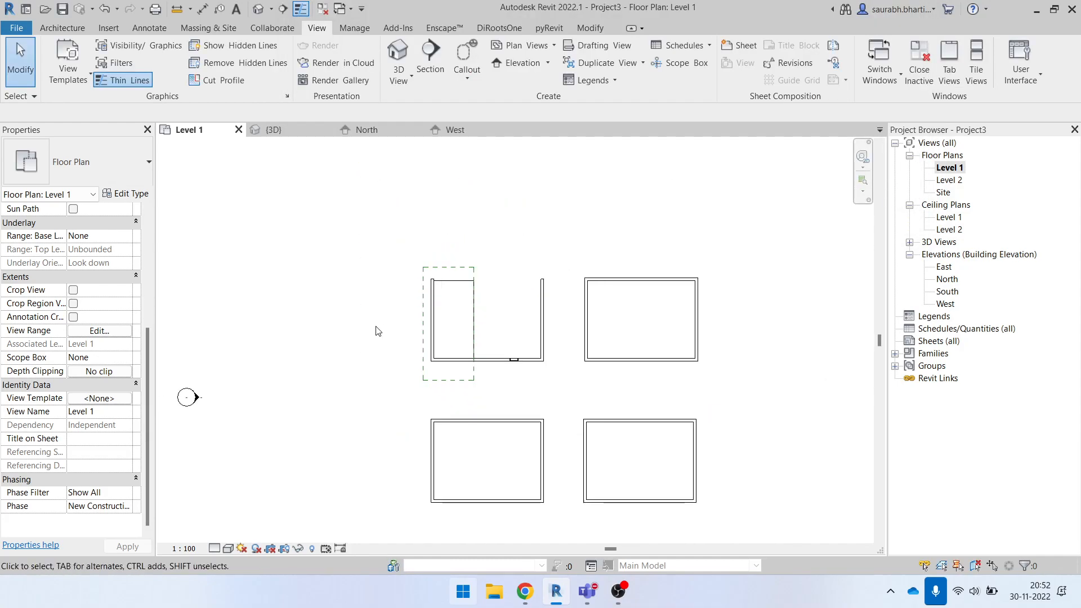
{"action": "scroll", "coordinate": [377, 331], "scroll_direction": "up", "scroll_amount": 1}
{"action": "left_click", "coordinate": [478, 322]}
{"action": "mouse_move", "coordinate": [480, 322]}
{"action": "left_mouse_down"}
{"action": "mouse_move", "coordinate": [519, 325]}
{"action": "mouse_move", "coordinate": [459, 299]}
{"action": "left_mouse_up"}
{"action": "scroll", "coordinate": [518, 325], "scroll_direction": "up", "scroll_amount": 2}
{"action": "left_click", "coordinate": [502, 306]}
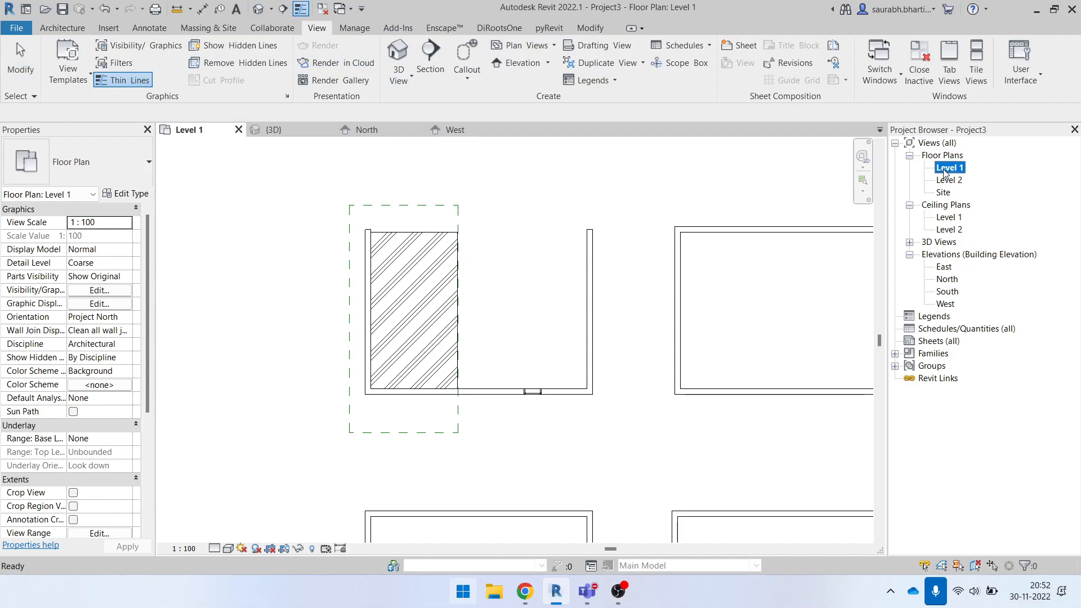
{"action": "scroll", "coordinate": [455, 294], "scroll_direction": "down", "scroll_amount": 1}
{"action": "left_click", "coordinate": [456, 297]}
{"action": "left_click_drag", "start_coordinate": [458, 321], "coordinate": [481, 320]}
{"action": "left_click", "coordinate": [513, 298]}
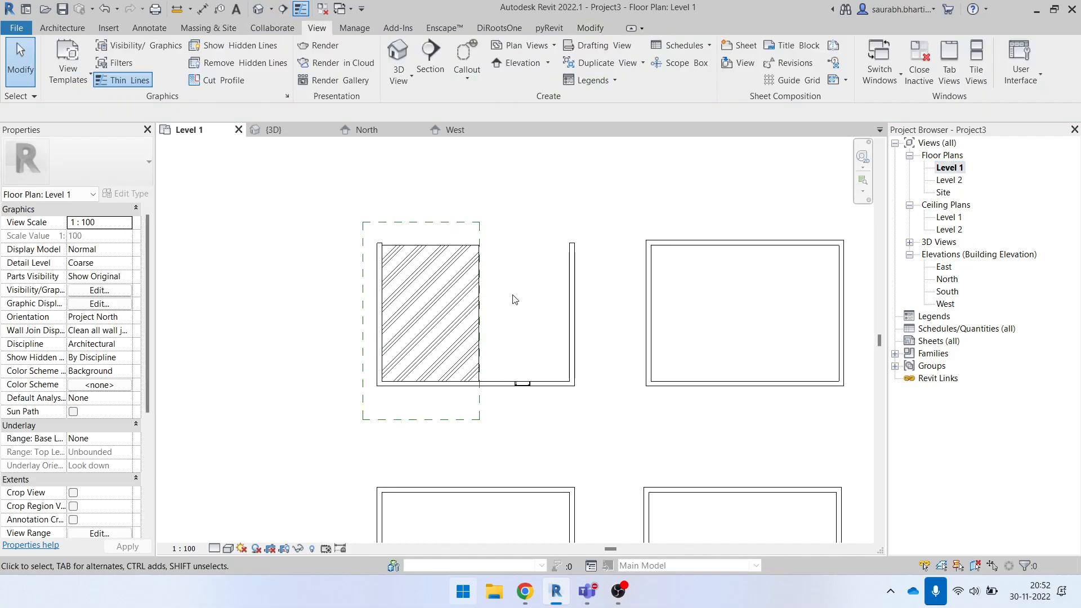
- Inspect the properties of the plan region and of the ceiling displayed inside it
{"action": "left_click", "coordinate": [479, 248]}
{"action": "middle_click_drag", "start_coordinate": [561, 290], "coordinate": [497, 286]}
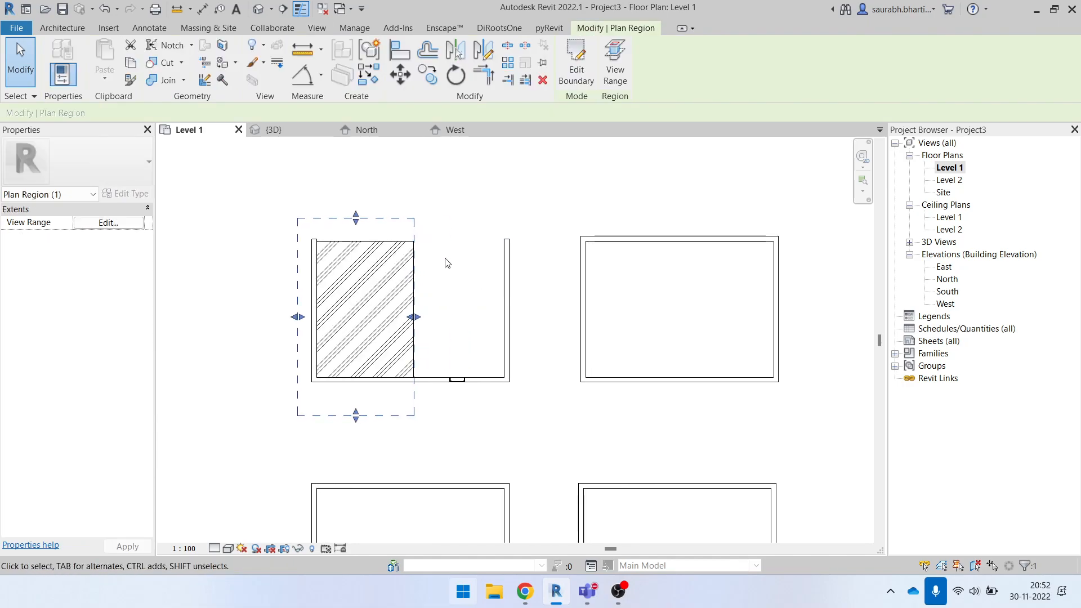
{"action": "left_click", "coordinate": [340, 249]}
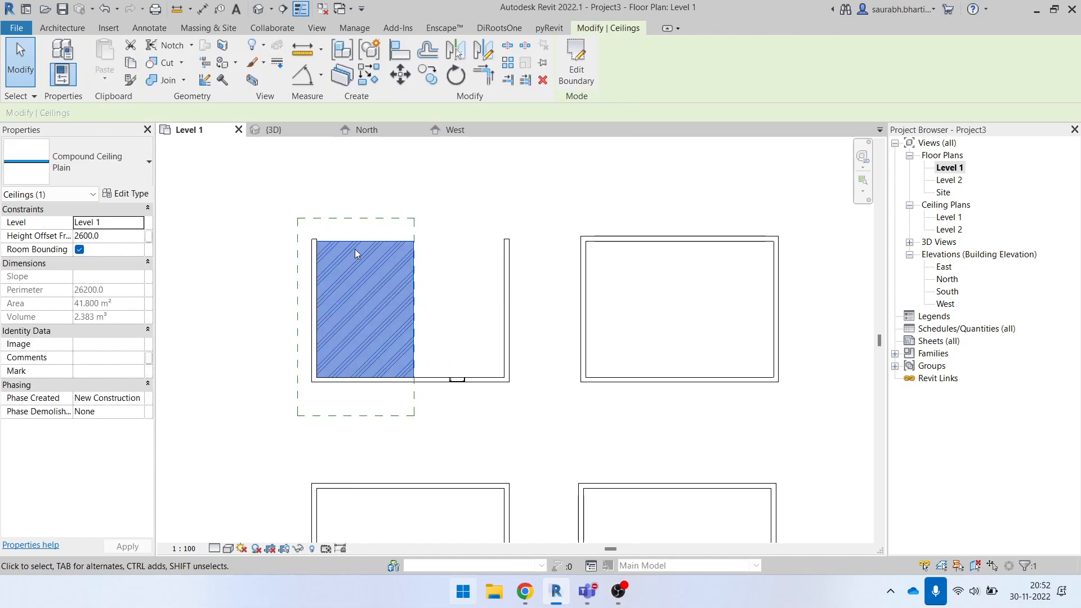
{"action": "left_click", "coordinate": [454, 278]}
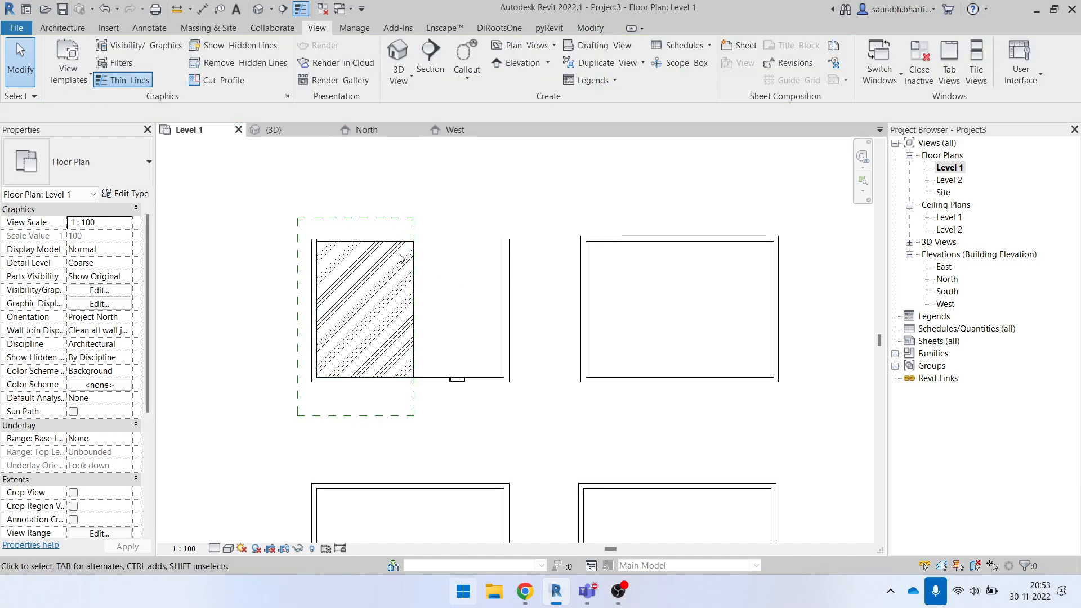
- Draw a chain of three Generic - 200mm walls inside the upper-right room, forming a smaller enclosure against its south wall
{"action": "middle_click_drag", "start_coordinate": [575, 308], "coordinate": [448, 305]}
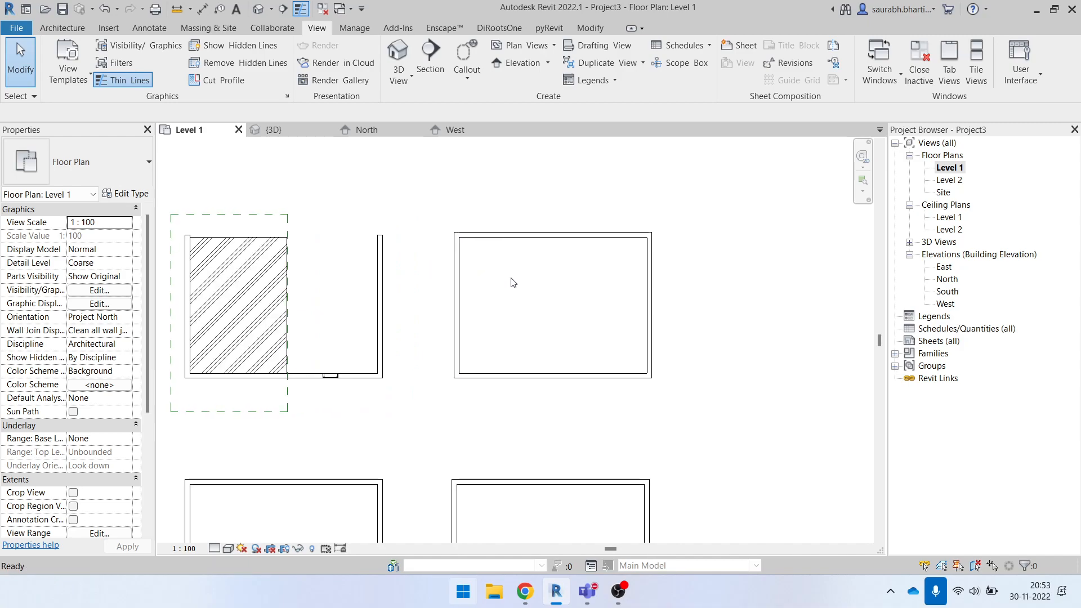
{"action": "key", "text": "w"}
{"action": "key", "text": "a"}
{"action": "left_click", "coordinate": [489, 376]}
{"action": "left_click", "coordinate": [488, 309]}
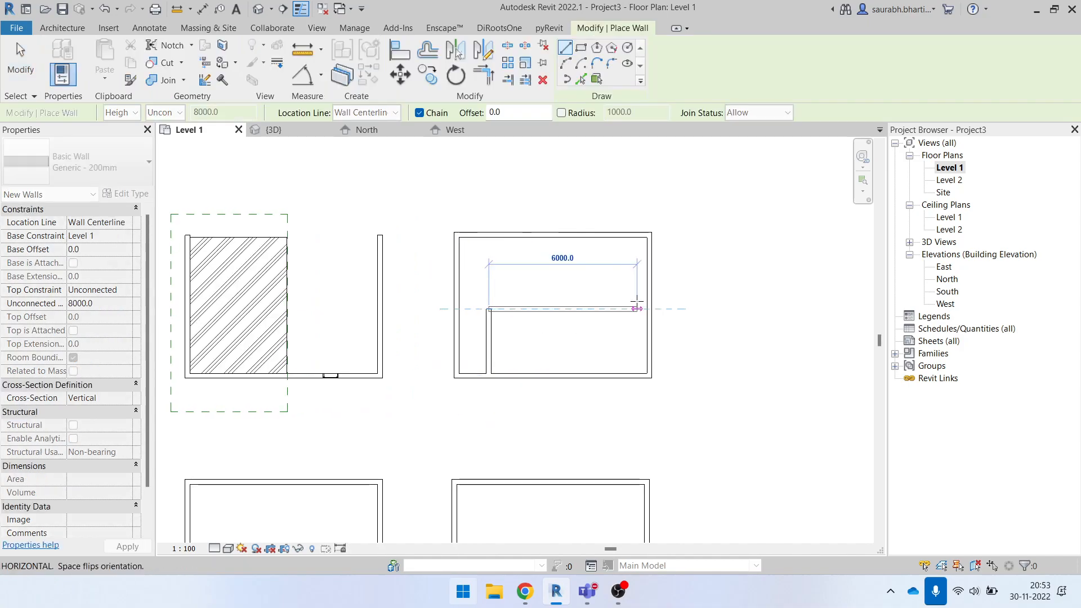
{"action": "left_click", "coordinate": [614, 310]}
{"action": "left_click", "coordinate": [614, 375]}
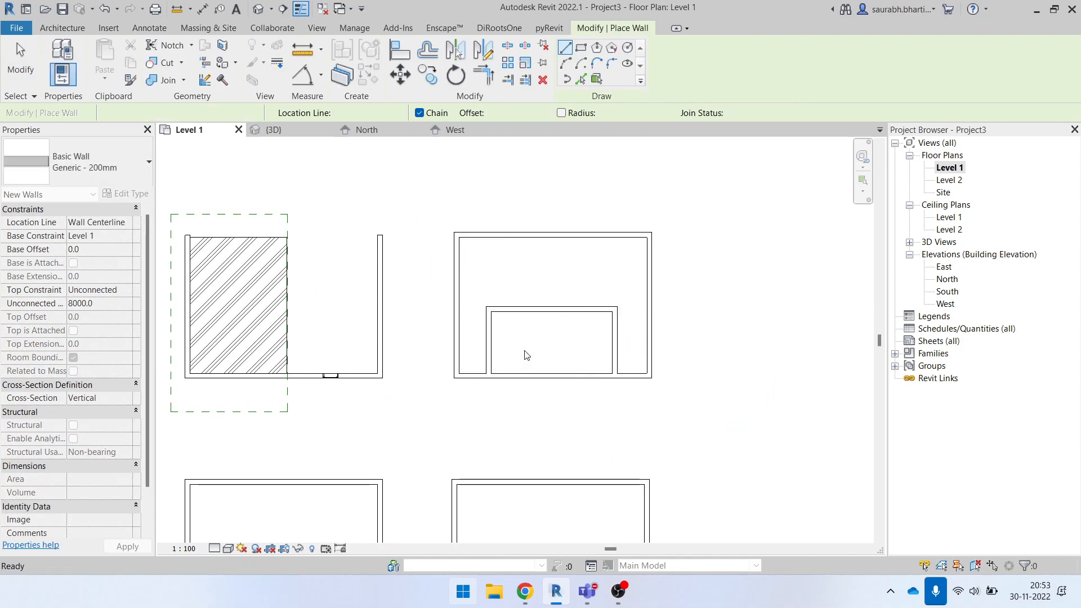
{"action": "key", "text": "Escape"}
{"action": "key", "text": "Escape"}
- Copy the plan region horizontally about 10900 mm so it covers the left part of the upper-right room
{"action": "scroll", "coordinate": [498, 358], "scroll_direction": "down", "scroll_amount": 1}
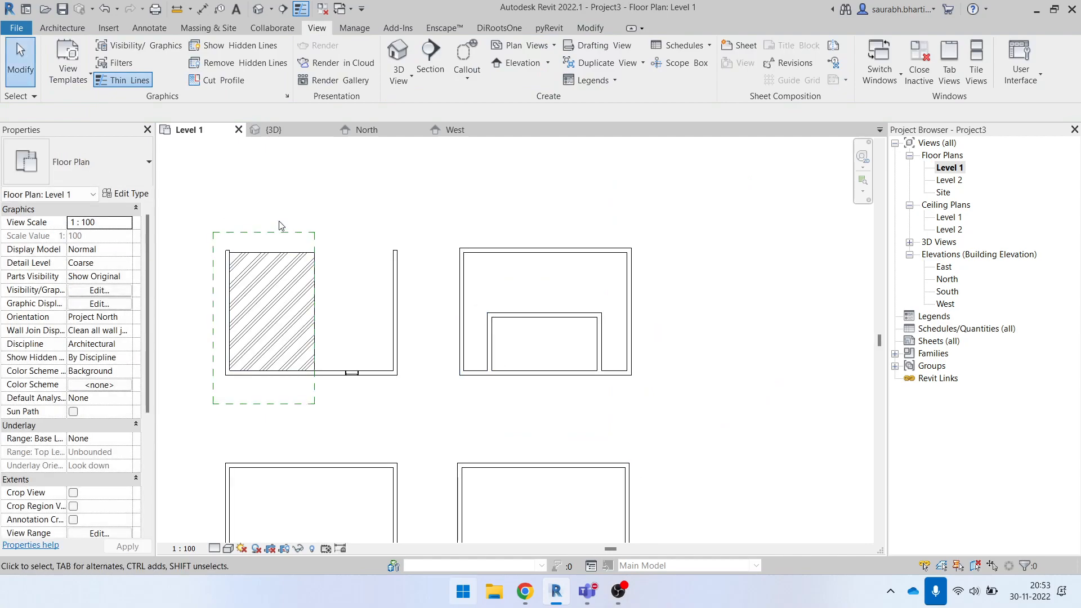
{"action": "left_click", "coordinate": [278, 232]}
{"action": "left_click", "coordinate": [428, 74]}
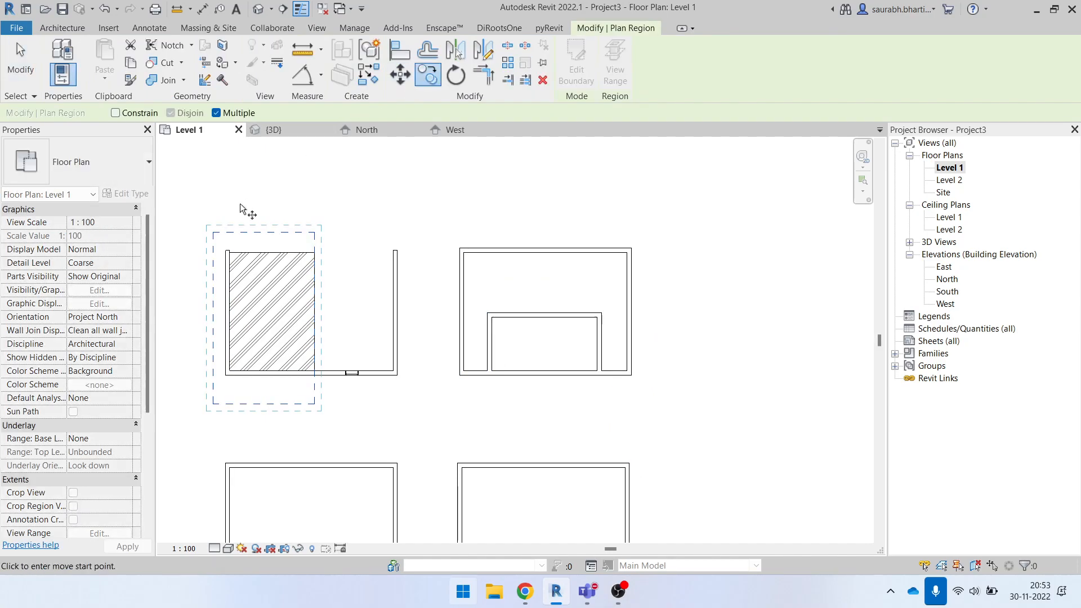
{"action": "left_click", "coordinate": [213, 232]}
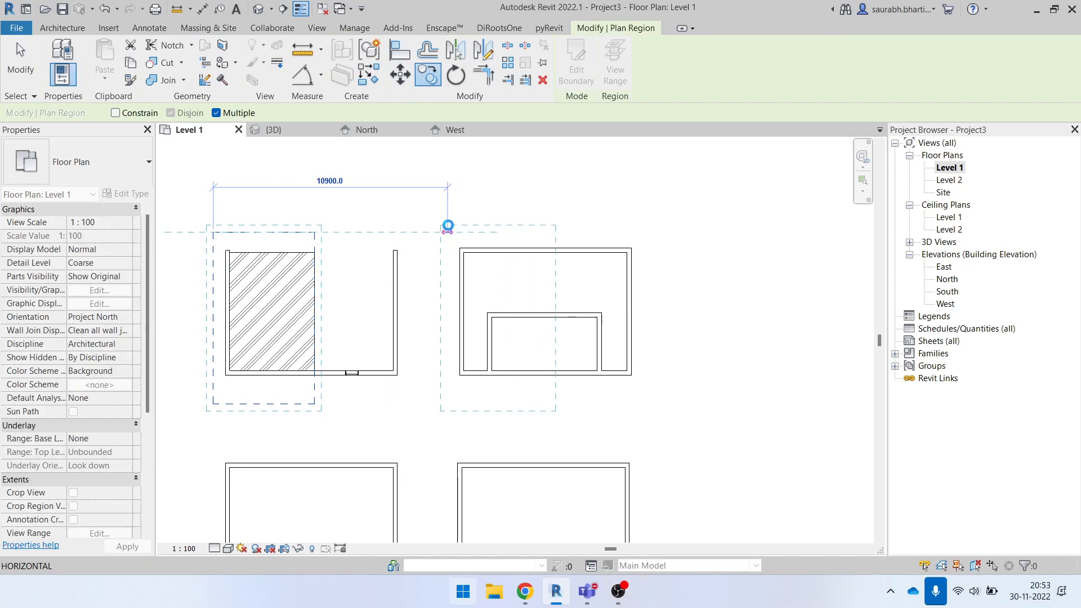
{"action": "left_click", "coordinate": [447, 232]}
{"action": "key", "text": "Escape"}
{"action": "key", "text": "Escape"}
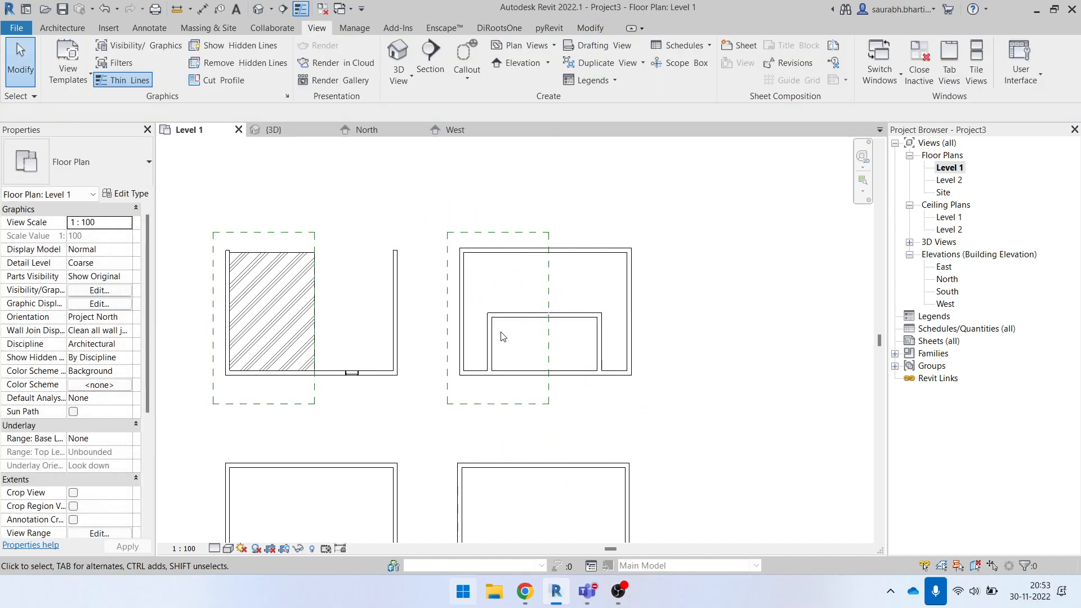
- Set the unconnected height of the three inner walls in the upper-right room to 1200
{"action": "left_click", "coordinate": [513, 320]}
{"action": "key", "text": "Escape"}
{"action": "key", "text": "Tab"}
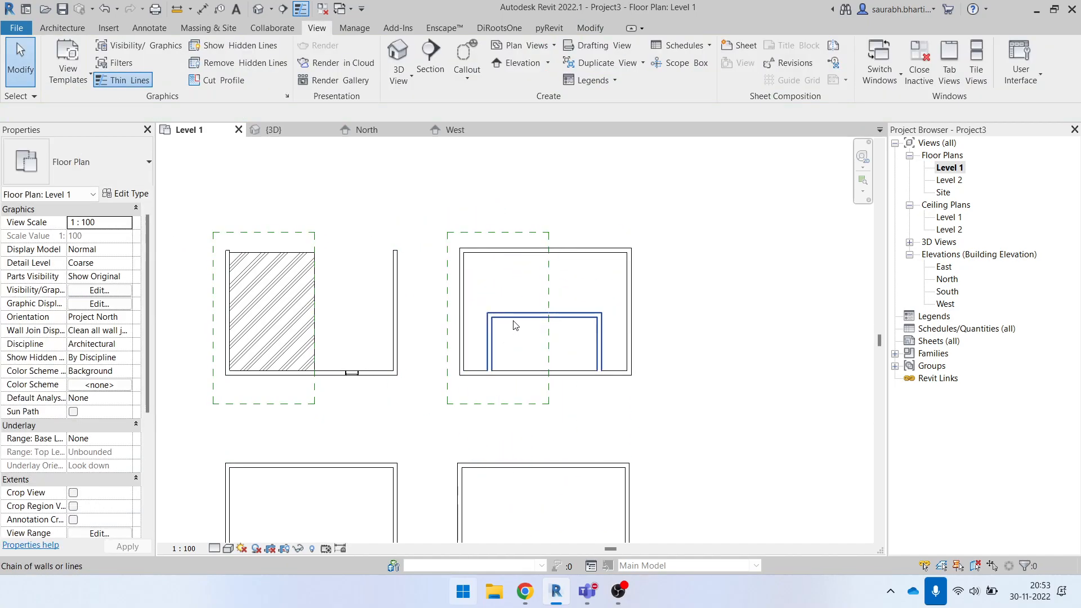
{"action": "left_click", "coordinate": [513, 328]}
{"action": "left_click", "coordinate": [112, 304]}
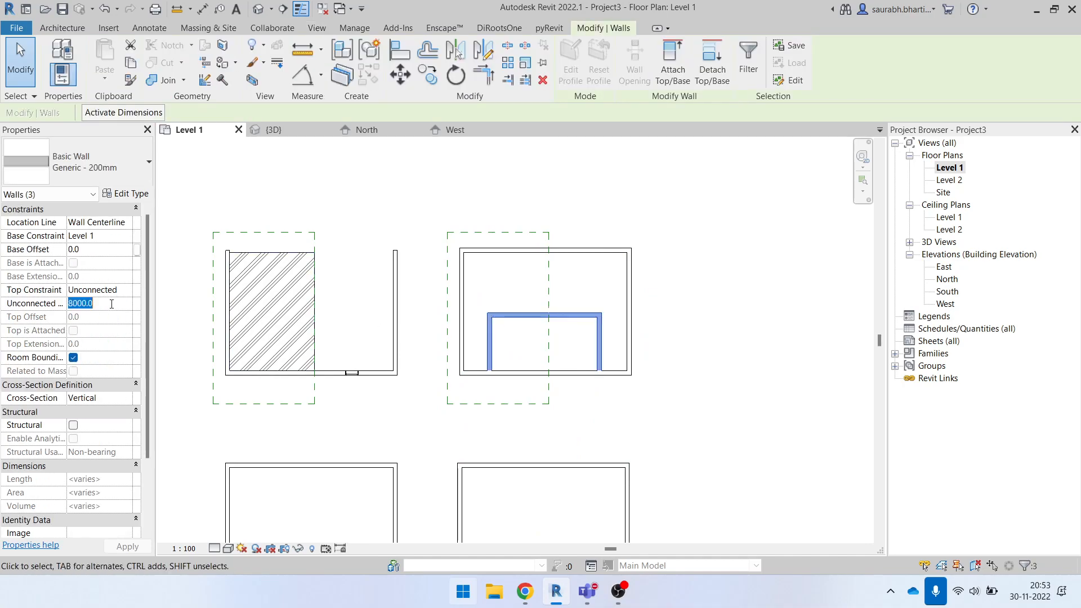
{"action": "left_click", "coordinate": [642, 434]}
{"action": "left_click", "coordinate": [512, 329]}
{"action": "left_click", "coordinate": [529, 350]}
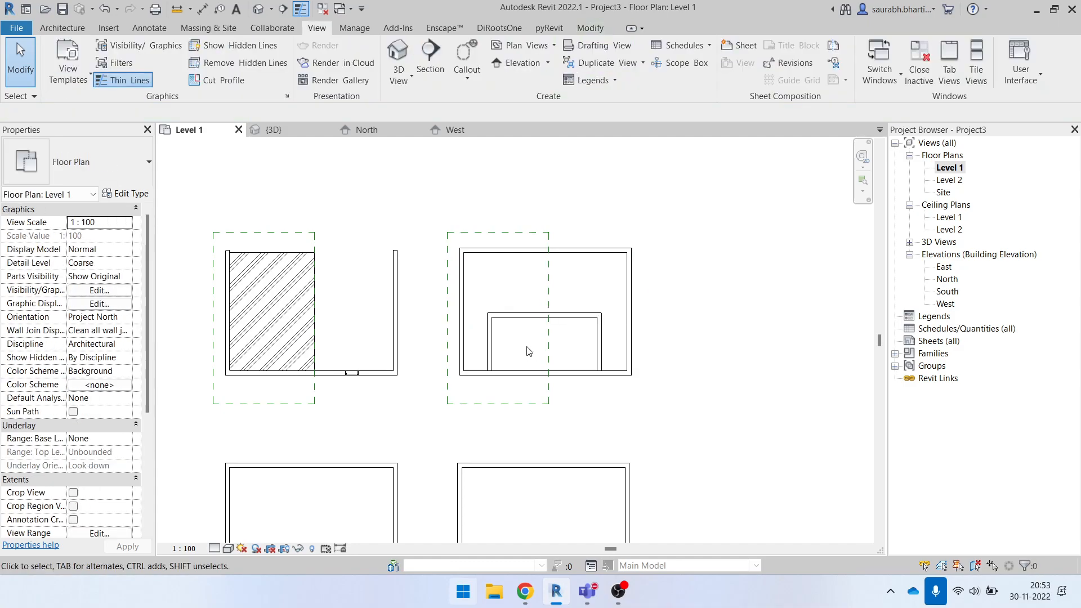
- Examine the lowered inner walls and the neighbouring room's ceiling in the 3D view
{"action": "left_click", "coordinate": [252, 7]}
{"action": "middle_click_drag", "start_coordinate": [694, 440], "coordinate": [608, 416], "text": "shift"}
{"action": "scroll", "coordinate": [372, 384], "scroll_direction": "up", "scroll_amount": 4}
{"action": "middle_click_drag", "start_coordinate": [372, 378], "coordinate": [409, 383], "text": "shift"}
{"action": "scroll", "coordinate": [431, 423], "scroll_direction": "down", "scroll_amount": 3}
{"action": "scroll", "coordinate": [432, 425], "scroll_direction": "down", "scroll_amount": 2}
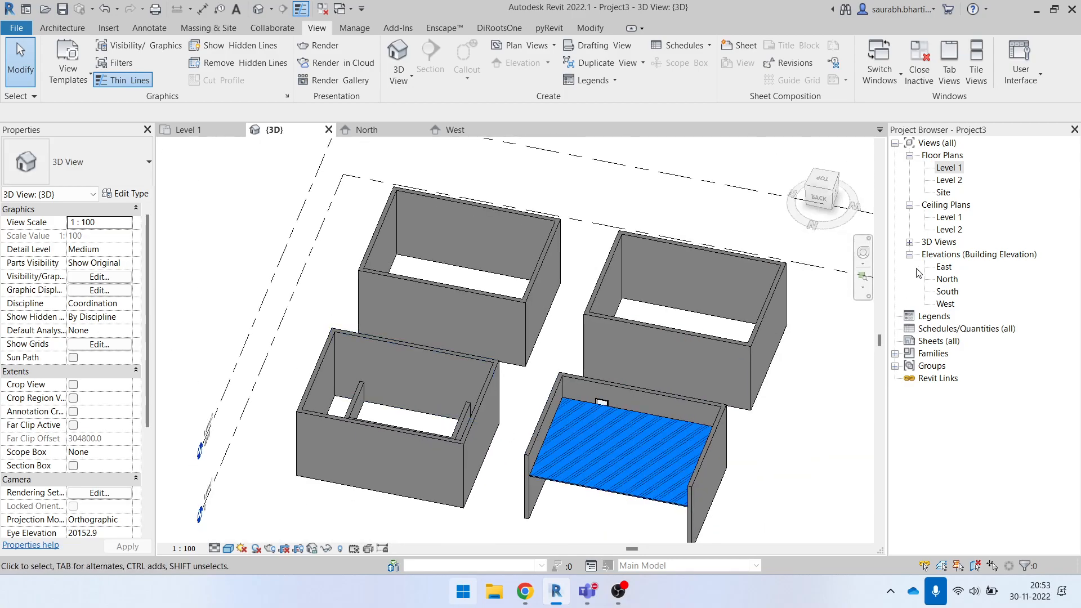
- Return to the Level 1 floor plan and check the unconnected height of the three inner walls
{"action": "double_click", "coordinate": [952, 168]}
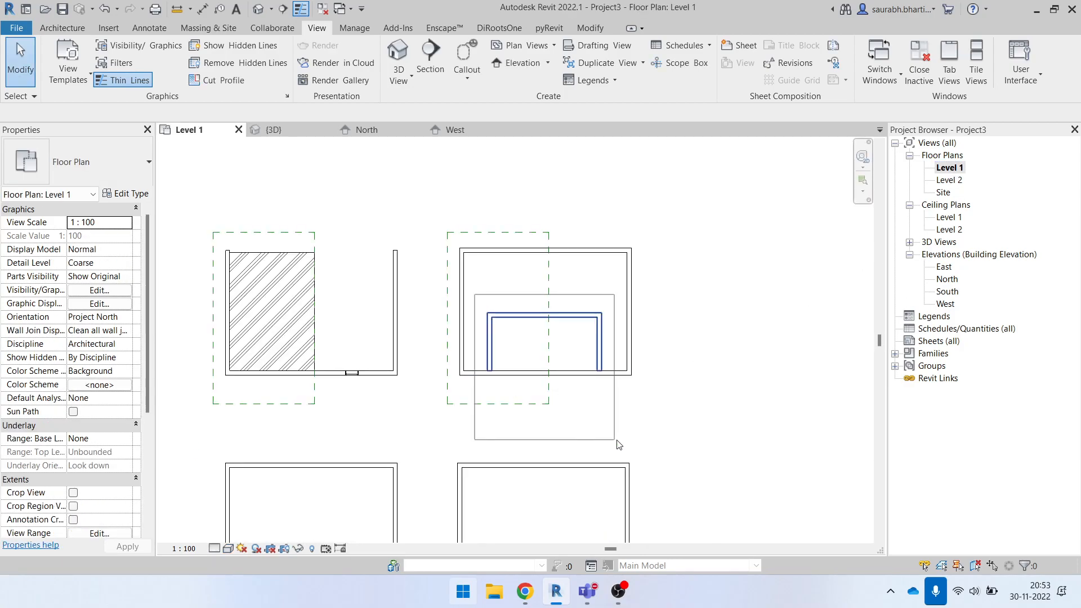
{"action": "left_click_drag", "start_coordinate": [613, 442], "coordinate": [614, 443]}
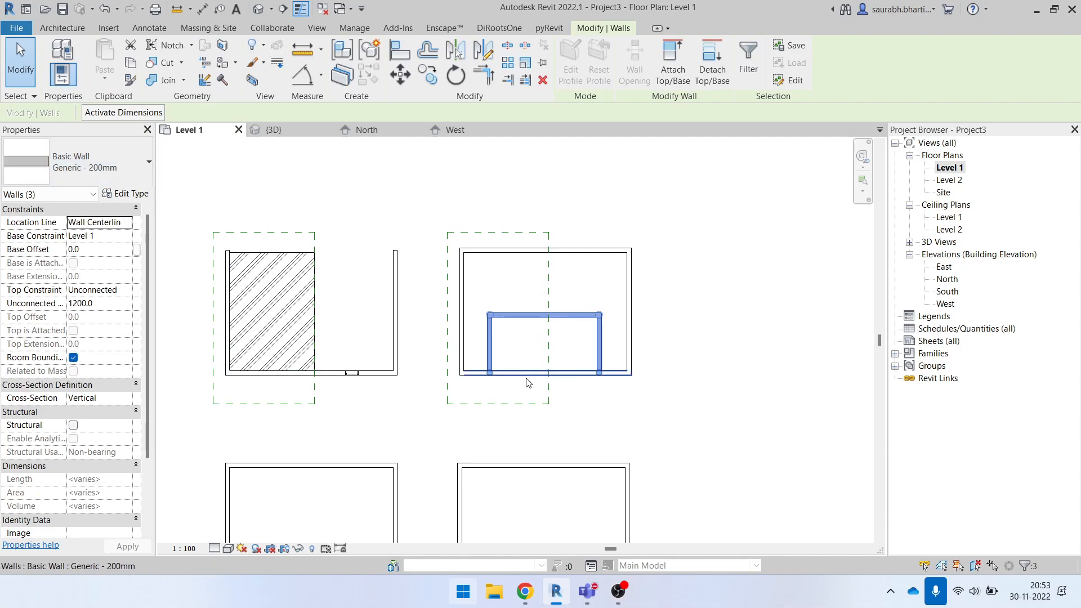
{"action": "left_click", "coordinate": [495, 441]}
- Open the North elevation and examine where the windows sit relative to the two horizontal detail lines
{"action": "double_click", "coordinate": [948, 280]}
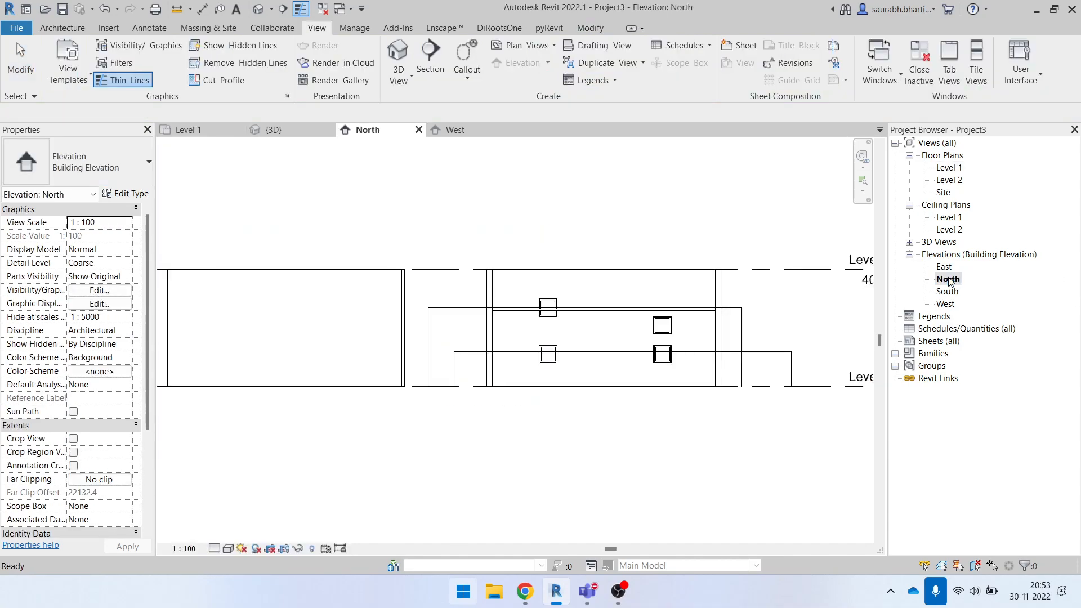
{"action": "scroll", "coordinate": [416, 342], "scroll_direction": "down", "scroll_amount": 2}
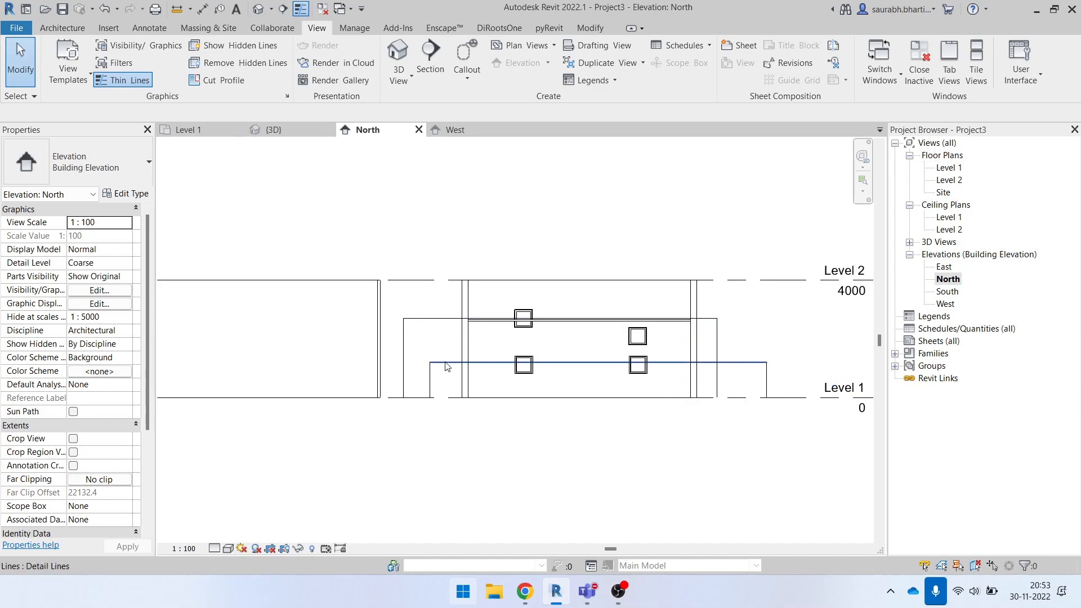
{"action": "left_click", "coordinate": [437, 317]}
{"action": "scroll", "coordinate": [444, 364], "scroll_direction": "down", "scroll_amount": 1}
{"action": "left_click", "coordinate": [464, 420]}
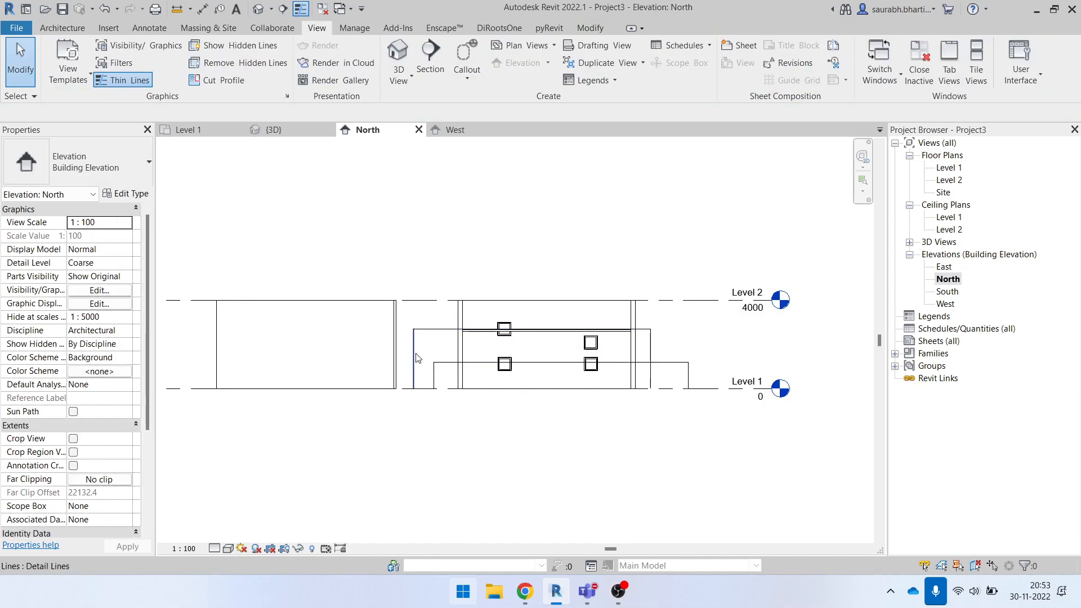
{"action": "scroll", "coordinate": [601, 369], "scroll_direction": "up", "scroll_amount": 3}
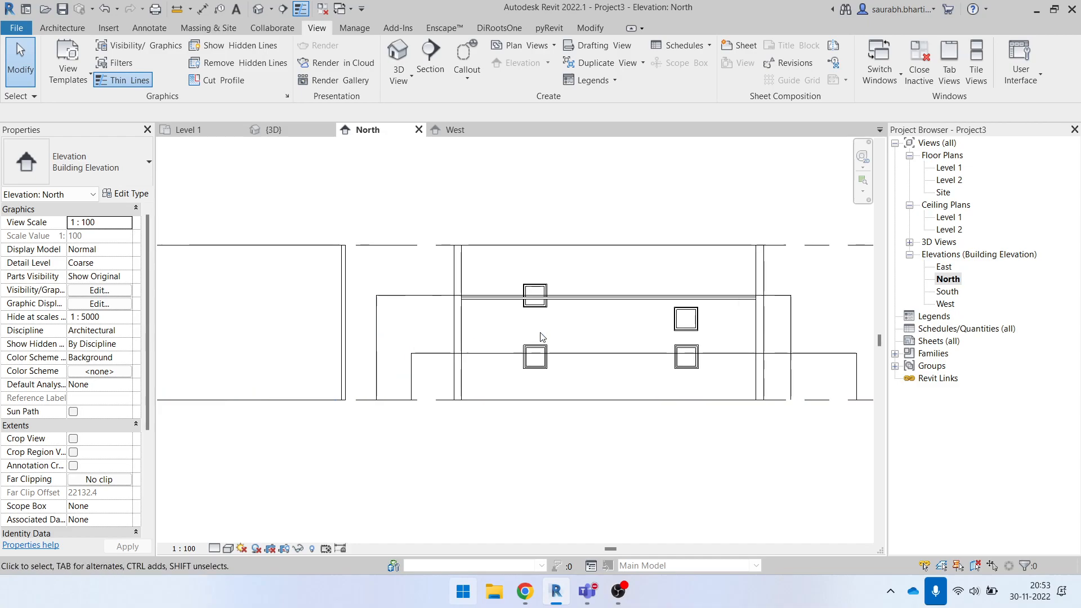
{"action": "left_click_drag", "start_coordinate": [300, 352], "coordinate": [782, 448]}
{"action": "key", "text": "Escape"}
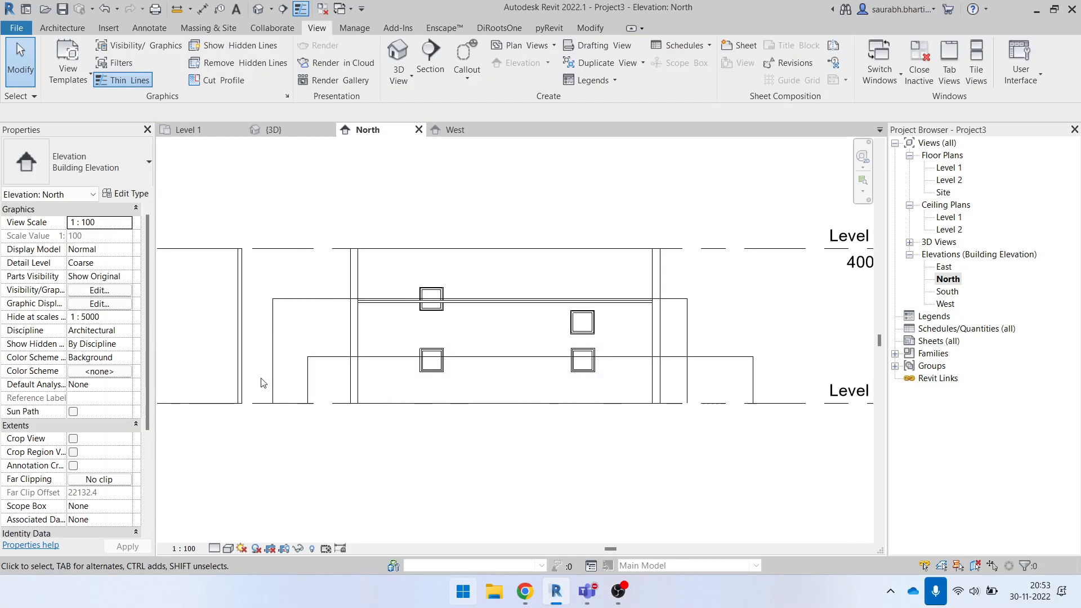
- Check the height of the lower horizontal detail line above Level 1, and inspect the upper detail line
{"action": "left_click", "coordinate": [308, 367]}
{"action": "left_click", "coordinate": [314, 357]}
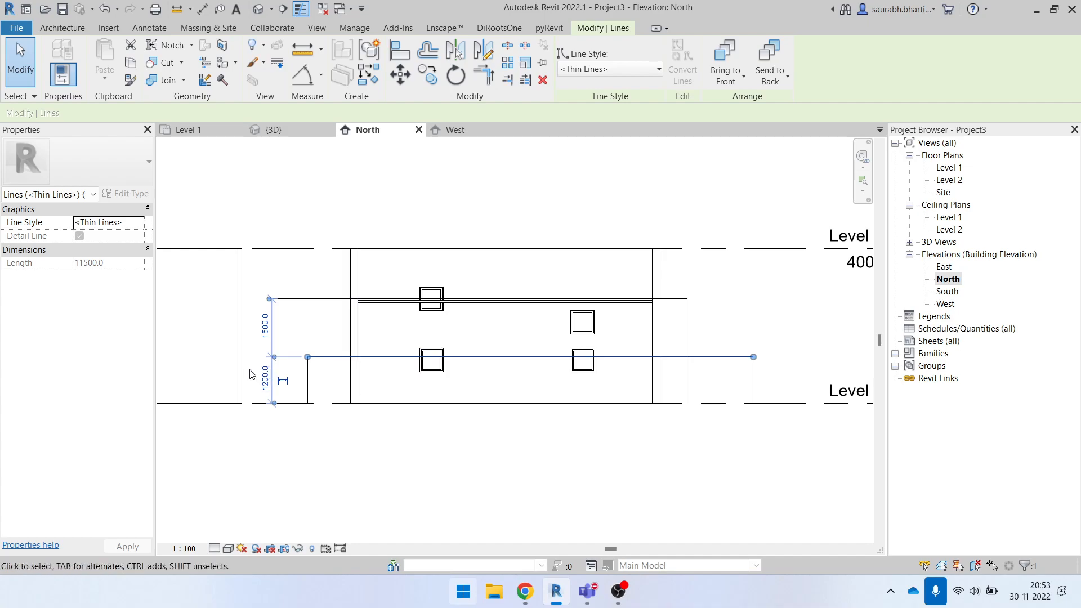
{"action": "left_click", "coordinate": [501, 372]}
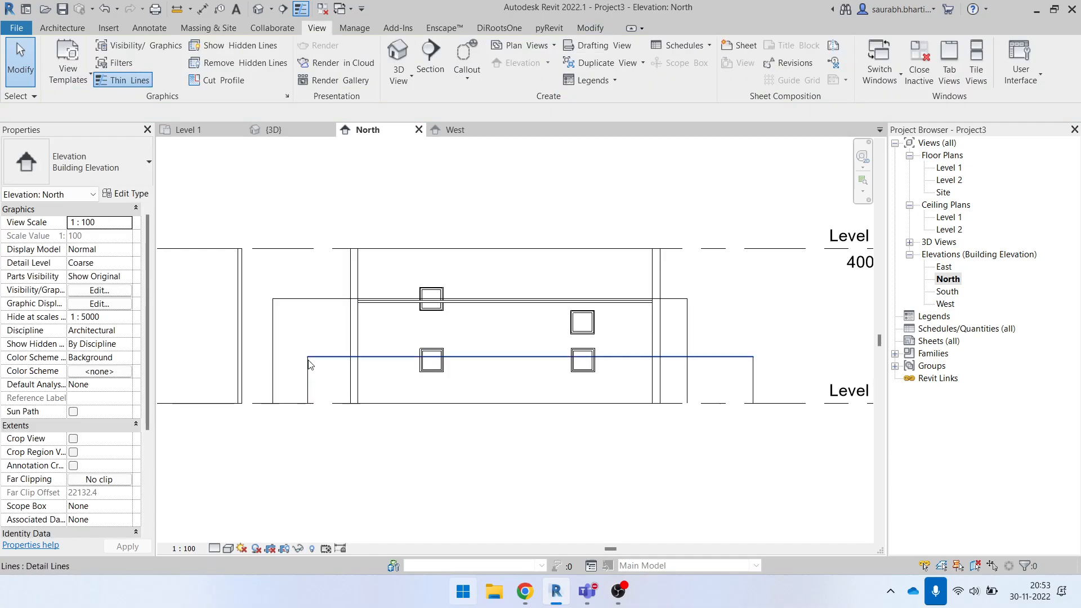
{"action": "left_click", "coordinate": [312, 300]}
{"action": "left_click", "coordinate": [291, 354]}
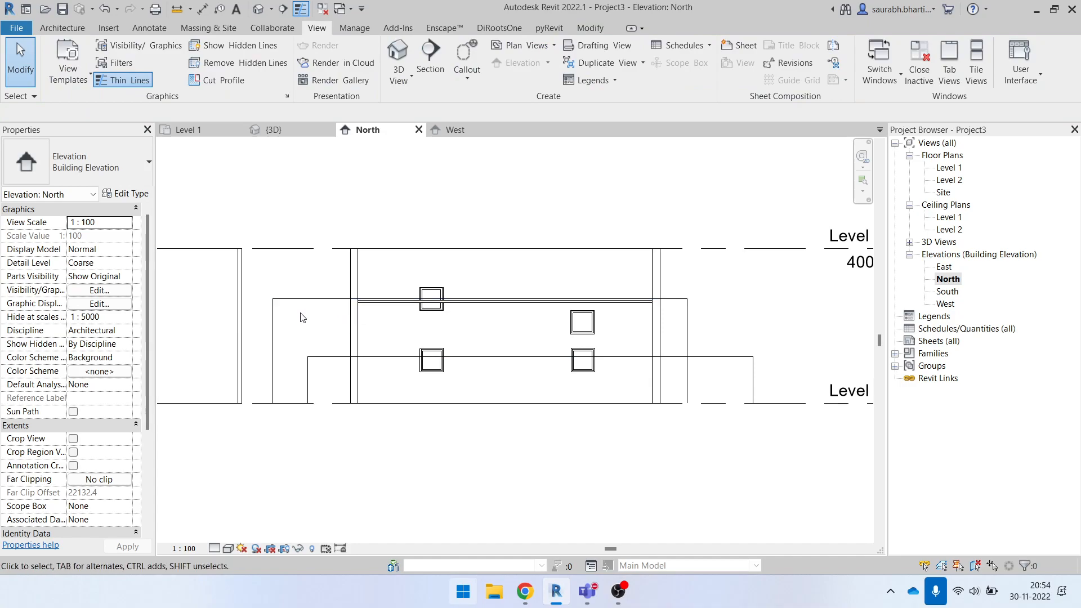
- Check the ceiling's height offset and move the upper horizontal detail line down to about 2400 above Level 1, just below the ceiling
{"action": "scroll", "coordinate": [318, 303], "scroll_direction": "up", "scroll_amount": 3}
{"action": "left_click", "coordinate": [293, 301]}
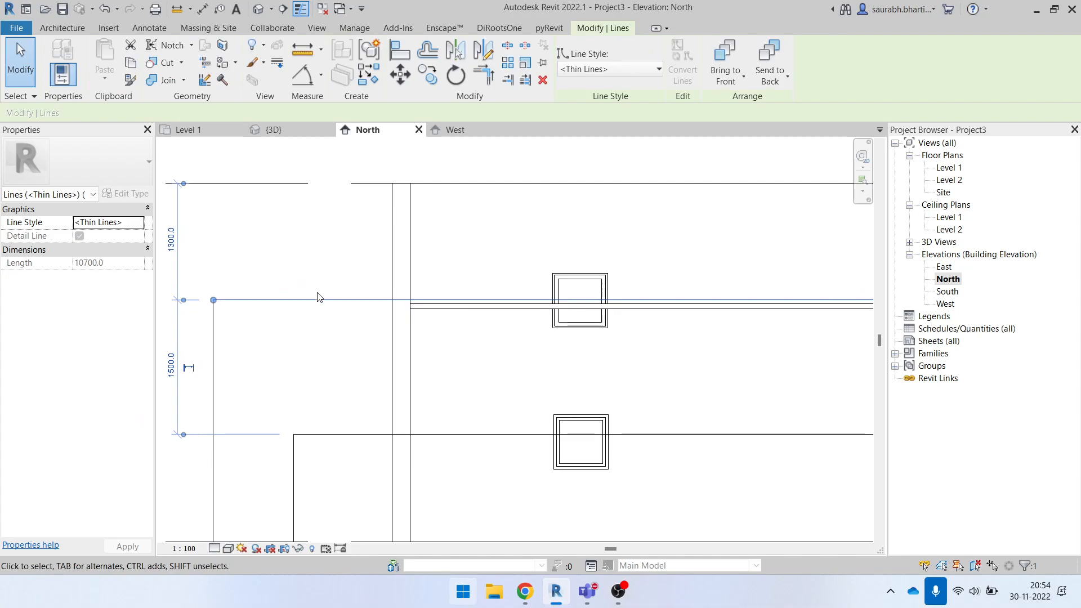
{"action": "left_click", "coordinate": [470, 310]}
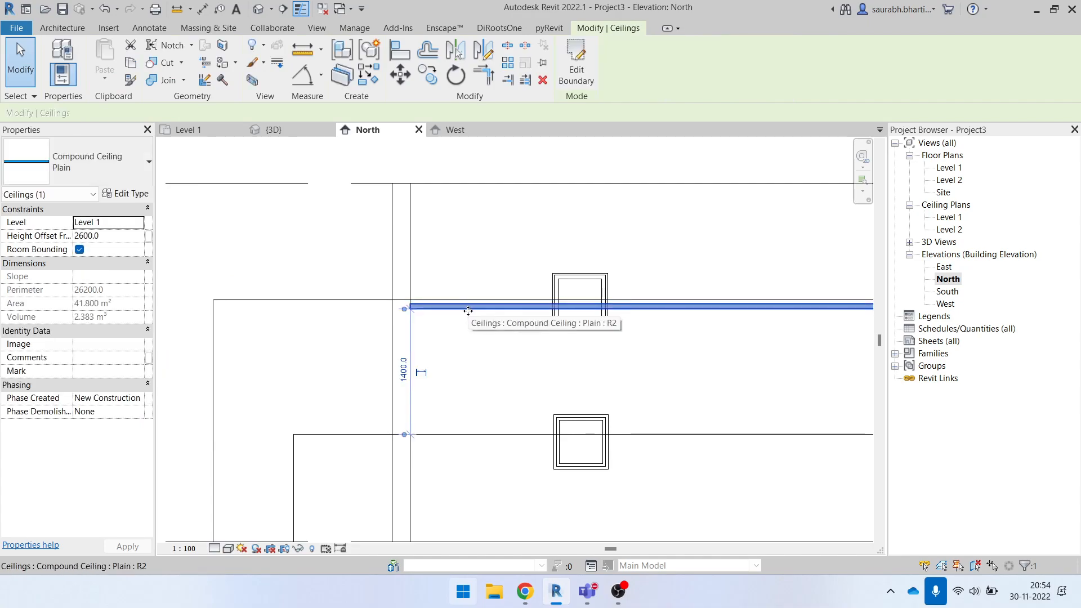
{"action": "key", "text": "Escape"}
{"action": "left_click_drag", "start_coordinate": [411, 301], "coordinate": [410, 327]}
{"action": "key", "text": "Escape"}
- Add an aligned dimension between Level 1 and the upper horizontal detail line
{"action": "key", "text": "d"}
{"action": "key", "text": "i"}
{"action": "scroll", "coordinate": [378, 365], "scroll_direction": "down", "scroll_amount": 2}
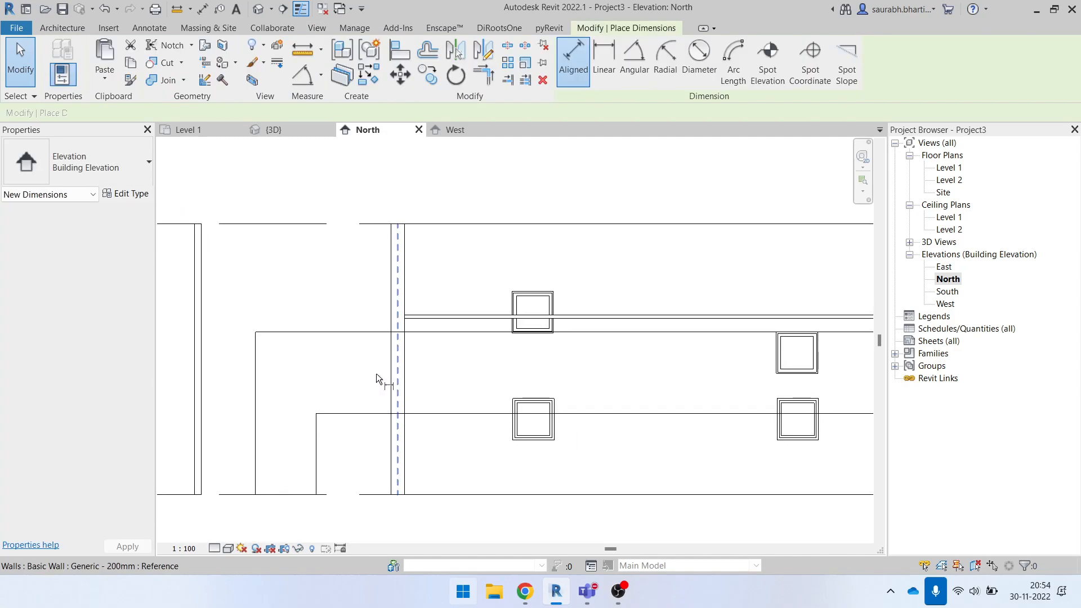
{"action": "left_click", "coordinate": [287, 500]}
{"action": "left_click", "coordinate": [301, 331]}
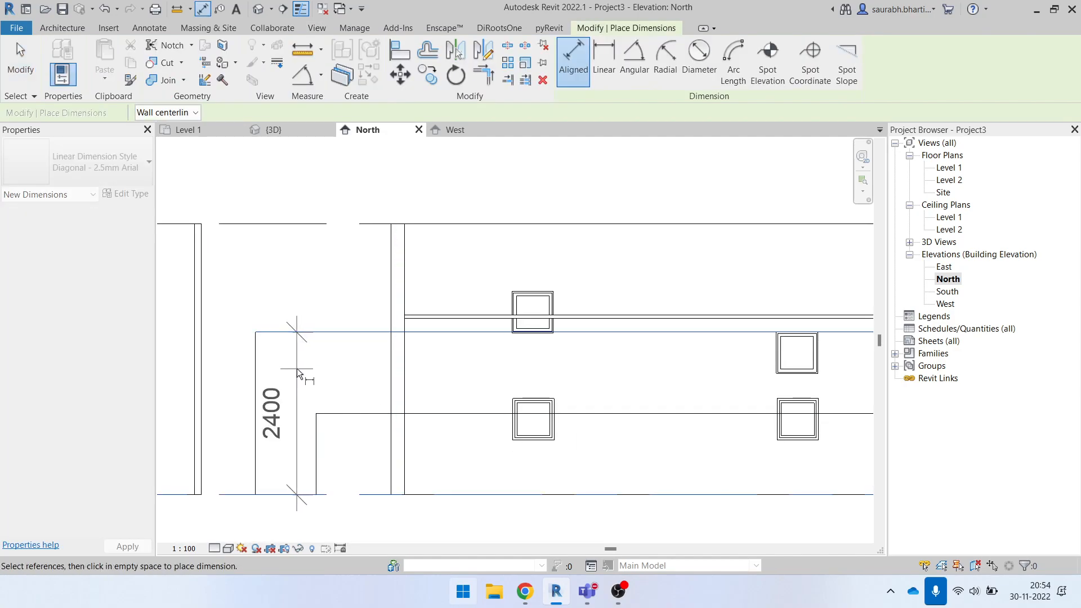
{"action": "left_click", "coordinate": [296, 369]}
{"action": "key", "text": "Escape"}
{"action": "key", "text": "Escape"}
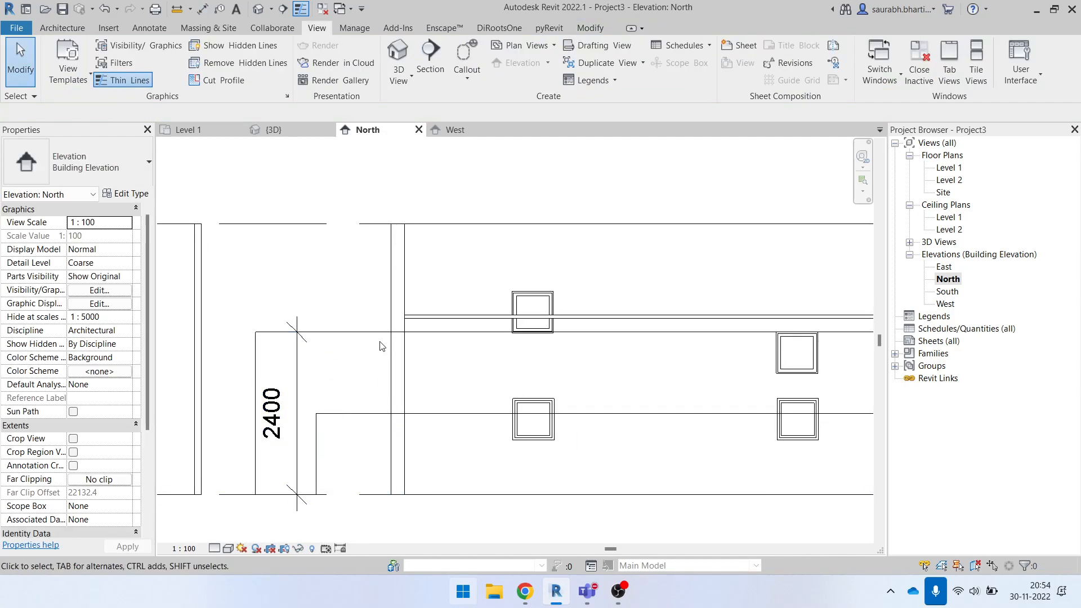
- Open the Level 1 floor plan and set the upper-left room's plan region cut plane offset to 2400
{"action": "double_click", "coordinate": [956, 171]}
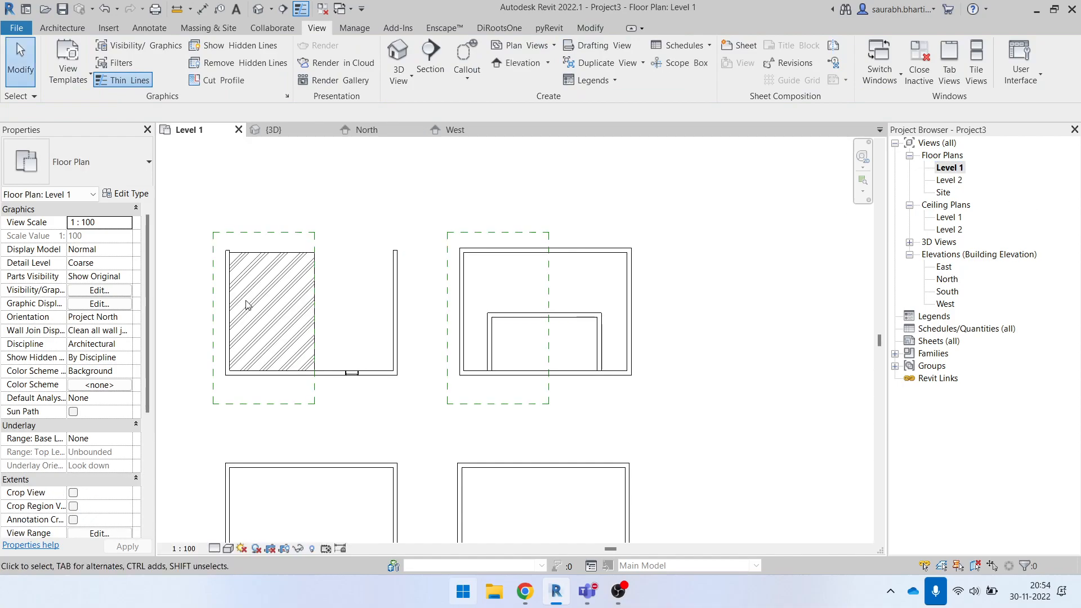
{"action": "left_click", "coordinate": [294, 232]}
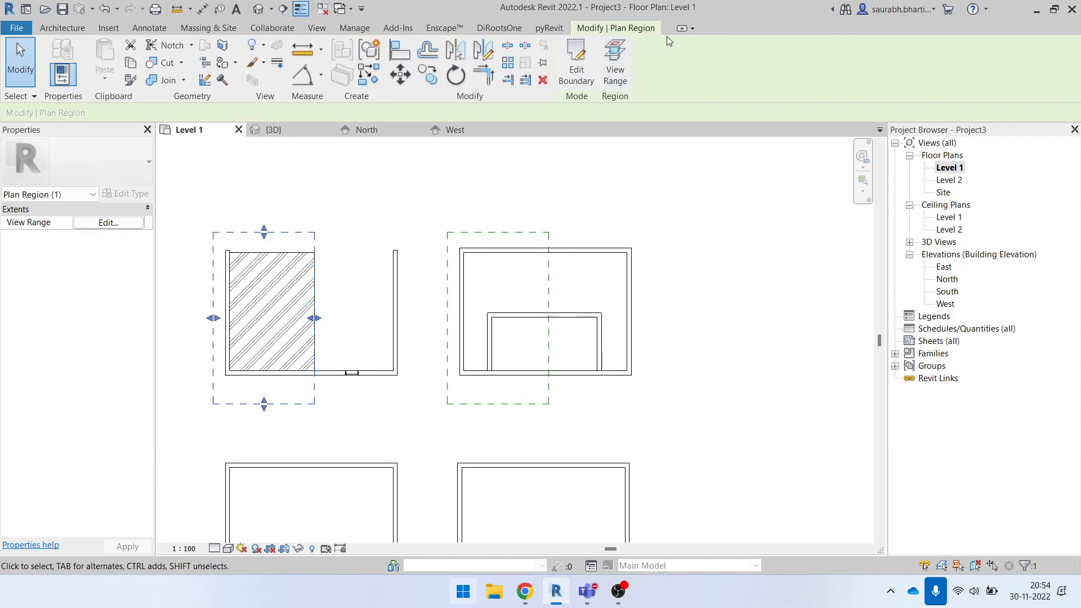
{"action": "left_click", "coordinate": [618, 61]}
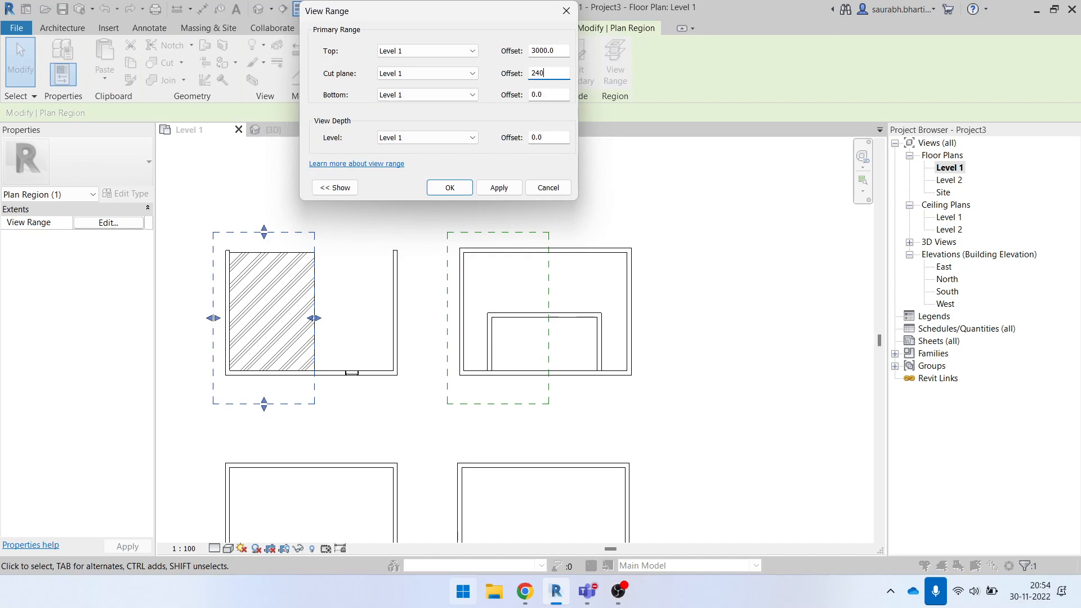
{"action": "left_click", "coordinate": [461, 190]}
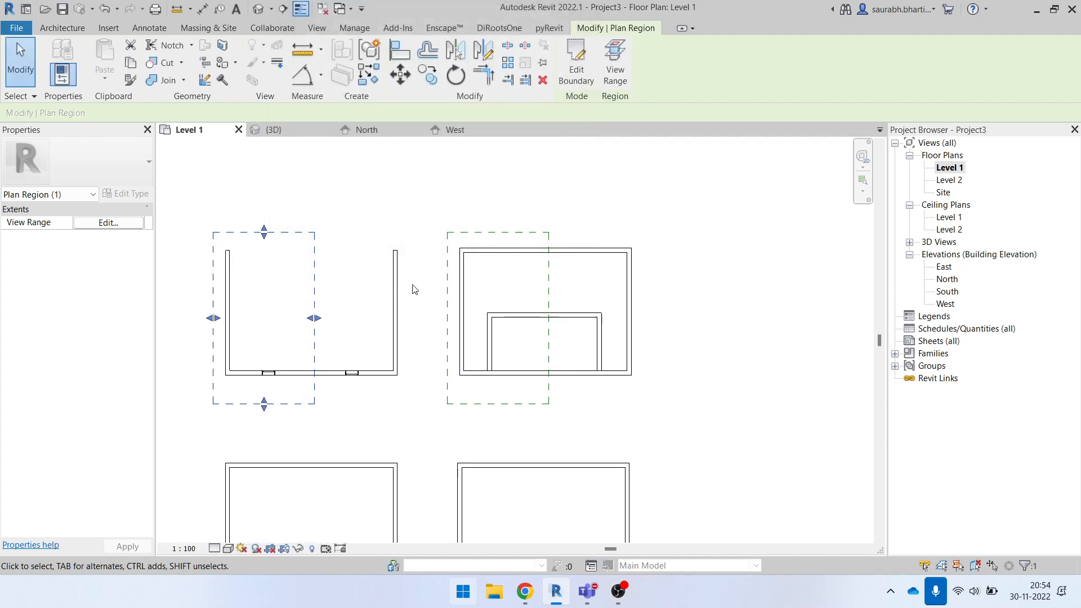
{"action": "left_click", "coordinate": [298, 318]}
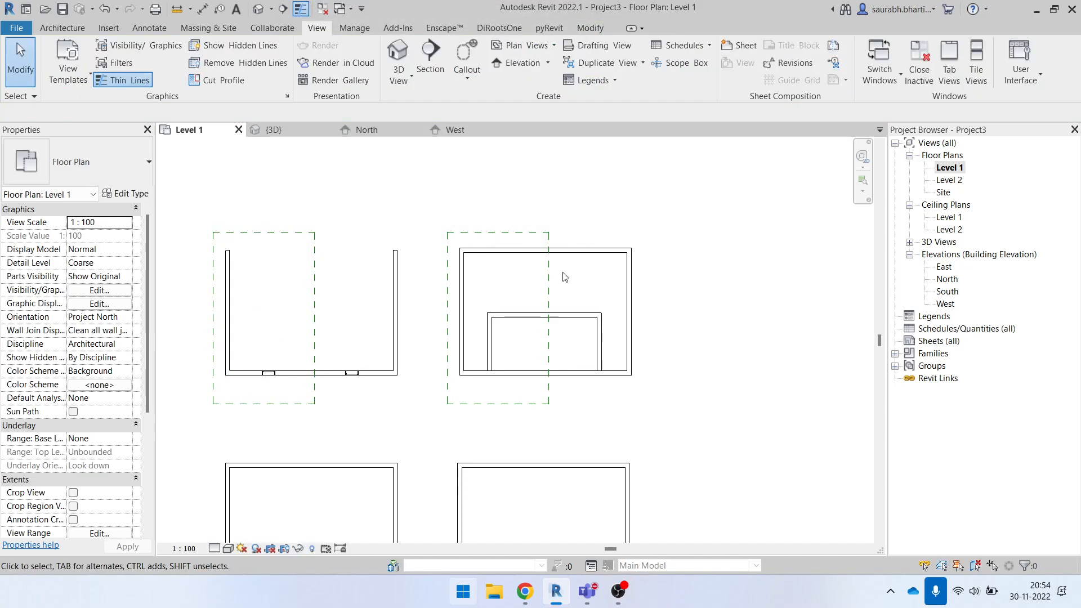
- Open the North elevation and examine how the upper detail line relates to the ceiling and the windows
{"action": "double_click", "coordinate": [948, 278]}
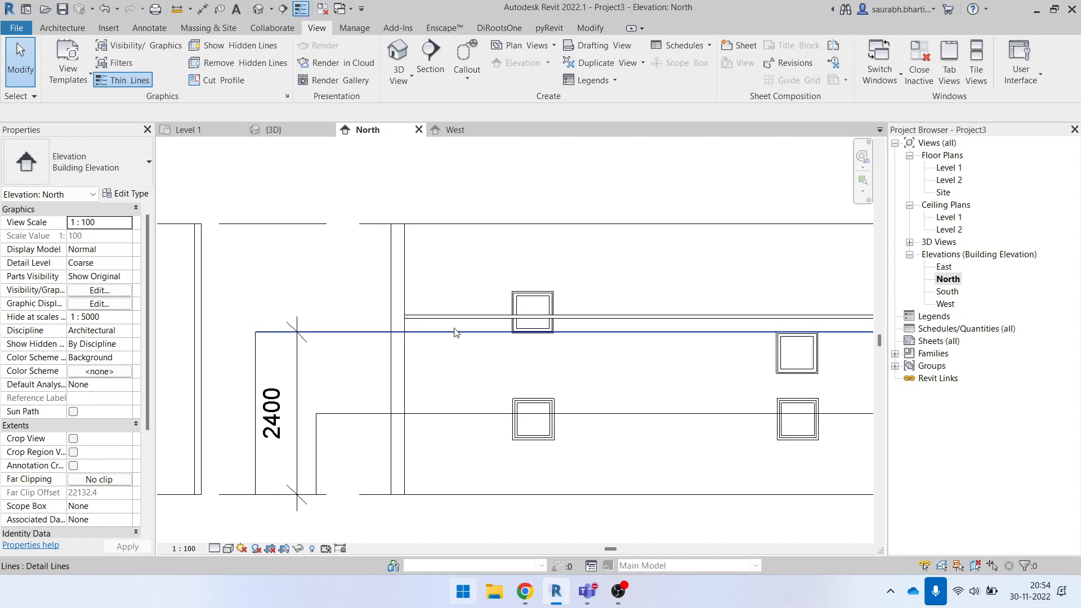
{"action": "left_click_drag", "start_coordinate": [341, 294], "coordinate": [723, 334]}
{"action": "left_click", "coordinate": [723, 332]}
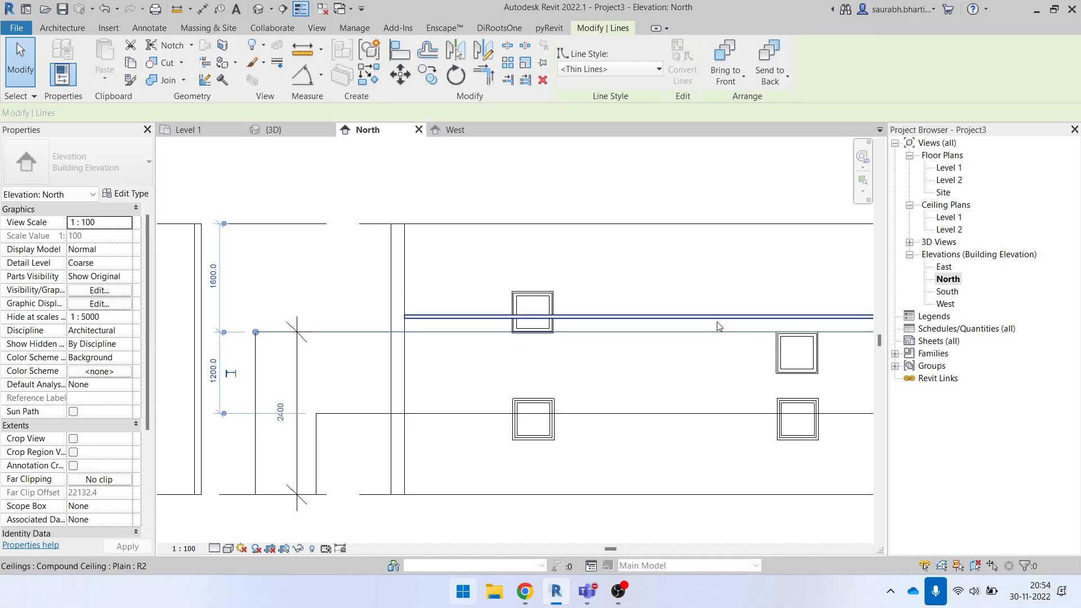
{"action": "middle_click_drag", "start_coordinate": [696, 324], "coordinate": [452, 336]}
{"action": "scroll", "coordinate": [602, 336], "scroll_direction": "down", "scroll_amount": 2}
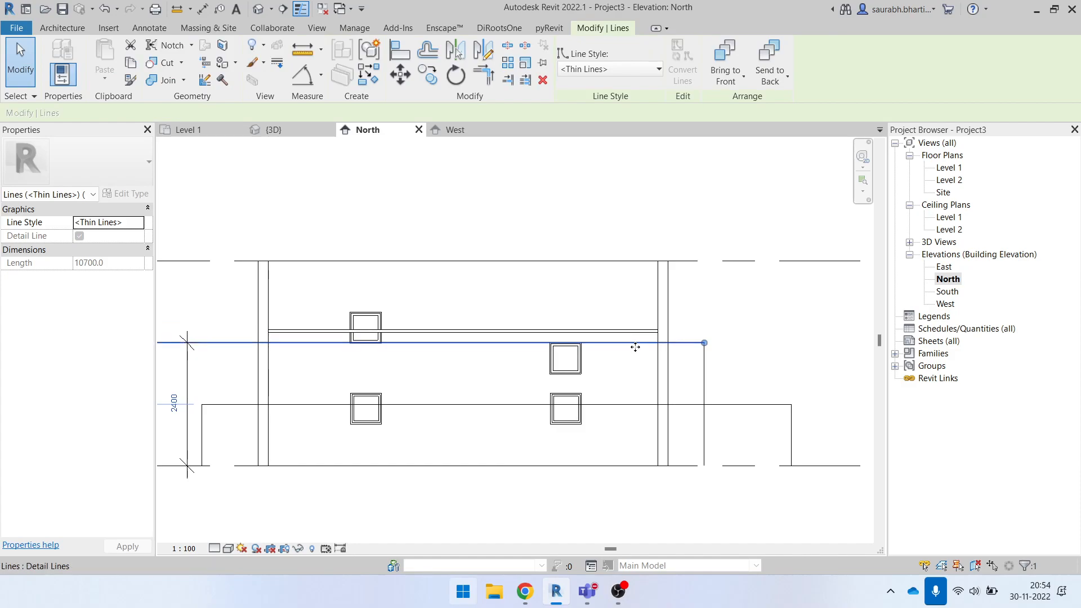
{"action": "scroll", "coordinate": [562, 357], "scroll_direction": "down", "scroll_amount": 1}
{"action": "middle_click_drag", "start_coordinate": [563, 357], "coordinate": [749, 367]}
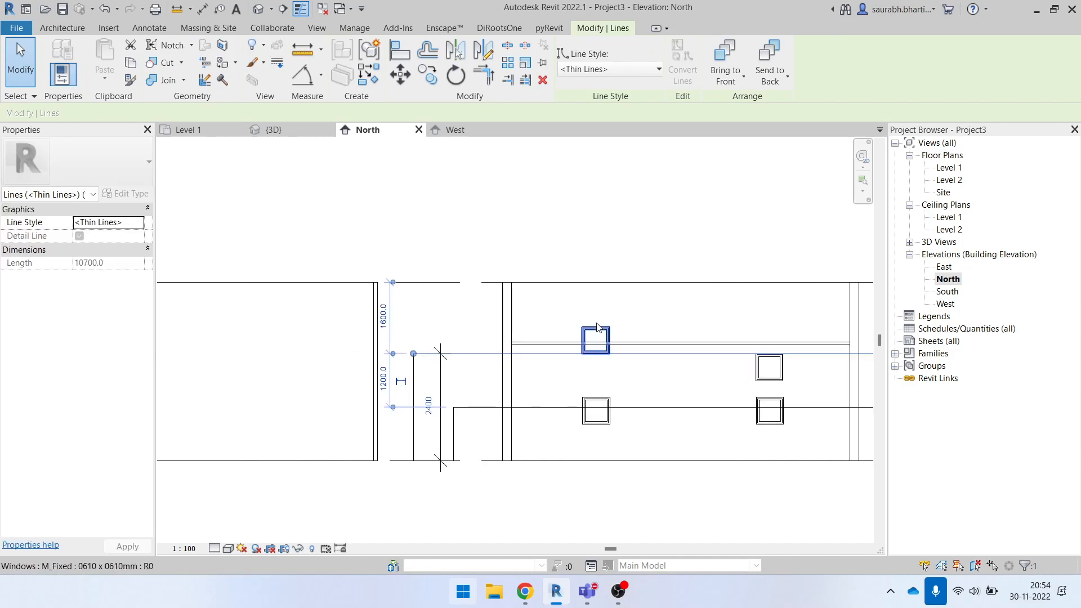
{"action": "key", "text": "Escape"}
{"action": "mouse_move", "coordinate": [523, 366]}
{"action": "left_mouse_down"}
{"action": "mouse_move", "coordinate": [519, 329]}
{"action": "mouse_move", "coordinate": [526, 367]}
{"action": "left_mouse_up"}
- Return to the Level 1 floor plan and set its own view range to a top offset of 3000 and a cut plane offset of 2600
{"action": "double_click", "coordinate": [949, 167]}
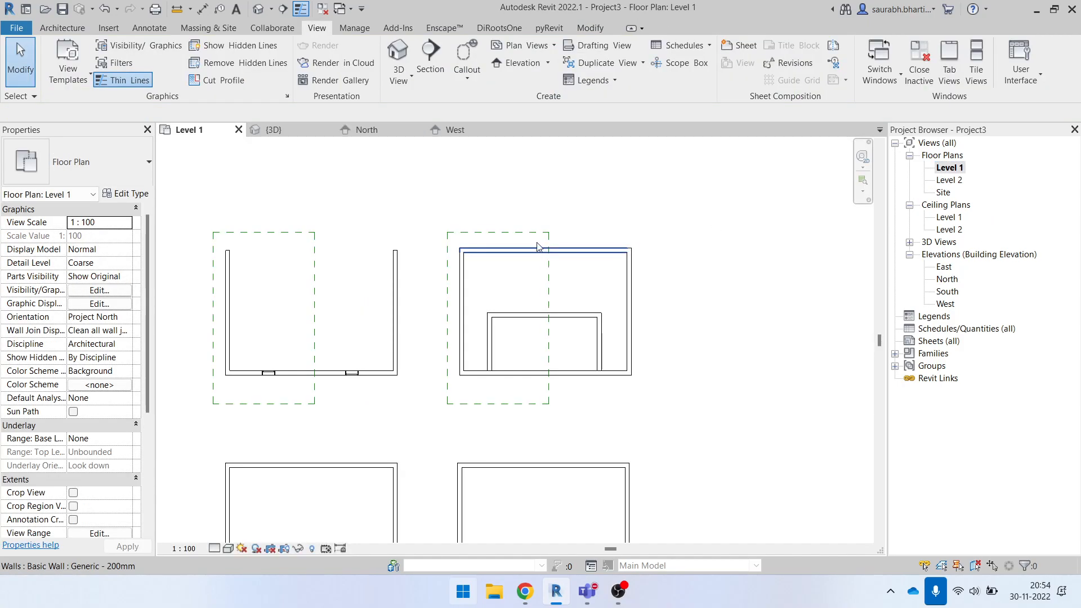
{"action": "left_click", "coordinate": [535, 247]}
{"action": "key", "text": "Escape"}
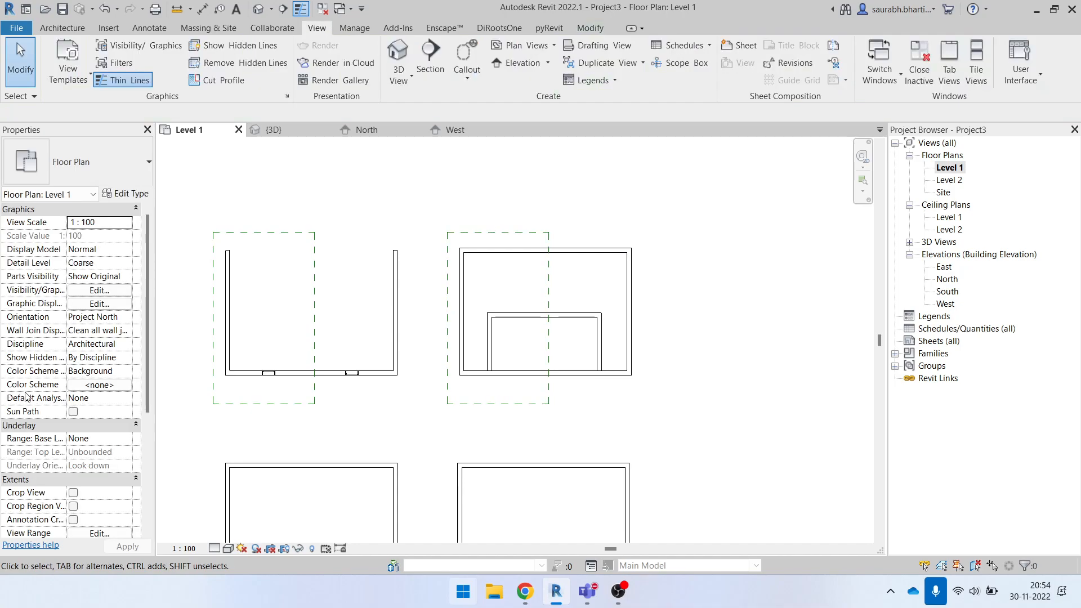
{"action": "scroll", "coordinate": [26, 396], "scroll_direction": "down", "scroll_amount": 5}
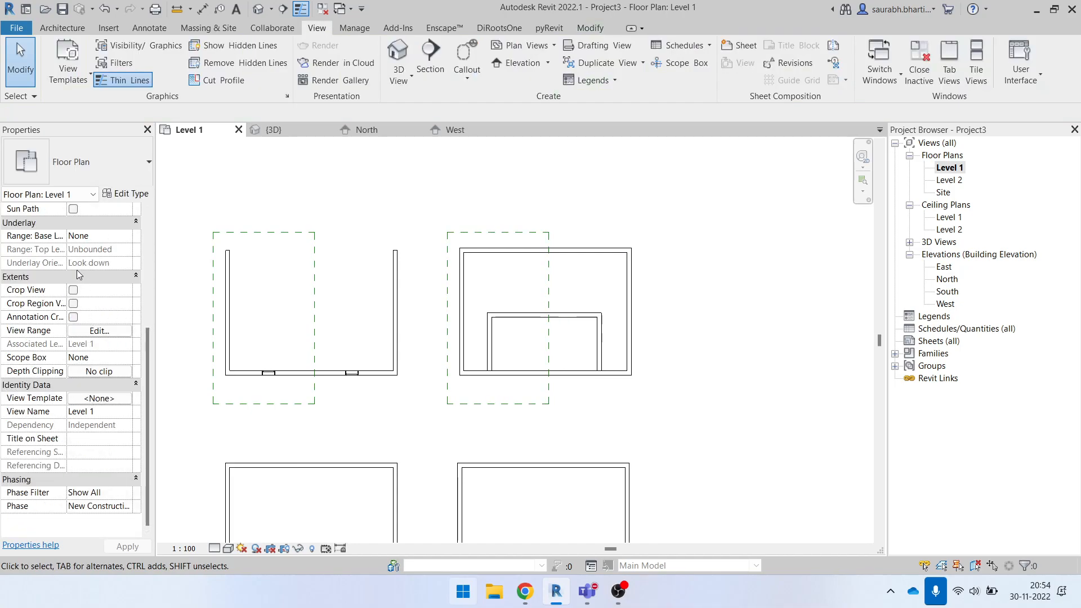
{"action": "scroll", "coordinate": [96, 416], "scroll_direction": "up", "scroll_amount": 5}
{"action": "scroll", "coordinate": [86, 452], "scroll_direction": "down", "scroll_amount": 5}
{"action": "left_click", "coordinate": [97, 331]}
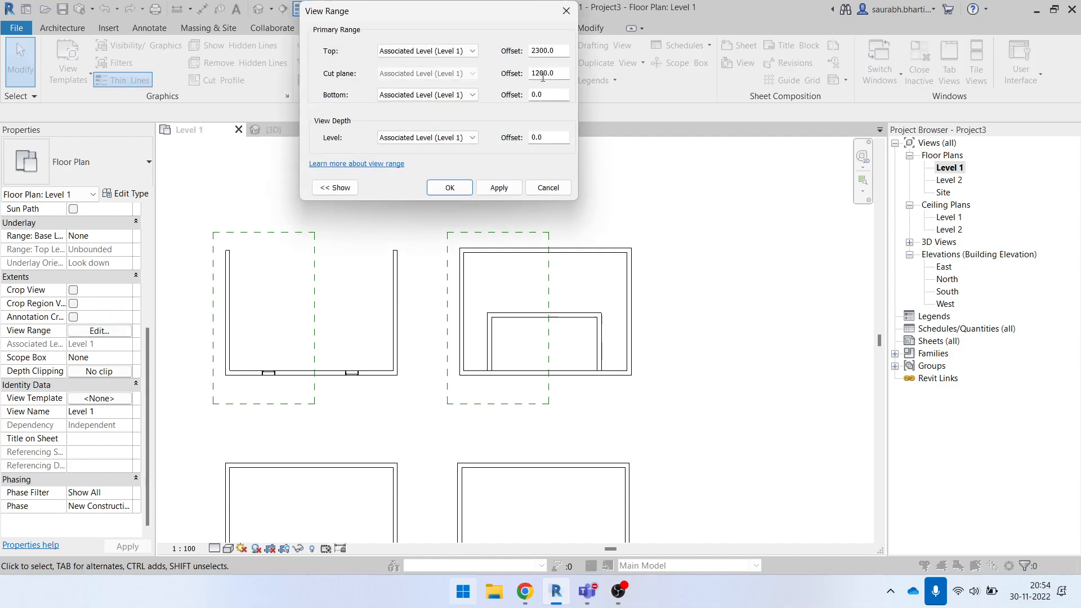
{"action": "double_click", "coordinate": [556, 76]}
{"action": "left_click_drag", "start_coordinate": [550, 57], "coordinate": [496, 61]}
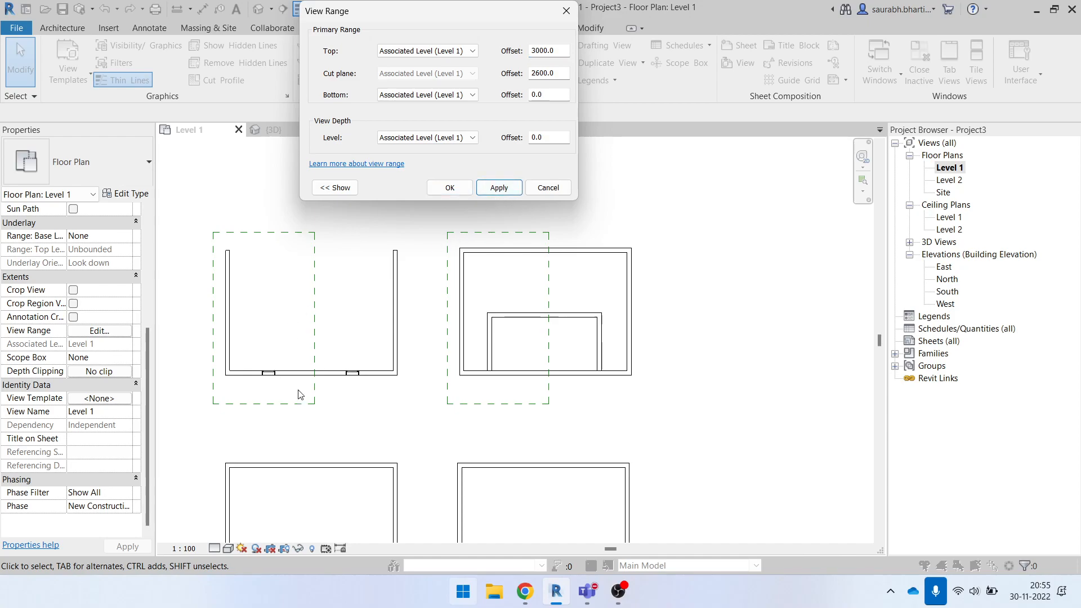
{"action": "left_click", "coordinate": [512, 189]}
{"action": "left_click", "coordinate": [448, 188]}
- Check the view range of the upper-left room's plan region and delete both existing plan regions
{"action": "scroll", "coordinate": [460, 363], "scroll_direction": "down", "scroll_amount": 2}
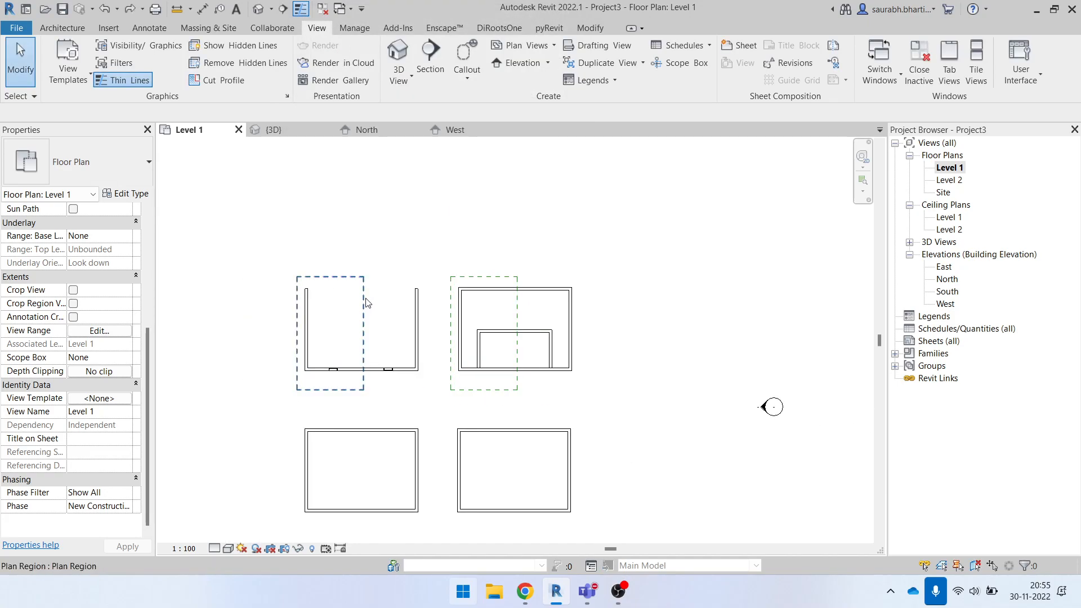
{"action": "left_click", "coordinate": [363, 307]}
{"action": "left_click", "coordinate": [615, 71]}
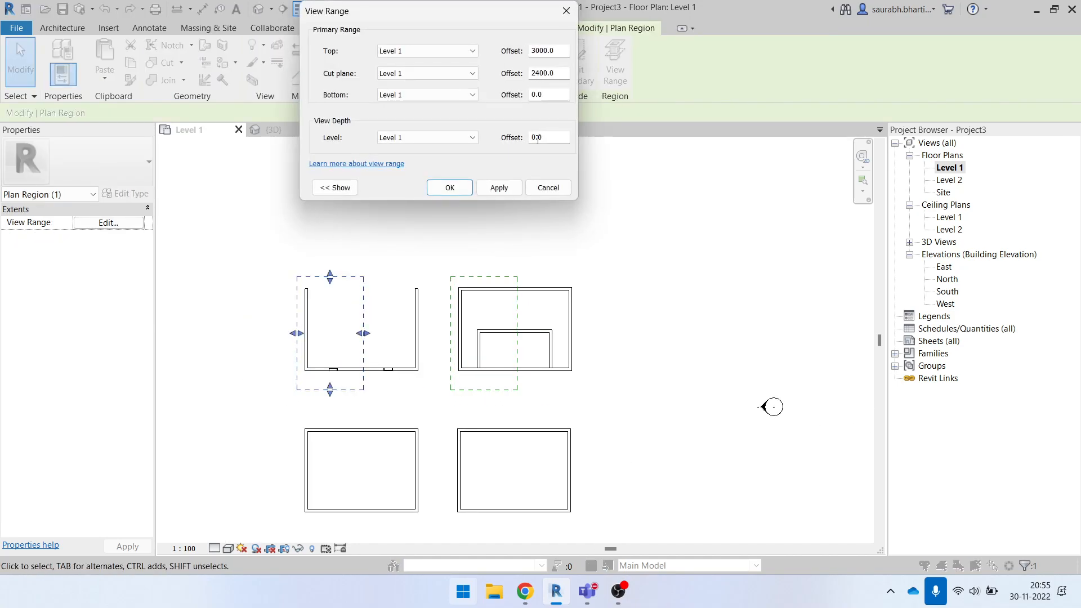
{"action": "left_click", "coordinate": [538, 178]}
{"action": "key", "text": "Escape"}
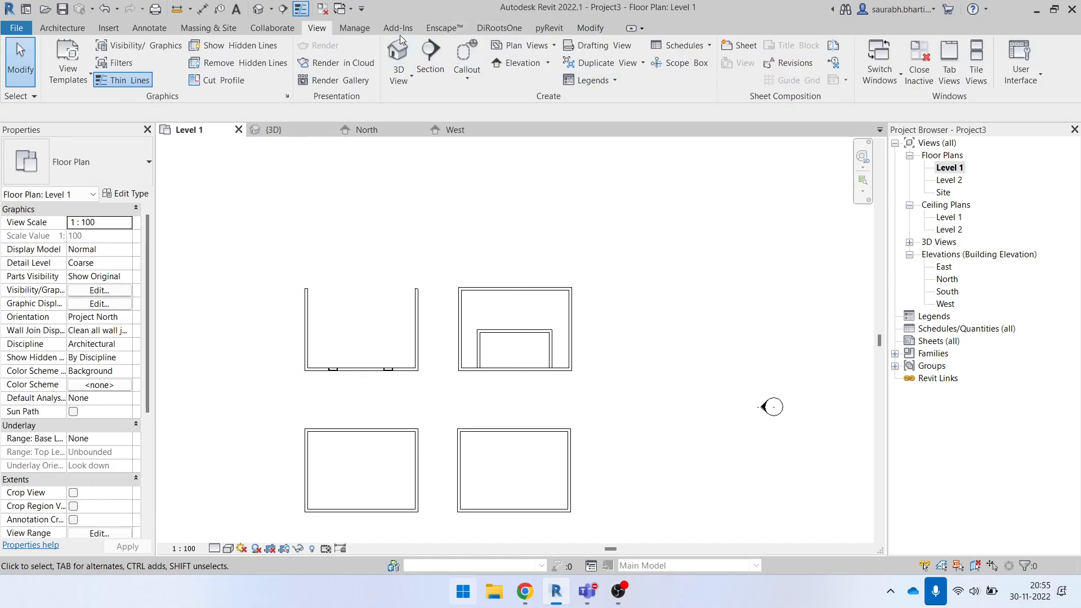
- Create a rectangular plan region over the upper-left room, stretching its right edge so the boundary encloses the whole room
{"action": "left_click", "coordinate": [539, 50]}
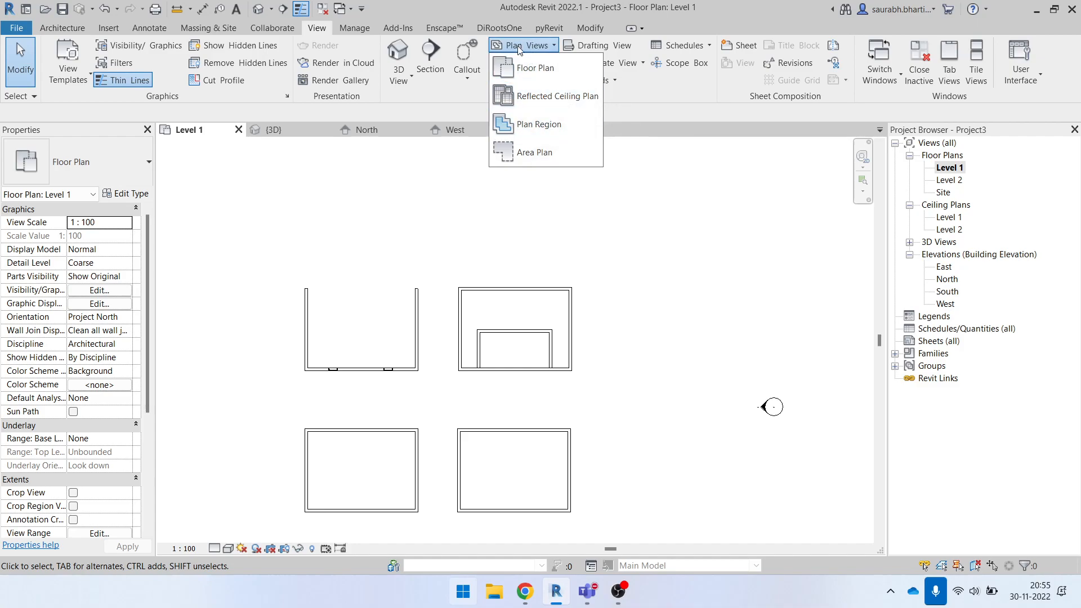
{"action": "left_click", "coordinate": [540, 124]}
{"action": "left_click", "coordinate": [612, 48]}
{"action": "left_click", "coordinate": [288, 244]}
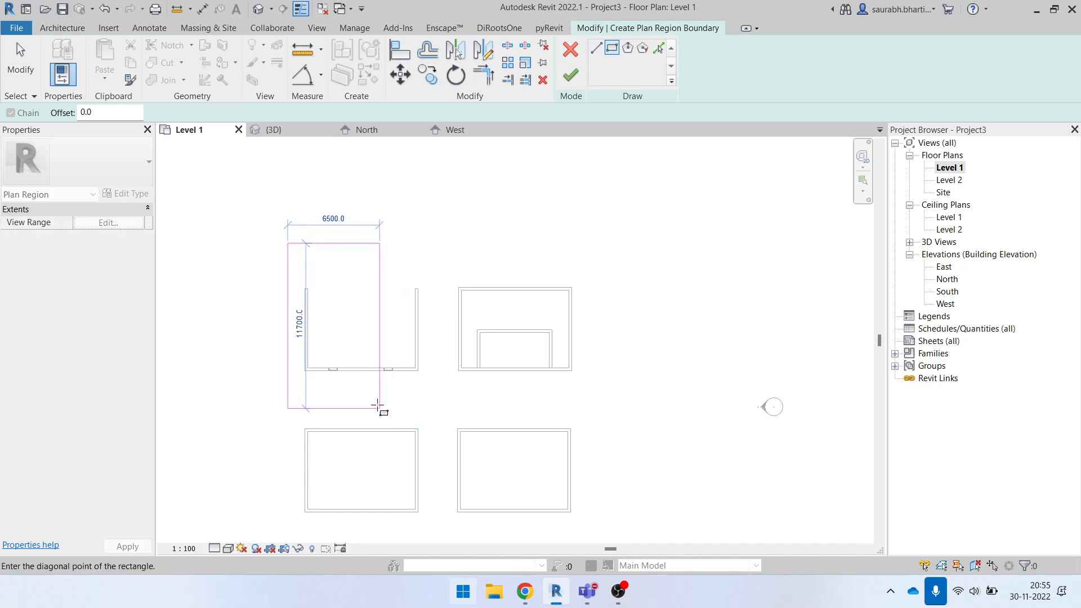
{"action": "left_click", "coordinate": [374, 396]}
{"action": "key", "text": "Escape"}
{"action": "left_click_drag", "start_coordinate": [374, 319], "coordinate": [442, 314]}
{"action": "left_click", "coordinate": [415, 285]}
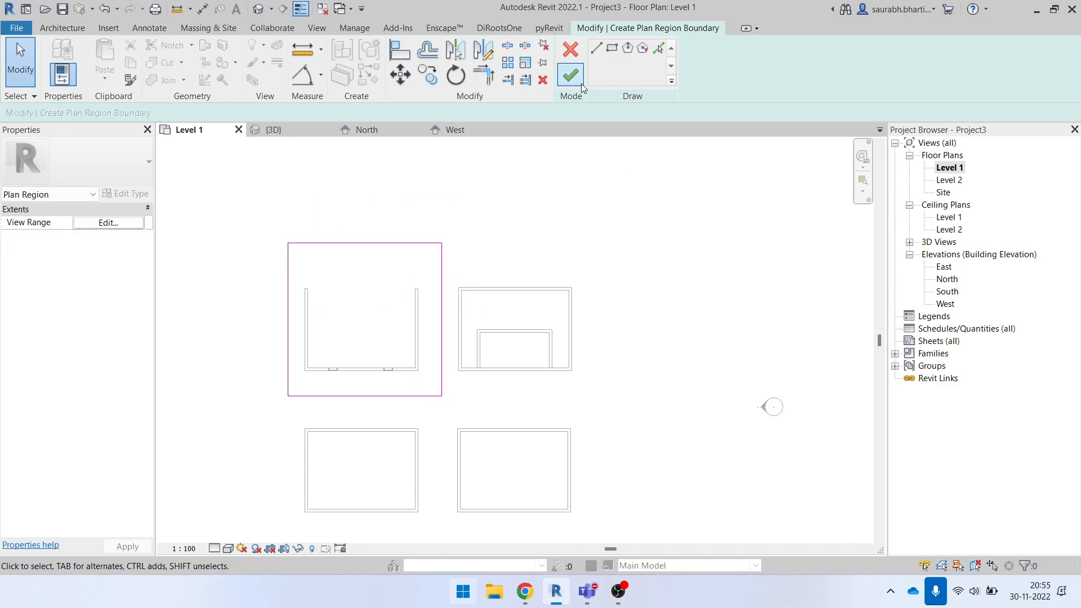
{"action": "left_click", "coordinate": [571, 75]}
{"action": "left_click", "coordinate": [410, 222]}
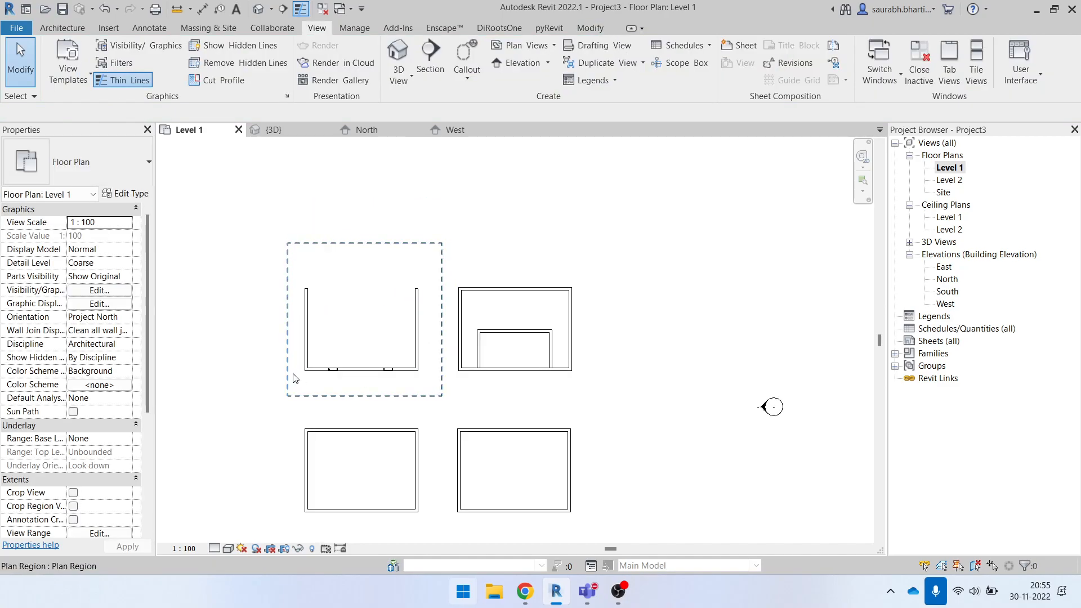
- Open the view range settings of the new plan region around the upper-left room
{"action": "left_click", "coordinate": [443, 260]}
{"action": "left_click", "coordinate": [616, 66]}
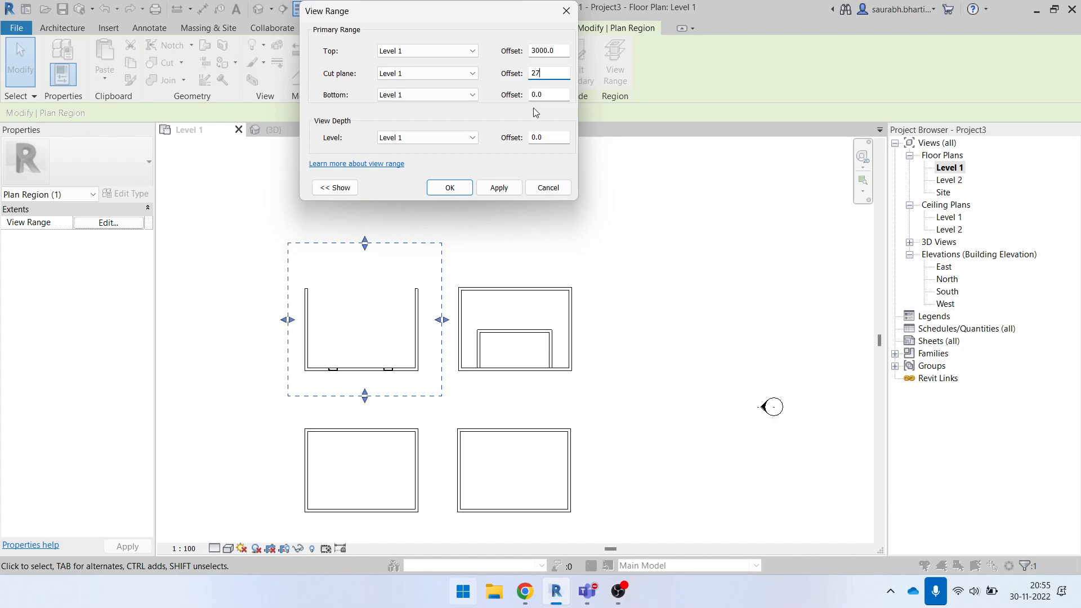
- Set the cut plane offset of the plan region around the upper-left room to 2700
{"action": "left_click", "coordinate": [450, 193]}
{"action": "left_click", "coordinate": [506, 230]}
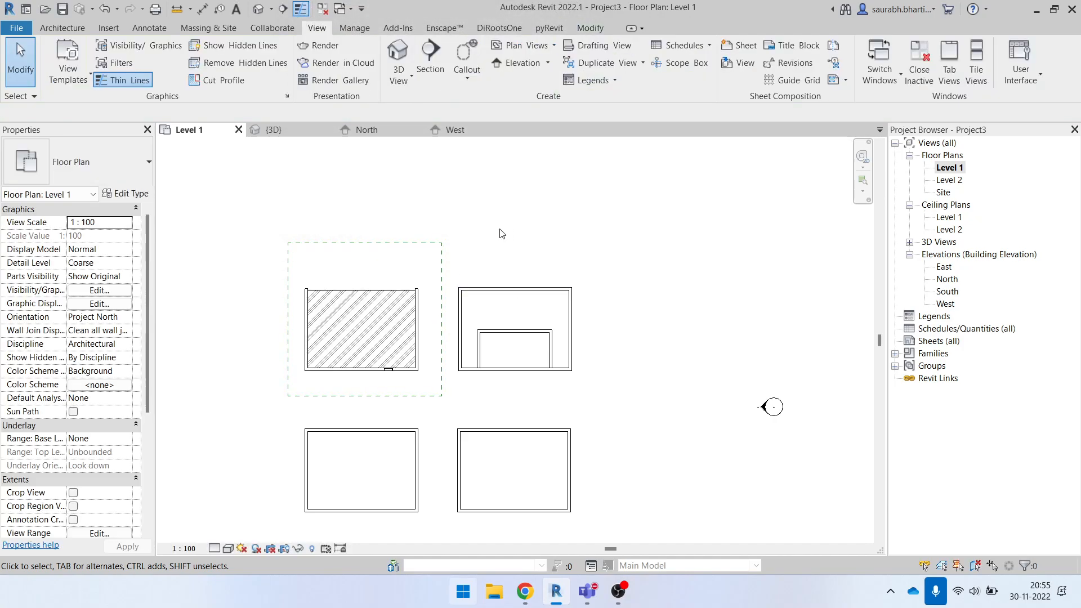
- Copy the ceiling of the upper-left room into the upper-right room, using the rooms' matching wall corners as reference points
{"action": "left_click", "coordinate": [367, 294]}
{"action": "left_click", "coordinate": [430, 79]}
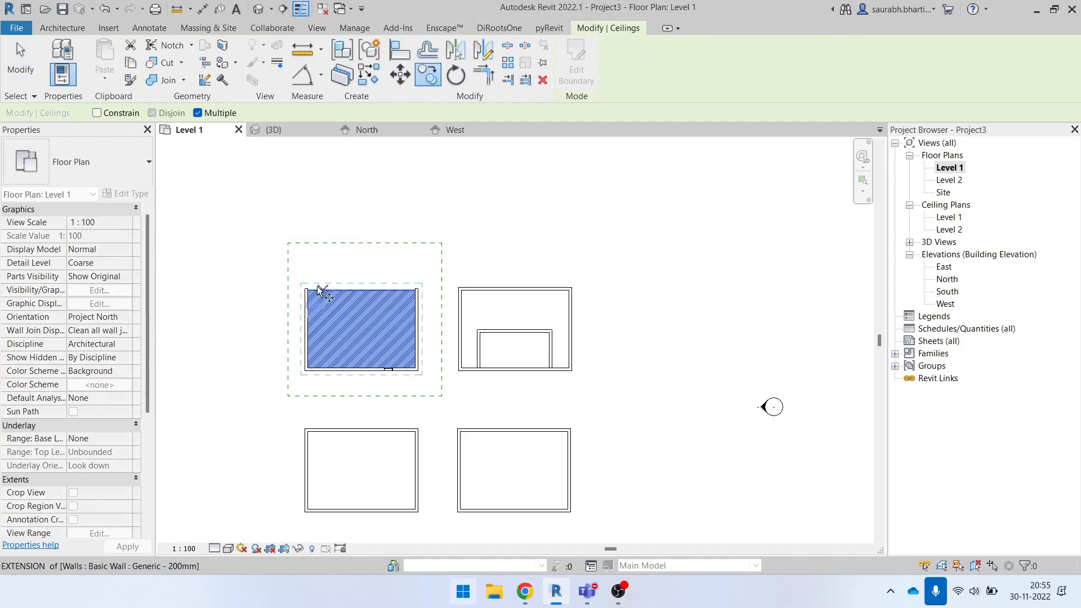
{"action": "left_click", "coordinate": [306, 289]}
{"action": "key", "text": "Escape"}
{"action": "key", "text": "Escape"}
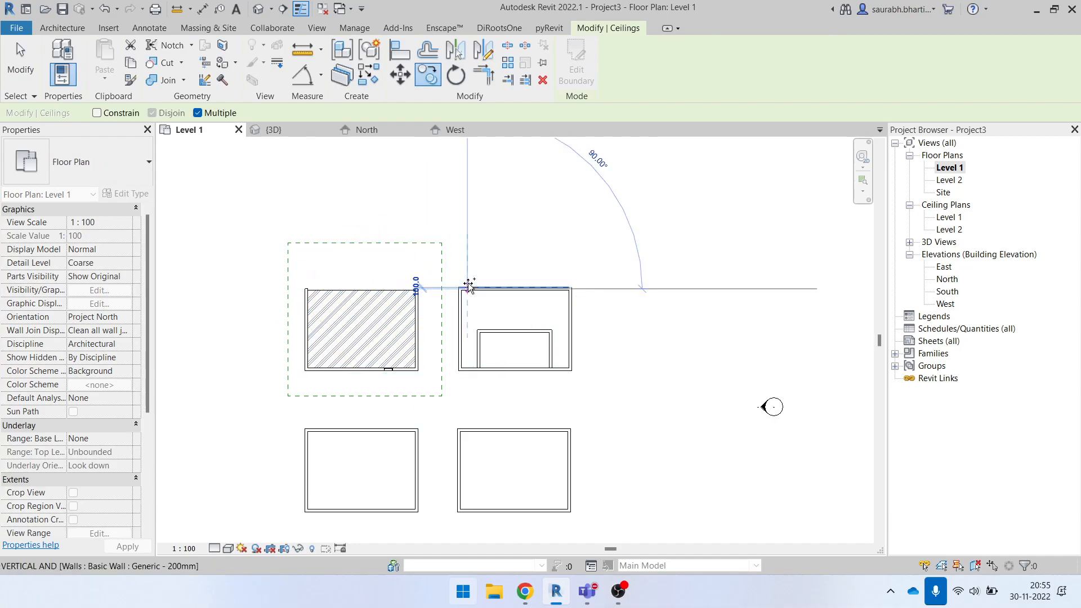
{"action": "scroll", "coordinate": [237, 366], "scroll_direction": "down", "scroll_amount": 2}
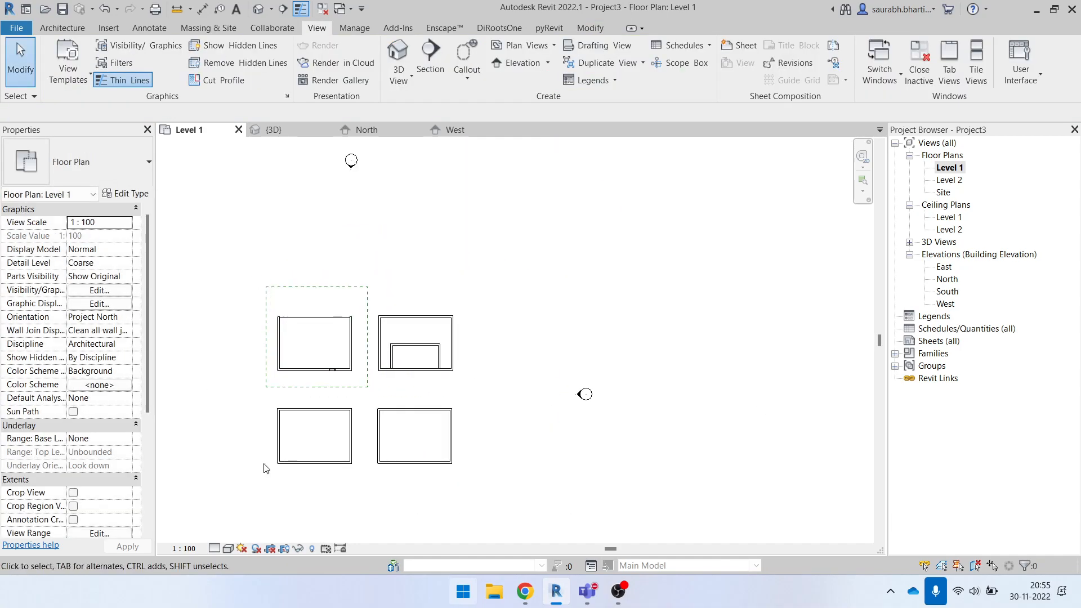
{"action": "scroll", "coordinate": [117, 422], "scroll_direction": "down", "scroll_amount": 5}
{"action": "scroll", "coordinate": [101, 369], "scroll_direction": "up", "scroll_amount": 5}
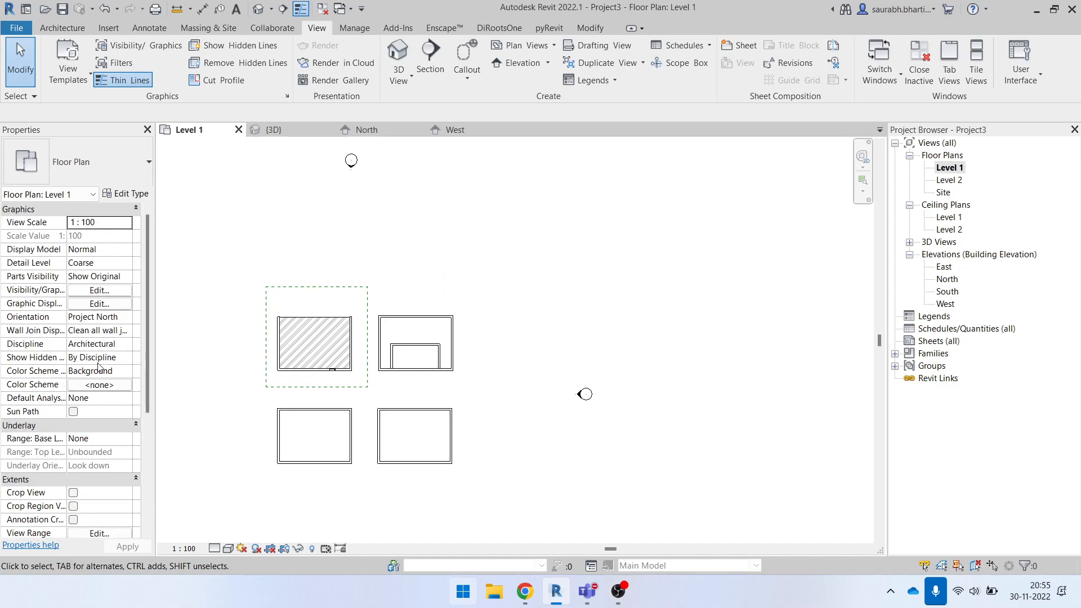
- Set the Level 1 floor plan's own cut plane offset to 2700 and check the copied ceiling in the upper-right room
{"action": "scroll", "coordinate": [94, 439], "scroll_direction": "down", "scroll_amount": 5}
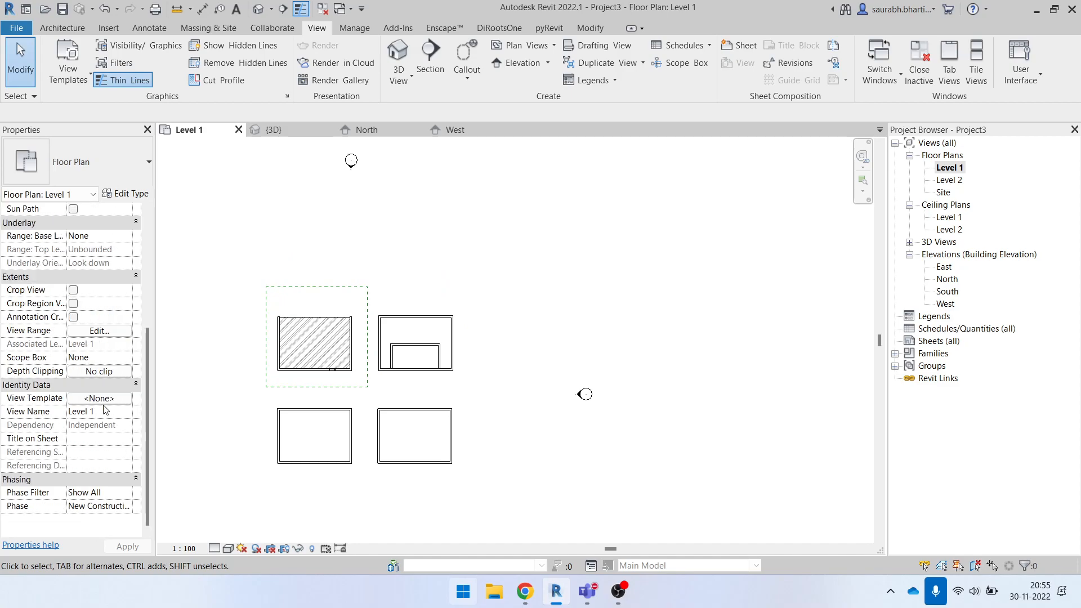
{"action": "left_click", "coordinate": [98, 331]}
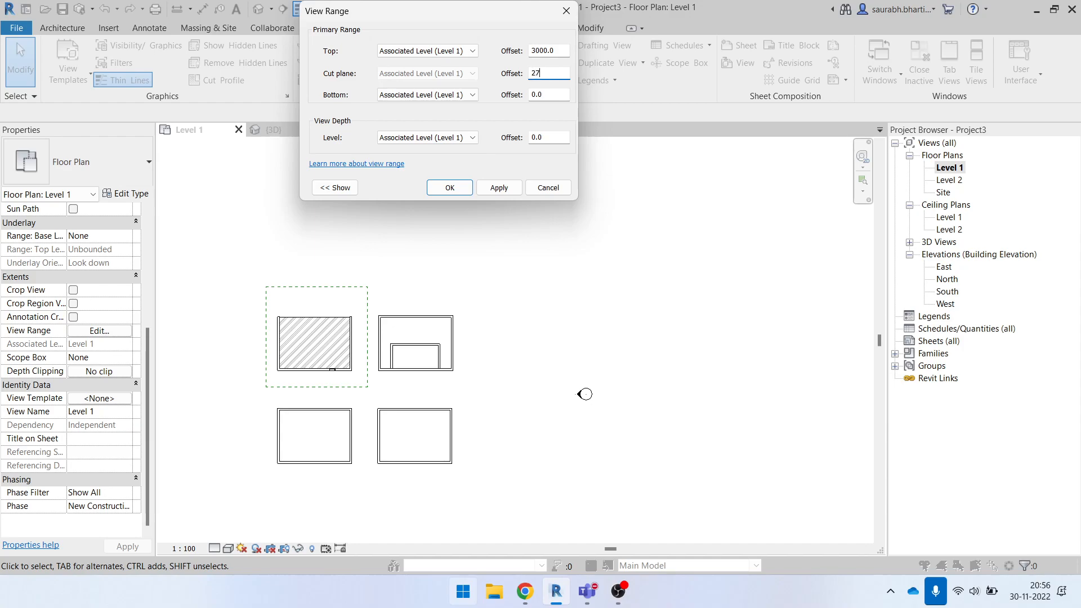
{"action": "left_click", "coordinate": [472, 192]}
{"action": "scroll", "coordinate": [425, 355], "scroll_direction": "up", "scroll_amount": 2}
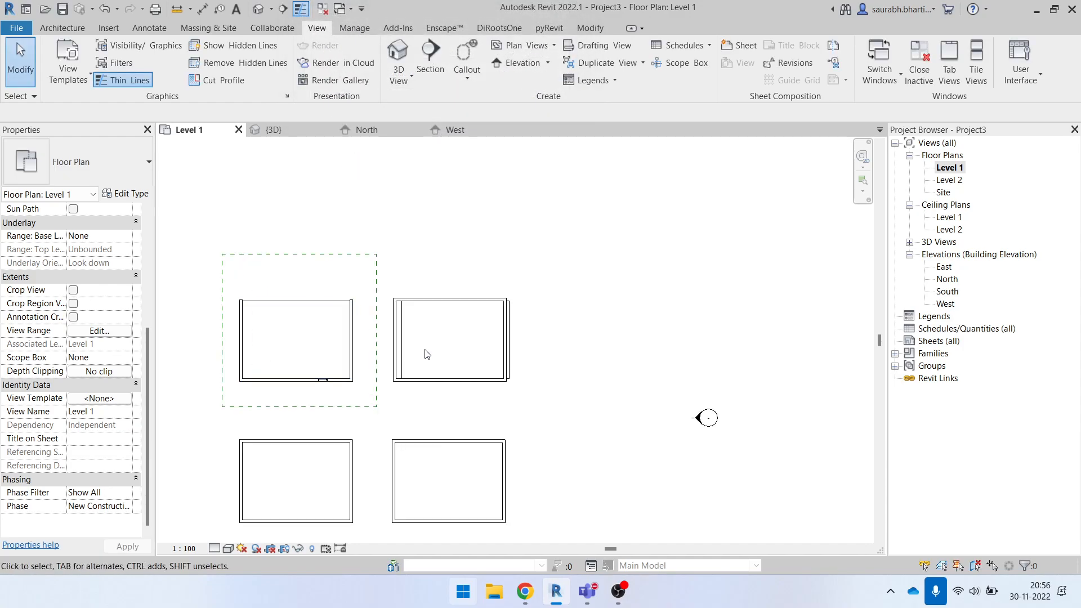
{"action": "left_click", "coordinate": [410, 336]}
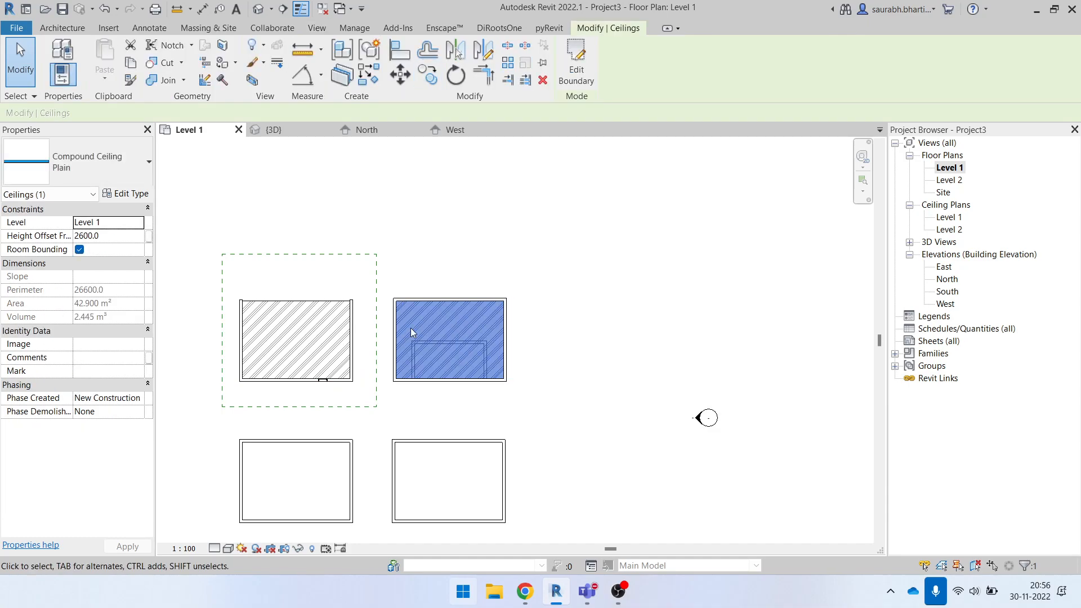
{"action": "left_click", "coordinate": [441, 273]}
- Apply a cut plane offset of 2500 to the Level 1 floor plan's view range and finally set it to 1200
{"action": "scroll", "coordinate": [125, 421], "scroll_direction": "down", "scroll_amount": 5}
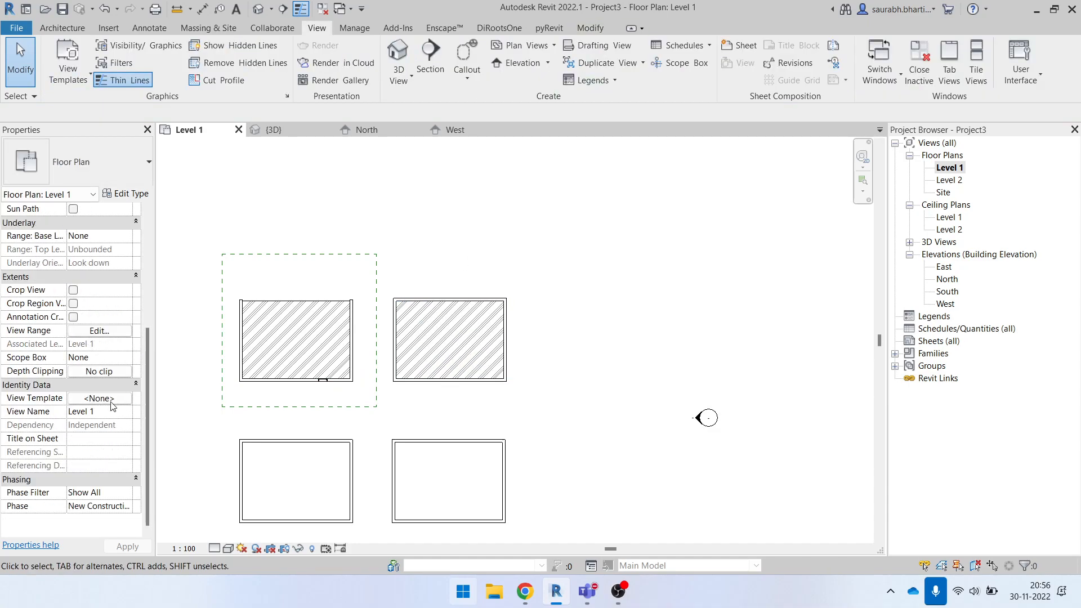
{"action": "scroll", "coordinate": [89, 375], "scroll_direction": "up", "scroll_amount": 5}
{"action": "scroll", "coordinate": [95, 423], "scroll_direction": "down", "scroll_amount": 5}
{"action": "scroll", "coordinate": [102, 401], "scroll_direction": "up", "scroll_amount": 5}
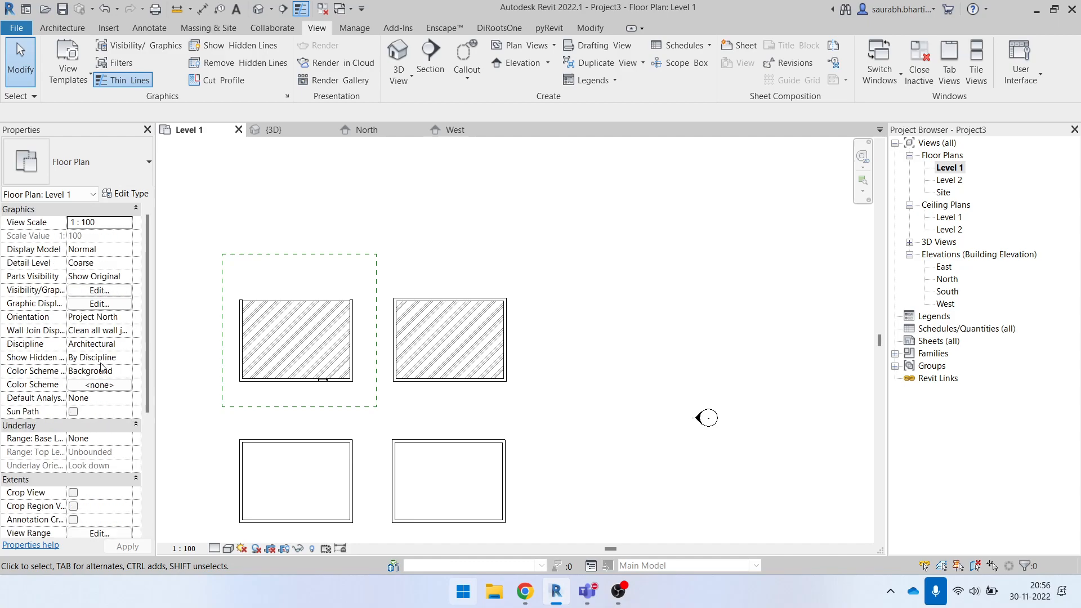
{"action": "key", "text": "v"}
{"action": "key", "text": "r"}
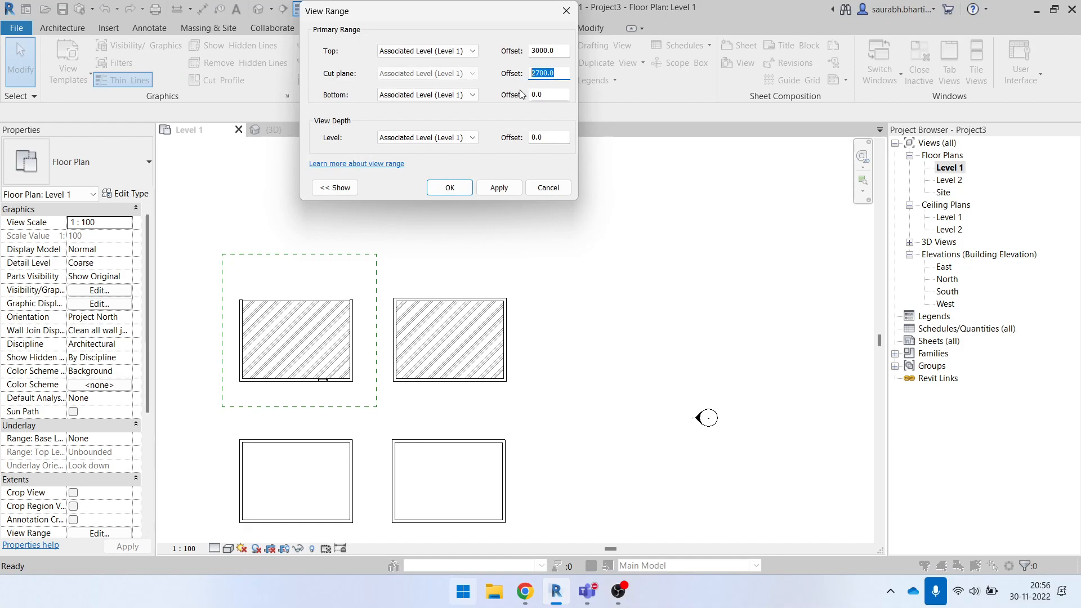
{"action": "left_click", "coordinate": [514, 195]}
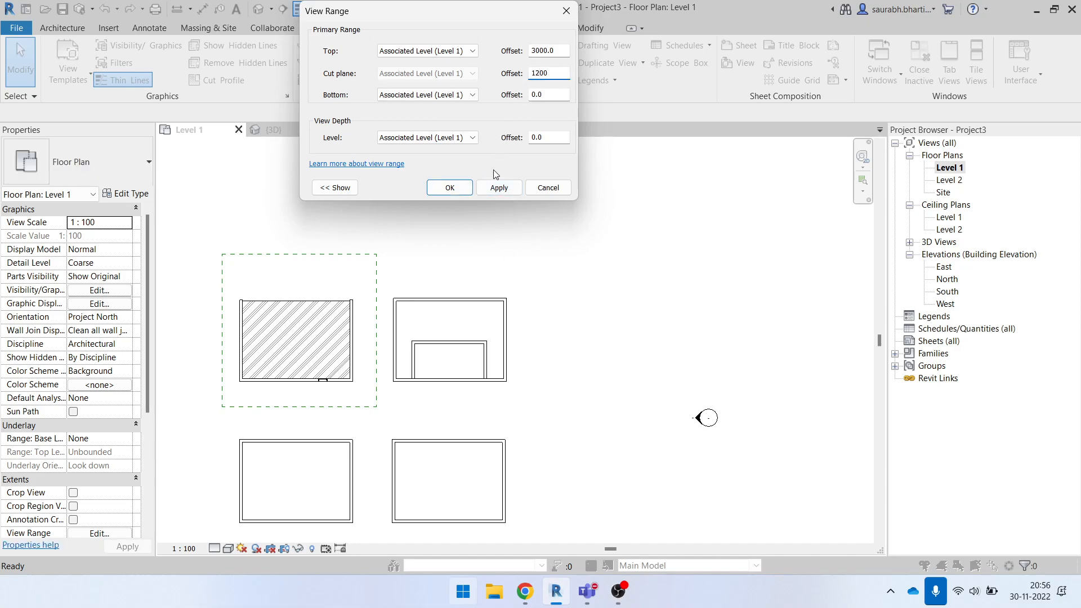
{"action": "left_click", "coordinate": [450, 187]}
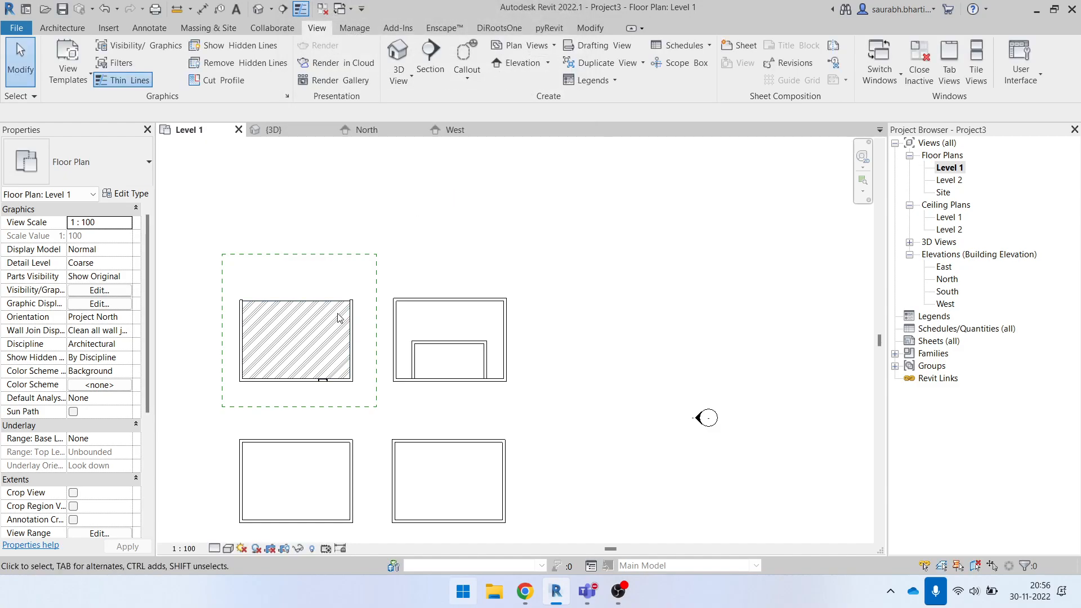
- Shrink the plan region by moving its right edge inward so it covers only the left part of the upper-left room
{"action": "scroll", "coordinate": [334, 288], "scroll_direction": "up", "scroll_amount": 1}
{"action": "middle_click_drag", "start_coordinate": [334, 288], "coordinate": [429, 282]}
{"action": "left_click", "coordinate": [477, 310]}
{"action": "left_click_drag", "start_coordinate": [478, 330], "coordinate": [404, 317]}
{"action": "left_click", "coordinate": [437, 259]}
{"action": "left_click", "coordinate": [405, 246]}
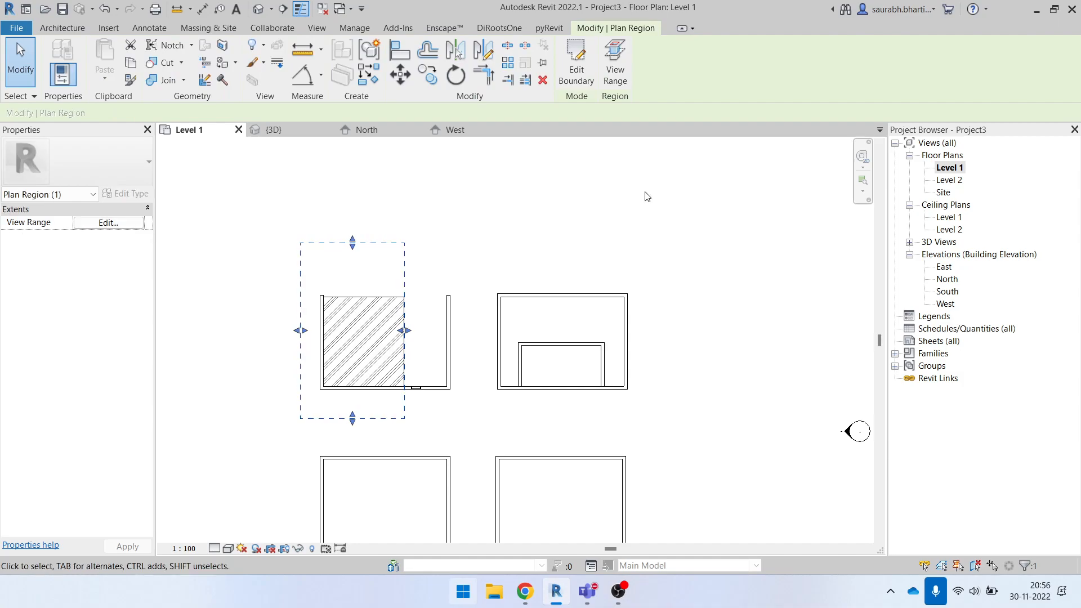
{"action": "left_click", "coordinate": [385, 305]}
{"action": "left_click", "coordinate": [476, 304]}
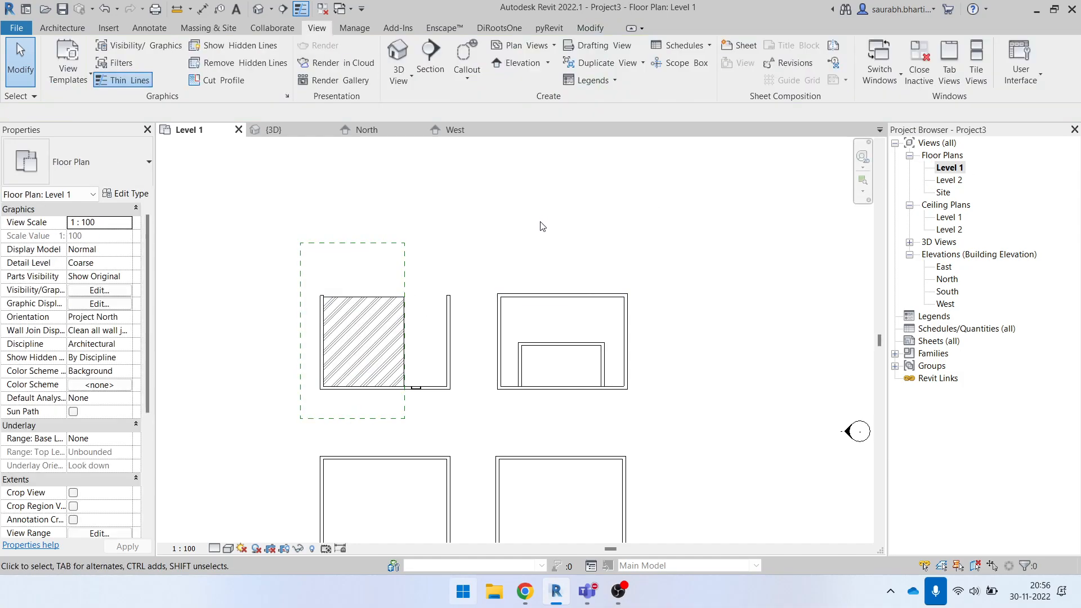
{"action": "left_click", "coordinate": [374, 296]}
{"action": "key", "text": "c"}
{"action": "key", "text": "s"}
{"action": "left_click", "coordinate": [624, 58]}
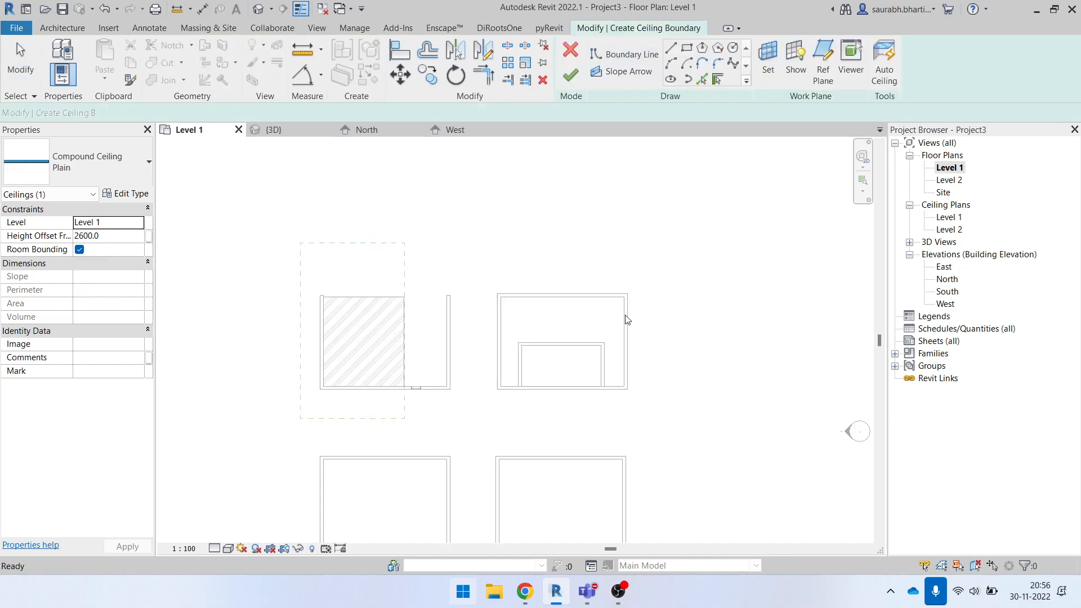
{"action": "scroll", "coordinate": [623, 282], "scroll_direction": "up", "scroll_amount": 3}
{"action": "middle_click_drag", "start_coordinate": [466, 403], "coordinate": [448, 323]}
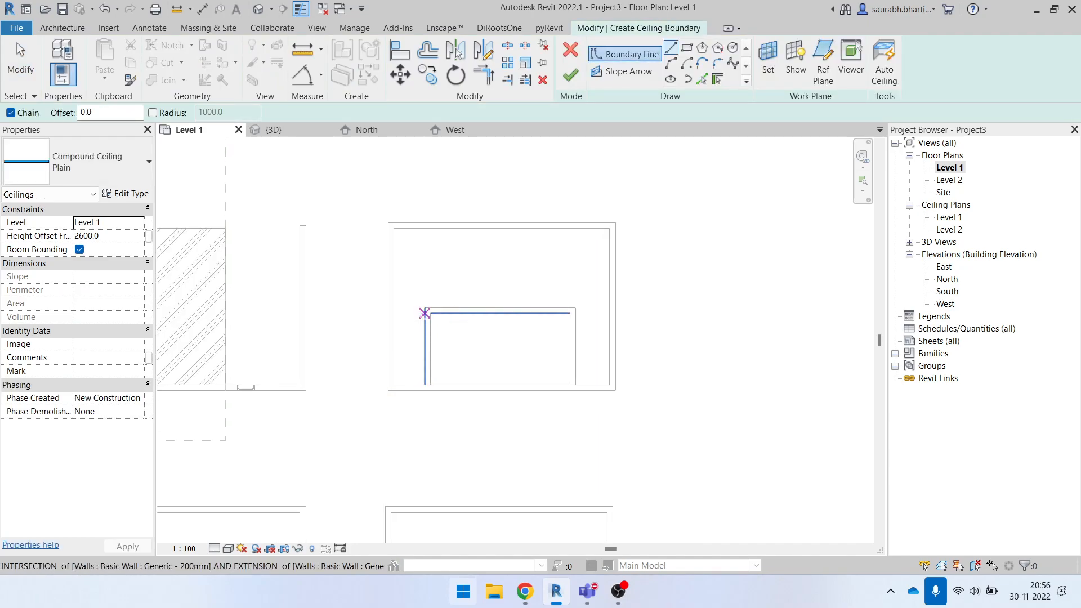
{"action": "left_click", "coordinate": [687, 49]}
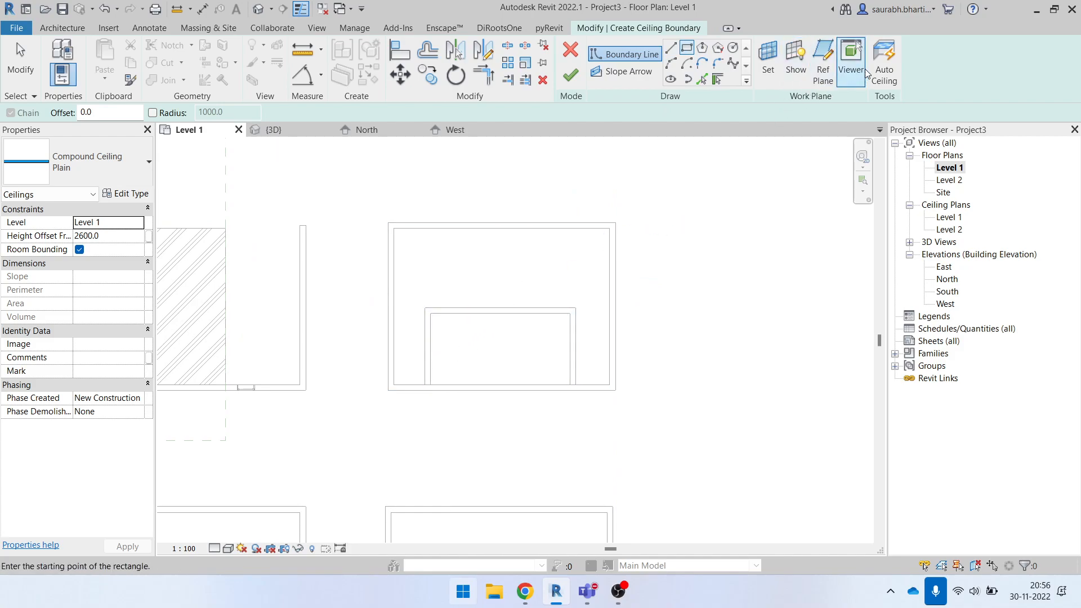
{"action": "left_click", "coordinate": [884, 63]}
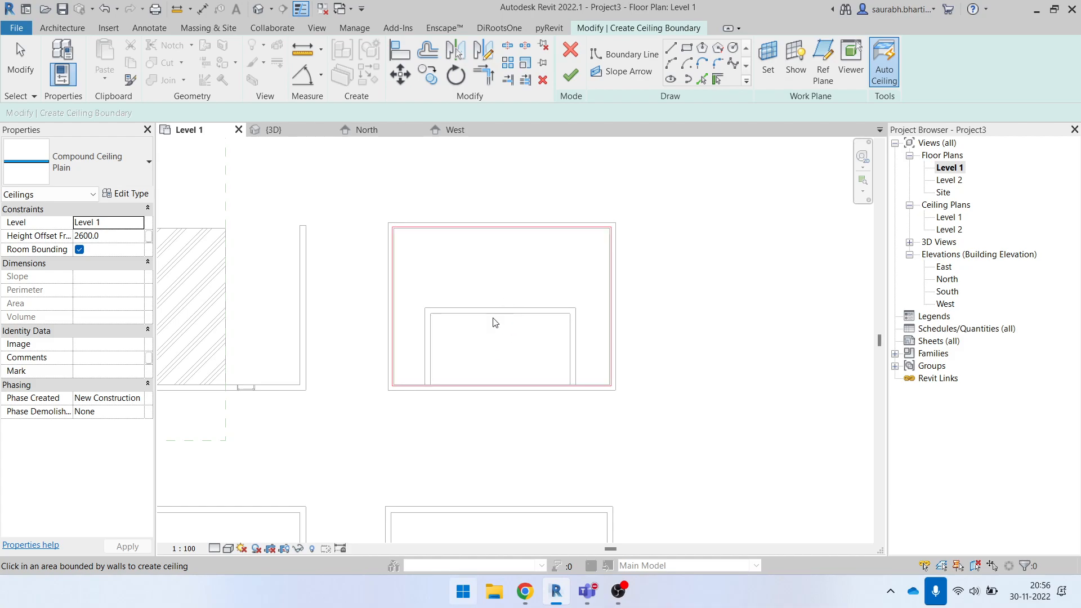
{"action": "left_click", "coordinate": [687, 55]}
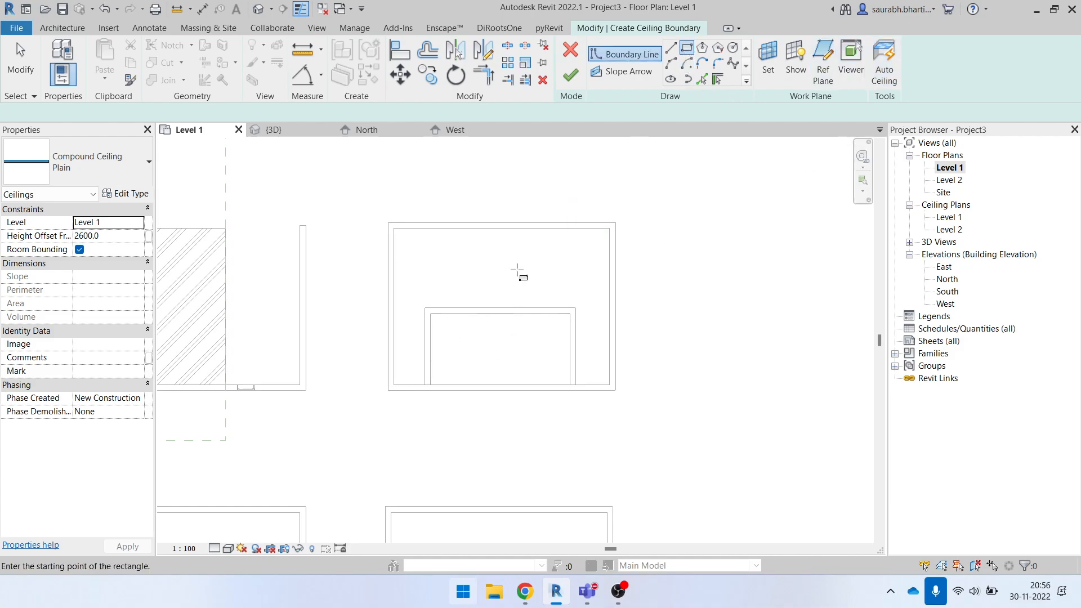
{"action": "scroll", "coordinate": [439, 381], "scroll_direction": "up", "scroll_amount": 3}
{"action": "left_click", "coordinate": [455, 398]}
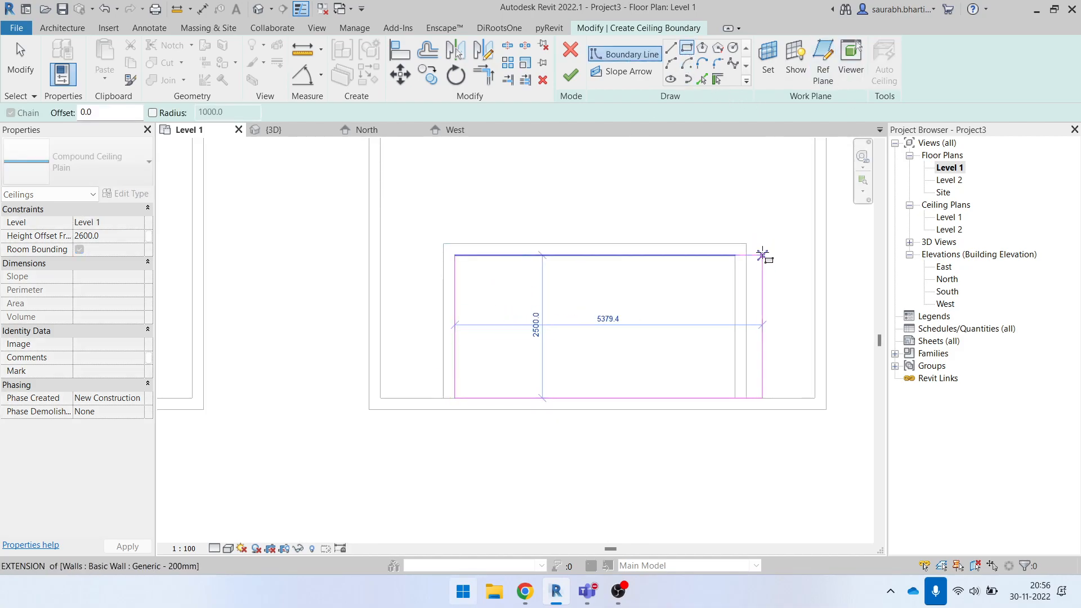
{"action": "left_click", "coordinate": [735, 255]}
{"action": "scroll", "coordinate": [457, 395], "scroll_direction": "down", "scroll_amount": 4}
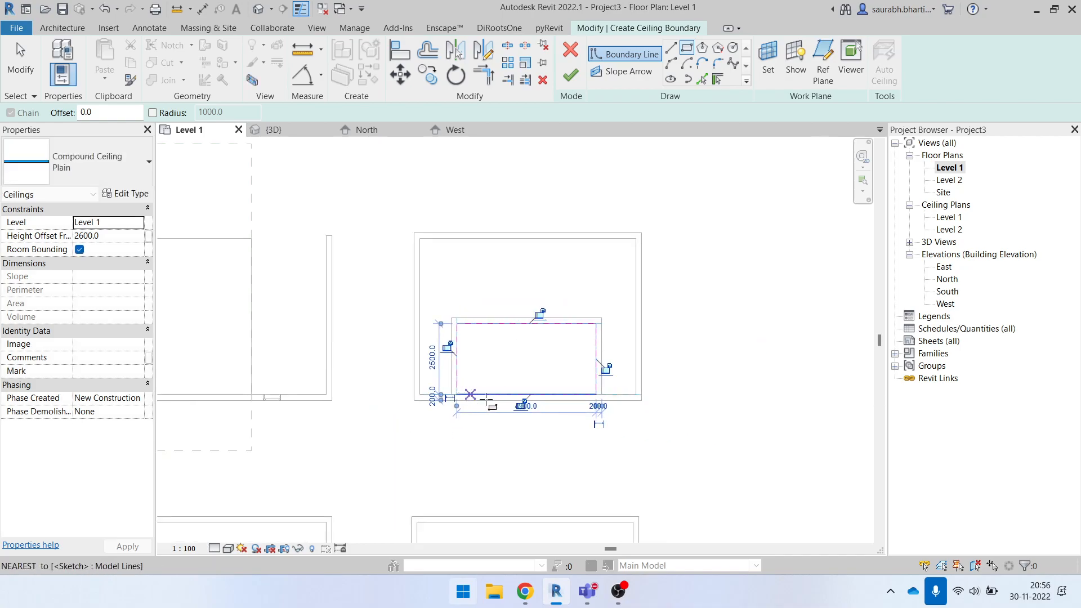
{"action": "key", "text": "Escape"}
{"action": "key", "text": "Escape"}
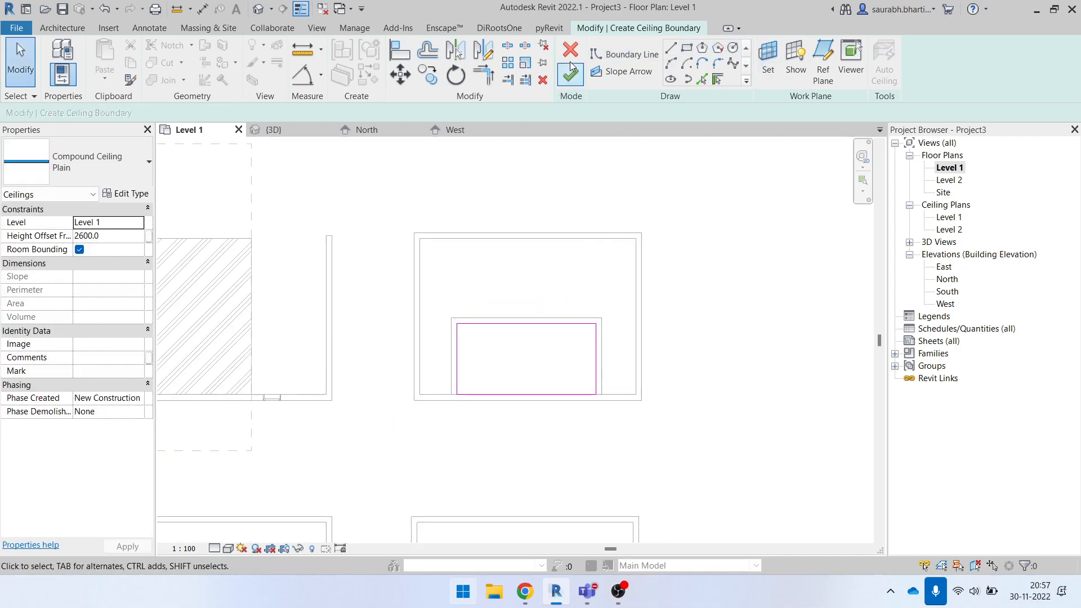
{"action": "left_click", "coordinate": [571, 49]}
{"action": "left_click", "coordinate": [579, 302]}
{"action": "scroll", "coordinate": [609, 375], "scroll_direction": "down", "scroll_amount": 3}
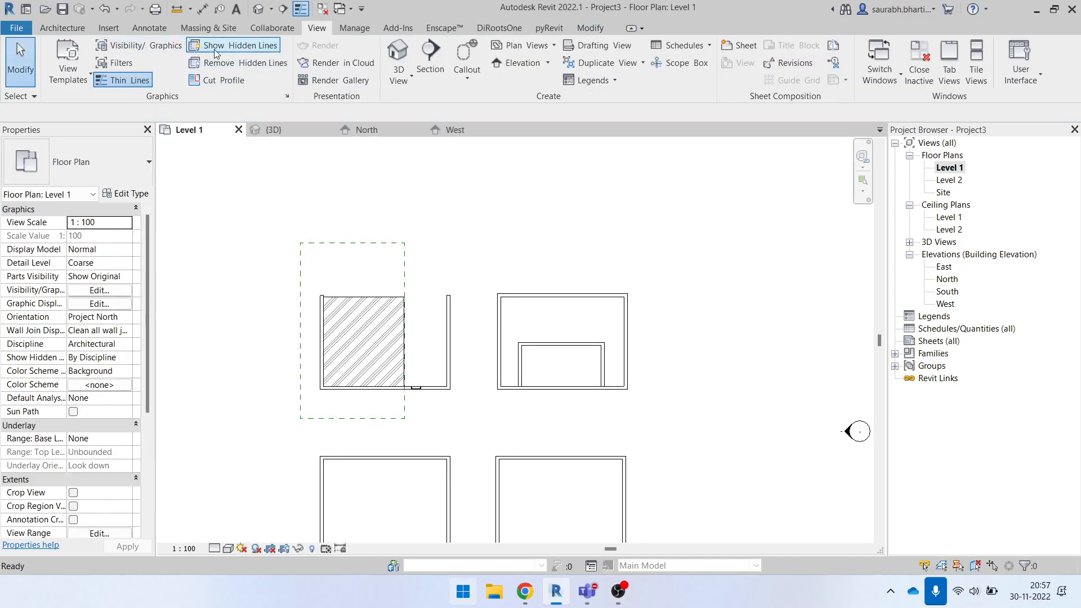
- Create a plain ceiling at 2600 height with a 4900 by 2500 rectangular boundary inside the inner enclosure of the upper-right room
{"action": "left_click", "coordinate": [62, 27]}
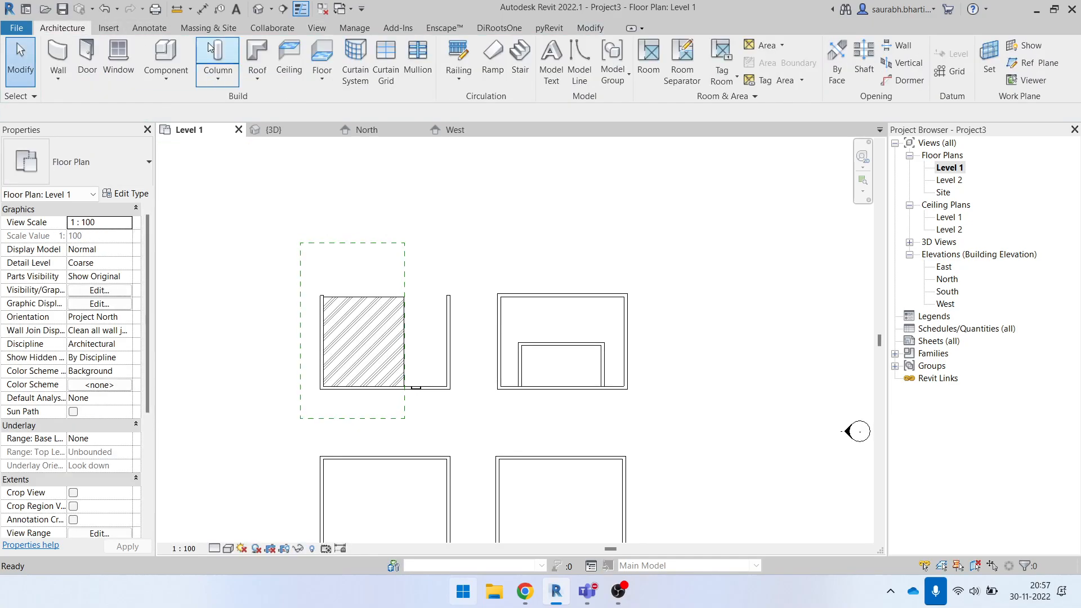
{"action": "left_click", "coordinate": [299, 58]}
{"action": "left_click", "coordinate": [619, 61]}
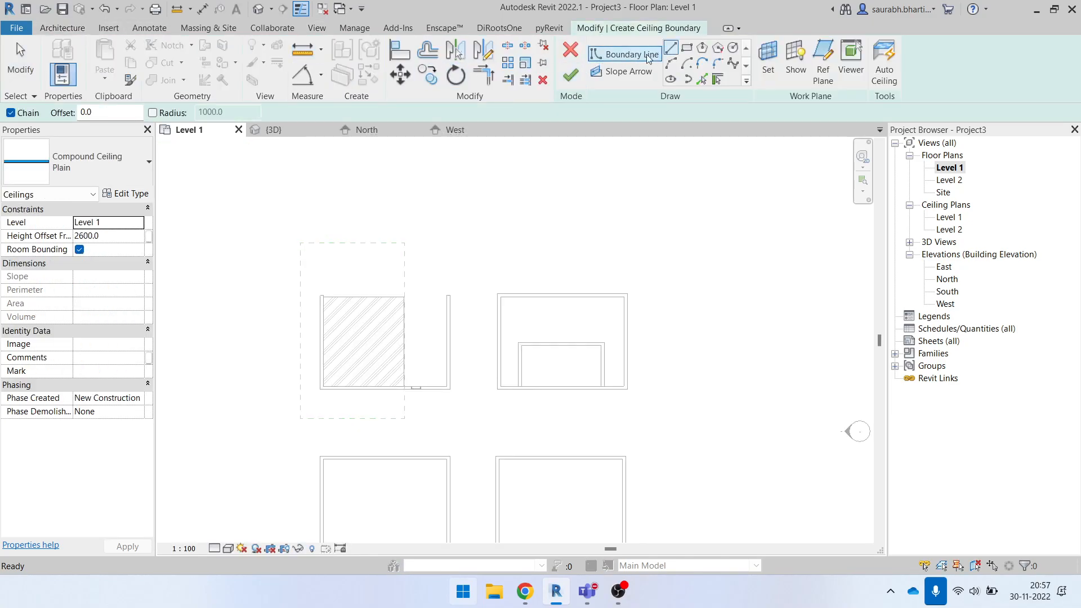
{"action": "left_click", "coordinate": [686, 48]}
{"action": "scroll", "coordinate": [538, 379], "scroll_direction": "up", "scroll_amount": 4}
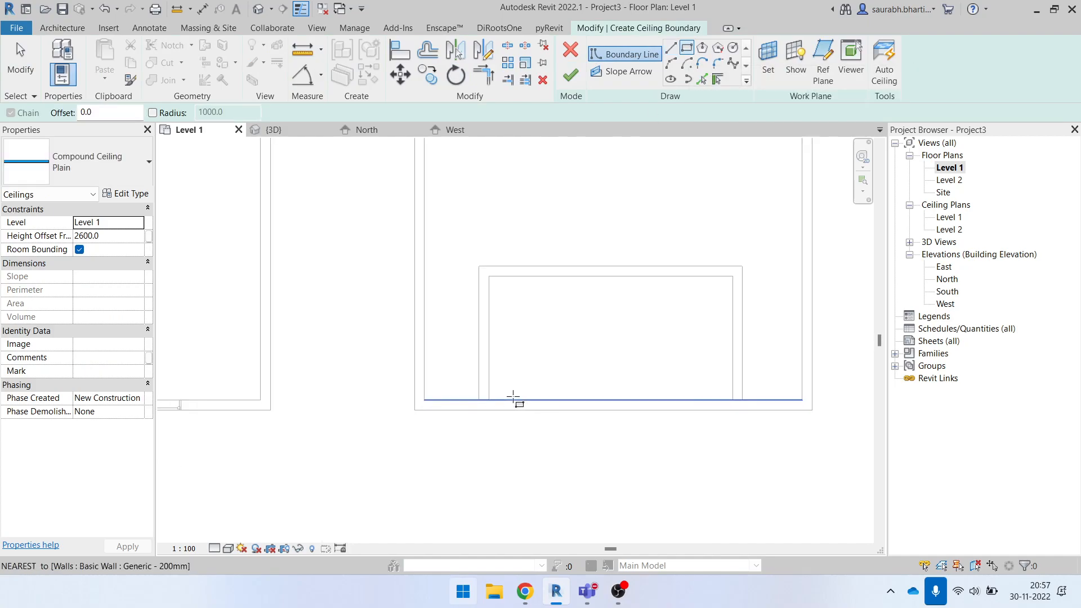
{"action": "left_click", "coordinate": [489, 399]}
{"action": "scroll", "coordinate": [656, 256], "scroll_direction": "down", "scroll_amount": 2}
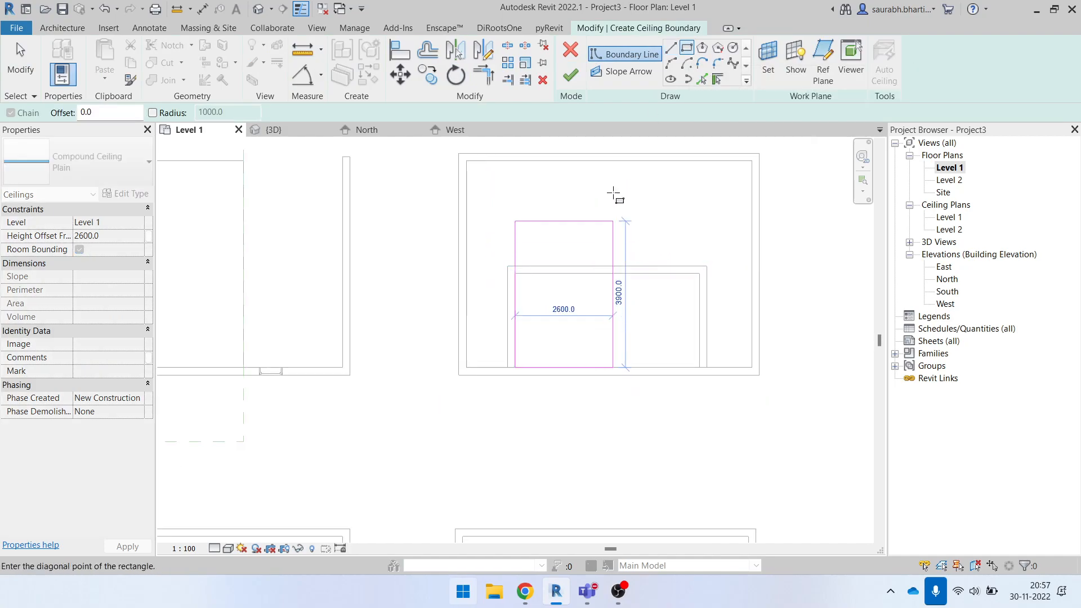
{"action": "scroll", "coordinate": [706, 286], "scroll_direction": "up", "scroll_amount": 2}
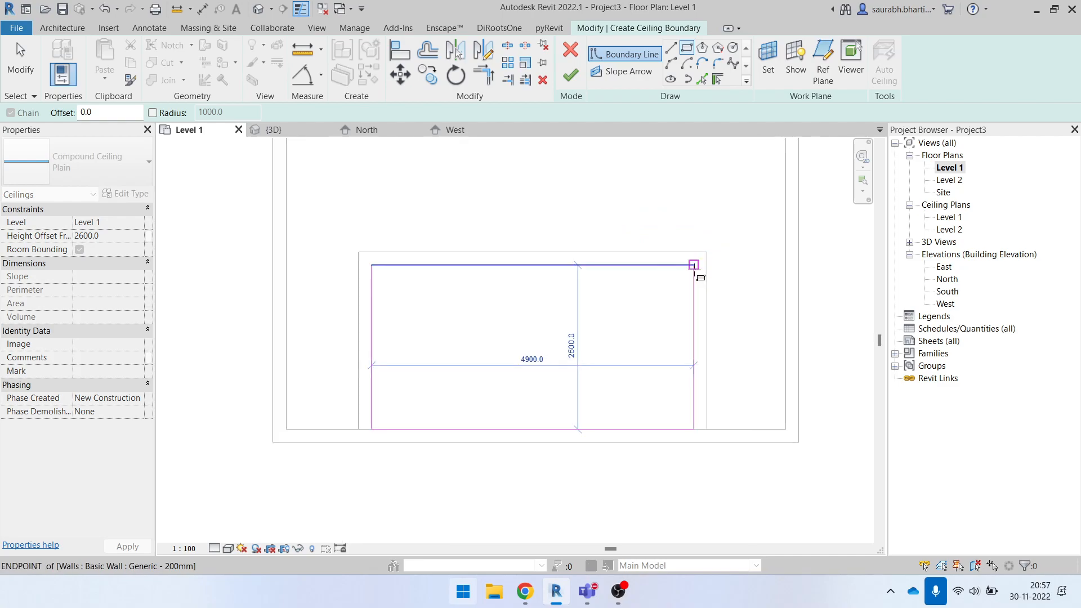
{"action": "left_click", "coordinate": [693, 265]}
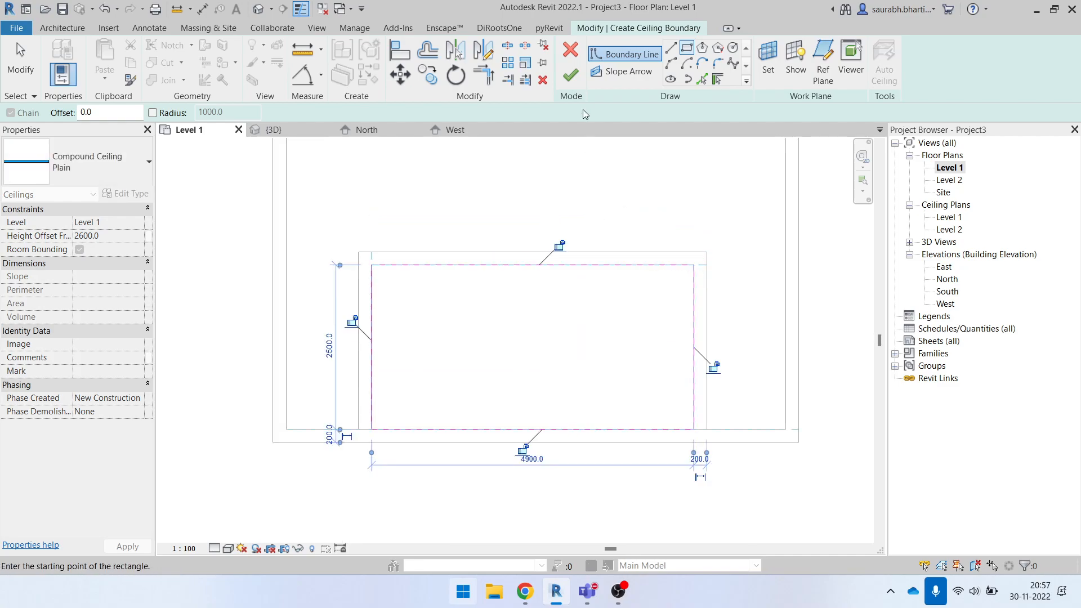
{"action": "left_click", "coordinate": [571, 76]}
{"action": "scroll", "coordinate": [588, 317], "scroll_direction": "down", "scroll_amount": 2}
{"action": "key", "text": "Escape"}
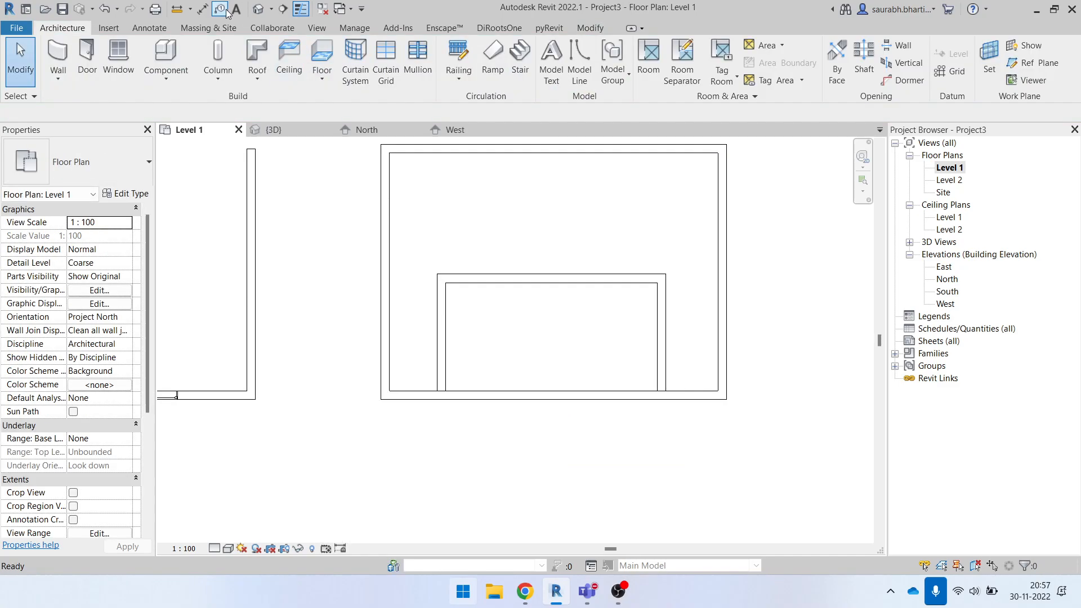
- In the 3D view, delete the large copied ceiling from the room with the inner enclosure and inspect the smaller ceiling from above
{"action": "left_click", "coordinate": [256, 17]}
{"action": "middle_click_drag", "start_coordinate": [498, 327], "coordinate": [452, 337], "text": "shift"}
{"action": "left_click", "coordinate": [451, 336]}
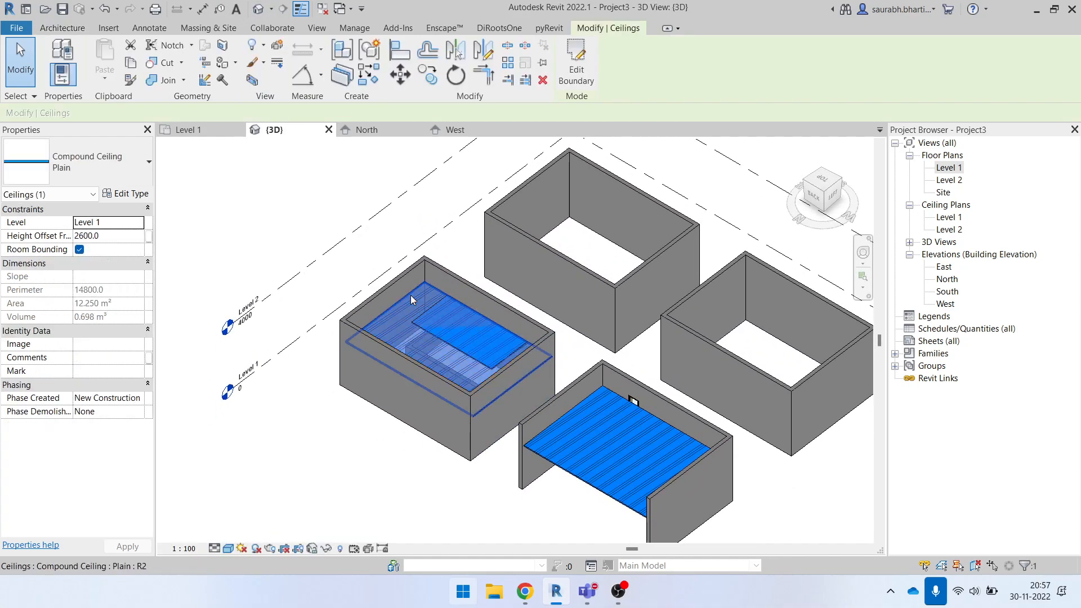
{"action": "middle_click_drag", "start_coordinate": [505, 380], "coordinate": [505, 337], "text": "shift"}
{"action": "key", "text": "Escape"}
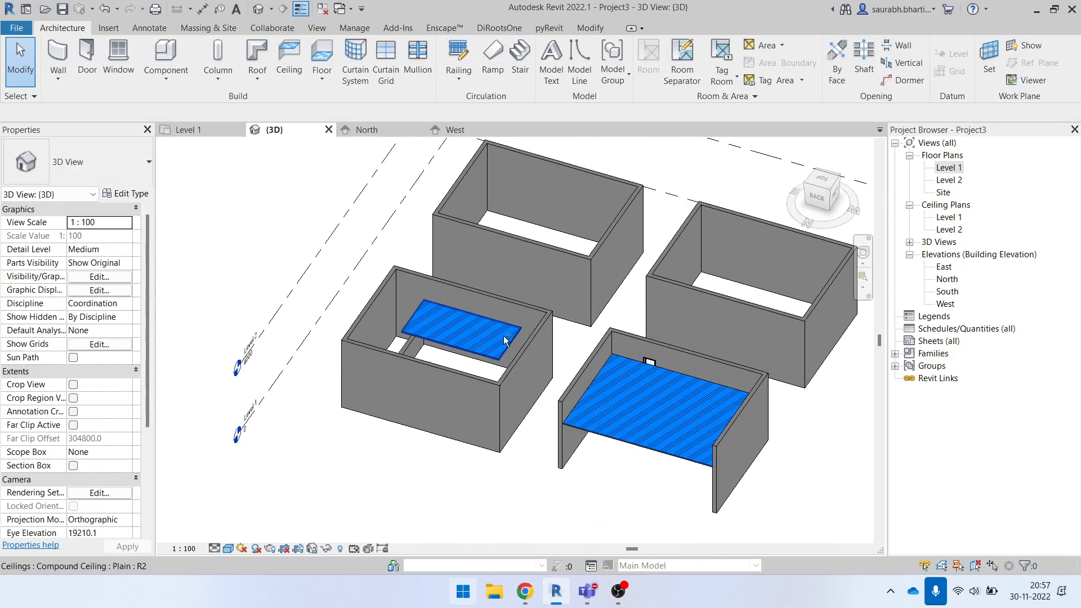
{"action": "middle_click_drag", "start_coordinate": [459, 373], "coordinate": [484, 413], "text": "shift"}
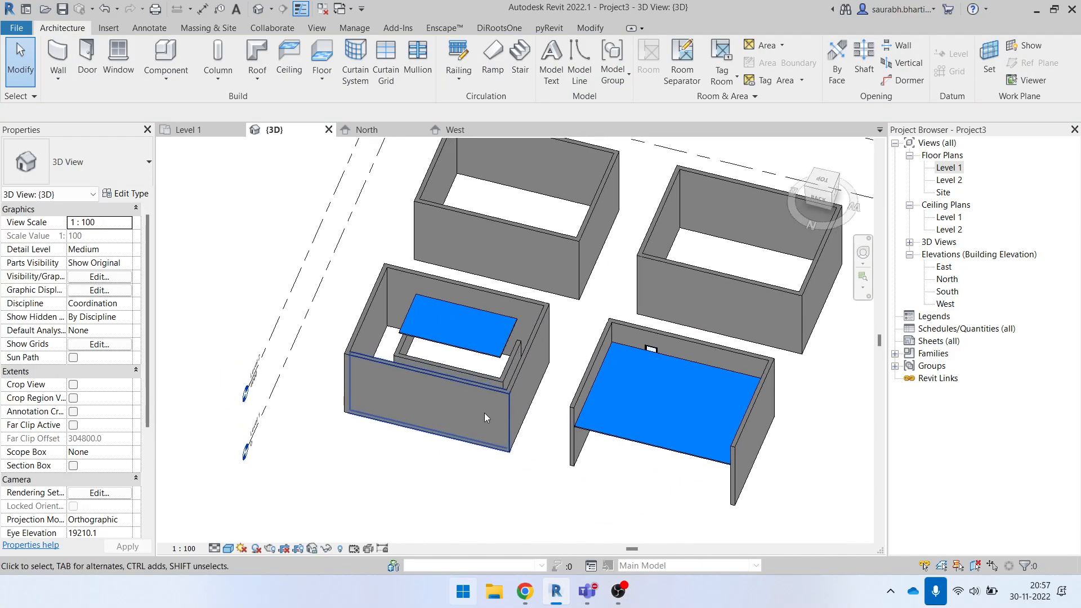
- Examine the ceilings in the 3D view from several angles and select the small ceiling inside the inner enclosure
{"action": "left_click", "coordinate": [460, 379]}
{"action": "key", "text": "Escape"}
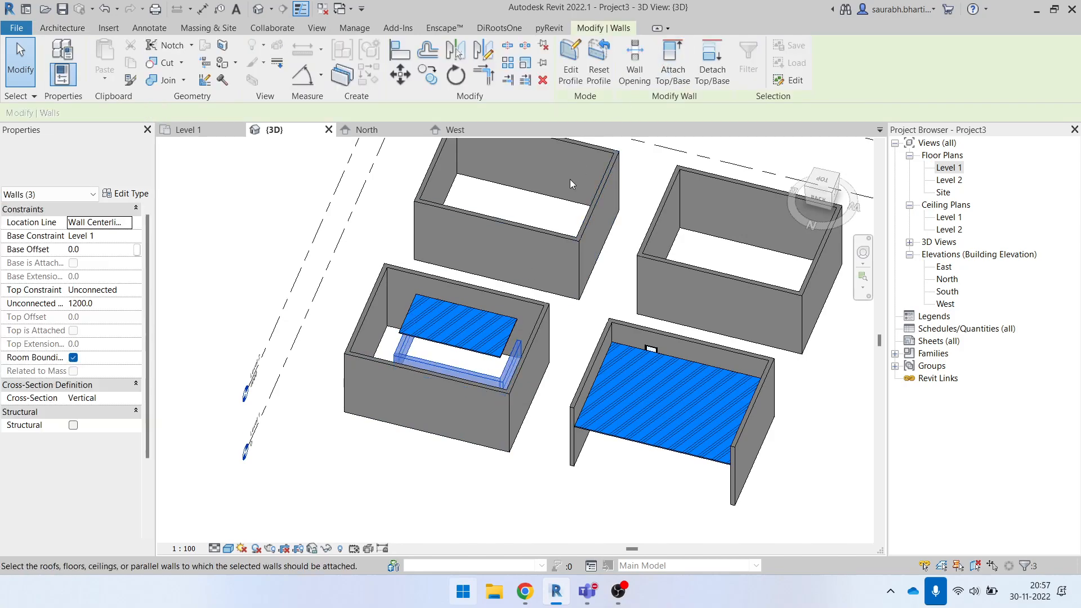
{"action": "left_click", "coordinate": [473, 379]}
{"action": "left_click", "coordinate": [128, 290]}
{"action": "left_click", "coordinate": [102, 324]}
{"action": "left_click", "coordinate": [514, 504]}
{"action": "middle_click_drag", "start_coordinate": [514, 504], "coordinate": [477, 321], "text": "shift"}
{"action": "left_click", "coordinate": [477, 321]}
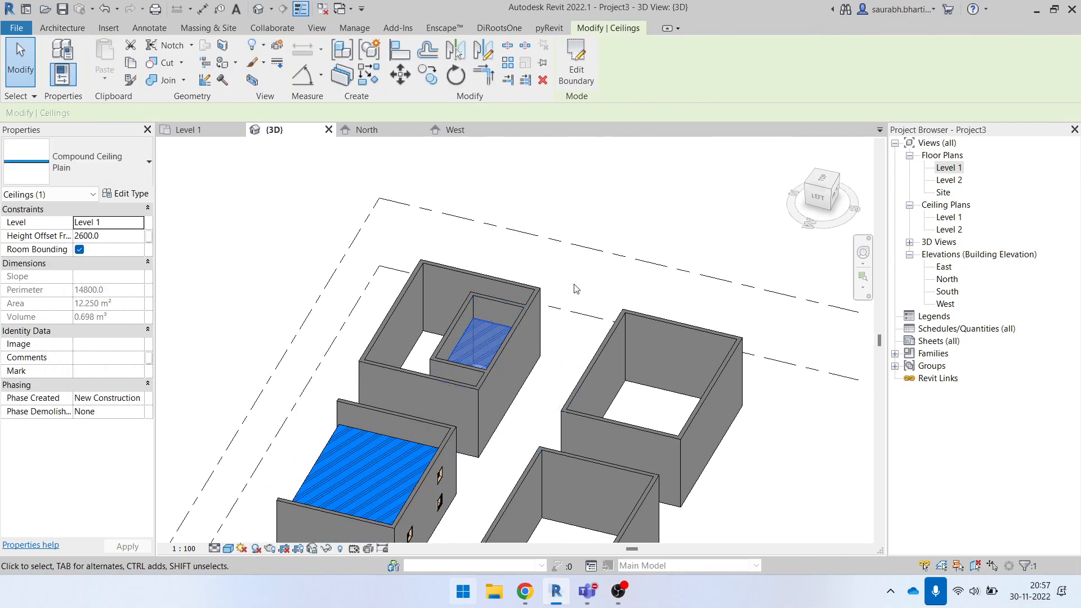
- In the Level 1 floor plan, change the ceiling type in the upper-left room to 600 x 600mm Grid
{"action": "double_click", "coordinate": [949, 168]}
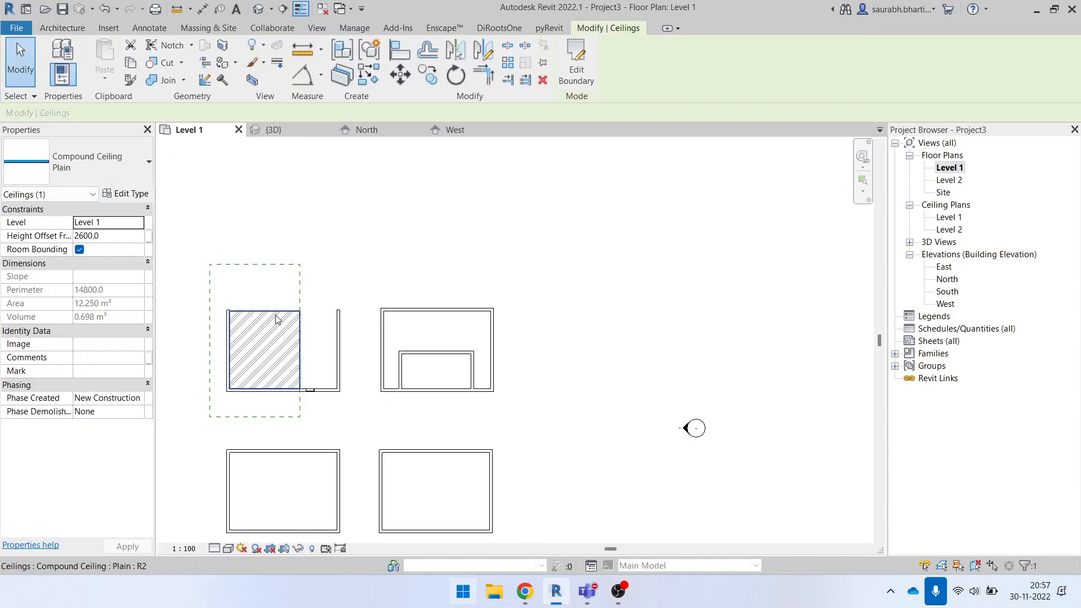
{"action": "left_click", "coordinate": [82, 178]}
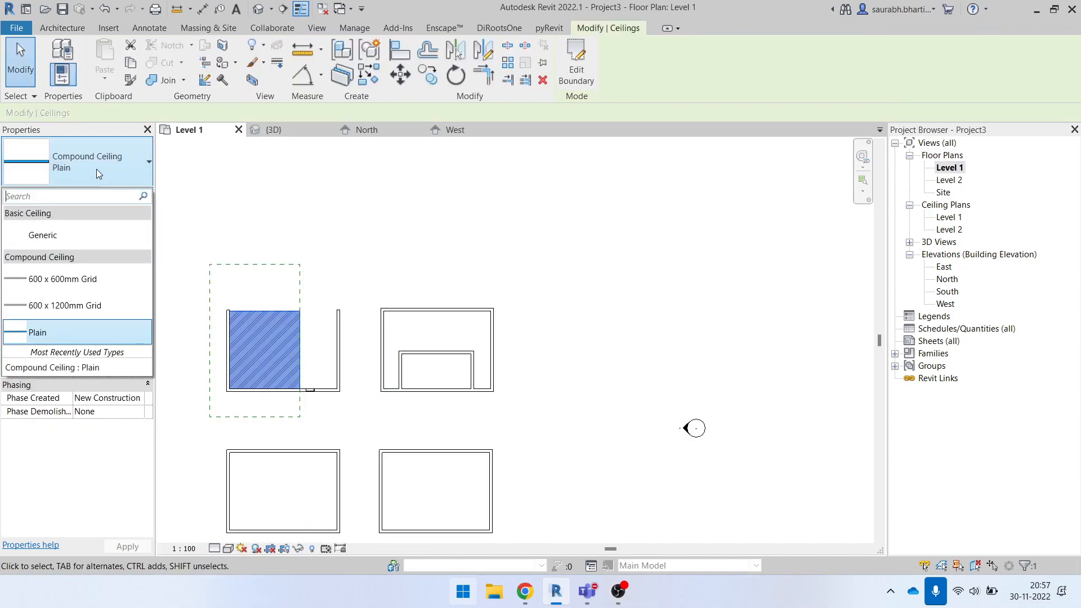
{"action": "left_click", "coordinate": [73, 292]}
{"action": "scroll", "coordinate": [289, 380], "scroll_direction": "up", "scroll_amount": 3}
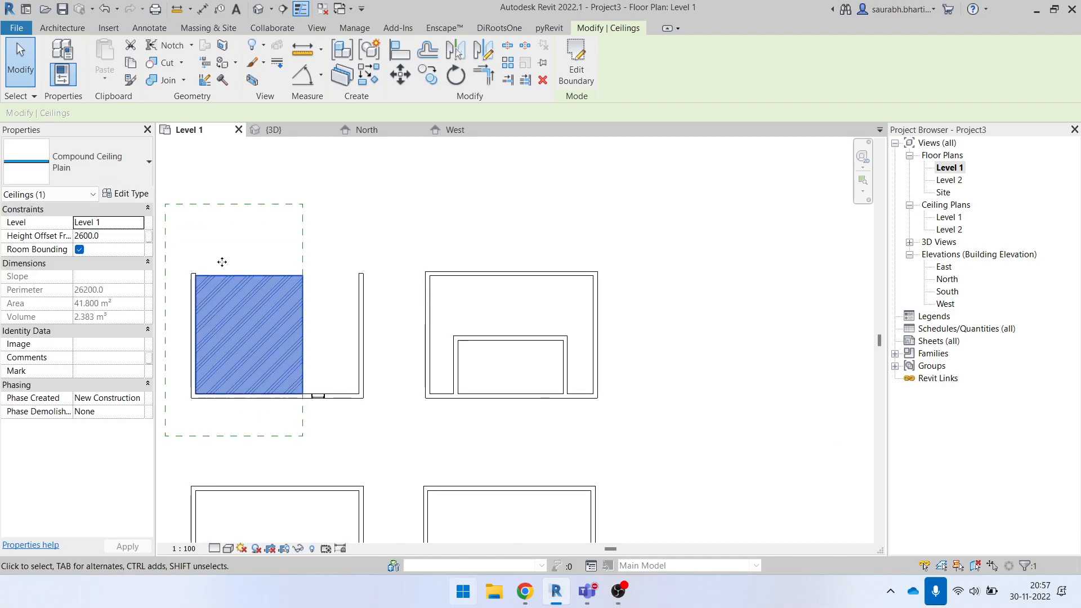
{"action": "left_click", "coordinate": [245, 203]}
{"action": "scroll", "coordinate": [287, 261], "scroll_direction": "up", "scroll_amount": 1}
{"action": "middle_click_drag", "start_coordinate": [293, 260], "coordinate": [429, 262]}
{"action": "left_click", "coordinate": [555, 246]}
{"action": "left_click", "coordinate": [345, 285]}
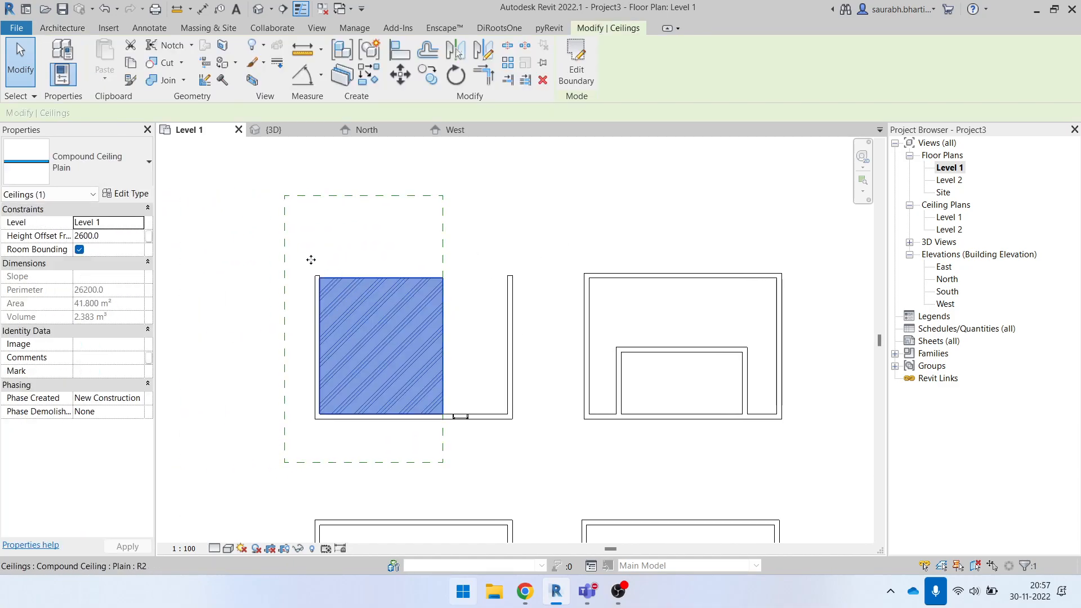
{"action": "left_click", "coordinate": [116, 166]}
{"action": "left_click", "coordinate": [89, 290]}
{"action": "left_click", "coordinate": [385, 220]}
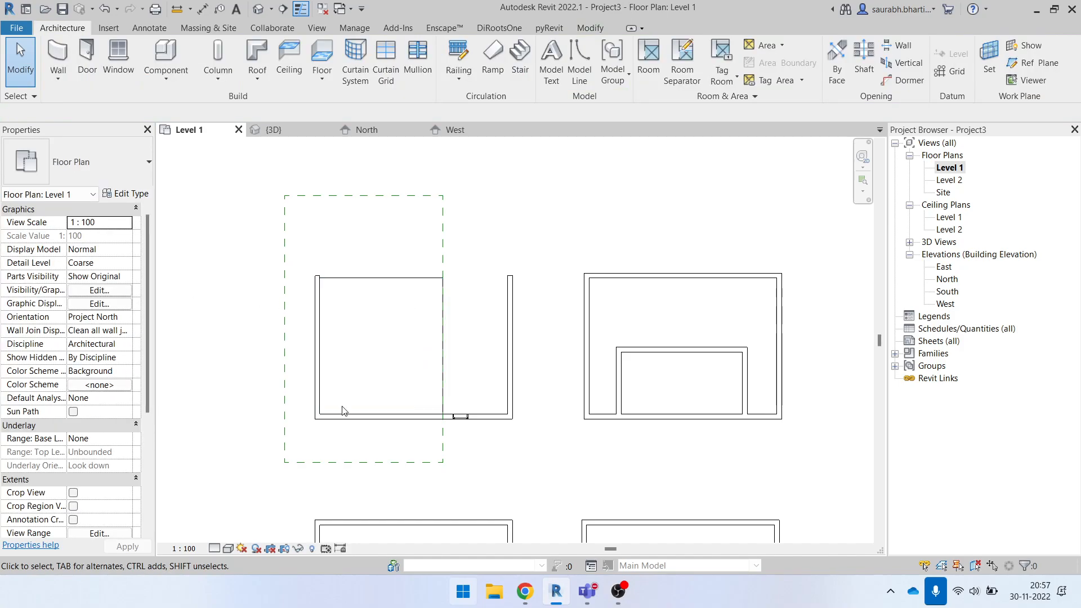
- Dismiss the save reminder and set the Level 1 floor plan's detail level to Fine
{"action": "left_click", "coordinate": [218, 549]}
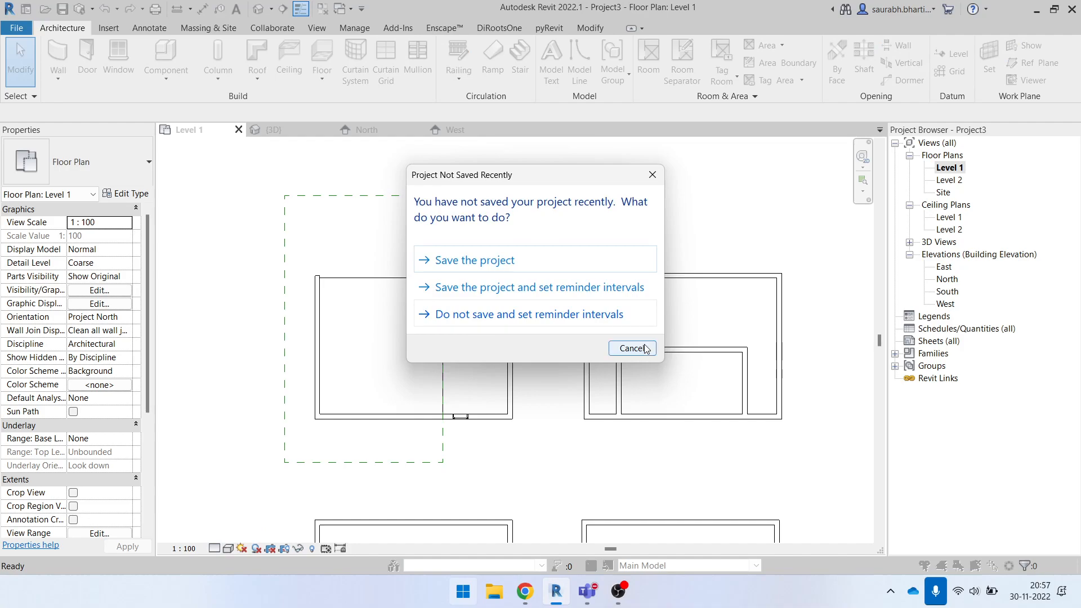
{"action": "left_click", "coordinate": [644, 348]}
{"action": "left_click", "coordinate": [214, 549]}
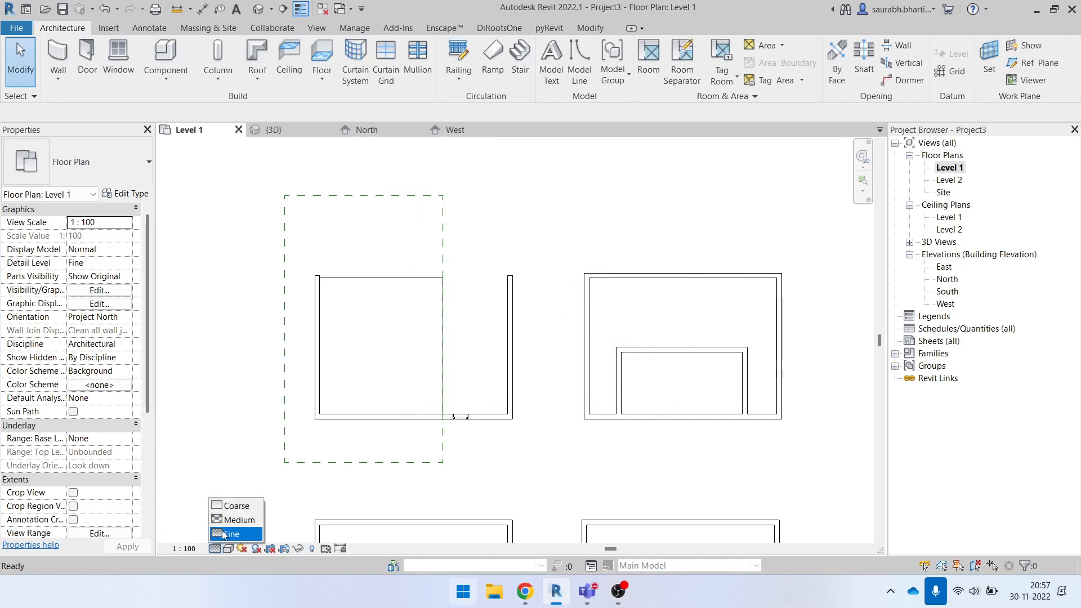
{"action": "left_click", "coordinate": [236, 520]}
{"action": "left_click", "coordinate": [220, 549]}
{"action": "left_click", "coordinate": [237, 534]}
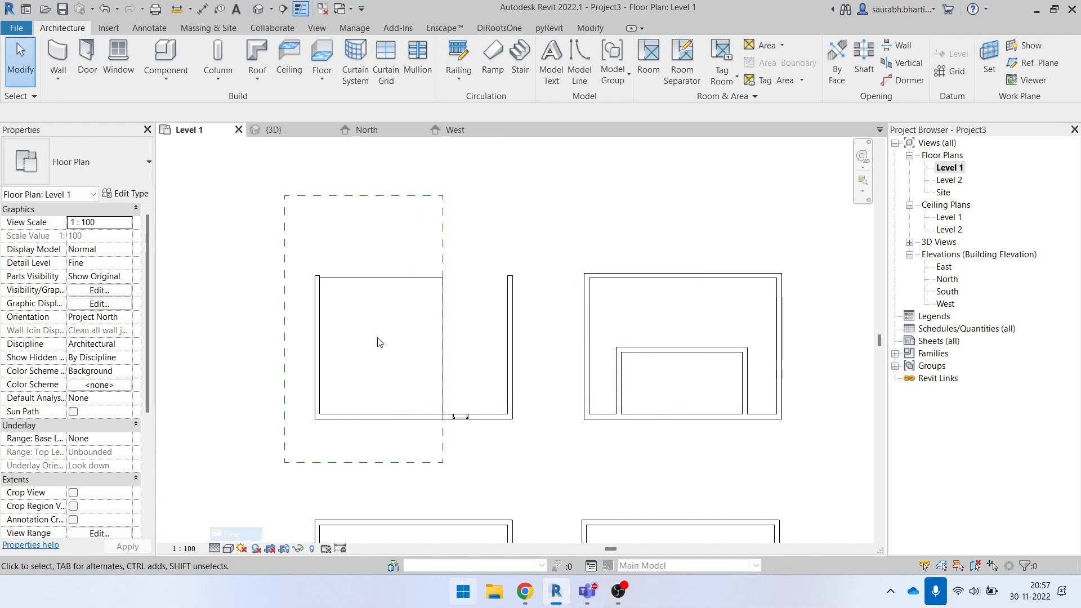
- Change the ceiling inside the plan region to the 600 x 1200mm Grid type
{"action": "left_click", "coordinate": [364, 284]}
{"action": "left_click", "coordinate": [128, 169]}
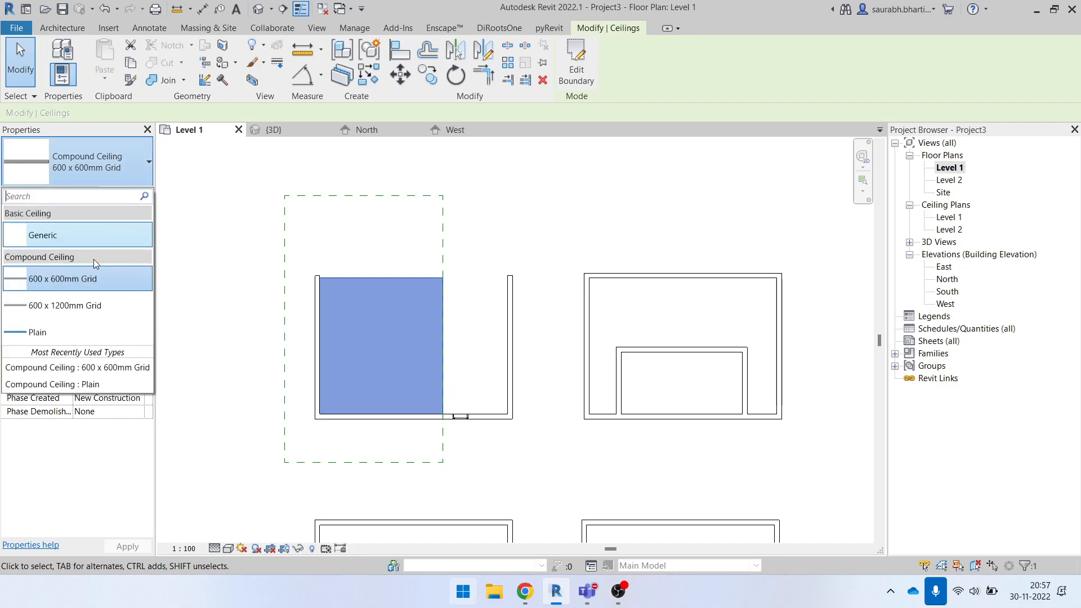
{"action": "left_click", "coordinate": [65, 305]}
{"action": "key", "text": "Escape"}
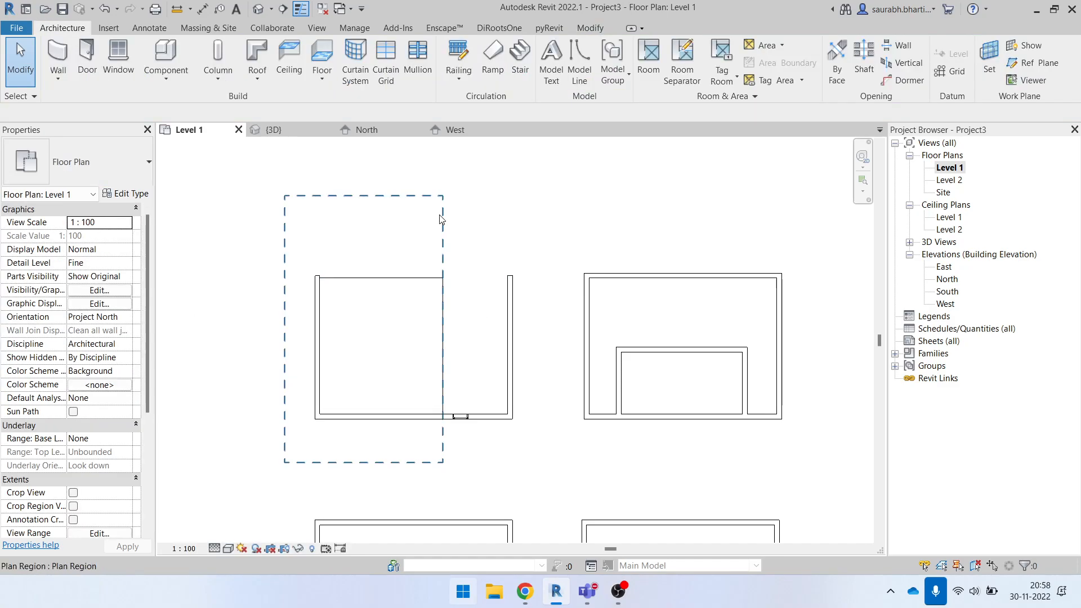
- Open the 3D view and set its visual style to Hidden Line
{"action": "left_click", "coordinate": [258, 9]}
{"action": "scroll", "coordinate": [459, 353], "scroll_direction": "up", "scroll_amount": 2}
{"action": "scroll", "coordinate": [461, 354], "scroll_direction": "down", "scroll_amount": 4}
{"action": "scroll", "coordinate": [361, 409], "scroll_direction": "up", "scroll_amount": 2}
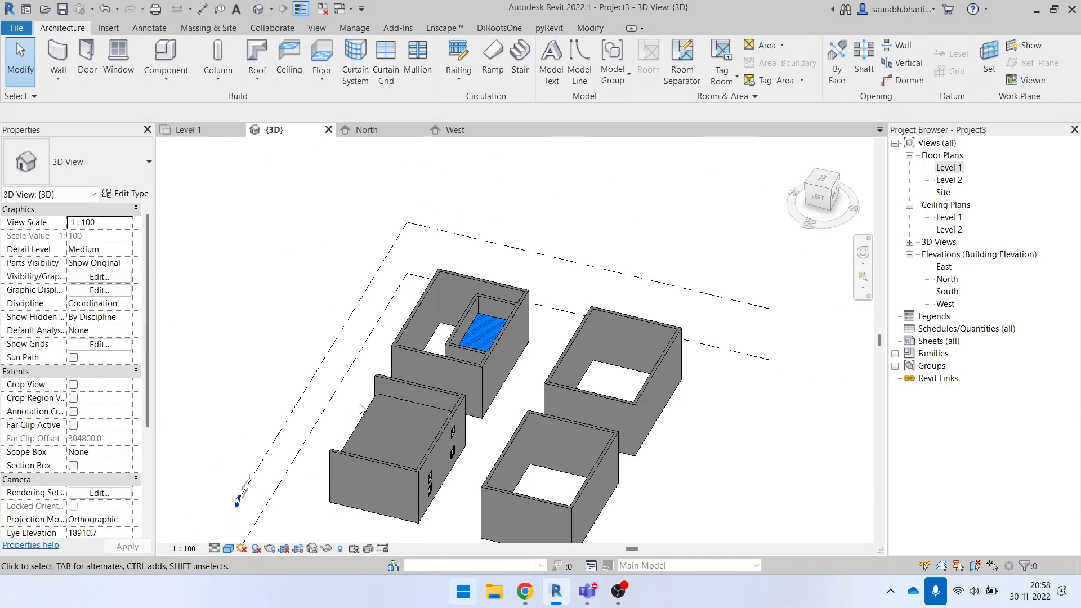
{"action": "left_click", "coordinate": [360, 409]}
{"action": "left_click", "coordinate": [228, 548]}
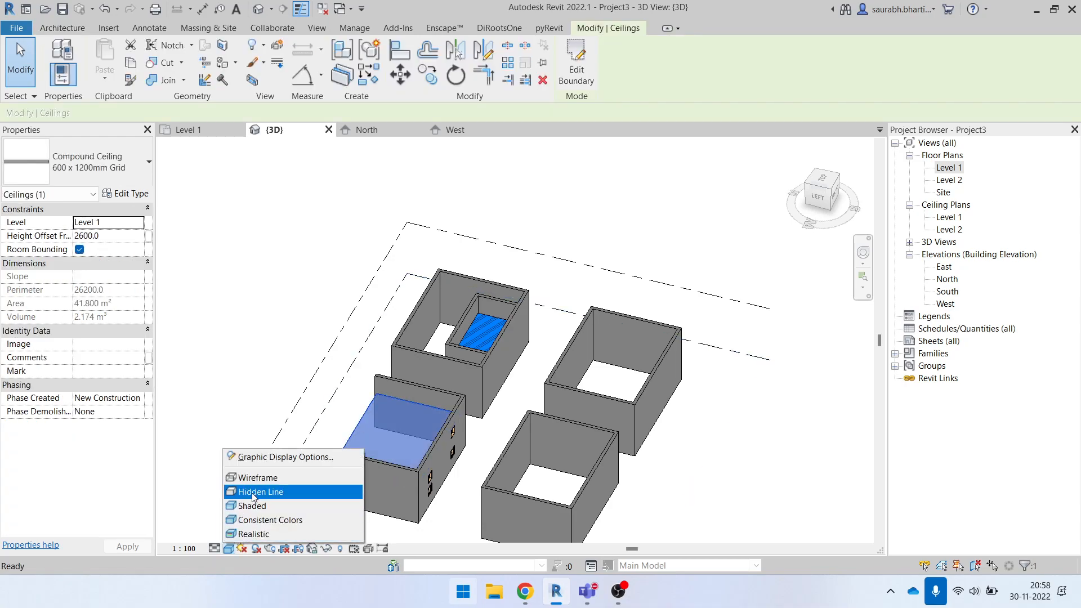
{"action": "left_click", "coordinate": [252, 494]}
- Examine the layer structure of the large ceiling's type and the graphics of its Finish 2 material, leaving everything unedited
{"action": "middle_click_drag", "start_coordinate": [406, 455], "coordinate": [349, 442], "text": "shift"}
{"action": "left_click", "coordinate": [282, 257]}
{"action": "middle_click_drag", "start_coordinate": [415, 438], "coordinate": [432, 413], "text": "shift"}
{"action": "left_click", "coordinate": [387, 428]}
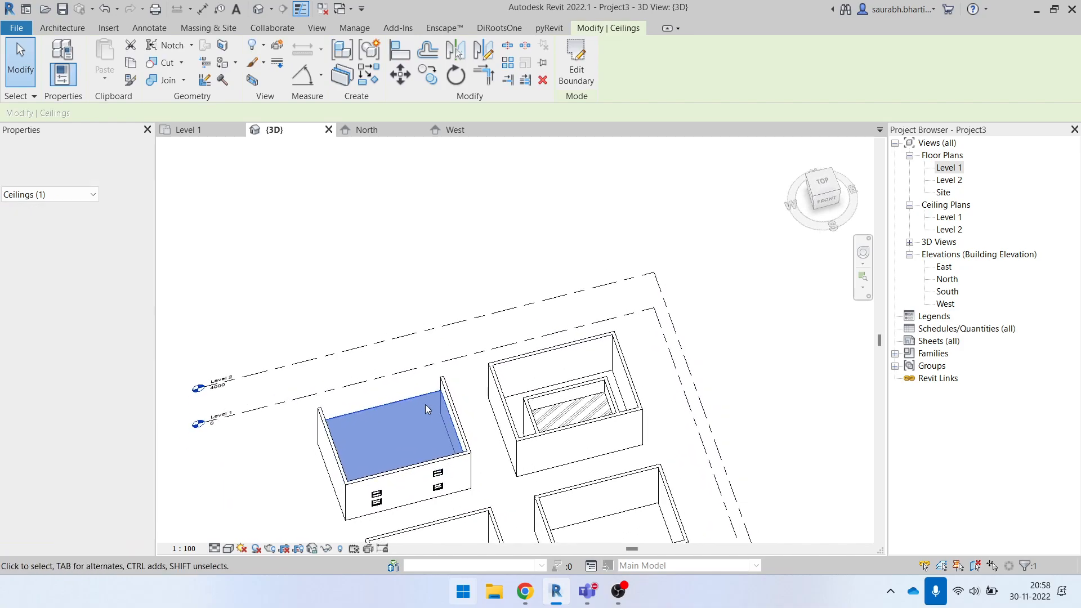
{"action": "left_click", "coordinate": [126, 193]}
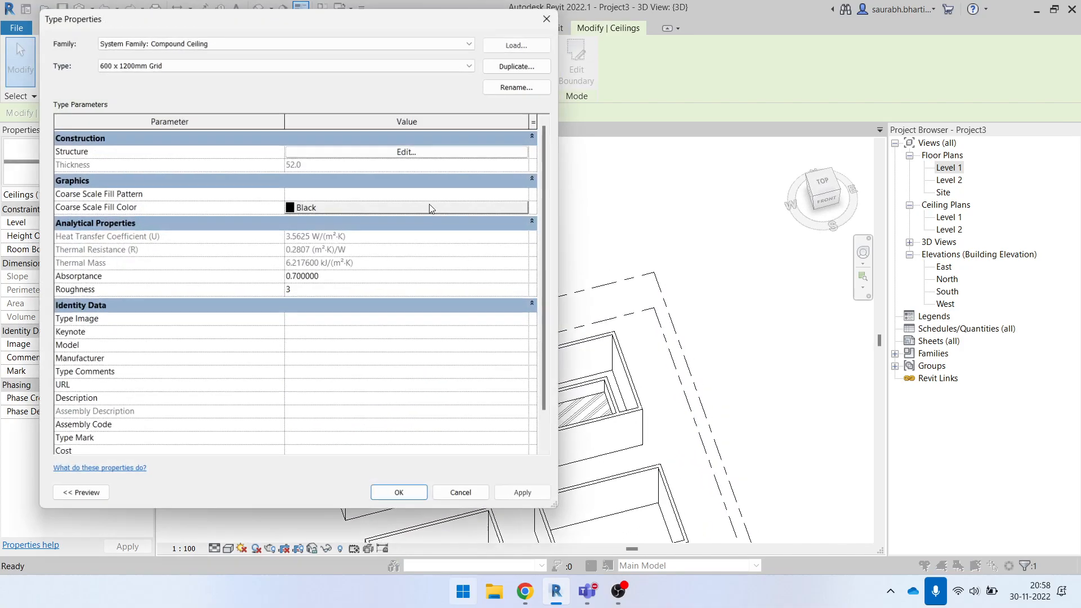
{"action": "left_click", "coordinate": [405, 152]}
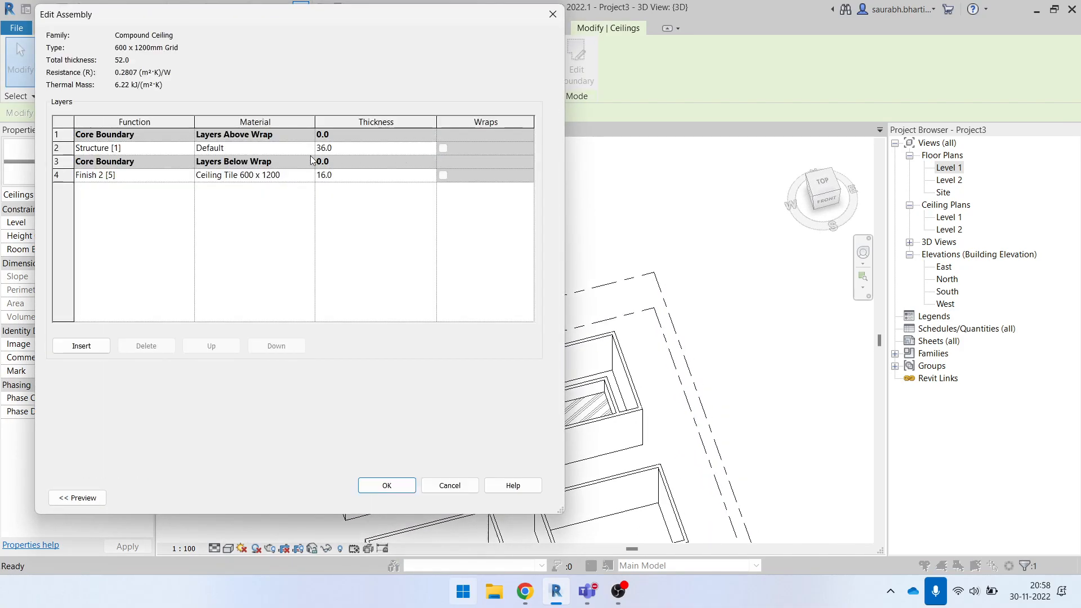
{"action": "left_click", "coordinate": [309, 175]}
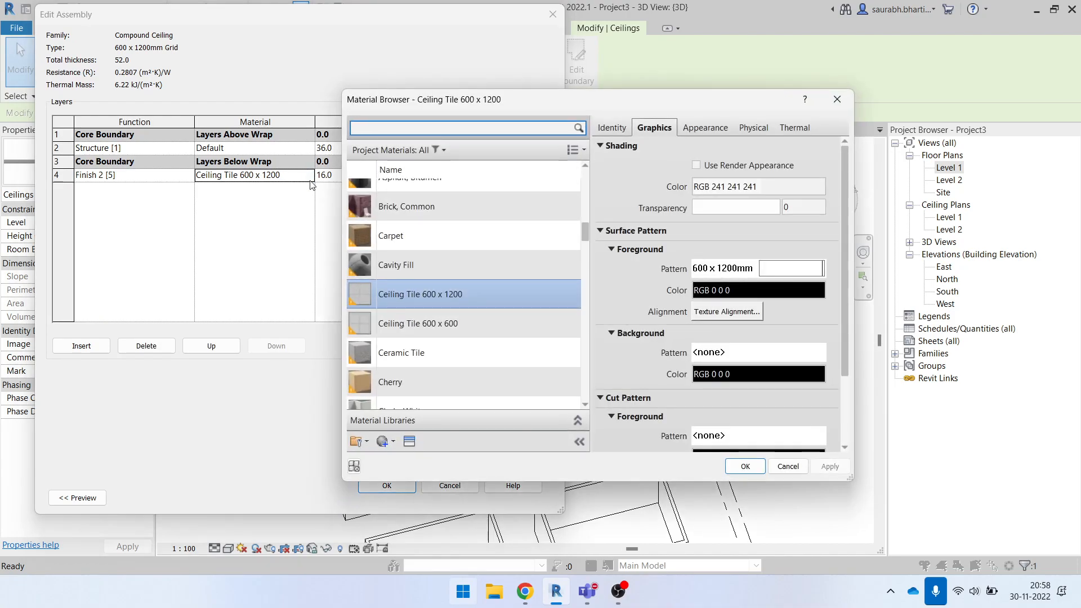
{"action": "key", "text": "Escape"}
{"action": "key", "text": "Escape"}
{"action": "key", "text": "Escape"}
{"action": "key", "text": "Escape"}
- View the large ceiling's underside in 3D and change its type to 600 x 600mm Grid
{"action": "scroll", "coordinate": [387, 288], "scroll_direction": "down", "scroll_amount": 1}
{"action": "middle_click_drag", "start_coordinate": [387, 288], "coordinate": [627, 285], "text": "shift"}
{"action": "middle_click_drag", "start_coordinate": [406, 332], "coordinate": [589, 267], "text": "shift"}
{"action": "scroll", "coordinate": [408, 467], "scroll_direction": "up", "scroll_amount": 2}
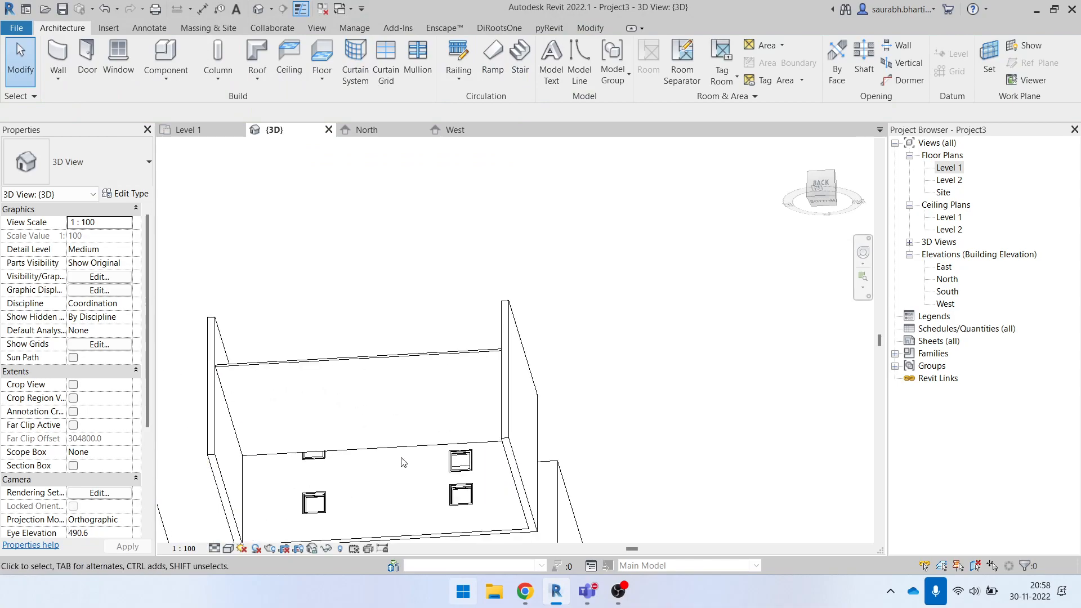
{"action": "middle_click_drag", "start_coordinate": [408, 468], "coordinate": [417, 299], "text": "shift"}
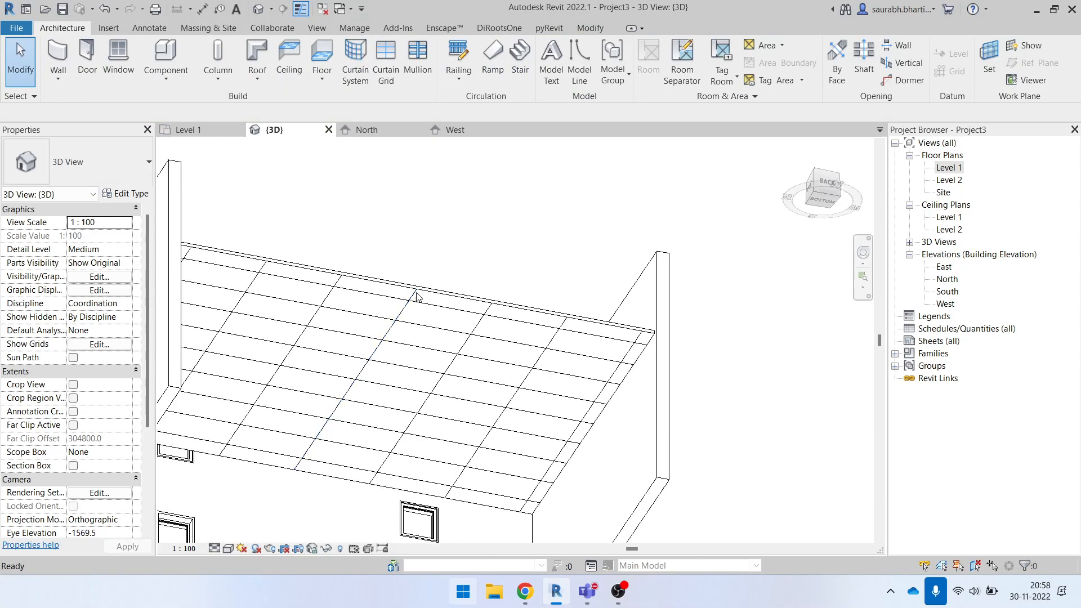
{"action": "left_click", "coordinate": [416, 299]}
{"action": "left_click", "coordinate": [59, 168]}
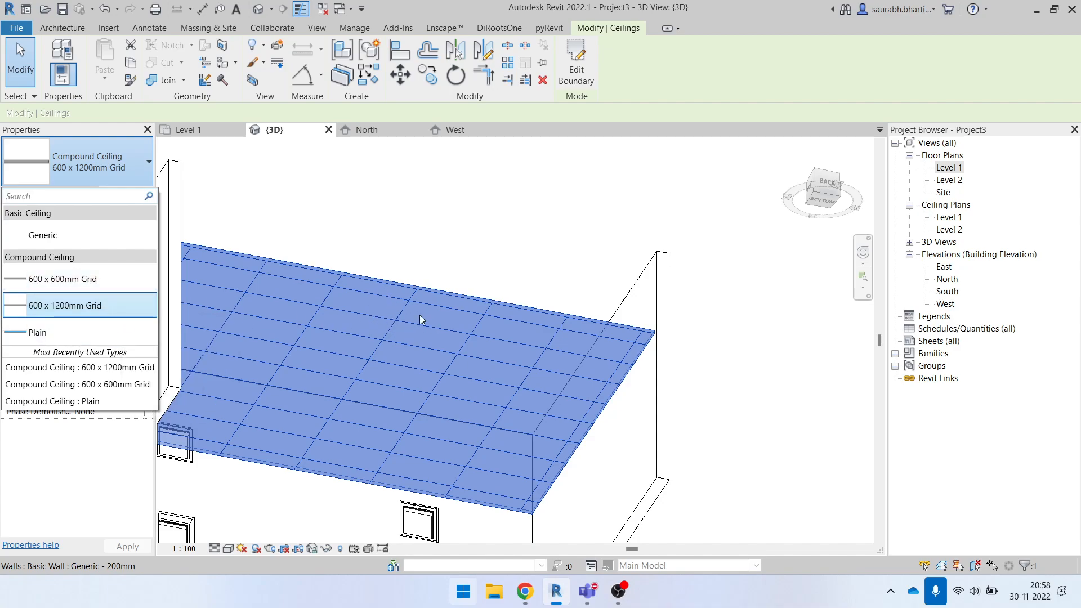
{"action": "left_click", "coordinate": [73, 280]}
{"action": "left_click", "coordinate": [442, 271]}
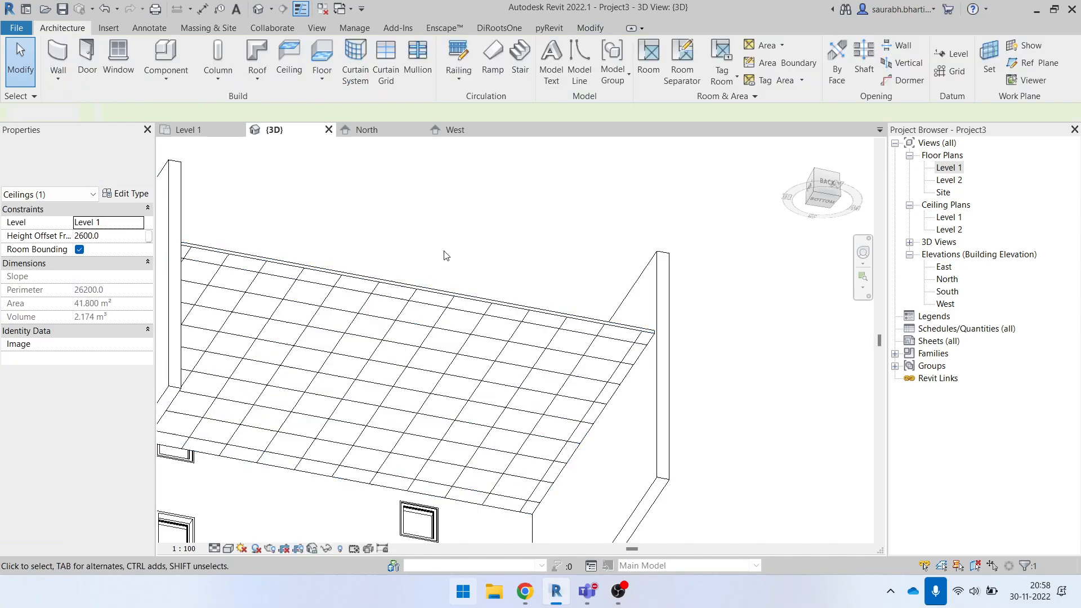
- Inspect the large ceiling from above in 3D and review the other compound ceiling types available for it
{"action": "middle_click_drag", "start_coordinate": [442, 325], "coordinate": [307, 270], "text": "shift"}
{"action": "left_click", "coordinate": [338, 287]}
{"action": "scroll", "coordinate": [490, 491], "scroll_direction": "down", "scroll_amount": 5}
{"action": "left_click", "coordinate": [490, 441]}
{"action": "left_click", "coordinate": [456, 428]}
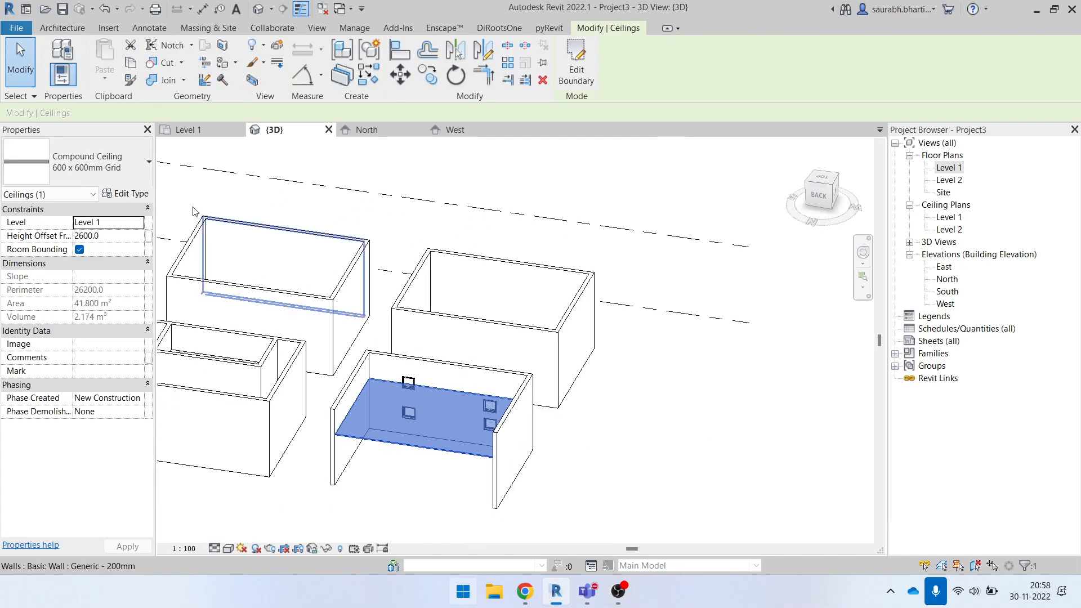
{"action": "left_click", "coordinate": [49, 157]}
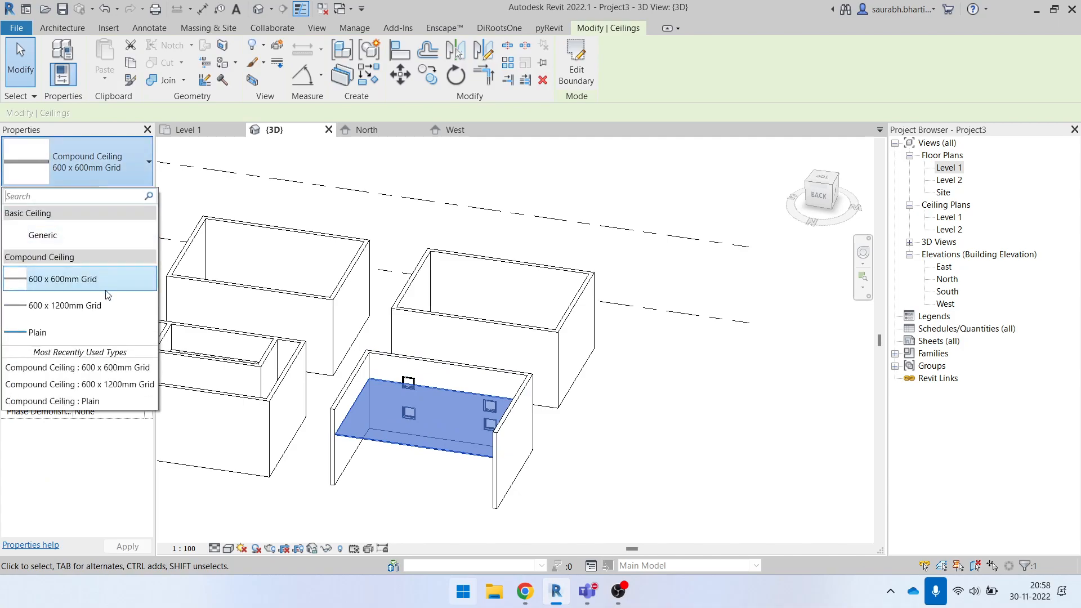
{"action": "left_click", "coordinate": [403, 253]}
{"action": "middle_click_drag", "start_coordinate": [514, 437], "coordinate": [476, 480], "text": "shift"}
{"action": "left_click", "coordinate": [466, 449]}
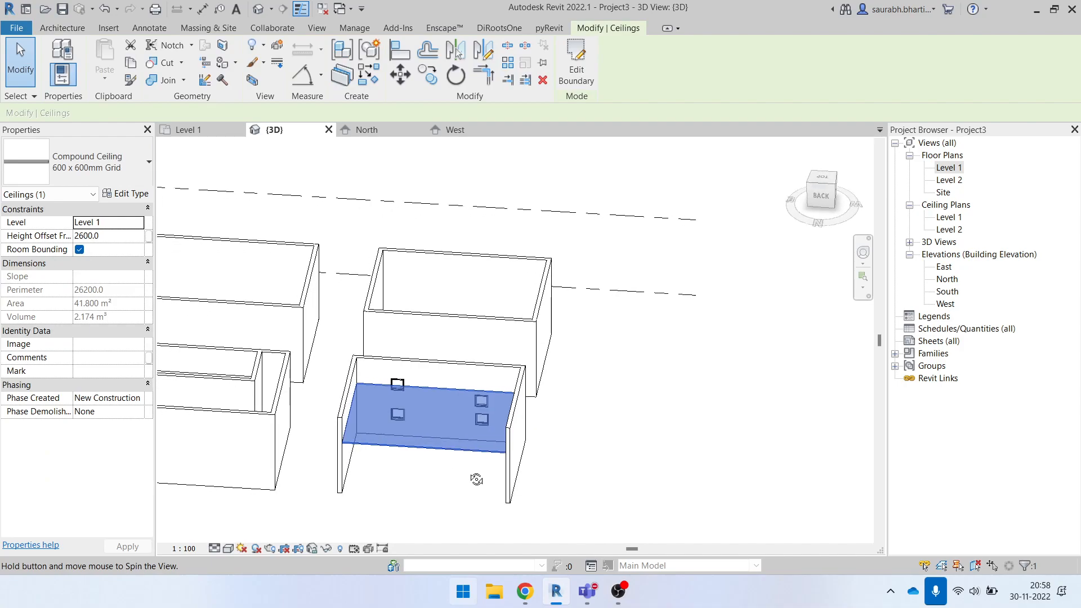
{"action": "left_click", "coordinate": [476, 479]}
{"action": "left_click", "coordinate": [410, 451]}
{"action": "left_click", "coordinate": [83, 162]}
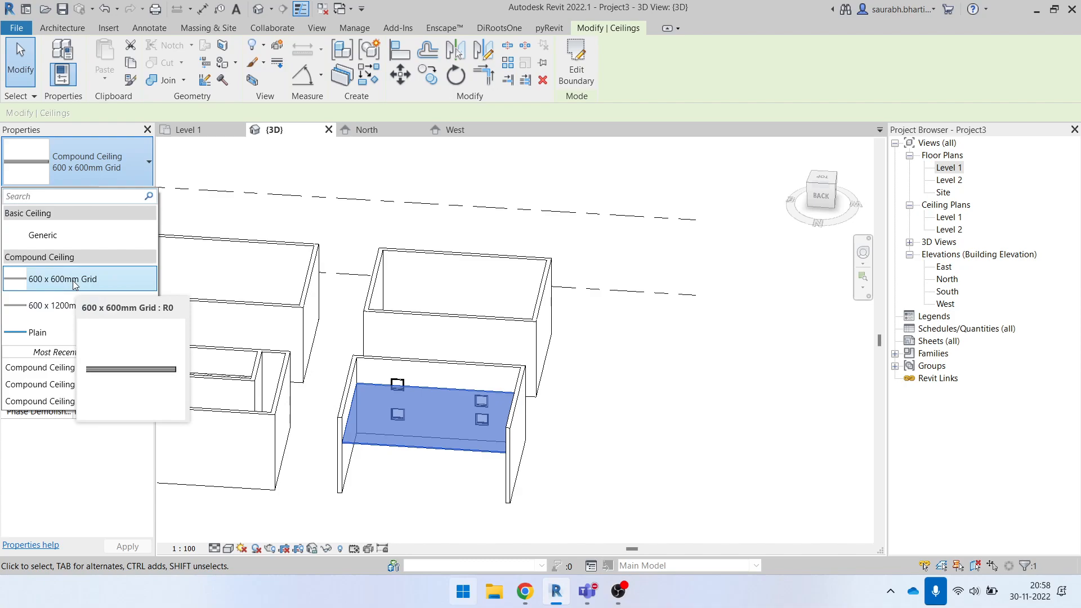
{"action": "left_click", "coordinate": [404, 475]}
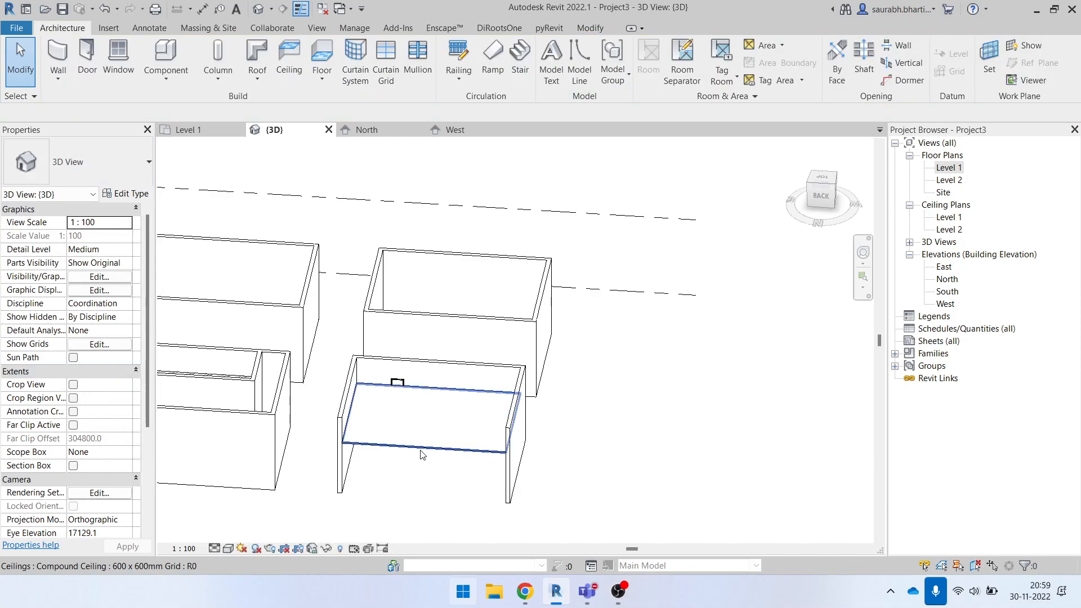
{"action": "left_click", "coordinate": [419, 456]}
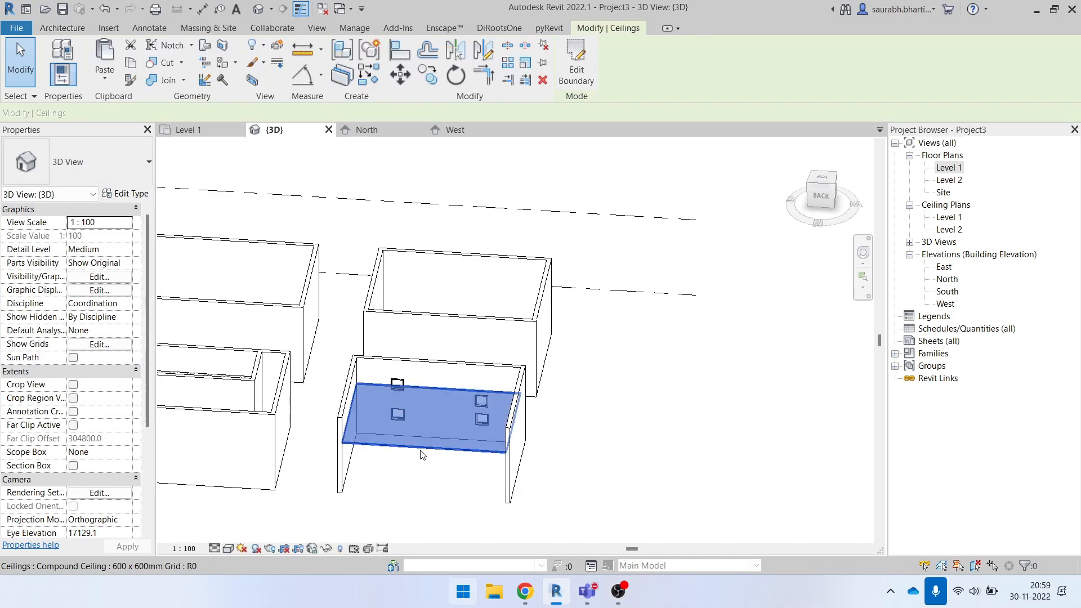
{"action": "left_click", "coordinate": [519, 410]}
{"action": "left_click", "coordinate": [85, 165]}
{"action": "scroll", "coordinate": [79, 311], "scroll_direction": "up", "scroll_amount": 3}
{"action": "scroll", "coordinate": [79, 341], "scroll_direction": "down", "scroll_amount": 8}
{"action": "scroll", "coordinate": [409, 360], "scroll_direction": "down", "scroll_amount": 1}
{"action": "left_click", "coordinate": [584, 363]}
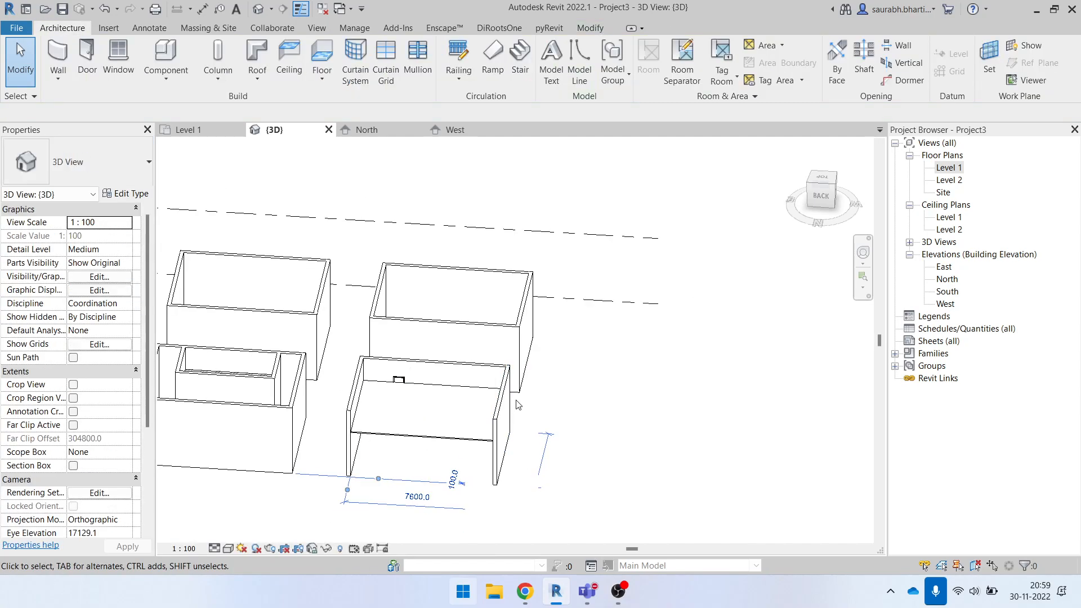
- Change the large ceiling in the open-sided room to the 600 x 1200mm Grid type in the 3D view
{"action": "left_click", "coordinate": [444, 436]}
{"action": "middle_click_drag", "start_coordinate": [437, 451], "coordinate": [395, 421], "text": "shift"}
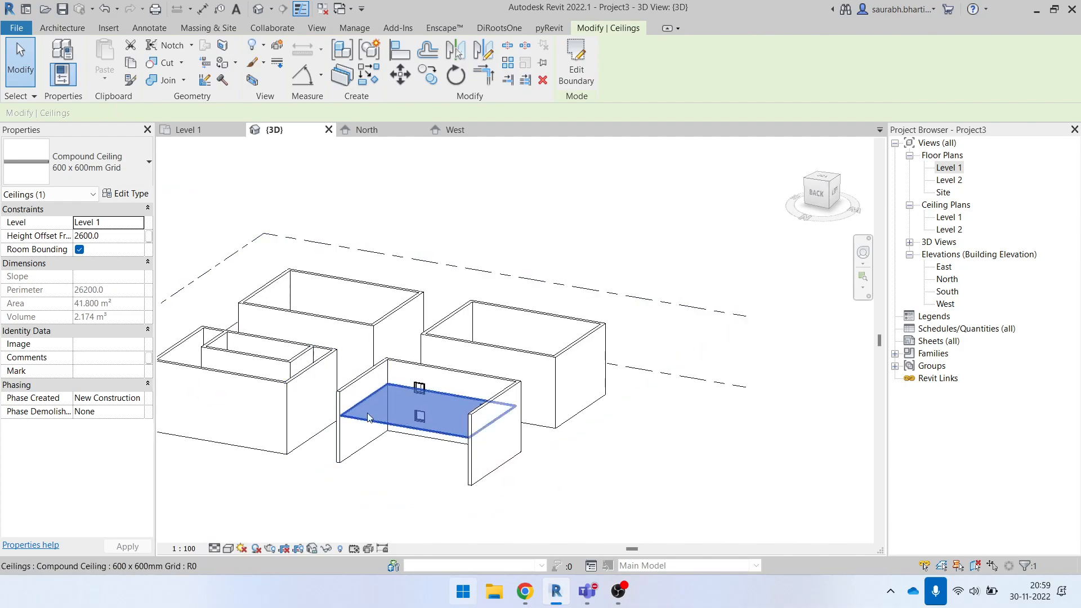
{"action": "left_click", "coordinate": [90, 163]}
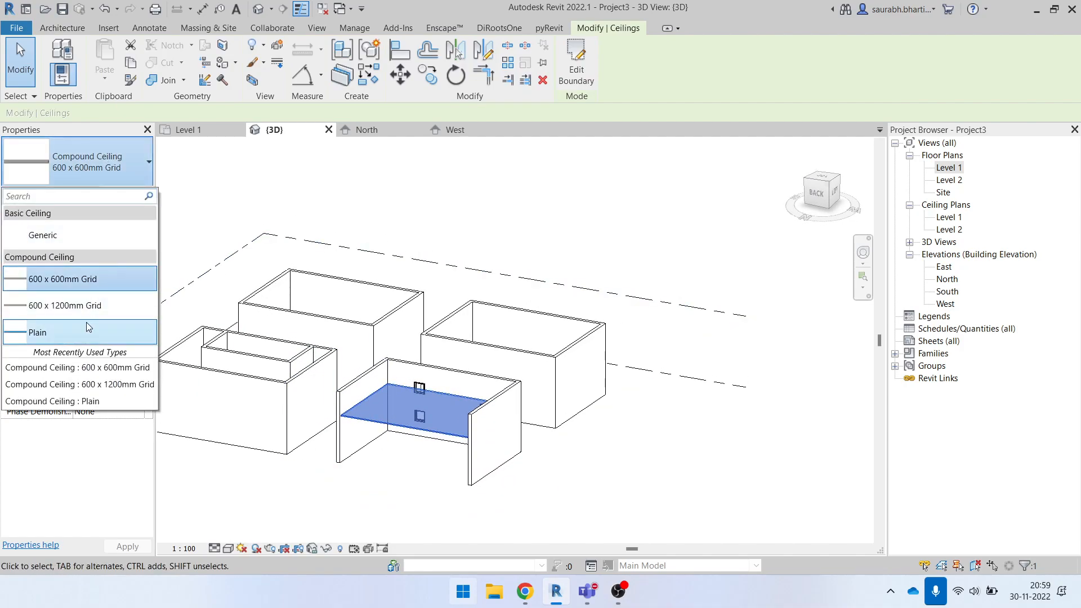
{"action": "left_click", "coordinate": [83, 306]}
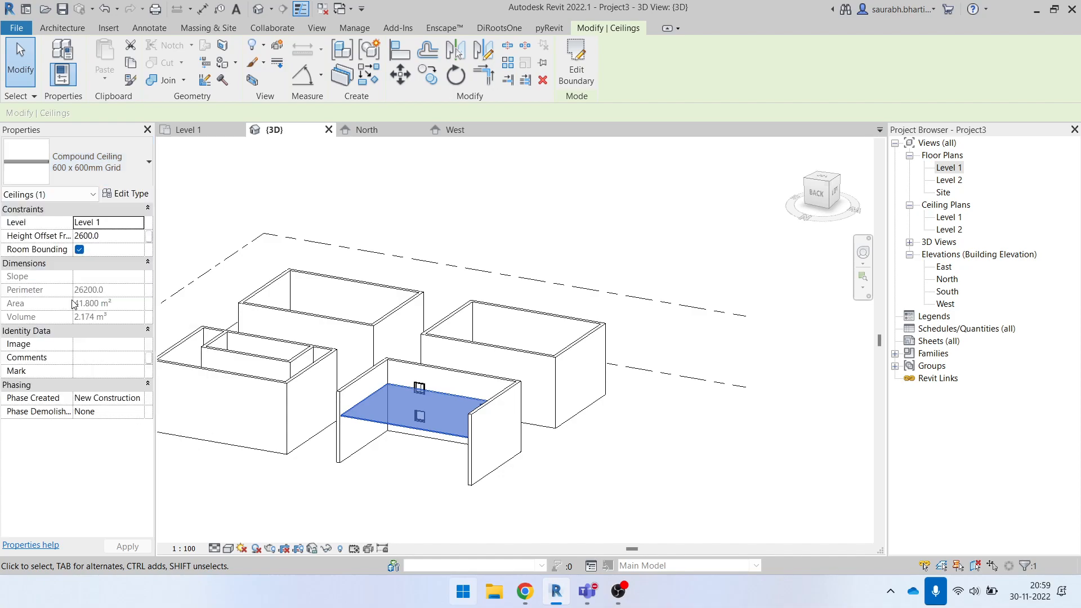
{"action": "left_click", "coordinate": [573, 458]}
{"action": "middle_click_drag", "start_coordinate": [574, 460], "coordinate": [580, 458], "text": "shift"}
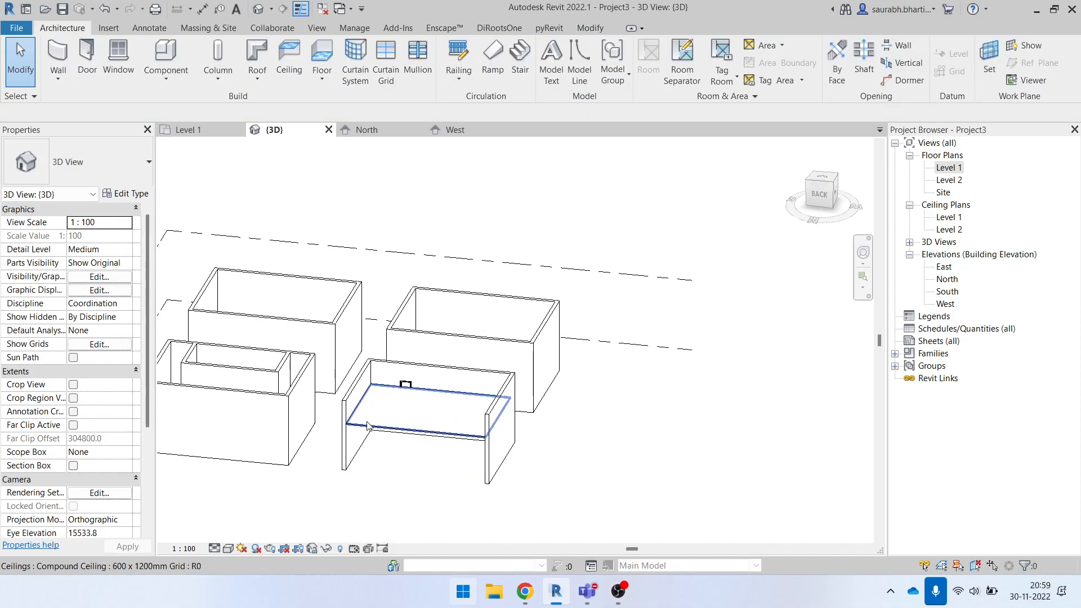
{"action": "left_click", "coordinate": [370, 424]}
{"action": "left_click", "coordinate": [126, 194]}
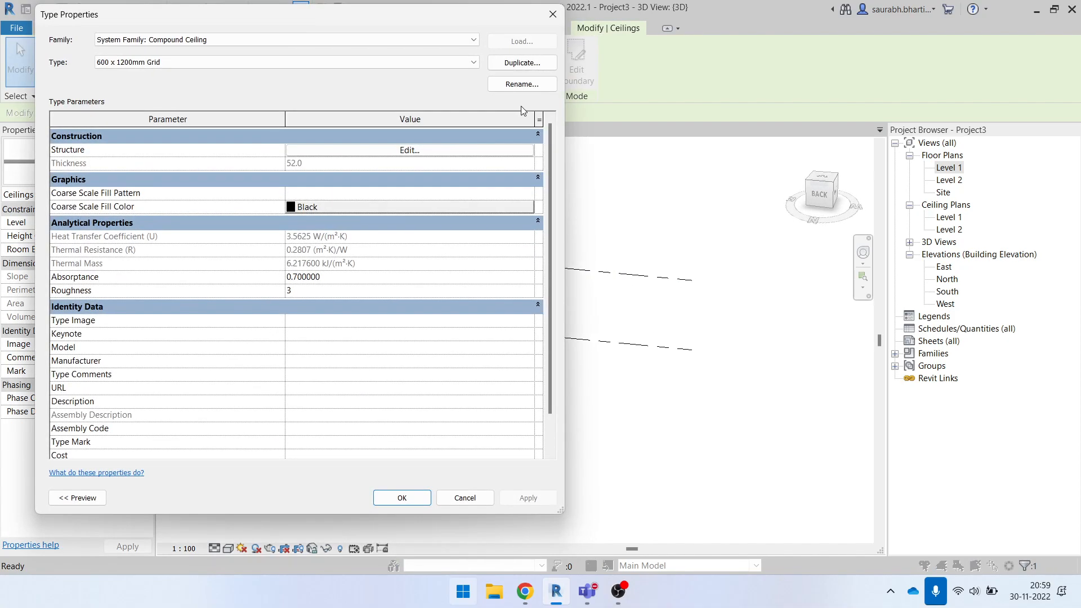
{"action": "left_click", "coordinate": [522, 62]}
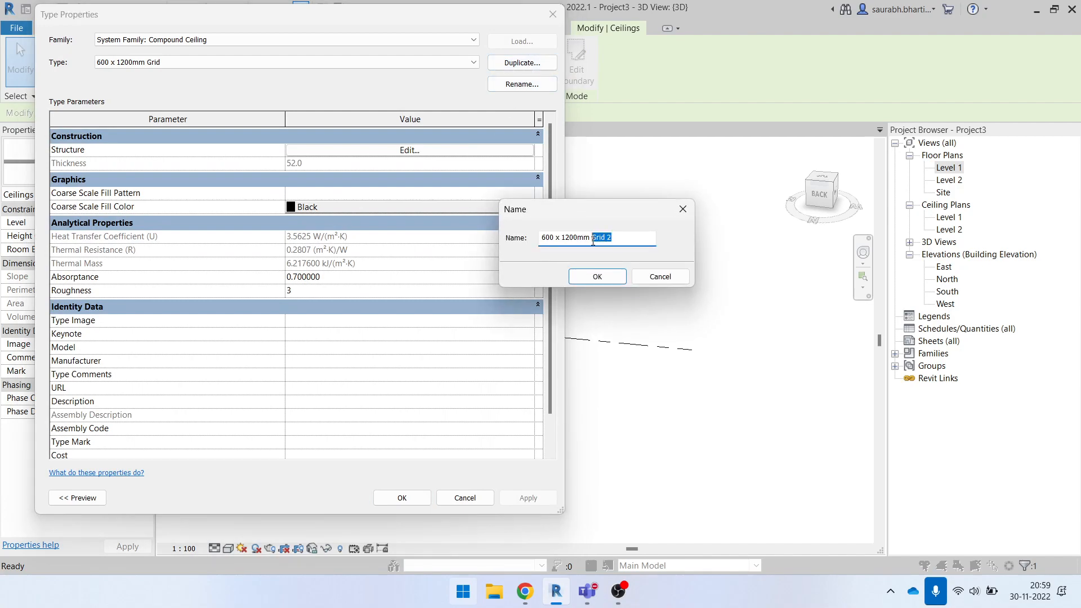
{"action": "left_click", "coordinate": [643, 276]}
{"action": "left_click", "coordinate": [553, 16]}
- Inspect the large ceiling nearly edge-on from the open side of the room, with the ceiling selected
{"action": "middle_click_drag", "start_coordinate": [500, 339], "coordinate": [478, 234], "text": "shift"}
{"action": "left_click", "coordinate": [479, 237]}
{"action": "scroll", "coordinate": [447, 402], "scroll_direction": "up", "scroll_amount": 3}
{"action": "left_click", "coordinate": [426, 354]}
{"action": "middle_click_drag", "start_coordinate": [425, 353], "coordinate": [417, 450], "text": "shift"}
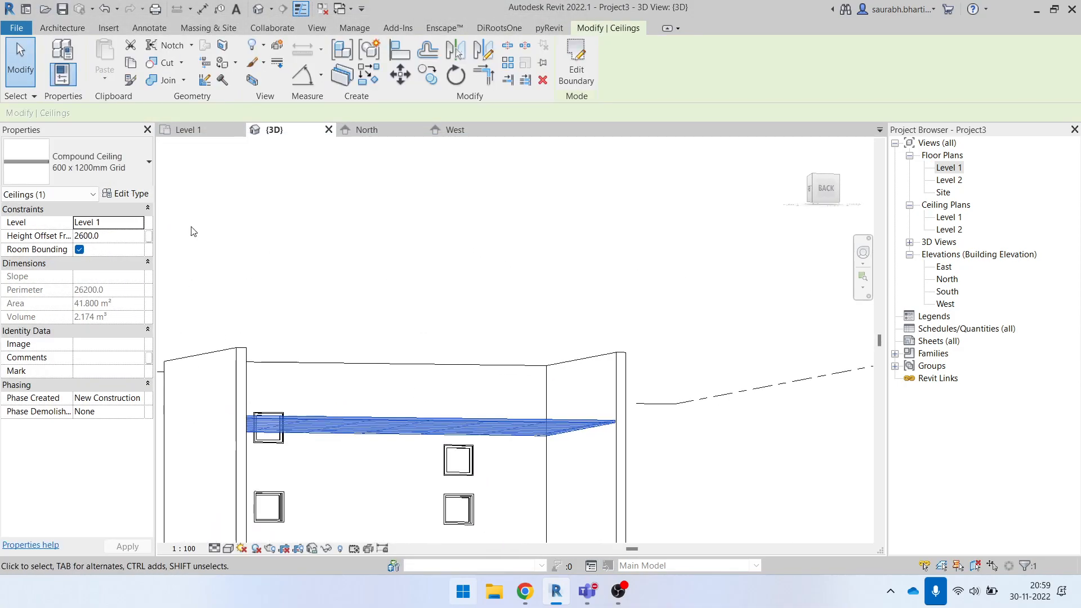
- Give the Ceiling Tile 600 x 1200 finish material of the selected ceiling type the Wood Board Wide model pattern as surface foreground
{"action": "left_click", "coordinate": [125, 194]}
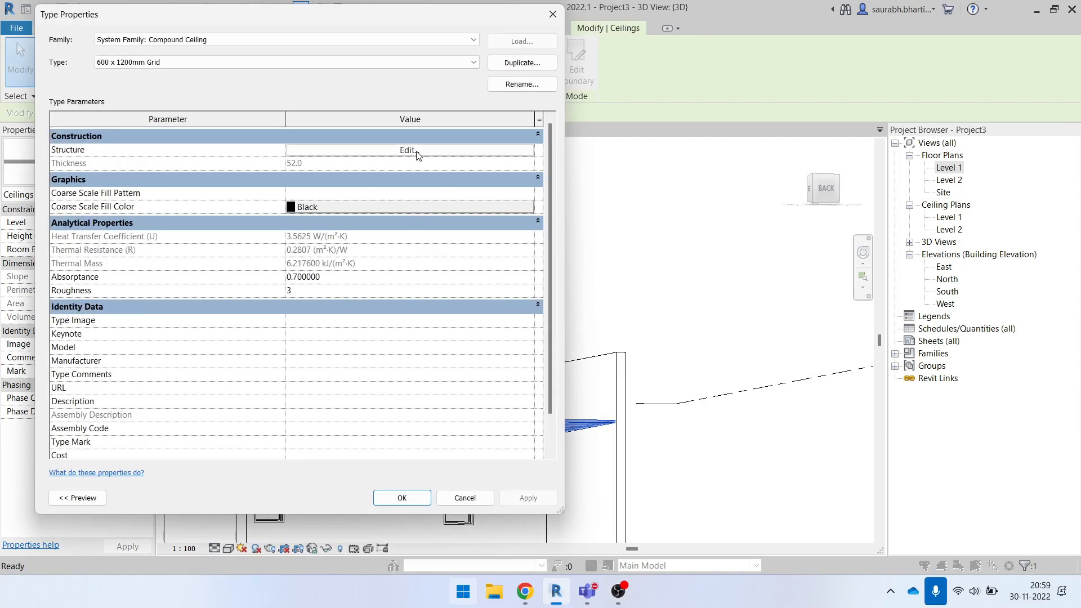
{"action": "left_click", "coordinate": [417, 151]}
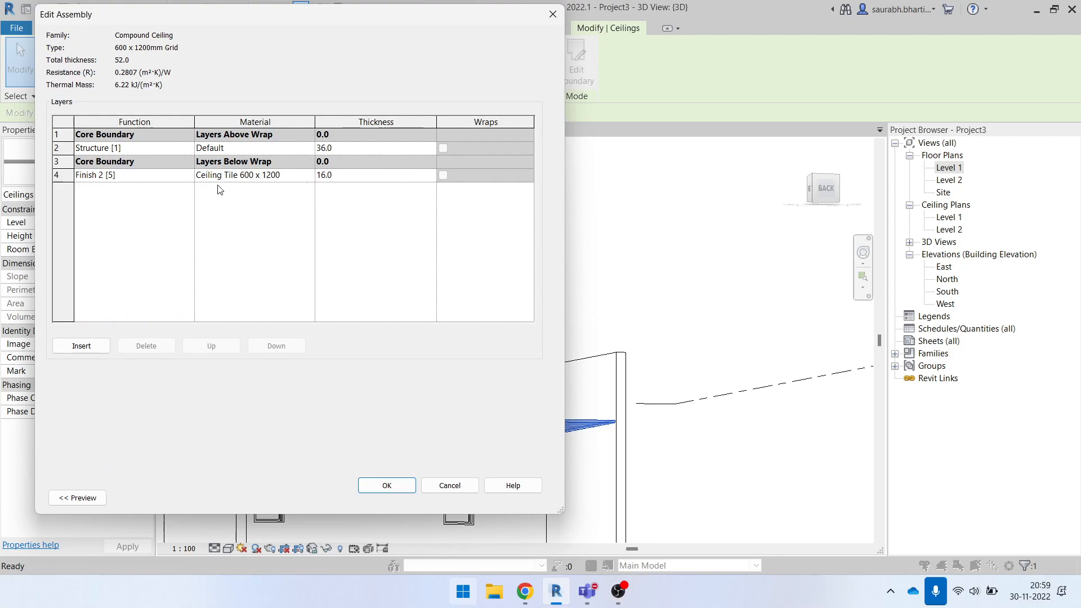
{"action": "left_click", "coordinate": [311, 179]}
{"action": "left_click", "coordinate": [311, 179]}
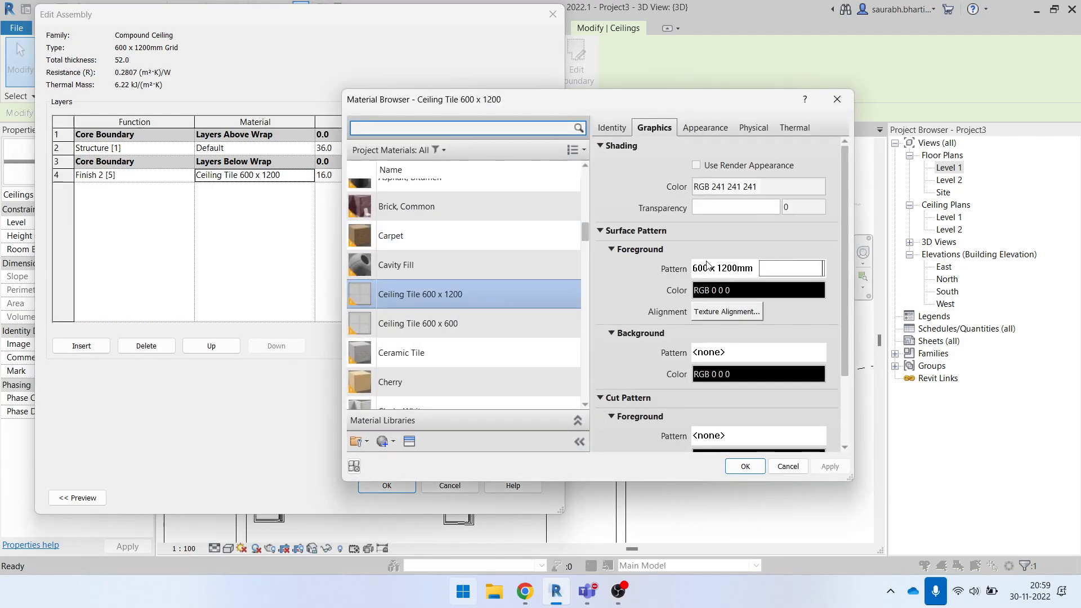
{"action": "left_click", "coordinate": [757, 268]}
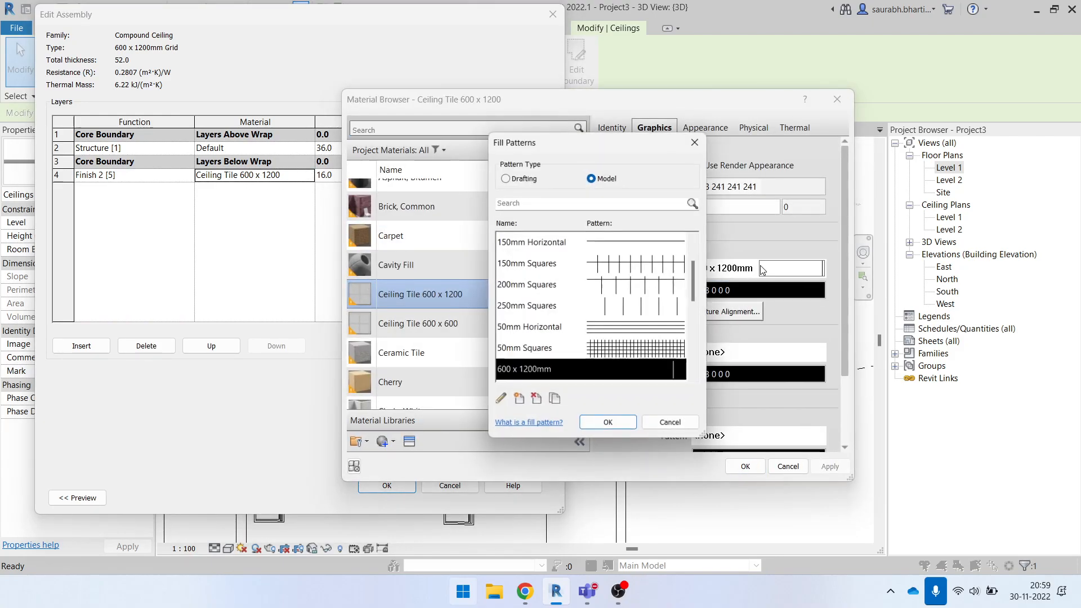
{"action": "scroll", "coordinate": [593, 362], "scroll_direction": "down", "scroll_amount": 3}
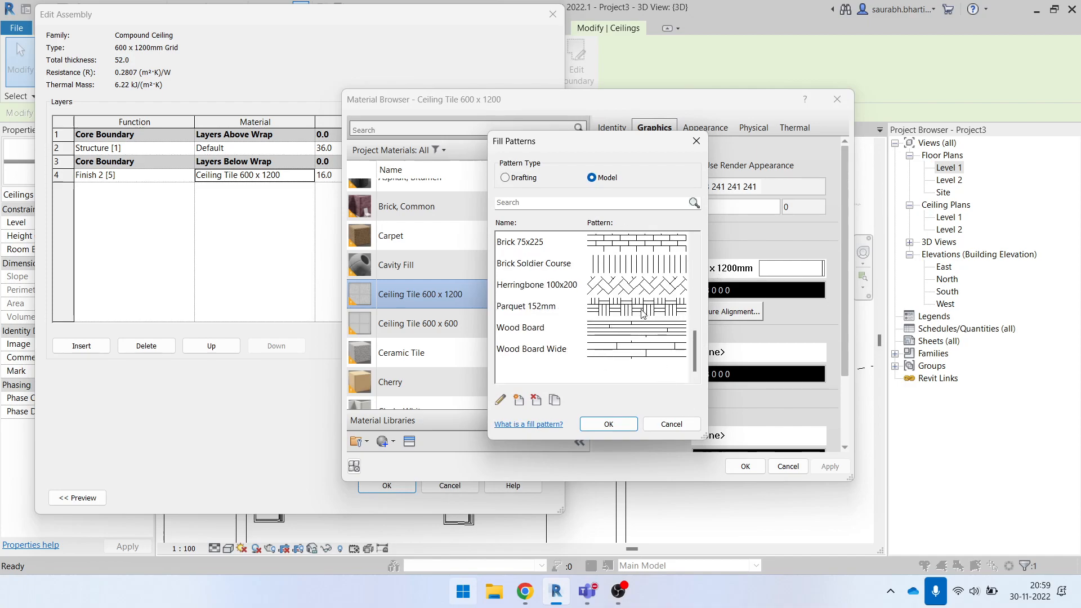
{"action": "left_click", "coordinate": [638, 359]}
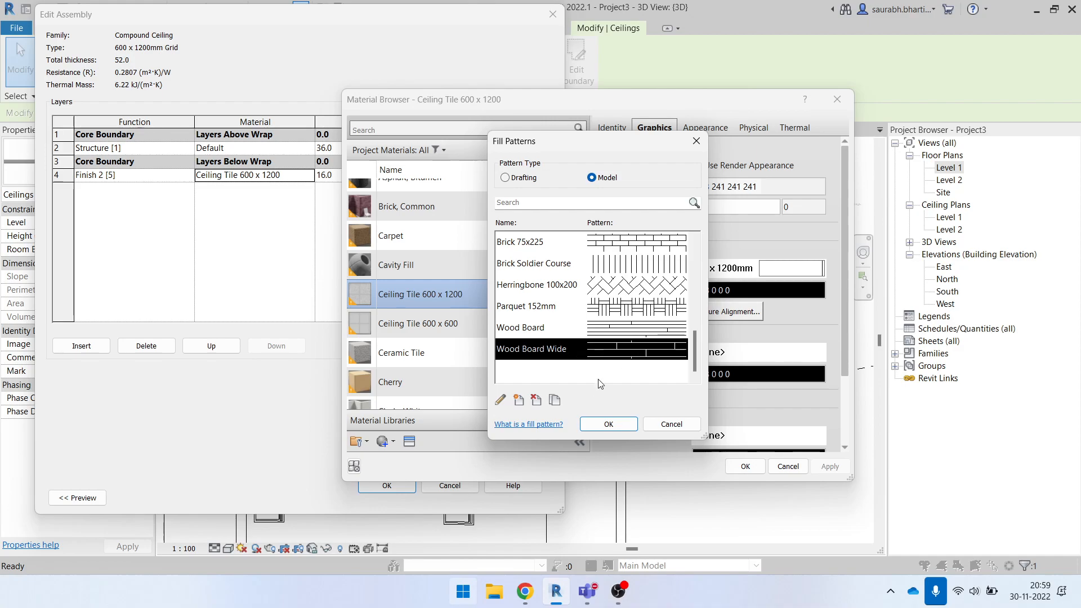
{"action": "left_click", "coordinate": [610, 426]}
{"action": "left_click", "coordinate": [746, 466]}
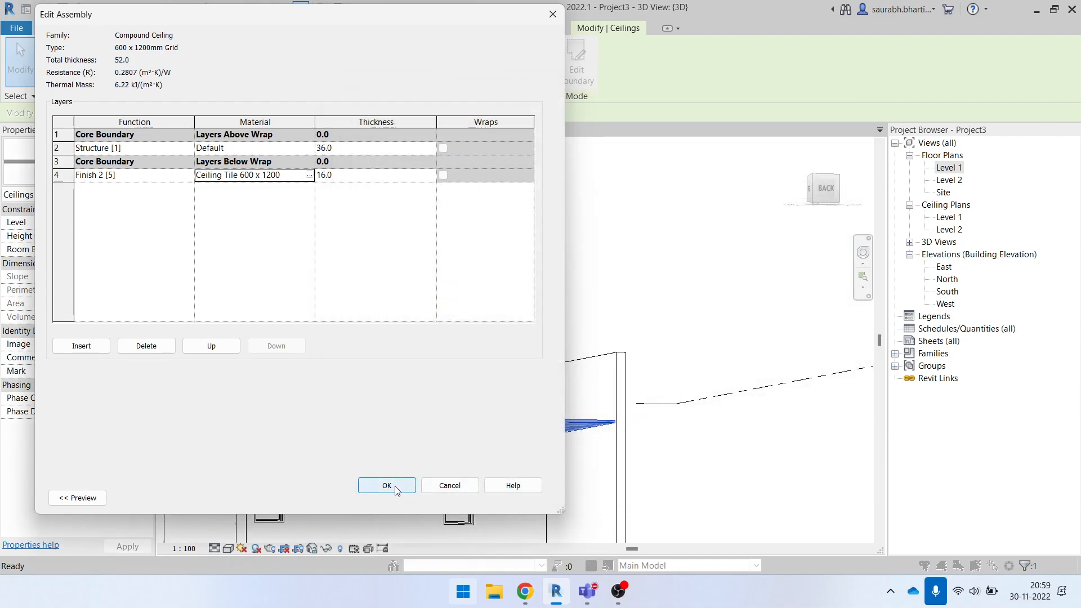
{"action": "left_click", "coordinate": [387, 485]}
{"action": "left_click", "coordinate": [426, 493]}
- Inspect the wood board pattern on the large ceiling's underside in 3D at different zoom levels
{"action": "middle_click_drag", "start_coordinate": [538, 486], "coordinate": [600, 434], "text": "shift"}
{"action": "left_click", "coordinate": [600, 435]}
{"action": "middle_click_drag", "start_coordinate": [514, 454], "coordinate": [550, 355], "text": "shift"}
{"action": "scroll", "coordinate": [451, 400], "scroll_direction": "up", "scroll_amount": 5}
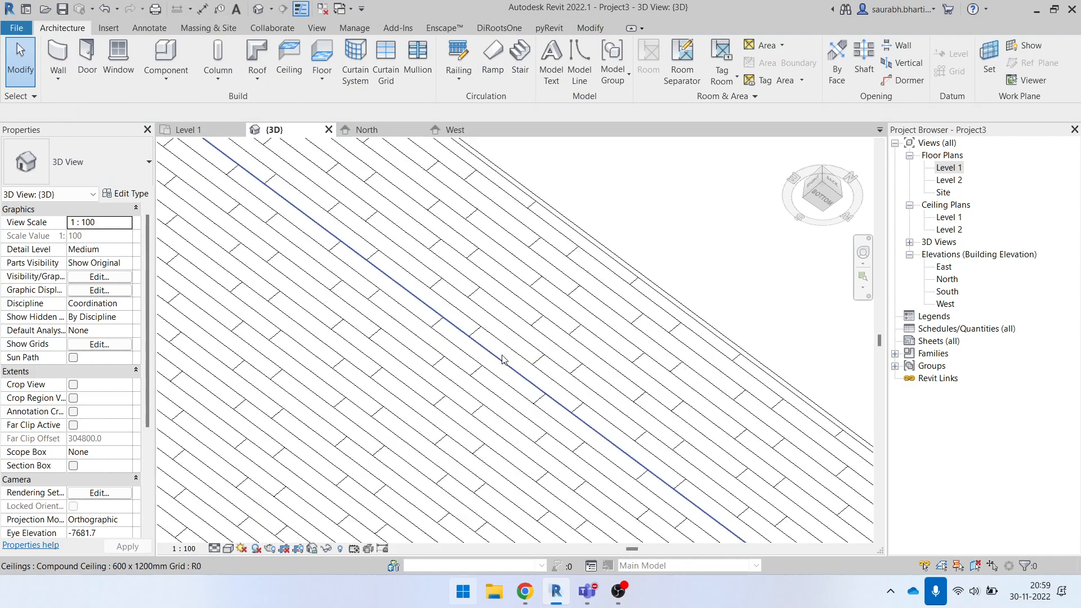
{"action": "scroll", "coordinate": [549, 248], "scroll_direction": "down", "scroll_amount": 5}
{"action": "scroll", "coordinate": [545, 225], "scroll_direction": "up", "scroll_amount": 5}
{"action": "scroll", "coordinate": [546, 226], "scroll_direction": "down", "scroll_amount": 5}
{"action": "middle_click_drag", "start_coordinate": [562, 271], "coordinate": [541, 382], "text": "shift"}
- Open the surface foreground fill patterns of the Ceiling Tile 600 x 1200 material in the large ceiling's type structure
{"action": "left_click", "coordinate": [541, 297]}
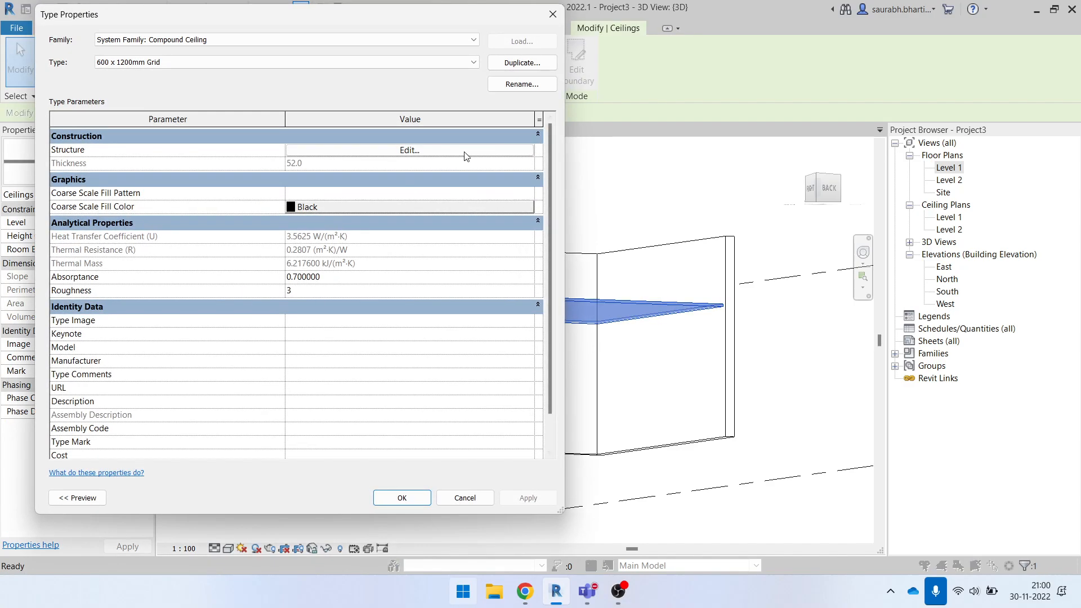
{"action": "left_click", "coordinate": [465, 151]}
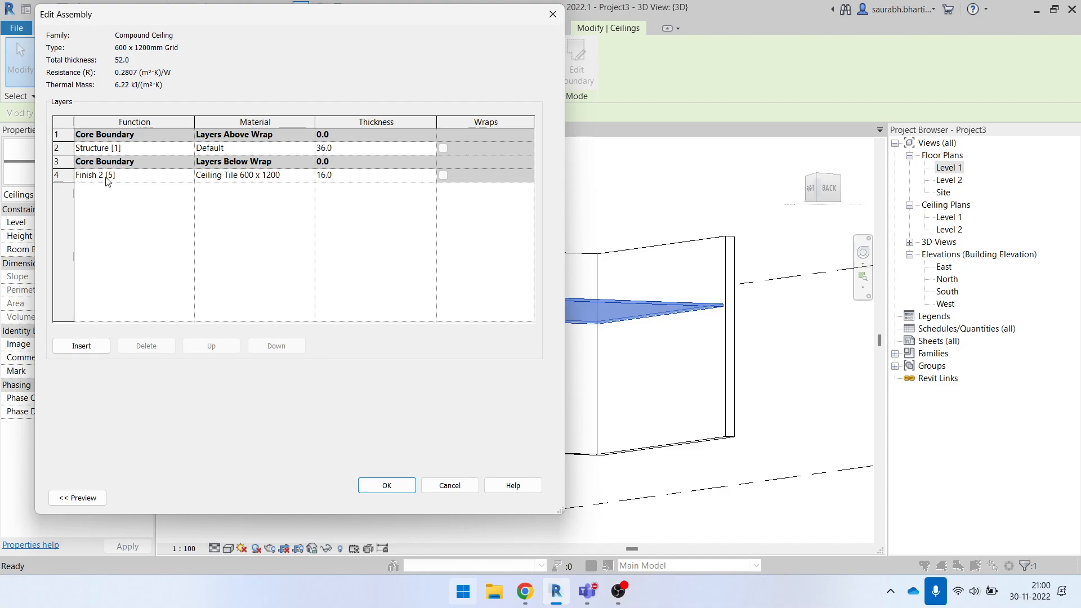
{"action": "left_click", "coordinate": [310, 179]}
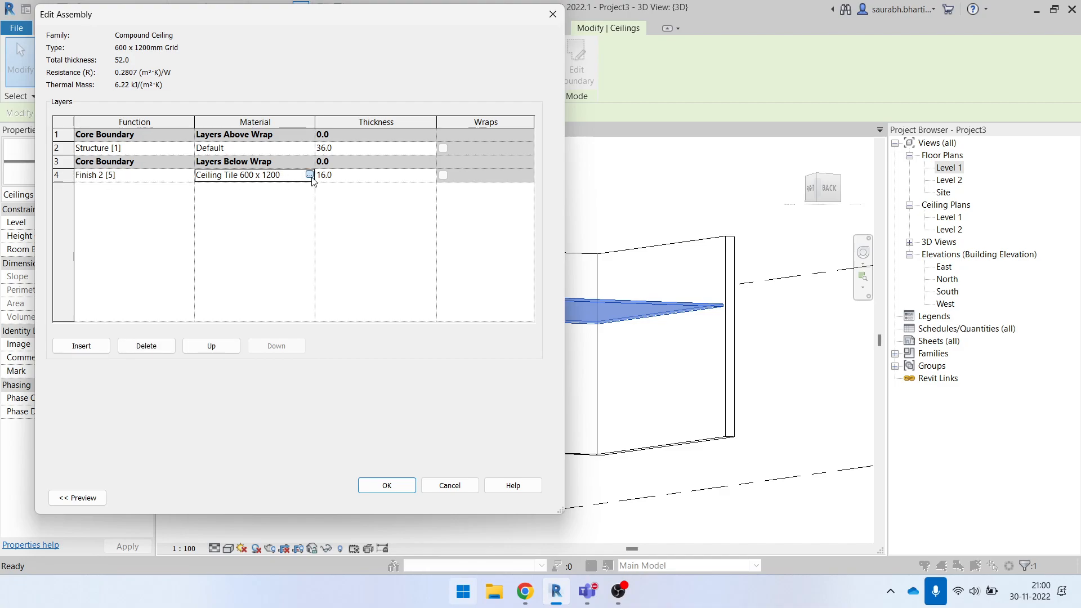
{"action": "left_click", "coordinate": [310, 179]}
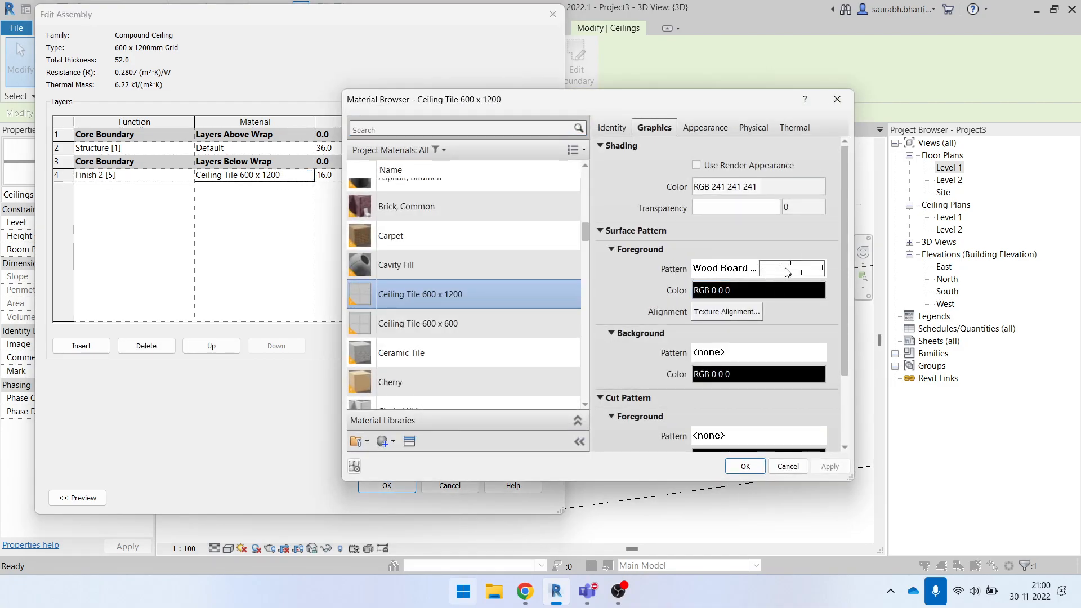
{"action": "left_click", "coordinate": [785, 269]}
- Compare the available drafting and model fill patterns, ending on the Wood Board Wide model pattern
{"action": "scroll", "coordinate": [655, 325], "scroll_direction": "up", "scroll_amount": 5}
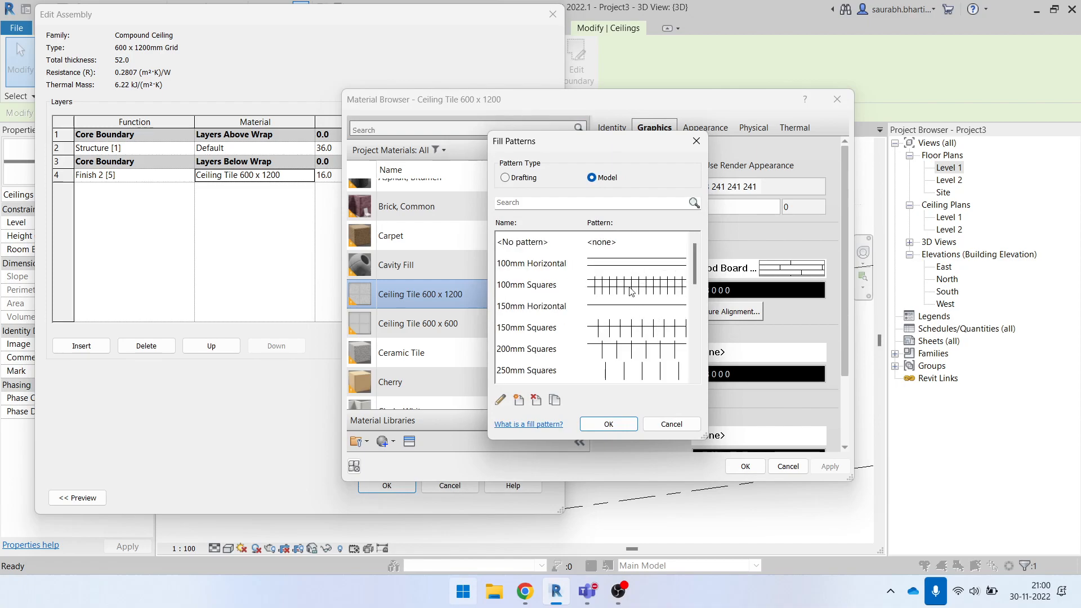
{"action": "left_click", "coordinate": [506, 178]}
{"action": "scroll", "coordinate": [625, 315], "scroll_direction": "down", "scroll_amount": 5}
{"action": "scroll", "coordinate": [627, 270], "scroll_direction": "up", "scroll_amount": 5}
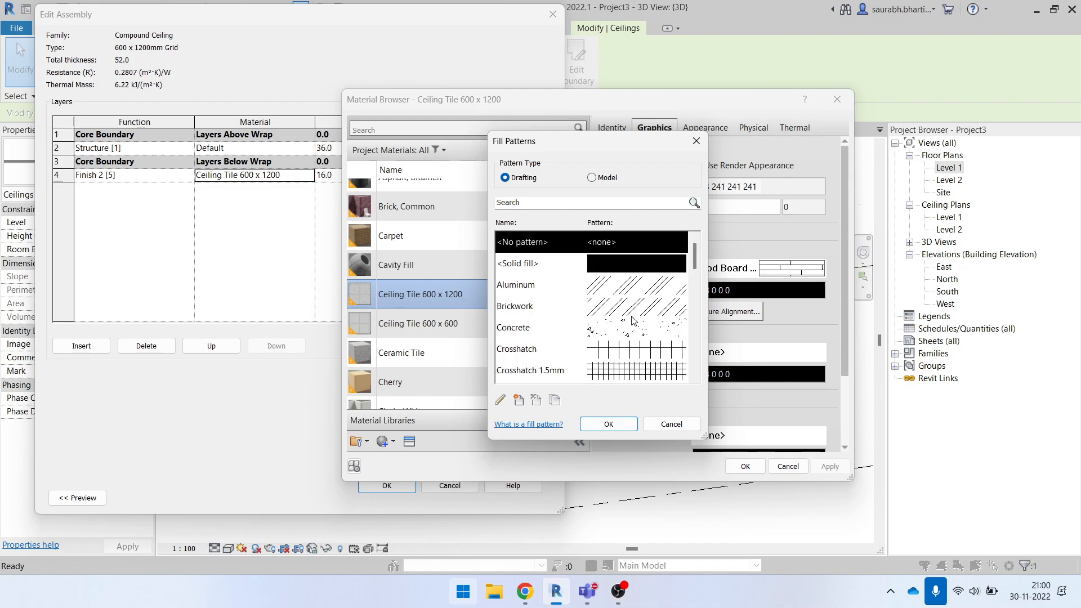
{"action": "left_click", "coordinate": [601, 178]}
{"action": "scroll", "coordinate": [629, 315], "scroll_direction": "down", "scroll_amount": 5}
{"action": "left_click", "coordinate": [629, 345]}
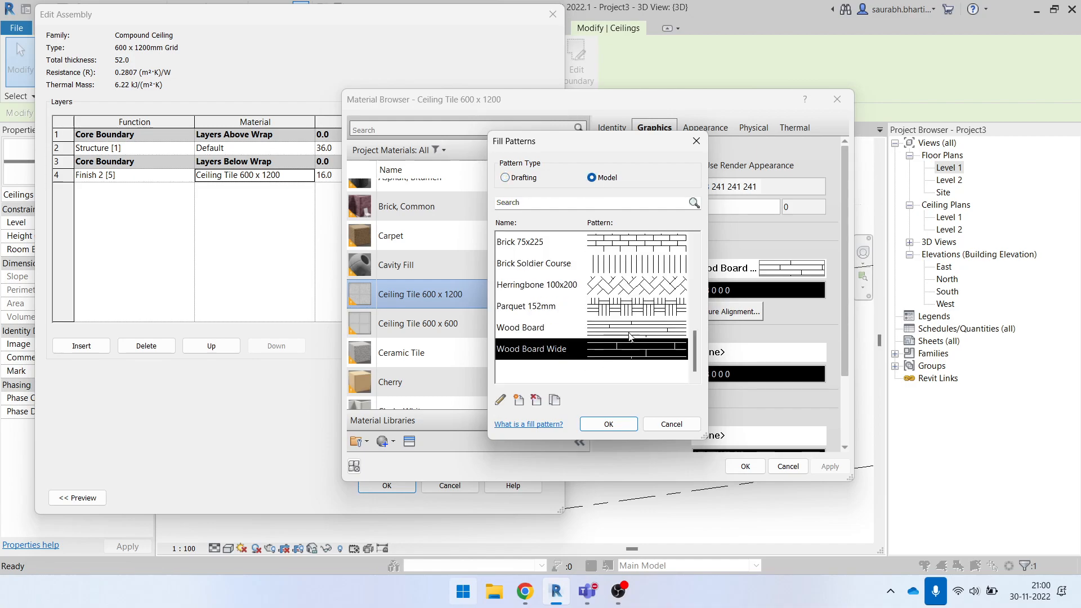
- Assign the Vertical 1.5mm drafting pattern as the ceiling tile material's surface foreground and apply it to the ceiling type
{"action": "left_click", "coordinate": [536, 180]}
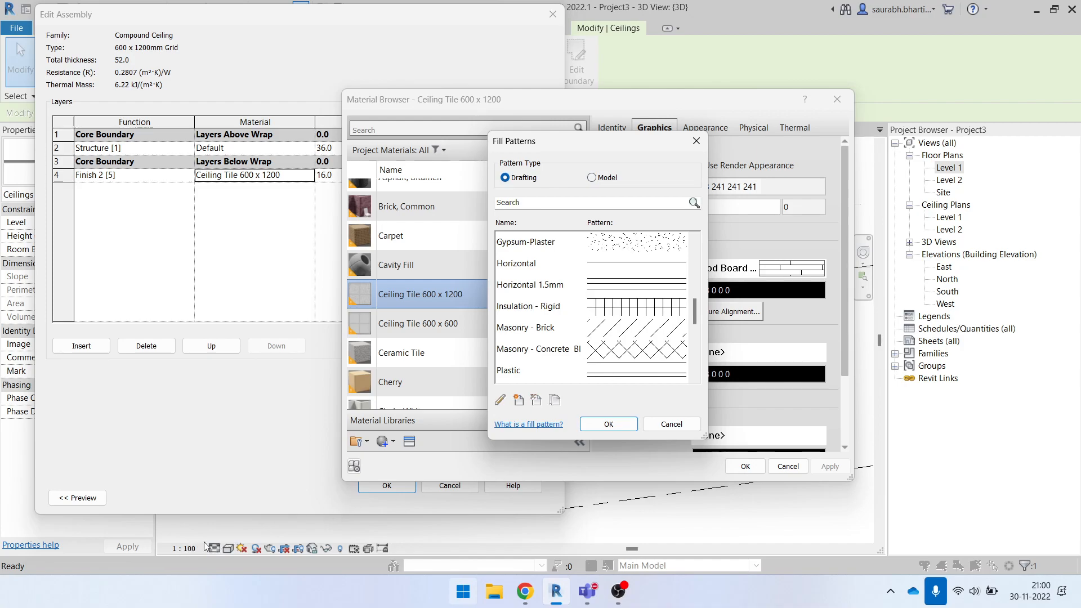
{"action": "left_click", "coordinate": [635, 361]}
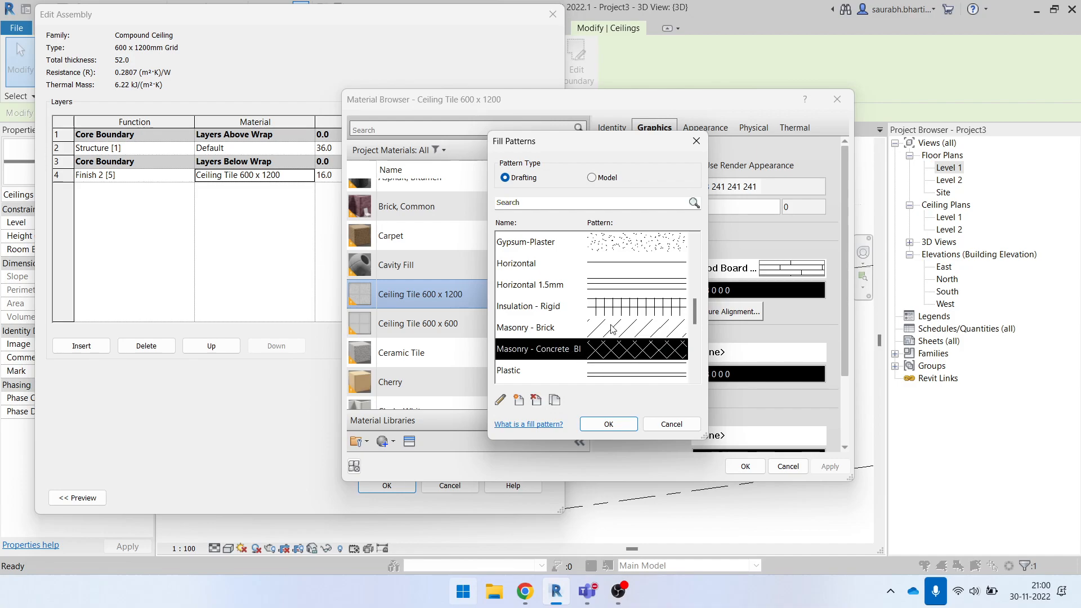
{"action": "scroll", "coordinate": [632, 331], "scroll_direction": "up", "scroll_amount": 5}
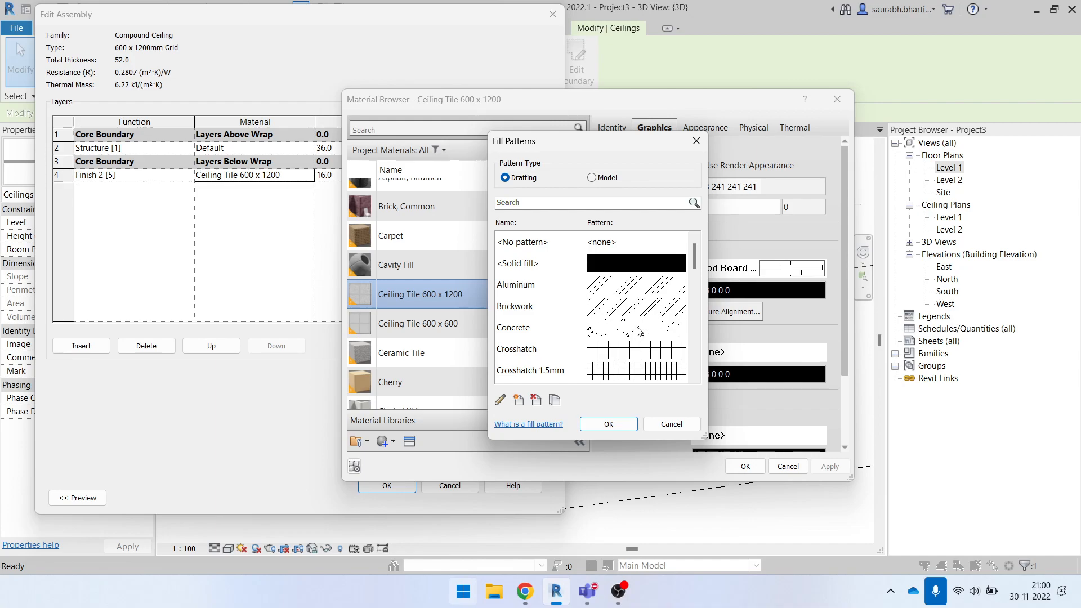
{"action": "scroll", "coordinate": [637, 345], "scroll_direction": "down", "scroll_amount": 10}
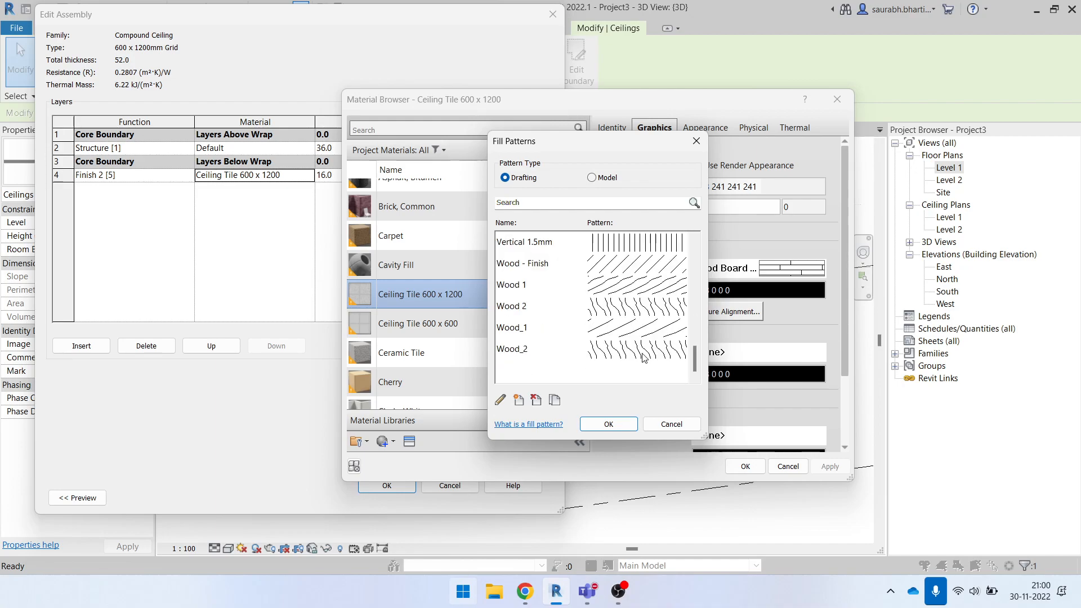
{"action": "left_click", "coordinate": [632, 252]}
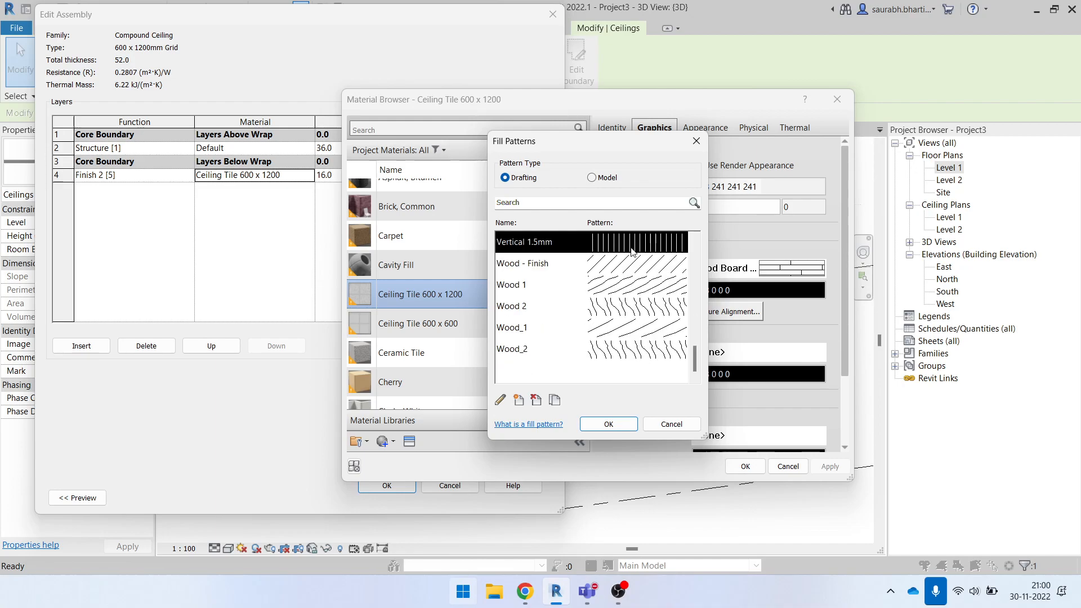
{"action": "left_click", "coordinate": [609, 424]}
{"action": "left_click", "coordinate": [742, 270]}
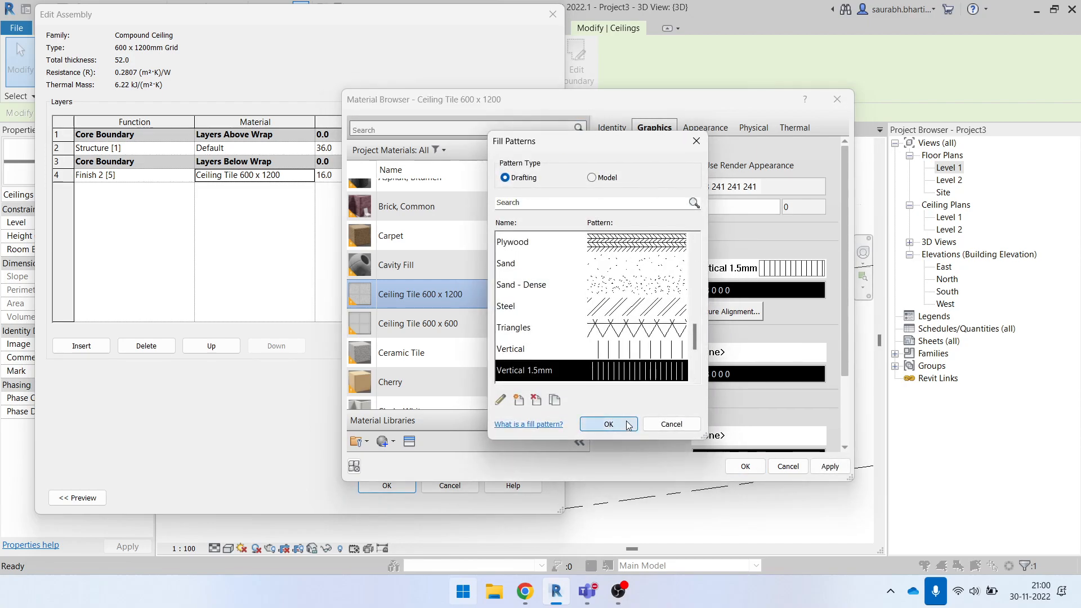
{"action": "left_click", "coordinate": [610, 422]}
{"action": "left_click", "coordinate": [745, 466]}
{"action": "left_click", "coordinate": [389, 485]}
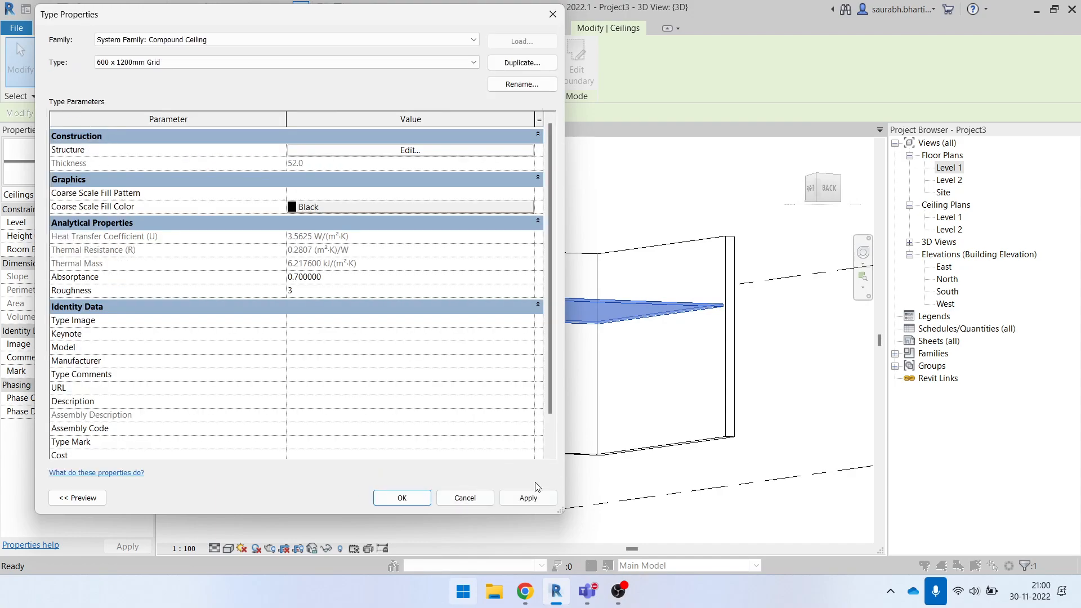
{"action": "left_click", "coordinate": [394, 498]}
{"action": "left_click", "coordinate": [643, 495]}
- Set the 3D view scale to 1:50 with the large ceiling's patterned underside in view
{"action": "left_click", "coordinate": [722, 535]}
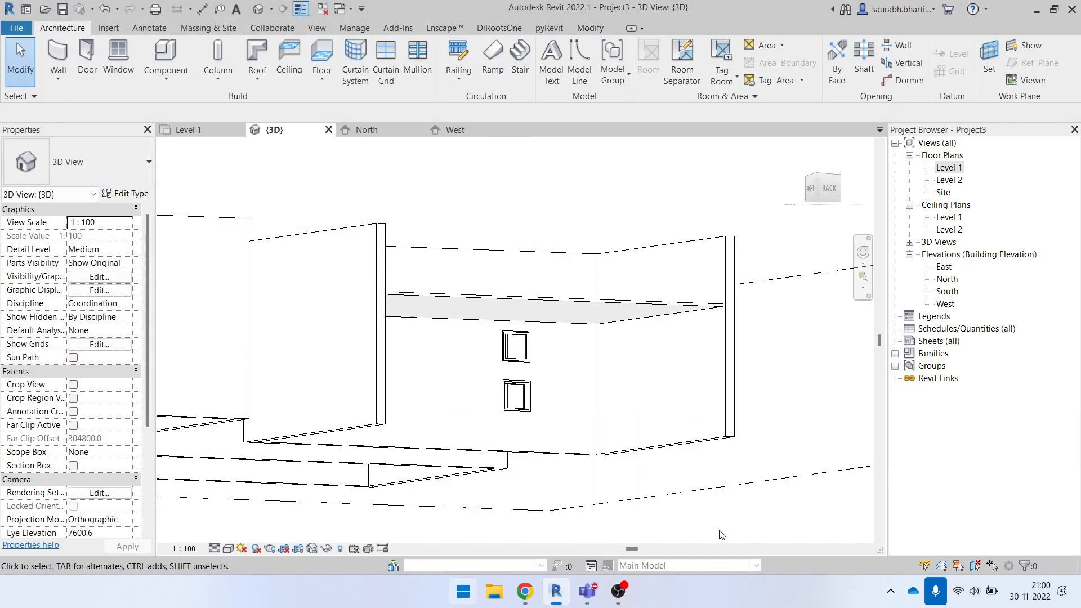
{"action": "middle_click_drag", "start_coordinate": [722, 534], "coordinate": [750, 442], "text": "shift"}
{"action": "scroll", "coordinate": [579, 308], "scroll_direction": "up", "scroll_amount": 3}
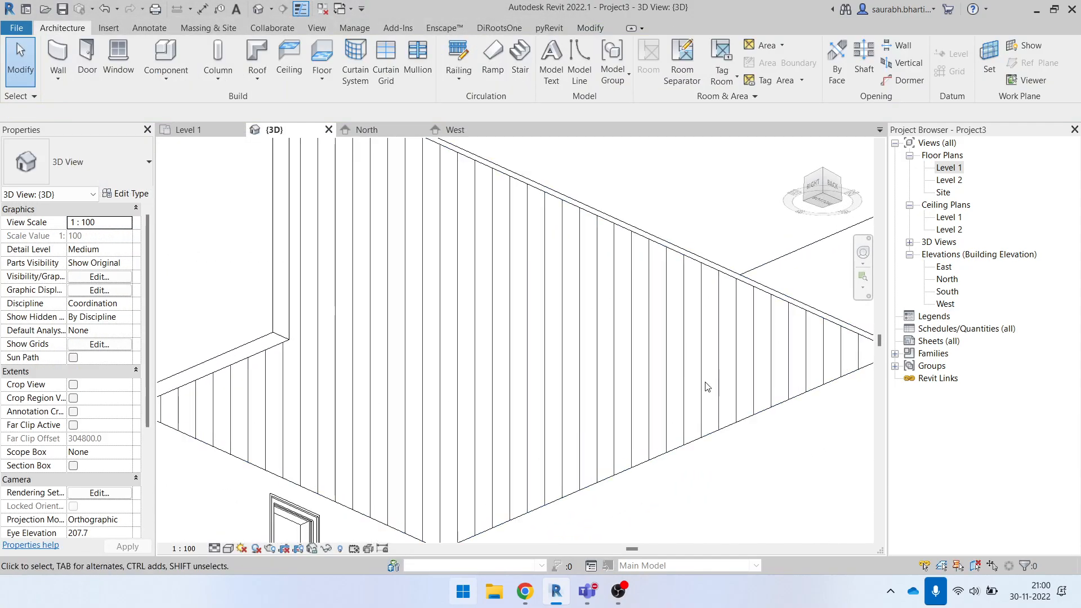
{"action": "left_click", "coordinate": [184, 549]}
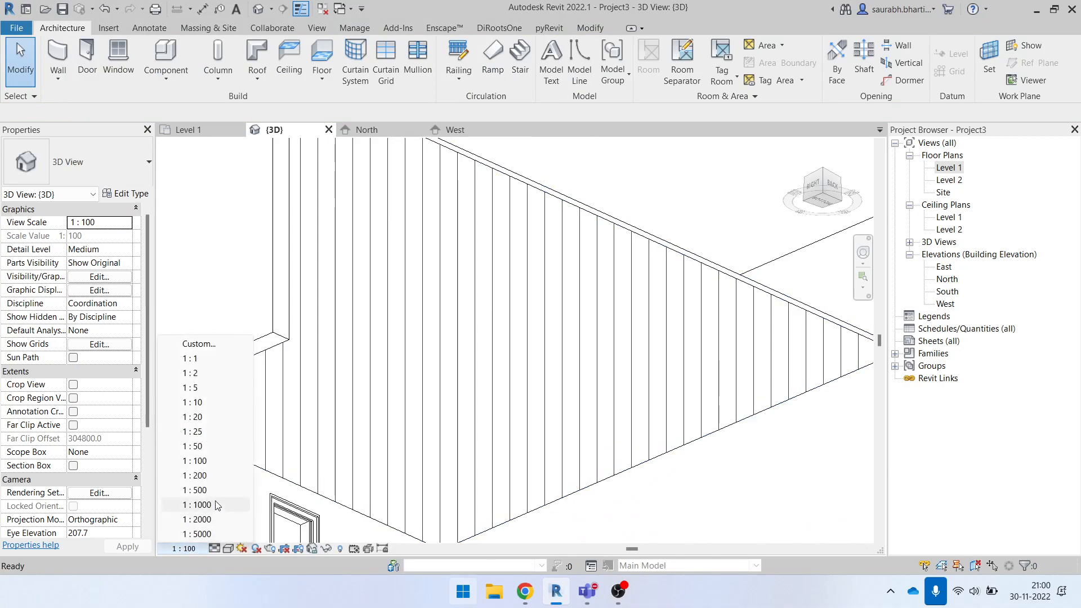
{"action": "left_click", "coordinate": [224, 448]}
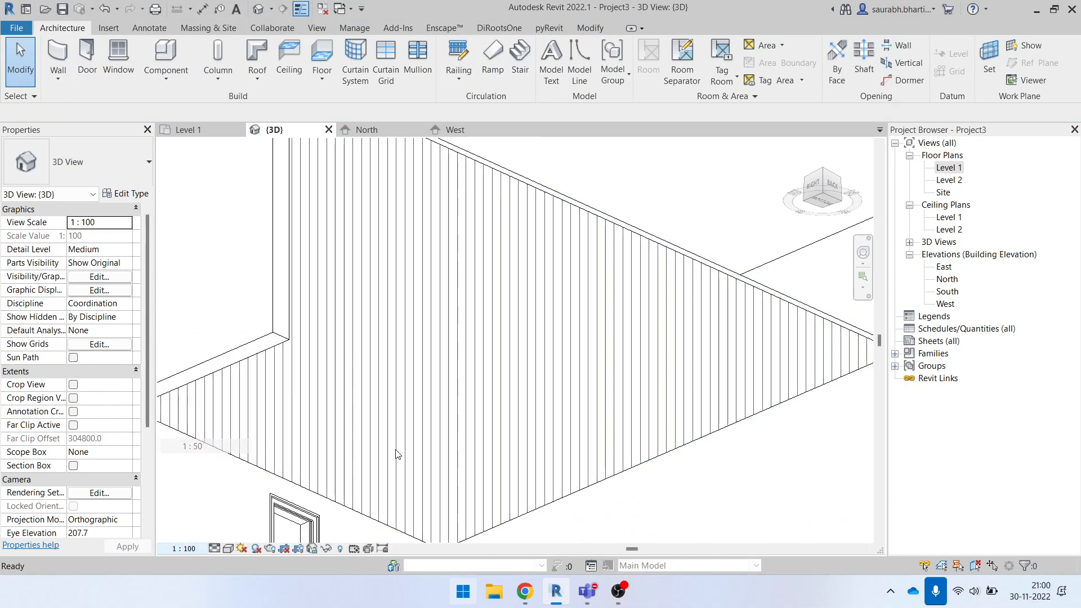
- Try the 3D view at scales 1:25 and 1:10, undo the last scale change and return to 1:50
{"action": "left_click", "coordinate": [190, 550]}
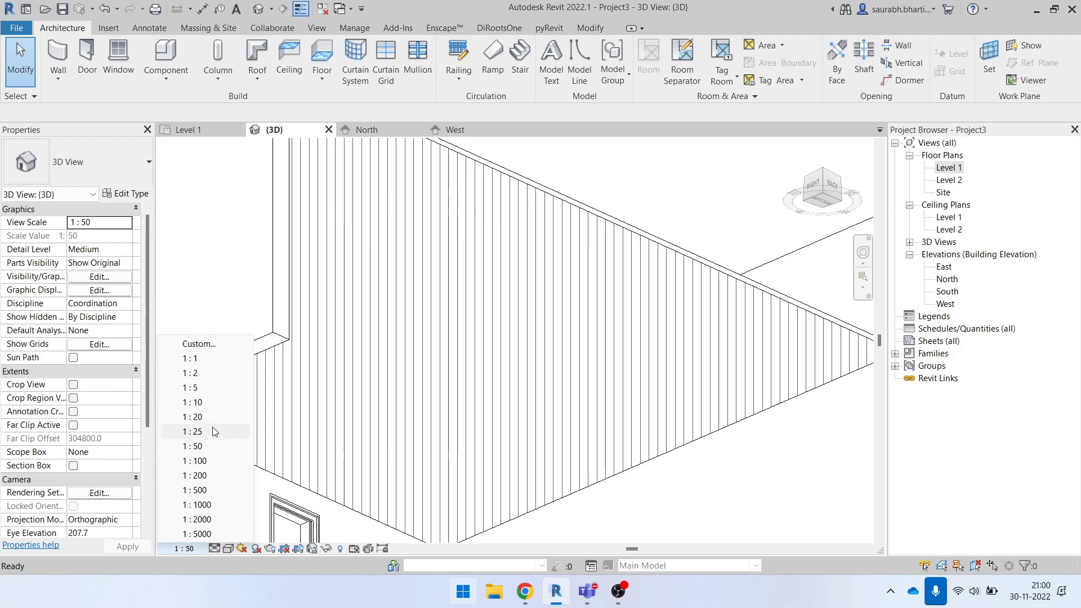
{"action": "left_click", "coordinate": [214, 432]}
{"action": "left_click", "coordinate": [185, 549]}
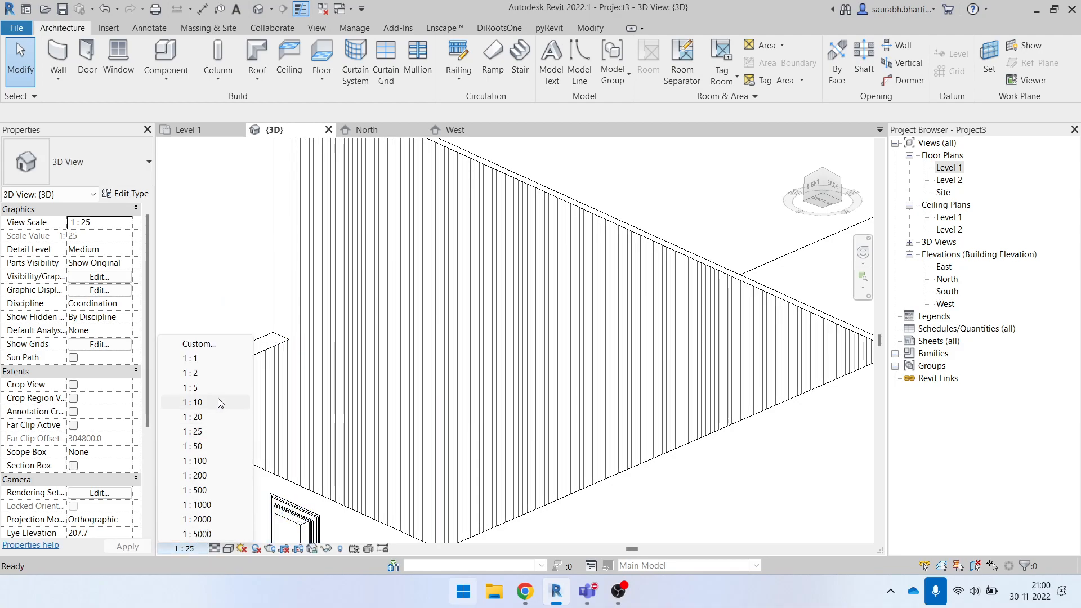
{"action": "left_click", "coordinate": [218, 401]}
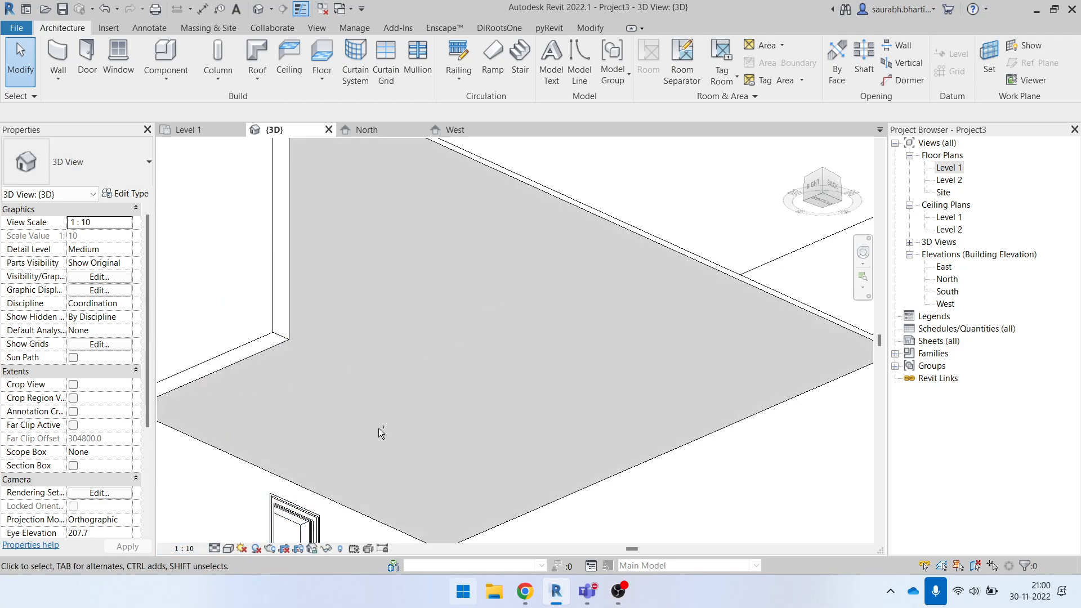
{"action": "key", "text": "ctrl+z"}
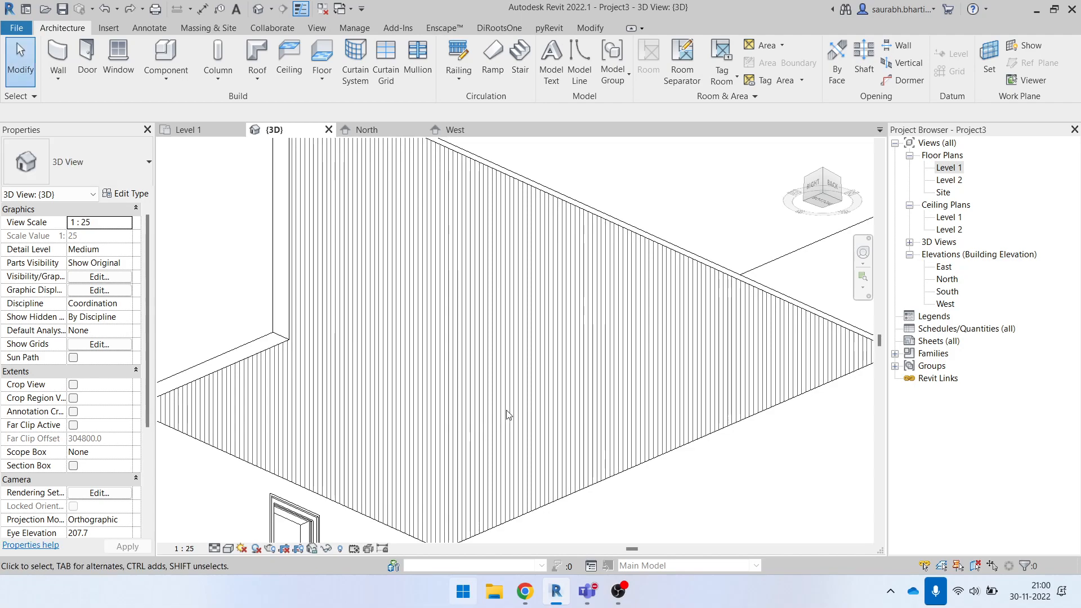
{"action": "left_click", "coordinate": [185, 549]}
{"action": "left_click", "coordinate": [231, 448]}
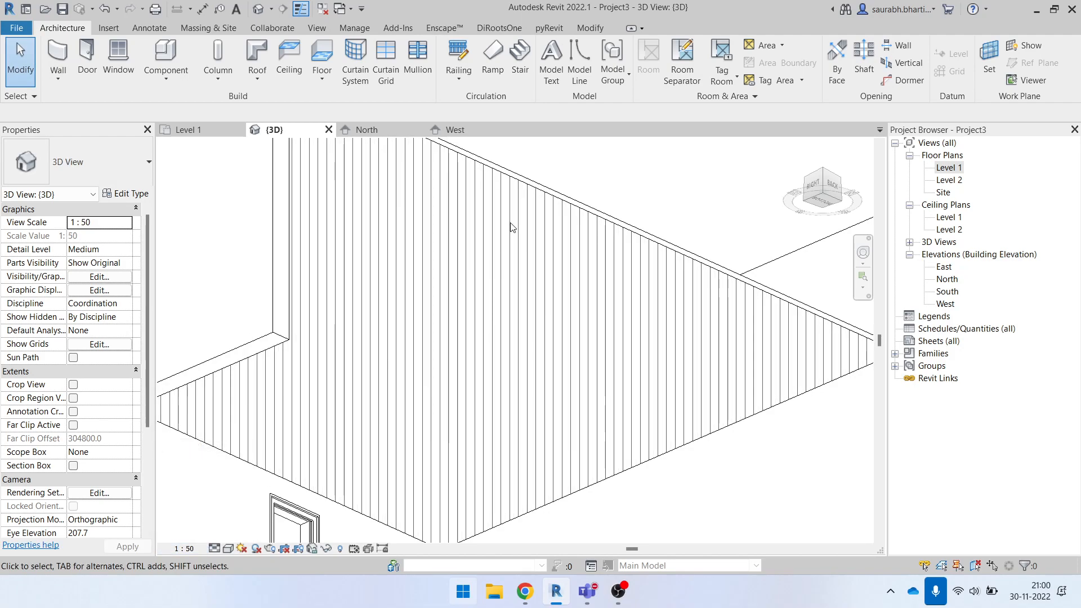
{"action": "left_click", "coordinate": [519, 194]}
{"action": "key", "text": "Delete"}
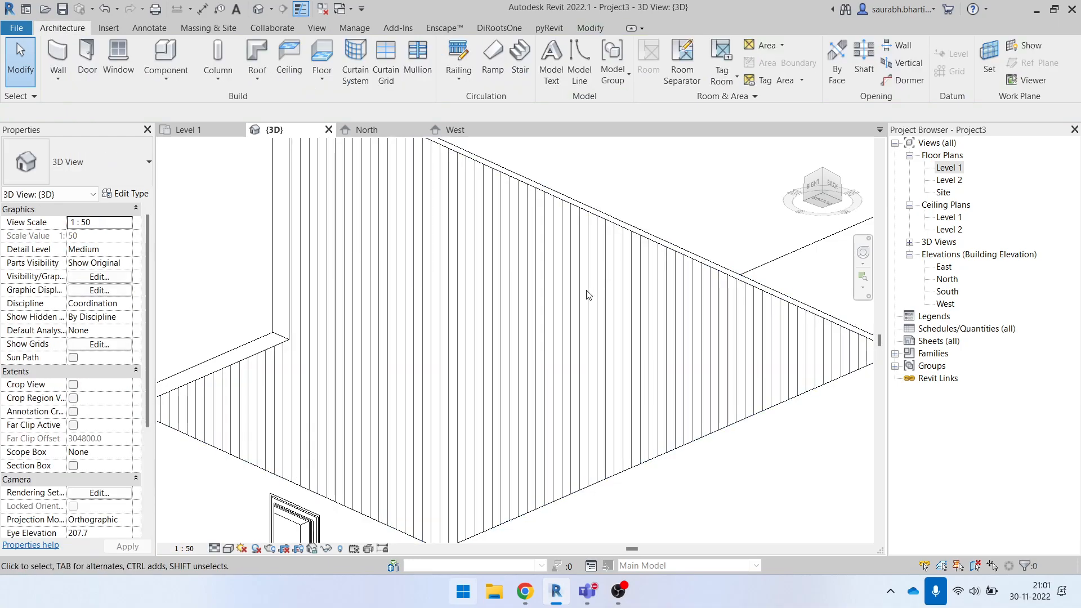
- Open the surface foreground fill patterns of the Ceiling Tile 600 x 1200 finish material in the large ceiling's type
{"action": "mouse_move", "coordinate": [582, 322]}
{"action": "middle_mouse_down", "text": "shift"}
{"action": "mouse_move", "coordinate": [498, 475]}
{"action": "mouse_move", "coordinate": [602, 397]}
{"action": "mouse_move", "coordinate": [608, 307]}
{"action": "mouse_move", "coordinate": [548, 302]}
{"action": "mouse_move", "coordinate": [597, 303]}
{"action": "middle_mouse_up", "text": "shift"}
{"action": "left_click", "coordinate": [598, 287]}
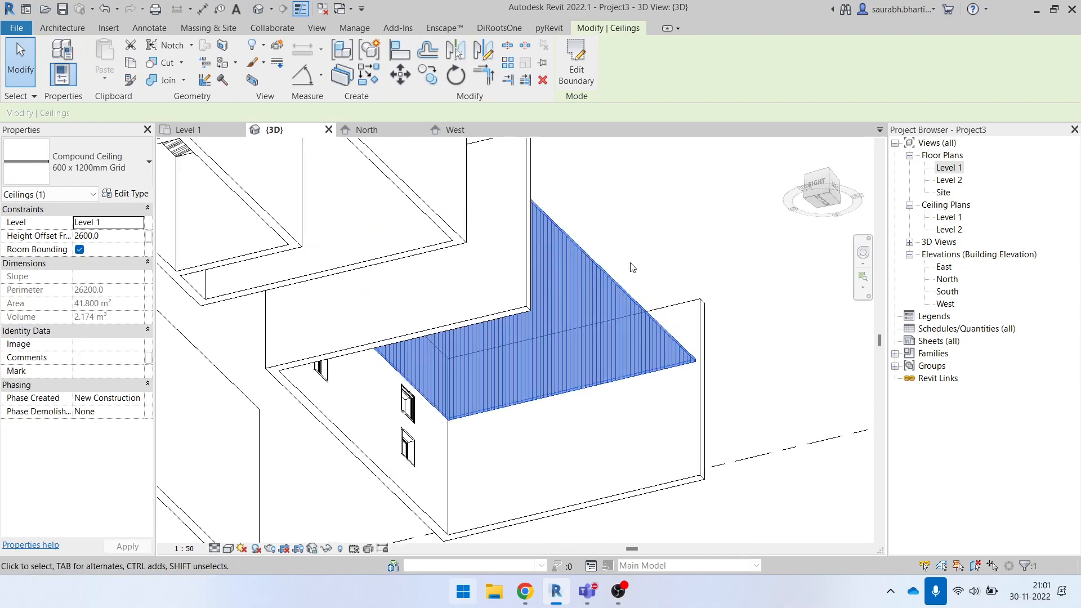
{"action": "middle_click_drag", "start_coordinate": [631, 263], "coordinate": [630, 303]}
{"action": "left_click", "coordinate": [128, 194]}
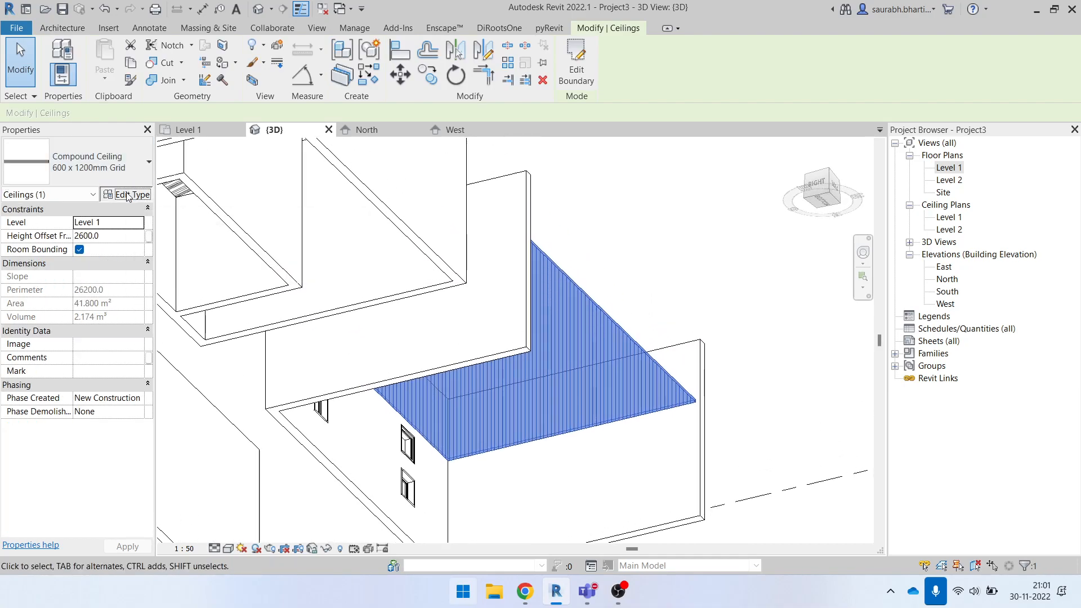
{"action": "left_click", "coordinate": [443, 149]}
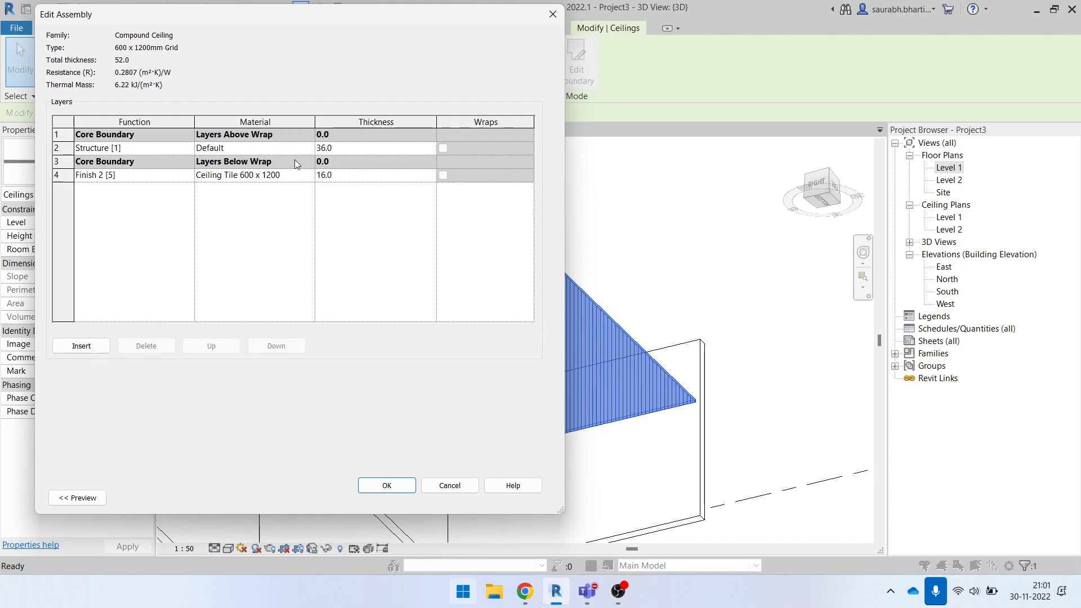
{"action": "left_click", "coordinate": [309, 178]}
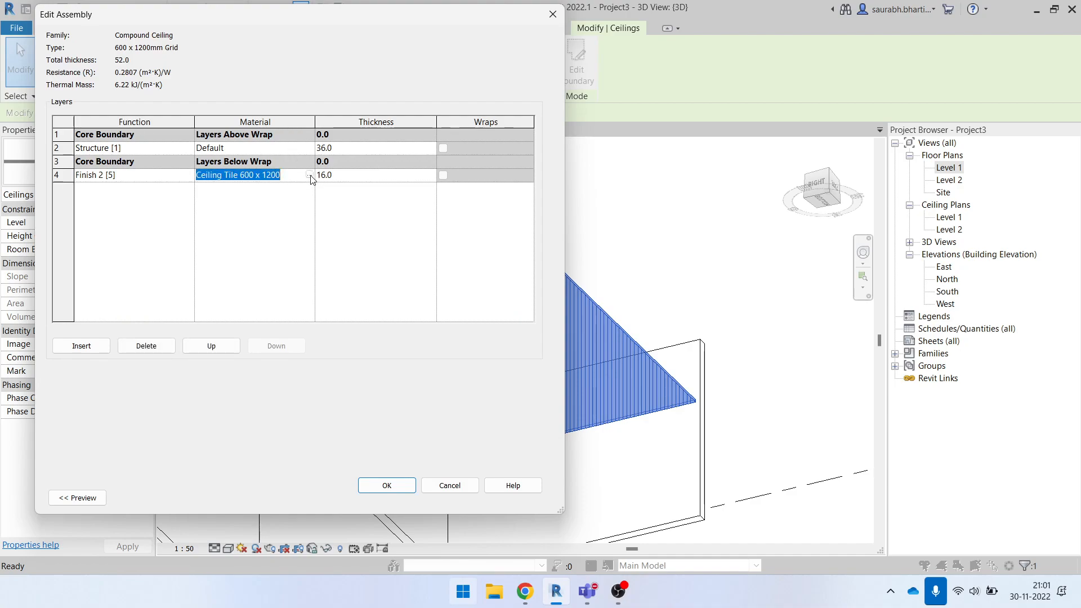
{"action": "left_click", "coordinate": [310, 176]}
{"action": "left_click", "coordinate": [744, 271]}
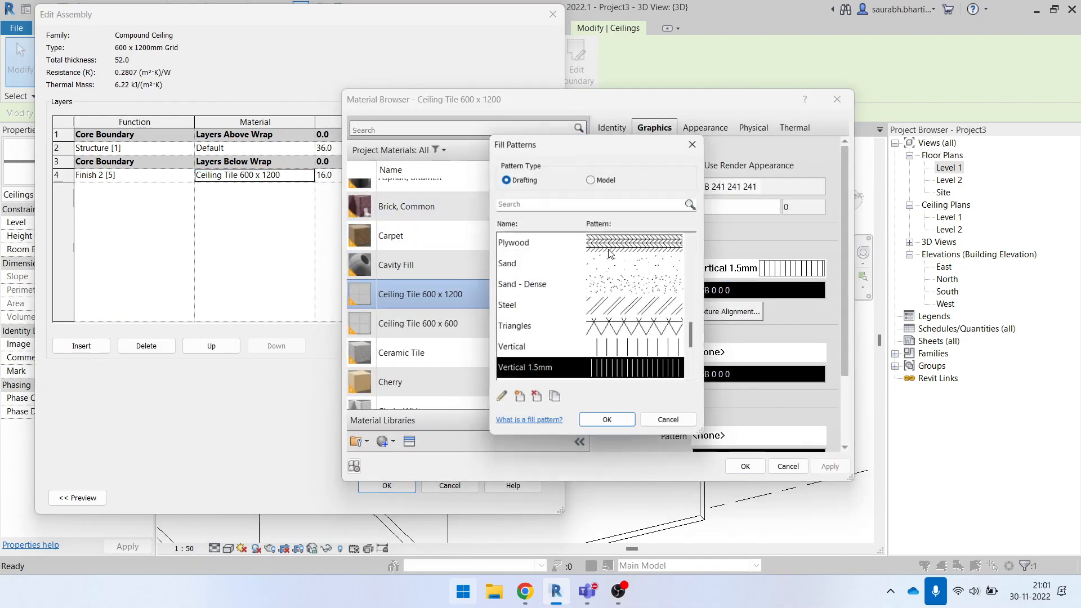
- Assign the 100mm Horizontal model pattern as the tile material's surface foreground and apply it to the ceiling type
{"action": "left_click", "coordinate": [613, 181]}
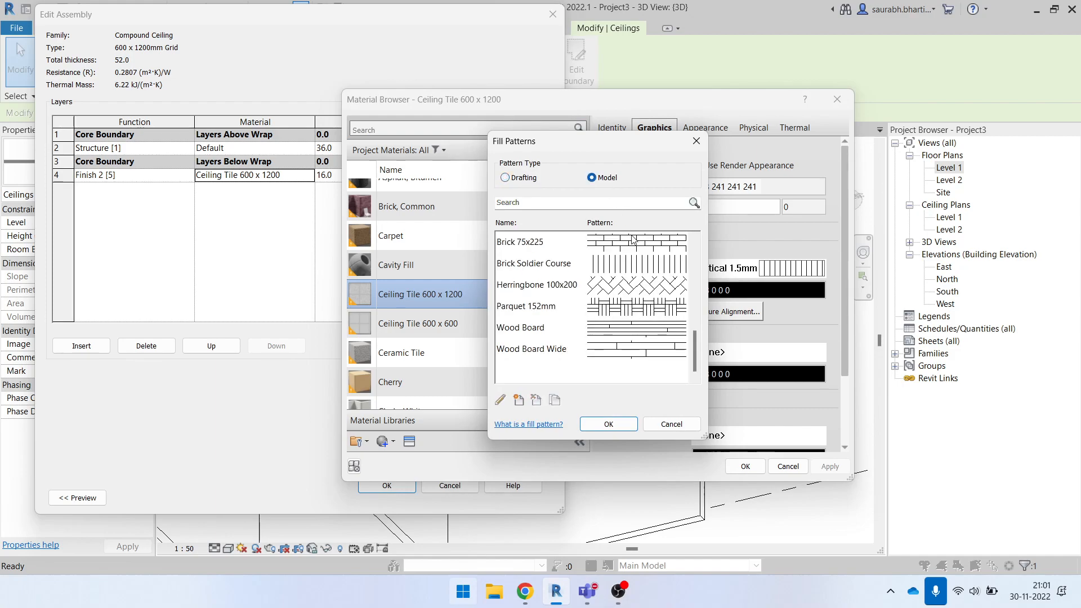
{"action": "scroll", "coordinate": [620, 301], "scroll_direction": "up", "scroll_amount": 5}
{"action": "left_click", "coordinate": [646, 272]}
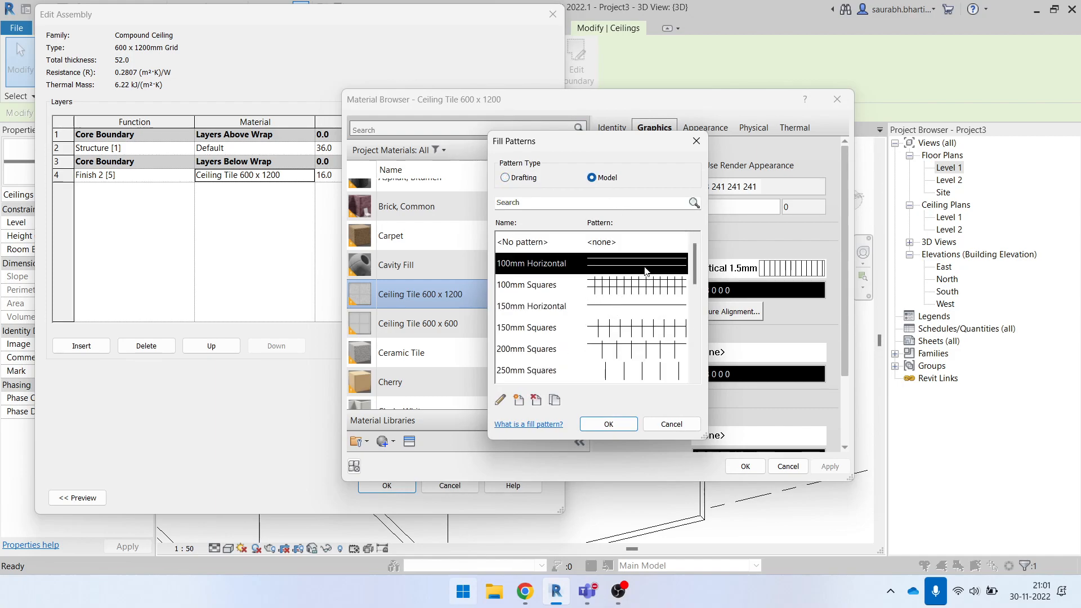
{"action": "left_click", "coordinate": [608, 425]}
{"action": "left_click", "coordinate": [738, 468]}
{"action": "left_click", "coordinate": [383, 485]}
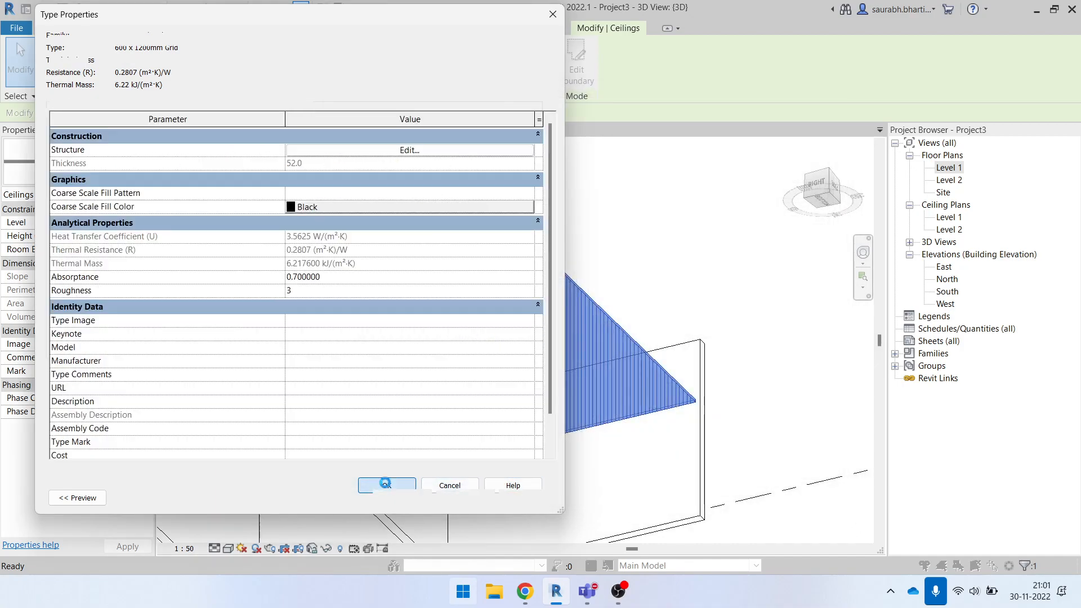
{"action": "left_click", "coordinate": [401, 498]}
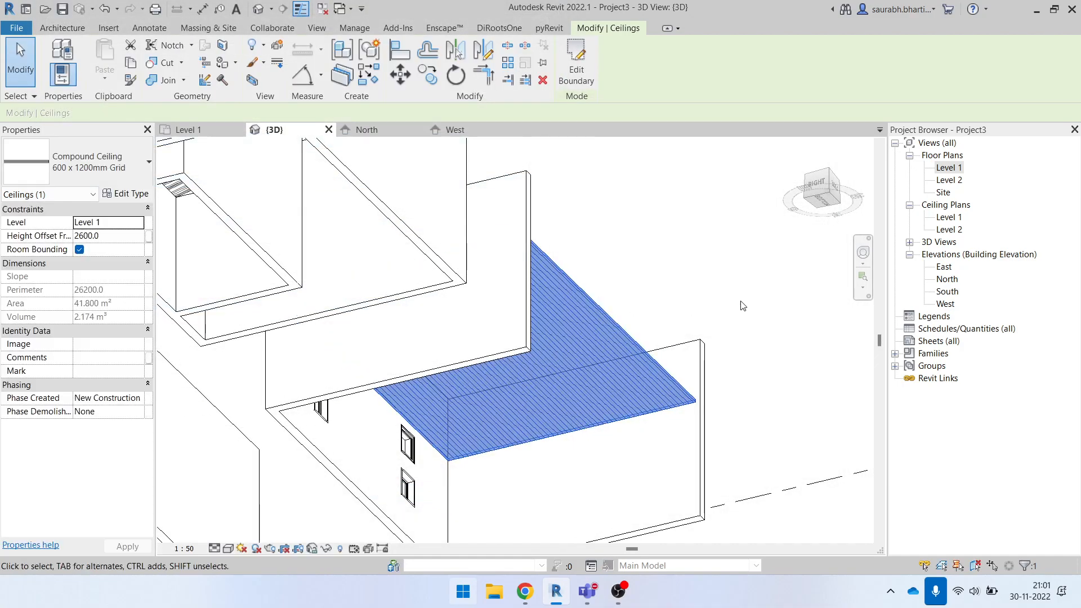
{"action": "key", "text": "Escape"}
- Switch the 3D view scale between 1:100, 1:500 and 1:50 to compare the ceiling's model pattern, ending at 1:100
{"action": "scroll", "coordinate": [680, 260], "scroll_direction": "up", "scroll_amount": 5}
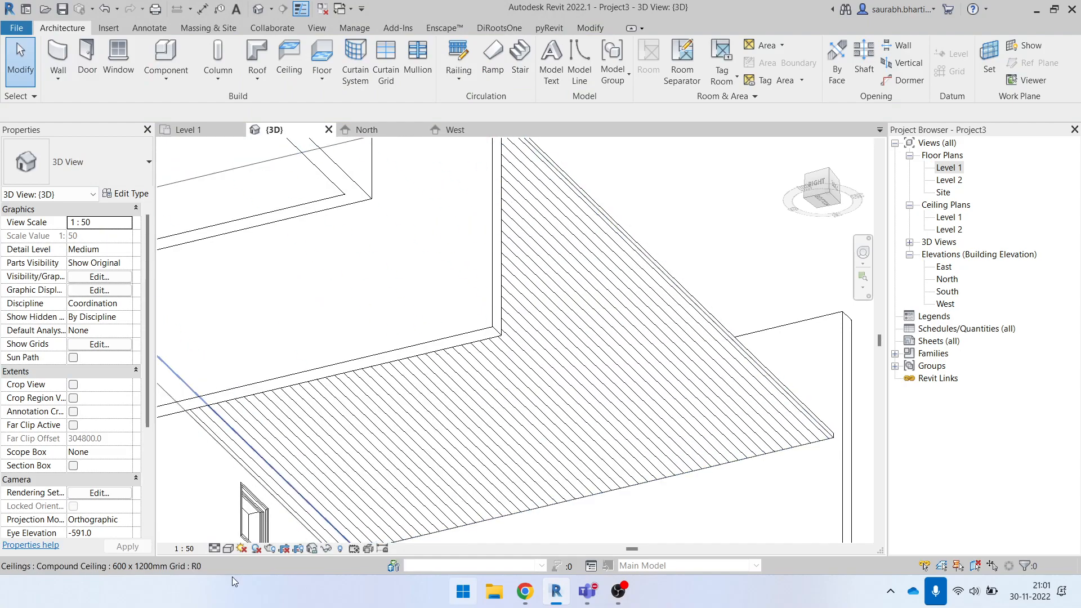
{"action": "left_click", "coordinate": [191, 549]}
{"action": "left_click", "coordinate": [217, 462]}
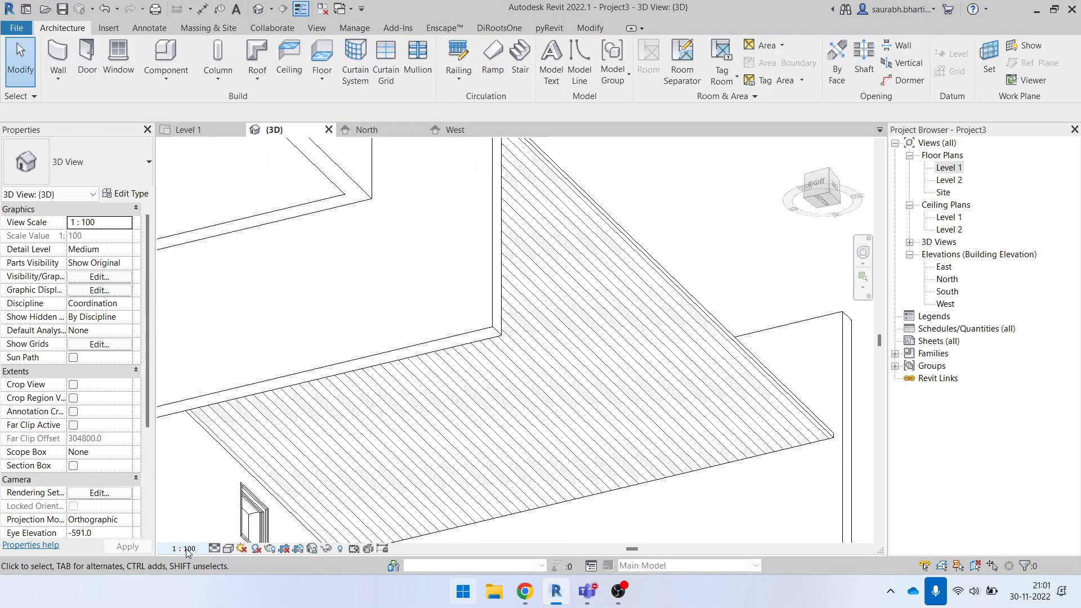
{"action": "left_click", "coordinate": [189, 549]}
{"action": "left_click", "coordinate": [195, 490]}
{"action": "left_click", "coordinate": [185, 549]}
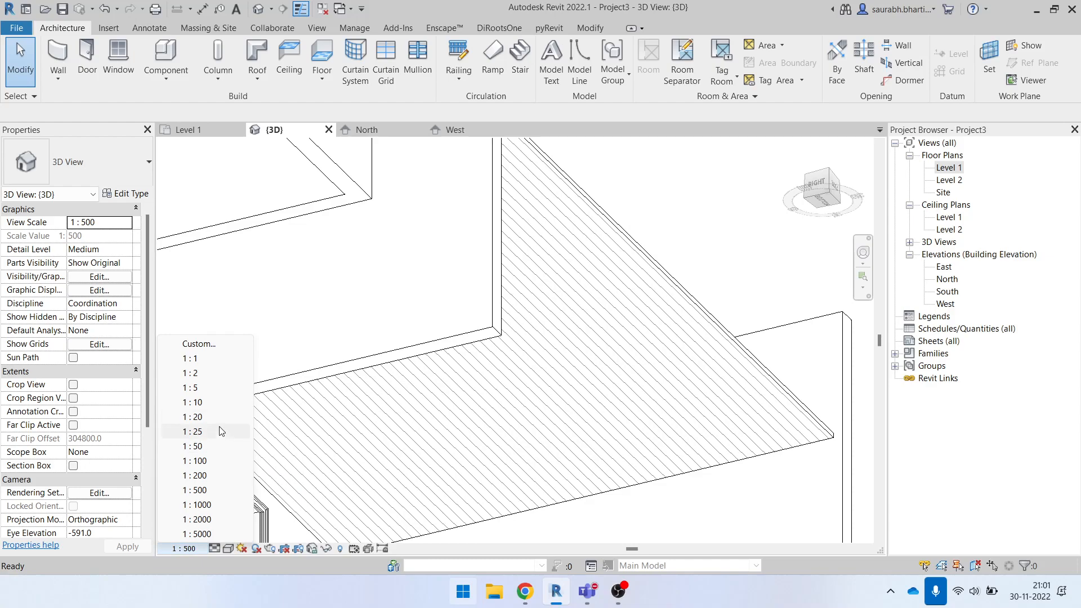
{"action": "left_click", "coordinate": [200, 461]}
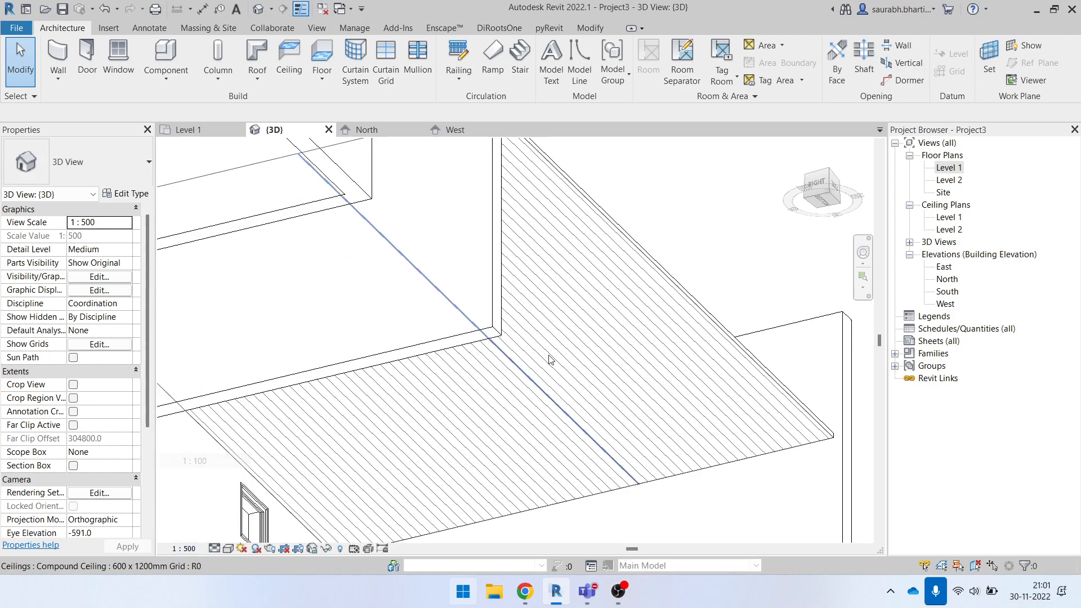
{"action": "left_click", "coordinate": [200, 548]}
{"action": "left_click", "coordinate": [214, 447]}
{"action": "left_click", "coordinate": [186, 549]}
{"action": "left_click", "coordinate": [207, 461]}
{"action": "scroll", "coordinate": [579, 466], "scroll_direction": "down", "scroll_amount": 1}
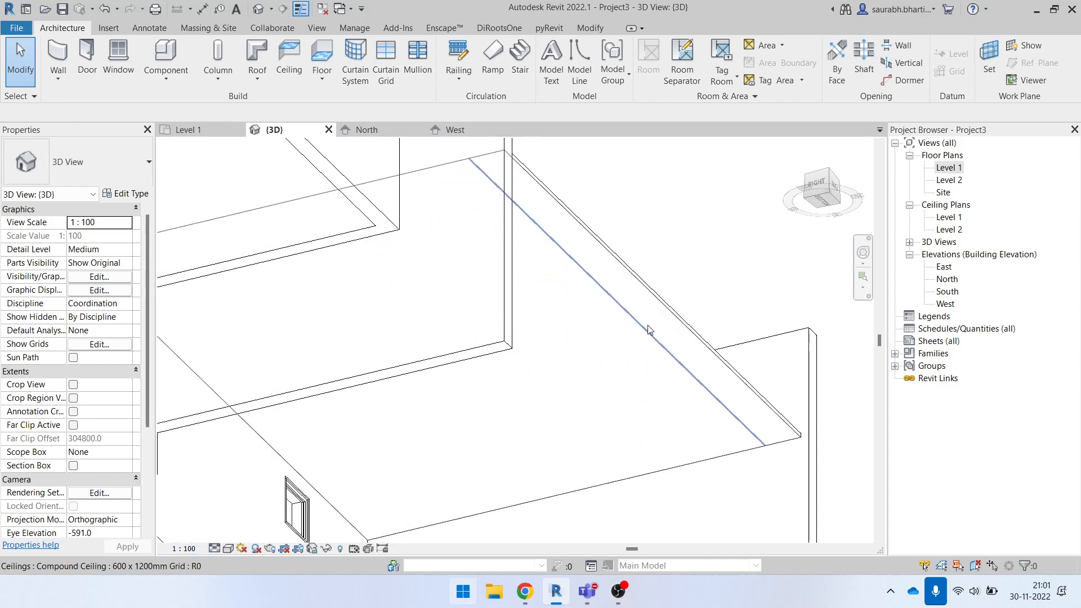
{"action": "middle_click_drag", "start_coordinate": [680, 254], "coordinate": [568, 496], "text": "shift"}
{"action": "scroll", "coordinate": [563, 362], "scroll_direction": "down", "scroll_amount": 4}
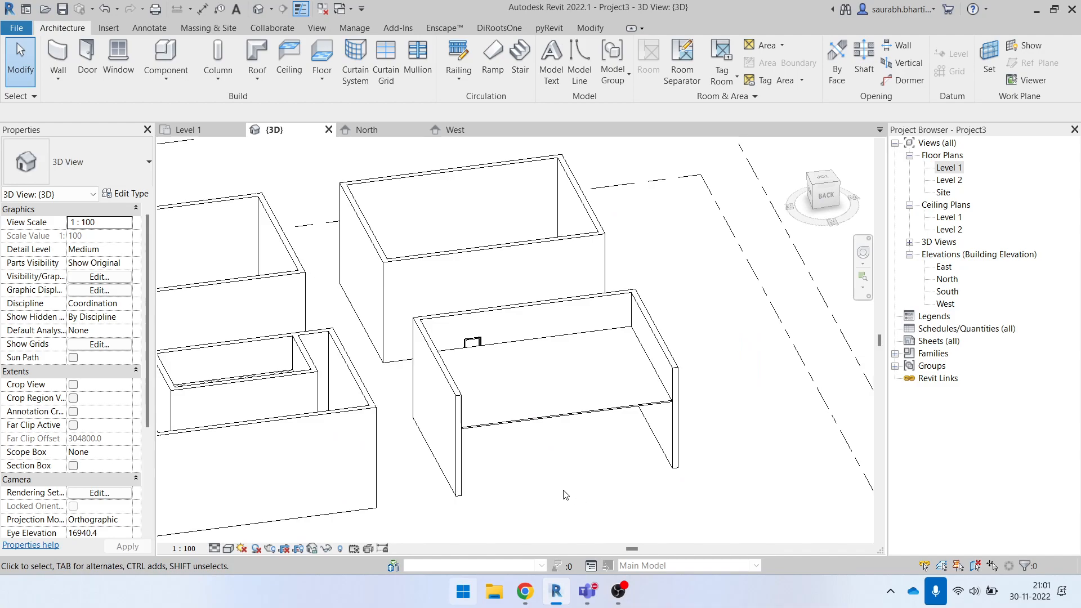
{"action": "left_click", "coordinate": [590, 416]}
{"action": "middle_click_drag", "start_coordinate": [590, 417], "coordinate": [482, 329], "text": "shift"}
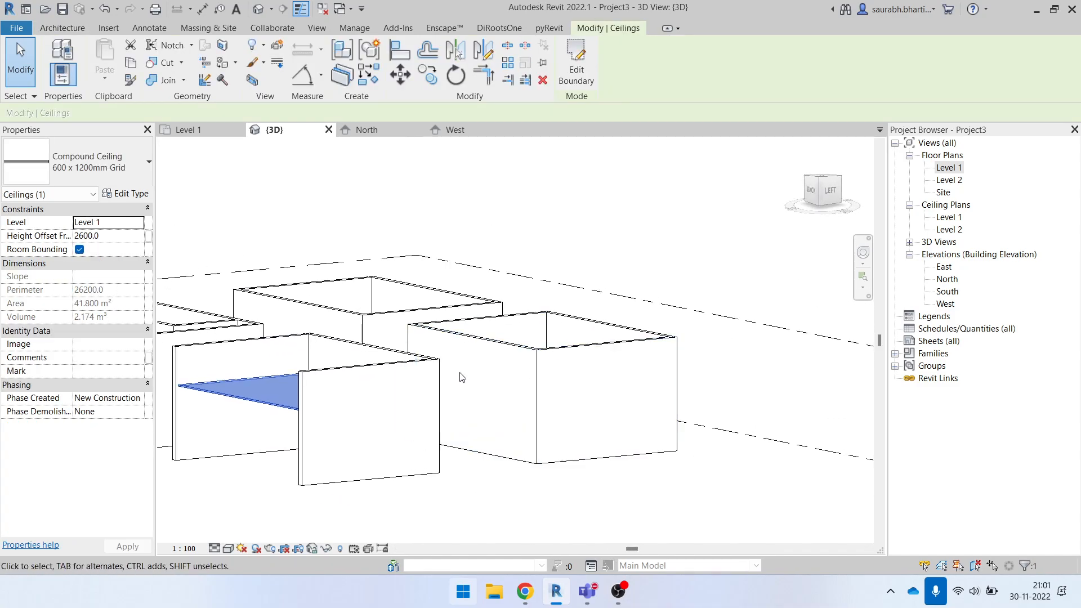
{"action": "left_click", "coordinate": [445, 226]}
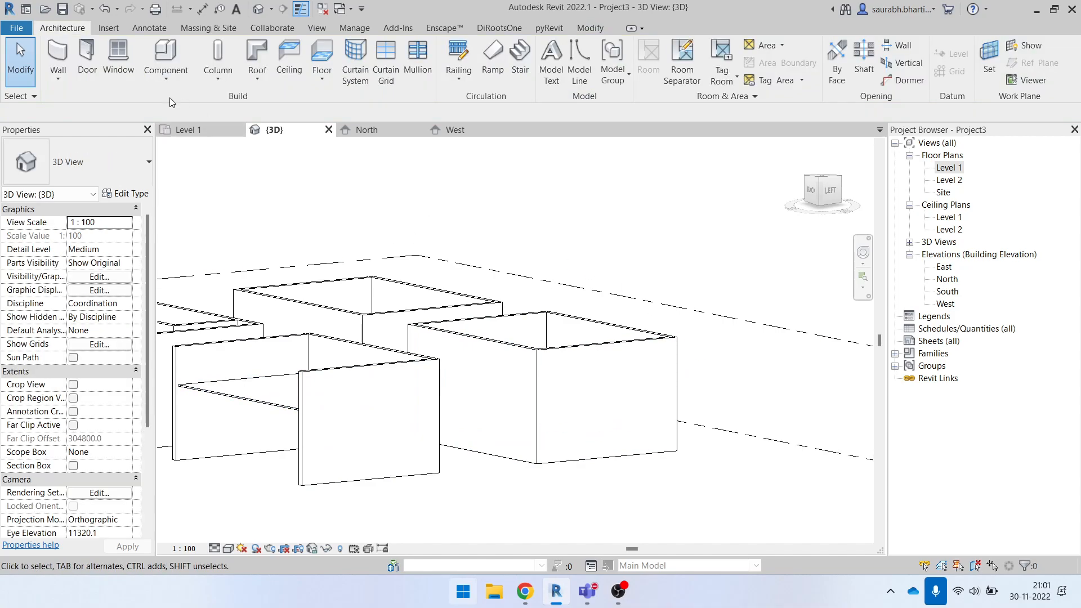
{"action": "left_click", "coordinate": [166, 73]}
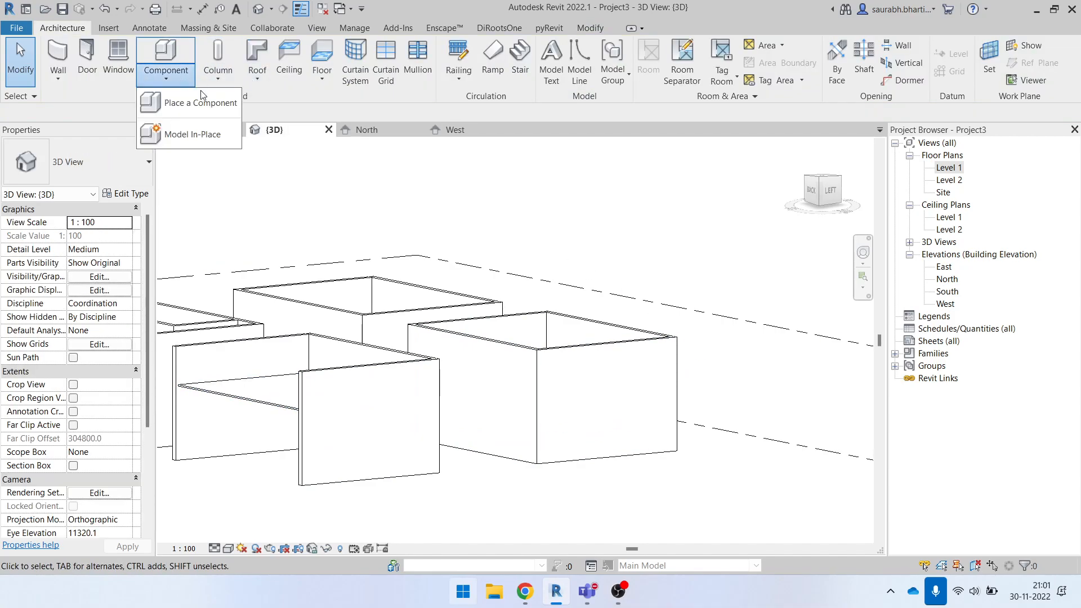
{"action": "left_click", "coordinate": [223, 143]}
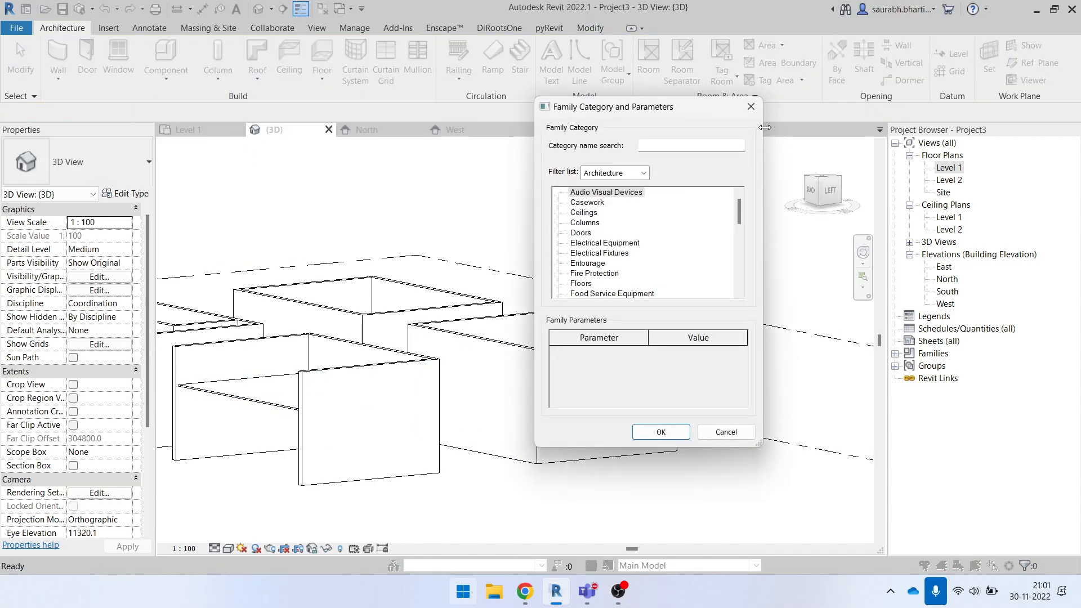
{"action": "left_click", "coordinate": [751, 106]}
{"action": "middle_click_drag", "start_coordinate": [589, 248], "coordinate": [588, 369], "text": "shift"}
{"action": "left_click", "coordinate": [169, 77]}
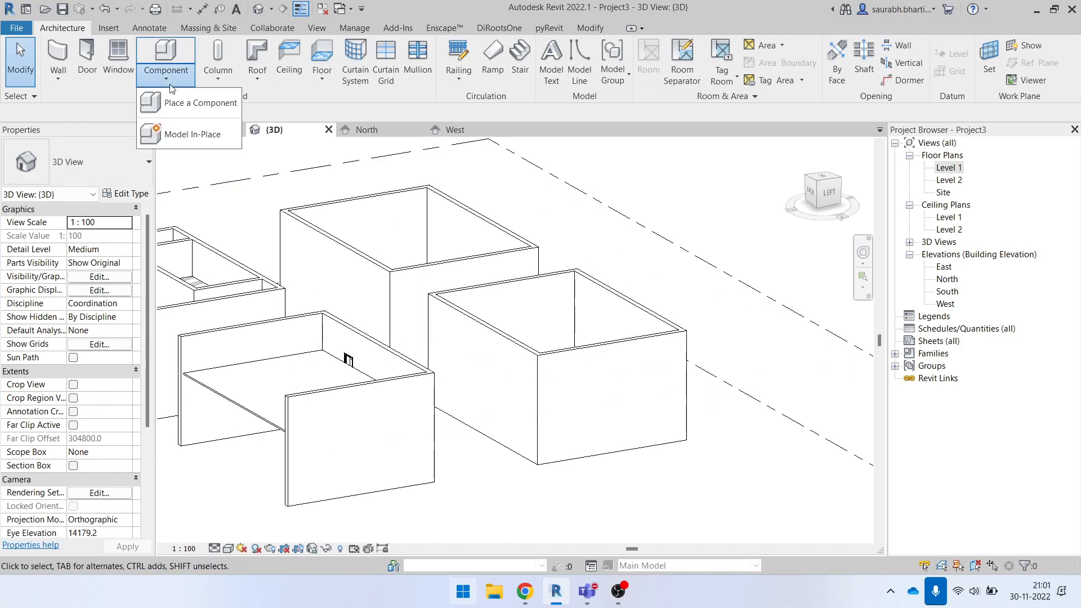
{"action": "left_click", "coordinate": [203, 136]}
{"action": "left_click", "coordinate": [599, 253]}
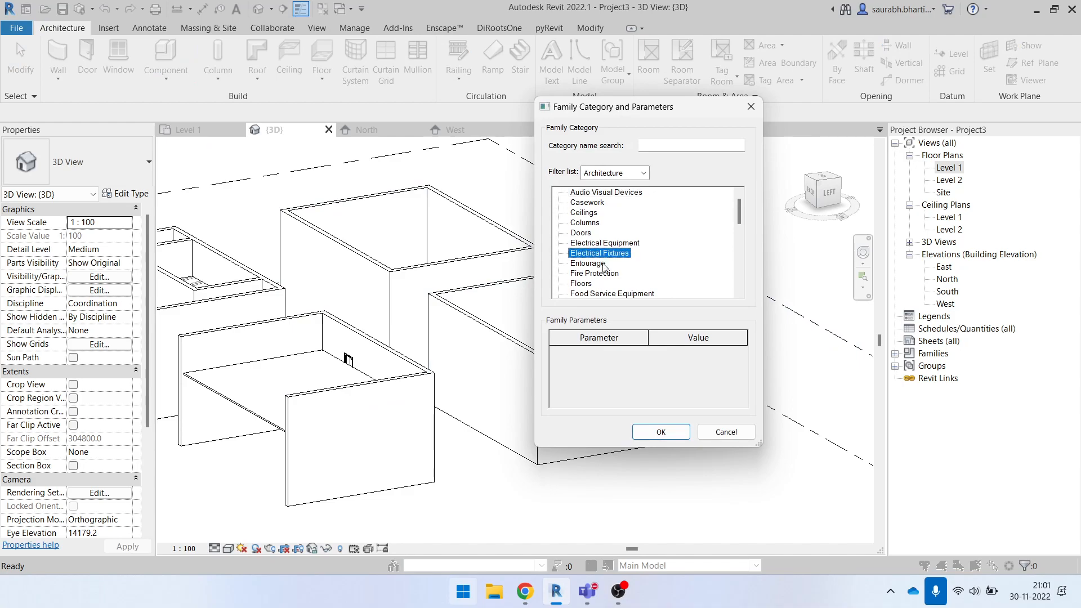
{"action": "left_click", "coordinate": [594, 292]}
{"action": "left_click", "coordinate": [599, 243]}
{"action": "scroll", "coordinate": [600, 264], "scroll_direction": "up", "scroll_amount": 1}
{"action": "left_click", "coordinate": [751, 107]}
- Create an in-place model in the Ceilings family category, keeping the default name
{"action": "left_click", "coordinate": [812, 194]}
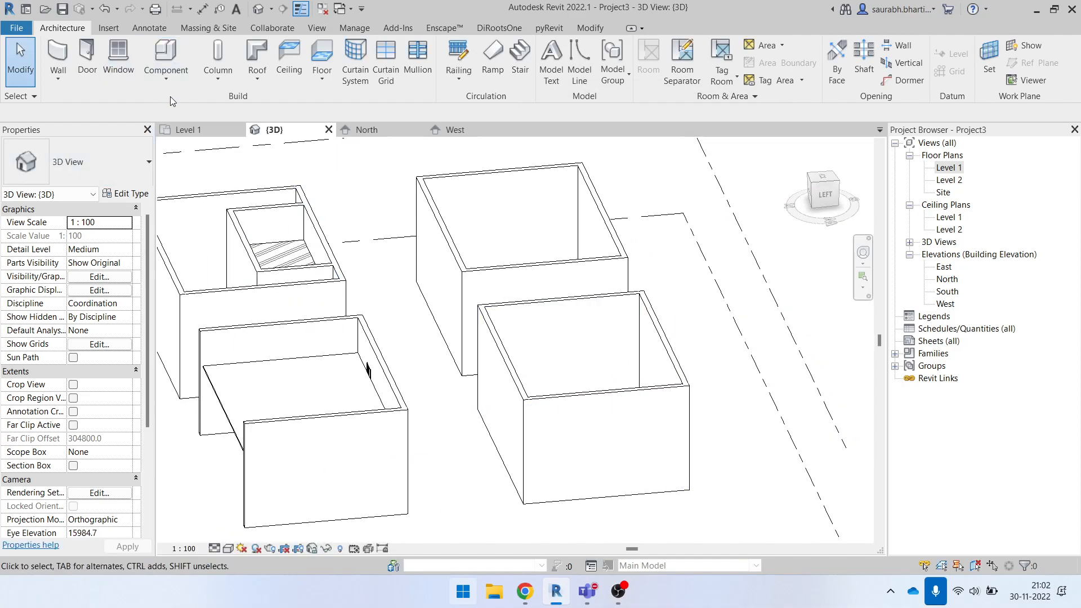
{"action": "left_click", "coordinate": [174, 77]}
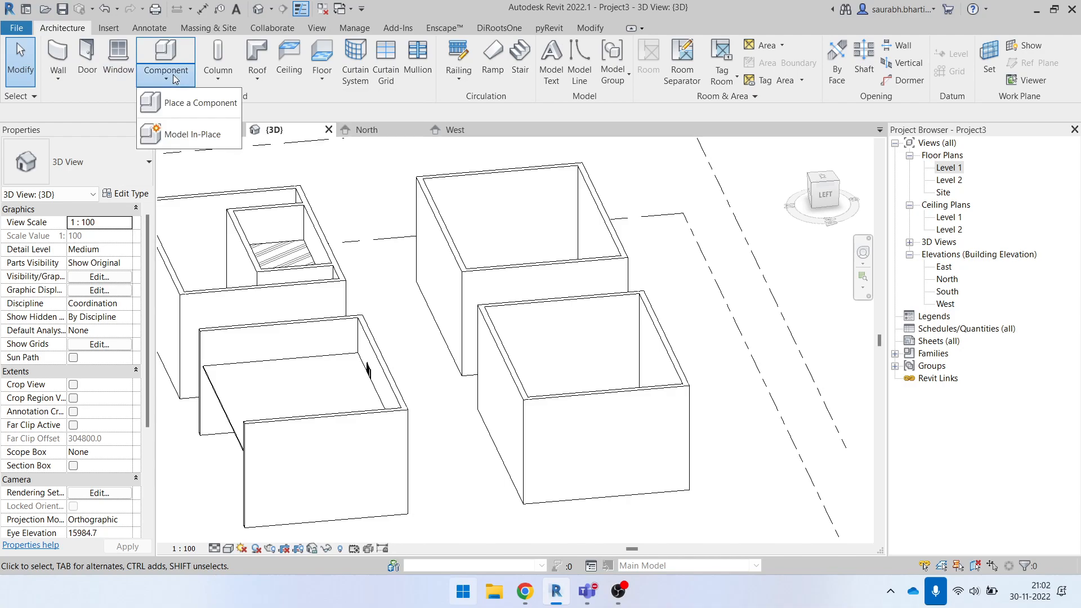
{"action": "left_click", "coordinate": [181, 132]}
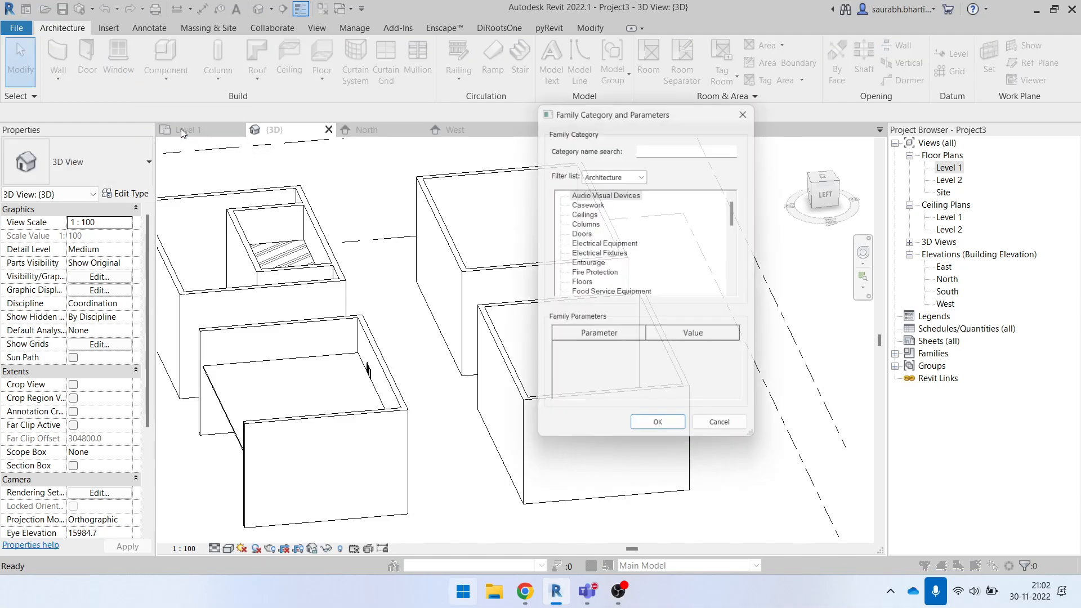
{"action": "left_click", "coordinate": [605, 274]}
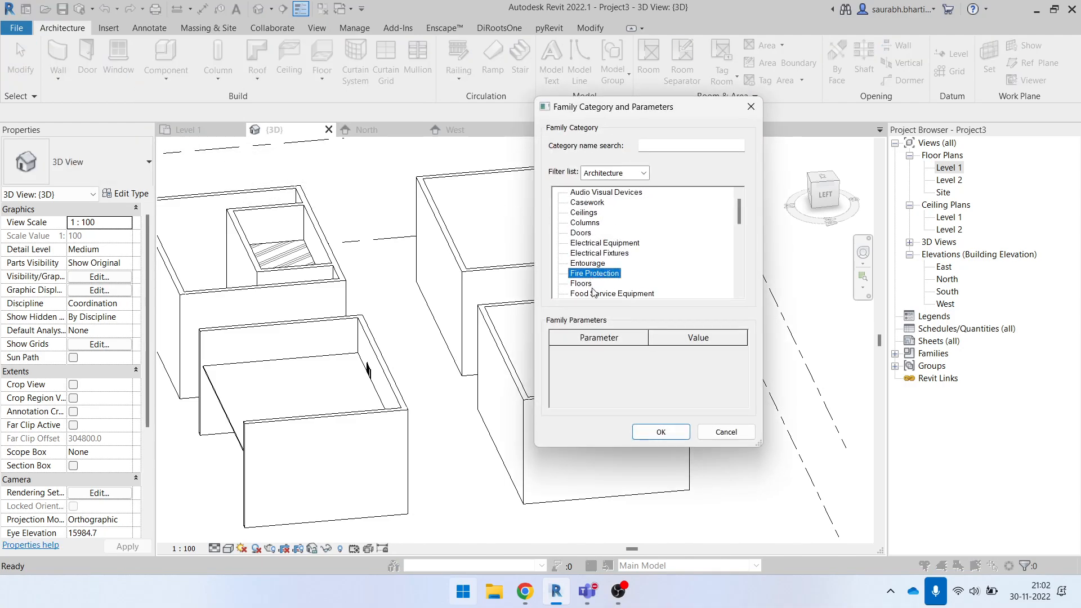
{"action": "left_click", "coordinate": [589, 246]}
{"action": "key", "text": "c"}
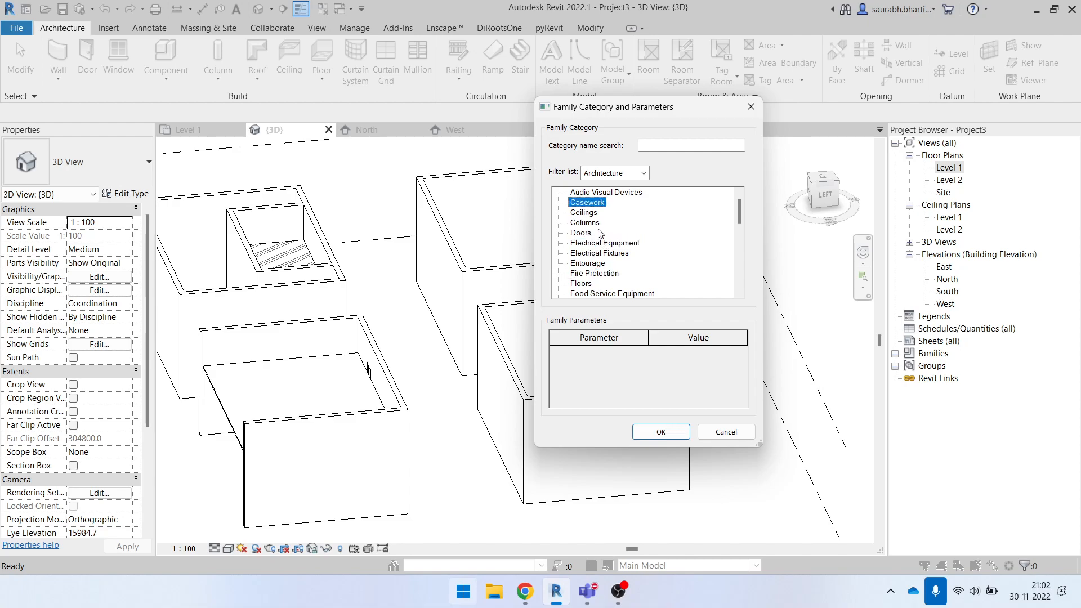
{"action": "key", "text": "e"}
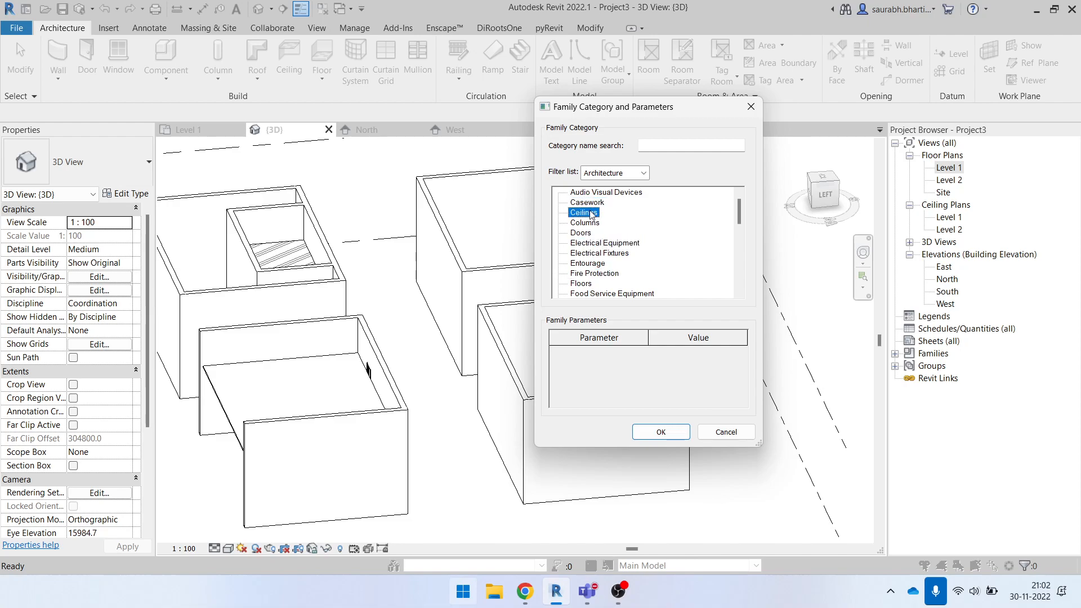
{"action": "left_click", "coordinate": [661, 432]}
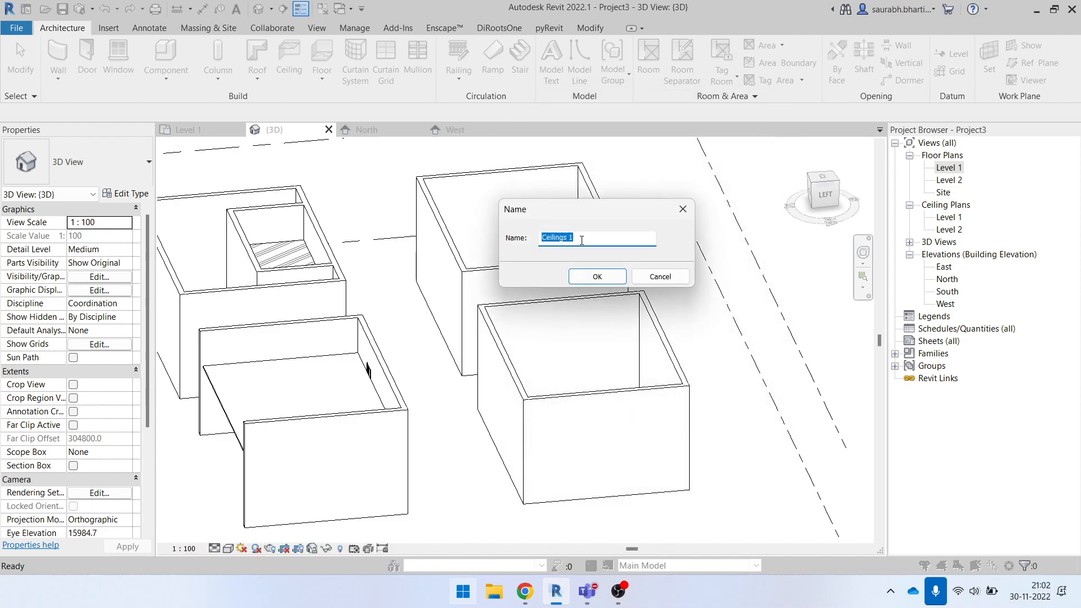
{"action": "left_click", "coordinate": [580, 236]}
{"action": "left_click", "coordinate": [591, 278]}
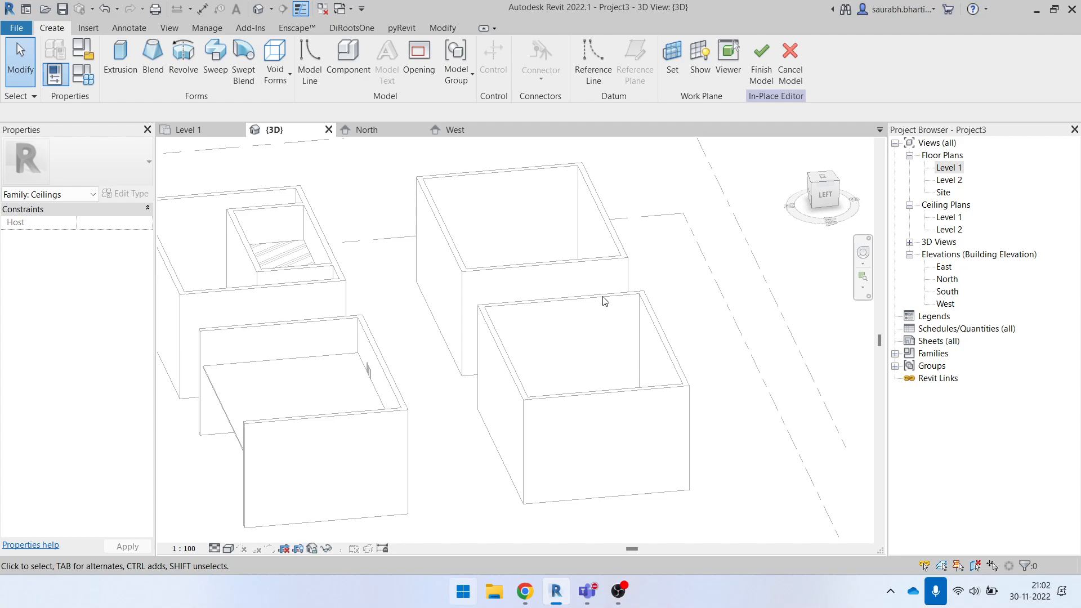
{"action": "left_click", "coordinate": [120, 66]}
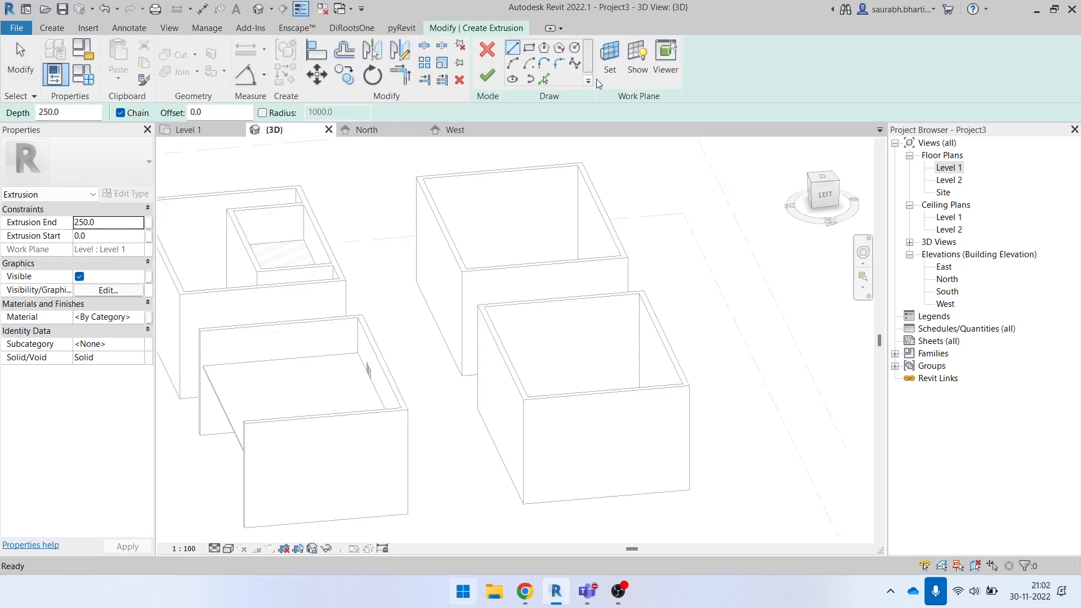
{"action": "left_click", "coordinate": [488, 49]}
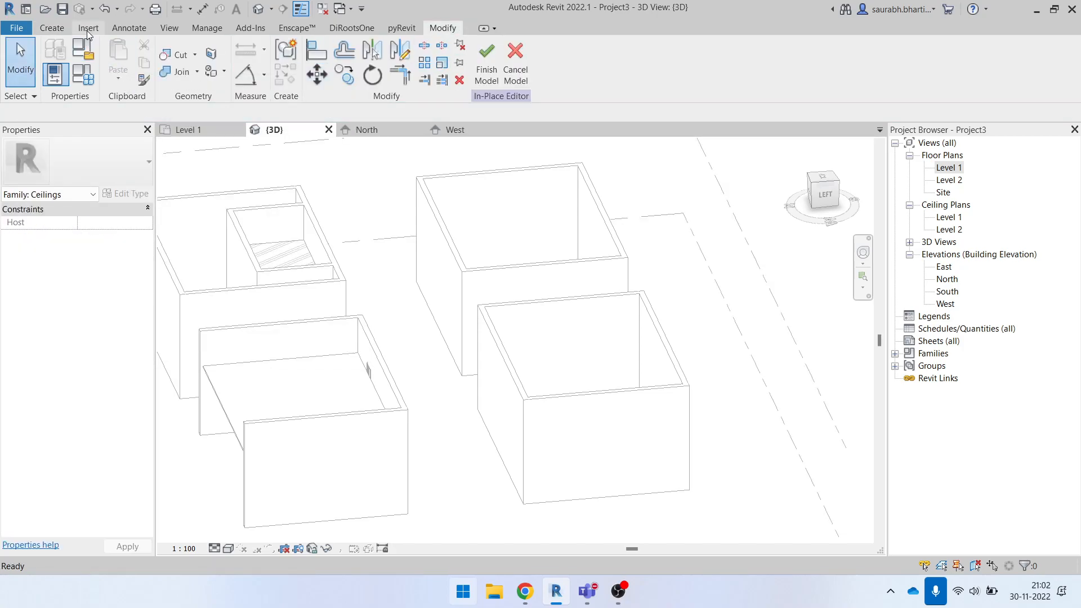
{"action": "left_click", "coordinate": [52, 28]}
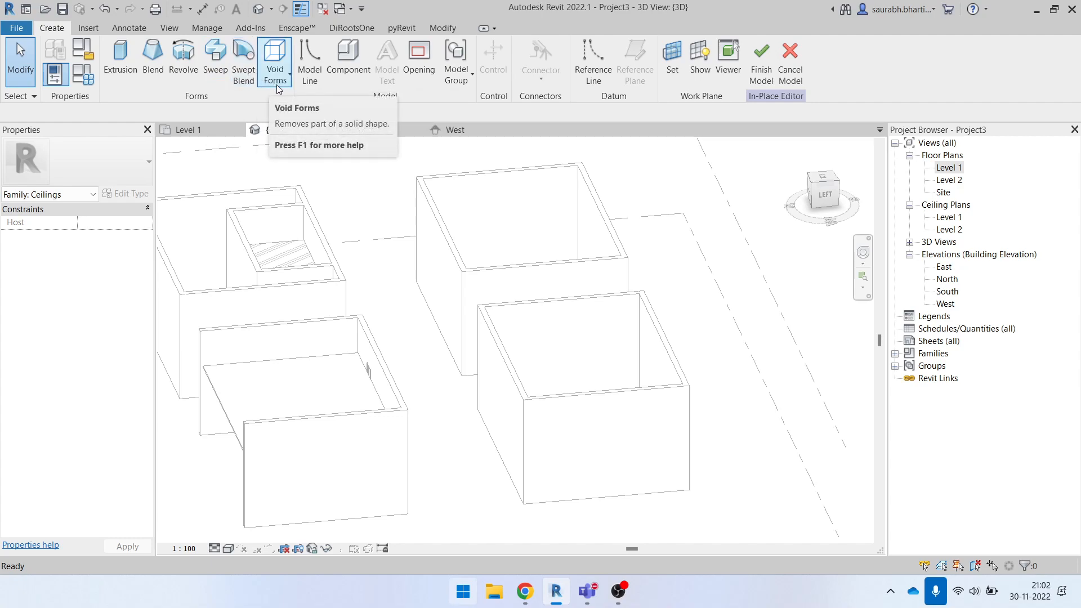
- Start a solid extrusion and set its work plane by picking the back wall of the front-right room
{"action": "left_click", "coordinate": [121, 62]}
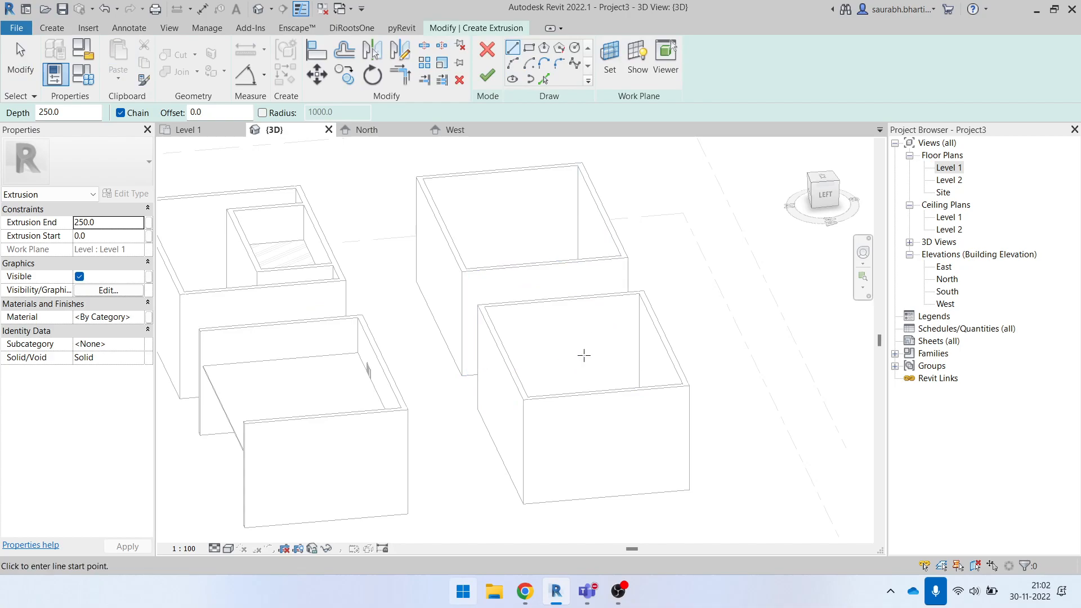
{"action": "middle_click_drag", "start_coordinate": [558, 356], "coordinate": [596, 407], "text": "shift"}
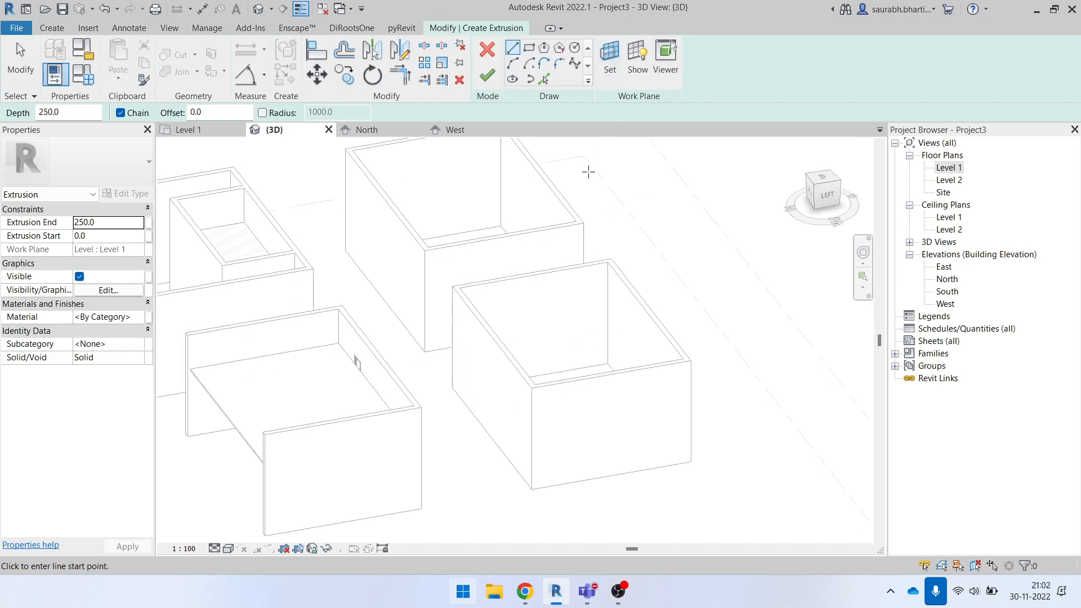
{"action": "middle_click_drag", "start_coordinate": [485, 379], "coordinate": [507, 255], "text": "shift"}
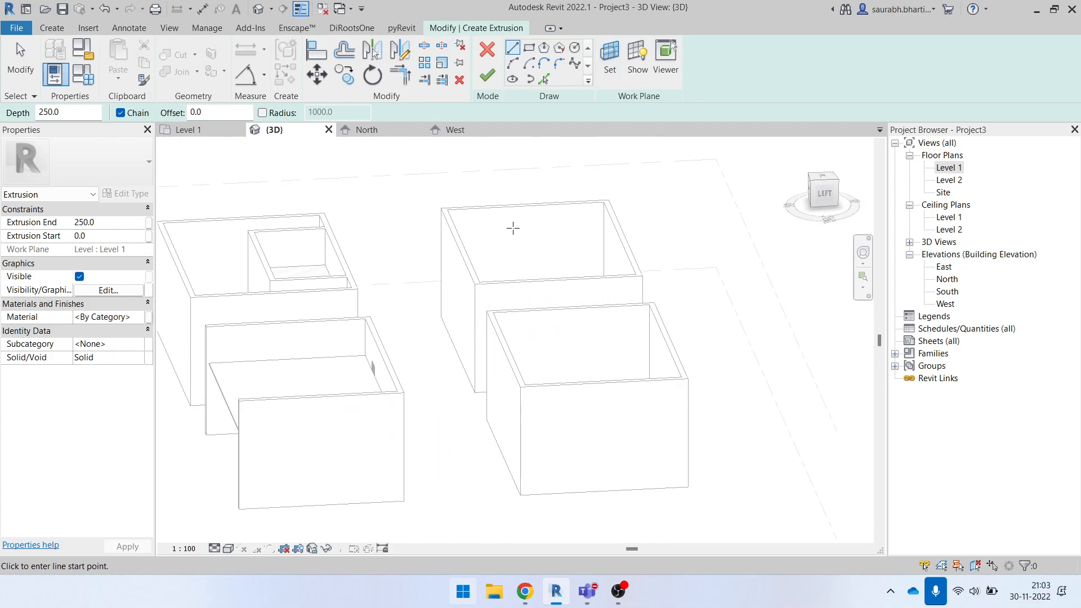
{"action": "left_click", "coordinate": [609, 57]}
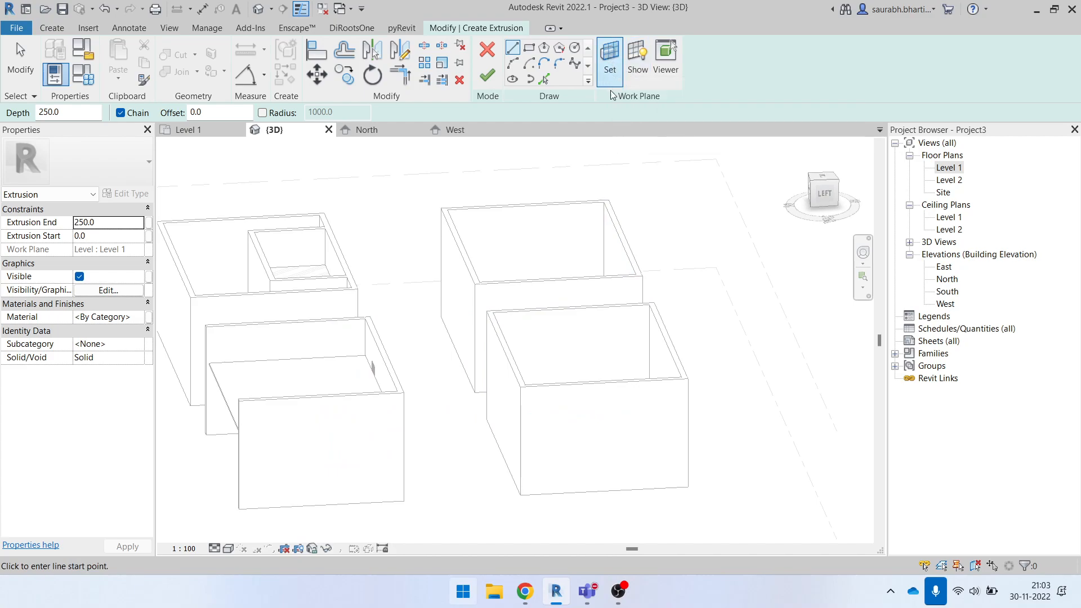
{"action": "left_click", "coordinate": [611, 57]}
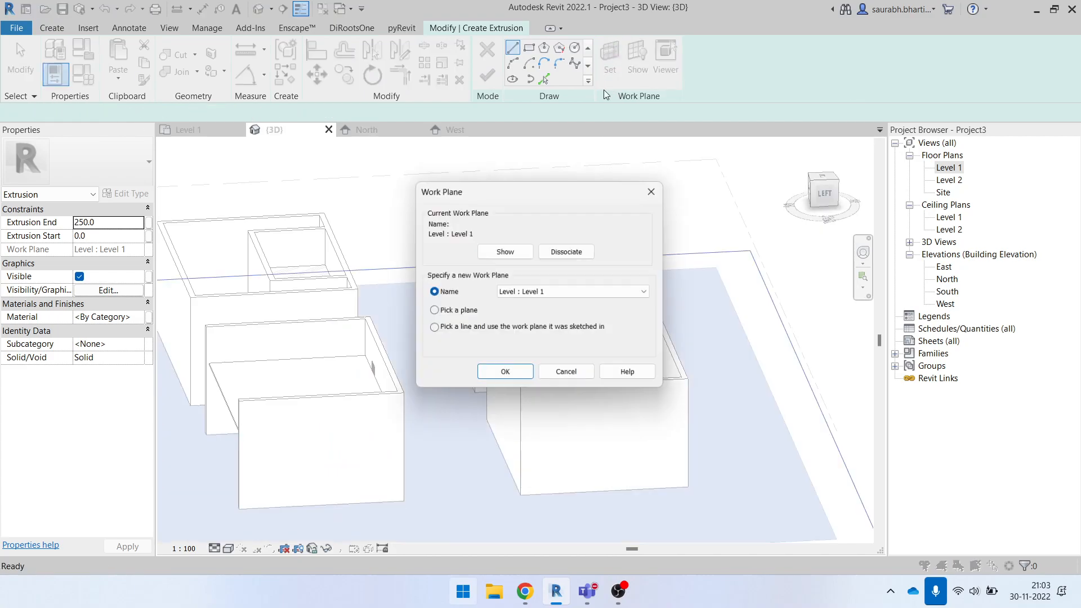
{"action": "left_click", "coordinate": [460, 312]}
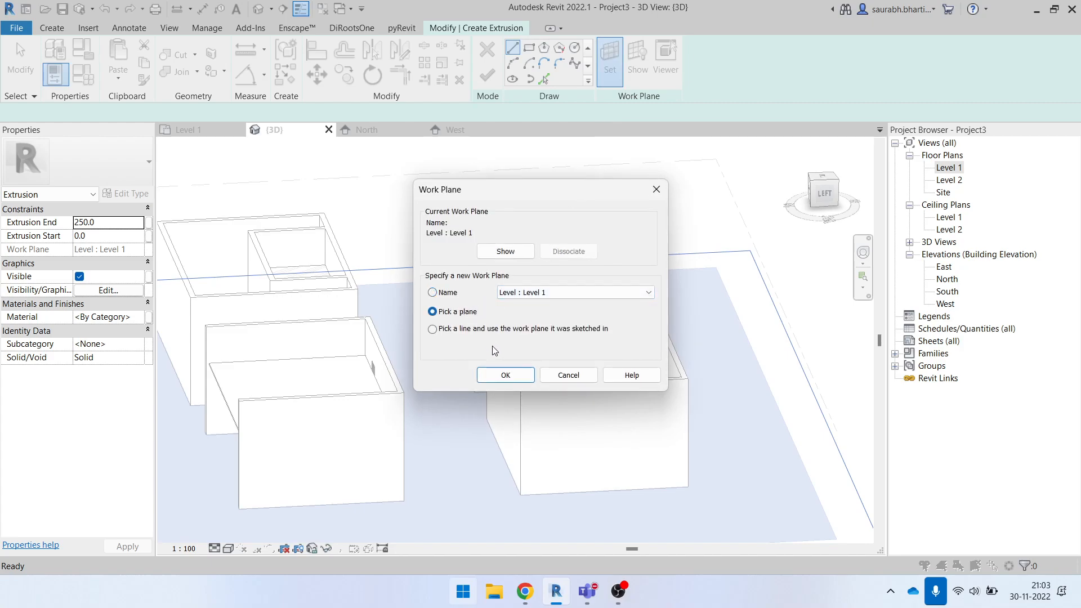
{"action": "left_click", "coordinate": [505, 375]}
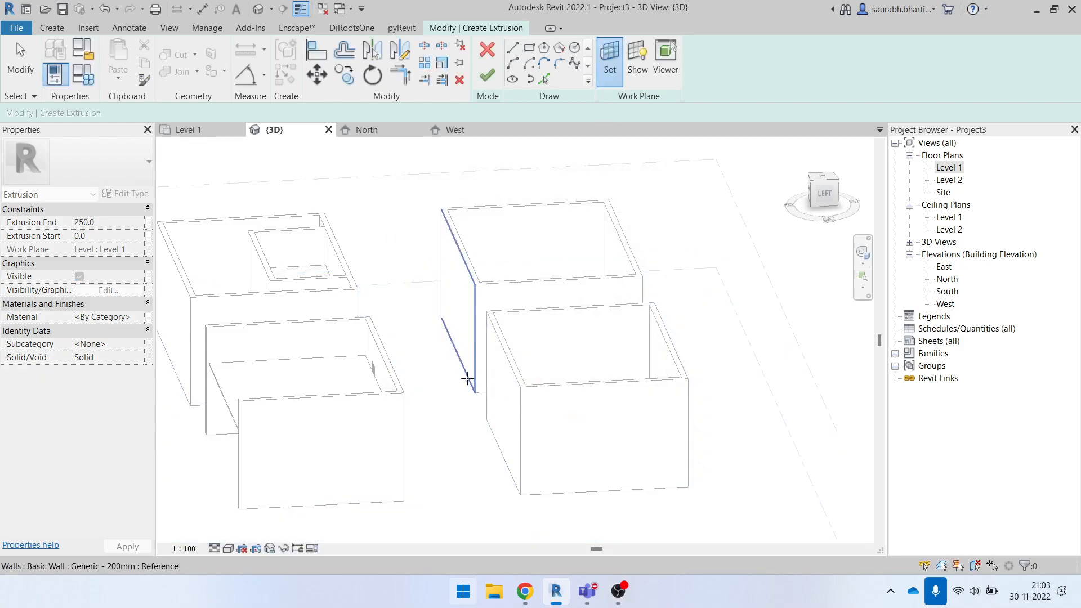
{"action": "left_click", "coordinate": [611, 313]}
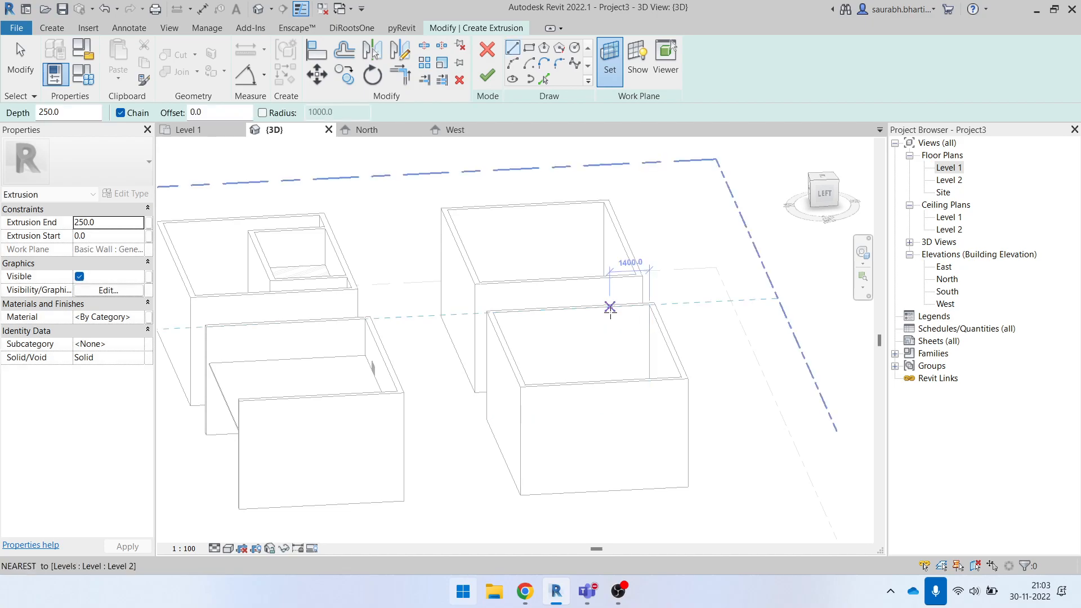
- Discard the extrusion sketch and finish the in-place ceiling model without any geometry
{"action": "scroll", "coordinate": [712, 313], "scroll_direction": "down", "scroll_amount": 3}
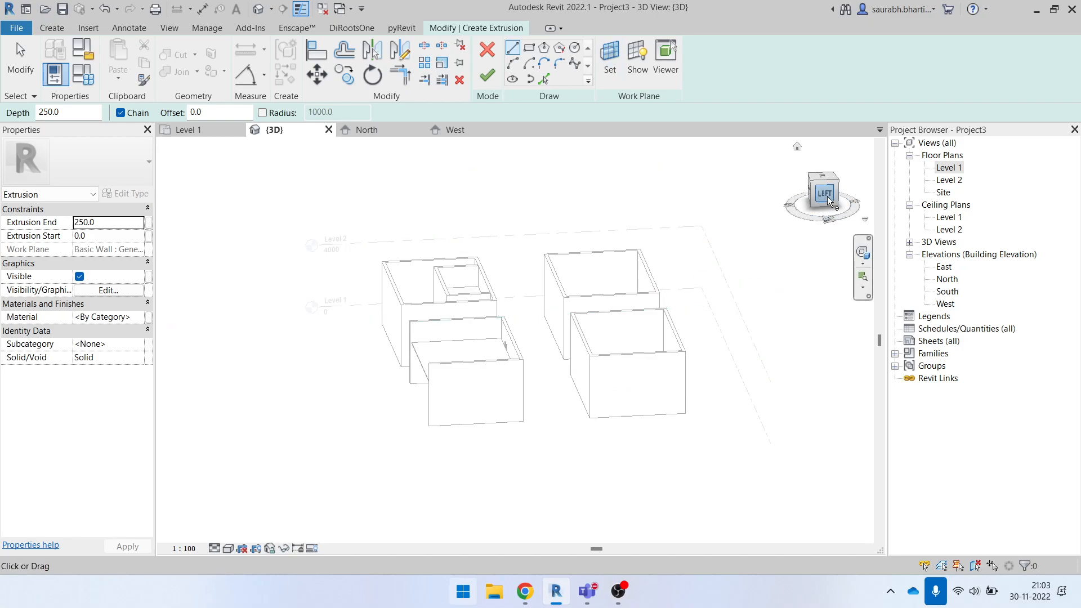
{"action": "scroll", "coordinate": [631, 315], "scroll_direction": "up", "scroll_amount": 4}
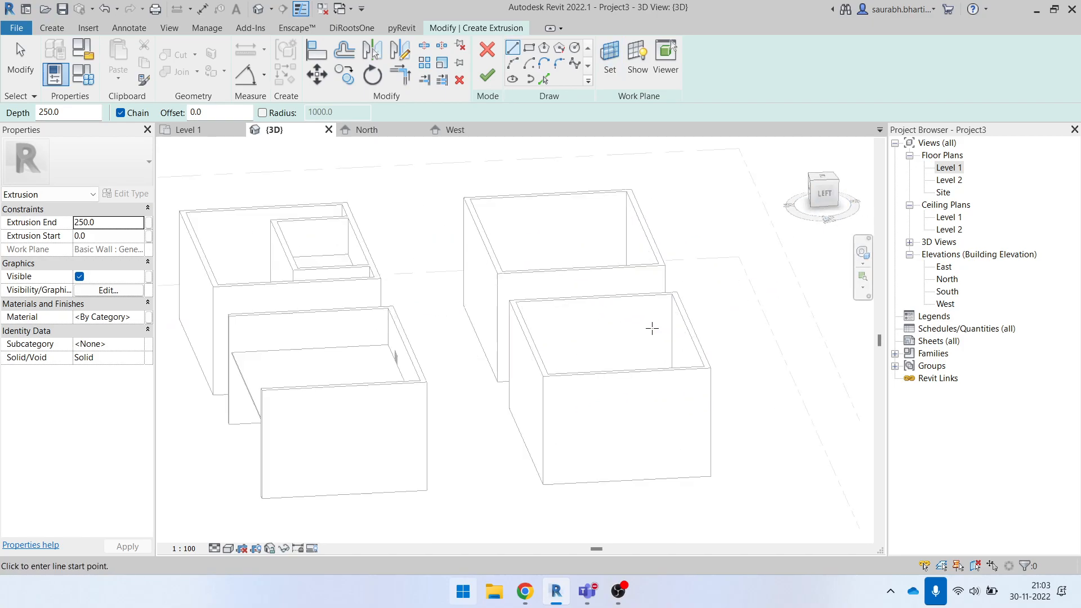
{"action": "middle_click_drag", "start_coordinate": [635, 317], "coordinate": [628, 315]}
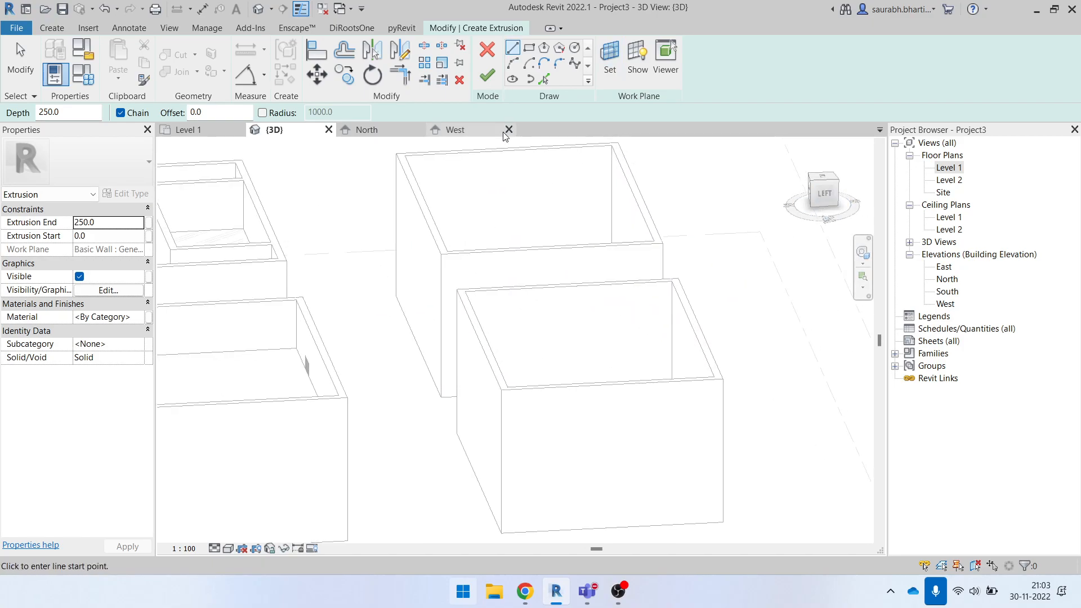
{"action": "left_click", "coordinate": [495, 56]}
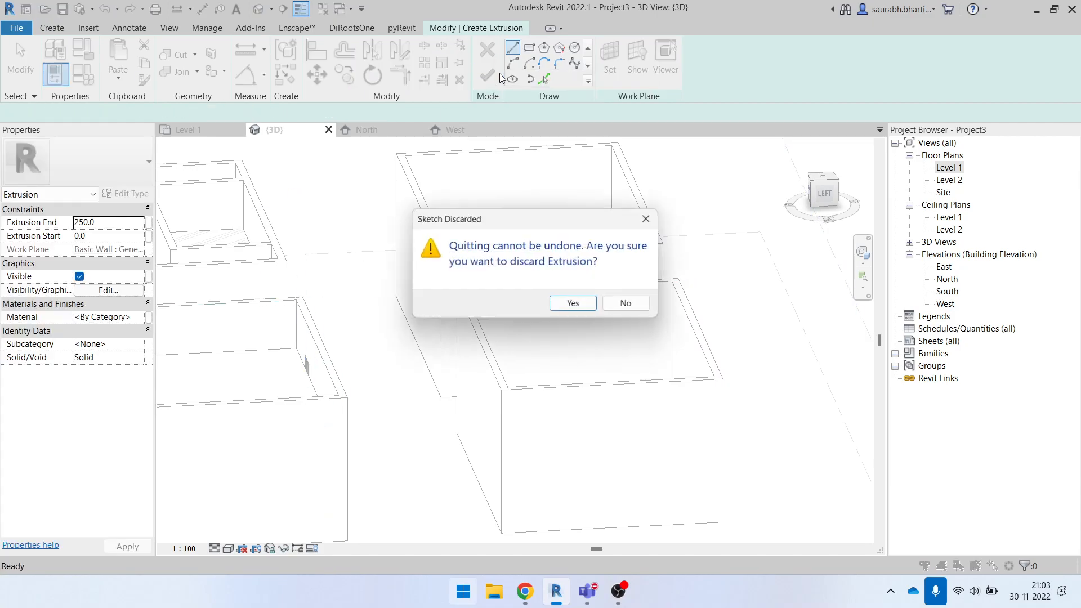
{"action": "left_click", "coordinate": [586, 304]}
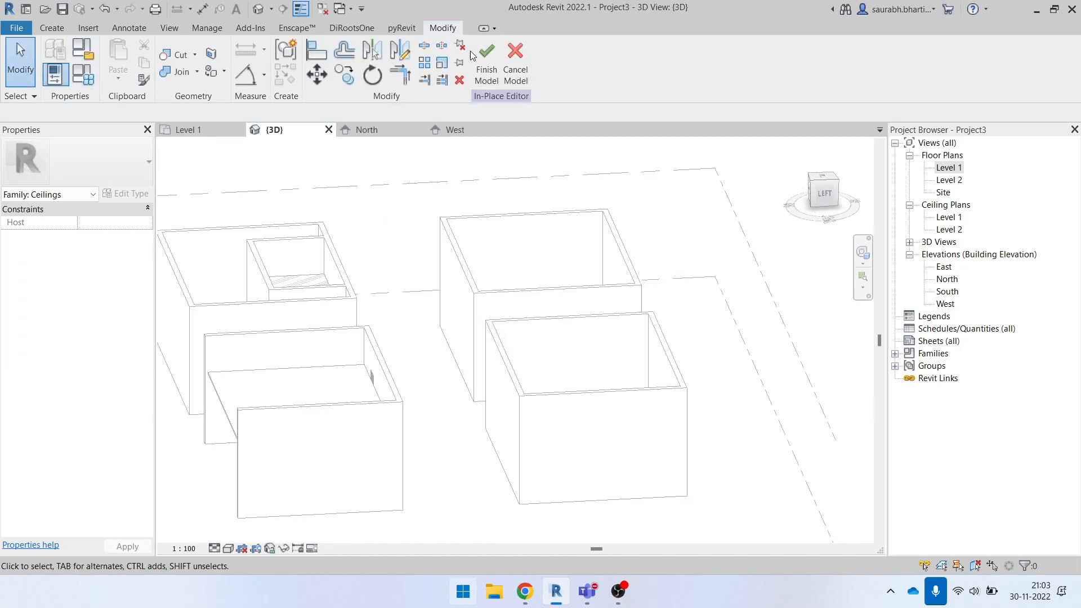
{"action": "left_click", "coordinate": [487, 59]}
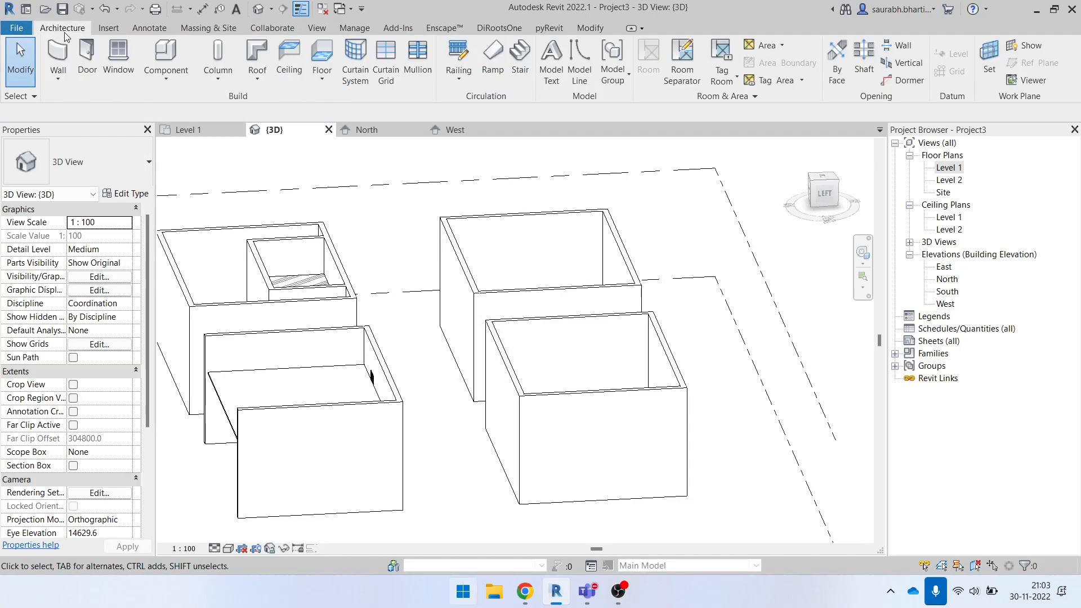
- Create a new in-place model in the Ceilings category with the name Ceilings 1
{"action": "left_click", "coordinate": [169, 73]}
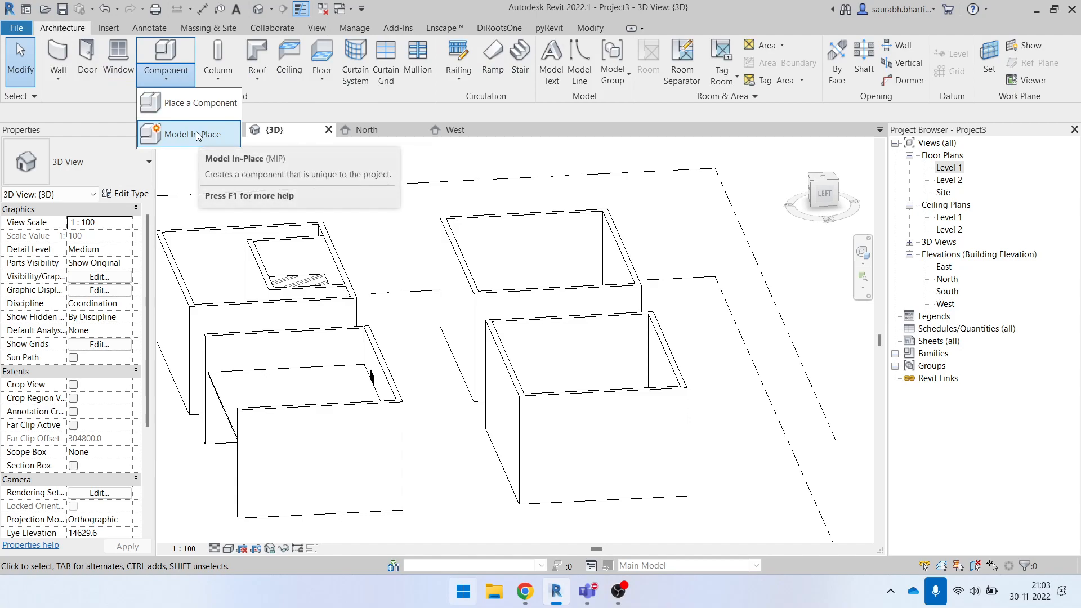
{"action": "left_click", "coordinate": [193, 134]}
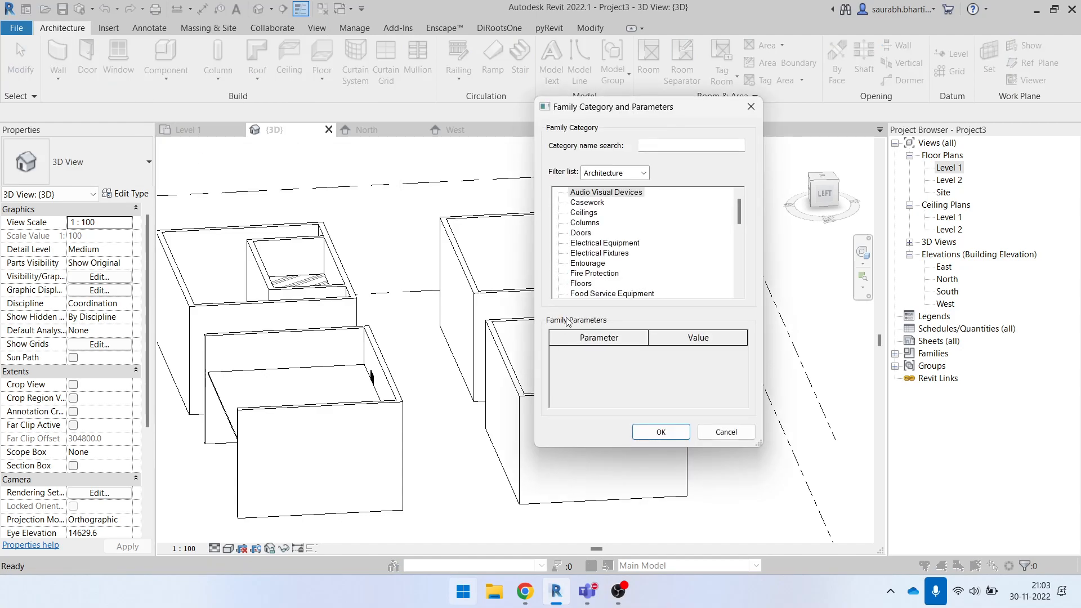
{"action": "left_click", "coordinate": [586, 214]}
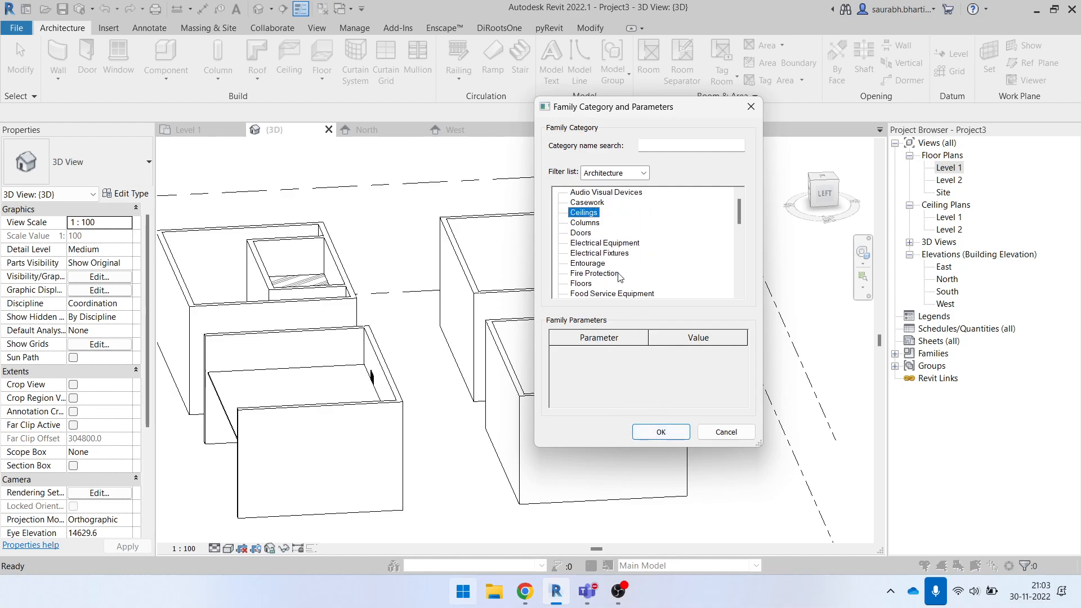
{"action": "left_click", "coordinate": [648, 437]}
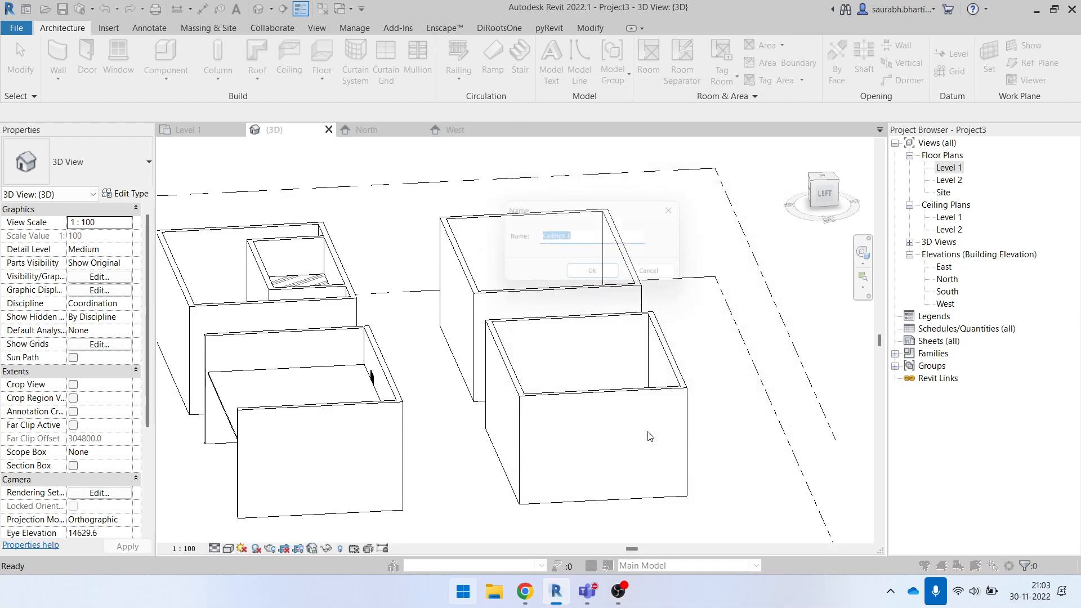
{"action": "left_click", "coordinate": [593, 277]}
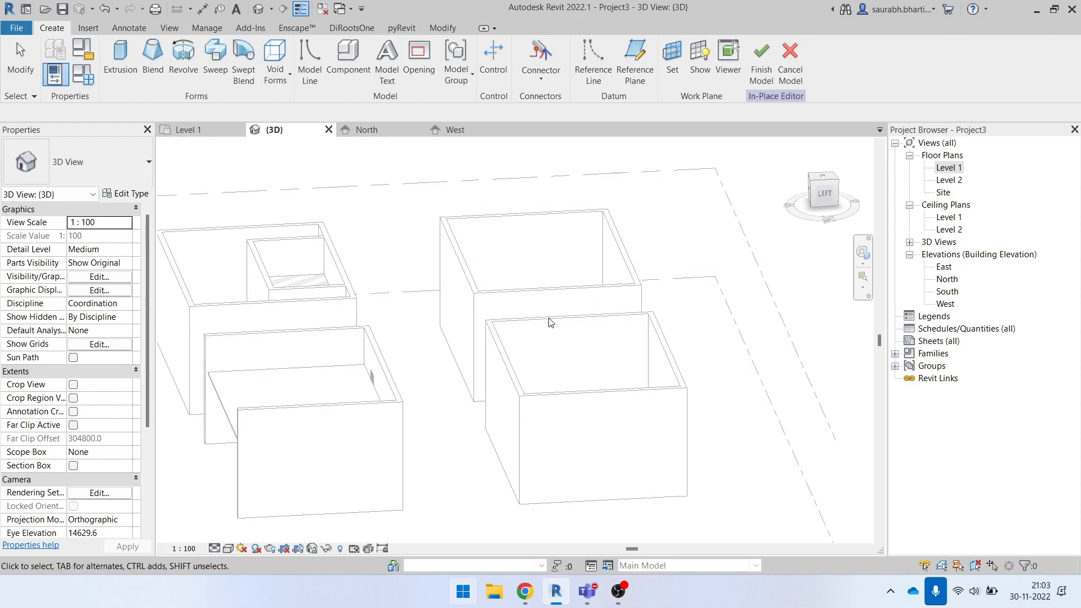
{"action": "left_click", "coordinate": [127, 69]}
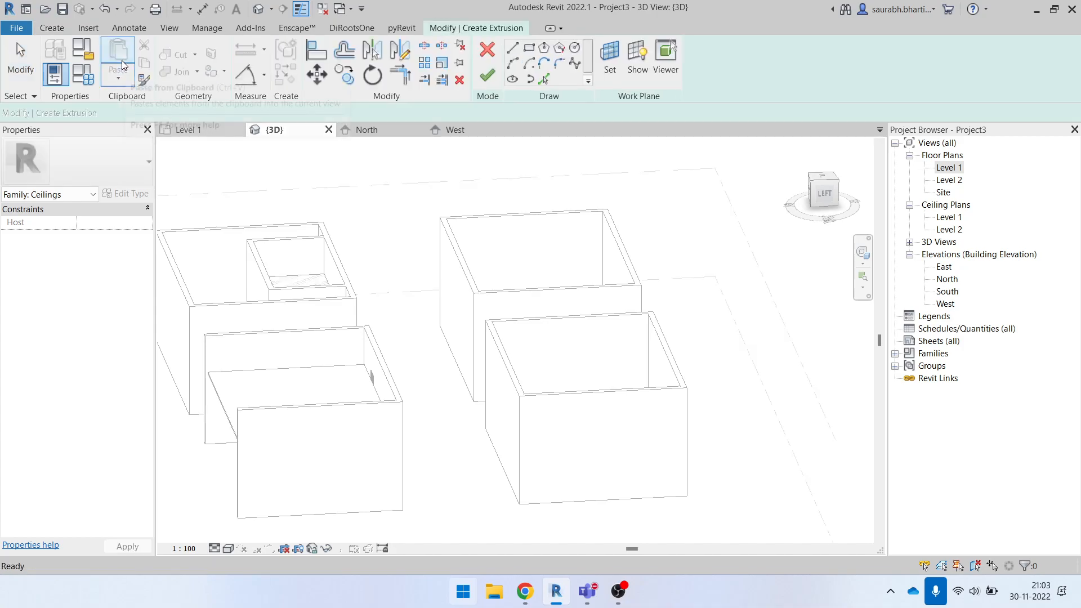
{"action": "left_click", "coordinate": [488, 49]}
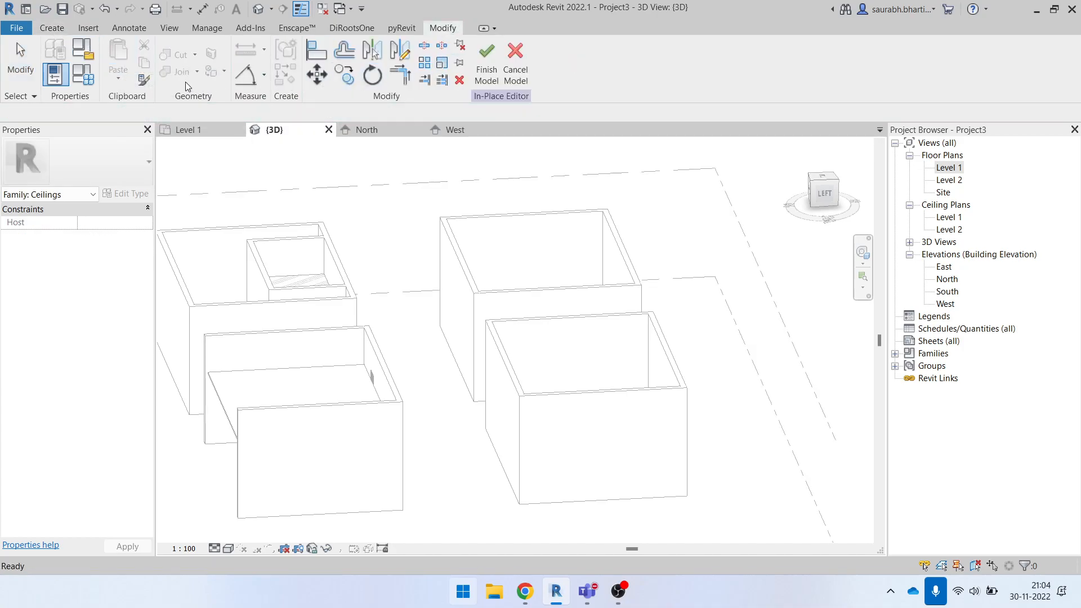
{"action": "left_click", "coordinate": [56, 28]}
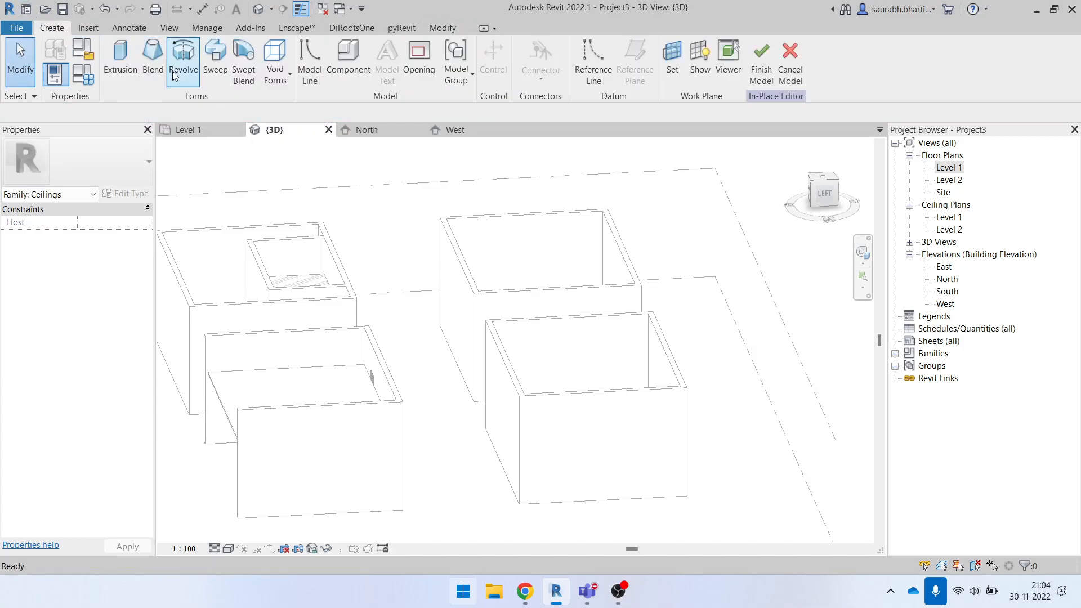
{"action": "left_click", "coordinate": [120, 70]}
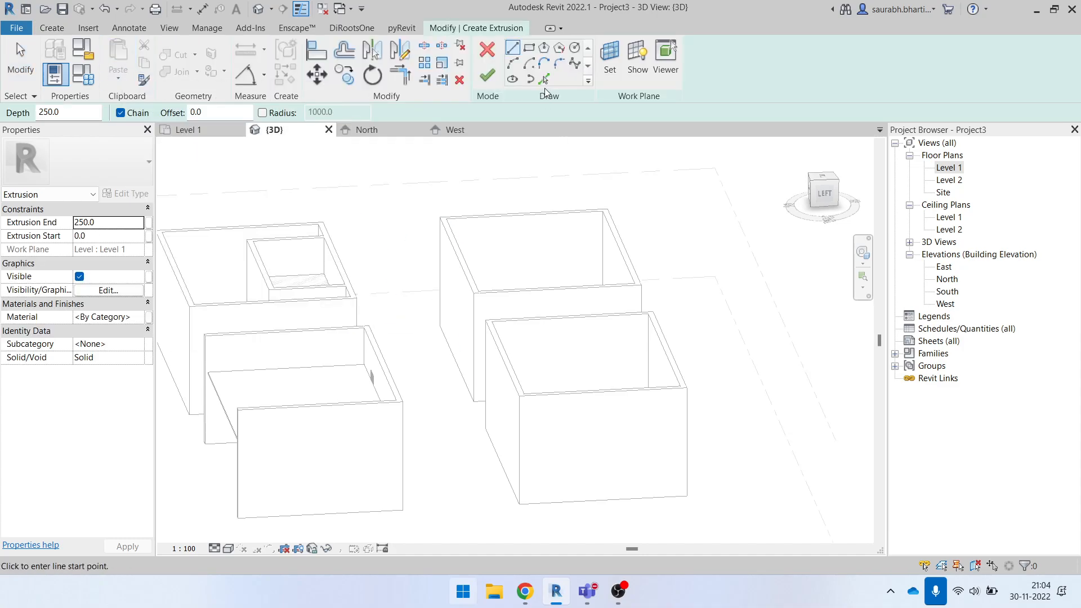
{"action": "left_click", "coordinate": [613, 69]}
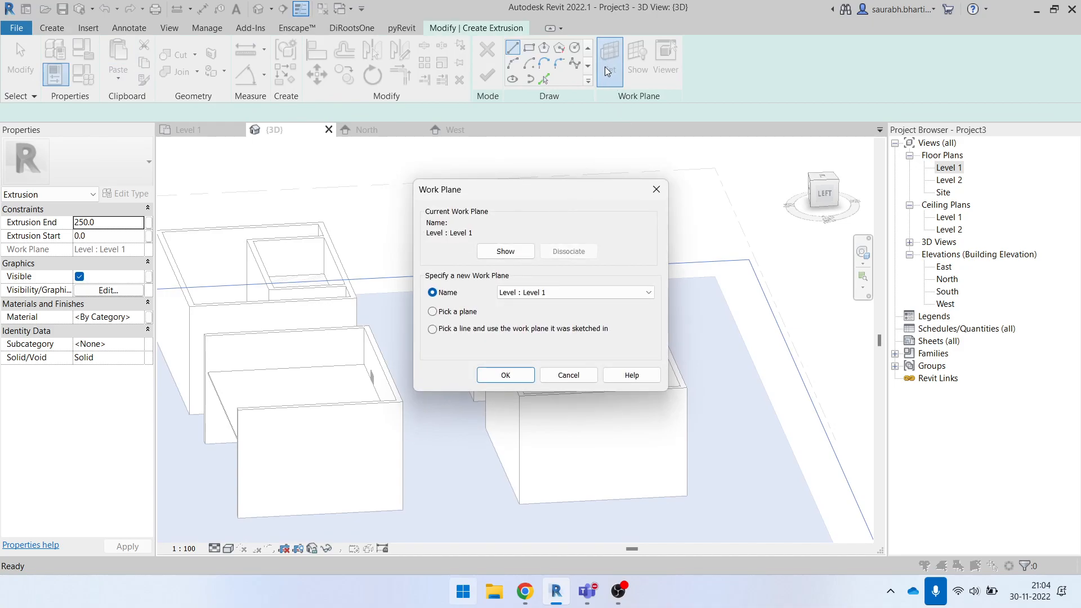
{"action": "left_click", "coordinate": [657, 189]}
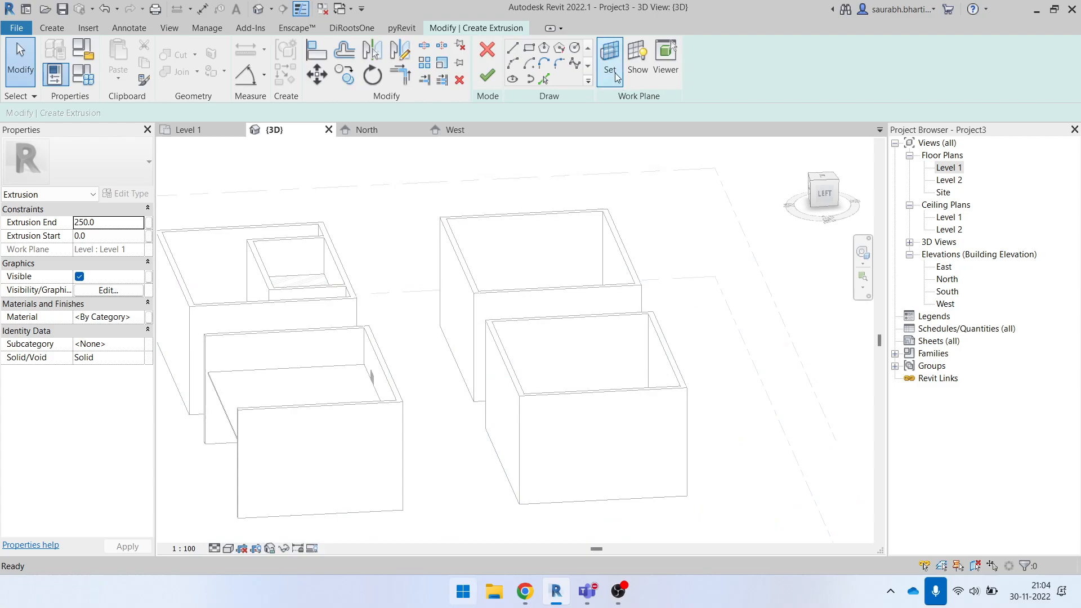
{"action": "left_click", "coordinate": [51, 28]}
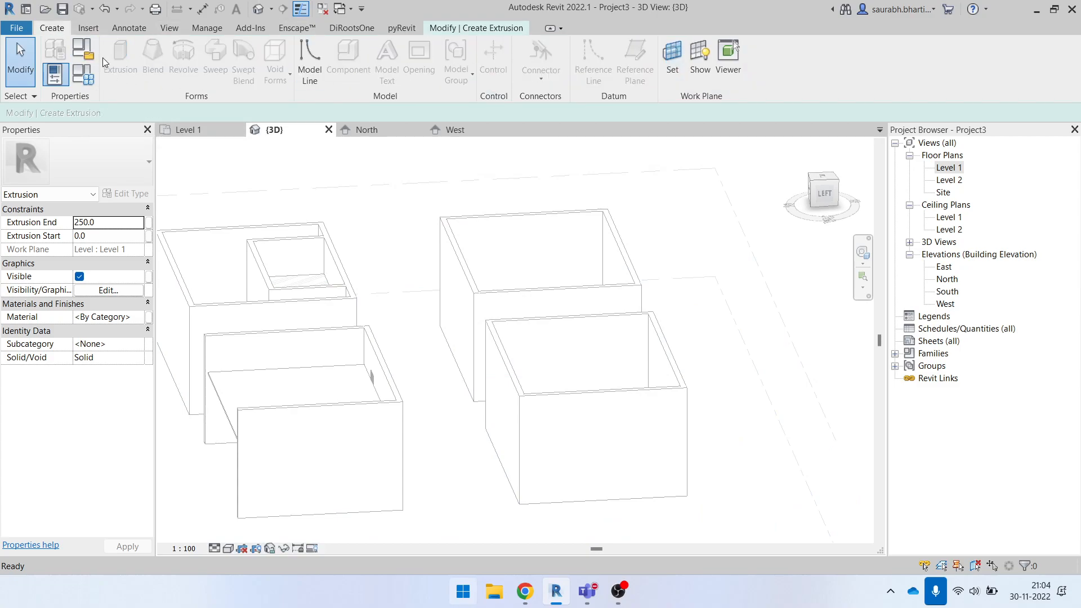
{"action": "left_click", "coordinate": [476, 28]}
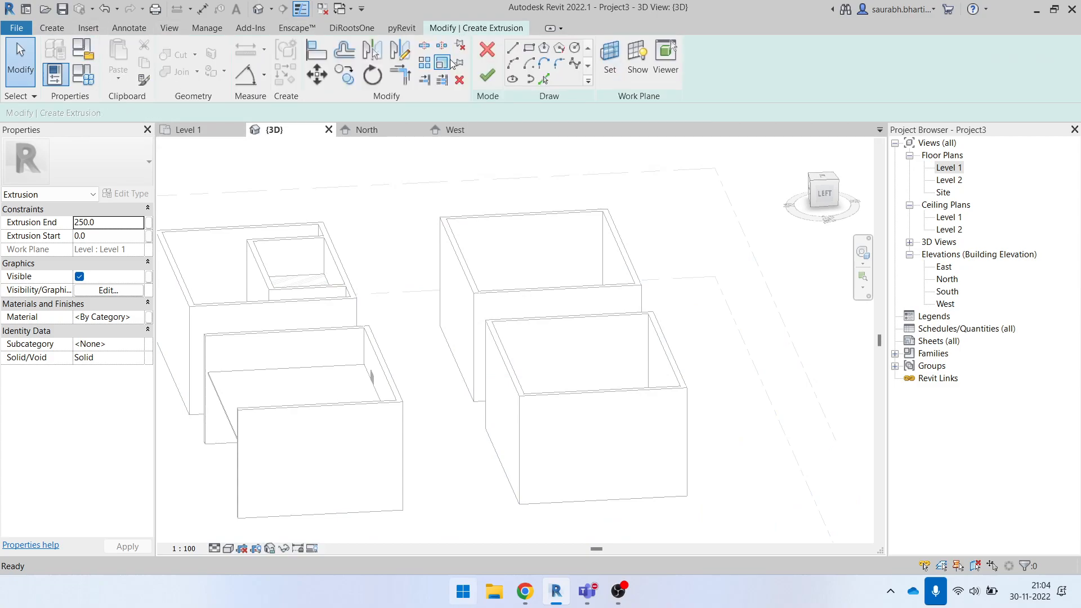
{"action": "left_click", "coordinate": [487, 52]}
{"action": "left_click", "coordinate": [51, 27]}
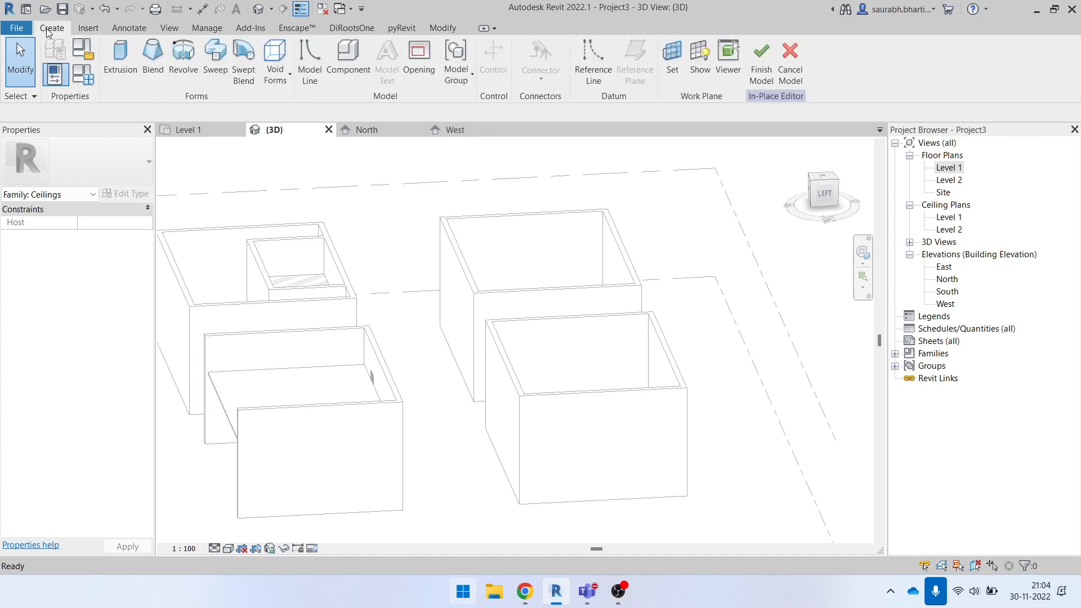
- Start a solid extrusion and set its work plane by picking the back wall of the front-right room
{"action": "left_click", "coordinate": [120, 61]}
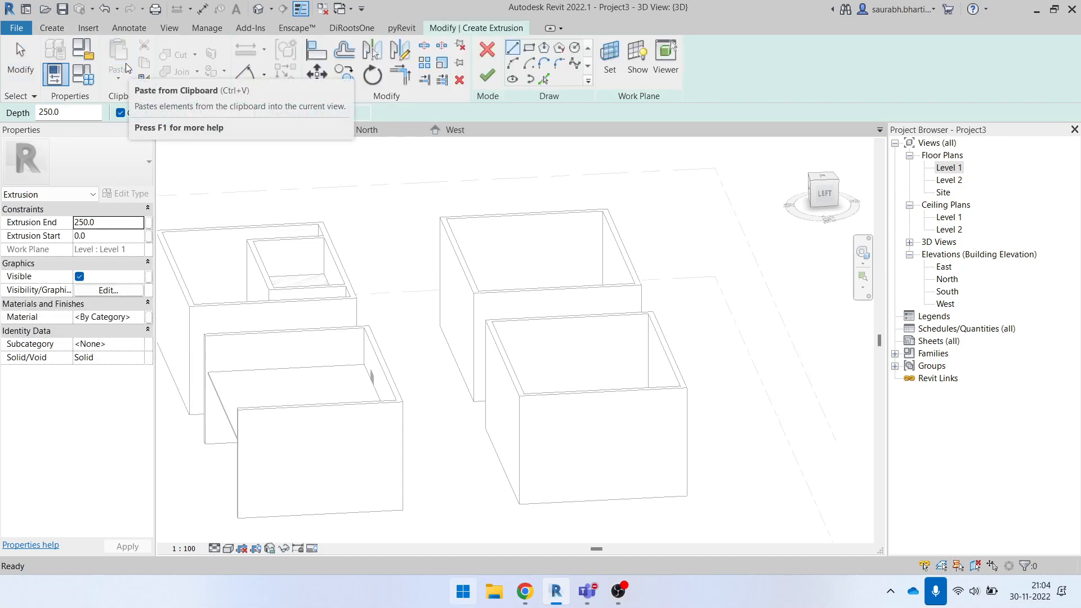
{"action": "left_click", "coordinate": [613, 63]}
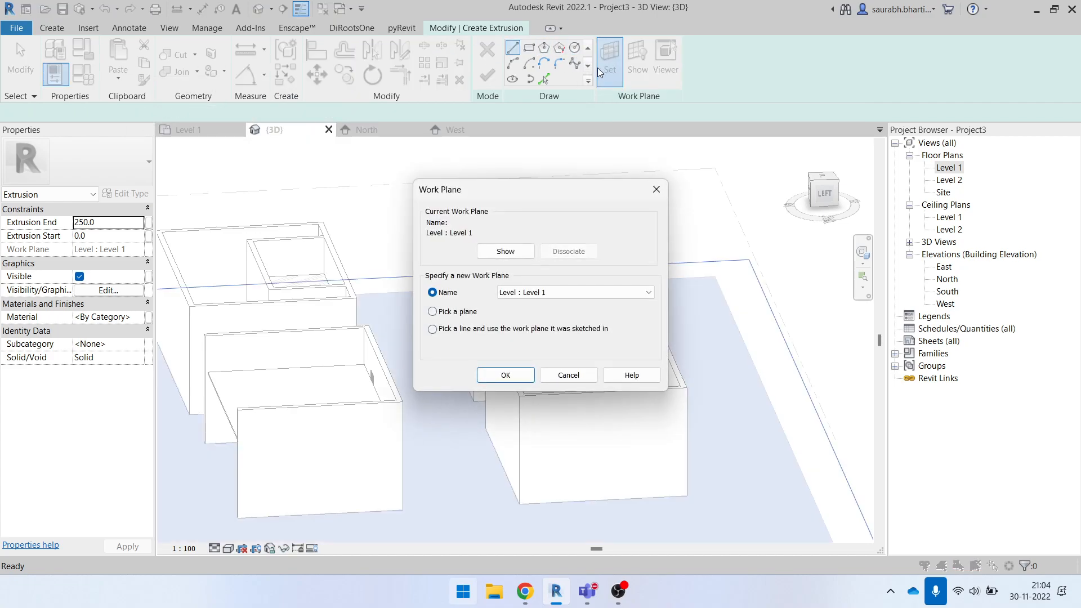
{"action": "left_click", "coordinate": [469, 319]}
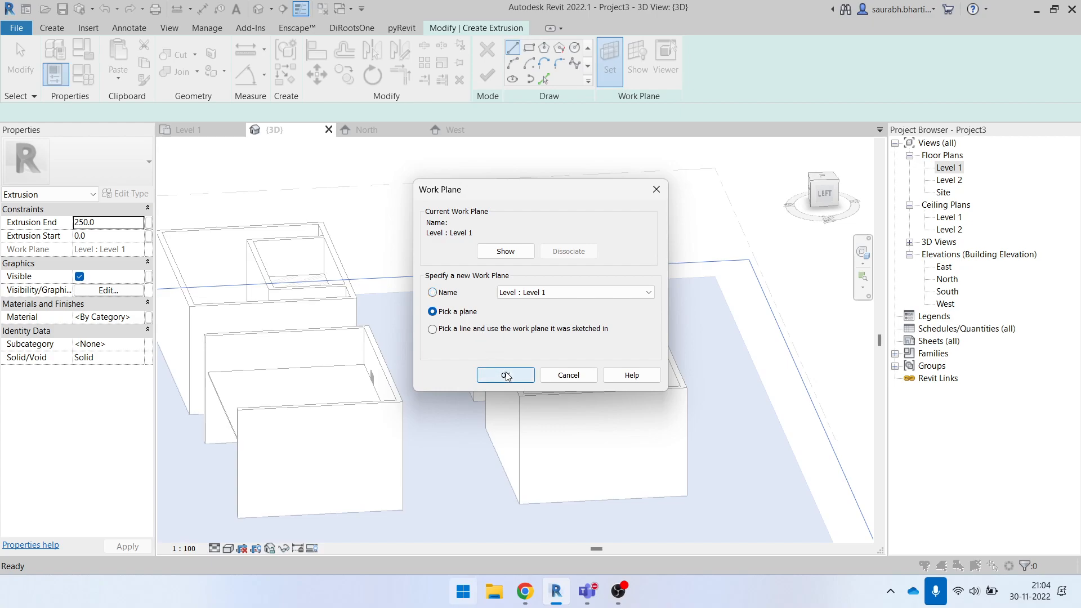
{"action": "left_click", "coordinate": [506, 376]}
{"action": "scroll", "coordinate": [553, 343], "scroll_direction": "up", "scroll_amount": 1}
{"action": "middle_click_drag", "start_coordinate": [553, 344], "coordinate": [594, 402], "text": "shift"}
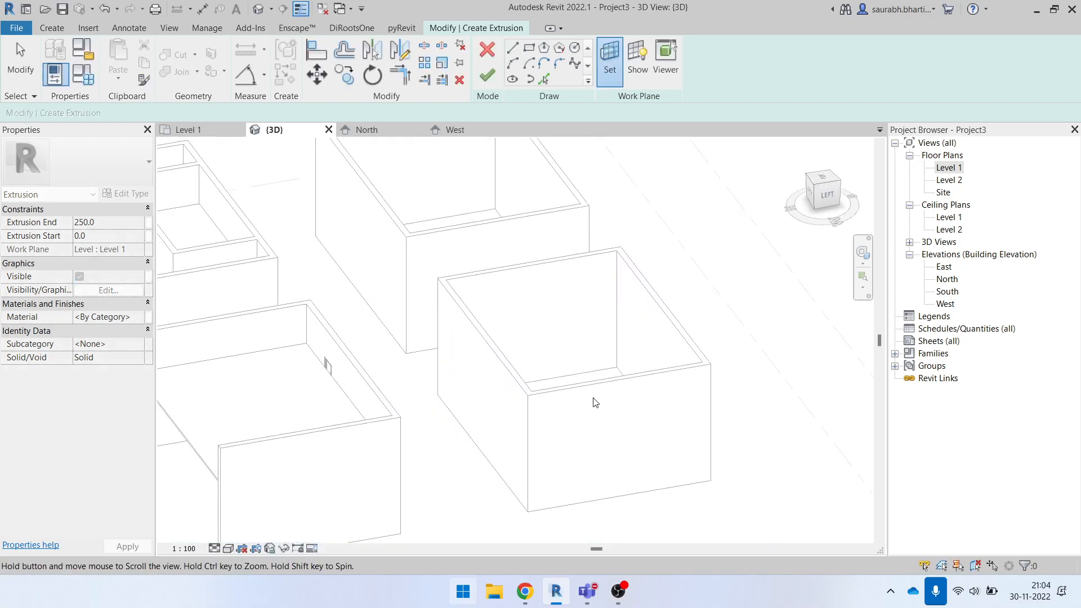
{"action": "left_click", "coordinate": [576, 262]}
{"action": "middle_click_drag", "start_coordinate": [639, 362], "coordinate": [690, 428], "text": "shift"}
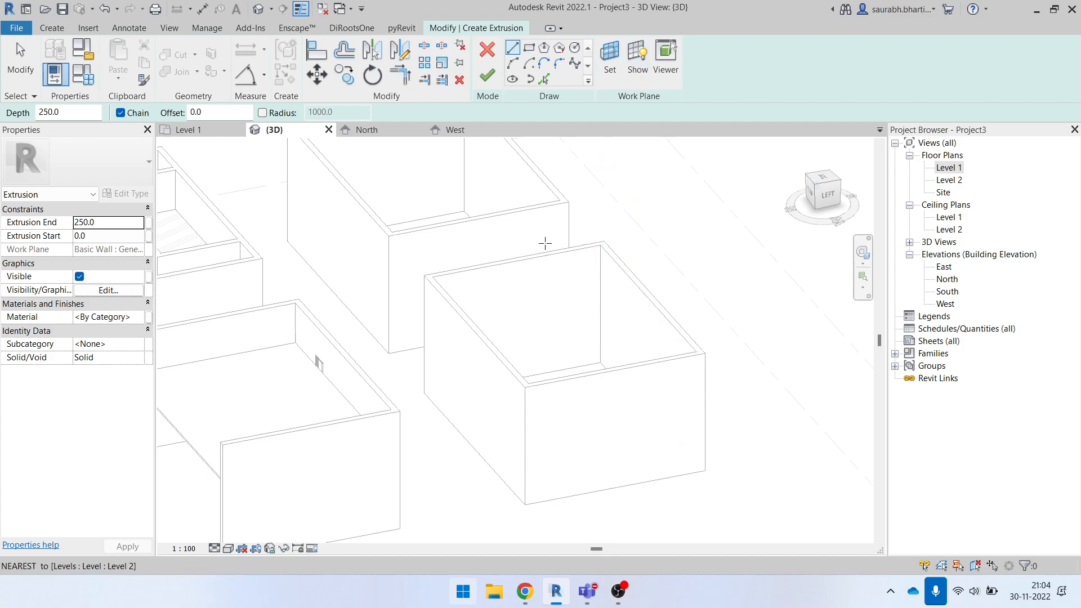
- Display the active work plane in the 3D view, toggling it off and on again
{"action": "left_click", "coordinate": [635, 68]}
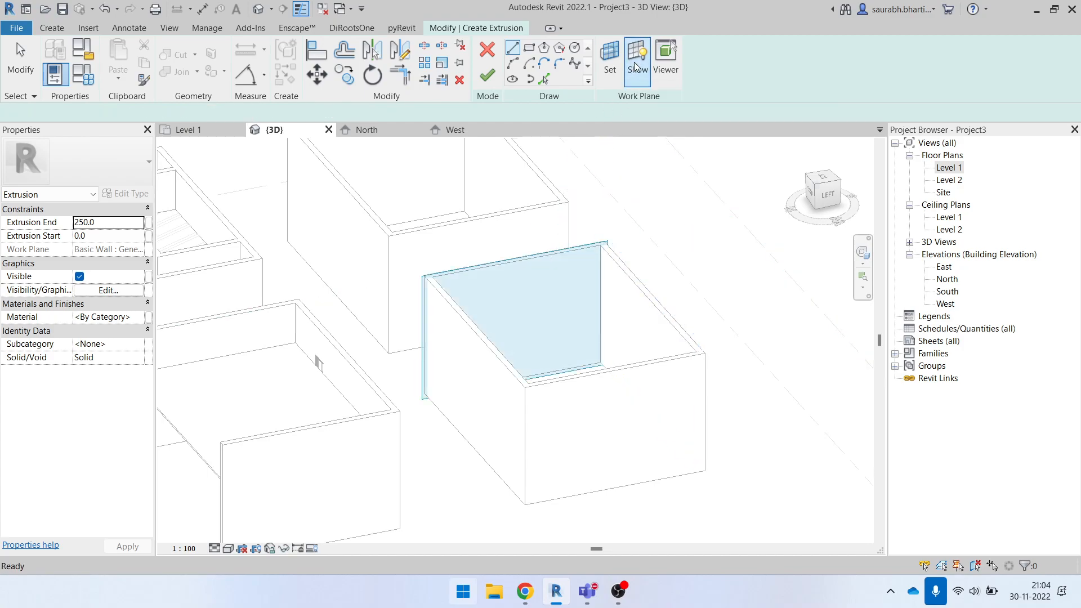
{"action": "scroll", "coordinate": [580, 334], "scroll_direction": "down", "scroll_amount": 2}
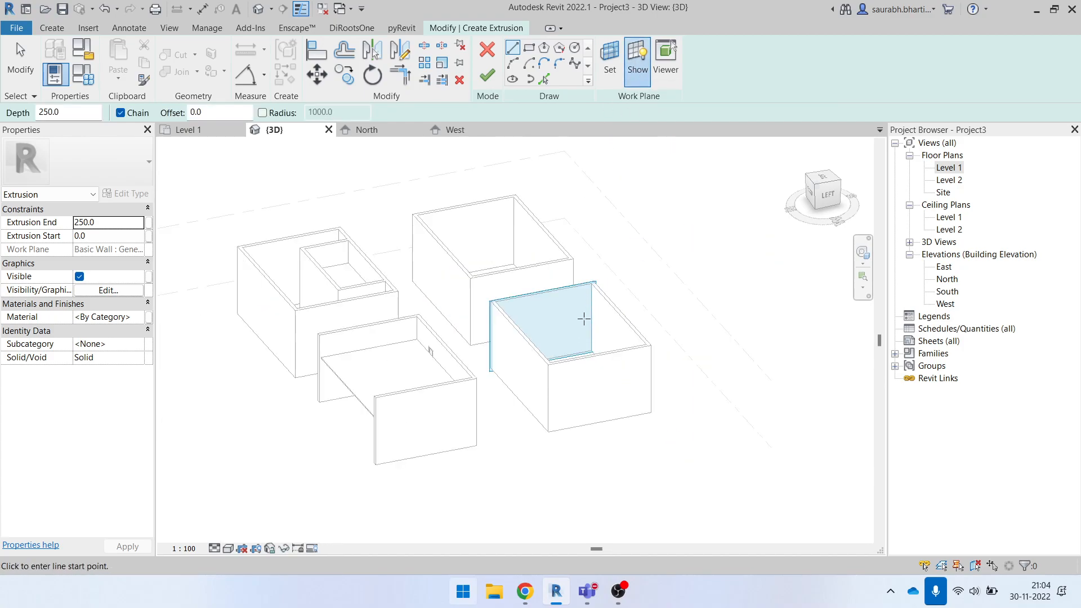
{"action": "left_click", "coordinate": [645, 61]}
{"action": "left_click", "coordinate": [646, 62]}
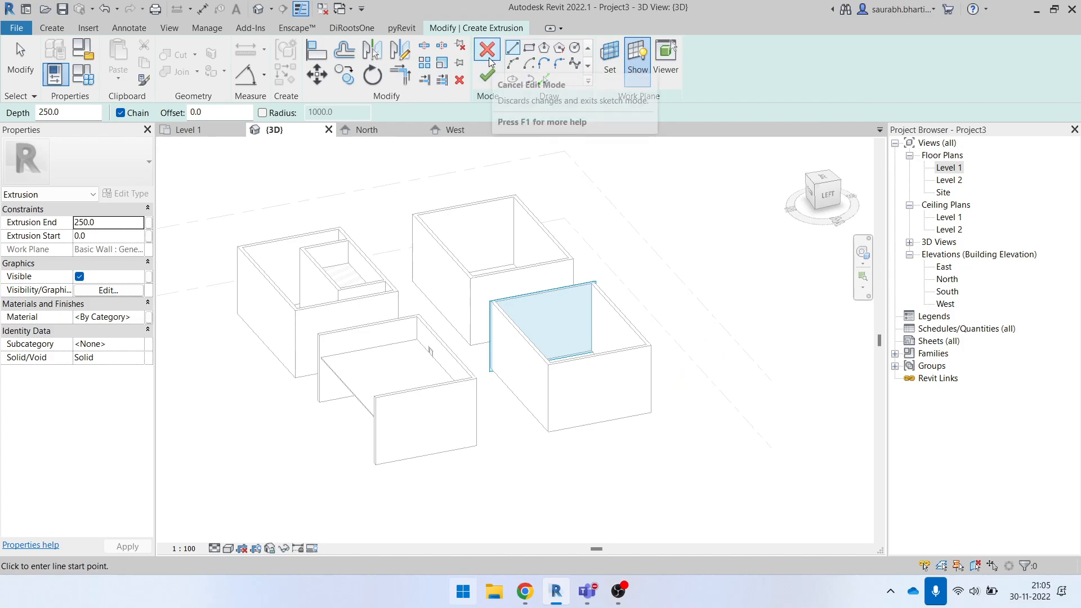
- Move the extrusion's work plane to the long wall adjoining the back wall, using Pick a plane, and toggle its display
{"action": "left_click", "coordinate": [604, 56]}
{"action": "left_click", "coordinate": [442, 312]}
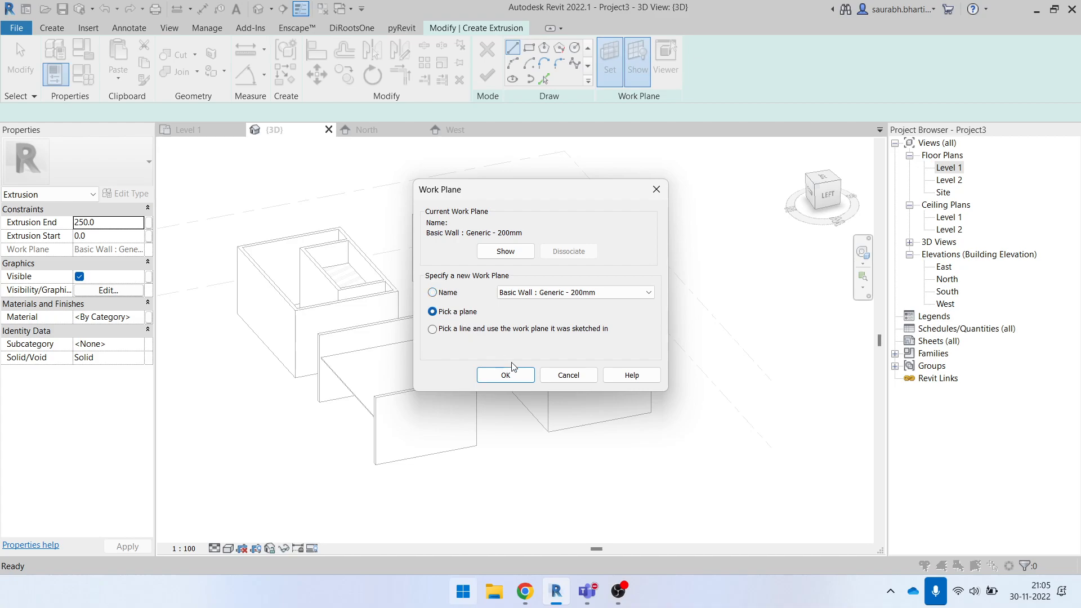
{"action": "left_click", "coordinate": [506, 375]}
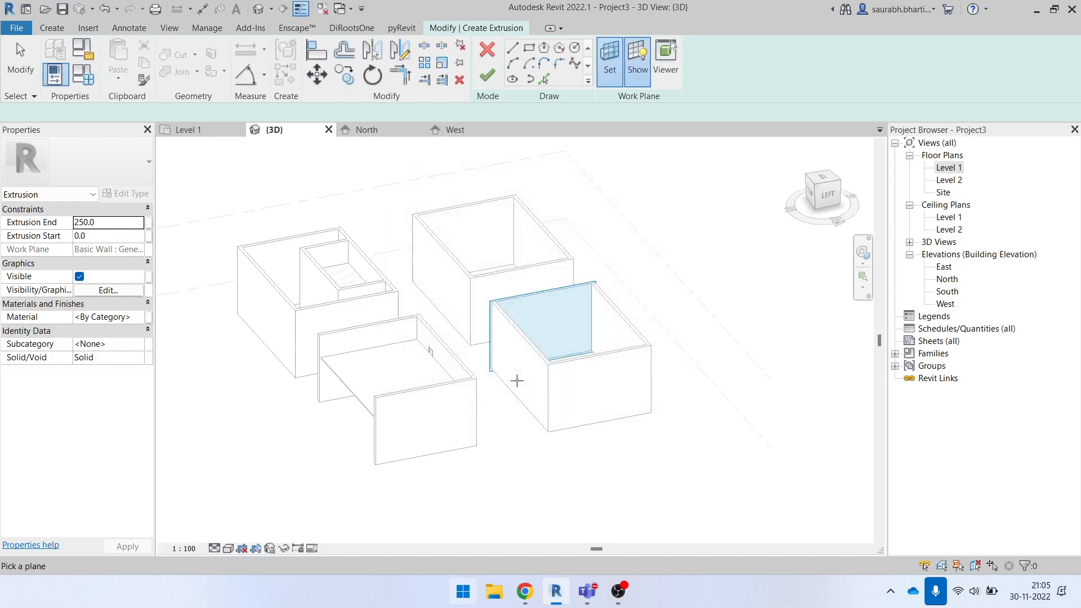
{"action": "scroll", "coordinate": [607, 310], "scroll_direction": "up", "scroll_amount": 3}
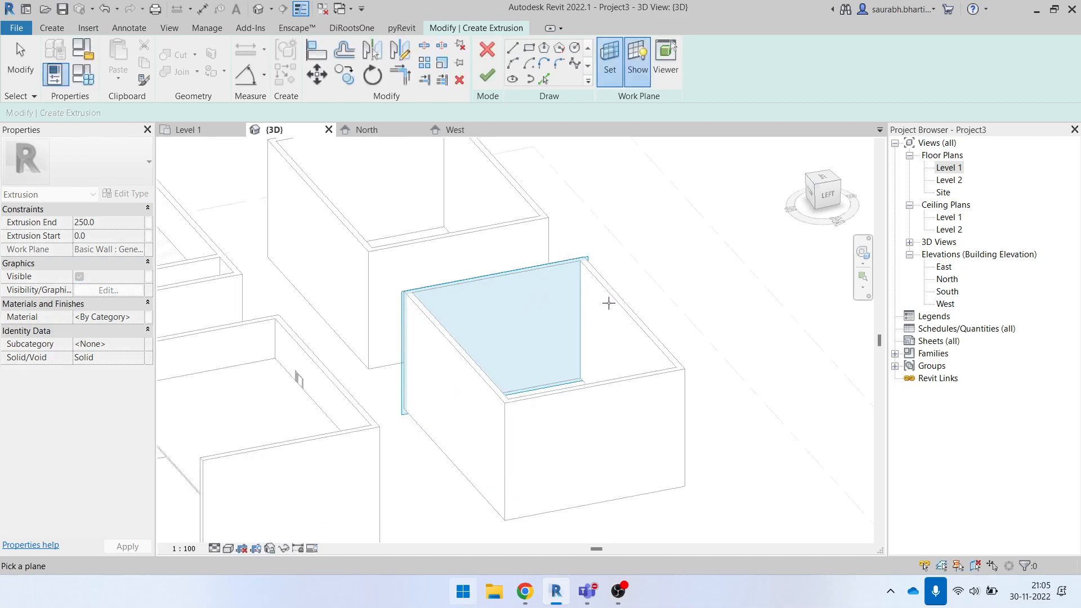
{"action": "left_click", "coordinate": [610, 302]}
{"action": "left_click", "coordinate": [610, 62]}
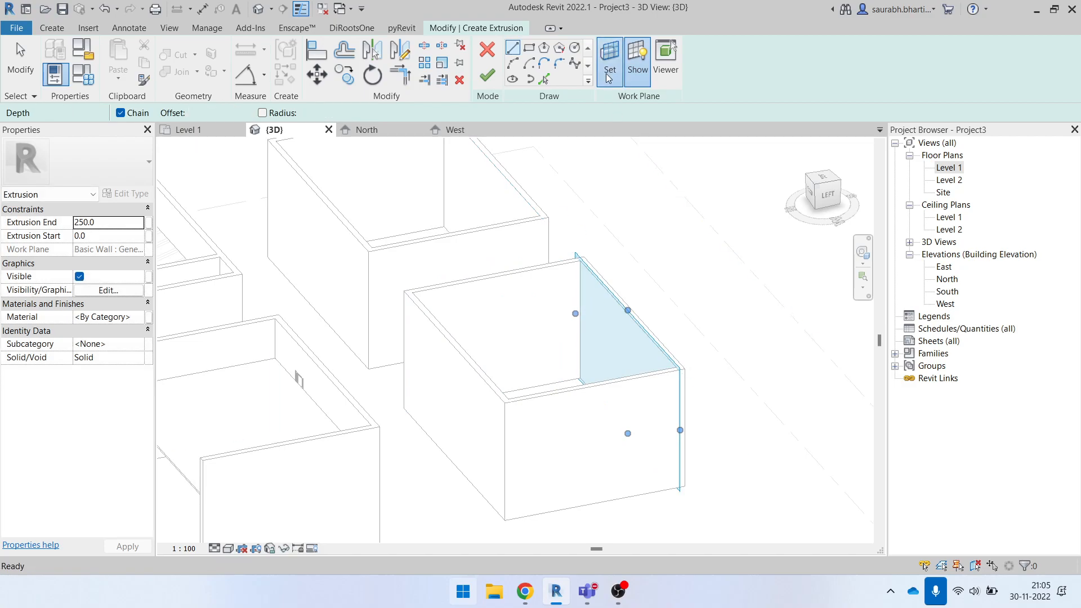
{"action": "left_click", "coordinate": [656, 190]}
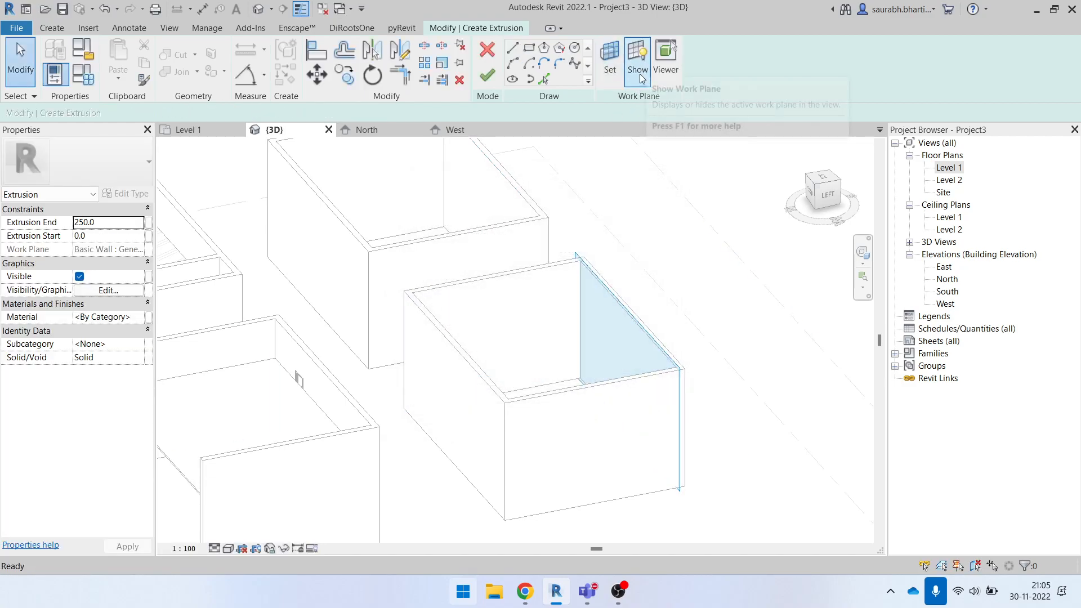
{"action": "left_click", "coordinate": [639, 69]}
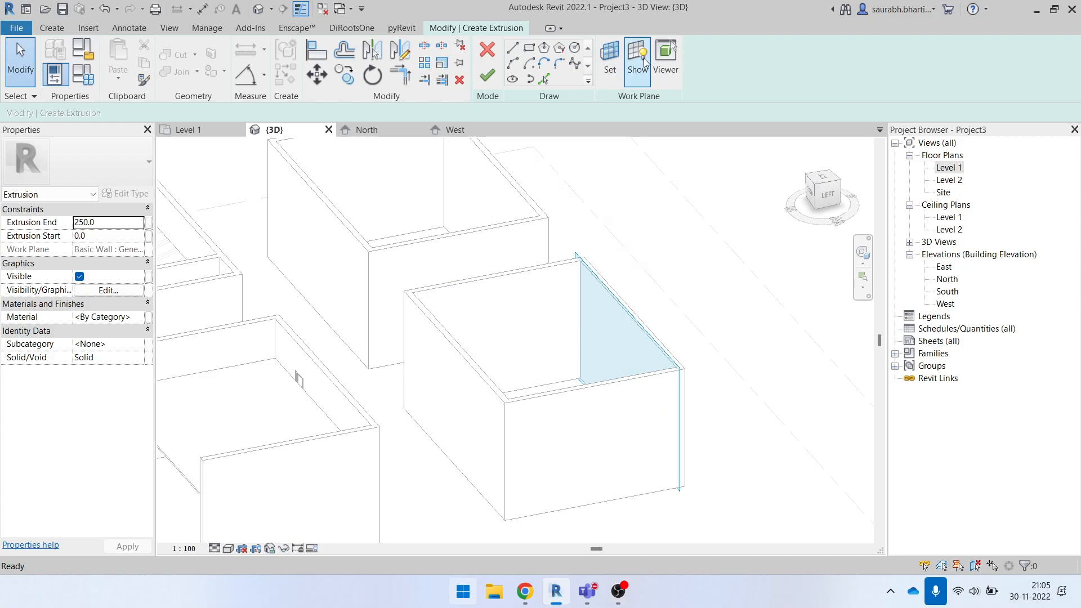
- Set the extrusion's work plane back to the room's back wall using Pick a plane
{"action": "left_click", "coordinate": [613, 65]}
{"action": "left_click", "coordinate": [460, 313]}
{"action": "left_click", "coordinate": [508, 375]}
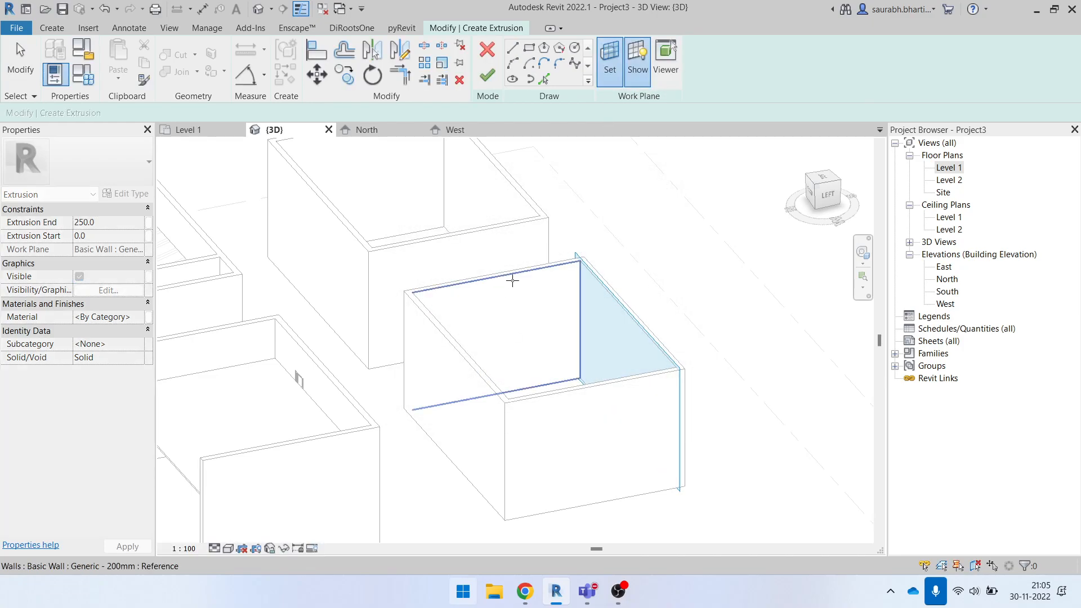
{"action": "left_click", "coordinate": [510, 280]}
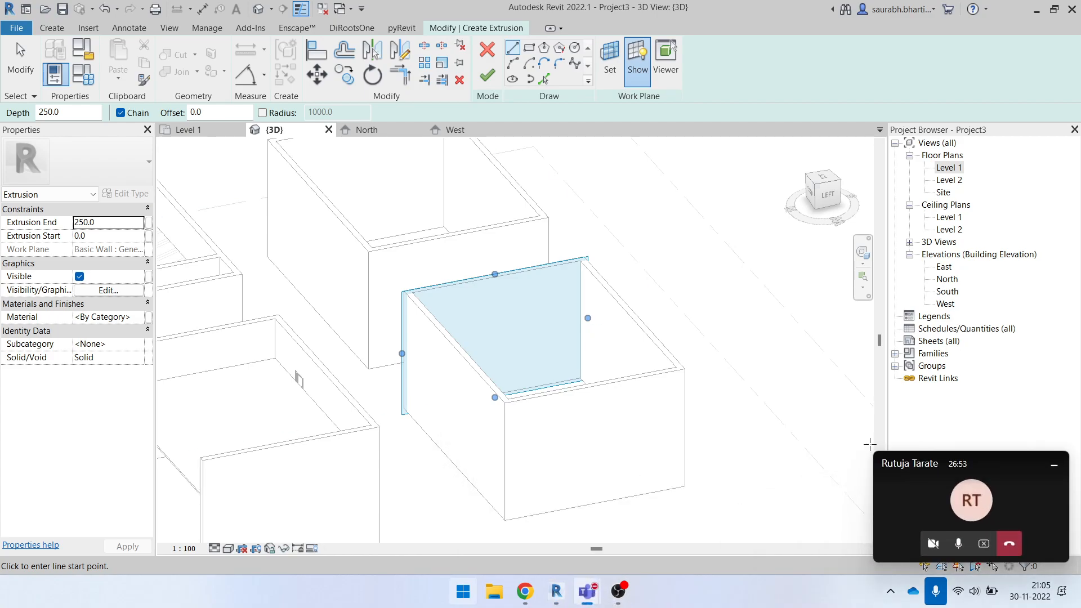
- Switch to the Teams meeting, enlarge its window and request control of the participant's shared Revit screen
{"action": "mouse_move", "coordinate": [588, 591]}
{"action": "left_click", "coordinate": [540, 495]}
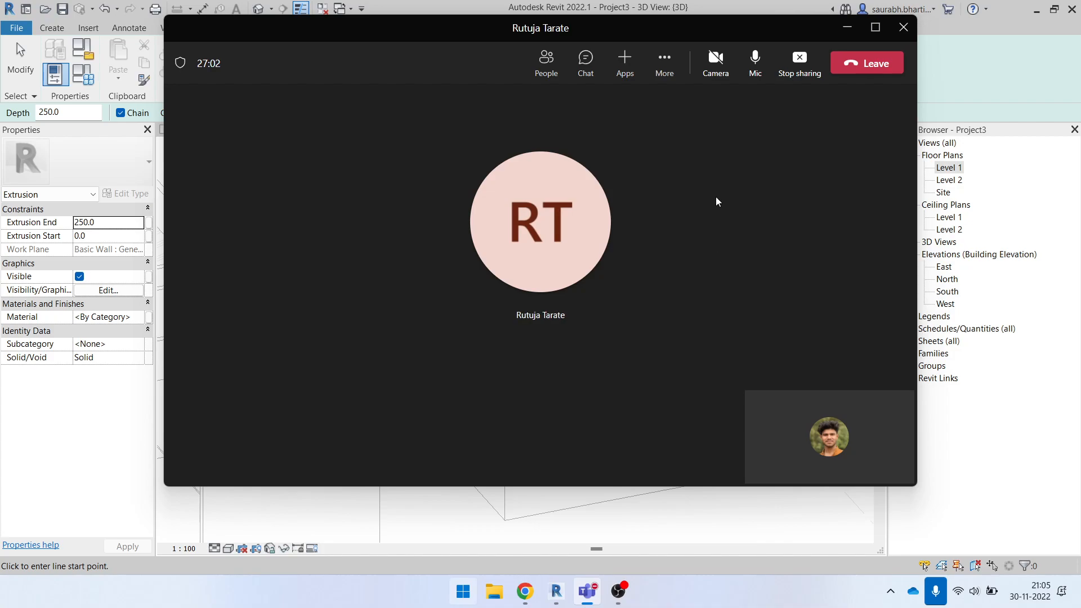
{"action": "left_click", "coordinate": [848, 27]}
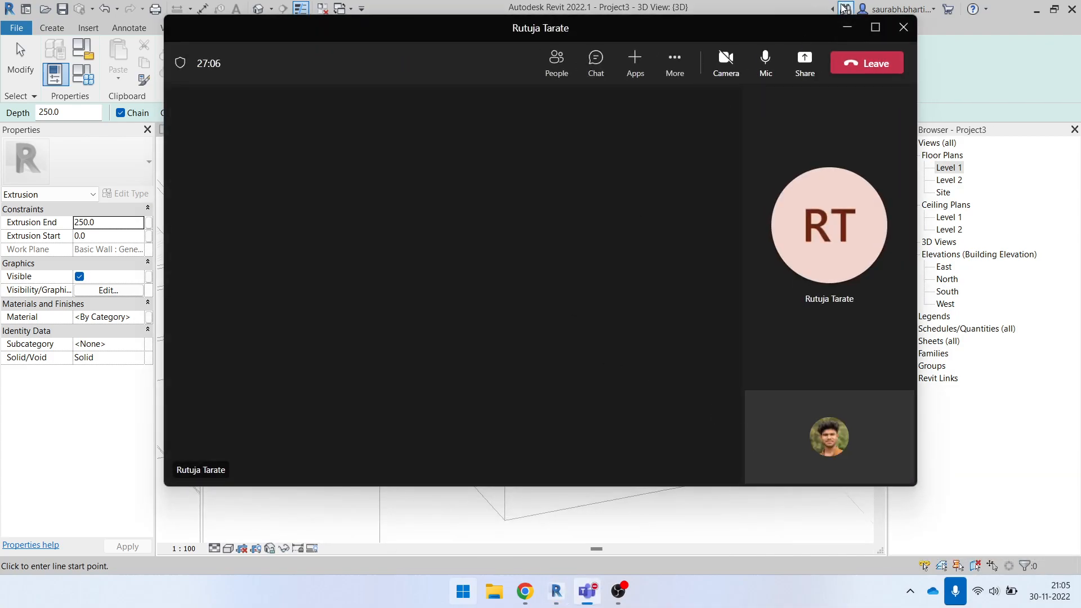
{"action": "left_click", "coordinate": [876, 27]}
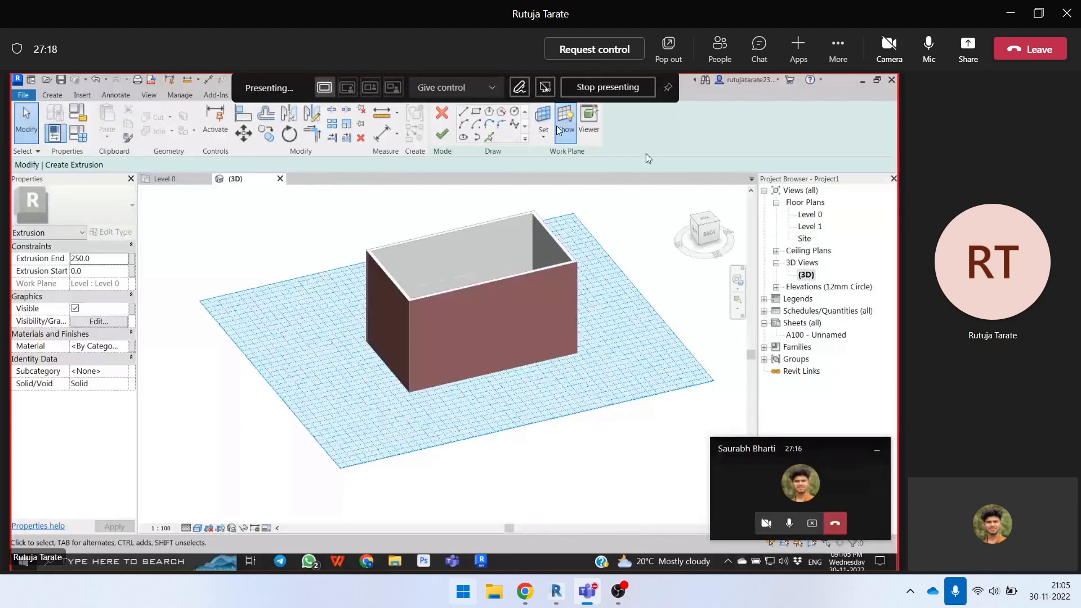
{"action": "left_click", "coordinate": [576, 51]}
{"action": "left_click", "coordinate": [623, 313]}
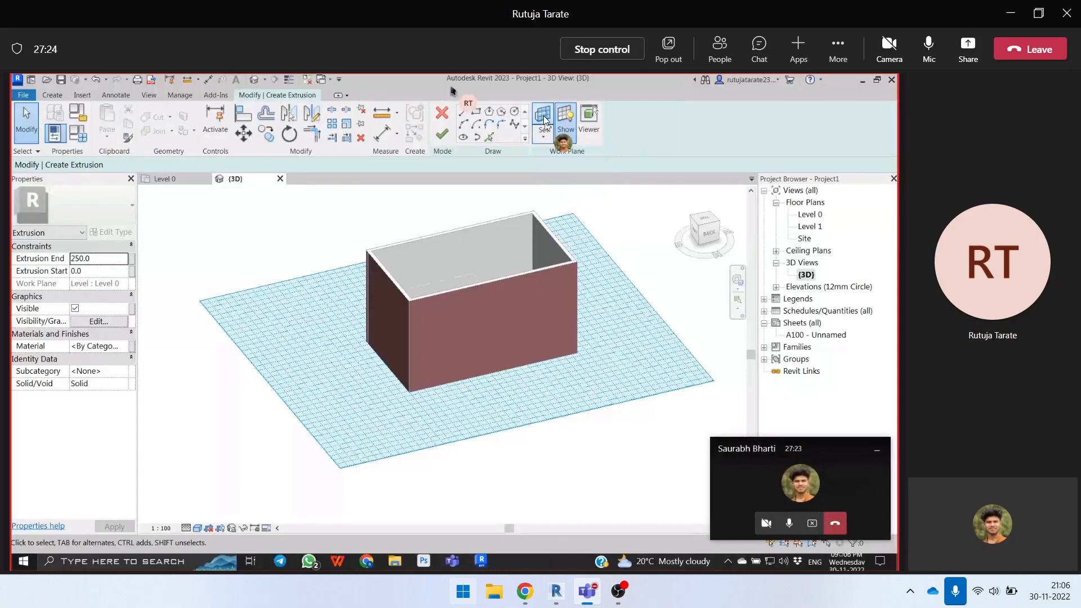
- In the shared project, set the extrusion's work plane with Pick a plane, picking the top face of the dark short wall
{"action": "left_click", "coordinate": [545, 121]}
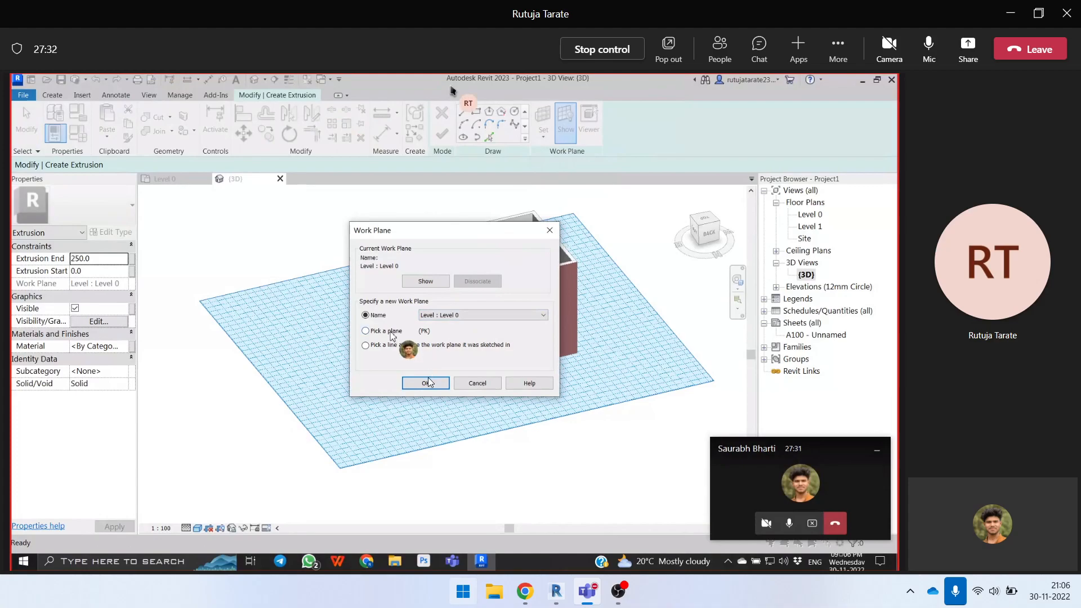
{"action": "left_click", "coordinate": [393, 334]}
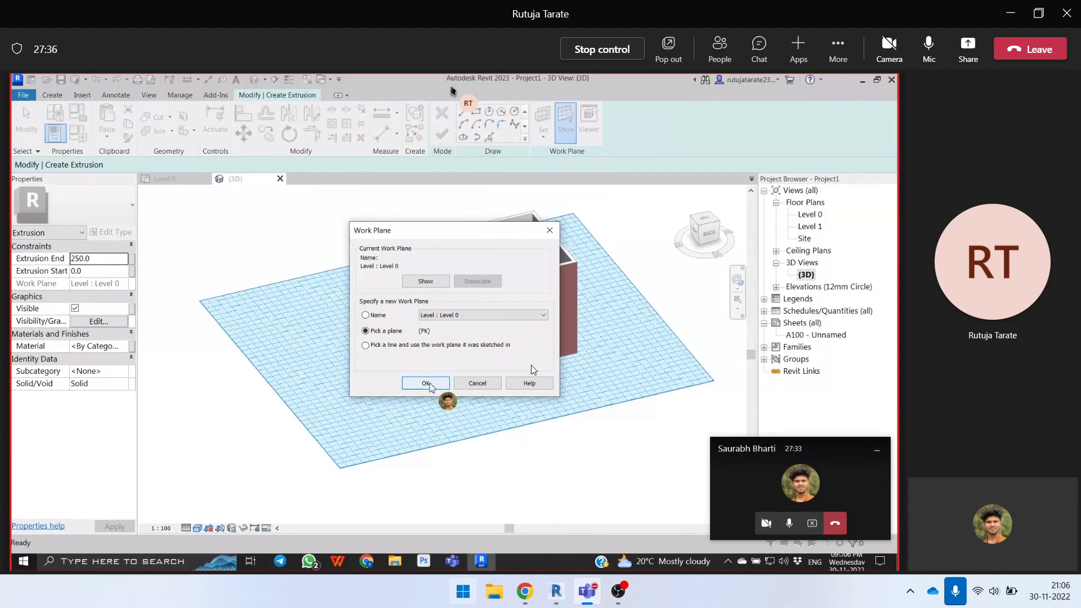
{"action": "left_click", "coordinate": [426, 384]}
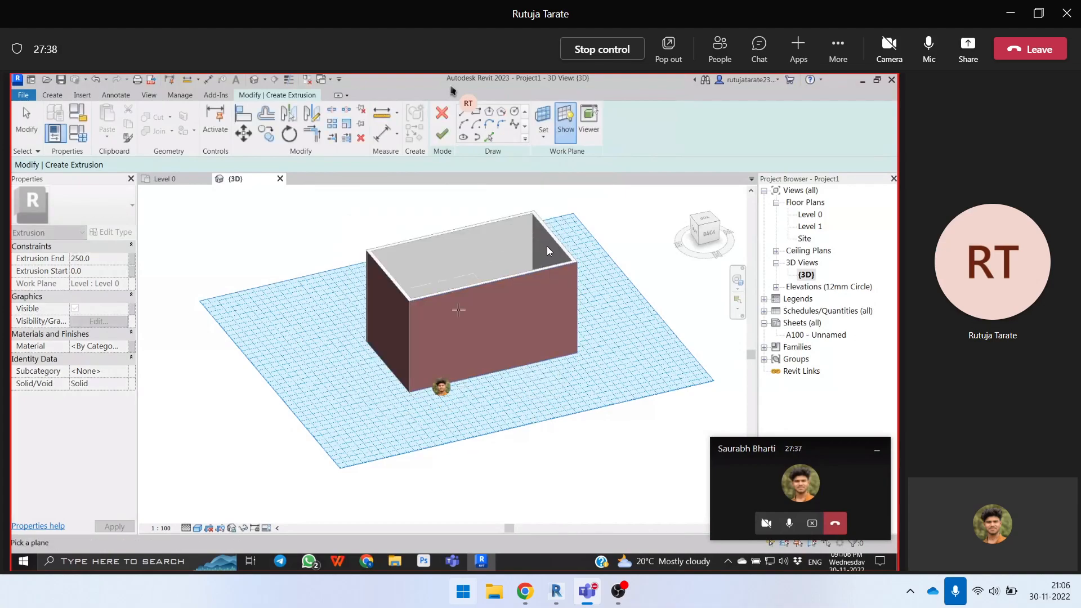
{"action": "scroll", "coordinate": [547, 248], "scroll_direction": "up", "scroll_amount": 3}
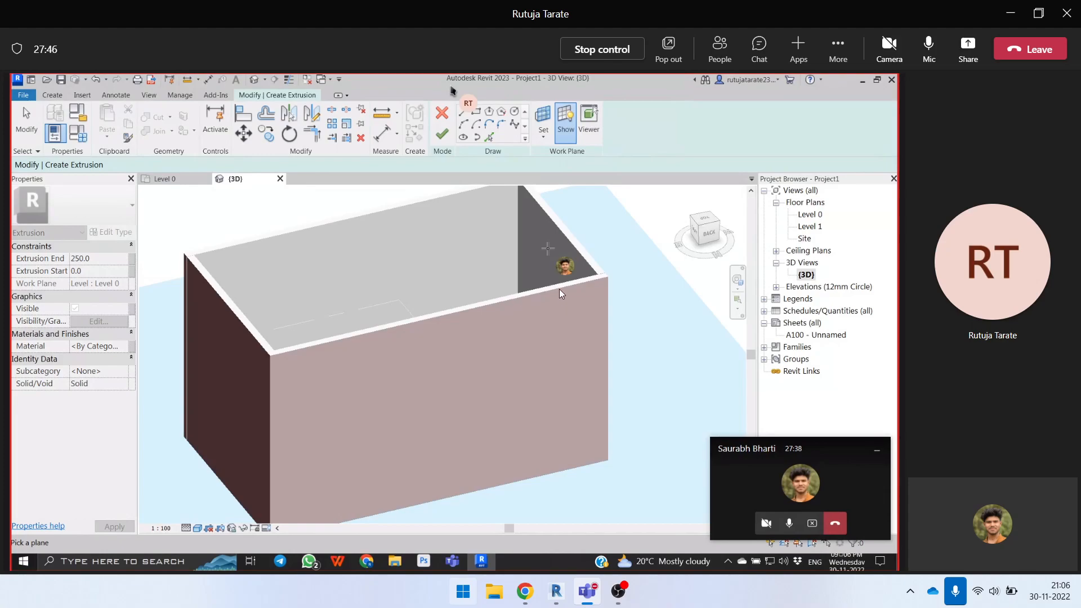
{"action": "scroll", "coordinate": [547, 247], "scroll_direction": "up", "scroll_amount": 1}
{"action": "scroll", "coordinate": [508, 291], "scroll_direction": "up", "scroll_amount": 1}
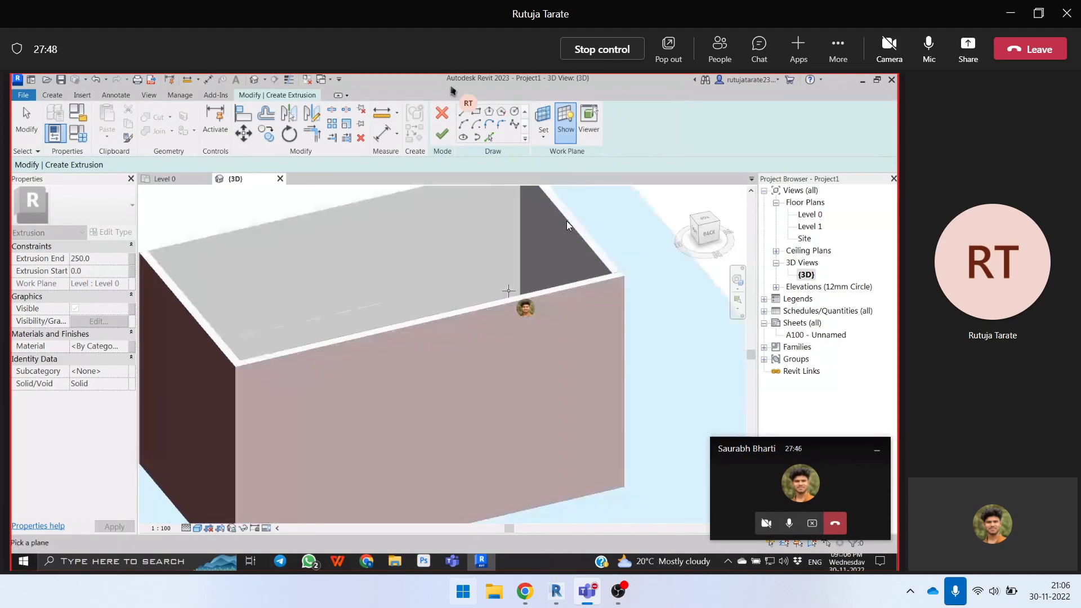
{"action": "scroll", "coordinate": [570, 227], "scroll_direction": "down", "scroll_amount": 1}
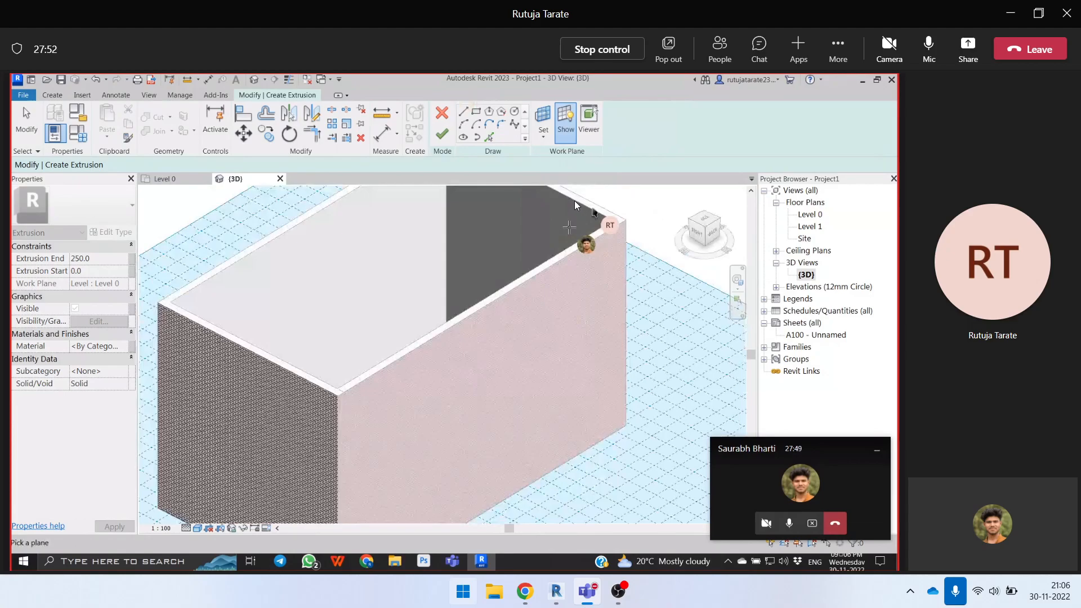
{"action": "left_click", "coordinate": [575, 201]}
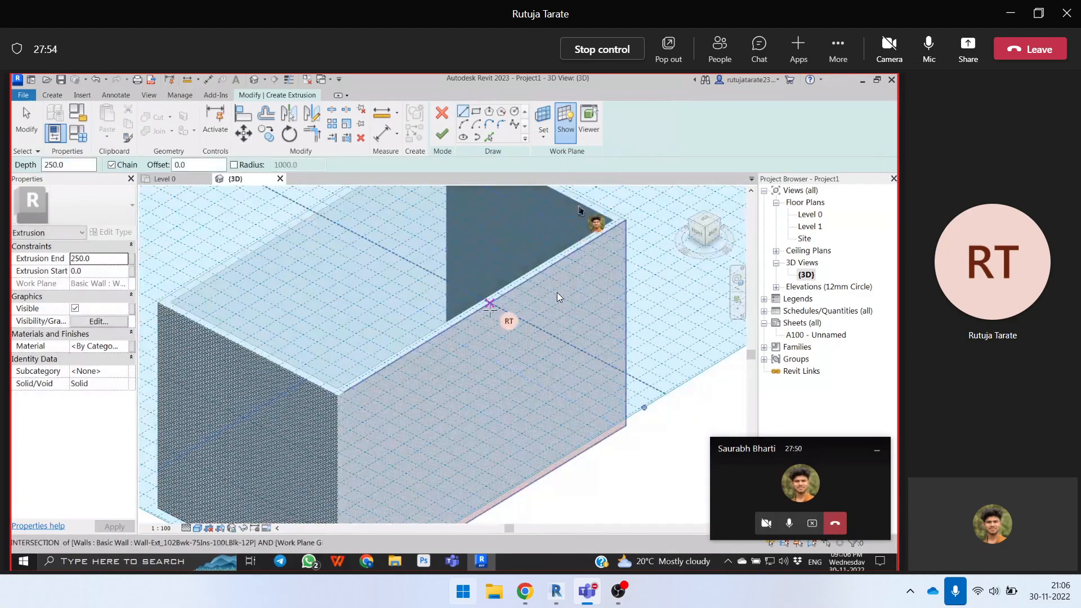
- Change the shared project's extrusion work plane to the vertical face of the dark short wall using Pick a plane
{"action": "scroll", "coordinate": [558, 293], "scroll_direction": "down", "scroll_amount": 2}
{"action": "scroll", "coordinate": [567, 258], "scroll_direction": "up", "scroll_amount": 1}
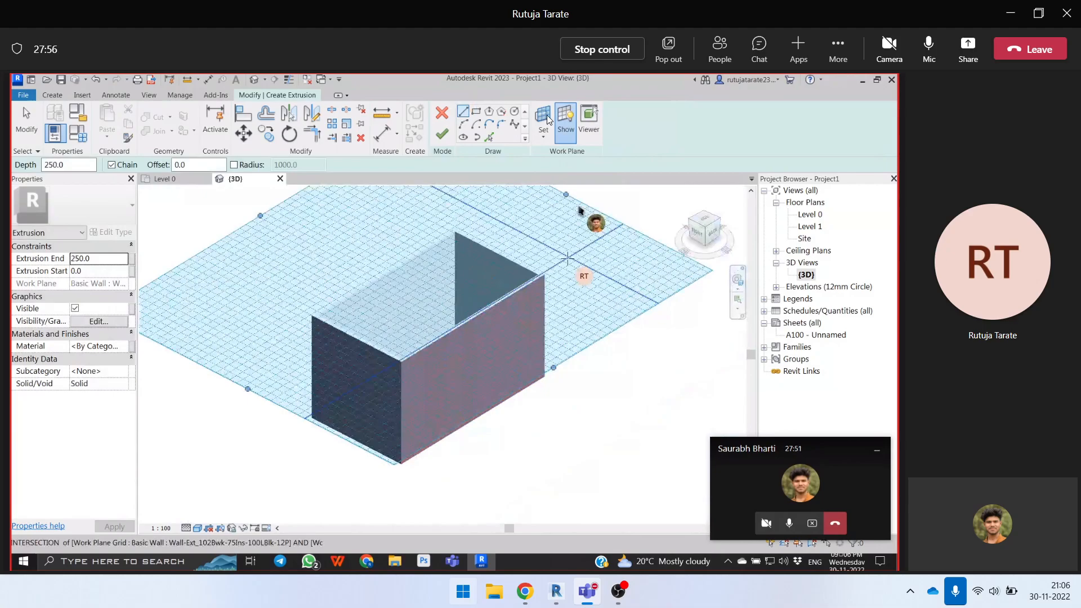
{"action": "scroll", "coordinate": [569, 293], "scroll_direction": "down", "scroll_amount": 2}
{"action": "left_click", "coordinate": [543, 120]}
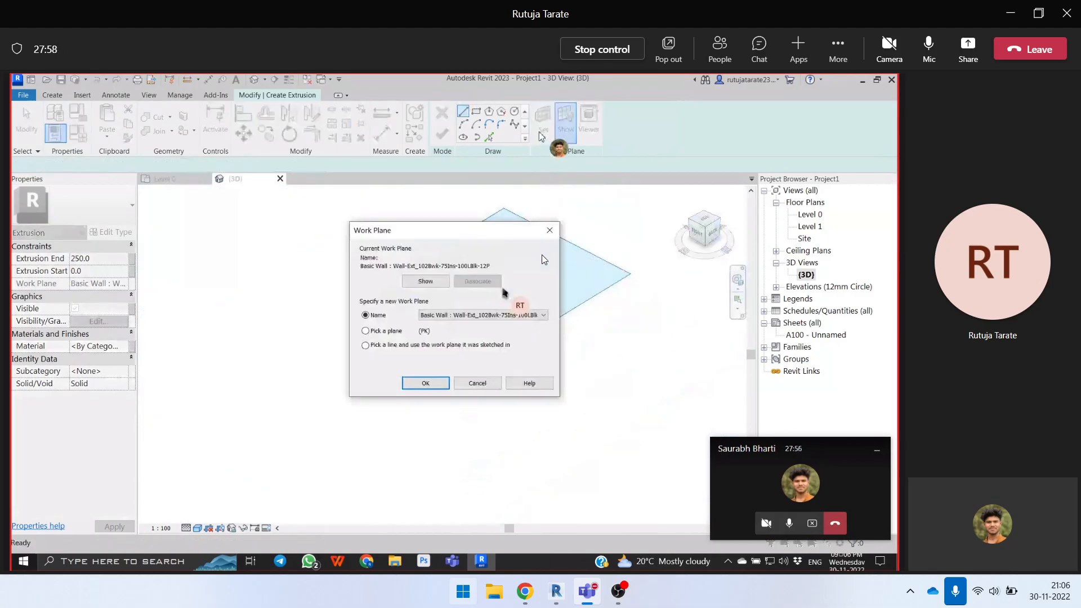
{"action": "left_click", "coordinate": [403, 331]}
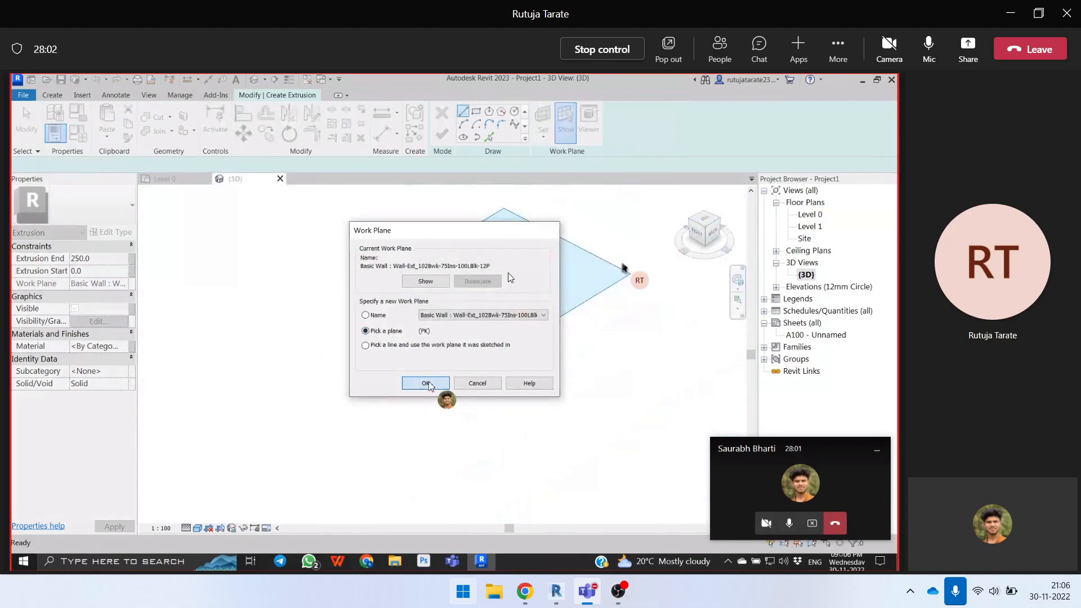
{"action": "left_click", "coordinate": [426, 383]}
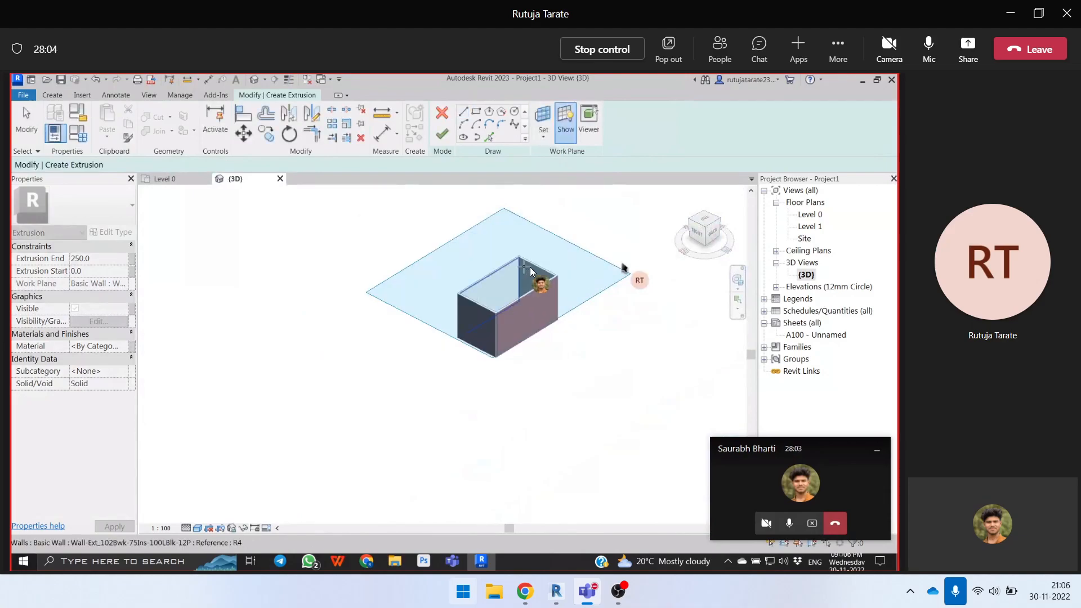
{"action": "scroll", "coordinate": [532, 274], "scroll_direction": "up", "scroll_amount": 5}
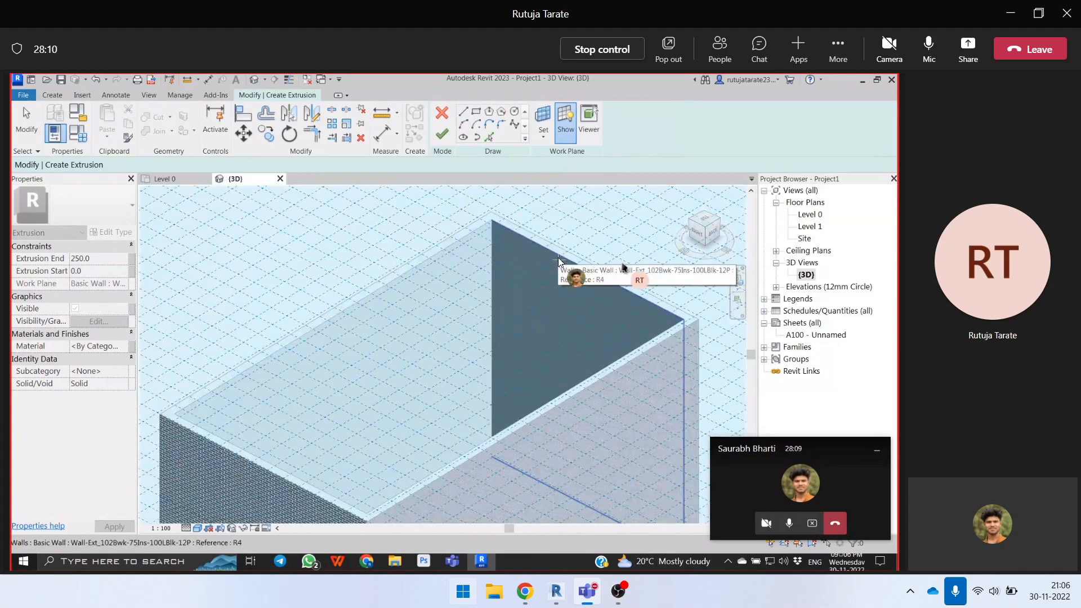
{"action": "left_click", "coordinate": [561, 265]}
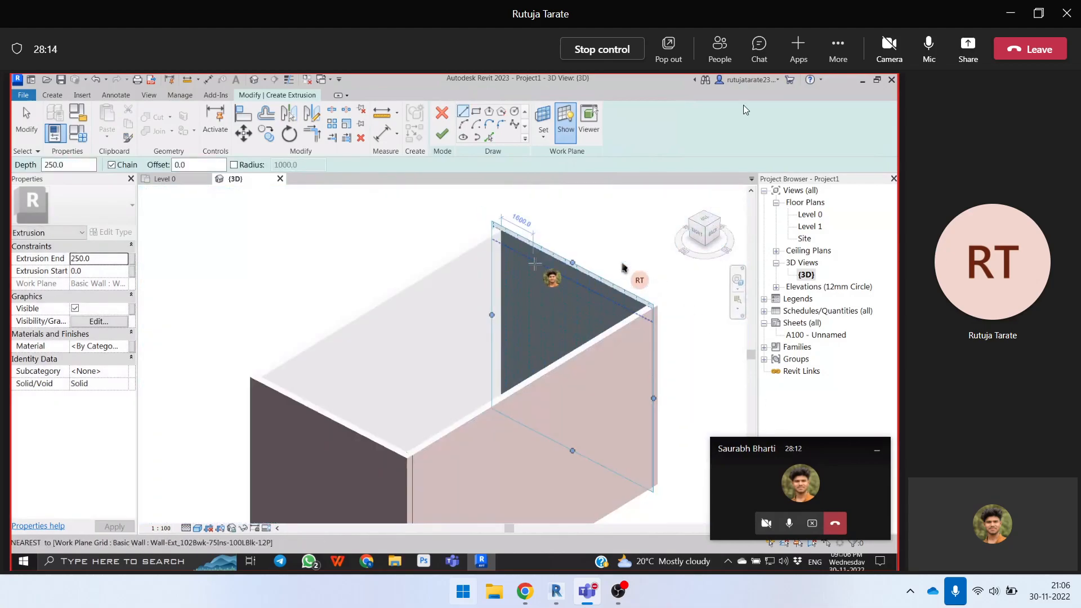
- Stop controlling the participant's screen and share the own screen in the meeting, returning to Revit
{"action": "left_click", "coordinate": [601, 51]}
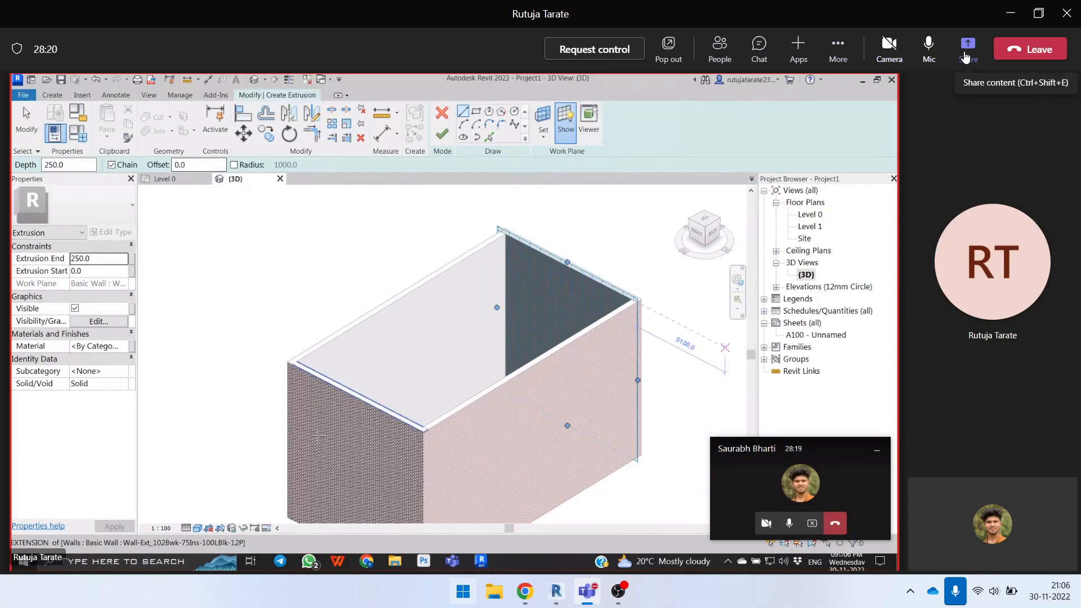
{"action": "left_click", "coordinate": [968, 50]}
{"action": "left_click", "coordinate": [805, 251]}
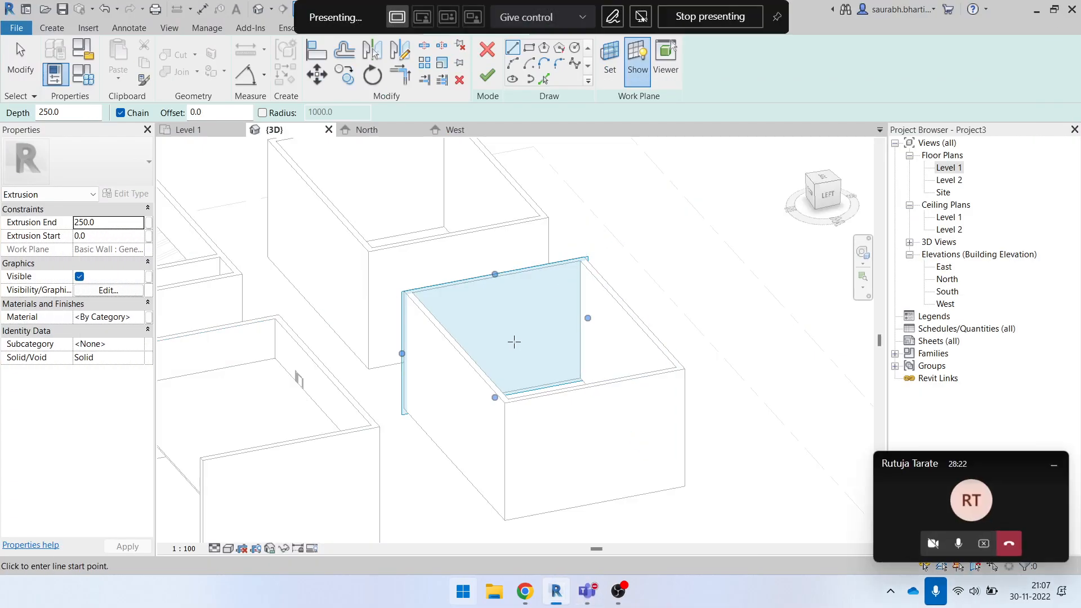
- Sketch a start-end-radius arc about 6181 mm long on the picked wall face, spanning between its two vertical edges
{"action": "middle_click_drag", "start_coordinate": [510, 274], "coordinate": [474, 313], "text": "shift"}
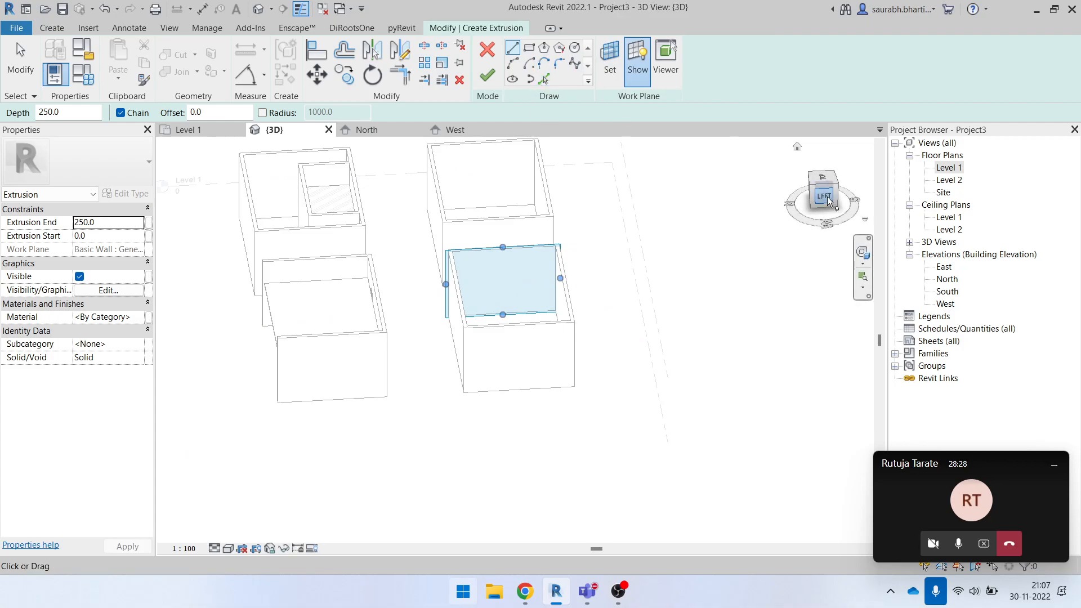
{"action": "middle_click_drag", "start_coordinate": [434, 237], "coordinate": [732, 219], "text": "shift"}
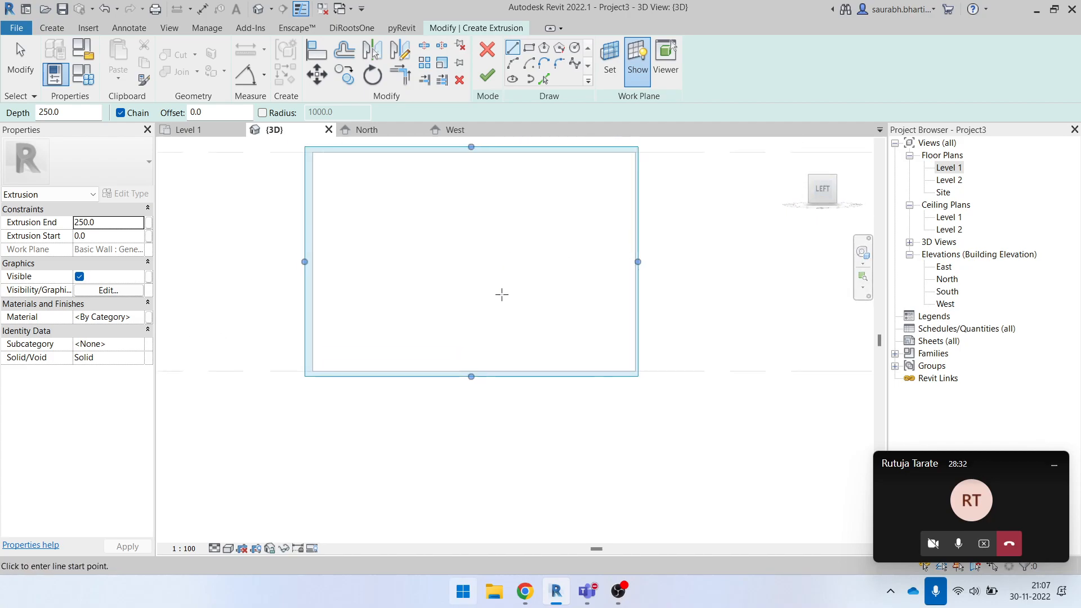
{"action": "left_click", "coordinate": [512, 62]}
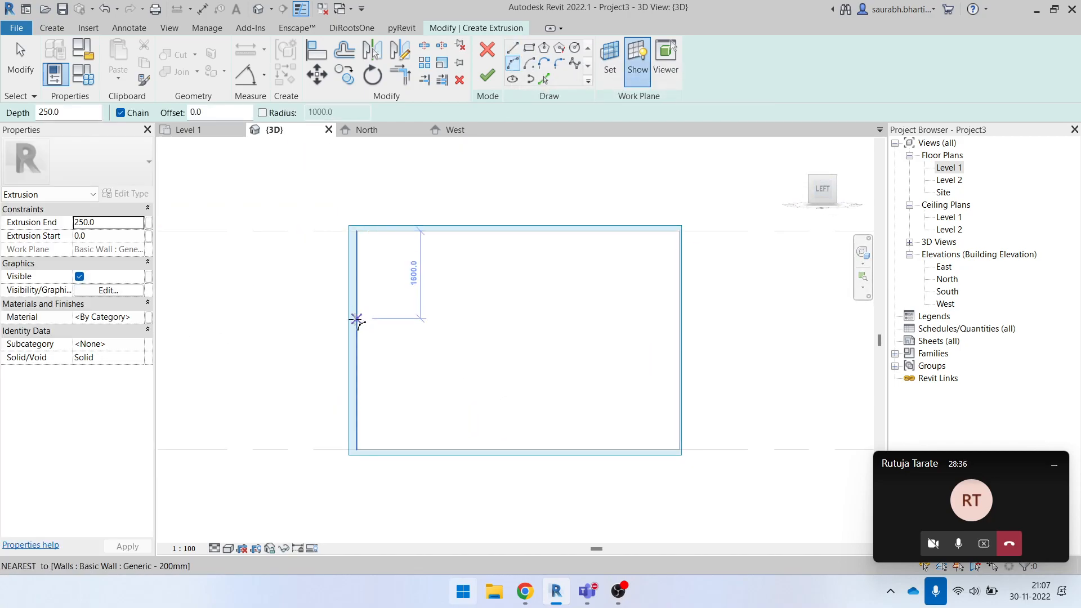
{"action": "left_click", "coordinate": [357, 319]}
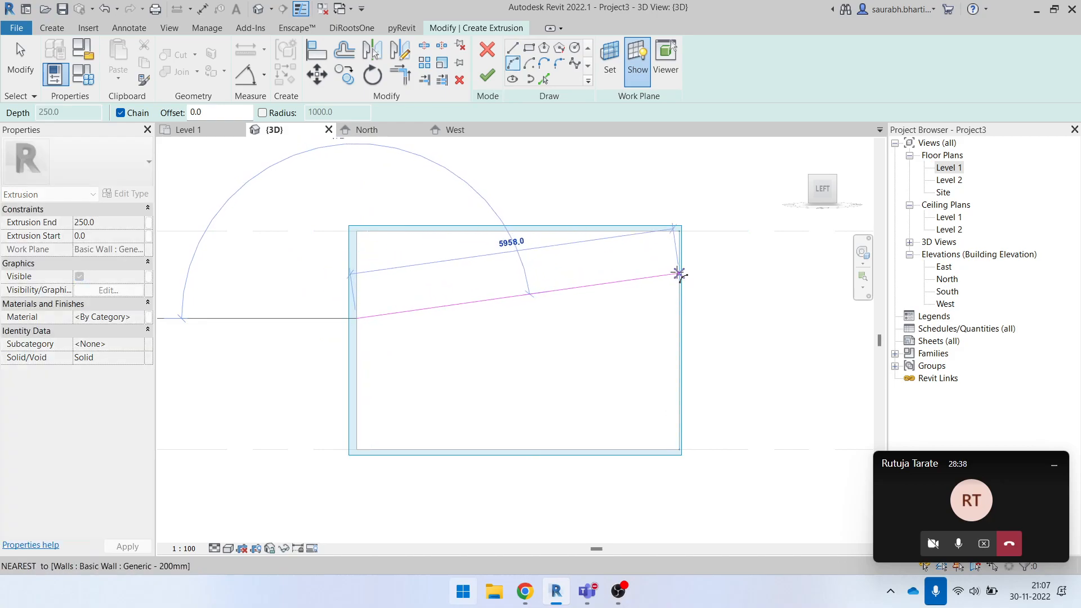
{"action": "left_click", "coordinate": [679, 267]}
{"action": "left_click", "coordinate": [526, 255]}
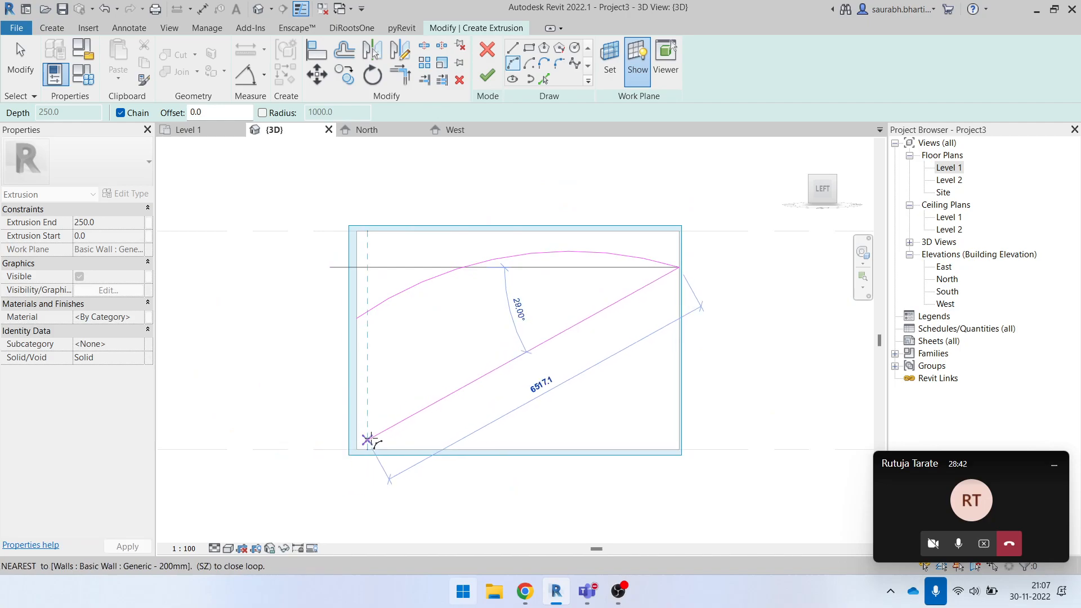
{"action": "key", "text": "Escape"}
{"action": "key", "text": "Escape"}
{"action": "middle_click_drag", "start_coordinate": [498, 283], "coordinate": [541, 402], "text": "shift"}
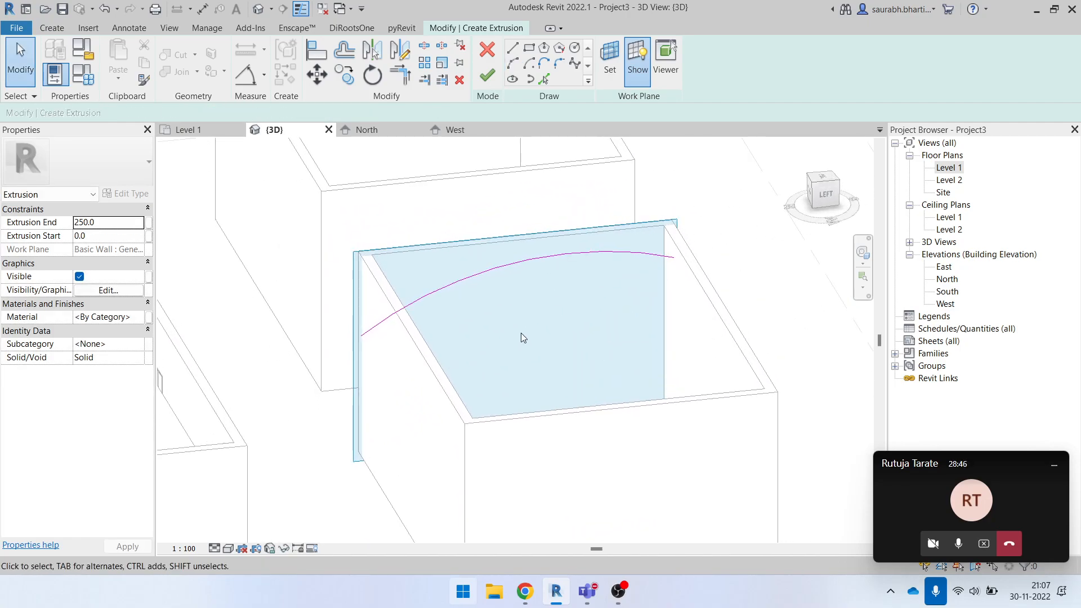
- Delete the sketched arc and discard the current extrusion sketch
{"action": "left_click", "coordinate": [490, 266]}
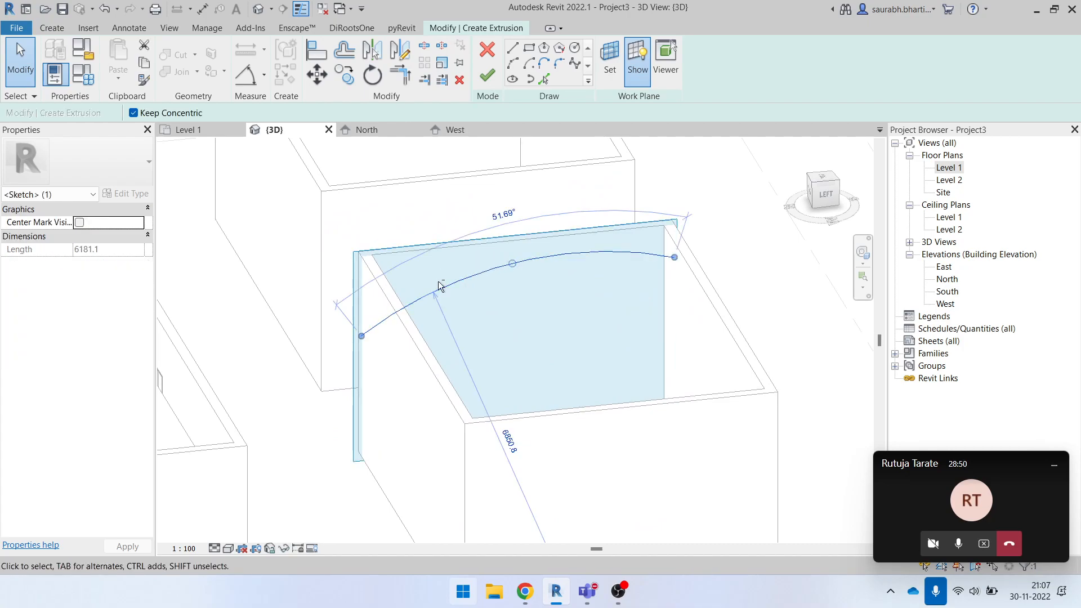
{"action": "middle_click_drag", "start_coordinate": [434, 279], "coordinate": [471, 303], "text": "shift"}
{"action": "key", "text": "Delete"}
{"action": "scroll", "coordinate": [490, 277], "scroll_direction": "down", "scroll_amount": 3}
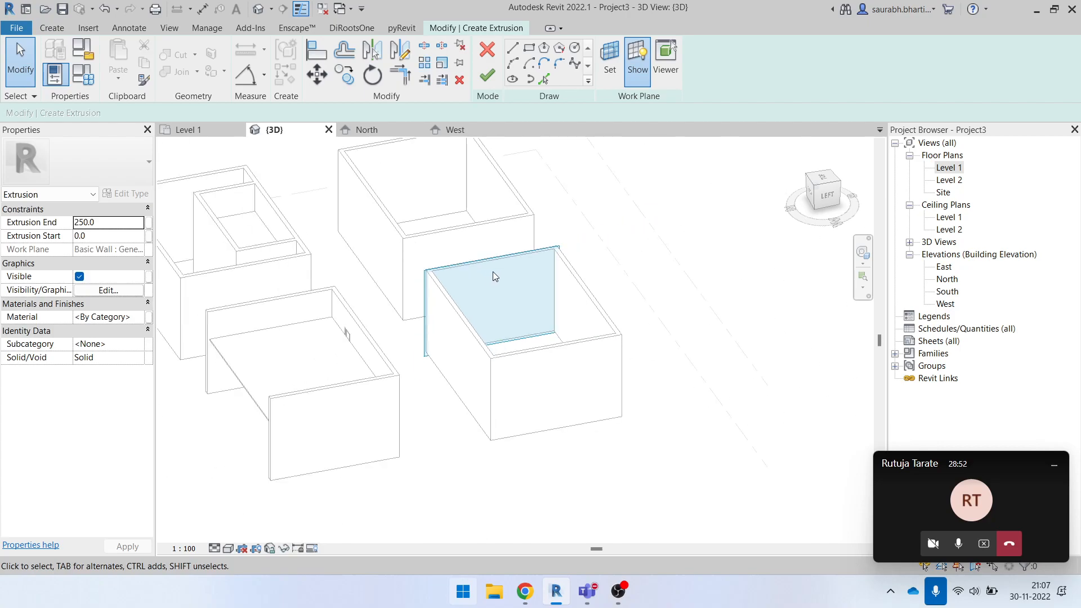
{"action": "left_click", "coordinate": [487, 49]}
{"action": "left_click", "coordinate": [574, 305]}
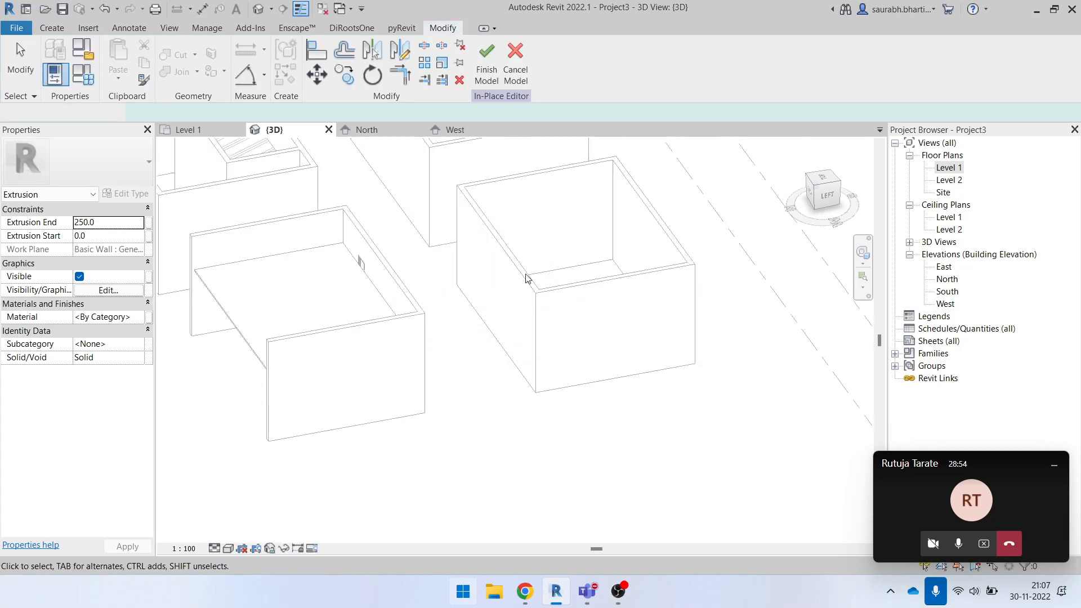
- Start a new in-place extrusion with the Start-End-Radius Arc tool and try it against the room wall without setting a work plane
{"action": "left_click", "coordinate": [52, 27]}
{"action": "left_click", "coordinate": [120, 57]}
{"action": "middle_click_drag", "start_coordinate": [612, 173], "coordinate": [495, 284]}
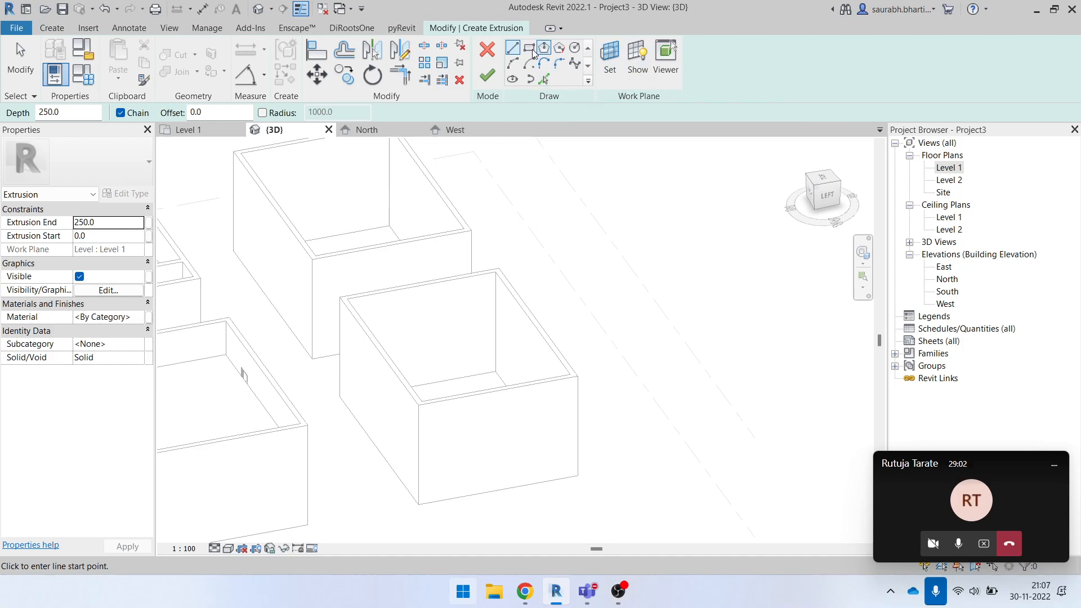
{"action": "left_click", "coordinate": [512, 63]}
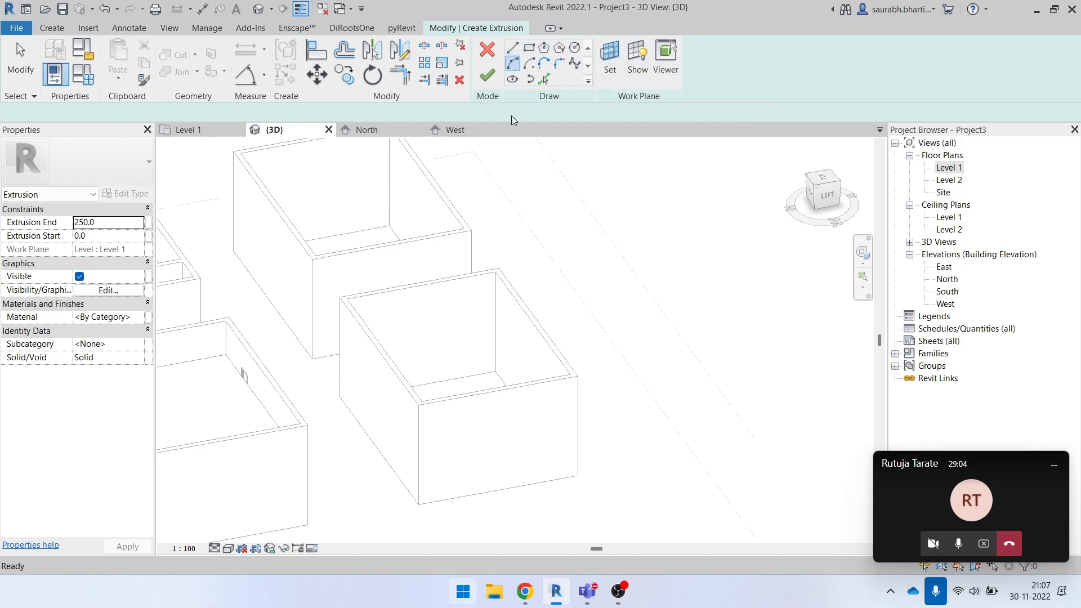
{"action": "left_click", "coordinate": [826, 196]}
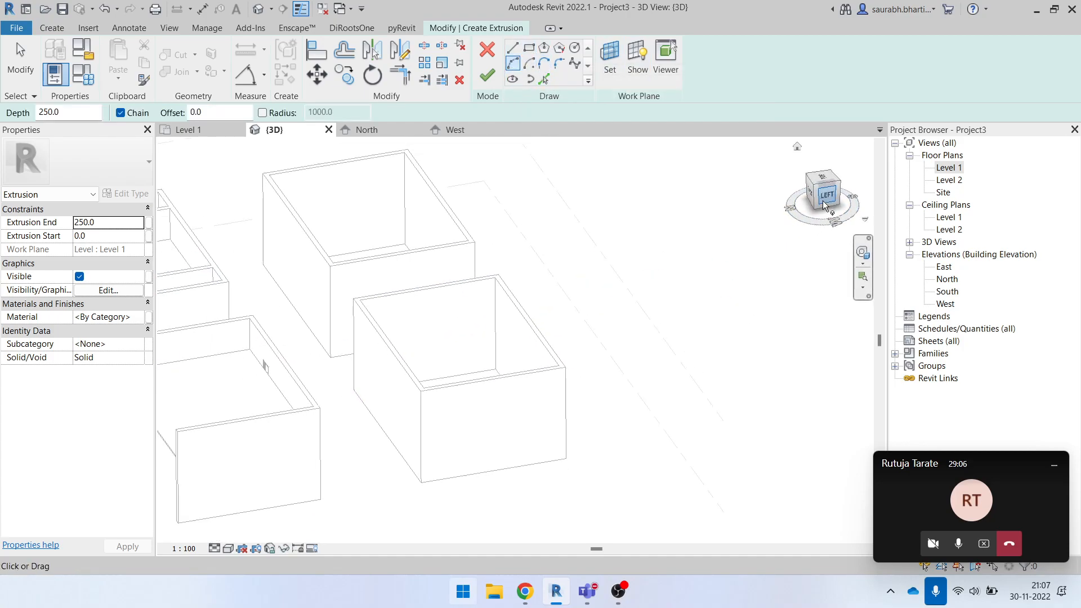
{"action": "scroll", "coordinate": [541, 343], "scroll_direction": "up", "scroll_amount": 5}
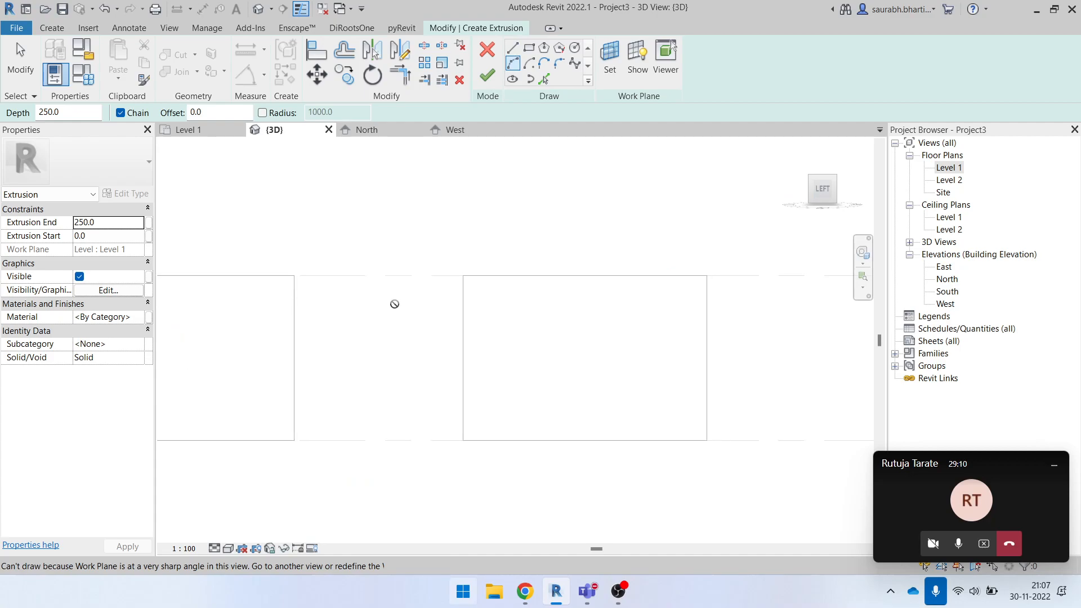
{"action": "scroll", "coordinate": [606, 288], "scroll_direction": "down", "scroll_amount": 4}
- Try to sketch an arc between the short wall's corners while the work plane is still Level 1
{"action": "middle_click_drag", "start_coordinate": [484, 292], "coordinate": [620, 316], "text": "shift"}
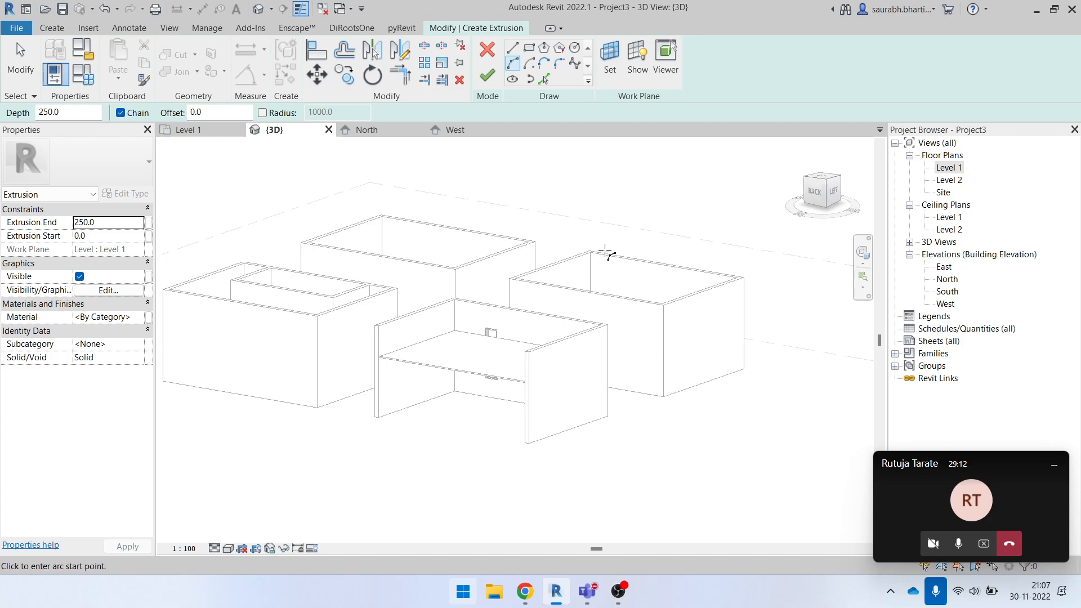
{"action": "middle_click_drag", "start_coordinate": [545, 294], "coordinate": [516, 305], "text": "shift"}
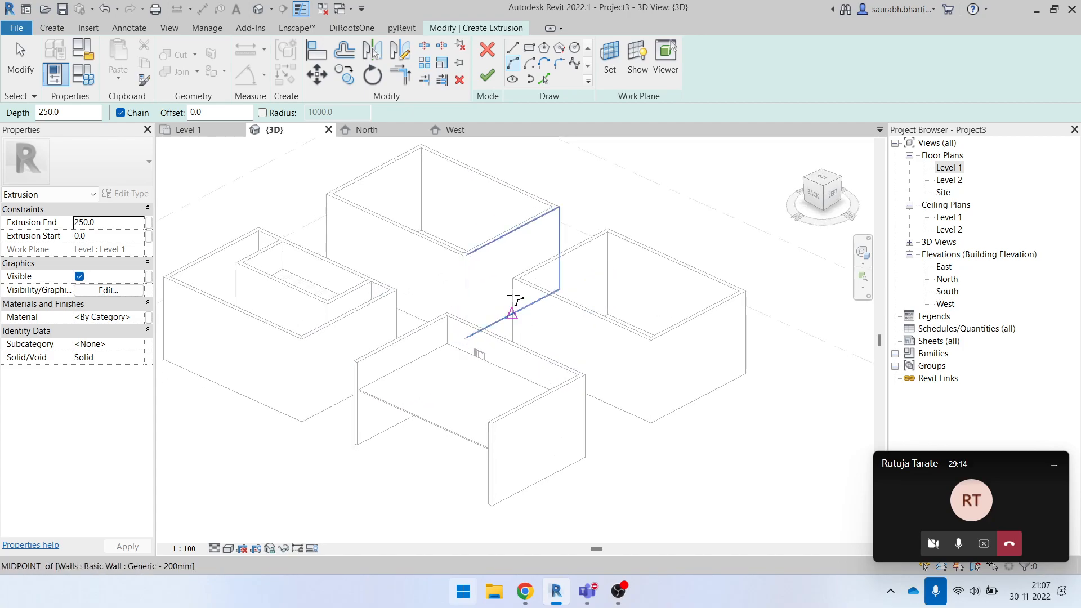
{"action": "scroll", "coordinate": [555, 304], "scroll_direction": "up", "scroll_amount": 4}
{"action": "left_click", "coordinate": [509, 280]}
{"action": "left_click", "coordinate": [708, 178]}
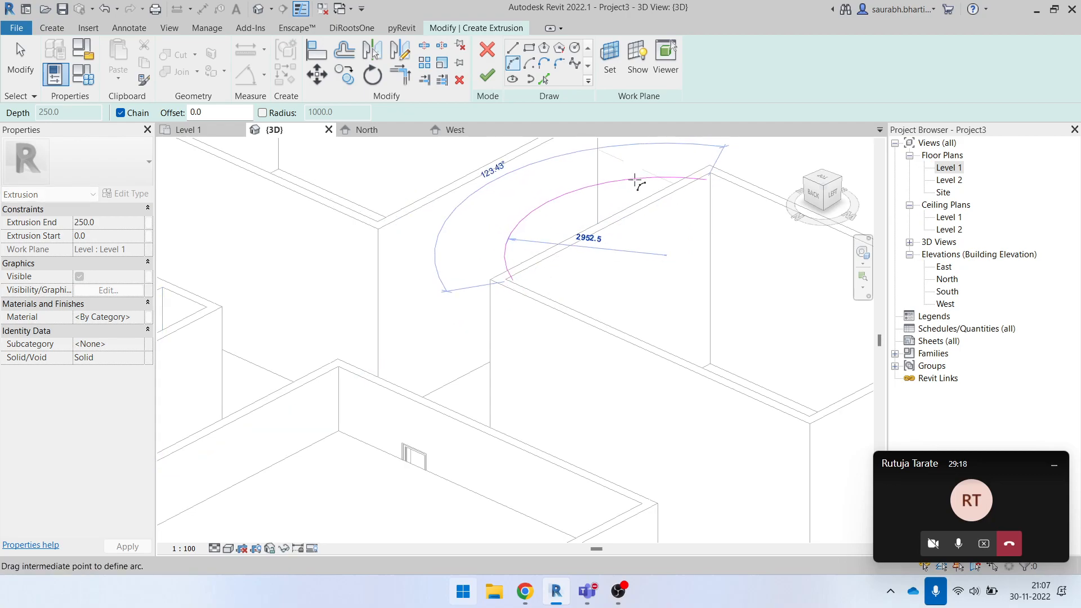
{"action": "middle_click_drag", "start_coordinate": [647, 188], "coordinate": [707, 327], "text": "shift"}
{"action": "scroll", "coordinate": [709, 319], "scroll_direction": "down", "scroll_amount": 2}
{"action": "key", "text": "Escape"}
- Set the extrusion's work plane to the inner face of the room's far short wall using Pick a plane
{"action": "scroll", "coordinate": [662, 304], "scroll_direction": "up", "scroll_amount": 5}
{"action": "left_click", "coordinate": [610, 59]}
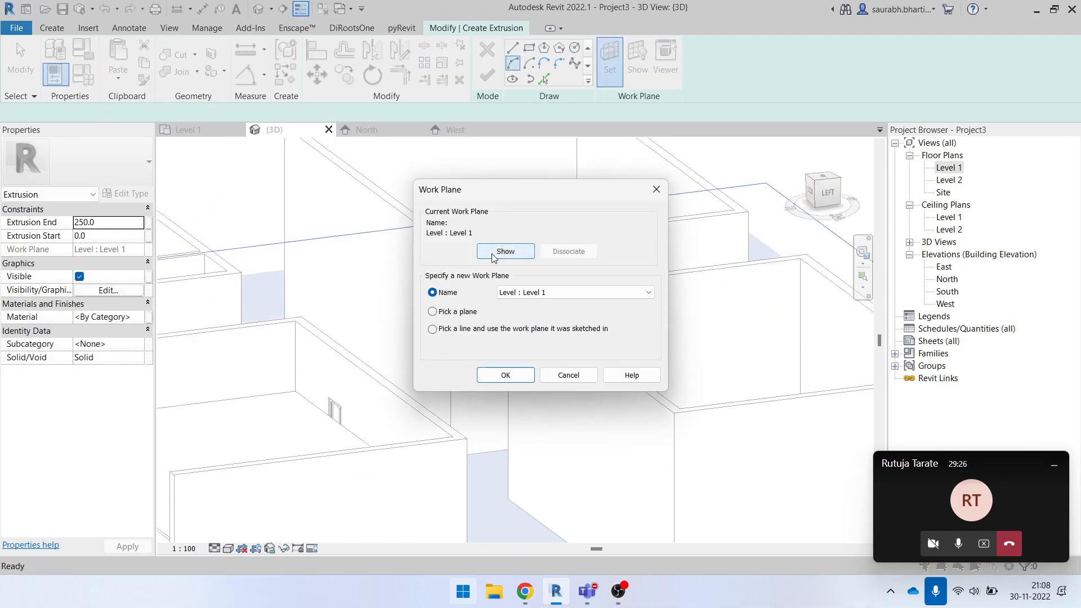
{"action": "left_click", "coordinate": [524, 382]}
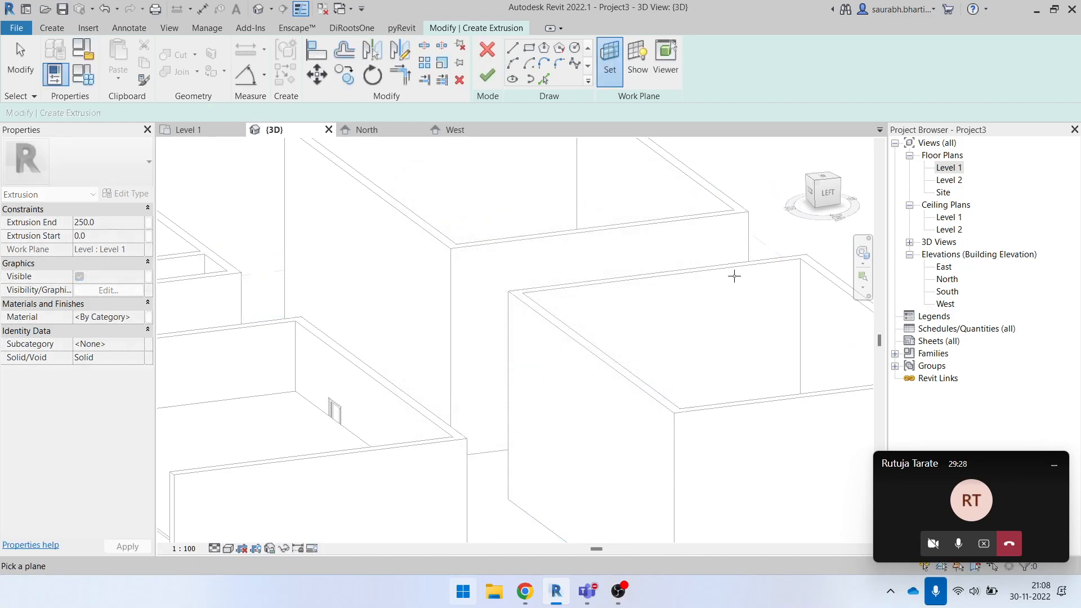
{"action": "left_click", "coordinate": [736, 276]}
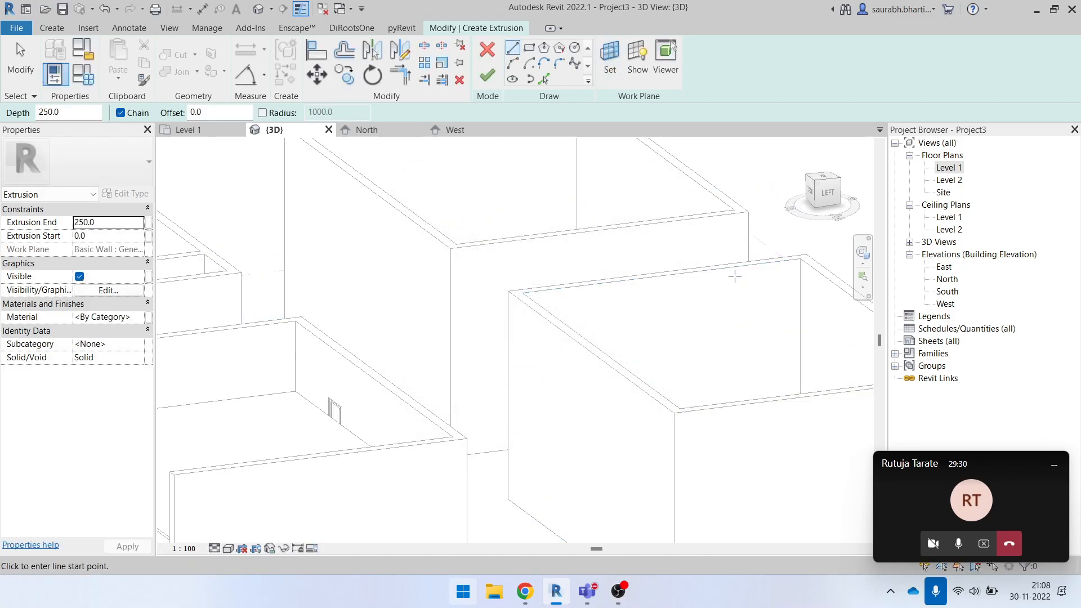
{"action": "left_click", "coordinate": [609, 62]}
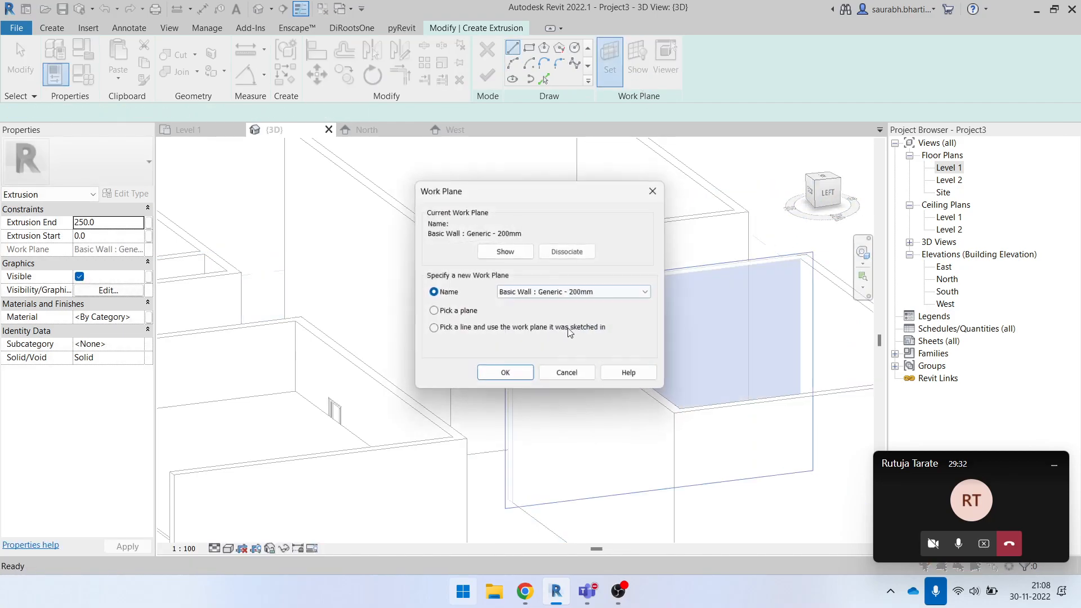
{"action": "left_click", "coordinate": [505, 375]}
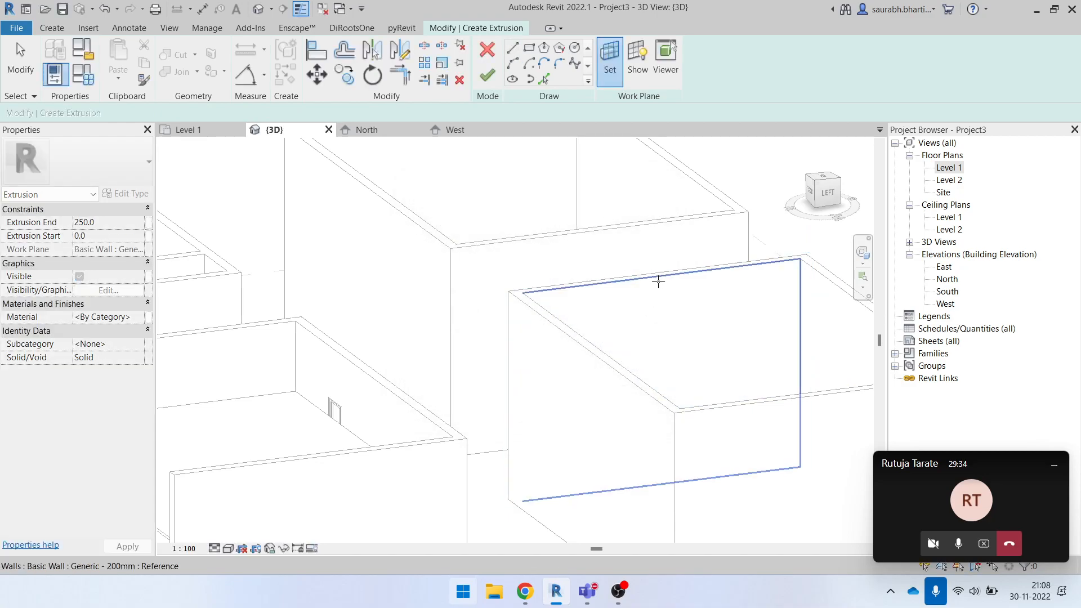
{"action": "left_click", "coordinate": [744, 281]}
- Sketch a start-end-radius arc on the wall plane from one vertical wall edge up to the opposite one, bulging just below the wall top
{"action": "left_click", "coordinate": [825, 194]}
{"action": "scroll", "coordinate": [549, 343], "scroll_direction": "up", "scroll_amount": 4}
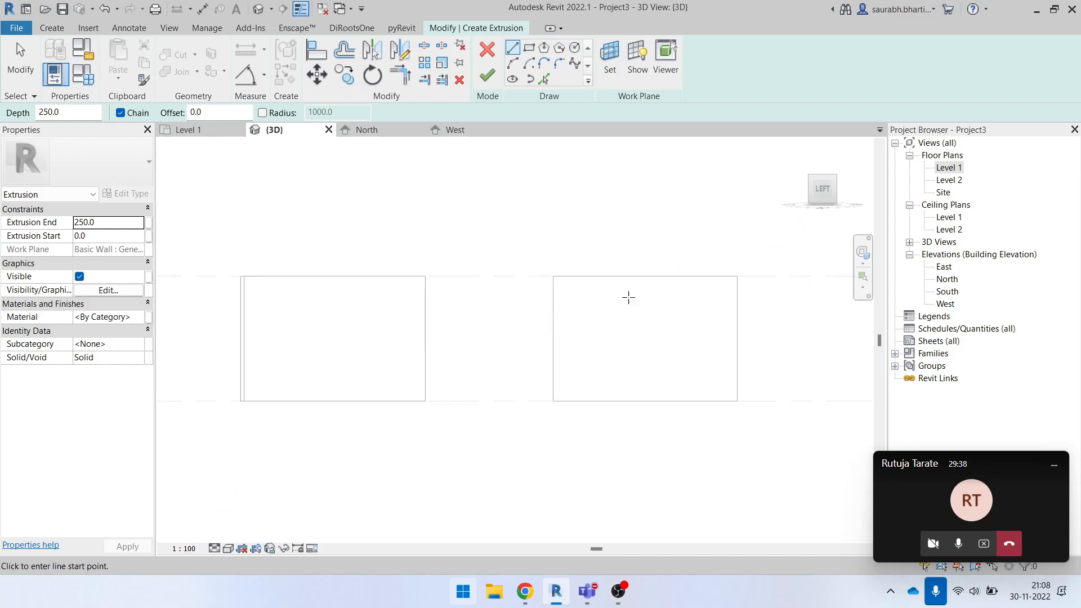
{"action": "scroll", "coordinate": [552, 329], "scroll_direction": "up", "scroll_amount": 2}
{"action": "scroll", "coordinate": [552, 330], "scroll_direction": "up", "scroll_amount": 1}
{"action": "middle_click_drag", "start_coordinate": [659, 282], "coordinate": [482, 337]}
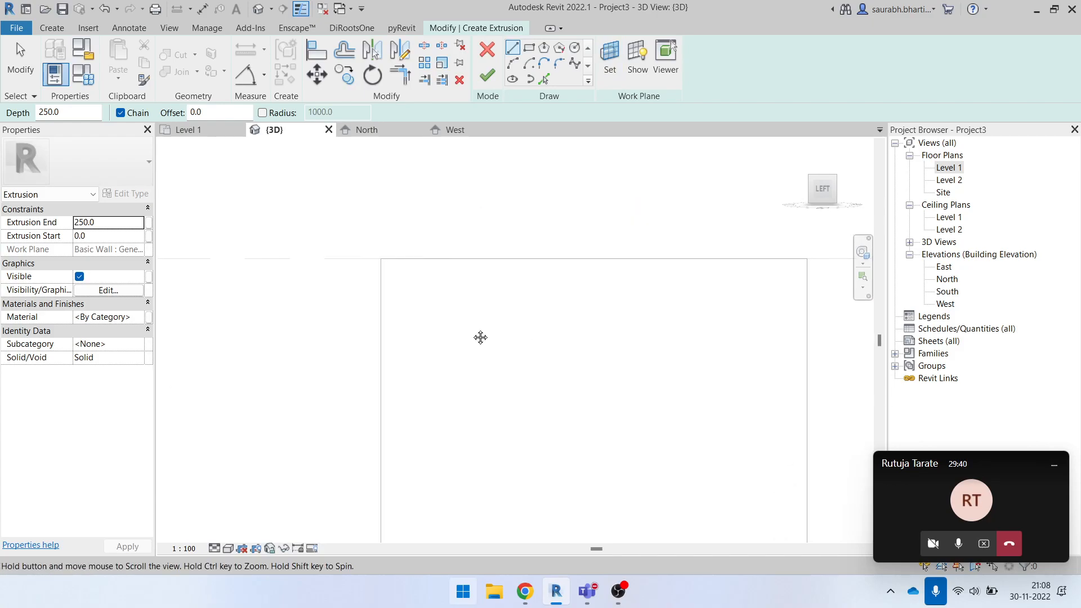
{"action": "left_click", "coordinate": [513, 63]}
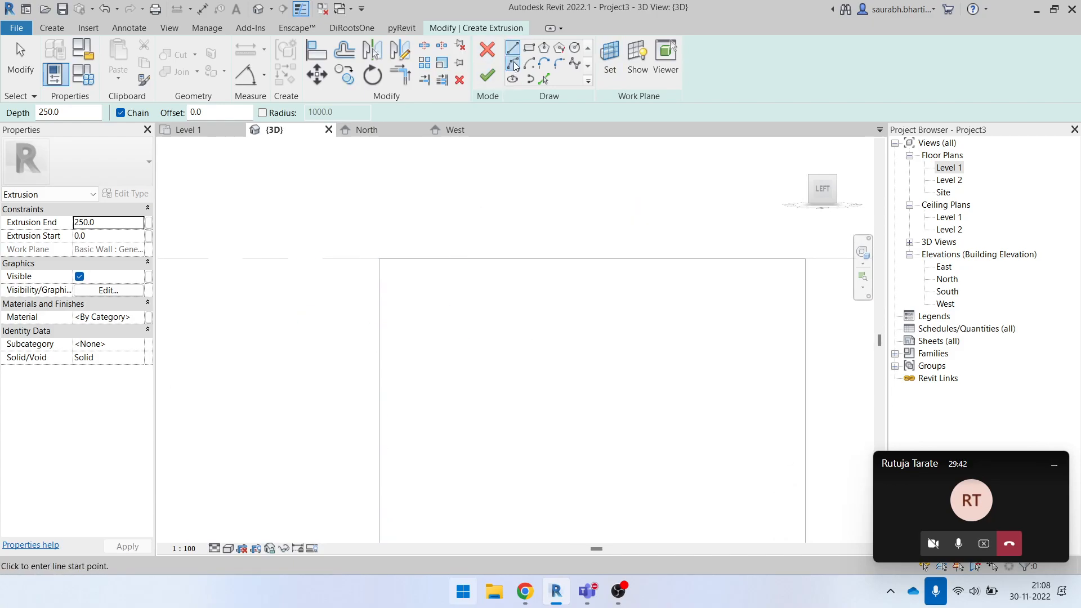
{"action": "left_click", "coordinate": [379, 379]}
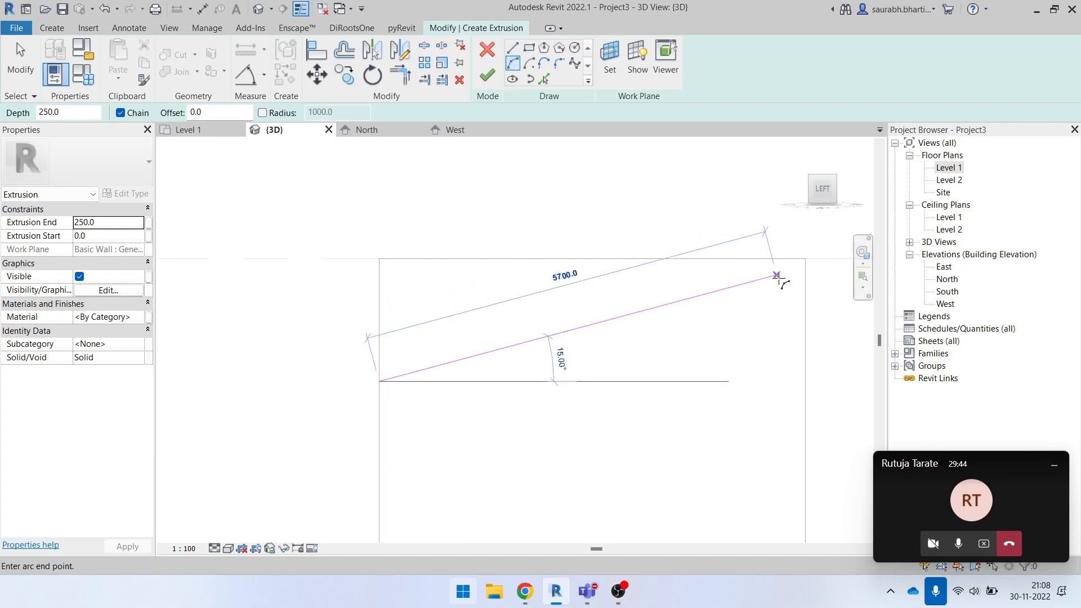
{"action": "left_click", "coordinate": [805, 282]}
{"action": "left_click", "coordinate": [660, 277]}
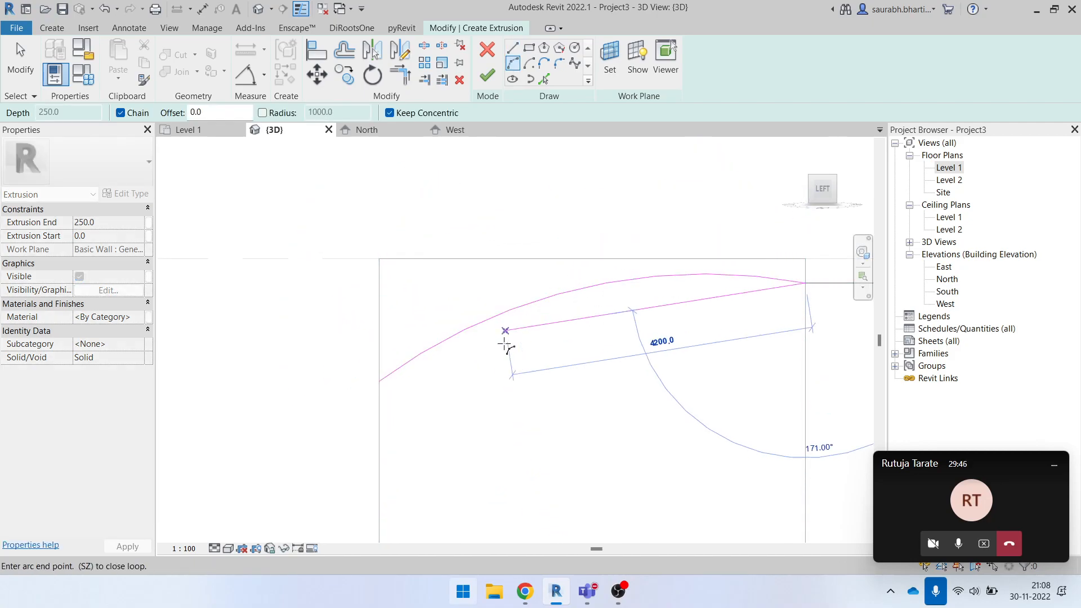
{"action": "key", "text": "Escape"}
{"action": "key", "text": "Escape"}
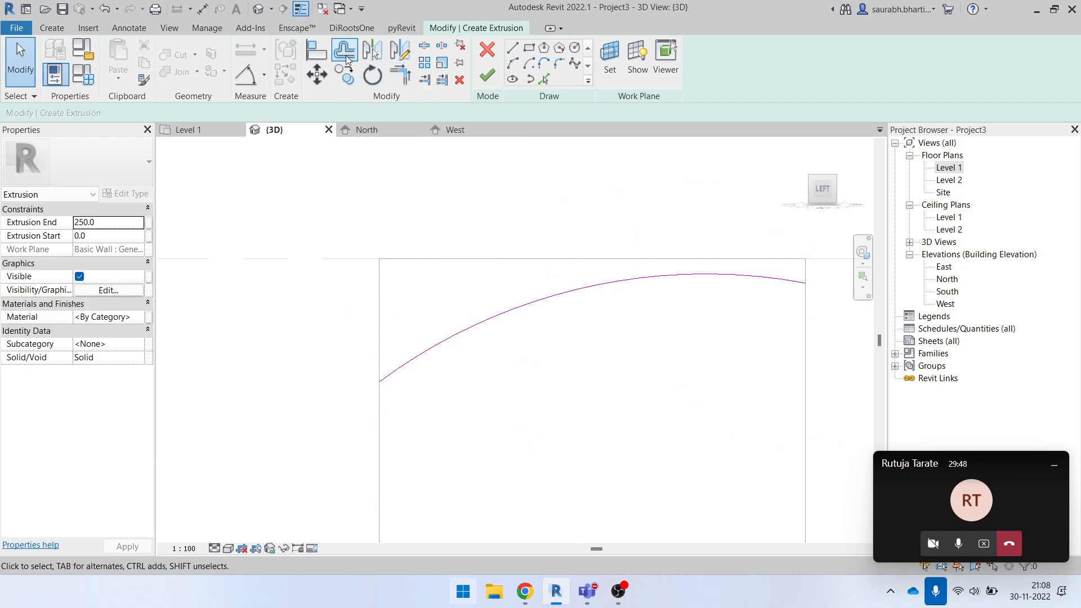
- Offset the arc downward by 20 mm numerically, without keeping a copy
{"action": "left_click", "coordinate": [344, 51]}
{"action": "double_click", "coordinate": [300, 110]}
{"action": "type", "text": "20.0"}
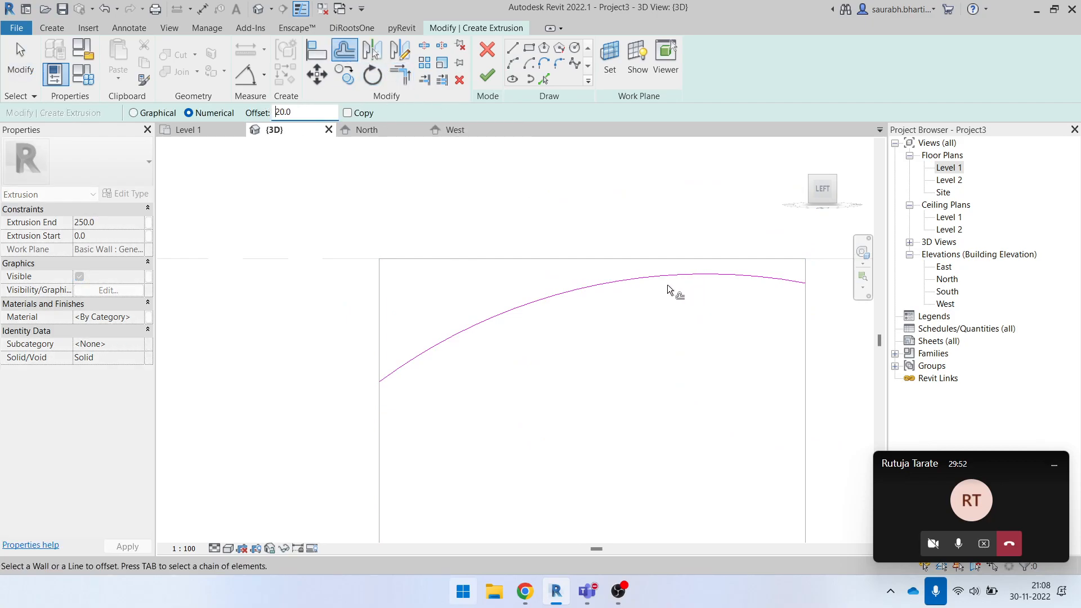
{"action": "scroll", "coordinate": [660, 275], "scroll_direction": "up", "scroll_amount": 3}
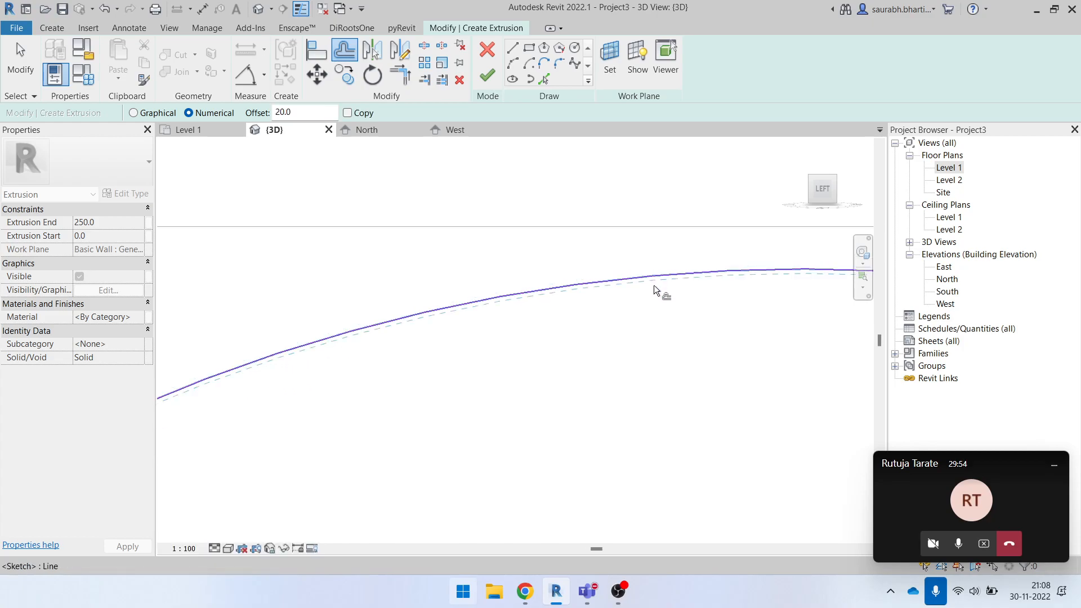
{"action": "left_click", "coordinate": [654, 282]}
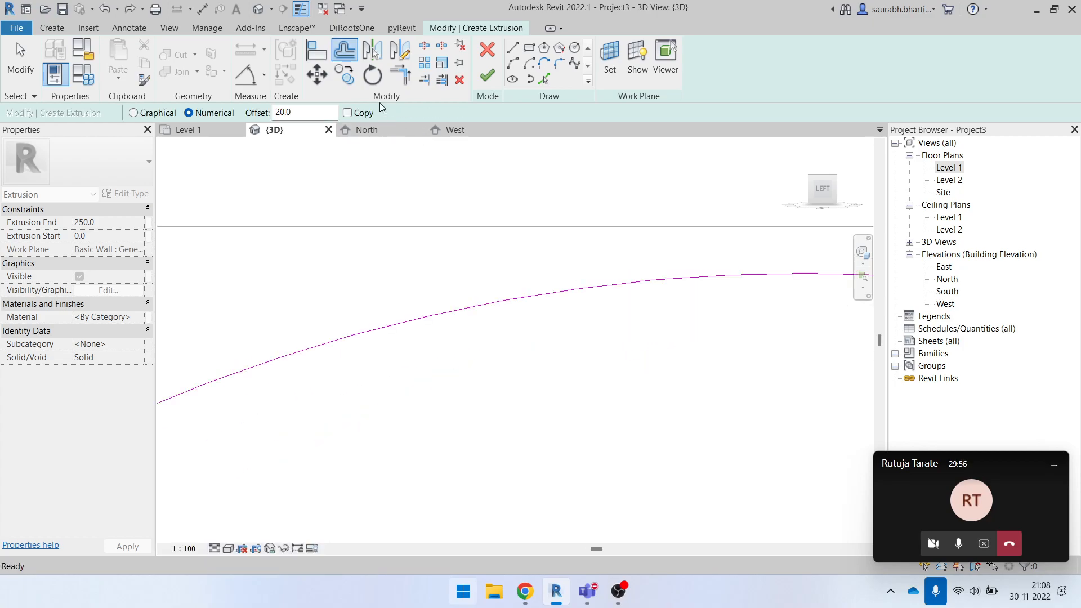
- Offset the arc 100 mm downward with Copy enabled to form a second parallel arc
{"action": "left_click", "coordinate": [361, 114]}
{"action": "left_click_drag", "start_coordinate": [291, 112], "coordinate": [279, 112]}
{"action": "scroll", "coordinate": [562, 328], "scroll_direction": "down", "scroll_amount": 2}
{"action": "left_click", "coordinate": [561, 311]}
{"action": "scroll", "coordinate": [597, 338], "scroll_direction": "down", "scroll_amount": 2}
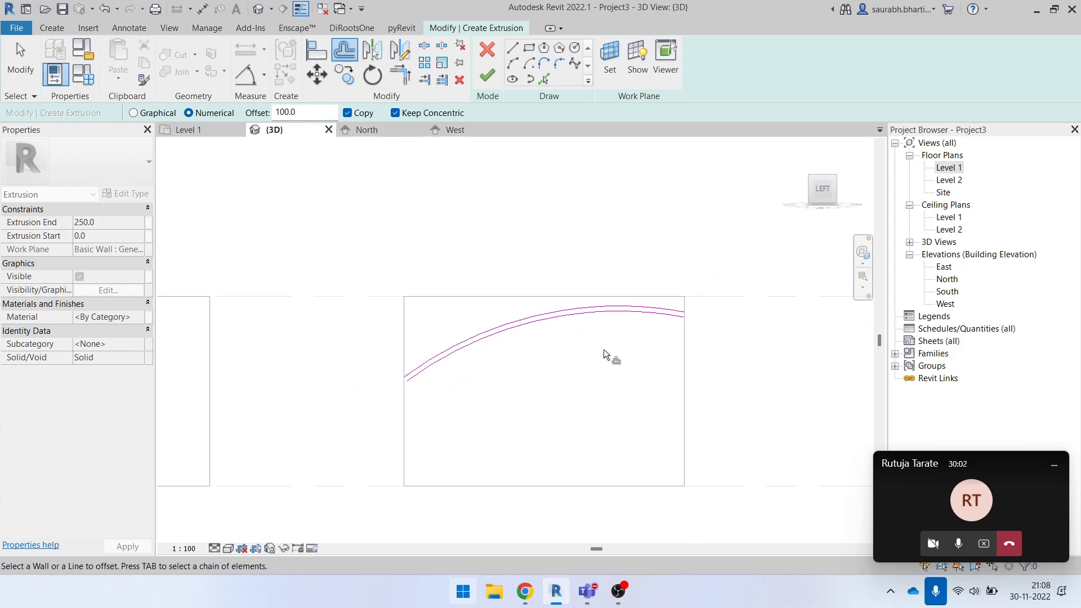
{"action": "key", "text": "Escape"}
- Try to finish the extrusion sketch with the two arcs still open at their ends
{"action": "left_click", "coordinate": [488, 75]}
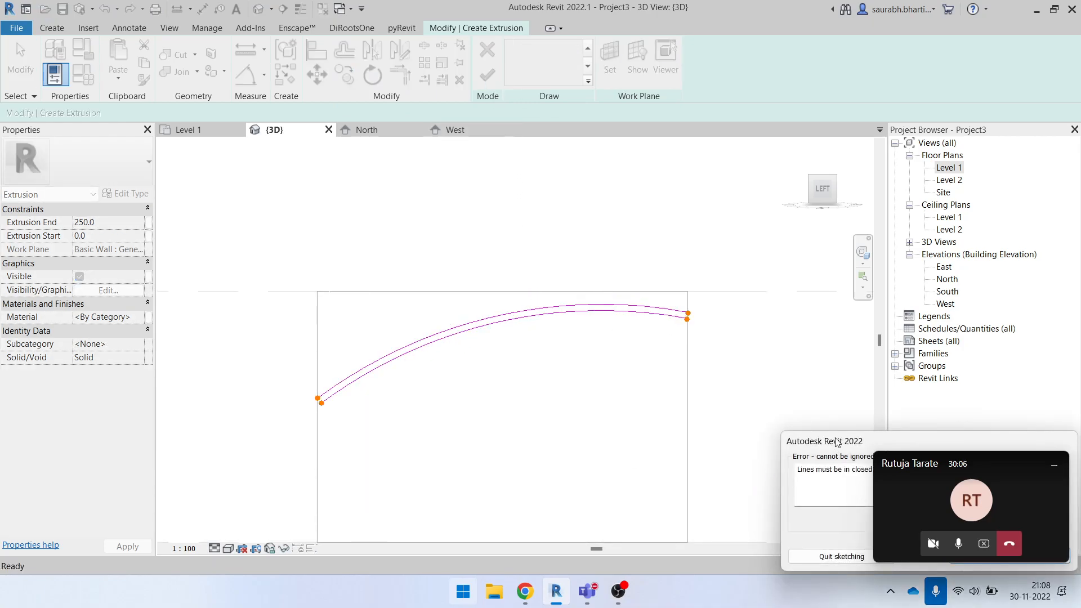
{"action": "left_click_drag", "start_coordinate": [838, 443], "coordinate": [609, 289]}
{"action": "left_click", "coordinate": [766, 404]}
- Close the lower end of the arc profile with a short vertical line along the wall edge, and trim it to the lower arc
{"action": "scroll", "coordinate": [478, 385], "scroll_direction": "up", "scroll_amount": 1}
{"action": "left_click", "coordinate": [514, 55]}
{"action": "scroll", "coordinate": [331, 454], "scroll_direction": "up", "scroll_amount": 4}
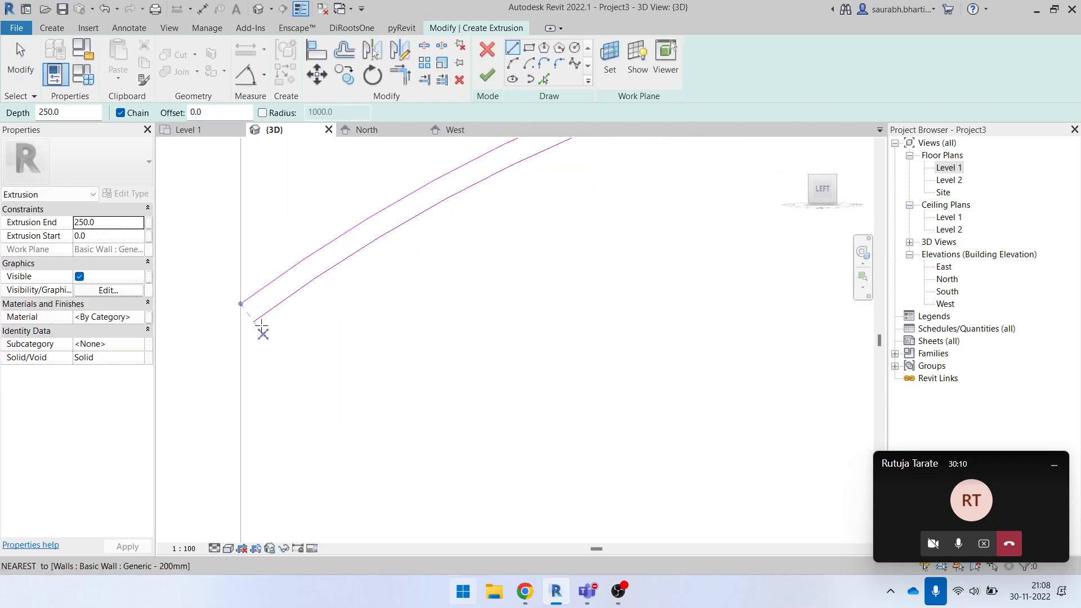
{"action": "left_click", "coordinate": [243, 307]}
{"action": "left_click", "coordinate": [240, 331]}
{"action": "key", "text": "Escape"}
{"action": "key", "text": "Escape"}
{"action": "key", "text": "t"}
{"action": "key", "text": "r"}
{"action": "left_click", "coordinate": [255, 319]}
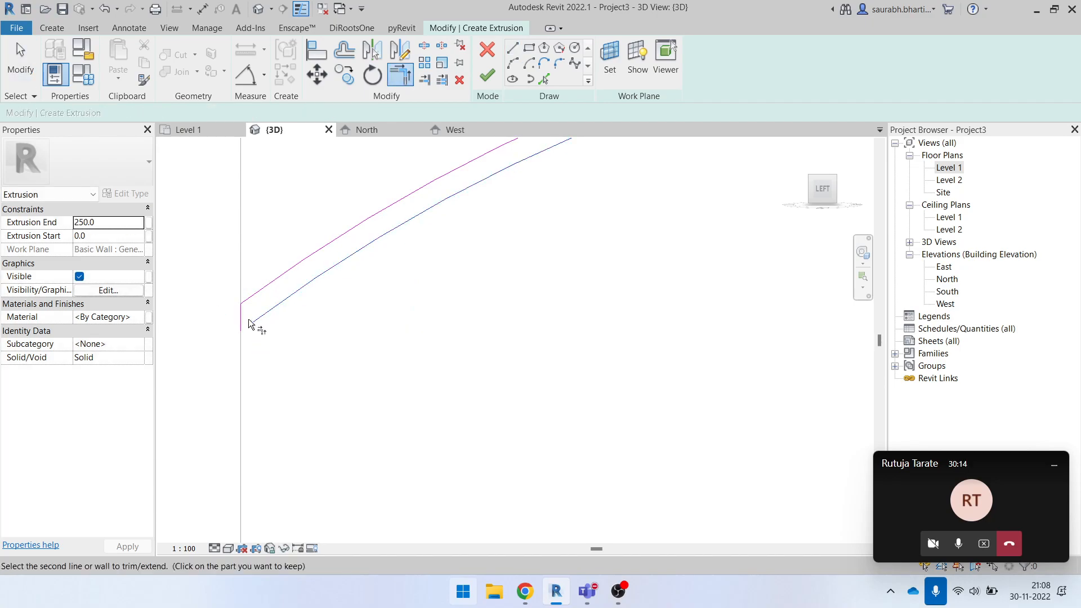
{"action": "left_click", "coordinate": [249, 326]}
- Close the upper end of the arc profile with a short vertical line along the wall edge, and trim it to the lower arc
{"action": "scroll", "coordinate": [258, 364], "scroll_direction": "down", "scroll_amount": 3}
{"action": "middle_click_drag", "start_coordinate": [683, 297], "coordinate": [538, 356]}
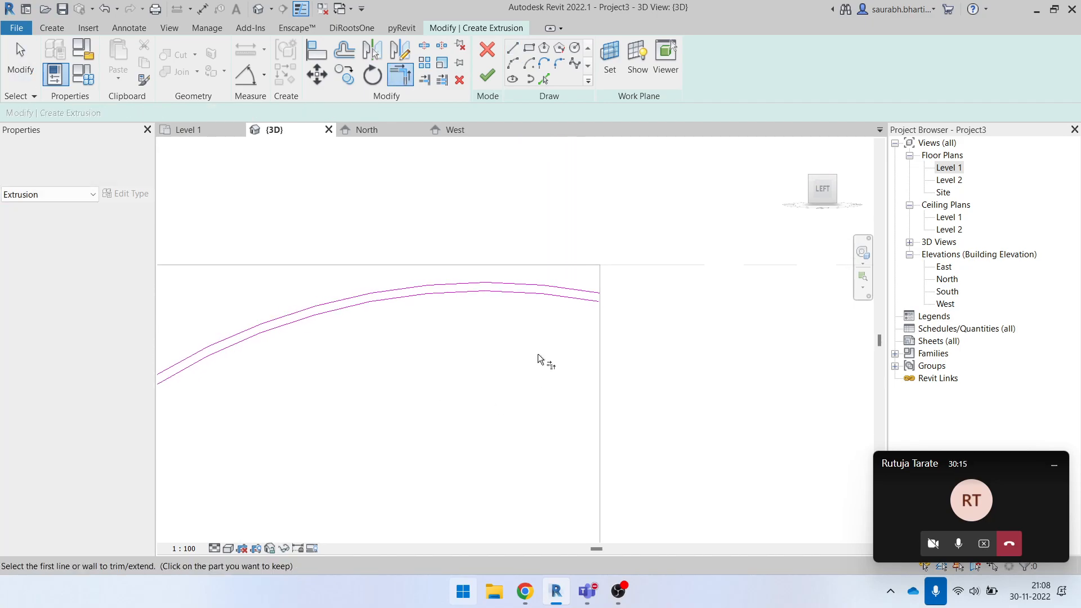
{"action": "left_click", "coordinate": [512, 50]}
{"action": "scroll", "coordinate": [598, 300], "scroll_direction": "up", "scroll_amount": 3}
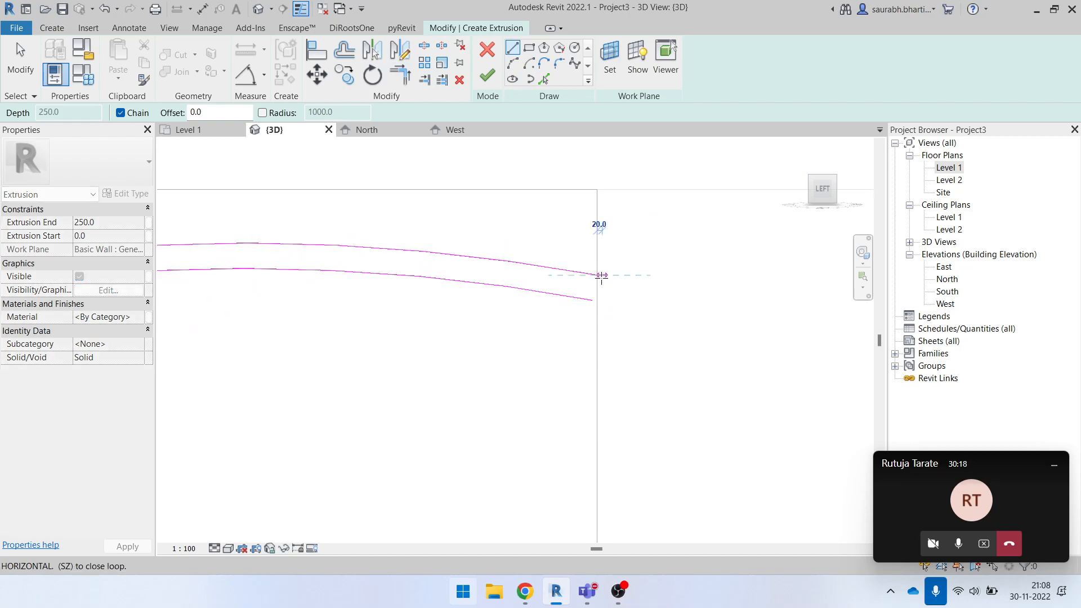
{"action": "key", "text": "Escape"}
{"action": "key", "text": "Escape"}
{"action": "scroll", "coordinate": [591, 302], "scroll_direction": "up", "scroll_amount": 3}
{"action": "key", "text": "t"}
{"action": "key", "text": "r"}
{"action": "left_click", "coordinate": [591, 317]}
{"action": "left_click", "coordinate": [612, 314]}
{"action": "scroll", "coordinate": [628, 399], "scroll_direction": "down", "scroll_amount": 6}
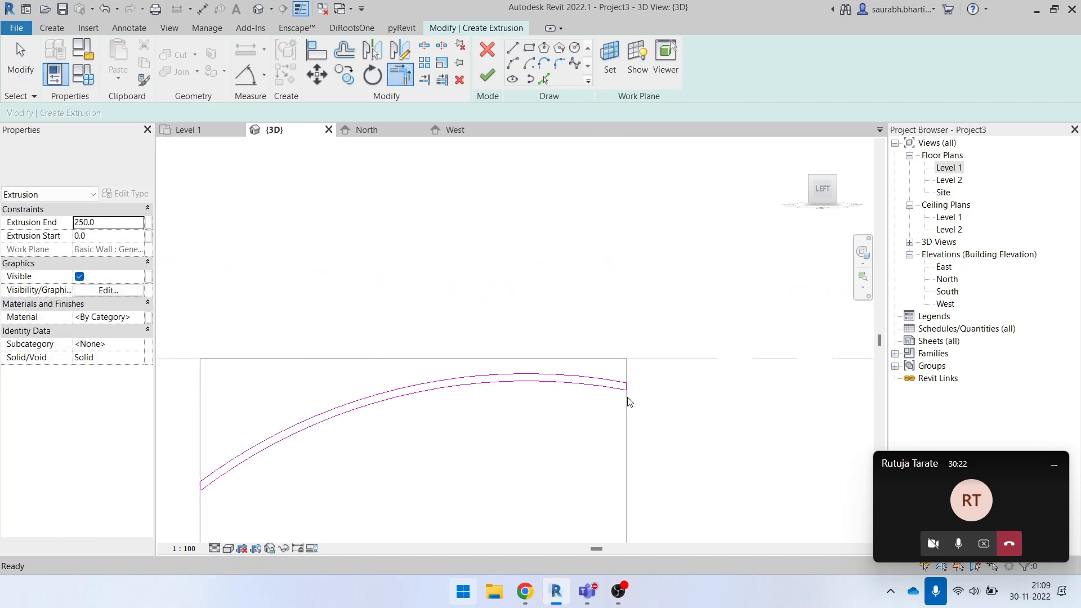
{"action": "key", "text": "Escape"}
- Check the closed arc profile from several angles and finish the sketch as a 250 mm deep ceiling extrusion
{"action": "mouse_move", "coordinate": [514, 329]}
{"action": "middle_mouse_down", "text": "shift"}
{"action": "mouse_move", "coordinate": [562, 437]}
{"action": "mouse_move", "coordinate": [529, 495]}
{"action": "mouse_move", "coordinate": [463, 488]}
{"action": "middle_mouse_up", "text": "shift"}
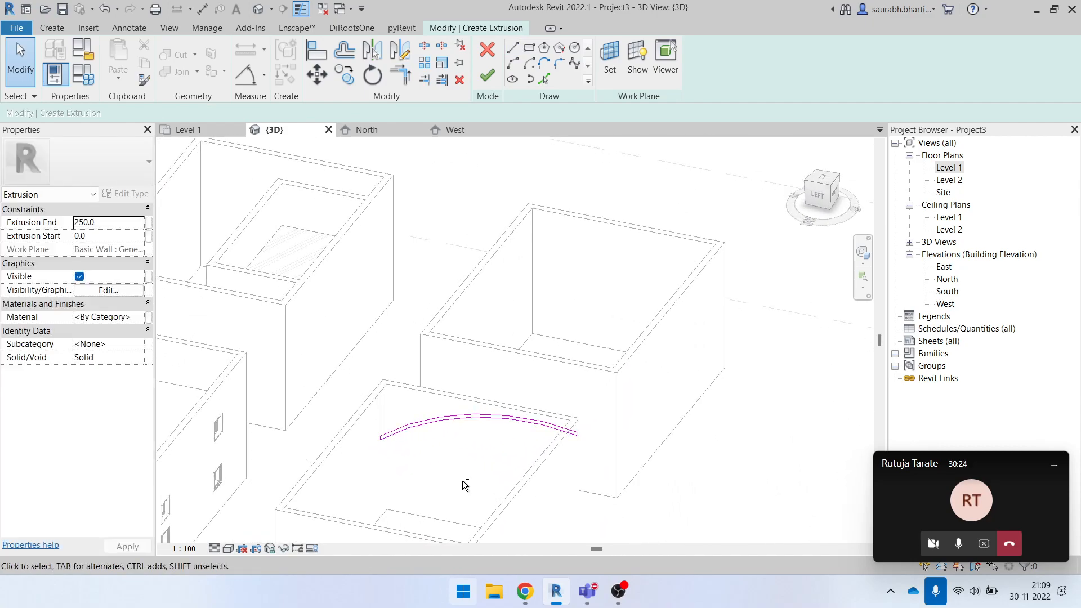
{"action": "middle_click_drag", "start_coordinate": [387, 440], "coordinate": [462, 399], "text": "shift"}
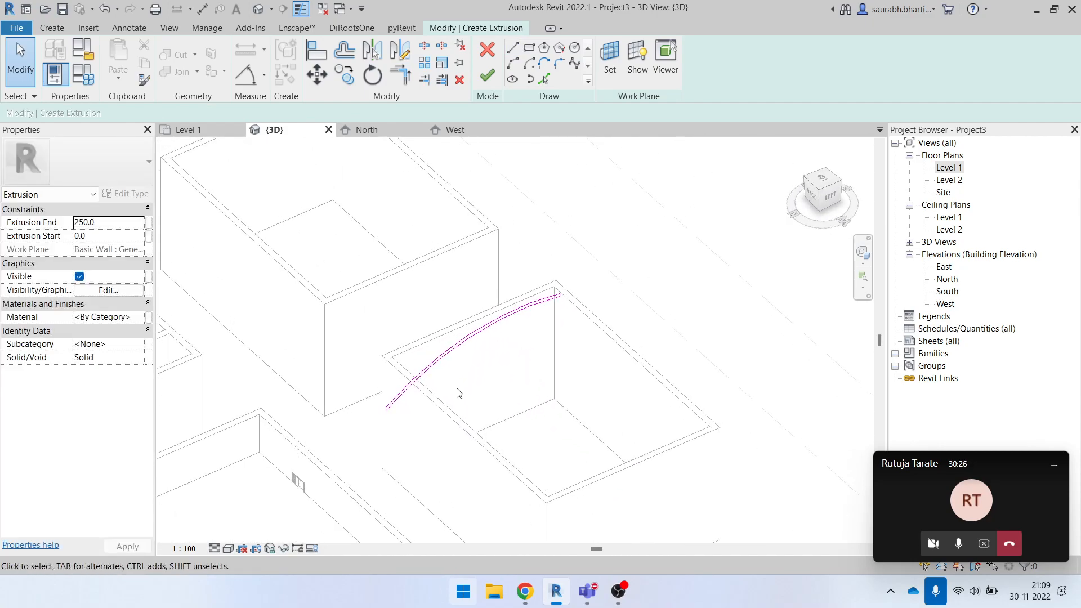
{"action": "mouse_move", "coordinate": [530, 378]}
{"action": "left_mouse_down"}
{"action": "mouse_move", "coordinate": [458, 316]}
{"action": "mouse_move", "coordinate": [577, 404]}
{"action": "mouse_move", "coordinate": [514, 303]}
{"action": "left_mouse_up"}
{"action": "scroll", "coordinate": [518, 315], "scroll_direction": "up", "scroll_amount": 4}
{"action": "scroll", "coordinate": [523, 316], "scroll_direction": "down", "scroll_amount": 4}
{"action": "mouse_move", "coordinate": [388, 252]}
{"action": "left_mouse_down"}
{"action": "mouse_move", "coordinate": [760, 488]}
{"action": "mouse_move", "coordinate": [743, 473]}
{"action": "left_mouse_up"}
{"action": "left_click", "coordinate": [709, 351]}
{"action": "mouse_move", "coordinate": [725, 411]}
{"action": "middle_mouse_down", "text": "shift"}
{"action": "mouse_move", "coordinate": [731, 417]}
{"action": "mouse_move", "coordinate": [649, 322]}
{"action": "middle_mouse_up", "text": "shift"}
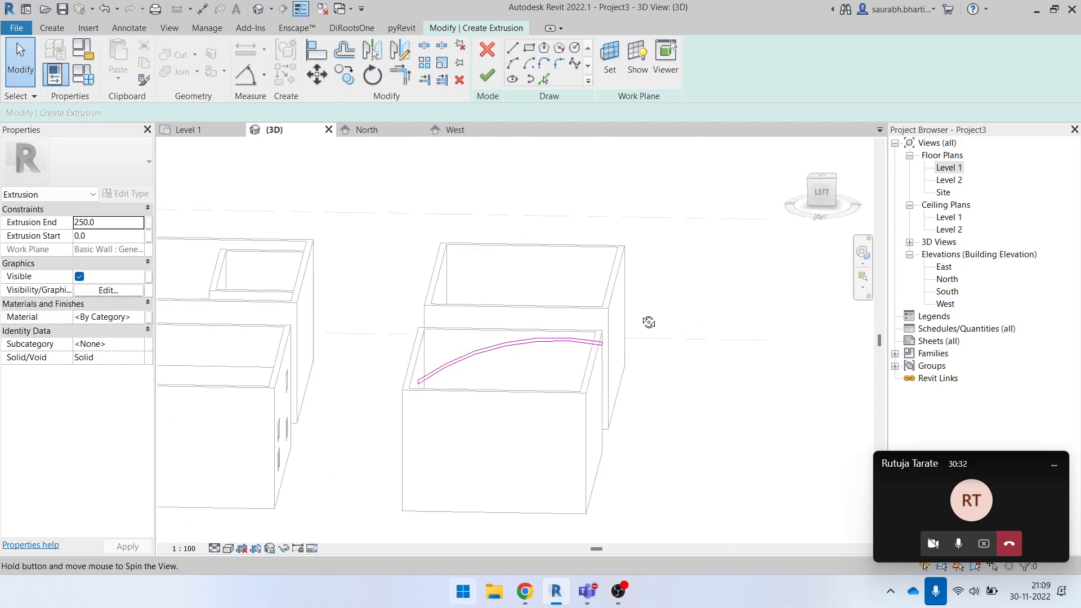
{"action": "scroll", "coordinate": [452, 370], "scroll_direction": "up", "scroll_amount": 4}
{"action": "scroll", "coordinate": [343, 363], "scroll_direction": "down", "scroll_amount": 2}
{"action": "left_click_drag", "start_coordinate": [606, 445], "coordinate": [758, 486]}
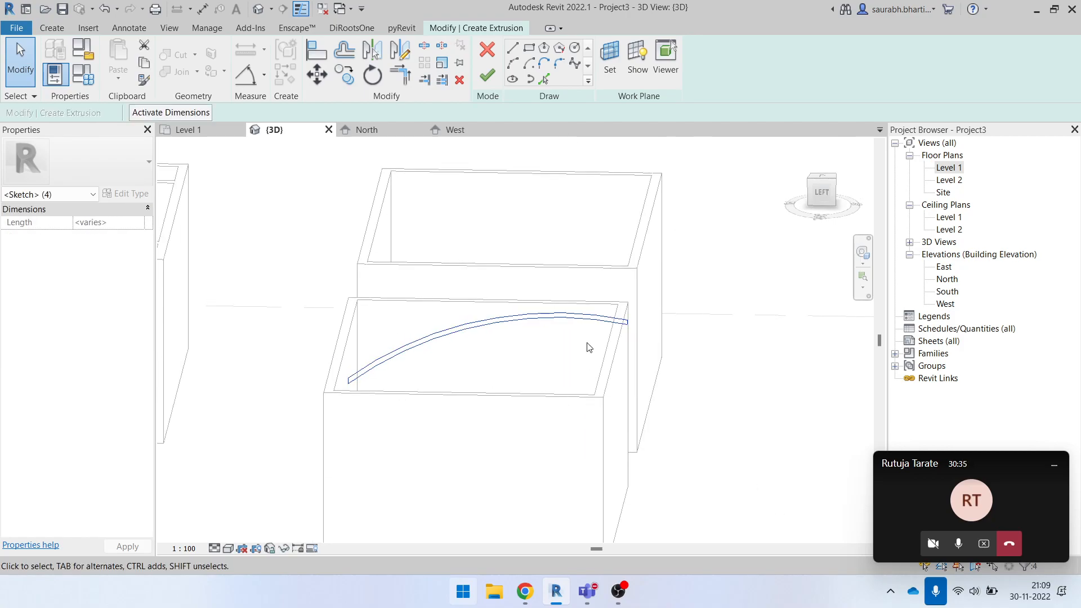
{"action": "left_click", "coordinate": [486, 83]}
{"action": "middle_click_drag", "start_coordinate": [648, 428], "coordinate": [750, 297], "text": "shift"}
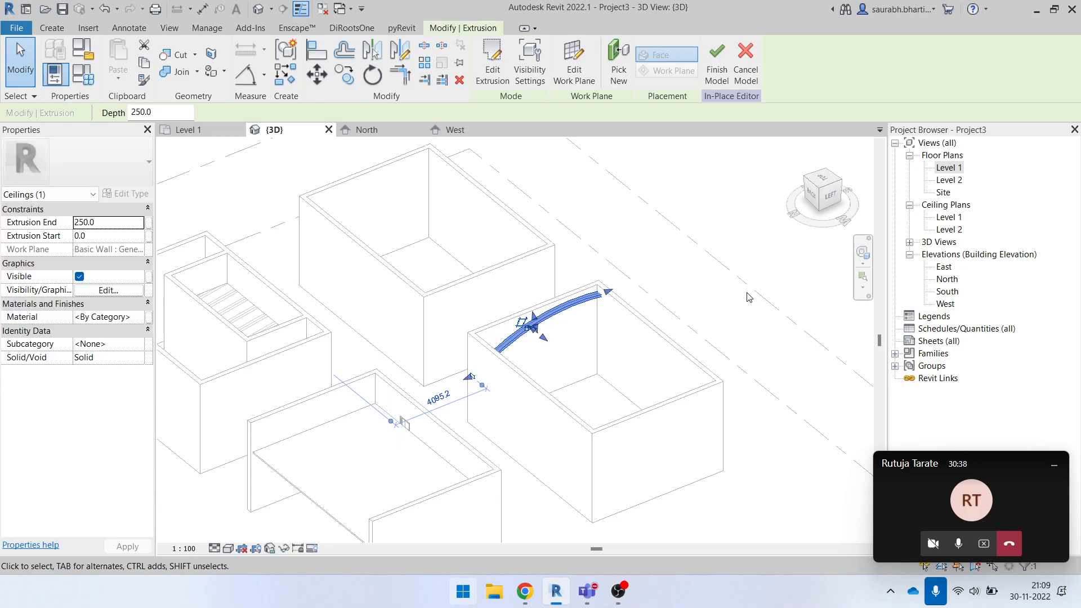
{"action": "left_click", "coordinate": [749, 298]}
- Stretch the ceiling extrusion by its end grip across the room to a depth of 7800 mm, and undo the stretch
{"action": "middle_click_drag", "start_coordinate": [617, 354], "coordinate": [707, 456], "text": "shift"}
{"action": "left_click", "coordinate": [549, 311]}
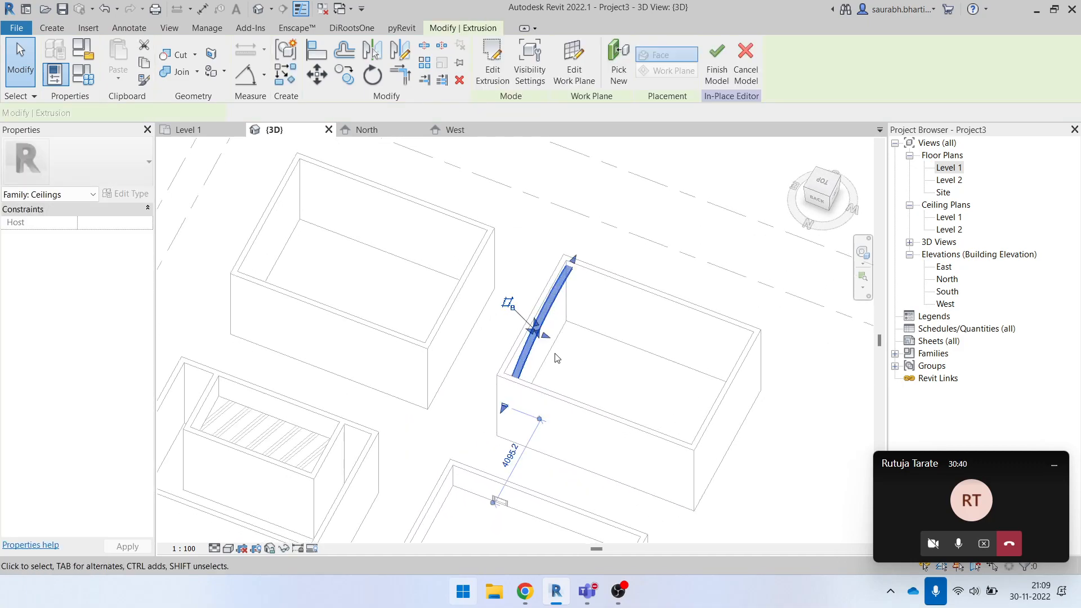
{"action": "left_click_drag", "start_coordinate": [547, 336], "coordinate": [735, 402]}
{"action": "left_click", "coordinate": [835, 494]}
{"action": "middle_click_drag", "start_coordinate": [830, 489], "coordinate": [642, 345], "text": "shift"}
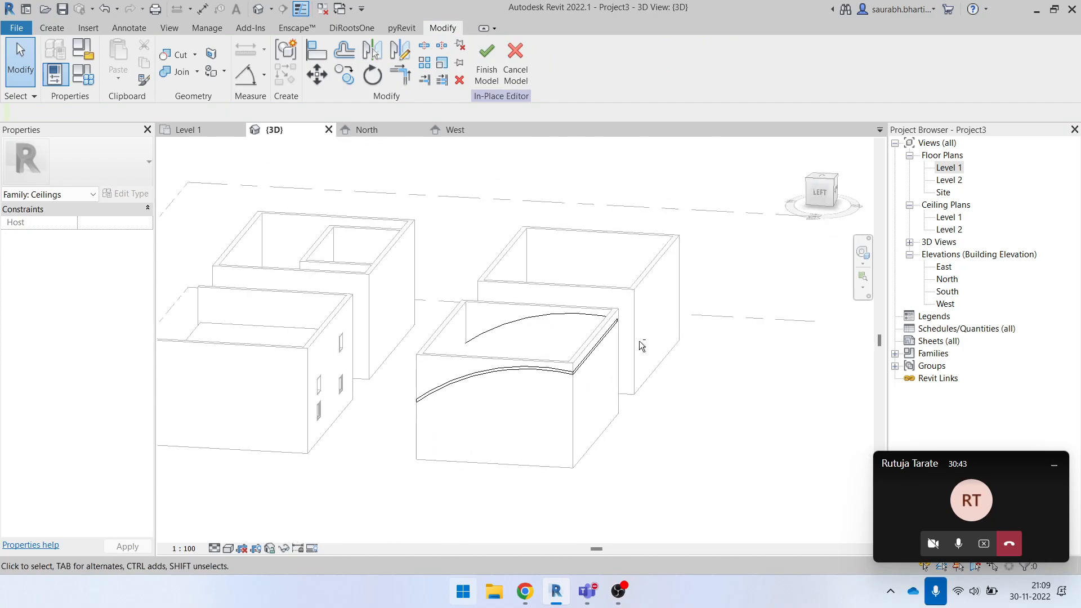
{"action": "left_click", "coordinate": [517, 372]}
{"action": "middle_click_drag", "start_coordinate": [570, 332], "coordinate": [538, 322], "text": "shift"}
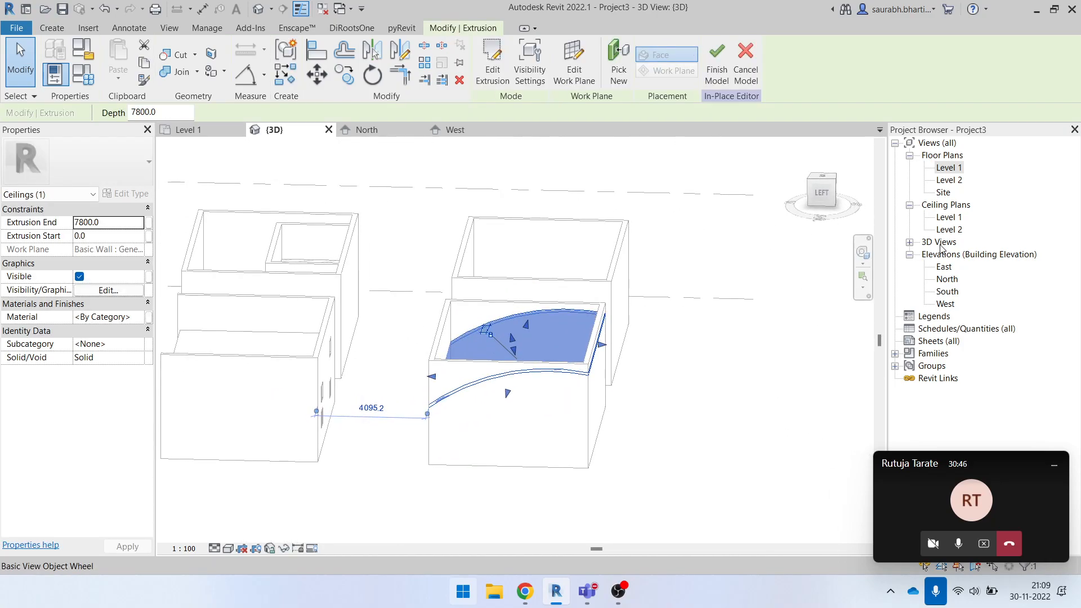
{"action": "middle_click_drag", "start_coordinate": [560, 403], "coordinate": [517, 338], "text": "shift"}
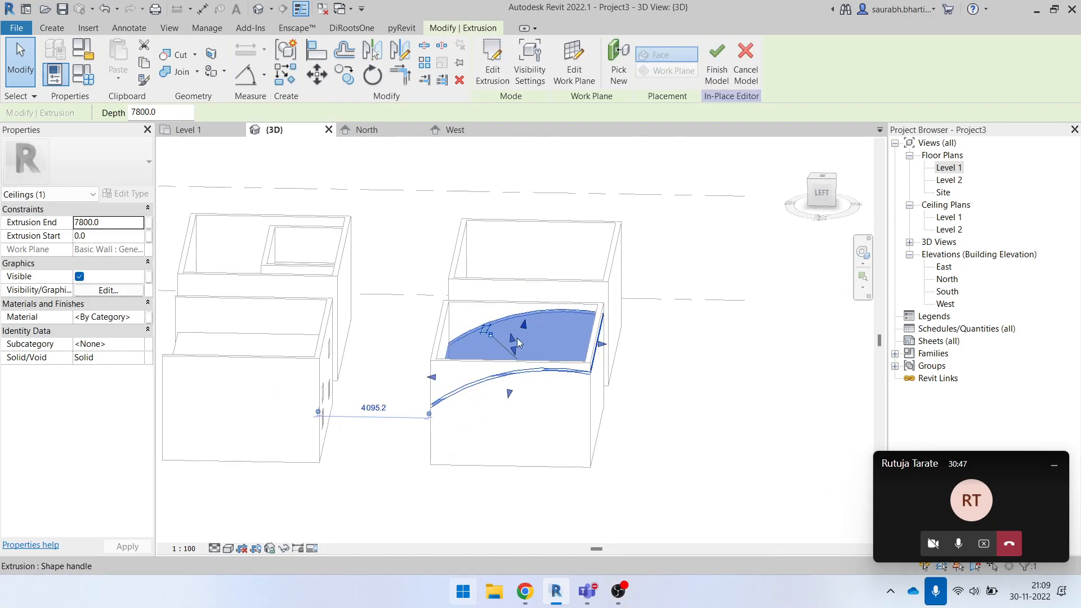
{"action": "left_click", "coordinate": [663, 346]}
{"action": "middle_click_drag", "start_coordinate": [572, 368], "coordinate": [604, 399], "text": "shift"}
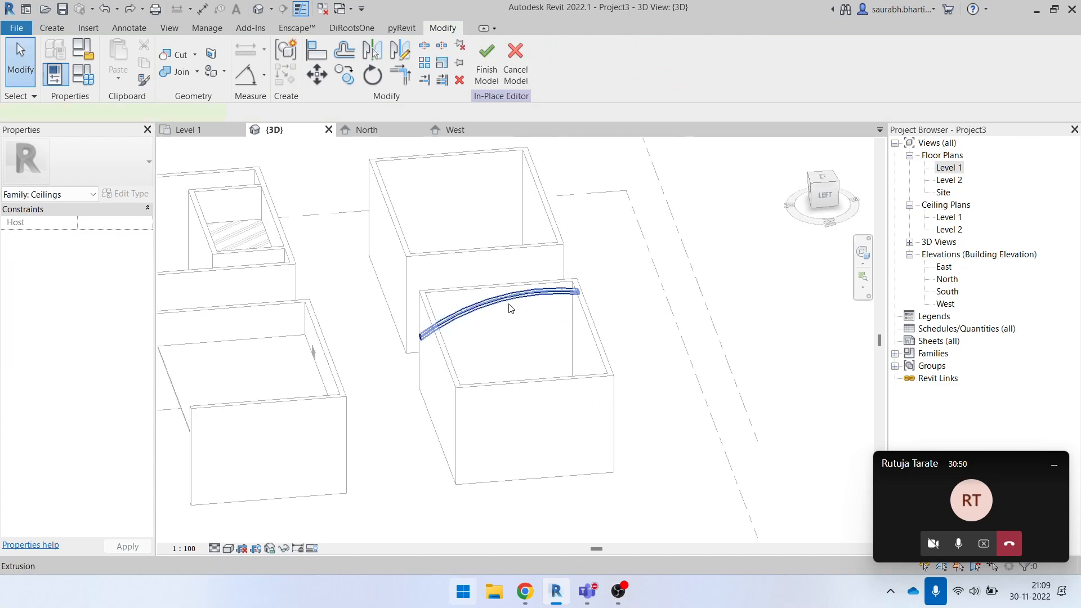
- Select the ceiling extrusion and set its Extrusion End to 2000 mm
{"action": "left_click", "coordinate": [510, 307]}
{"action": "middle_click_drag", "start_coordinate": [532, 341], "coordinate": [555, 348], "text": "shift"}
{"action": "scroll", "coordinate": [516, 292], "scroll_direction": "up", "scroll_amount": 5}
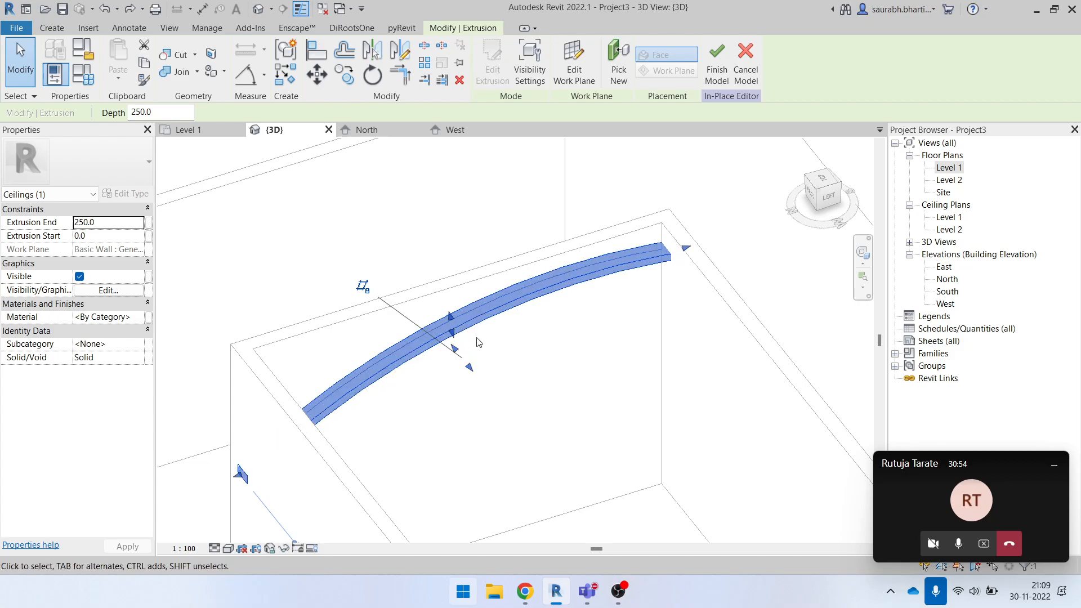
{"action": "scroll", "coordinate": [476, 350], "scroll_direction": "down", "scroll_amount": 1}
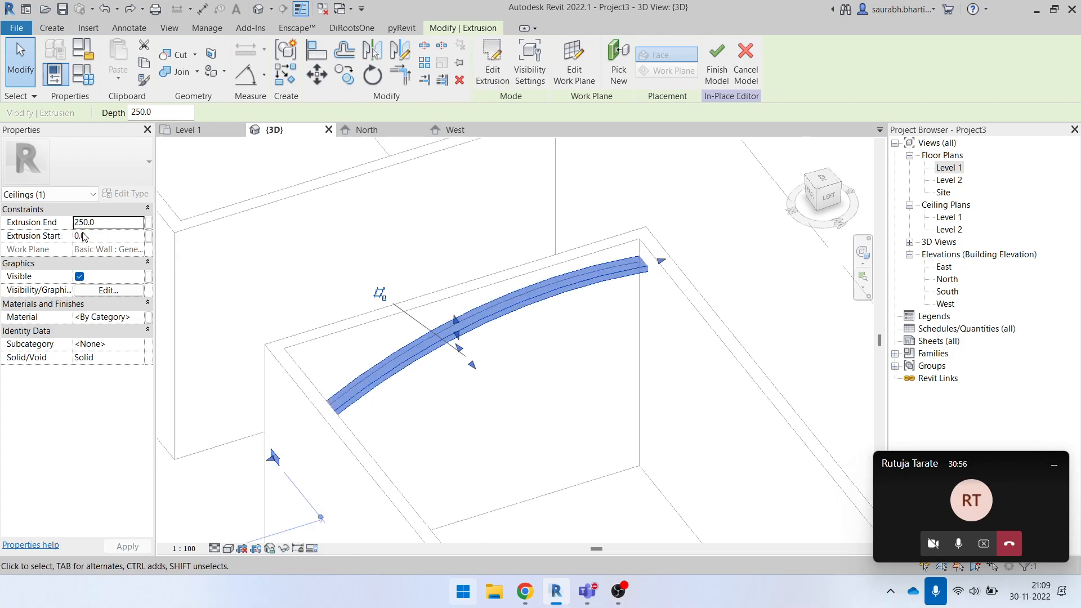
{"action": "left_click_drag", "start_coordinate": [457, 314], "coordinate": [458, 315]}
{"action": "scroll", "coordinate": [457, 296], "scroll_direction": "up", "scroll_amount": 3}
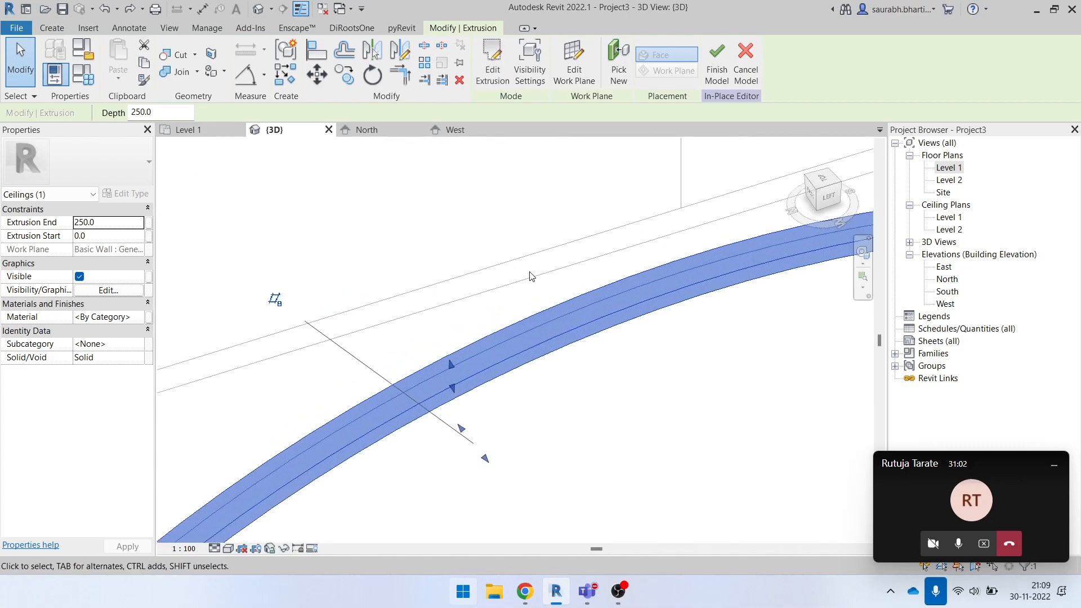
{"action": "scroll", "coordinate": [574, 376], "scroll_direction": "down", "scroll_amount": 3}
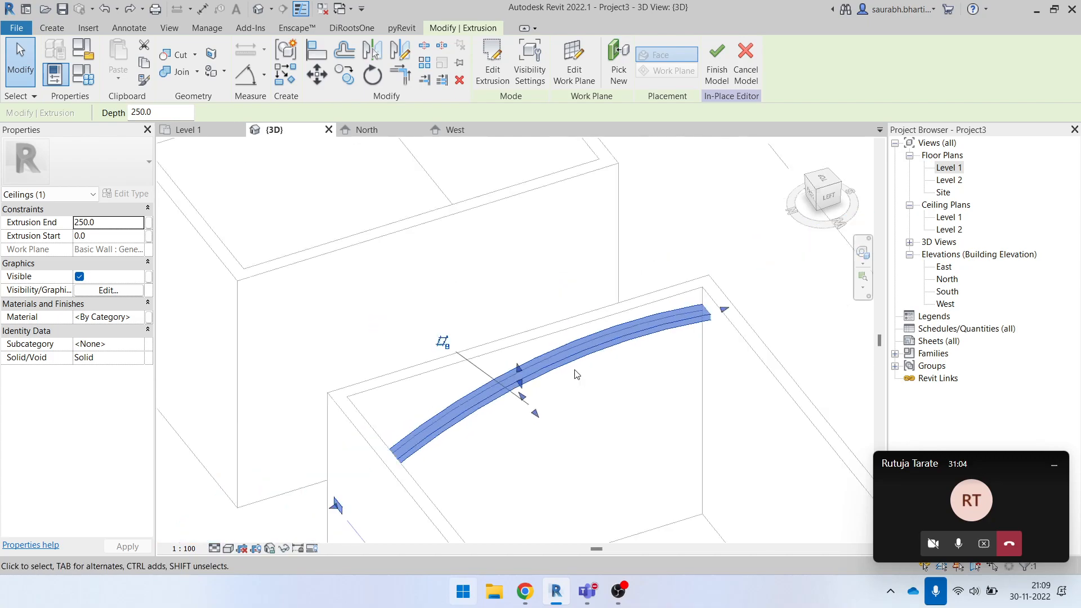
{"action": "left_click", "coordinate": [122, 215]}
{"action": "left_click", "coordinate": [125, 210]}
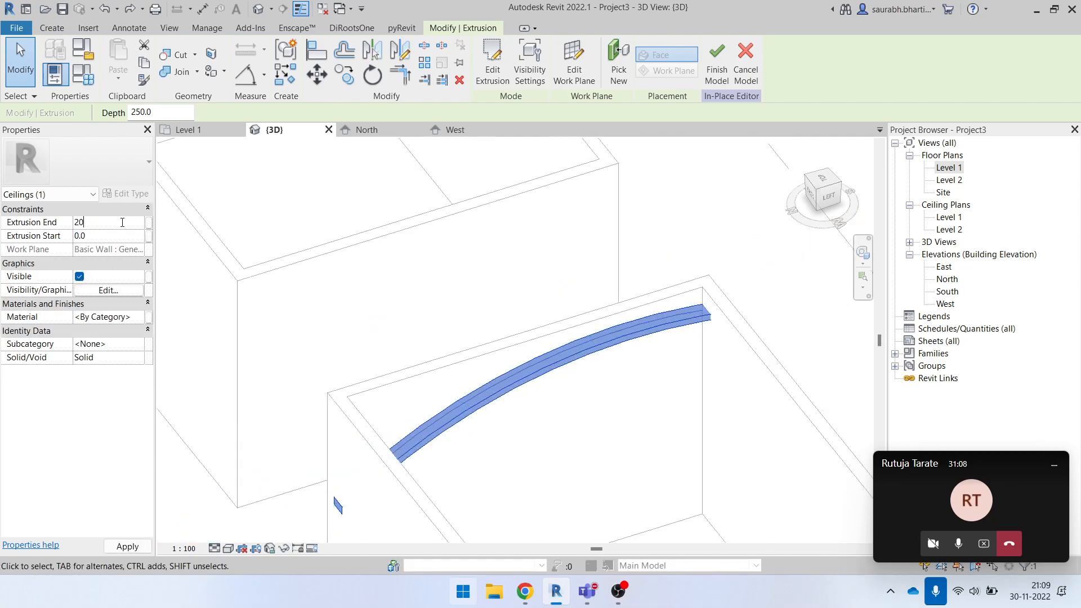
{"action": "scroll", "coordinate": [489, 259], "scroll_direction": "down", "scroll_amount": 5}
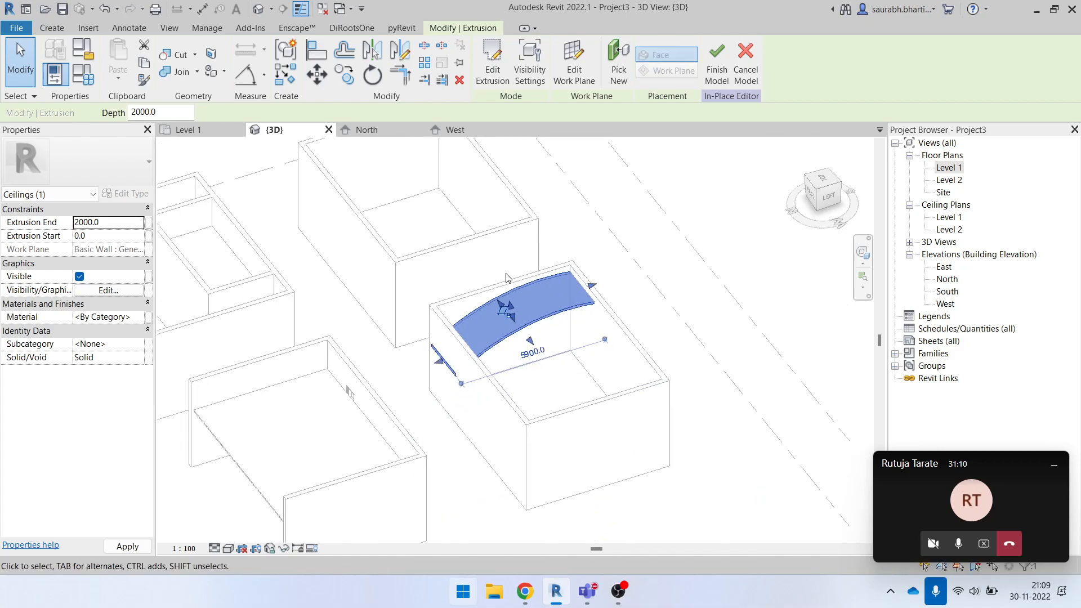
- Set the ceiling extrusion's Extrusion End to 10000 mm
{"action": "scroll", "coordinate": [530, 339], "scroll_direction": "up", "scroll_amount": 3}
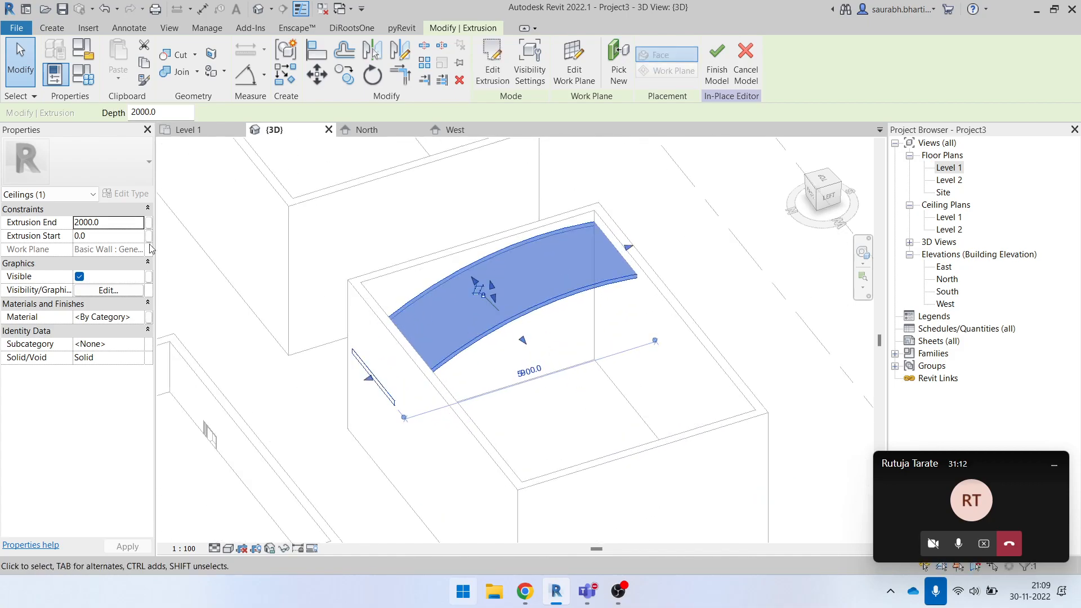
{"action": "left_click", "coordinate": [124, 225]}
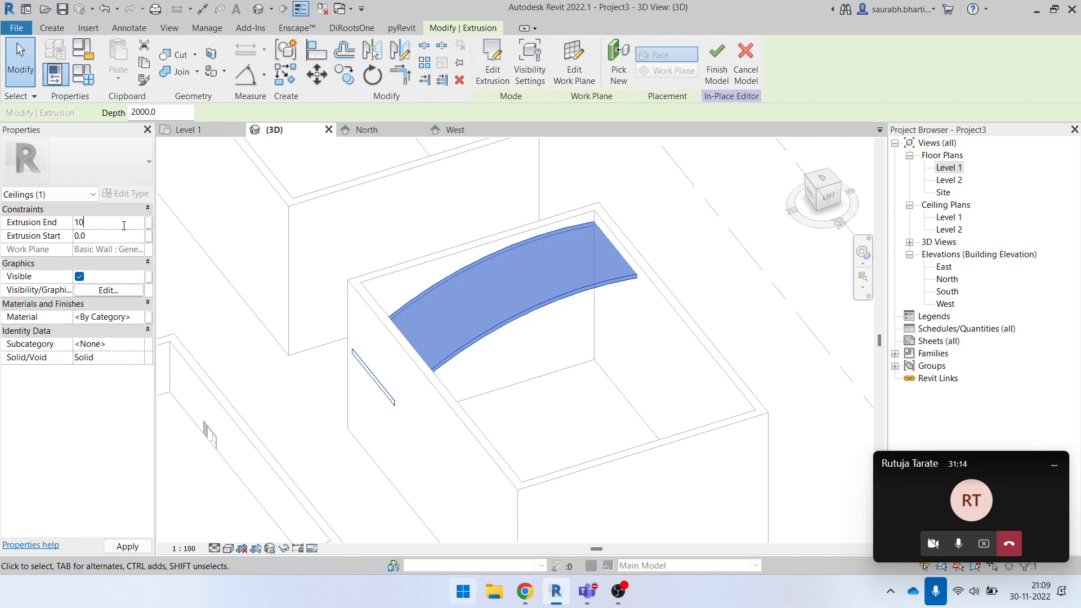
{"action": "scroll", "coordinate": [452, 258], "scroll_direction": "down", "scroll_amount": 5}
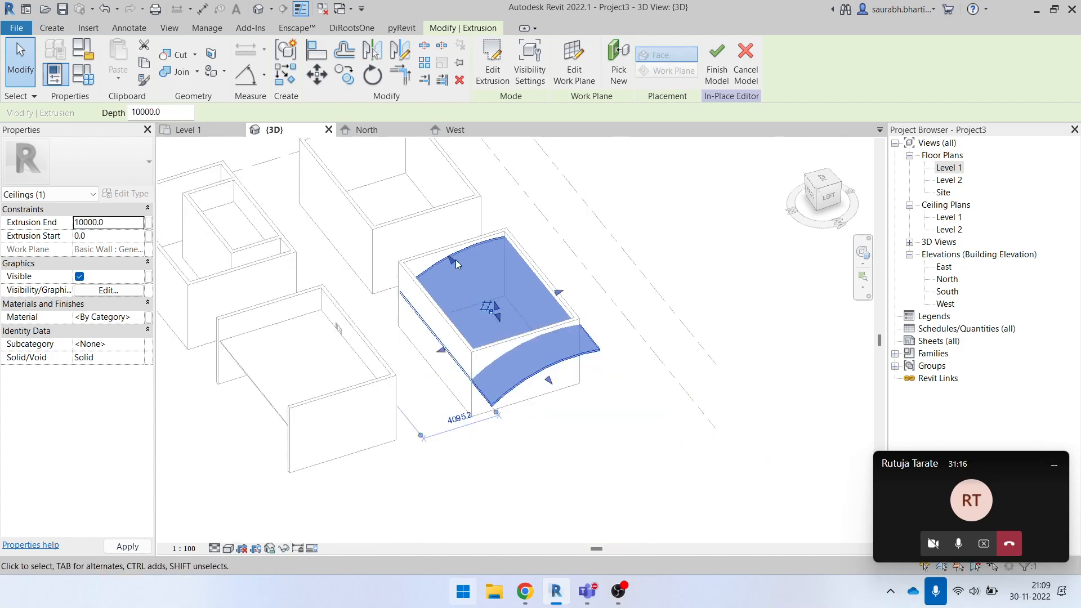
- Pull the ceiling extrusion's protruding end back to the near wall with its grip, to a depth of about 7299 mm
{"action": "scroll", "coordinate": [563, 414], "scroll_direction": "up", "scroll_amount": 4}
{"action": "left_click_drag", "start_coordinate": [542, 364], "coordinate": [504, 297]}
{"action": "left_click", "coordinate": [599, 423]}
{"action": "mouse_move", "coordinate": [599, 423]}
{"action": "middle_mouse_down", "text": "shift"}
{"action": "mouse_move", "coordinate": [502, 400]}
{"action": "mouse_move", "coordinate": [606, 432]}
{"action": "middle_mouse_up", "text": "shift"}
{"action": "middle_click_drag", "start_coordinate": [574, 279], "coordinate": [585, 384]}
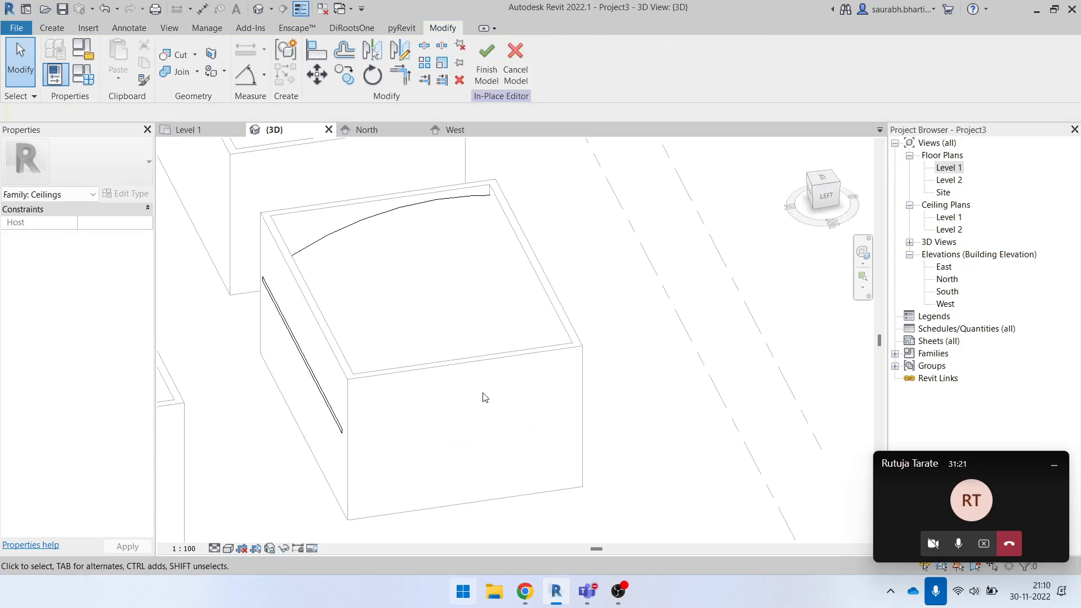
{"action": "left_click", "coordinate": [315, 382]}
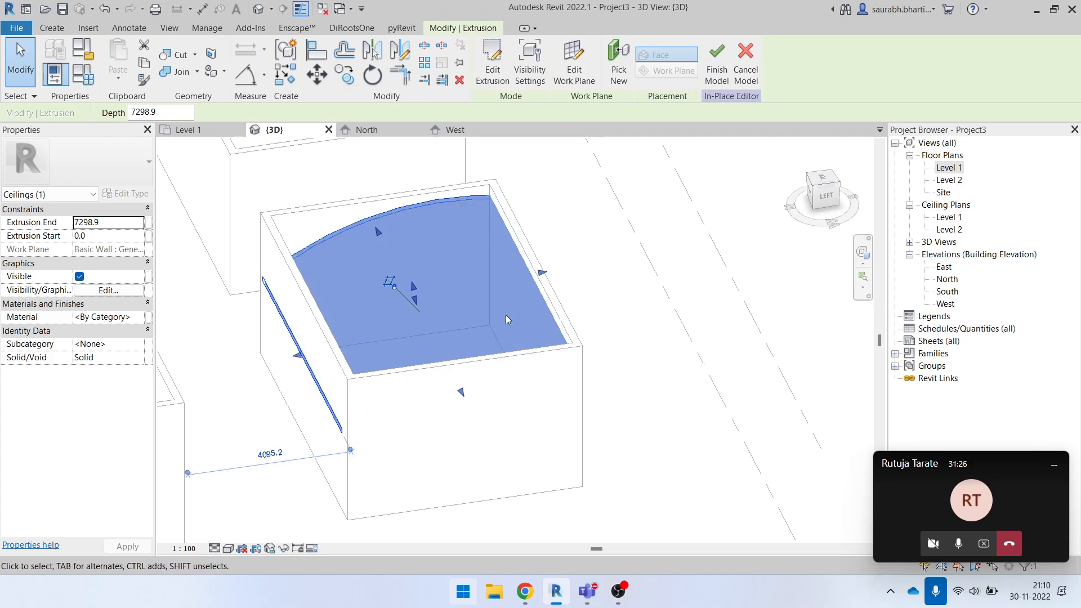
- Open the North elevation and select the ceiling extrusion to examine its ends against the walls
{"action": "left_click", "coordinate": [823, 197]}
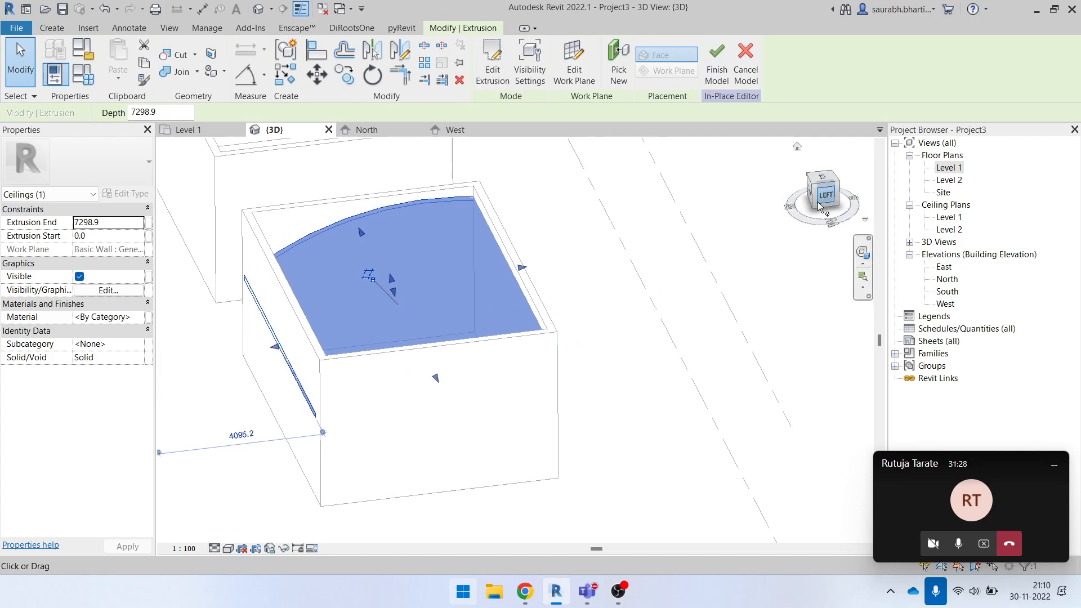
{"action": "double_click", "coordinate": [937, 280]}
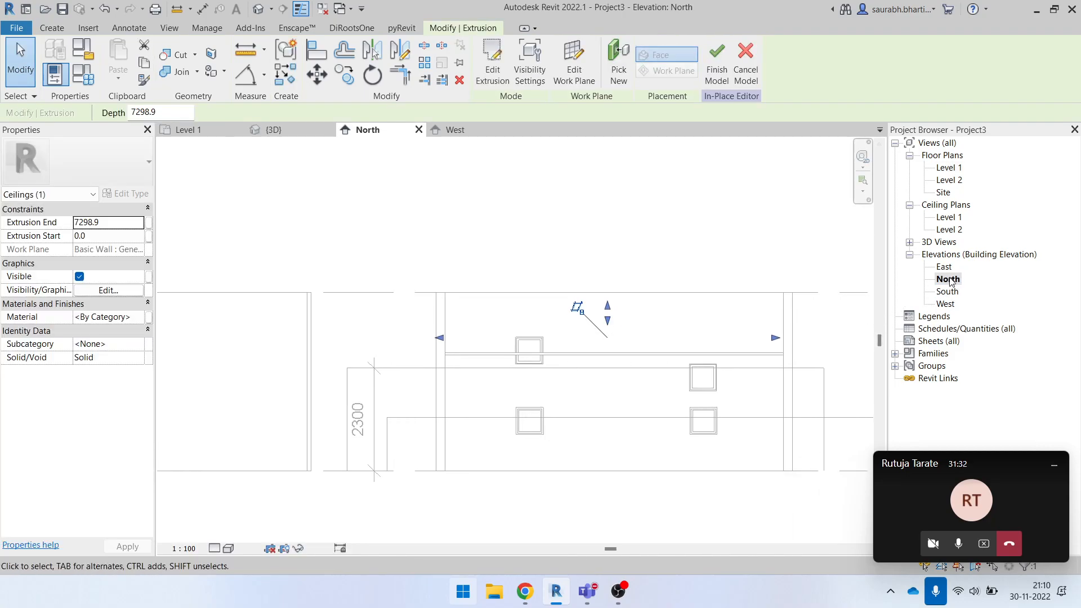
{"action": "left_click", "coordinate": [947, 269]}
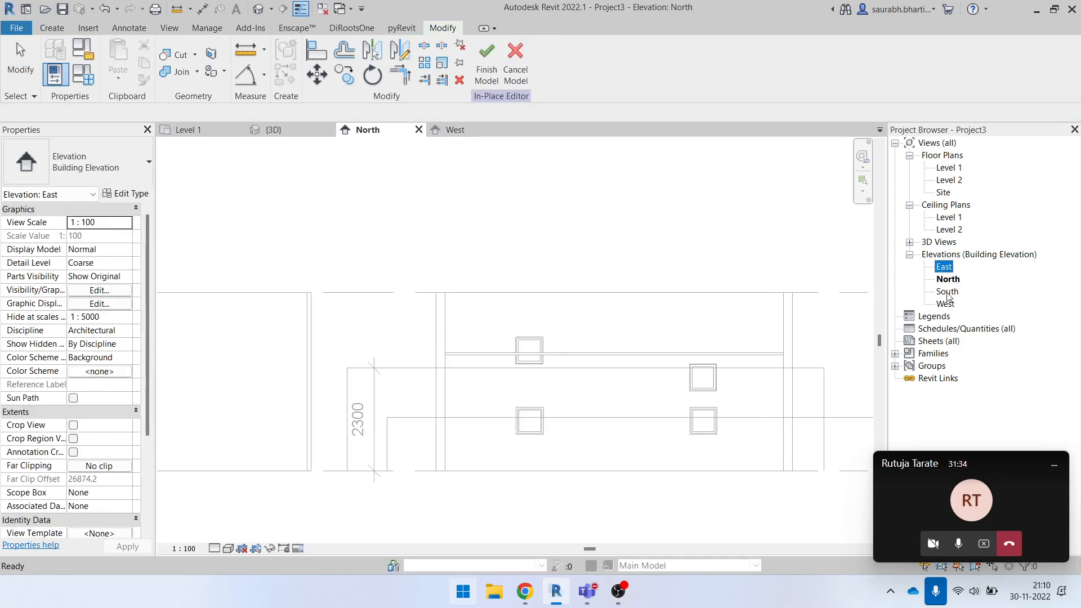
{"action": "scroll", "coordinate": [407, 350], "scroll_direction": "down", "scroll_amount": 2}
{"action": "left_click", "coordinate": [473, 351]}
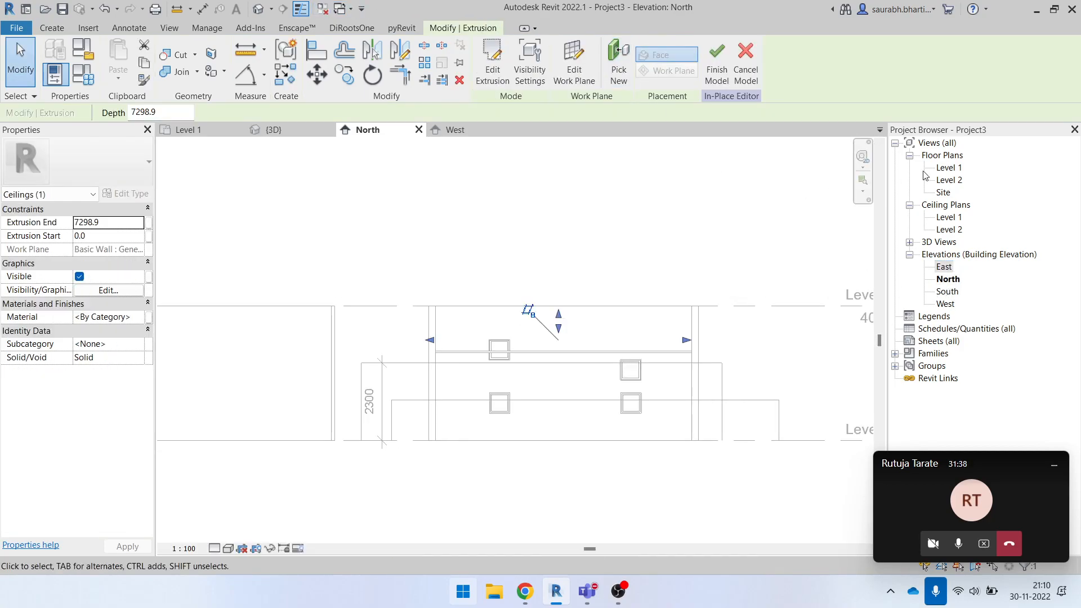
{"action": "middle_click_drag", "start_coordinate": [518, 260], "coordinate": [549, 331]}
- Return to the 3D view, face the profile from the left side, and open the ceiling extrusion's sketch for editing
{"action": "left_click", "coordinate": [258, 10]}
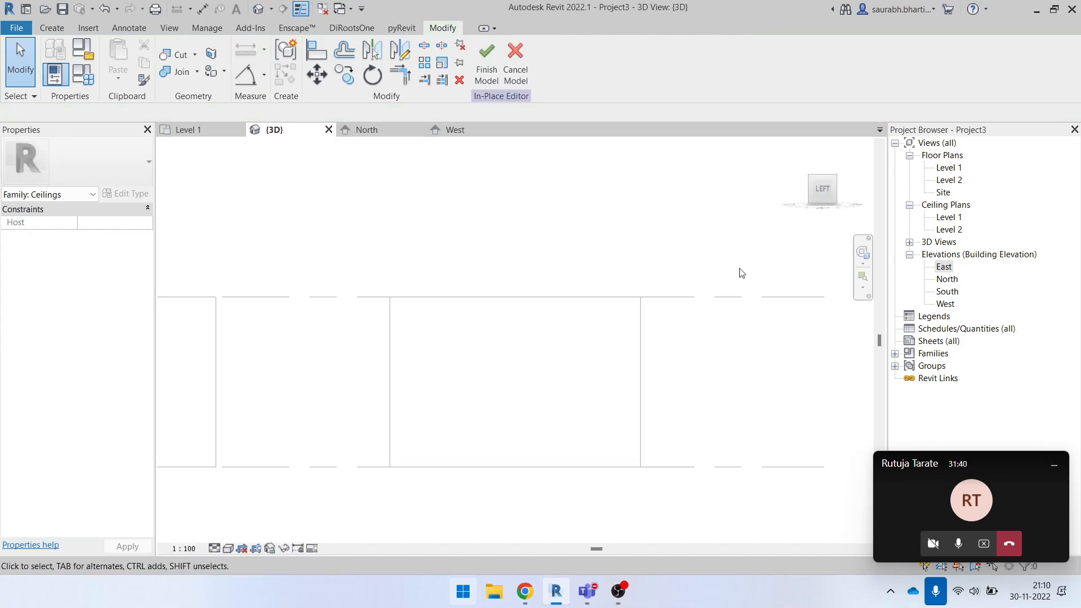
{"action": "left_click", "coordinate": [821, 203]}
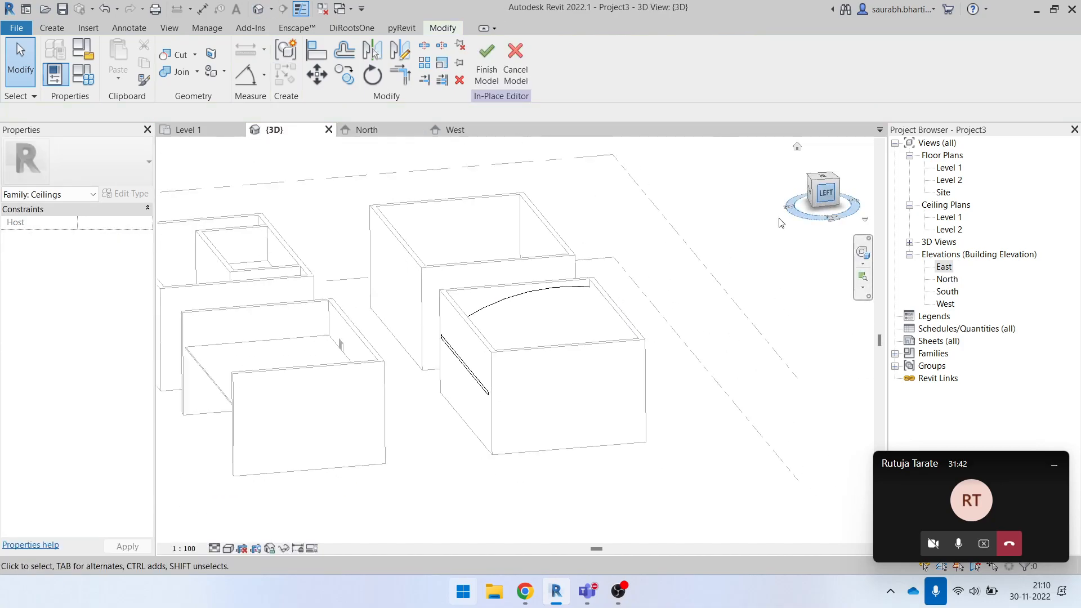
{"action": "left_click_drag", "start_coordinate": [510, 234], "coordinate": [802, 413]}
{"action": "scroll", "coordinate": [716, 266], "scroll_direction": "up", "scroll_amount": 1}
{"action": "middle_click_drag", "start_coordinate": [715, 267], "coordinate": [669, 324]}
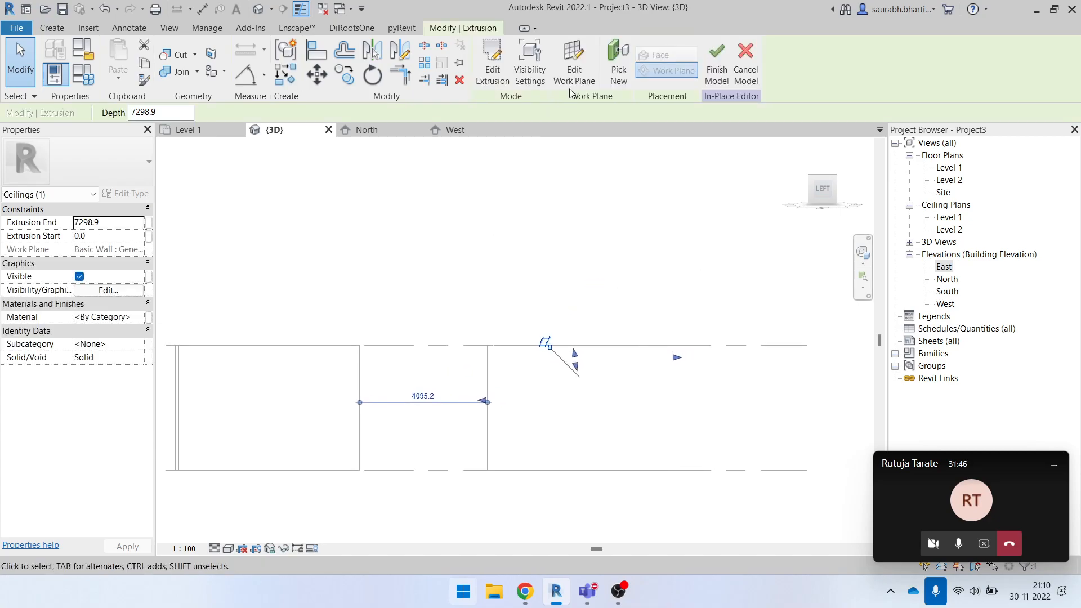
{"action": "left_click", "coordinate": [492, 62]}
{"action": "scroll", "coordinate": [475, 403], "scroll_direction": "up", "scroll_amount": 4}
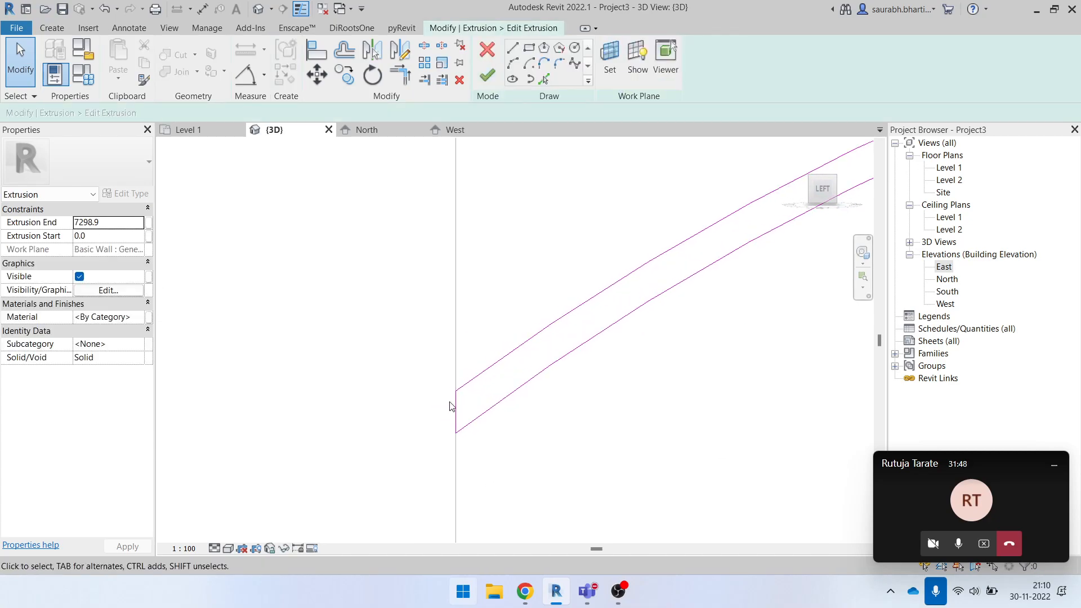
- Move the profile's lower end line inward into the wall thickness, and its upper end line to 100 mm from the outer wall face
{"action": "left_click_drag", "start_coordinate": [456, 411], "coordinate": [483, 411]}
{"action": "scroll", "coordinate": [417, 416], "scroll_direction": "down", "scroll_amount": 4}
{"action": "middle_click_drag", "start_coordinate": [825, 387], "coordinate": [563, 392]}
{"action": "scroll", "coordinate": [713, 292], "scroll_direction": "up", "scroll_amount": 3}
{"action": "scroll", "coordinate": [684, 319], "scroll_direction": "up", "scroll_amount": 3}
{"action": "mouse_move", "coordinate": [708, 345]}
{"action": "left_mouse_down"}
{"action": "mouse_move", "coordinate": [645, 322]}
{"action": "mouse_move", "coordinate": [619, 329]}
{"action": "mouse_move", "coordinate": [635, 318]}
{"action": "left_mouse_up"}
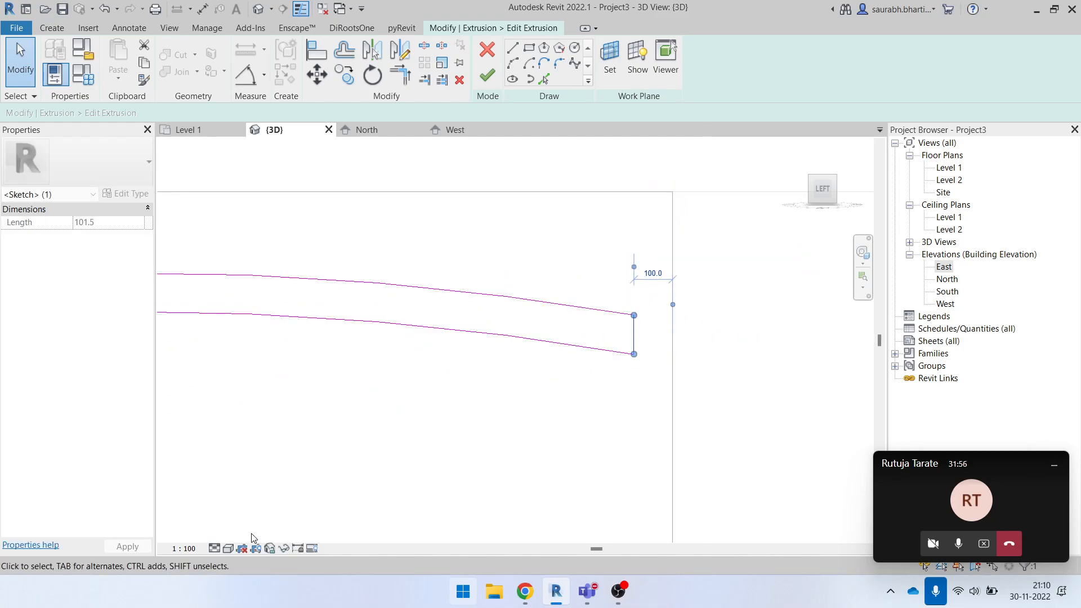
- Switch the view to Wireframe to show the hidden wall edges, and move the profile's upper end line to the inner wall face
{"action": "left_click", "coordinate": [228, 551]}
{"action": "left_click", "coordinate": [253, 475]}
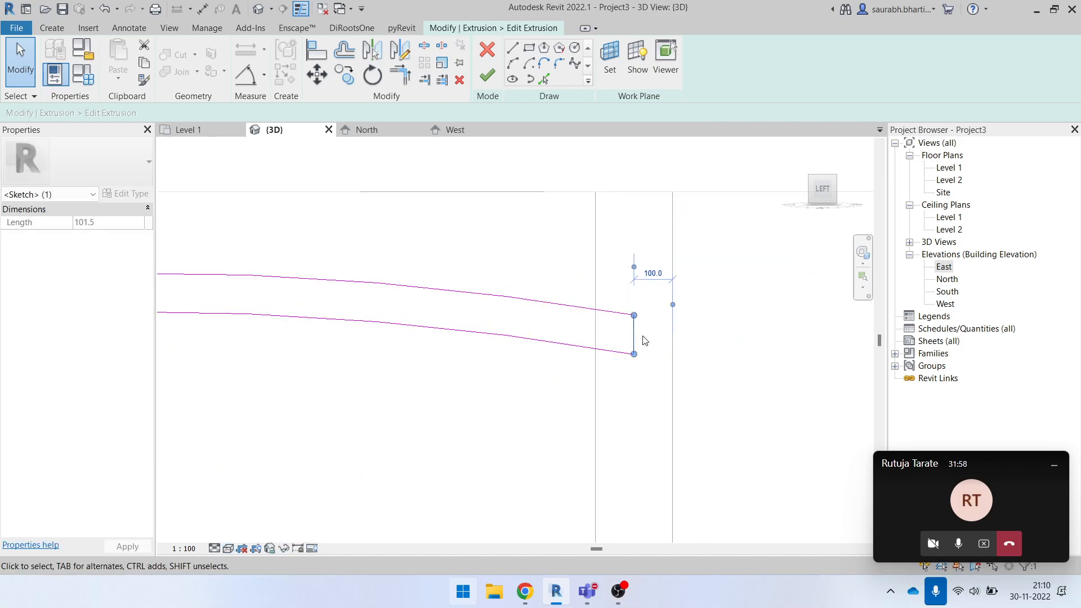
{"action": "left_click_drag", "start_coordinate": [634, 336], "coordinate": [595, 325]}
{"action": "scroll", "coordinate": [711, 394], "scroll_direction": "down", "scroll_amount": 8}
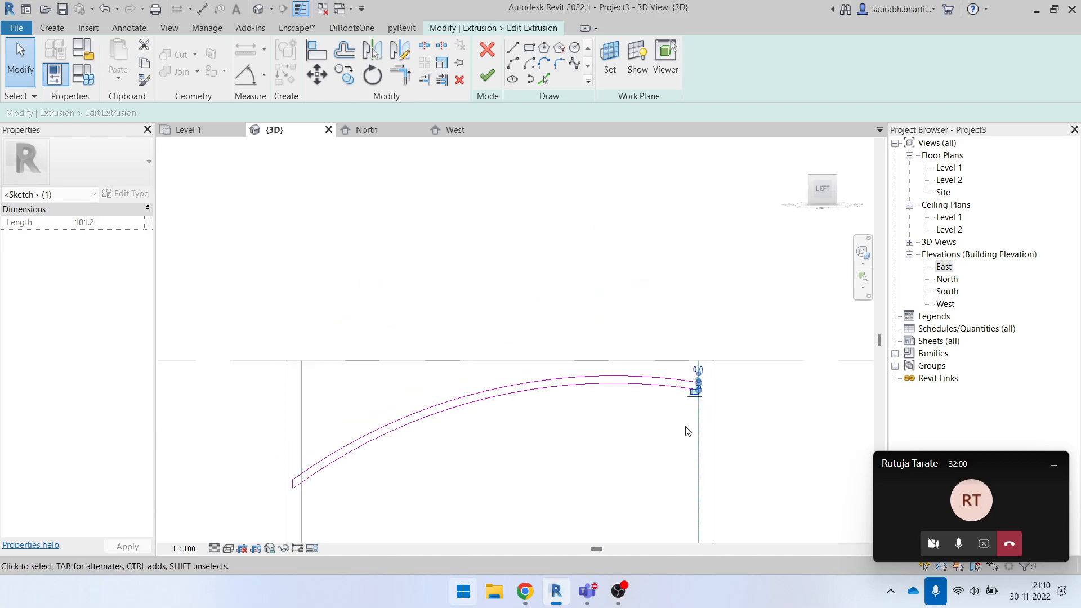
- Move the ceiling profile's lower end line to the inner face of the wall
{"action": "scroll", "coordinate": [518, 474], "scroll_direction": "up", "scroll_amount": 8}
{"action": "left_click_drag", "start_coordinate": [473, 429], "coordinate": [531, 422]}
{"action": "scroll", "coordinate": [443, 433], "scroll_direction": "down", "scroll_amount": 5}
{"action": "left_click", "coordinate": [384, 365]}
{"action": "scroll", "coordinate": [383, 364], "scroll_direction": "down", "scroll_amount": 6}
{"action": "scroll", "coordinate": [502, 352], "scroll_direction": "up", "scroll_amount": 3}
{"action": "scroll", "coordinate": [282, 398], "scroll_direction": "up", "scroll_amount": 4}
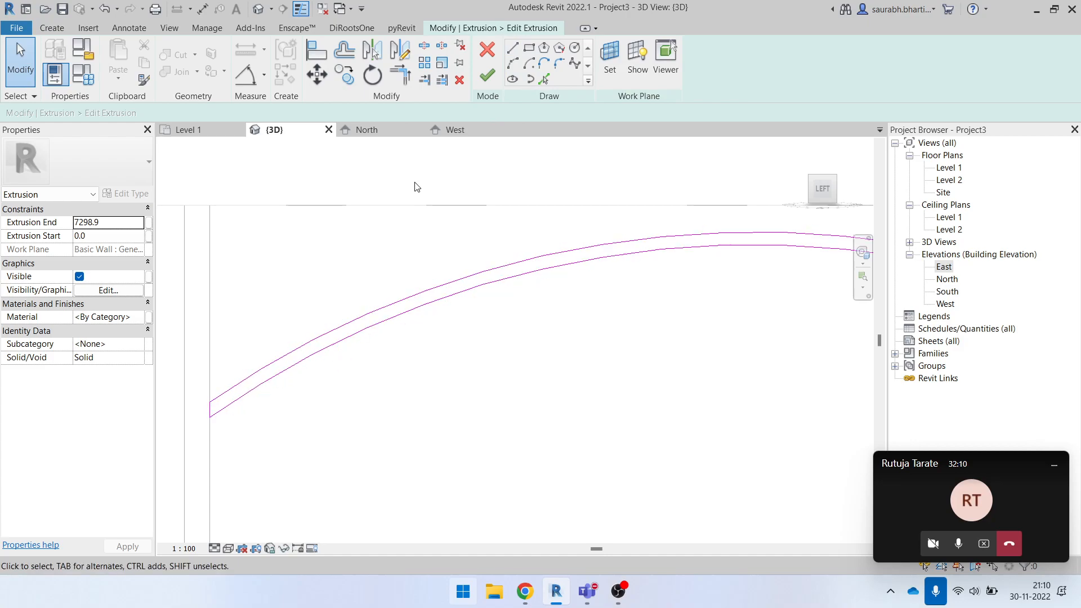
- Delete the profile's lower end line and pull the lower arc's end back from the inner wall face
{"action": "left_click", "coordinate": [513, 49]}
{"action": "scroll", "coordinate": [196, 414], "scroll_direction": "up", "scroll_amount": 2}
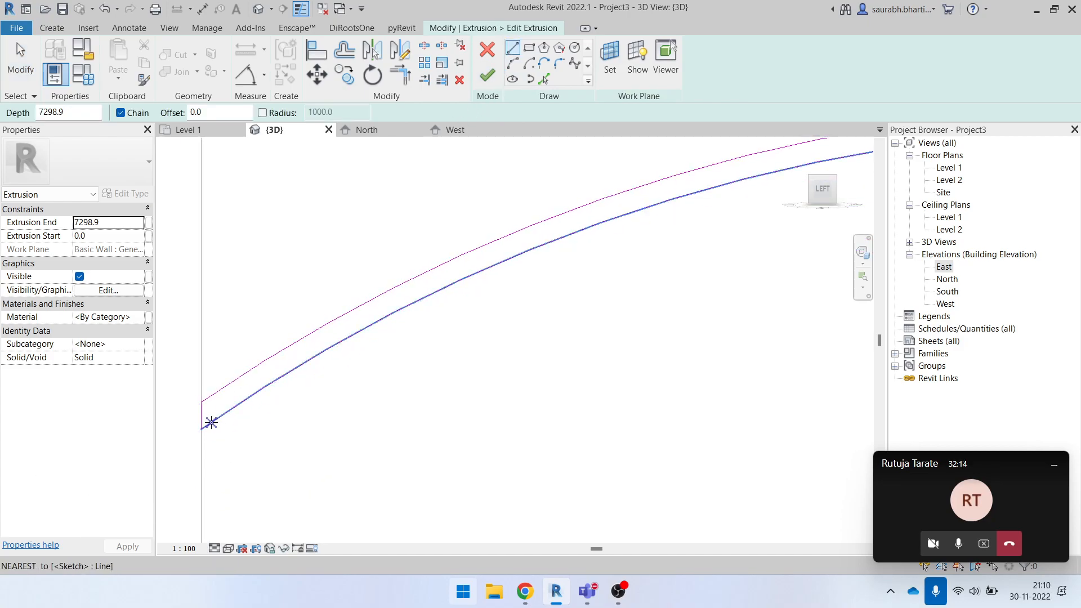
{"action": "key", "text": "Escape"}
{"action": "left_click", "coordinate": [203, 418]}
{"action": "key", "text": "Delete"}
{"action": "left_click", "coordinate": [219, 419]}
{"action": "left_click_drag", "start_coordinate": [202, 430], "coordinate": [246, 418]}
{"action": "left_click", "coordinate": [249, 423]}
{"action": "scroll", "coordinate": [228, 420], "scroll_direction": "down", "scroll_amount": 1}
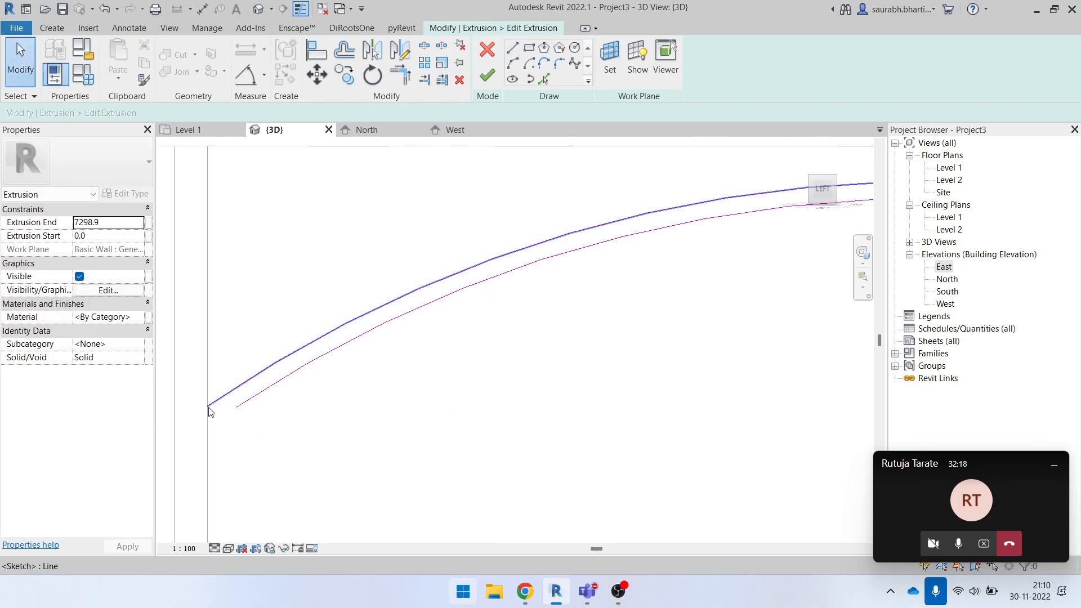
- Draw a vertical line along the inner wall face, from the upper arc's low end down past the lower arc
{"action": "left_click", "coordinate": [510, 50]}
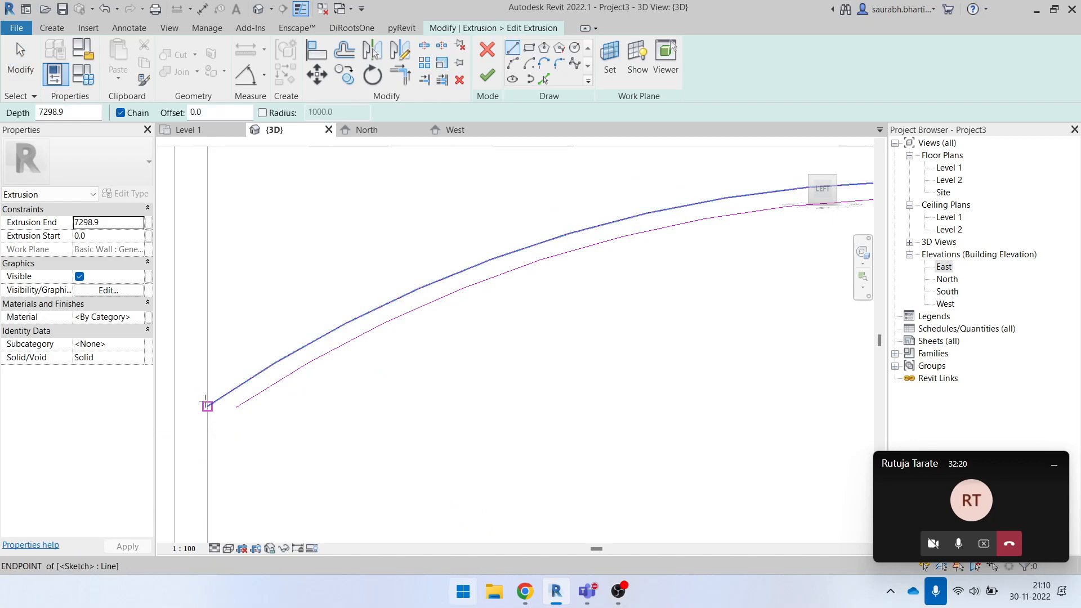
{"action": "left_click", "coordinate": [208, 405]}
{"action": "middle_click_drag", "start_coordinate": [382, 518], "coordinate": [437, 470]}
{"action": "key", "text": "Escape"}
{"action": "key", "text": "Escape"}
- Trim the lower arc and the vertical line into a corner, keeping the line's upper part to close the profile
{"action": "key", "text": "t"}
{"action": "key", "text": "r"}
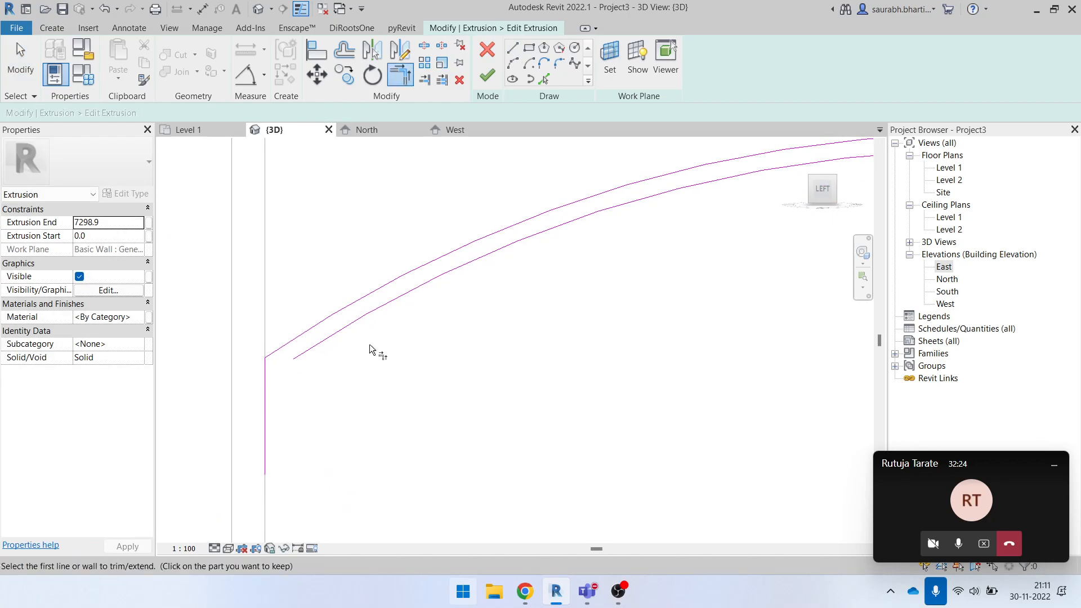
{"action": "left_click", "coordinate": [370, 318]}
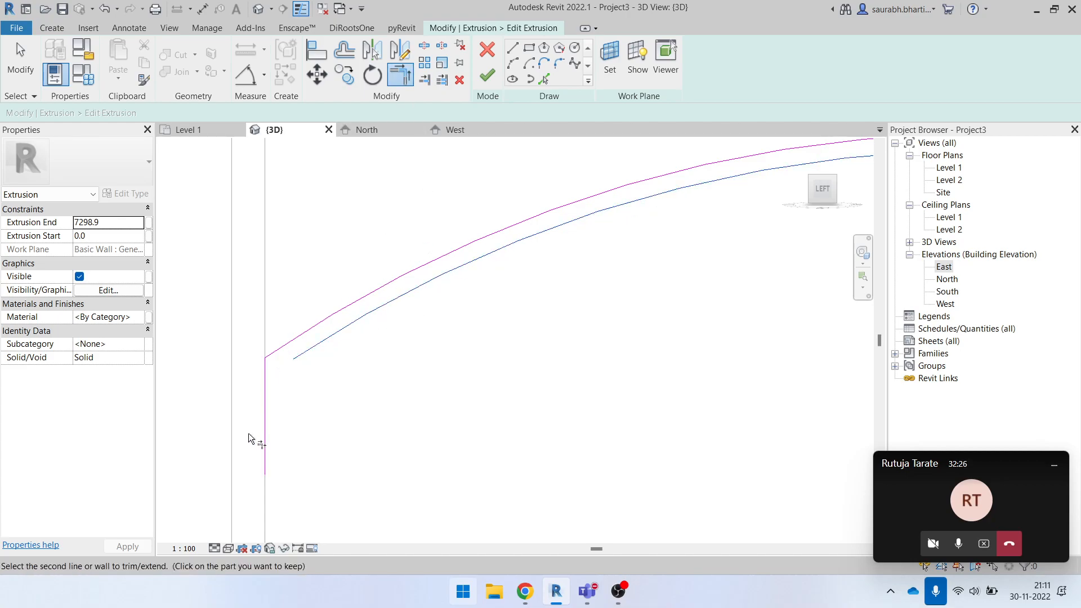
{"action": "left_click", "coordinate": [265, 433]}
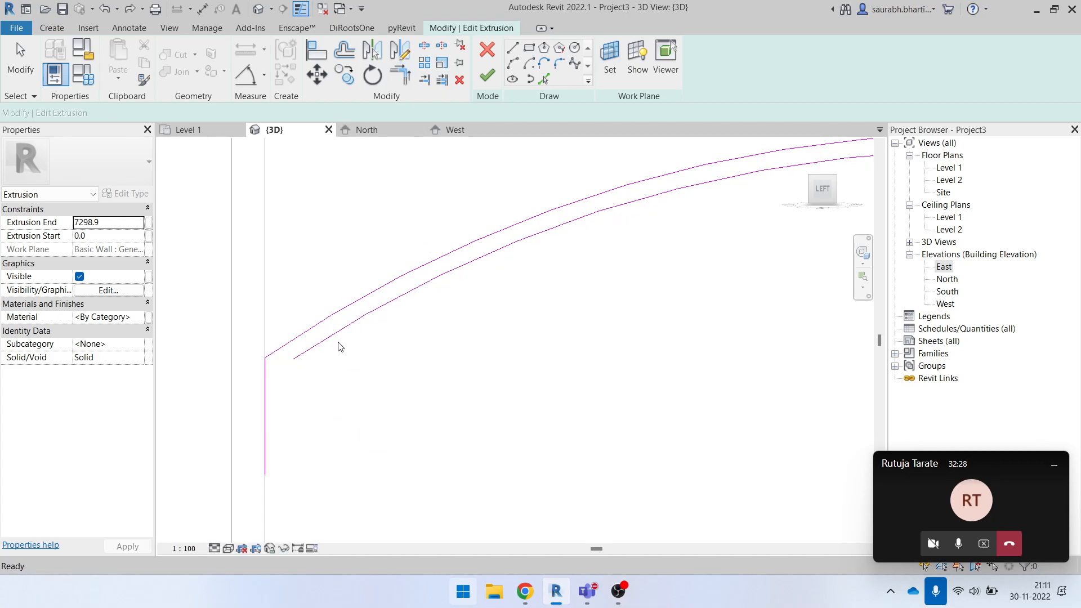
{"action": "left_click", "coordinate": [319, 341]}
{"action": "scroll", "coordinate": [248, 369], "scroll_direction": "up", "scroll_amount": 2}
{"action": "scroll", "coordinate": [280, 376], "scroll_direction": "up", "scroll_amount": 2}
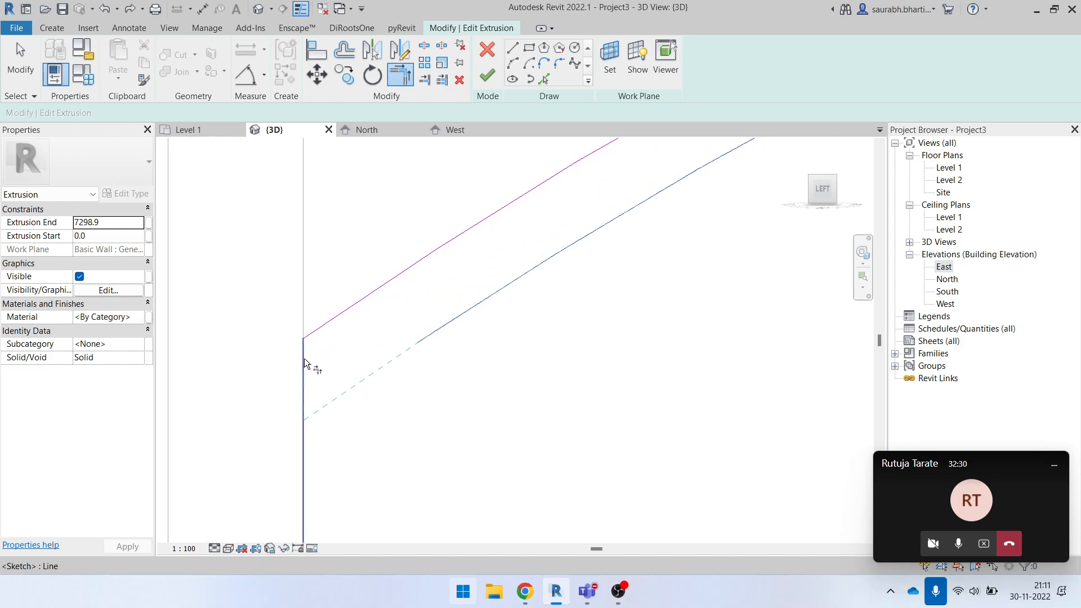
{"action": "left_click", "coordinate": [304, 361]}
{"action": "scroll", "coordinate": [304, 366], "scroll_direction": "down", "scroll_amount": 3}
{"action": "key", "text": "Escape"}
- Finish the extrusion sketch, return to the default 3D view, and finish the in-place ceiling model
{"action": "left_click_drag", "start_coordinate": [334, 407], "coordinate": [445, 491]}
{"action": "middle_click_drag", "start_coordinate": [408, 449], "coordinate": [259, 425]}
{"action": "scroll", "coordinate": [479, 293], "scroll_direction": "down", "scroll_amount": 1}
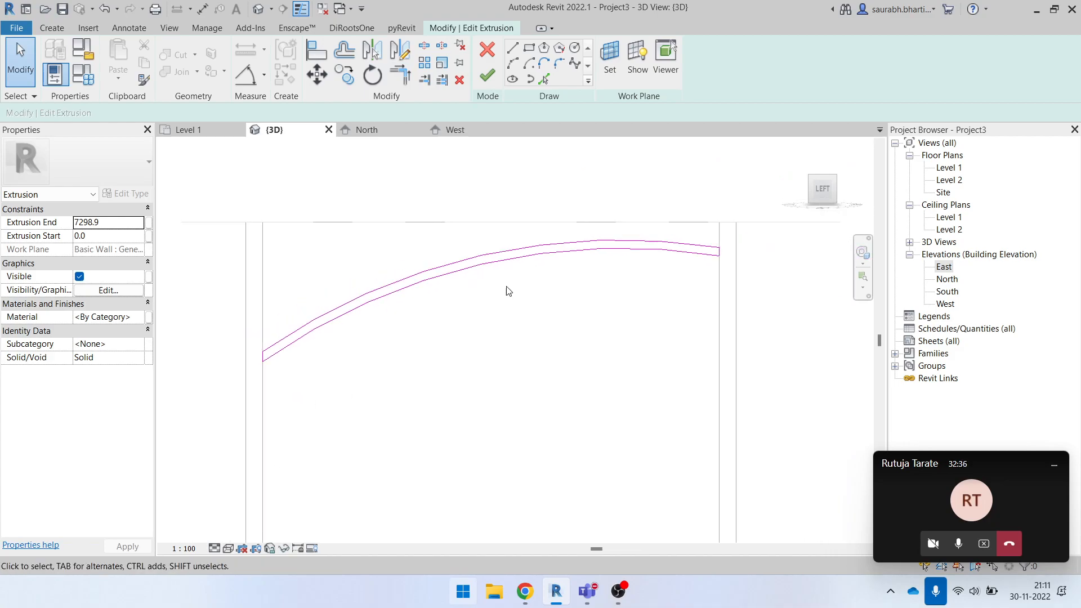
{"action": "left_click", "coordinate": [488, 79]}
{"action": "scroll", "coordinate": [531, 307], "scroll_direction": "down", "scroll_amount": 2}
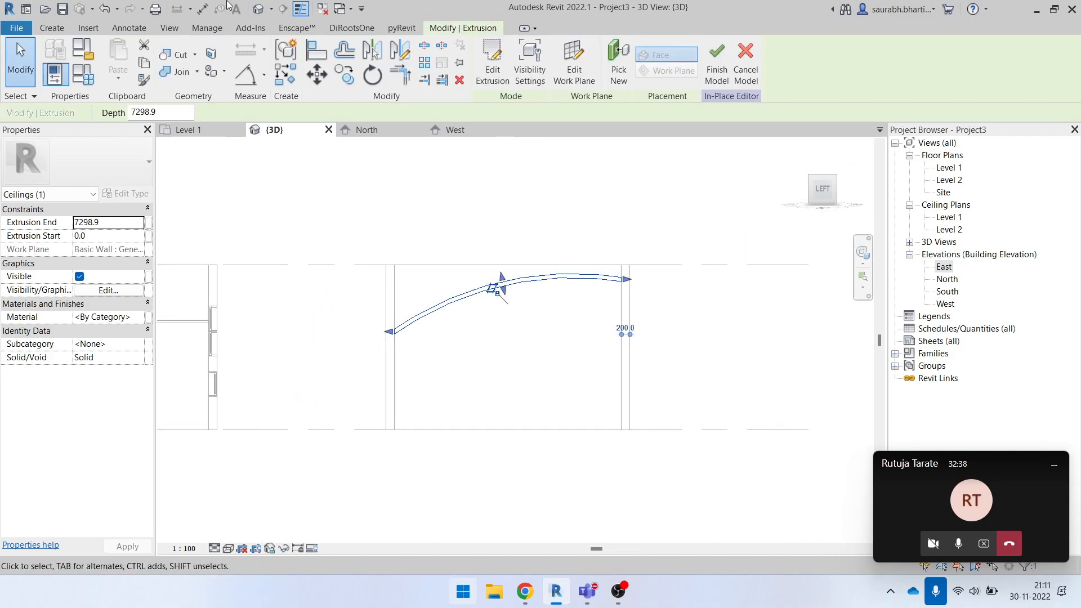
{"action": "left_click", "coordinate": [258, 9]}
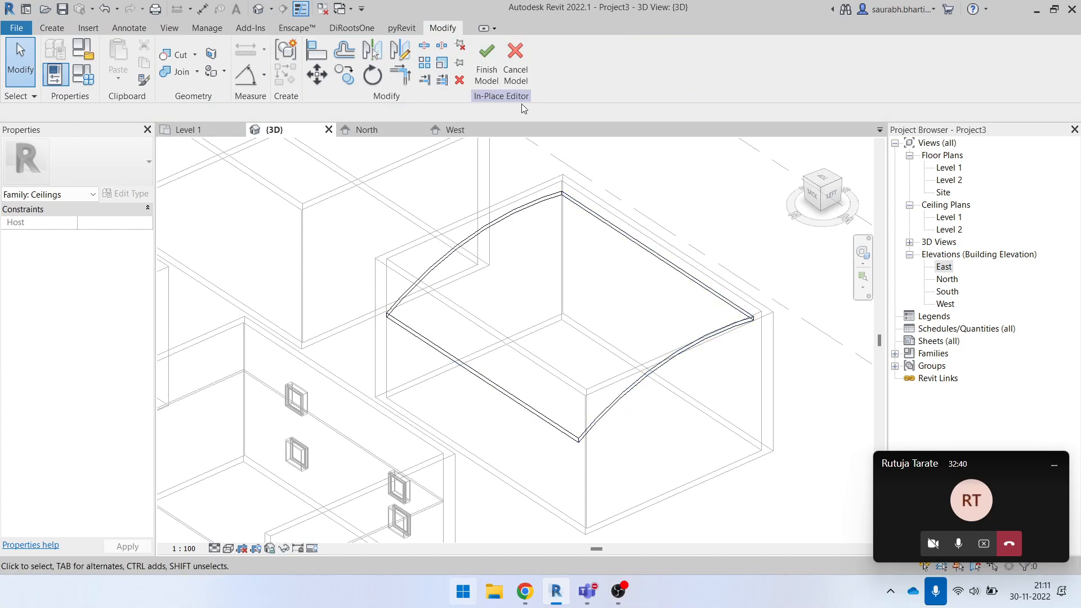
{"action": "left_click", "coordinate": [486, 70]}
- Set the 3D view's visual style to Hidden Line and select the ceiling to examine its fit between the walls
{"action": "middle_click_drag", "start_coordinate": [773, 378], "coordinate": [704, 383], "text": "shift"}
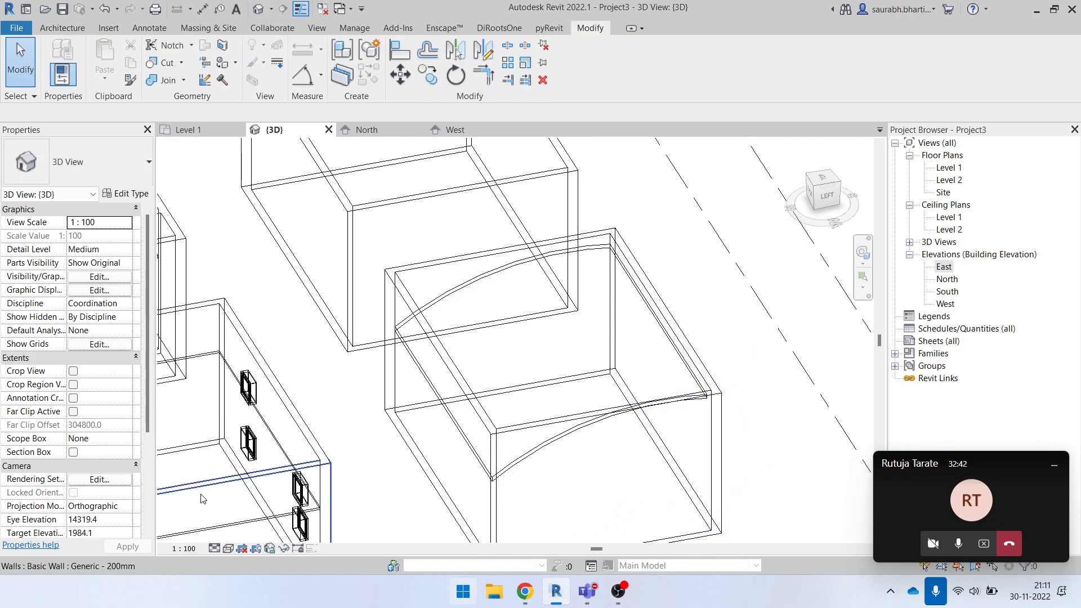
{"action": "left_click", "coordinate": [214, 549]}
{"action": "left_click", "coordinate": [252, 494]}
{"action": "middle_click_drag", "start_coordinate": [252, 494], "coordinate": [555, 296], "text": "shift"}
{"action": "left_click", "coordinate": [541, 372]}
{"action": "middle_click_drag", "start_coordinate": [541, 371], "coordinate": [514, 481], "text": "shift"}
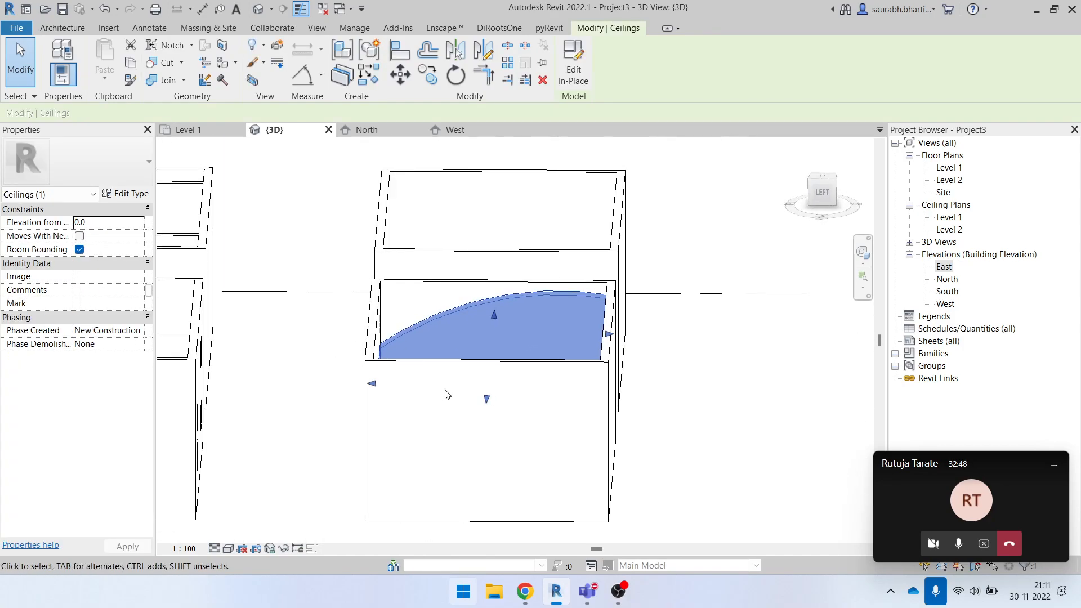
{"action": "middle_click_drag", "start_coordinate": [501, 346], "coordinate": [542, 406], "text": "shift"}
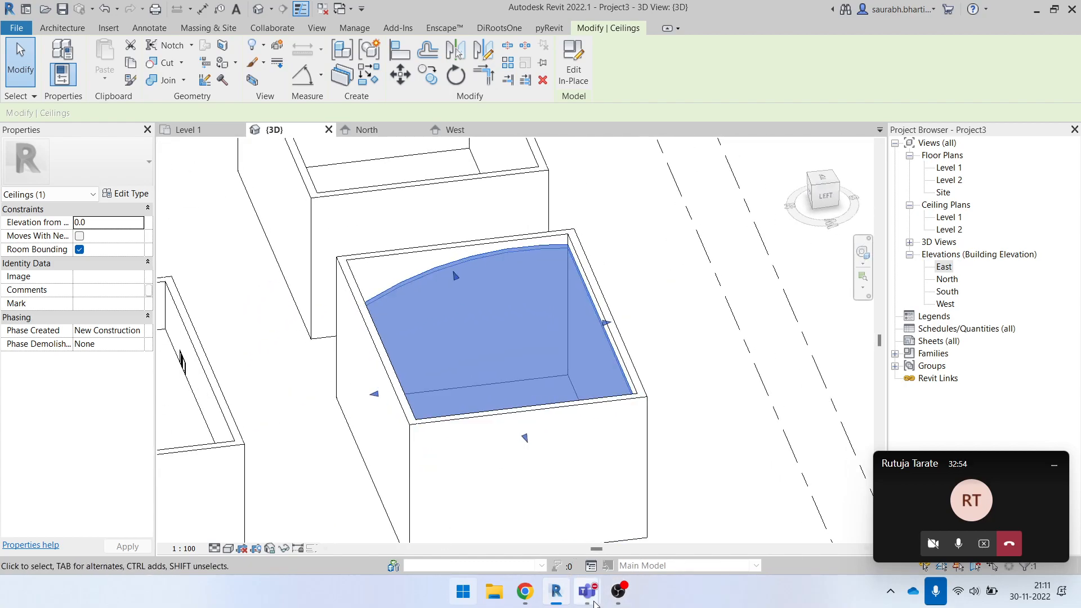
- Switch to the Microsoft Teams meeting window
{"action": "mouse_move", "coordinate": [598, 604]}
{"action": "left_click", "coordinate": [551, 516]}
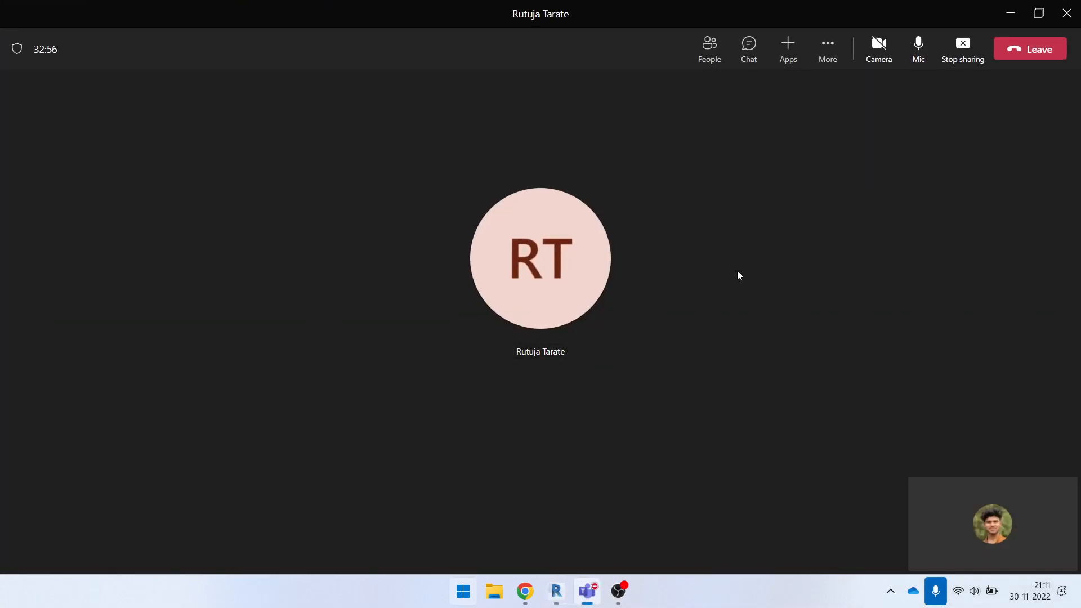
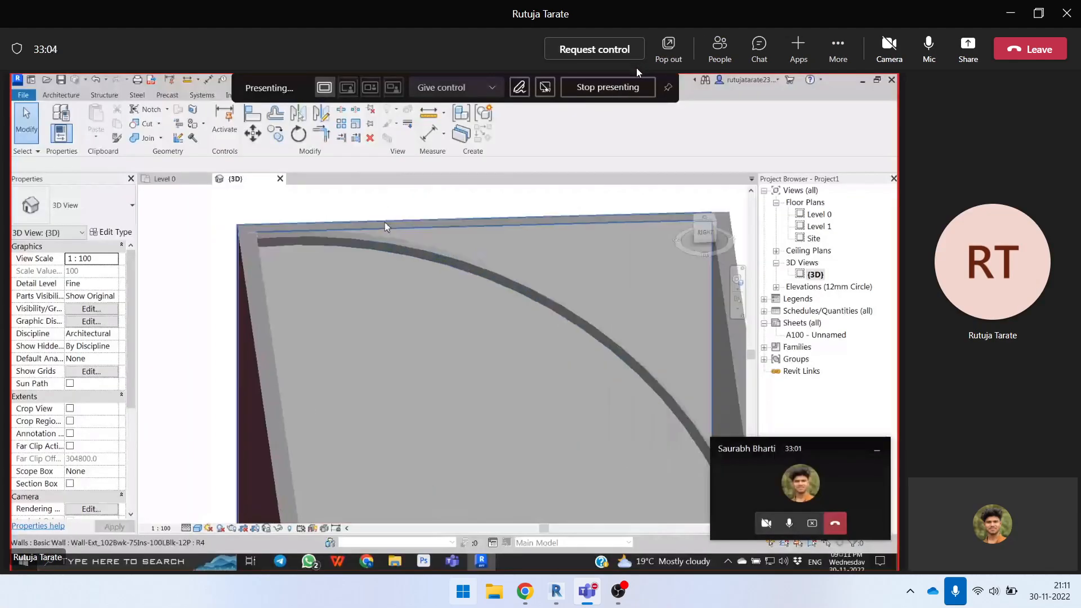
- Request control of the participant's shared Revit screen
{"action": "left_click", "coordinate": [595, 52]}
{"action": "left_click", "coordinate": [624, 311]}
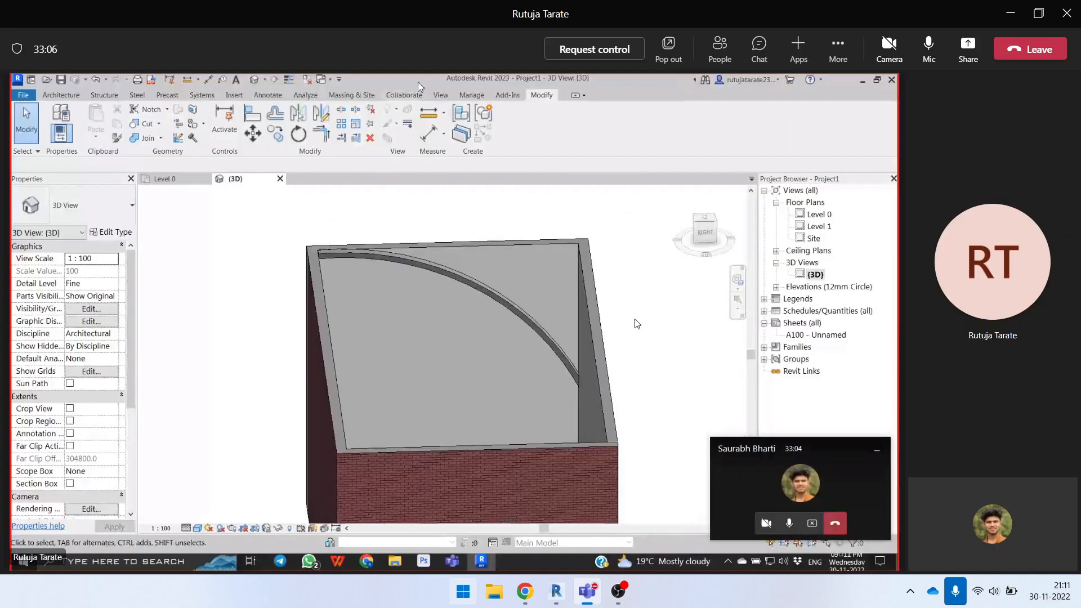
- Examine the curved ceiling strip against the end wall up close and from several angles
{"action": "left_click", "coordinate": [473, 287]}
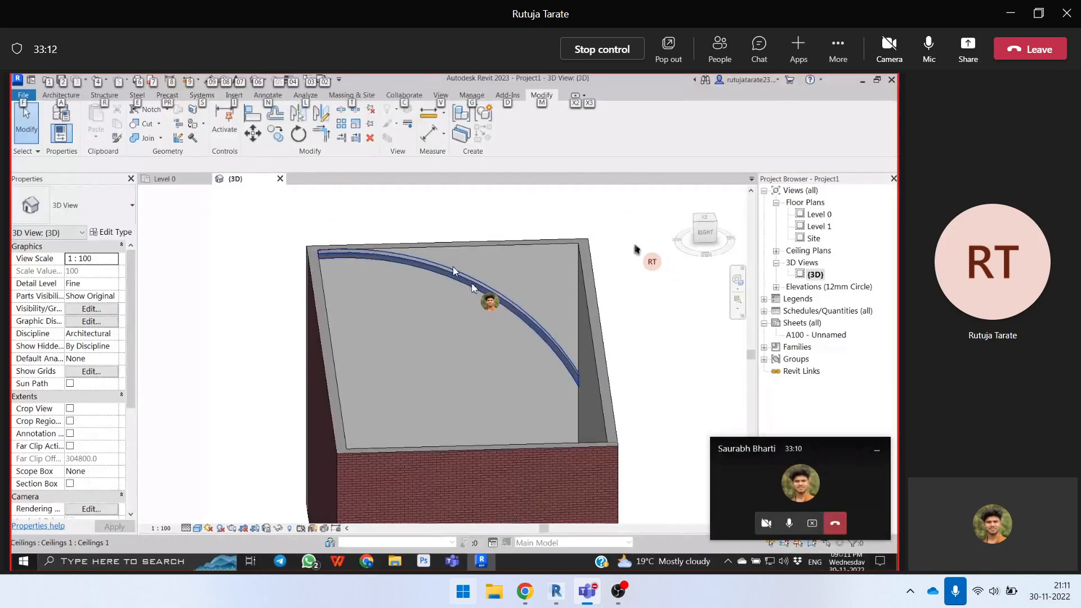
{"action": "left_click", "coordinate": [433, 254]}
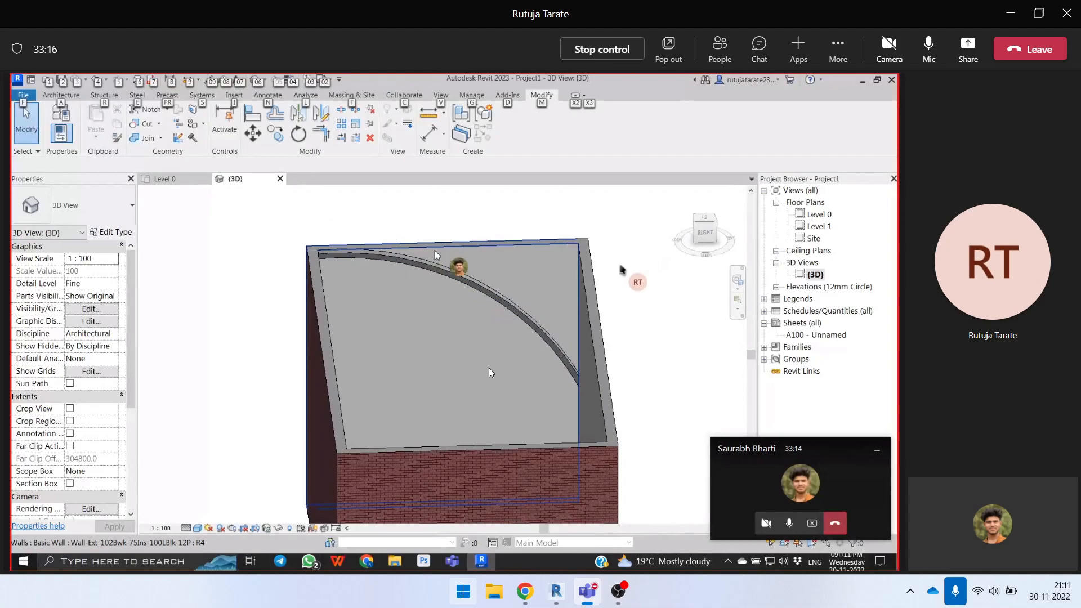
{"action": "left_click", "coordinate": [513, 312]}
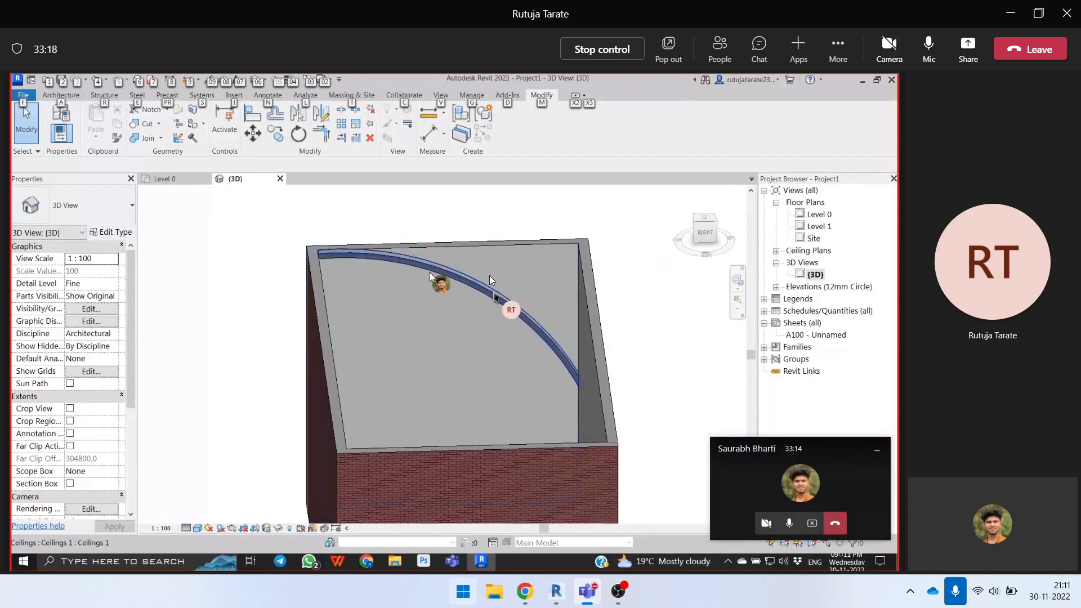
{"action": "left_click", "coordinate": [508, 315]}
{"action": "middle_click_drag", "start_coordinate": [507, 315], "coordinate": [658, 318]}
{"action": "middle_click_drag", "start_coordinate": [548, 363], "coordinate": [471, 398], "text": "shift"}
{"action": "left_click_drag", "start_coordinate": [470, 398], "coordinate": [455, 304]}
{"action": "scroll", "coordinate": [500, 281], "scroll_direction": "down", "scroll_amount": 3}
{"action": "scroll", "coordinate": [519, 323], "scroll_direction": "down", "scroll_amount": 3}
{"action": "left_click", "coordinate": [490, 286]}
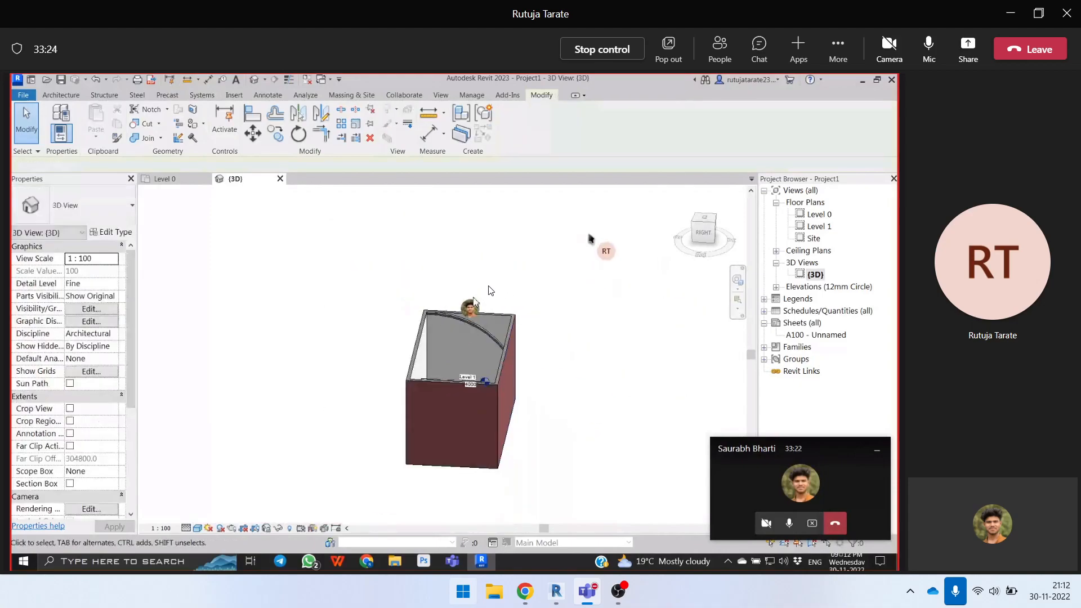
{"action": "scroll", "coordinate": [466, 325], "scroll_direction": "up", "scroll_amount": 6}
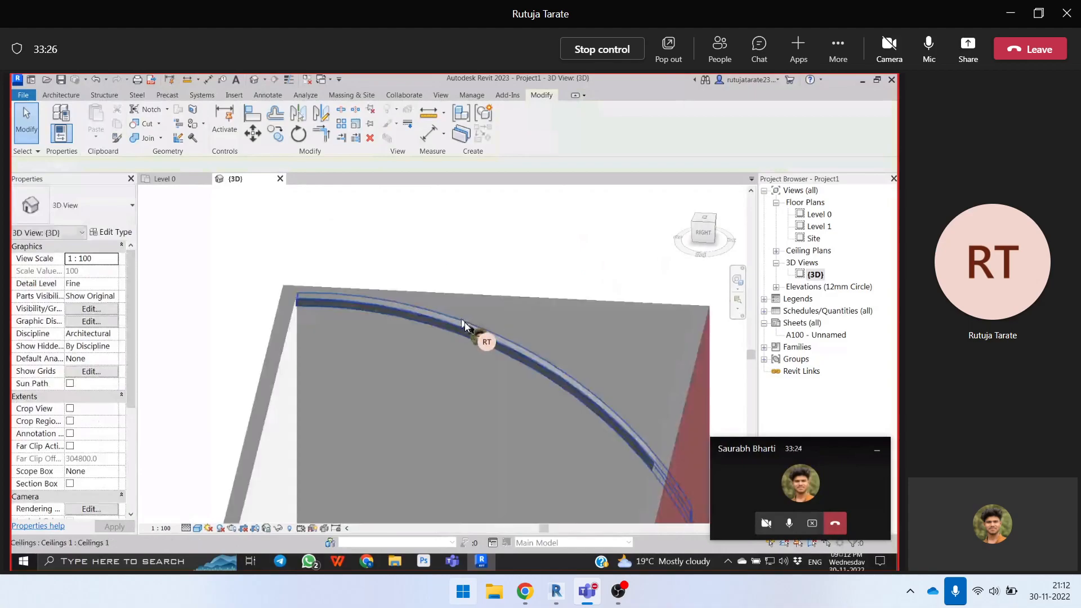
{"action": "scroll", "coordinate": [467, 325], "scroll_direction": "up", "scroll_amount": 4}
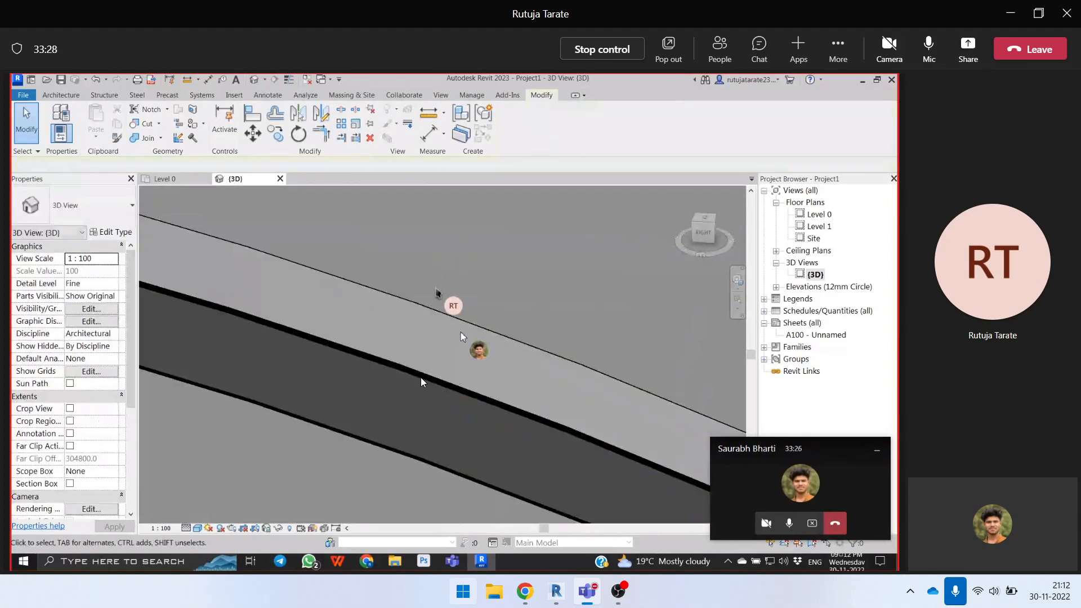
- Open the curved ceiling for in-place editing and select its extrusion
{"action": "left_click", "coordinate": [432, 381]}
{"action": "scroll", "coordinate": [433, 381], "scroll_direction": "down", "scroll_amount": 8}
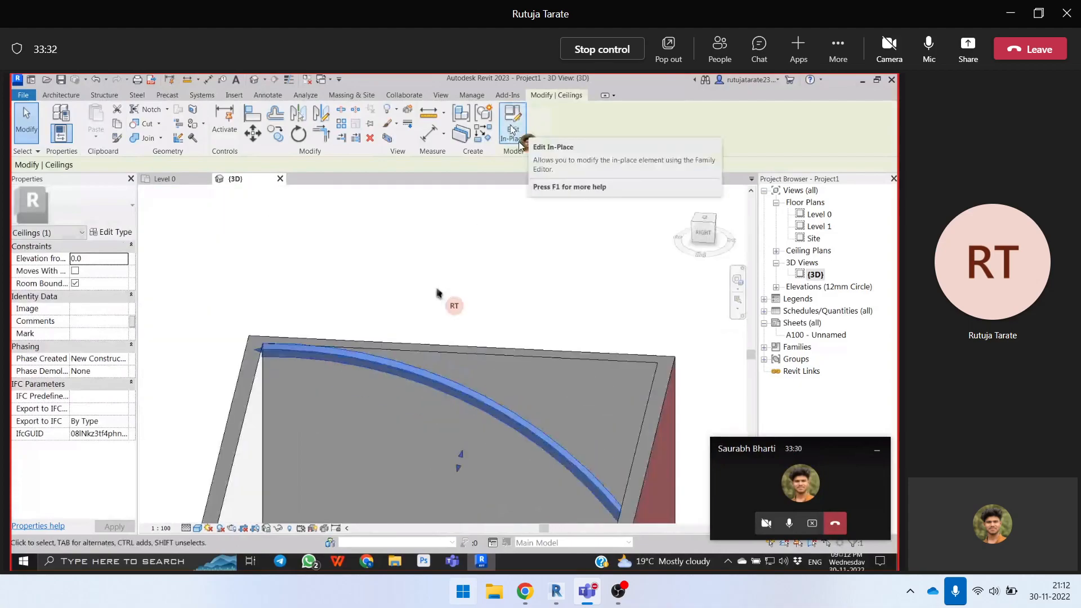
{"action": "left_click", "coordinate": [512, 125]}
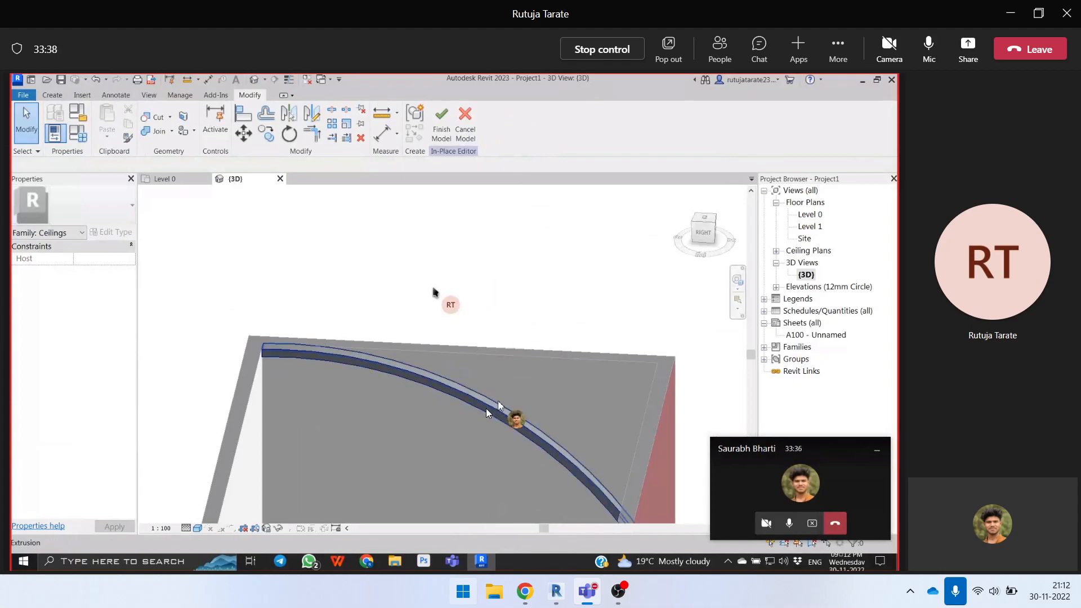
{"action": "left_click", "coordinate": [498, 405]}
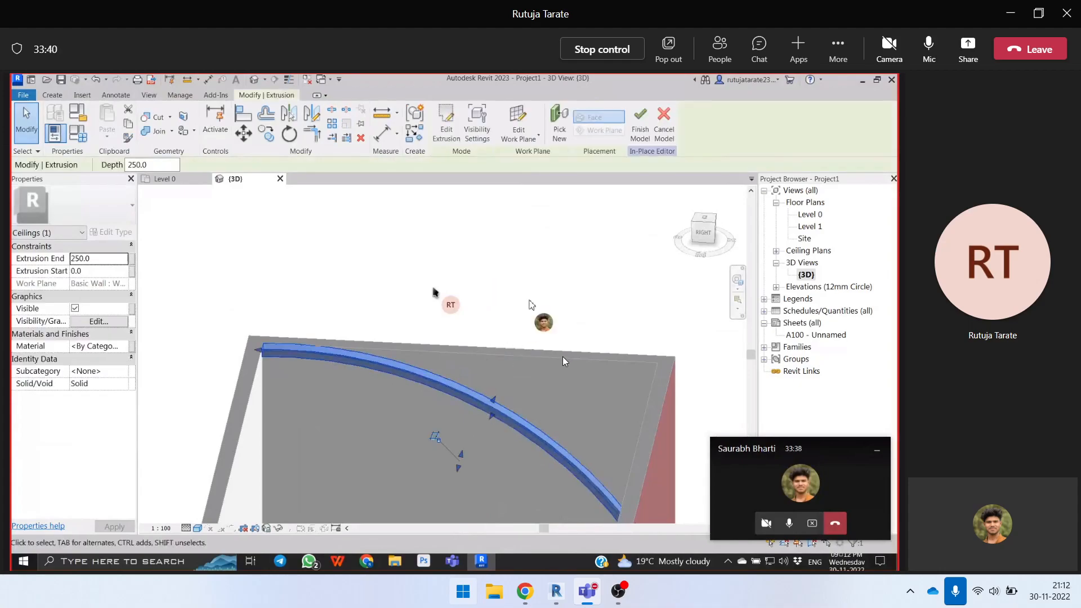
- Set the ceiling extrusion's end to 1000
{"action": "scroll", "coordinate": [563, 360], "scroll_direction": "down", "scroll_amount": 3}
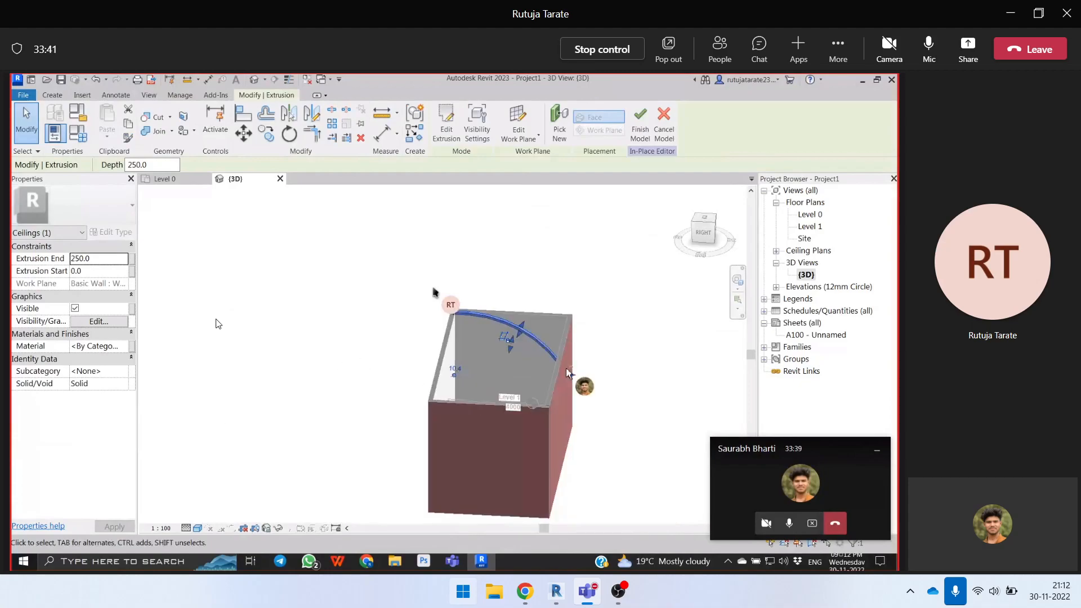
{"action": "left_click", "coordinate": [107, 259]}
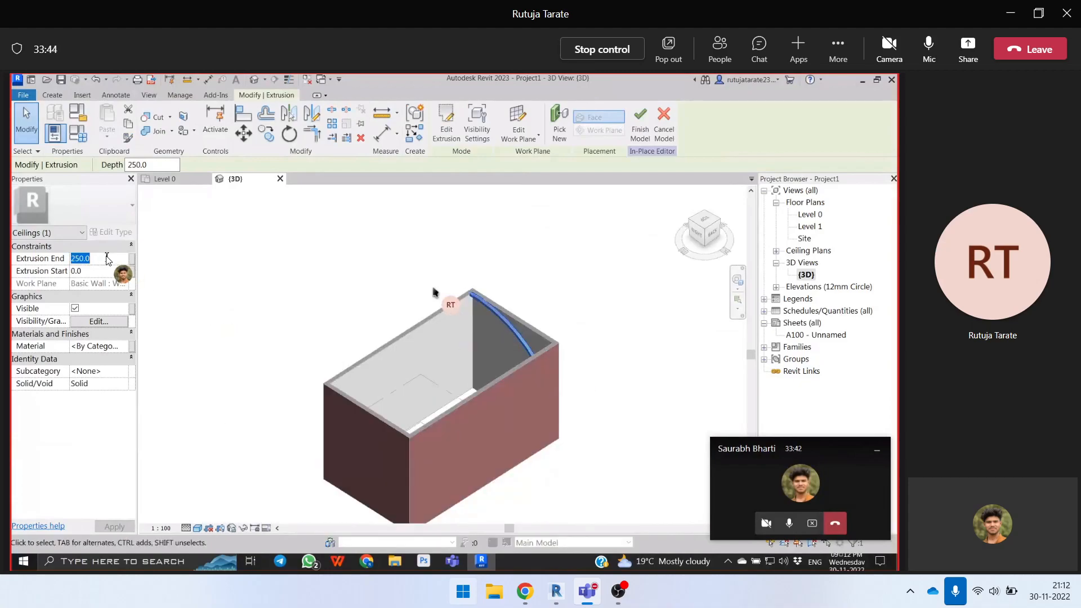
{"action": "type", "text": "1000"}
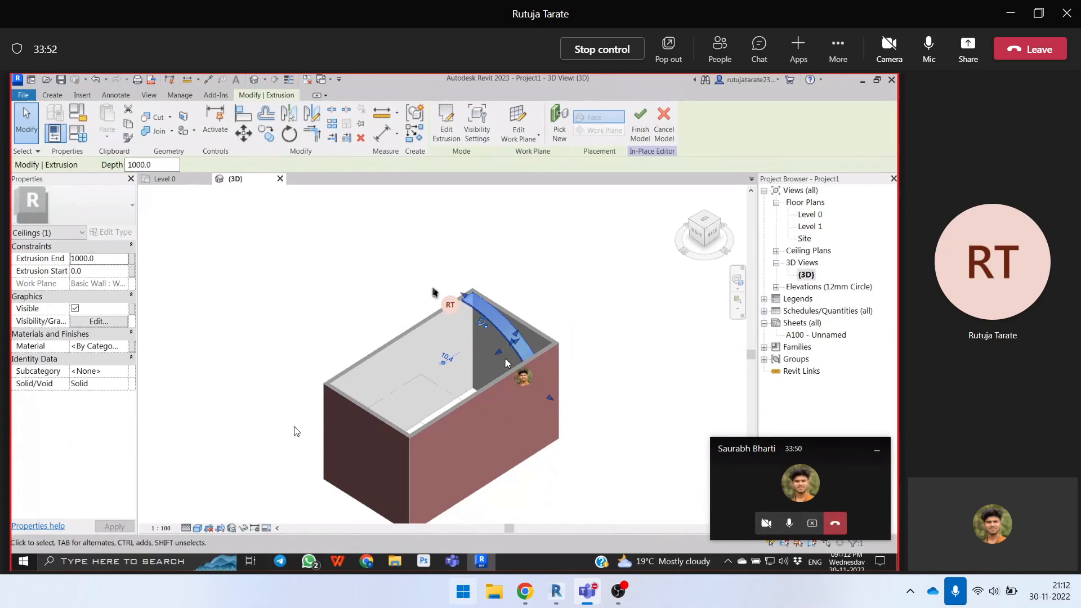
- Stretch the ceiling extrusion along the room past the opposite wall, to an extrusion end of about 17664
{"action": "left_click_drag", "start_coordinate": [505, 363], "coordinate": [292, 380]}
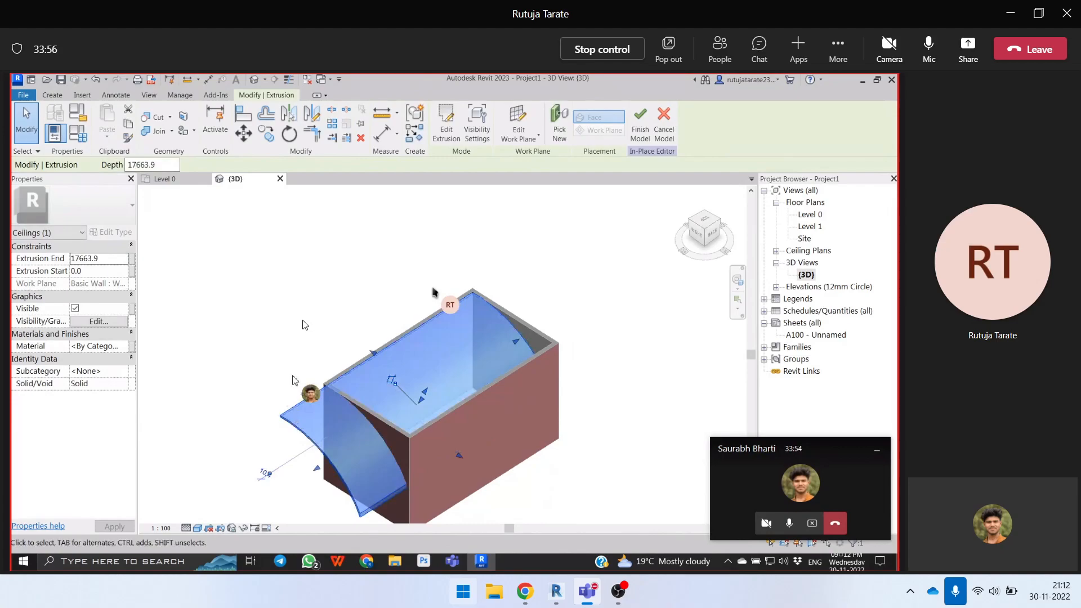
{"action": "left_click", "coordinate": [307, 324]}
{"action": "middle_click_drag", "start_coordinate": [302, 346], "coordinate": [527, 431], "text": "shift"}
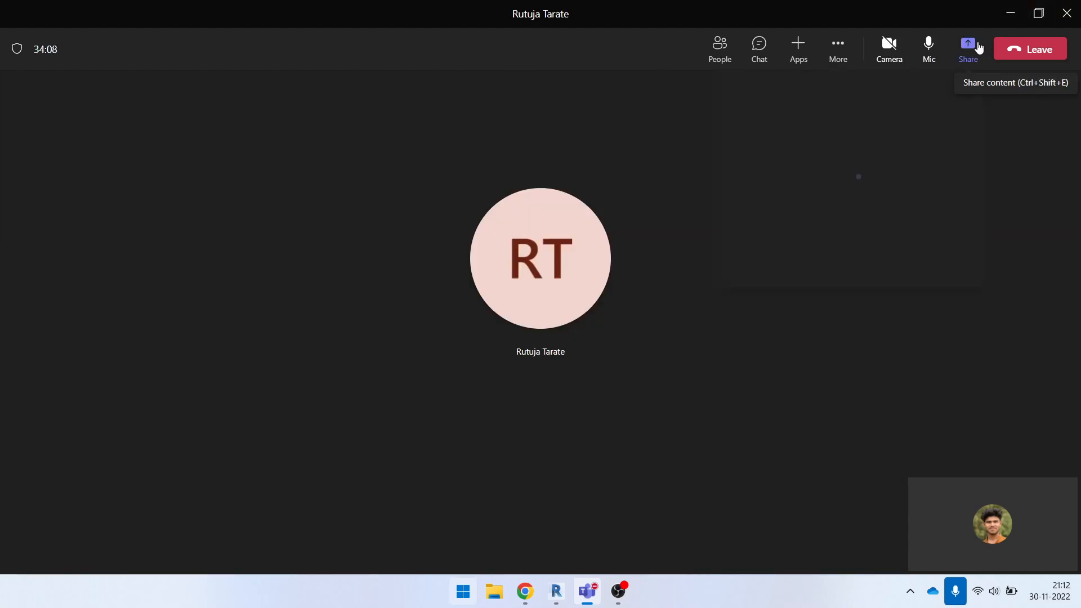
- Share the screen in the meeting and switch to the Revit project containing the sample rooms
{"action": "left_click", "coordinate": [979, 48]}
{"action": "left_click", "coordinate": [811, 236]}
{"action": "middle_click_drag", "start_coordinate": [676, 341], "coordinate": [638, 431], "text": "shift"}
{"action": "scroll", "coordinate": [678, 463], "scroll_direction": "down", "scroll_amount": 2}
{"action": "left_click", "coordinate": [714, 501]}
{"action": "middle_click_drag", "start_coordinate": [676, 515], "coordinate": [742, 533], "text": "shift"}
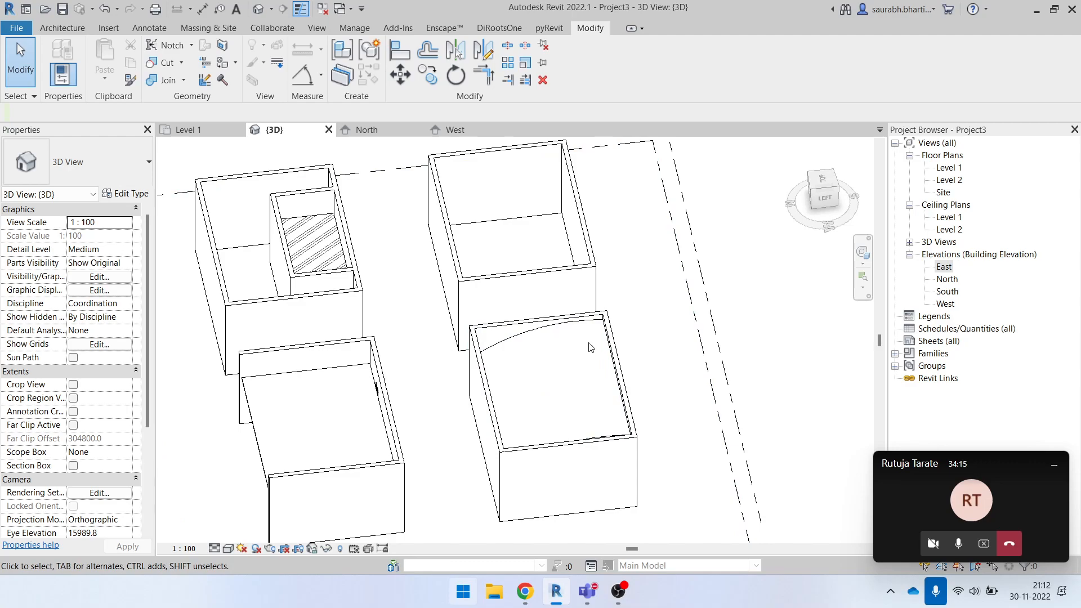
- Delete all the sample rooms with their walls and ceilings from the 3D view
{"action": "left_click", "coordinate": [604, 428]}
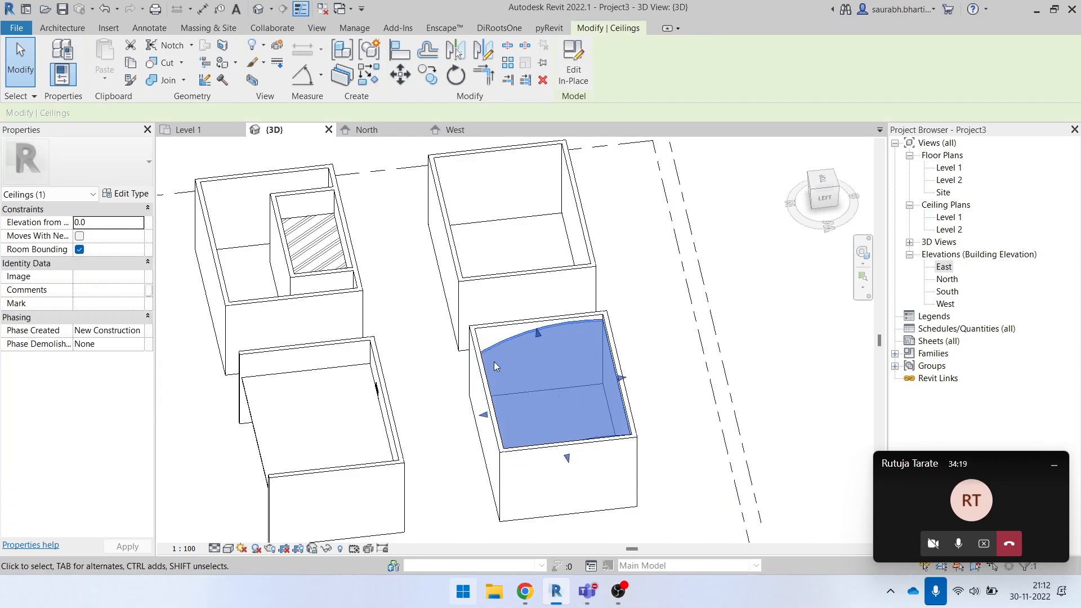
{"action": "scroll", "coordinate": [496, 362], "scroll_direction": "down", "scroll_amount": 3}
{"action": "middle_click_drag", "start_coordinate": [507, 394], "coordinate": [561, 463], "text": "shift"}
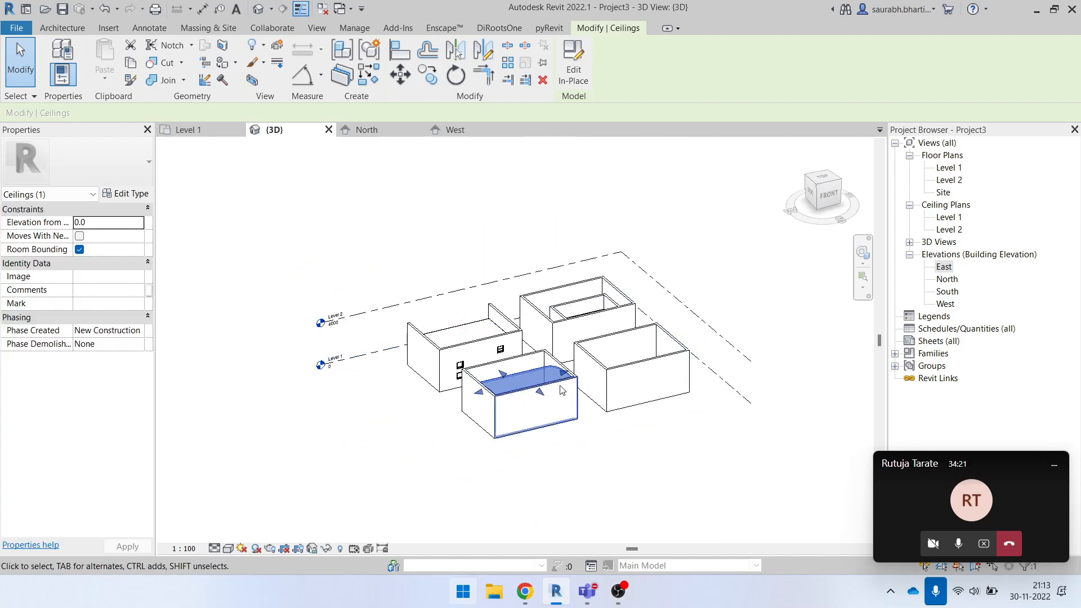
{"action": "left_click_drag", "start_coordinate": [381, 238], "coordinate": [710, 490]}
{"action": "key", "text": "Delete"}
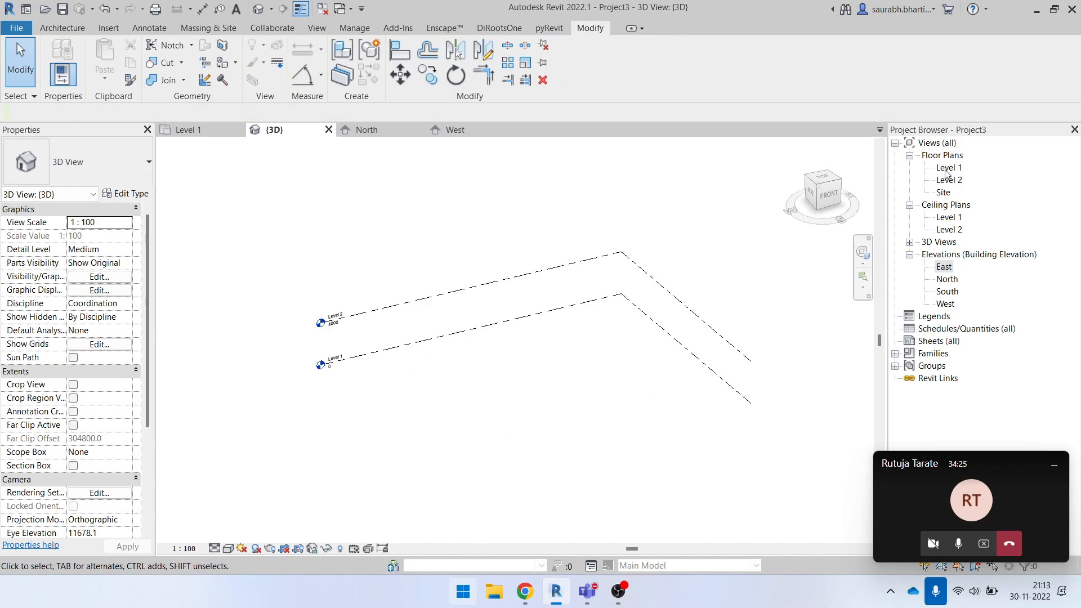
- Open the Level 1 floor plan without saving the project and delete the dashed rectangle
{"action": "double_click", "coordinate": [946, 168]}
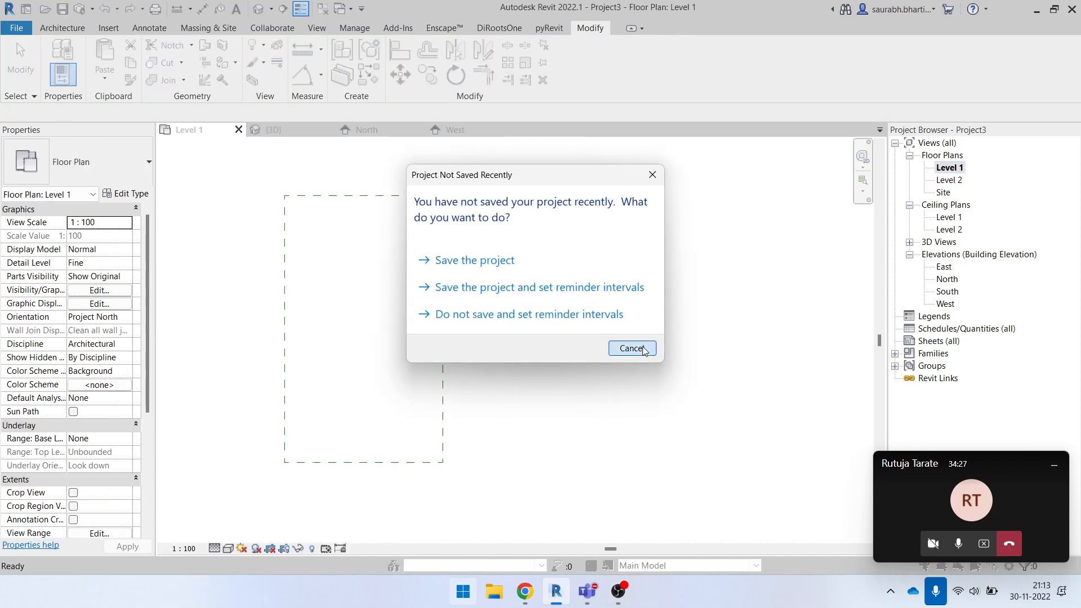
{"action": "left_click", "coordinate": [631, 348]}
{"action": "left_click", "coordinate": [443, 316]}
{"action": "key", "text": "Delete"}
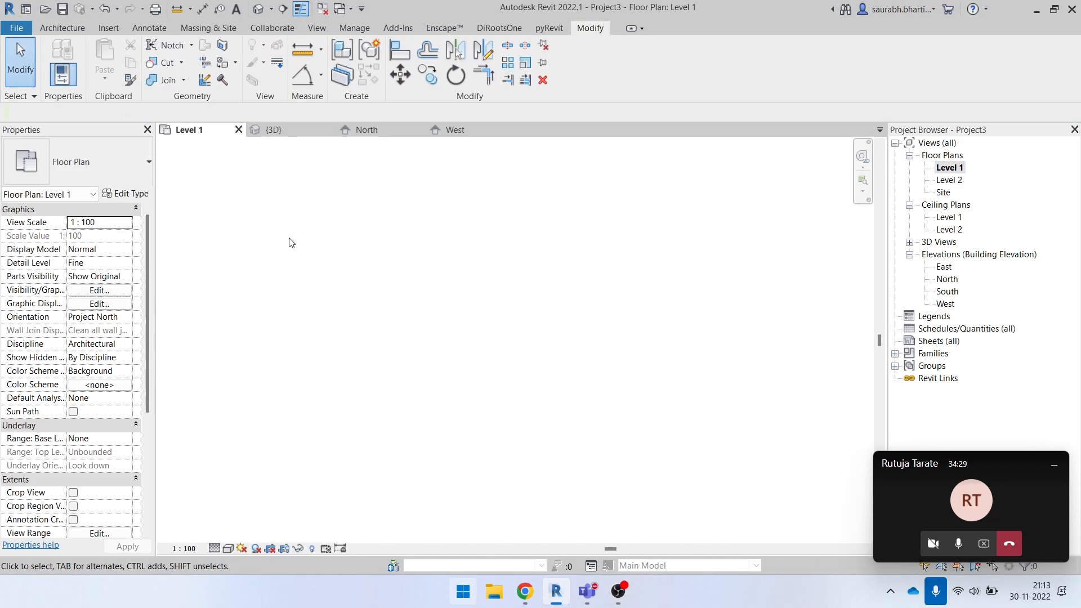
- Start an architectural wall on Level 1 and choose the Curtain Wall type
{"action": "left_click", "coordinate": [73, 29]}
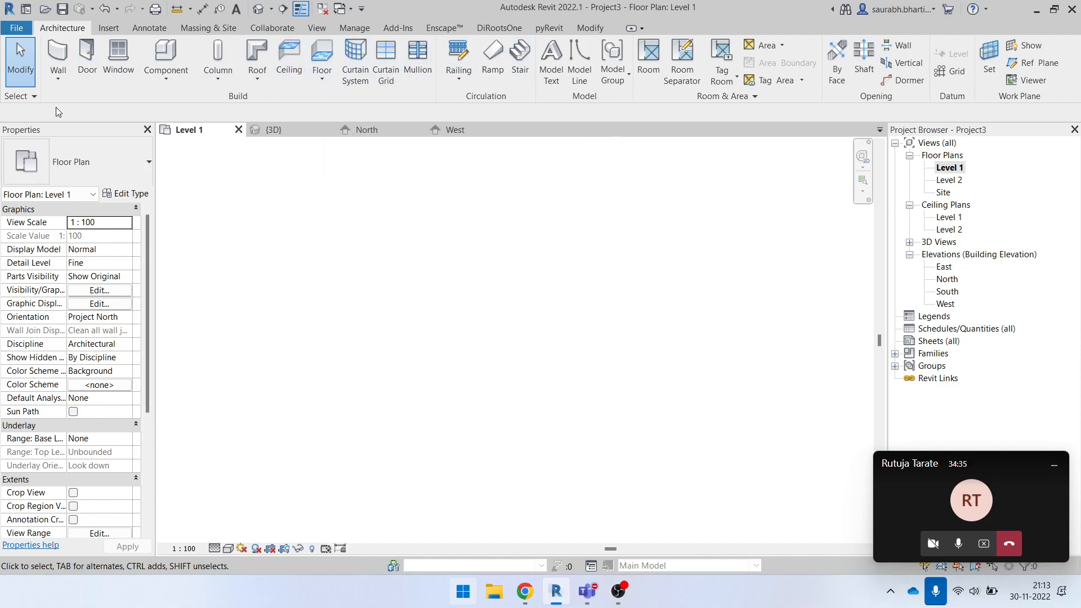
{"action": "left_click", "coordinate": [58, 74]}
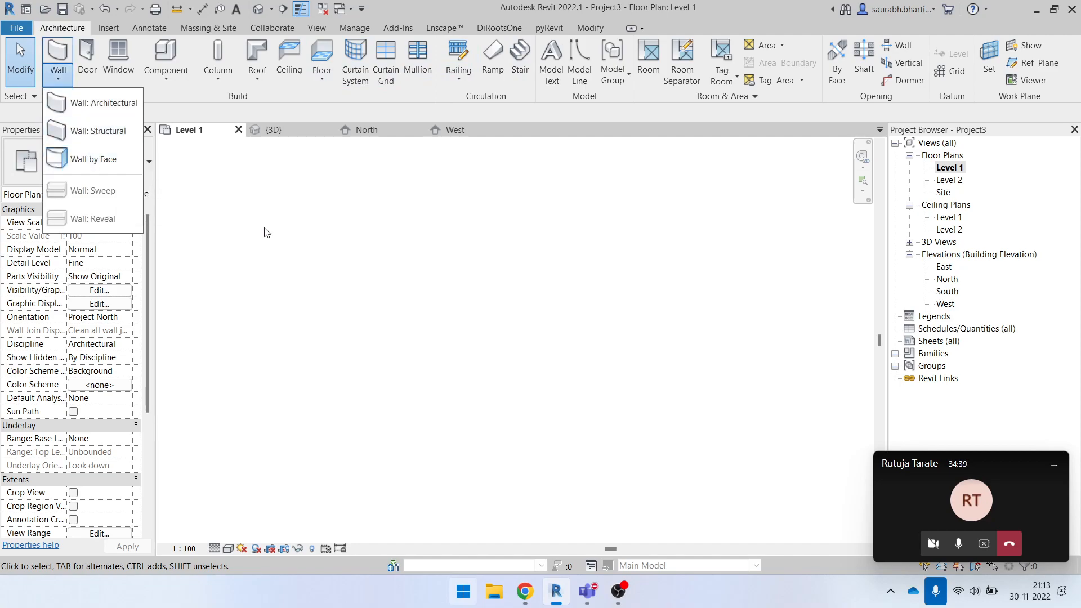
{"action": "left_click", "coordinate": [104, 103]}
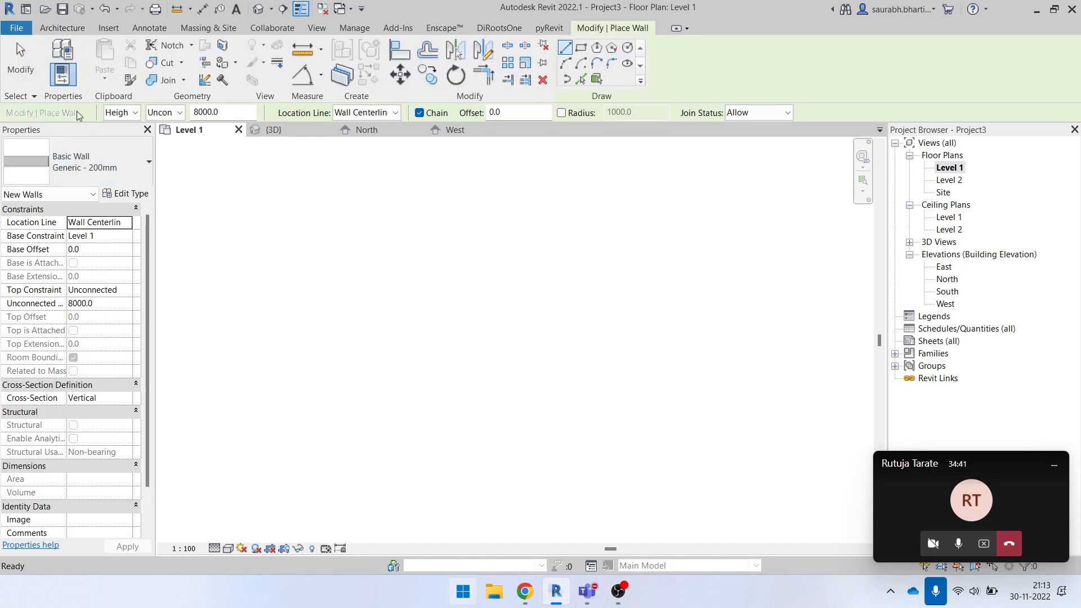
{"action": "left_click", "coordinate": [62, 27]}
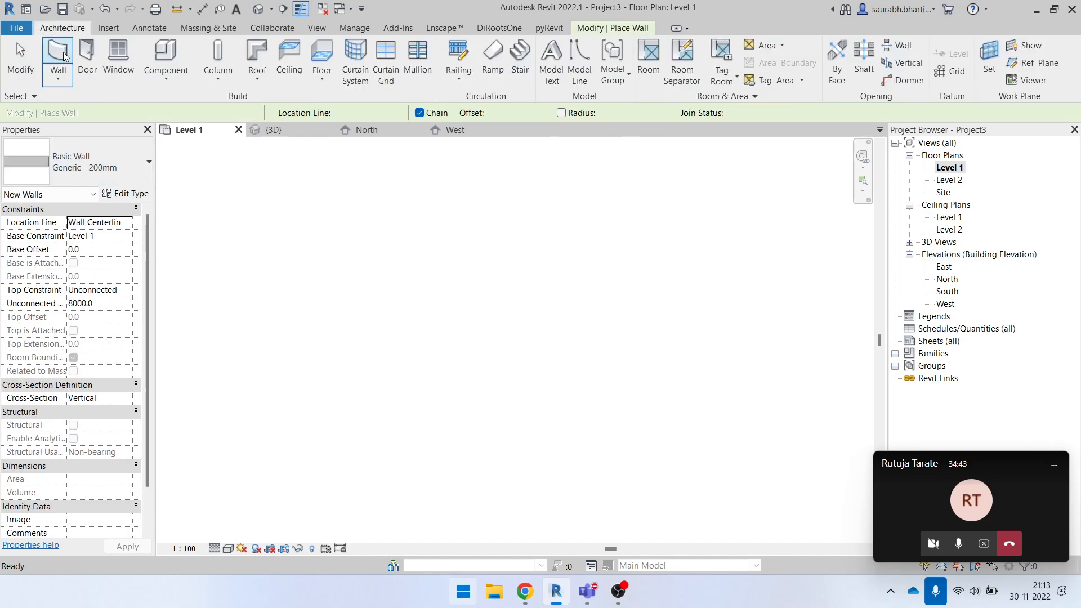
{"action": "left_click", "coordinate": [101, 163]}
{"action": "scroll", "coordinate": [72, 335], "scroll_direction": "down", "scroll_amount": 5}
{"action": "scroll", "coordinate": [79, 422], "scroll_direction": "up", "scroll_amount": 9}
{"action": "scroll", "coordinate": [93, 354], "scroll_direction": "down", "scroll_amount": 3}
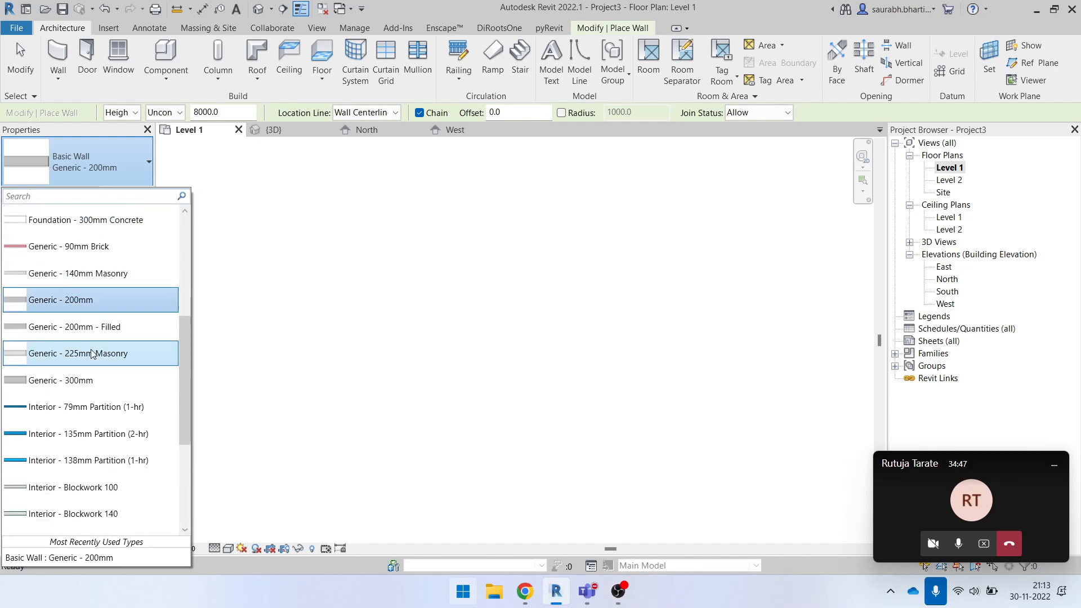
{"action": "scroll", "coordinate": [93, 360], "scroll_direction": "down", "scroll_amount": 3}
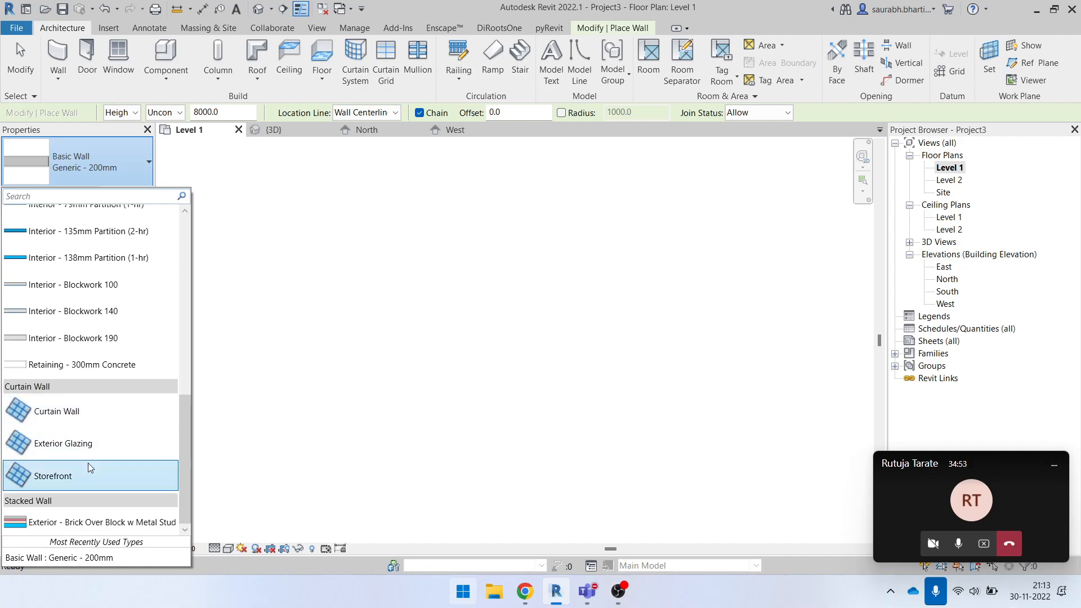
{"action": "left_click", "coordinate": [87, 418]}
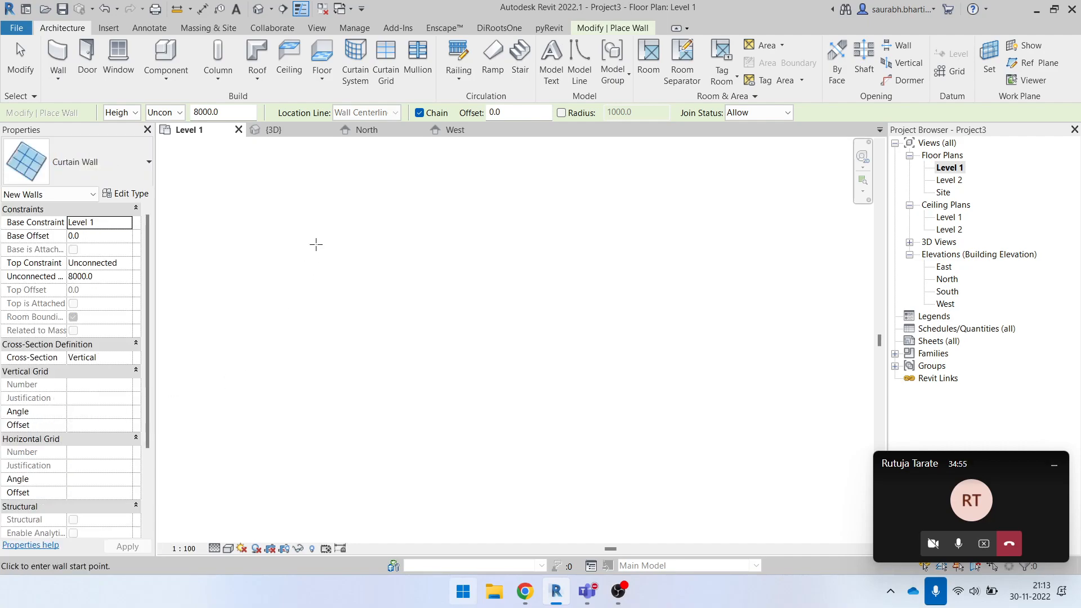
{"action": "left_click", "coordinate": [315, 243]}
{"action": "scroll", "coordinate": [372, 244], "scroll_direction": "up", "scroll_amount": 3}
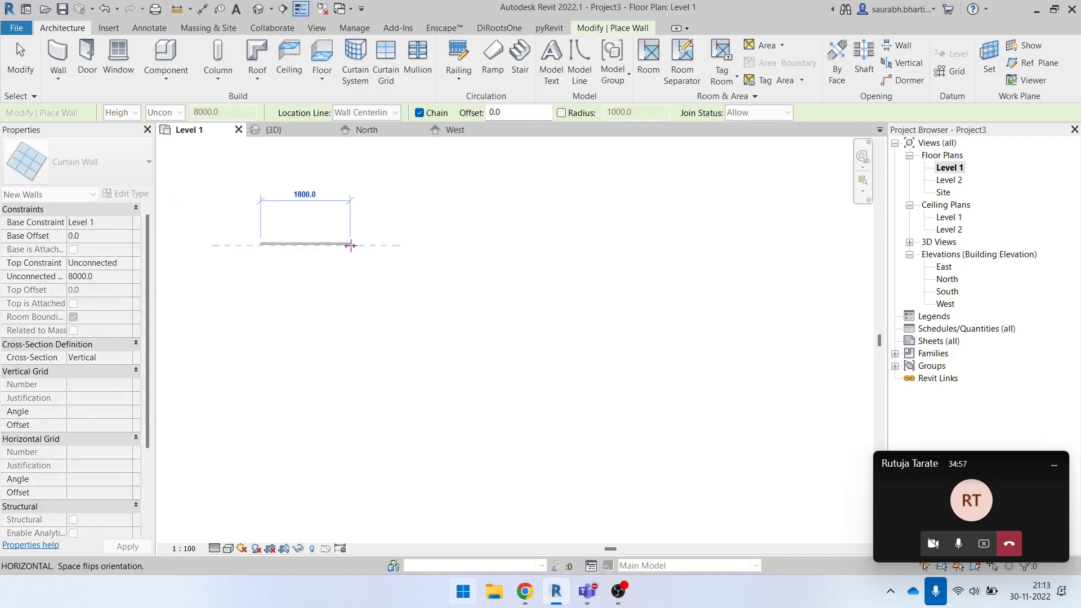
{"action": "key", "text": "Escape"}
{"action": "key", "text": "Escape"}
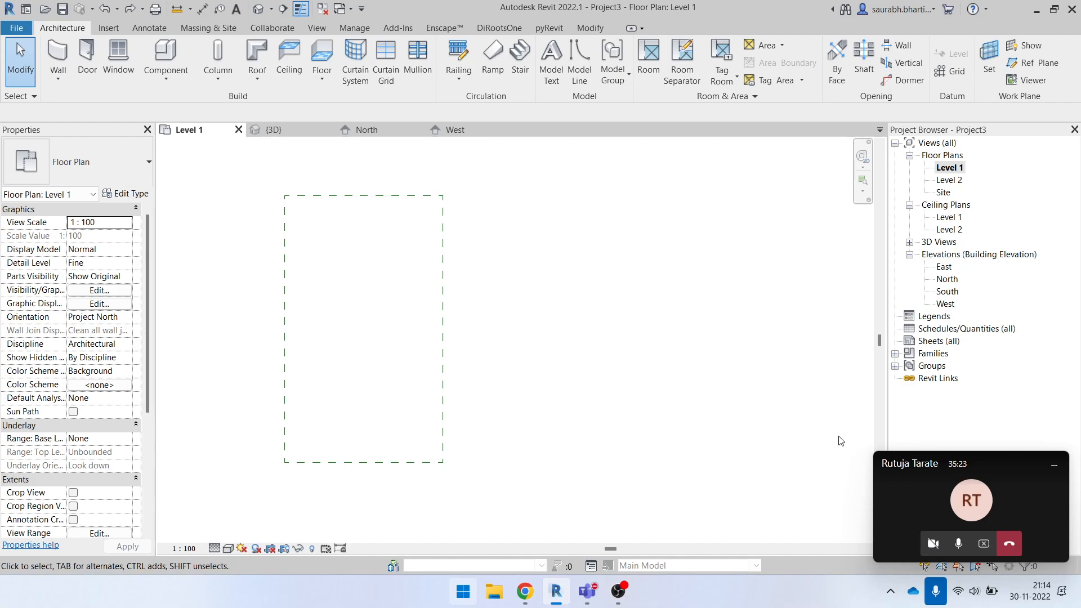
- Switch to the Microsoft Teams meeting, maximize it, and request control of the participant's shared screen again
{"action": "left_click", "coordinate": [918, 489]}
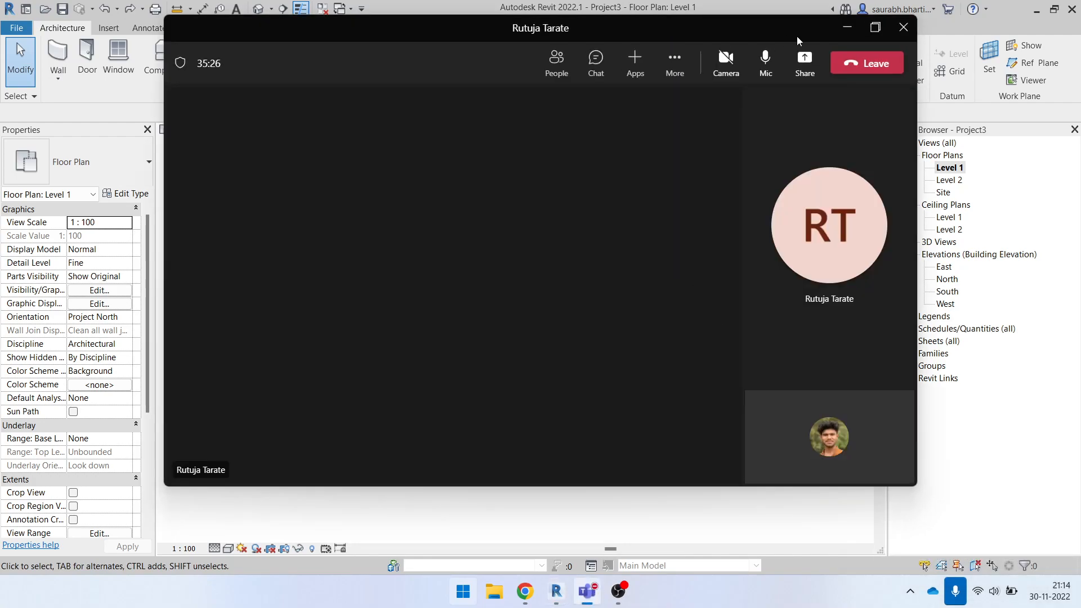
{"action": "left_click", "coordinate": [874, 31]}
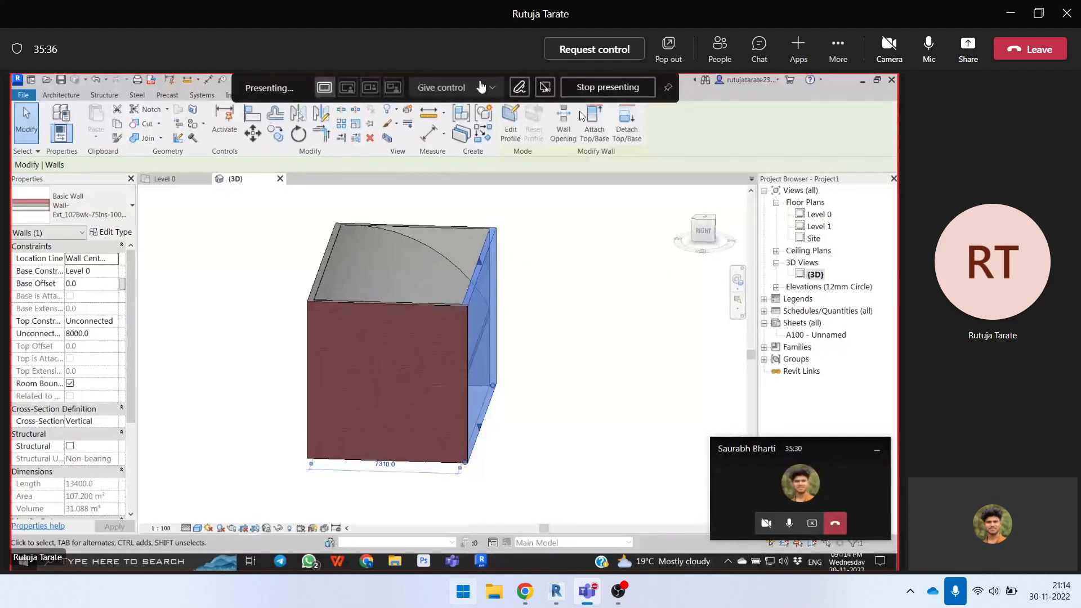
{"action": "left_click", "coordinate": [594, 51]}
{"action": "left_click", "coordinate": [630, 314]}
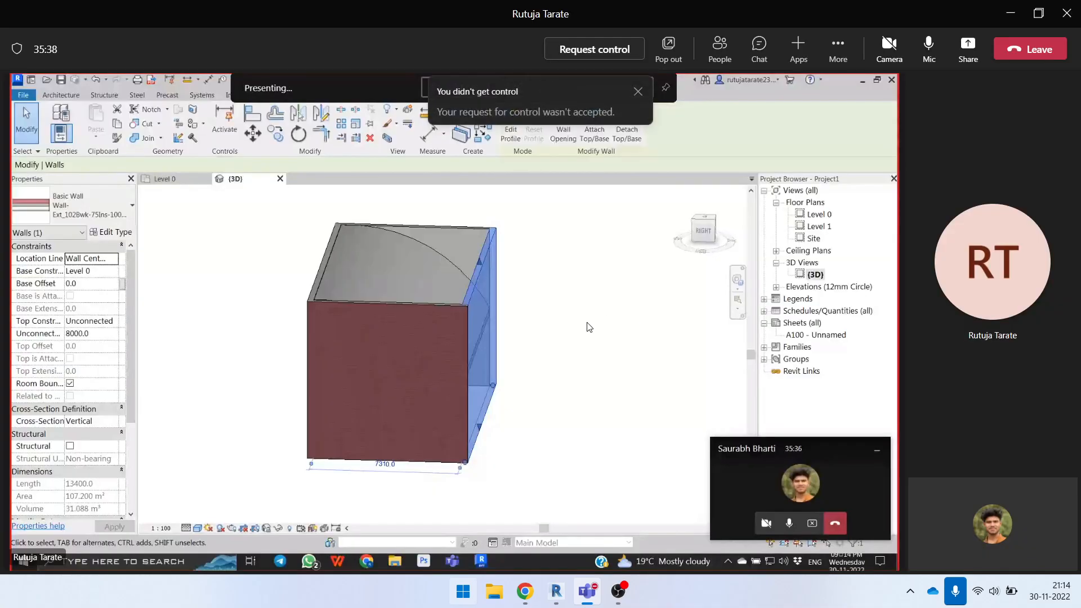
{"action": "left_click", "coordinate": [591, 57]}
{"action": "left_click", "coordinate": [623, 312]}
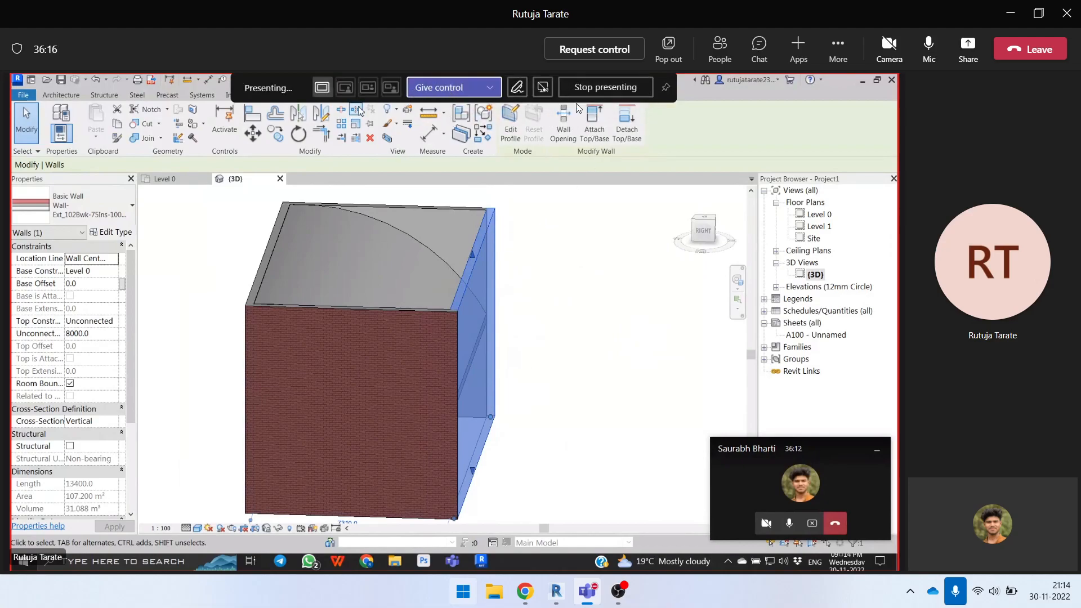
- Share the screen in the meeting to present the Level 1 floor plan
{"action": "left_click", "coordinate": [964, 52]}
{"action": "left_click", "coordinate": [817, 223]}
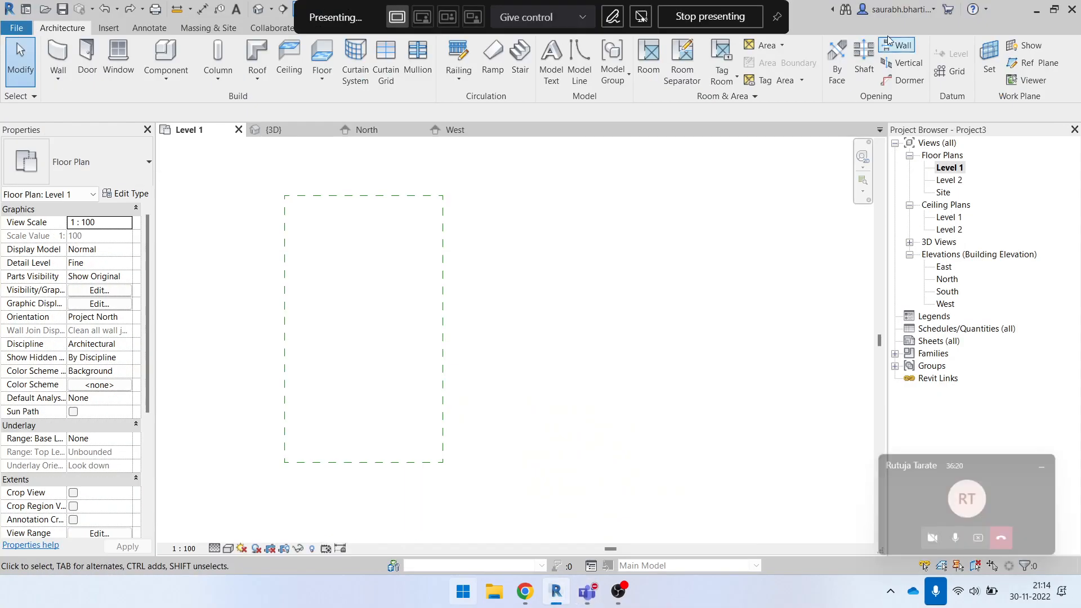
- Delete the dashed rectangle from the Level 1 floor plan
{"action": "scroll", "coordinate": [297, 489], "scroll_direction": "down", "scroll_amount": 2}
{"action": "left_click", "coordinate": [380, 395]}
{"action": "key", "text": "Delete"}
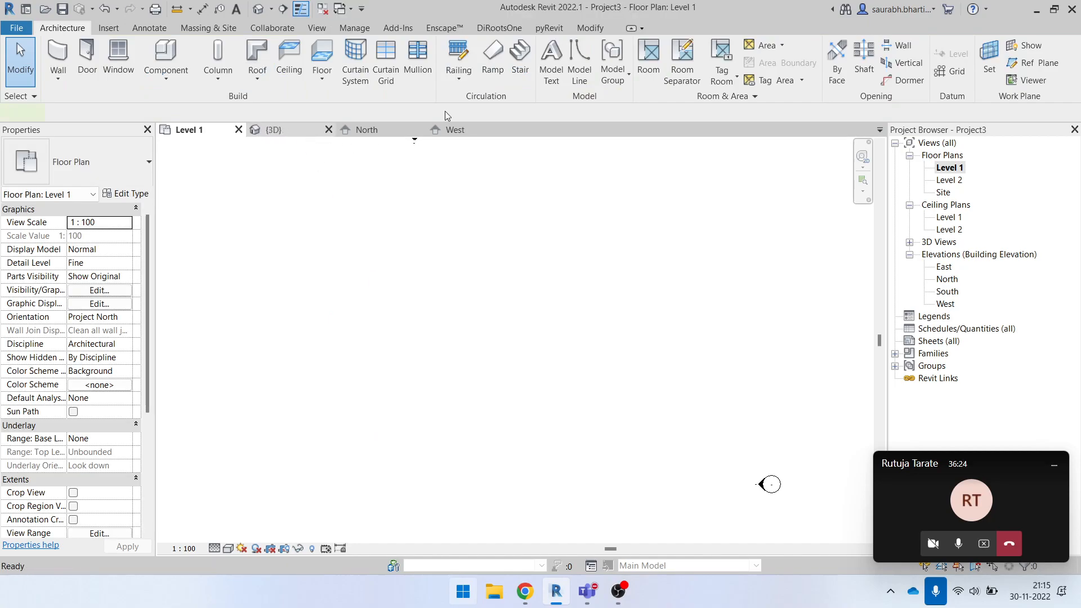
- Draw a rectangular enclosure of Generic - 200mm walls on Level 1, 8000 mm high and about 7700 mm long north to south
{"action": "key", "text": "w"}
{"action": "key", "text": "a"}
{"action": "left_click", "coordinate": [428, 296]}
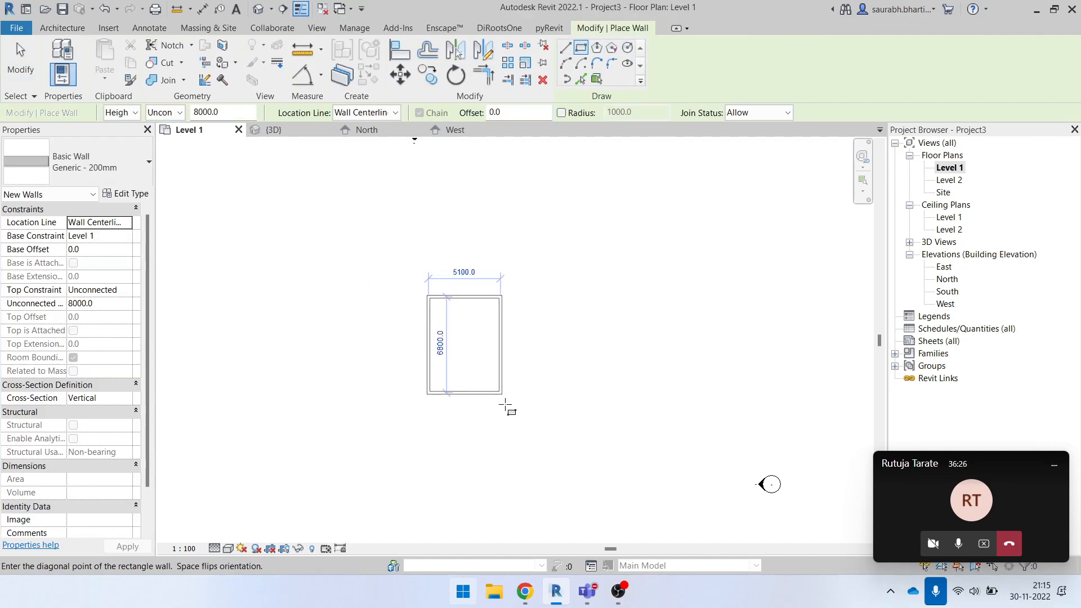
{"action": "left_click", "coordinate": [530, 406]}
{"action": "key", "text": "Escape"}
{"action": "key", "text": "Escape"}
- Start a Generic - 400mm footprint roof, move it to Level 2, and sketch a rectangular sloped boundary over the walls
{"action": "left_click", "coordinate": [270, 82]}
{"action": "left_click", "coordinate": [301, 110]}
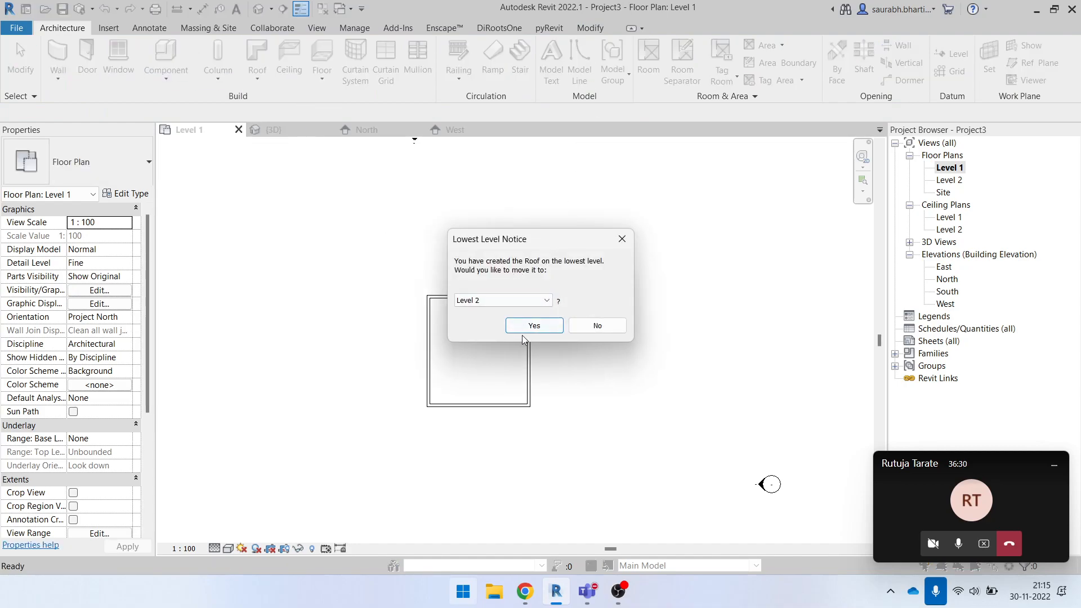
{"action": "left_click", "coordinate": [526, 328]}
{"action": "left_click", "coordinate": [686, 48]}
{"action": "scroll", "coordinate": [445, 310], "scroll_direction": "up", "scroll_amount": 2}
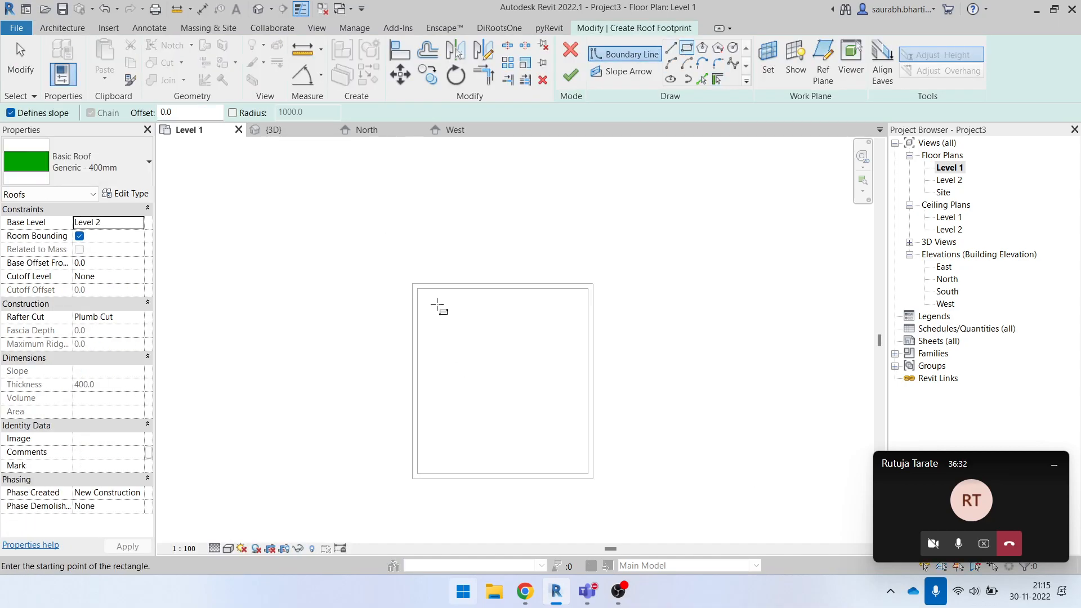
{"action": "left_click", "coordinate": [408, 280]}
{"action": "left_click", "coordinate": [609, 502]}
{"action": "scroll", "coordinate": [609, 507], "scroll_direction": "up", "scroll_amount": 4}
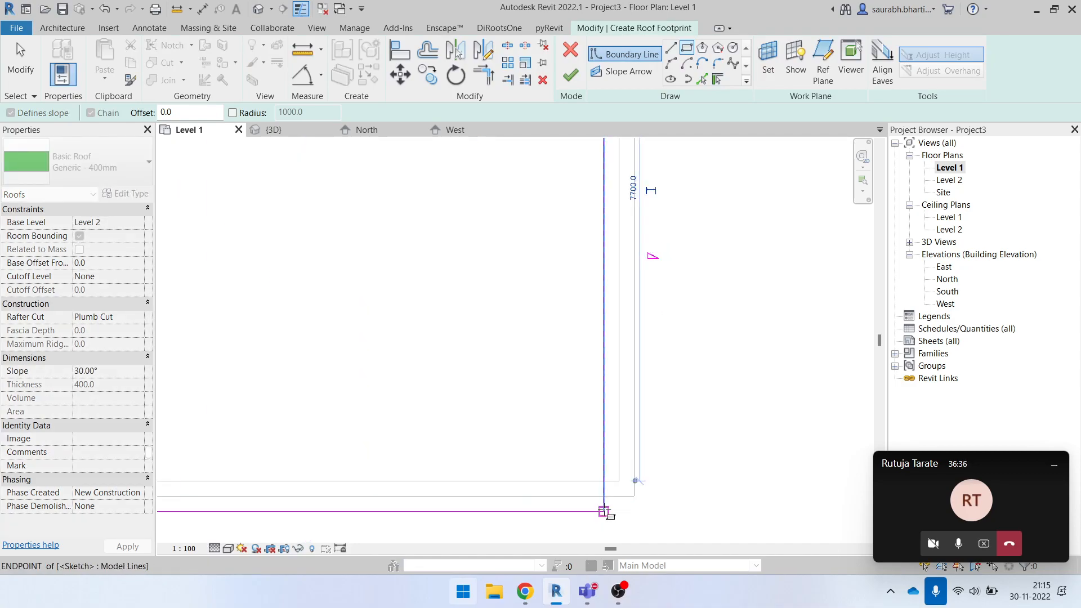
{"action": "scroll", "coordinate": [608, 514], "scroll_direction": "down", "scroll_amount": 5}
{"action": "key", "text": "Escape"}
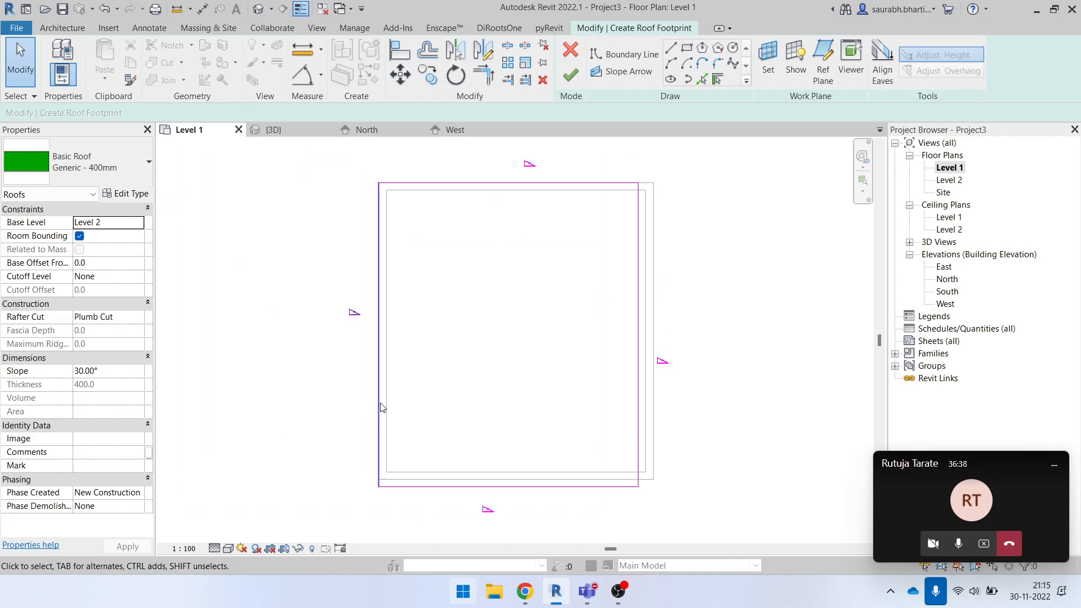
- Extend the roof's west boundary line beyond the wall and finish the roof with the highlighted walls attached
{"action": "left_click", "coordinate": [376, 388]}
{"action": "mouse_move", "coordinate": [376, 389]}
{"action": "left_mouse_down"}
{"action": "mouse_move", "coordinate": [338, 382]}
{"action": "mouse_move", "coordinate": [405, 386]}
{"action": "mouse_move", "coordinate": [352, 376]}
{"action": "left_mouse_up"}
{"action": "left_click", "coordinate": [393, 379]}
{"action": "scroll", "coordinate": [404, 382], "scroll_direction": "down", "scroll_amount": 3}
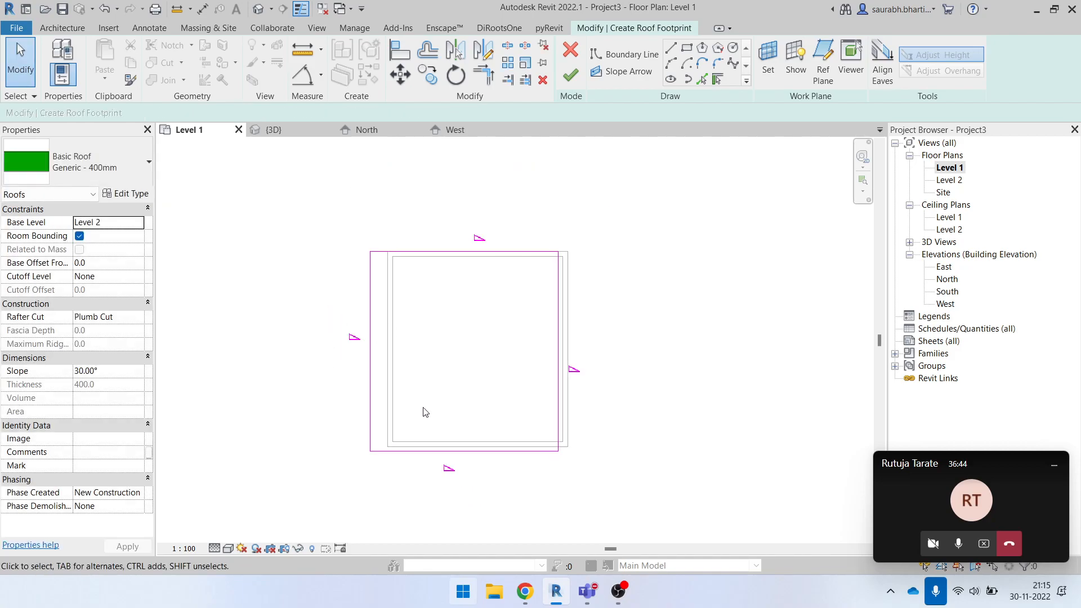
{"action": "left_click", "coordinate": [570, 75]}
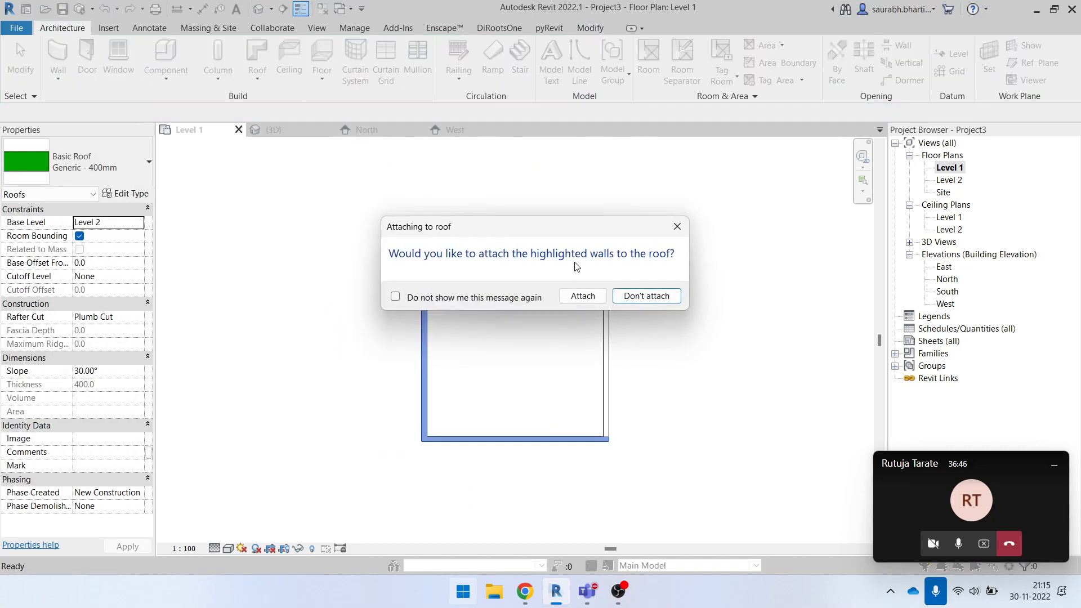
{"action": "left_click", "coordinate": [583, 296]}
- Open the 3D view and examine how each wall meets the hip roof
{"action": "left_click", "coordinate": [259, 8]}
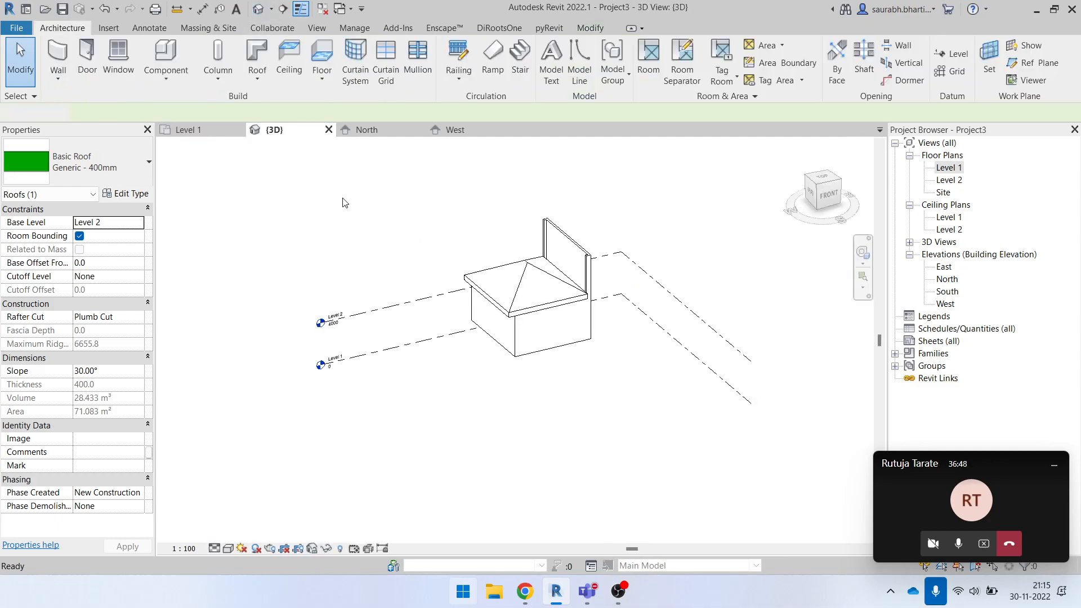
{"action": "middle_click_drag", "start_coordinate": [582, 418], "coordinate": [423, 372], "text": "shift"}
{"action": "scroll", "coordinate": [670, 363], "scroll_direction": "up", "scroll_amount": 2}
{"action": "middle_click_drag", "start_coordinate": [715, 416], "coordinate": [867, 484], "text": "shift"}
{"action": "left_click", "coordinate": [499, 179]}
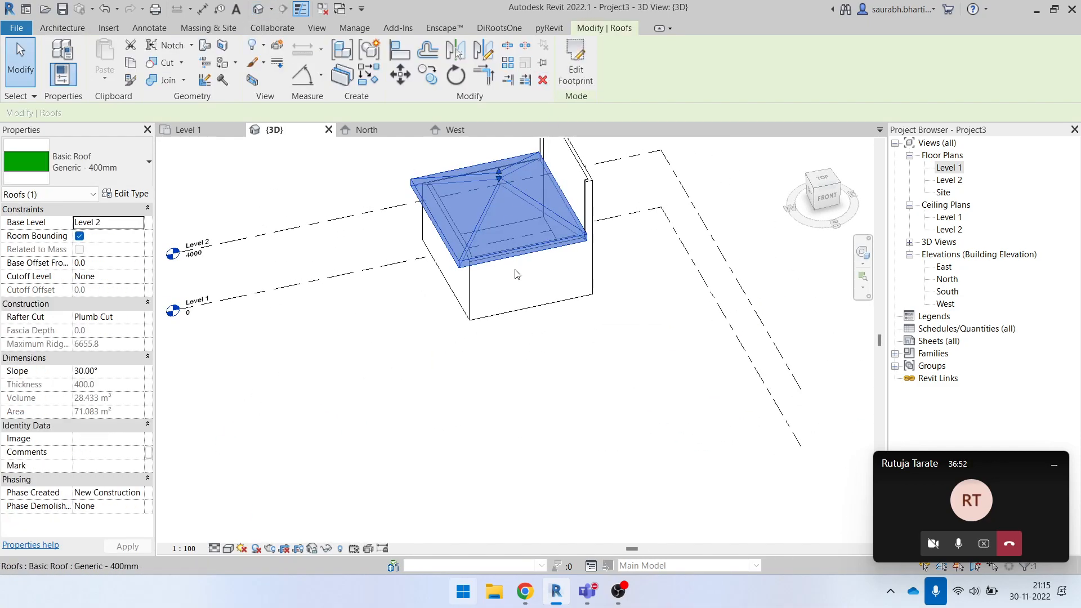
{"action": "left_click", "coordinate": [563, 403]}
{"action": "middle_click_drag", "start_coordinate": [562, 403], "coordinate": [566, 318], "text": "shift"}
{"action": "scroll", "coordinate": [567, 314], "scroll_direction": "up", "scroll_amount": 3}
{"action": "middle_click_drag", "start_coordinate": [458, 429], "coordinate": [508, 404], "text": "shift"}
- Select the four connected walls and attach their tops to the hip roof
{"action": "key", "text": "Tab"}
{"action": "left_click", "coordinate": [227, 408]}
{"action": "middle_click_drag", "start_coordinate": [357, 426], "coordinate": [581, 426]}
{"action": "middle_click_drag", "start_coordinate": [489, 384], "coordinate": [584, 201], "text": "shift"}
{"action": "left_click", "coordinate": [673, 62]}
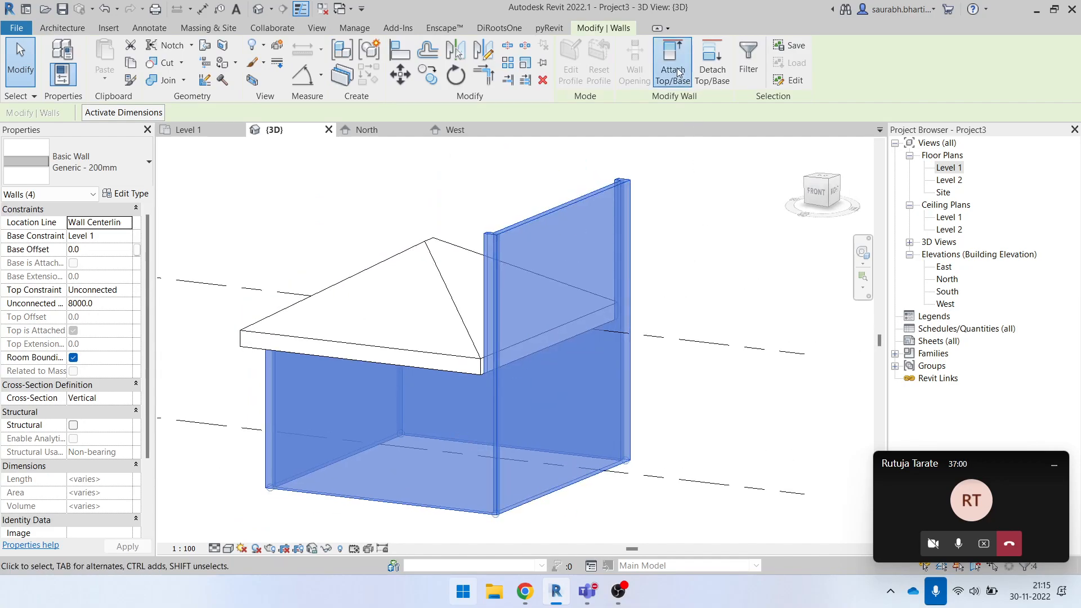
{"action": "left_click", "coordinate": [379, 260]}
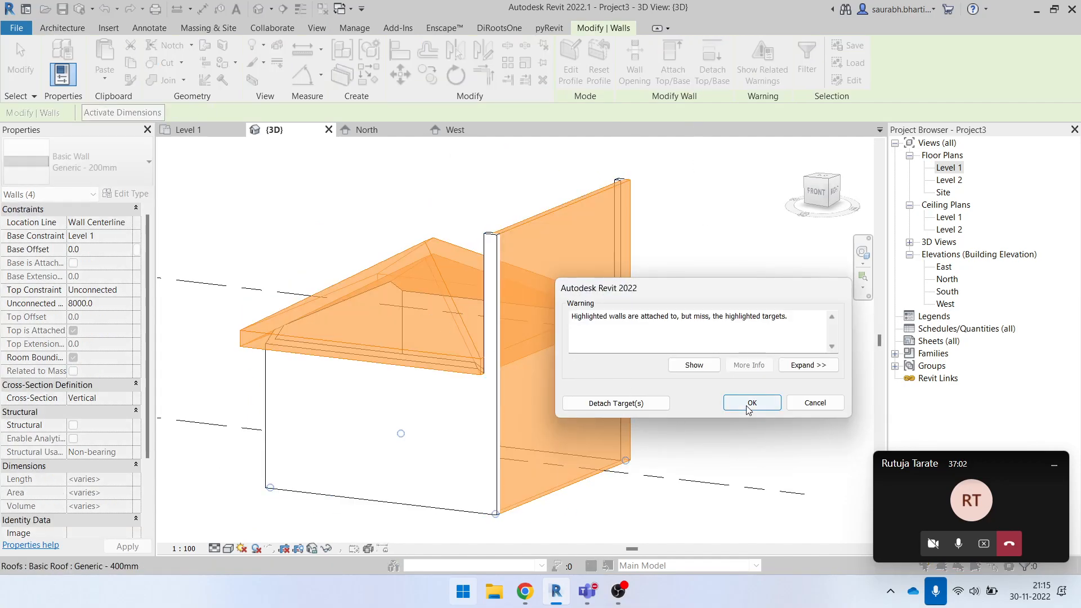
{"action": "left_click", "coordinate": [752, 403]}
{"action": "key", "text": "Escape"}
- Examine the roof's east edge against the wall in the 3D view and the Level 2 floor plan
{"action": "middle_click_drag", "start_coordinate": [619, 440], "coordinate": [584, 383], "text": "shift"}
{"action": "left_click", "coordinate": [526, 351]}
{"action": "scroll", "coordinate": [563, 270], "scroll_direction": "up", "scroll_amount": 3}
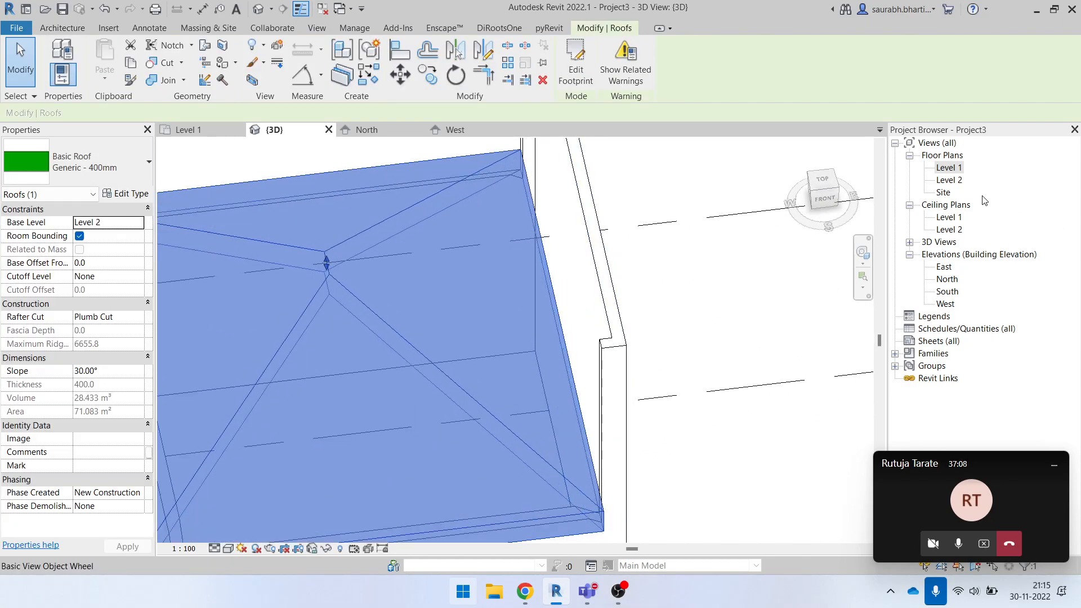
{"action": "double_click", "coordinate": [951, 168]}
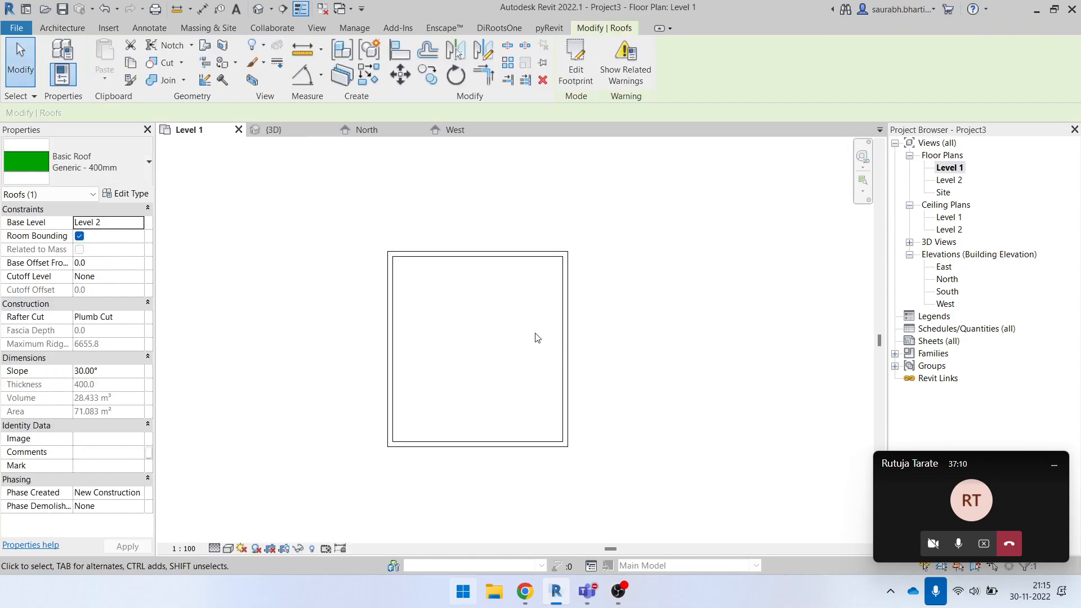
{"action": "double_click", "coordinate": [949, 180]}
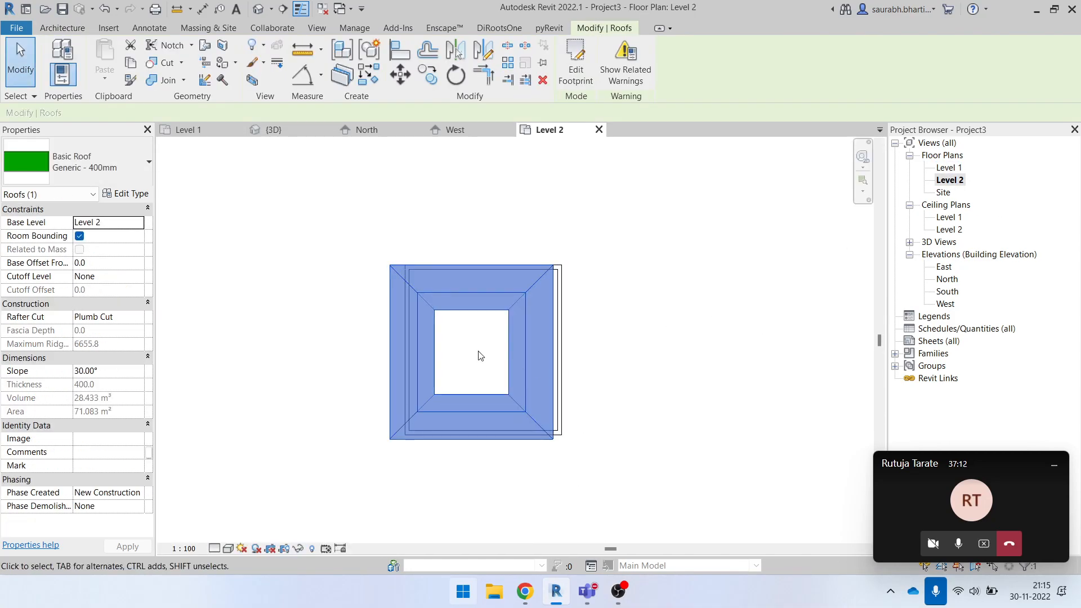
{"action": "left_click", "coordinate": [650, 343]}
{"action": "scroll", "coordinate": [554, 345], "scroll_direction": "up", "scroll_amount": 1}
{"action": "scroll", "coordinate": [553, 288], "scroll_direction": "up", "scroll_amount": 2}
{"action": "left_click", "coordinate": [552, 289]}
{"action": "left_click", "coordinate": [607, 291]}
{"action": "left_click_drag", "start_coordinate": [602, 290], "coordinate": [541, 333]}
{"action": "left_click", "coordinate": [540, 333]}
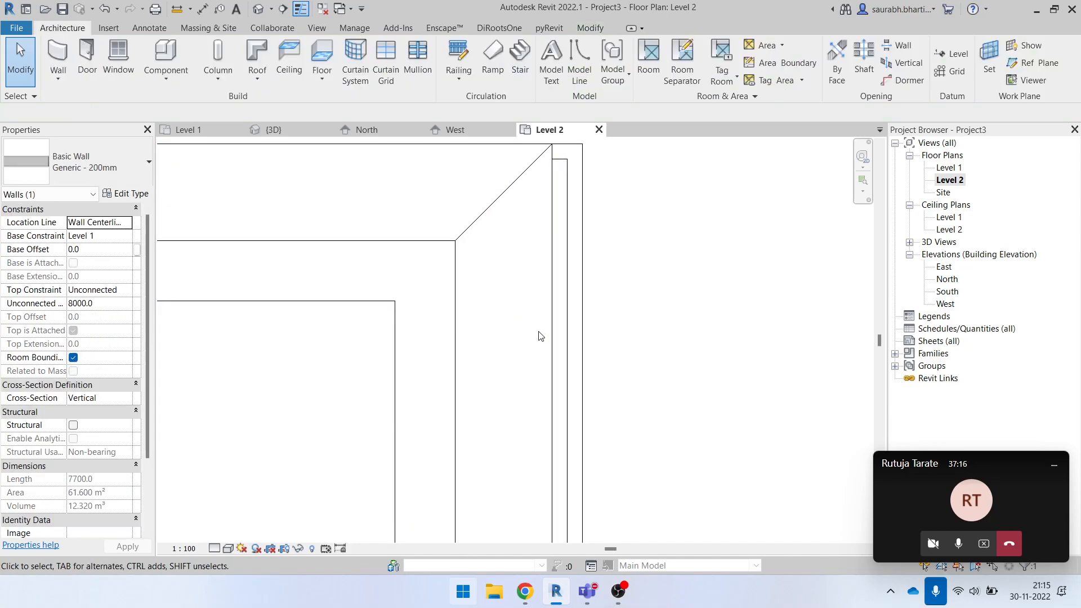
- Edit the roof footprint on Level 2, moving its east boundary line out to the wall's outer face
{"action": "scroll", "coordinate": [509, 321], "scroll_direction": "down", "scroll_amount": 2}
{"action": "left_click", "coordinate": [536, 305]}
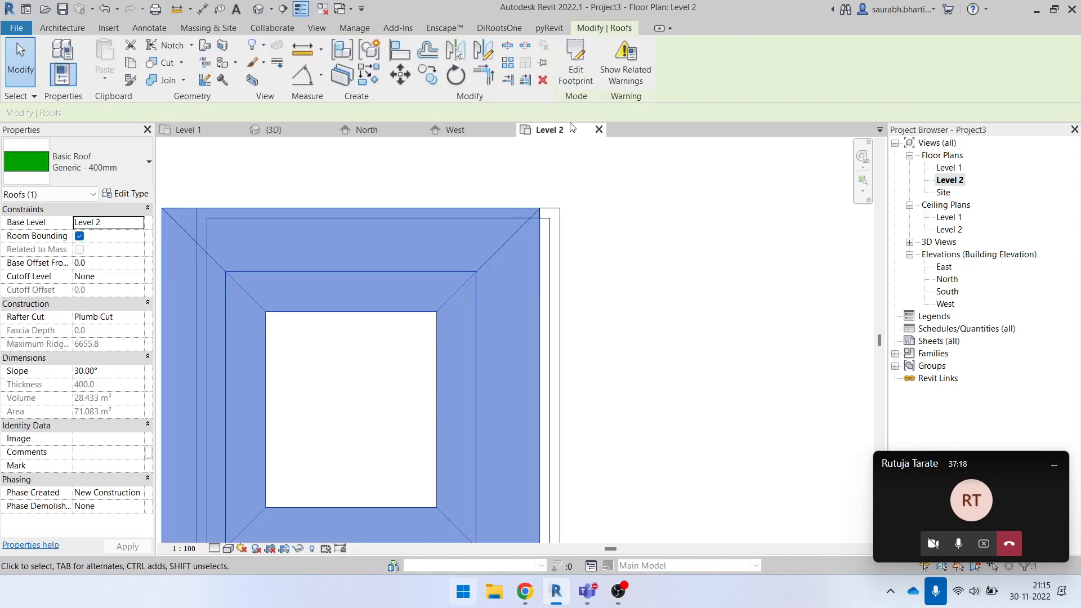
{"action": "scroll", "coordinate": [536, 370], "scroll_direction": "up", "scroll_amount": 2}
{"action": "left_click_drag", "start_coordinate": [541, 369], "coordinate": [568, 361]}
{"action": "scroll", "coordinate": [504, 282], "scroll_direction": "down", "scroll_amount": 3}
{"action": "left_click_drag", "start_coordinate": [507, 290], "coordinate": [619, 391]}
{"action": "left_click", "coordinate": [569, 78]}
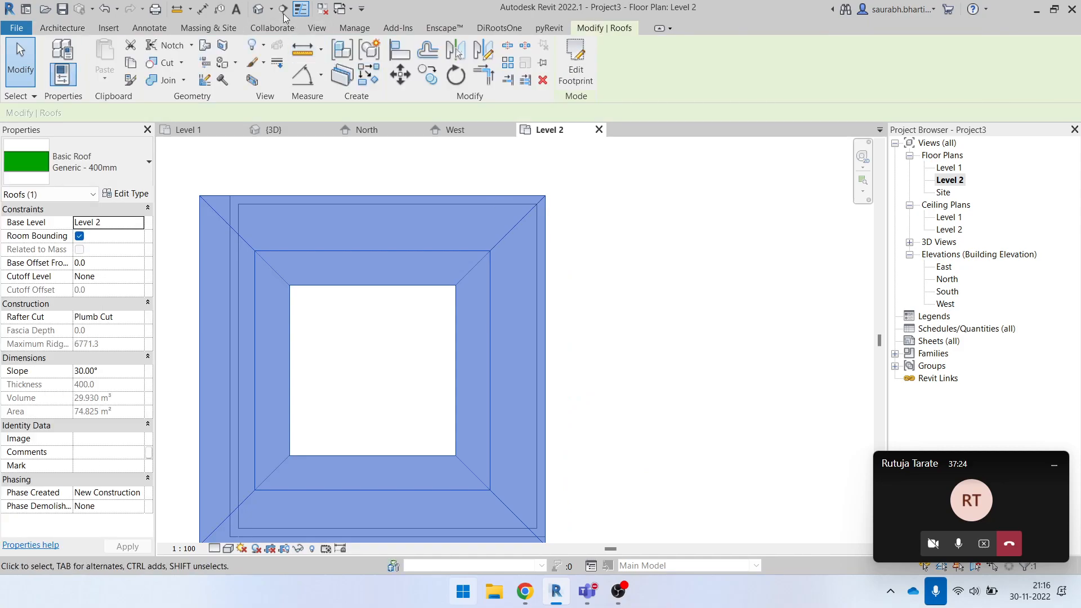
- Return to the 3D view and select the wall beneath the extended east roof edge
{"action": "left_click", "coordinate": [258, 9]}
{"action": "middle_click_drag", "start_coordinate": [700, 504], "coordinate": [577, 375], "text": "shift"}
{"action": "left_click", "coordinate": [540, 413]}
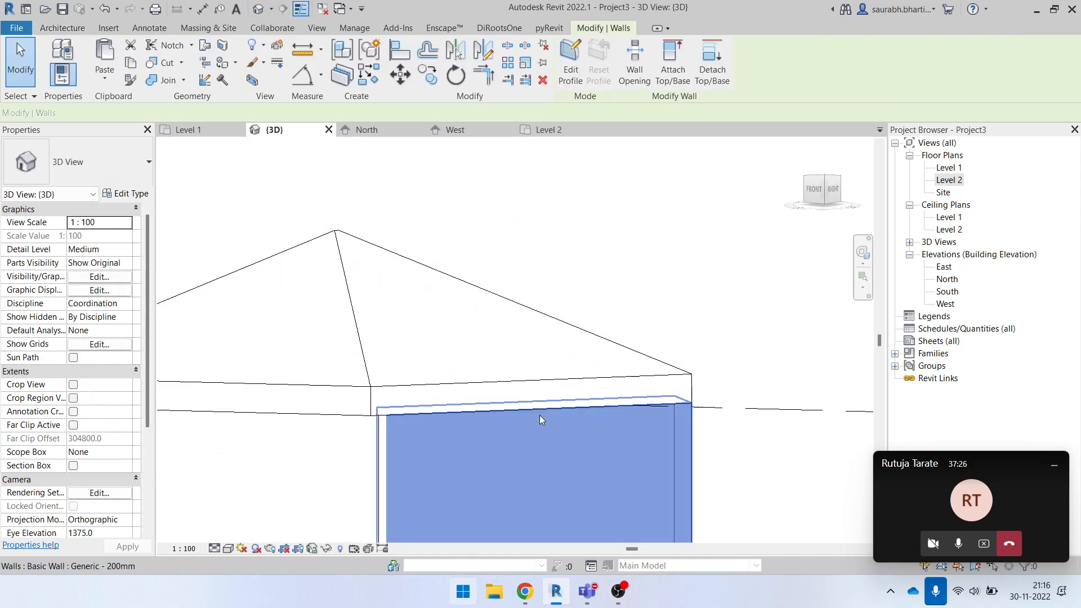
{"action": "left_click", "coordinate": [570, 62]}
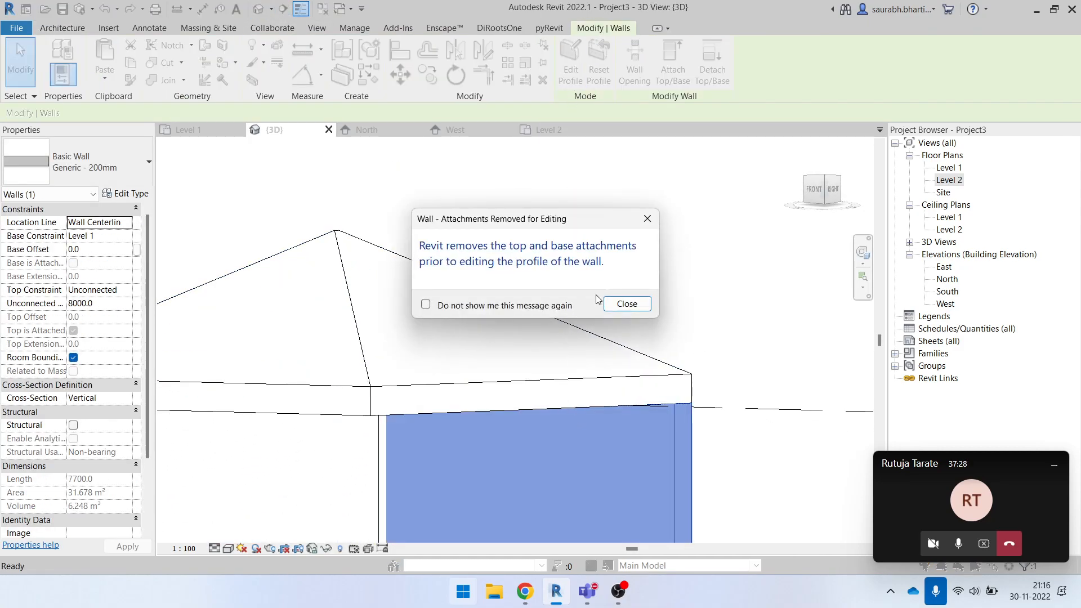
{"action": "left_click", "coordinate": [627, 304]}
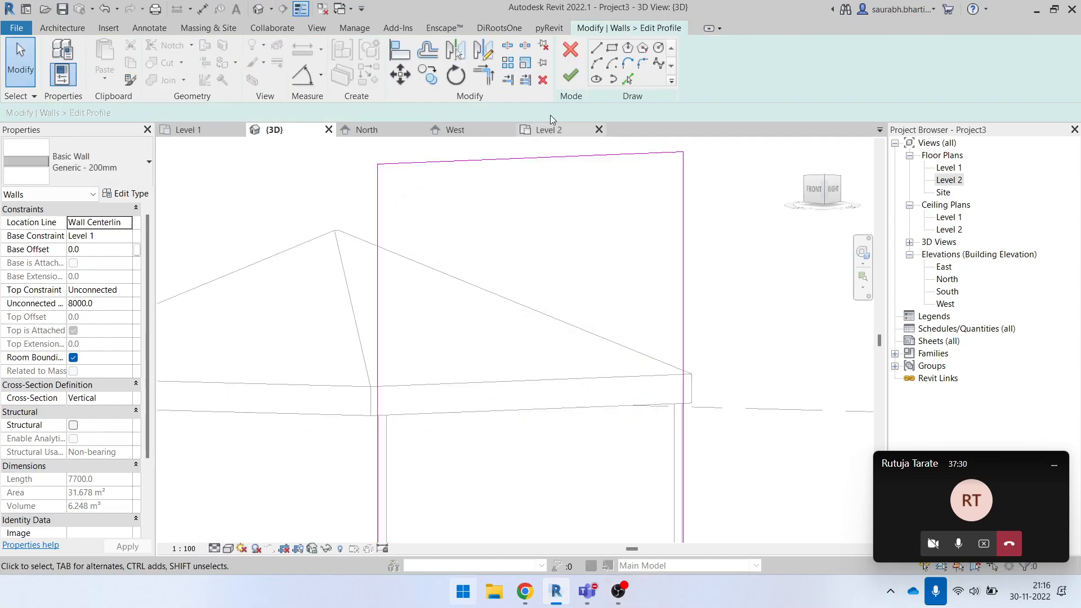
{"action": "left_click", "coordinate": [578, 53]}
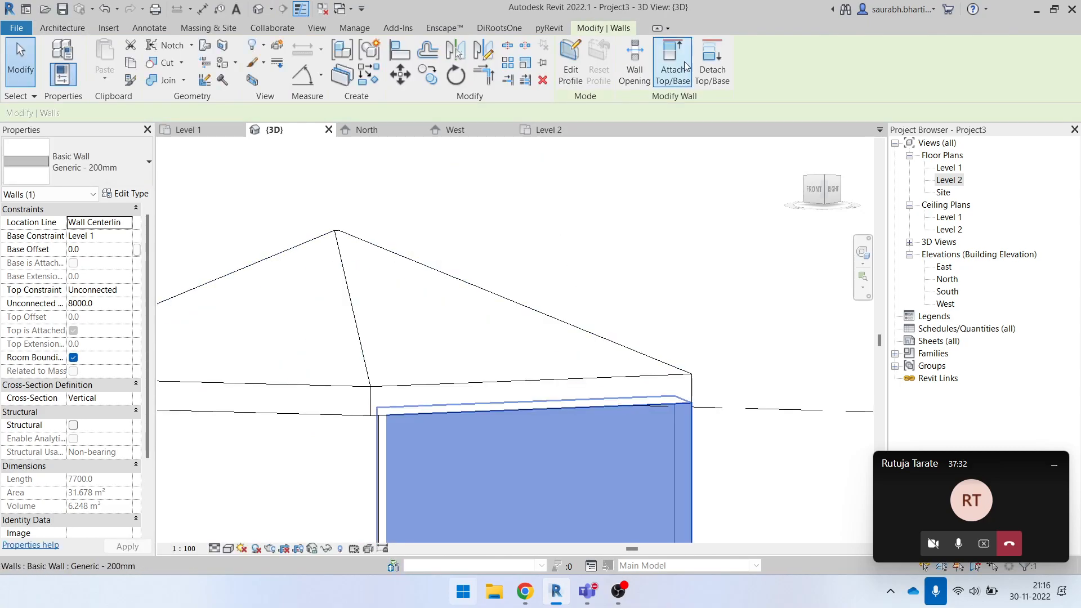
- Try to attach the selected east wall's top to the roof again
{"action": "left_click", "coordinate": [473, 281]}
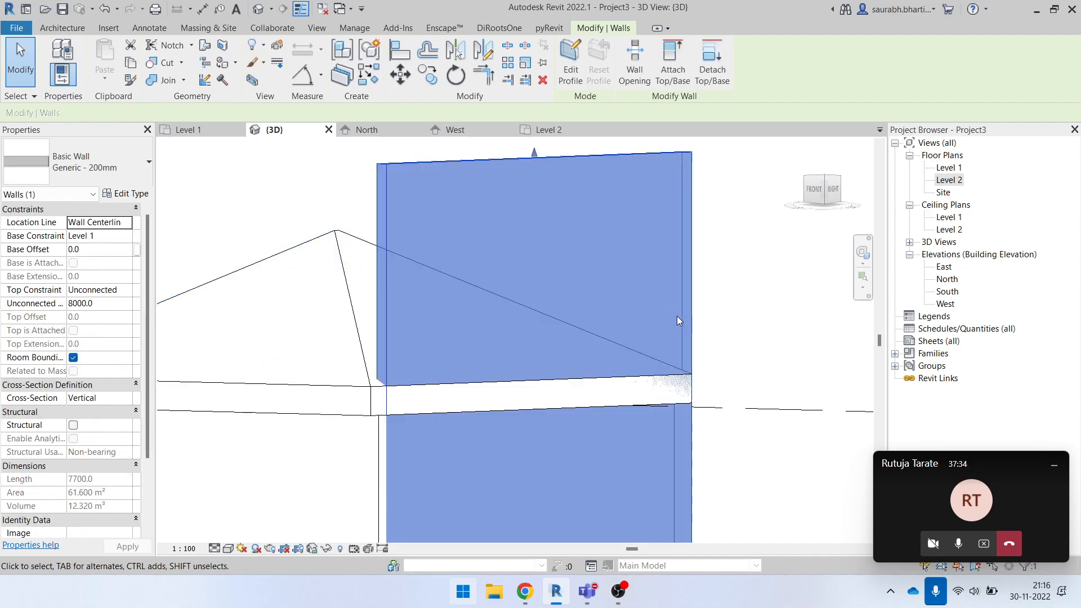
{"action": "left_click", "coordinate": [731, 281]}
{"action": "scroll", "coordinate": [623, 338], "scroll_direction": "down", "scroll_amount": 3}
{"action": "middle_click_drag", "start_coordinate": [521, 407], "coordinate": [586, 442], "text": "shift"}
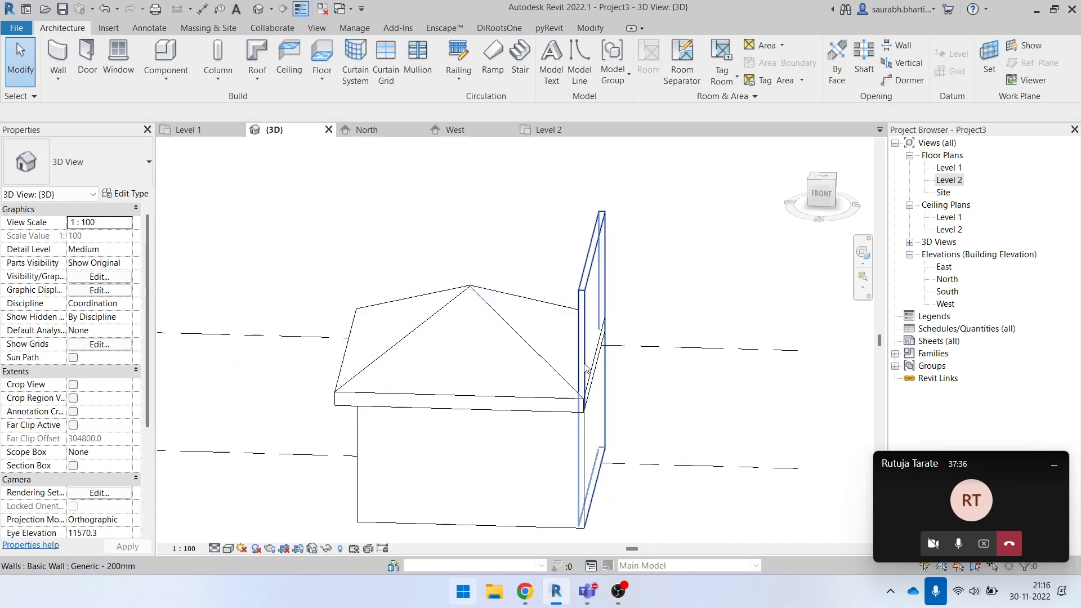
- Attach the top of the tall east wall to the hip roof in the 3D view
{"action": "scroll", "coordinate": [566, 410], "scroll_direction": "up", "scroll_amount": 2}
{"action": "left_click", "coordinate": [534, 340]}
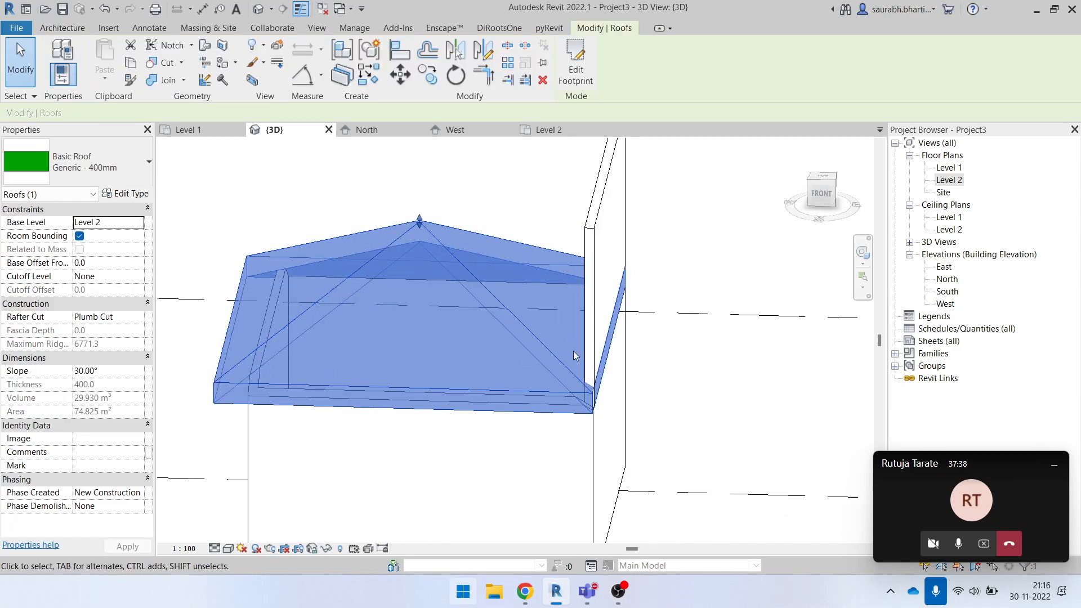
{"action": "left_click", "coordinate": [594, 265]}
{"action": "left_click", "coordinate": [667, 70]}
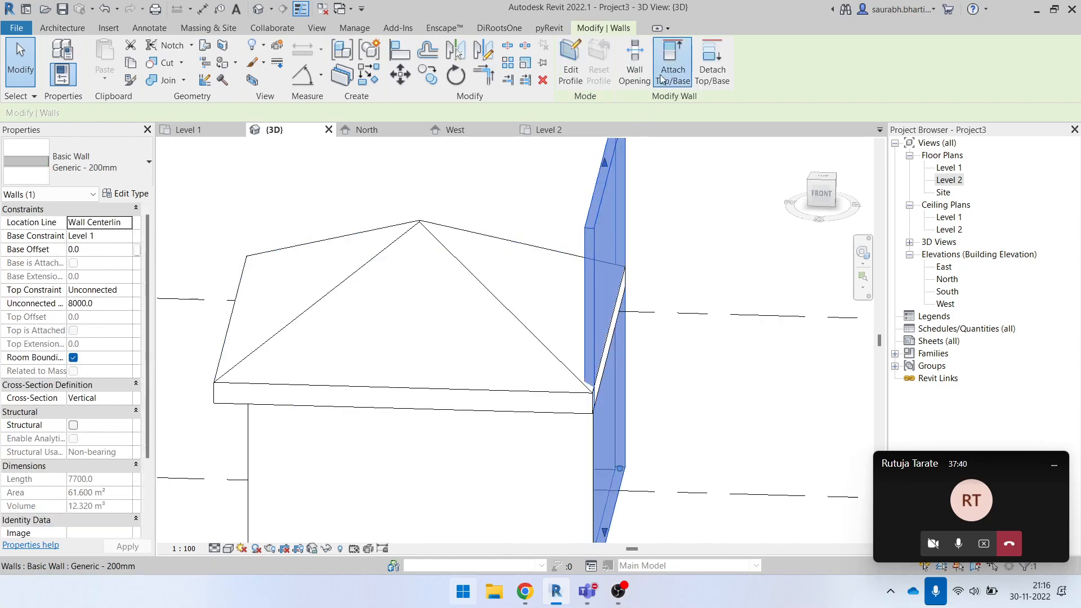
{"action": "key", "text": "Escape"}
{"action": "left_click", "coordinate": [593, 209]}
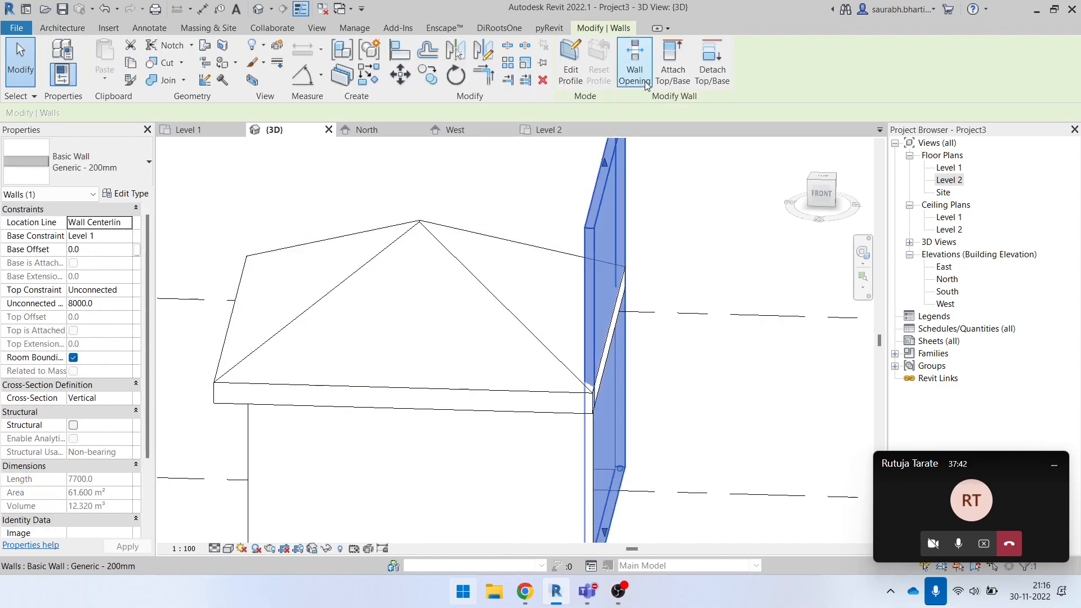
{"action": "left_click", "coordinate": [672, 62]}
{"action": "left_click", "coordinate": [505, 302]}
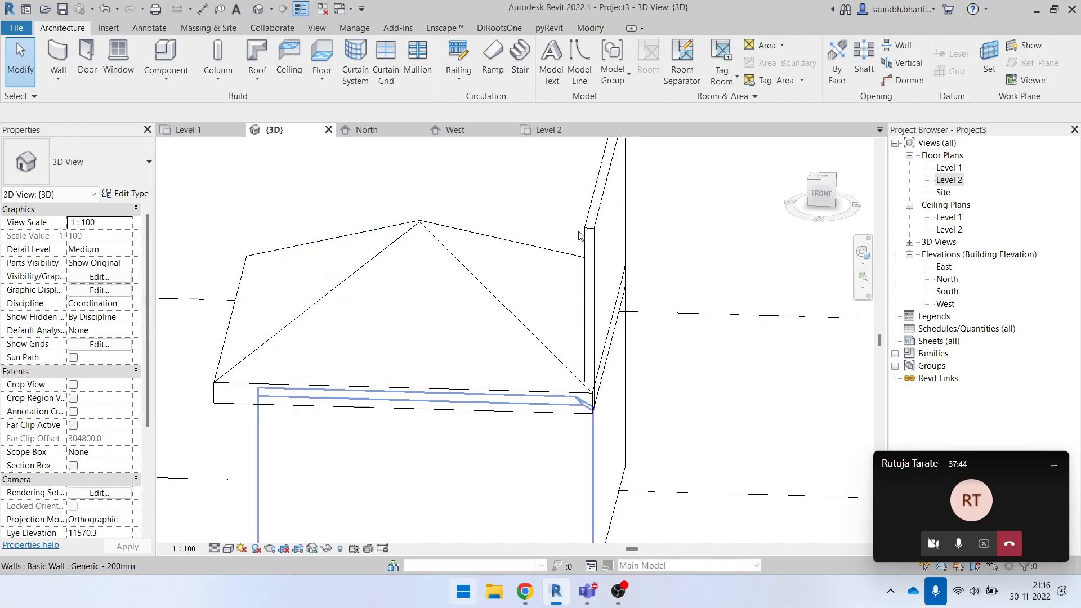
{"action": "left_click", "coordinate": [607, 254]}
{"action": "left_click", "coordinate": [675, 73]}
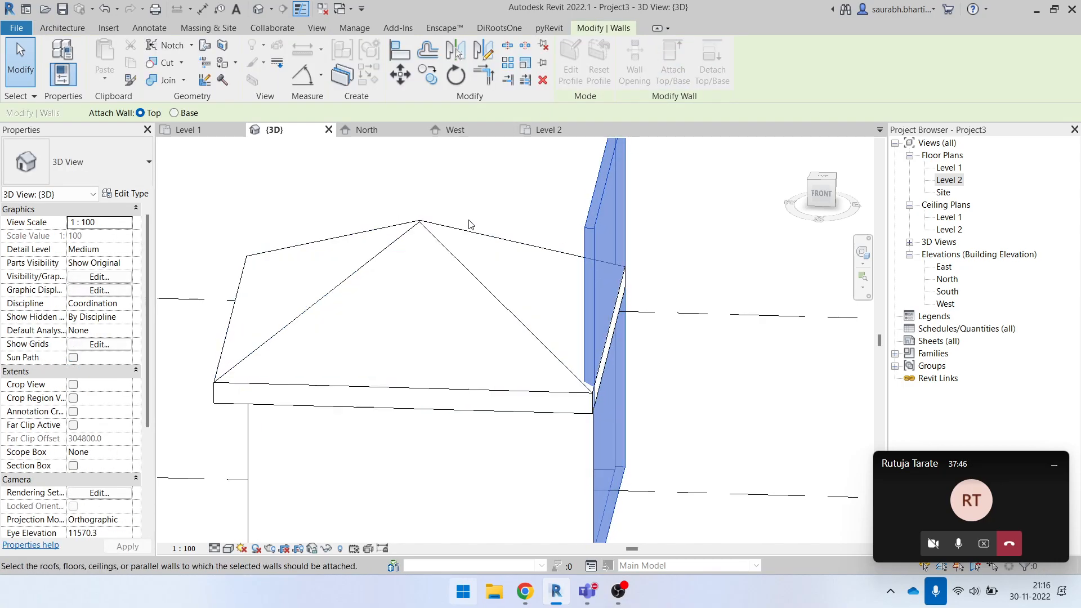
{"action": "left_click", "coordinate": [449, 239]}
{"action": "left_click", "coordinate": [750, 448]}
- Edit the roof footprint again, adjusting the east boundary line along the wall from the top view, and finish the sketch
{"action": "mouse_move", "coordinate": [751, 448]}
{"action": "middle_mouse_down", "text": "shift"}
{"action": "mouse_move", "coordinate": [519, 448]}
{"action": "mouse_move", "coordinate": [690, 499]}
{"action": "mouse_move", "coordinate": [750, 491]}
{"action": "middle_mouse_up", "text": "shift"}
{"action": "left_click", "coordinate": [601, 363]}
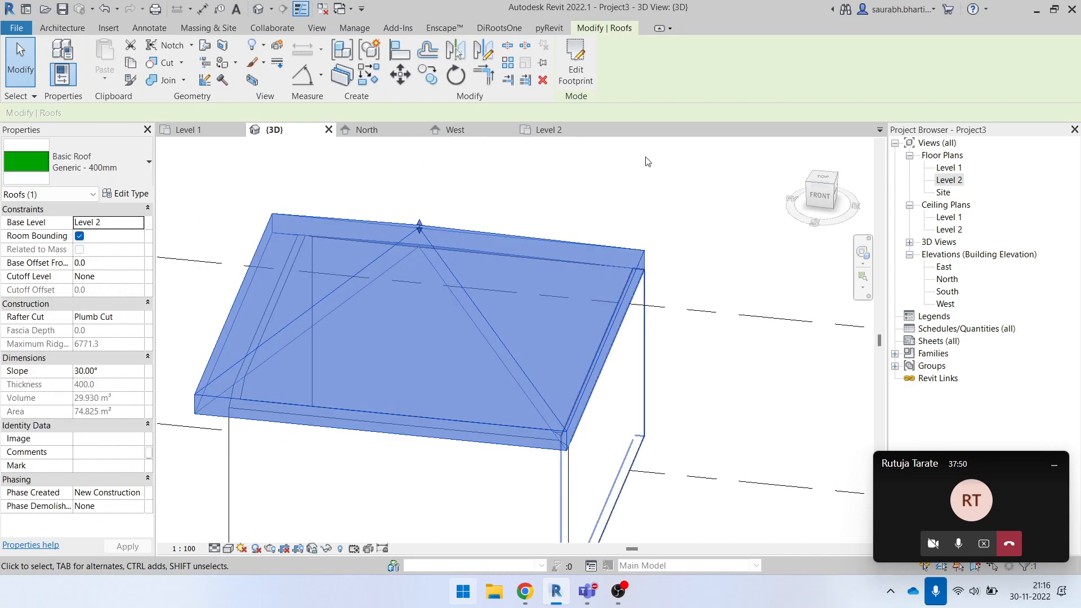
{"action": "left_click", "coordinate": [575, 63]}
{"action": "scroll", "coordinate": [604, 327], "scroll_direction": "up", "scroll_amount": 6}
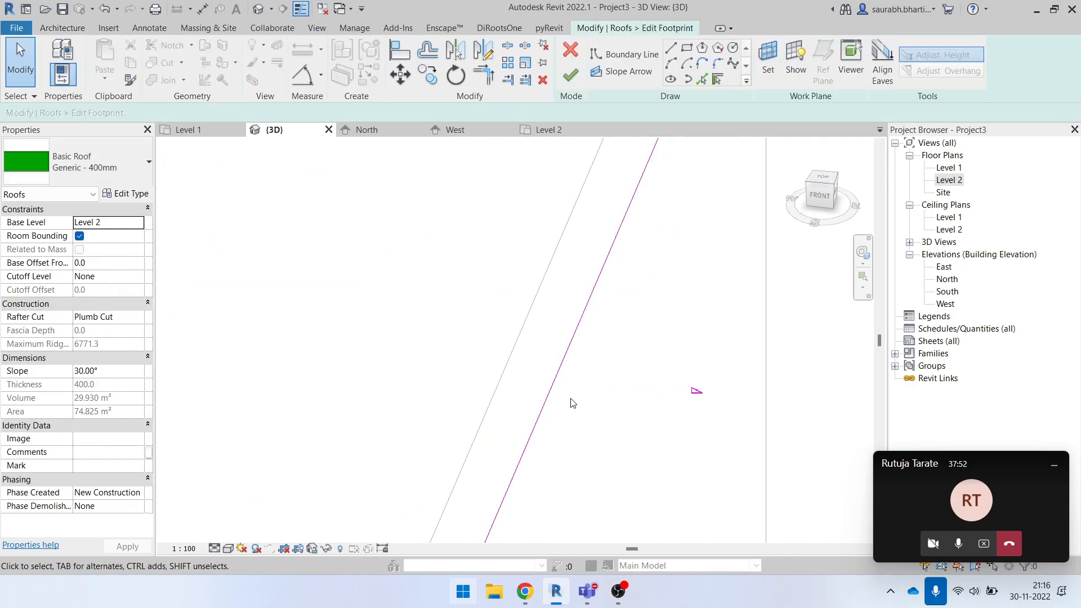
{"action": "left_click", "coordinate": [554, 391]}
{"action": "scroll", "coordinate": [535, 386], "scroll_direction": "down", "scroll_amount": 6}
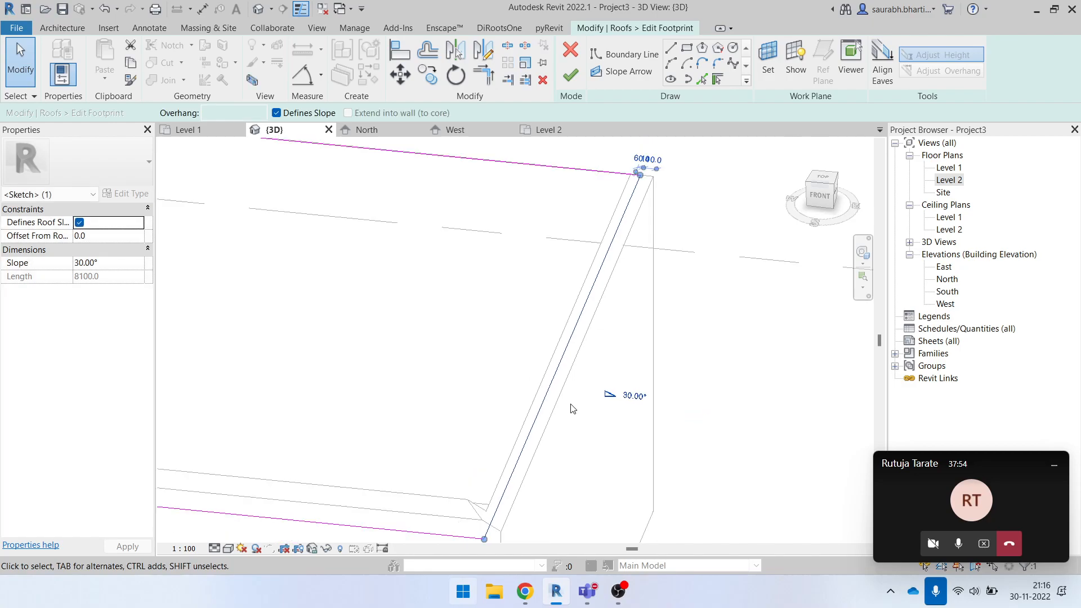
{"action": "left_click", "coordinate": [830, 186]}
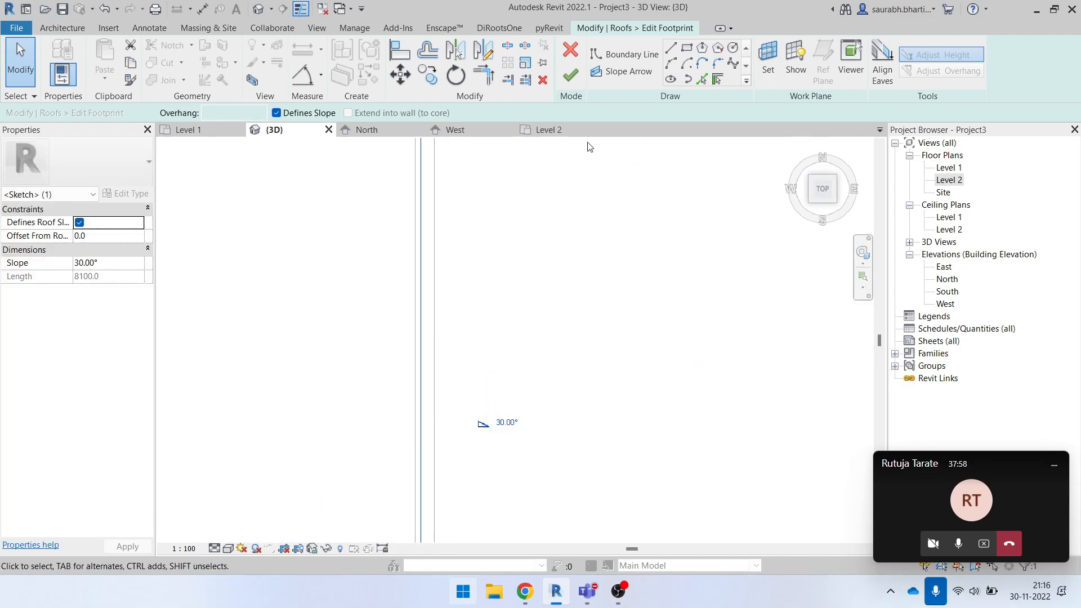
{"action": "left_click", "coordinate": [572, 78]}
{"action": "key", "text": "Escape"}
{"action": "middle_click_drag", "start_coordinate": [562, 316], "coordinate": [608, 362], "text": "shift"}
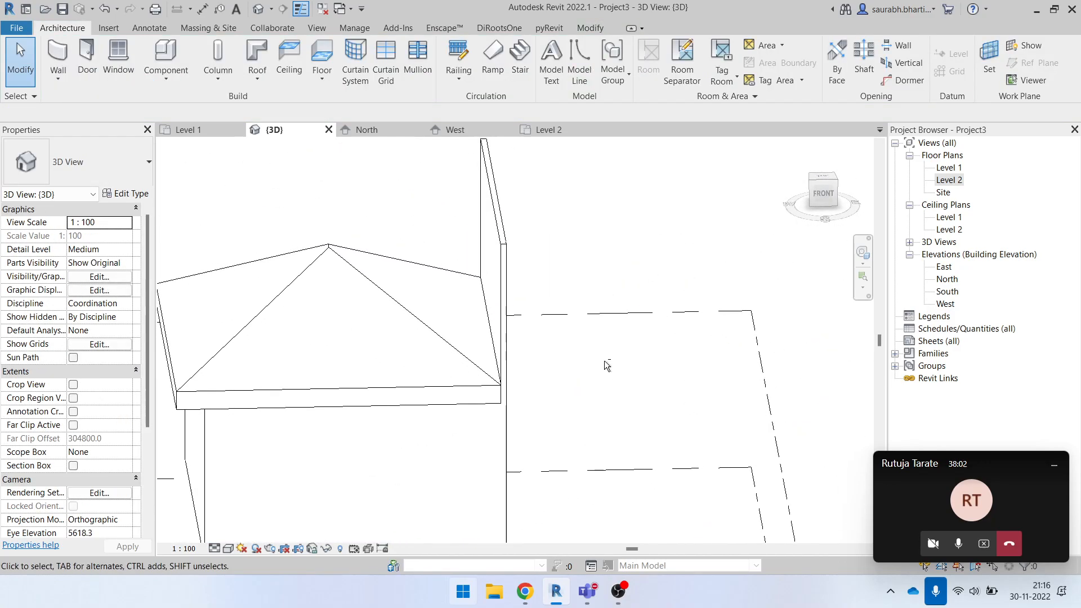
{"action": "scroll", "coordinate": [518, 294], "scroll_direction": "up", "scroll_amount": 2}
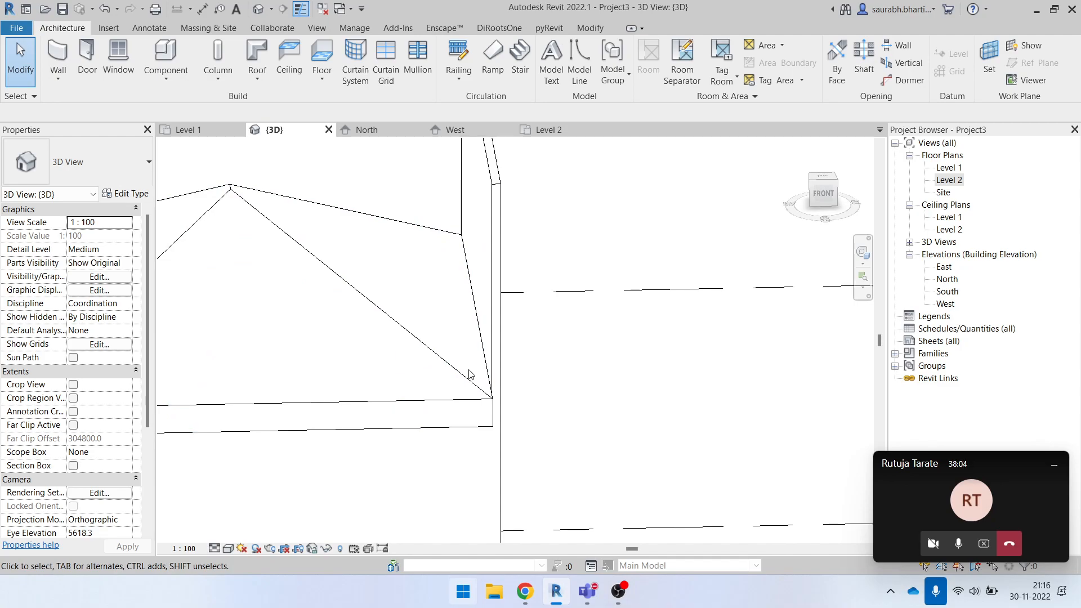
- Examine in the 3D view how the tall east wall meets the corner and edge of the hip roof
{"action": "left_click", "coordinate": [470, 425]}
{"action": "scroll", "coordinate": [495, 398], "scroll_direction": "up", "scroll_amount": 5}
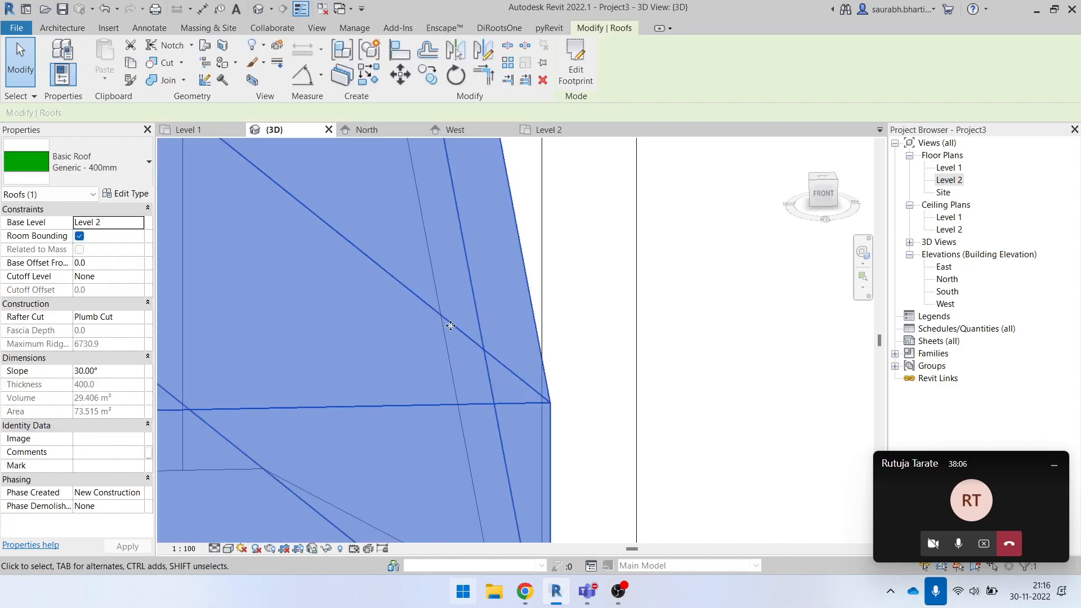
{"action": "scroll", "coordinate": [445, 328], "scroll_direction": "down", "scroll_amount": 5}
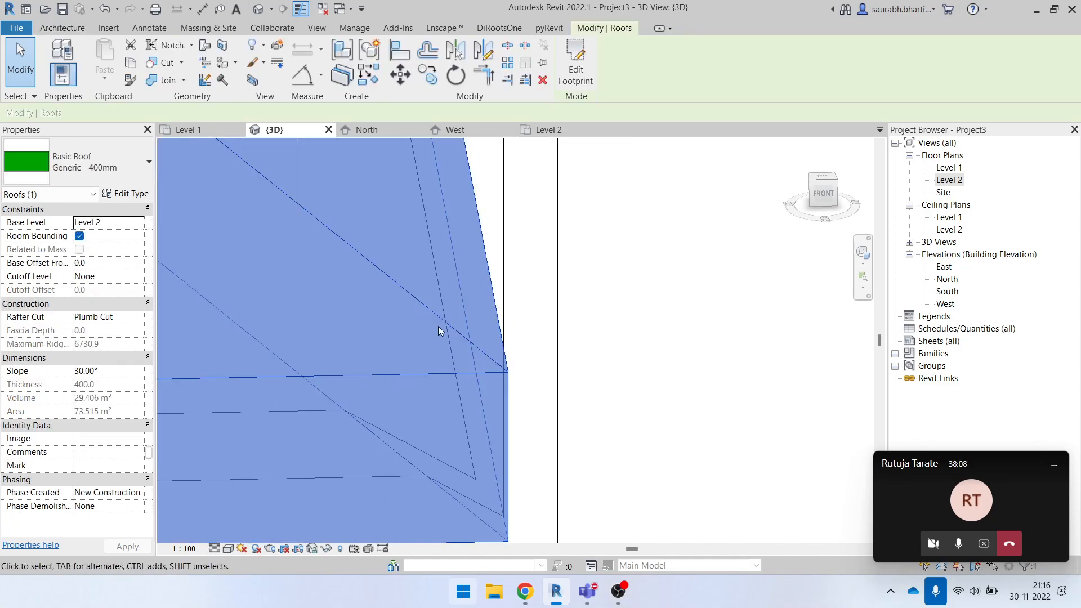
{"action": "middle_click_drag", "start_coordinate": [583, 393], "coordinate": [563, 439], "text": "shift"}
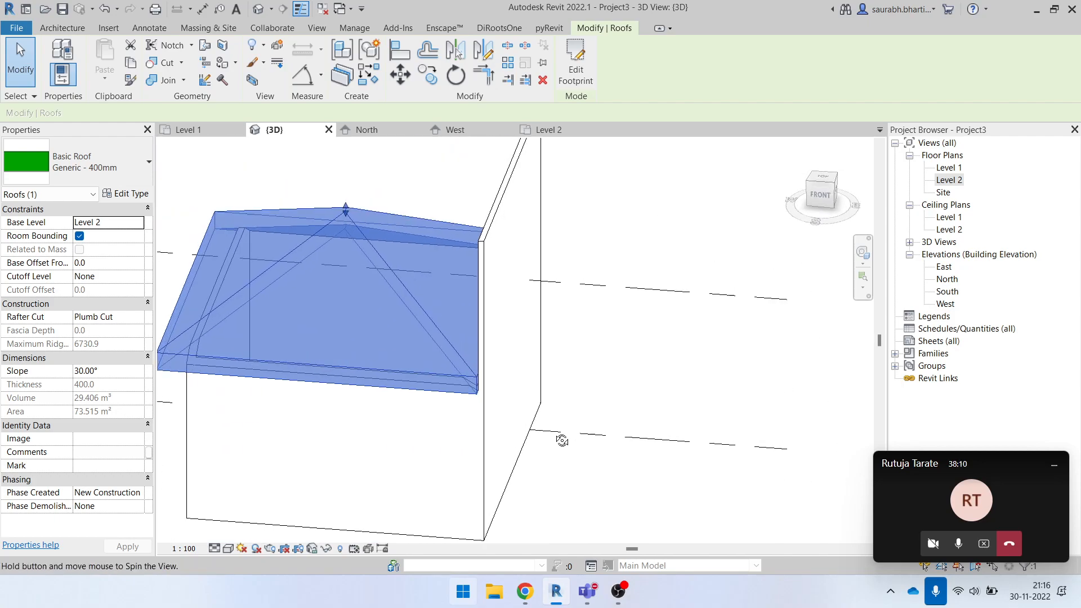
{"action": "left_click", "coordinate": [492, 242]}
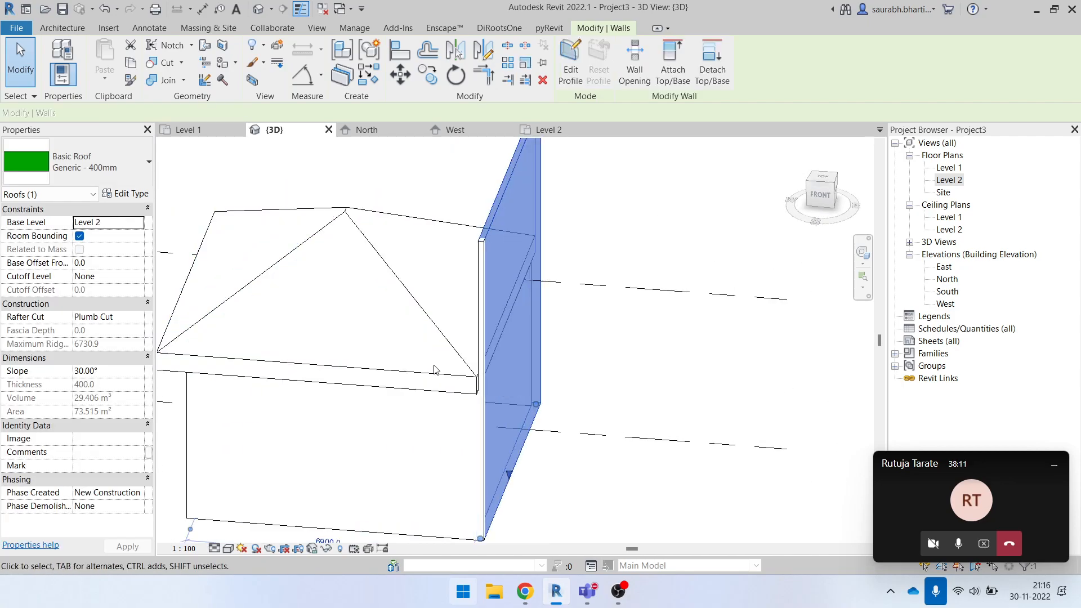
{"action": "middle_click_drag", "start_coordinate": [517, 325], "coordinate": [507, 454], "text": "shift"}
- Edit the roof footprint from the top view, moving the east, west and south boundary lines onto the walls' outer faces, and finish the sketch
{"action": "left_click", "coordinate": [425, 319]}
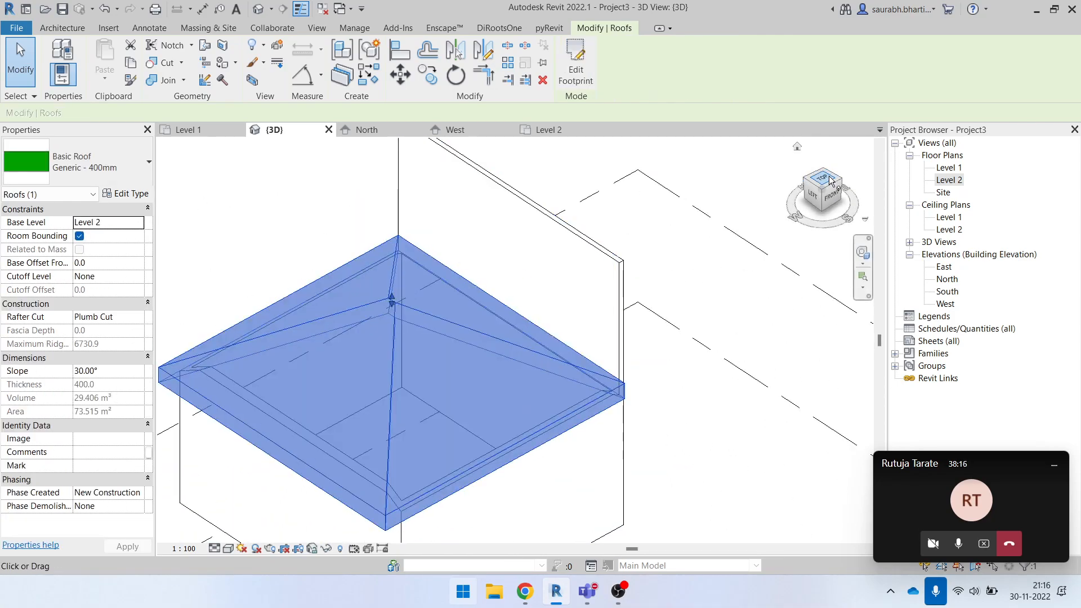
{"action": "left_click", "coordinate": [830, 179]}
{"action": "left_click", "coordinate": [576, 67]}
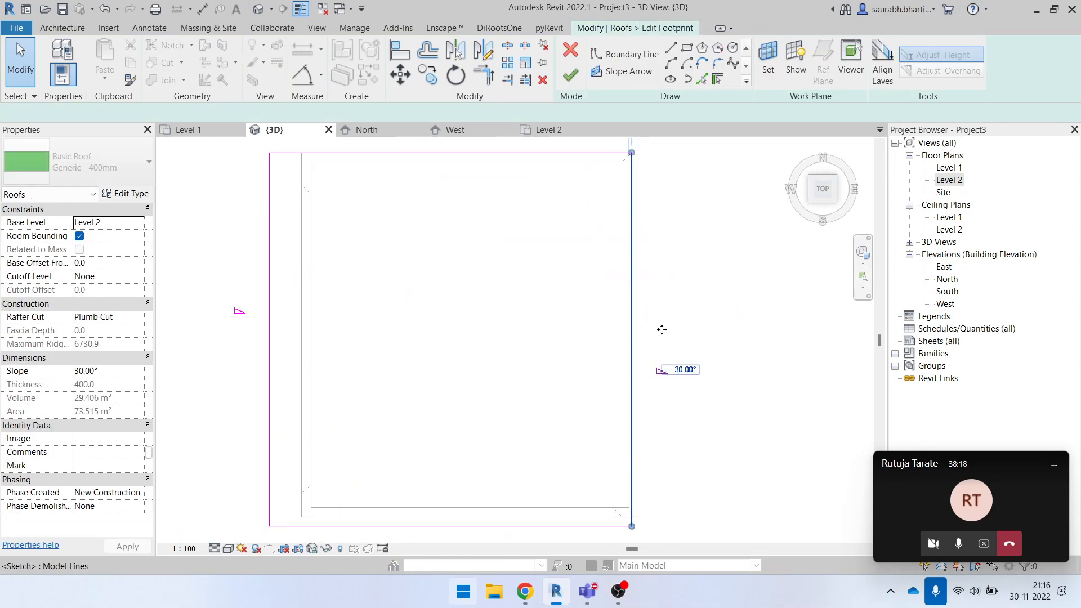
{"action": "left_click", "coordinate": [638, 322]}
{"action": "left_click_drag", "start_coordinate": [269, 324], "coordinate": [302, 321]}
{"action": "scroll", "coordinate": [463, 513], "scroll_direction": "up", "scroll_amount": 1}
{"action": "scroll", "coordinate": [479, 531], "scroll_direction": "up", "scroll_amount": 2}
{"action": "left_click_drag", "start_coordinate": [485, 535], "coordinate": [490, 515]}
{"action": "scroll", "coordinate": [487, 402], "scroll_direction": "down", "scroll_amount": 3}
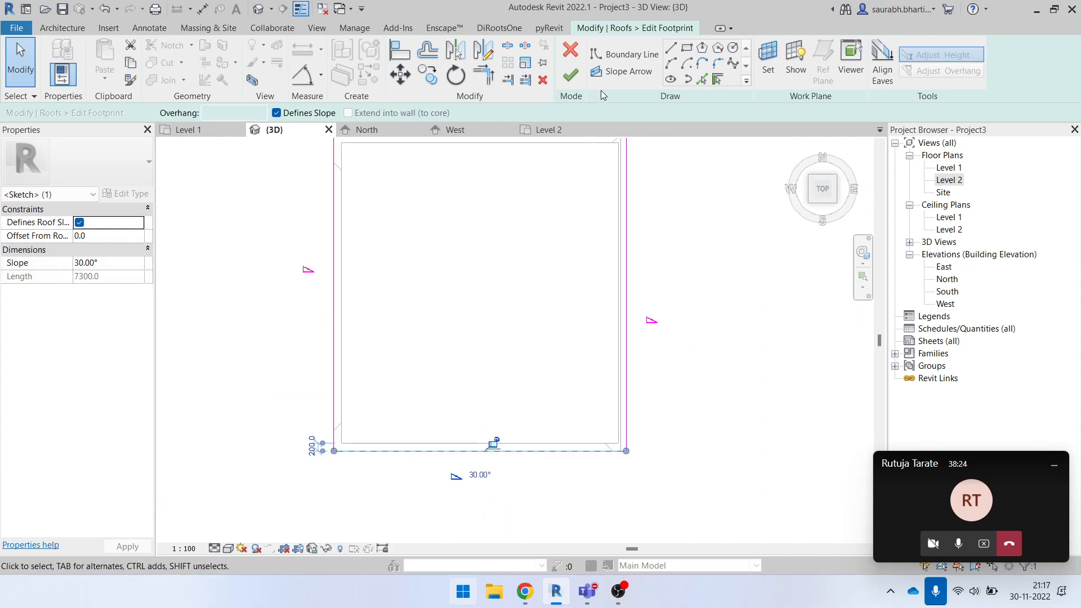
{"action": "left_click", "coordinate": [571, 76]}
- Delete the hip roof and its four walls together in the 3D view
{"action": "left_click", "coordinate": [705, 360]}
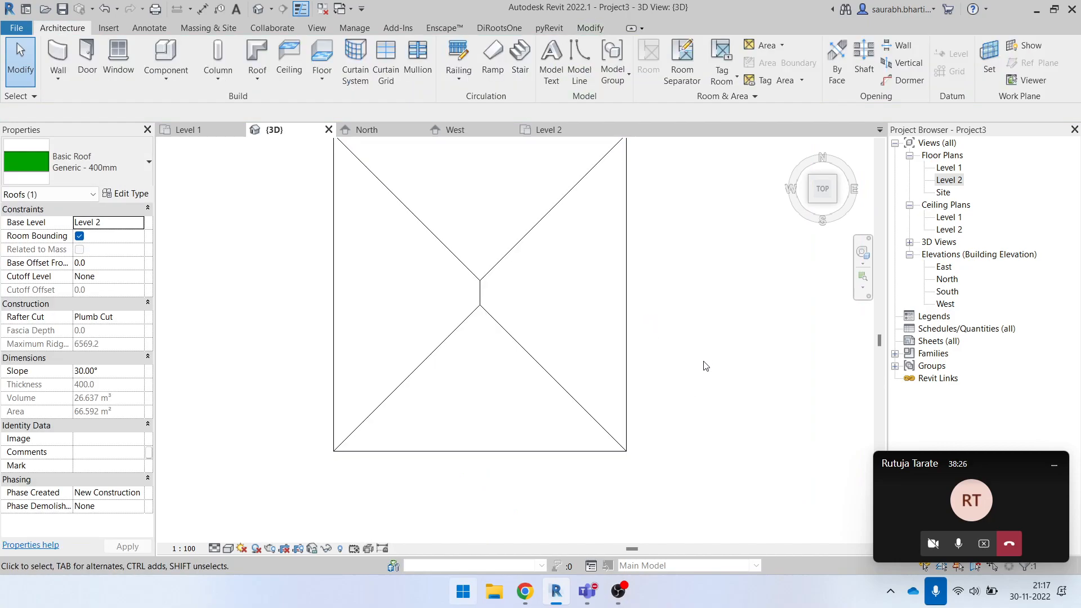
{"action": "middle_click_drag", "start_coordinate": [748, 453], "coordinate": [732, 244], "text": "shift"}
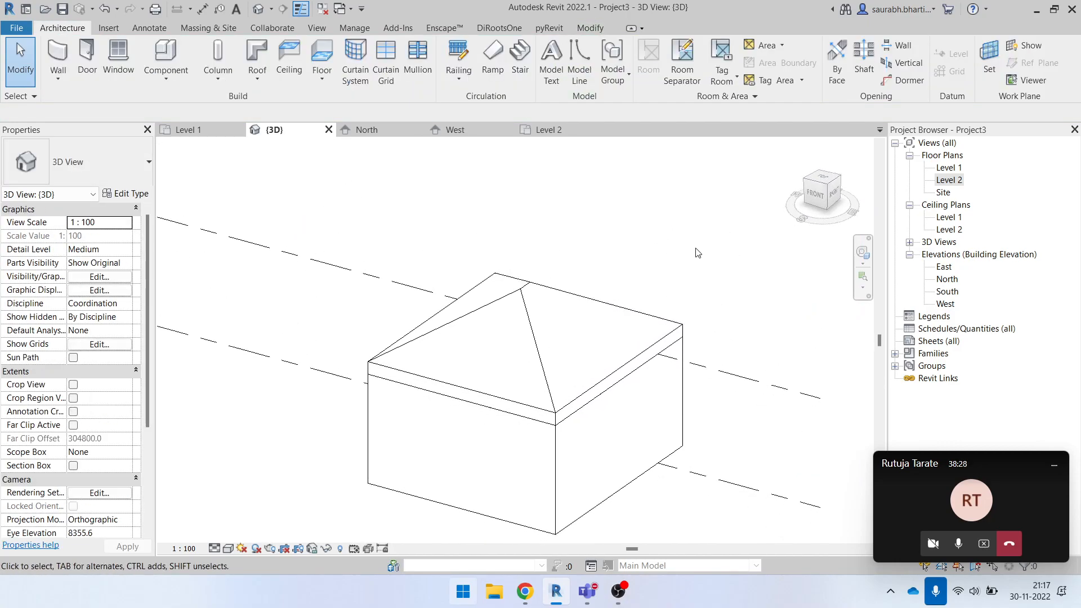
{"action": "scroll", "coordinate": [612, 264], "scroll_direction": "down", "scroll_amount": 2}
{"action": "left_click_drag", "start_coordinate": [421, 206], "coordinate": [720, 503]}
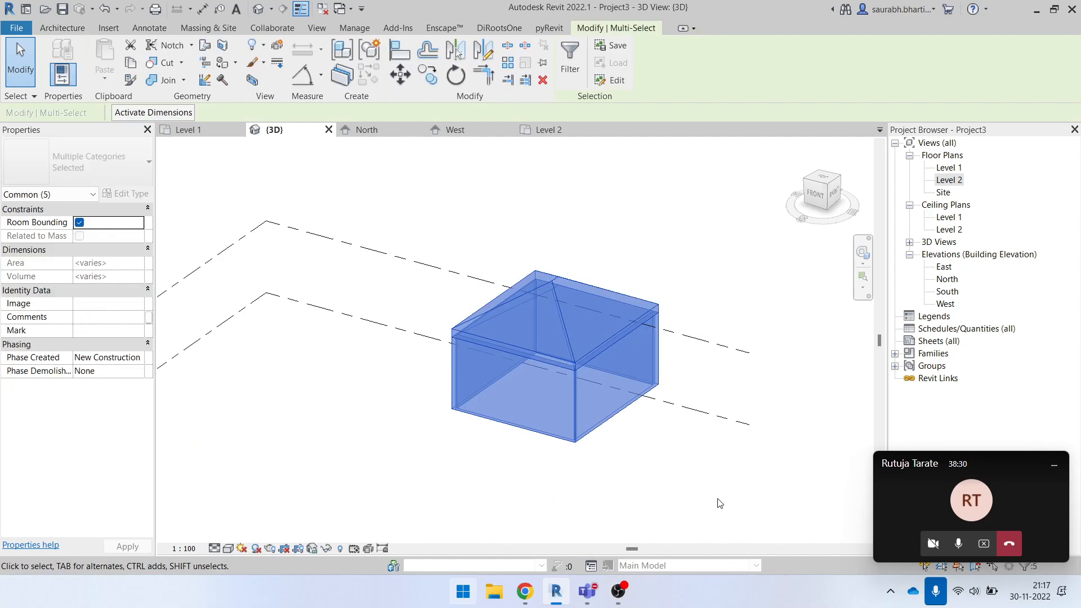
{"action": "key", "text": "Delete"}
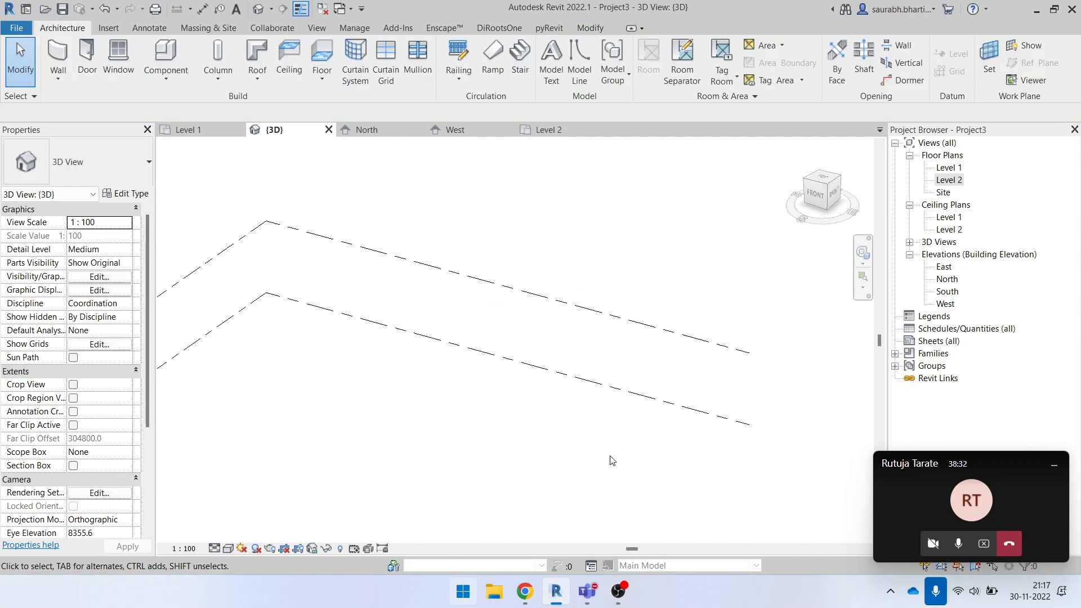
- Draw a horizontal wall of type Curtain Wall, about 4700 mm long and 8000 mm high, on the Level 1 floor plan
{"action": "double_click", "coordinate": [949, 167]}
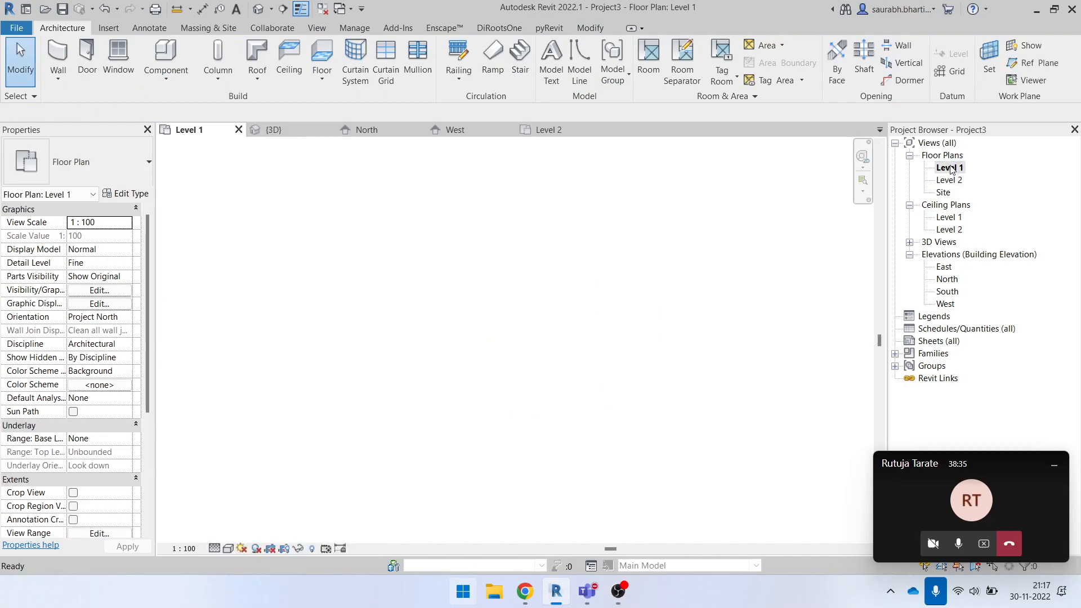
{"action": "left_click", "coordinate": [70, 70]}
{"action": "scroll", "coordinate": [84, 281], "scroll_direction": "down", "scroll_amount": 2}
{"action": "left_click", "coordinate": [84, 163]}
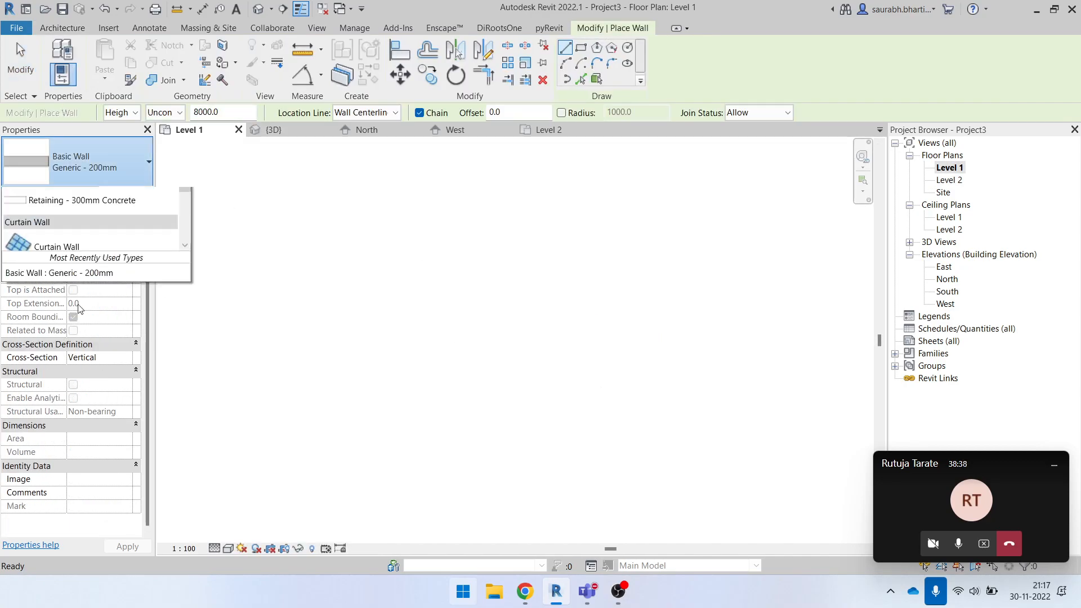
{"action": "left_click", "coordinate": [62, 410]}
{"action": "left_click", "coordinate": [346, 264]}
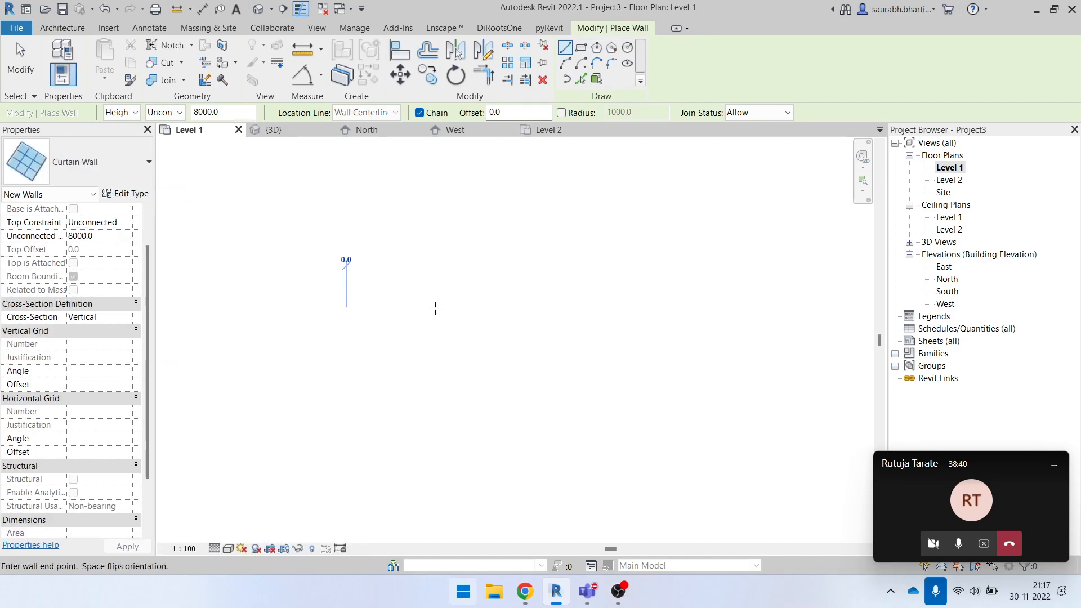
{"action": "left_click", "coordinate": [346, 310]}
{"action": "key", "text": "Escape"}
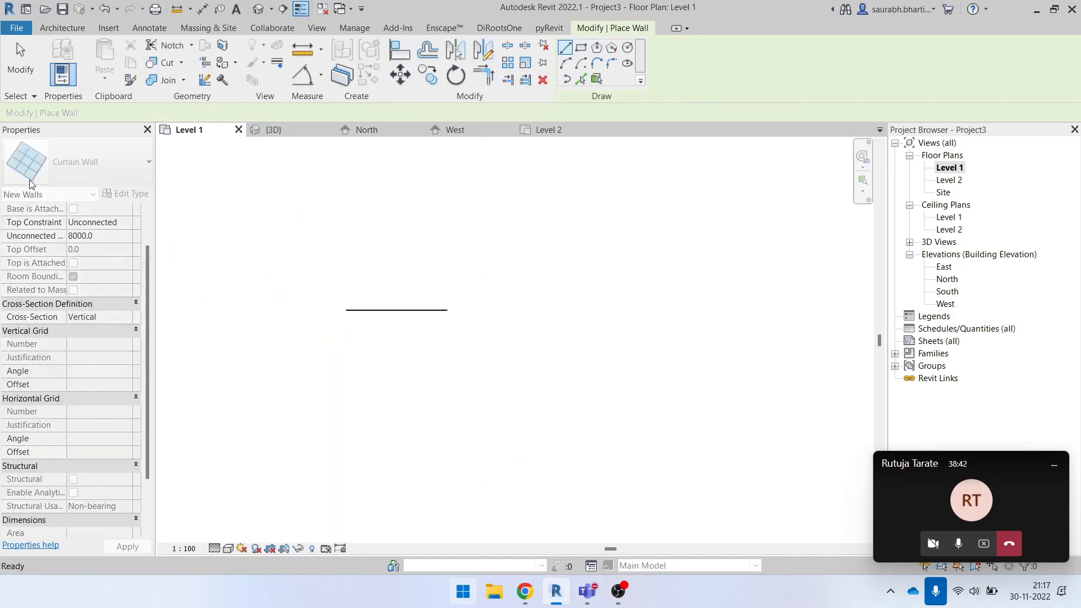
- Draw a horizontal Curtain Wall: Exterior Glazing wall about 3500 mm long, in line with and just east of the first wall
{"action": "left_click", "coordinate": [85, 162]}
{"action": "left_click", "coordinate": [61, 428]}
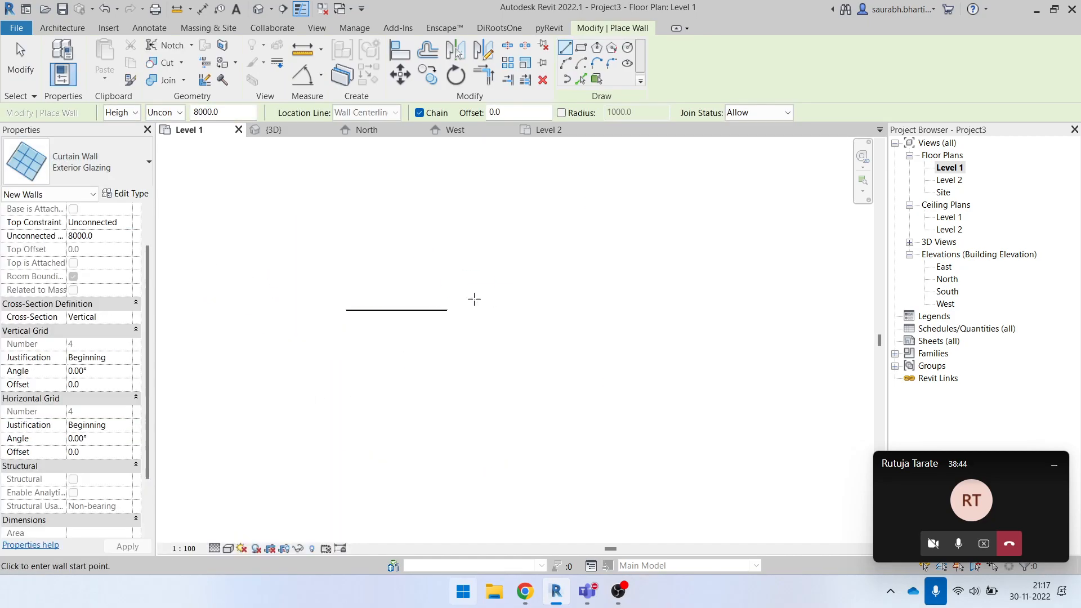
{"action": "left_click", "coordinate": [468, 310]}
{"action": "left_click", "coordinate": [544, 309]}
{"action": "key", "text": "Escape"}
{"action": "key", "text": "Escape"}
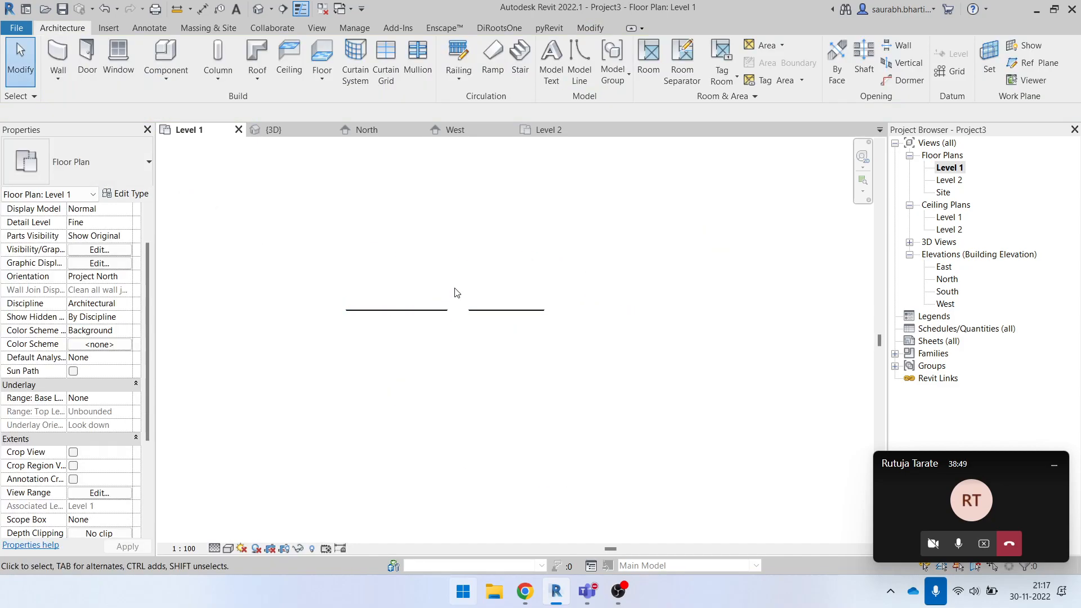
- Select both curtain walls in the 3D view and compare the plain type with Exterior Glazing
{"action": "left_click", "coordinate": [259, 9]}
{"action": "left_click", "coordinate": [511, 240]}
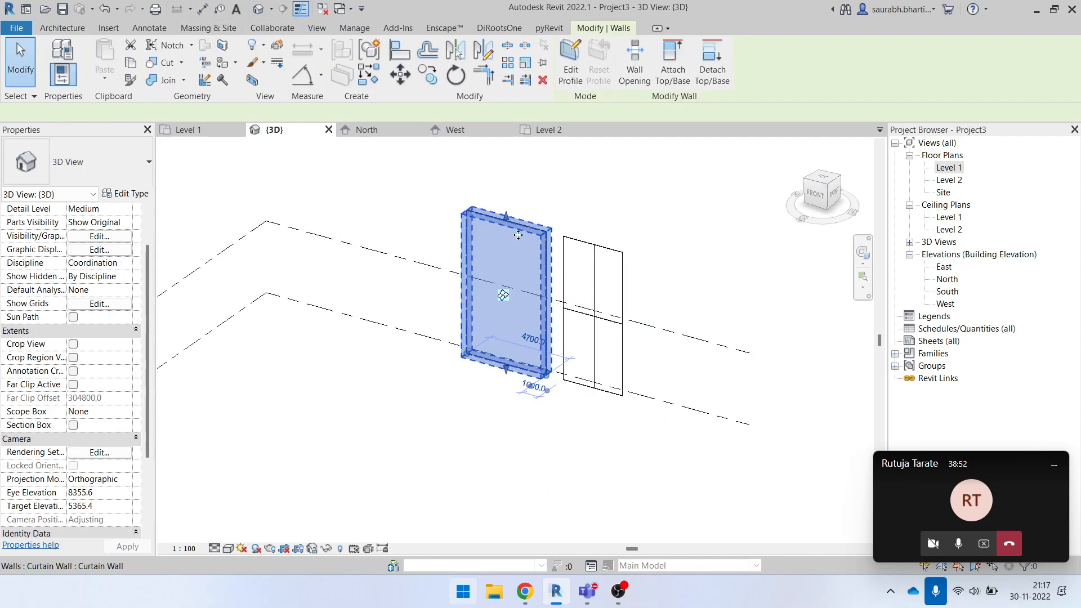
{"action": "left_click", "coordinate": [599, 256], "text": "ctrl"}
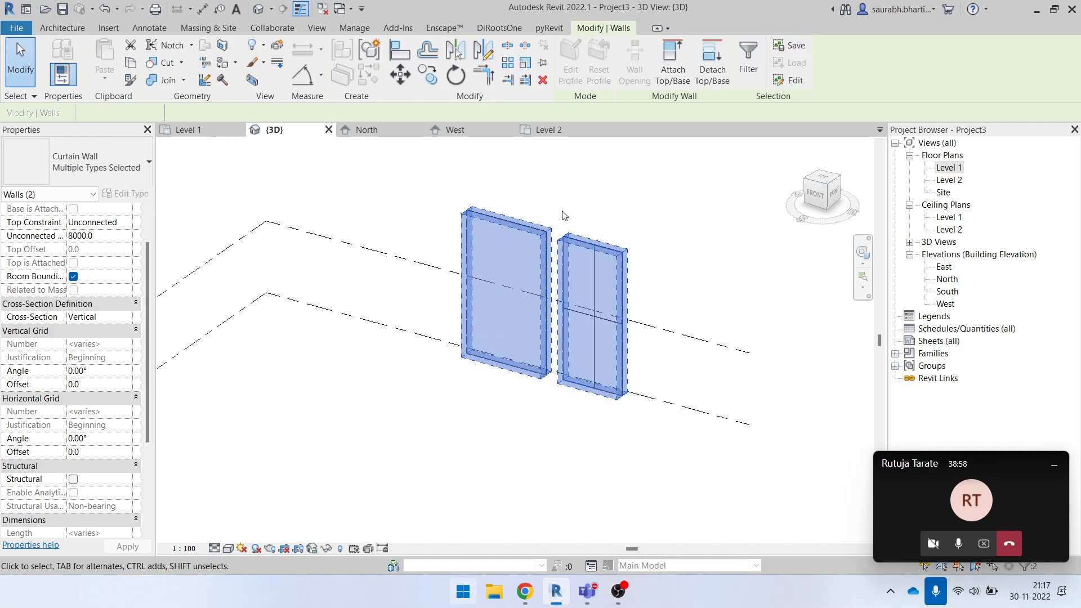
{"action": "left_click", "coordinate": [548, 217]}
{"action": "left_click_drag", "start_coordinate": [678, 256], "coordinate": [427, 211]}
{"action": "left_click", "coordinate": [430, 211]}
{"action": "middle_click_drag", "start_coordinate": [465, 295], "coordinate": [589, 303], "text": "shift"}
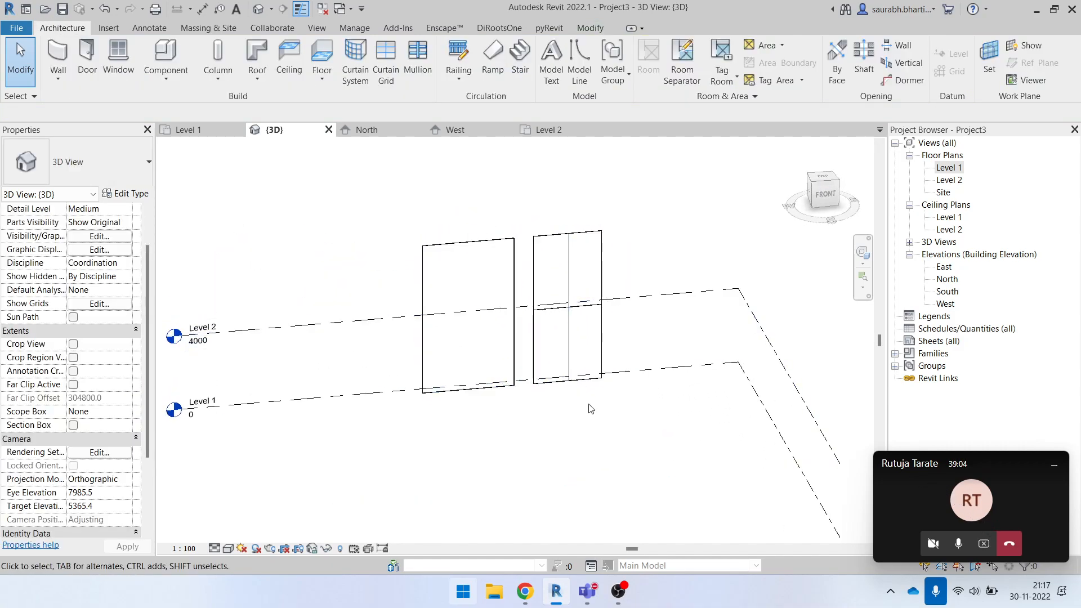
- Edit the Exterior Glazing wall's profile, moving its east edge to a width of about 7500 mm, remove the constraints and finish
{"action": "left_click", "coordinate": [589, 306]}
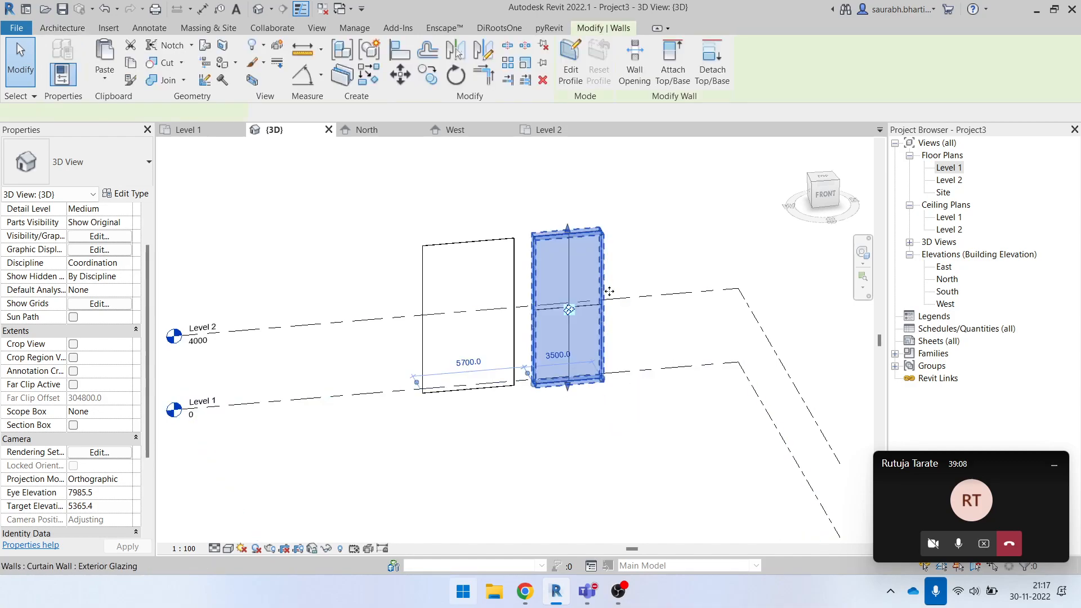
{"action": "left_click", "coordinate": [581, 59]}
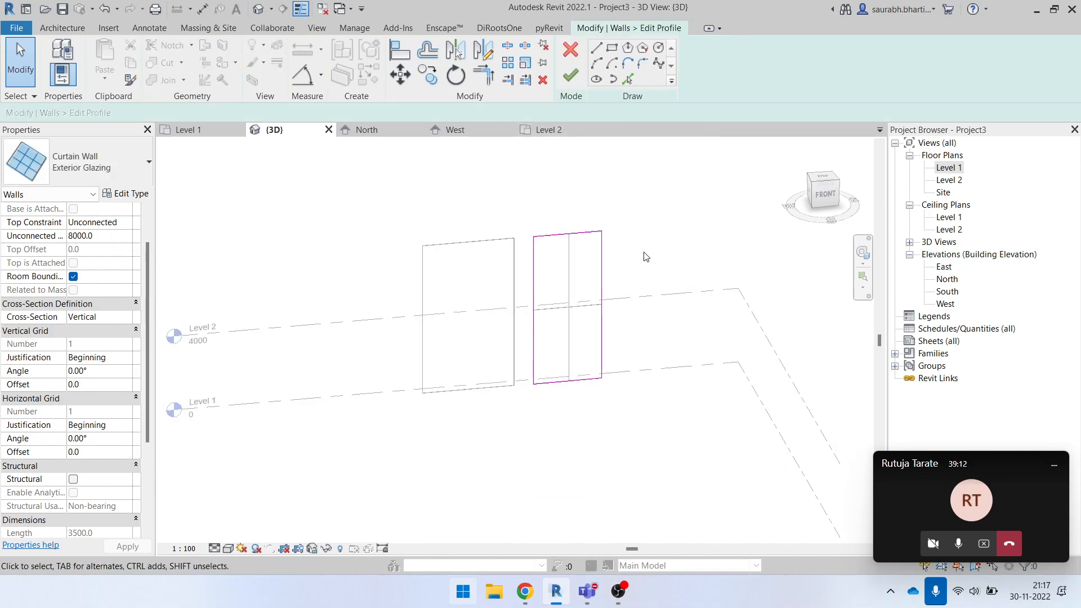
{"action": "left_click_drag", "start_coordinate": [603, 282], "coordinate": [681, 282]}
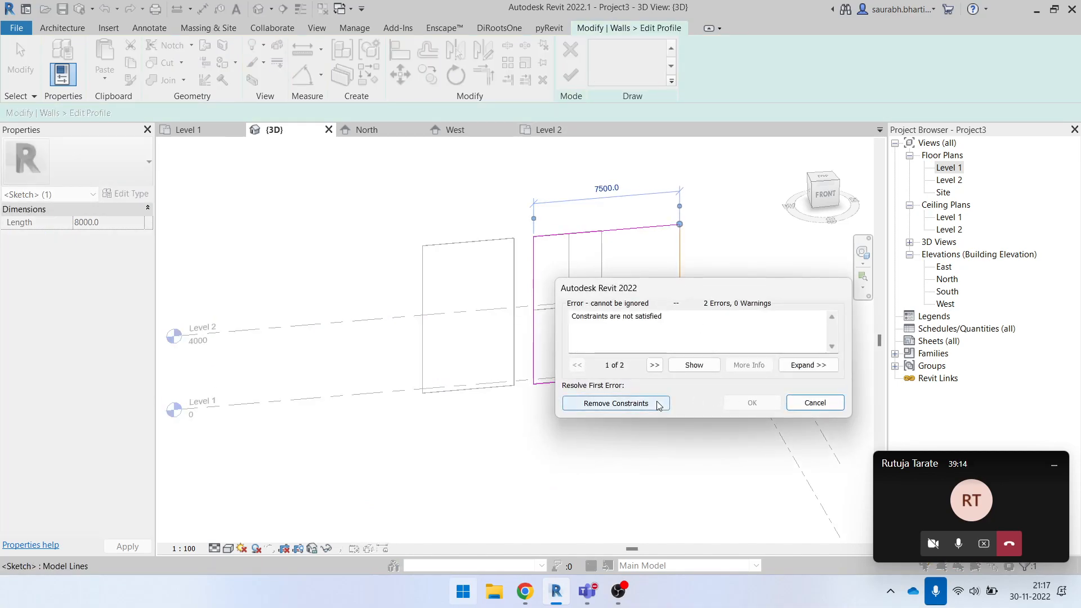
{"action": "left_click", "coordinate": [613, 404]}
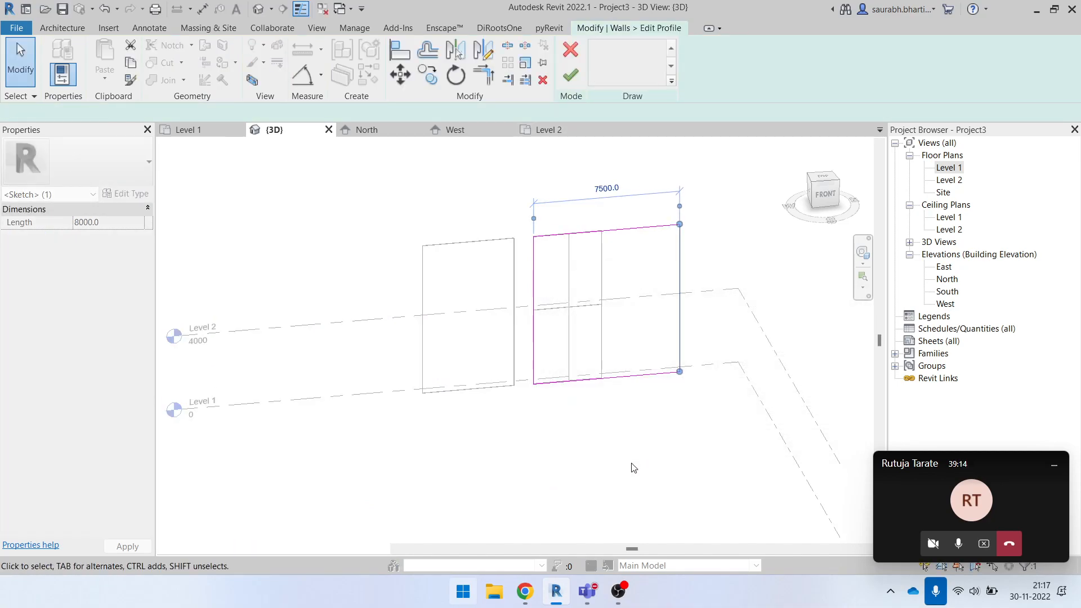
{"action": "left_click", "coordinate": [571, 75]}
{"action": "left_click", "coordinate": [306, 258]}
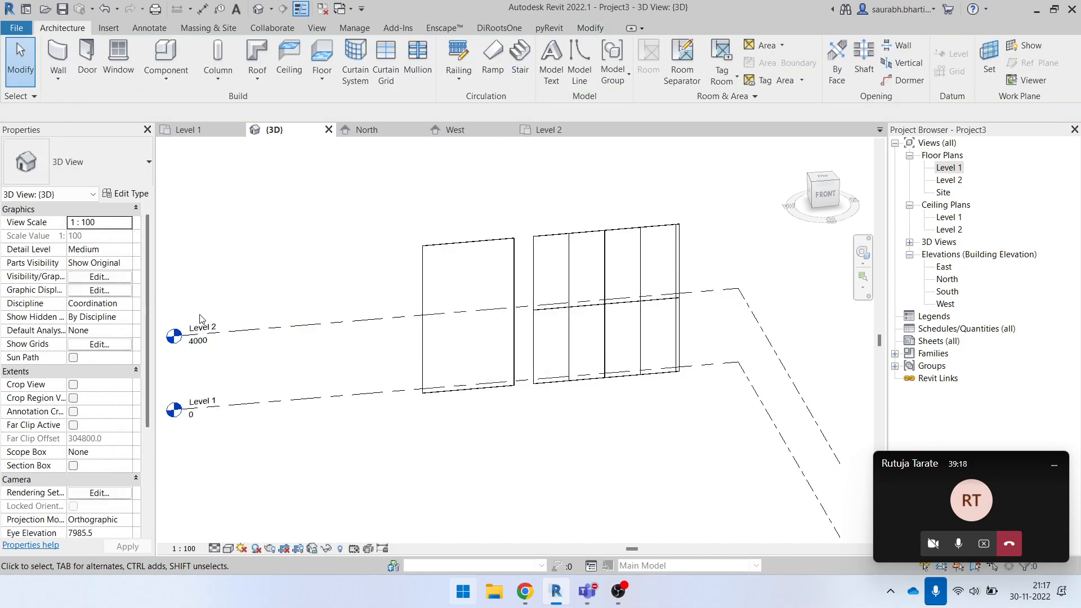
- Stretch the plain curtain wall's top edge down and back up in the 3D view
{"action": "left_click", "coordinate": [470, 241]}
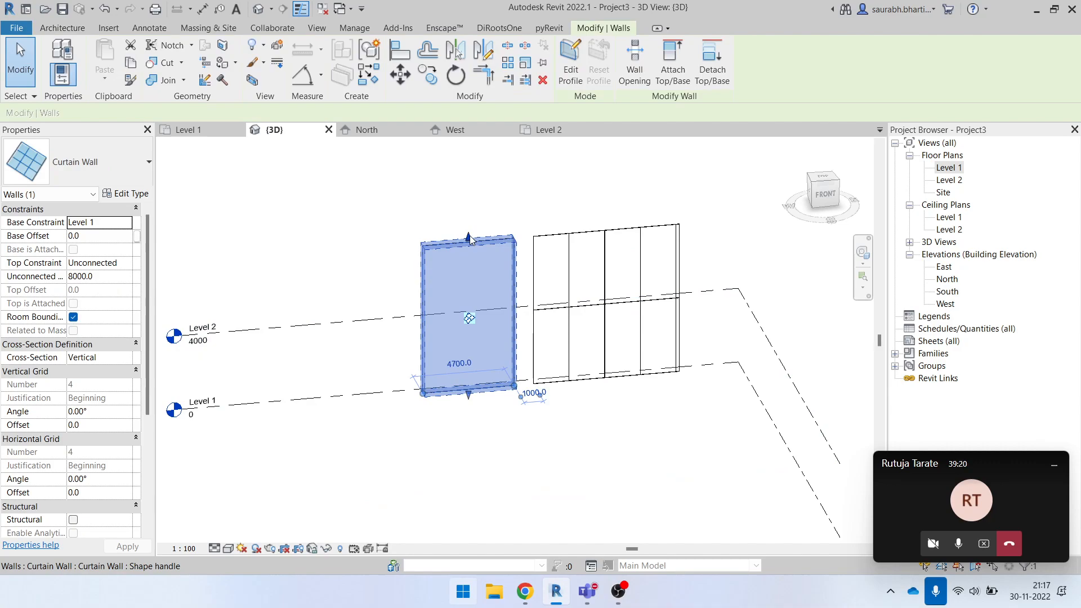
{"action": "left_click_drag", "start_coordinate": [467, 235], "coordinate": [475, 353]}
{"action": "left_click_drag", "start_coordinate": [469, 298], "coordinate": [434, 203]}
{"action": "left_click", "coordinate": [433, 197]}
{"action": "middle_click_drag", "start_coordinate": [614, 348], "coordinate": [591, 388], "text": "shift"}
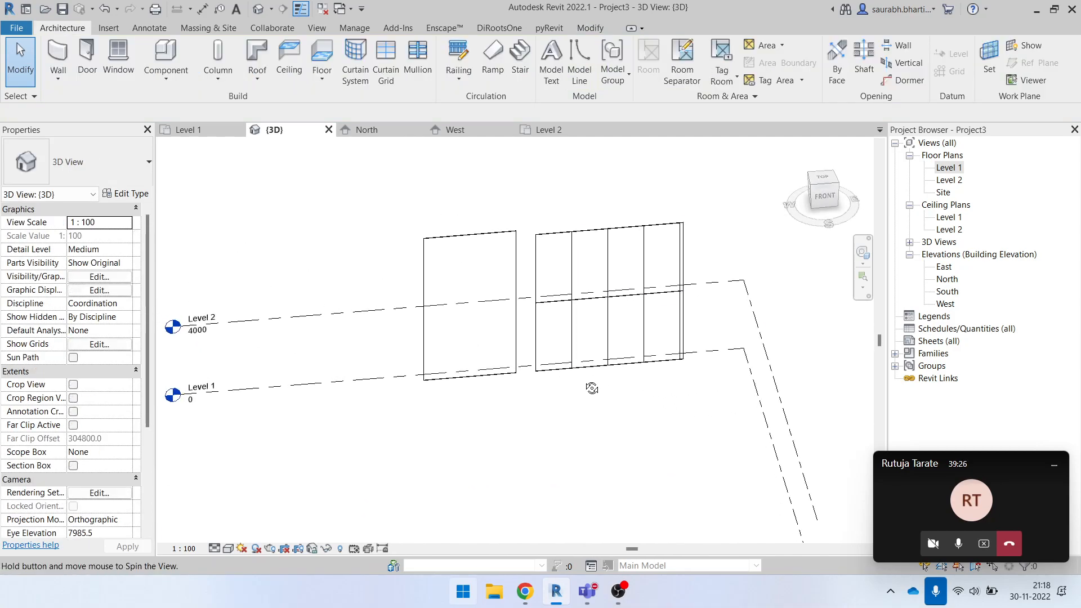
- Delete both curtain walls from the Level 1 floor plan and dismiss the pinned-objects warning
{"action": "double_click", "coordinate": [951, 168]}
{"action": "left_click_drag", "start_coordinate": [303, 274], "coordinate": [719, 362]}
{"action": "key", "text": "Delete"}
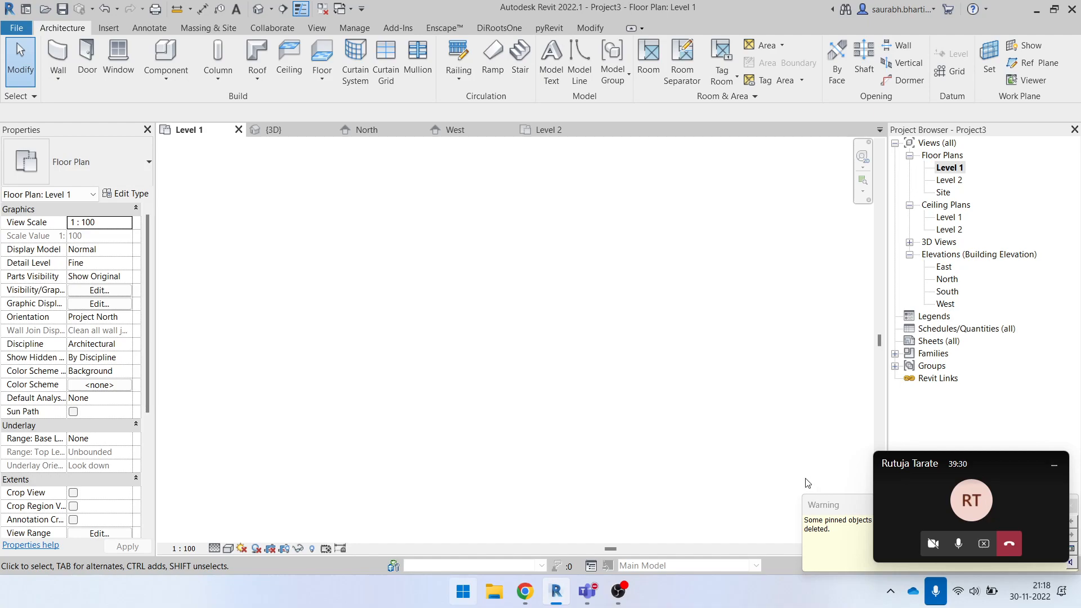
{"action": "left_click_drag", "start_coordinate": [823, 506], "coordinate": [714, 365]}
{"action": "left_click", "coordinate": [884, 355]}
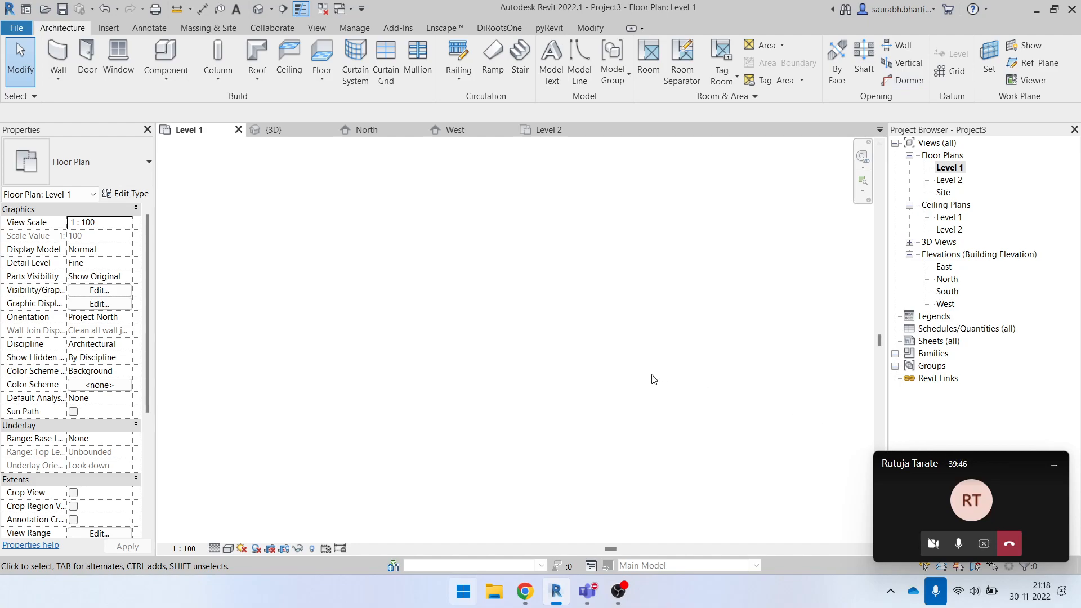
{"action": "key", "text": "w"}
{"action": "key", "text": "a"}
{"action": "left_click", "coordinate": [394, 265]}
{"action": "left_click", "coordinate": [542, 359]}
{"action": "key", "text": "ctrl+z"}
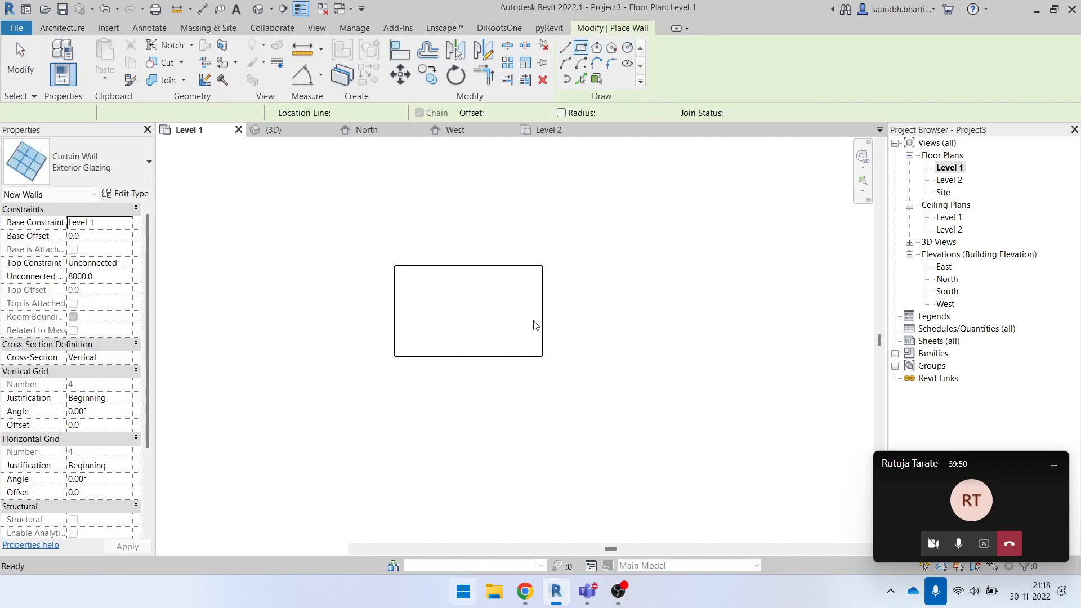
- Draw a rectangle of Basic Wall: Generic - 200mm walls, about 5 m by 3 m, on the Level 1 plan
{"action": "left_click", "coordinate": [79, 166]}
{"action": "scroll", "coordinate": [79, 338], "scroll_direction": "up", "scroll_amount": 5}
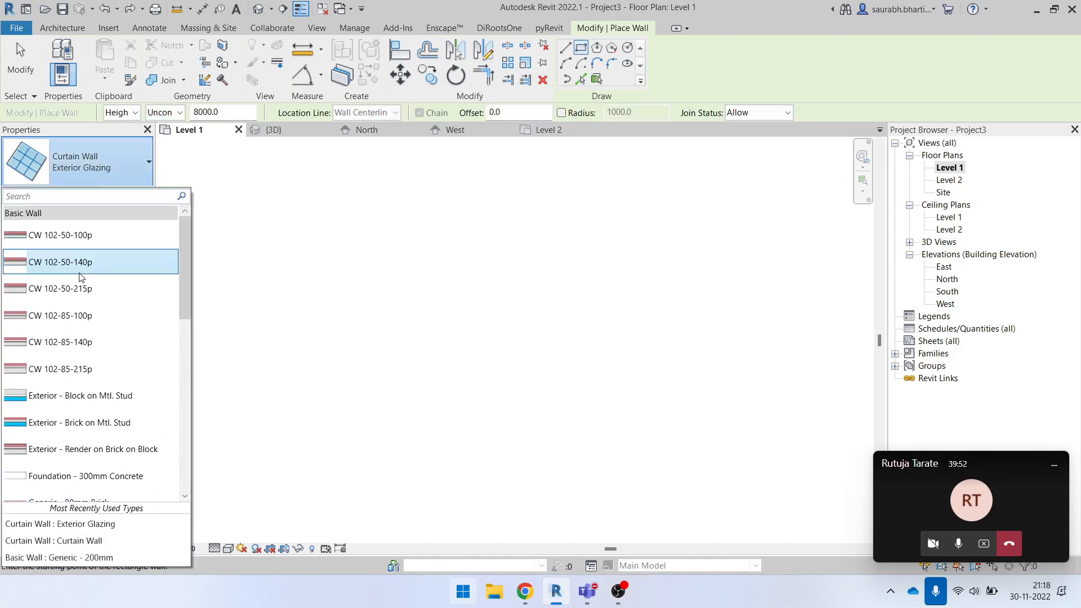
{"action": "scroll", "coordinate": [79, 418], "scroll_direction": "down", "scroll_amount": 3}
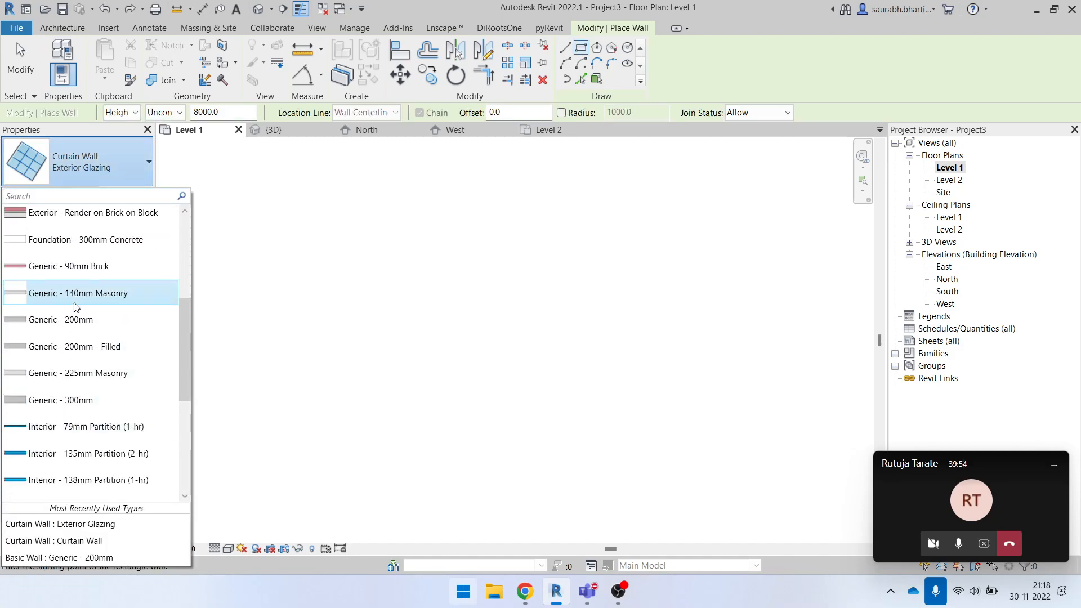
{"action": "key", "text": "Escape"}
{"action": "left_click", "coordinate": [438, 270]}
{"action": "left_click", "coordinate": [538, 337]}
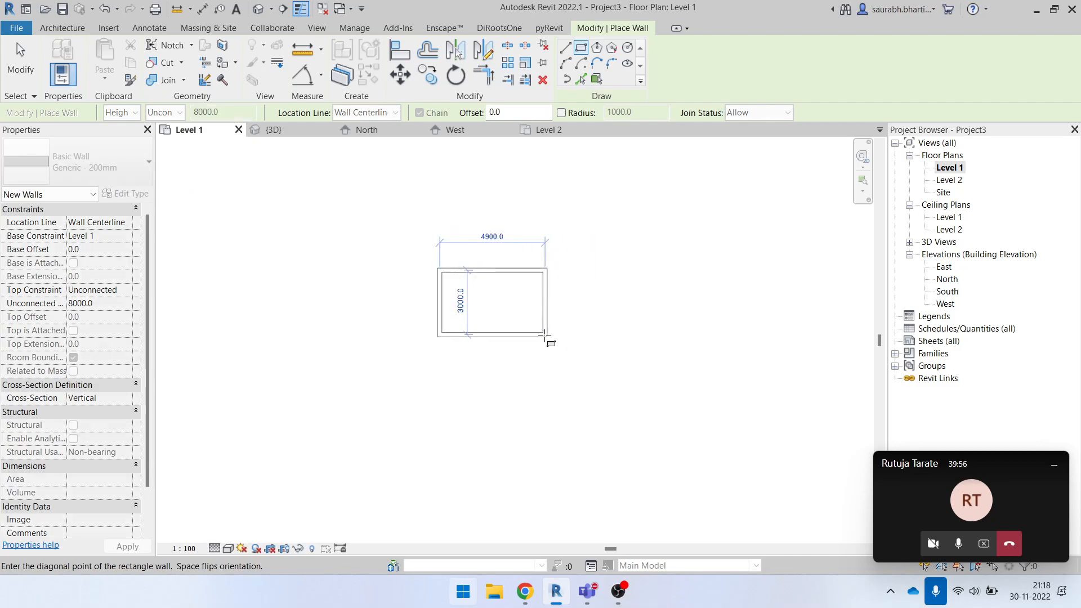
{"action": "key", "text": "Escape"}
{"action": "key", "text": "Escape"}
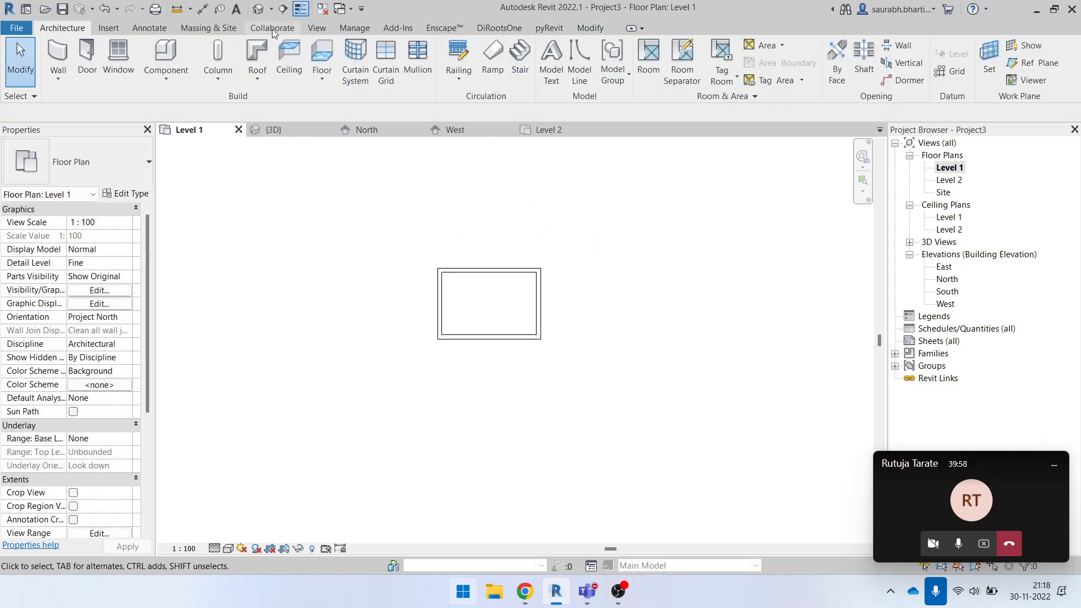
- Select the whole chain of rectangle walls in the 3D view and set their top constraint to Level 2
{"action": "left_click", "coordinate": [255, 11]}
{"action": "mouse_move", "coordinate": [580, 319]}
{"action": "middle_mouse_down", "text": "shift"}
{"action": "mouse_move", "coordinate": [596, 314]}
{"action": "mouse_move", "coordinate": [587, 311]}
{"action": "middle_mouse_up", "text": "shift"}
{"action": "left_click", "coordinate": [576, 253]}
{"action": "key", "text": "Escape"}
{"action": "key", "text": "Tab"}
{"action": "left_click", "coordinate": [582, 256]}
{"action": "left_click", "coordinate": [130, 289]}
{"action": "left_click", "coordinate": [121, 325]}
{"action": "left_click", "coordinate": [592, 258]}
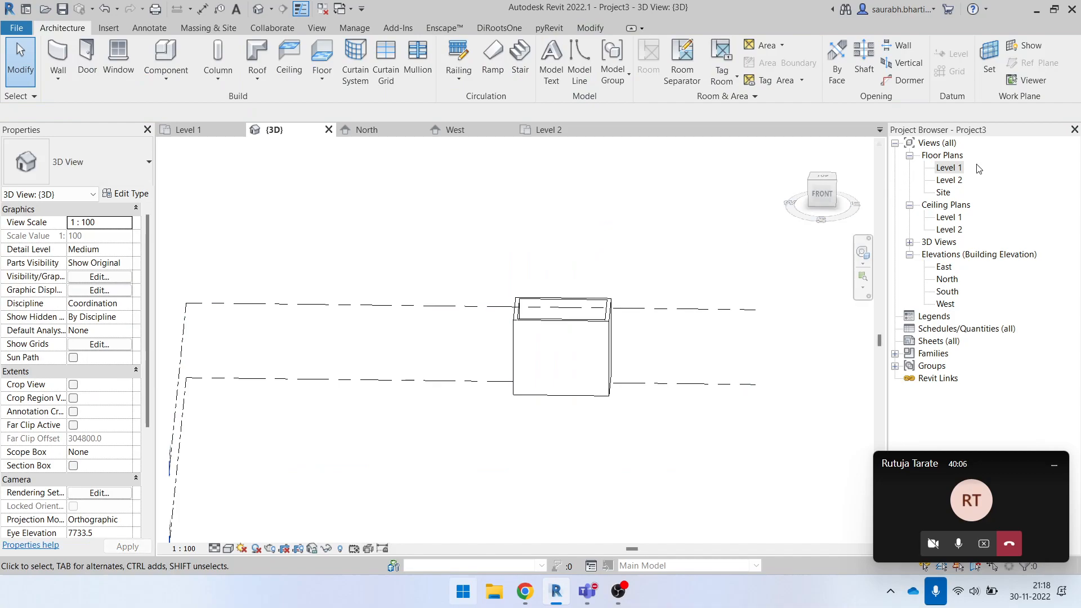
{"action": "double_click", "coordinate": [961, 168]}
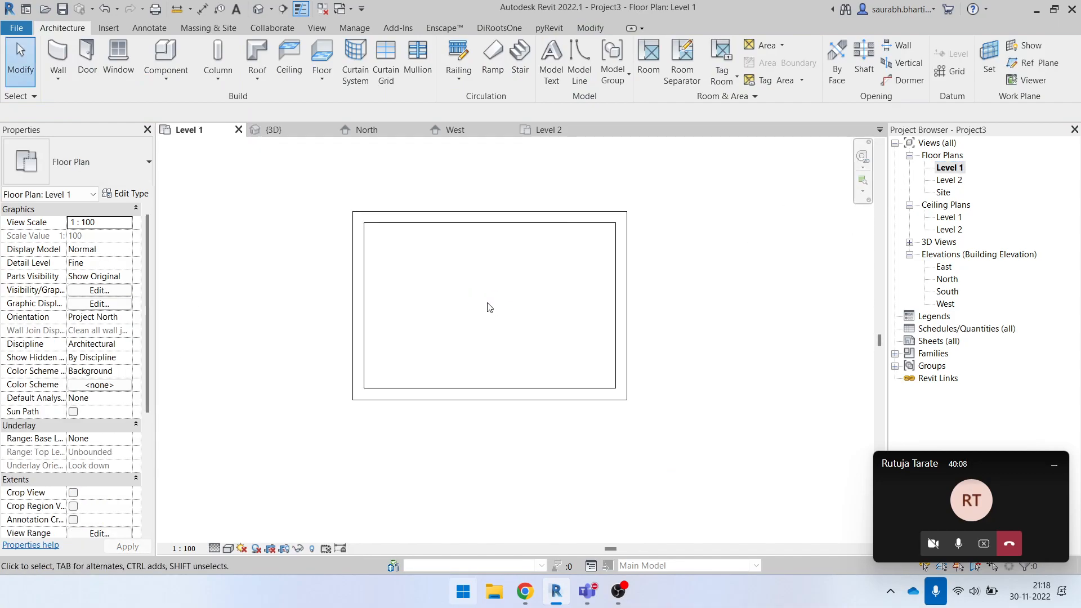
{"action": "left_click", "coordinate": [283, 53]}
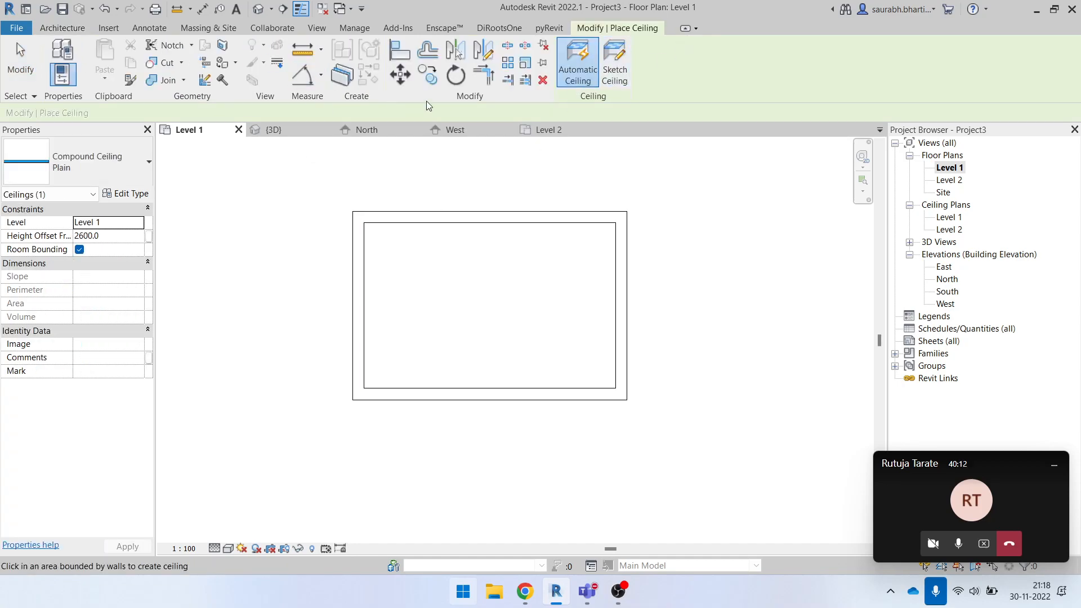
{"action": "key", "text": "Escape"}
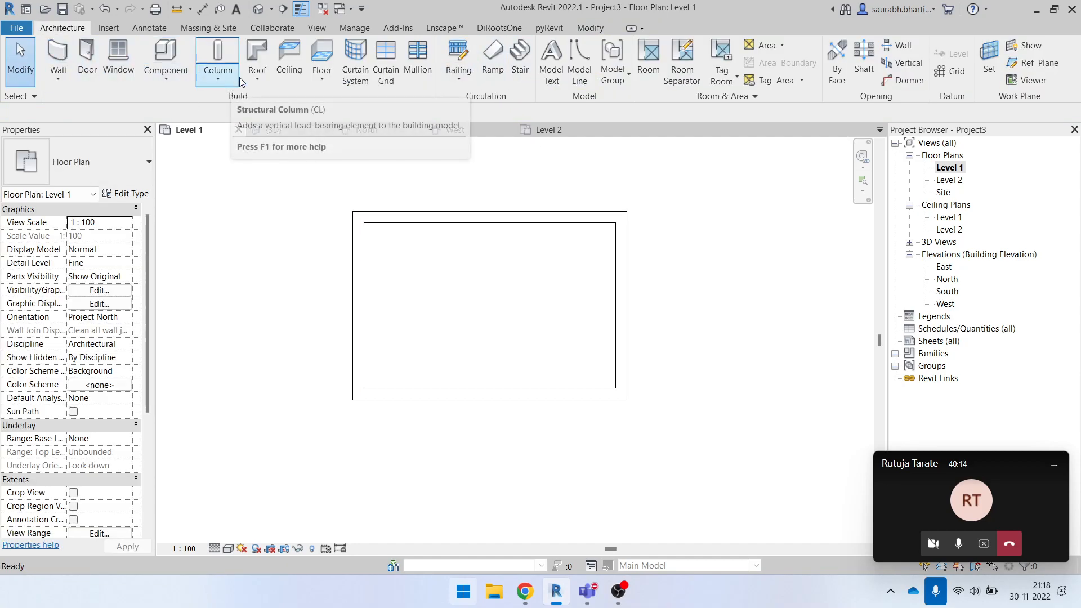
{"action": "left_click", "coordinate": [262, 76]}
{"action": "left_click", "coordinate": [316, 133]}
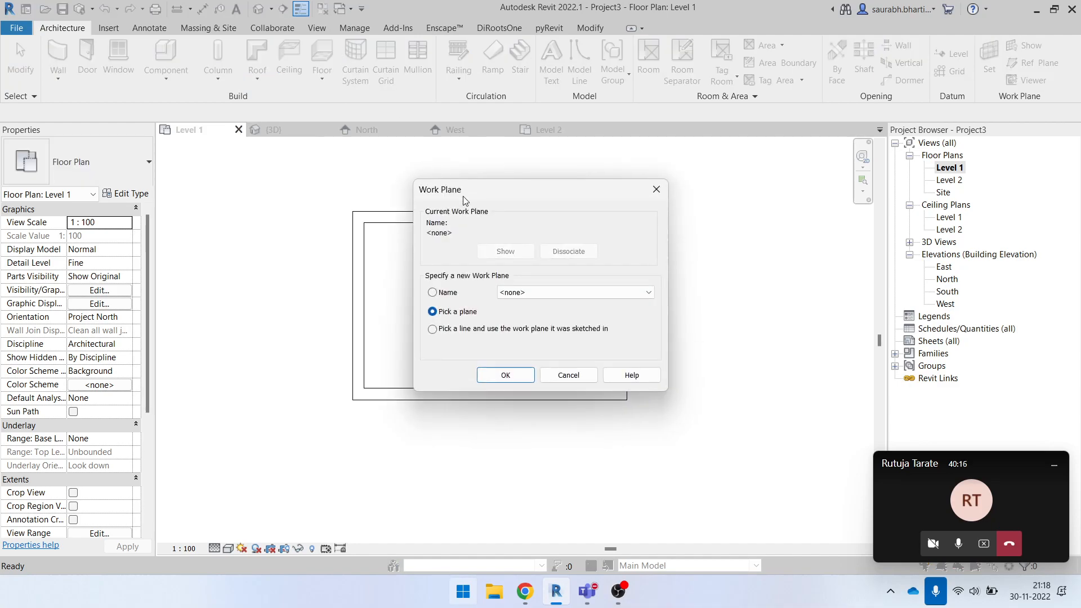
{"action": "left_click", "coordinate": [512, 378]}
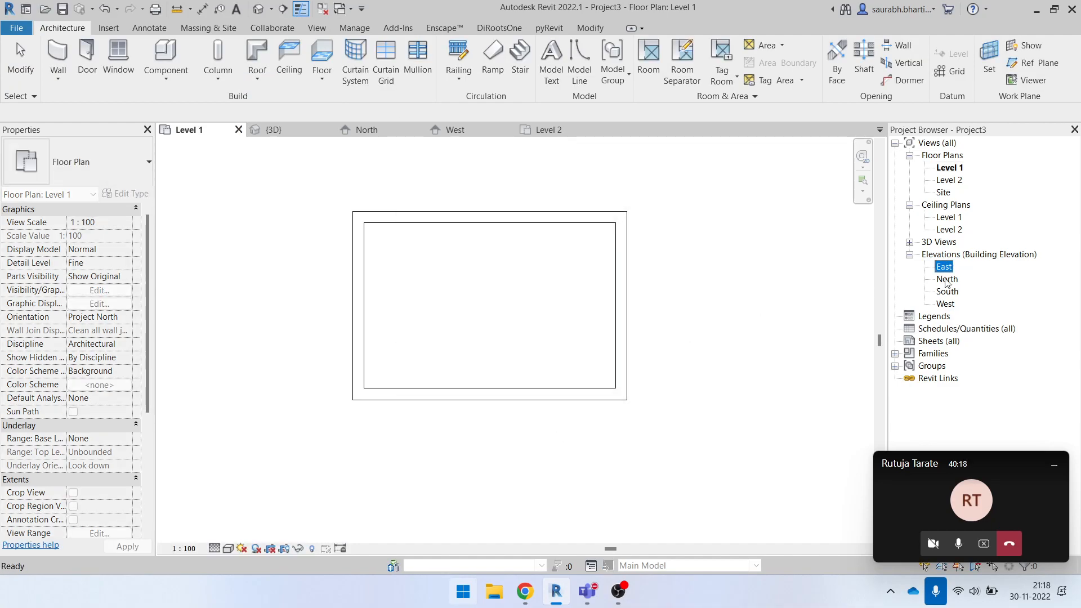
- Start a Roof by Extrusion in the North elevation, picking the box's wall face as work plane and Level 2 with 0.0 offset
{"action": "double_click", "coordinate": [947, 279]}
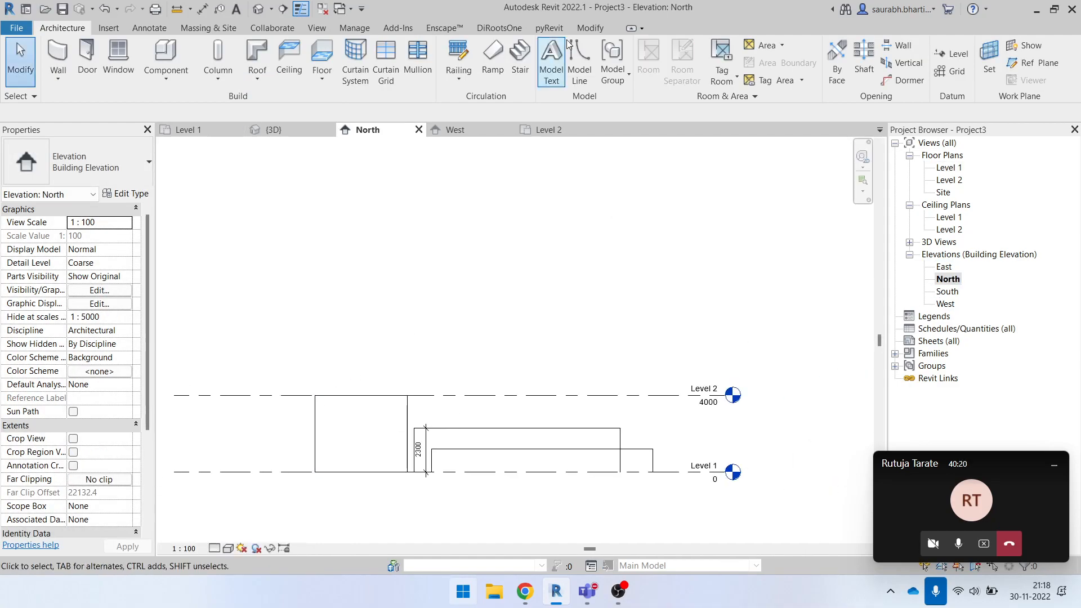
{"action": "left_click", "coordinate": [256, 84]}
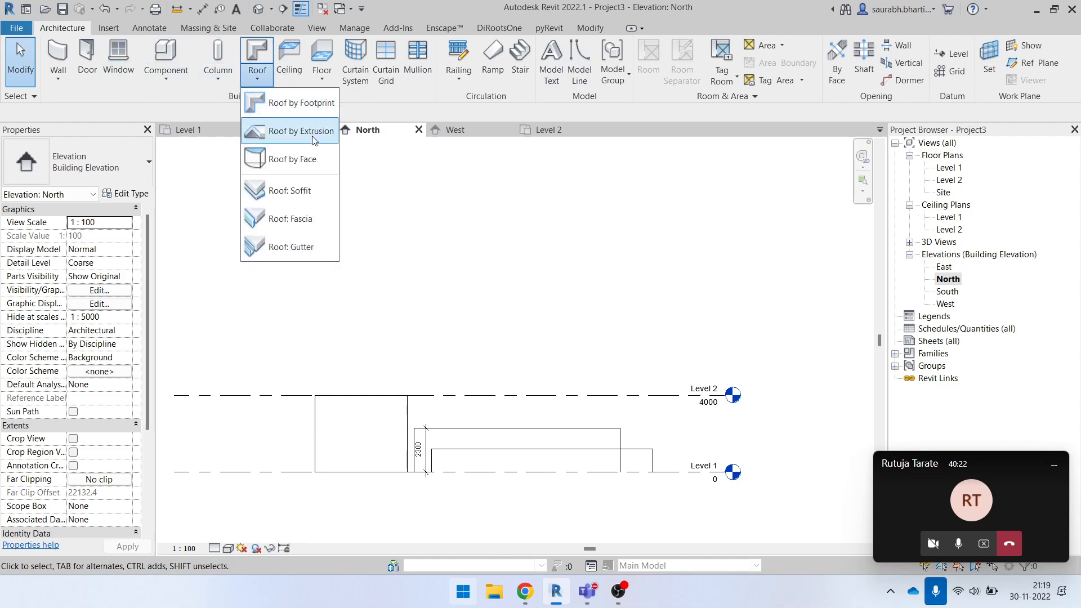
{"action": "left_click", "coordinate": [304, 133]}
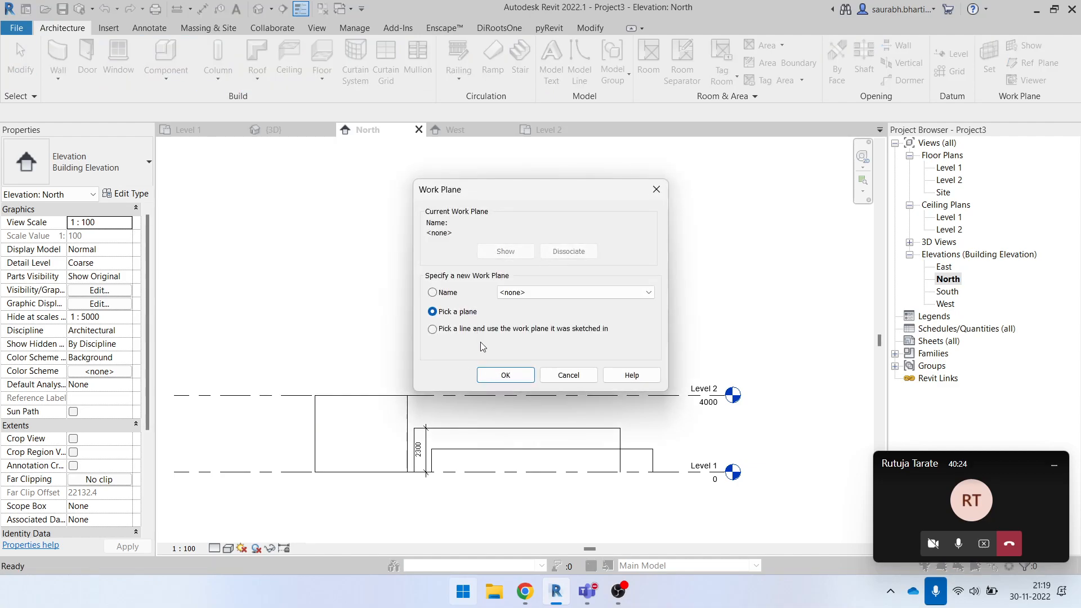
{"action": "left_click", "coordinate": [498, 376]}
{"action": "left_click", "coordinate": [349, 402]}
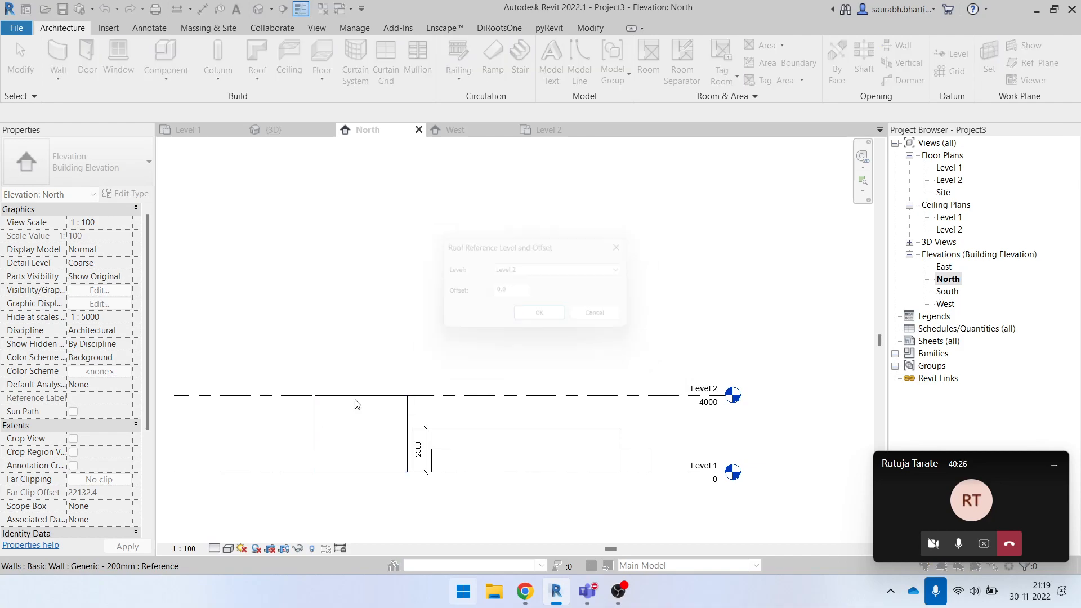
{"action": "left_click", "coordinate": [545, 319]}
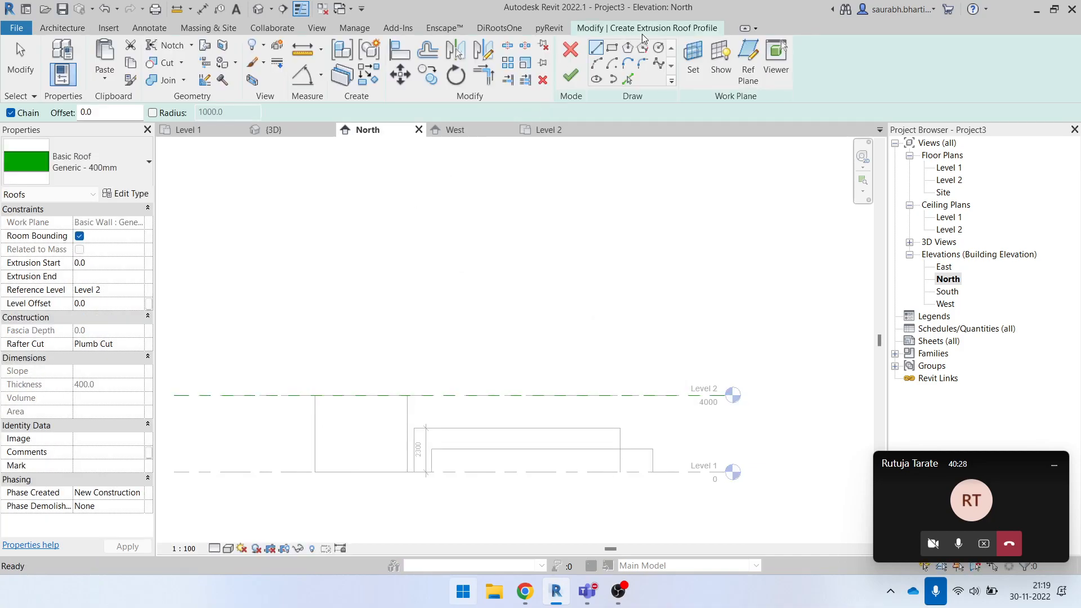
- Sketch the roof profile as an arc rising from partway up one wall edge to the opposite wall's Level 2 corner, and finish the roof
{"action": "left_click", "coordinate": [596, 70]}
{"action": "scroll", "coordinate": [302, 429], "scroll_direction": "up", "scroll_amount": 4}
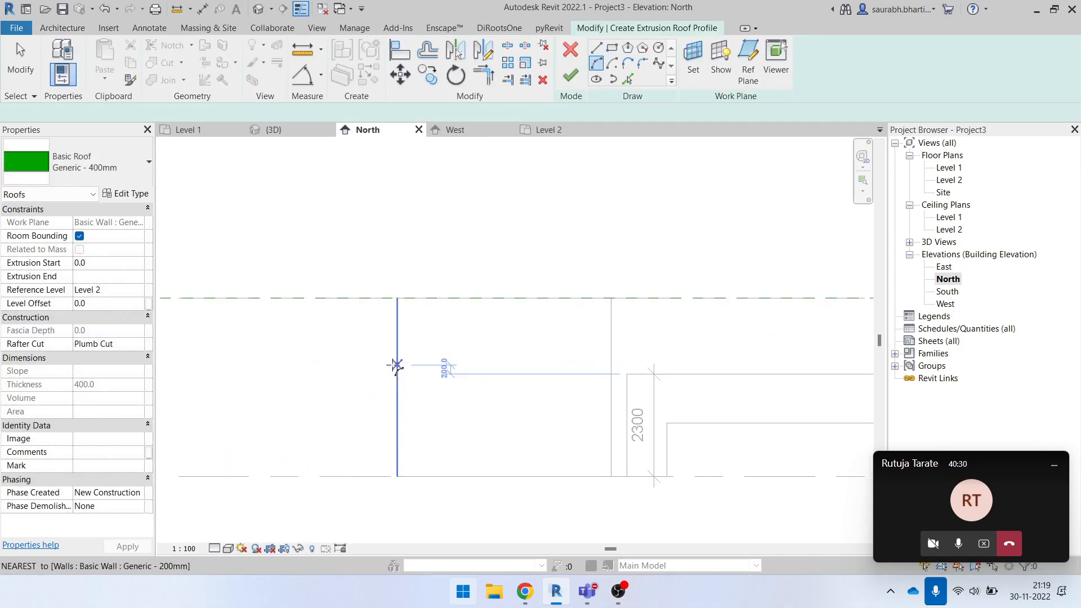
{"action": "left_click", "coordinate": [397, 365]}
{"action": "left_click", "coordinate": [611, 298]}
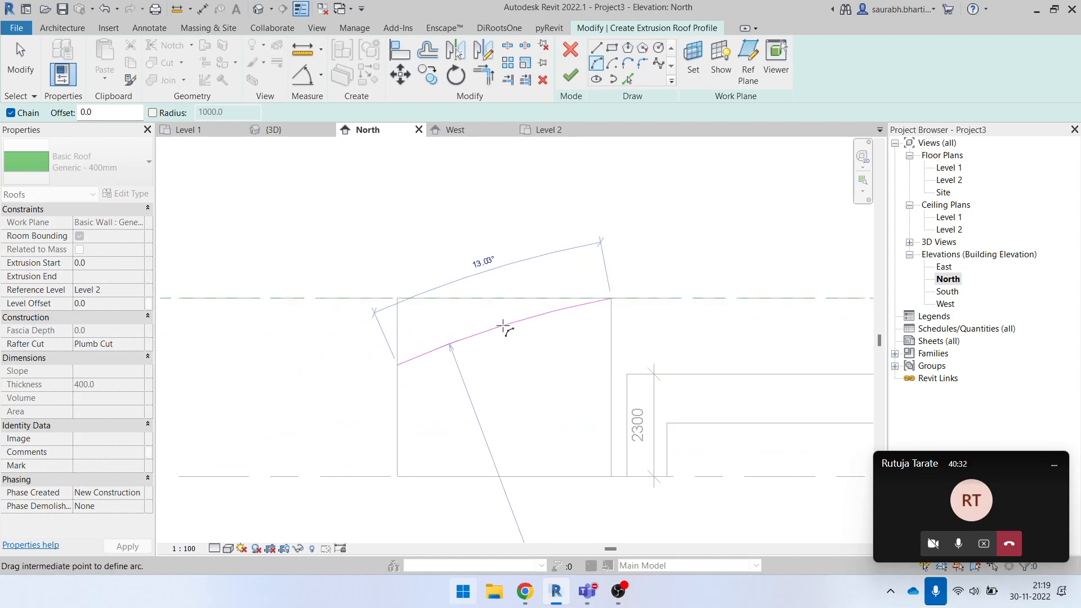
{"action": "left_click", "coordinate": [568, 76]}
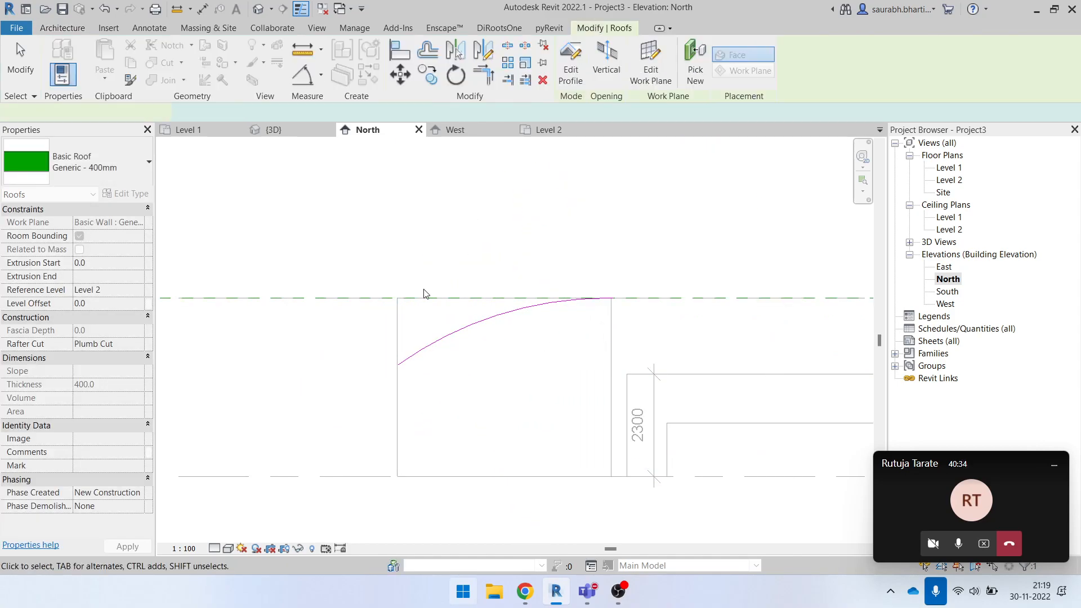
- Change the curved extrusion roof's type to Basic Roof Generic - 125mm in the 3D view
{"action": "scroll", "coordinate": [525, 371], "scroll_direction": "down", "scroll_amount": 1}
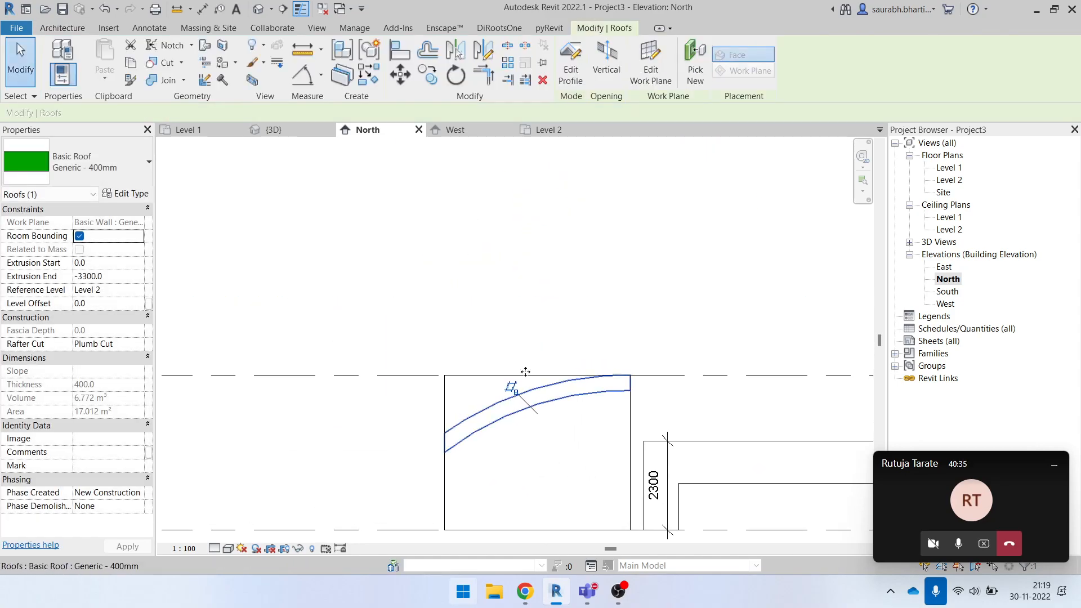
{"action": "left_click", "coordinate": [260, 7]}
{"action": "middle_click_drag", "start_coordinate": [449, 374], "coordinate": [567, 370], "text": "shift"}
{"action": "left_click", "coordinate": [539, 404]}
{"action": "middle_click_drag", "start_coordinate": [540, 405], "coordinate": [562, 360], "text": "shift"}
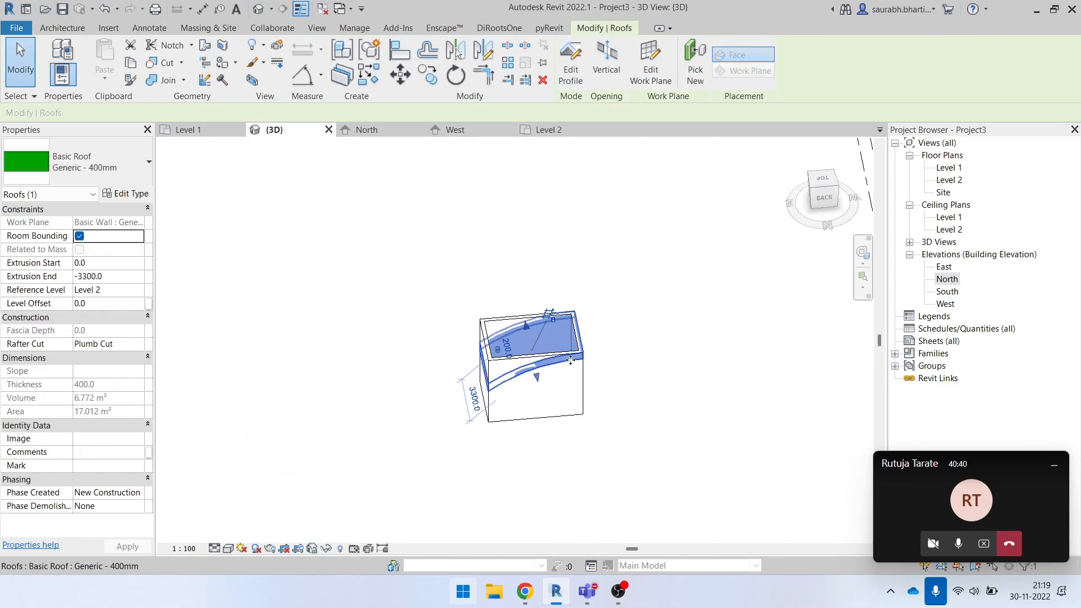
{"action": "left_click", "coordinate": [607, 423]}
{"action": "middle_click_drag", "start_coordinate": [607, 423], "coordinate": [528, 350], "text": "shift"}
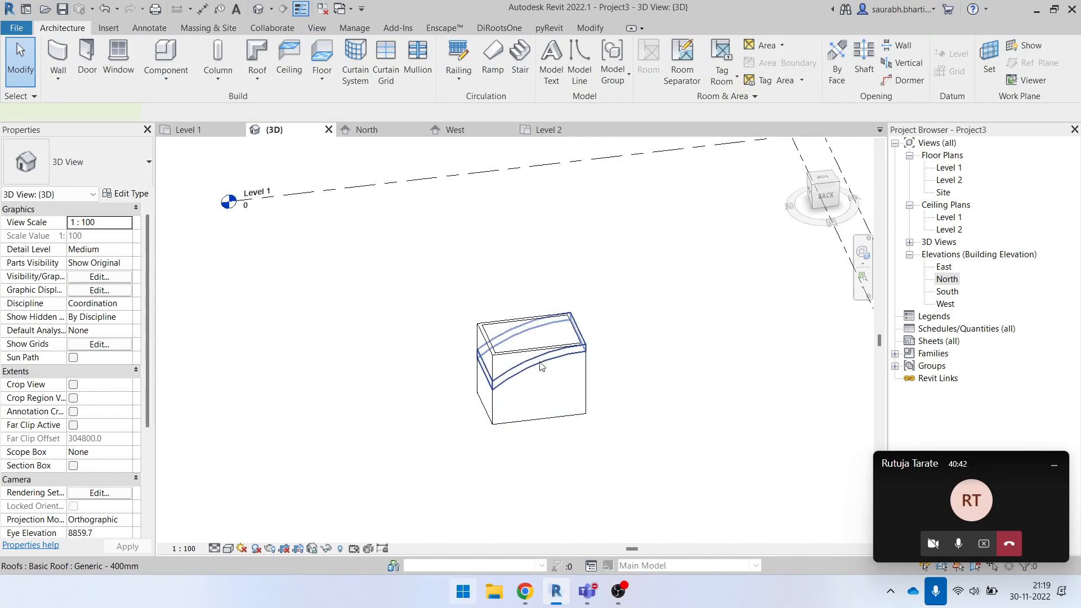
{"action": "left_click", "coordinate": [540, 365]}
{"action": "left_click", "coordinate": [84, 163]}
{"action": "left_click", "coordinate": [76, 263]}
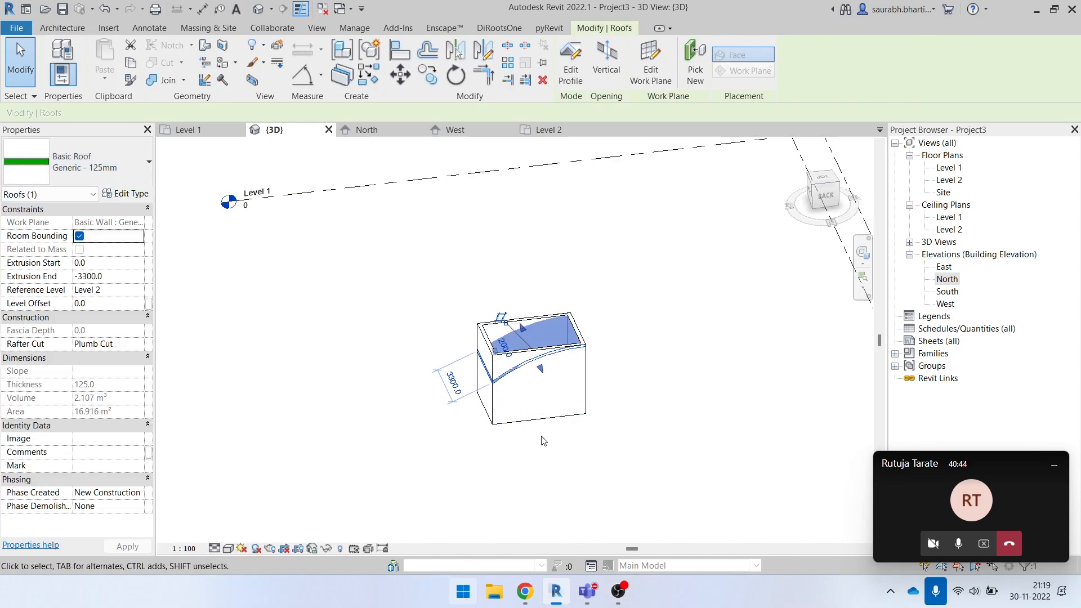
{"action": "left_click", "coordinate": [607, 448]}
- Attach the top of the back wall to the curved roof
{"action": "scroll", "coordinate": [546, 391], "scroll_direction": "up", "scroll_amount": 5}
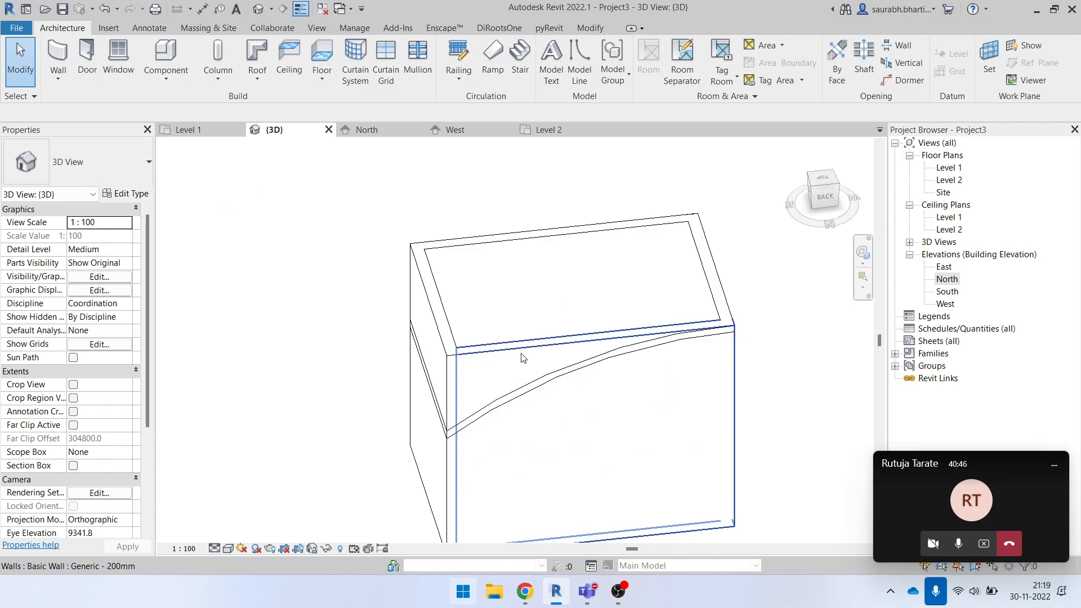
{"action": "left_click", "coordinate": [546, 388]}
{"action": "middle_click_drag", "start_coordinate": [546, 389], "coordinate": [554, 380], "text": "shift"}
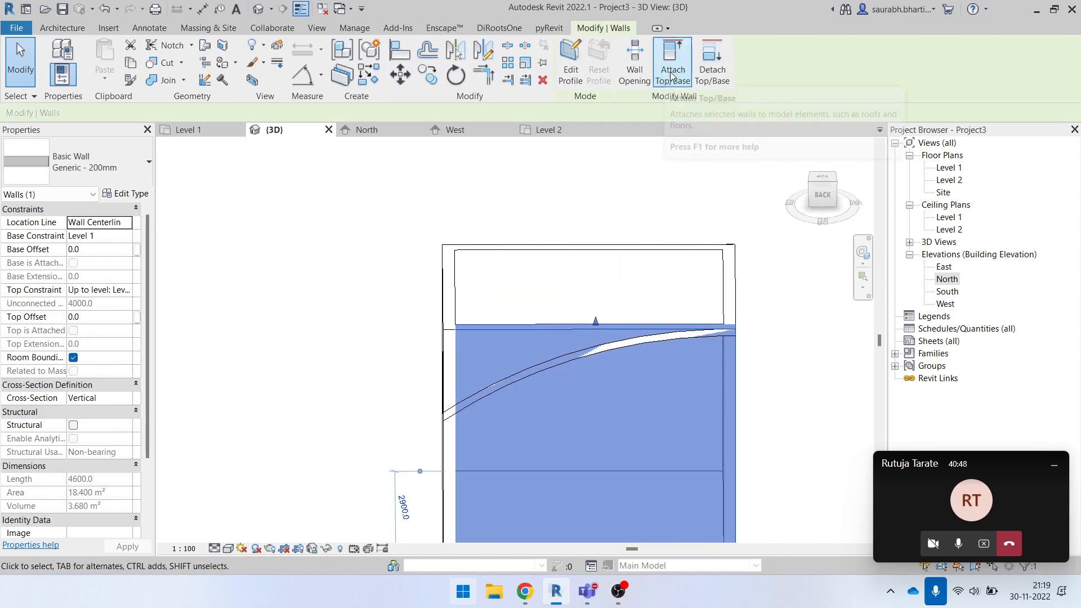
{"action": "left_click", "coordinate": [678, 60]}
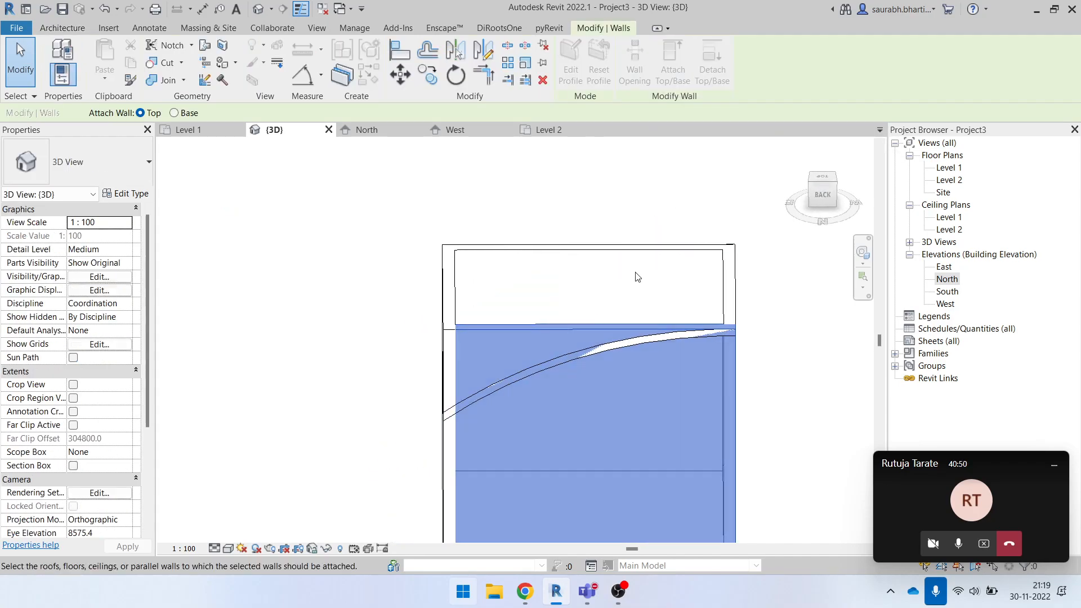
{"action": "left_click", "coordinate": [656, 335]}
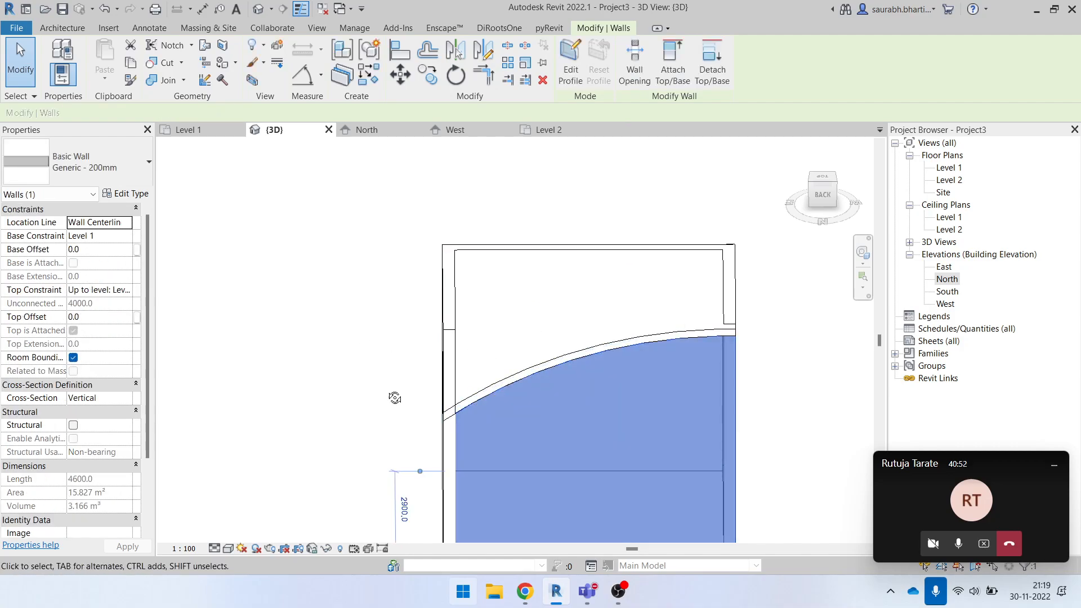
- Edit the front wall's profile in the Front view and add the roof's lower arc to the sketch using Pick Lines
{"action": "middle_click_drag", "start_coordinate": [385, 381], "coordinate": [640, 405], "text": "shift"}
{"action": "left_click", "coordinate": [676, 296]}
{"action": "middle_click_drag", "start_coordinate": [678, 297], "coordinate": [640, 389], "text": "shift"}
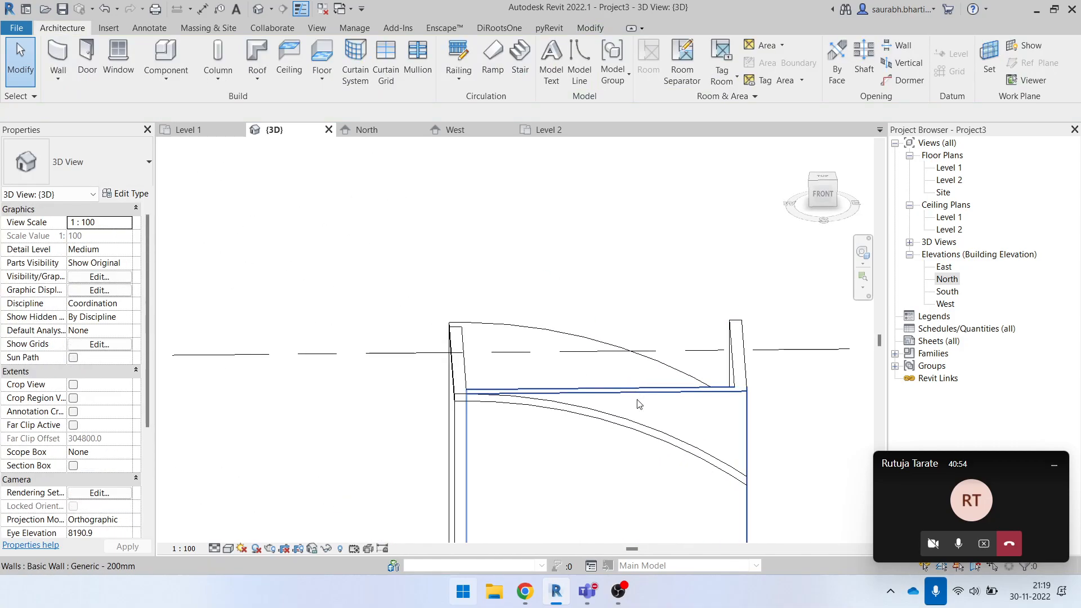
{"action": "left_click", "coordinate": [640, 404]}
{"action": "left_click", "coordinate": [822, 200]}
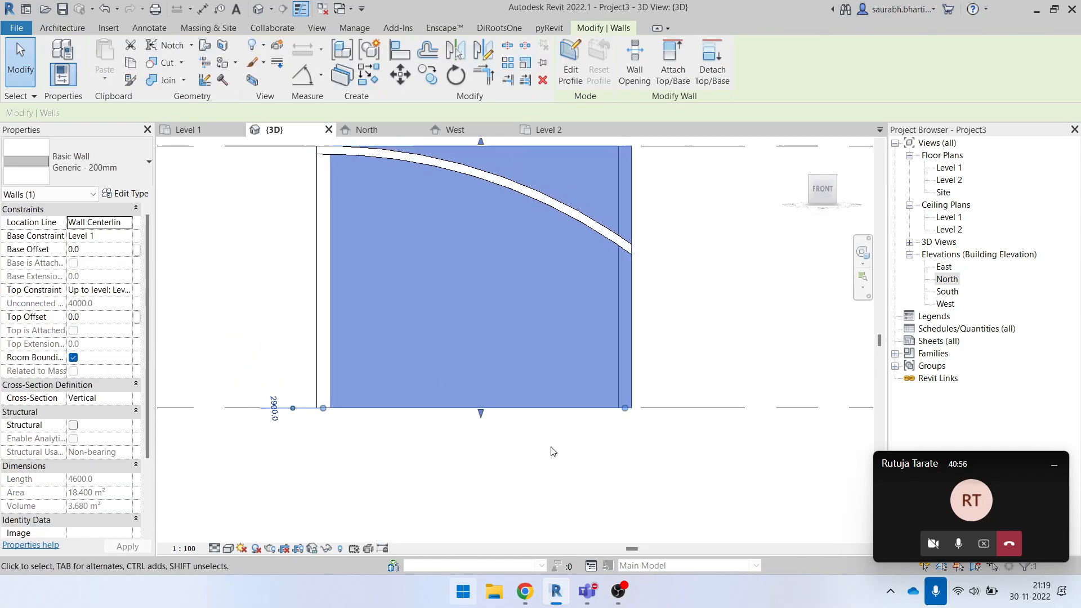
{"action": "left_click", "coordinate": [422, 434]}
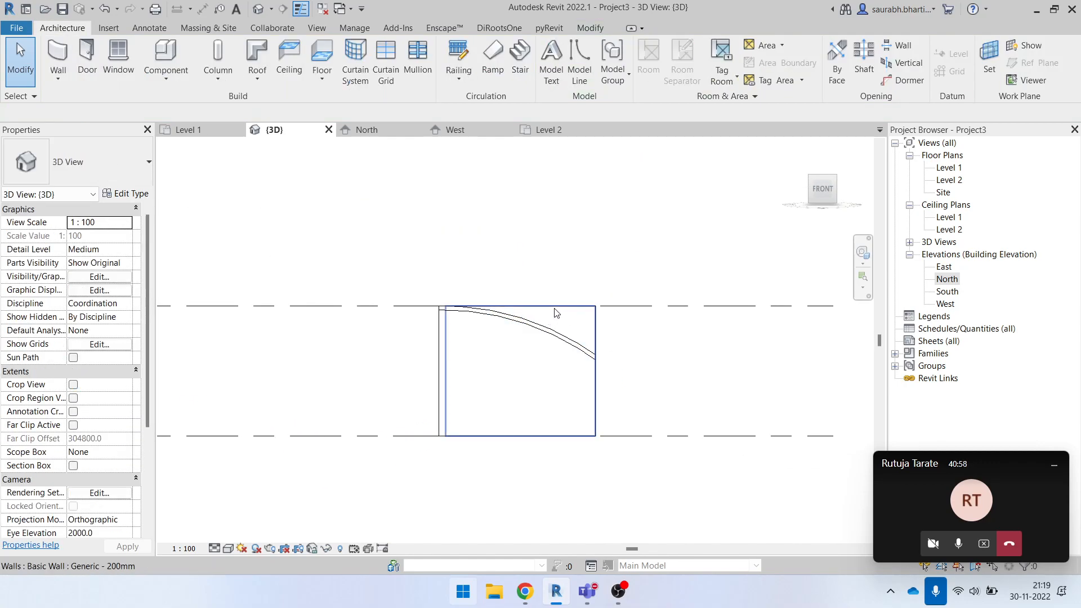
{"action": "left_click", "coordinate": [551, 309]}
{"action": "left_click", "coordinate": [572, 57]}
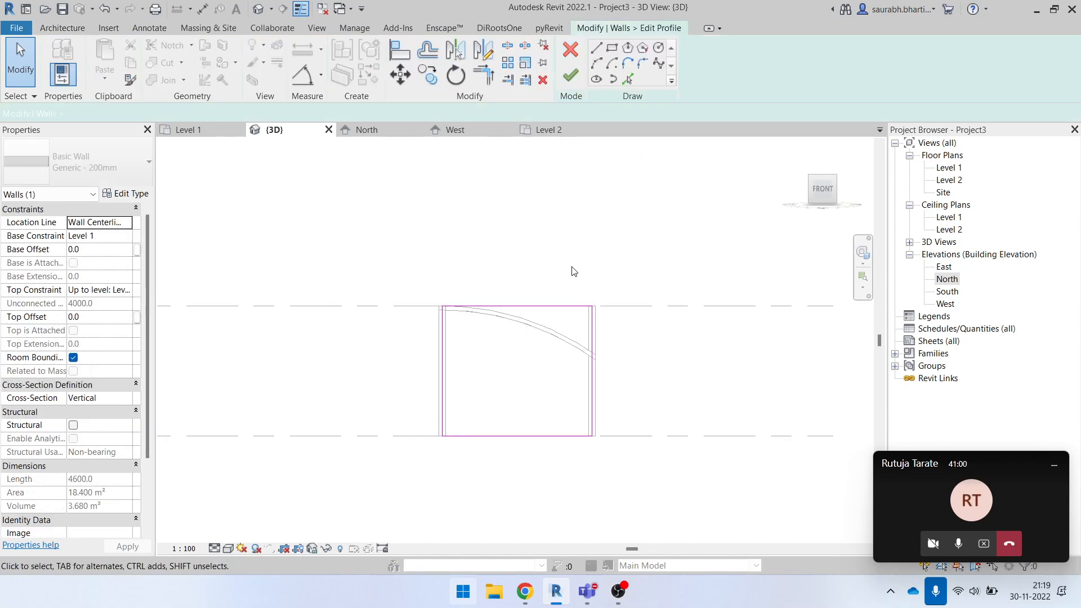
{"action": "scroll", "coordinate": [478, 367], "scroll_direction": "up", "scroll_amount": 3}
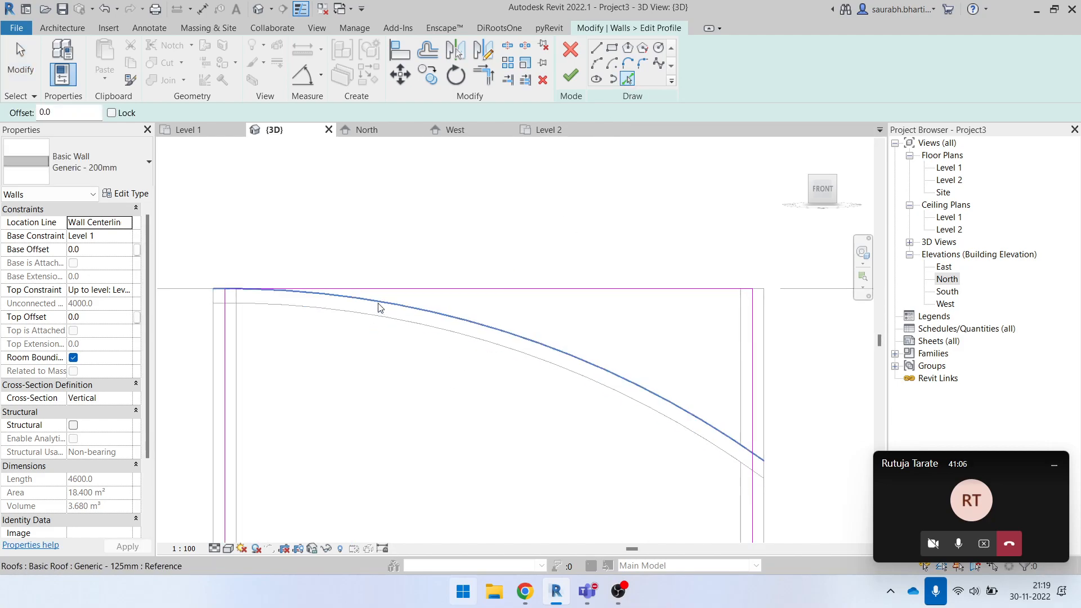
{"action": "scroll", "coordinate": [377, 327], "scroll_direction": "down", "scroll_amount": 3}
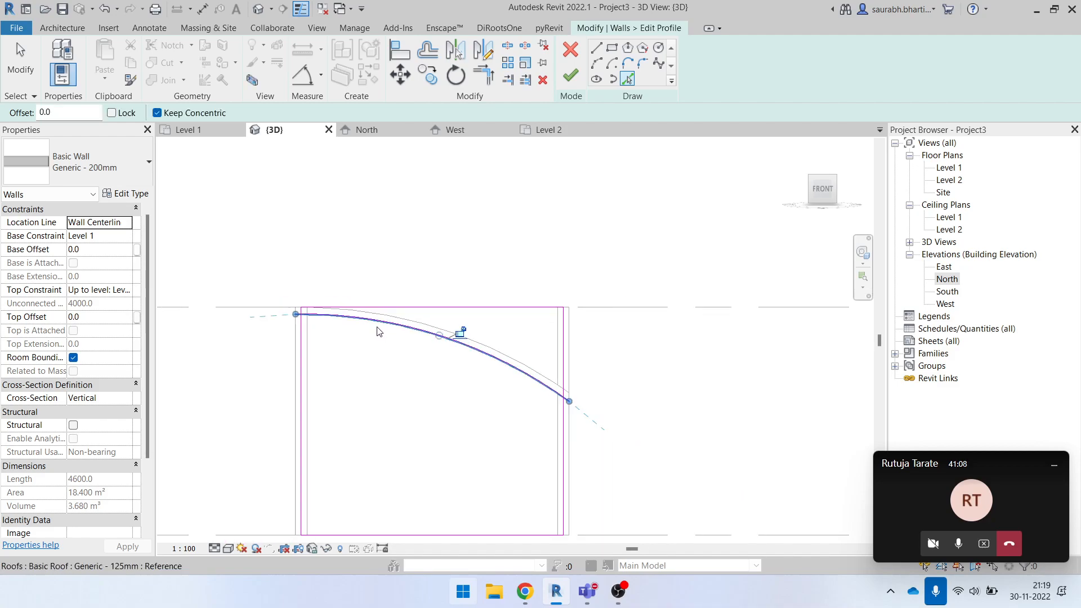
- Trim the profile's side lines to the arc, remove the straight top line and finish the front wall's profile
{"action": "key", "text": "t"}
{"action": "key", "text": "r"}
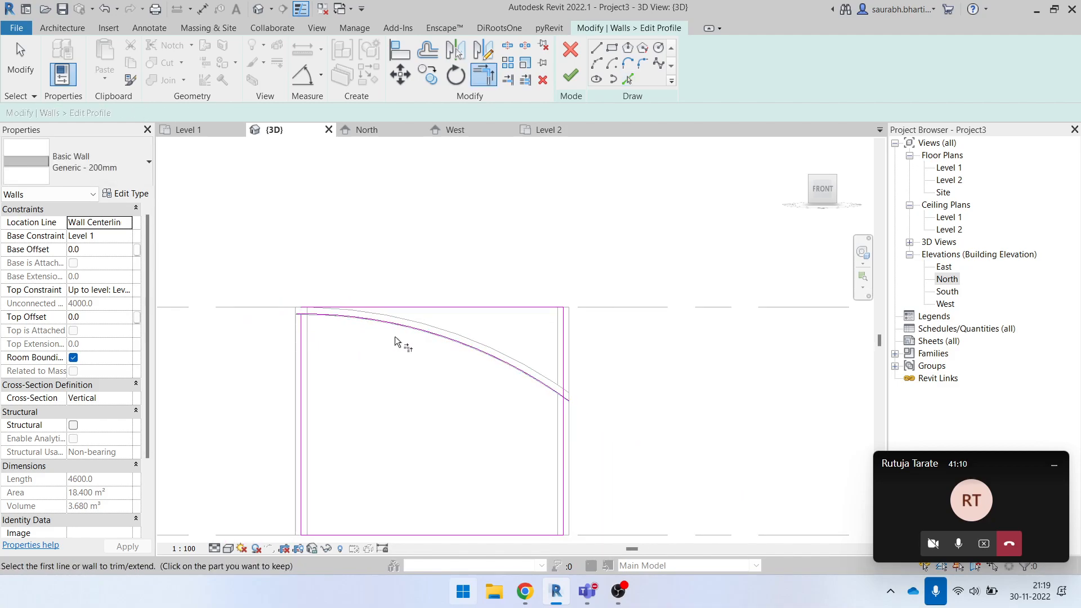
{"action": "key", "text": "Escape"}
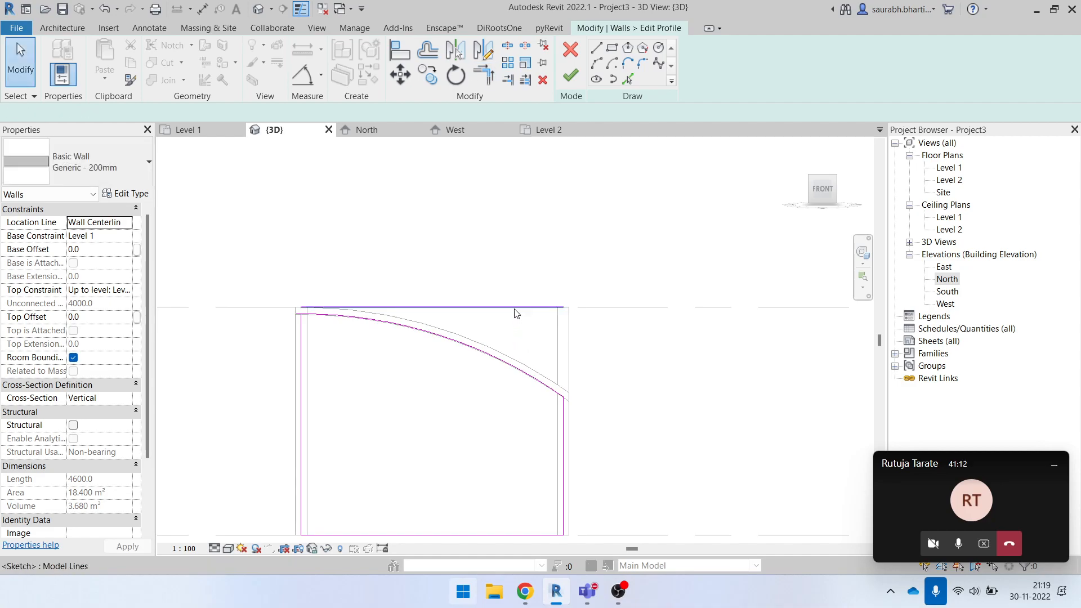
{"action": "left_click", "coordinate": [564, 73]}
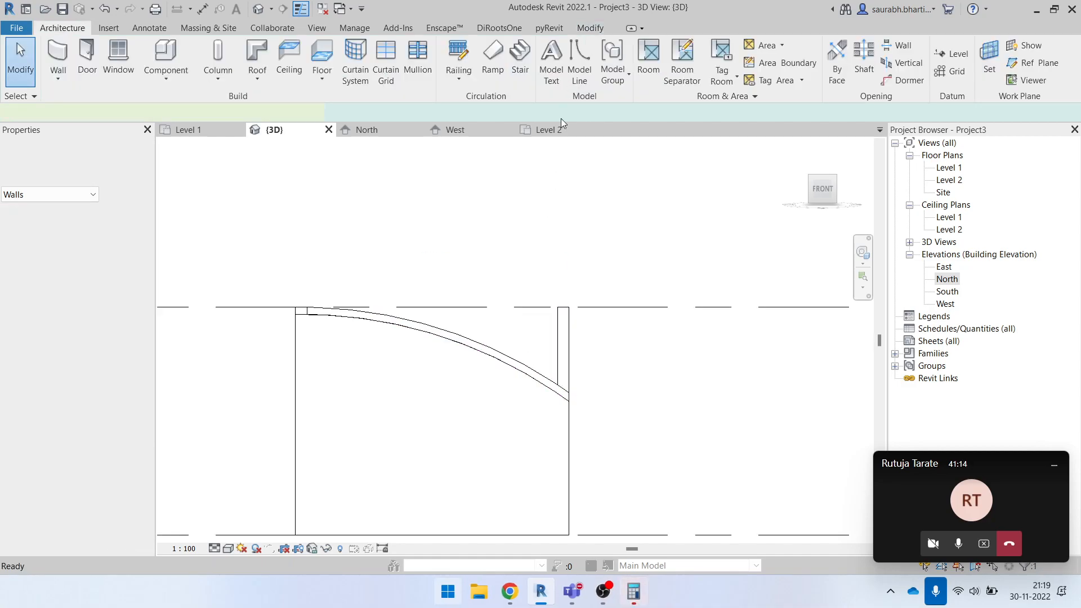
- Reopen the front wall's profile, sketch a circle of 600 mm radius in its upper part and finish to cut a round opening
{"action": "left_click", "coordinate": [472, 461]}
{"action": "middle_click_drag", "start_coordinate": [509, 376], "coordinate": [626, 371], "text": "shift"}
{"action": "left_click", "coordinate": [510, 406]}
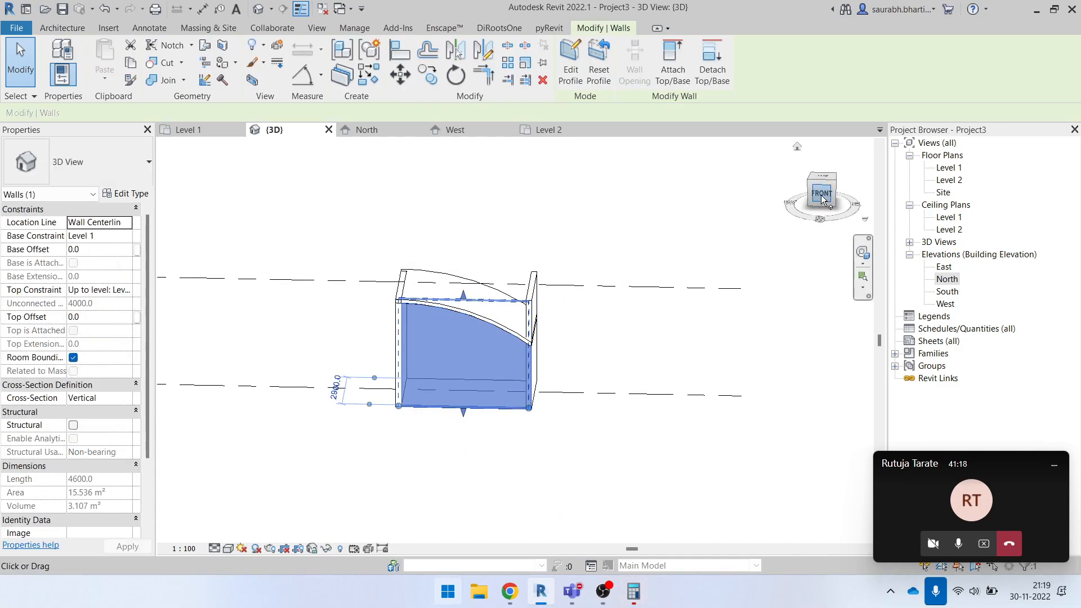
{"action": "left_click", "coordinate": [571, 62]}
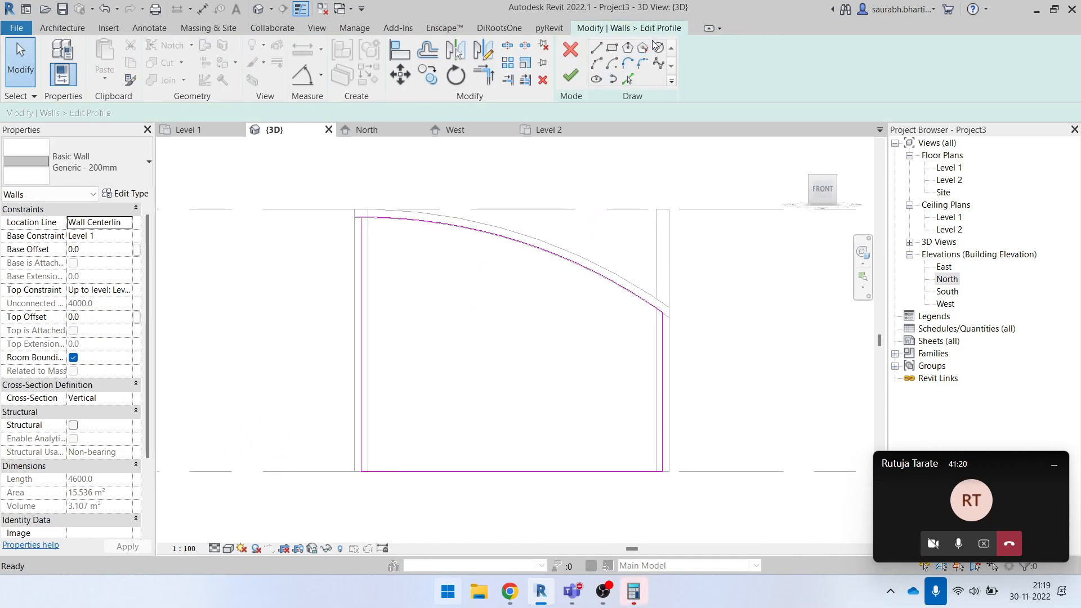
{"action": "left_click", "coordinate": [504, 322]}
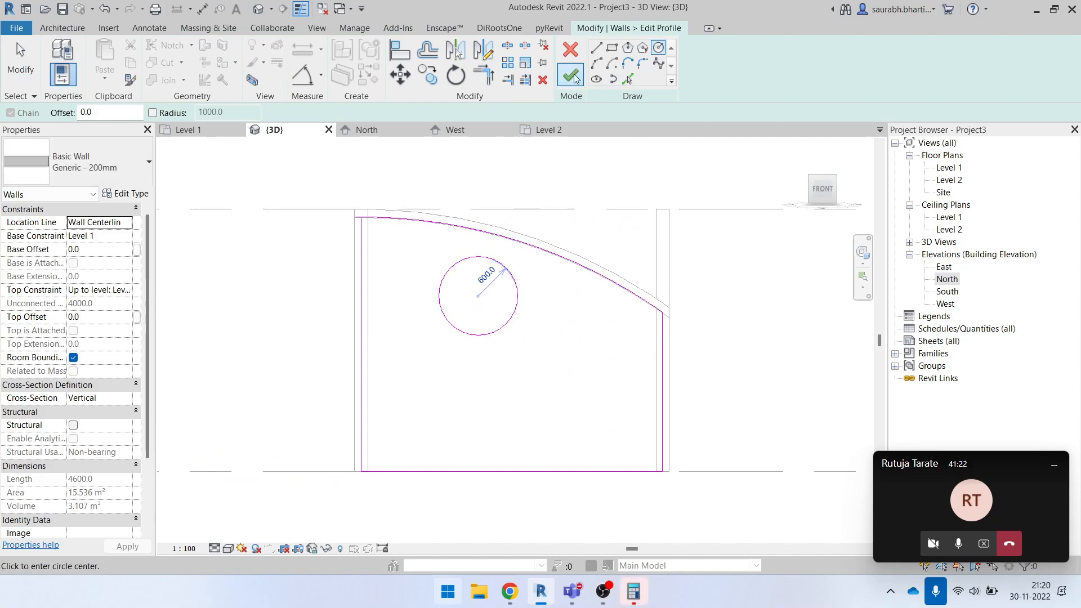
{"action": "left_click", "coordinate": [575, 79]}
{"action": "left_click", "coordinate": [531, 174]}
- Examine in the 3D view how the side wall's top meets the edge of the curved roof
{"action": "mouse_move", "coordinate": [608, 343]}
{"action": "middle_mouse_down", "text": "shift"}
{"action": "mouse_move", "coordinate": [582, 437]}
{"action": "mouse_move", "coordinate": [588, 480]}
{"action": "mouse_move", "coordinate": [527, 376]}
{"action": "middle_mouse_up", "text": "shift"}
{"action": "middle_click_drag", "start_coordinate": [495, 328], "coordinate": [376, 231], "text": "shift"}
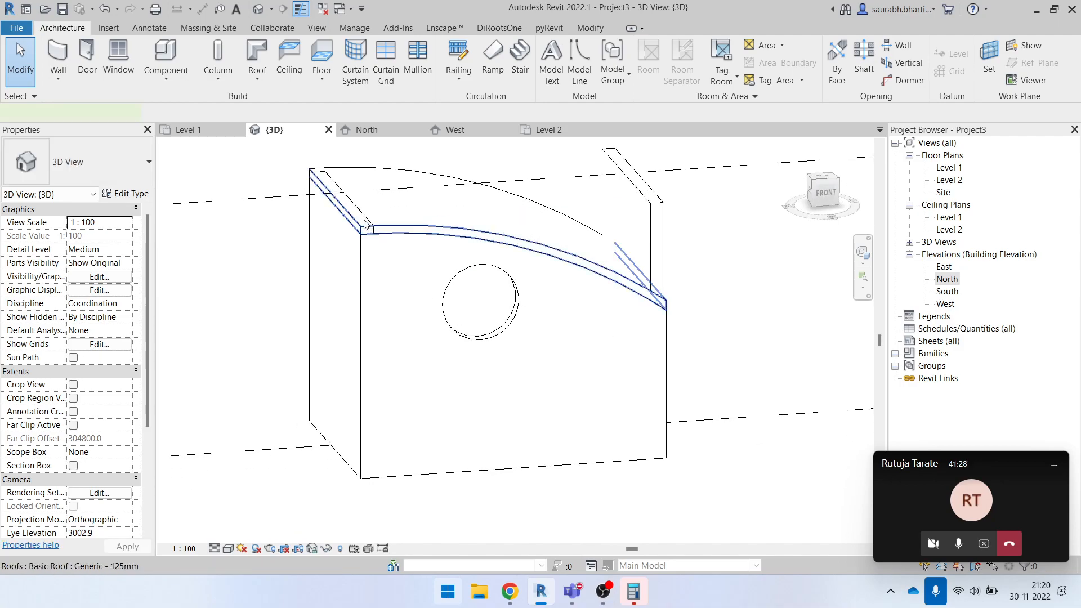
{"action": "left_click", "coordinate": [364, 224]}
{"action": "left_click", "coordinate": [329, 244]}
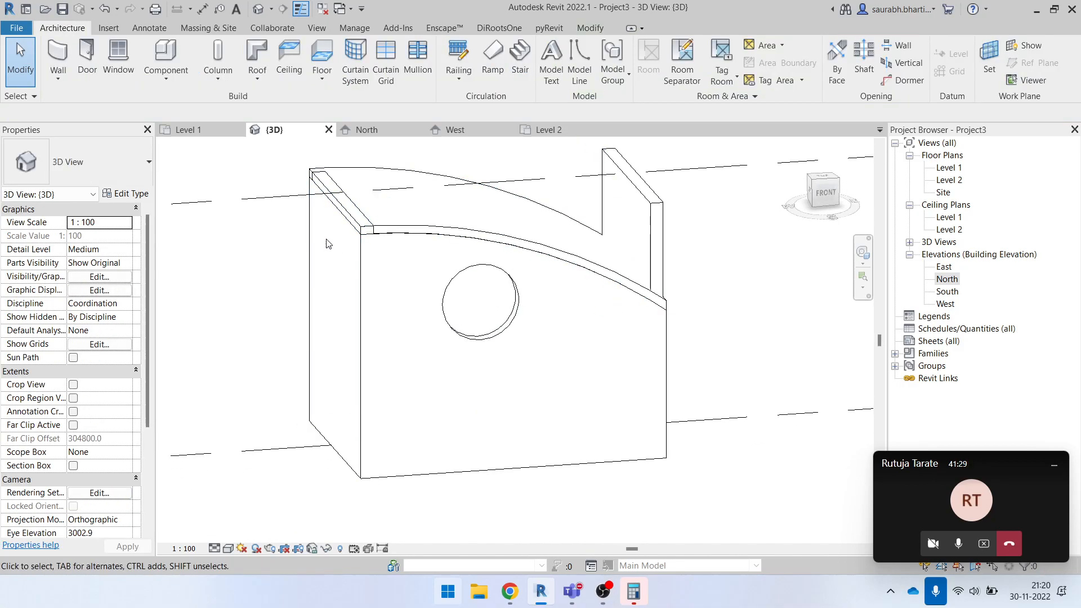
- Attach the top of the left side wall to the curved roof in the 3D view
{"action": "left_click", "coordinate": [356, 257]}
{"action": "left_click", "coordinate": [676, 60]}
{"action": "left_click", "coordinate": [530, 243]}
{"action": "middle_click_drag", "start_coordinate": [591, 307], "coordinate": [479, 319], "text": "shift"}
- Attach the top of the opposite side wall to the curved roof and inspect the closed building from several angles
{"action": "left_click", "coordinate": [478, 319]}
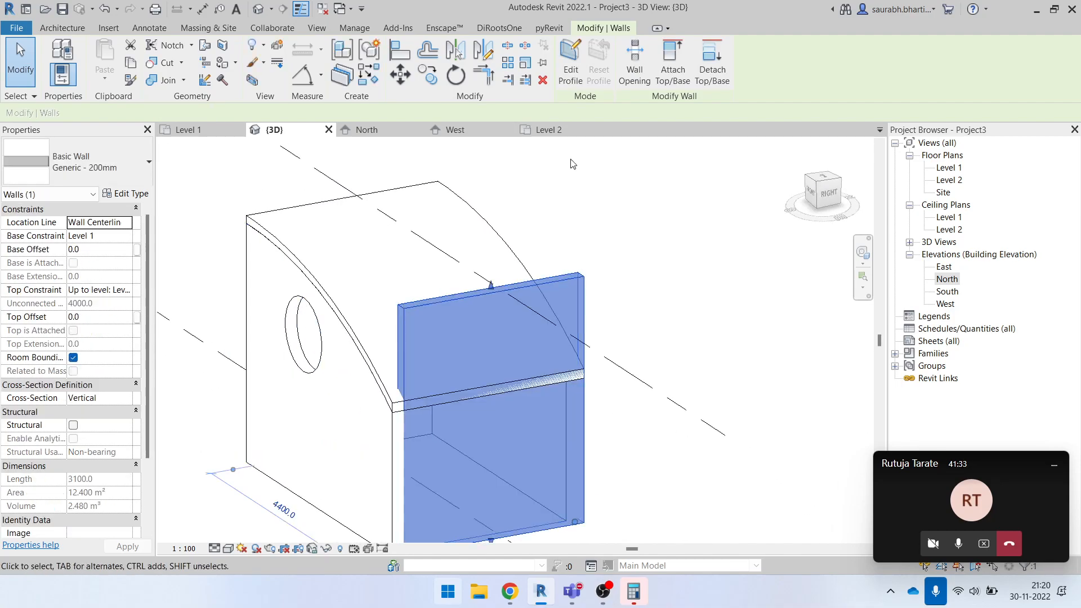
{"action": "left_click", "coordinate": [670, 61]}
{"action": "left_click", "coordinate": [393, 310]}
{"action": "scroll", "coordinate": [563, 285], "scroll_direction": "down", "scroll_amount": 2}
{"action": "left_click", "coordinate": [601, 283]}
{"action": "middle_click_drag", "start_coordinate": [541, 414], "coordinate": [453, 420], "text": "shift"}
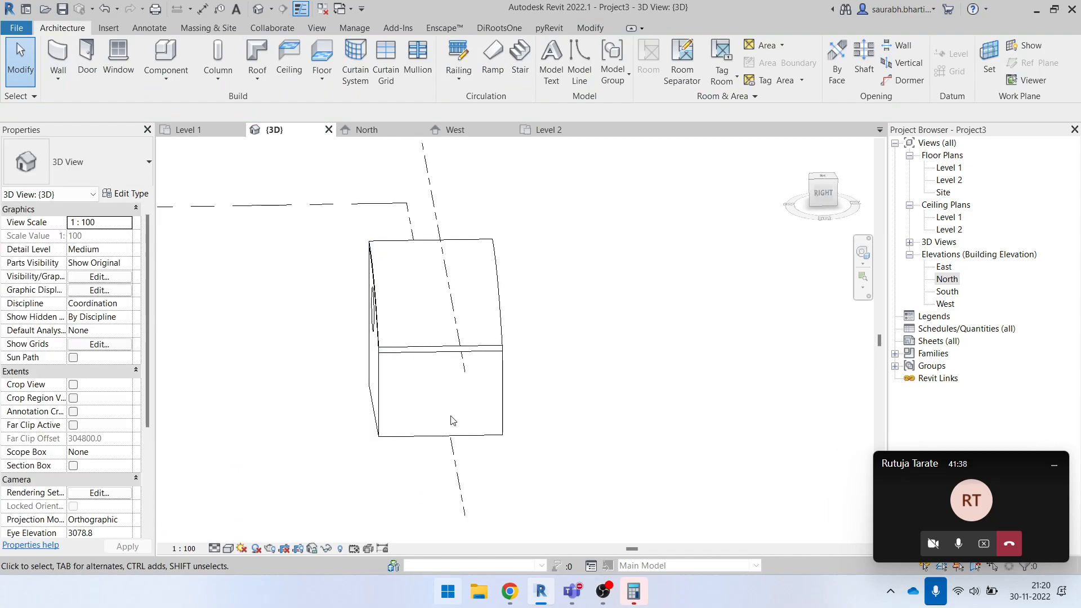
{"action": "left_click", "coordinate": [453, 437]}
{"action": "middle_click_drag", "start_coordinate": [453, 509], "coordinate": [521, 462], "text": "shift"}
{"action": "left_click", "coordinate": [690, 442]}
- Delete all four walls of the building in the Level 1 floor plan
{"action": "double_click", "coordinate": [949, 168]}
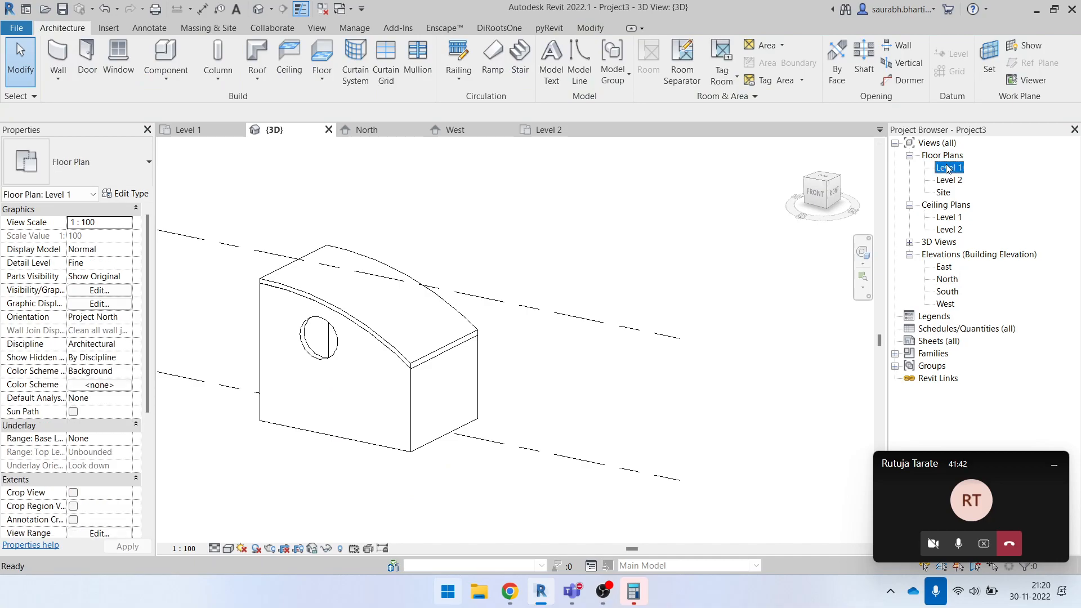
{"action": "left_click_drag", "start_coordinate": [629, 388], "coordinate": [629, 388]}
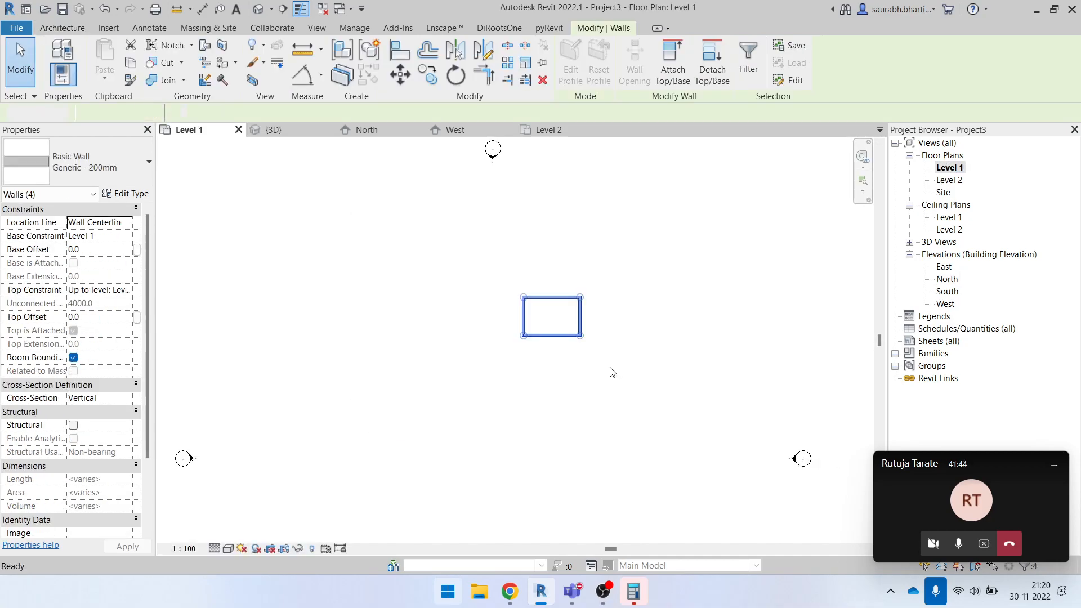
{"action": "key", "text": "Delete"}
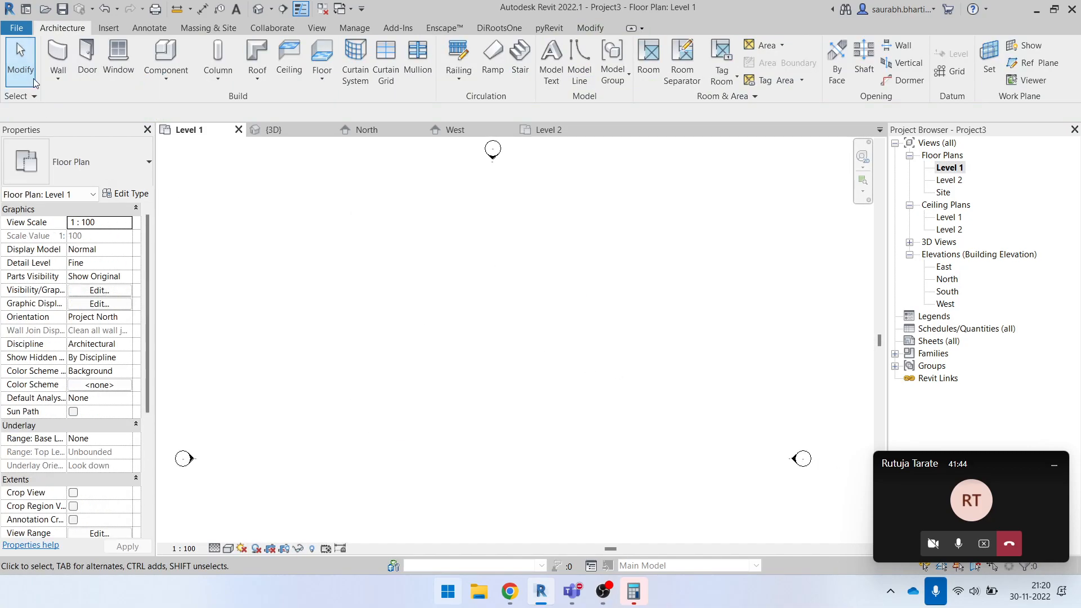
- Draw a straight horizontal wall of type Curtain Wall, about 4800 mm long and 8000 mm high, in the Level 1 plan
{"action": "left_click", "coordinate": [66, 54]}
{"action": "left_click", "coordinate": [90, 163]}
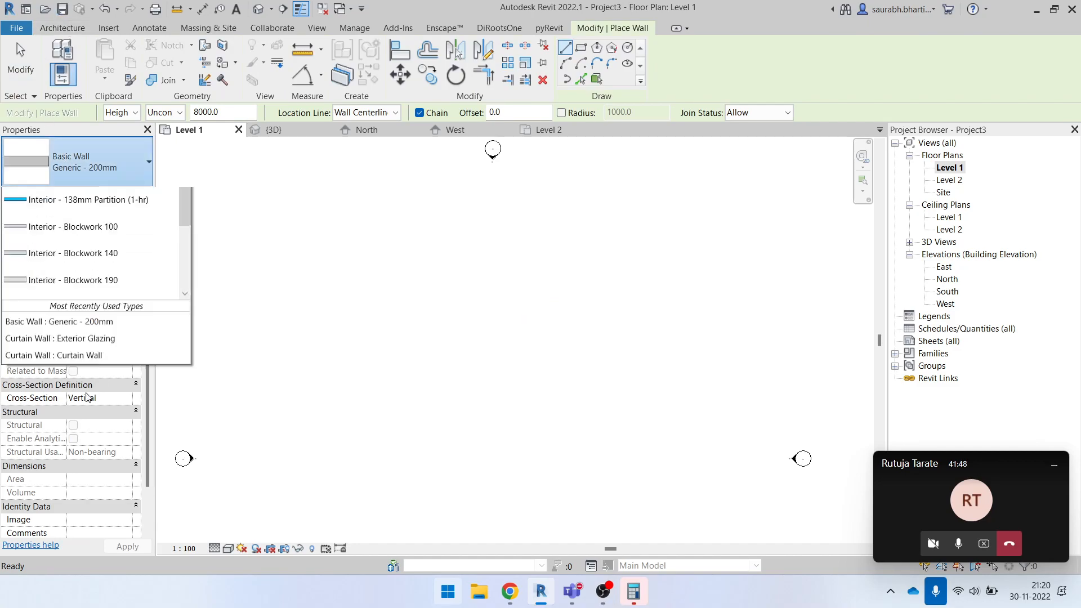
{"action": "left_click", "coordinate": [57, 378]}
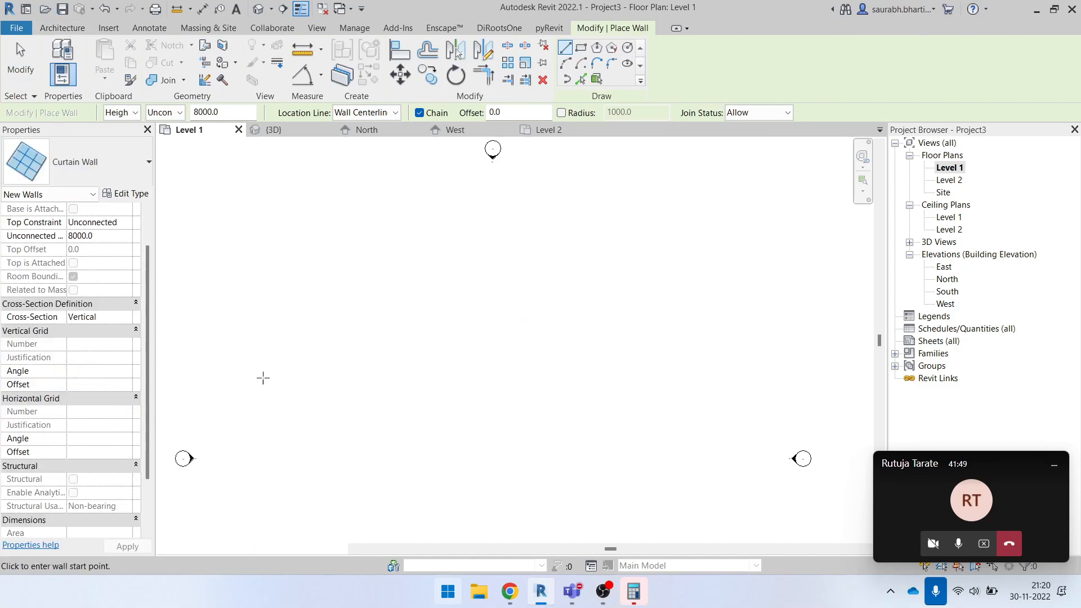
{"action": "left_click", "coordinate": [266, 420]}
{"action": "left_click", "coordinate": [356, 419]}
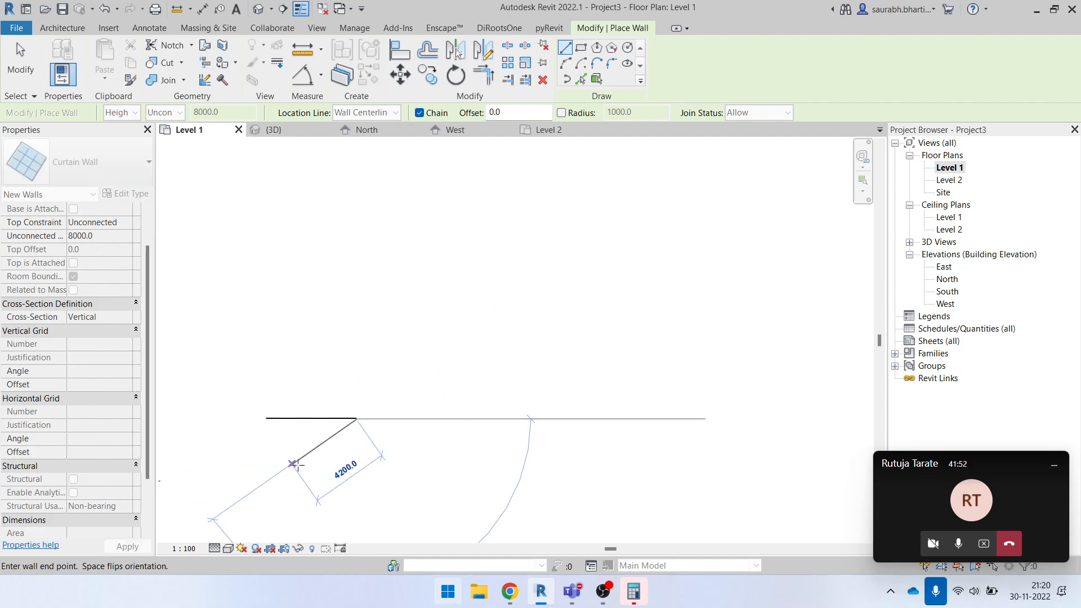
{"action": "key", "text": "Escape"}
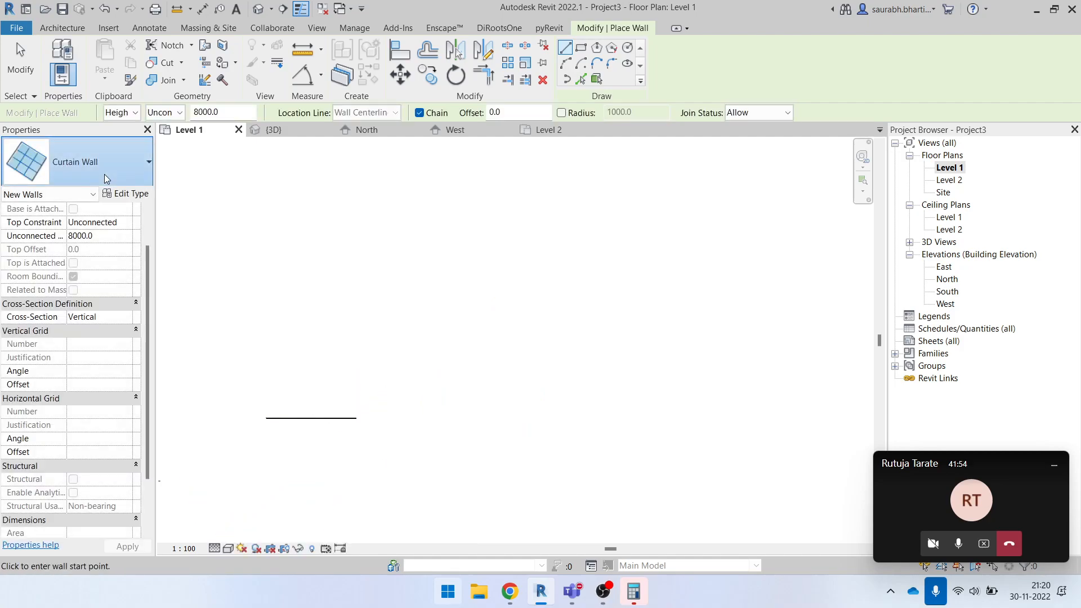
- Draw an Exterior Glazing curtain wall about 8300 mm long in line with the first, leaving a gap of about 1800 mm
{"action": "left_click", "coordinate": [85, 163]}
{"action": "left_click", "coordinate": [91, 411]}
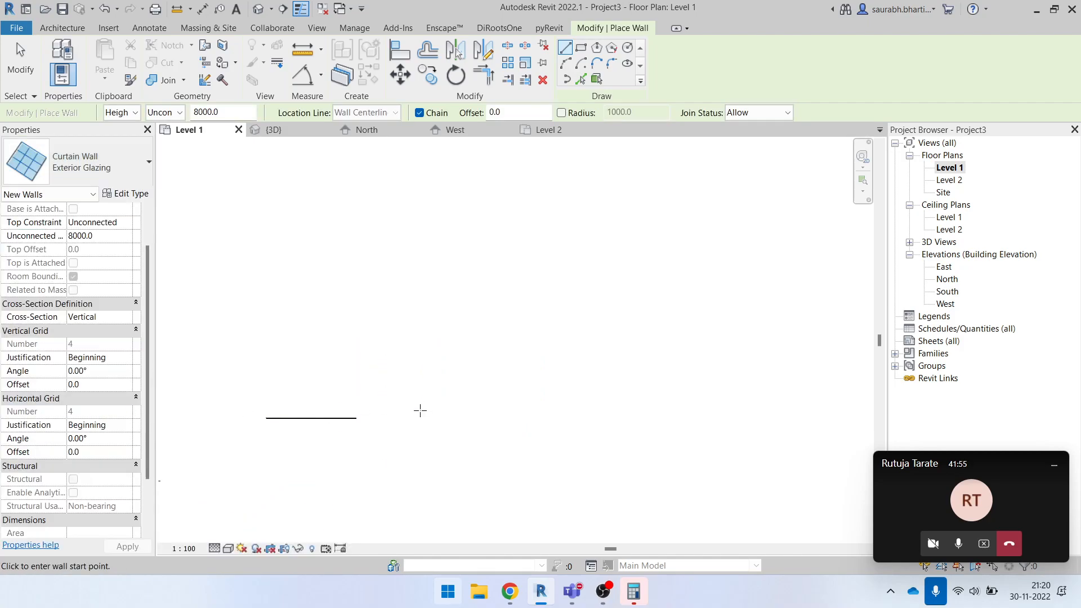
{"action": "left_click", "coordinate": [390, 419]}
{"action": "left_click", "coordinate": [544, 418]}
{"action": "key", "text": "Escape"}
- Draw a Storefront curtain wall in line with the Exterior Glazing wall, starting about 2400 mm beyond its end
{"action": "left_click", "coordinate": [90, 164]}
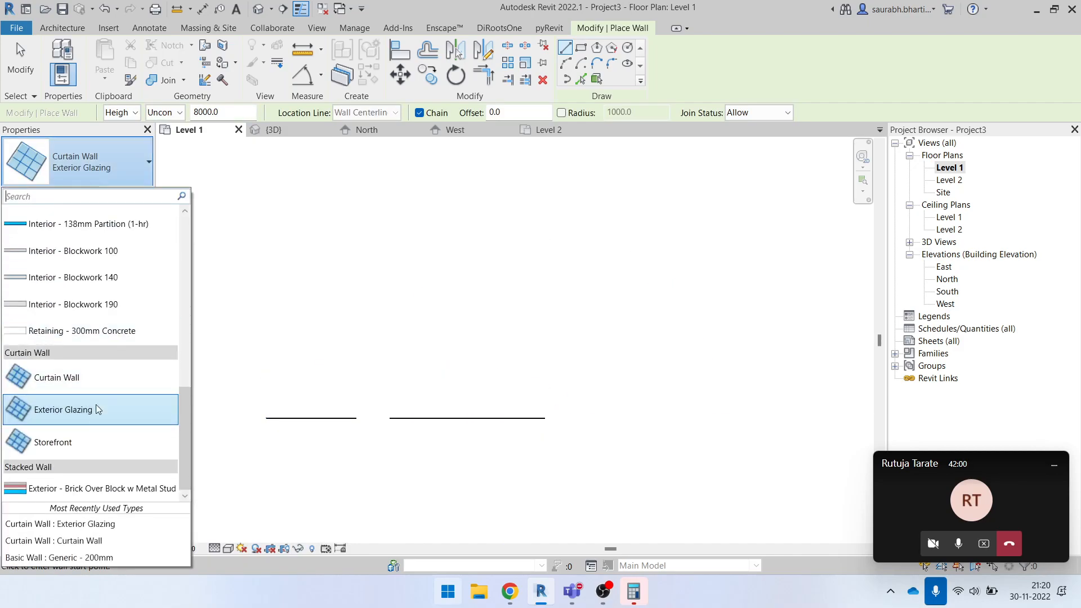
{"action": "left_click", "coordinate": [90, 442]}
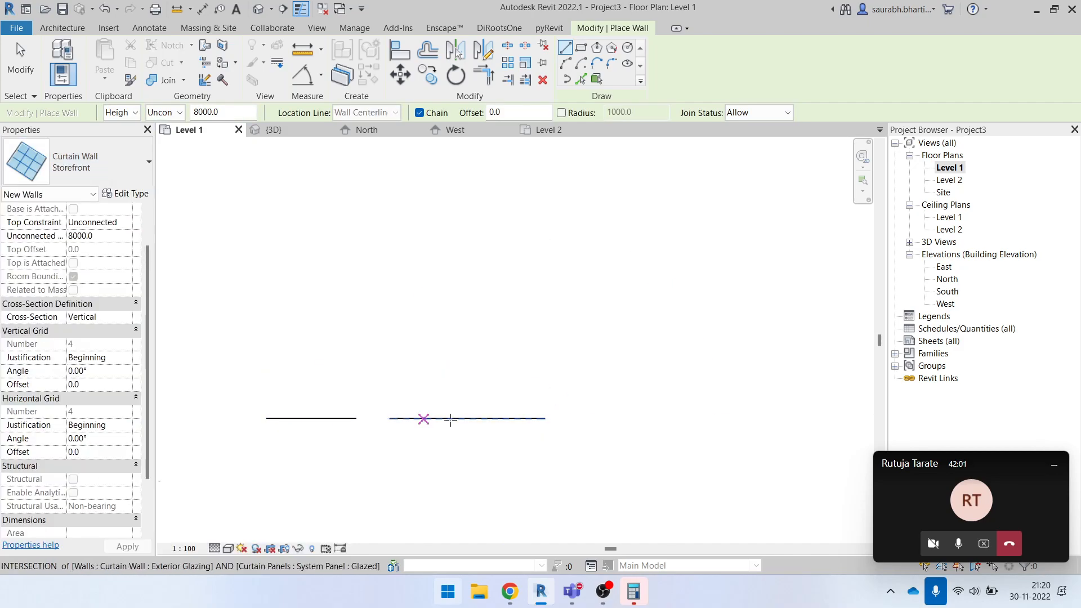
{"action": "left_click", "coordinate": [588, 419]}
{"action": "left_click", "coordinate": [736, 419]}
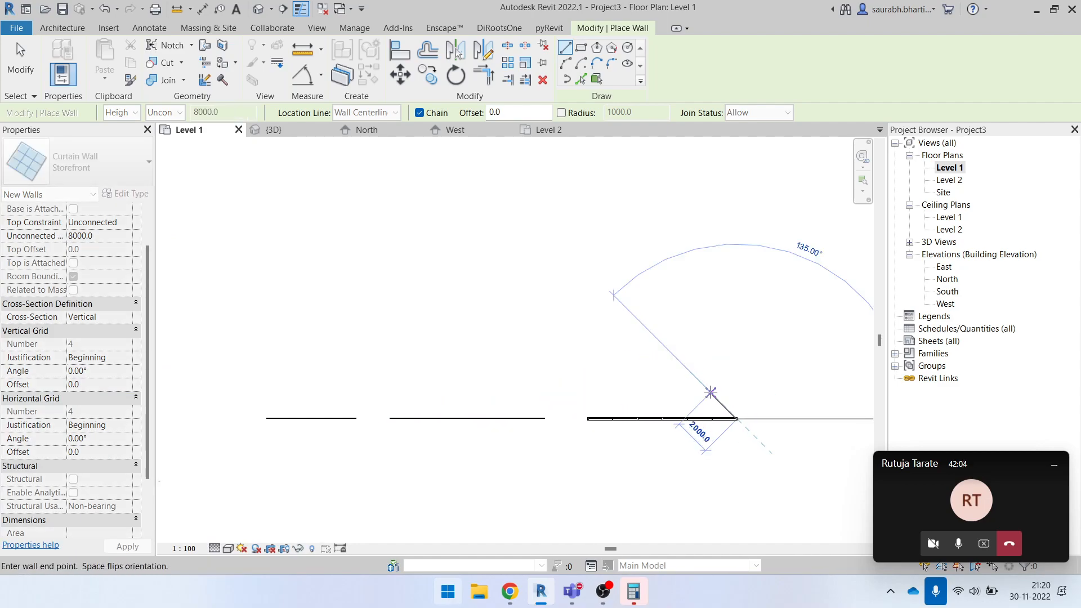
{"action": "key", "text": "Escape"}
{"action": "key", "text": "Escape"}
- Delete the leftover curved roof in the 3D view
{"action": "left_click", "coordinate": [258, 8]}
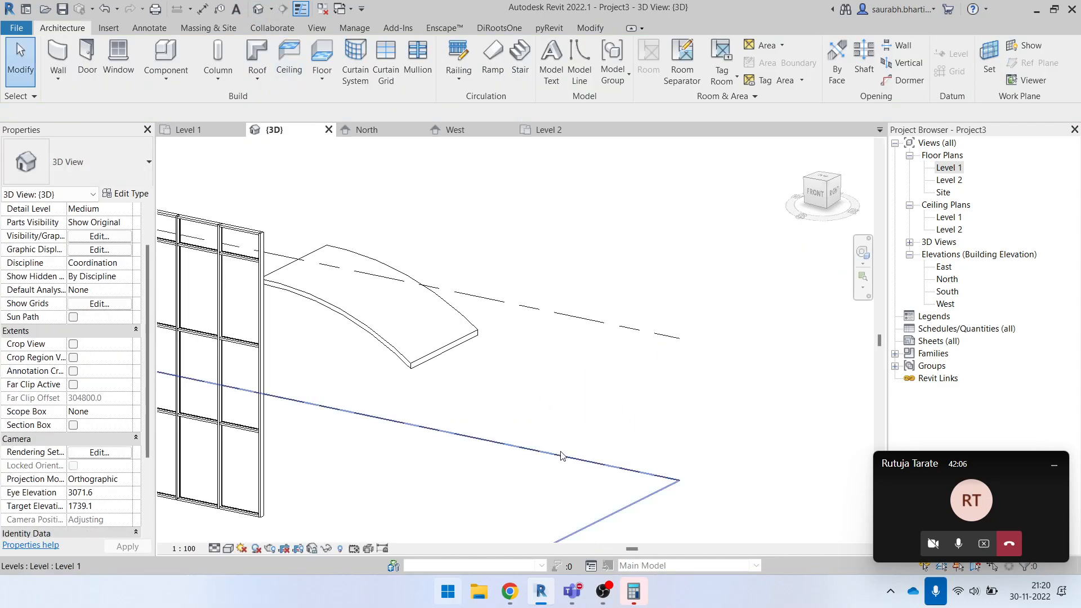
{"action": "scroll", "coordinate": [415, 437], "scroll_direction": "down", "scroll_amount": 3}
{"action": "left_click", "coordinate": [670, 332]}
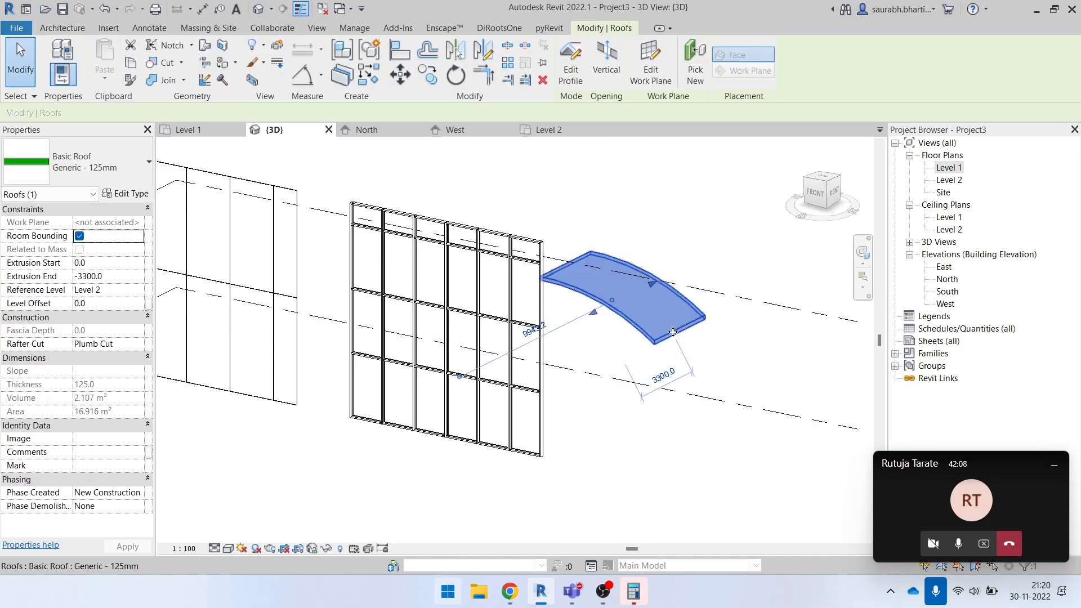
{"action": "key", "text": "Delete"}
- Examine the plain Curtain Wall and the Exterior Glazing wall with its grid lines in the 3D view
{"action": "scroll", "coordinate": [665, 338], "scroll_direction": "down", "scroll_amount": 3}
{"action": "middle_click_drag", "start_coordinate": [552, 465], "coordinate": [600, 427], "text": "shift"}
{"action": "left_click", "coordinate": [422, 291]}
{"action": "scroll", "coordinate": [436, 411], "scroll_direction": "up", "scroll_amount": 4}
{"action": "middle_click_drag", "start_coordinate": [447, 458], "coordinate": [494, 427], "text": "shift"}
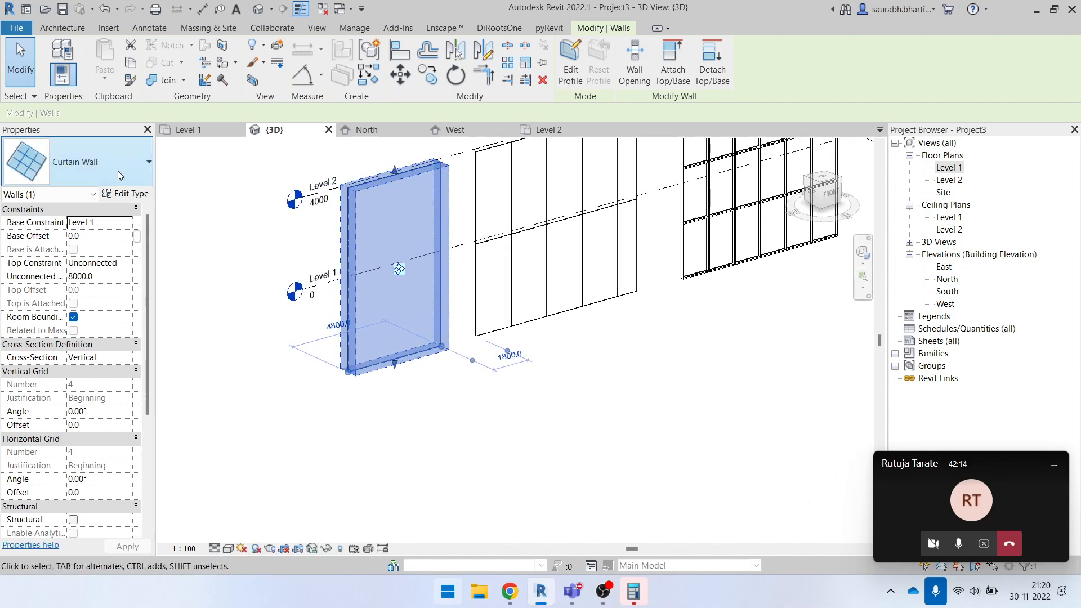
{"action": "left_click", "coordinate": [430, 421]}
{"action": "middle_click_drag", "start_coordinate": [430, 421], "coordinate": [488, 487], "text": "shift"}
{"action": "left_click", "coordinate": [497, 448]}
{"action": "scroll", "coordinate": [461, 307], "scroll_direction": "up", "scroll_amount": 1}
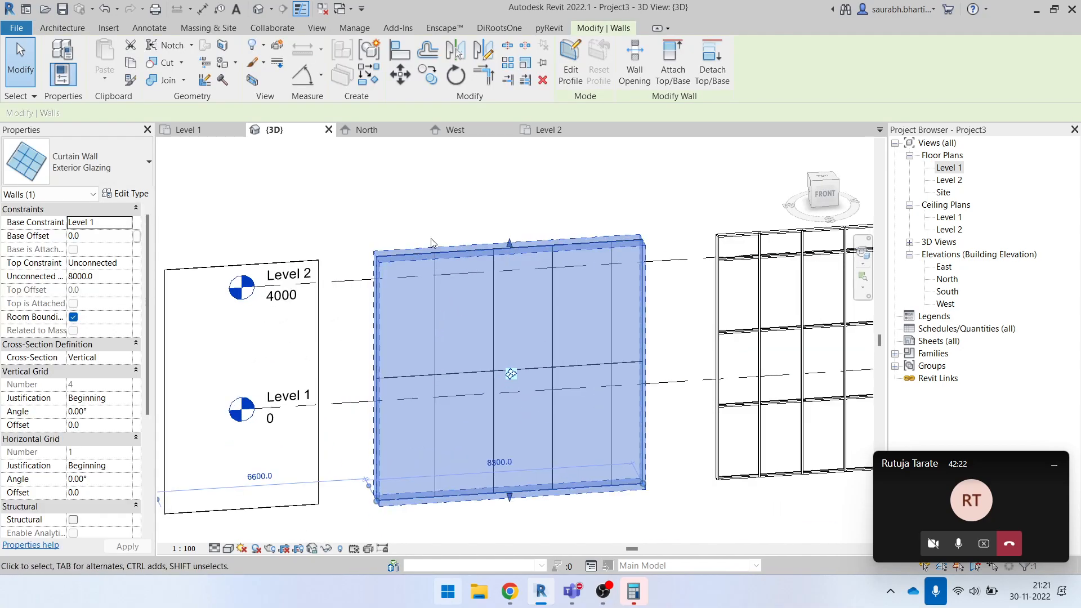
{"action": "left_click", "coordinate": [419, 222]}
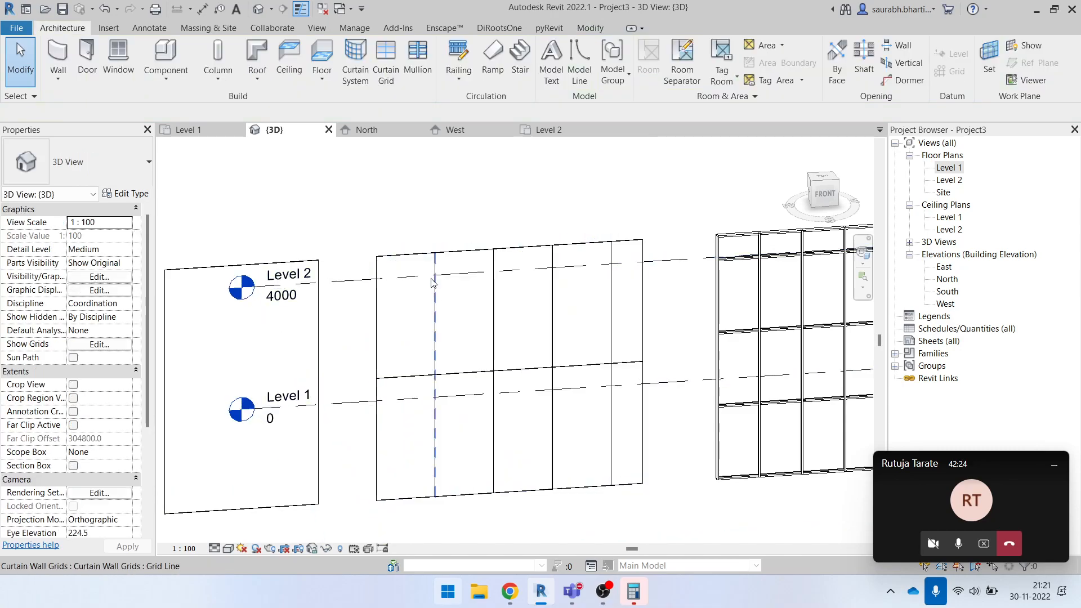
{"action": "left_click", "coordinate": [415, 375]}
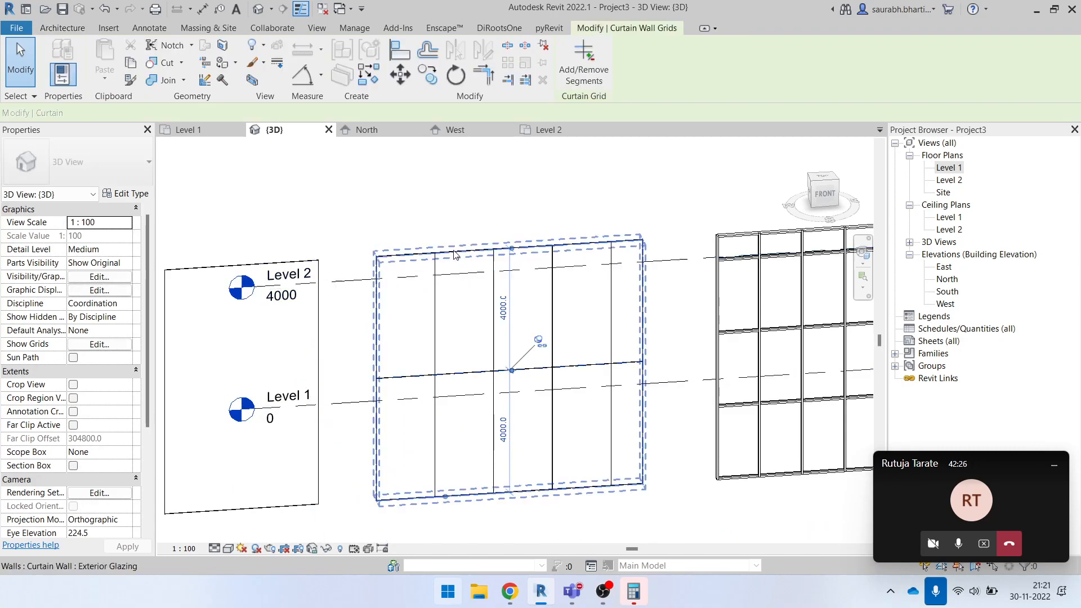
{"action": "key", "text": "Escape"}
- Examine the Storefront wall's mullions and compare it with the plain Curtain Wall and Exterior Glazing types
{"action": "left_click", "coordinate": [222, 266]}
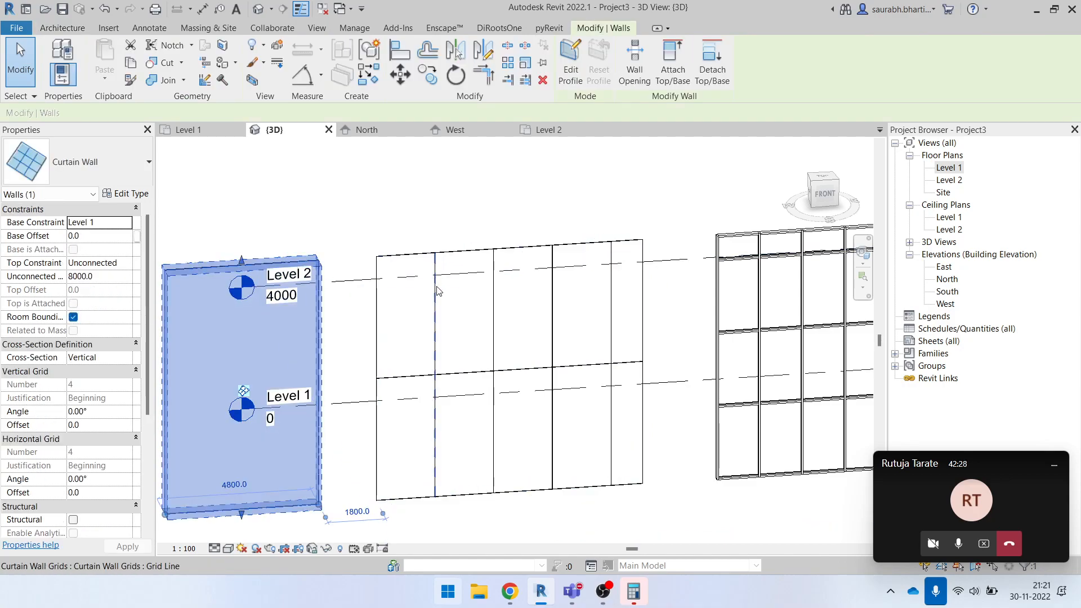
{"action": "scroll", "coordinate": [637, 346], "scroll_direction": "up", "scroll_amount": 1}
{"action": "middle_click_drag", "start_coordinate": [636, 346], "coordinate": [425, 372]}
{"action": "left_click", "coordinate": [591, 239]}
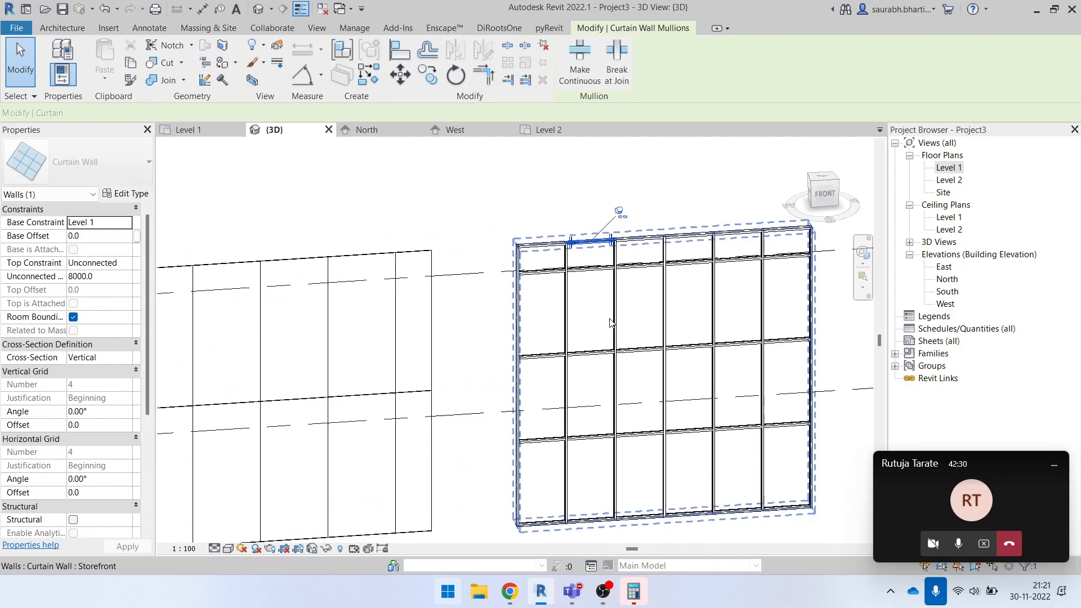
{"action": "scroll", "coordinate": [606, 328], "scroll_direction": "up", "scroll_amount": 3}
{"action": "scroll", "coordinate": [576, 293], "scroll_direction": "down", "scroll_amount": 3}
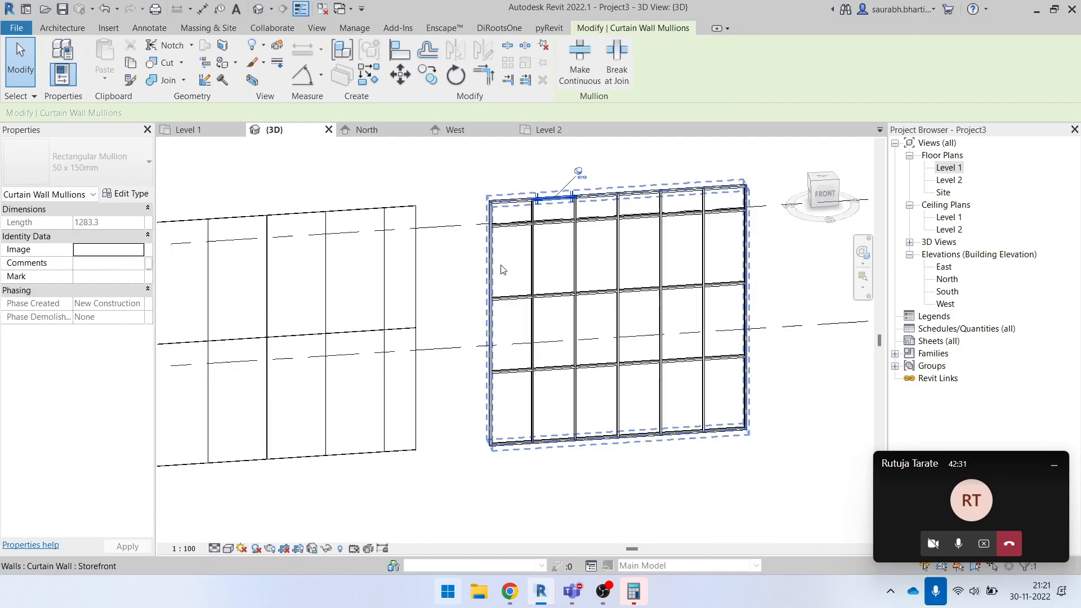
{"action": "left_click", "coordinate": [327, 274]}
{"action": "left_click_drag", "start_coordinate": [464, 174], "coordinate": [752, 481]}
{"action": "left_click", "coordinate": [501, 481]}
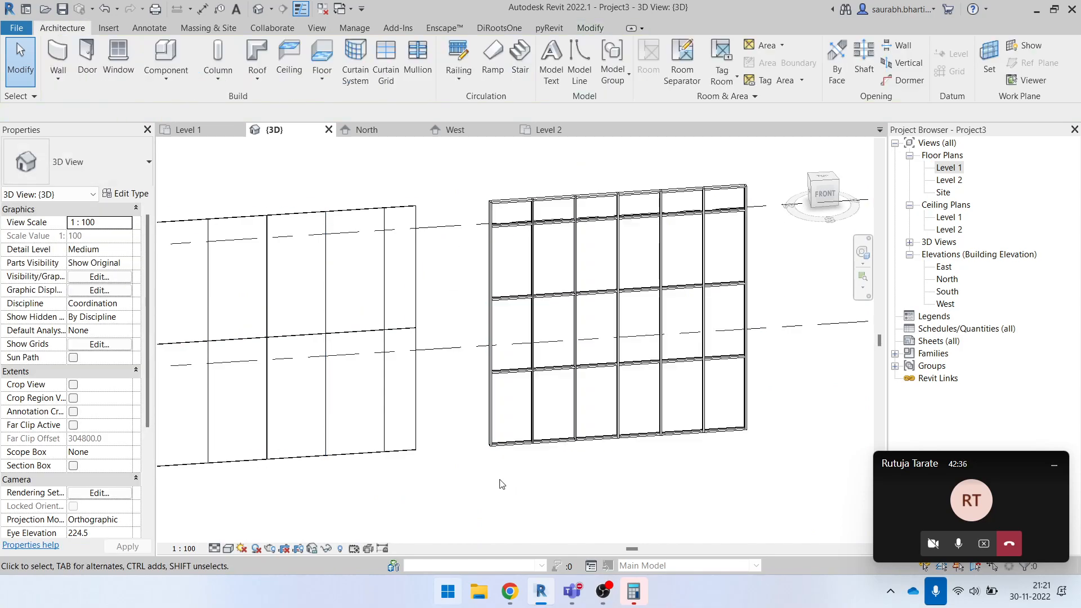
{"action": "middle_click_drag", "start_coordinate": [501, 477], "coordinate": [755, 462]}
{"action": "scroll", "coordinate": [685, 417], "scroll_direction": "down", "scroll_amount": 2}
{"action": "left_click", "coordinate": [388, 339]}
{"action": "left_click_drag", "start_coordinate": [388, 339], "coordinate": [271, 350]}
{"action": "left_click", "coordinate": [288, 266]}
{"action": "mouse_move", "coordinate": [421, 413]}
{"action": "middle_mouse_down", "text": "shift"}
{"action": "mouse_move", "coordinate": [345, 434]}
{"action": "mouse_move", "coordinate": [425, 423]}
{"action": "middle_mouse_up", "text": "shift"}
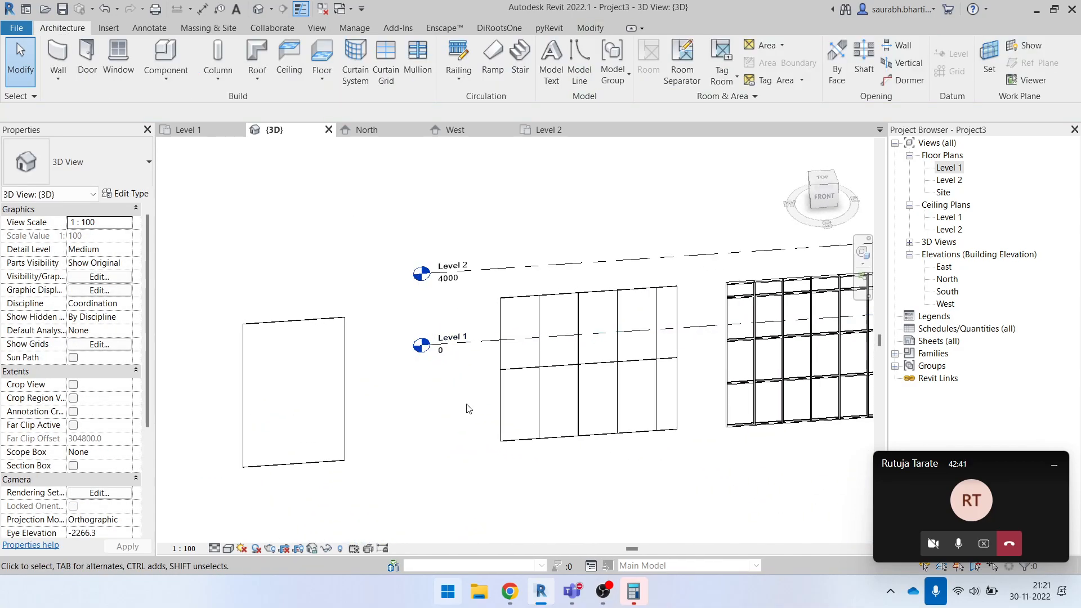
- Draw a closed rectangle of Basic Wall Generic - 200mm walls, 8000 mm high, above the curtain walls in the Level 1 plan
{"action": "double_click", "coordinate": [948, 167]}
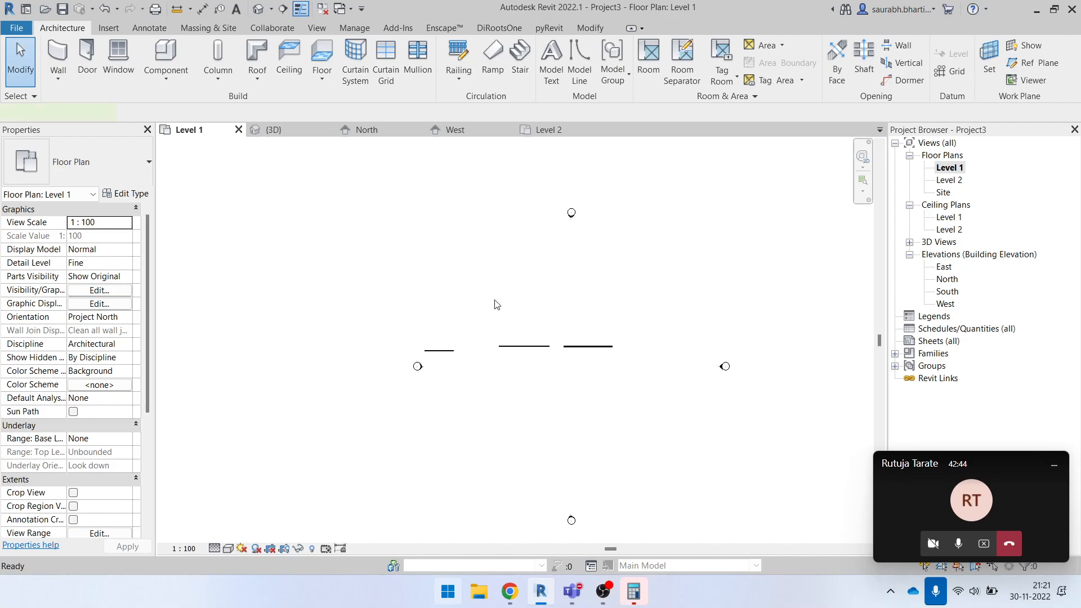
{"action": "key", "text": "w"}
{"action": "key", "text": "a"}
{"action": "left_click", "coordinate": [581, 48]}
{"action": "scroll", "coordinate": [506, 305], "scroll_direction": "up", "scroll_amount": 2}
{"action": "left_click", "coordinate": [465, 220]}
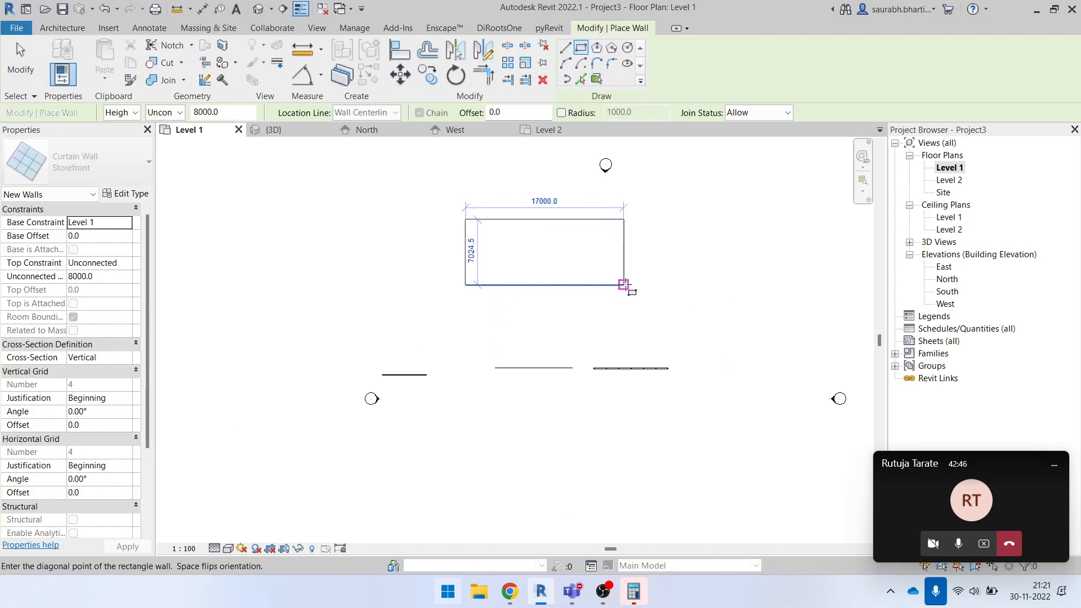
{"action": "key", "text": "Escape"}
{"action": "left_click", "coordinate": [97, 161]}
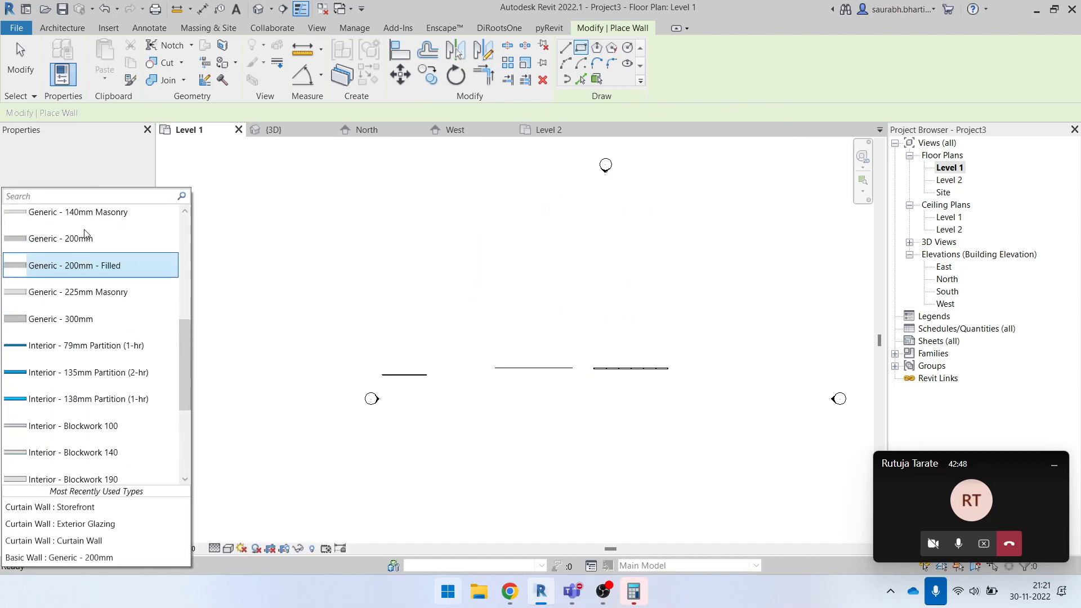
{"action": "scroll", "coordinate": [86, 234], "scroll_direction": "up", "scroll_amount": 5}
{"action": "scroll", "coordinate": [85, 234], "scroll_direction": "down", "scroll_amount": 4}
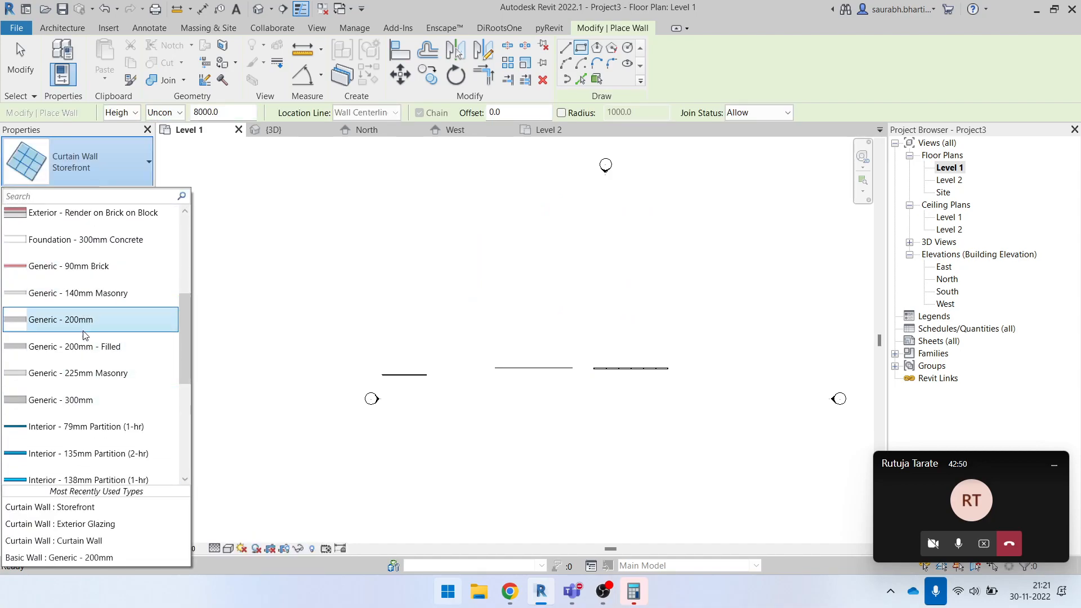
{"action": "left_click", "coordinate": [85, 320]}
{"action": "scroll", "coordinate": [463, 241], "scroll_direction": "up", "scroll_amount": 2}
{"action": "left_click", "coordinate": [430, 213]}
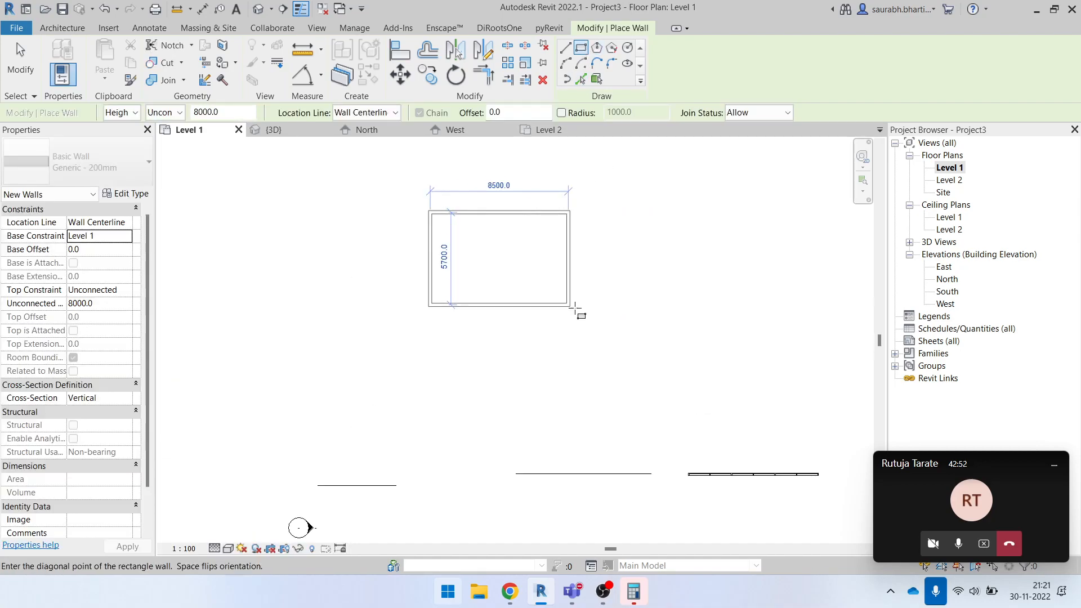
{"action": "left_click", "coordinate": [554, 311]}
{"action": "key", "text": "Escape"}
{"action": "key", "text": "Escape"}
{"action": "scroll", "coordinate": [446, 358], "scroll_direction": "up", "scroll_amount": 1}
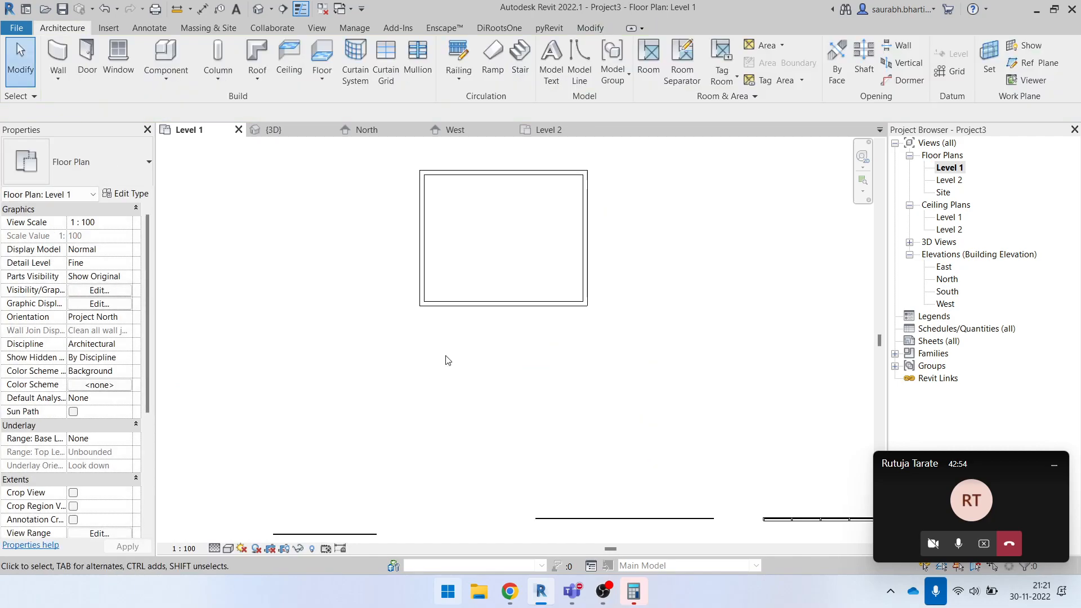
- Draw a Generic - 200mm wall about 6200 mm long along the centreline of the rectangle's lower wall
{"action": "key", "text": "w"}
{"action": "key", "text": "a"}
{"action": "scroll", "coordinate": [351, 302], "scroll_direction": "up", "scroll_amount": 3}
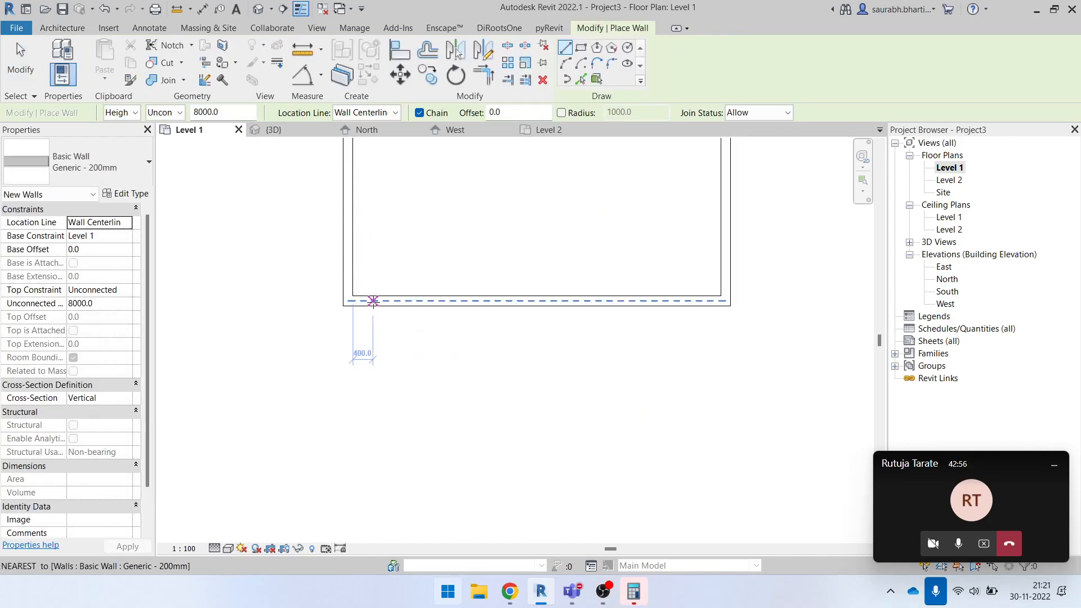
{"action": "left_click", "coordinate": [376, 302]}
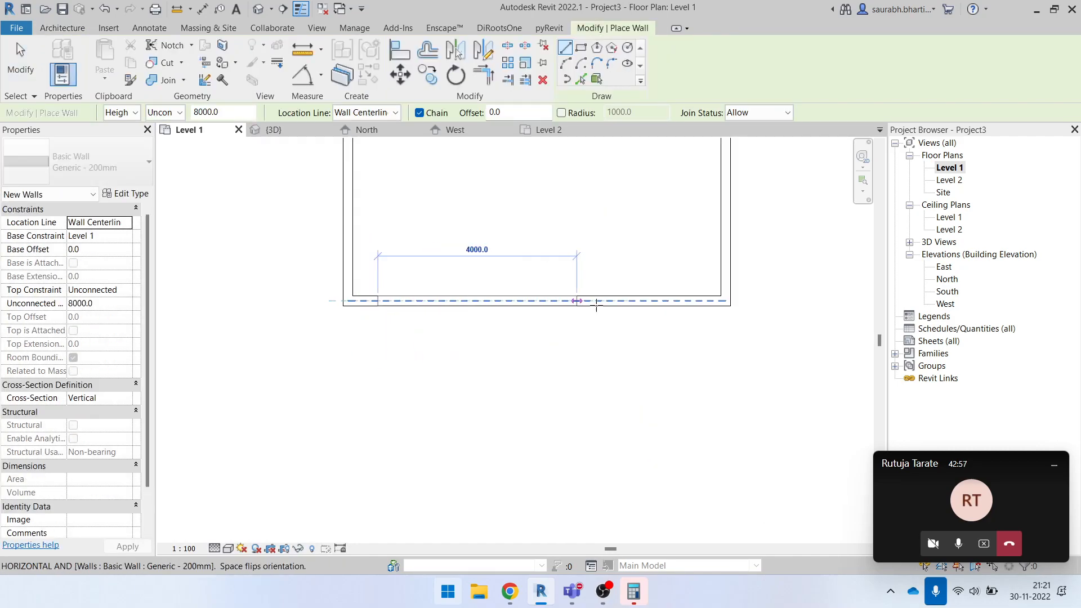
{"action": "left_click", "coordinate": [688, 300]}
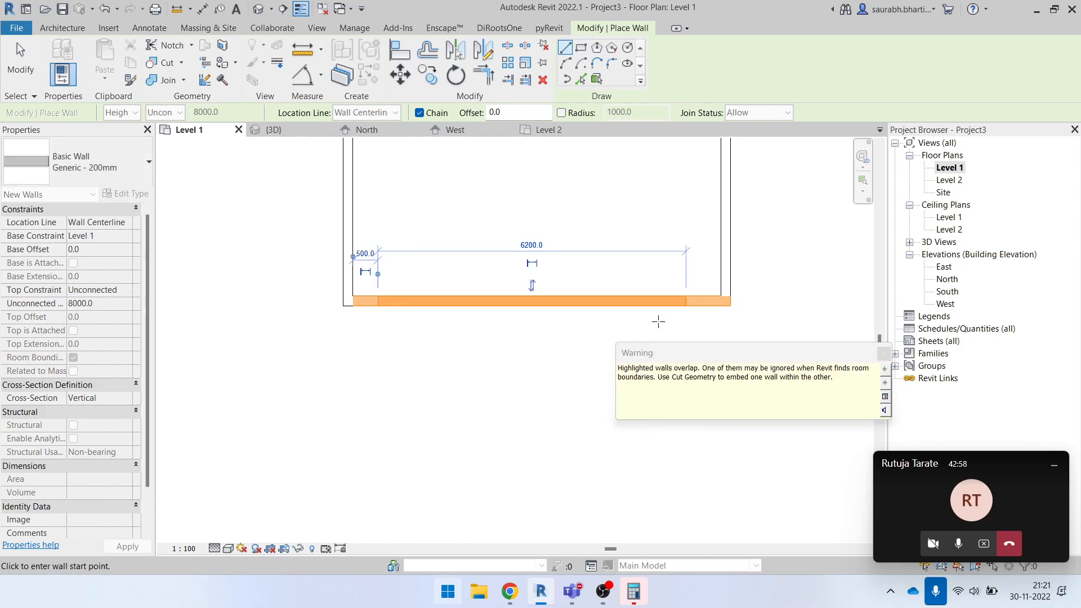
- Examine the rectangular walls and the three curtain walls together in the 3D view
{"action": "left_click", "coordinate": [256, 8]}
{"action": "scroll", "coordinate": [392, 366], "scroll_direction": "up", "scroll_amount": 5}
{"action": "key", "text": "Escape"}
{"action": "key", "text": "Escape"}
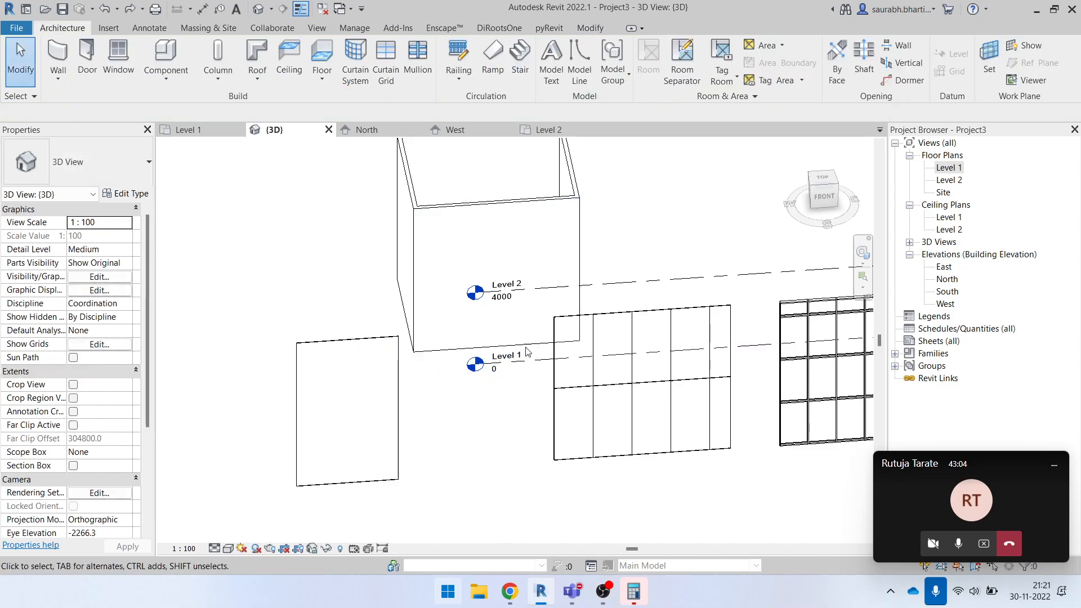
{"action": "scroll", "coordinate": [556, 361], "scroll_direction": "down", "scroll_amount": 3}
{"action": "middle_click_drag", "start_coordinate": [616, 418], "coordinate": [651, 415], "text": "shift"}
{"action": "middle_click_drag", "start_coordinate": [480, 376], "coordinate": [691, 356], "text": "shift"}
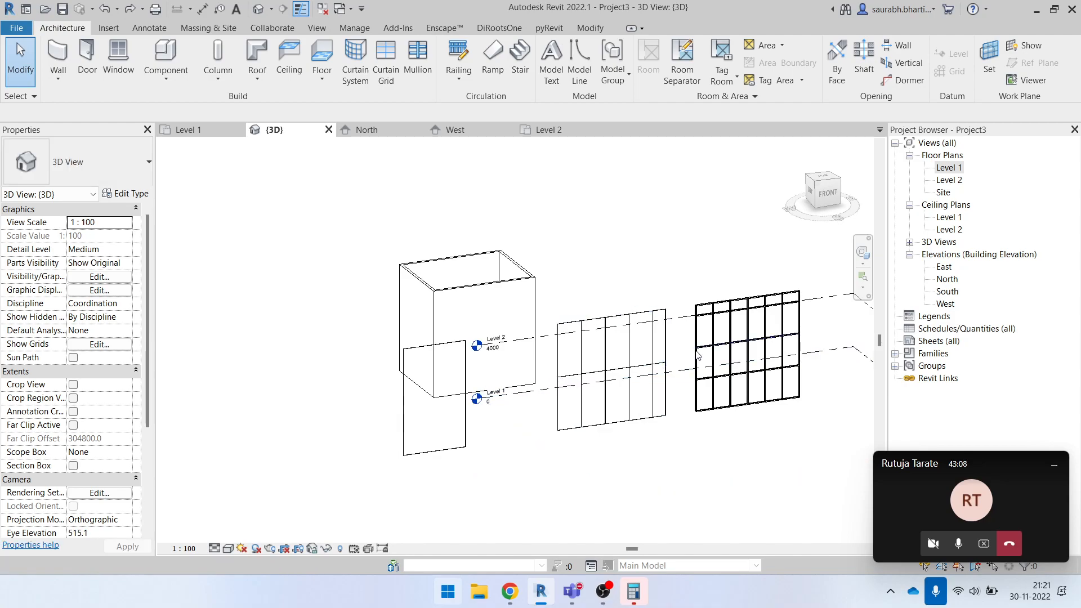
- Examine the undivided plain Curtain Wall beside the ready-made grid lines of the Exterior Glazing wall in 3D
{"action": "scroll", "coordinate": [453, 469], "scroll_direction": "up", "scroll_amount": 3}
{"action": "scroll", "coordinate": [483, 201], "scroll_direction": "up", "scroll_amount": 1}
{"action": "middle_click_drag", "start_coordinate": [483, 201], "coordinate": [434, 377]}
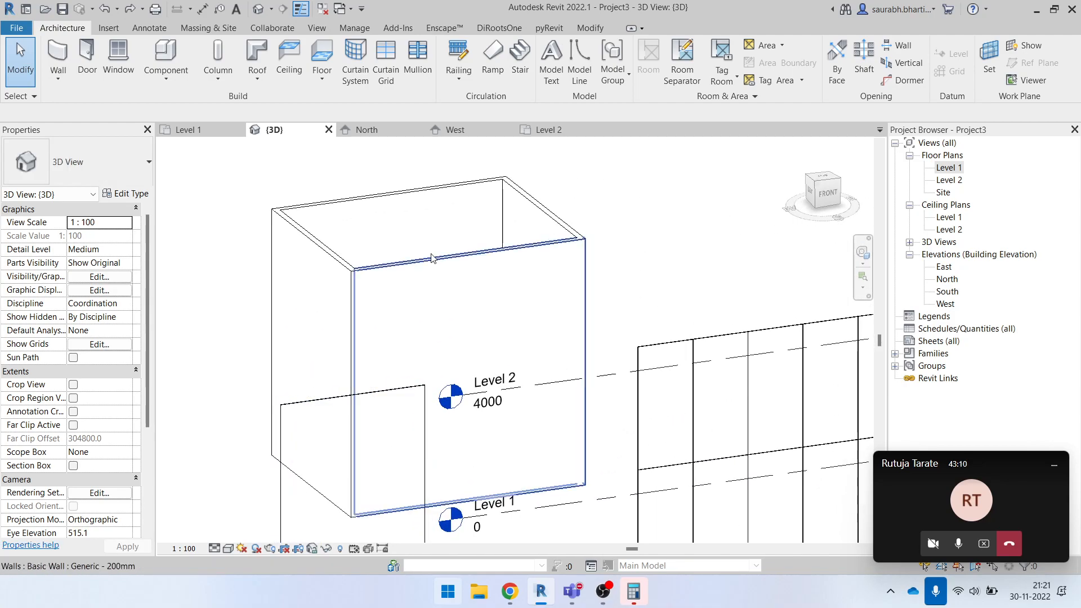
{"action": "scroll", "coordinate": [404, 306], "scroll_direction": "down", "scroll_amount": 5}
{"action": "middle_click_drag", "start_coordinate": [466, 425], "coordinate": [408, 360], "text": "shift"}
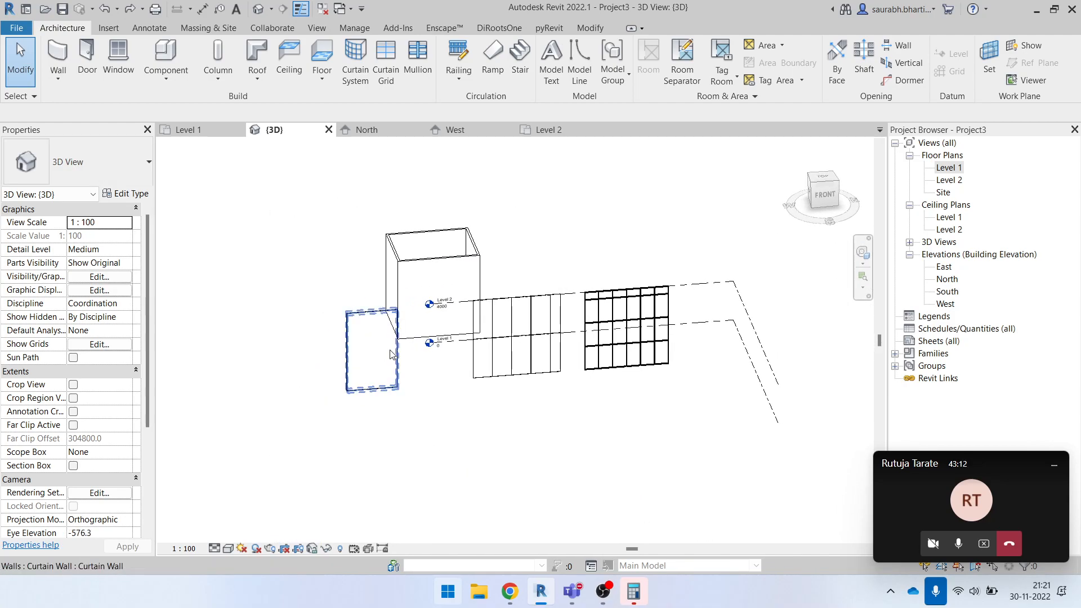
{"action": "left_click", "coordinate": [399, 354]}
{"action": "scroll", "coordinate": [394, 393], "scroll_direction": "up", "scroll_amount": 2}
{"action": "key", "text": "Escape"}
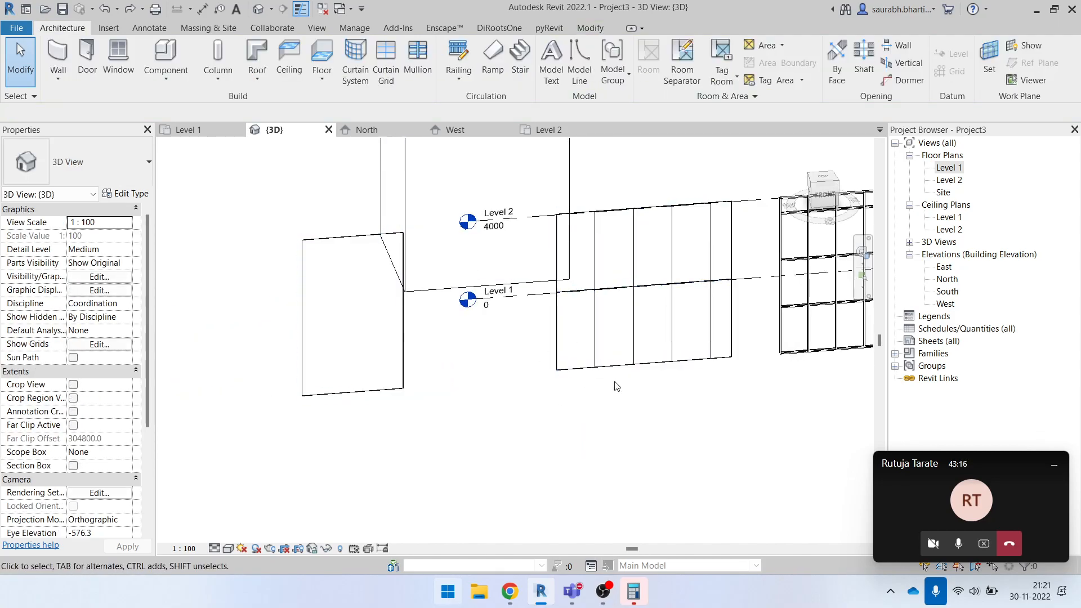
{"action": "scroll", "coordinate": [619, 263], "scroll_direction": "up", "scroll_amount": 4}
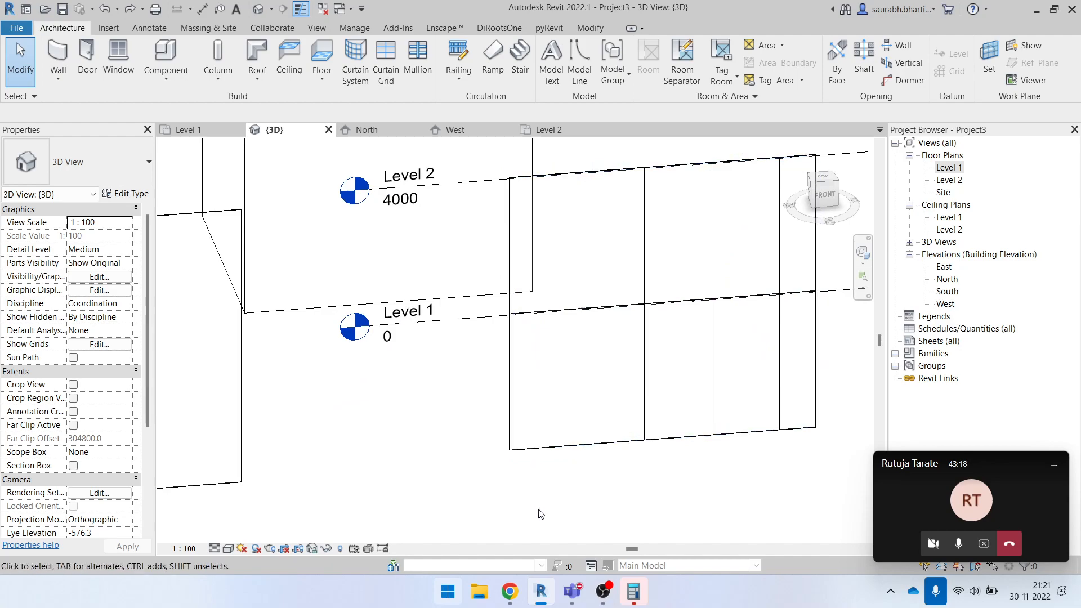
{"action": "scroll", "coordinate": [583, 446], "scroll_direction": "down", "scroll_amount": 4}
{"action": "left_click", "coordinate": [582, 329]}
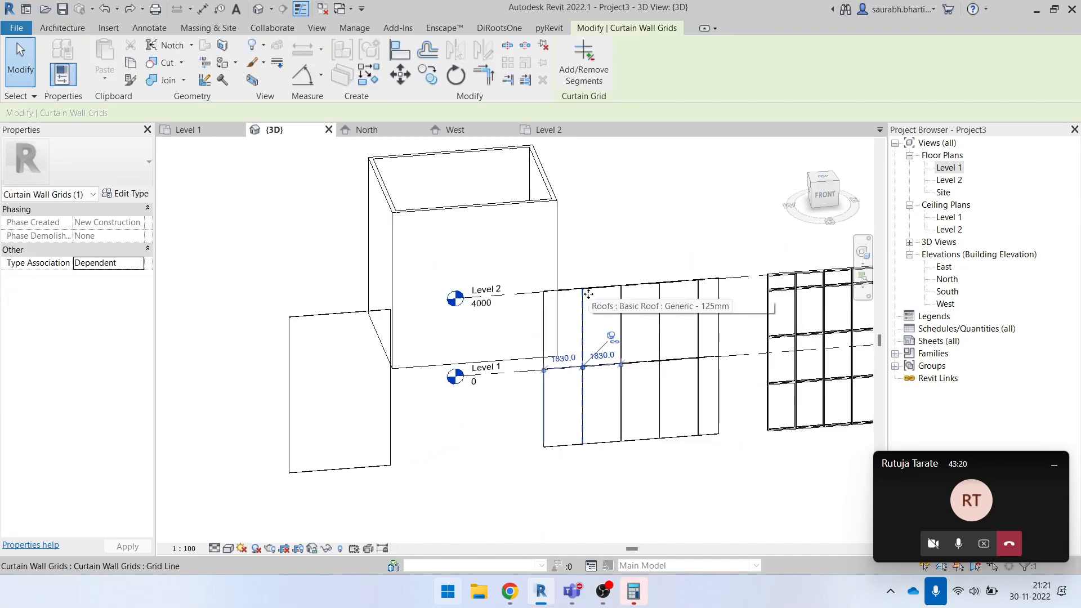
{"action": "left_click", "coordinate": [567, 497]}
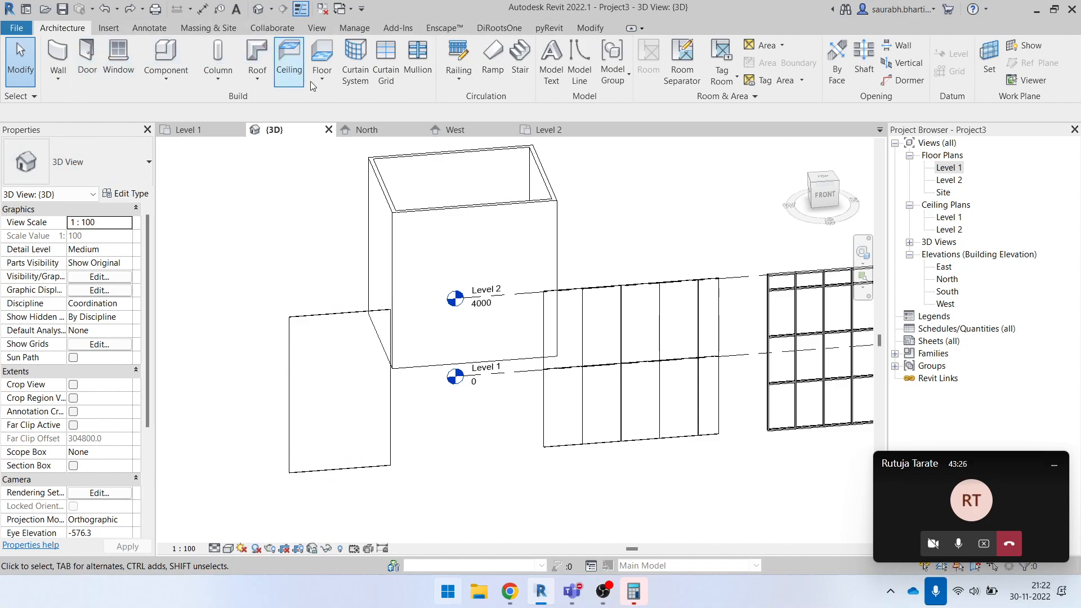
- Add All Segments curtain grid lines to the plain Curtain Wall: verticals 700 mm and 600 mm from its sides, a horizontal 1100 mm above its base
{"action": "left_click", "coordinate": [384, 58]}
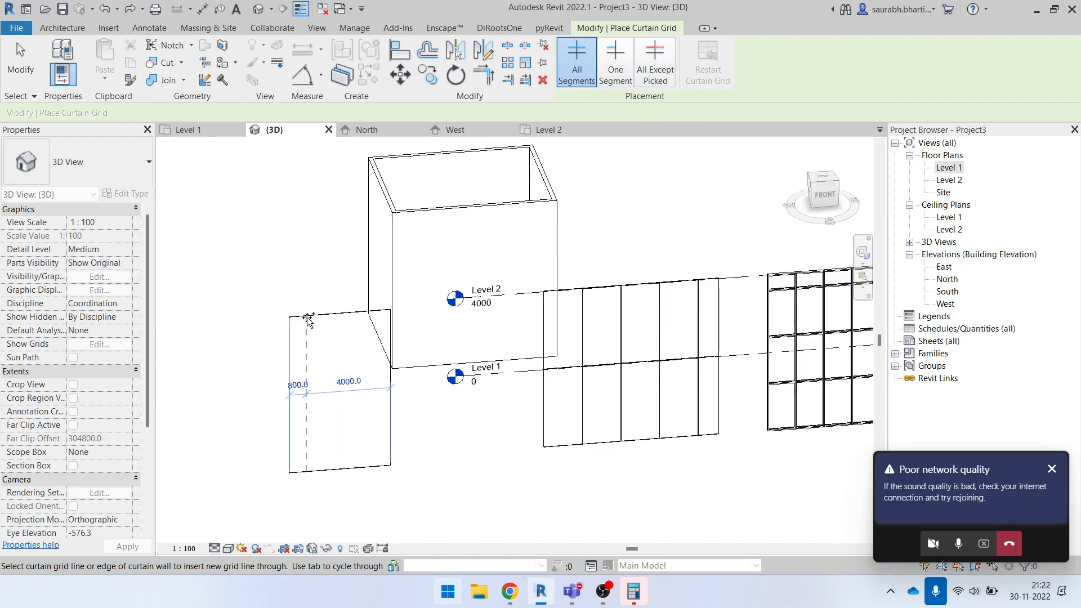
{"action": "scroll", "coordinate": [313, 324], "scroll_direction": "up", "scroll_amount": 2}
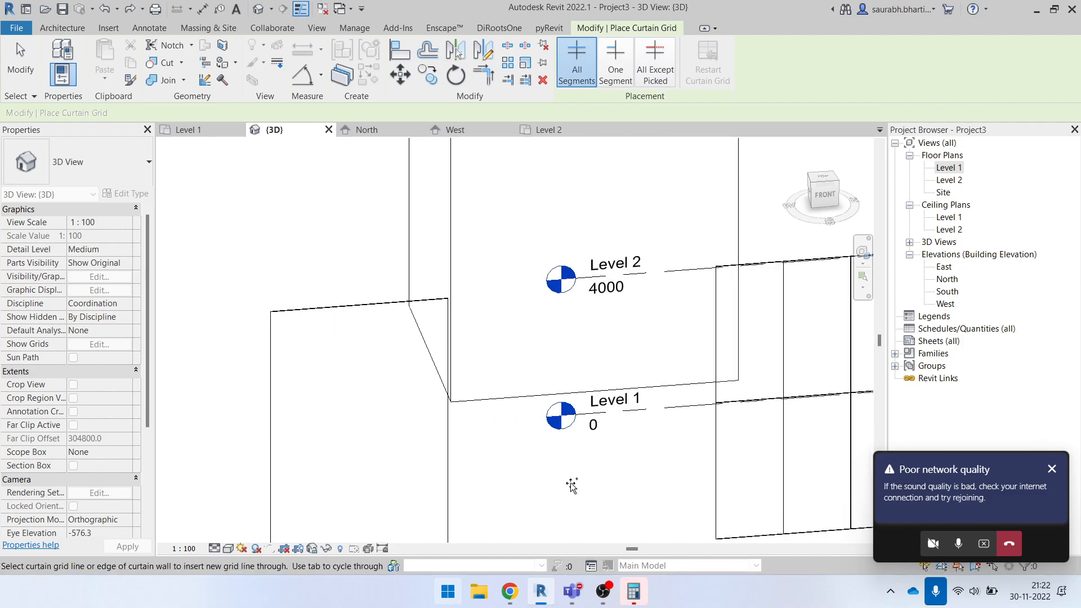
{"action": "scroll", "coordinate": [361, 320], "scroll_direction": "down", "scroll_amount": 2}
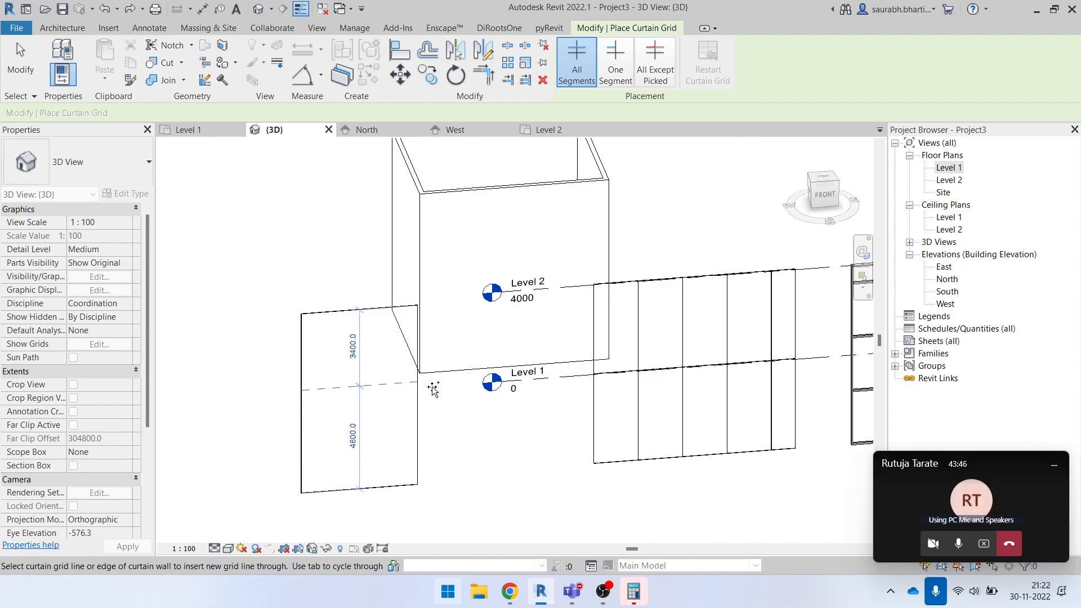
{"action": "left_click", "coordinate": [71, 30]}
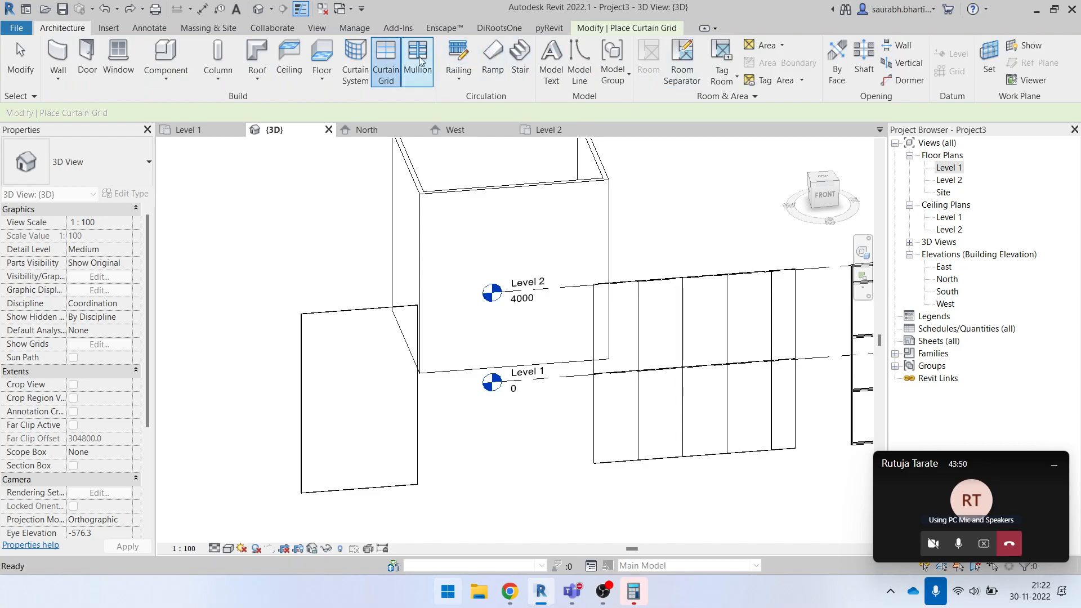
{"action": "left_click", "coordinate": [634, 28]}
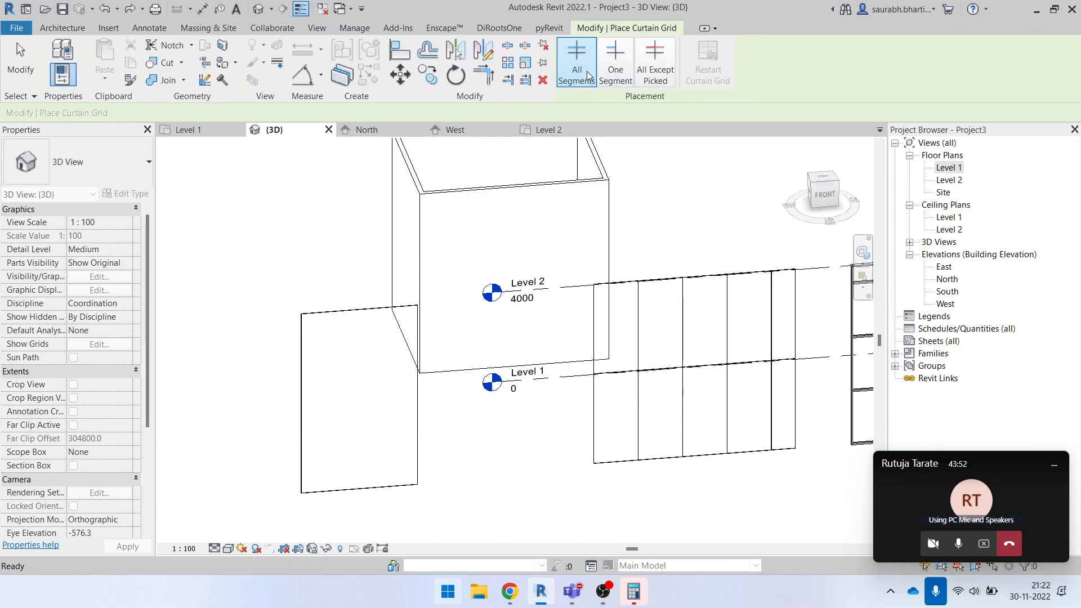
{"action": "scroll", "coordinate": [321, 314], "scroll_direction": "up", "scroll_amount": 2}
{"action": "left_click", "coordinate": [319, 311]}
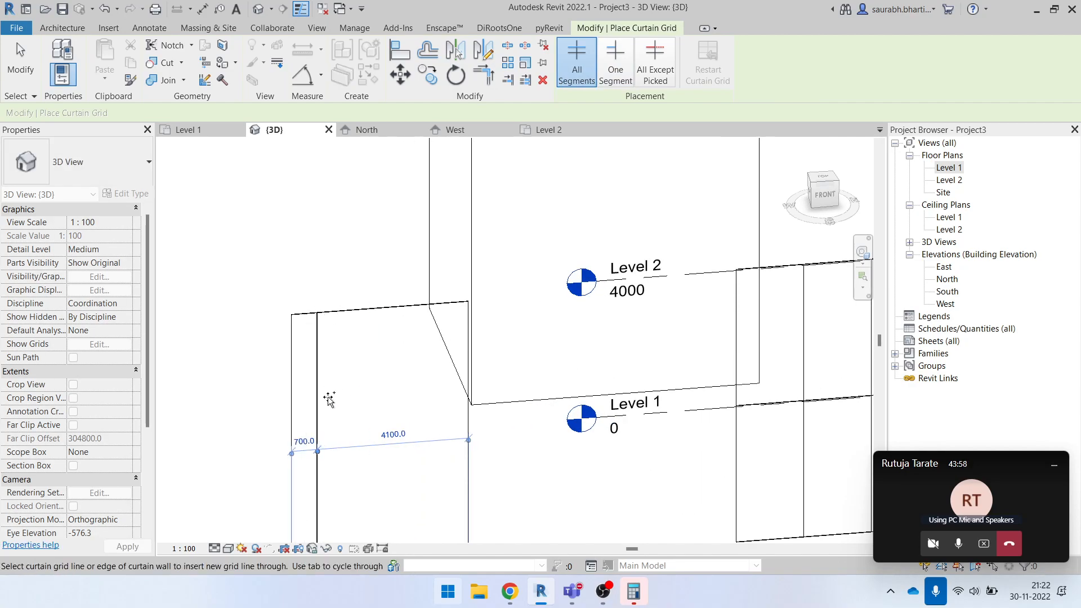
{"action": "scroll", "coordinate": [390, 416], "scroll_direction": "down", "scroll_amount": 1}
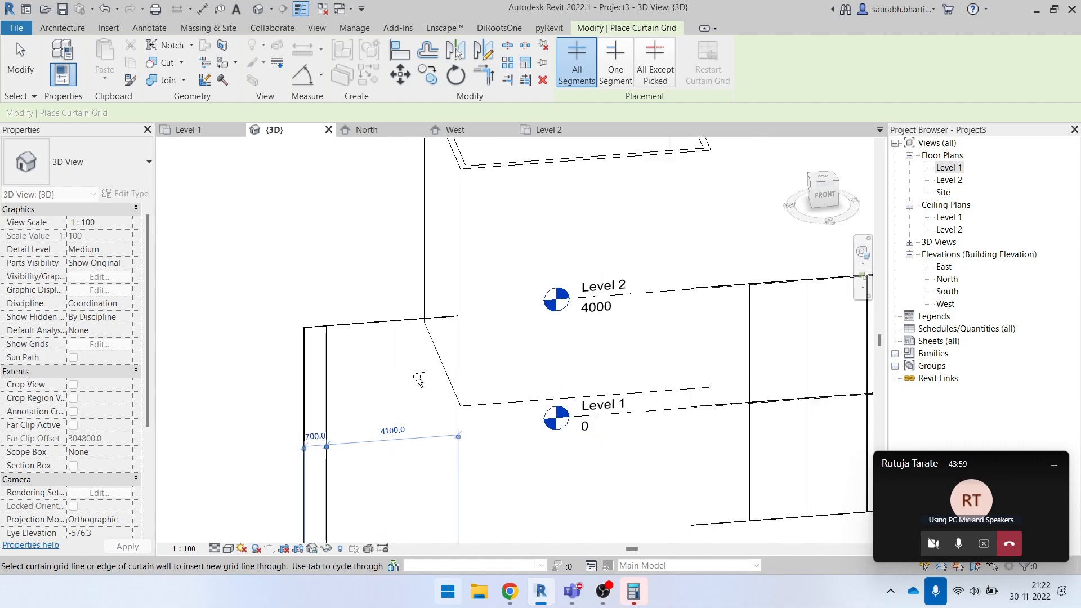
{"action": "left_click", "coordinate": [440, 320]}
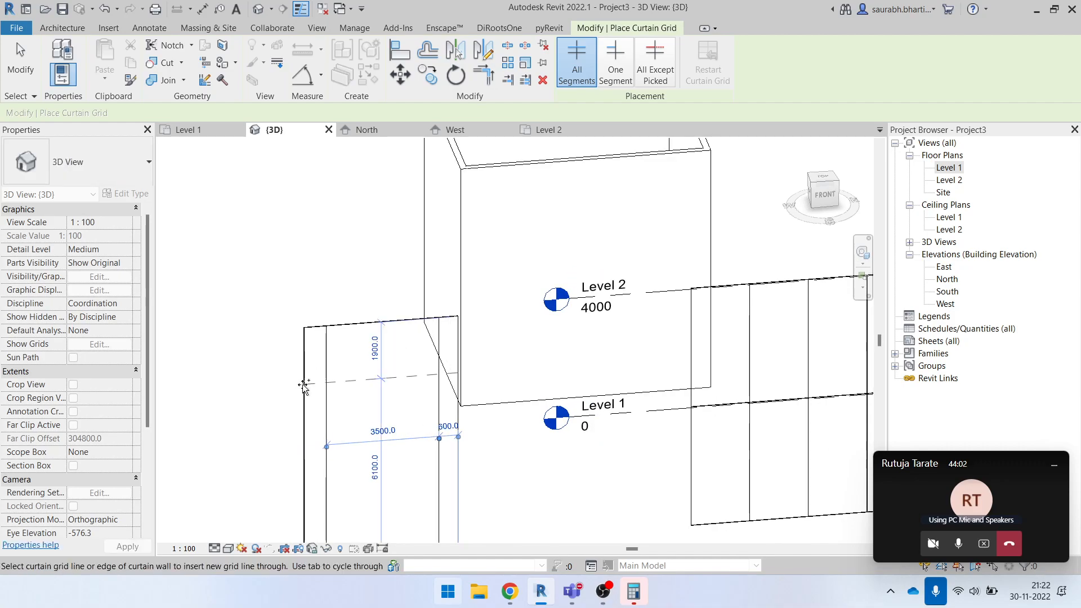
{"action": "scroll", "coordinate": [436, 159], "scroll_direction": "down", "scroll_amount": 1}
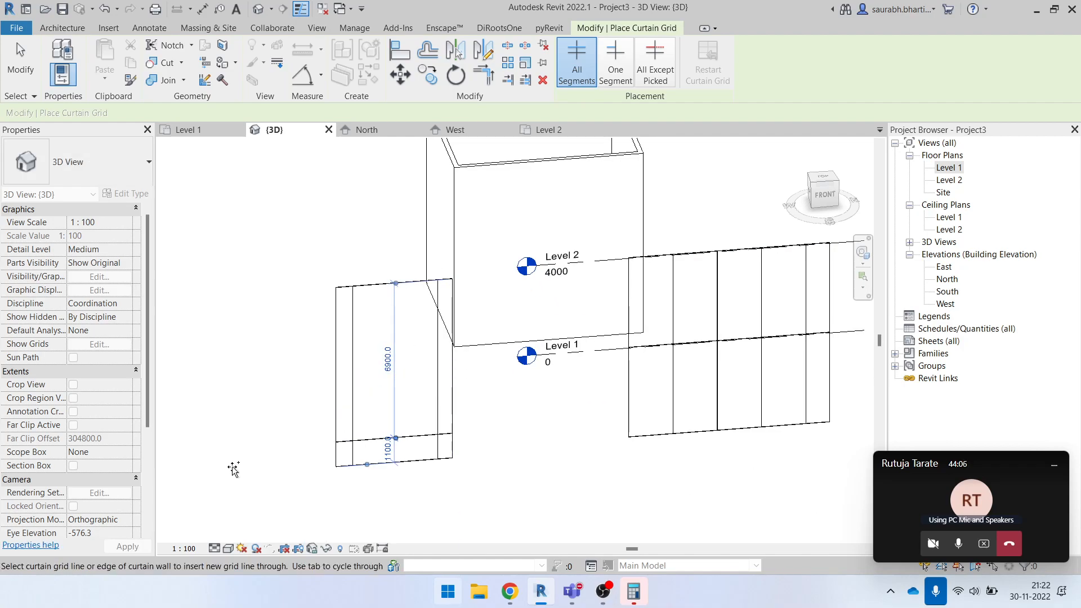
{"action": "key", "text": "Escape"}
- Inspect the individual glazed panels that the grid lines form in the plain Curtain Wall, including the corner, side and large central panels
{"action": "scroll", "coordinate": [408, 469], "scroll_direction": "up", "scroll_amount": 2}
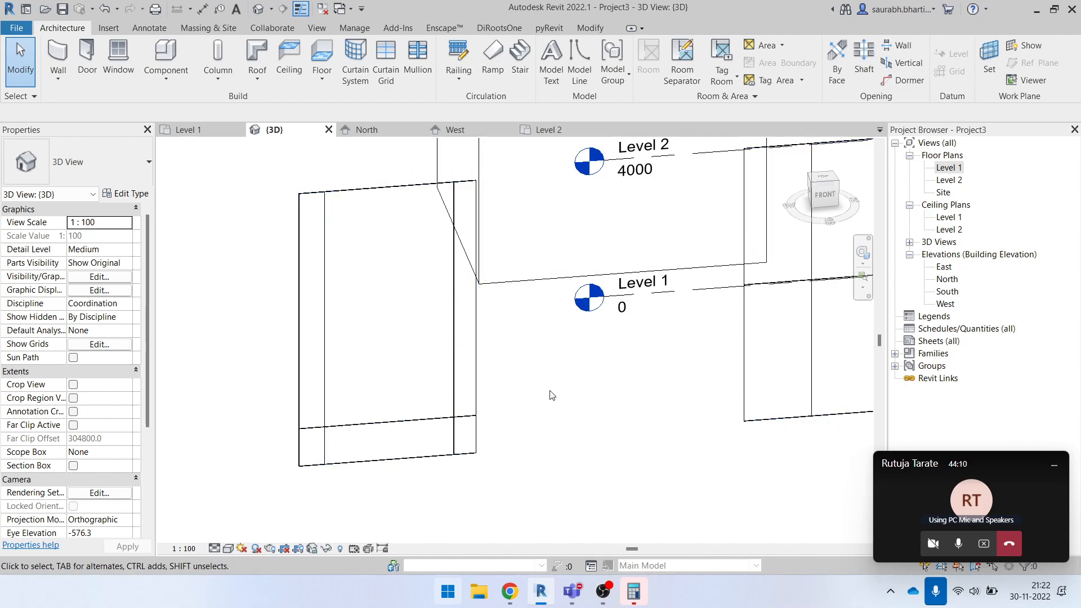
{"action": "left_click_drag", "start_coordinate": [224, 385], "coordinate": [576, 476]}
{"action": "key", "text": "Escape"}
{"action": "left_click", "coordinate": [477, 444]}
{"action": "key", "text": "Escape"}
{"action": "key", "text": "Tab"}
{"action": "left_click", "coordinate": [478, 447]}
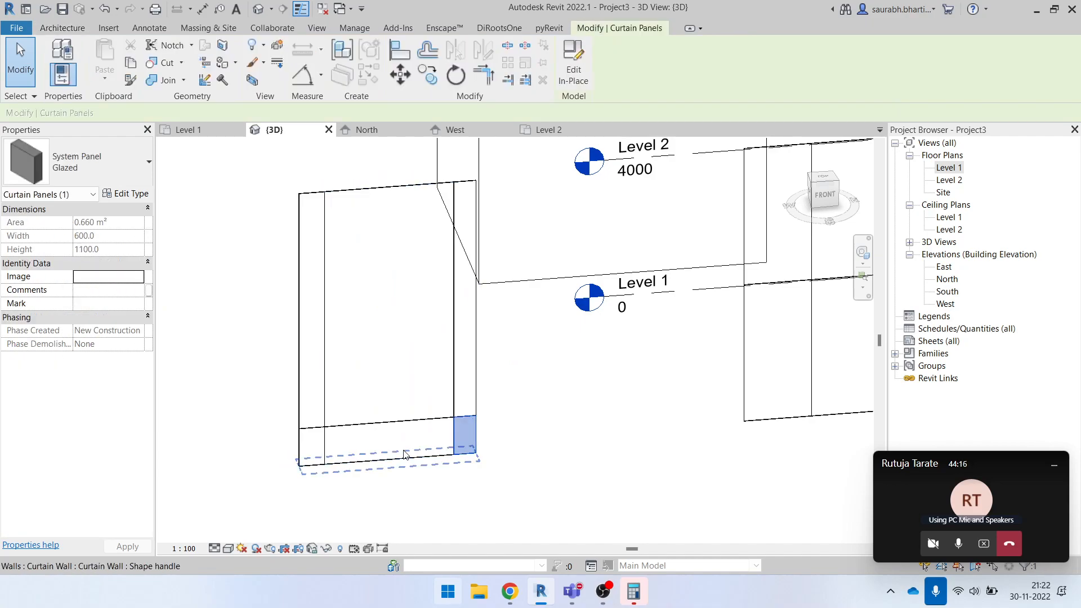
{"action": "left_click", "coordinate": [471, 366]}
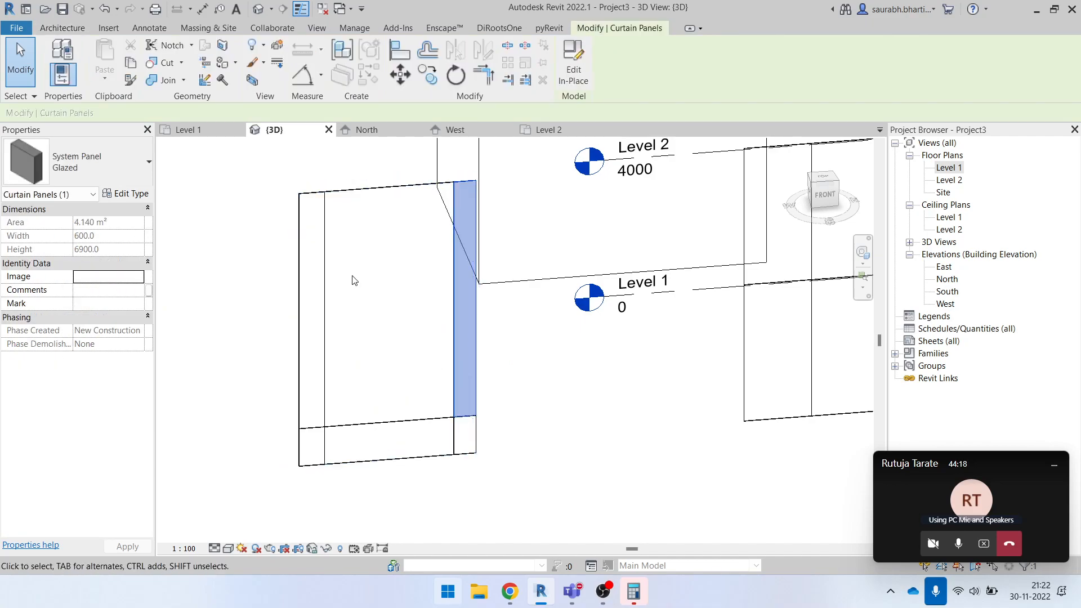
{"action": "left_click", "coordinate": [355, 198]}
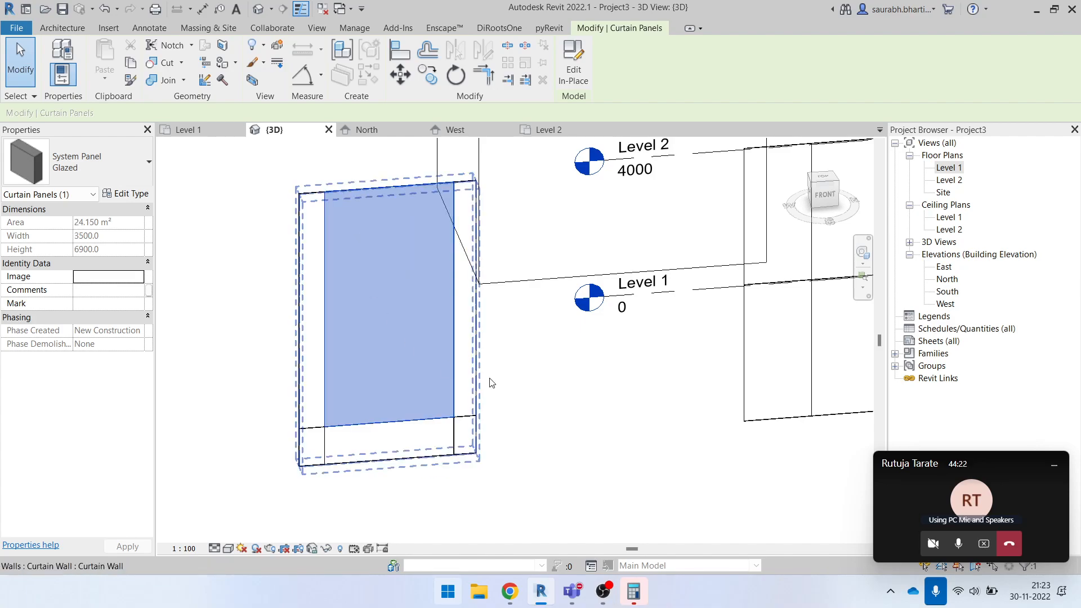
{"action": "key", "text": "Escape"}
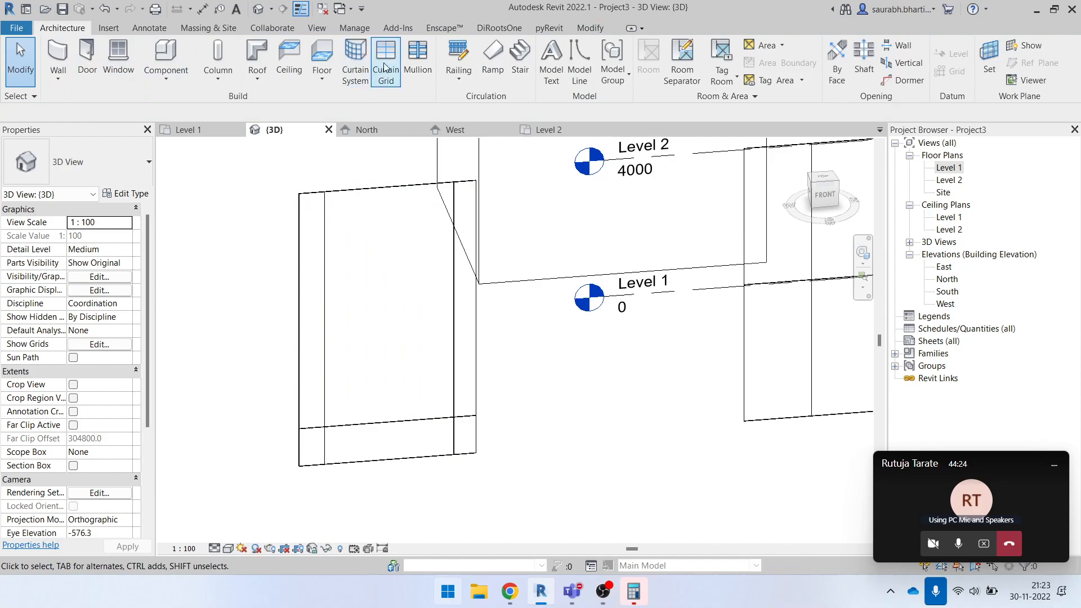
- Add One Segment horizontal grid lines: 1000 mm below the top in the central panel and at mid-height in both tall side panels
{"action": "left_click", "coordinate": [386, 62]}
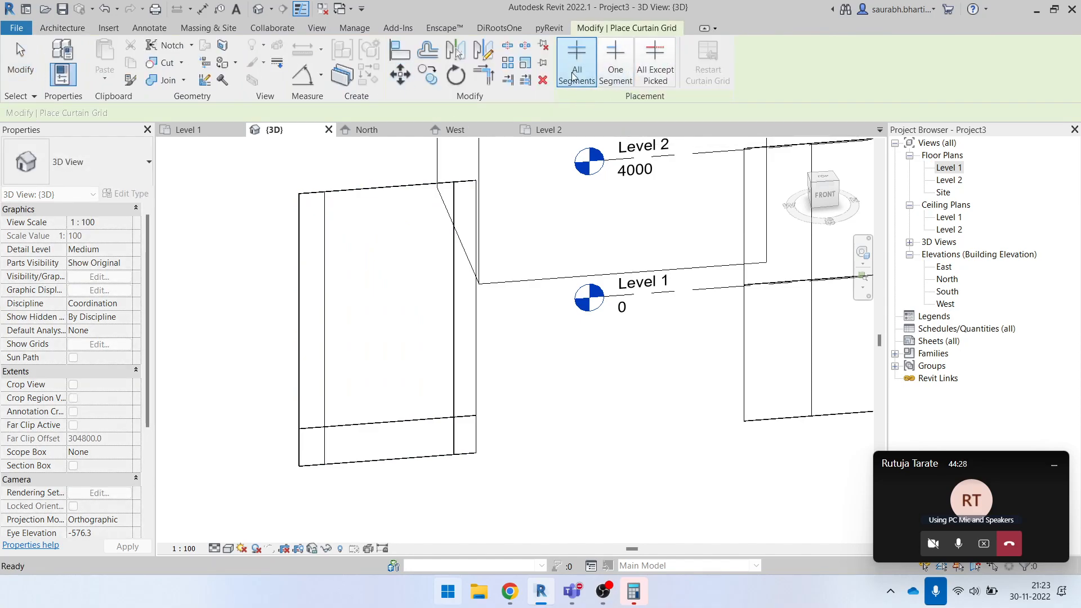
{"action": "left_click", "coordinate": [616, 80]}
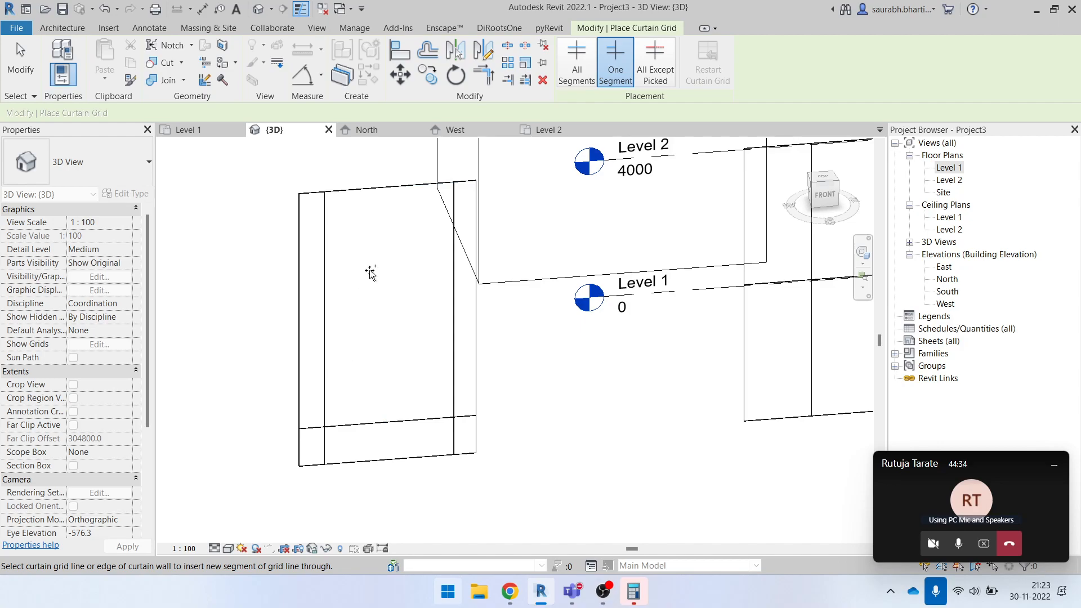
{"action": "left_click", "coordinate": [332, 226]}
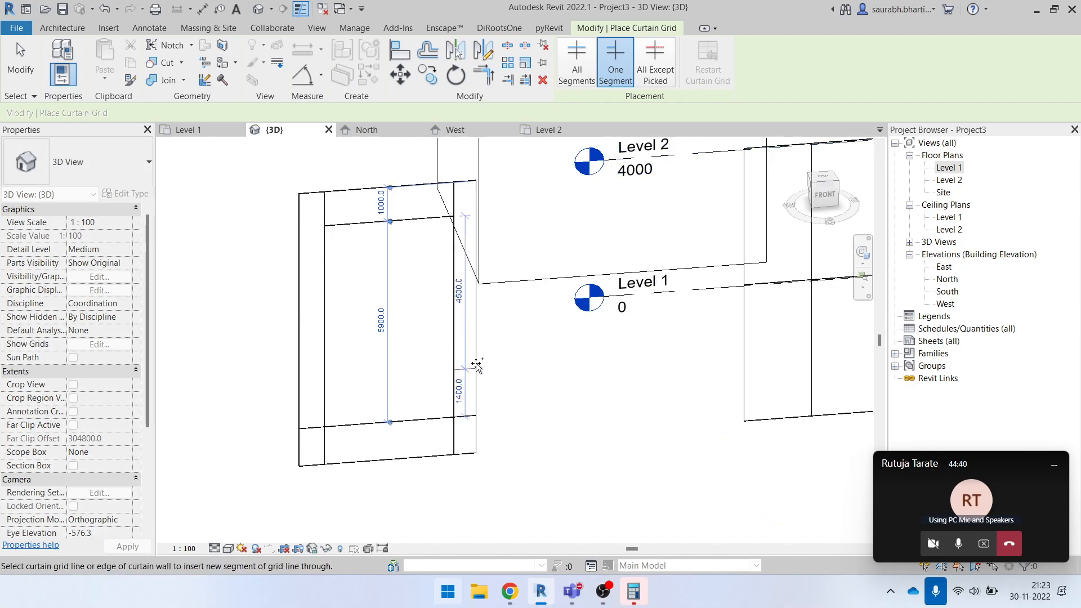
{"action": "left_click", "coordinate": [462, 314]}
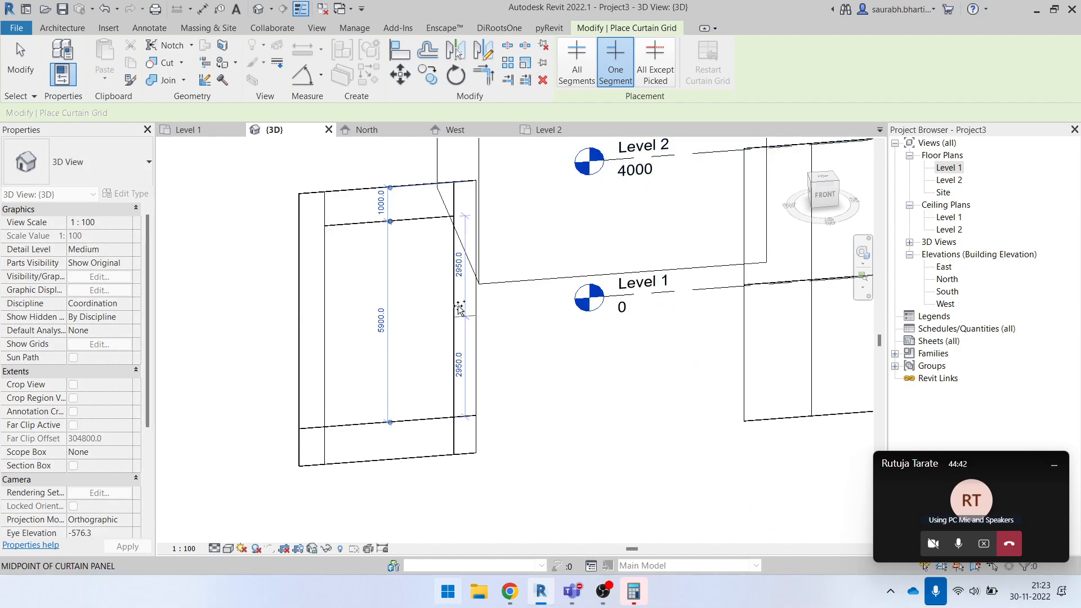
{"action": "left_click", "coordinate": [315, 329]}
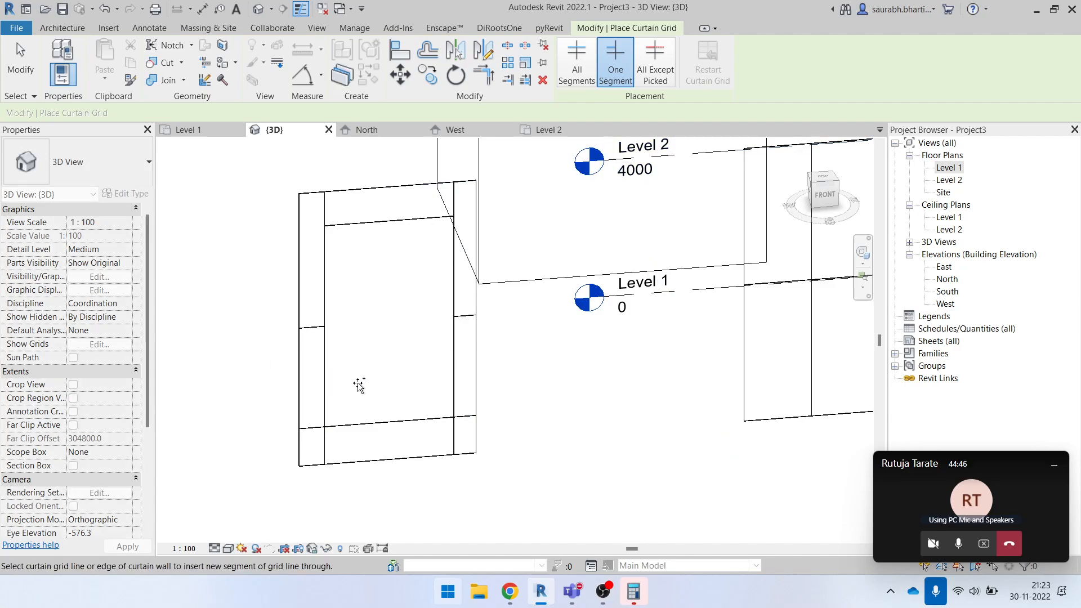
{"action": "scroll", "coordinate": [360, 384], "scroll_direction": "down", "scroll_amount": 5}
{"action": "key", "text": "Escape"}
- Examine the plain Curtain Wall's divided grid layout from several angles in the 3D view
{"action": "scroll", "coordinate": [373, 366], "scroll_direction": "up", "scroll_amount": 4}
{"action": "middle_click_drag", "start_coordinate": [476, 393], "coordinate": [413, 414], "text": "shift"}
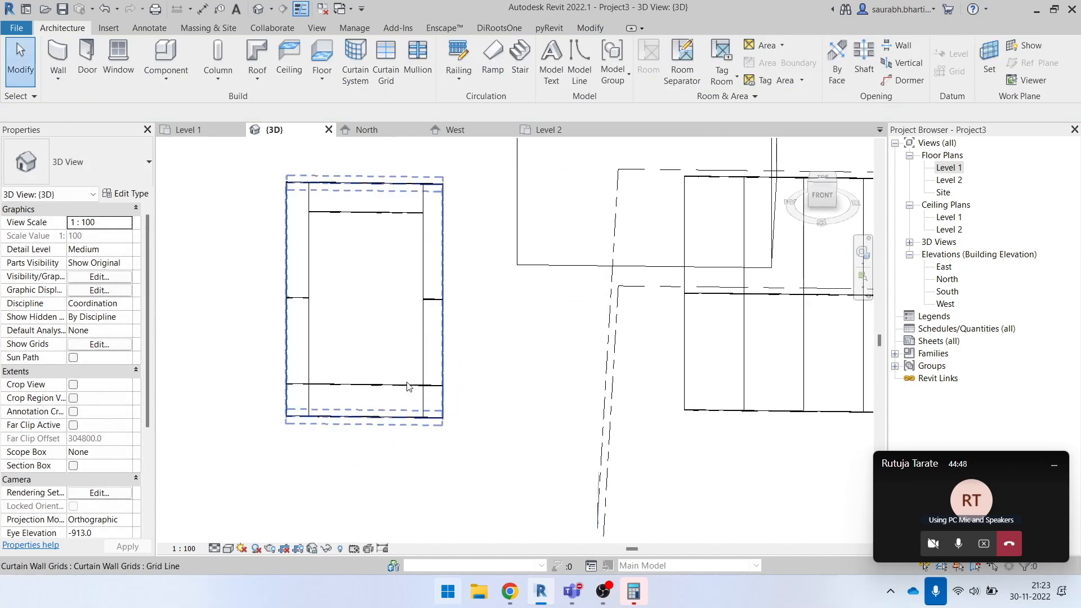
{"action": "middle_click_drag", "start_coordinate": [350, 369], "coordinate": [357, 239], "text": "shift"}
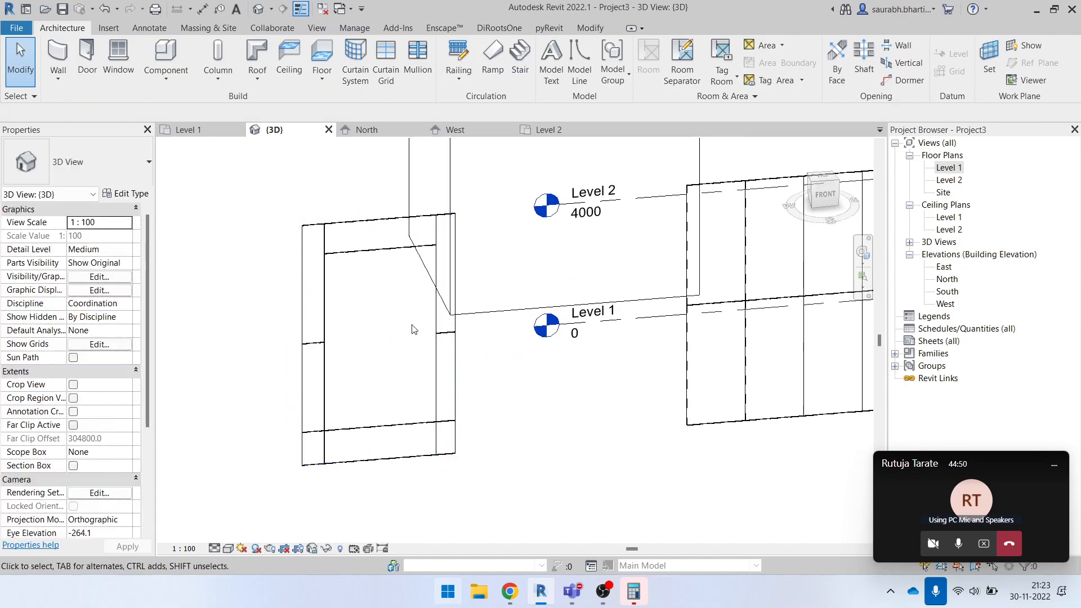
{"action": "middle_click_drag", "start_coordinate": [420, 346], "coordinate": [398, 362], "text": "shift"}
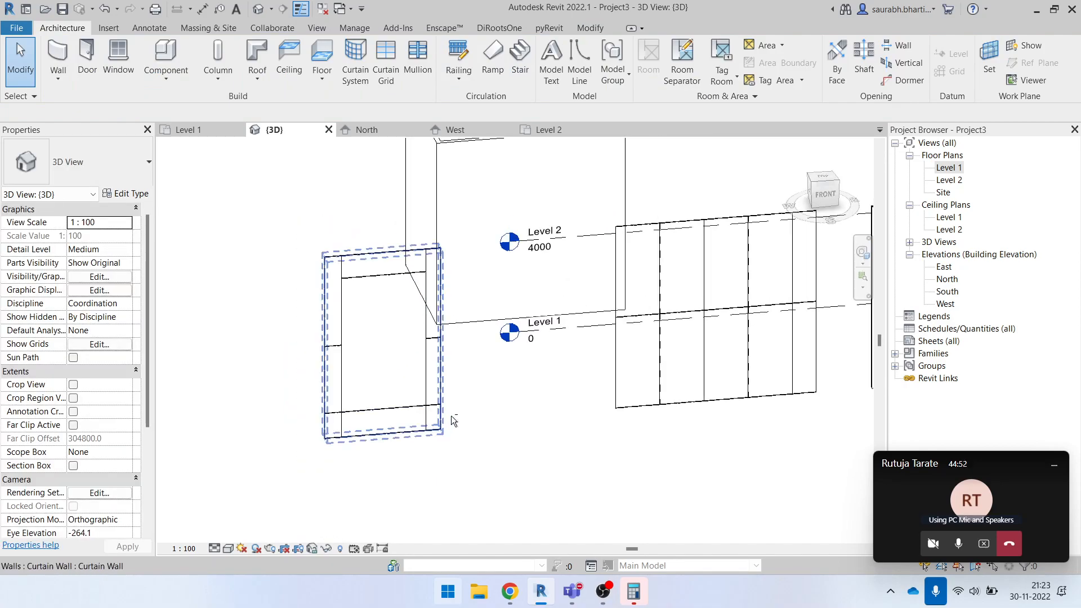
{"action": "middle_click_drag", "start_coordinate": [447, 414], "coordinate": [471, 418], "text": "shift"}
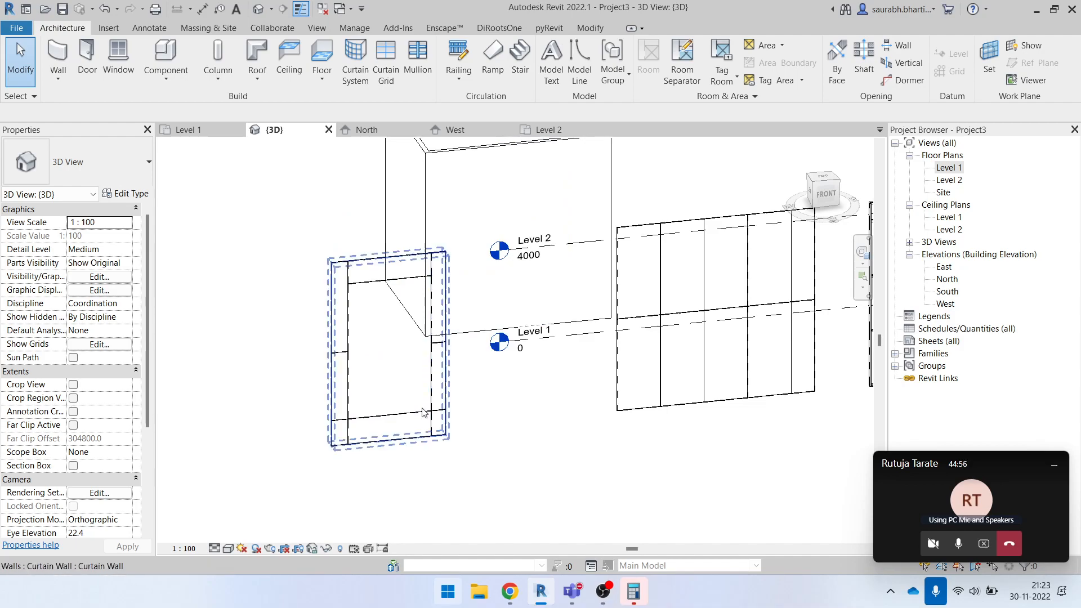
{"action": "middle_click_drag", "start_coordinate": [417, 456], "coordinate": [380, 238], "text": "shift"}
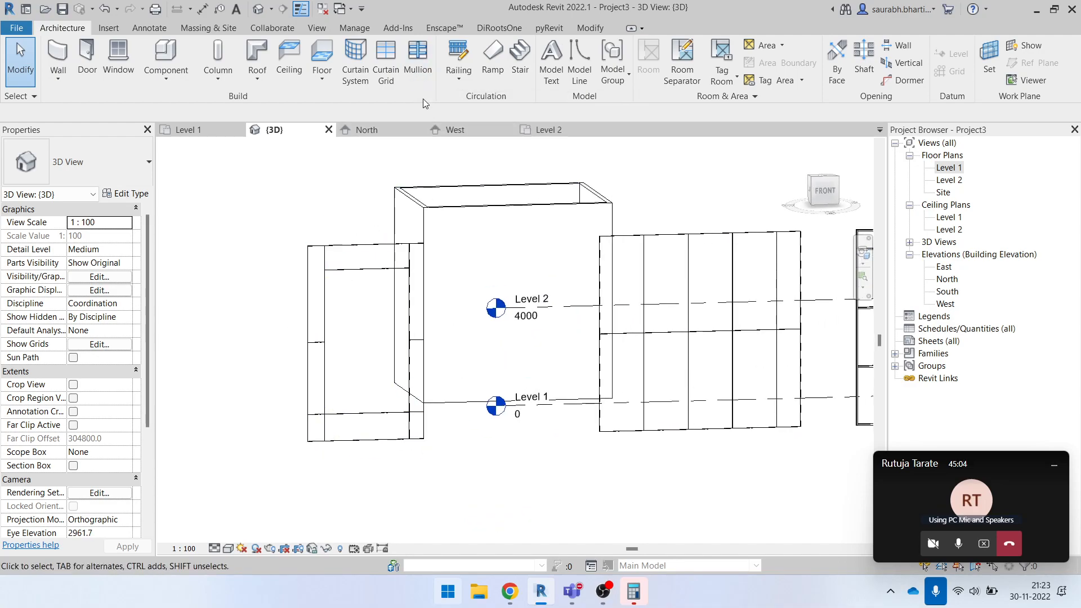
{"action": "left_click", "coordinate": [419, 59]}
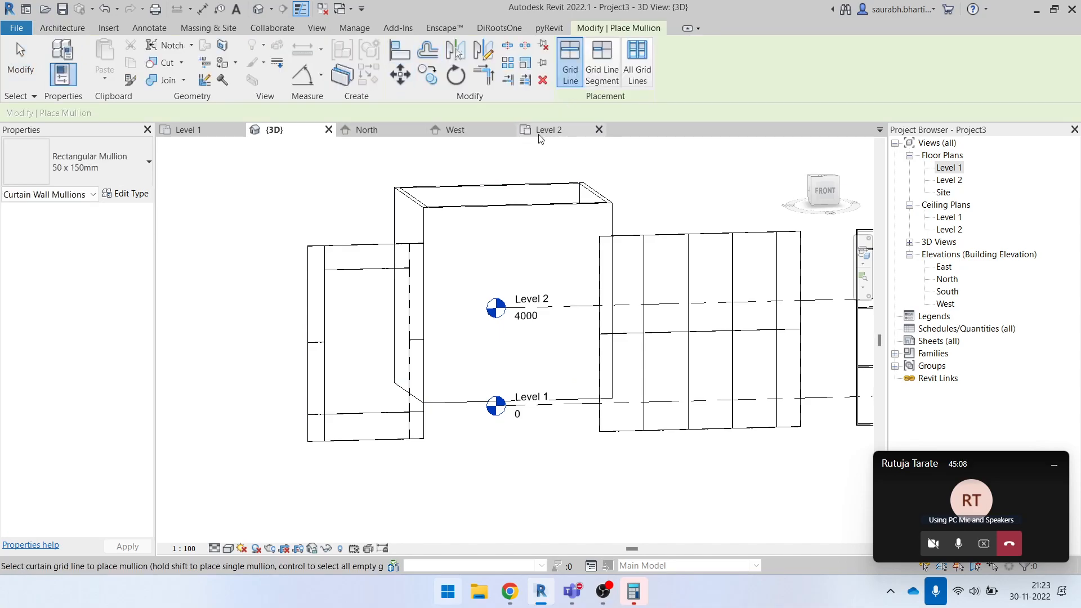
{"action": "key", "text": "Escape"}
{"action": "key", "text": "Escape"}
{"action": "left_click", "coordinate": [383, 281]}
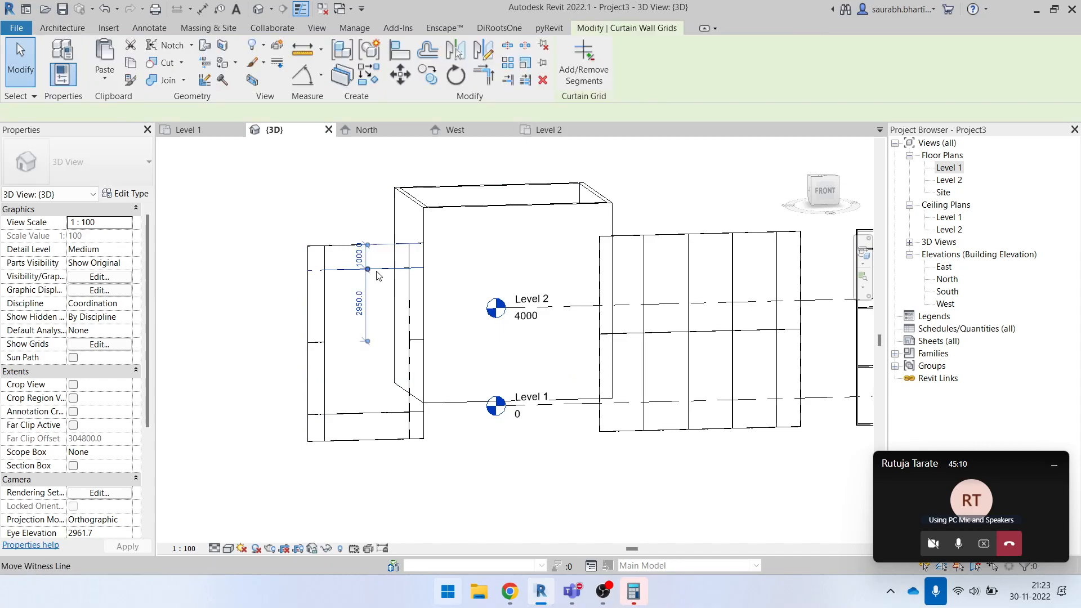
{"action": "key", "text": "Escape"}
{"action": "middle_click_drag", "start_coordinate": [305, 246], "coordinate": [318, 254], "text": "shift"}
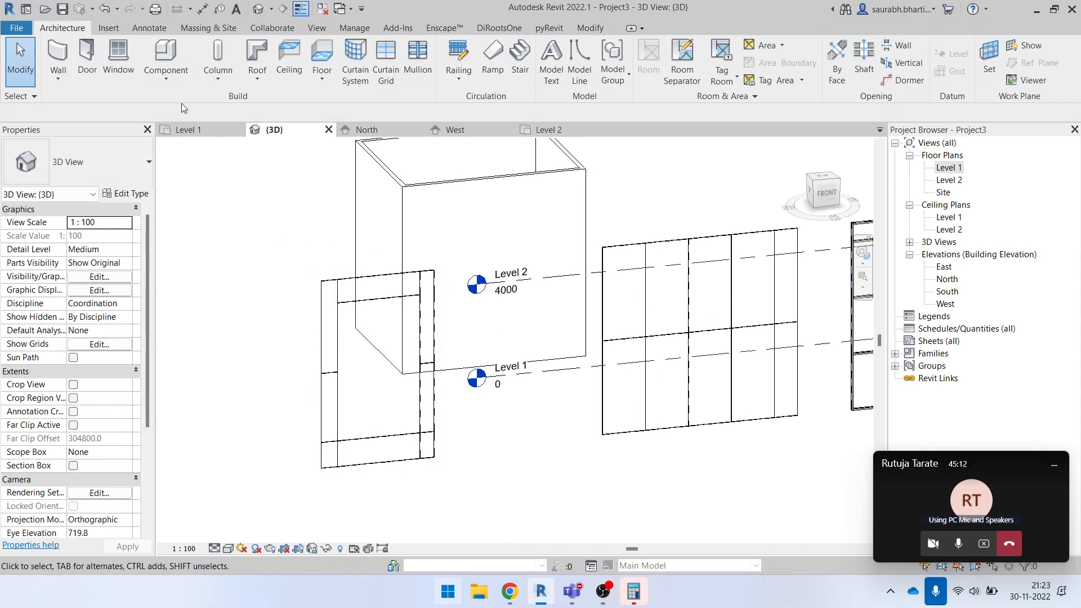
{"action": "left_click", "coordinate": [390, 61]}
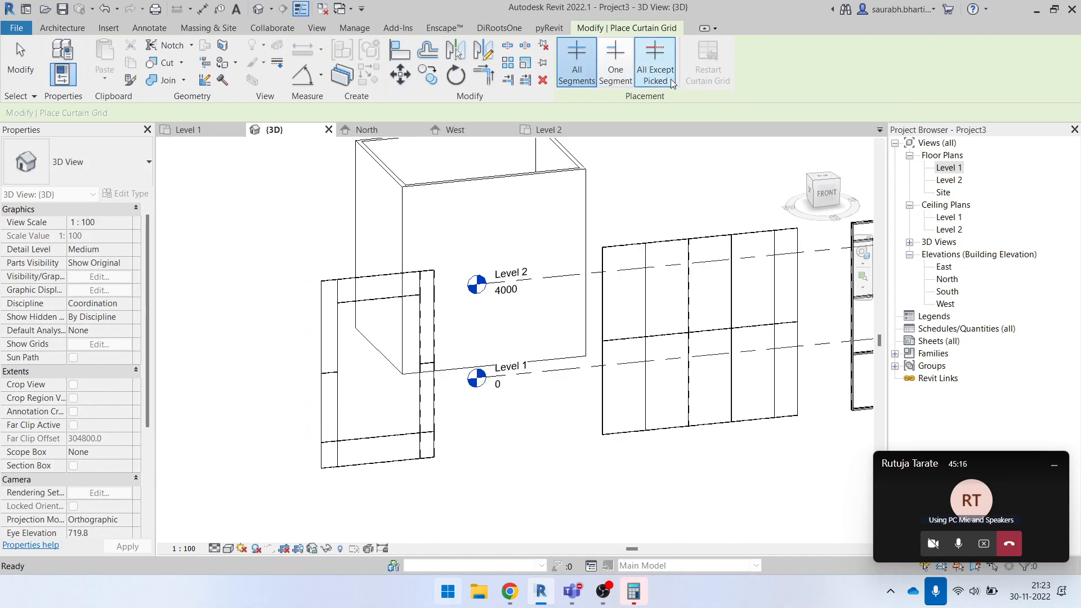
{"action": "left_click", "coordinate": [651, 56]}
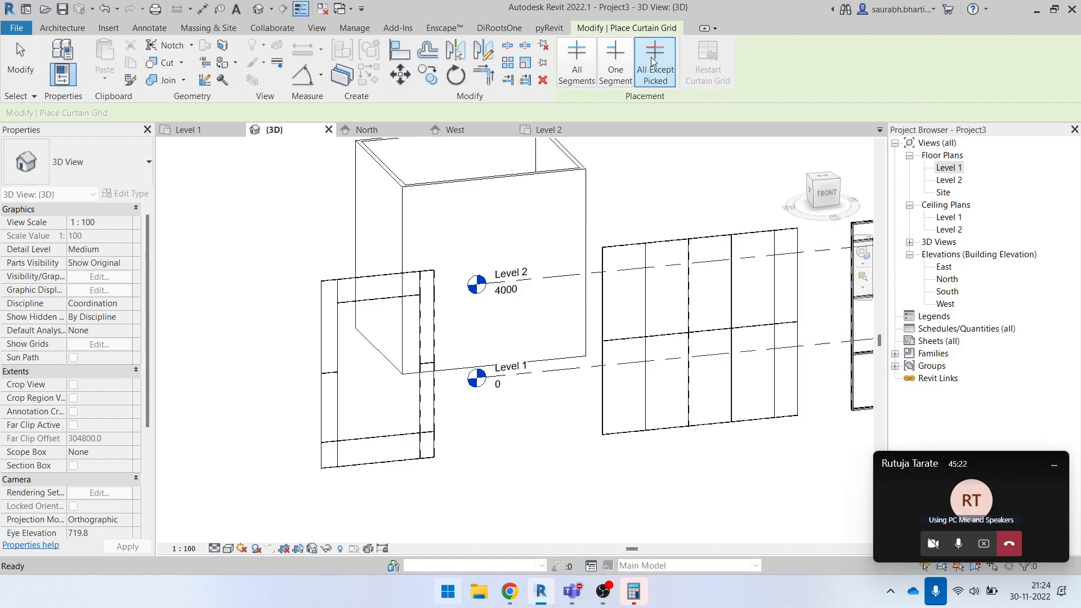
{"action": "left_click", "coordinate": [428, 334]}
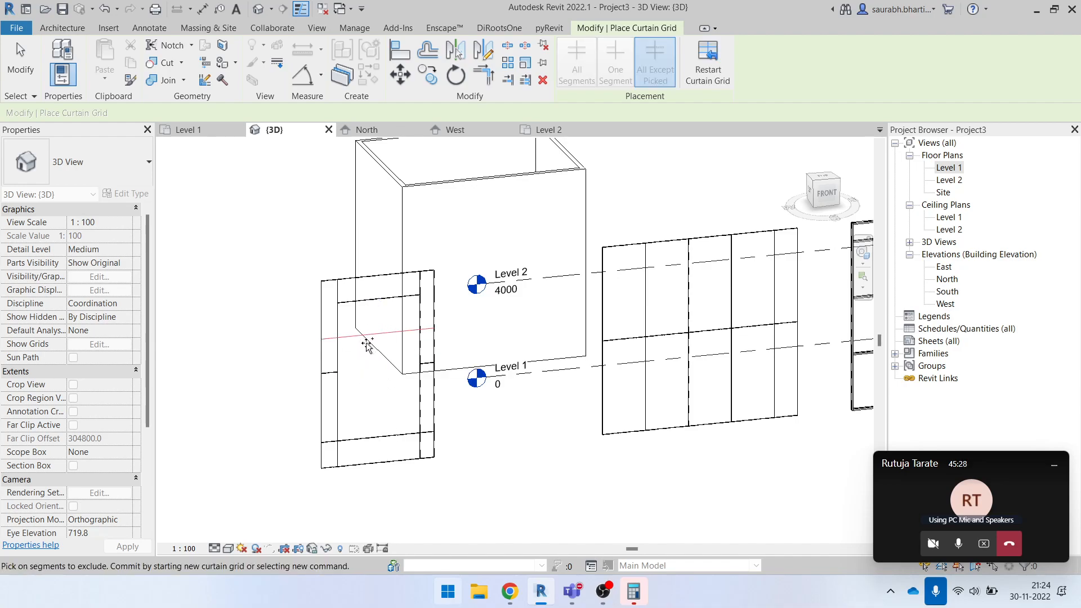
{"action": "scroll", "coordinate": [399, 327], "scroll_direction": "up", "scroll_amount": 2}
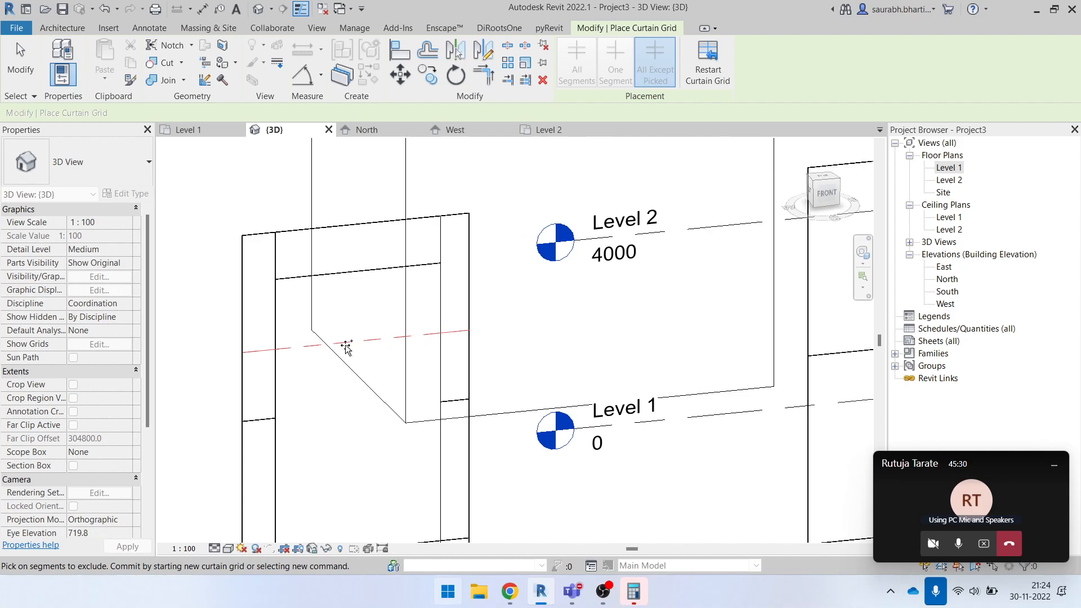
{"action": "key", "text": "Escape"}
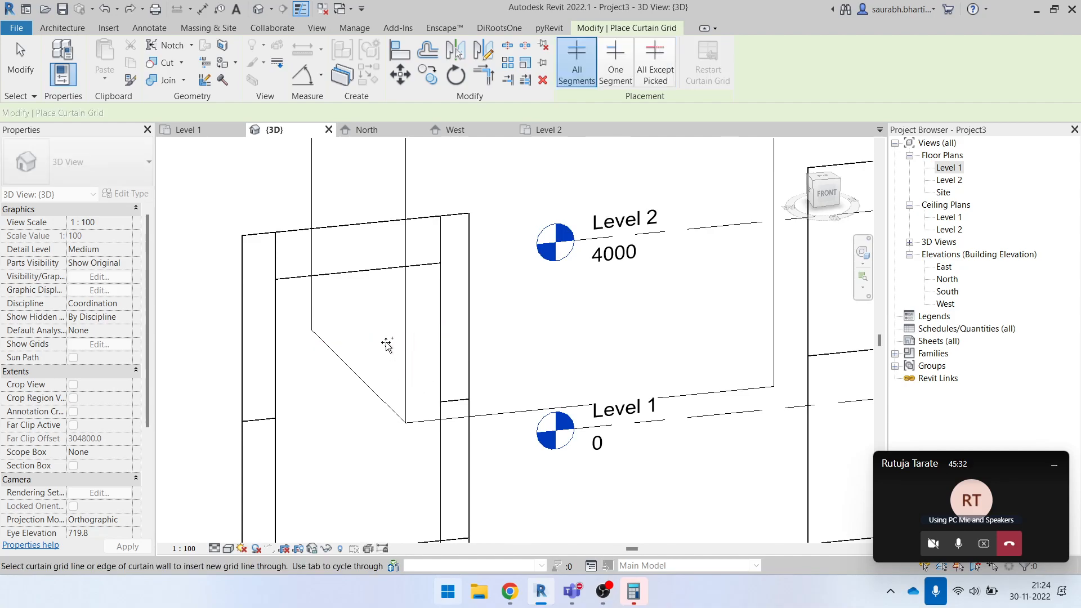
- Place an All Except Picked horizontal grid line 1475 mm below the central panel's upper line in the plain Curtain Wall, excluding the central segment
{"action": "left_click", "coordinate": [664, 58]}
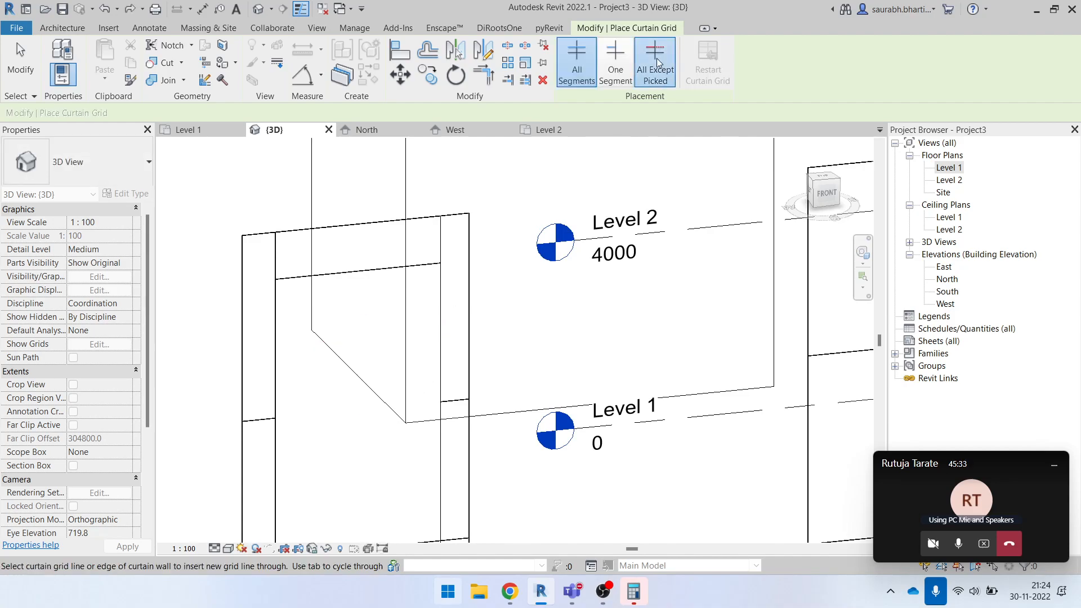
{"action": "left_click", "coordinate": [279, 346]}
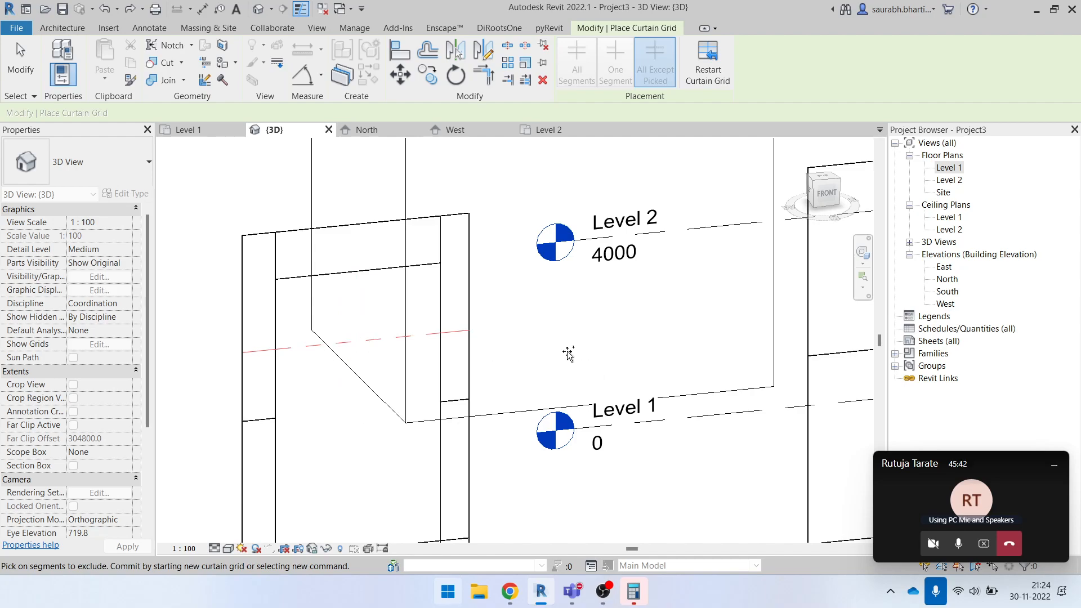
{"action": "key", "text": "Escape"}
{"action": "key", "text": "Escape"}
{"action": "scroll", "coordinate": [451, 350], "scroll_direction": "down", "scroll_amount": 1}
{"action": "middle_click_drag", "start_coordinate": [504, 396], "coordinate": [449, 381], "text": "shift"}
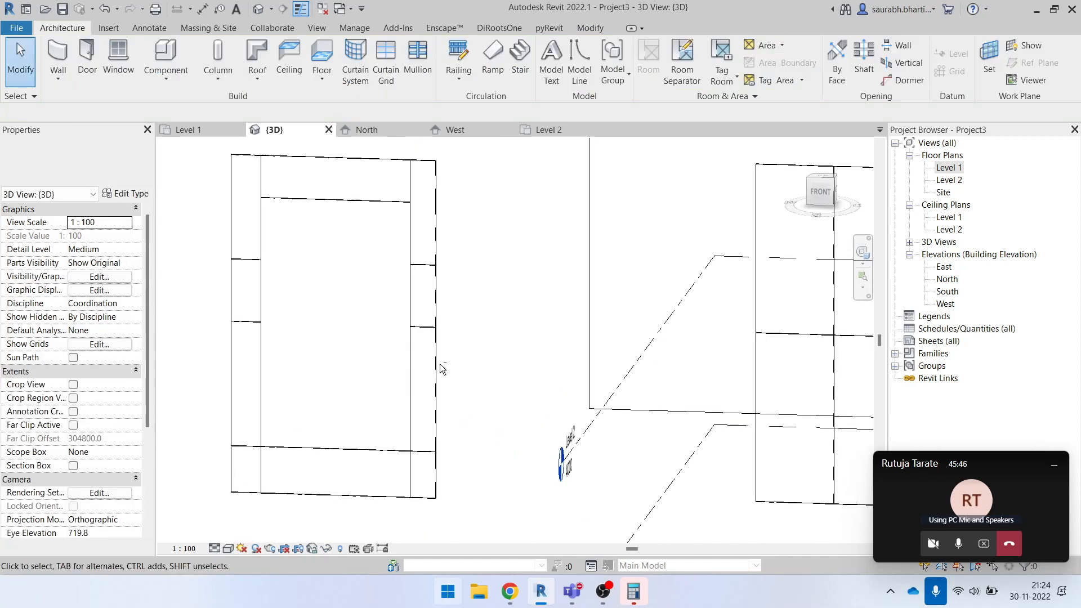
- Examine the new grid line's side segments from several angles and remove that grid line from the plain Curtain Wall
{"action": "left_click_drag", "start_coordinate": [192, 235], "coordinate": [501, 294]}
{"action": "left_click", "coordinate": [522, 272]}
{"action": "middle_click_drag", "start_coordinate": [374, 436], "coordinate": [475, 403], "text": "shift"}
{"action": "scroll", "coordinate": [357, 357], "scroll_direction": "down", "scroll_amount": 2}
{"action": "middle_click_drag", "start_coordinate": [480, 471], "coordinate": [474, 498], "text": "shift"}
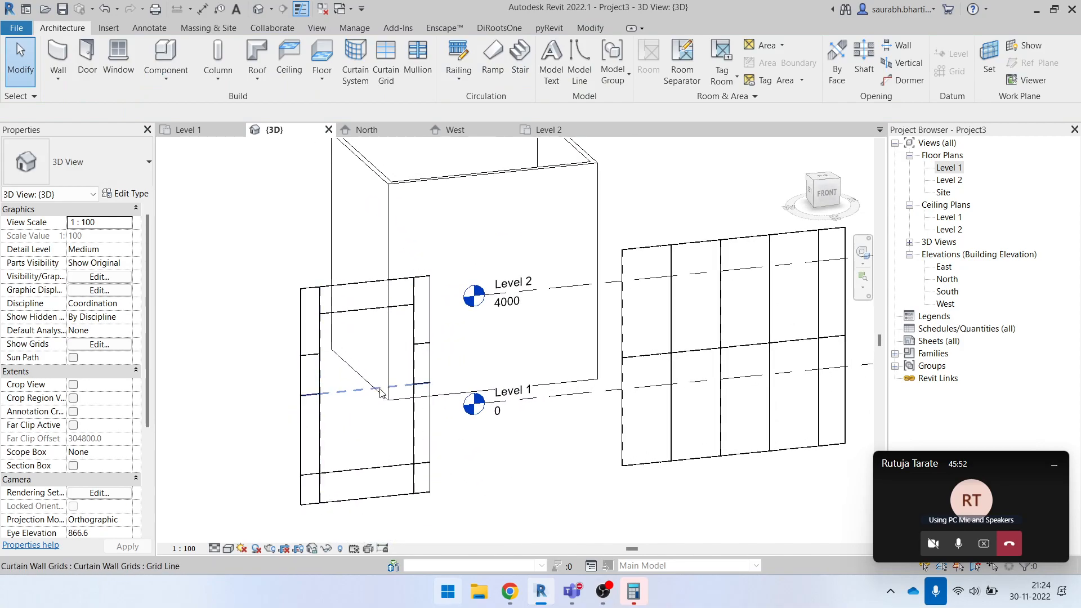
{"action": "scroll", "coordinate": [374, 386], "scroll_direction": "up", "scroll_amount": 2}
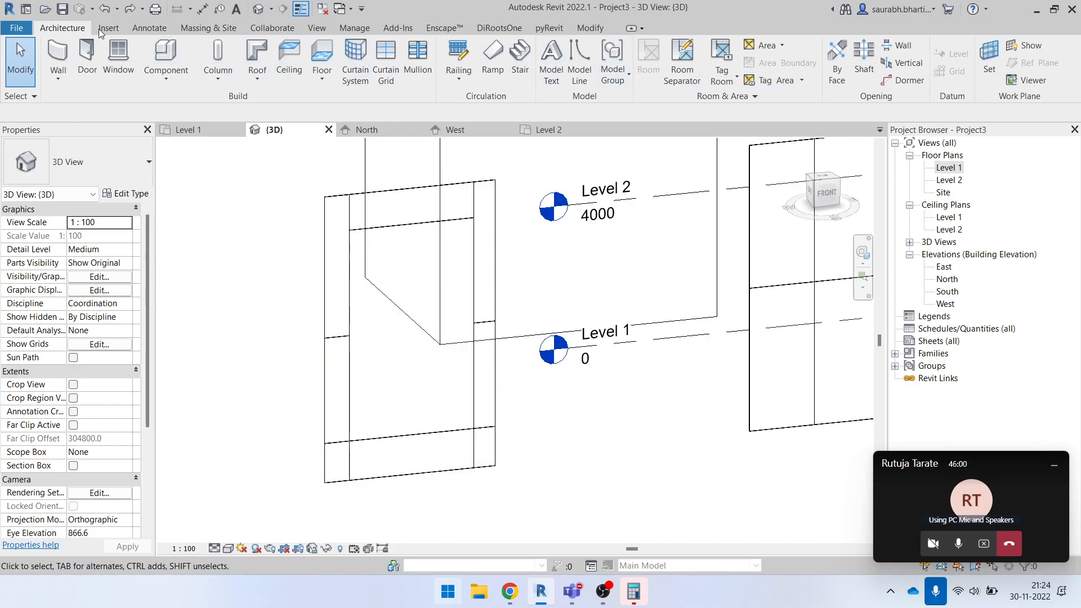
- Add an All Segments vertical grid line through the middle of the plain Curtain Wall's central panel
{"action": "left_click", "coordinate": [382, 56]}
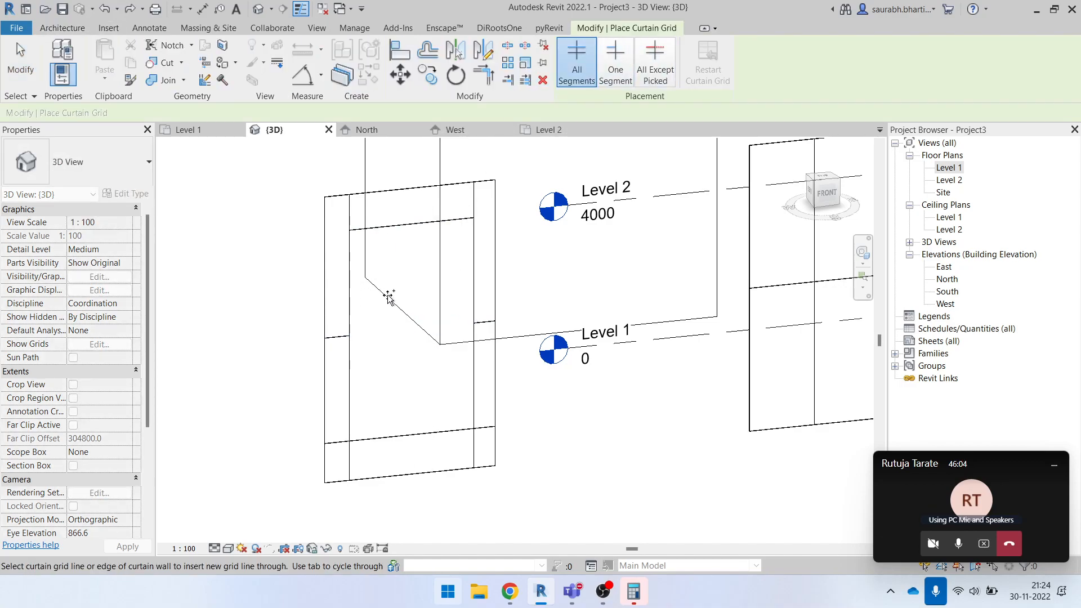
{"action": "left_click", "coordinate": [414, 193]}
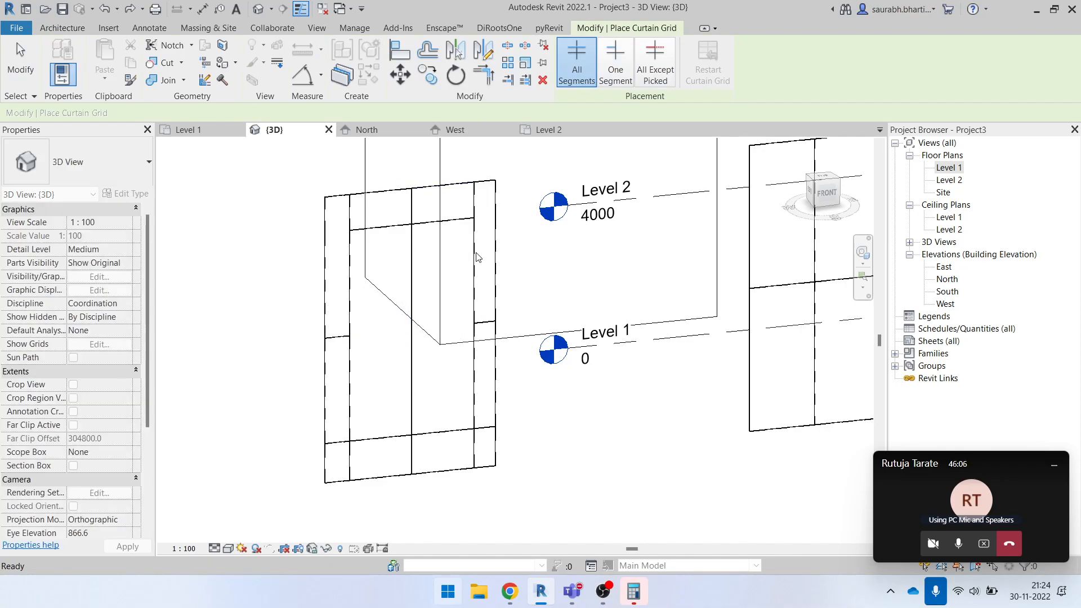
{"action": "key", "text": "Escape"}
{"action": "key", "text": "Escape"}
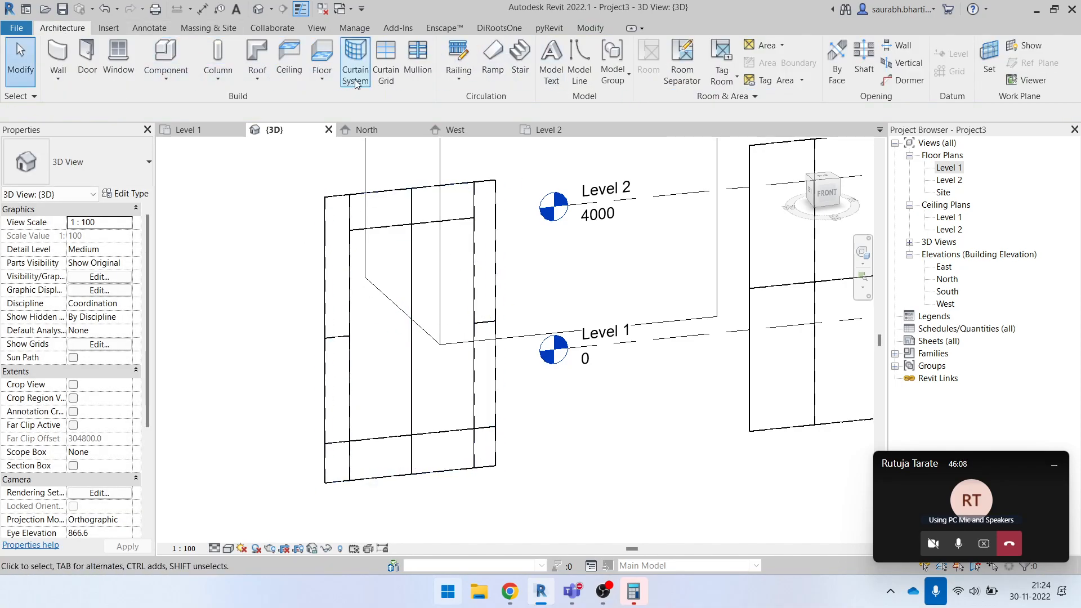
- Try to place an All Except Picked horizontal grid line 1475 mm below the upper central line, picking segments to exclude
{"action": "left_click", "coordinate": [392, 63]}
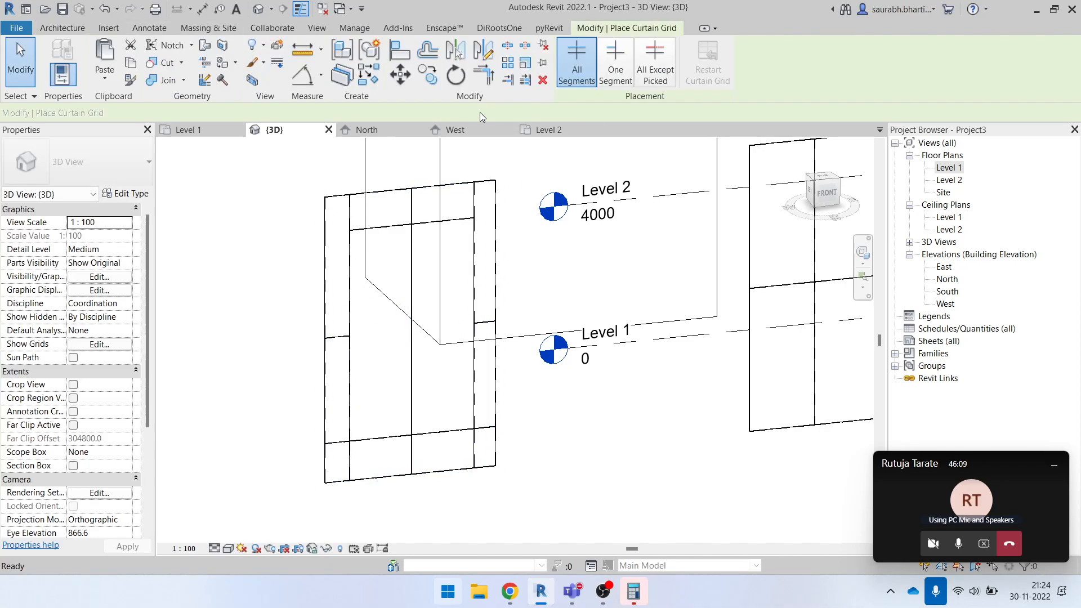
{"action": "left_click", "coordinate": [657, 69]}
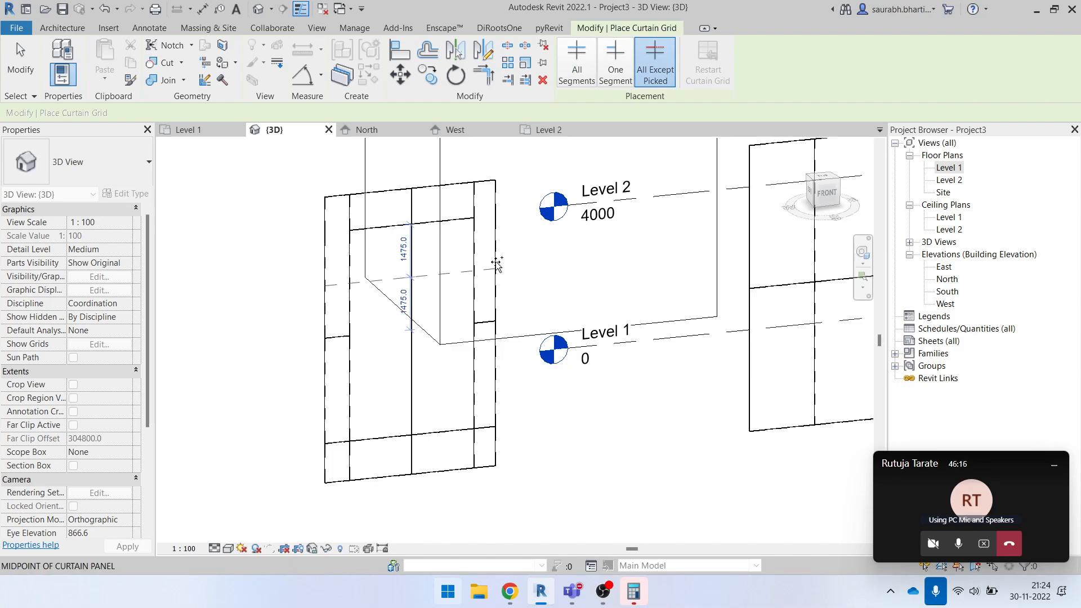
{"action": "left_click", "coordinate": [326, 284]}
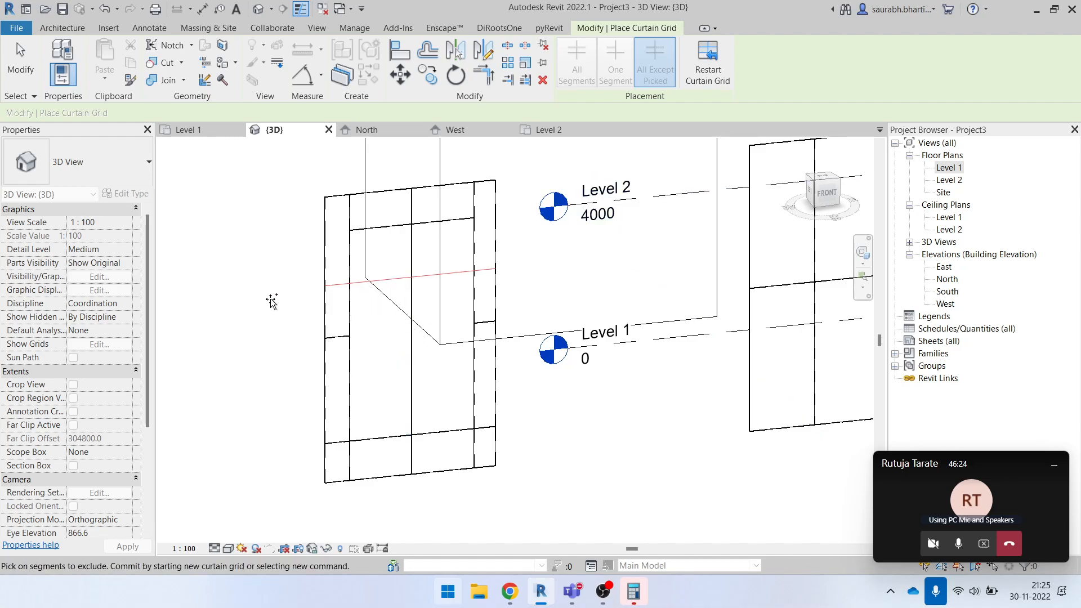
{"action": "left_click", "coordinate": [498, 301]}
{"action": "left_click", "coordinate": [227, 365]}
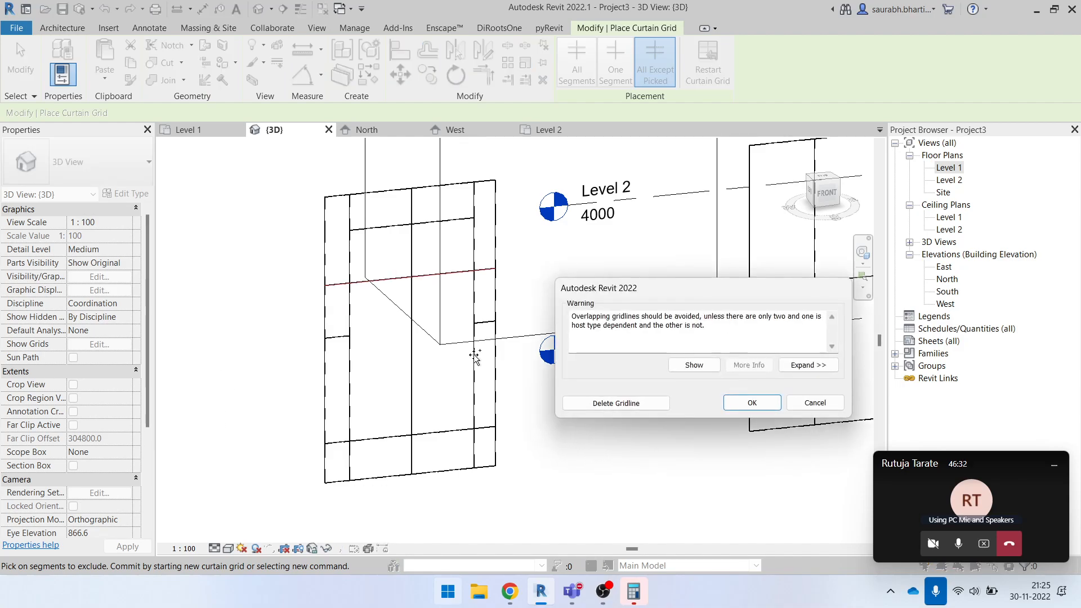
{"action": "left_click", "coordinate": [751, 401]}
{"action": "key", "text": "Escape"}
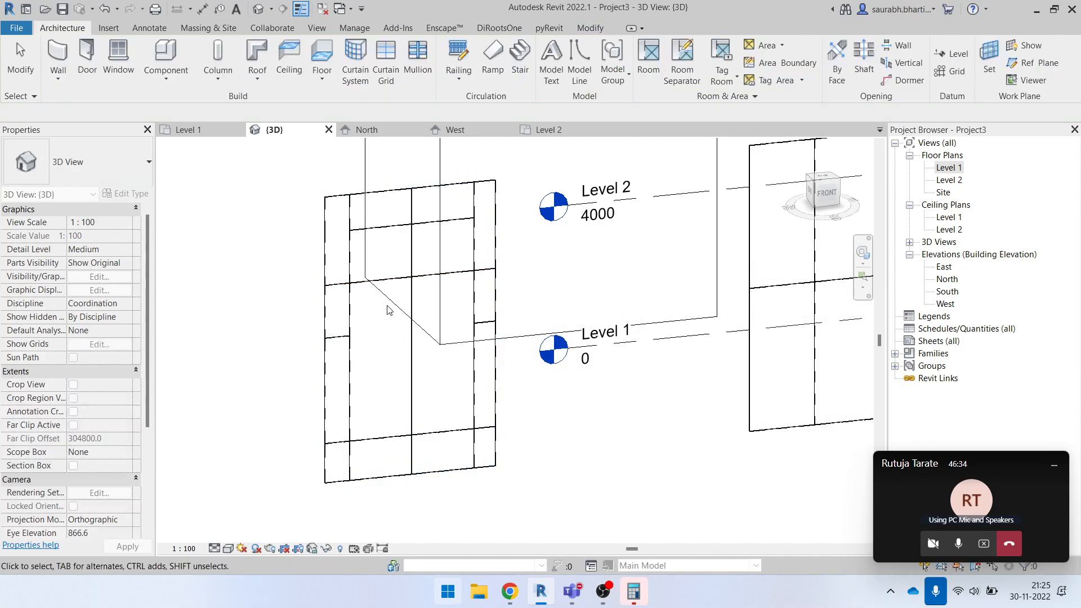
- Delete the full-width horizontal grid line just placed in the upper part of the plain Curtain Wall
{"action": "middle_click_drag", "start_coordinate": [396, 449], "coordinate": [366, 338], "text": "shift"}
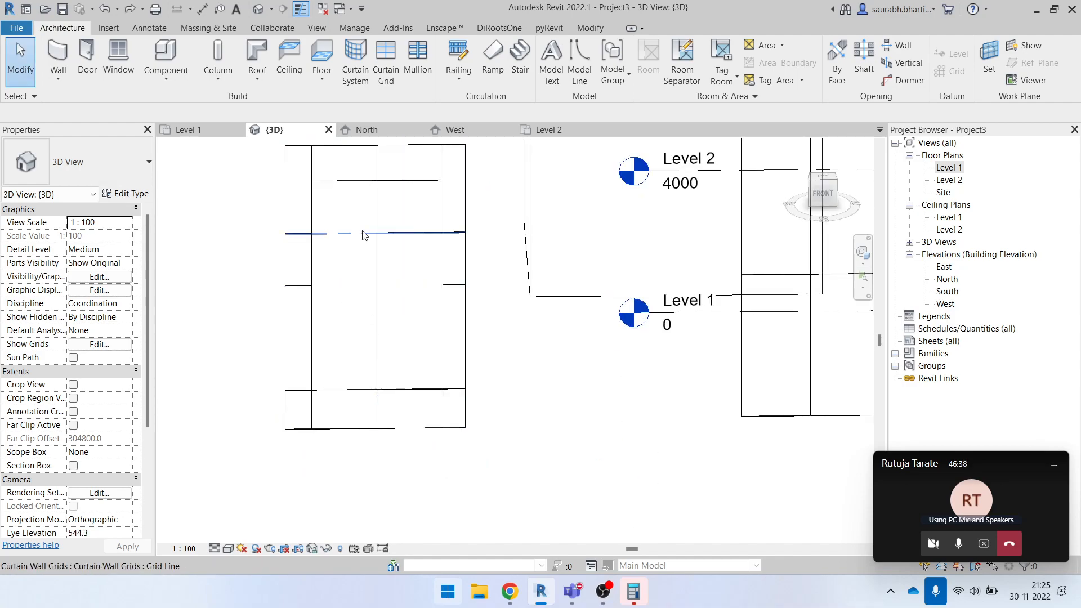
{"action": "left_click", "coordinate": [361, 240]}
{"action": "key", "text": "Escape"}
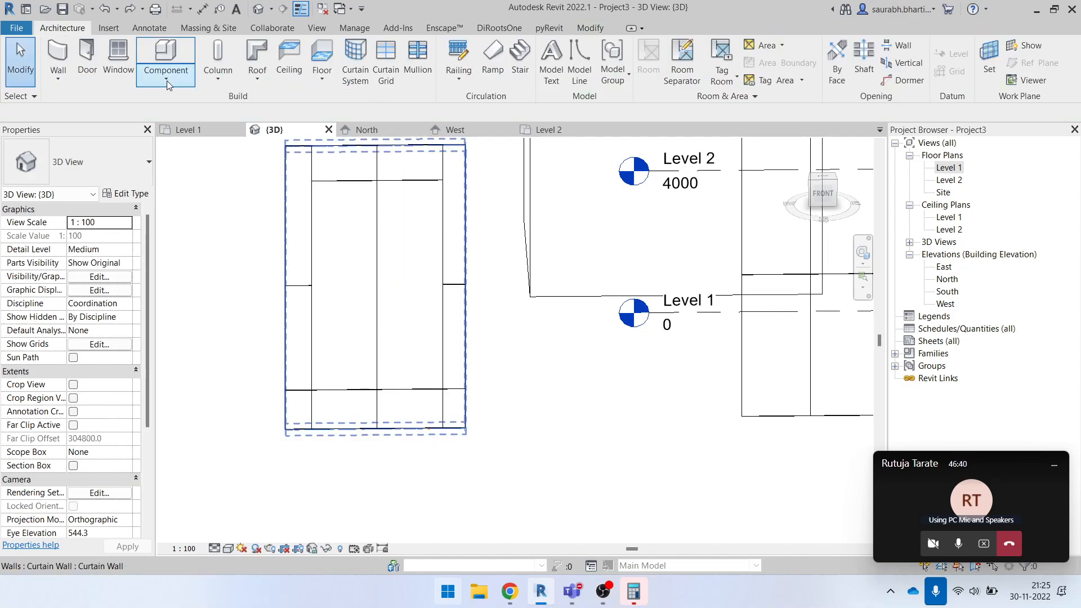
- Place an All Except Picked horizontal grid line midway between the upper central line and mid-height, excluding the segment in the central panel's right half
{"action": "left_click", "coordinate": [386, 62]}
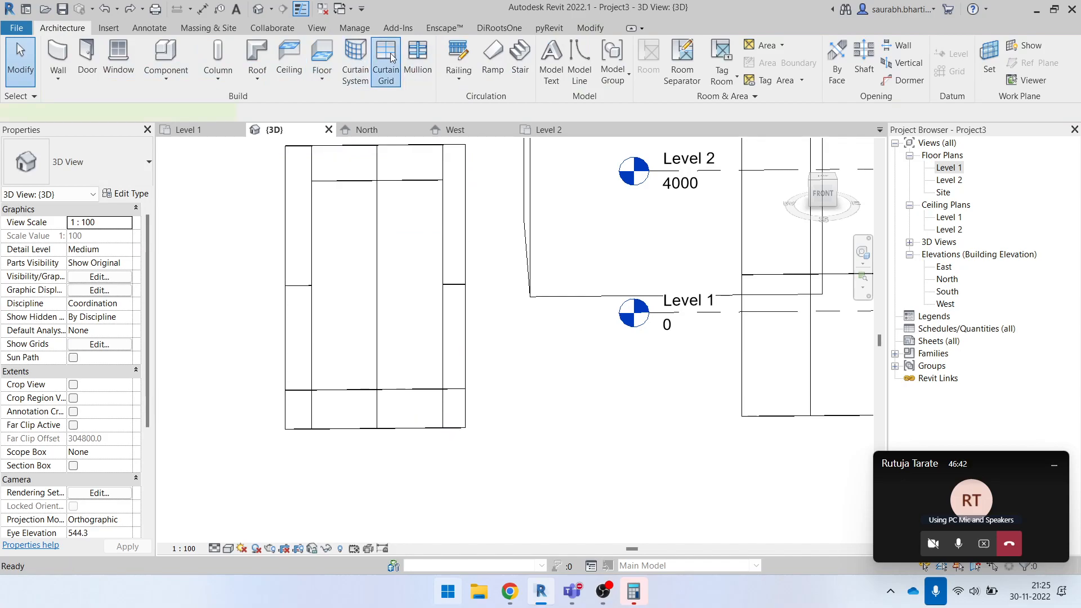
{"action": "left_click", "coordinate": [655, 63]}
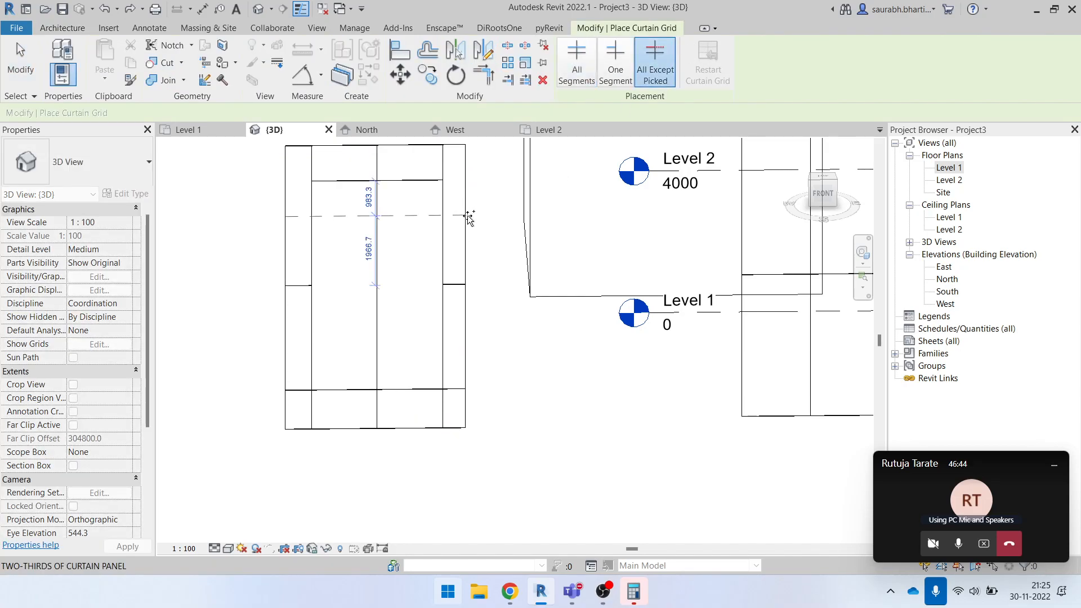
{"action": "left_click", "coordinate": [463, 222]}
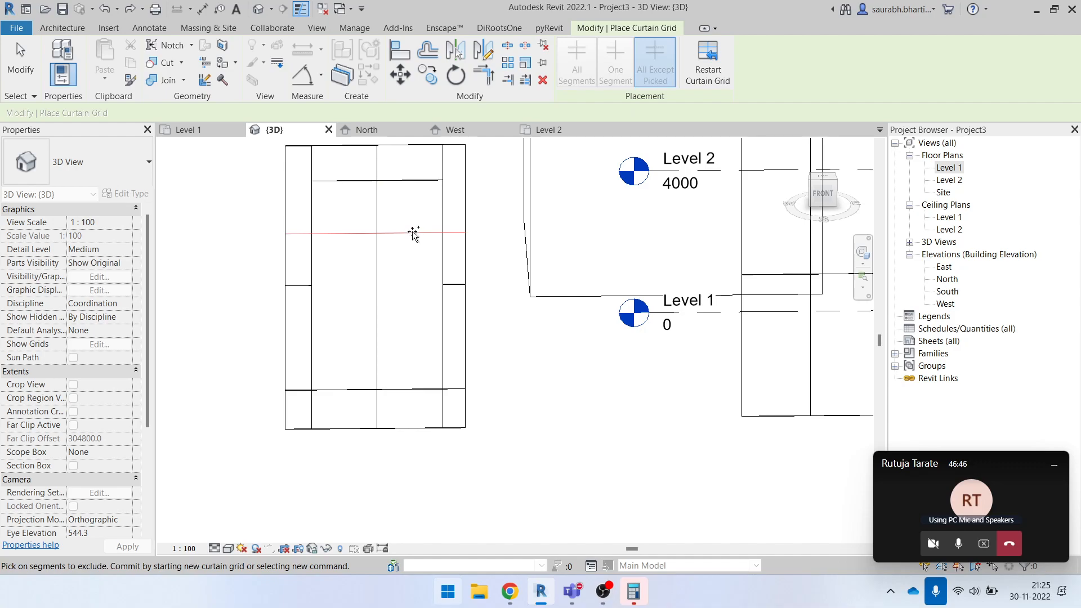
{"action": "scroll", "coordinate": [419, 233], "scroll_direction": "up", "scroll_amount": 1}
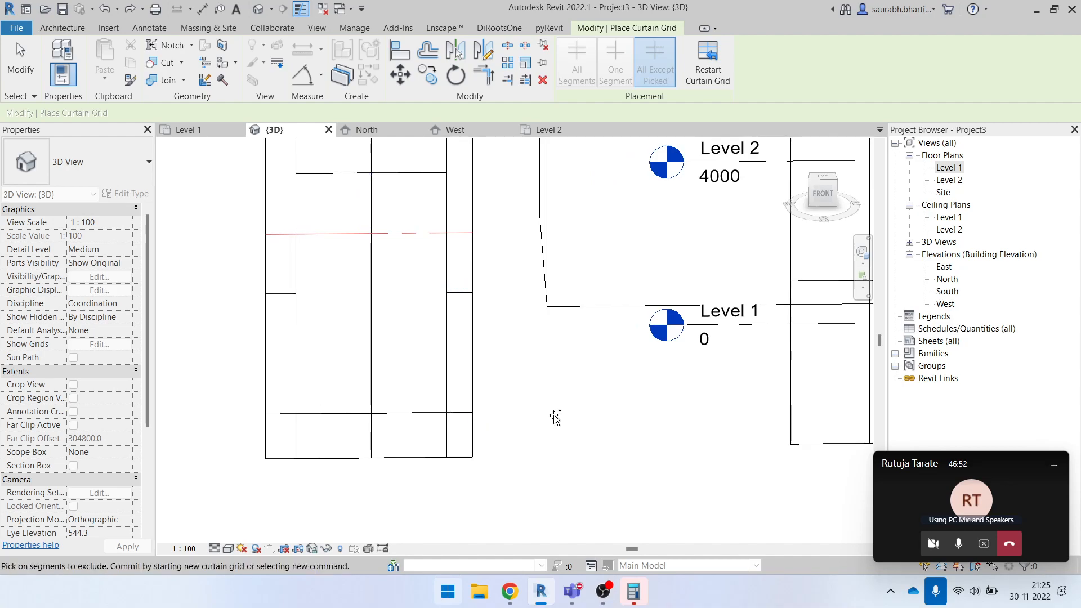
{"action": "key", "text": "Escape"}
{"action": "middle_click_drag", "start_coordinate": [317, 308], "coordinate": [415, 362], "text": "shift"}
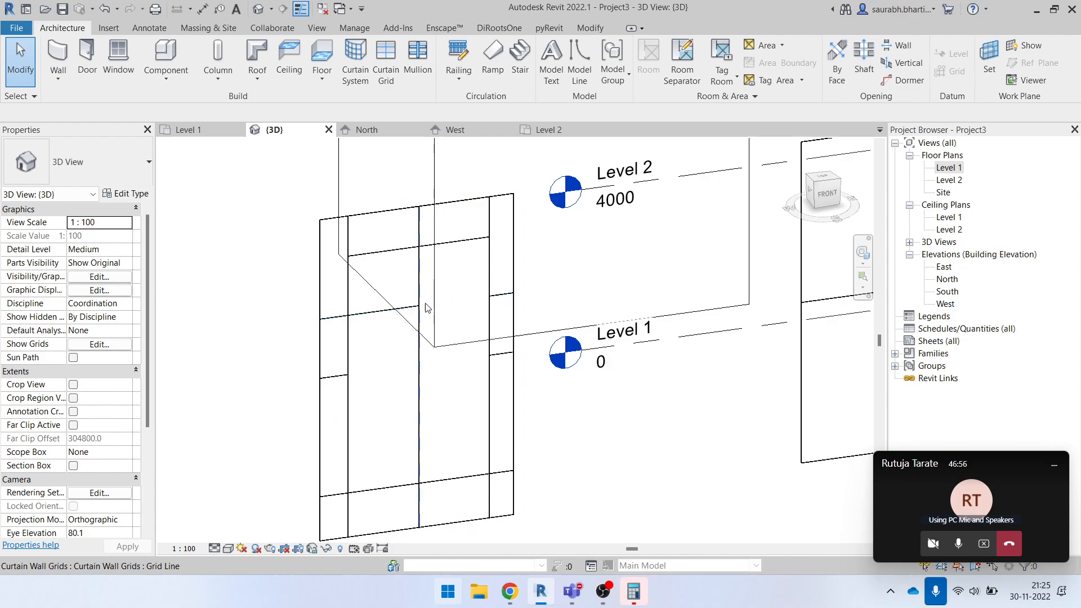
{"action": "scroll", "coordinate": [403, 310], "scroll_direction": "down", "scroll_amount": 2}
{"action": "middle_click_drag", "start_coordinate": [524, 377], "coordinate": [456, 452], "text": "shift"}
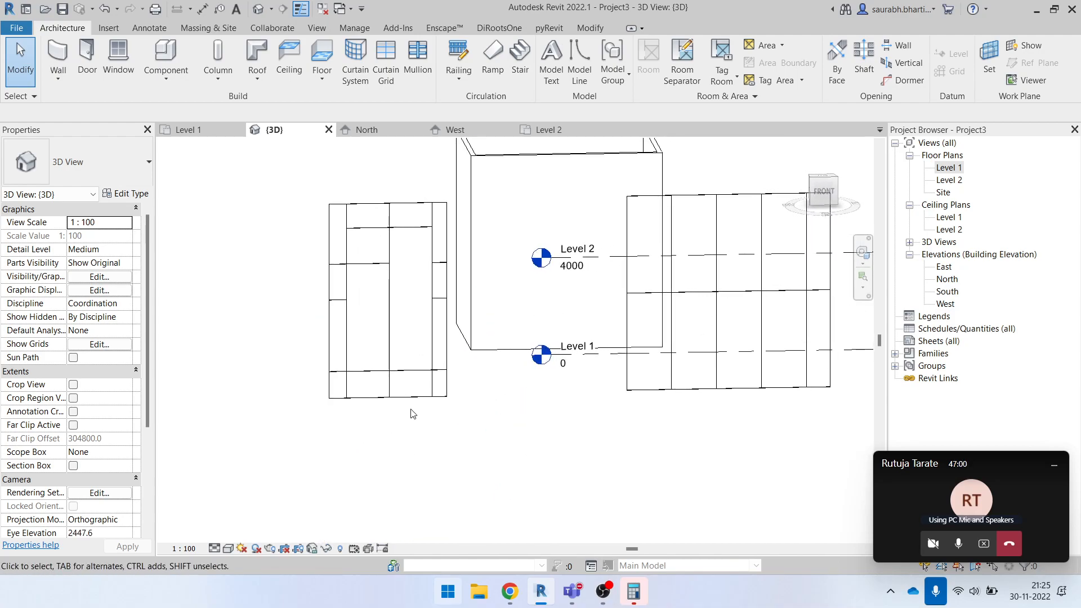
{"action": "middle_click_drag", "start_coordinate": [412, 414], "coordinate": [444, 451], "text": "shift"}
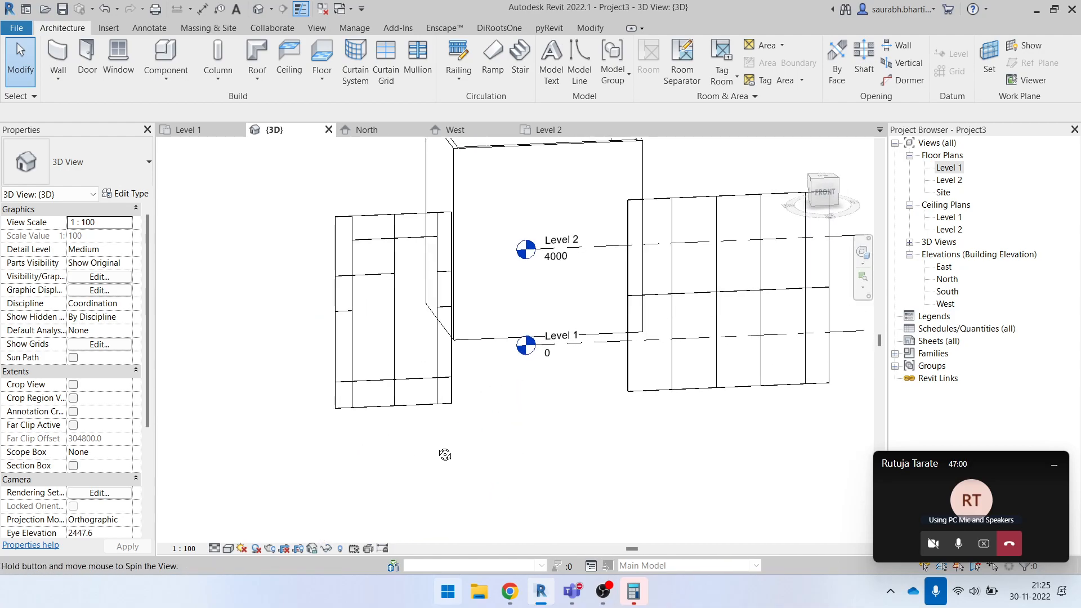
- Start mullion placement with Rectangular Mullion 50 x 150mm and examine the curtain wall that already has mullions for comparison
{"action": "left_click", "coordinate": [430, 82]}
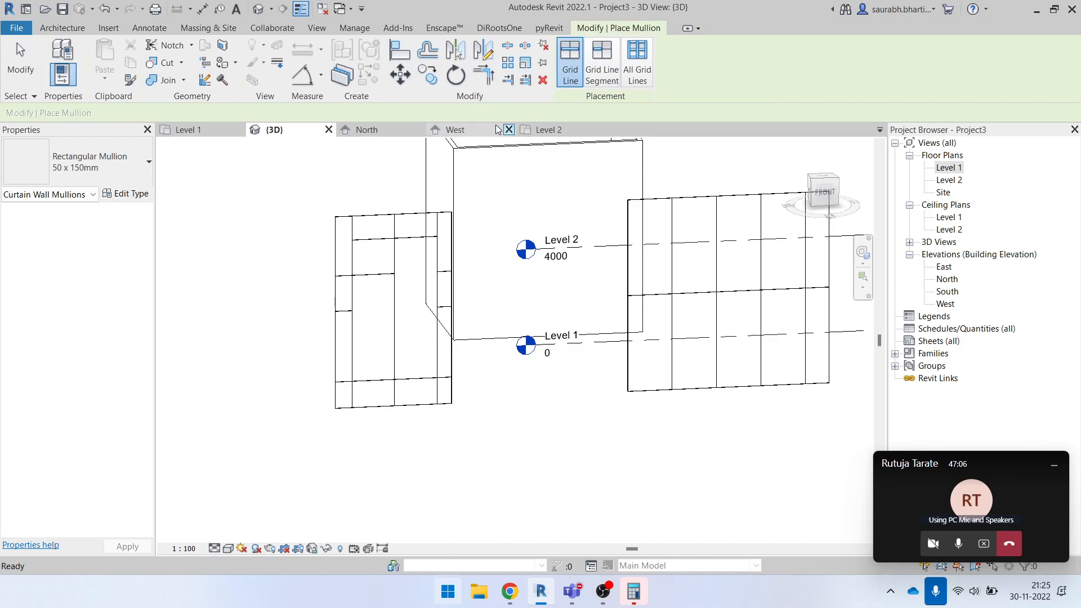
{"action": "scroll", "coordinate": [411, 210], "scroll_direction": "up", "scroll_amount": 2}
{"action": "scroll", "coordinate": [319, 235], "scroll_direction": "down", "scroll_amount": 5}
{"action": "scroll", "coordinate": [580, 232], "scroll_direction": "up", "scroll_amount": 6}
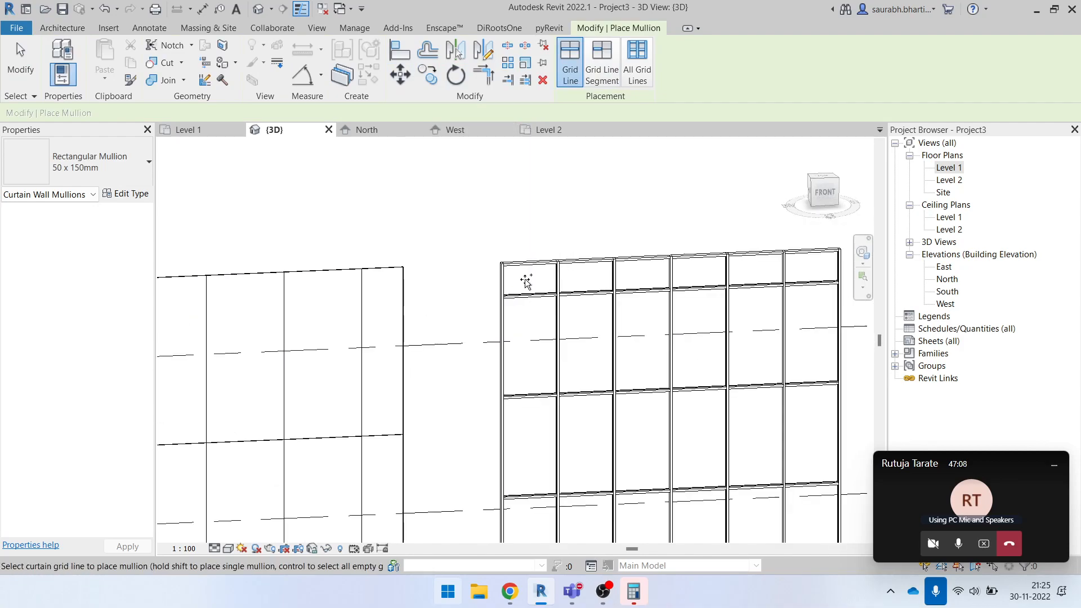
{"action": "scroll", "coordinate": [580, 228], "scroll_direction": "down", "scroll_amount": 3}
{"action": "scroll", "coordinate": [556, 239], "scroll_direction": "down", "scroll_amount": 3}
{"action": "scroll", "coordinate": [824, 182], "scroll_direction": "down", "scroll_amount": 1}
{"action": "scroll", "coordinate": [595, 242], "scroll_direction": "up", "scroll_amount": 1}
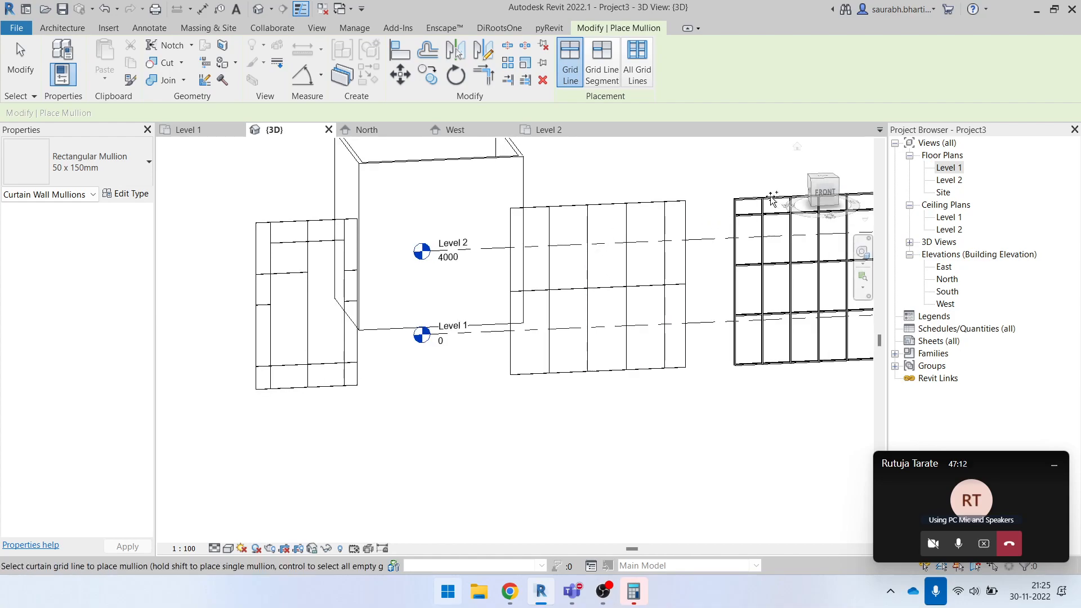
{"action": "scroll", "coordinate": [630, 176], "scroll_direction": "up", "scroll_amount": 2}
{"action": "scroll", "coordinate": [507, 189], "scroll_direction": "down", "scroll_amount": 3}
{"action": "scroll", "coordinate": [376, 251], "scroll_direction": "up", "scroll_amount": 3}
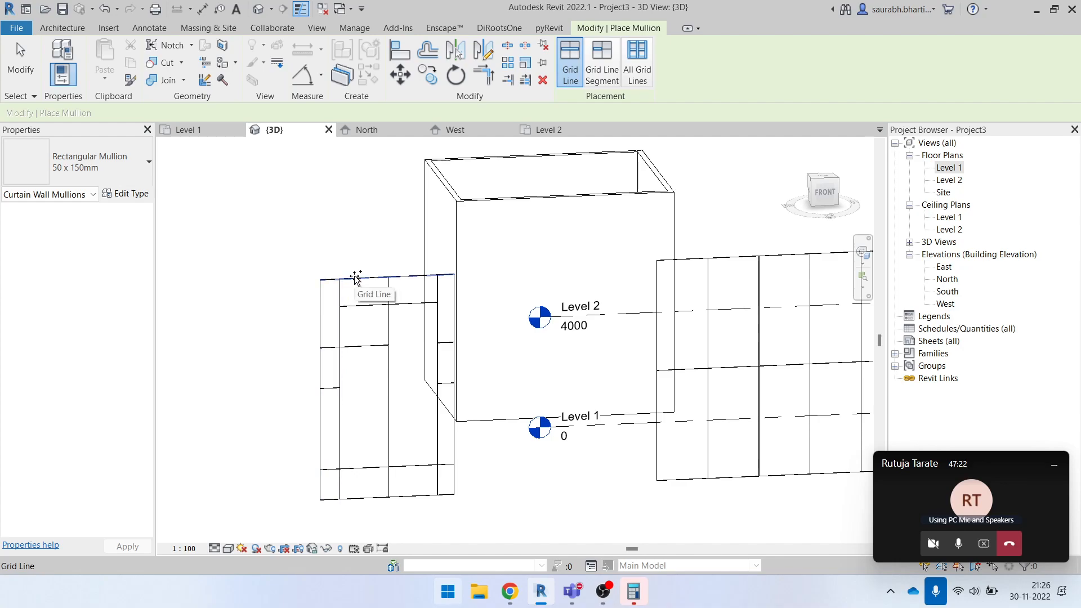
- Place a 50 x 150mm Rectangular Mullion along the plain Curtain Wall's top edge and inspect its leftmost segment
{"action": "scroll", "coordinate": [303, 308], "scroll_direction": "up", "scroll_amount": 5}
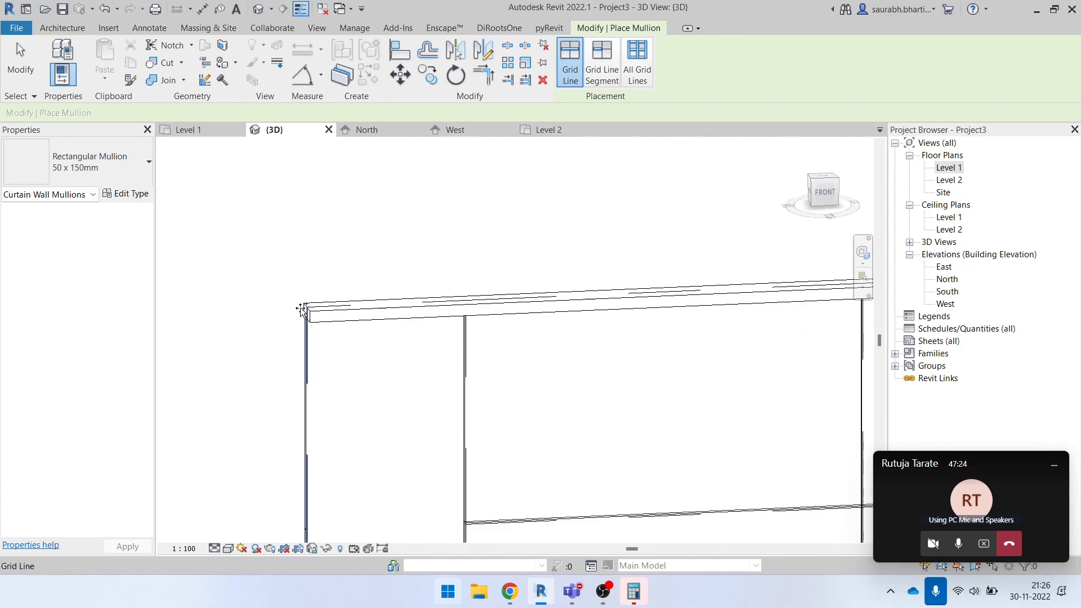
{"action": "scroll", "coordinate": [363, 282], "scroll_direction": "down", "scroll_amount": 2}
{"action": "key", "text": "Escape"}
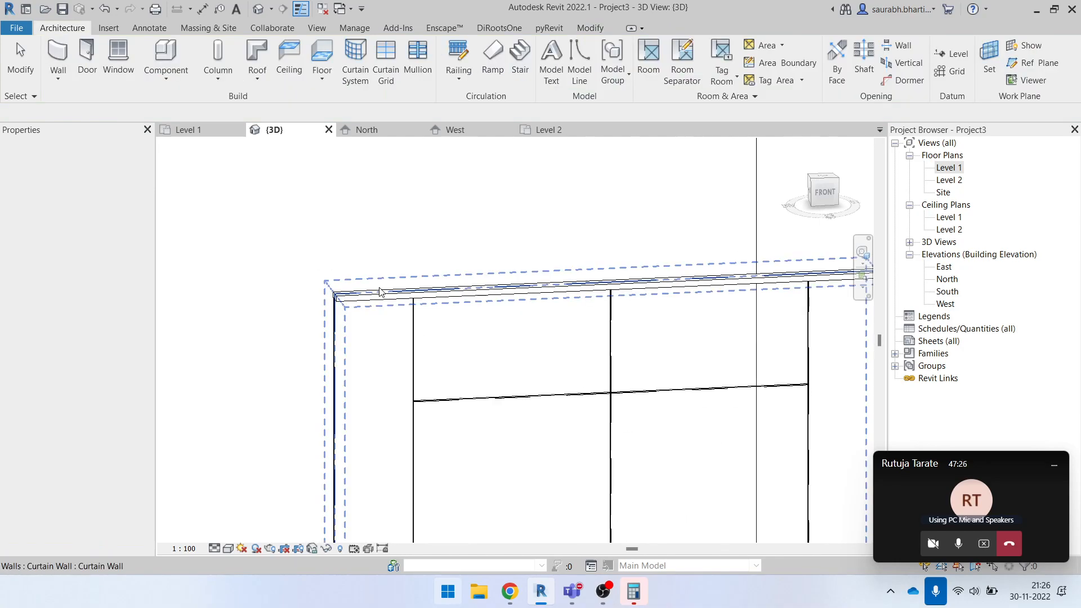
{"action": "left_click", "coordinate": [373, 292]}
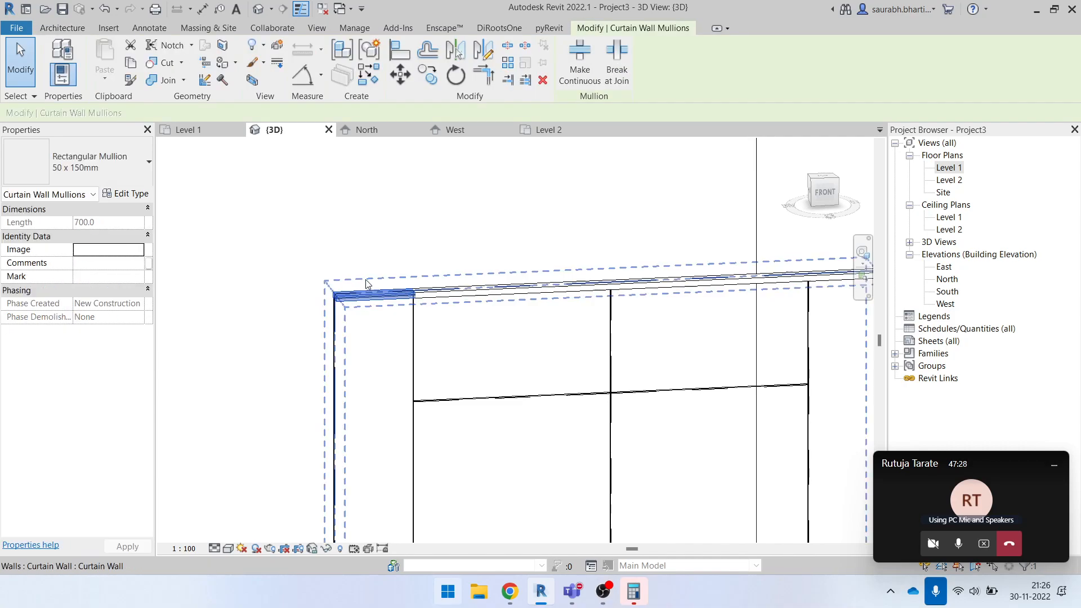
{"action": "scroll", "coordinate": [357, 279], "scroll_direction": "down", "scroll_amount": 5}
{"action": "left_click", "coordinate": [397, 261]}
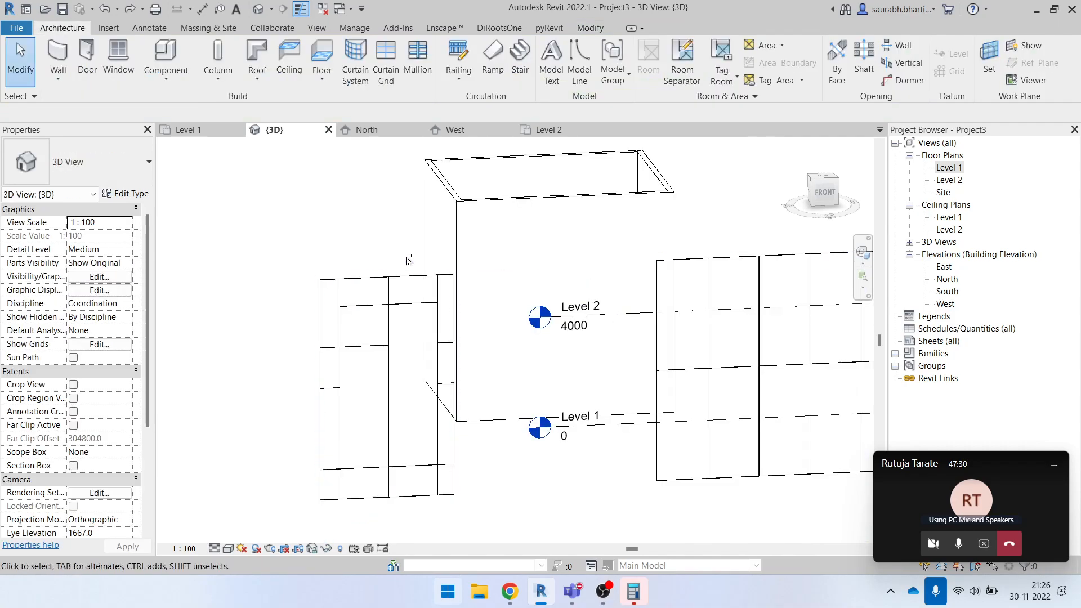
- Restart mullion placement with the Grid Line option and open the list of available mullion types
{"action": "scroll", "coordinate": [380, 276], "scroll_direction": "up", "scroll_amount": 3}
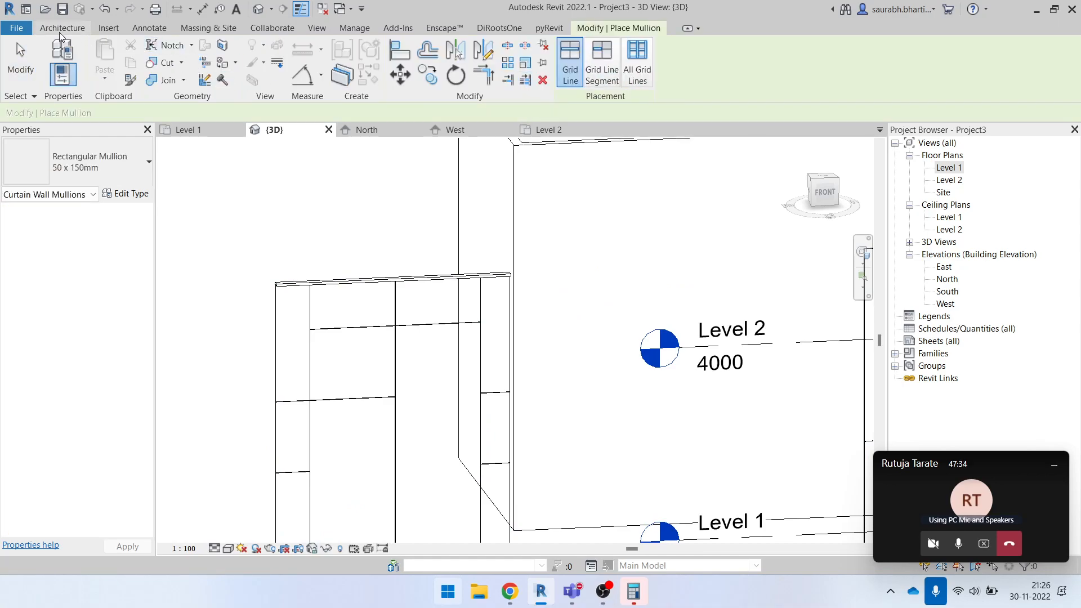
{"action": "key", "text": "Escape"}
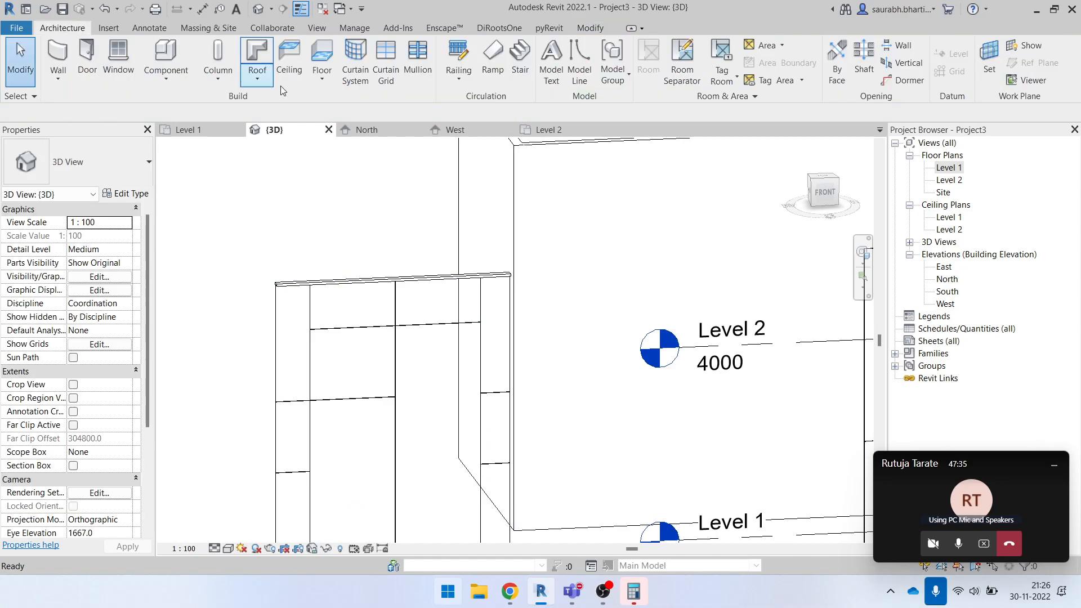
{"action": "left_click", "coordinate": [417, 59]}
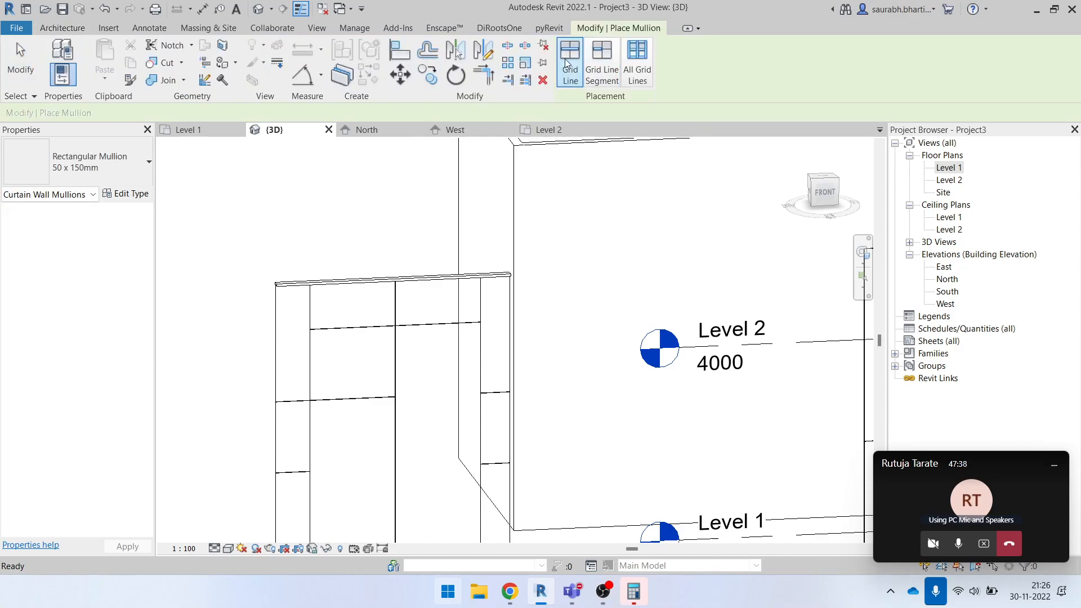
{"action": "left_click", "coordinate": [77, 169]}
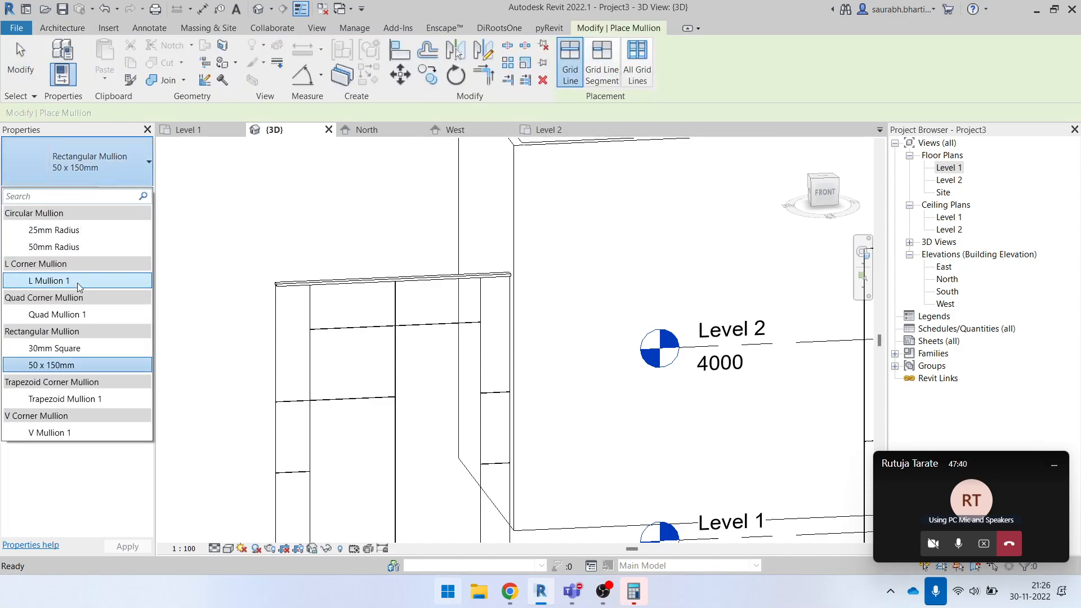
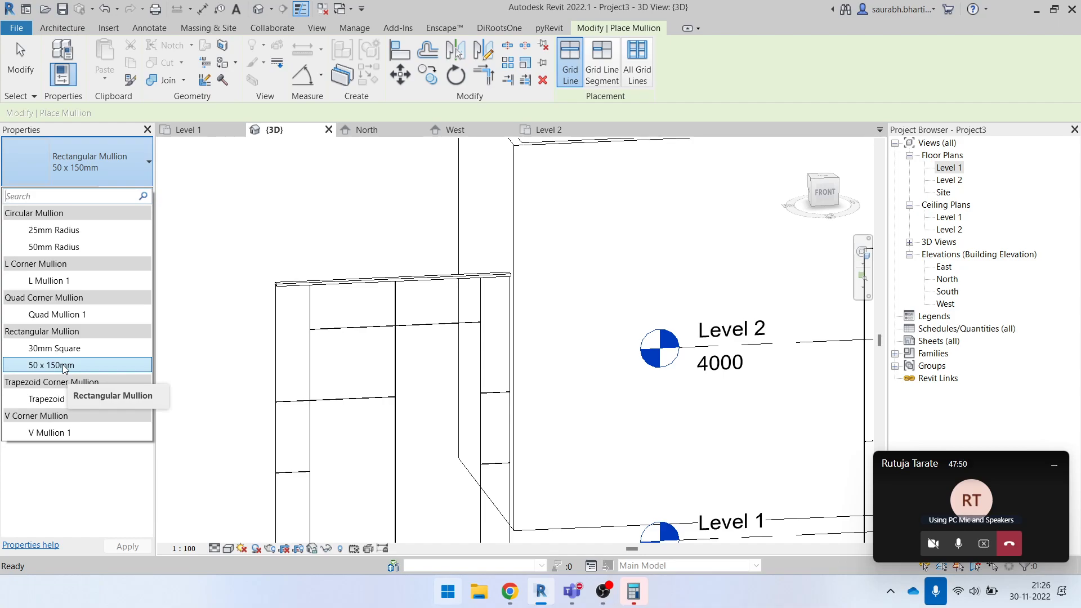
- Place a 25mm Radius Circular Mullion along the whole left edge of the curtain wall
{"action": "scroll", "coordinate": [315, 297], "scroll_direction": "up", "scroll_amount": 2}
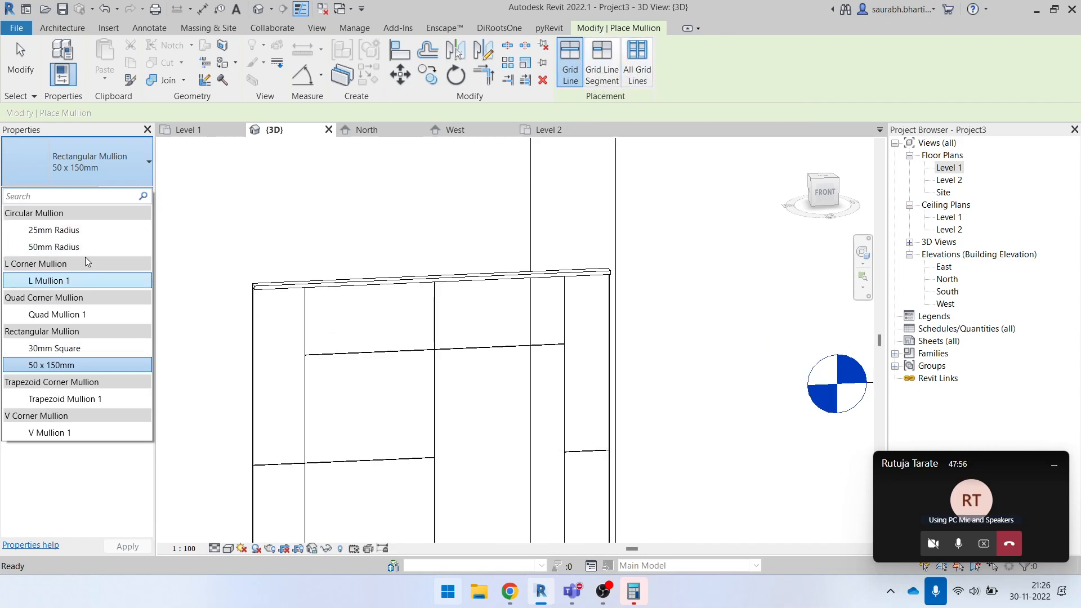
{"action": "left_click", "coordinate": [67, 230]}
{"action": "scroll", "coordinate": [264, 312], "scroll_direction": "down", "scroll_amount": 2}
{"action": "scroll", "coordinate": [270, 313], "scroll_direction": "down", "scroll_amount": 2}
{"action": "scroll", "coordinate": [261, 314], "scroll_direction": "up", "scroll_amount": 7}
{"action": "middle_click_drag", "start_coordinate": [273, 246], "coordinate": [448, 366], "text": "shift"}
{"action": "scroll", "coordinate": [538, 459], "scroll_direction": "down", "scroll_amount": 6}
{"action": "scroll", "coordinate": [567, 459], "scroll_direction": "up", "scroll_amount": 8}
{"action": "scroll", "coordinate": [470, 344], "scroll_direction": "down", "scroll_amount": 4}
{"action": "middle_click_drag", "start_coordinate": [582, 422], "coordinate": [459, 294]}
{"action": "scroll", "coordinate": [631, 375], "scroll_direction": "down", "scroll_amount": 3}
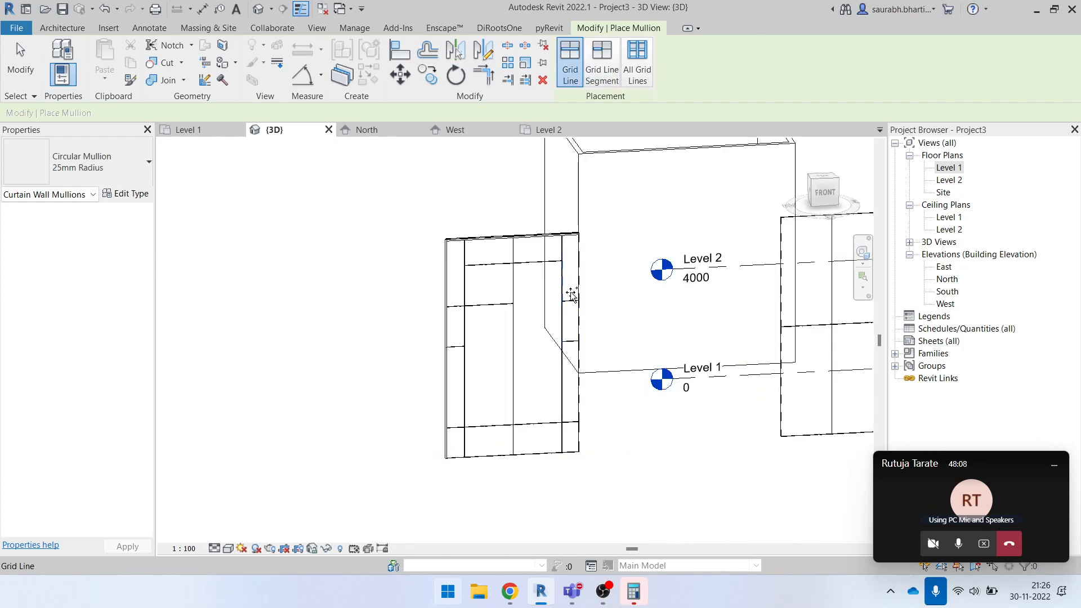
- Place 25mm Radius Circular Mullions on individual upper segments of the curtain wall's right edge with the Grid Line Segment option
{"action": "left_click", "coordinate": [603, 79]}
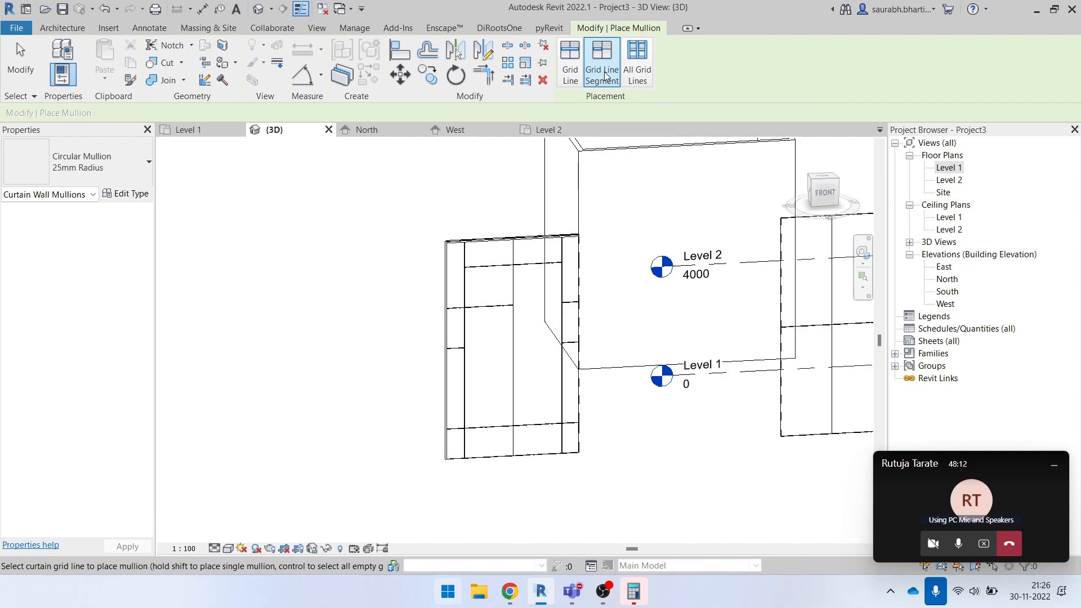
{"action": "scroll", "coordinate": [555, 308], "scroll_direction": "up", "scroll_amount": 1}
{"action": "scroll", "coordinate": [555, 308], "scroll_direction": "up", "scroll_amount": 2}
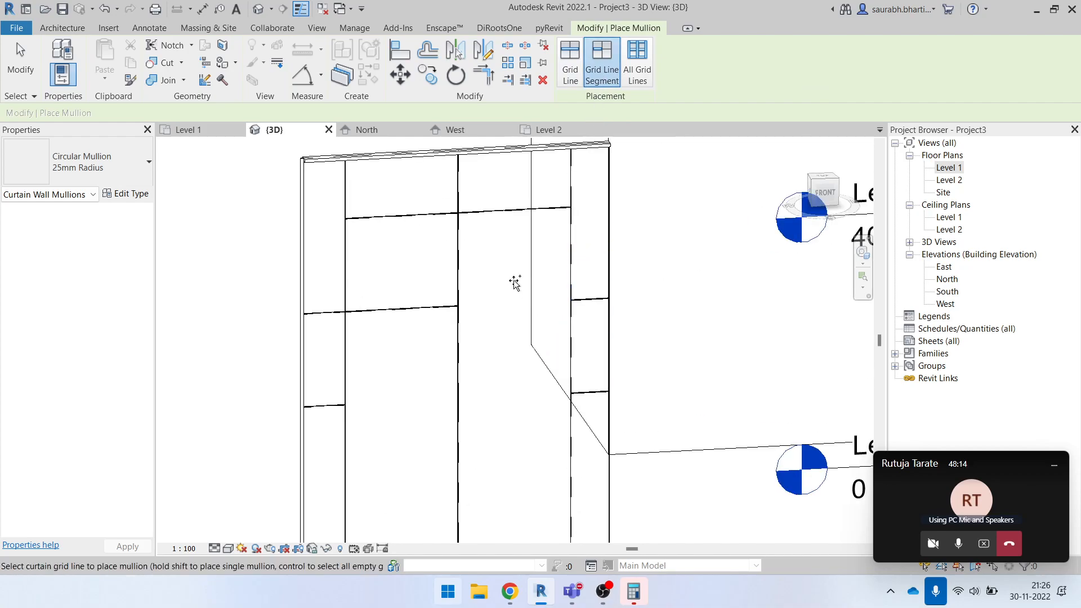
{"action": "scroll", "coordinate": [584, 274], "scroll_direction": "down", "scroll_amount": 3}
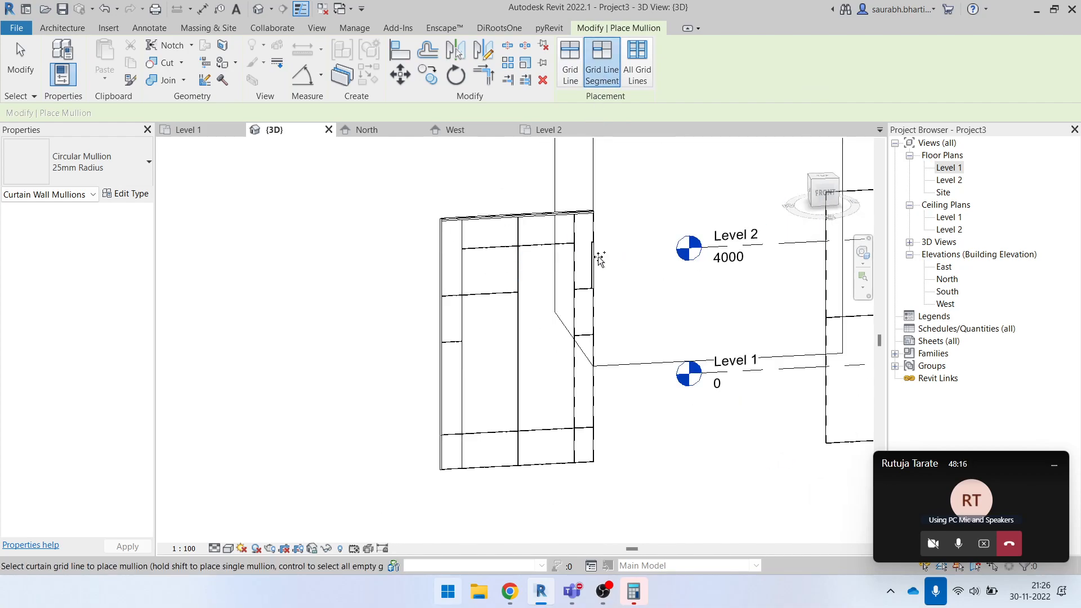
{"action": "scroll", "coordinate": [602, 279], "scroll_direction": "up", "scroll_amount": 2}
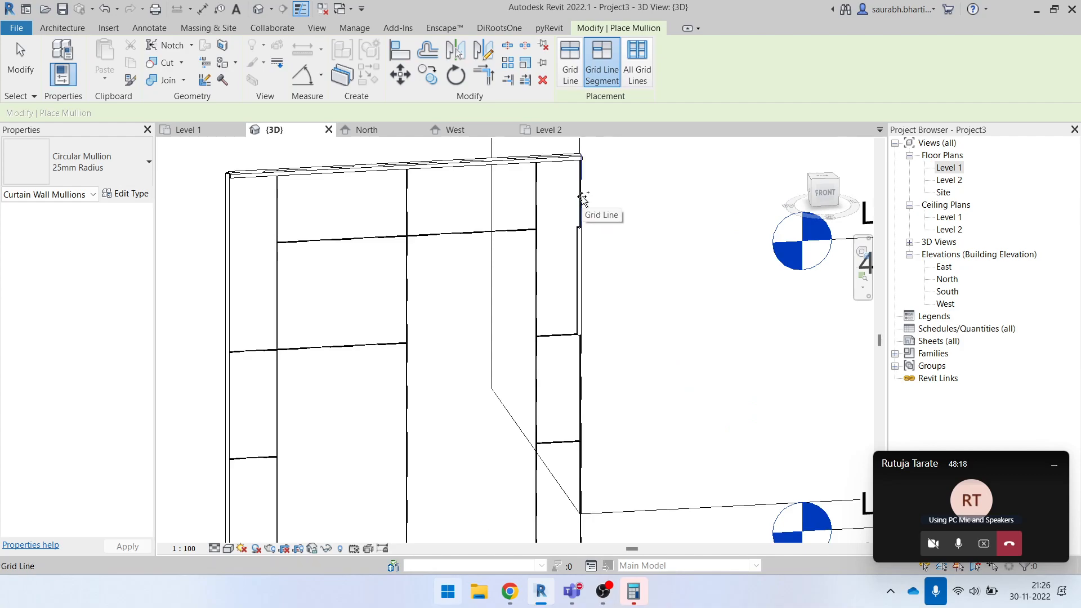
{"action": "scroll", "coordinate": [582, 366], "scroll_direction": "down", "scroll_amount": 3}
- Add circular mullions to single segments of the central vertical grid line and to the mid-height segment in the central panel's left half
{"action": "middle_click_drag", "start_coordinate": [587, 447], "coordinate": [551, 288]}
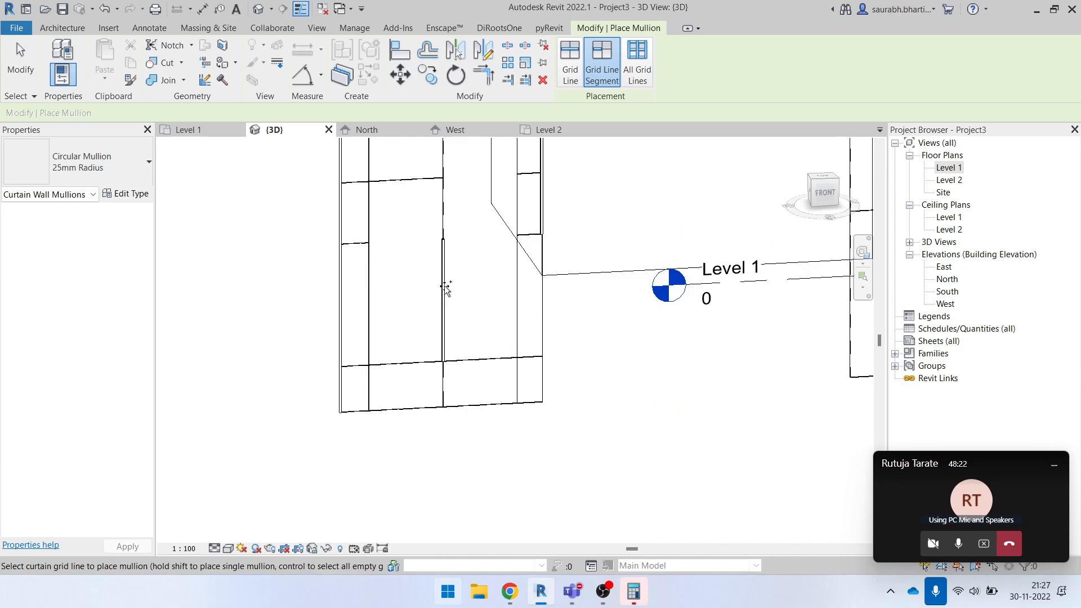
{"action": "scroll", "coordinate": [448, 217], "scroll_direction": "up", "scroll_amount": 3}
{"action": "scroll", "coordinate": [450, 300], "scroll_direction": "down", "scroll_amount": 1}
{"action": "scroll", "coordinate": [450, 300], "scroll_direction": "down", "scroll_amount": 1}
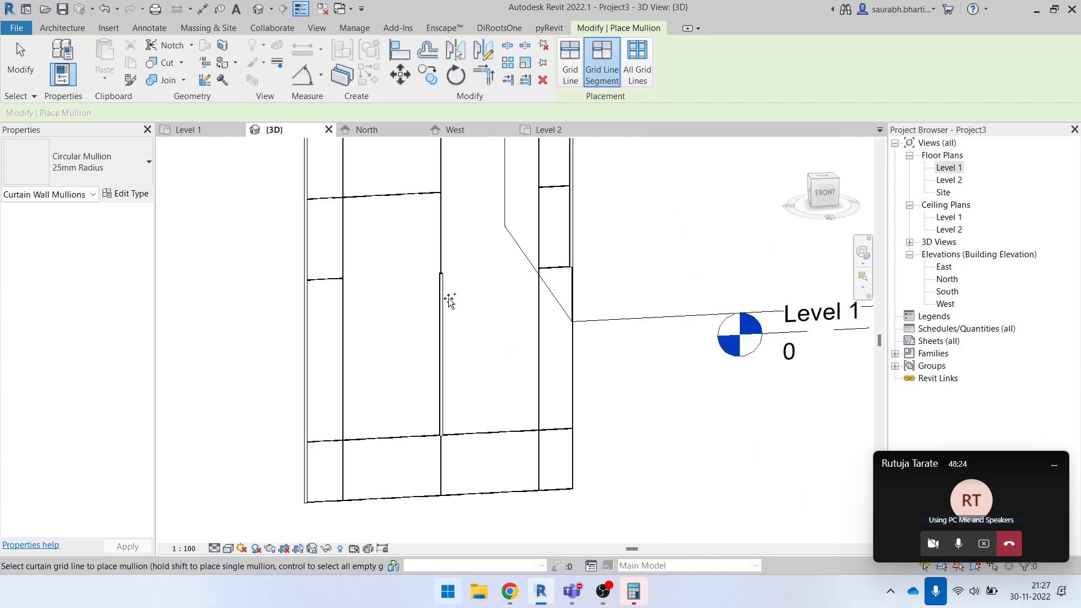
{"action": "middle_click_drag", "start_coordinate": [437, 217], "coordinate": [453, 332]}
{"action": "left_click", "coordinate": [430, 261]}
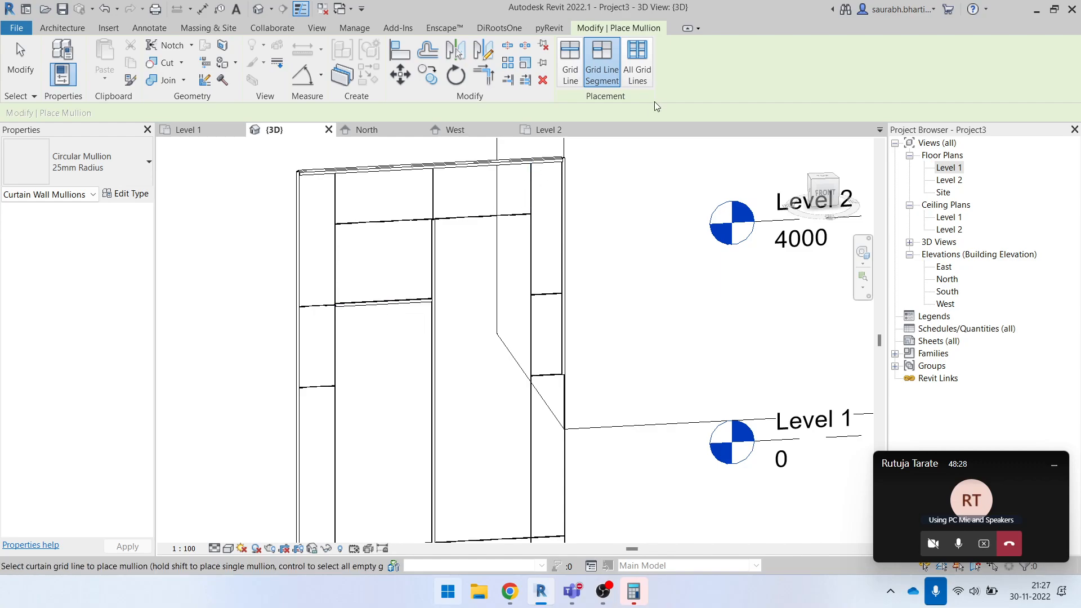
- Fill the curtain wall's remaining empty grid lines with 25mm Radius Circular Mullions using the All Grid Lines option
{"action": "scroll", "coordinate": [409, 216], "scroll_direction": "down", "scroll_amount": 2}
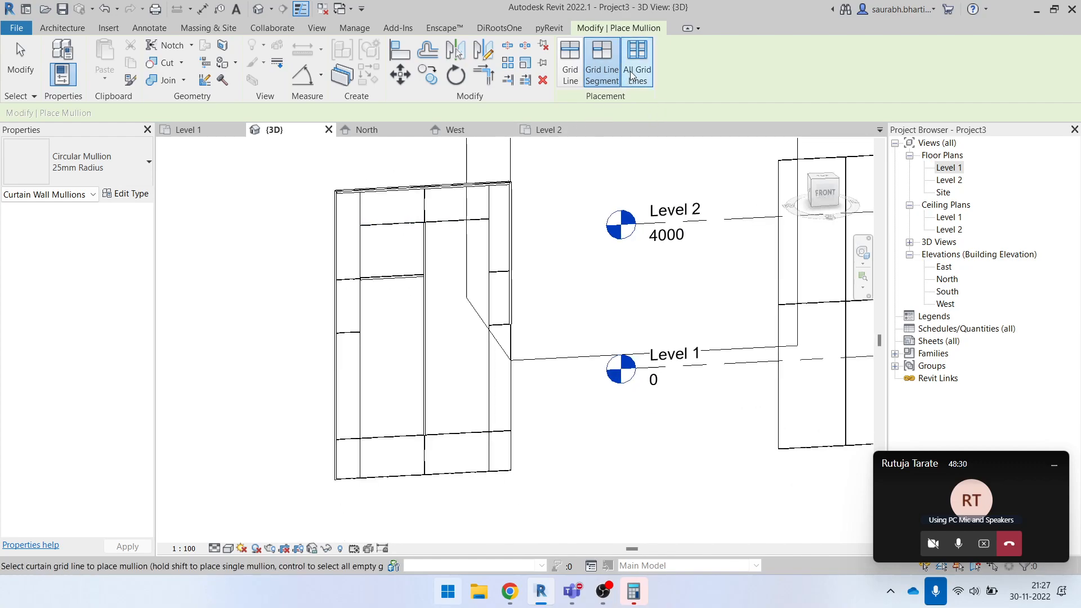
{"action": "left_click", "coordinate": [643, 62]}
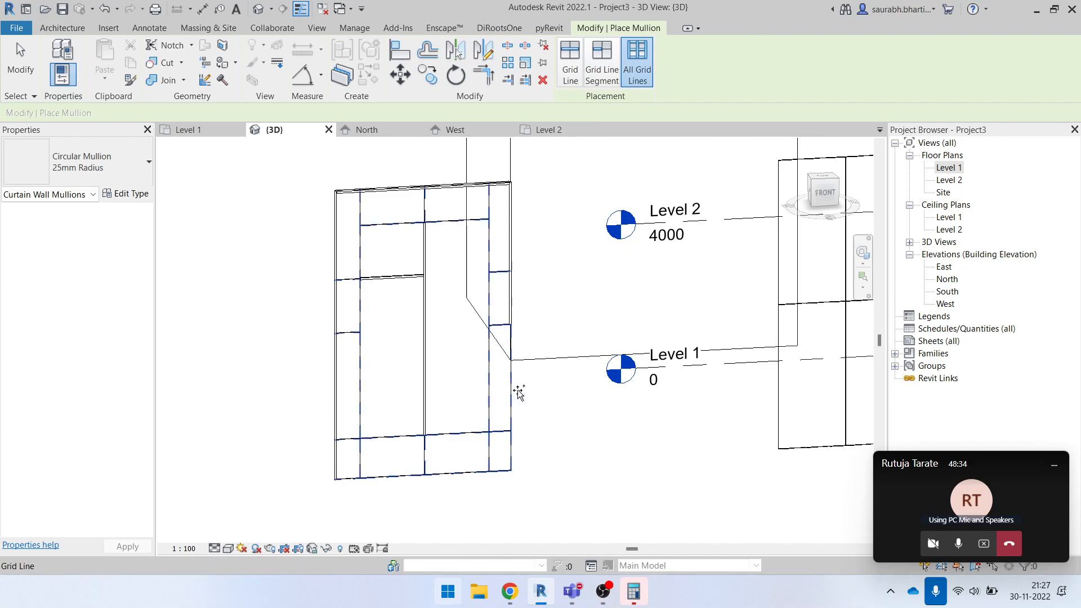
{"action": "left_click", "coordinate": [511, 410]}
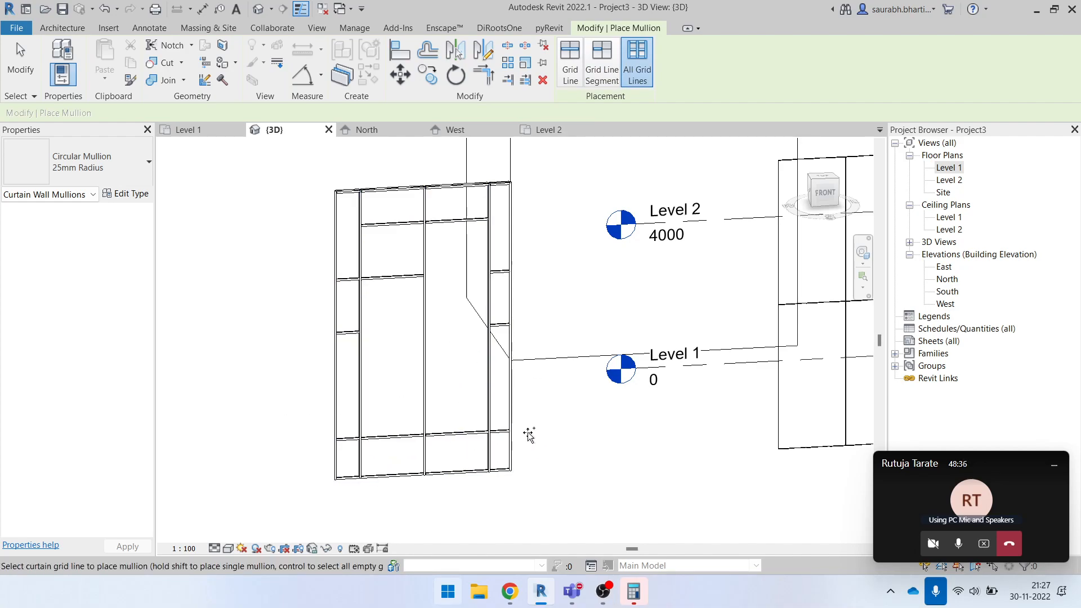
- Try placing 25mm Radius Circular Mullions on all grid lines of the neighbouring Exterior Glazing wall
{"action": "scroll", "coordinate": [309, 227], "scroll_direction": "down", "scroll_amount": 3}
{"action": "middle_click_drag", "start_coordinate": [479, 391], "coordinate": [411, 310], "text": "shift"}
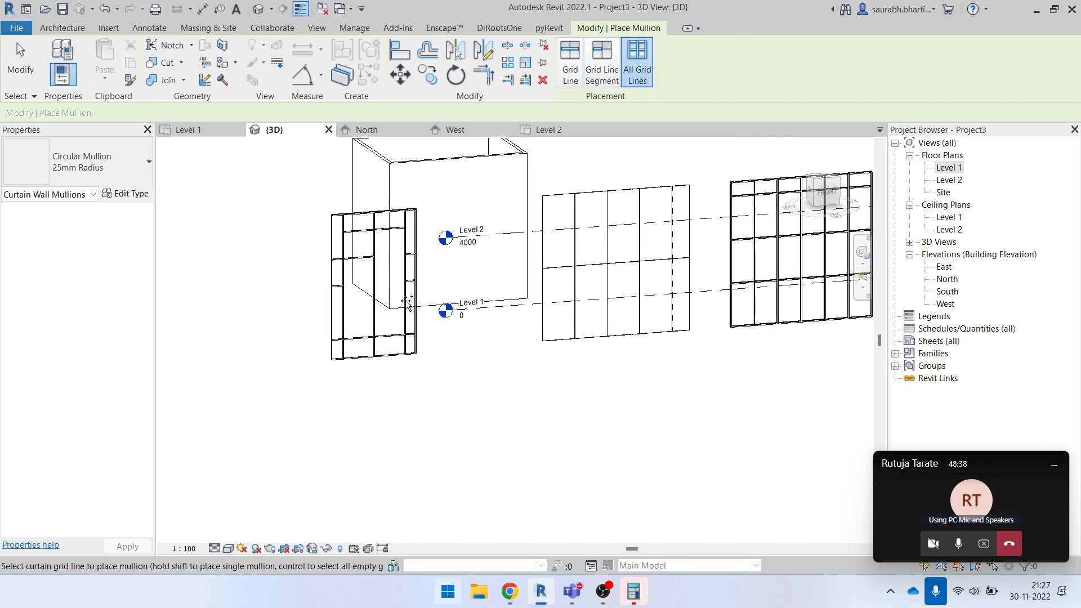
{"action": "scroll", "coordinate": [587, 227], "scroll_direction": "up", "scroll_amount": 3}
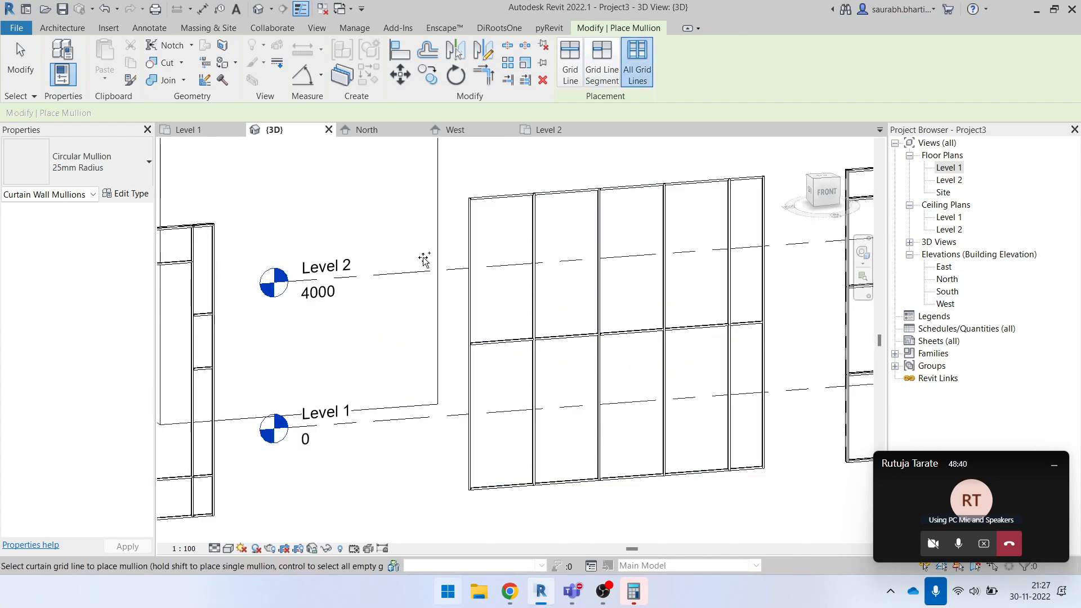
{"action": "scroll", "coordinate": [377, 346], "scroll_direction": "down", "scroll_amount": 4}
{"action": "scroll", "coordinate": [395, 361], "scroll_direction": "up", "scroll_amount": 4}
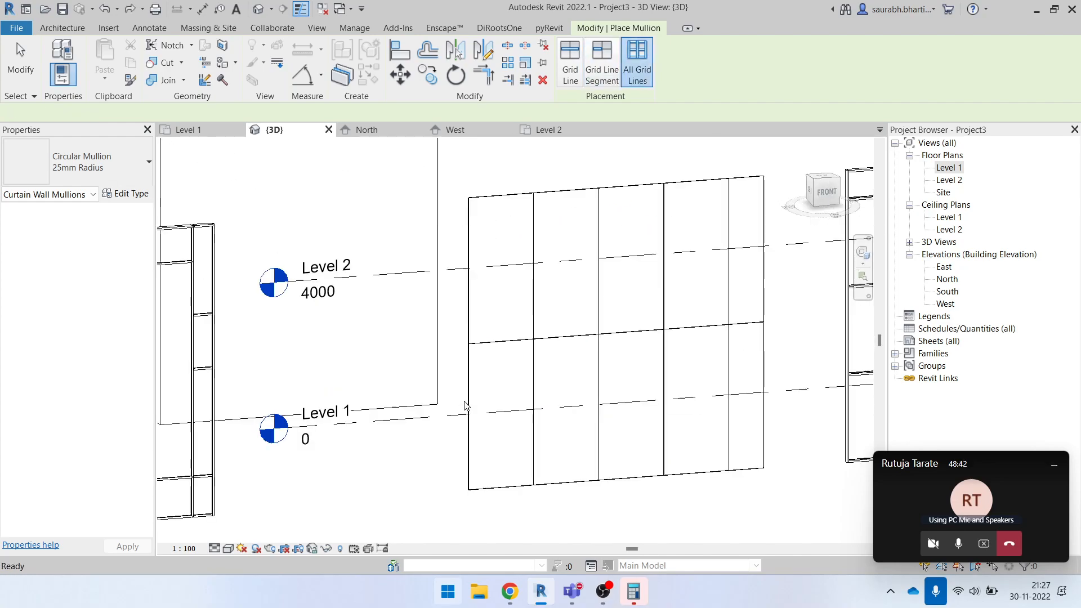
{"action": "key", "text": "Escape"}
- Examine the three curtain walls side by side, comparing the Exterior Glazing wall with the ones that have mullions
{"action": "scroll", "coordinate": [506, 306], "scroll_direction": "down", "scroll_amount": 3}
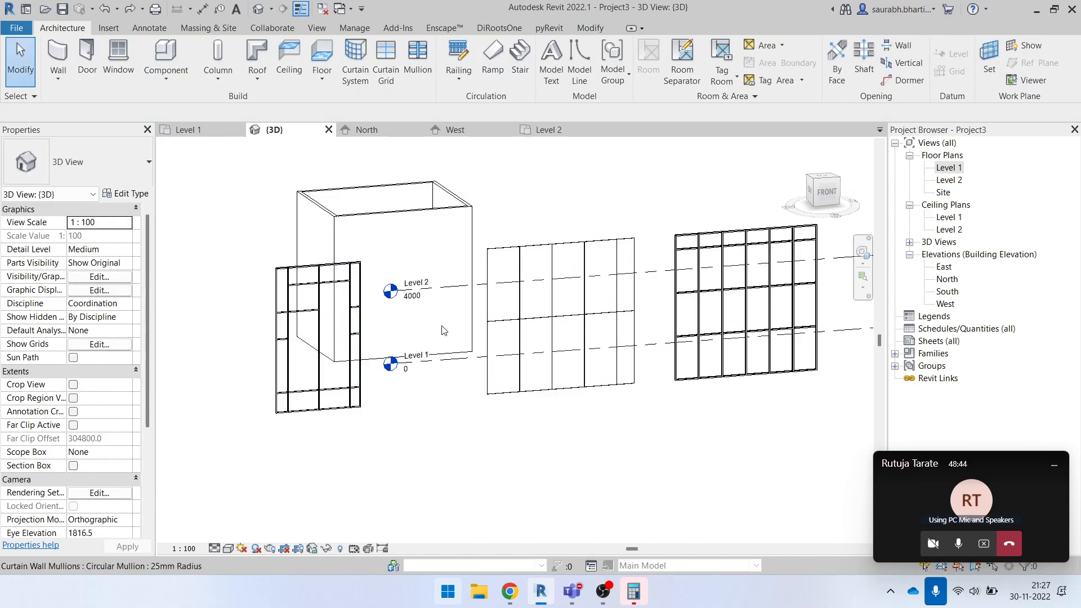
{"action": "left_click", "coordinate": [559, 239]}
{"action": "left_click", "coordinate": [647, 465]}
{"action": "middle_click_drag", "start_coordinate": [581, 458], "coordinate": [327, 524]}
{"action": "left_click", "coordinate": [328, 309]}
{"action": "left_click", "coordinate": [554, 510]}
{"action": "middle_click_drag", "start_coordinate": [532, 483], "coordinate": [655, 468]}
{"action": "mouse_move", "coordinate": [655, 467]}
{"action": "middle_mouse_down", "text": "shift"}
{"action": "mouse_move", "coordinate": [606, 468]}
{"action": "mouse_move", "coordinate": [642, 463]}
{"action": "middle_mouse_up", "text": "shift"}
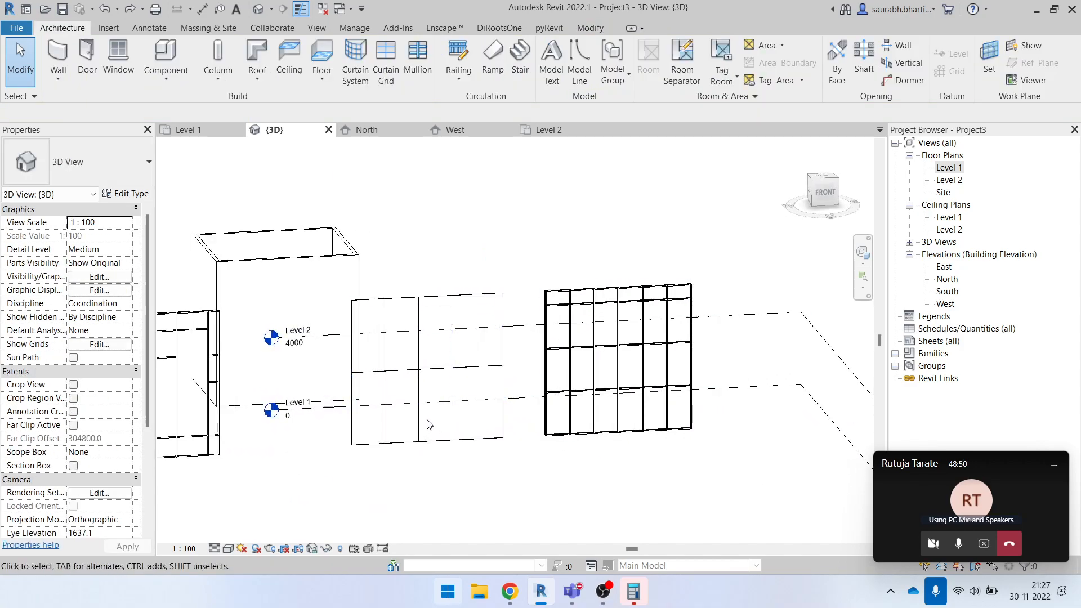
{"action": "middle_click_drag", "start_coordinate": [436, 389], "coordinate": [456, 381], "text": "shift"}
{"action": "scroll", "coordinate": [462, 370], "scroll_direction": "up", "scroll_amount": 2}
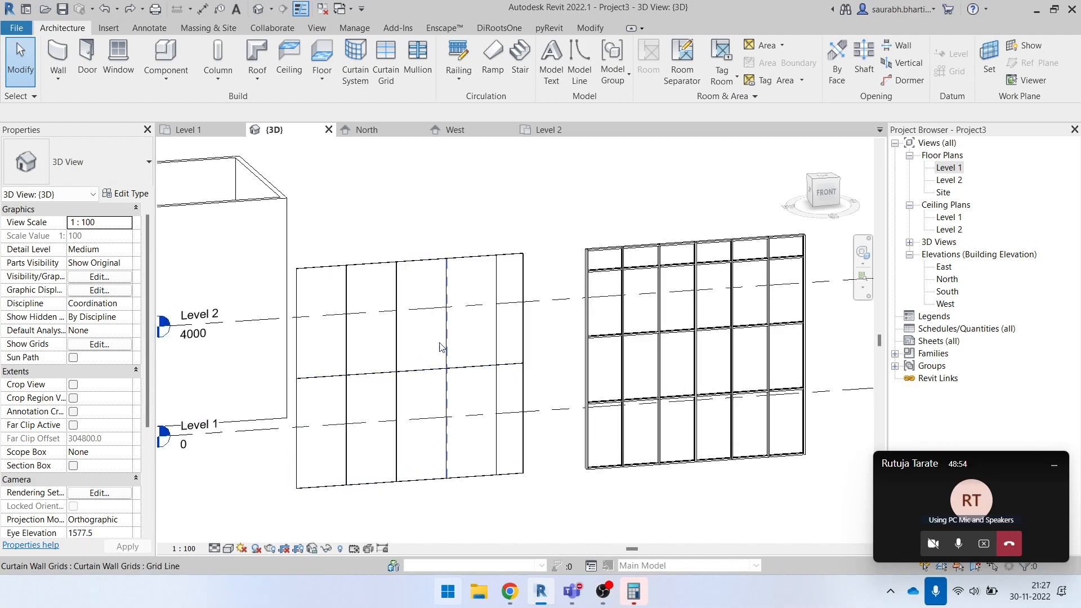
{"action": "left_click", "coordinate": [475, 478]}
{"action": "left_click", "coordinate": [479, 505]}
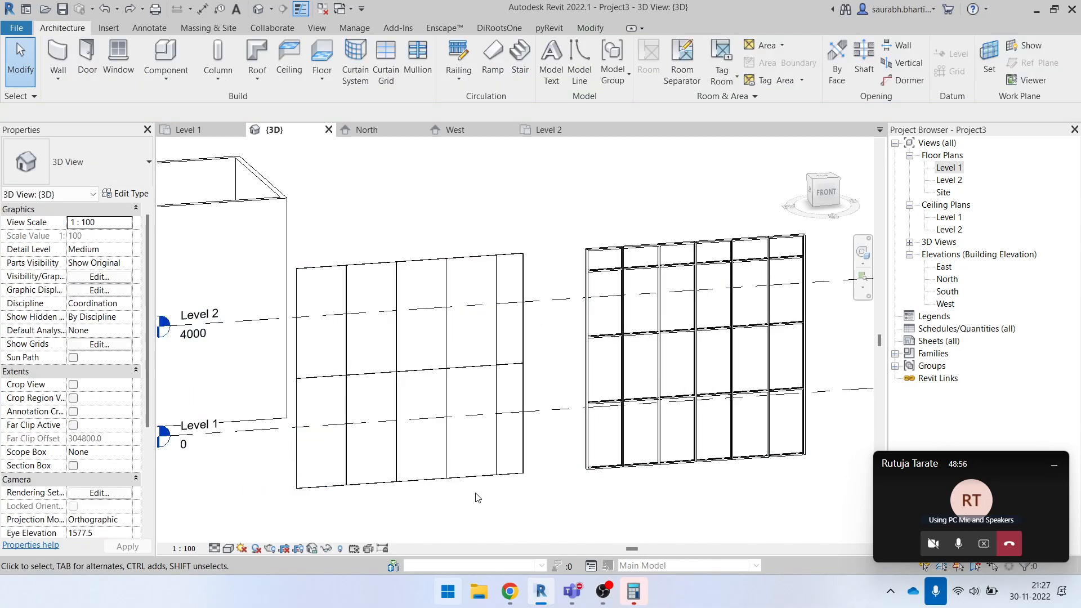
- Inspect the Exterior Glazing wall's horizontal grid line and the wall's own properties, viewing it from several angles
{"action": "left_click", "coordinate": [461, 374]}
{"action": "middle_click_drag", "start_coordinate": [462, 375], "coordinate": [463, 367], "text": "shift"}
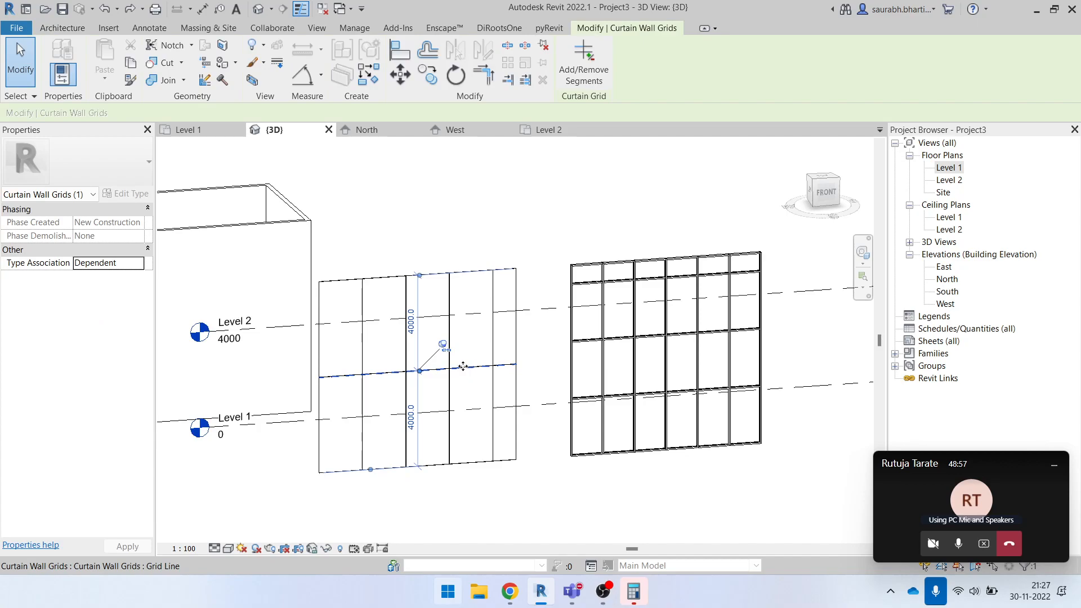
{"action": "left_click", "coordinate": [457, 233]}
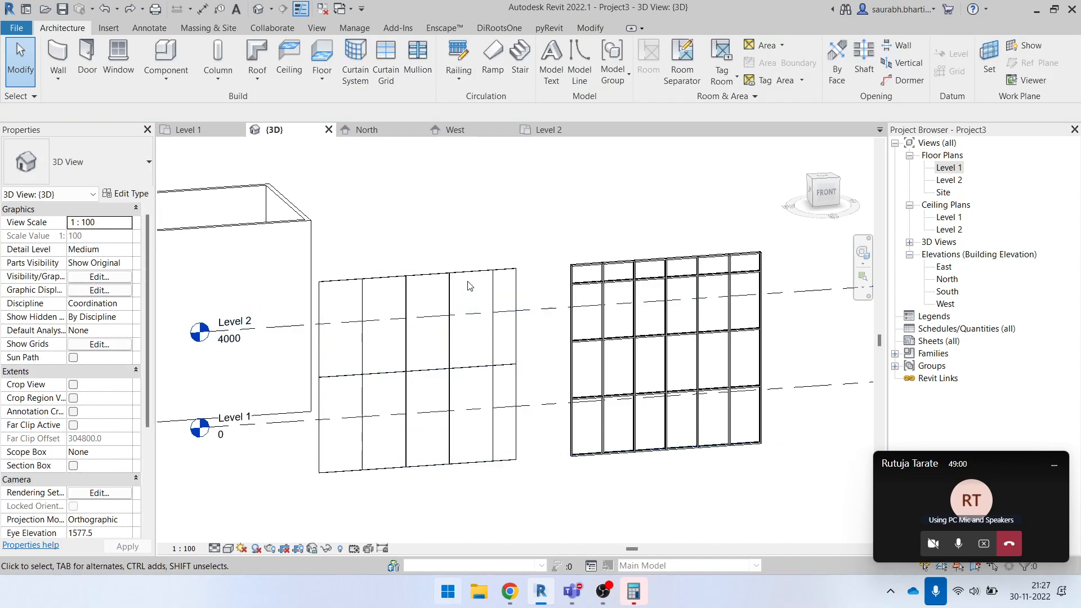
{"action": "scroll", "coordinate": [466, 291], "scroll_direction": "down", "scroll_amount": 3}
{"action": "middle_click_drag", "start_coordinate": [470, 258], "coordinate": [476, 271], "text": "shift"}
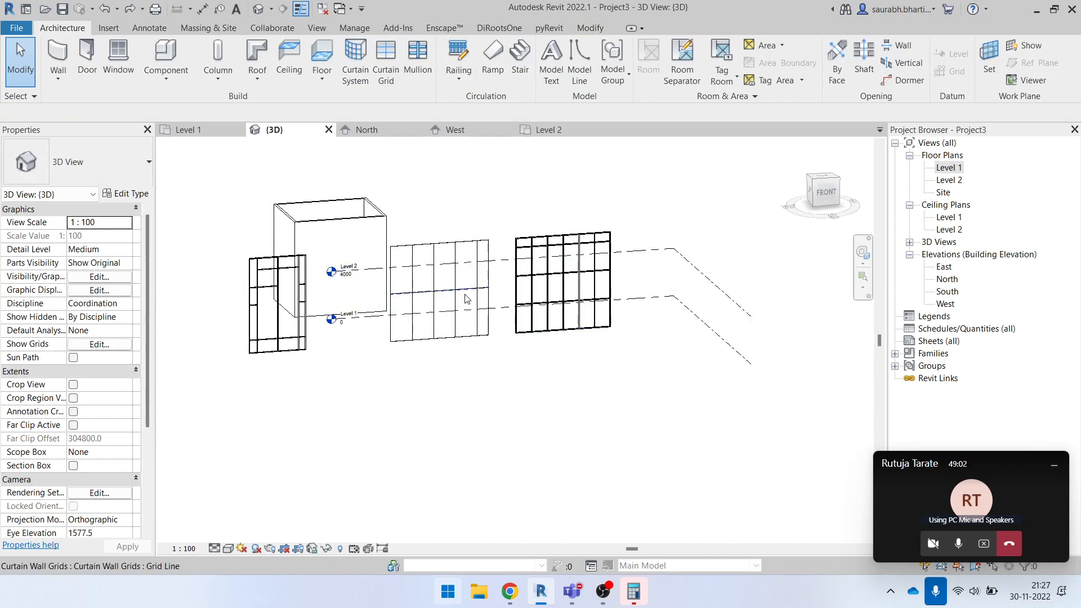
{"action": "scroll", "coordinate": [466, 300], "scroll_direction": "up", "scroll_amount": 4}
{"action": "left_click", "coordinate": [459, 177]}
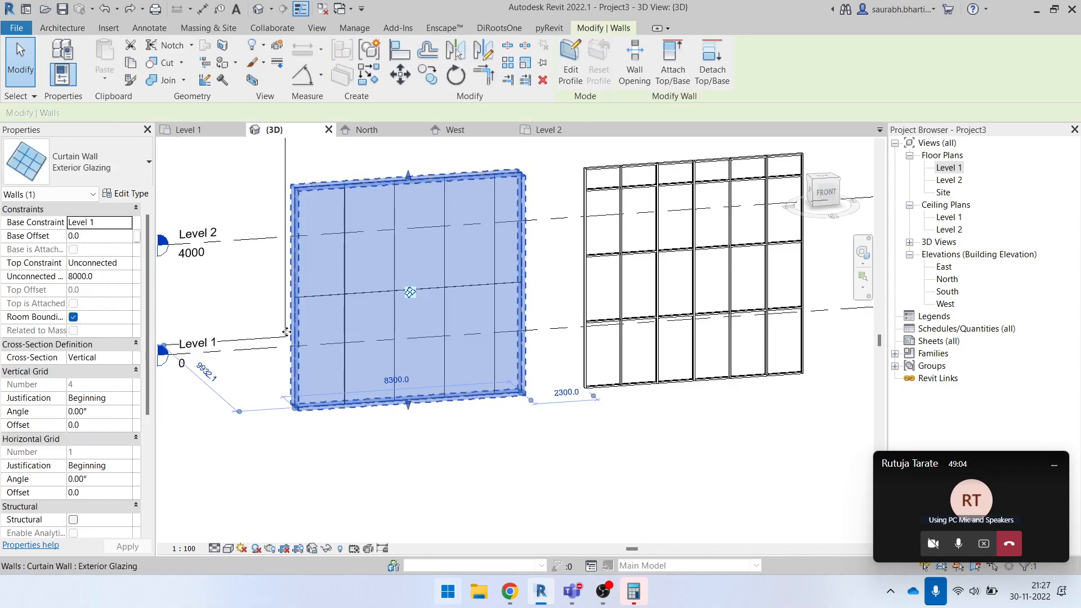
{"action": "left_click", "coordinate": [481, 463]}
{"action": "middle_click_drag", "start_coordinate": [492, 441], "coordinate": [560, 476]}
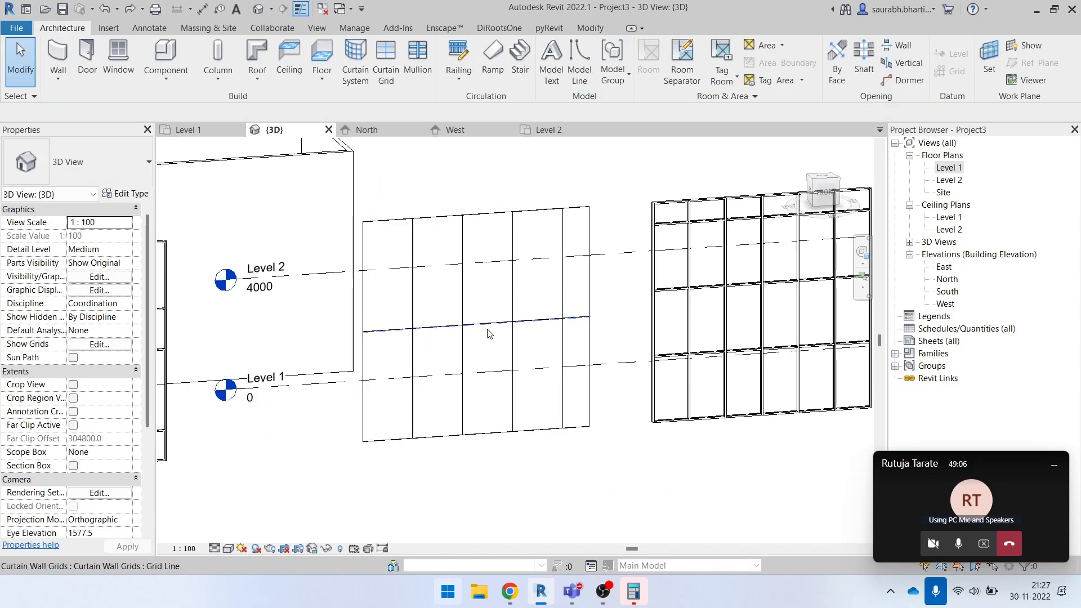
{"action": "middle_click_drag", "start_coordinate": [550, 339], "coordinate": [460, 316], "text": "shift"}
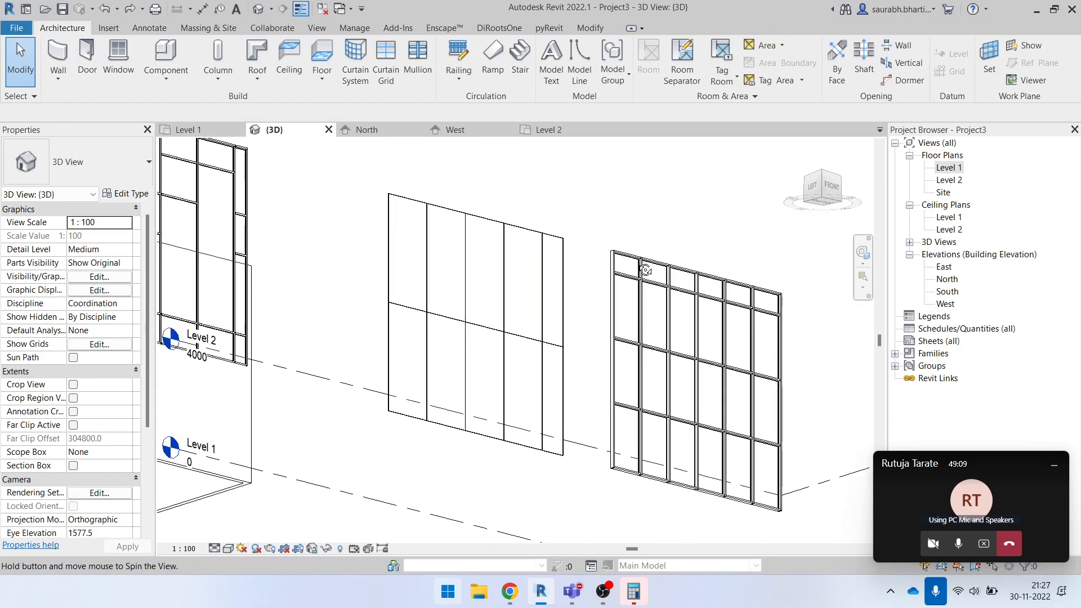
{"action": "left_click", "coordinate": [460, 316]}
{"action": "left_click", "coordinate": [345, 235]}
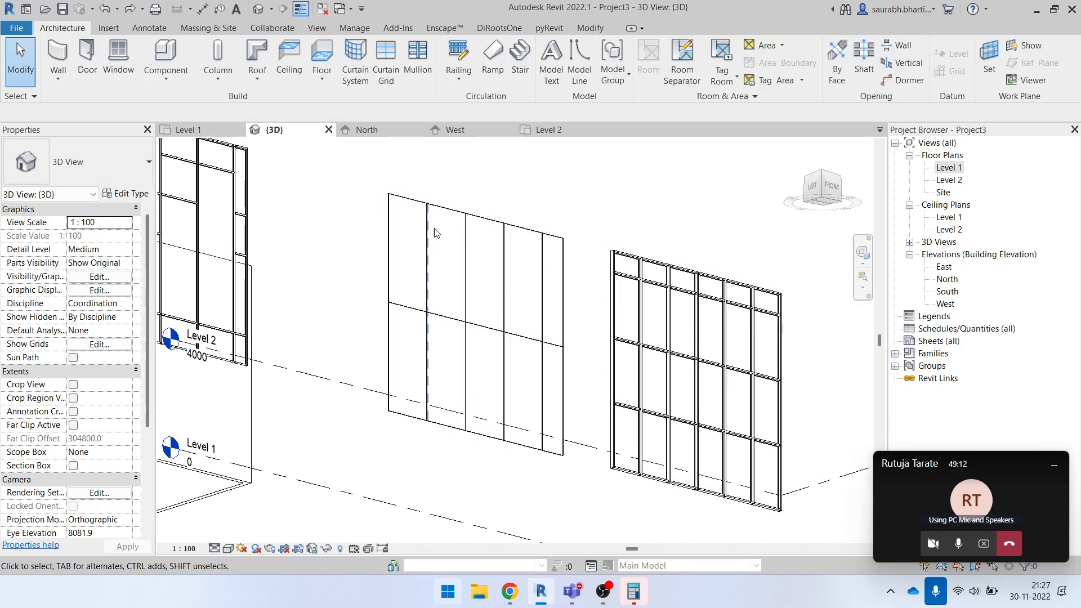
{"action": "middle_click_drag", "start_coordinate": [517, 312], "coordinate": [430, 280], "text": "shift"}
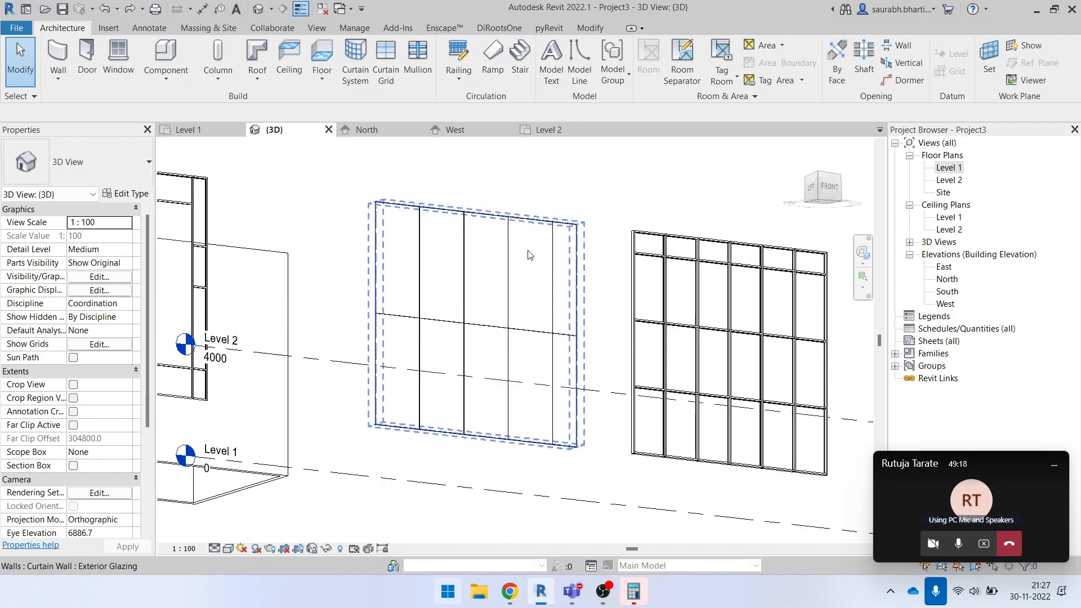
{"action": "middle_click_drag", "start_coordinate": [550, 246], "coordinate": [478, 241], "text": "shift"}
- Set the Vertical Grid spacing of the Exterior Glazing curtain wall type to 2500 and apply it to the wall
{"action": "left_click", "coordinate": [478, 223]}
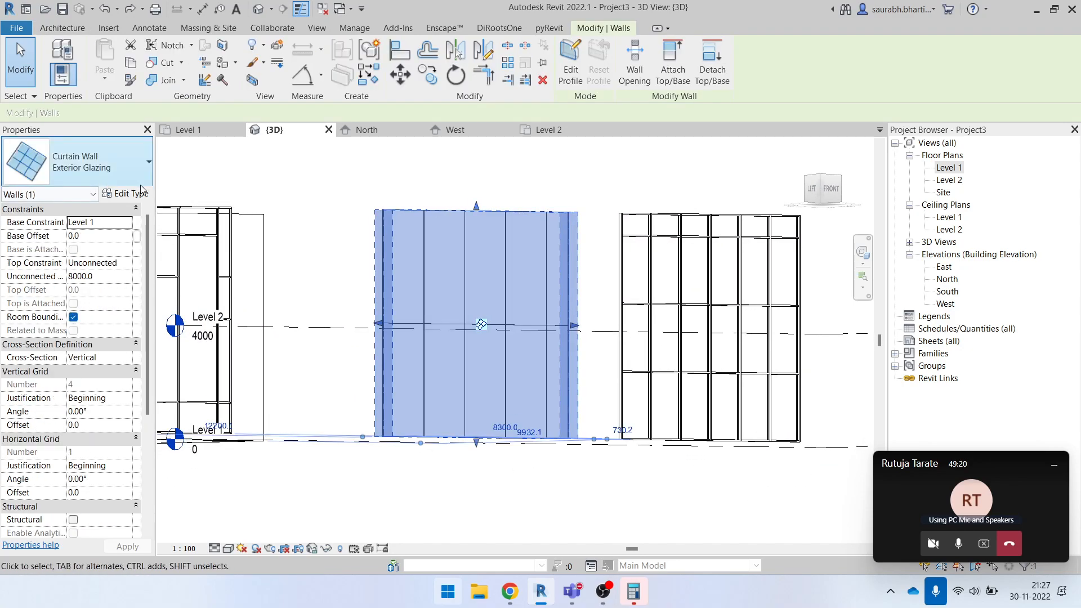
{"action": "left_click", "coordinate": [126, 194]}
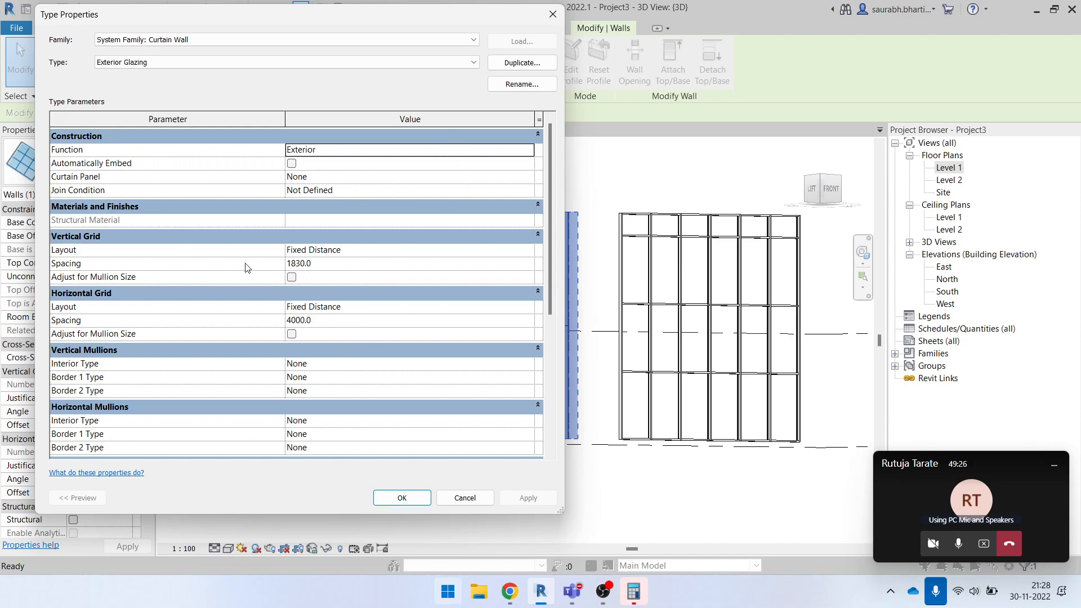
{"action": "left_click_drag", "start_coordinate": [360, 21], "coordinate": [321, 25]}
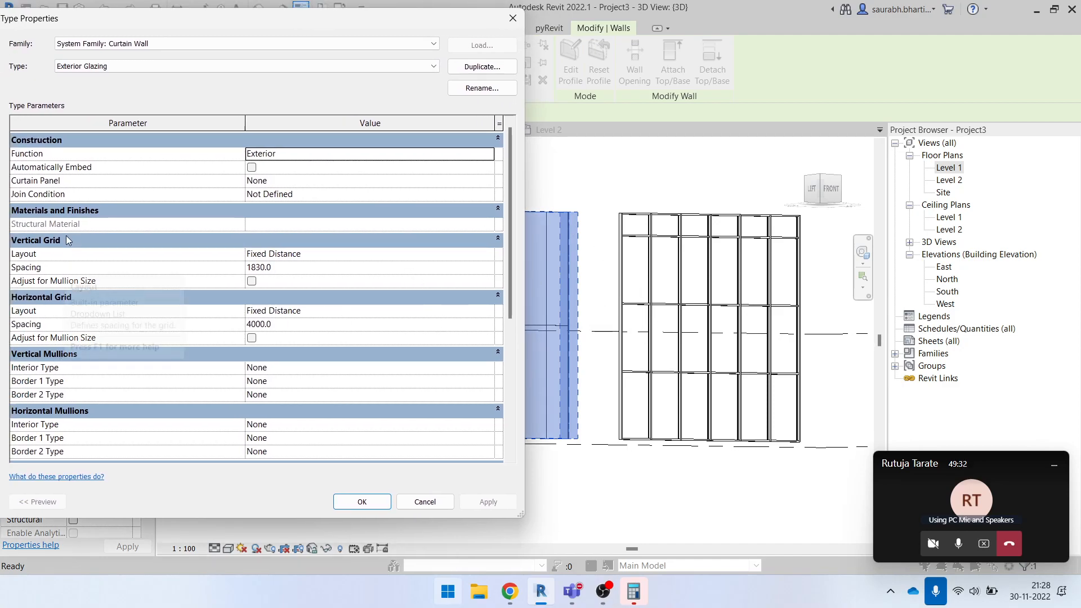
{"action": "left_click_drag", "start_coordinate": [307, 25], "coordinate": [960, 19]}
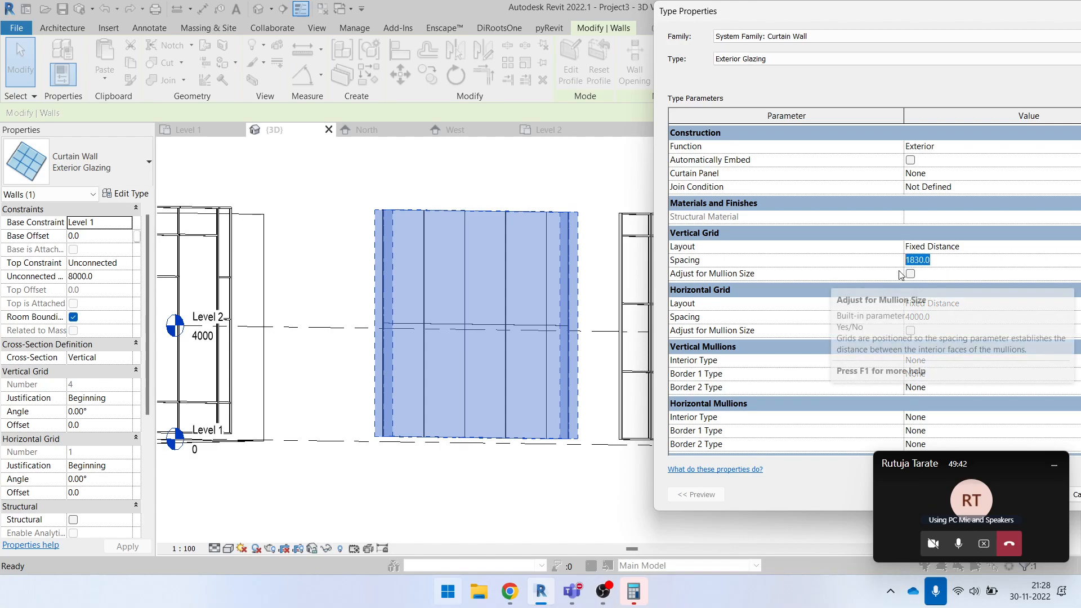
{"action": "type", "text": "2500"}
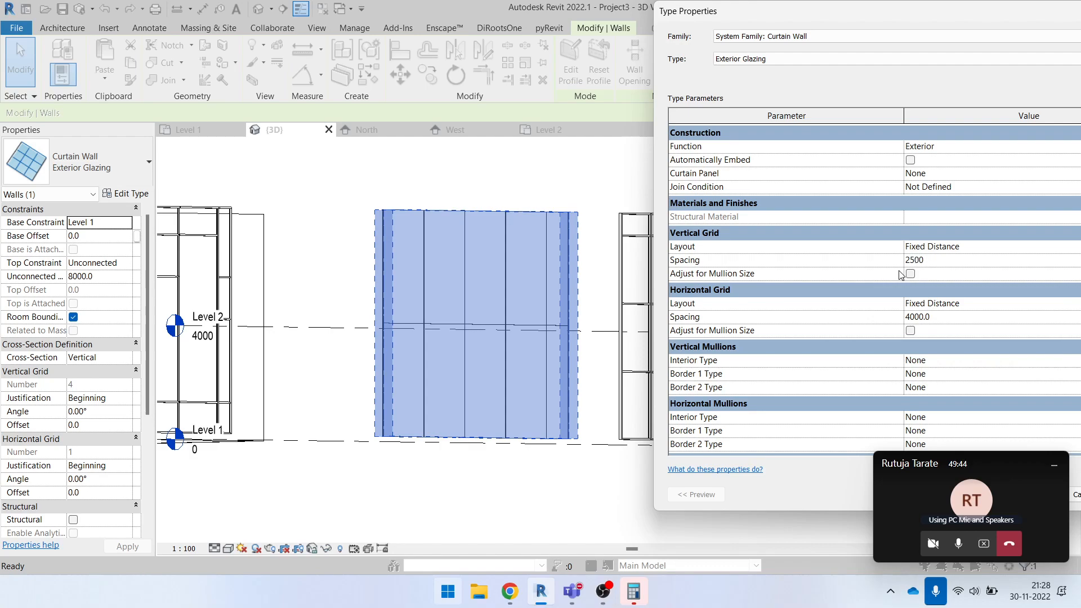
{"action": "left_click_drag", "start_coordinate": [919, 22], "coordinate": [761, 23]}
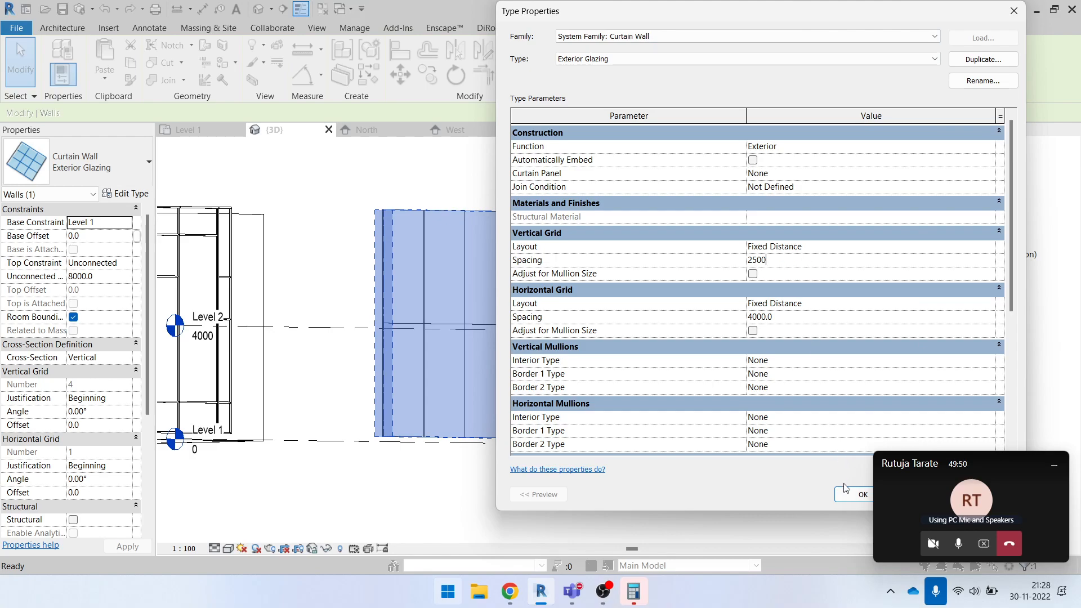
{"action": "left_click", "coordinate": [851, 496]}
{"action": "left_click", "coordinate": [562, 483]}
{"action": "middle_click_drag", "start_coordinate": [562, 482], "coordinate": [453, 333], "text": "shift"}
- Dismiss the save reminder and open the North elevation, bringing the curtain walls into view
{"action": "key", "text": "d"}
{"action": "key", "text": "i"}
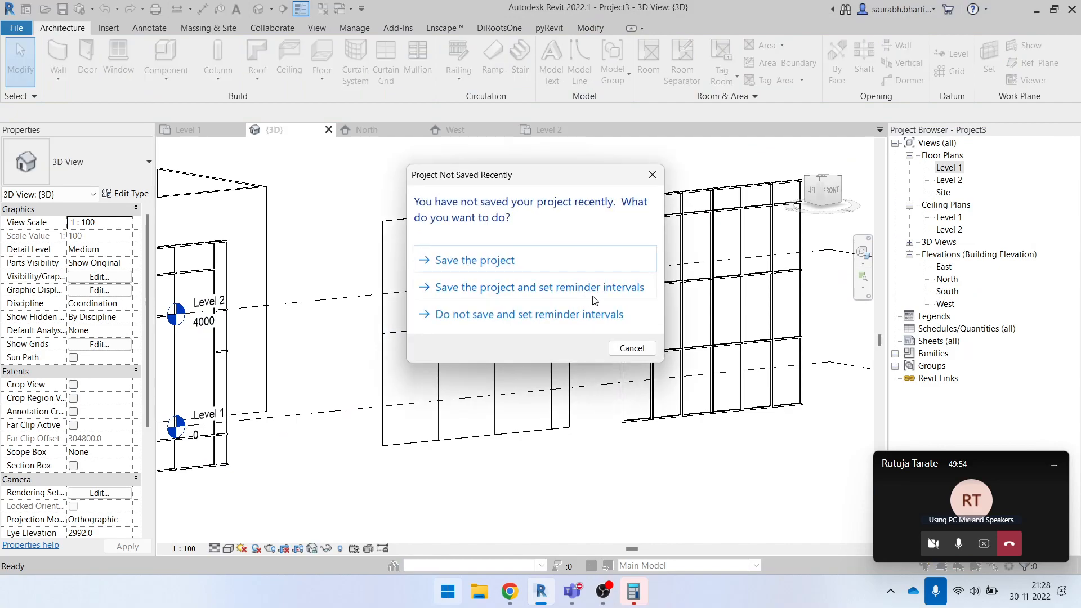
{"action": "left_click", "coordinate": [627, 347]}
{"action": "double_click", "coordinate": [948, 279]}
{"action": "scroll", "coordinate": [604, 339], "scroll_direction": "down", "scroll_amount": 5}
{"action": "scroll", "coordinate": [604, 339], "scroll_direction": "up", "scroll_amount": 4}
{"action": "scroll", "coordinate": [445, 326], "scroll_direction": "down", "scroll_amount": 1}
{"action": "left_click_drag", "start_coordinate": [250, 326], "coordinate": [743, 429]}
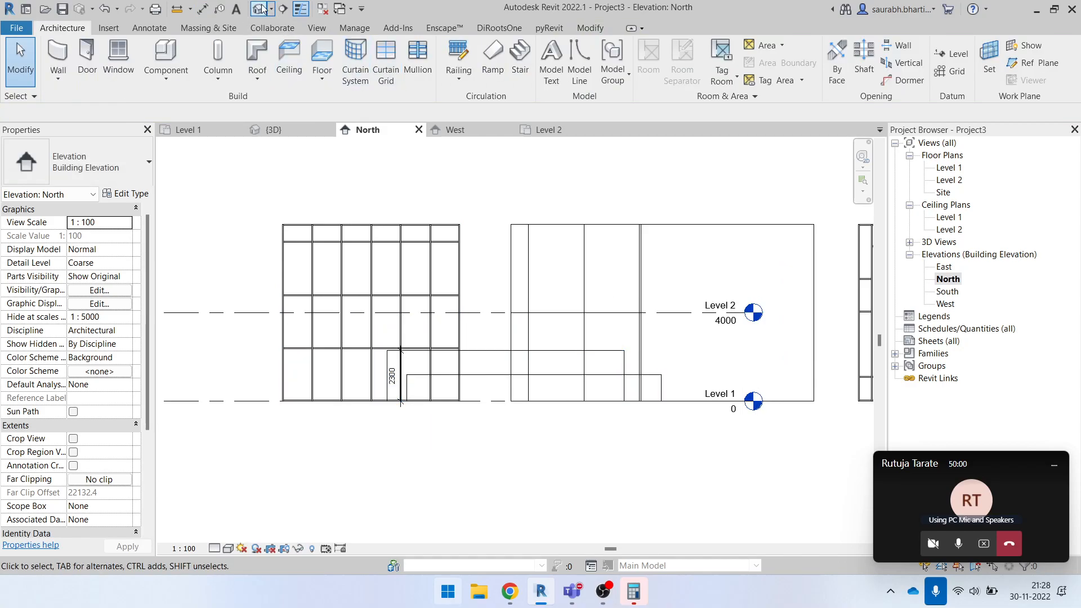
- Open the 3D view and try to delete the stray lines around the curtain walls
{"action": "left_click", "coordinate": [263, 9]}
{"action": "scroll", "coordinate": [535, 353], "scroll_direction": "down", "scroll_amount": 5}
{"action": "middle_click_drag", "start_coordinate": [512, 316], "coordinate": [563, 364], "text": "shift"}
{"action": "left_click_drag", "start_coordinate": [370, 291], "coordinate": [501, 442]}
{"action": "key", "text": "Delete"}
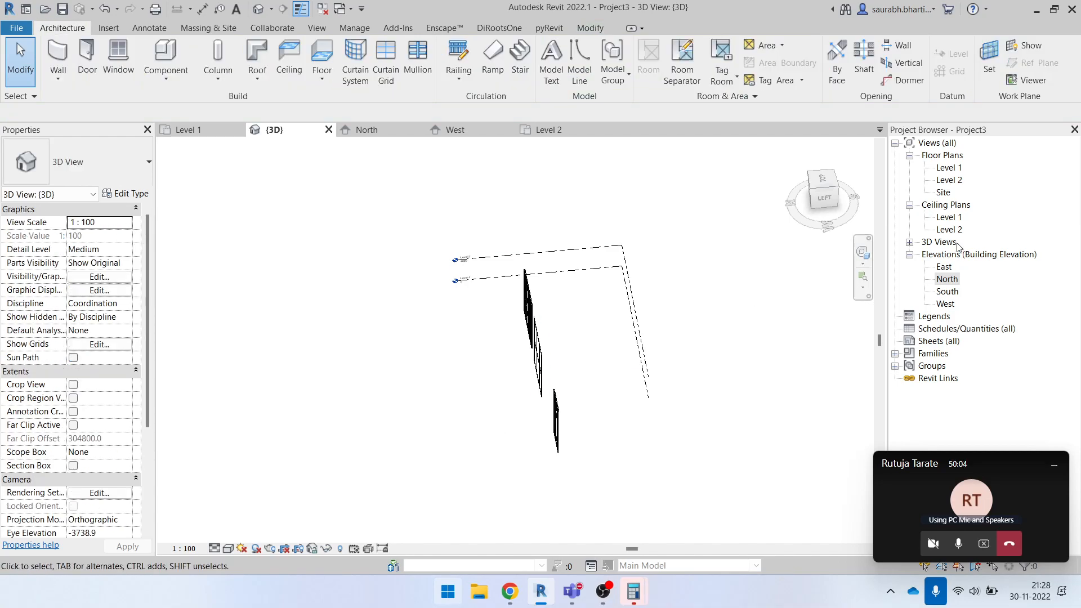
- In the North elevation, select everything around the lower curtain walls, filter the selection to Lines (<Thin Lines>) only and delete them
{"action": "double_click", "coordinate": [948, 280]}
{"action": "left_click_drag", "start_coordinate": [247, 326], "coordinate": [700, 469]}
{"action": "left_click", "coordinate": [570, 60]}
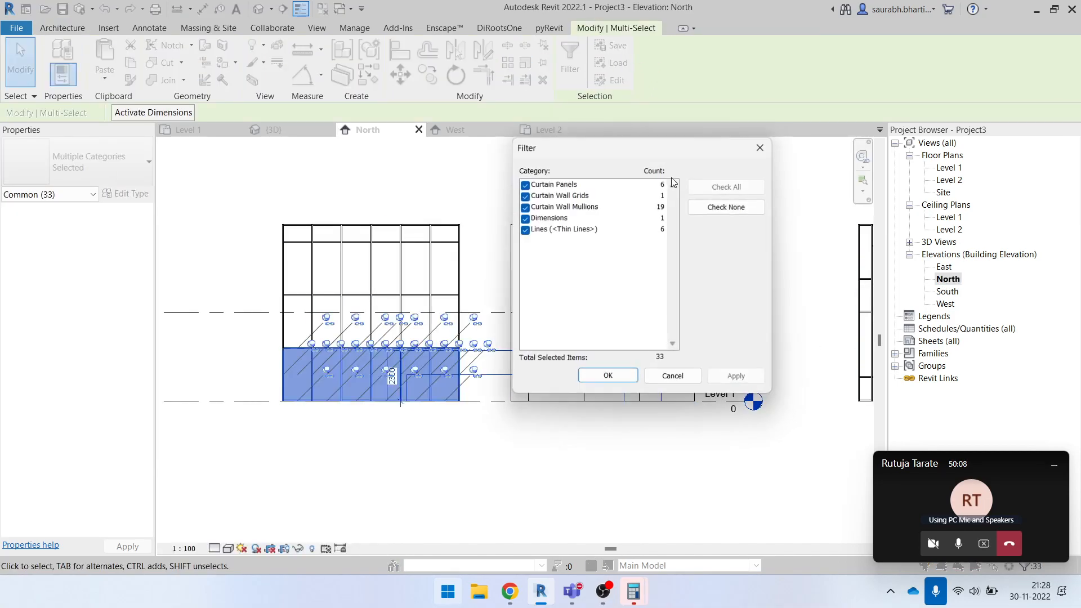
{"action": "left_click", "coordinate": [703, 212]}
{"action": "left_click", "coordinate": [526, 230]}
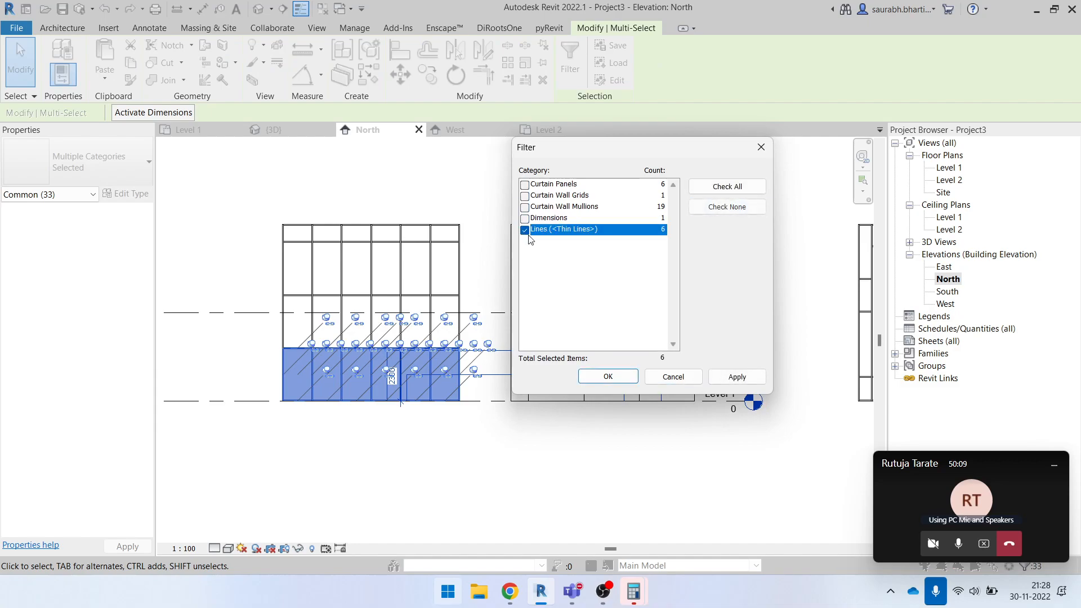
{"action": "left_click", "coordinate": [607, 376]}
{"action": "key", "text": "Delete"}
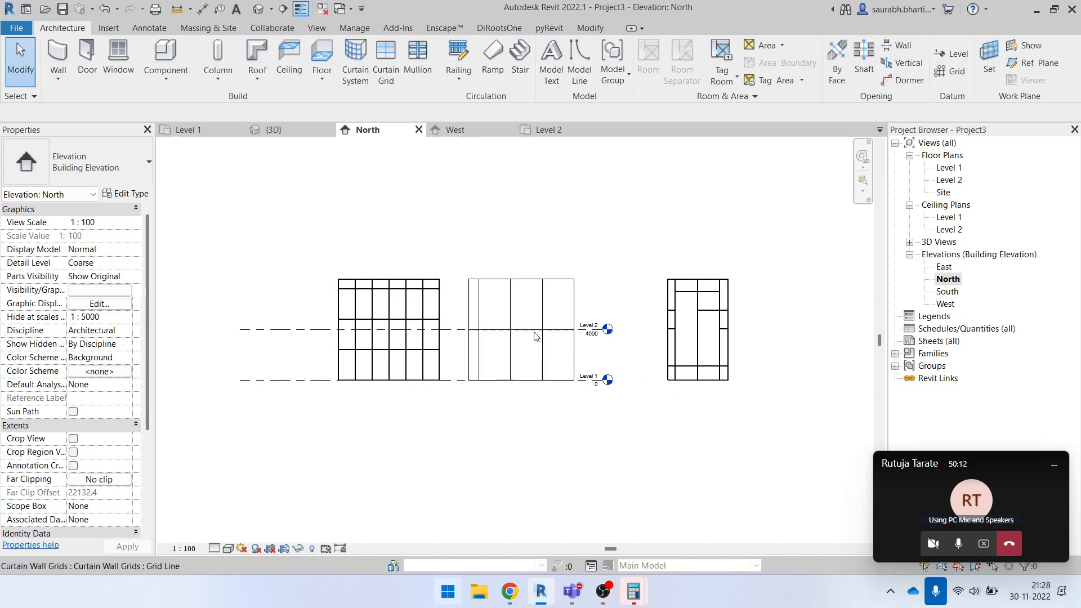
- Place aligned dimensions across the Exterior Glazing wall, between its vertical grid lines and out to both wall ends
{"action": "scroll", "coordinate": [551, 300], "scroll_direction": "up", "scroll_amount": 2}
{"action": "scroll", "coordinate": [476, 310], "scroll_direction": "up", "scroll_amount": 4}
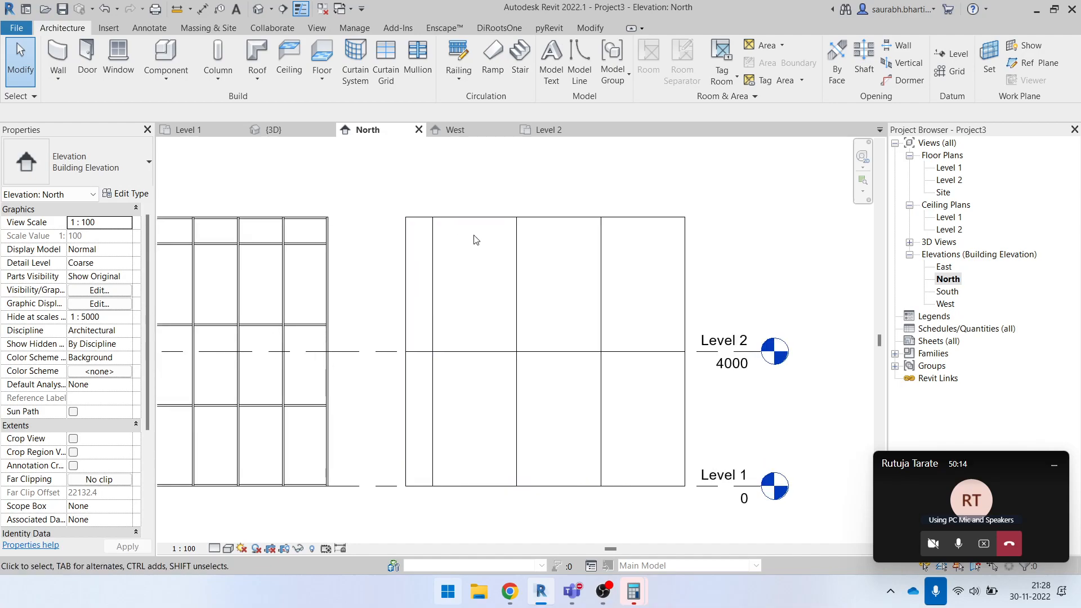
{"action": "key", "text": "i"}
{"action": "left_click", "coordinate": [434, 245]}
{"action": "left_click", "coordinate": [517, 290]}
{"action": "left_click", "coordinate": [599, 292]}
{"action": "left_click", "coordinate": [686, 286]}
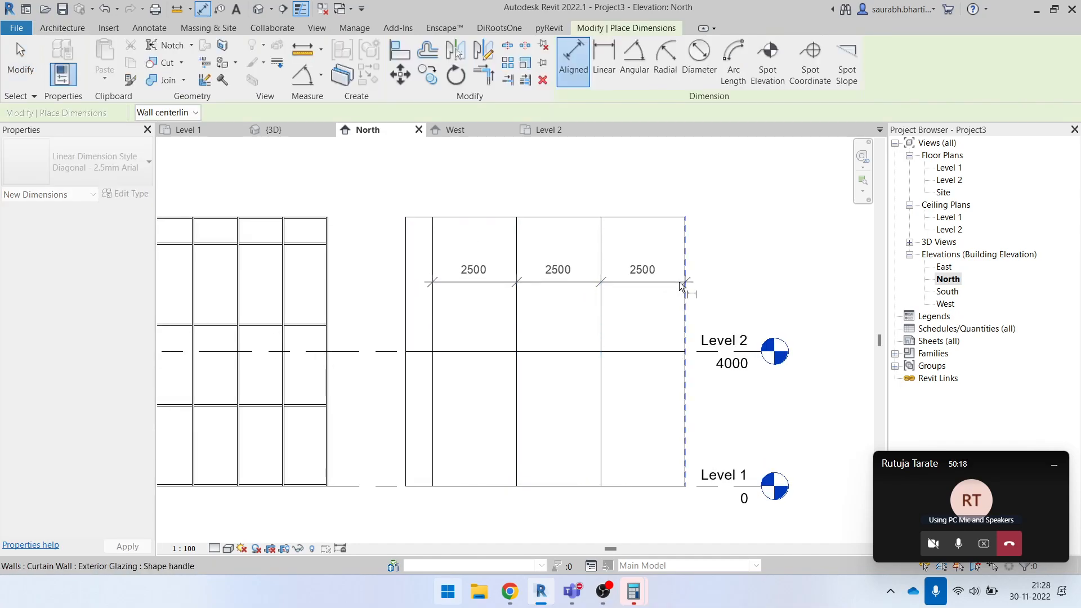
{"action": "left_click", "coordinate": [657, 285]}
{"action": "left_click", "coordinate": [433, 266]}
{"action": "left_click", "coordinate": [405, 262]}
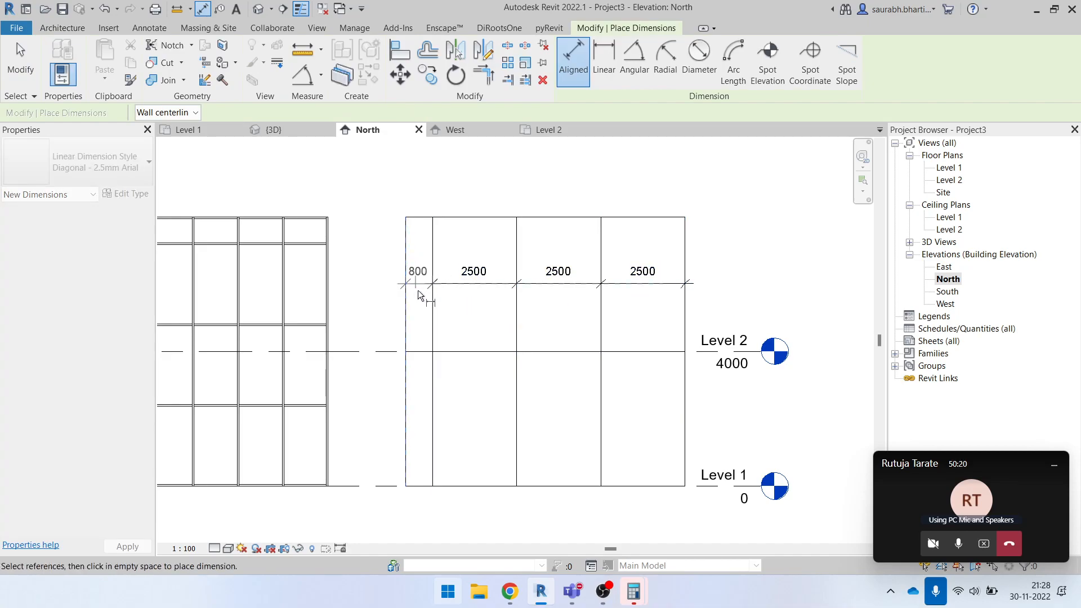
{"action": "left_click", "coordinate": [422, 287]}
{"action": "key", "text": "Escape"}
{"action": "key", "text": "Escape"}
- Stretch both ends of the Exterior Glazing wall outward to an overall width of about 11550 mm
{"action": "scroll", "coordinate": [428, 290], "scroll_direction": "down", "scroll_amount": 2}
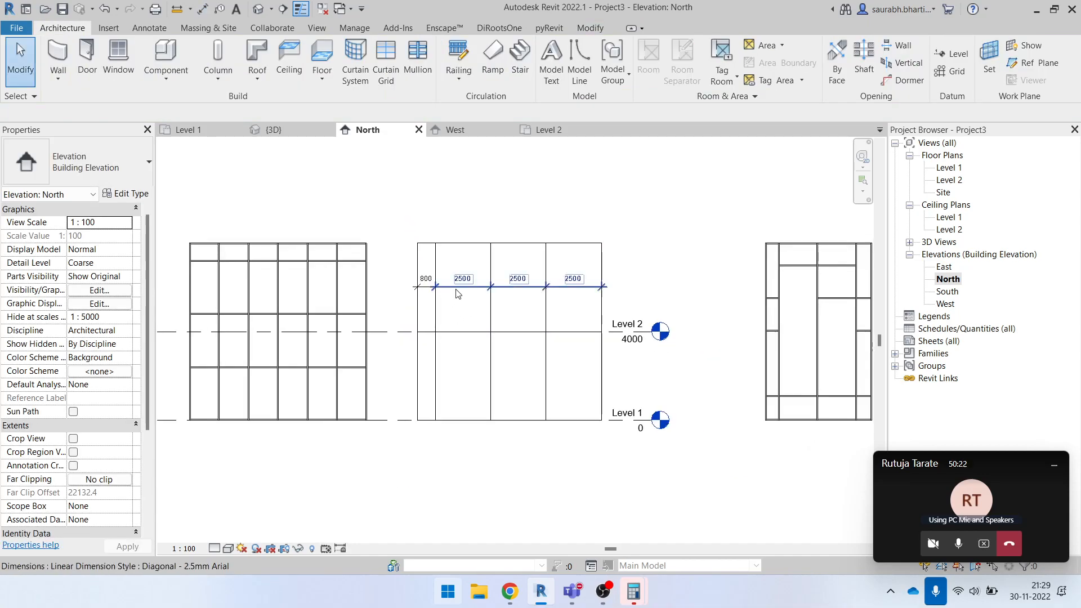
{"action": "left_click", "coordinate": [436, 249]}
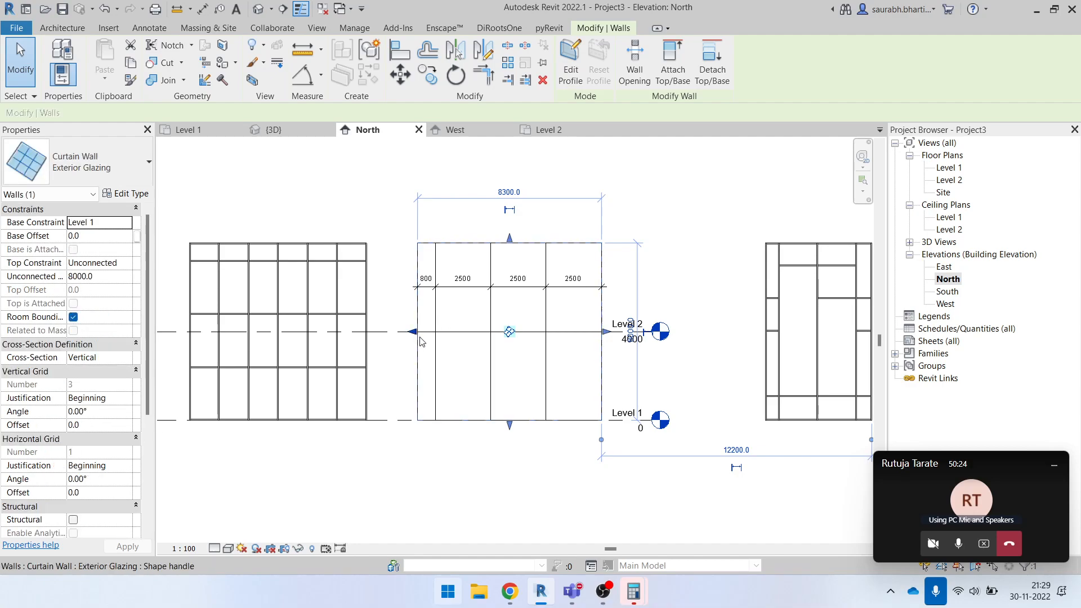
{"action": "scroll", "coordinate": [394, 313], "scroll_direction": "up", "scroll_amount": 2}
{"action": "left_click_drag", "start_coordinate": [362, 355], "coordinate": [344, 354]}
{"action": "scroll", "coordinate": [437, 302], "scroll_direction": "down", "scroll_amount": 2}
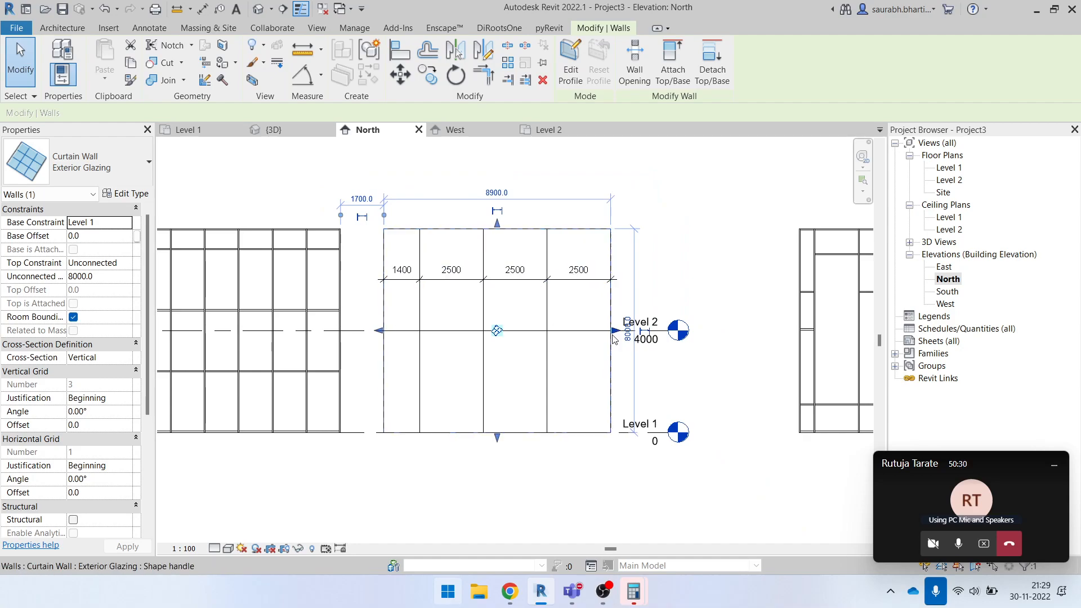
{"action": "left_click_drag", "start_coordinate": [613, 333], "coordinate": [678, 332]}
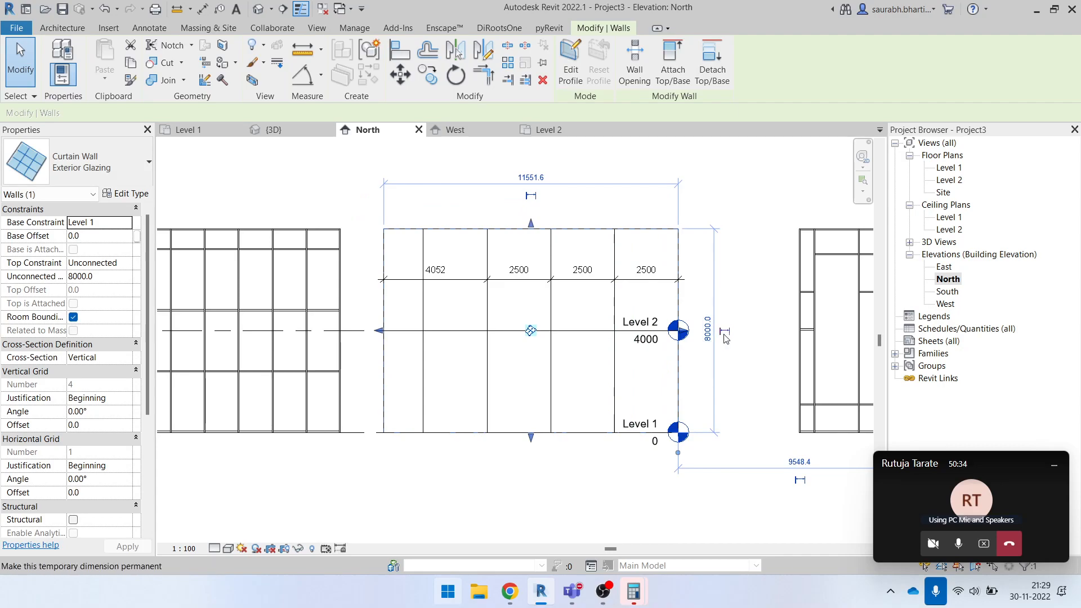
{"action": "left_click", "coordinate": [717, 285]}
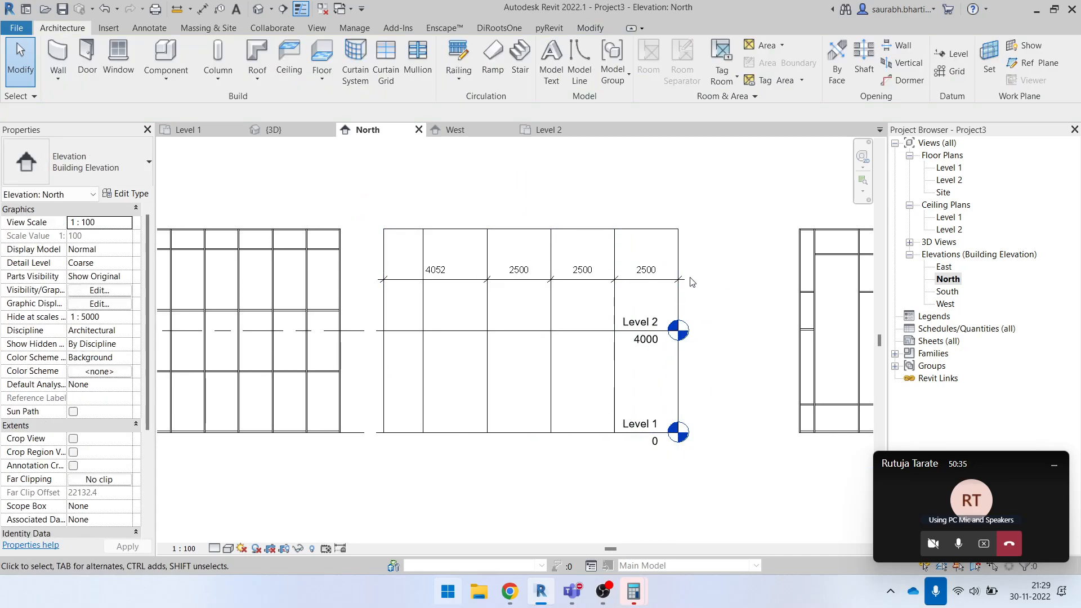
- Remove the dimension segment that spans two bays and dimension the newly added full grid bay instead
{"action": "scroll", "coordinate": [430, 291], "scroll_direction": "up", "scroll_amount": 3}
{"action": "left_click", "coordinate": [442, 274]}
{"action": "key", "text": "Delete"}
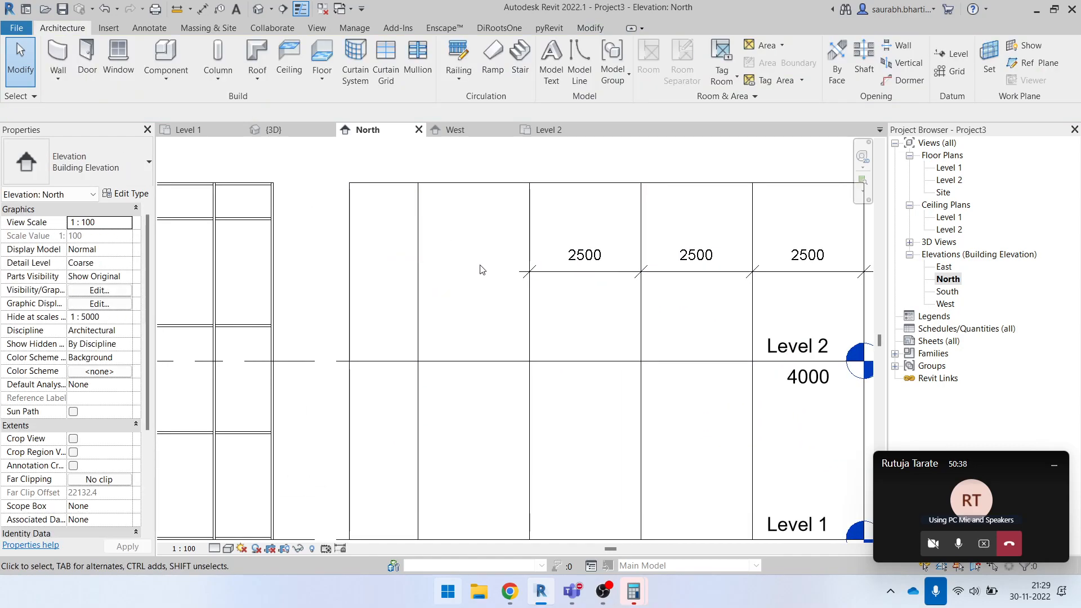
{"action": "key", "text": "d"}
{"action": "key", "text": "i"}
{"action": "left_click", "coordinate": [420, 280]}
{"action": "key", "text": "Escape"}
{"action": "scroll", "coordinate": [414, 312], "scroll_direction": "down", "scroll_amount": 3}
{"action": "key", "text": "Escape"}
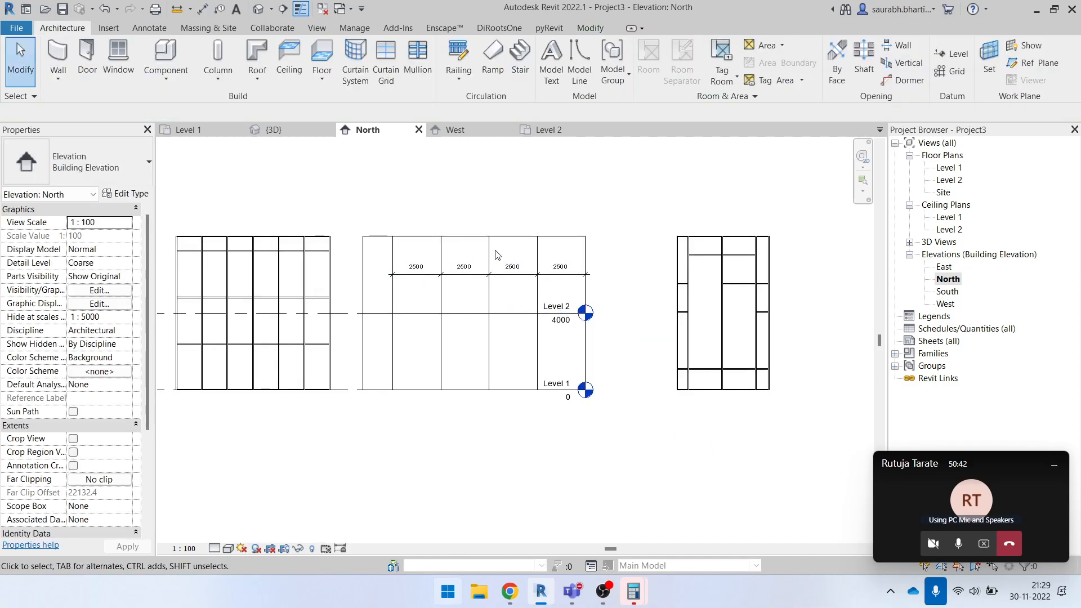
- Inspect the widened Exterior Glazing wall's grid in the elevation and the 3D view, and select the wall
{"action": "scroll", "coordinate": [479, 287], "scroll_direction": "up", "scroll_amount": 2}
{"action": "middle_click_drag", "start_coordinate": [448, 294], "coordinate": [484, 353]}
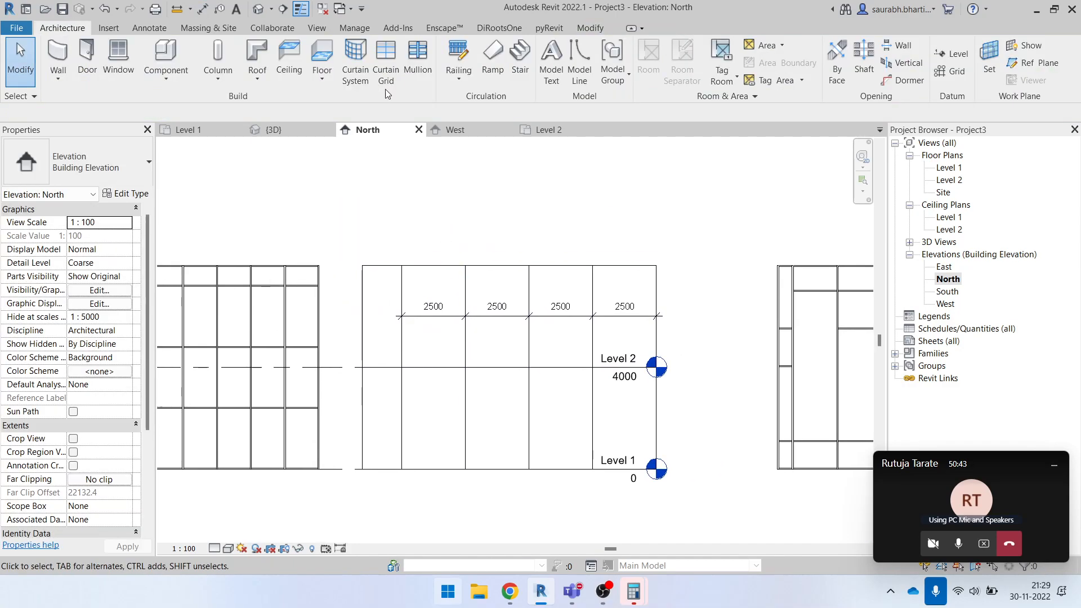
{"action": "left_click", "coordinate": [285, 12]}
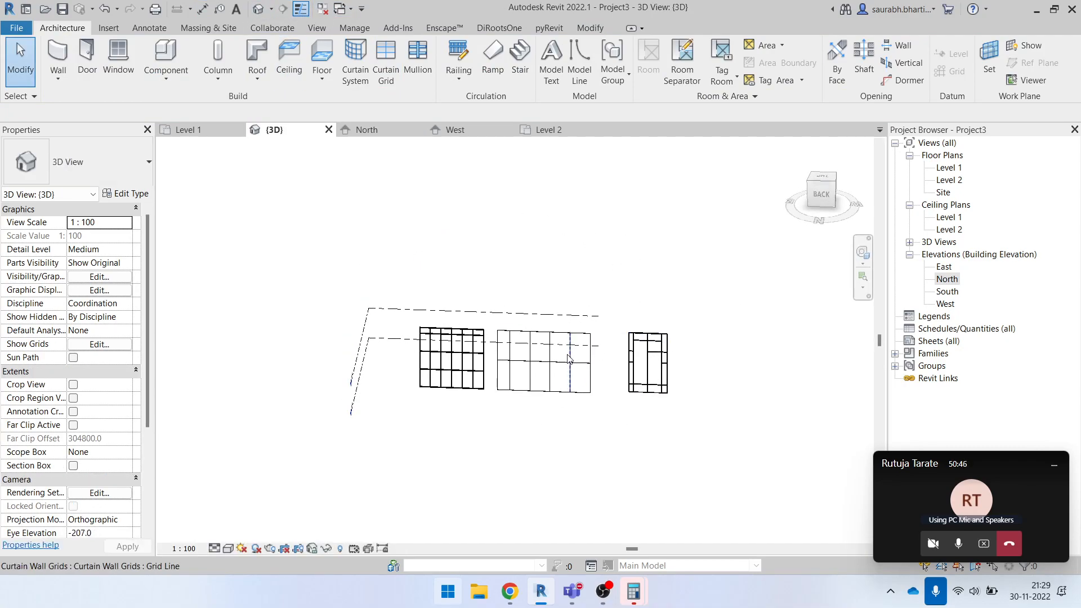
{"action": "scroll", "coordinate": [574, 358], "scroll_direction": "up", "scroll_amount": 3}
{"action": "left_click", "coordinate": [573, 316]}
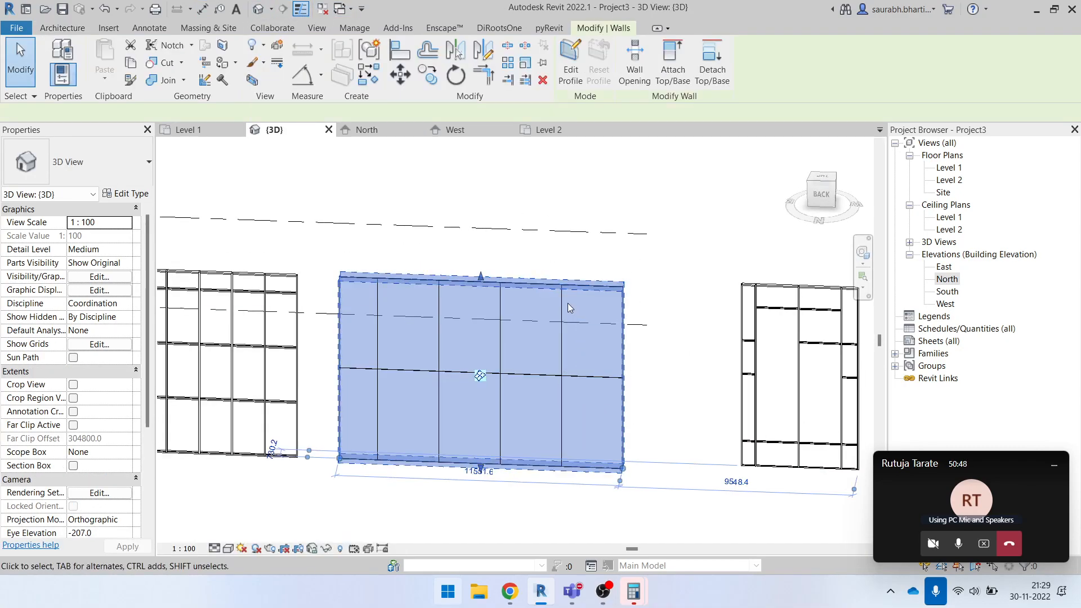
- In the Level 1 plan, start the Wall tool, choose the Exterior Glazing curtain wall type, review the type list and cancel
{"action": "double_click", "coordinate": [948, 168]}
{"action": "left_click", "coordinate": [56, 29]}
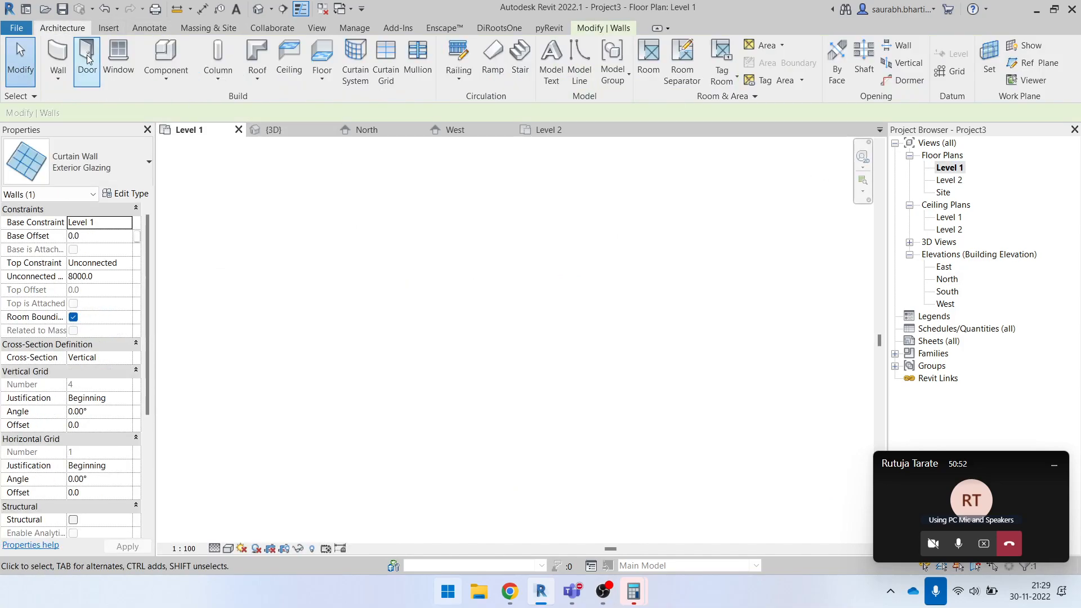
{"action": "left_click", "coordinate": [56, 56]}
{"action": "left_click", "coordinate": [101, 169]}
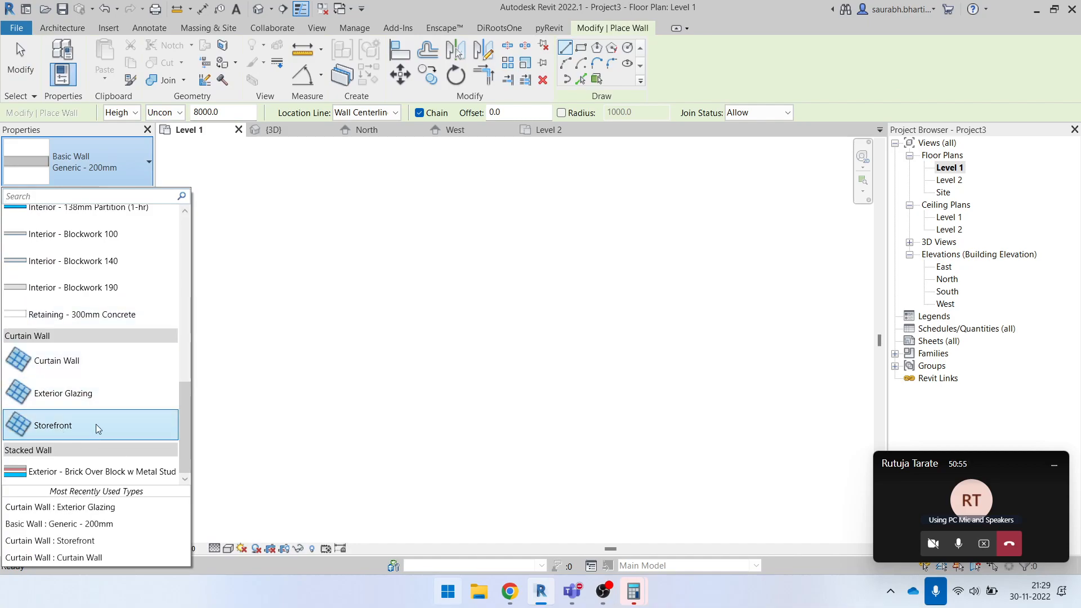
{"action": "left_click", "coordinate": [93, 393]}
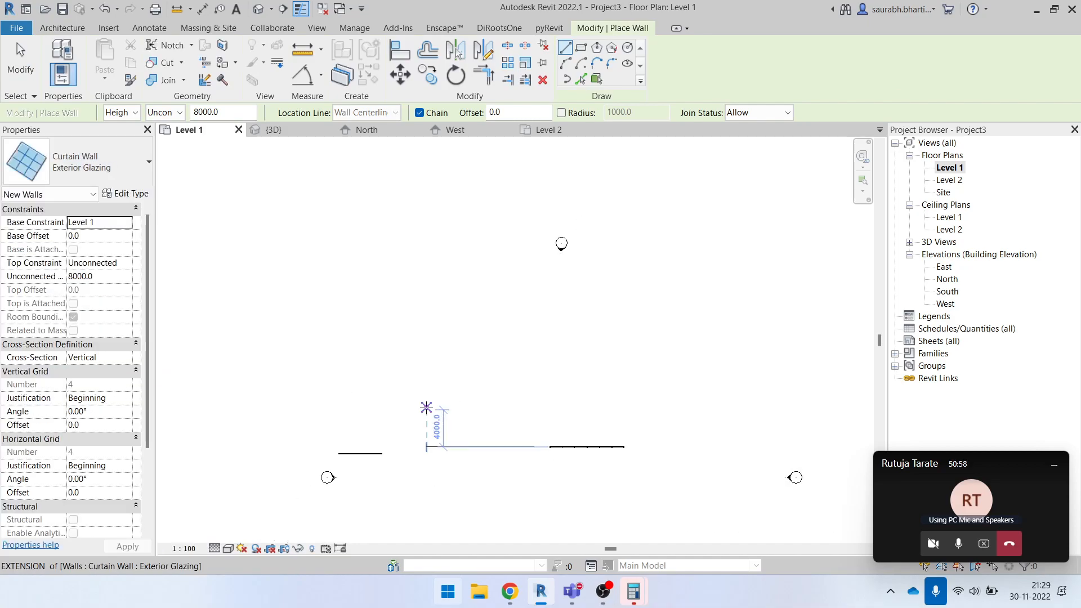
{"action": "left_click", "coordinate": [123, 157]}
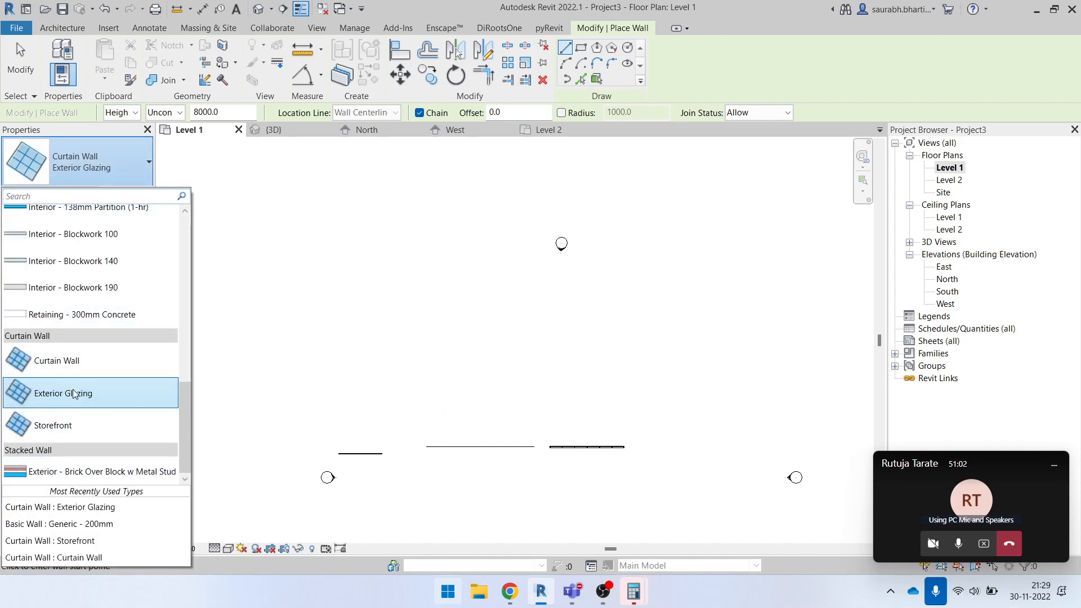
{"action": "key", "text": "Escape"}
{"action": "key", "text": "Escape"}
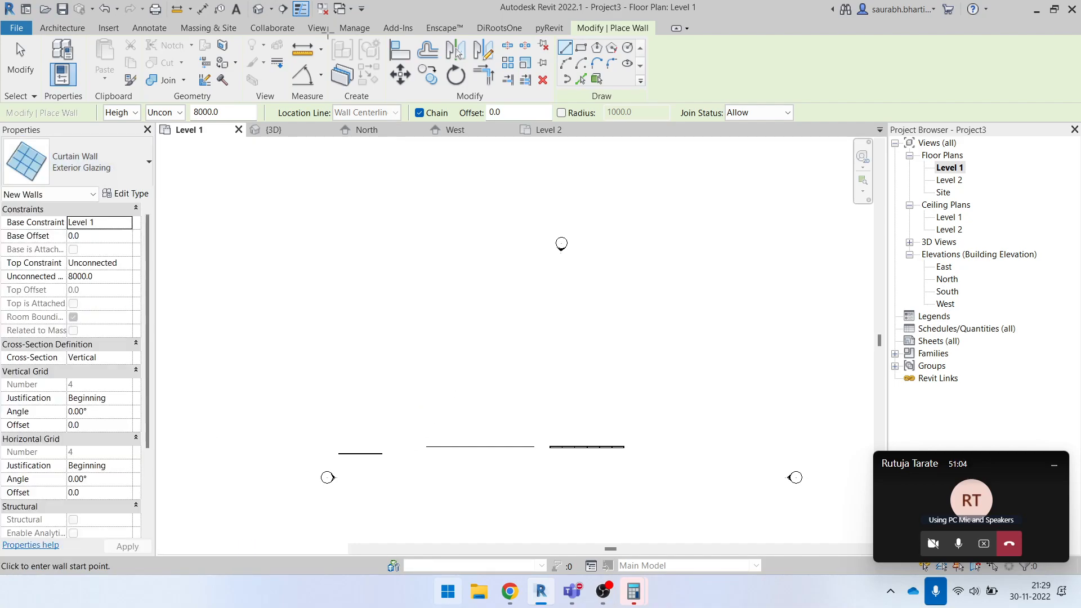
- In the 3D view, select the Exterior Glazing wall and review the curtain wall types it can be switched to
{"action": "left_click", "coordinate": [259, 11]}
{"action": "middle_click_drag", "start_coordinate": [479, 327], "coordinate": [503, 338], "text": "shift"}
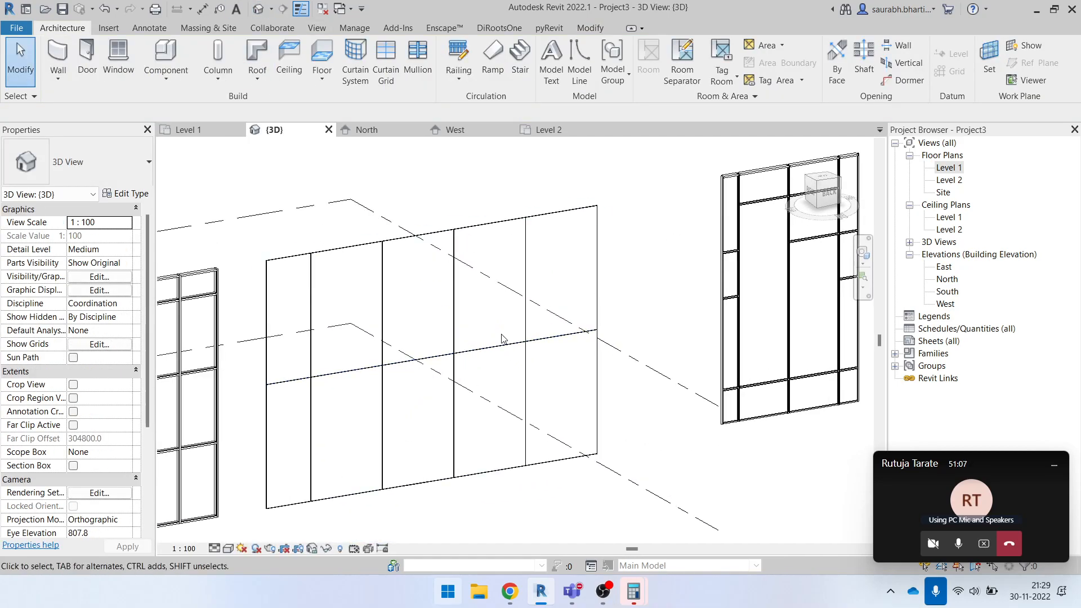
{"action": "left_click", "coordinate": [545, 218]}
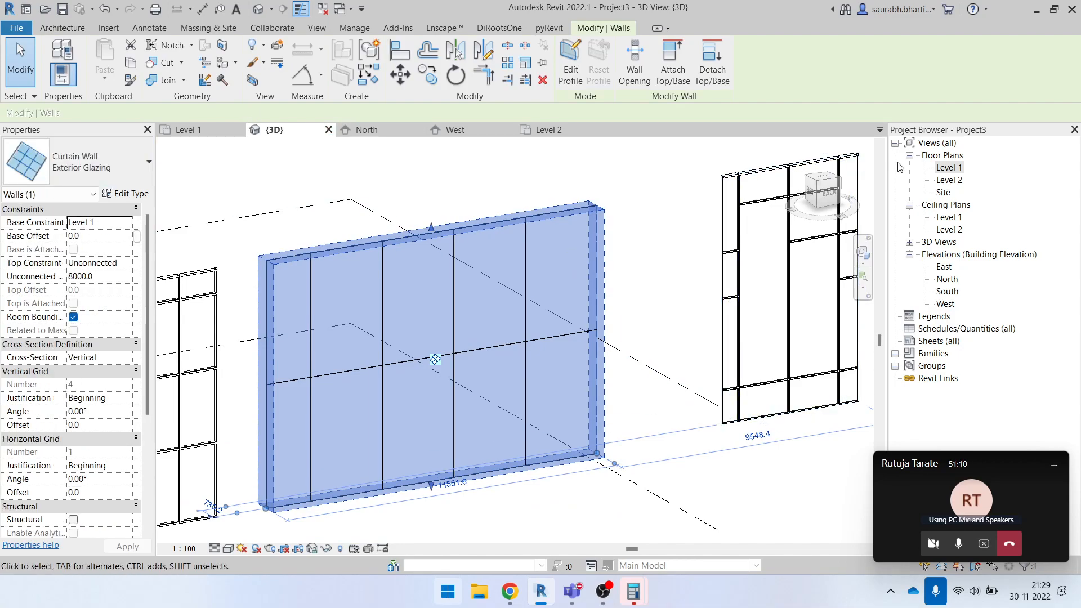
{"action": "left_click", "coordinate": [97, 174]}
{"action": "scroll", "coordinate": [129, 355], "scroll_direction": "up", "scroll_amount": 5}
{"action": "scroll", "coordinate": [129, 355], "scroll_direction": "down", "scroll_amount": 4}
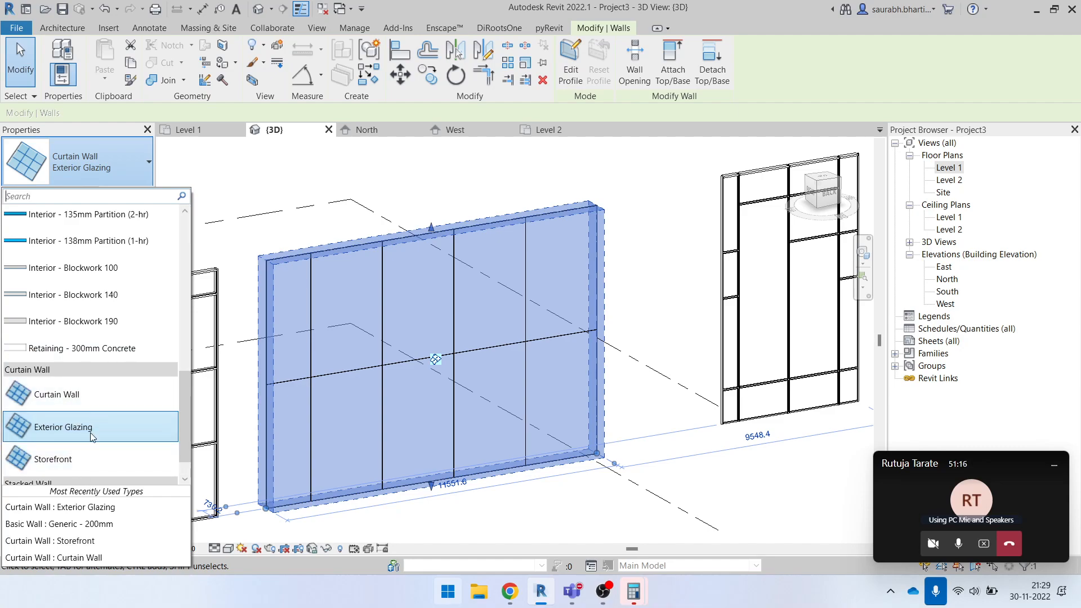
{"action": "scroll", "coordinate": [169, 445], "scroll_direction": "down", "scroll_amount": 1}
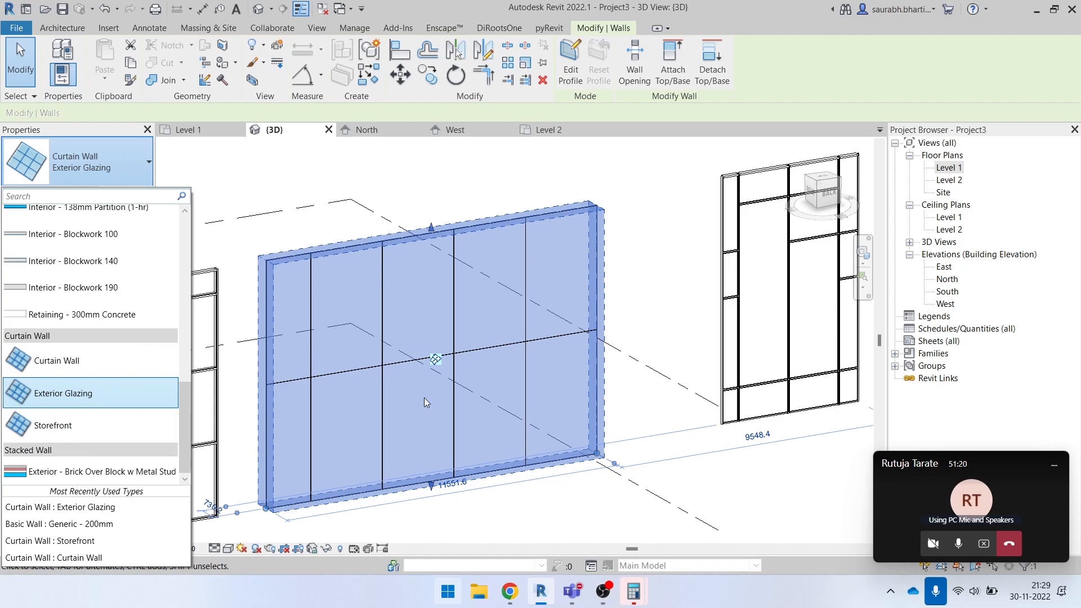
{"action": "left_click", "coordinate": [556, 185]}
{"action": "left_click", "coordinate": [501, 233]}
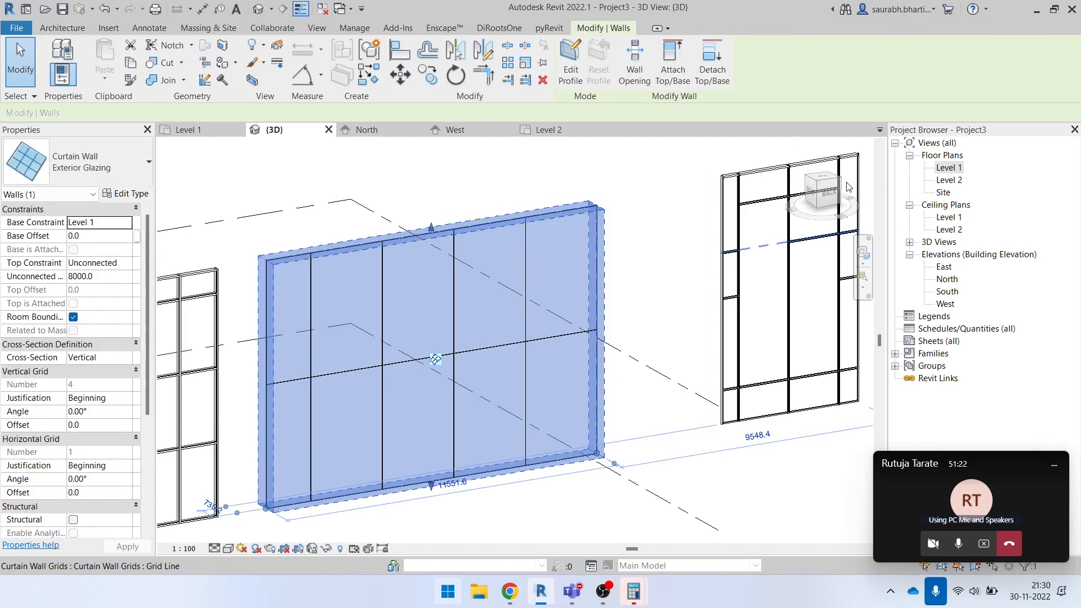
- Open the Exterior Glazing wall's type properties and place the dialog so the wall stays partly visible
{"action": "left_click", "coordinate": [683, 237]}
{"action": "middle_click_drag", "start_coordinate": [659, 319], "coordinate": [626, 269], "text": "shift"}
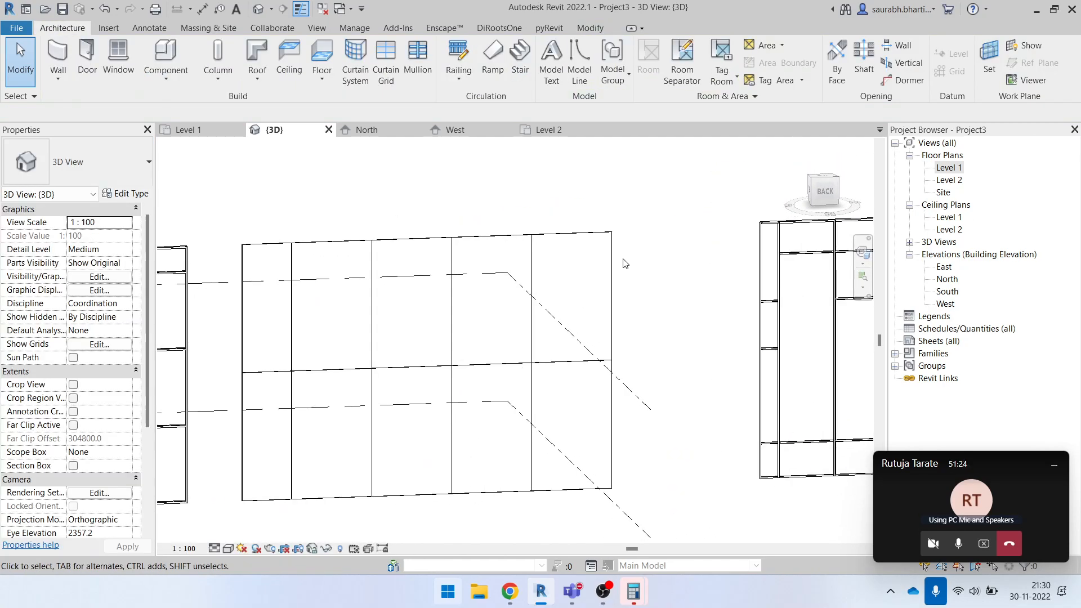
{"action": "left_click", "coordinate": [615, 251]}
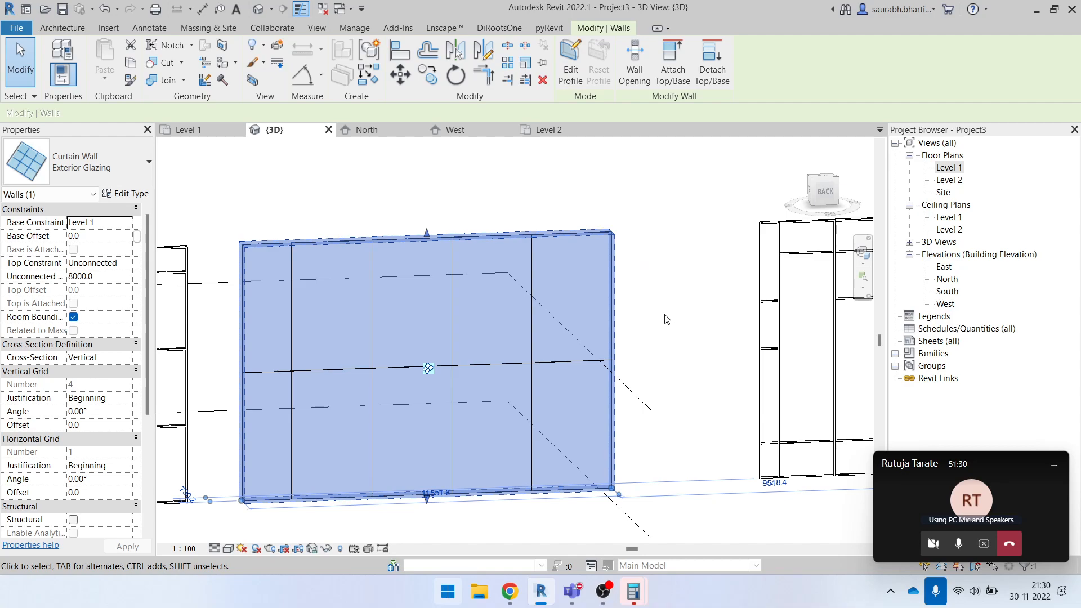
{"action": "left_click", "coordinate": [133, 193]}
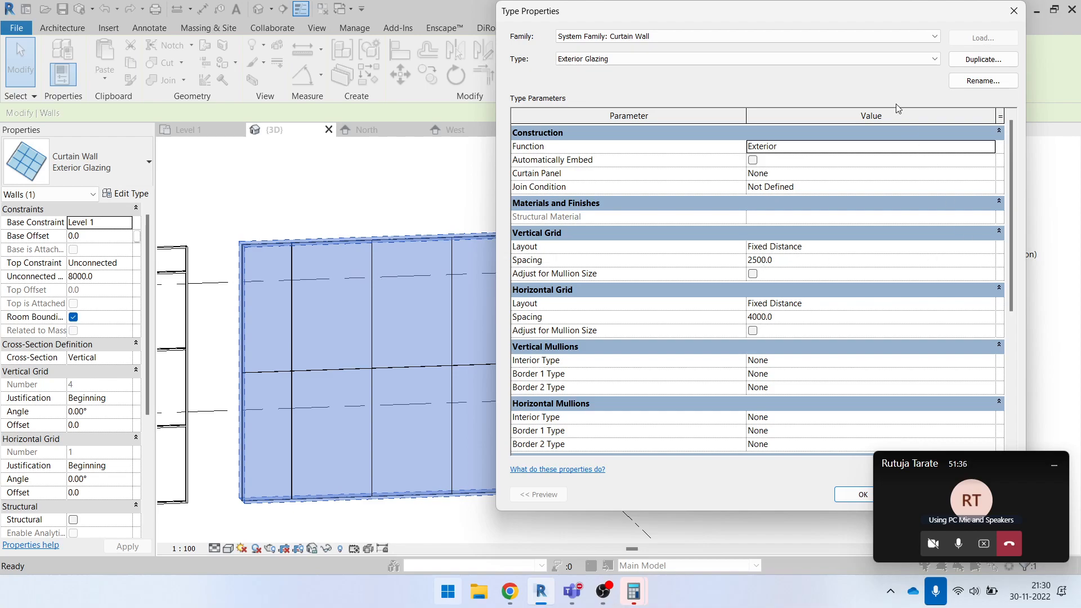
{"action": "left_click_drag", "start_coordinate": [867, 17], "coordinate": [939, 27]}
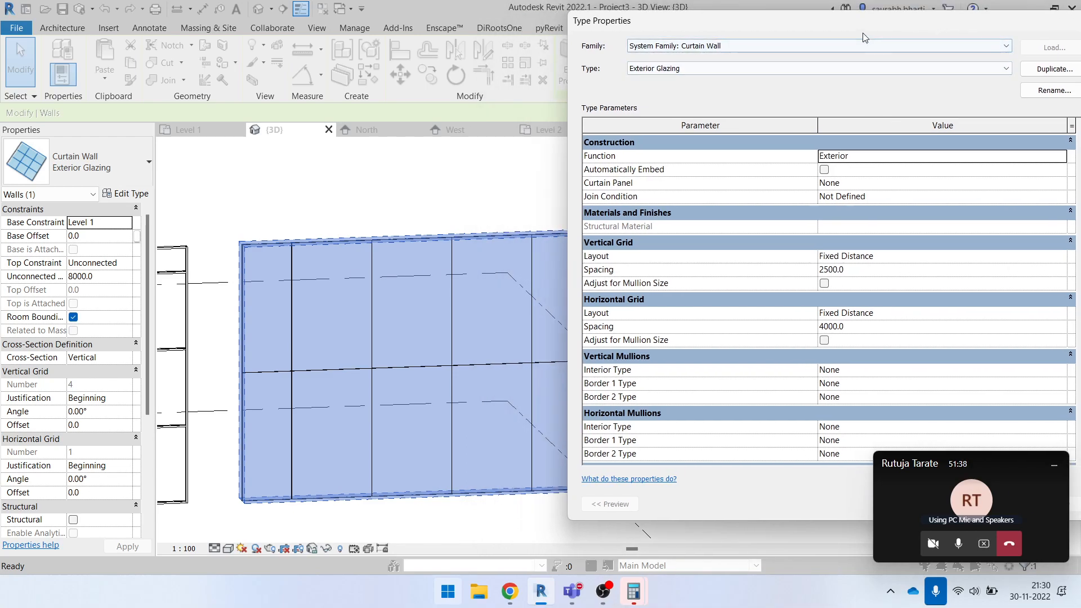
{"action": "left_click_drag", "start_coordinate": [819, 13], "coordinate": [755, 2]}
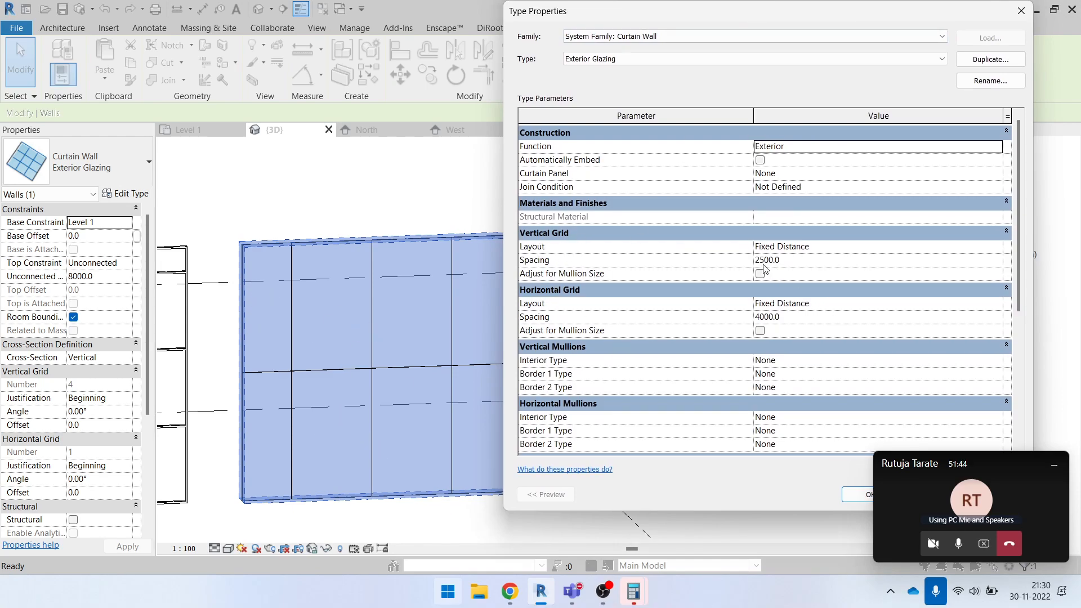
- Review the layout options offered for the Exterior Glazing type's vertical grid, along with its spacing value
{"action": "left_click", "coordinate": [999, 248]}
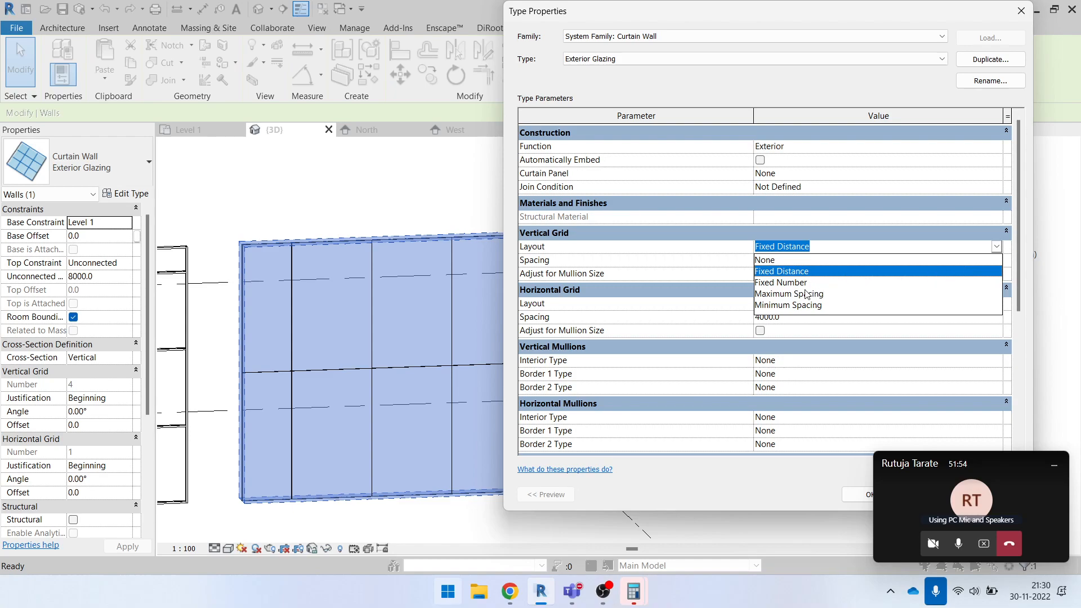
{"action": "left_click", "coordinate": [1003, 255]}
{"action": "left_click", "coordinate": [996, 248]}
{"action": "left_click", "coordinate": [994, 248]}
{"action": "left_click", "coordinate": [997, 249]}
{"action": "left_click", "coordinate": [998, 250]}
{"action": "left_click", "coordinate": [840, 262]}
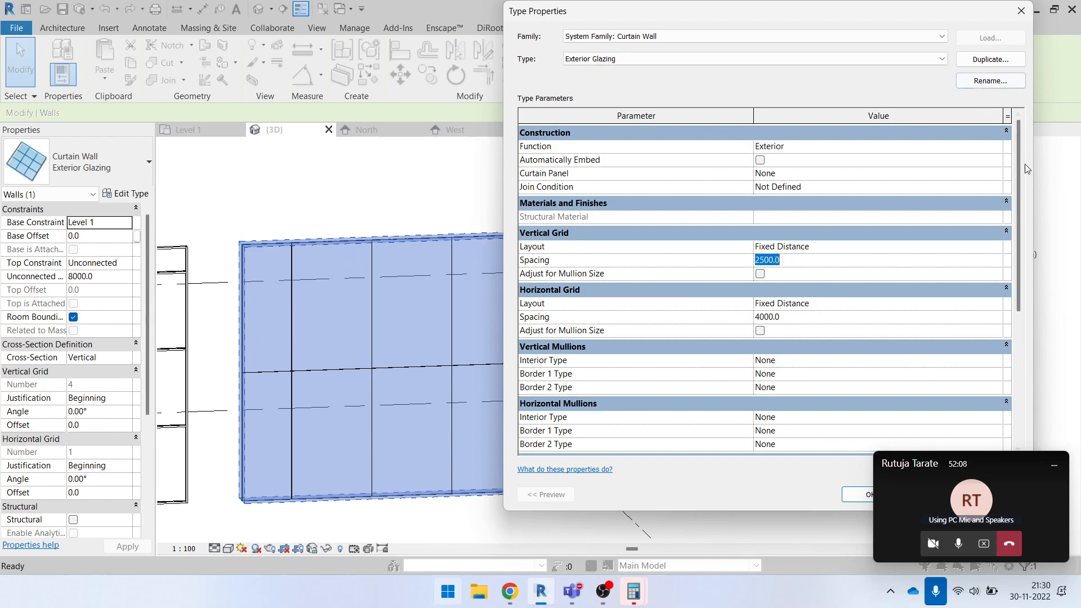
{"action": "left_click", "coordinate": [913, 247]}
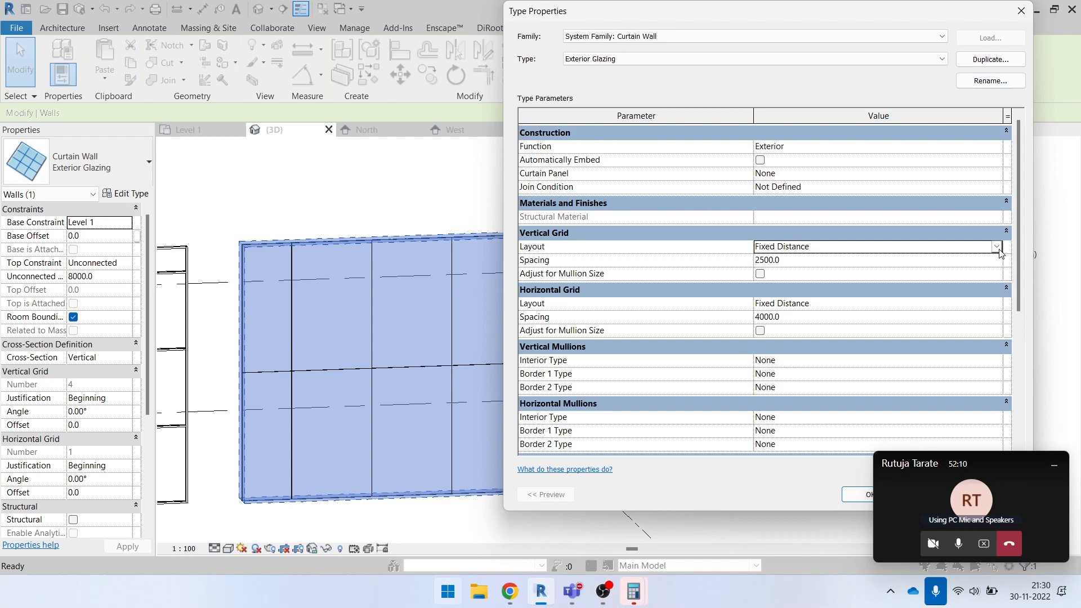
{"action": "left_click", "coordinate": [912, 246]}
{"action": "left_click", "coordinate": [852, 274]}
- Set the Exterior Glazing type's horizontal grid to a Fixed Distance layout with 2500 spacing and apply the change
{"action": "left_click_drag", "start_coordinate": [1021, 282], "coordinate": [1021, 322]}
{"action": "left_click", "coordinate": [997, 247]}
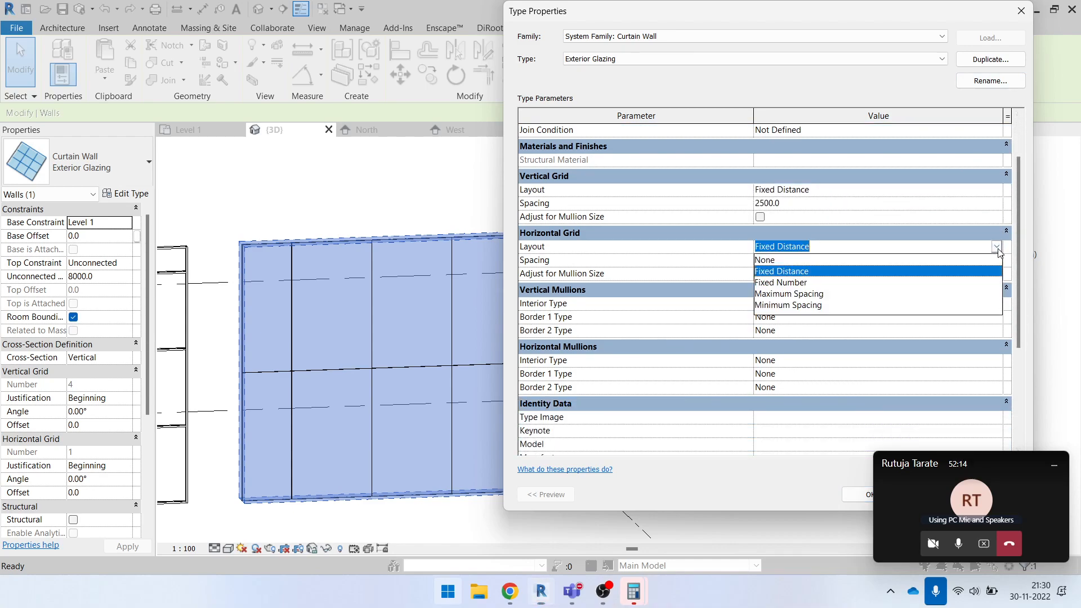
{"action": "left_click", "coordinate": [796, 272]}
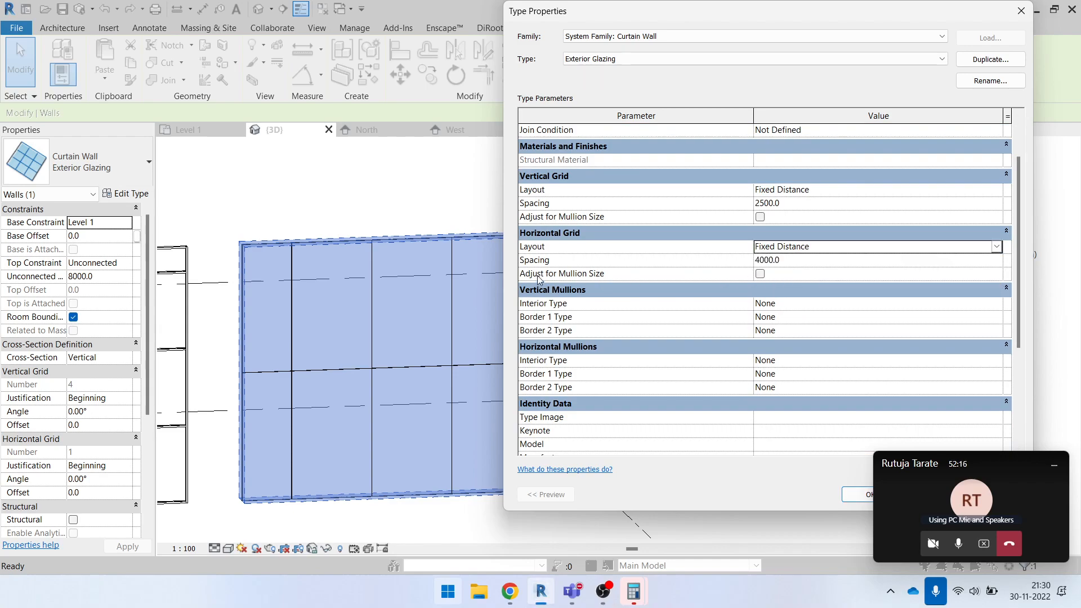
{"action": "left_click", "coordinate": [799, 260]}
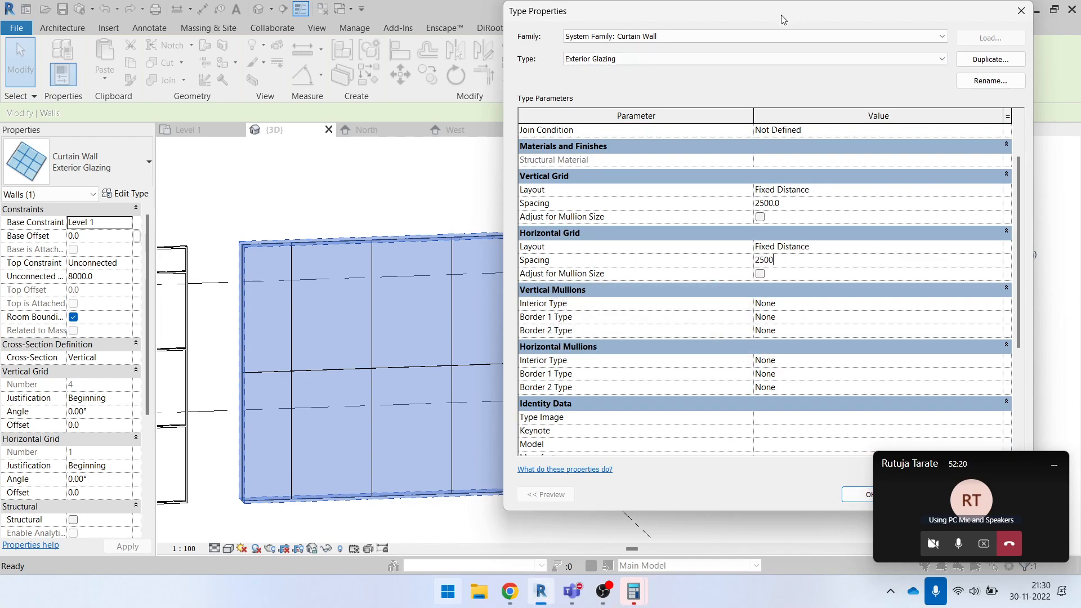
{"action": "left_click_drag", "start_coordinate": [788, 20], "coordinate": [620, 22]}
{"action": "left_click", "coordinate": [837, 498]}
{"action": "left_click", "coordinate": [703, 497]}
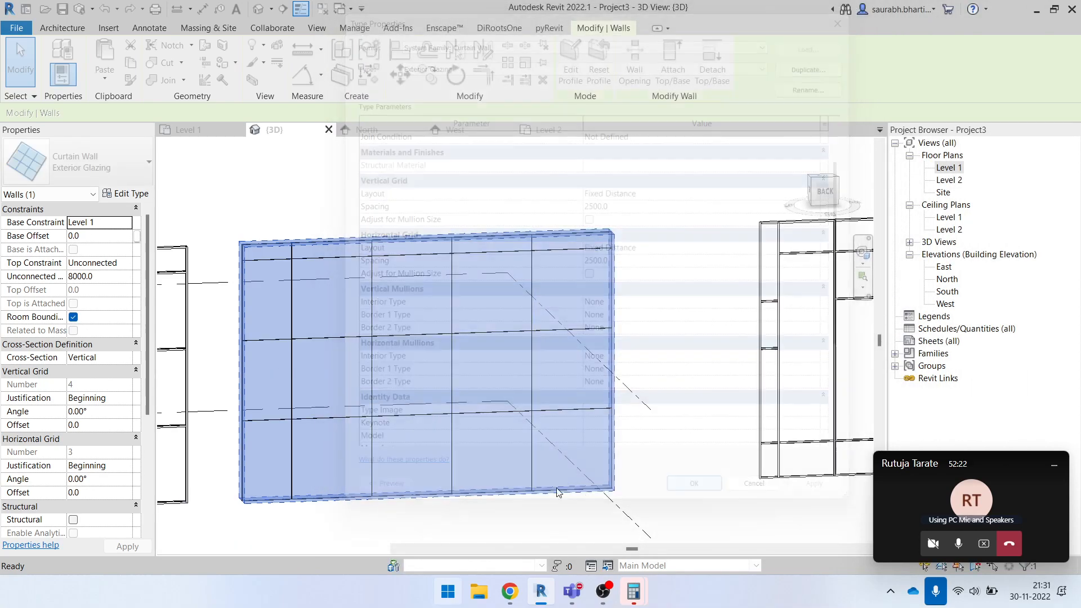
- Check the spacing between the wall's horizontal grid lines in the 3D view by selecting individual lines
{"action": "key", "text": "Escape"}
{"action": "left_click", "coordinate": [501, 417]}
{"action": "left_click", "coordinate": [644, 386]}
{"action": "middle_click_drag", "start_coordinate": [643, 386], "coordinate": [673, 352], "text": "shift"}
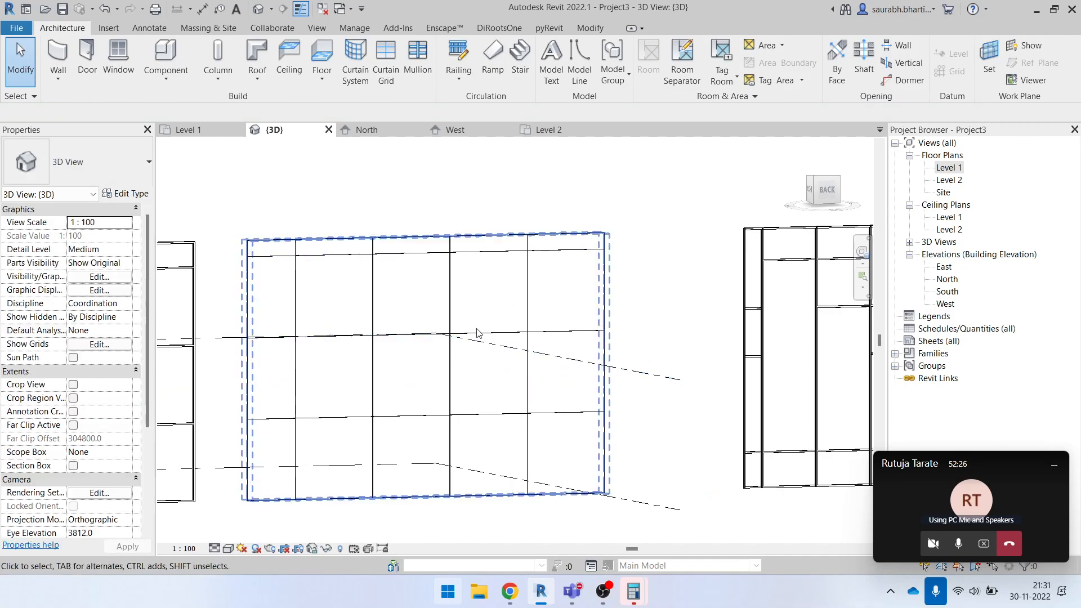
{"action": "left_click", "coordinate": [483, 414]}
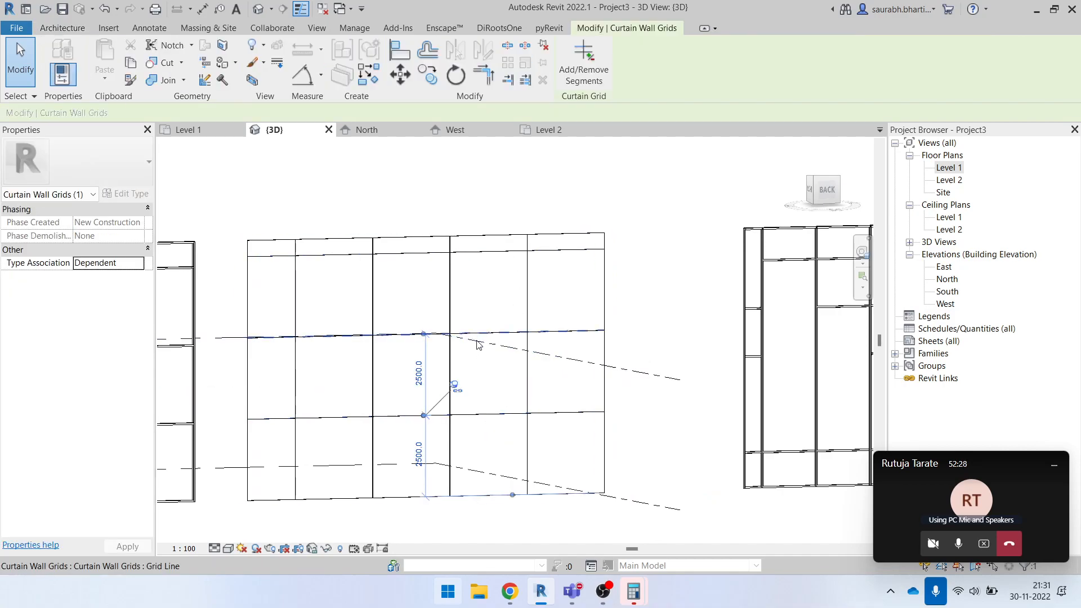
{"action": "left_click", "coordinate": [426, 335]}
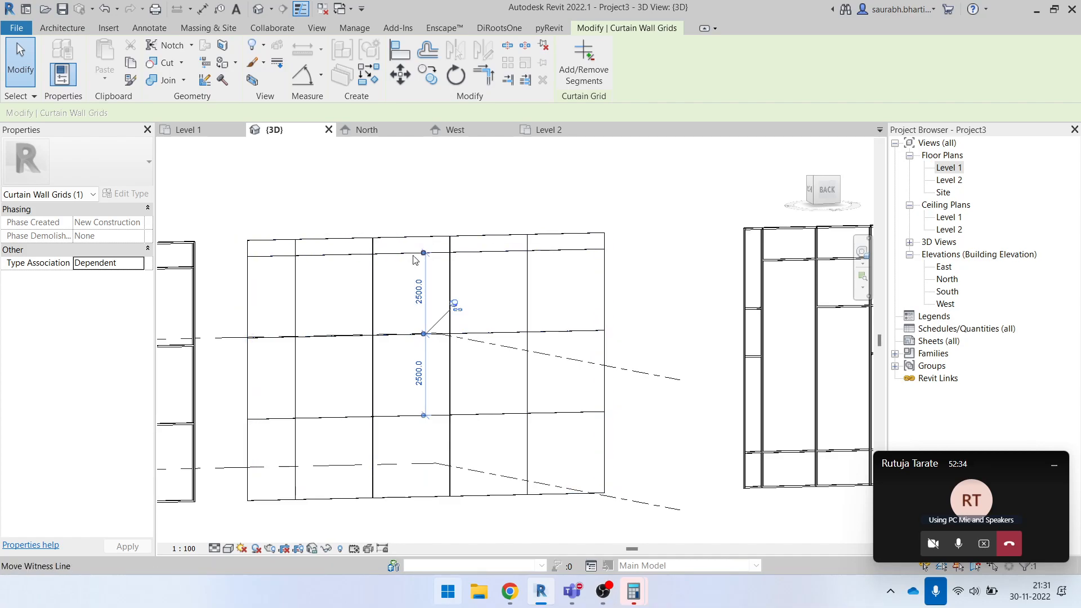
{"action": "key", "text": "Escape"}
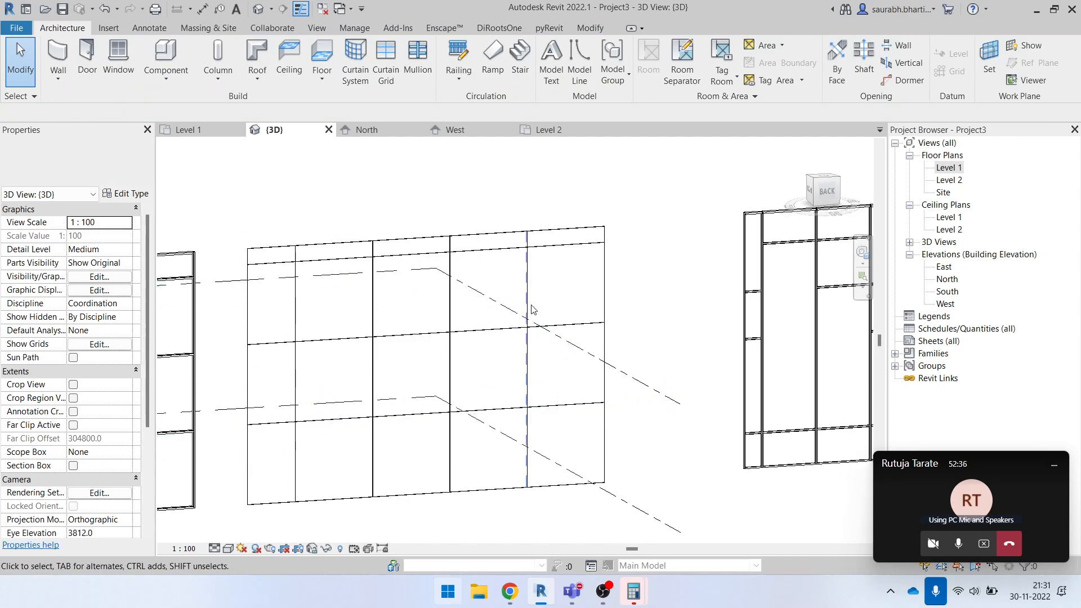
- Change the Exterior Glazing type's vertical grid layout to Maximum Spacing with 2500 spacing and apply it
{"action": "left_click", "coordinate": [484, 249]}
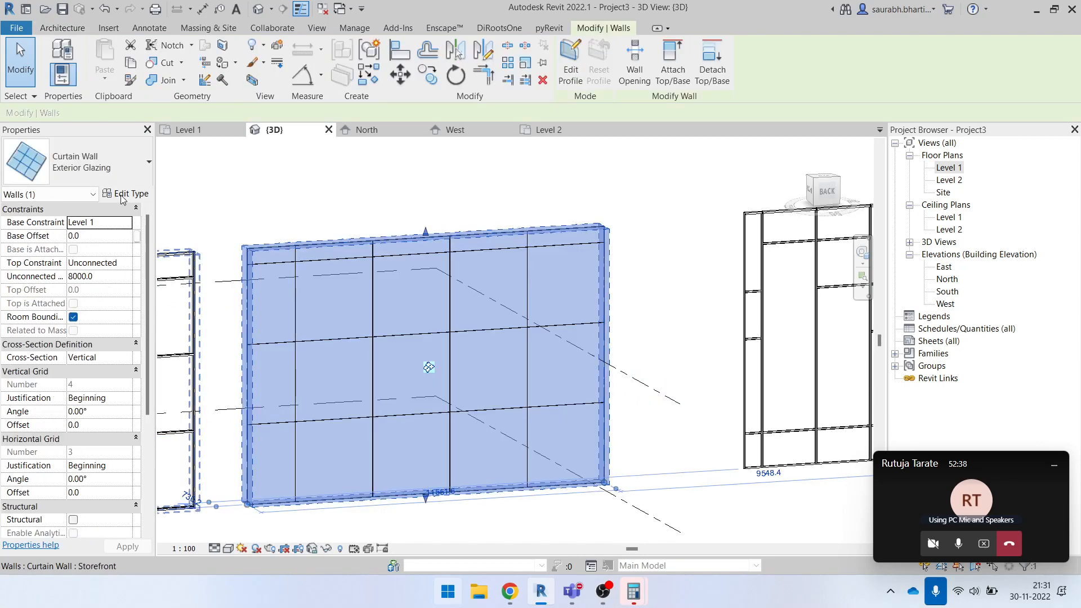
{"action": "left_click", "coordinate": [124, 195]}
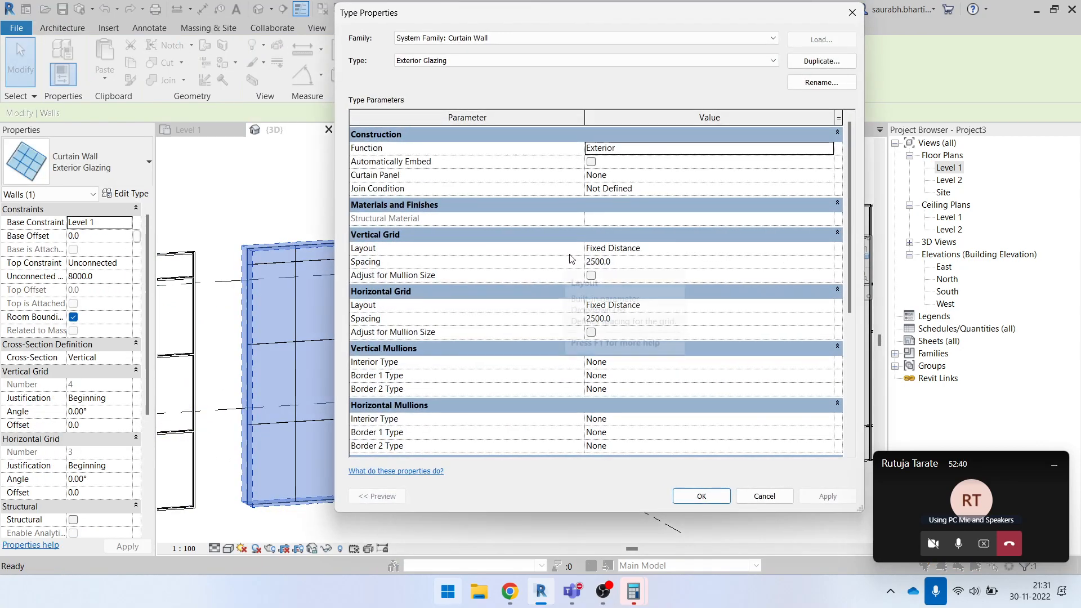
{"action": "left_click", "coordinate": [830, 249]}
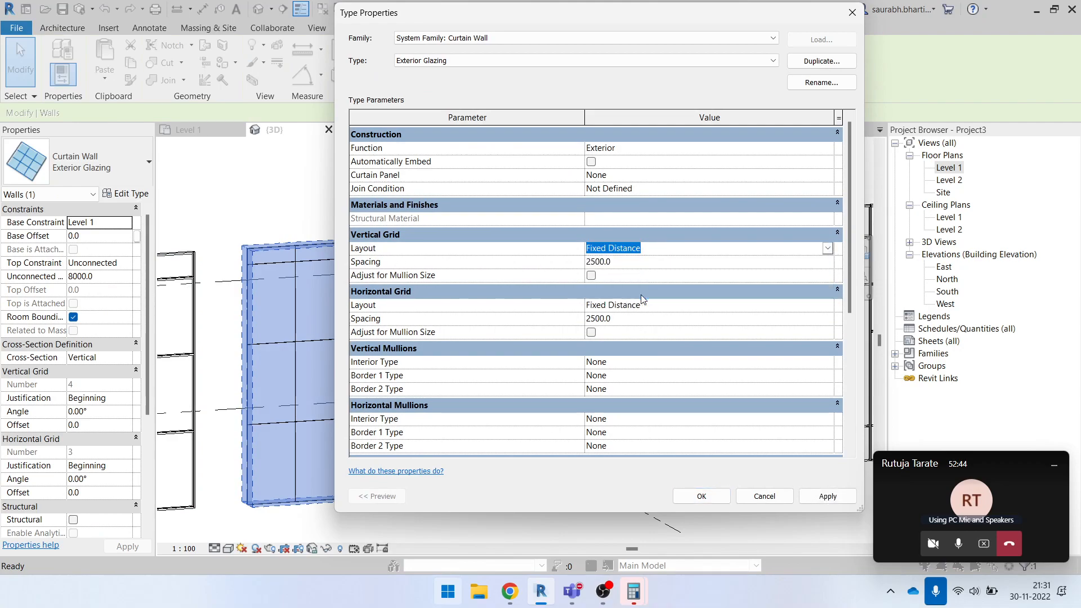
{"action": "left_click", "coordinate": [635, 296]}
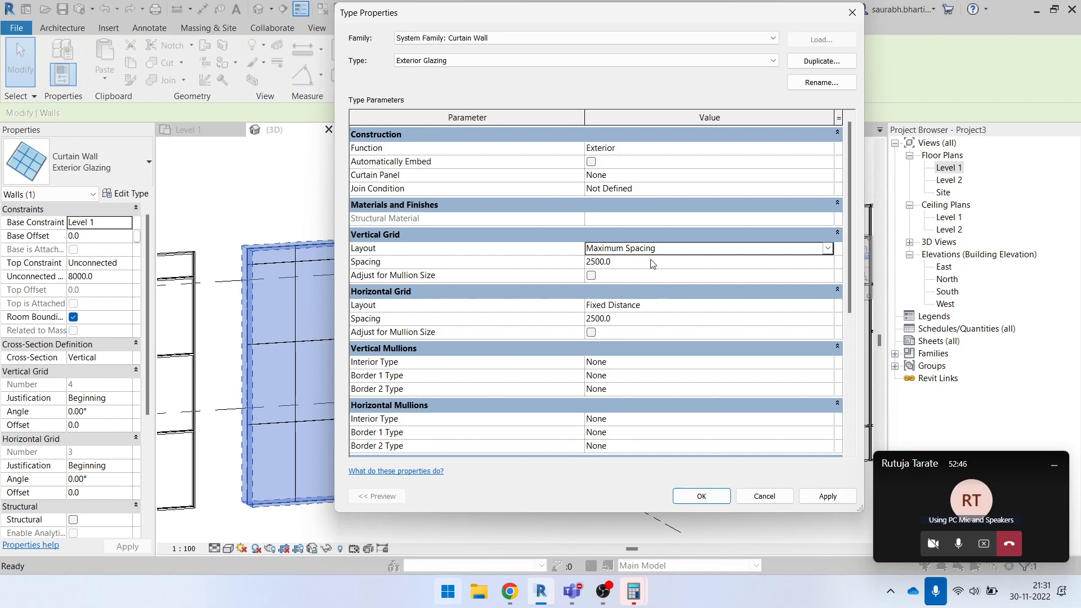
{"action": "left_click", "coordinate": [632, 262]}
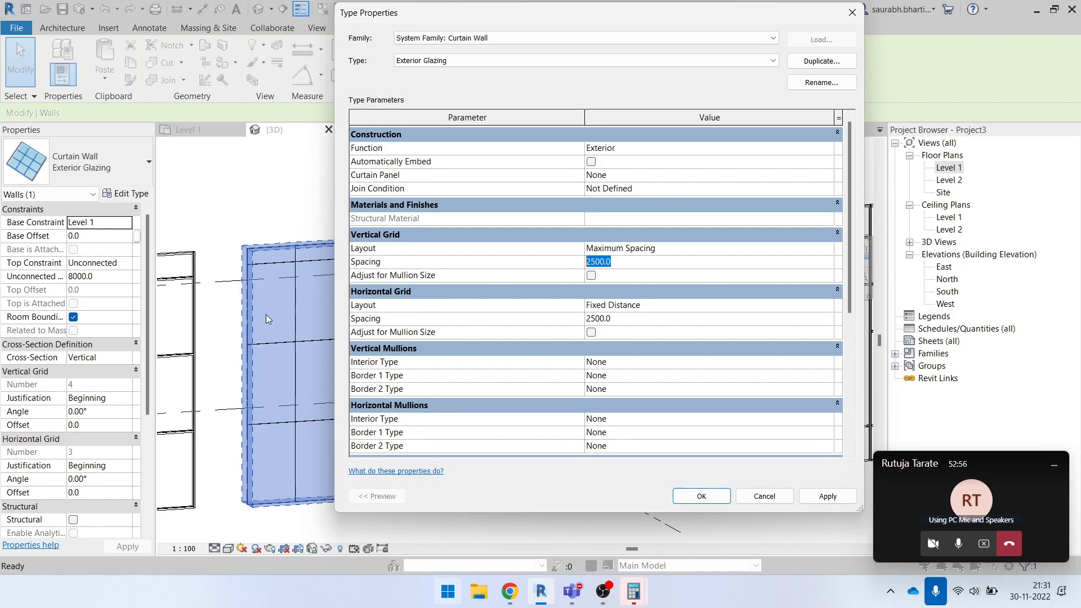
{"action": "left_click", "coordinate": [825, 496]}
{"action": "left_click", "coordinate": [691, 500]}
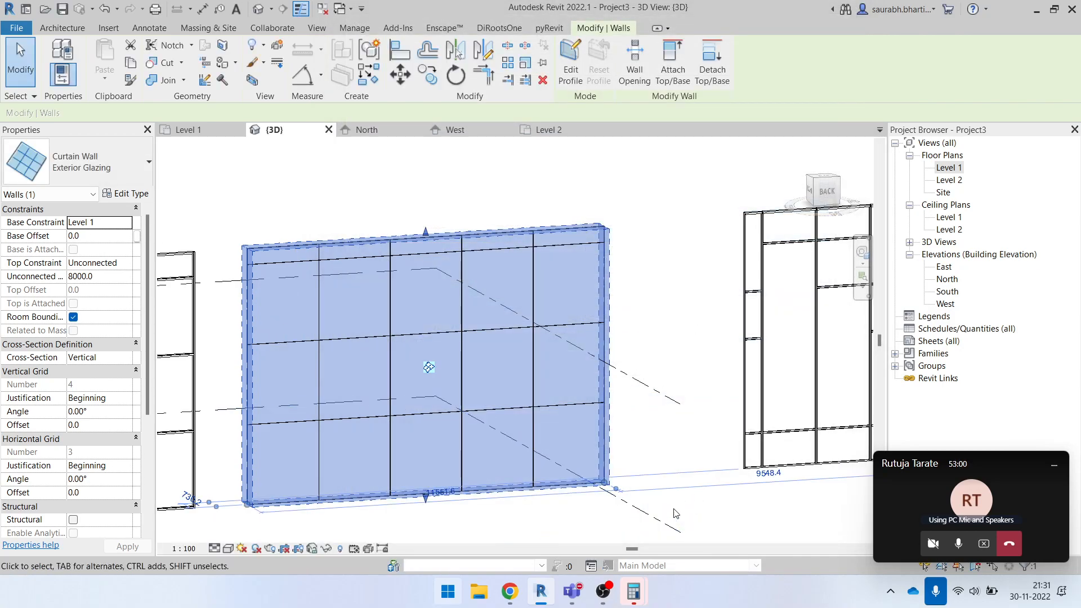
- In the North elevation, place an aligned dimension from the Exterior Glazing wall's base to its lowest horizontal grid line
{"action": "key", "text": "Escape"}
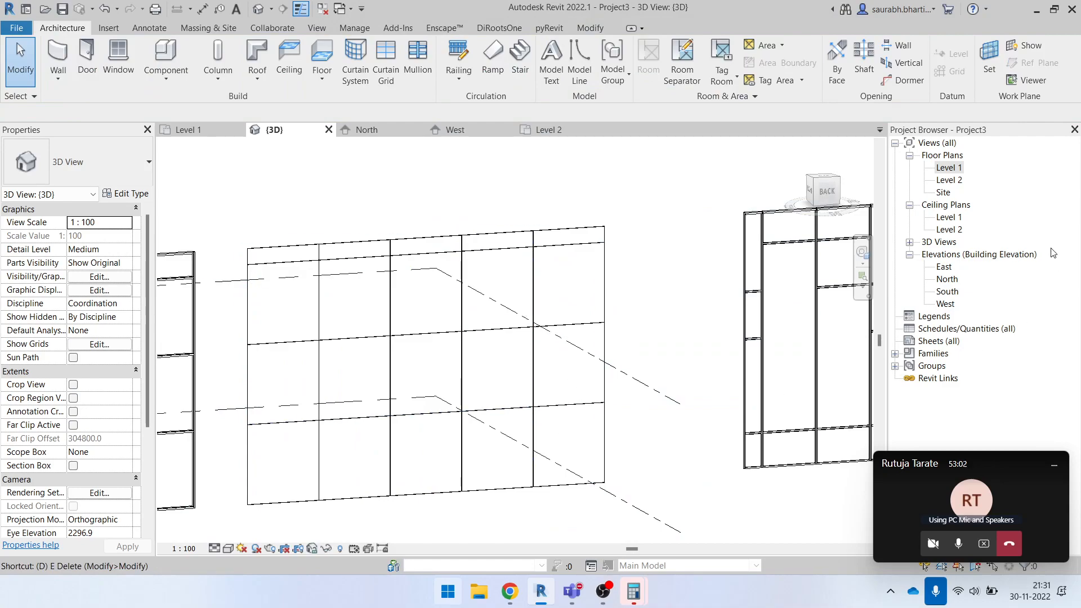
{"action": "double_click", "coordinate": [949, 281]}
{"action": "key", "text": "i"}
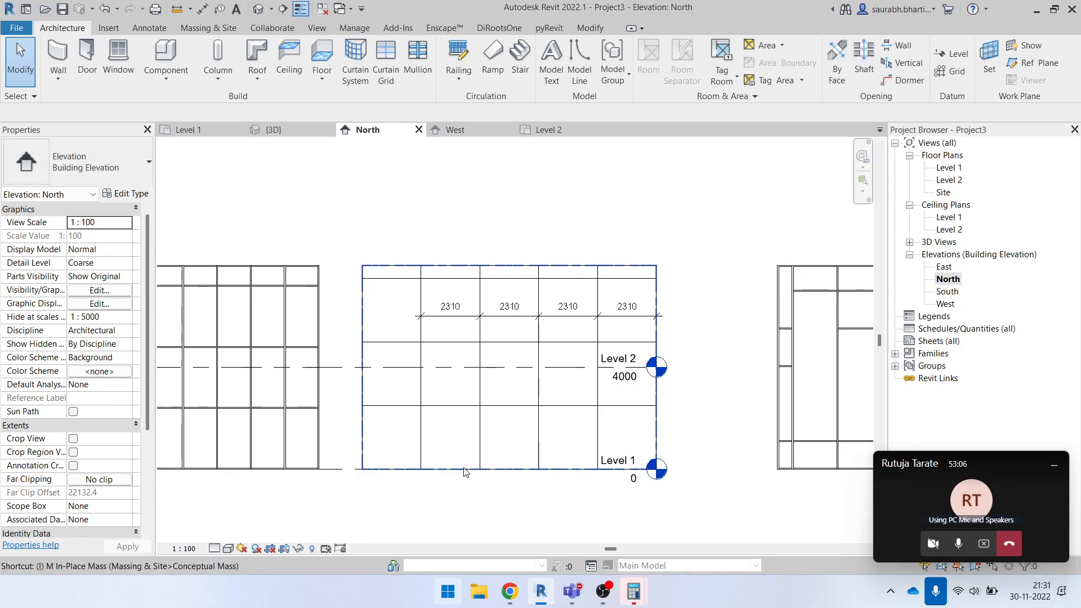
{"action": "key", "text": "d"}
{"action": "key", "text": "i"}
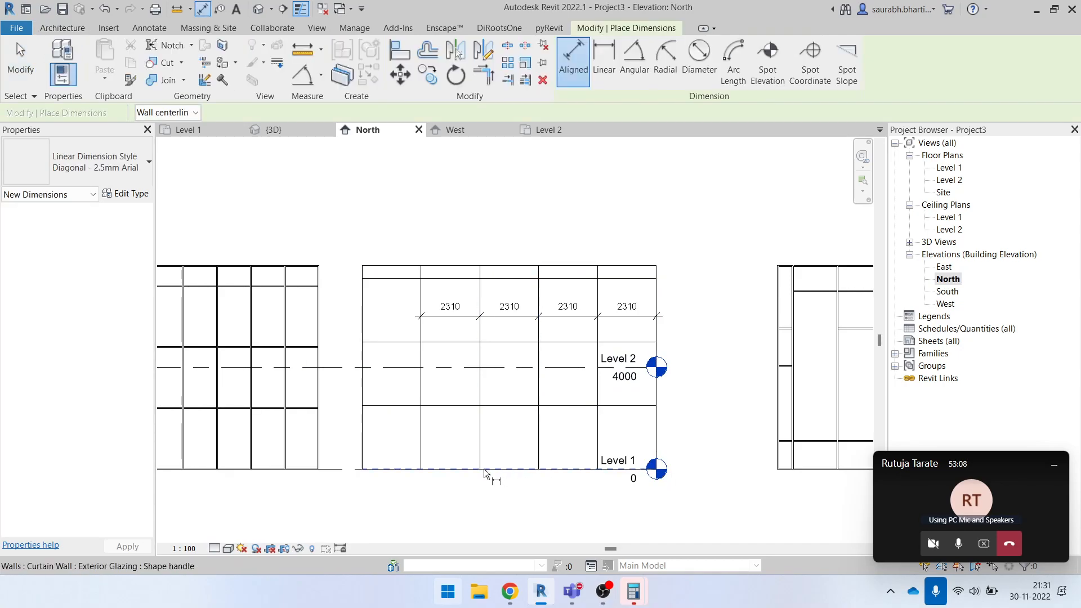
{"action": "left_click", "coordinate": [484, 470]}
{"action": "left_click", "coordinate": [449, 407]}
{"action": "scroll", "coordinate": [451, 411], "scroll_direction": "up", "scroll_amount": 3}
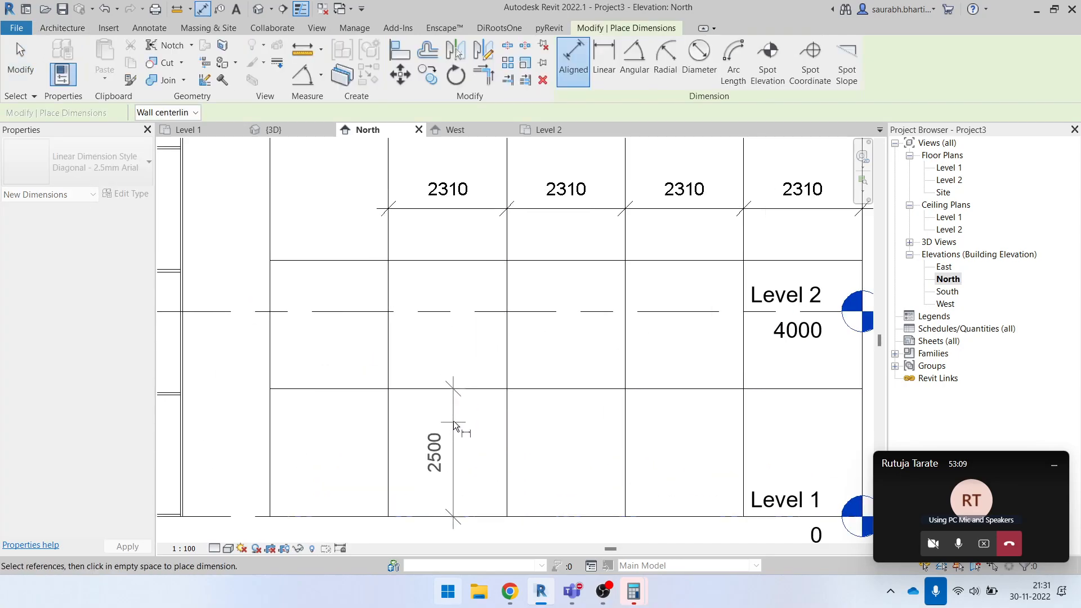
{"action": "left_click", "coordinate": [448, 276]}
- Add a chained aligned dimension from the lowest horizontal grid line up through the two grid lines above it
{"action": "left_click", "coordinate": [457, 389]}
{"action": "left_click", "coordinate": [450, 261]}
{"action": "middle_click_drag", "start_coordinate": [467, 303], "coordinate": [476, 469]}
{"action": "left_click", "coordinate": [474, 300]}
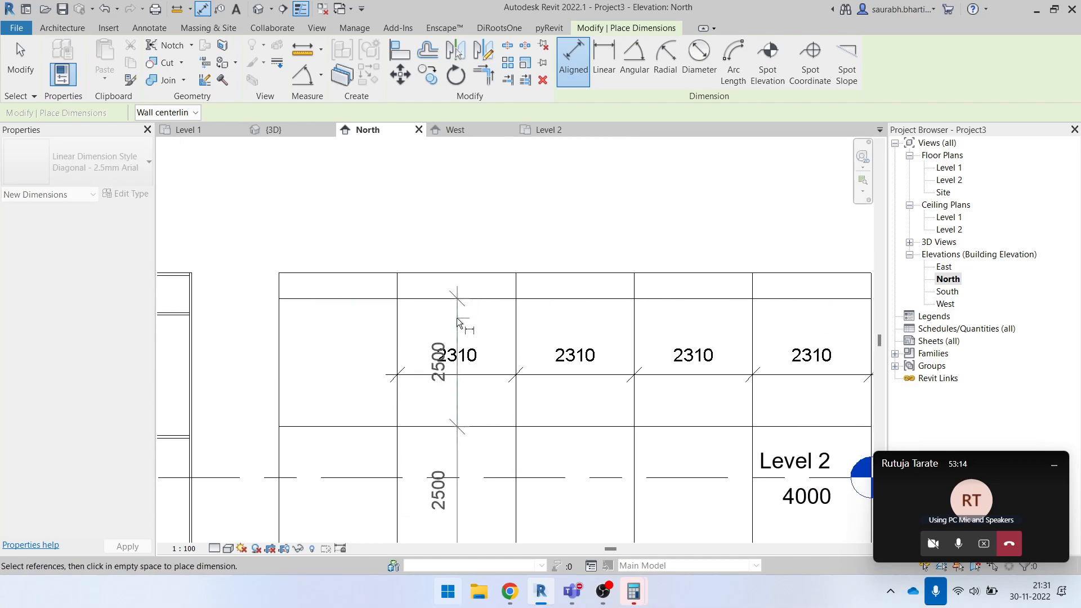
{"action": "left_click", "coordinate": [458, 318]}
{"action": "scroll", "coordinate": [448, 349], "scroll_direction": "down", "scroll_amount": 2}
{"action": "scroll", "coordinate": [446, 356], "scroll_direction": "down", "scroll_amount": 1}
{"action": "key", "text": "Escape"}
{"action": "key", "text": "Escape"}
- In the 3D view, try stretching the Exterior Glazing wall's top to a height of about 9946 mm, and undo it
{"action": "left_click", "coordinate": [510, 317]}
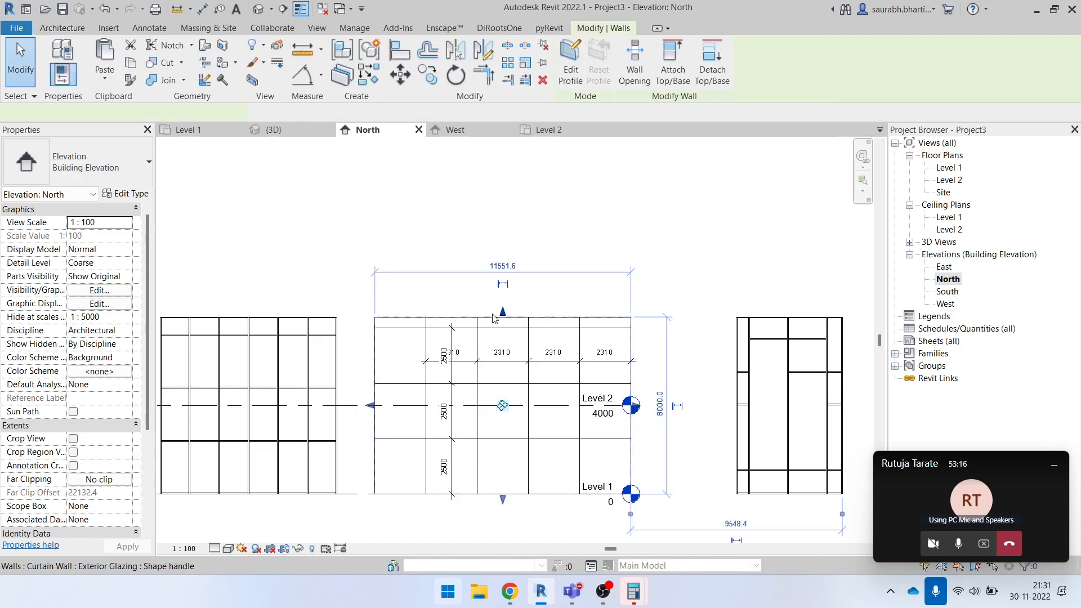
{"action": "middle_click_drag", "start_coordinate": [388, 271], "coordinate": [407, 304]}
{"action": "left_click", "coordinate": [259, 9]}
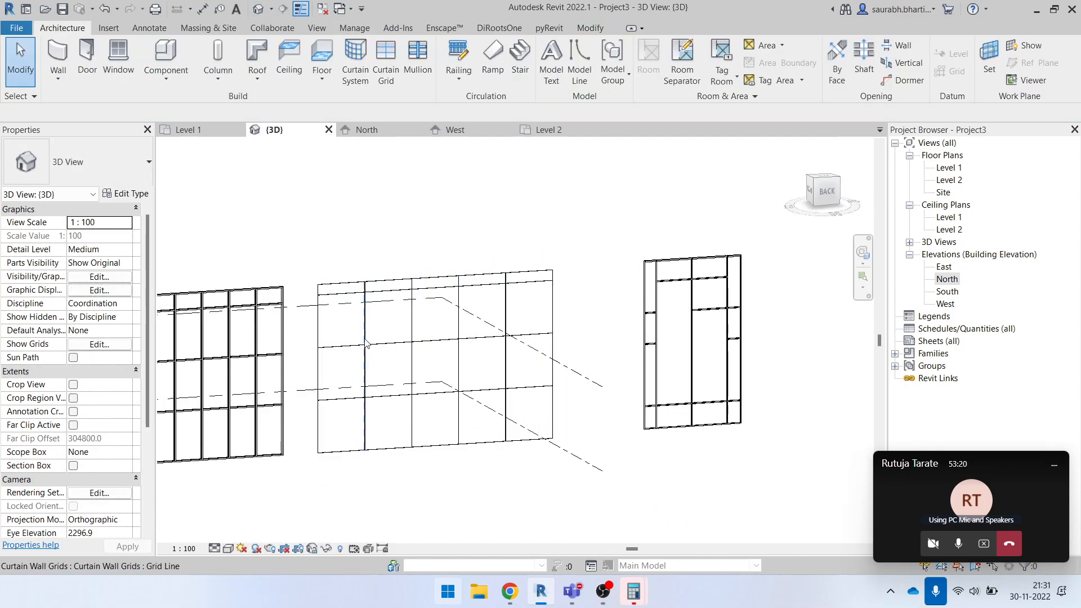
{"action": "left_click", "coordinate": [397, 281]}
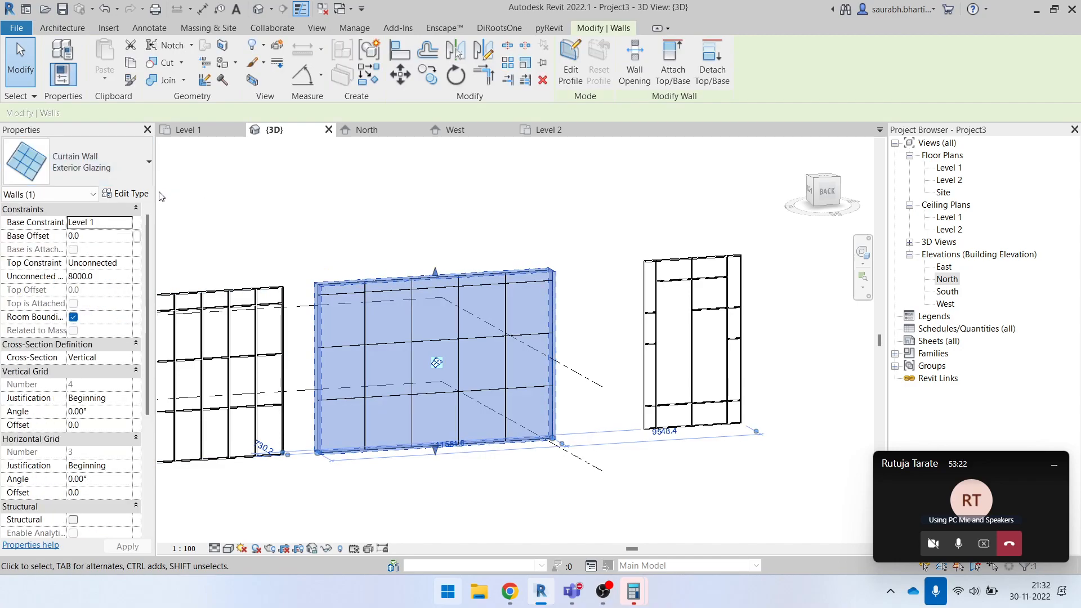
{"action": "scroll", "coordinate": [407, 272], "scroll_direction": "up", "scroll_amount": 2}
{"action": "left_click_drag", "start_coordinate": [449, 273], "coordinate": [451, 212]}
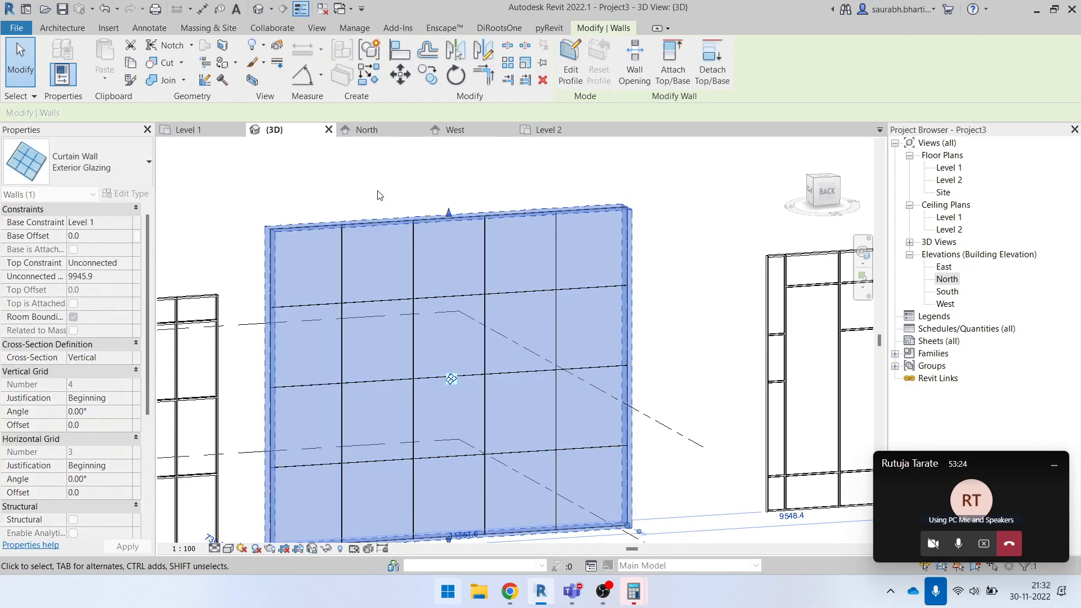
{"action": "left_click", "coordinate": [377, 193]}
{"action": "key", "text": "ctrl+z"}
- Review the Exterior Glazing wall's vertical and horizontal grid settings in its type properties and close them without changes
{"action": "left_click", "coordinate": [469, 276]}
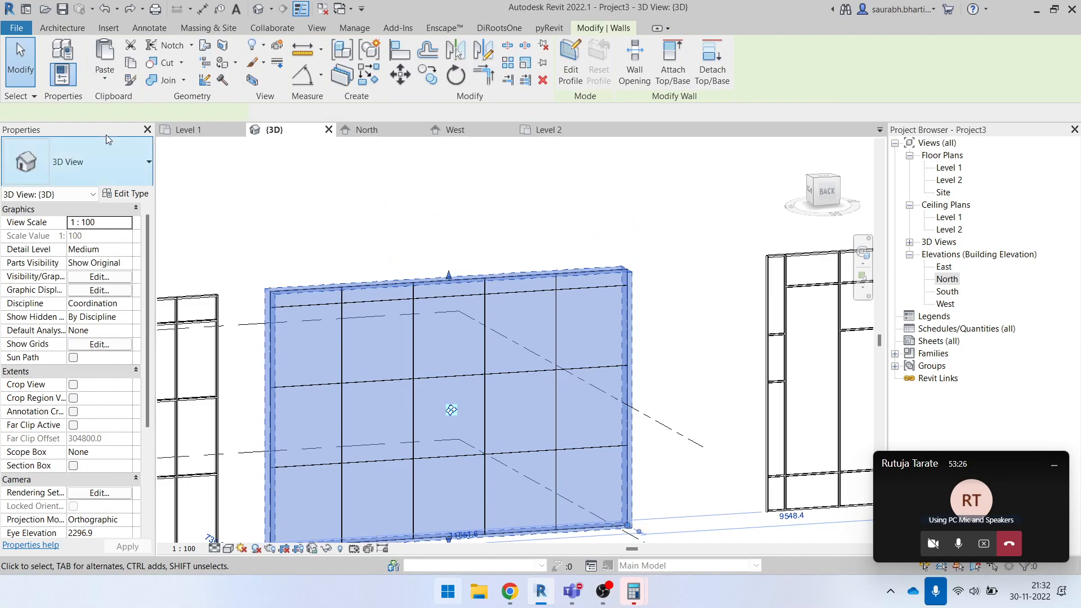
{"action": "left_click", "coordinate": [126, 195]}
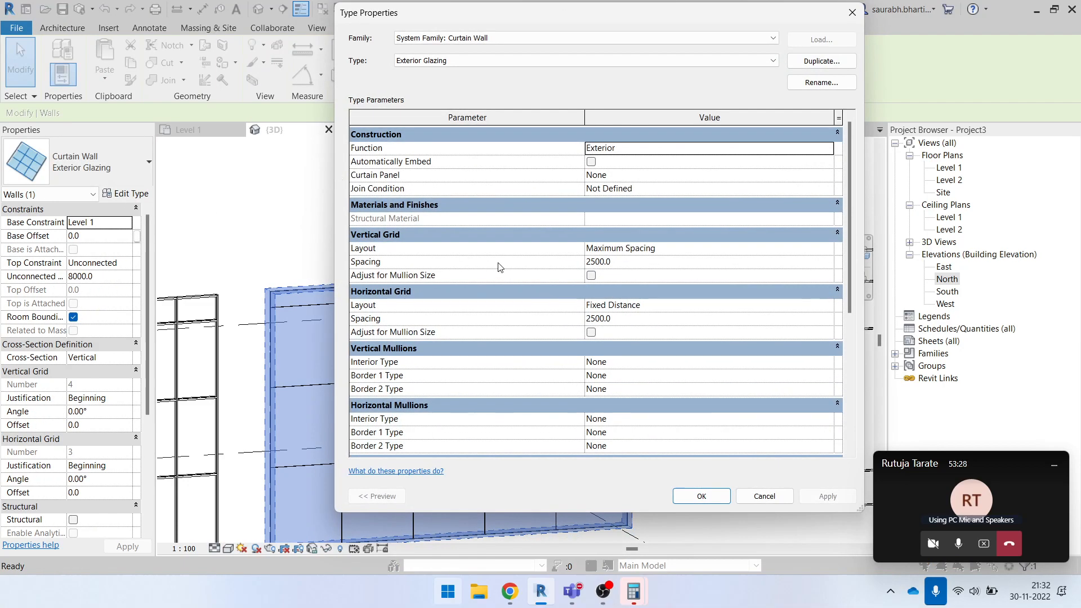
{"action": "left_click", "coordinate": [786, 499]}
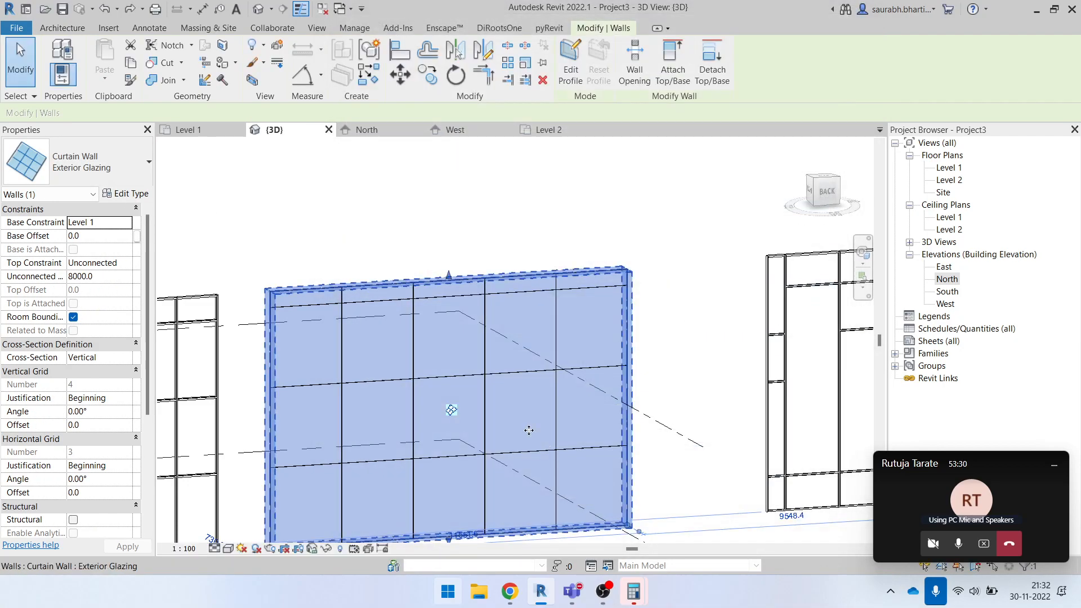
{"action": "left_click", "coordinate": [584, 311]}
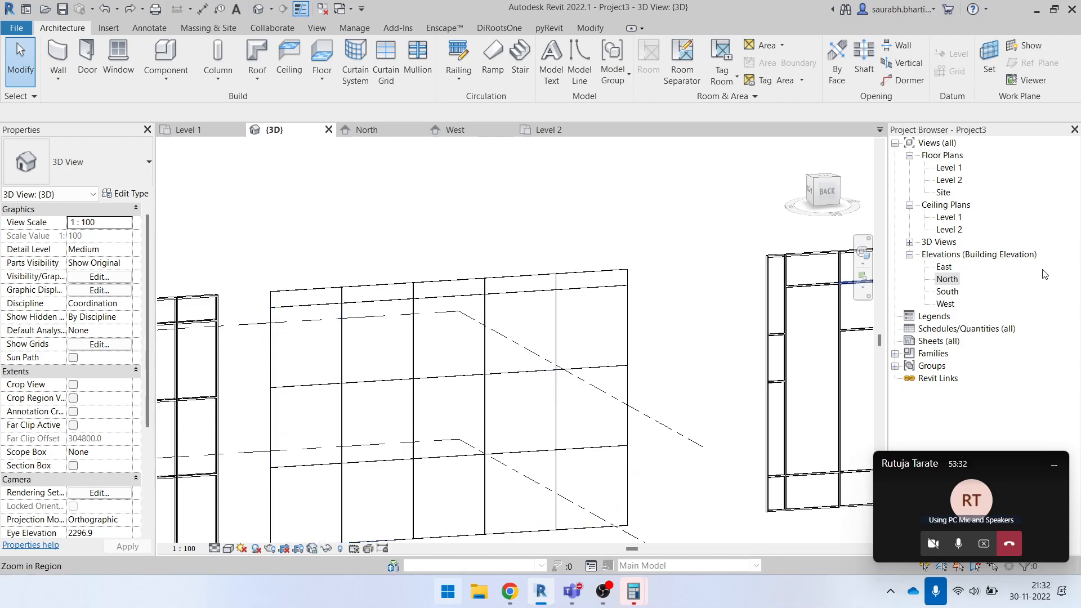
- Delete all horizontal and vertical grid dimensions from the Exterior Glazing wall in the North elevation and select the wall
{"action": "double_click", "coordinate": [946, 280]}
{"action": "scroll", "coordinate": [519, 490], "scroll_direction": "up", "scroll_amount": 5}
{"action": "left_click", "coordinate": [596, 411]}
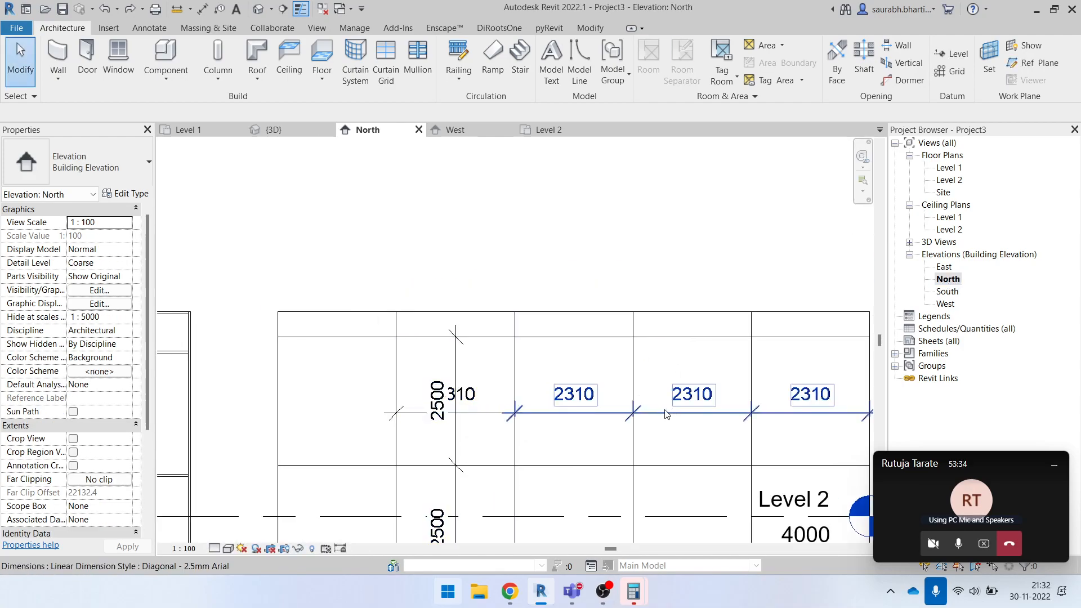
{"action": "key", "text": "Delete"}
{"action": "left_click", "coordinate": [456, 363]}
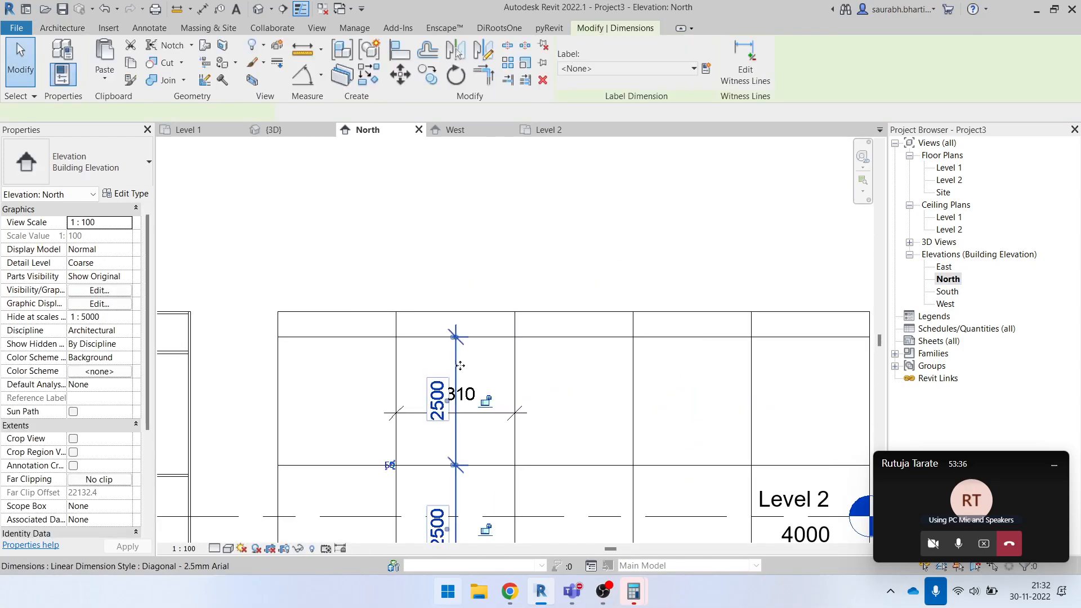
{"action": "key", "text": "Delete"}
{"action": "scroll", "coordinate": [428, 358], "scroll_direction": "down", "scroll_amount": 1}
{"action": "left_click", "coordinate": [465, 397]}
{"action": "key", "text": "Delete"}
{"action": "scroll", "coordinate": [363, 341], "scroll_direction": "down", "scroll_amount": 1}
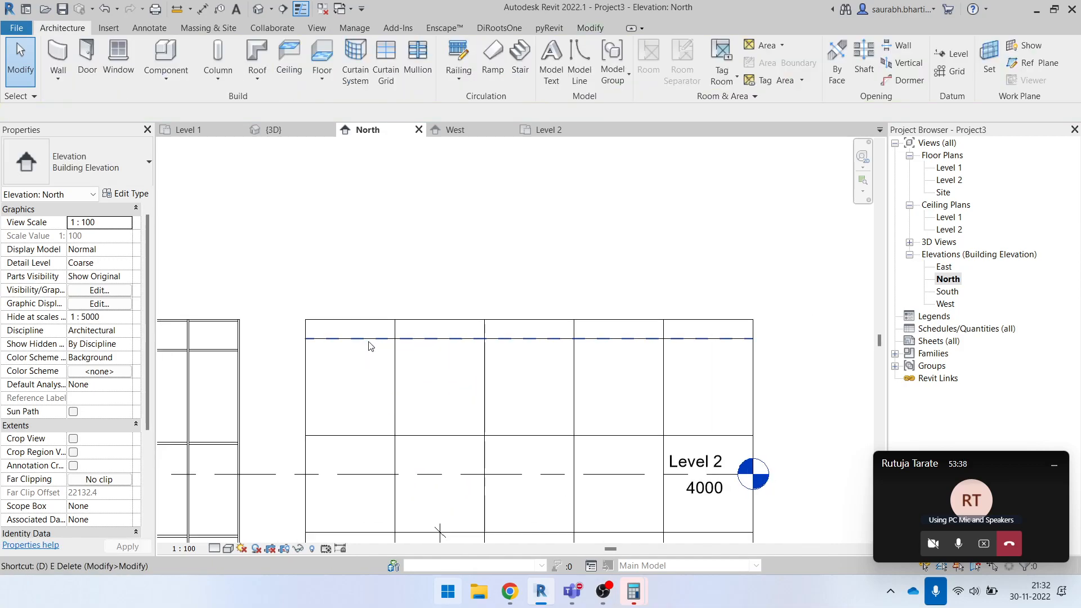
{"action": "scroll", "coordinate": [379, 348], "scroll_direction": "down", "scroll_amount": 2}
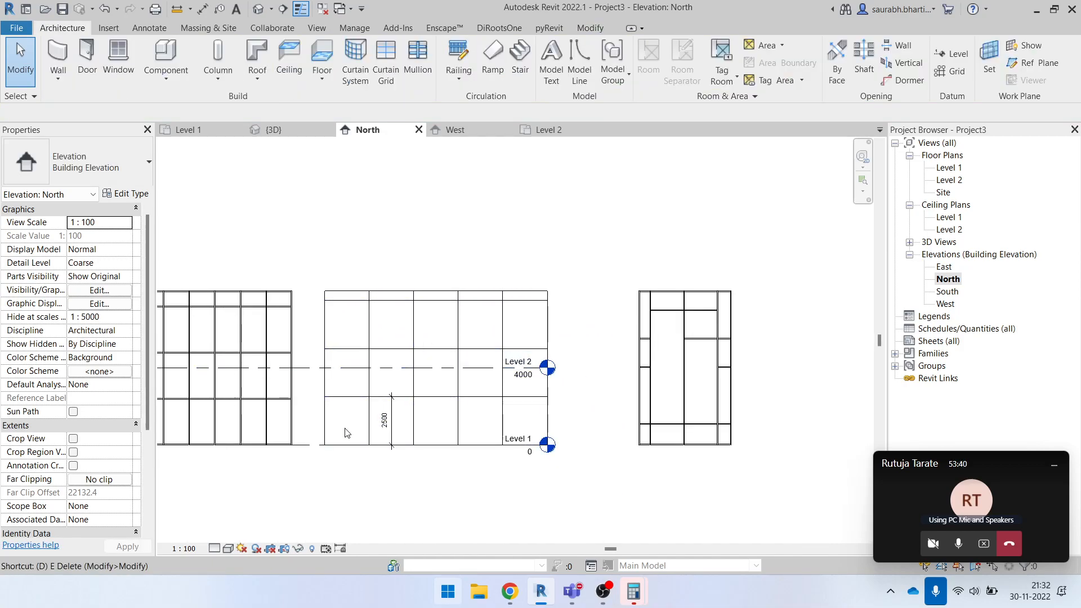
{"action": "left_click", "coordinate": [388, 434]}
{"action": "key", "text": "Delete"}
{"action": "left_click", "coordinate": [435, 367]}
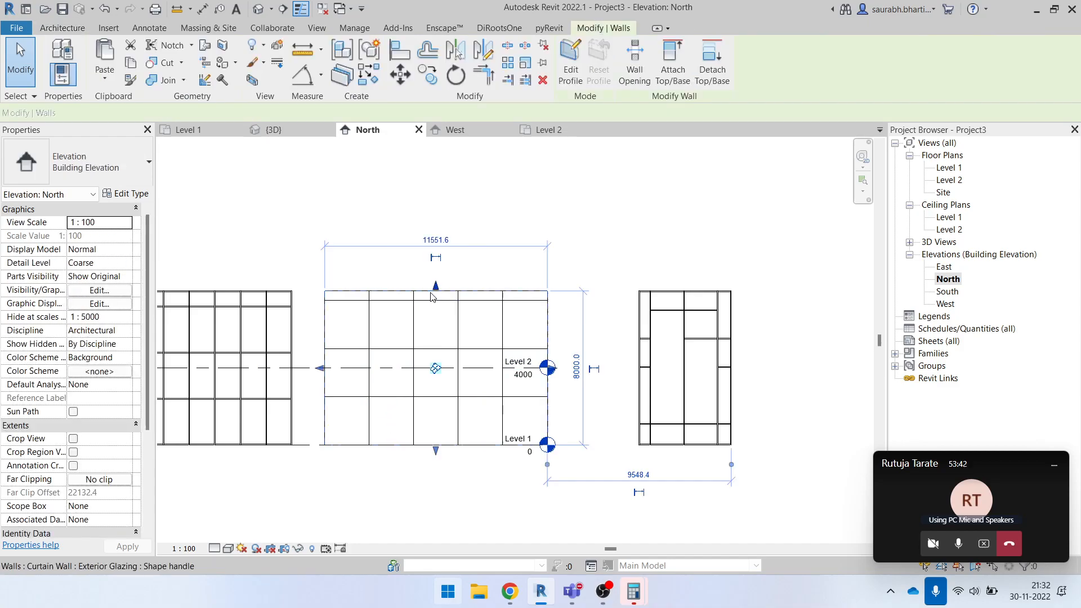
- Review the Exterior Glazing wall's vertical and horizontal grid layouts and spacings in its type properties, closing them without changes
{"action": "left_click", "coordinate": [122, 183]}
{"action": "left_click", "coordinate": [131, 180]}
{"action": "left_click", "coordinate": [133, 190]}
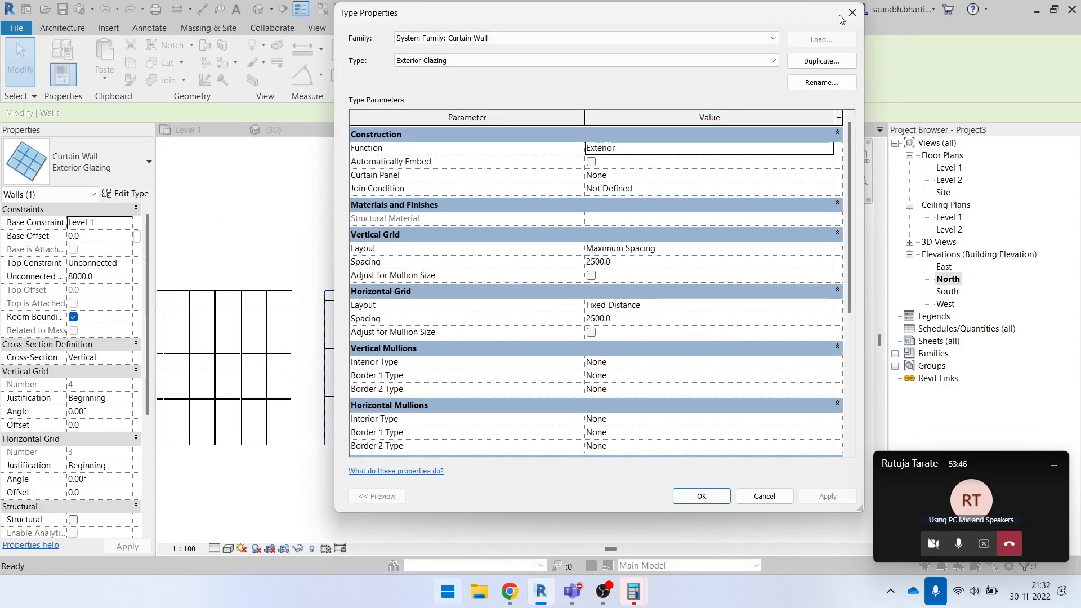
{"action": "left_click", "coordinate": [852, 12]}
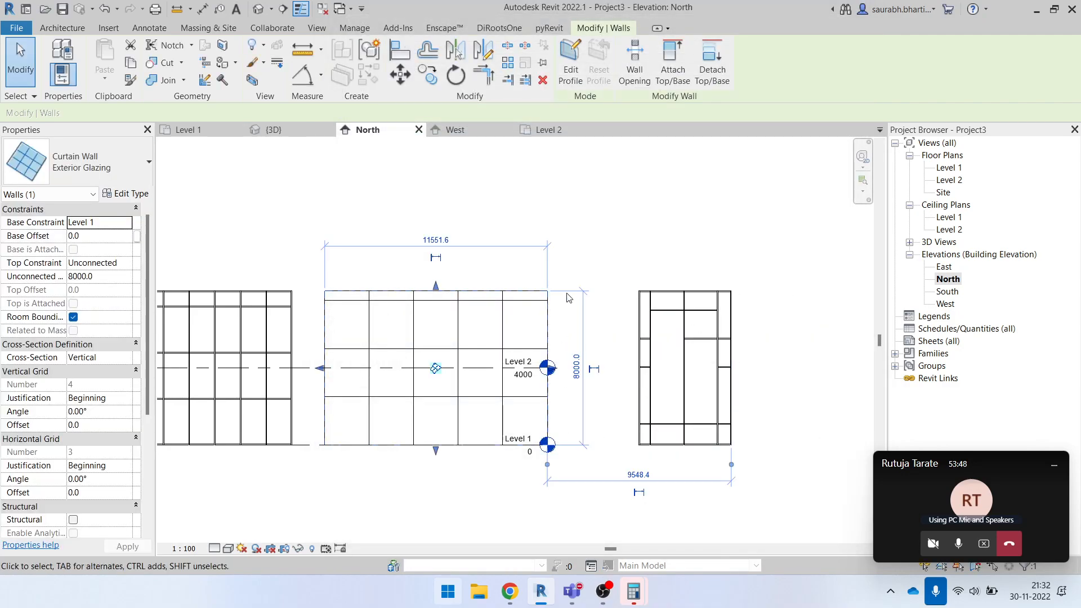
{"action": "left_click", "coordinate": [515, 255]}
{"action": "scroll", "coordinate": [409, 320], "scroll_direction": "up", "scroll_amount": 3}
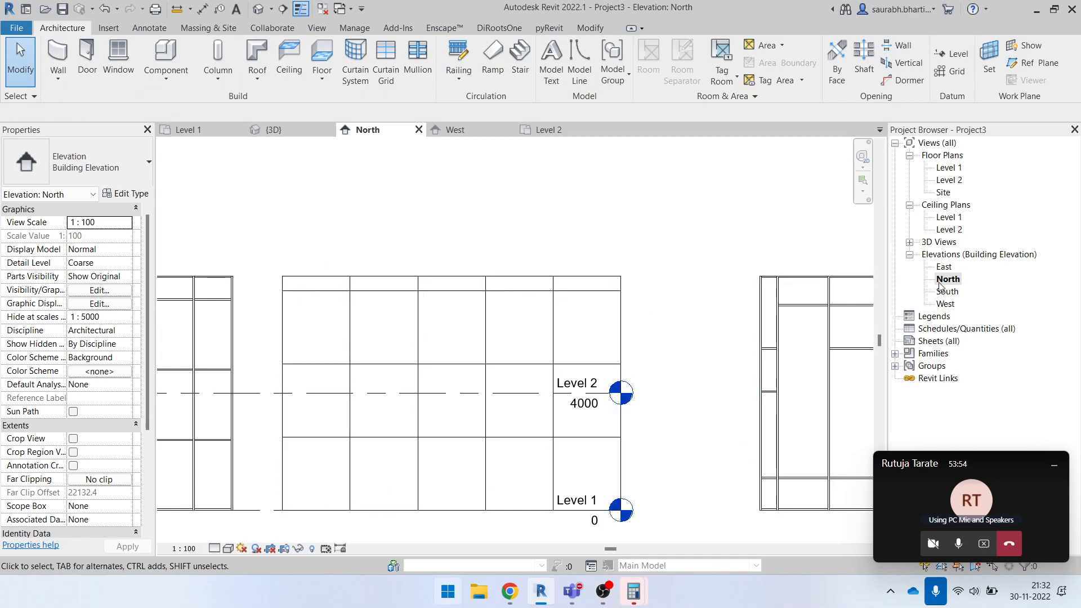
{"action": "double_click", "coordinate": [462, 279]}
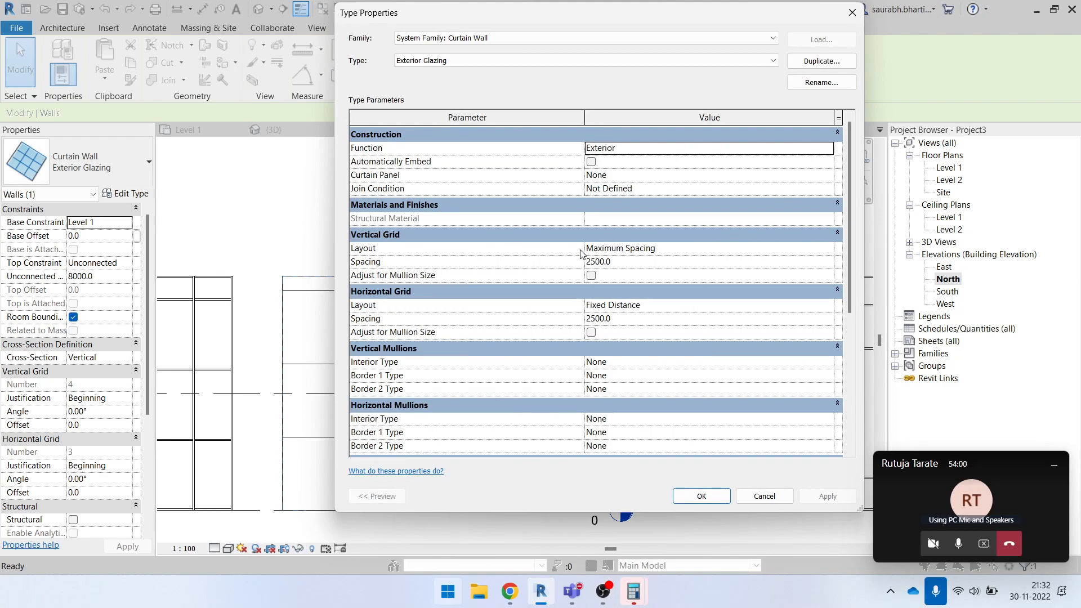
{"action": "left_click", "coordinate": [772, 262]}
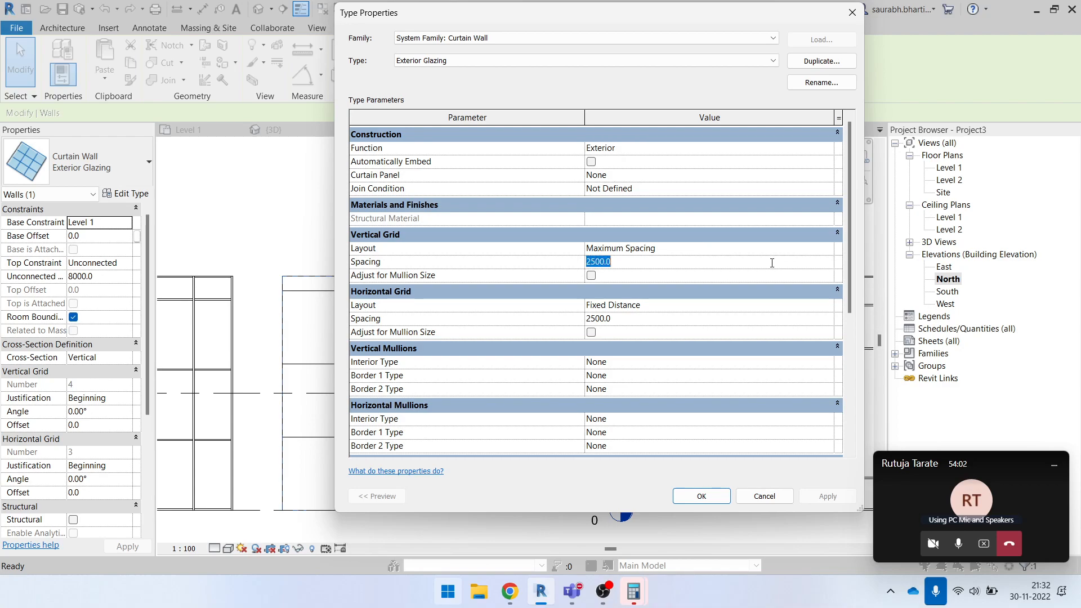
{"action": "left_click", "coordinate": [783, 499]}
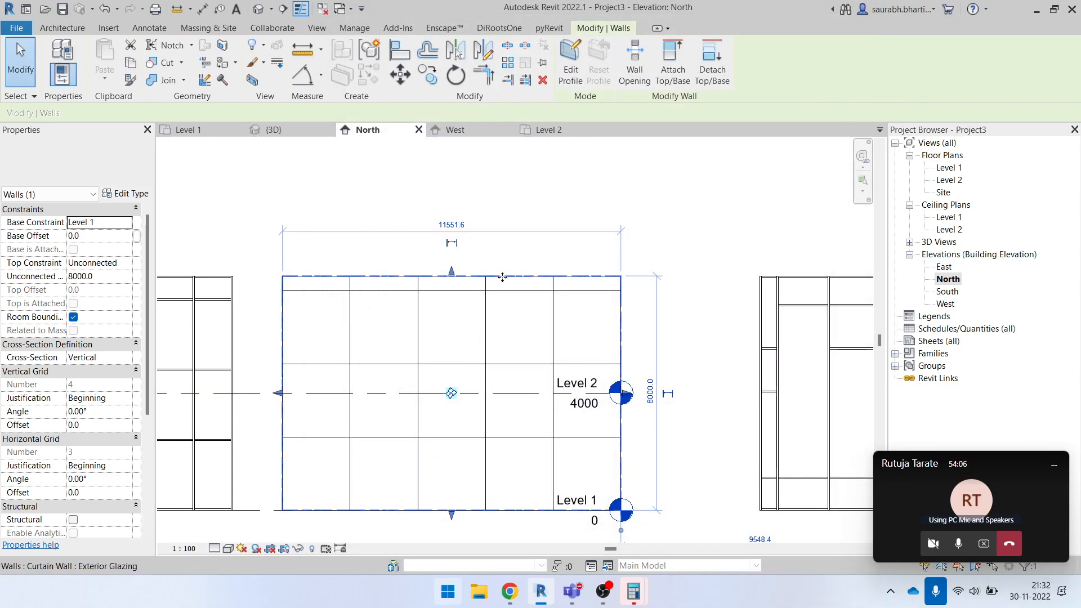
{"action": "left_click", "coordinate": [397, 186]}
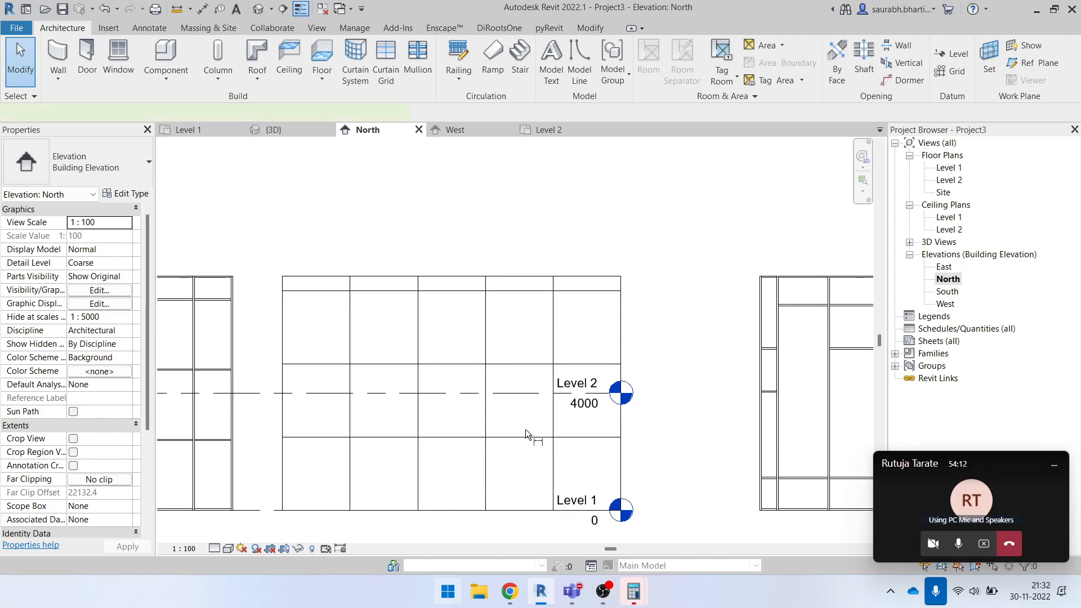
- Add a chained aligned dimension across the Exterior Glazing wall's full width, through its vertical grid lines, placed inside the top row
{"action": "key", "text": "d"}
{"action": "key", "text": "i"}
{"action": "left_click", "coordinate": [280, 318]}
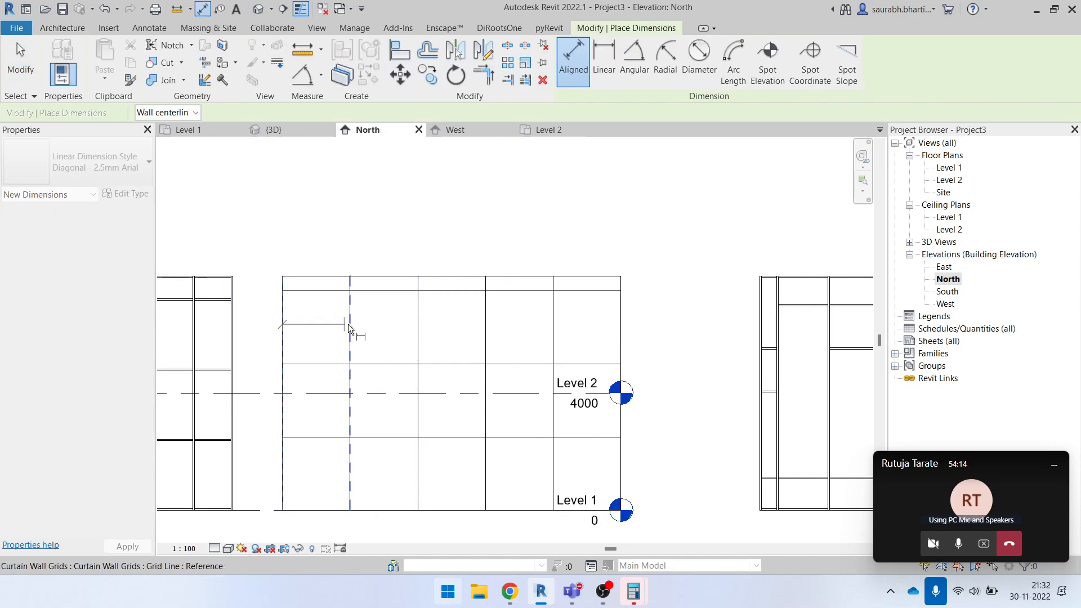
{"action": "left_click", "coordinate": [351, 323]}
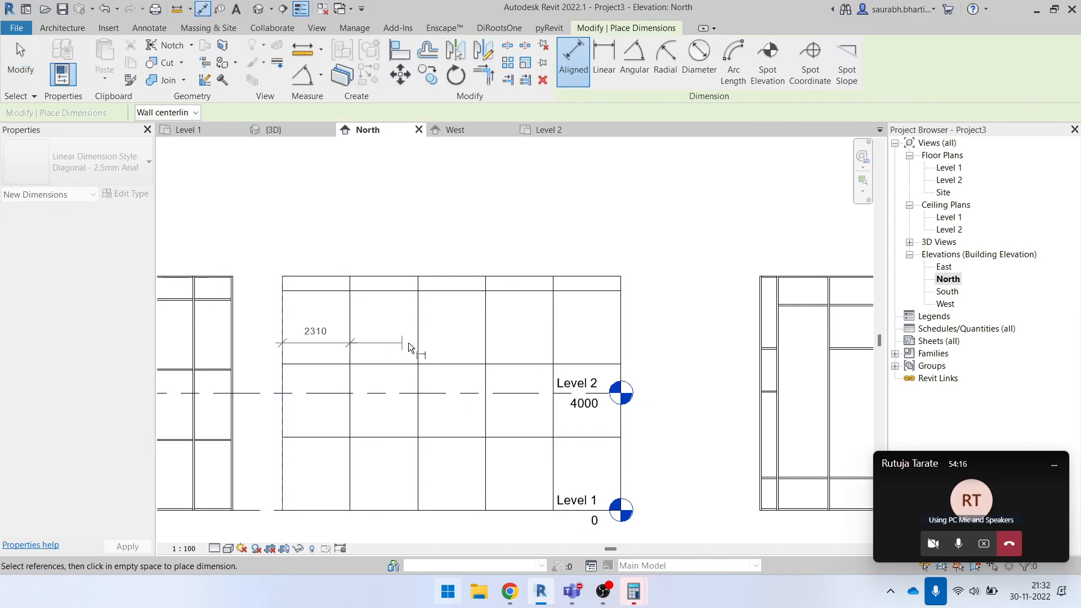
{"action": "left_click", "coordinate": [417, 331]}
{"action": "left_click", "coordinate": [553, 325]}
{"action": "left_click", "coordinate": [621, 325]}
{"action": "left_click", "coordinate": [603, 329]}
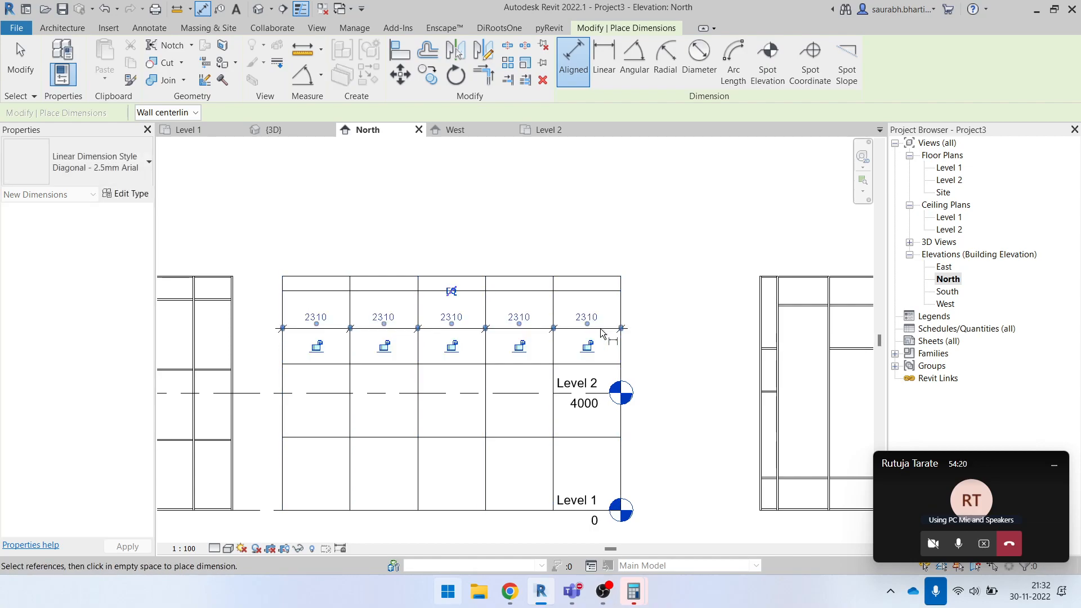
{"action": "key", "text": "Escape"}
{"action": "key", "text": "Escape"}
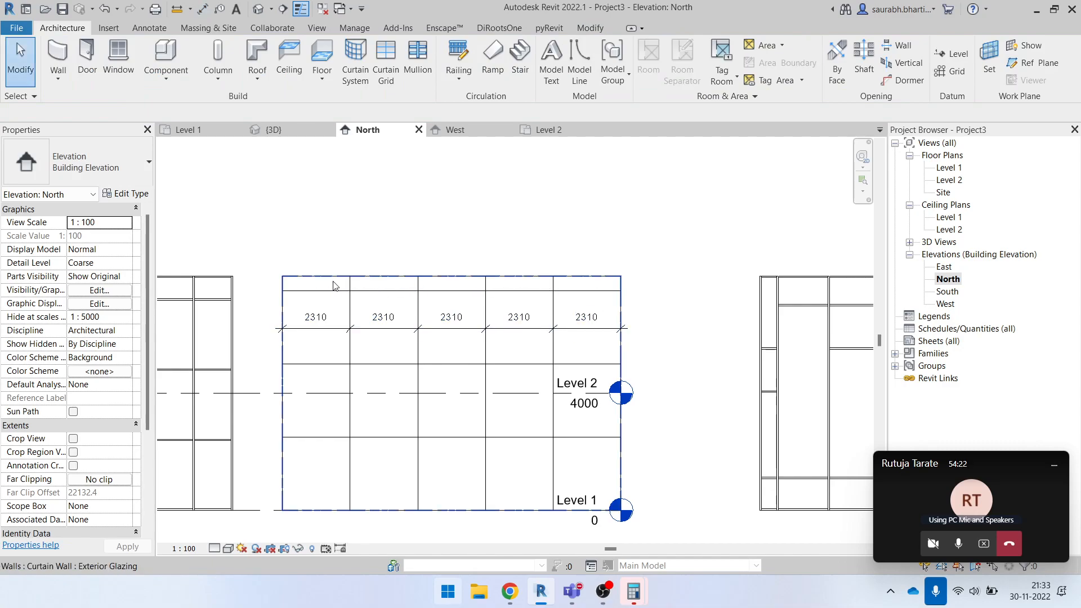
{"action": "left_click_drag", "start_coordinate": [263, 260], "coordinate": [597, 226]}
{"action": "left_click", "coordinate": [625, 304]}
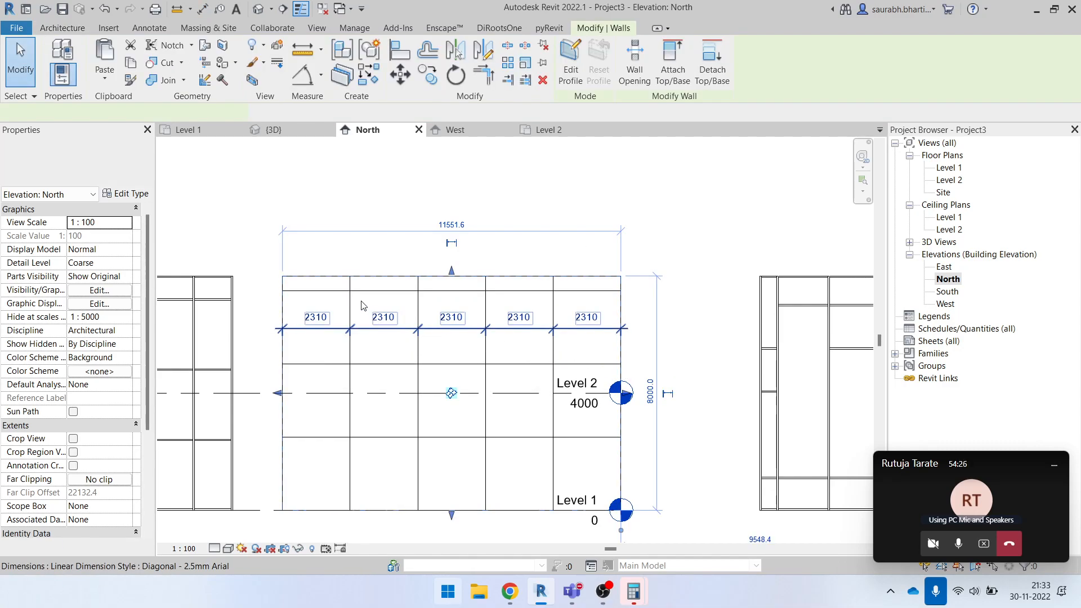
{"action": "left_click", "coordinate": [406, 206]}
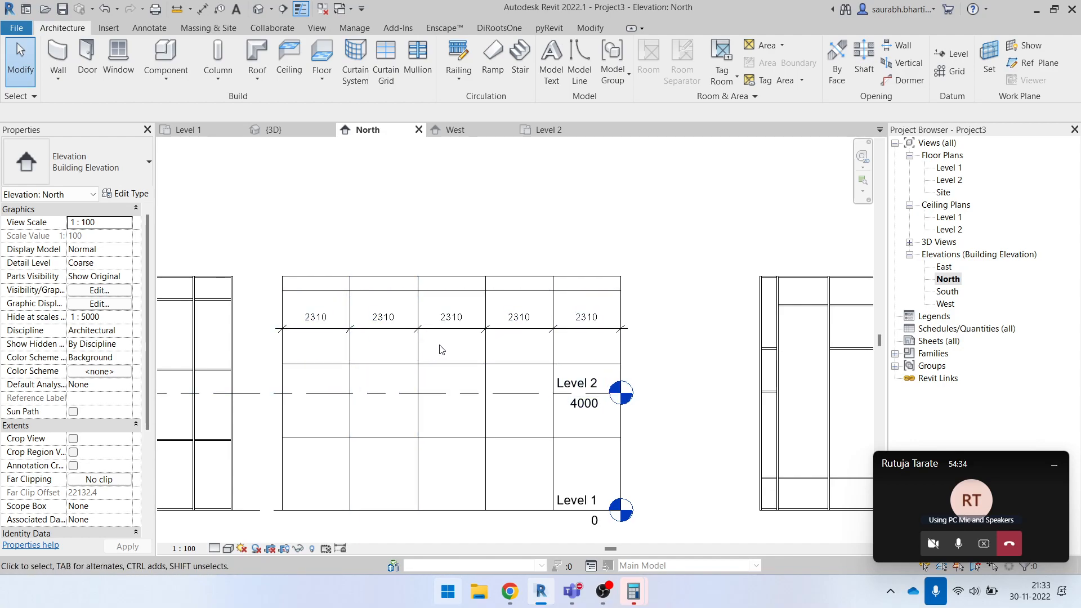
{"action": "left_click_drag", "start_coordinate": [265, 304], "coordinate": [648, 356]}
{"action": "key", "text": "Escape"}
{"action": "left_click", "coordinate": [543, 330]}
{"action": "left_click", "coordinate": [219, 266]}
- Set the Exterior Glazing type's horizontal grid spacing to 2000, keeping the Fixed Distance layout
{"action": "left_click", "coordinate": [327, 278]}
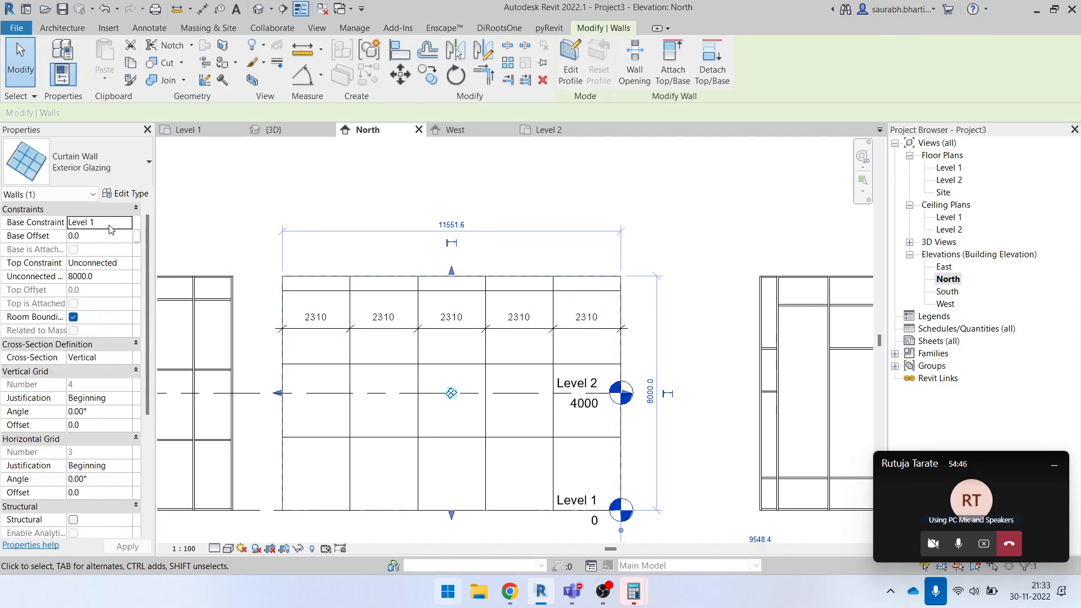
{"action": "left_click", "coordinate": [346, 211]}
{"action": "left_click", "coordinate": [271, 316]}
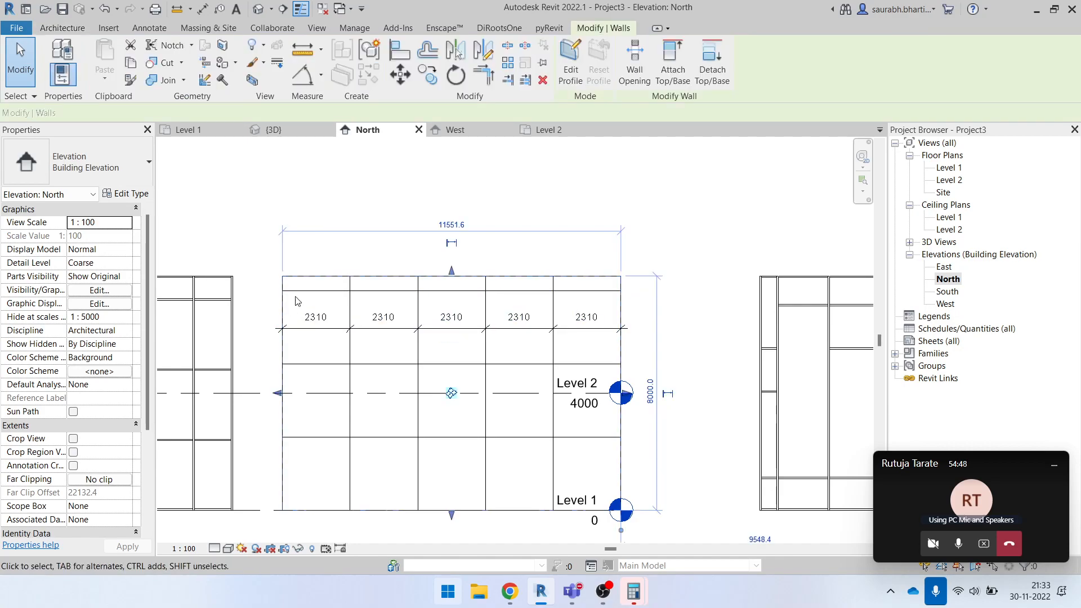
{"action": "left_click", "coordinate": [128, 193]}
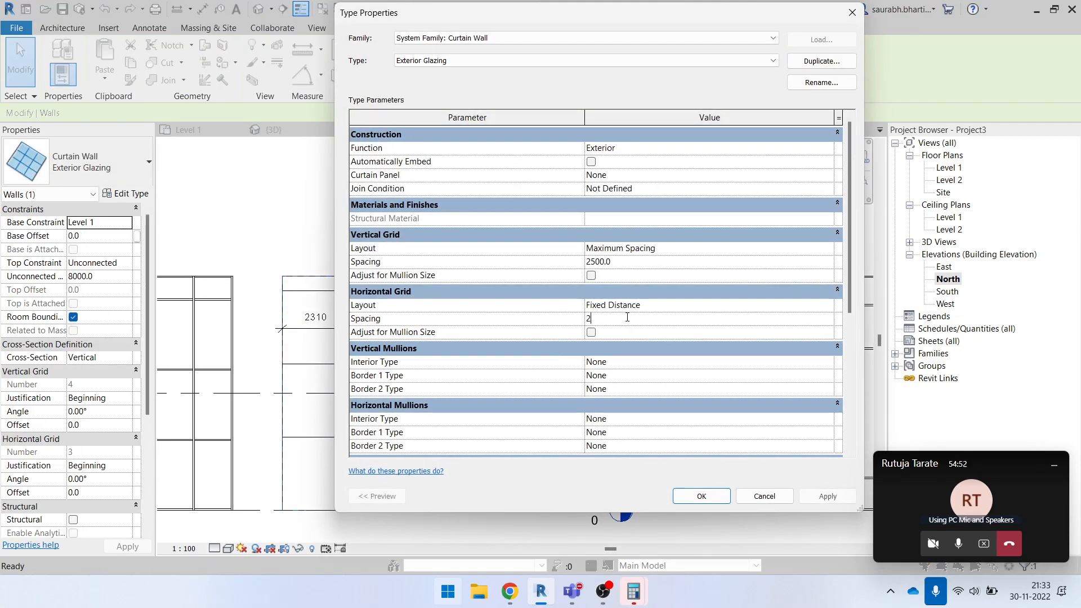
{"action": "left_click", "coordinate": [701, 496]}
{"action": "left_click", "coordinate": [691, 247]}
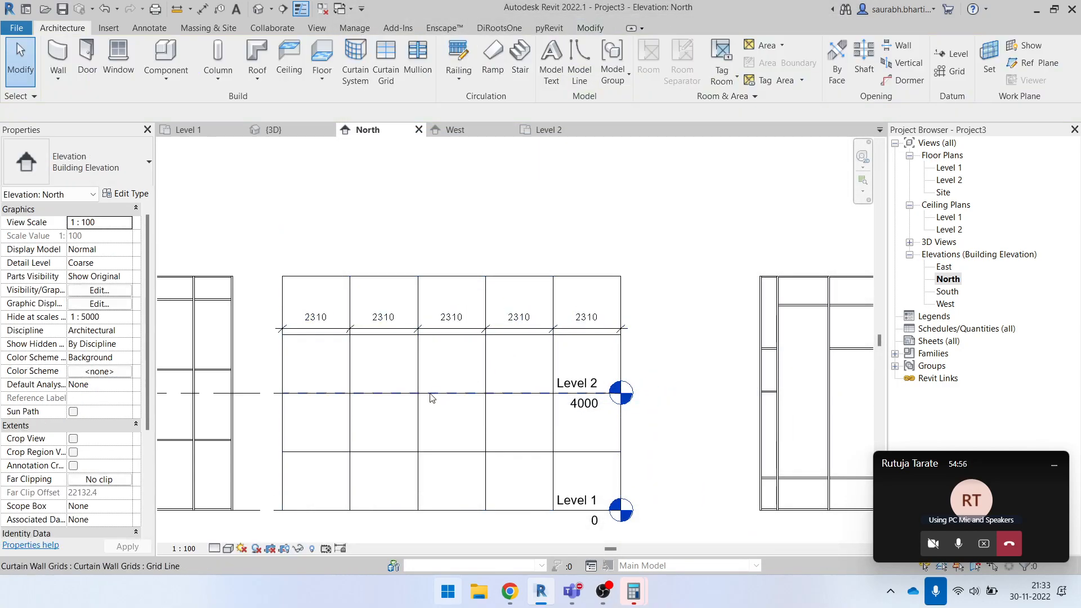
- Try to delete the dimension chain across the vertical grid lines
{"action": "left_click", "coordinate": [441, 331]}
{"action": "key", "text": "Delete"}
{"action": "scroll", "coordinate": [460, 332], "scroll_direction": "down", "scroll_amount": 1}
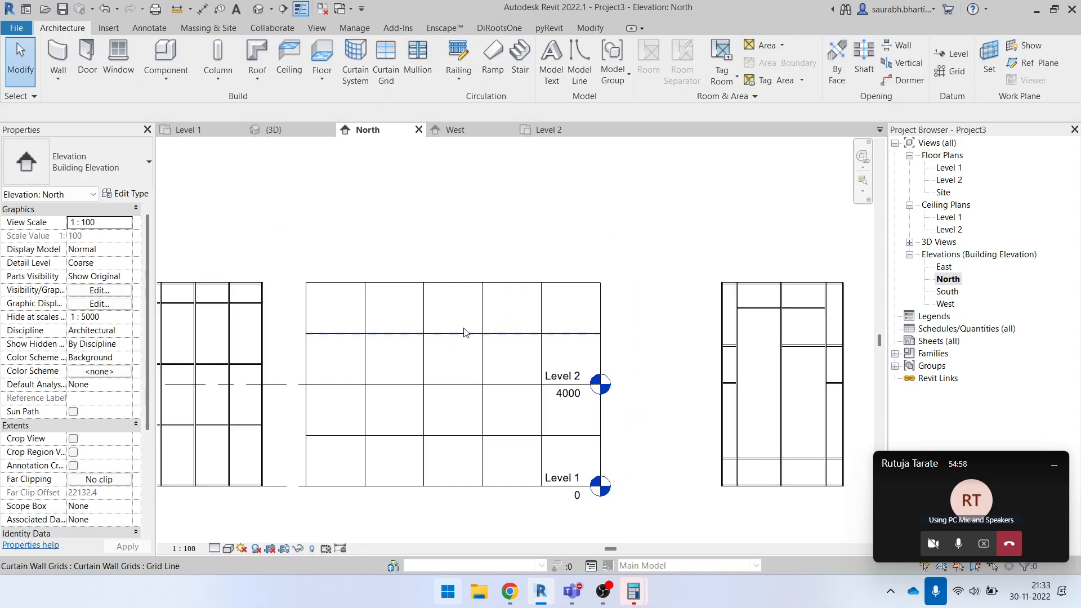
{"action": "key", "text": "d"}
{"action": "key", "text": "i"}
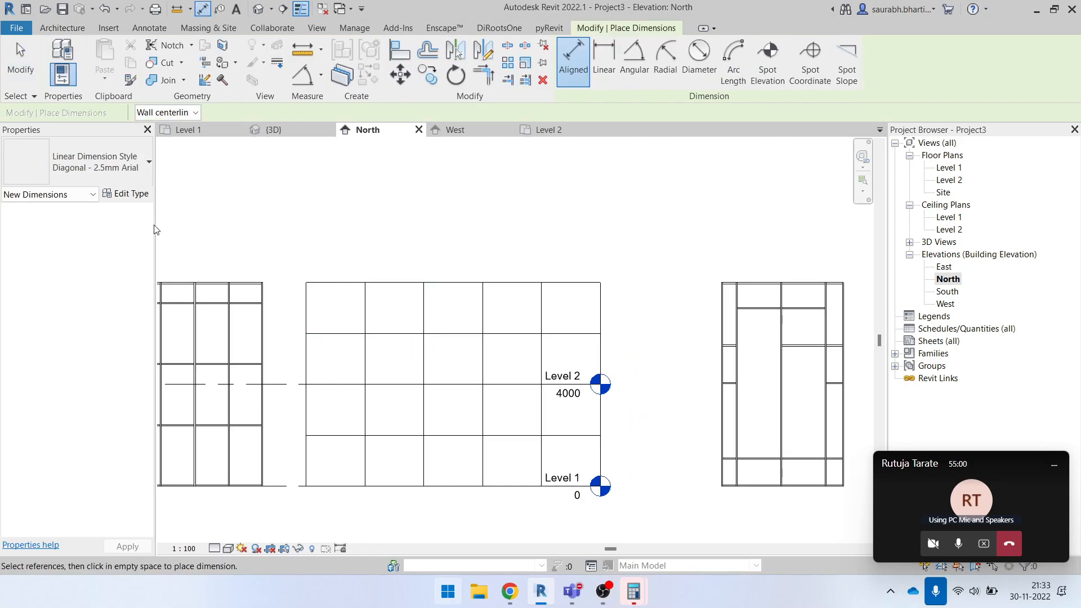
{"action": "key", "text": "Escape"}
- Check the Exterior Glazing wall's grid type properties without changes and undo the dimension chain's deletion
{"action": "left_click", "coordinate": [307, 282]}
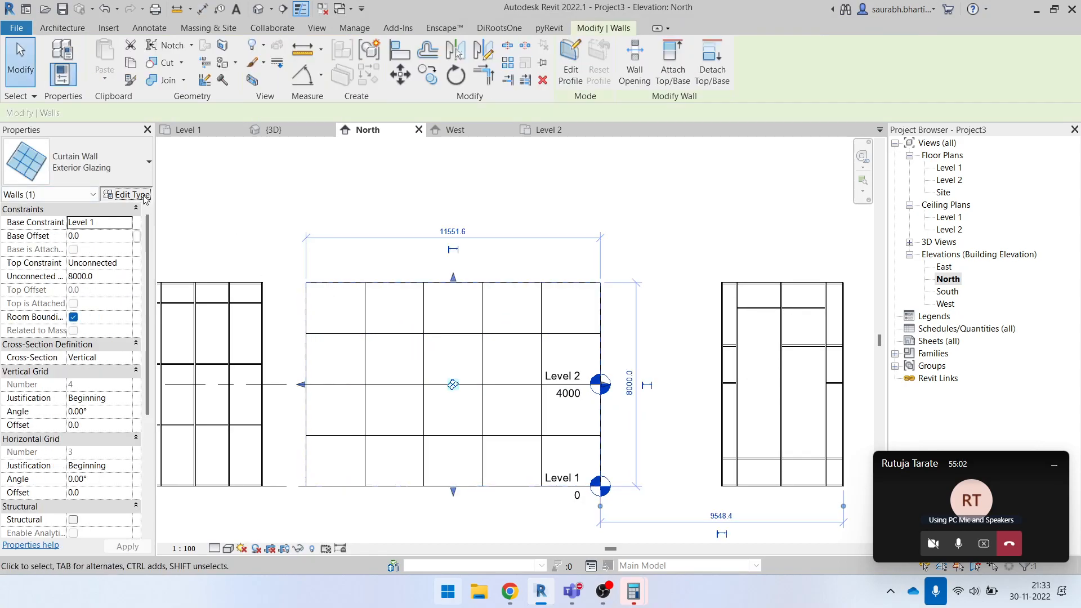
{"action": "left_click", "coordinate": [131, 195]}
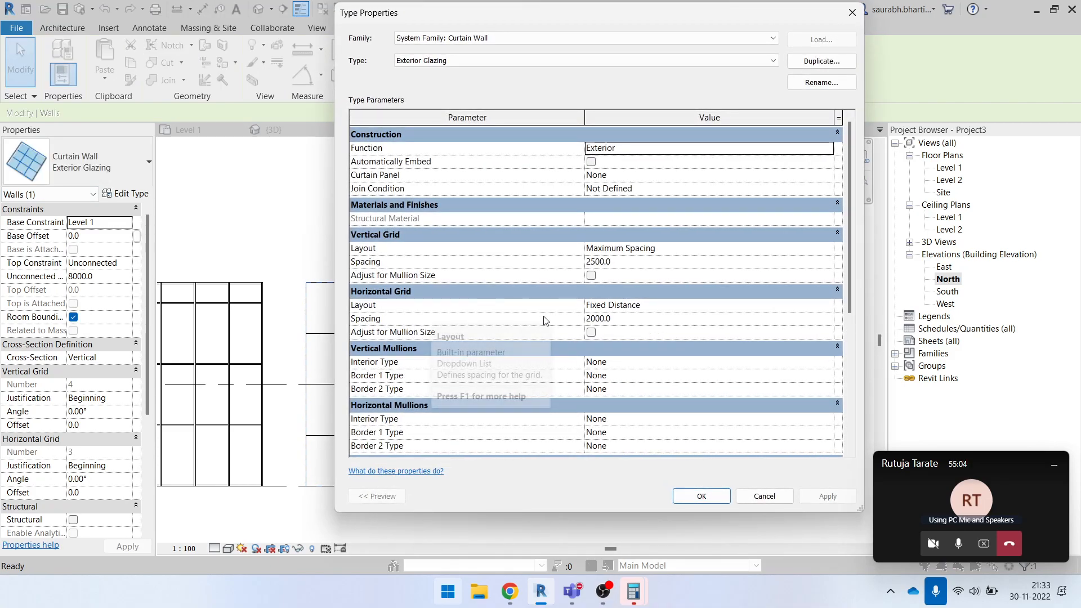
{"action": "left_click", "coordinate": [852, 17]}
{"action": "scroll", "coordinate": [457, 326], "scroll_direction": "up", "scroll_amount": 1}
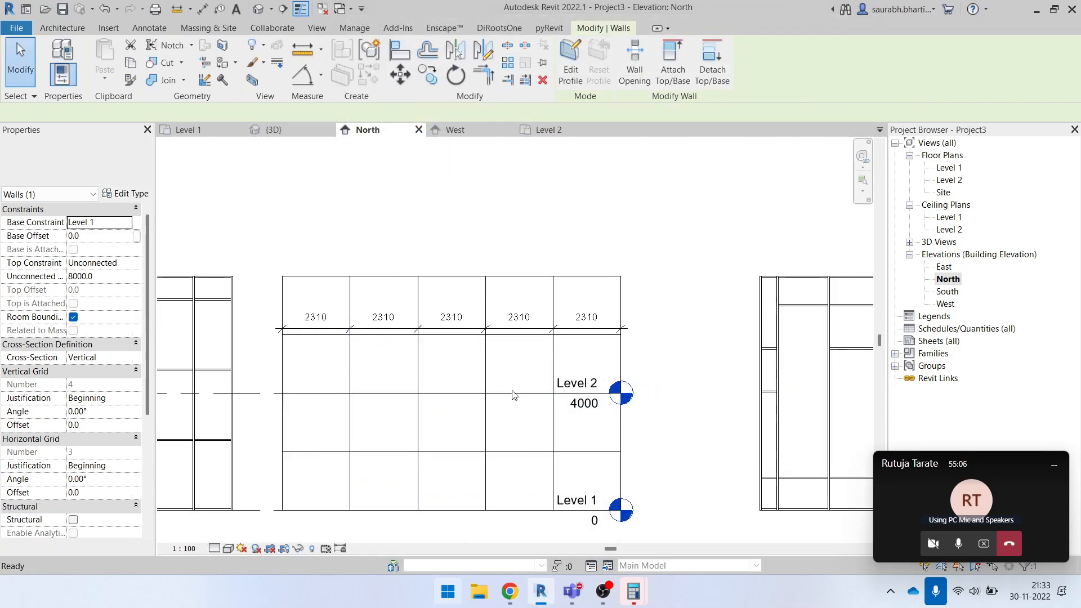
{"action": "key", "text": "Escape"}
- Delete the chained dimension across the Exterior Glazing wall's vertical grid lines
{"action": "left_click", "coordinate": [420, 276]}
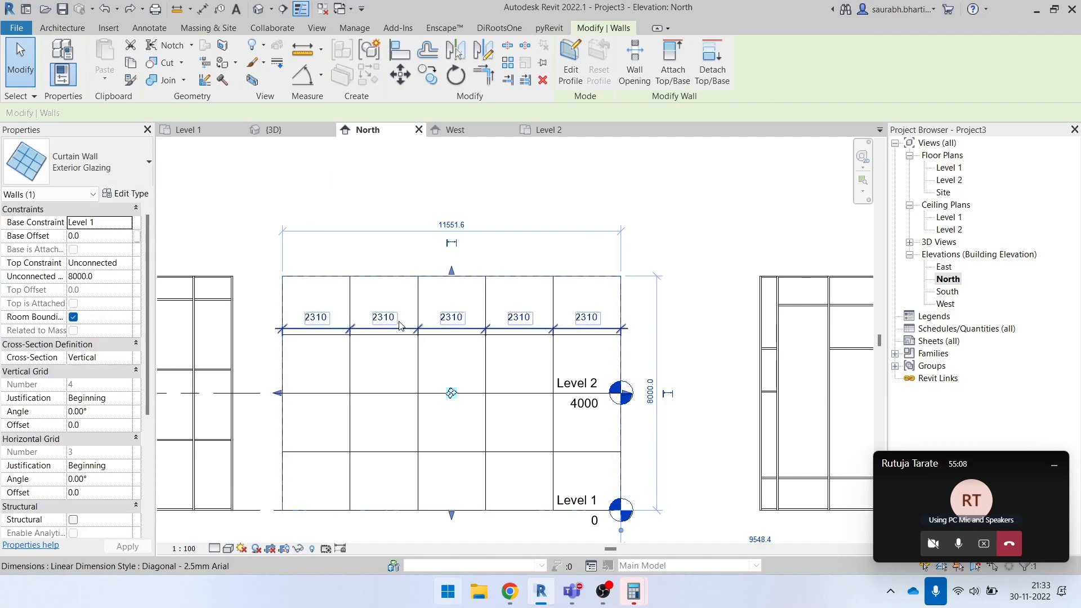
{"action": "key", "text": "Escape"}
{"action": "left_click", "coordinate": [390, 319]}
{"action": "key", "text": "Delete"}
{"action": "scroll", "coordinate": [456, 306], "scroll_direction": "down", "scroll_amount": 2}
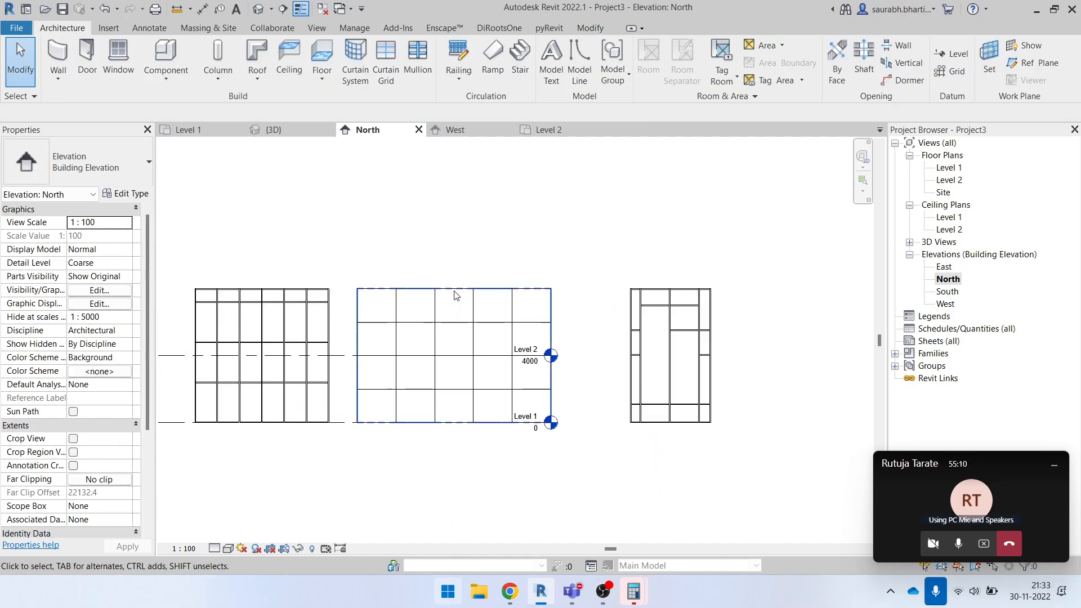
- Set the Exterior Glazing type's vertical grid spacing to 1500 with the Maximum Spacing layout
{"action": "left_click", "coordinate": [416, 288]}
{"action": "left_click", "coordinate": [135, 194]}
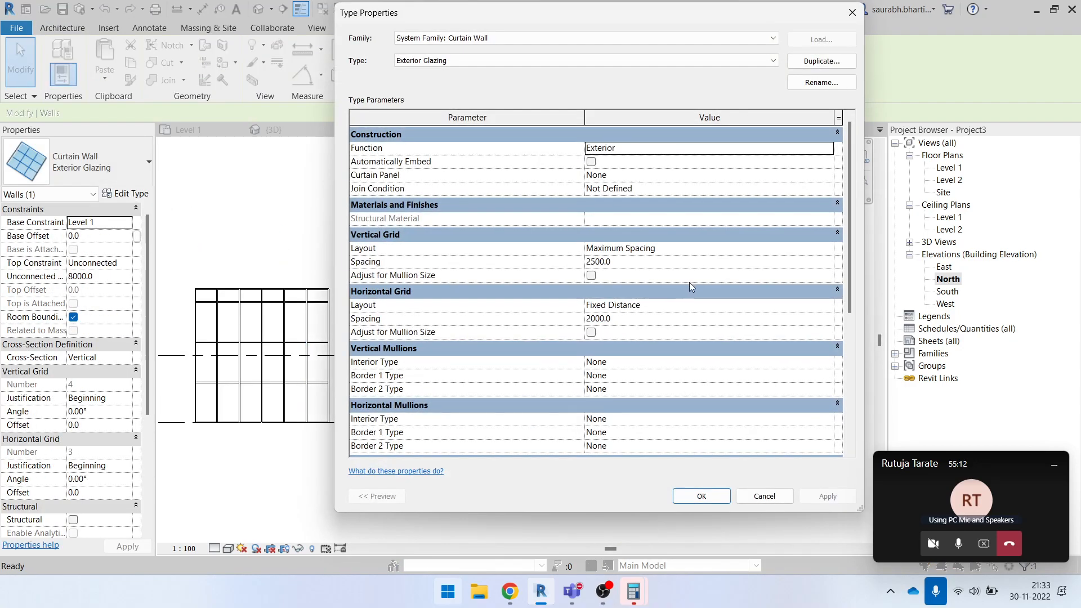
{"action": "type", "text": "1"}
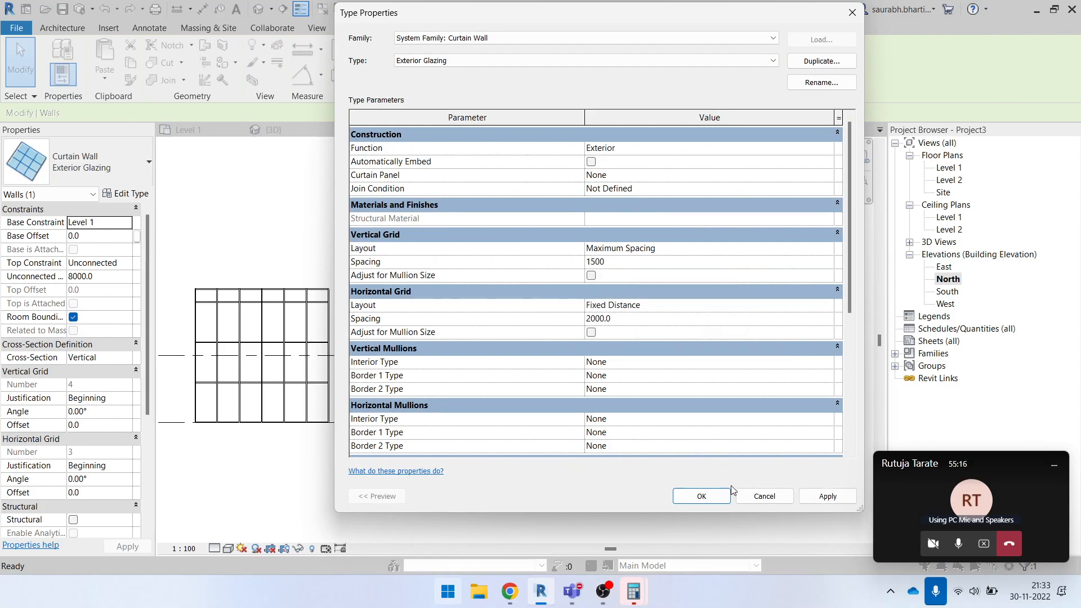
{"action": "left_click", "coordinate": [723, 498]}
{"action": "key", "text": "Escape"}
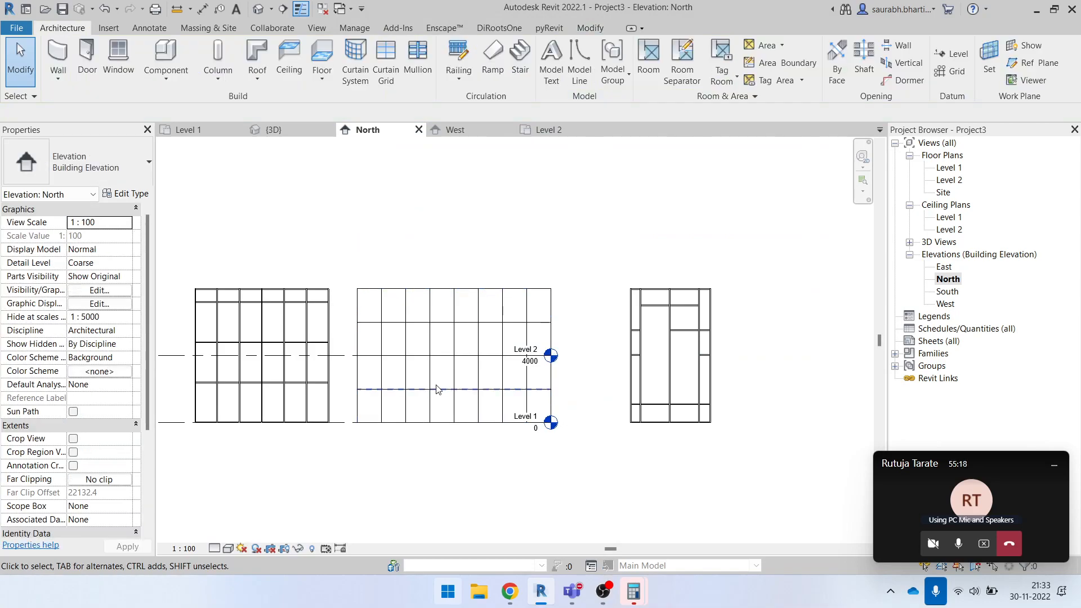
- Add a chained aligned dimension above the Exterior Glazing wall, from edge to edge through every vertical grid line
{"action": "scroll", "coordinate": [365, 302], "scroll_direction": "up", "scroll_amount": 4}
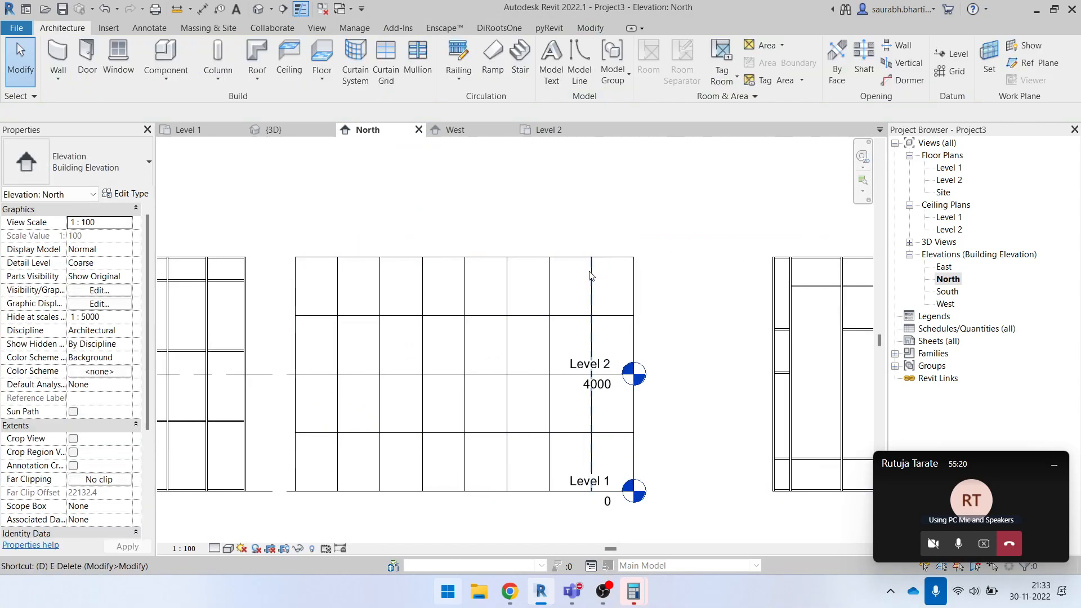
{"action": "key", "text": "i"}
{"action": "left_click", "coordinate": [296, 275]}
{"action": "left_click", "coordinate": [338, 289]}
{"action": "left_click", "coordinate": [380, 289]}
{"action": "left_click", "coordinate": [422, 289]}
{"action": "left_click", "coordinate": [464, 289]}
{"action": "left_click", "coordinate": [506, 288]}
{"action": "left_click", "coordinate": [549, 289]}
{"action": "left_click", "coordinate": [591, 290]}
{"action": "left_click", "coordinate": [633, 290]}
{"action": "left_click", "coordinate": [694, 221]}
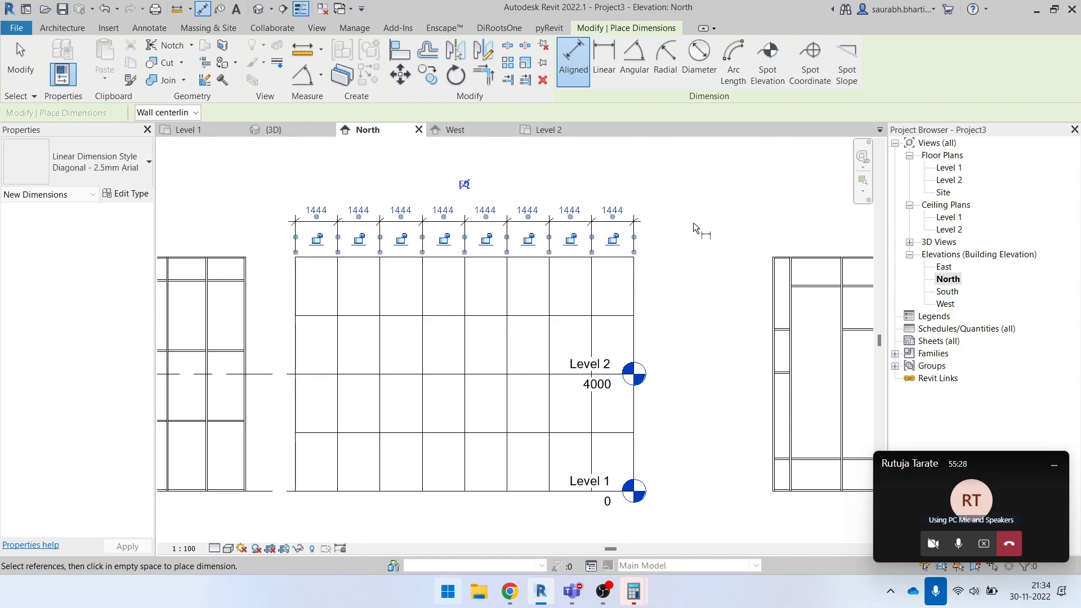
{"action": "key", "text": "Escape"}
{"action": "key", "text": "Escape"}
{"action": "left_click", "coordinate": [509, 234]}
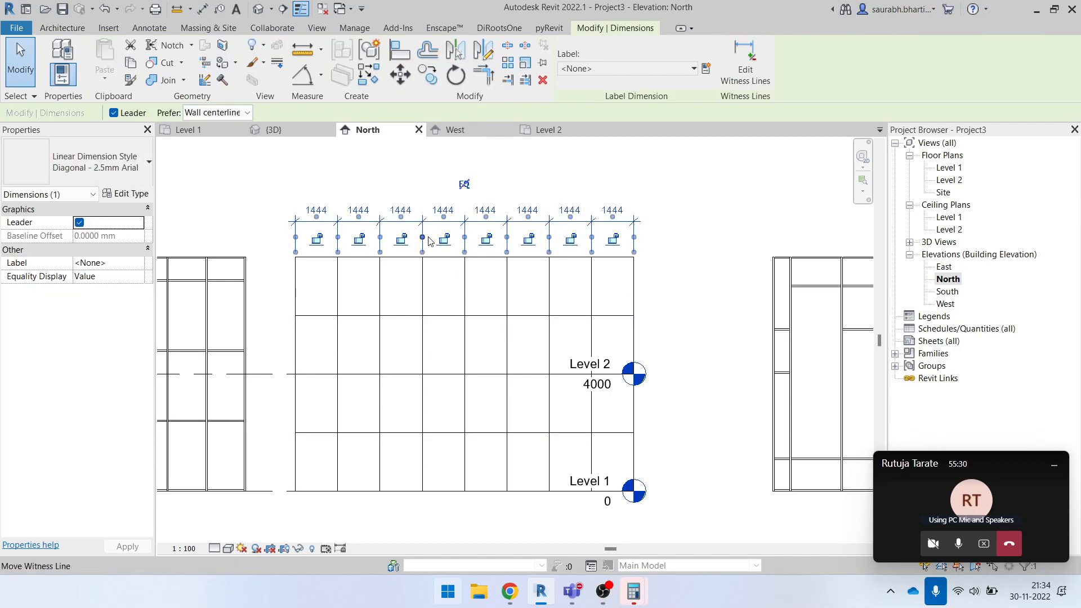
{"action": "left_click", "coordinate": [310, 174]}
{"action": "left_click_drag", "start_coordinate": [261, 180], "coordinate": [688, 259]}
{"action": "left_click_drag", "start_coordinate": [688, 195], "coordinate": [275, 248]}
{"action": "left_click", "coordinate": [284, 192]}
{"action": "left_click_drag", "start_coordinate": [273, 197], "coordinate": [646, 320]}
{"action": "left_click_drag", "start_coordinate": [268, 235], "coordinate": [667, 519]}
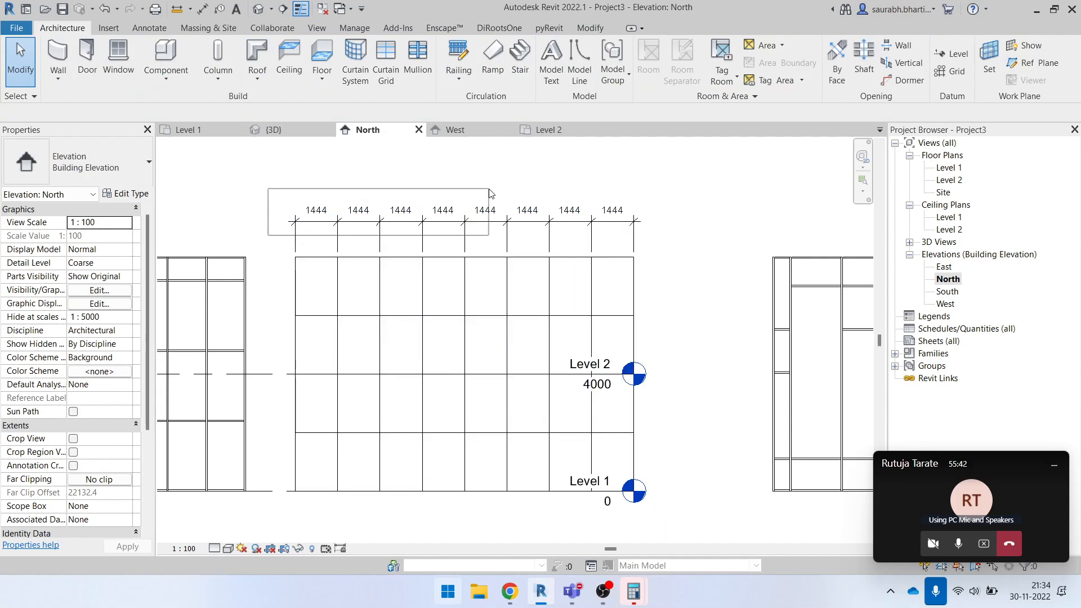
{"action": "left_click", "coordinate": [457, 216]}
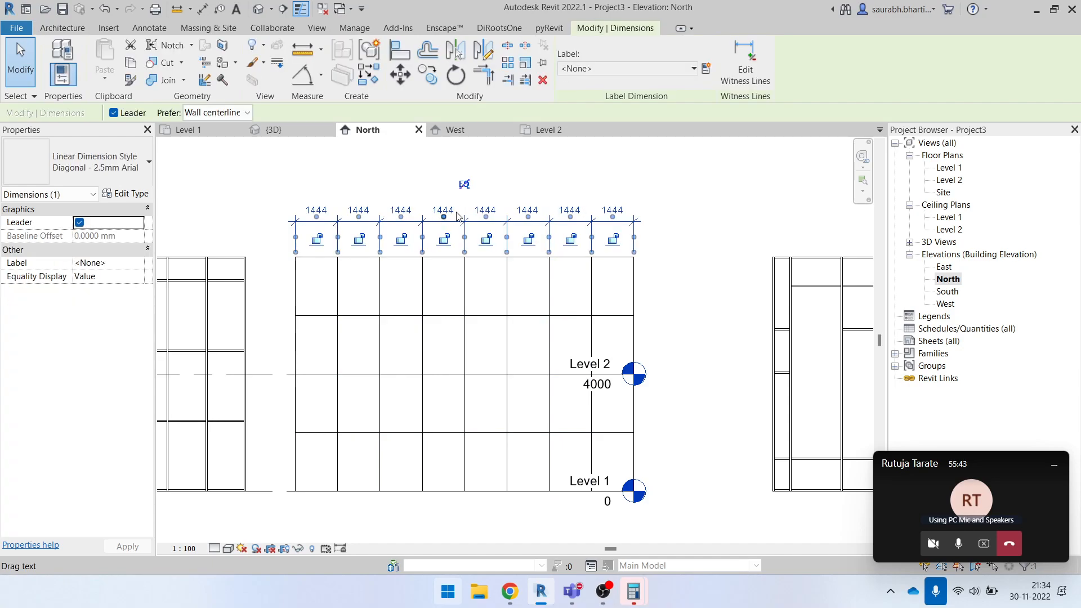
{"action": "left_click", "coordinate": [659, 215]}
{"action": "left_click_drag", "start_coordinate": [697, 195], "coordinate": [325, 225]}
{"action": "left_click_drag", "start_coordinate": [232, 227], "coordinate": [232, 226]}
{"action": "left_click_drag", "start_coordinate": [259, 186], "coordinate": [683, 260]}
{"action": "left_click", "coordinate": [682, 256]}
- Delete the dimension chain above the Exterior Glazing wall
{"action": "left_click", "coordinate": [532, 220]}
{"action": "key", "text": "d"}
{"action": "key", "text": "e"}
{"action": "key", "text": "i"}
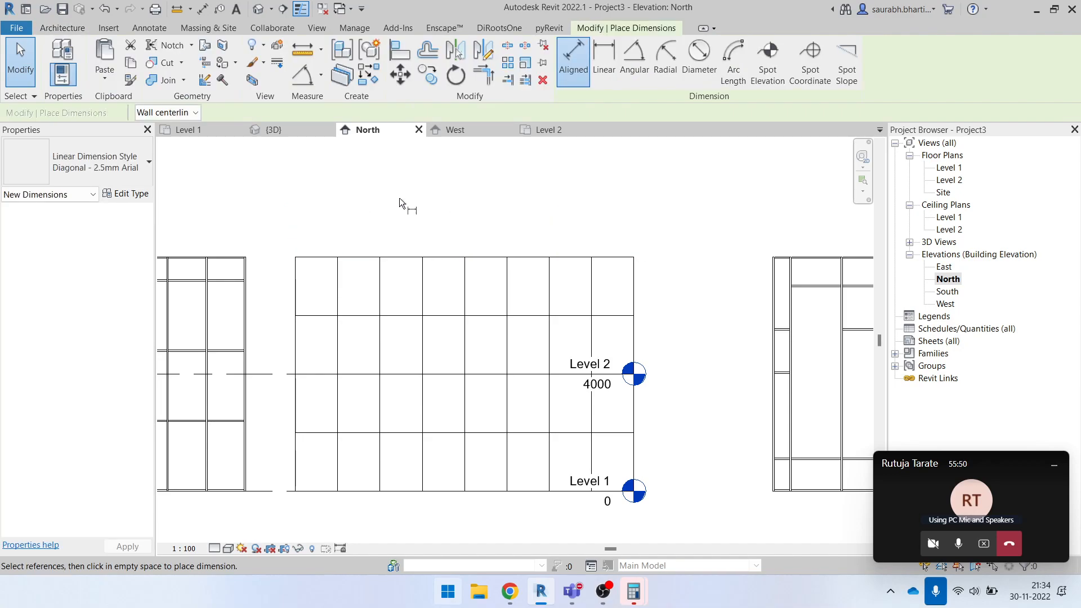
{"action": "key", "text": "Escape"}
{"action": "key", "text": "Escape"}
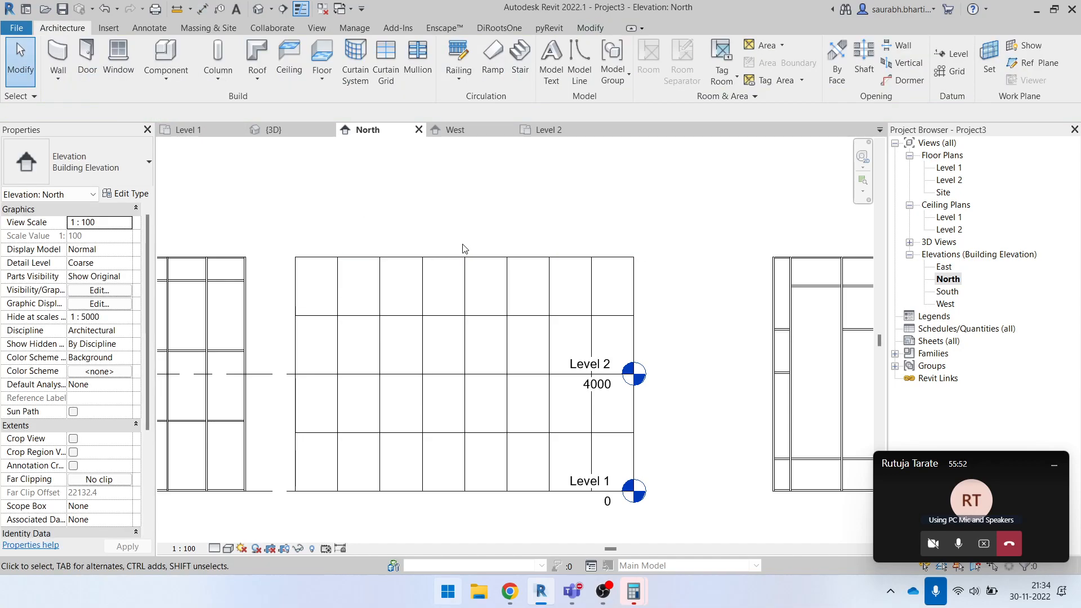
{"action": "key", "text": "d"}
{"action": "key", "text": "i"}
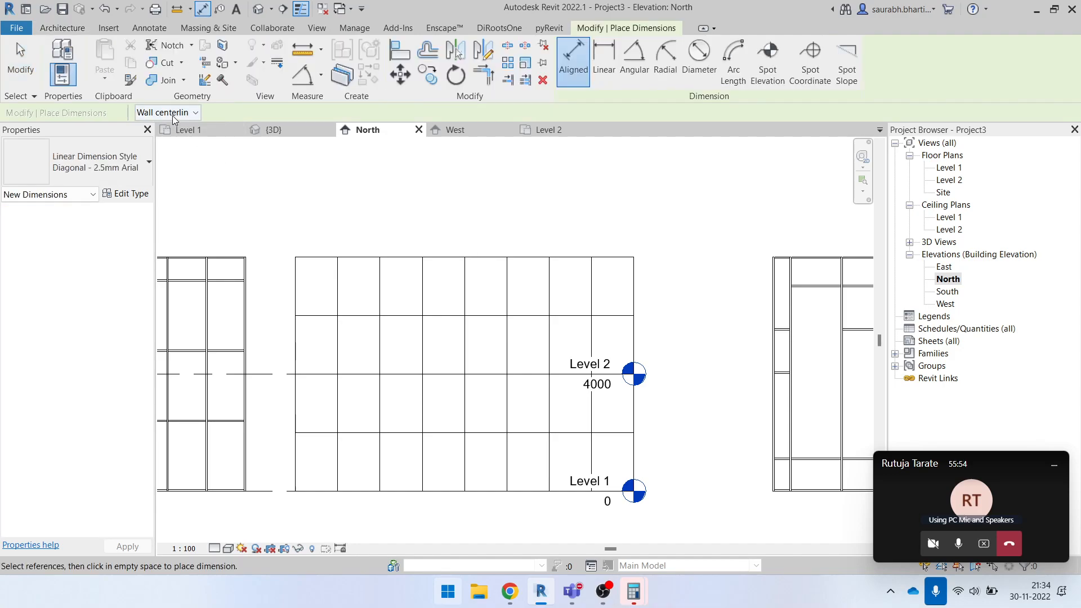
{"action": "left_click", "coordinate": [172, 115]}
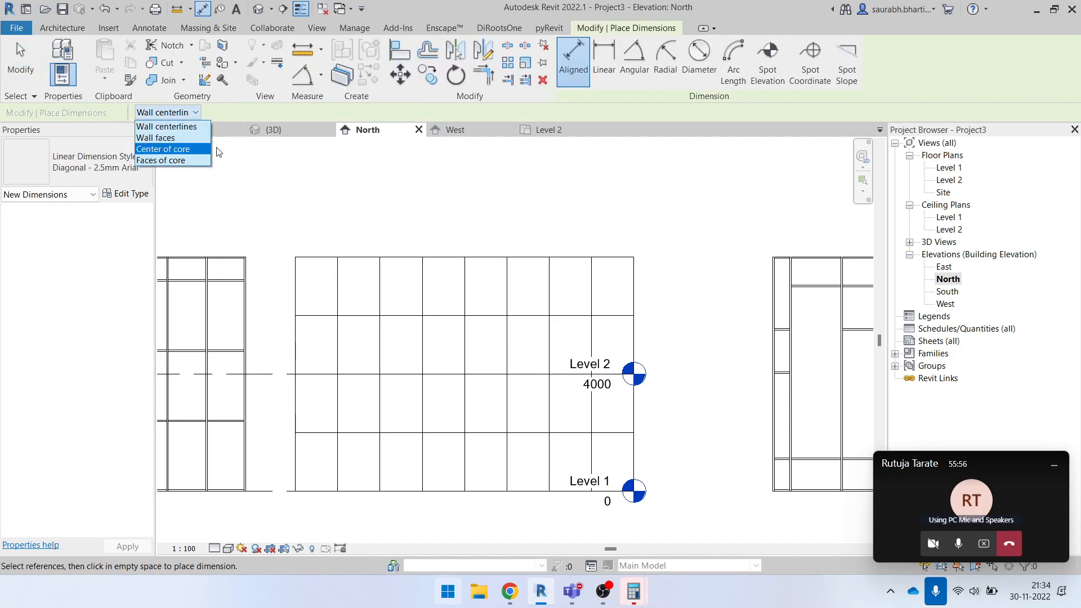
{"action": "left_click", "coordinate": [347, 198]}
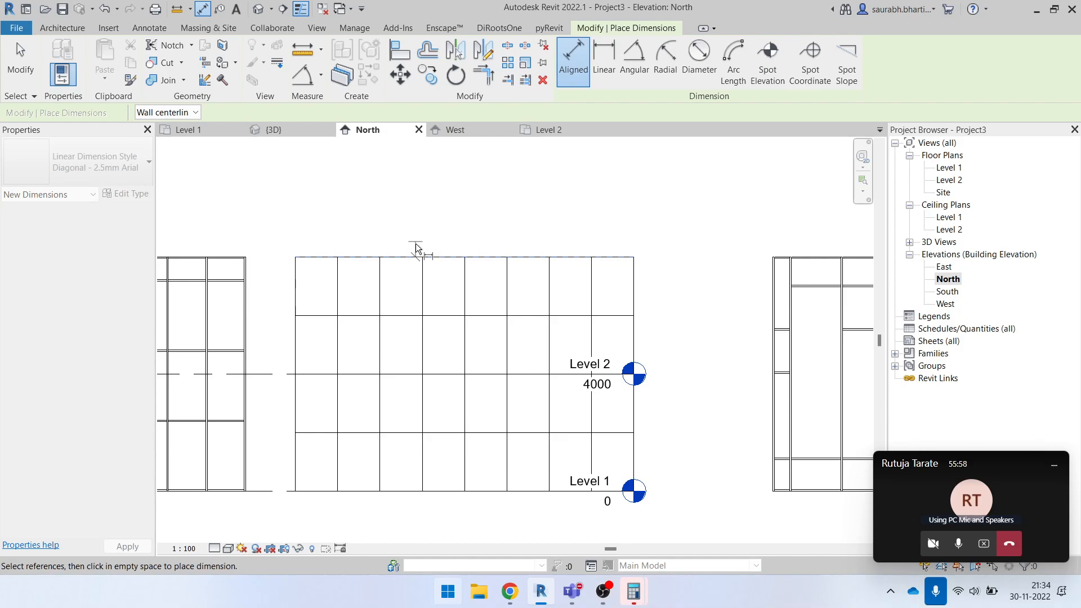
{"action": "left_click", "coordinate": [181, 113]}
{"action": "key", "text": "Escape"}
{"action": "key", "text": "Escape"}
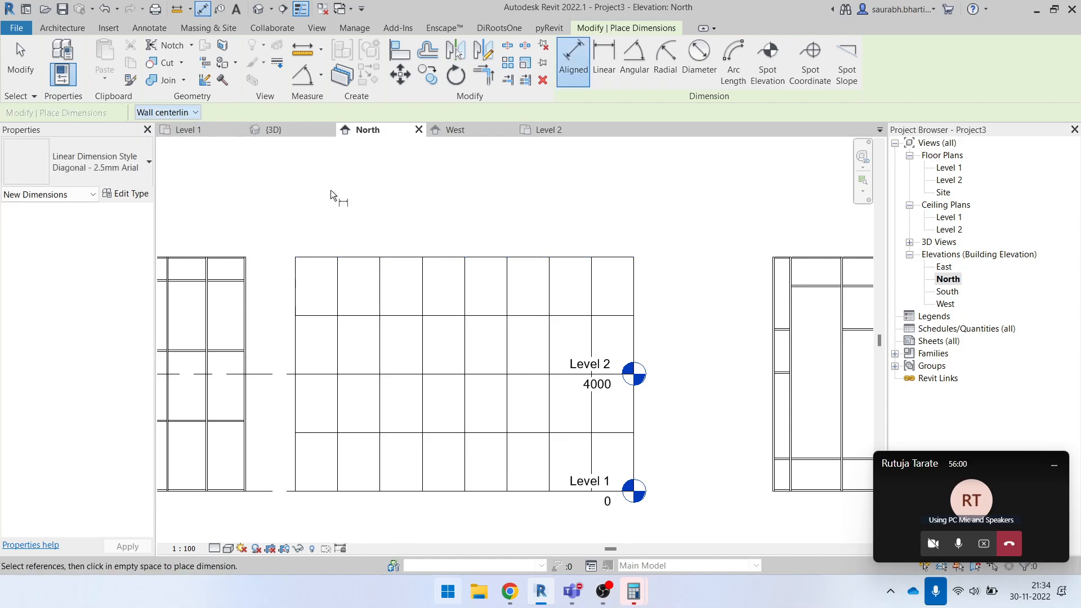
- Open the Level 1 floor plan and set the aligned dimension to pick Entire Walls
{"action": "double_click", "coordinate": [950, 168]}
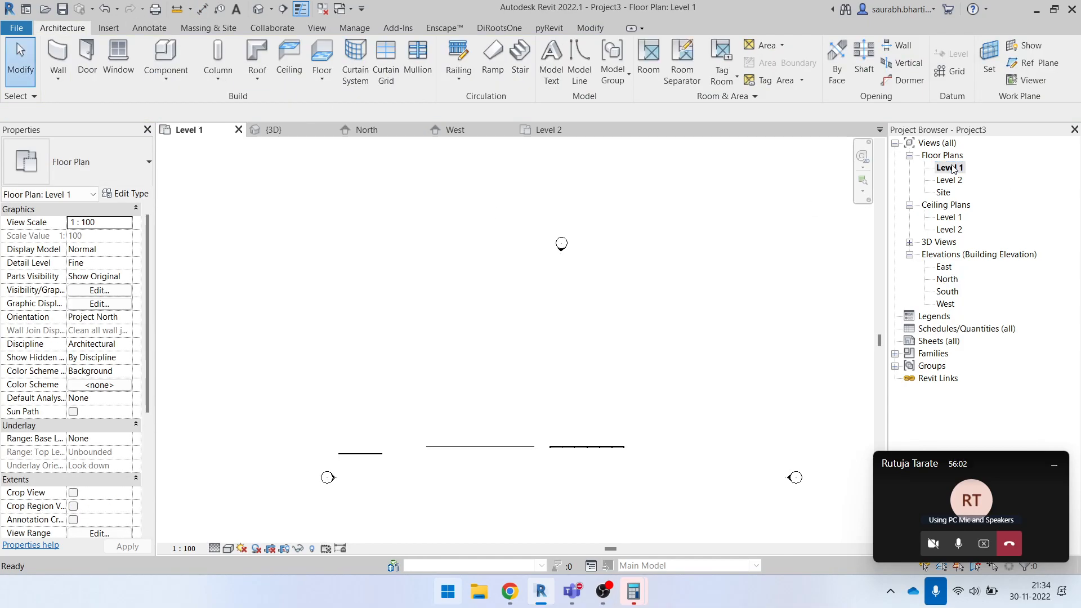
{"action": "scroll", "coordinate": [492, 415], "scroll_direction": "up", "scroll_amount": 3}
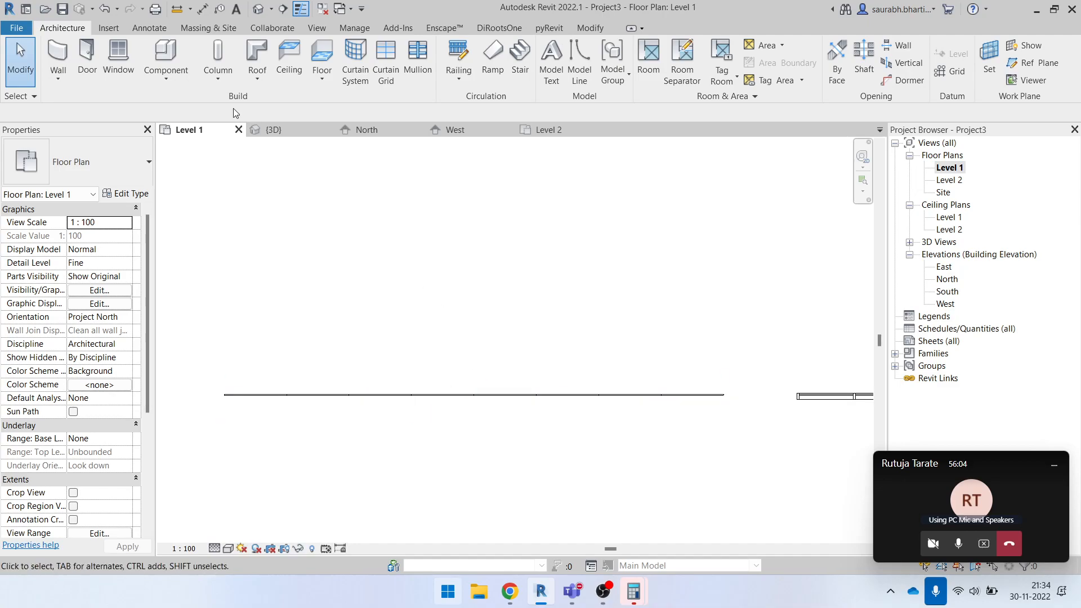
{"action": "key", "text": "d"}
{"action": "key", "text": "i"}
{"action": "left_click", "coordinate": [262, 114]}
{"action": "left_click", "coordinate": [287, 139]}
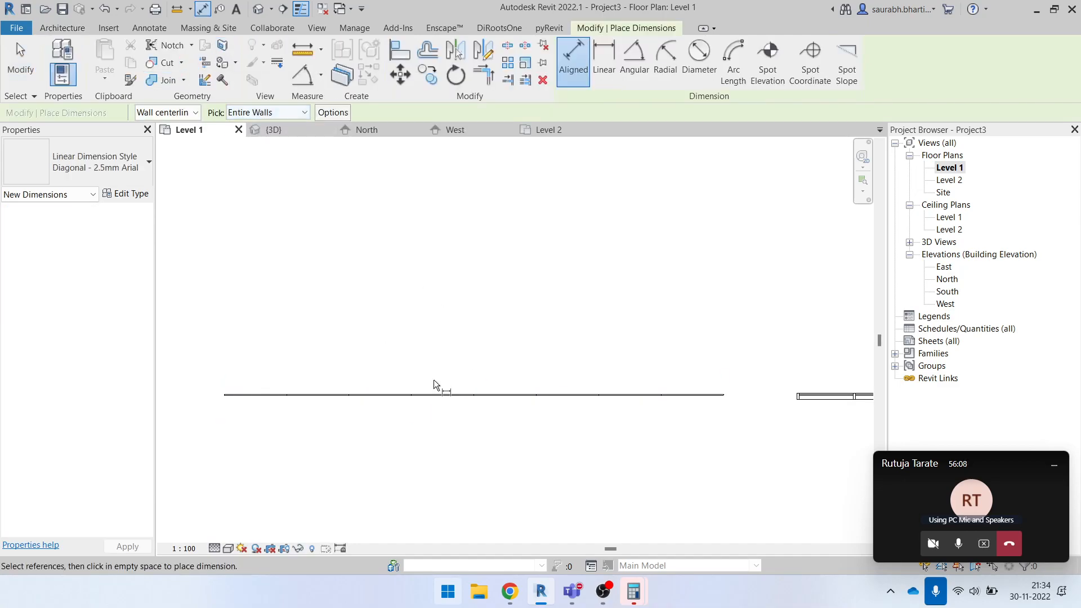
{"action": "key", "text": "Escape"}
{"action": "key", "text": "Escape"}
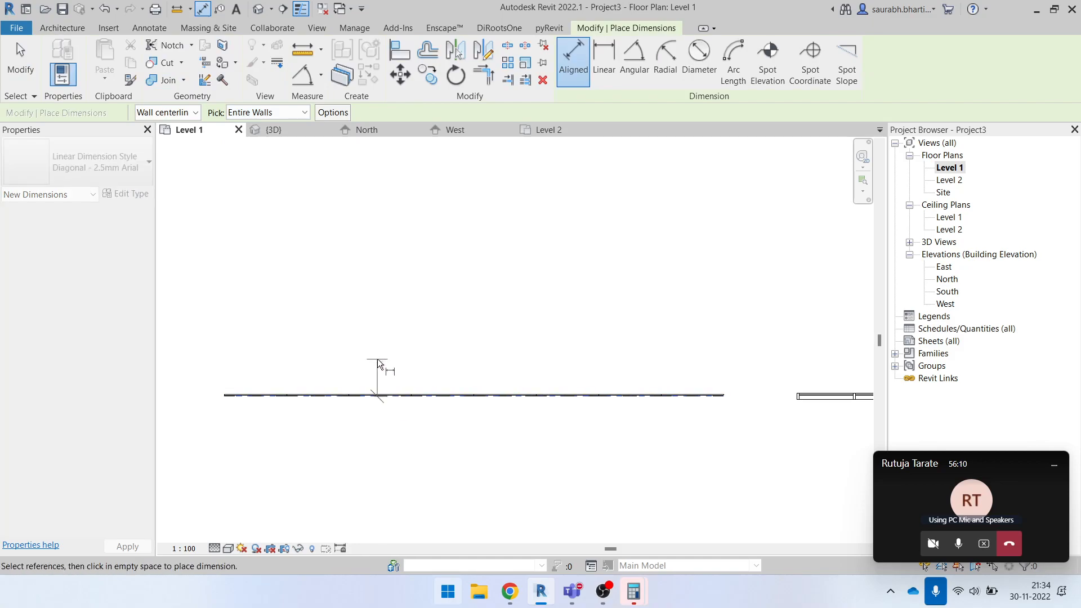
{"action": "scroll", "coordinate": [427, 415], "scroll_direction": "down", "scroll_amount": 3}
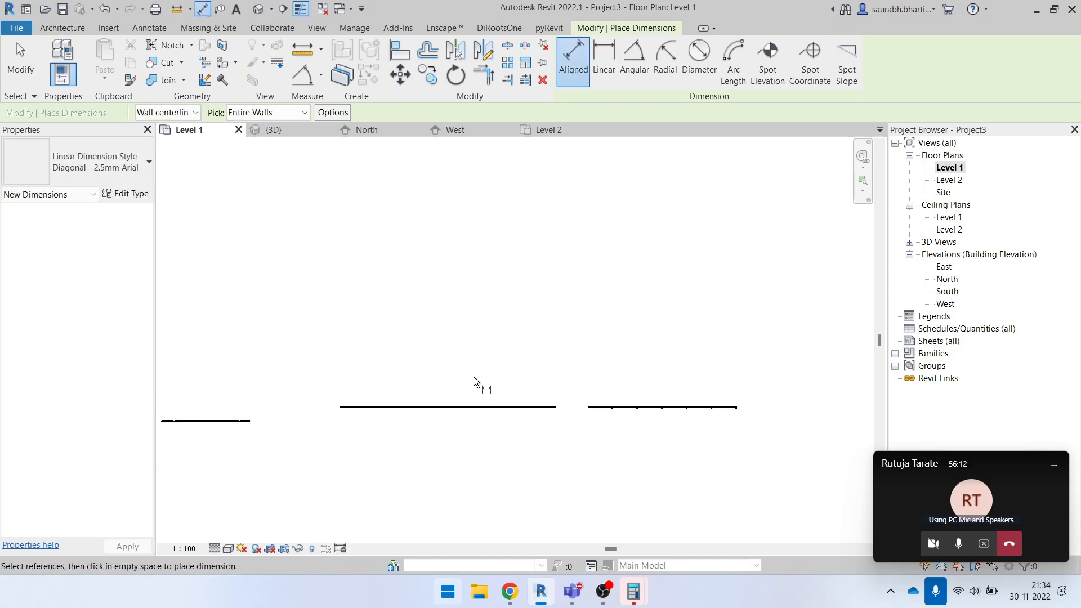
{"action": "key", "text": "w"}
{"action": "key", "text": "a"}
{"action": "left_click", "coordinate": [582, 47]}
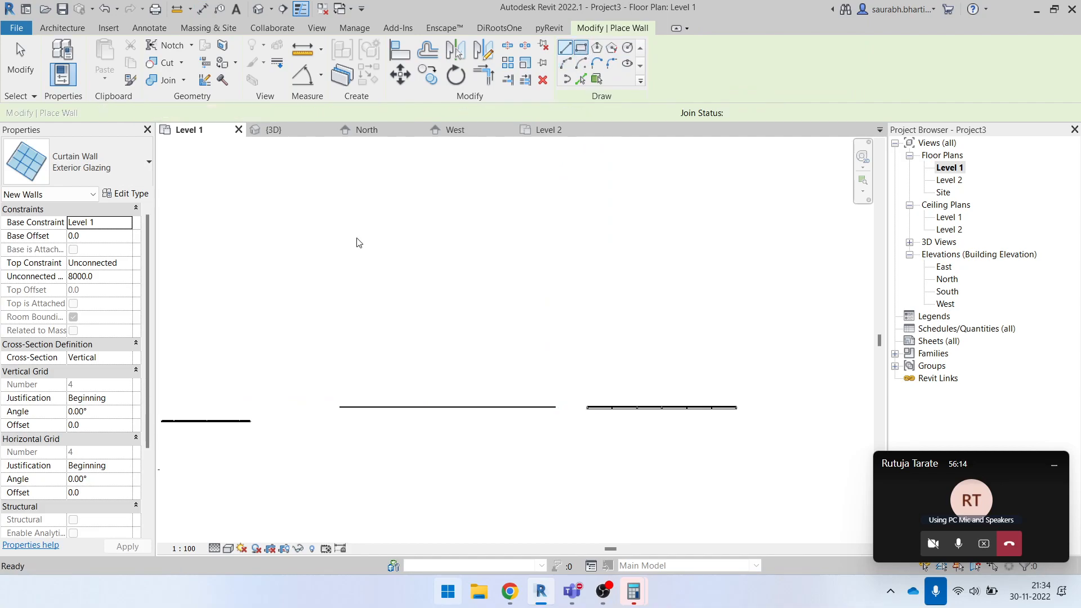
{"action": "left_click", "coordinate": [338, 172]}
{"action": "left_click", "coordinate": [528, 289]}
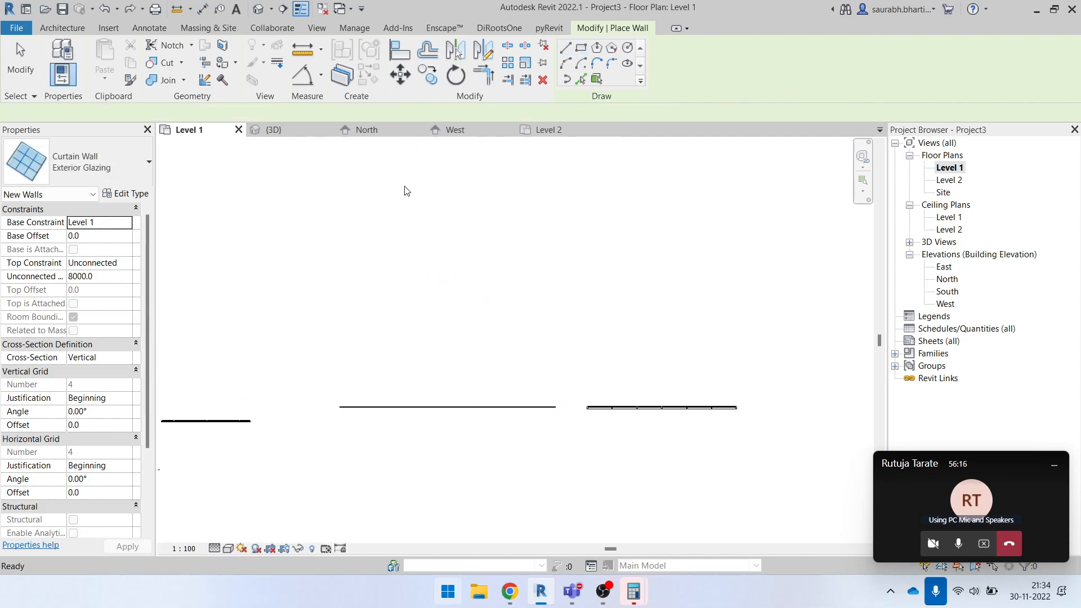
- Draw a rectangle of Basic Wall Generic - 200mm walls, about 9300 by 3900 mm overall, above the Exterior Glazing wall in plan
{"action": "left_click", "coordinate": [79, 163]}
{"action": "scroll", "coordinate": [100, 421], "scroll_direction": "down", "scroll_amount": 2}
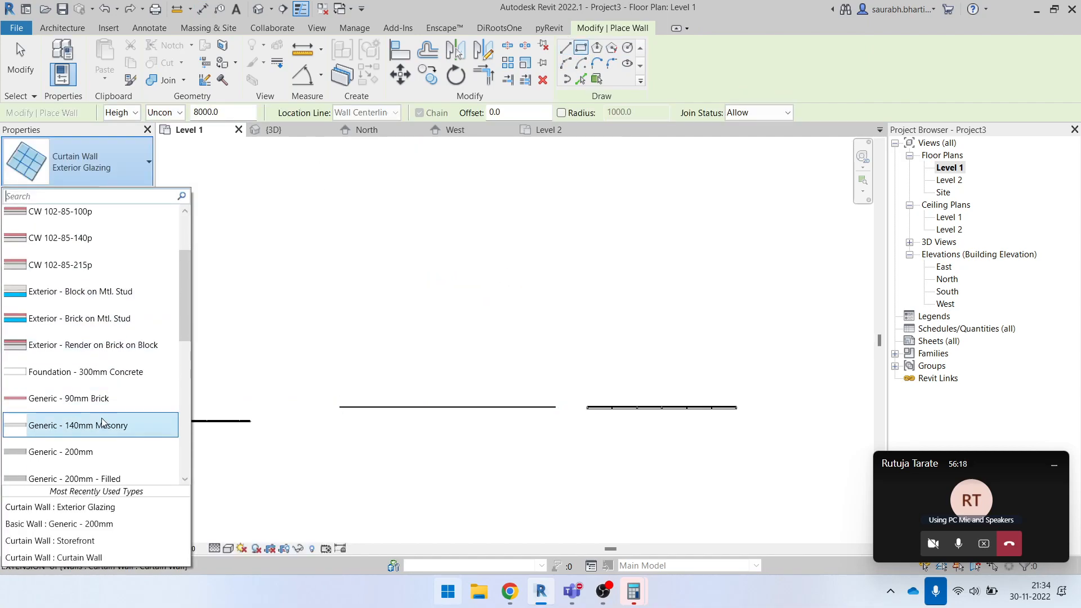
{"action": "scroll", "coordinate": [92, 437], "scroll_direction": "down", "scroll_amount": 1}
{"action": "left_click", "coordinate": [90, 421]}
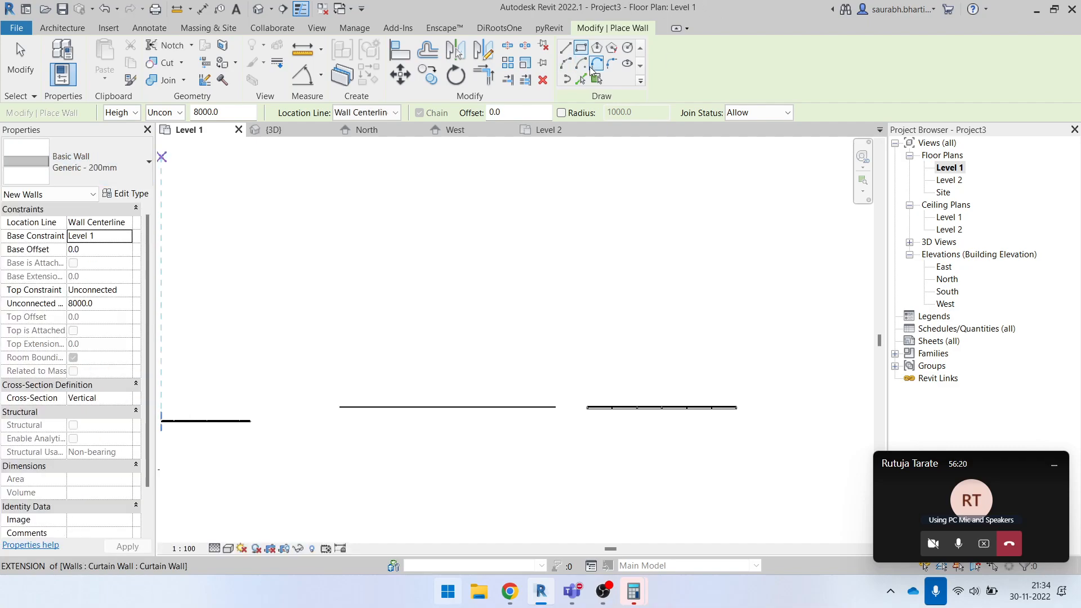
{"action": "left_click", "coordinate": [582, 52]}
{"action": "left_click", "coordinate": [357, 213]}
{"action": "left_click", "coordinate": [527, 282]}
{"action": "key", "text": "Escape"}
- Draw two Generic - 200mm partitions between the rectangle's long walls, the first perpendicular and the second slightly slanted
{"action": "key", "text": "w"}
{"action": "key", "text": "a"}
{"action": "scroll", "coordinate": [393, 221], "scroll_direction": "up", "scroll_amount": 2}
{"action": "left_click", "coordinate": [412, 207]}
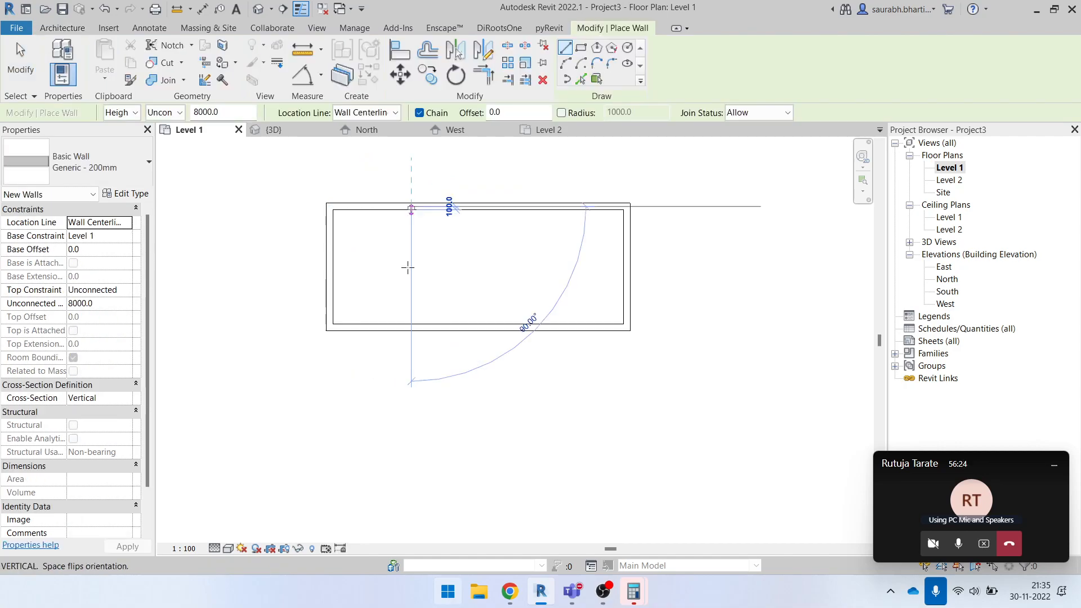
{"action": "left_click", "coordinate": [411, 330]}
{"action": "key", "text": "Escape"}
{"action": "left_click", "coordinate": [488, 208]}
{"action": "left_click", "coordinate": [498, 328]}
{"action": "key", "text": "Escape"}
- Draw a third Generic - 200mm partition straight across the rectangle, between the slanted partition and the right end wall
{"action": "left_click", "coordinate": [547, 206]}
{"action": "key", "text": "Escape"}
{"action": "key", "text": "Escape"}
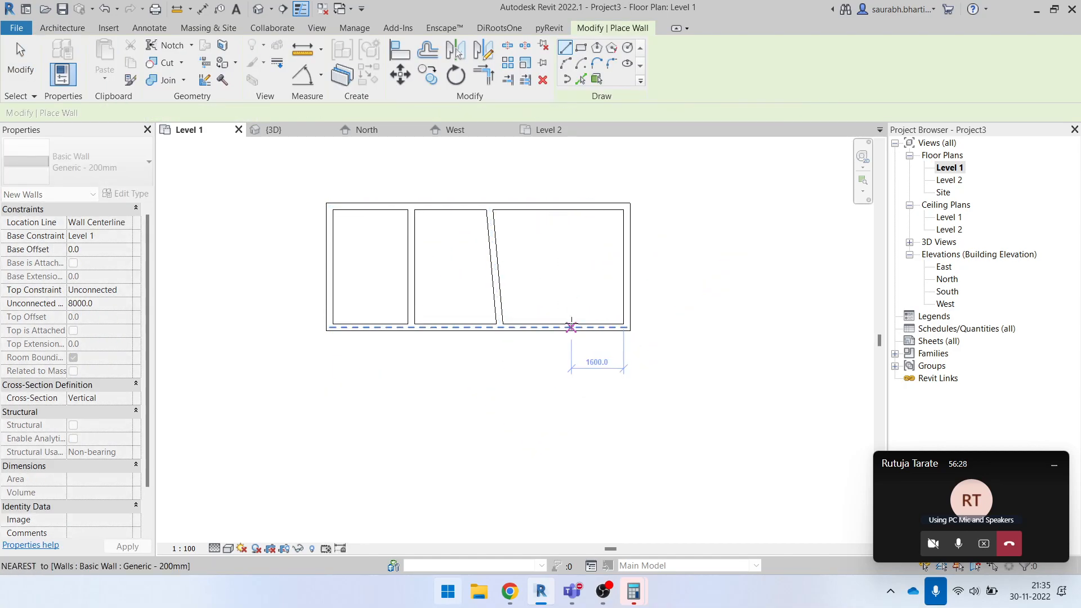
{"action": "key", "text": "w"}
{"action": "key", "text": "a"}
{"action": "left_click", "coordinate": [558, 206]}
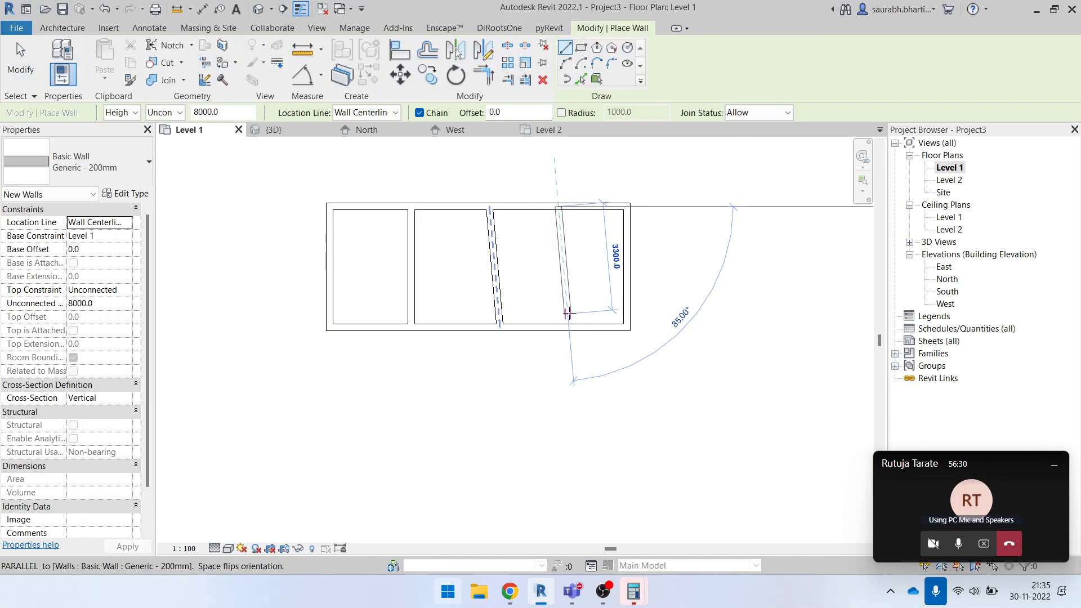
{"action": "left_click", "coordinate": [558, 328]}
{"action": "key", "text": "Escape"}
- Straighten the slanted middle partition by moving its lower end so it stands perpendicular to the long walls
{"action": "key", "text": "Escape"}
{"action": "left_click", "coordinate": [499, 292]}
{"action": "mouse_move", "coordinate": [500, 327]}
{"action": "left_mouse_down"}
{"action": "mouse_move", "coordinate": [478, 325]}
{"action": "mouse_move", "coordinate": [489, 327]}
{"action": "left_mouse_up"}
{"action": "key", "text": "Escape"}
- Set the aligned dimension to prefer Wall faces and pick Individual References
{"action": "scroll", "coordinate": [465, 272], "scroll_direction": "down", "scroll_amount": 2}
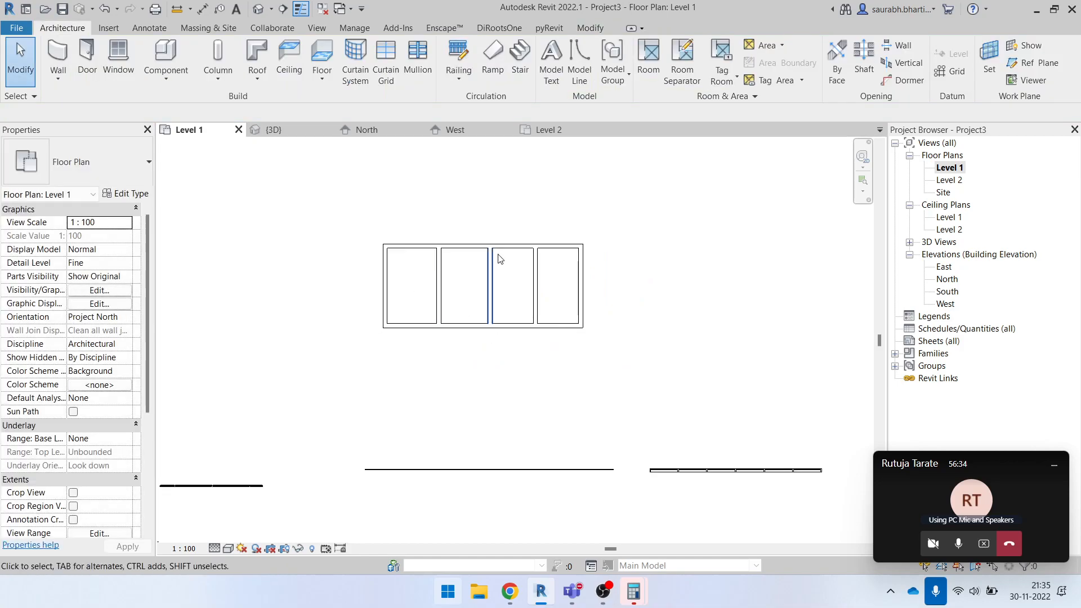
{"action": "key", "text": "d"}
{"action": "key", "text": "i"}
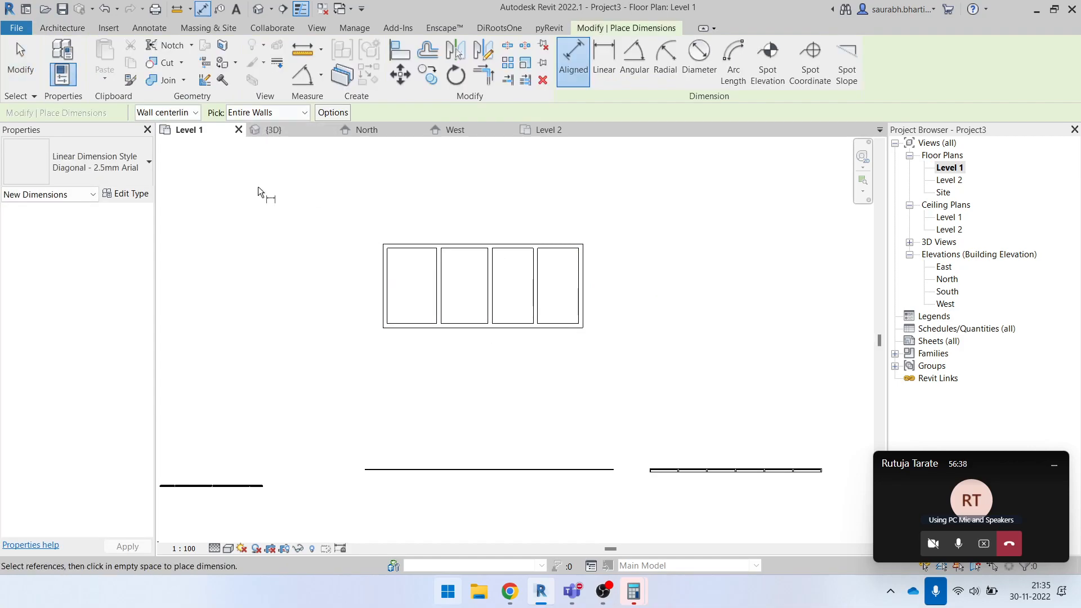
{"action": "key", "text": "Escape"}
{"action": "key", "text": "i"}
{"action": "left_click", "coordinate": [270, 112]}
{"action": "left_click", "coordinate": [280, 122]}
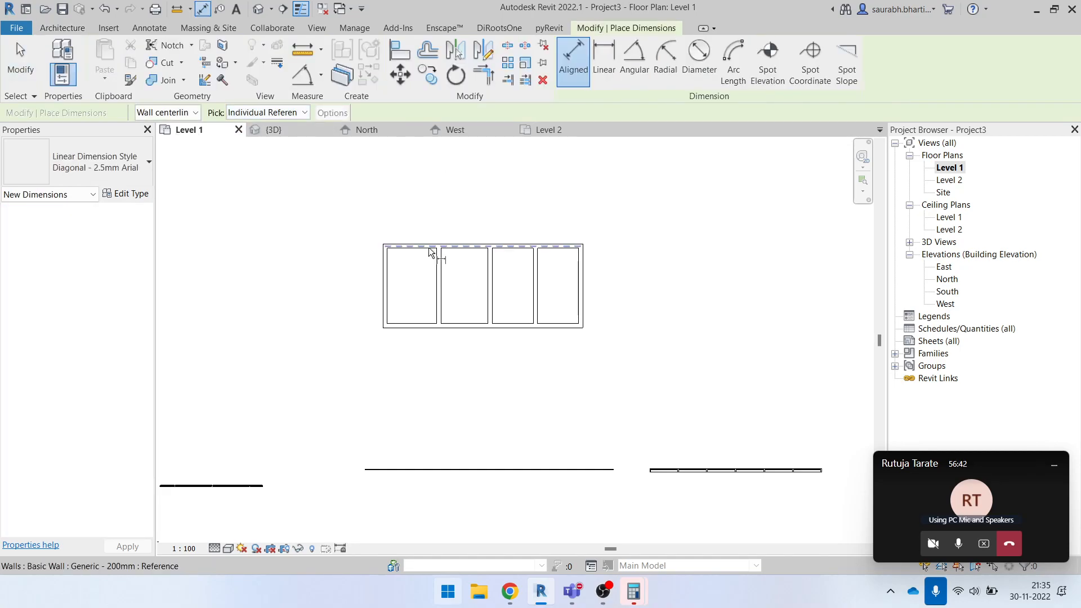
{"action": "left_click", "coordinate": [181, 116]}
{"action": "left_click", "coordinate": [149, 137]}
- Place a chained aligned dimension above the rooms from the left wall's inner face across the first partition to the second partition
{"action": "left_click", "coordinate": [383, 265]}
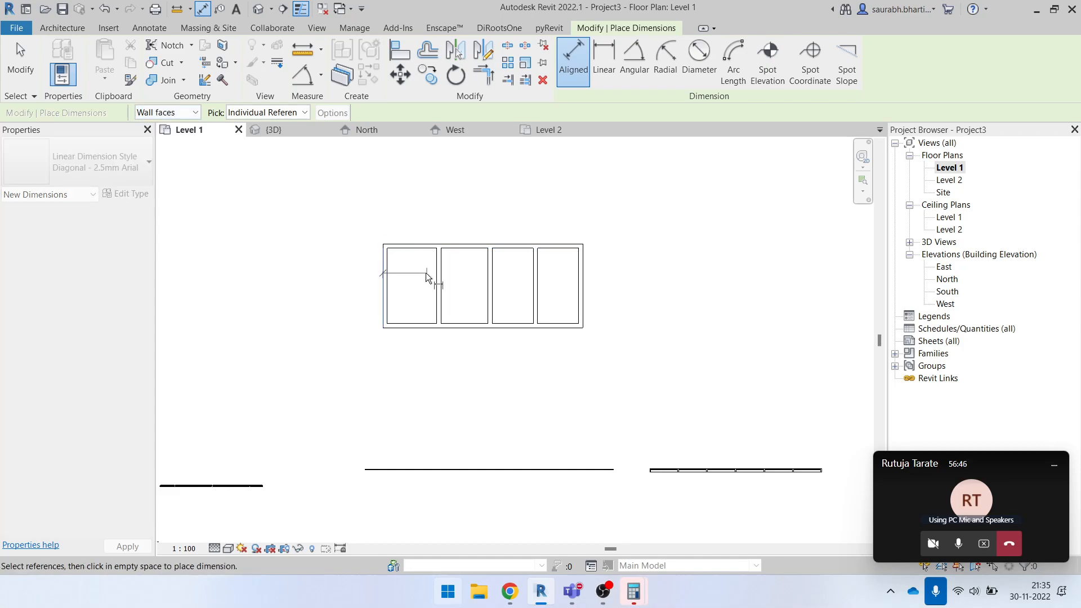
{"action": "key", "text": "Escape"}
{"action": "key", "text": "Escape"}
{"action": "left_click", "coordinate": [395, 265]}
{"action": "left_click", "coordinate": [432, 269]}
{"action": "left_click", "coordinate": [449, 276]}
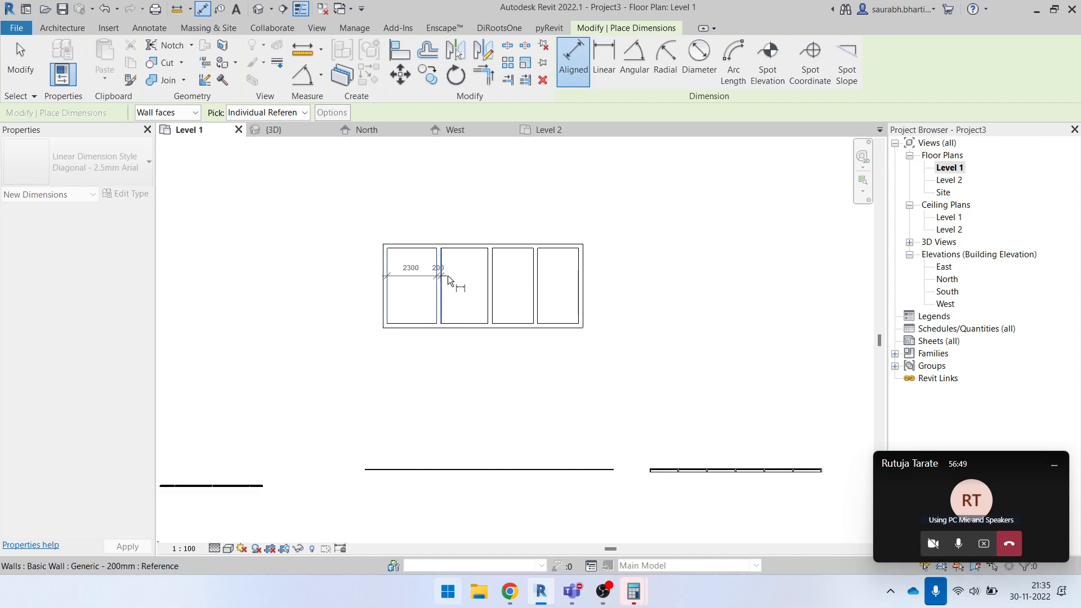
{"action": "left_click", "coordinate": [490, 284]}
{"action": "left_click", "coordinate": [495, 285]}
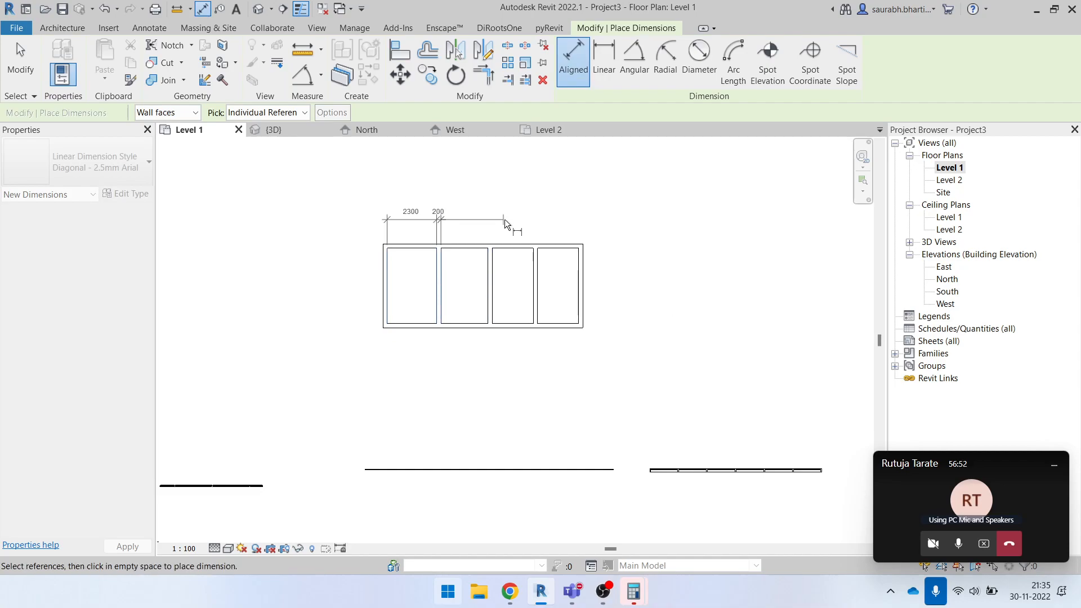
{"action": "left_click", "coordinate": [495, 220]}
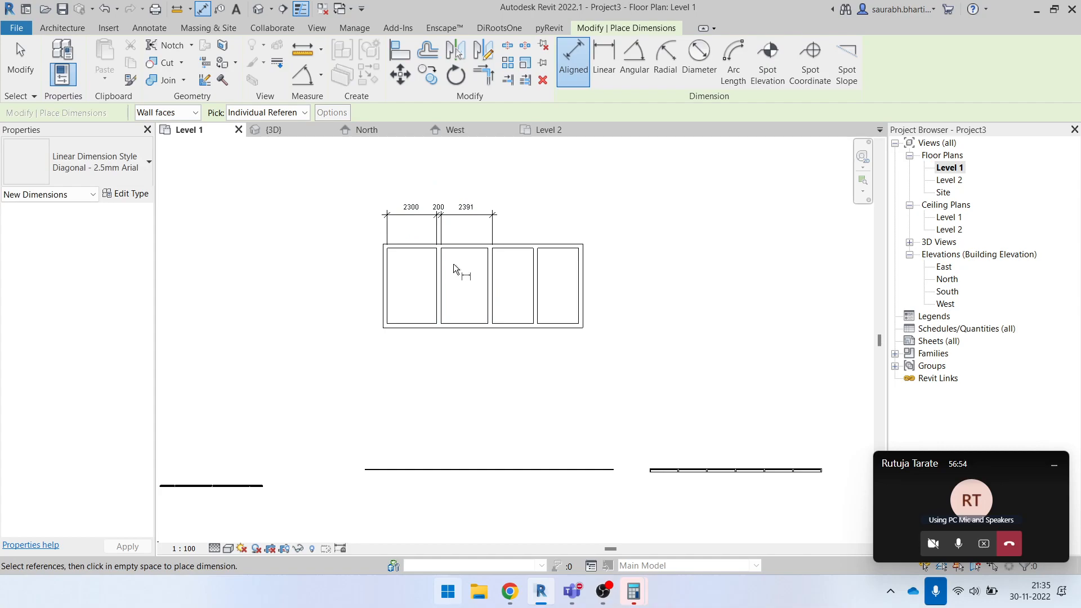
- Dimension the rectangle's lower long wall using the Entire Walls pick, placing the dimension line below the wall
{"action": "left_click", "coordinate": [292, 116]}
{"action": "left_click", "coordinate": [301, 140]}
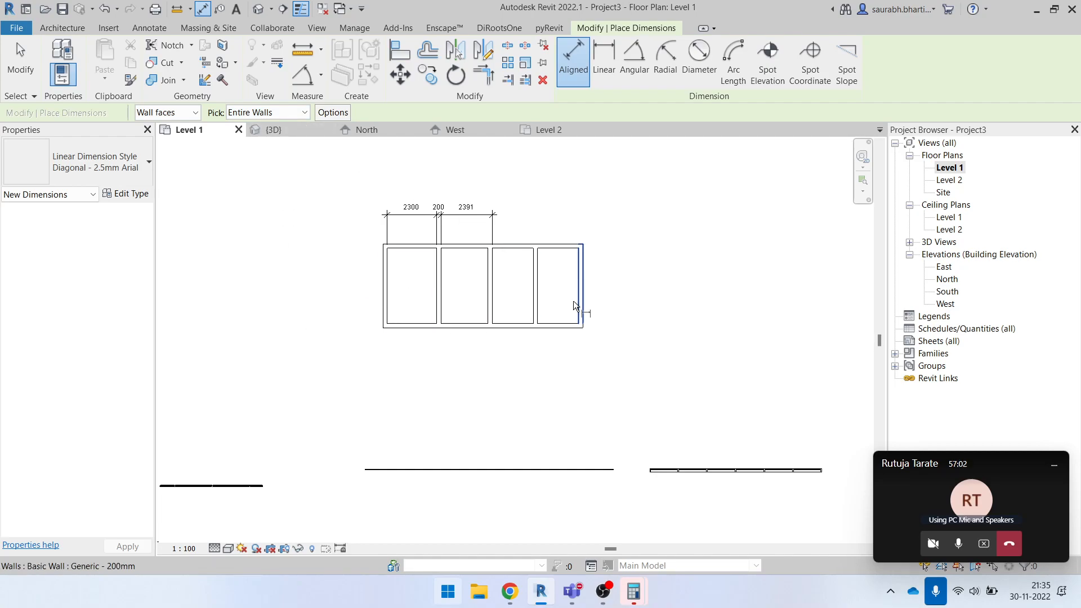
{"action": "left_click", "coordinate": [517, 328]}
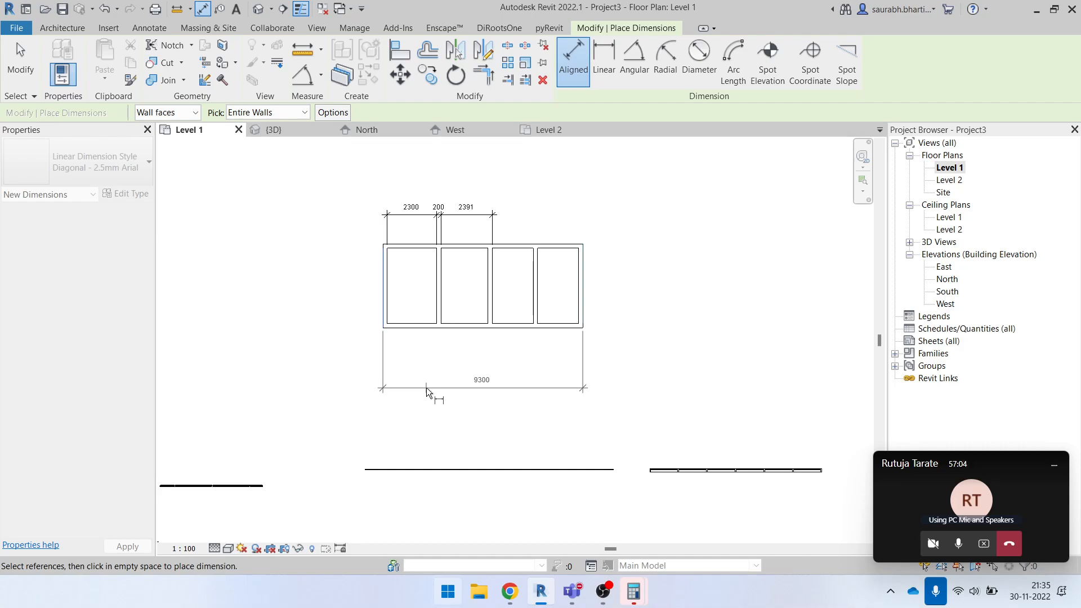
{"action": "left_click", "coordinate": [427, 387]}
{"action": "scroll", "coordinate": [506, 371], "scroll_direction": "up", "scroll_amount": 1}
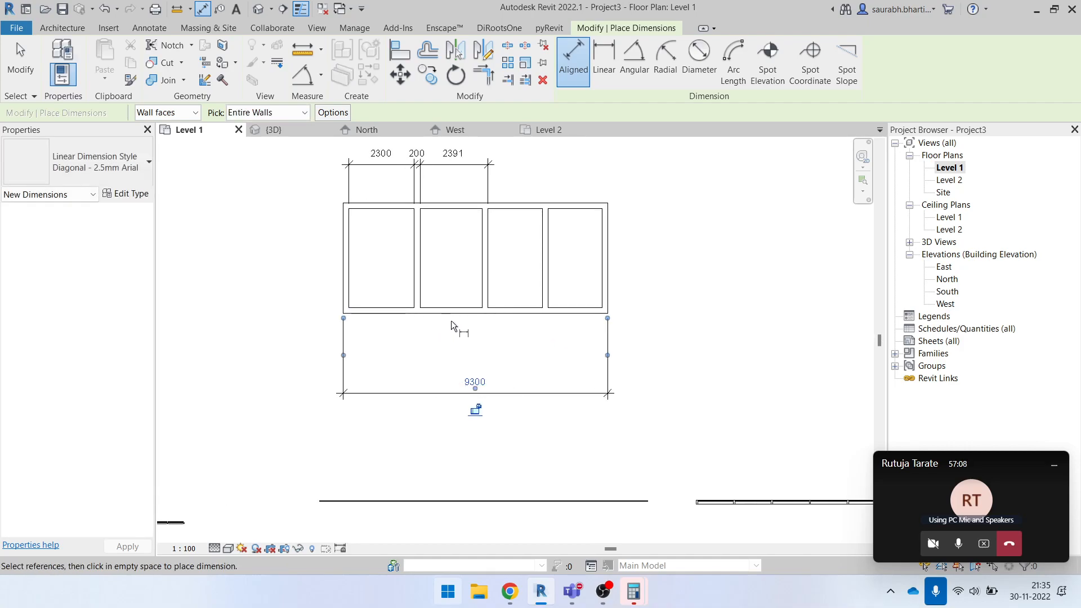
- Delete the partial dimension chain above the upper long wall
{"action": "key", "text": "Escape"}
{"action": "key", "text": "Escape"}
{"action": "left_click", "coordinate": [428, 164]}
{"action": "key", "text": "Delete"}
{"action": "left_click_drag", "start_coordinate": [583, 241], "coordinate": [403, 253]}
{"action": "key", "text": "Escape"}
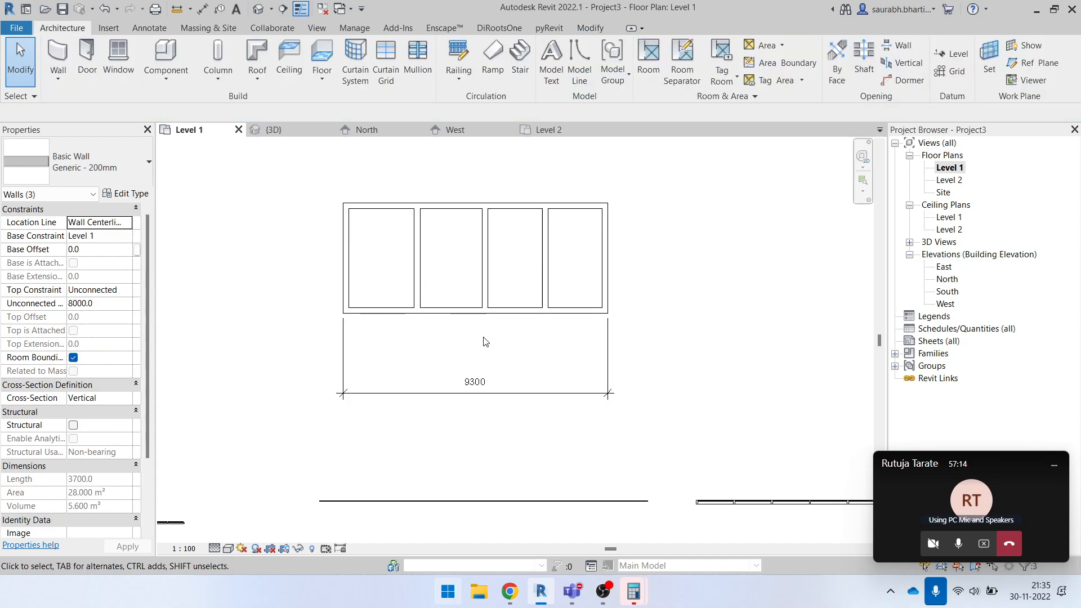
- Enable Intersecting Walls in the Auto Dimension Options and dimension the whole upper long wall with a chain placed above it
{"action": "key", "text": "d"}
{"action": "key", "text": "i"}
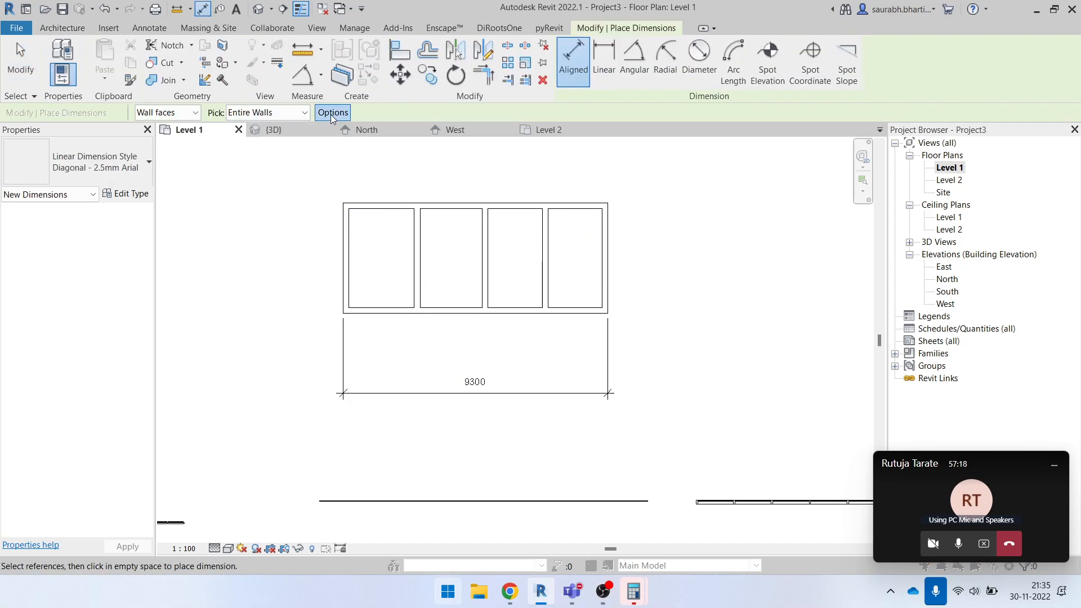
{"action": "left_click", "coordinate": [330, 114]}
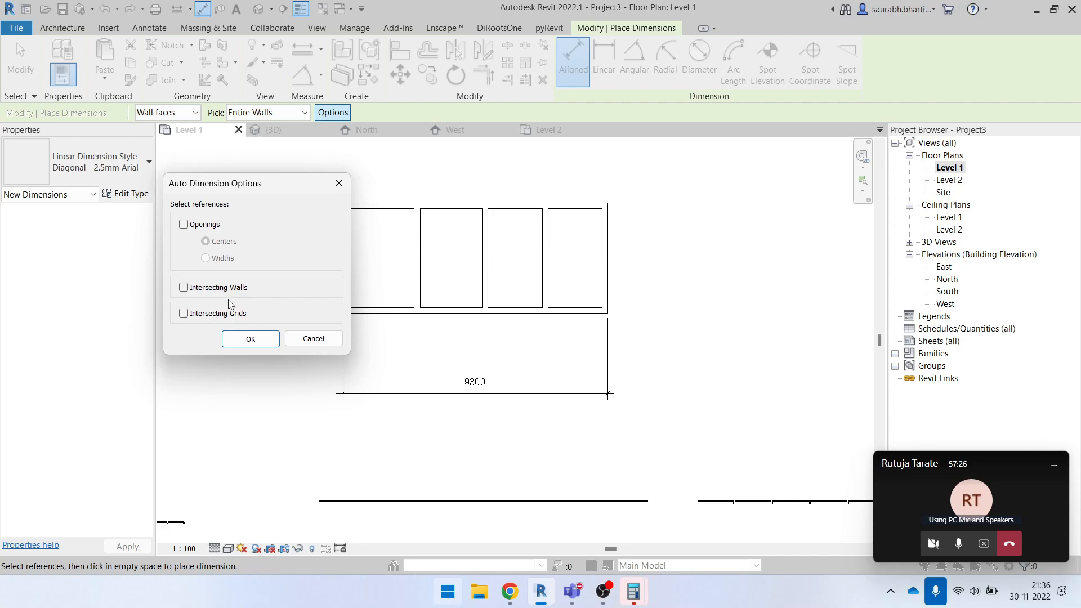
{"action": "left_click", "coordinate": [266, 343]}
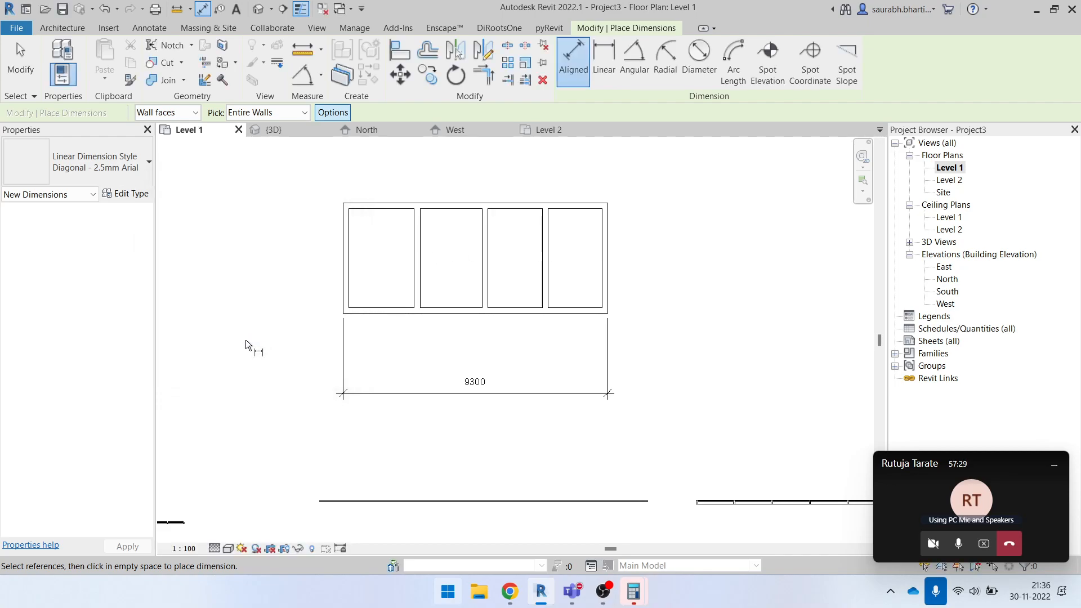
{"action": "left_click", "coordinate": [444, 209]}
{"action": "middle_click_drag", "start_coordinate": [455, 176], "coordinate": [458, 210]}
{"action": "left_click", "coordinate": [458, 215]}
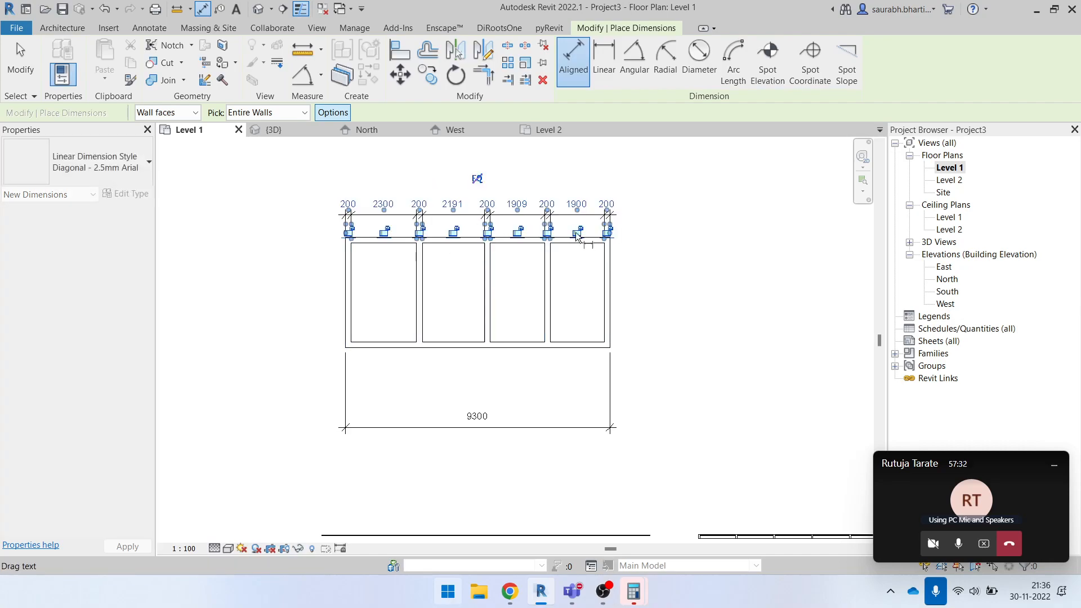
- Auto-dimension the right end wall with its intersecting walls, placing the chain outside the rectangle
{"action": "left_click", "coordinate": [617, 283]}
{"action": "left_click", "coordinate": [645, 279]}
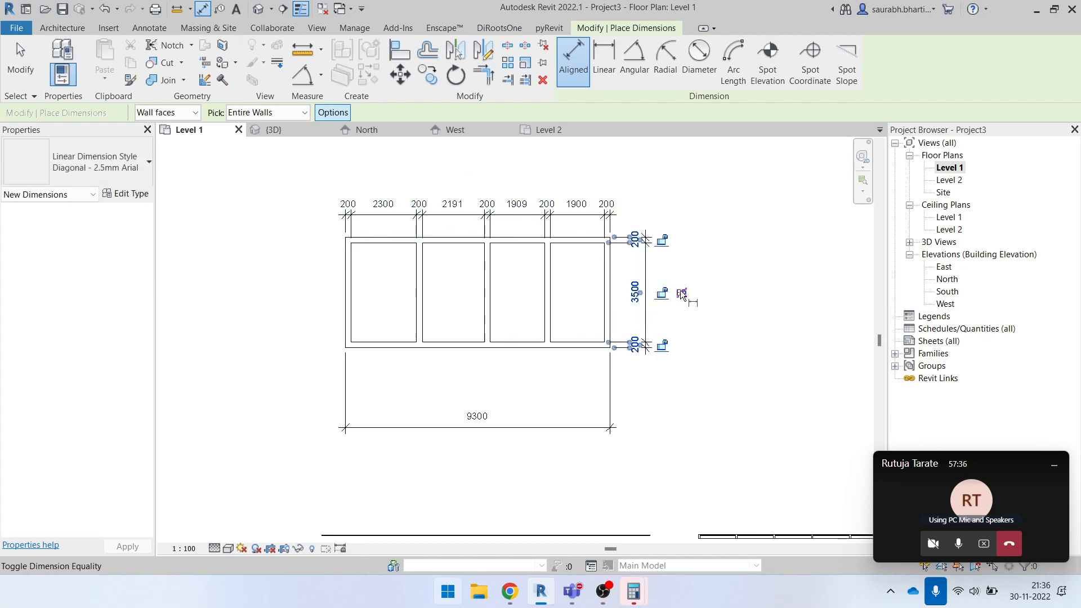
{"action": "key", "text": "Escape"}
{"action": "key", "text": "Escape"}
{"action": "left_click_drag", "start_coordinate": [671, 210], "coordinate": [642, 409]}
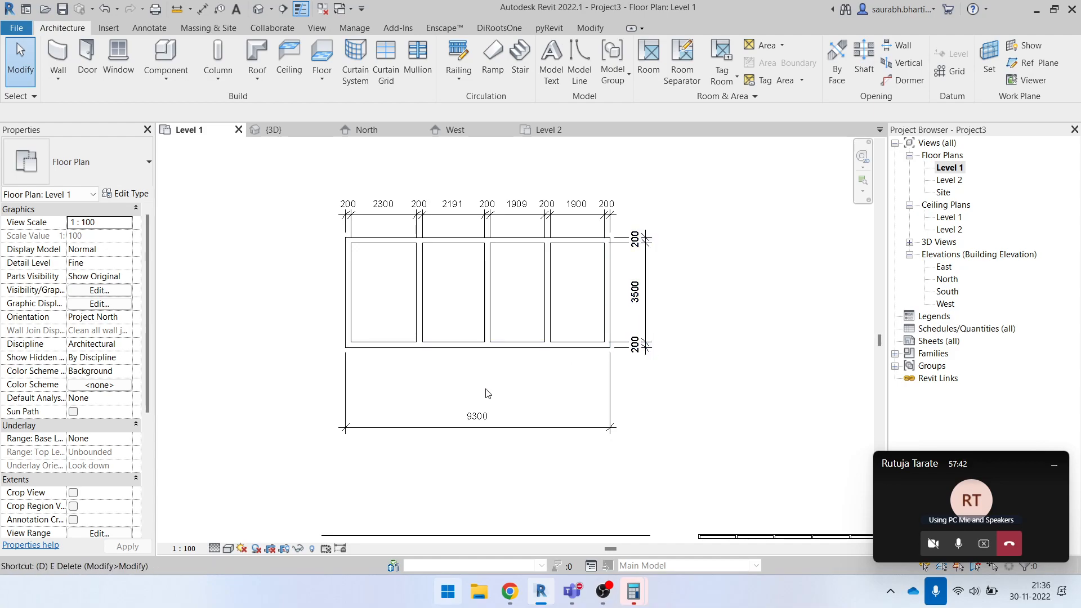
- Place M_Single-Flush 0915 x 2134mm doors in the lower long wall, one for each of the four rooms
{"action": "key", "text": "d"}
{"action": "key", "text": "r"}
{"action": "left_click", "coordinate": [453, 345]}
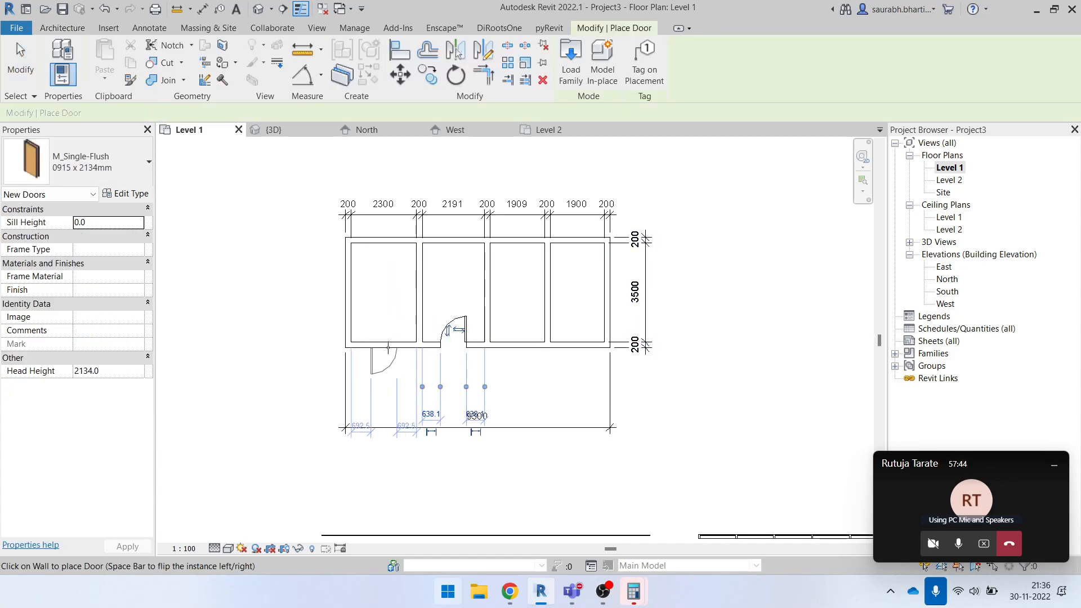
{"action": "left_click", "coordinate": [526, 341]}
{"action": "left_click", "coordinate": [577, 349]}
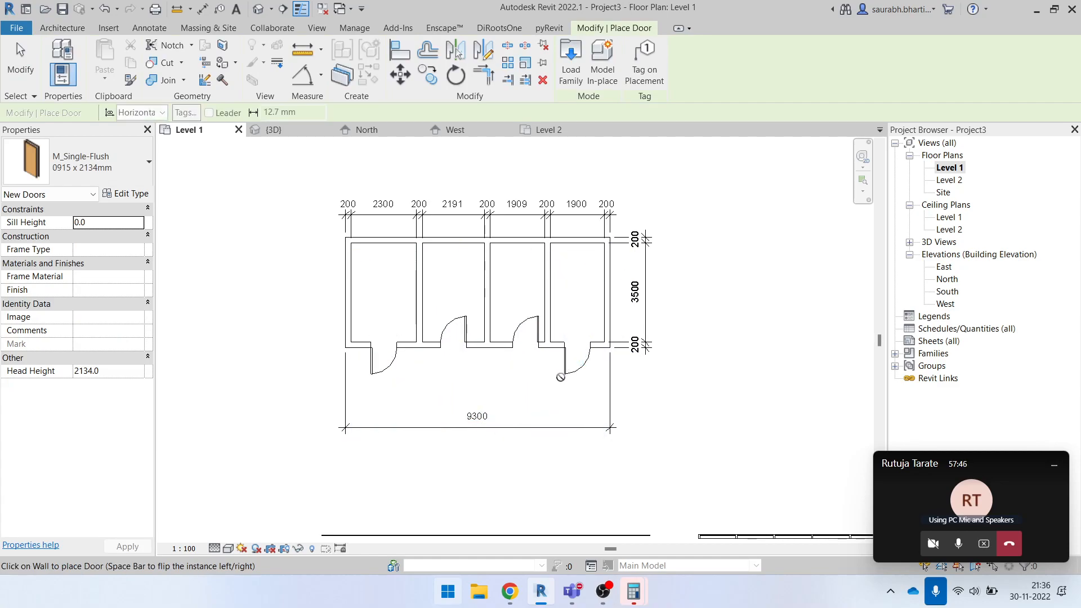
- Auto-dimension the lower long wall to its door opening centres, without intersecting walls, placing the chain between the wall and the overall dimension
{"action": "key", "text": "Escape"}
{"action": "key", "text": "d"}
{"action": "key", "text": "r"}
{"action": "key", "text": "Escape"}
{"action": "key", "text": "i"}
{"action": "key", "text": "d"}
{"action": "key", "text": "i"}
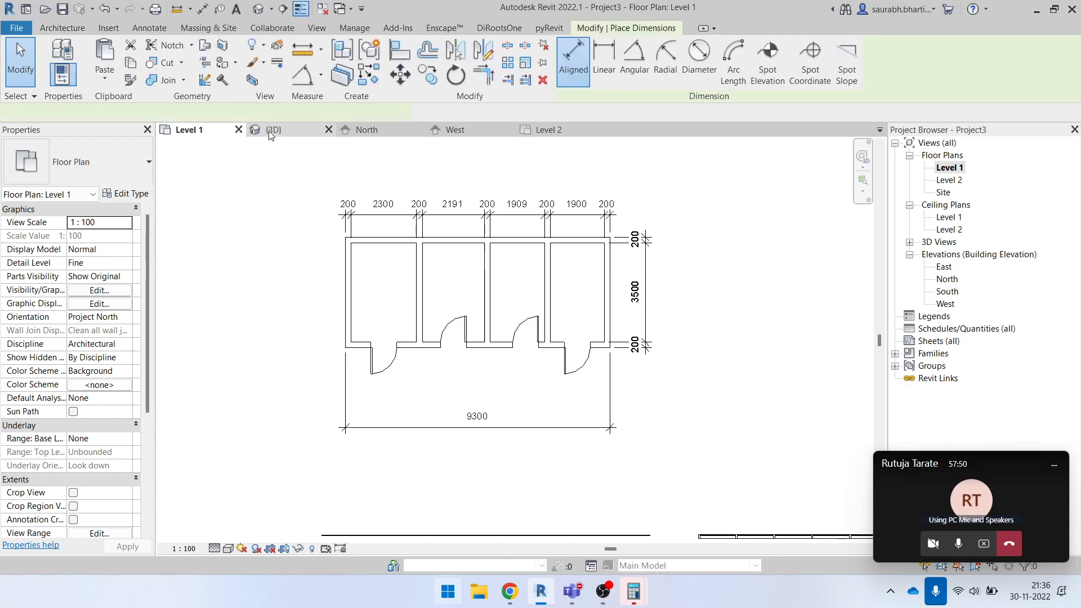
{"action": "left_click", "coordinate": [333, 111]}
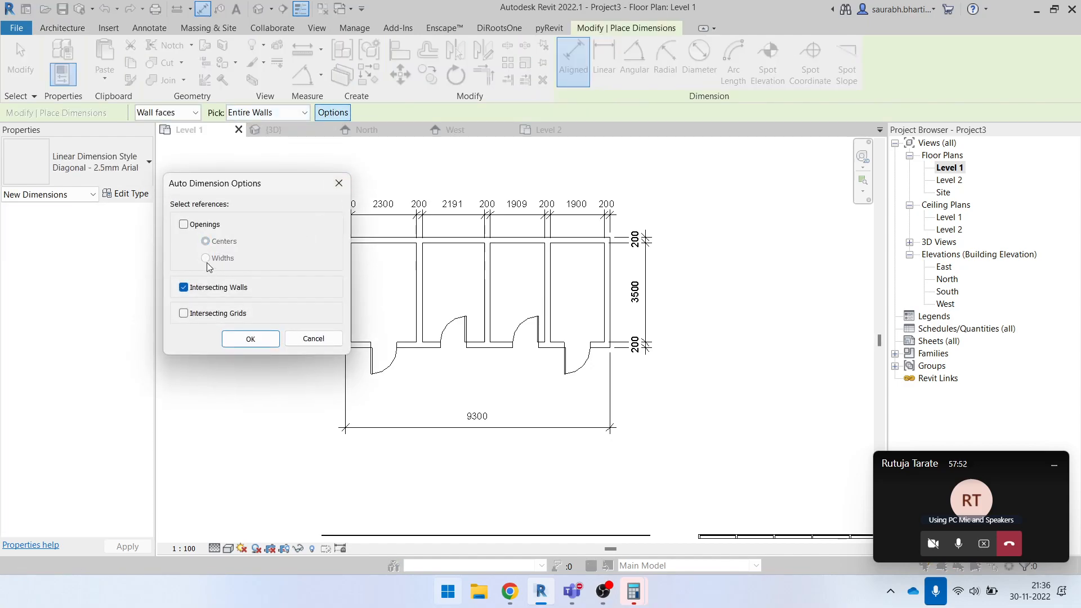
{"action": "left_click", "coordinate": [210, 226]}
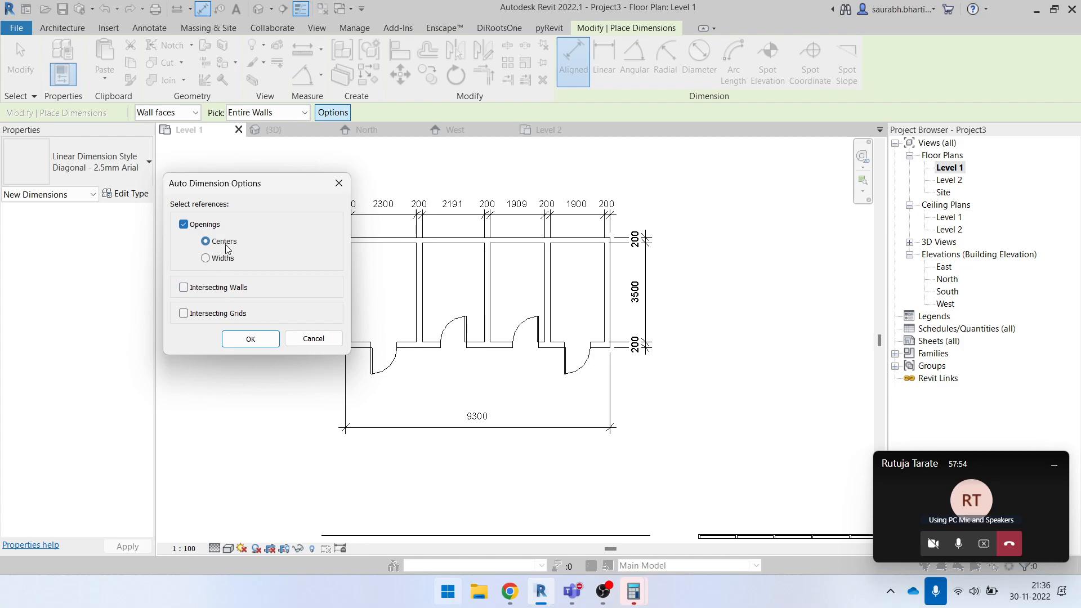
{"action": "left_click", "coordinate": [250, 339]}
{"action": "left_click", "coordinate": [415, 350]}
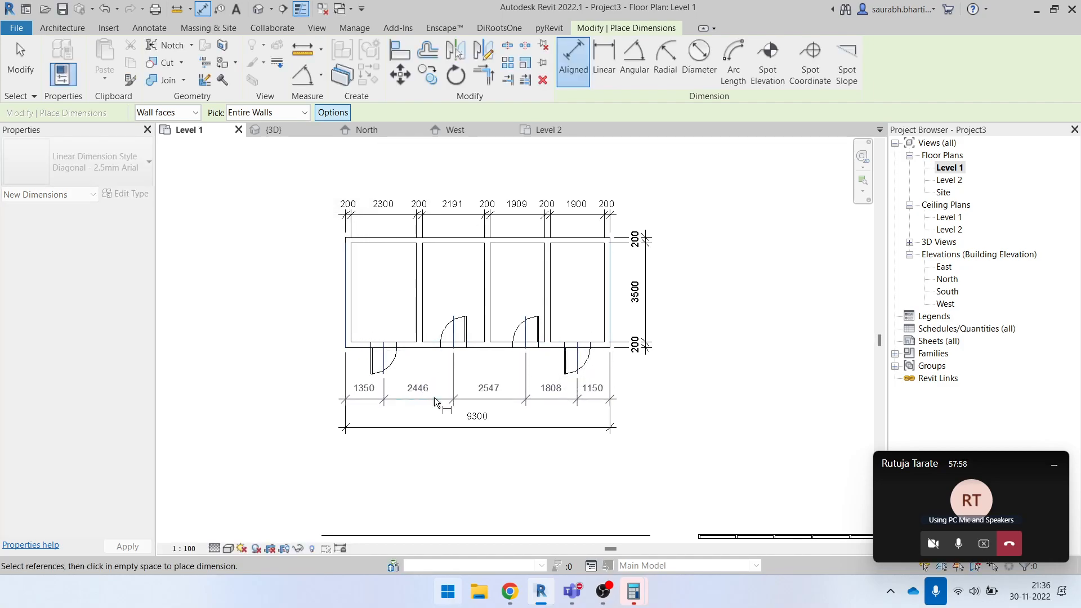
{"action": "middle_click_drag", "start_coordinate": [434, 397], "coordinate": [446, 308]}
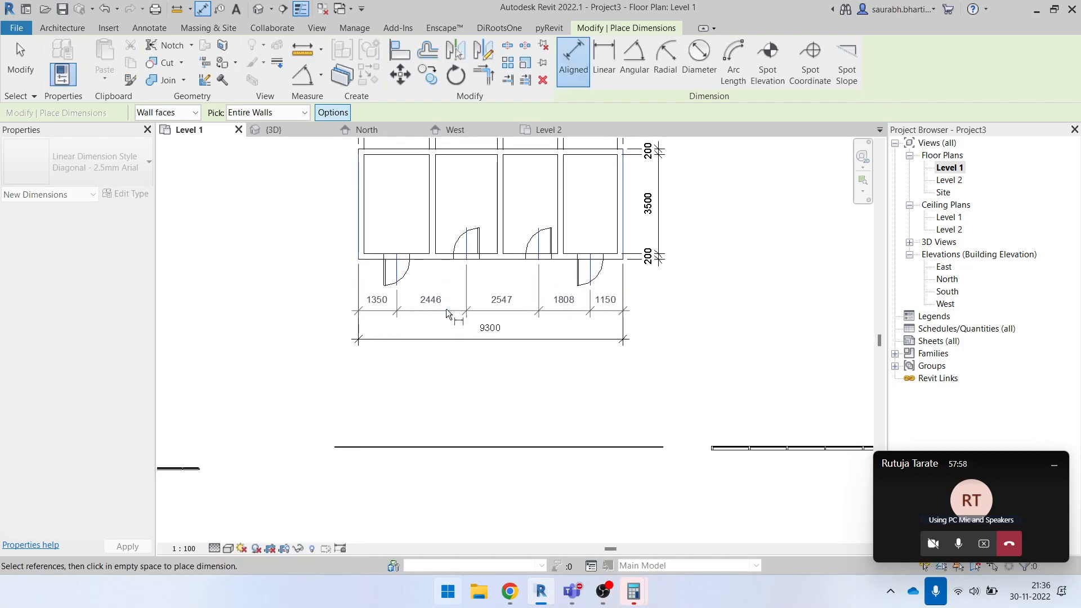
- Try the equality constraint on the door-centre dimension chain and undo it
{"action": "left_click", "coordinate": [476, 309]}
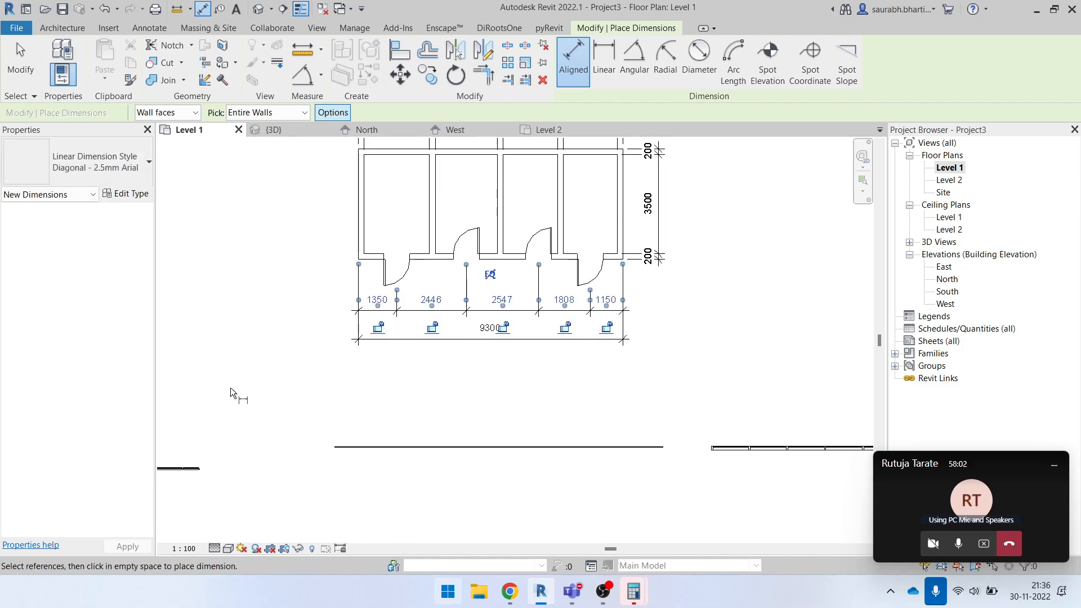
{"action": "key", "text": "Escape"}
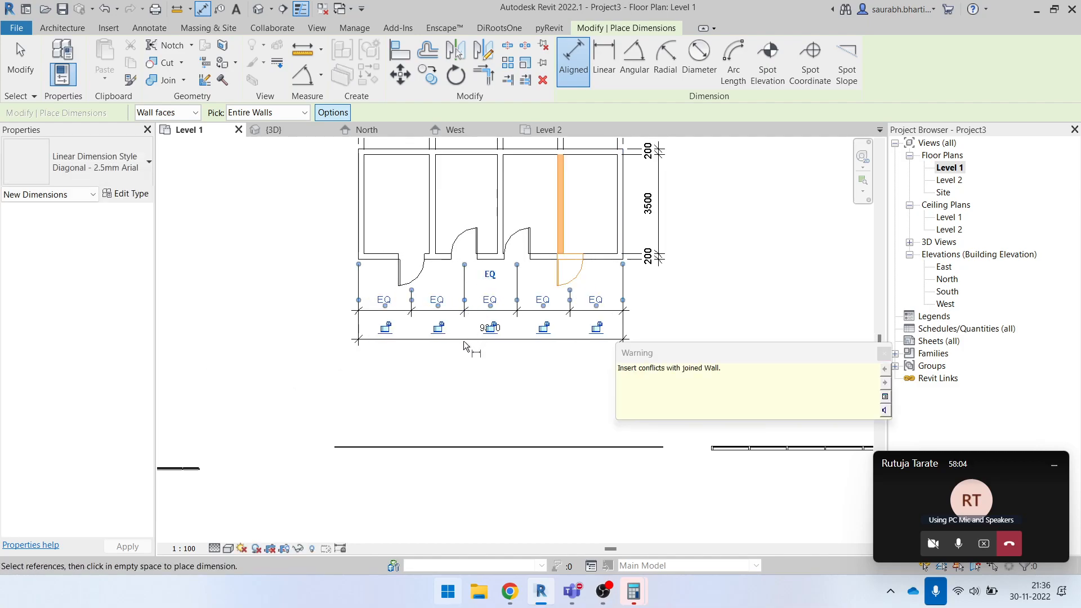
{"action": "key", "text": "Escape"}
{"action": "middle_click_drag", "start_coordinate": [604, 300], "coordinate": [570, 372]}
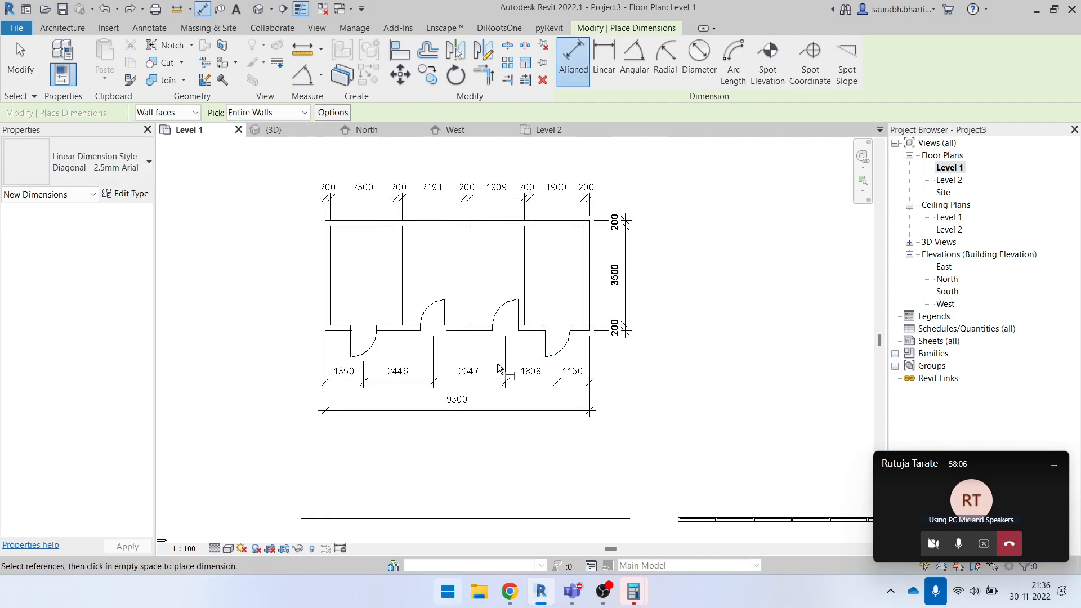
{"action": "key", "text": "Escape"}
- Preview the Widths reference for openings in the Auto Dimension Options without applying it
{"action": "left_click", "coordinate": [459, 382]}
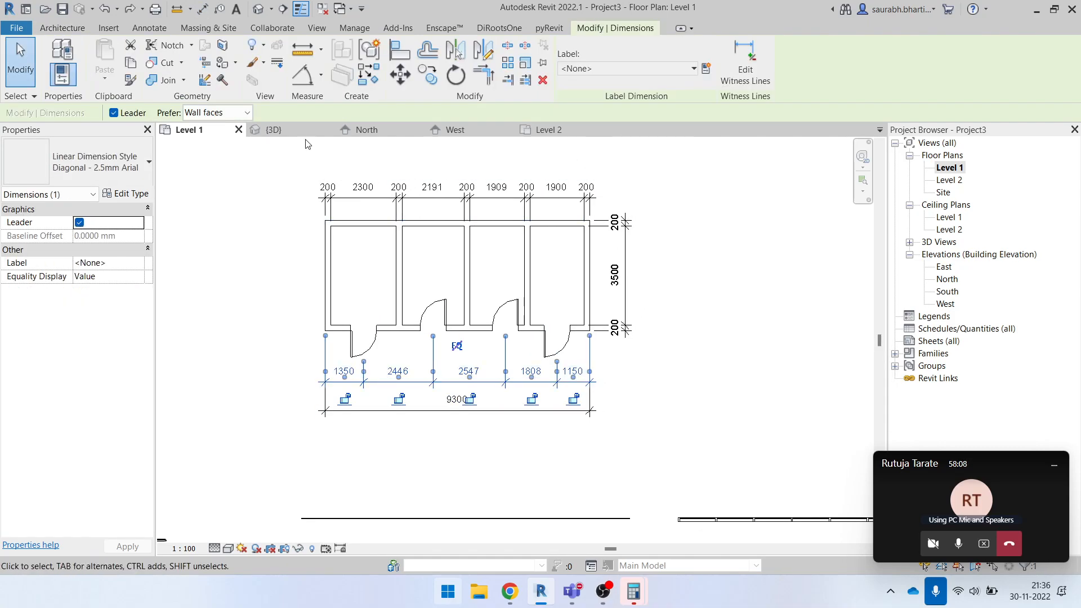
{"action": "left_click", "coordinate": [269, 262]}
{"action": "key", "text": "c"}
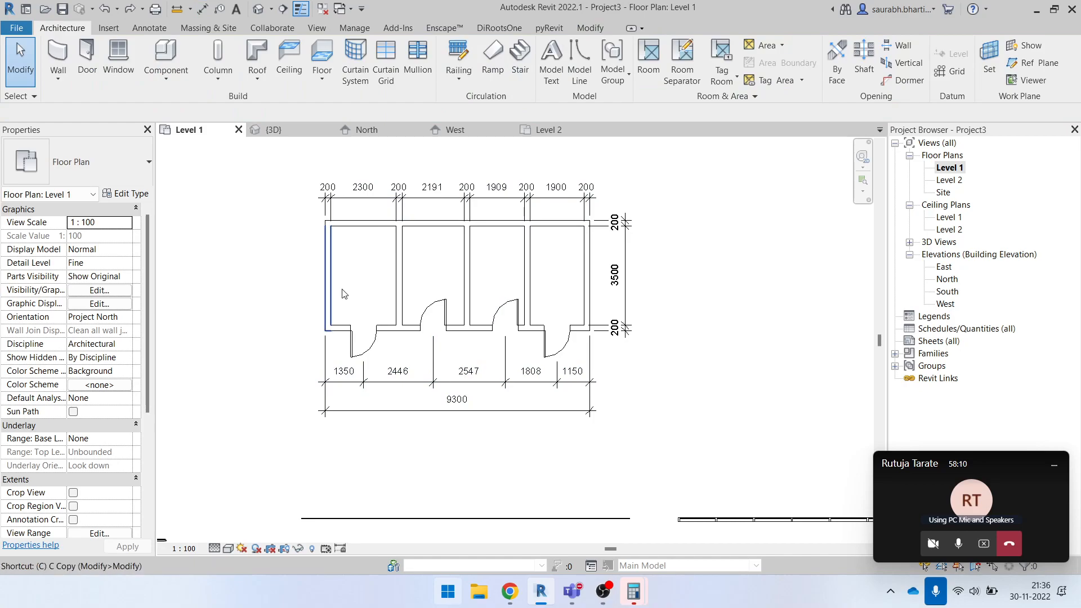
{"action": "key", "text": "d"}
{"action": "key", "text": "i"}
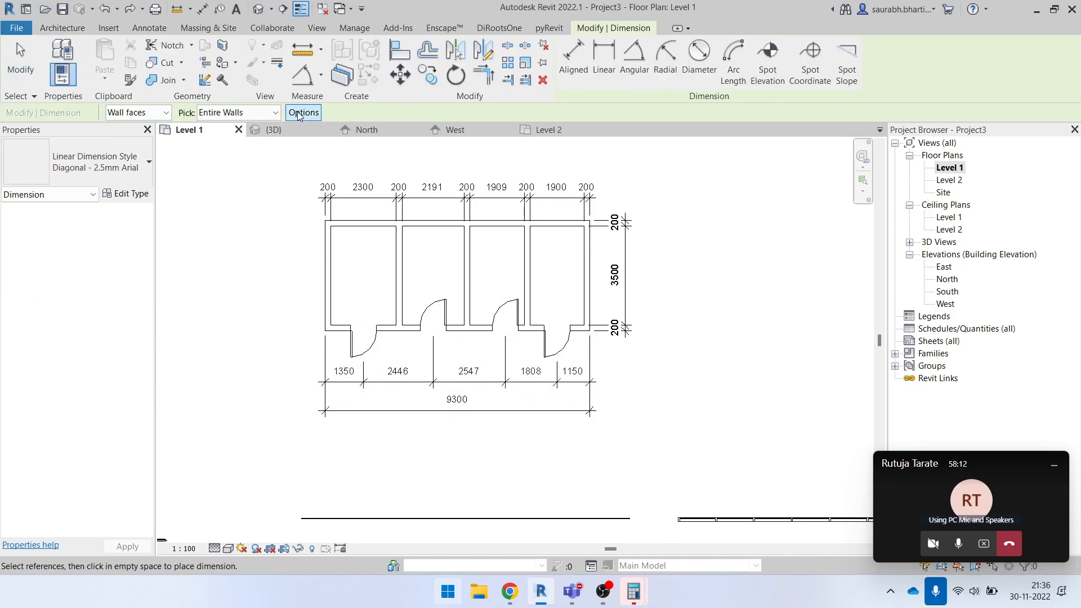
{"action": "left_click", "coordinate": [303, 115]}
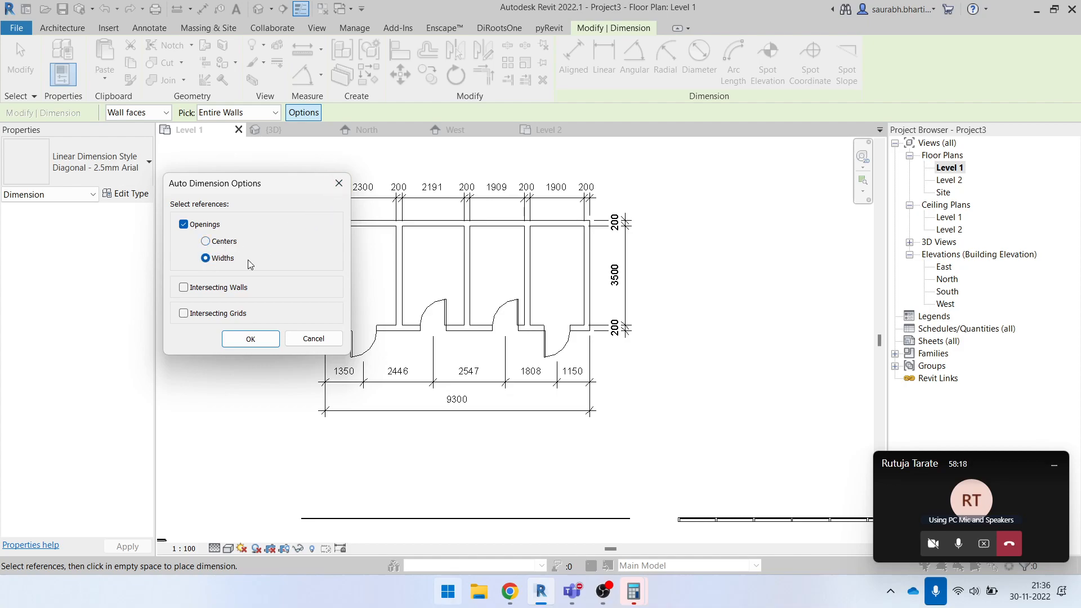
{"action": "key", "text": "Escape"}
{"action": "key", "text": "Escape"}
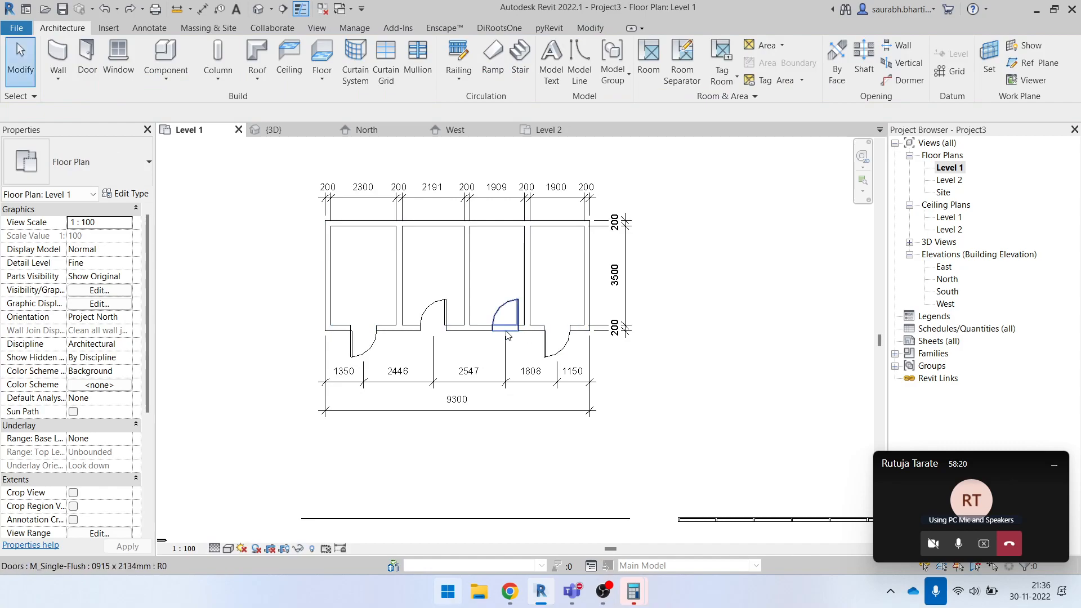
- Delete all dimensions around the four-room rectangle in the Level 1 plan
{"action": "left_click", "coordinate": [955, 169]}
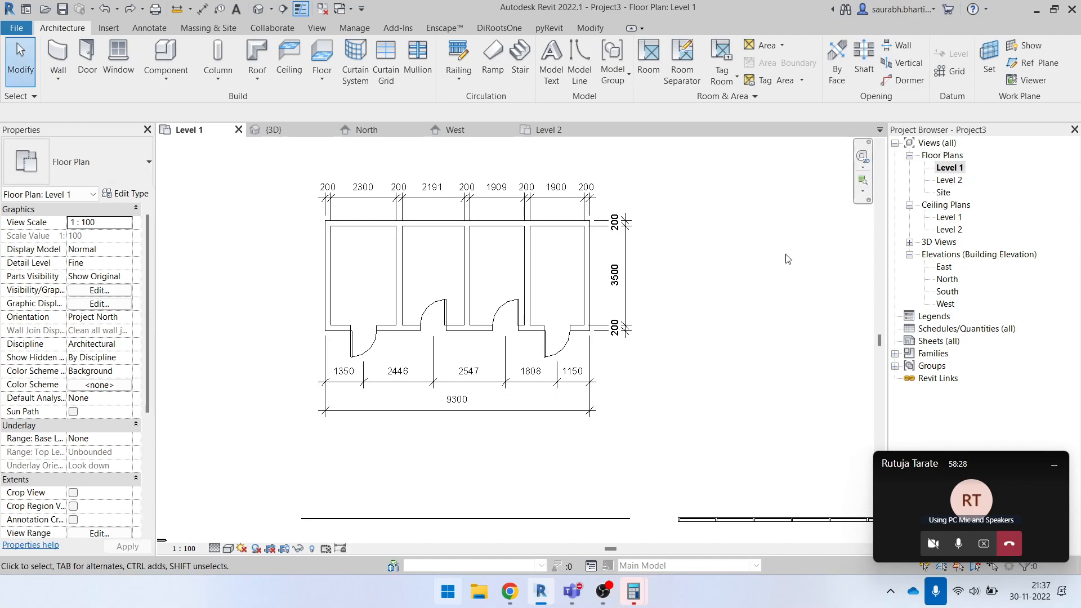
{"action": "scroll", "coordinate": [391, 334], "scroll_direction": "down", "scroll_amount": 2}
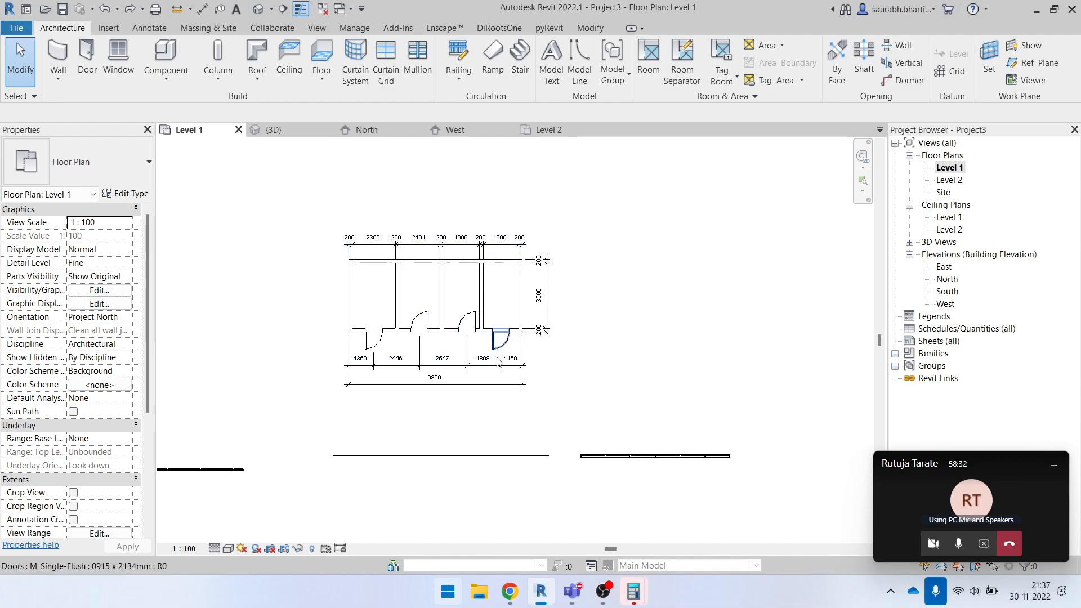
{"action": "left_click_drag", "start_coordinate": [580, 374], "coordinate": [332, 361]}
{"action": "key", "text": "Delete"}
{"action": "left_click", "coordinate": [463, 244]}
{"action": "key", "text": "Delete"}
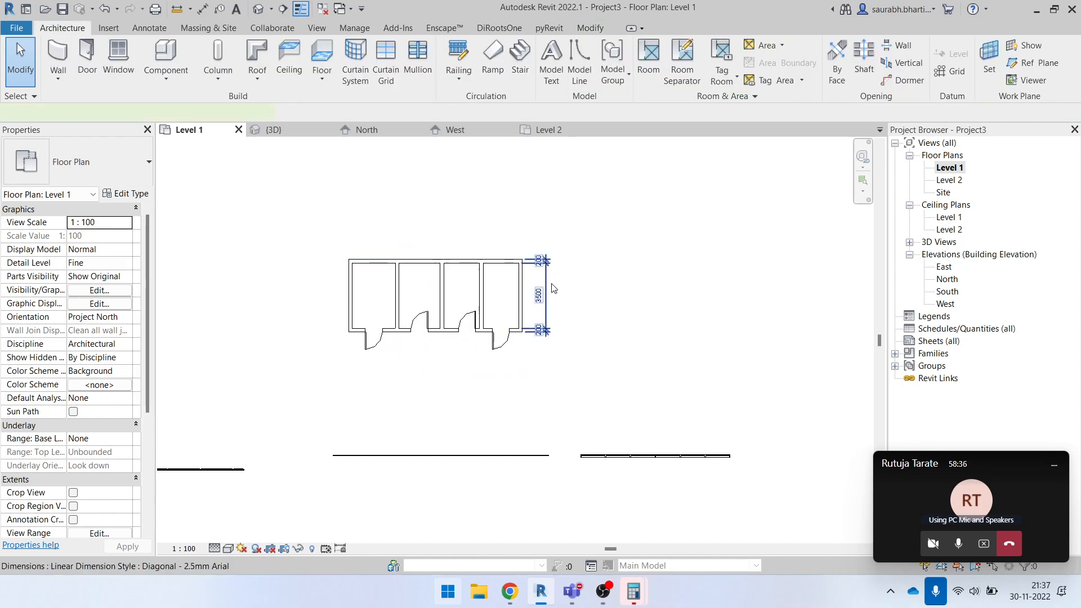
{"action": "left_click", "coordinate": [546, 283]}
{"action": "key", "text": "Delete"}
- Try to auto-dimension the entire Exterior Glazing curtain wall below the rooms with the Openings reference enabled
{"action": "scroll", "coordinate": [457, 439], "scroll_direction": "up", "scroll_amount": 4}
{"action": "key", "text": "d"}
{"action": "key", "text": "i"}
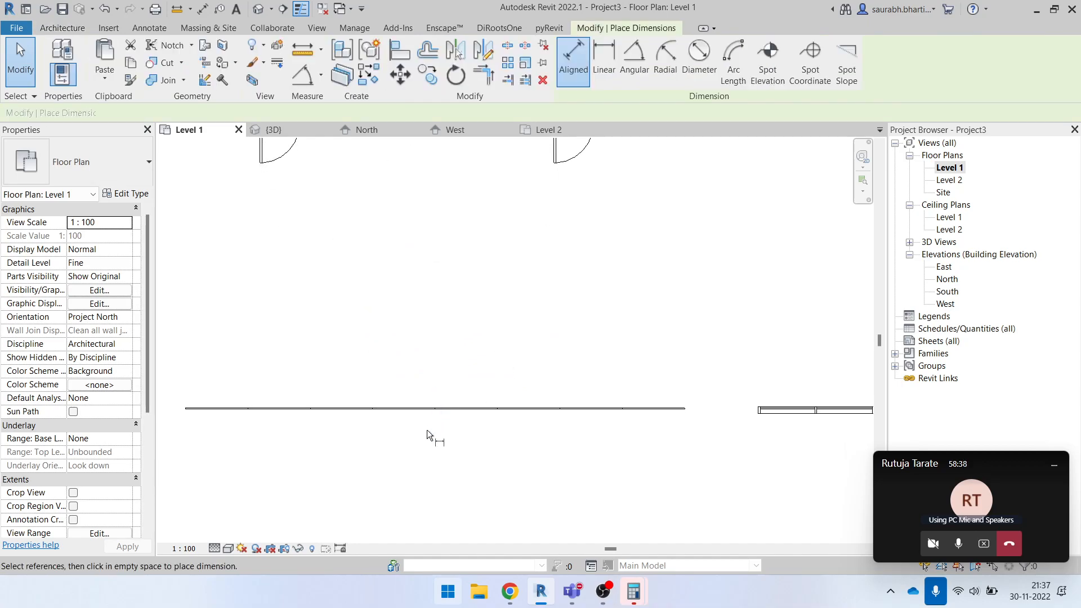
{"action": "scroll", "coordinate": [467, 363], "scroll_direction": "up", "scroll_amount": 1}
{"action": "scroll", "coordinate": [439, 345], "scroll_direction": "up", "scroll_amount": 2}
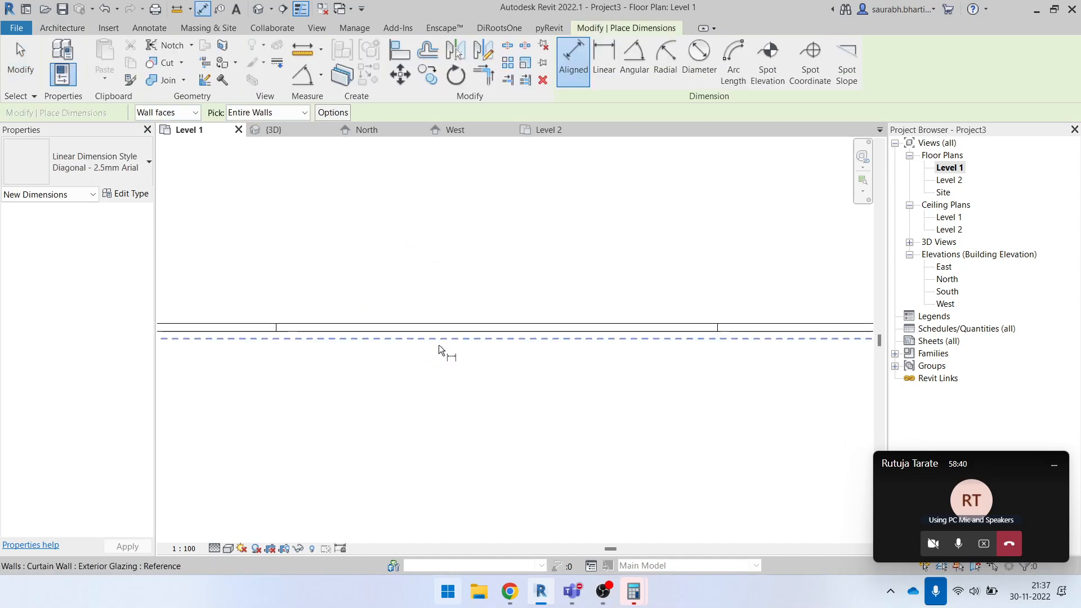
{"action": "left_click", "coordinate": [441, 340]}
{"action": "scroll", "coordinate": [461, 378], "scroll_direction": "down", "scroll_amount": 5}
{"action": "key", "text": "Escape"}
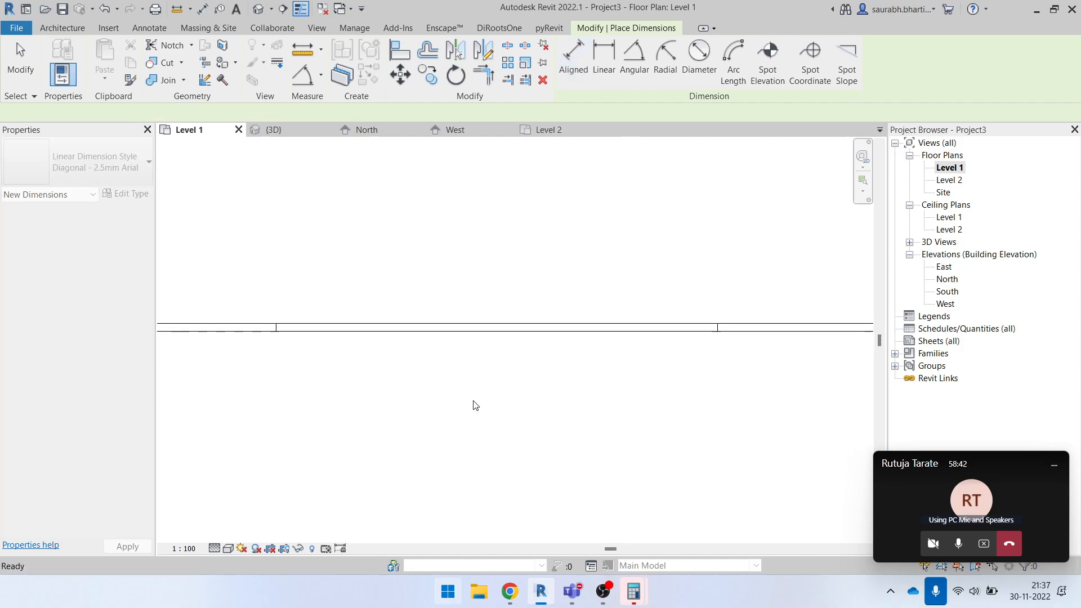
- Turn off Openings and enable Intersecting Walls in the Auto Dimension Options
{"action": "left_click", "coordinate": [298, 112]}
{"action": "left_click", "coordinate": [271, 125]}
{"action": "left_click", "coordinate": [299, 112]}
{"action": "left_click", "coordinate": [253, 137]}
{"action": "left_click", "coordinate": [332, 112]}
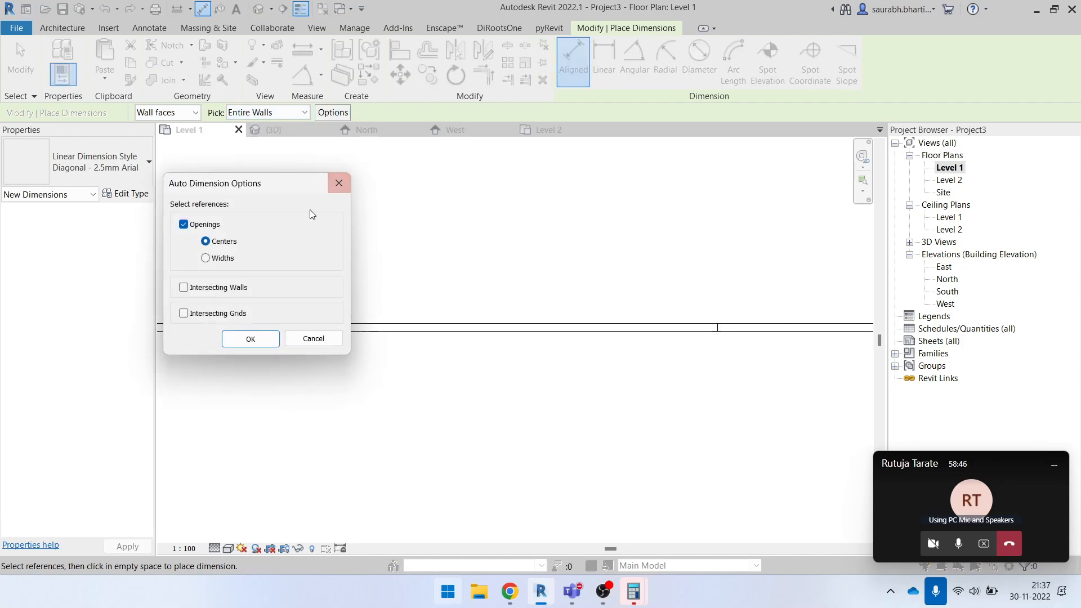
{"action": "left_click", "coordinate": [184, 224]}
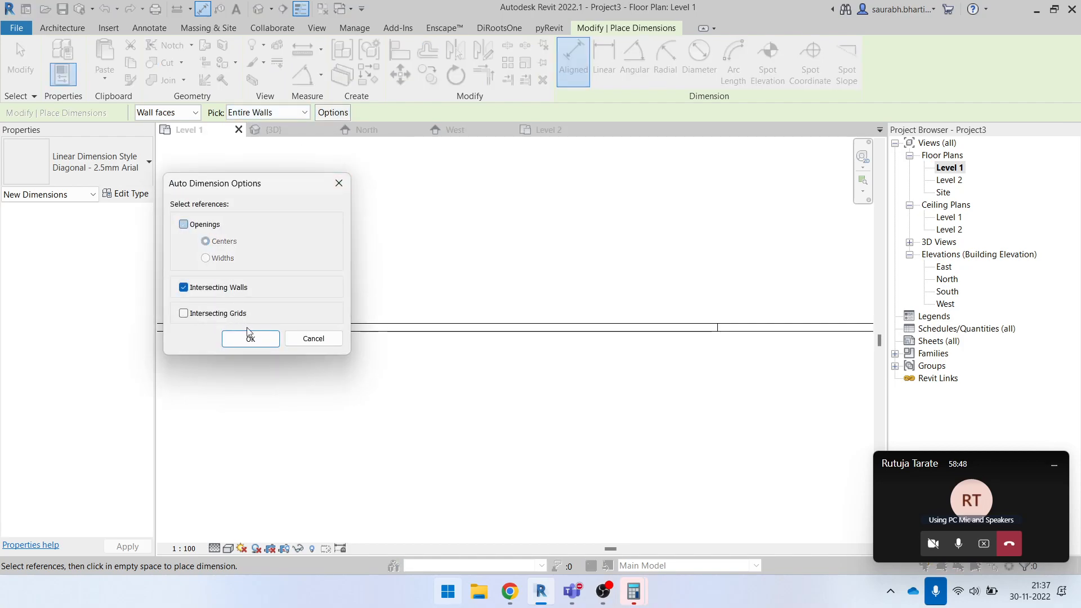
{"action": "left_click", "coordinate": [250, 339]}
- Try to auto-dimension the entire curtain wall using Intersecting Walls as the reference
{"action": "left_click", "coordinate": [410, 339]}
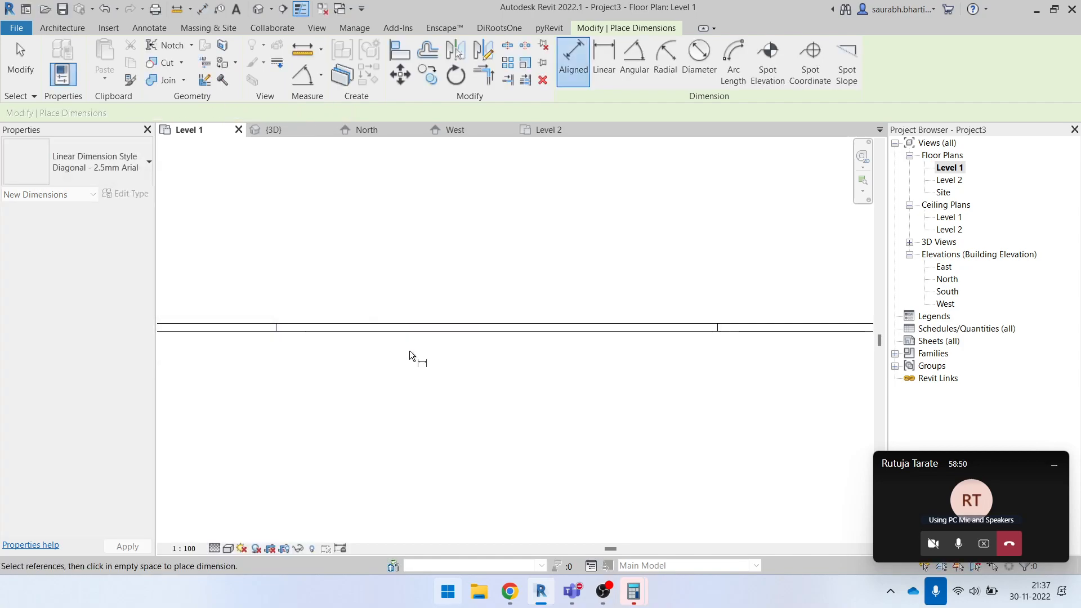
{"action": "scroll", "coordinate": [464, 420], "scroll_direction": "down", "scroll_amount": 3}
{"action": "key", "text": "Escape"}
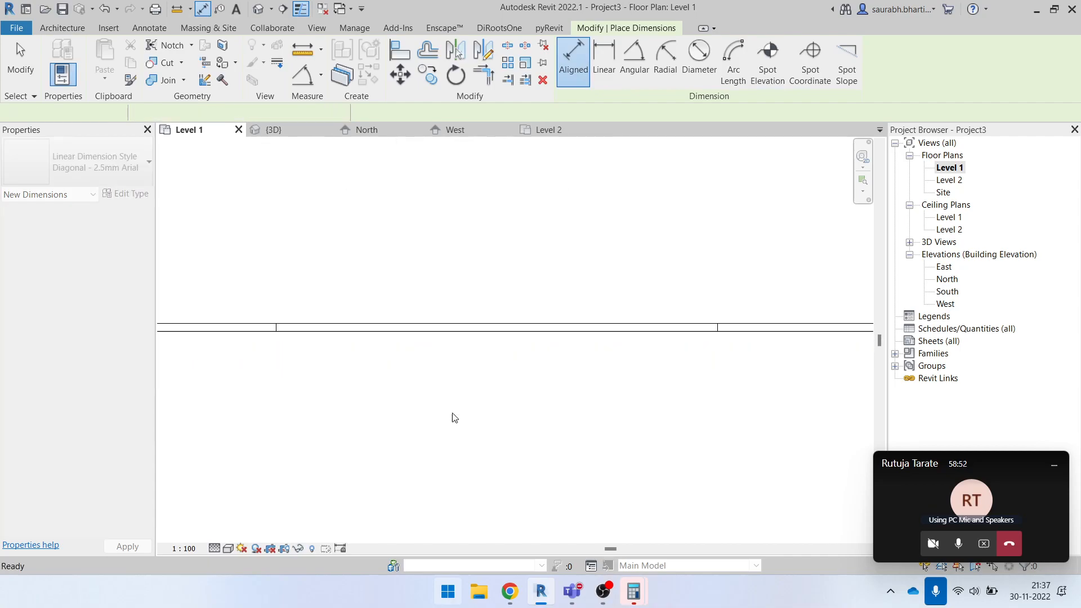
{"action": "scroll", "coordinate": [422, 377], "scroll_direction": "up", "scroll_amount": 7}
{"action": "scroll", "coordinate": [408, 349], "scroll_direction": "down", "scroll_amount": 3}
{"action": "left_click", "coordinate": [441, 340]}
{"action": "key", "text": "Escape"}
{"action": "scroll", "coordinate": [483, 287], "scroll_direction": "down", "scroll_amount": 3}
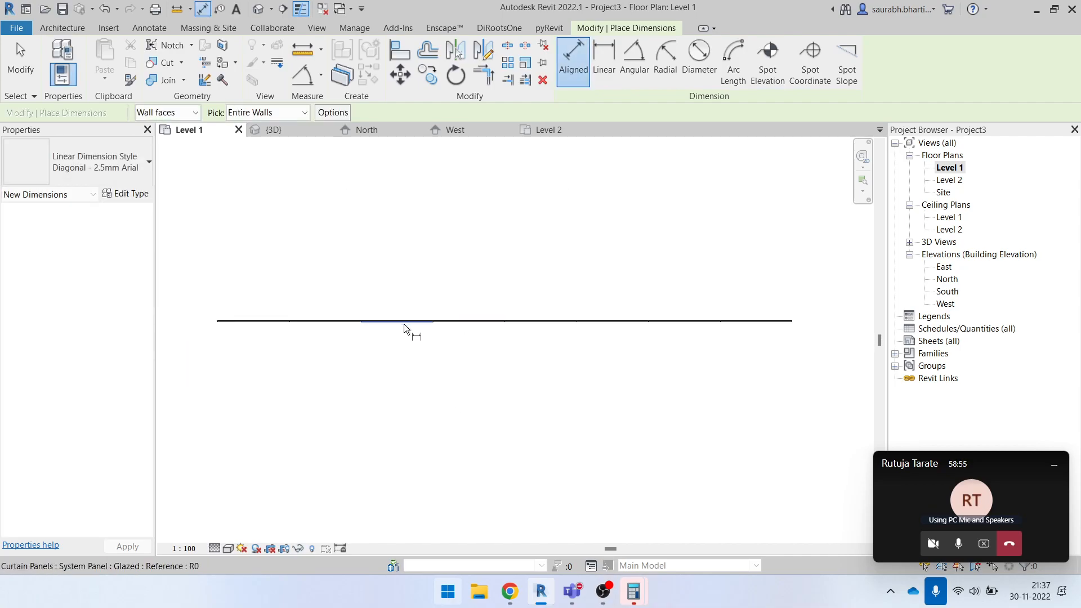
- Try to start an aligned dimension from each end of the curtain wall and cancel it
{"action": "left_click", "coordinate": [219, 320]}
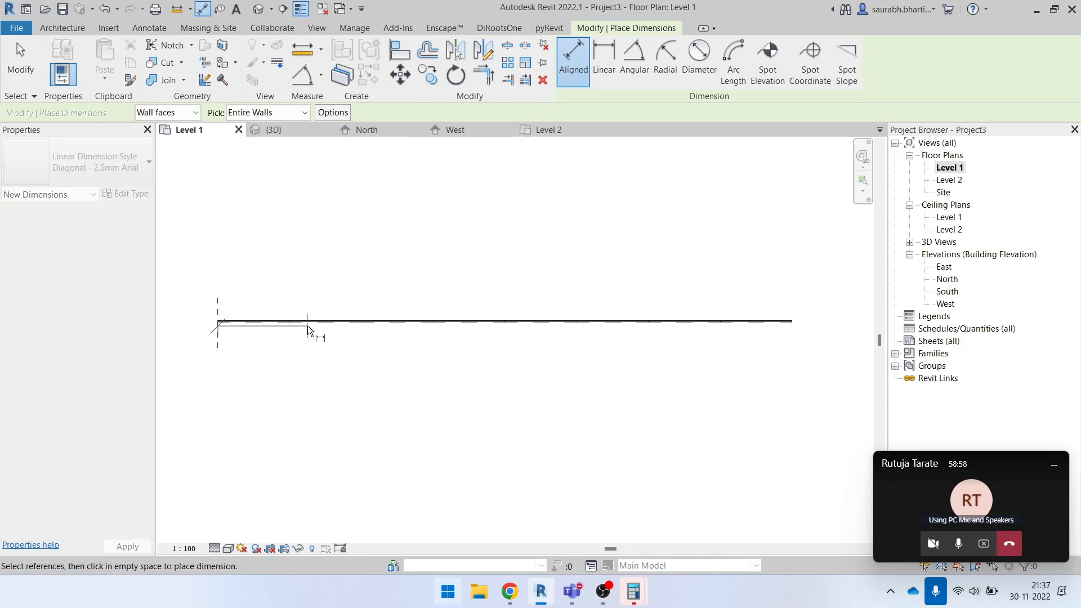
{"action": "key", "text": "Escape"}
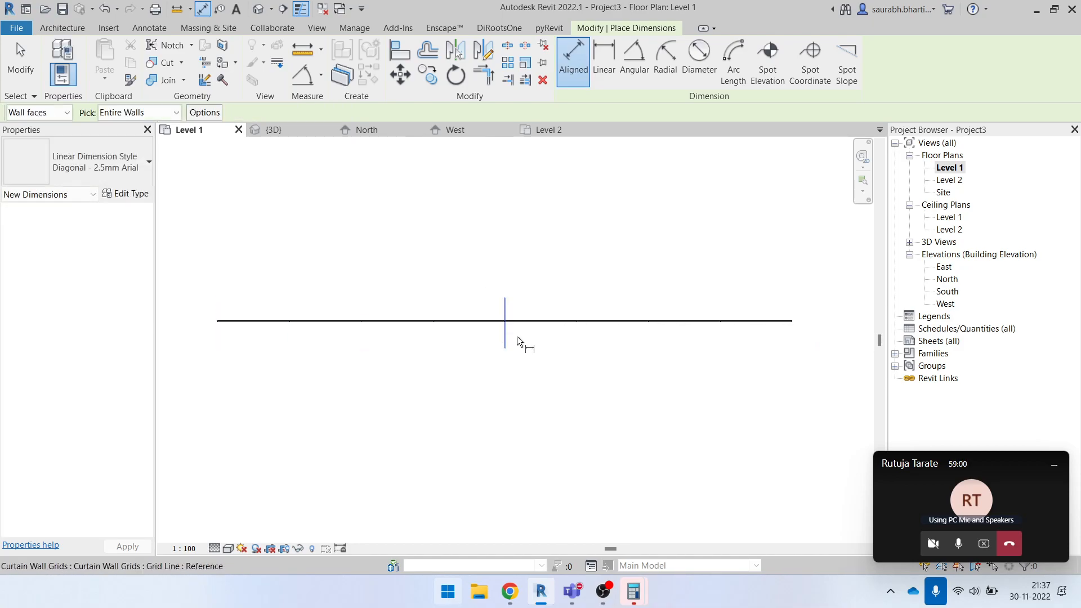
{"action": "left_click", "coordinate": [791, 321]}
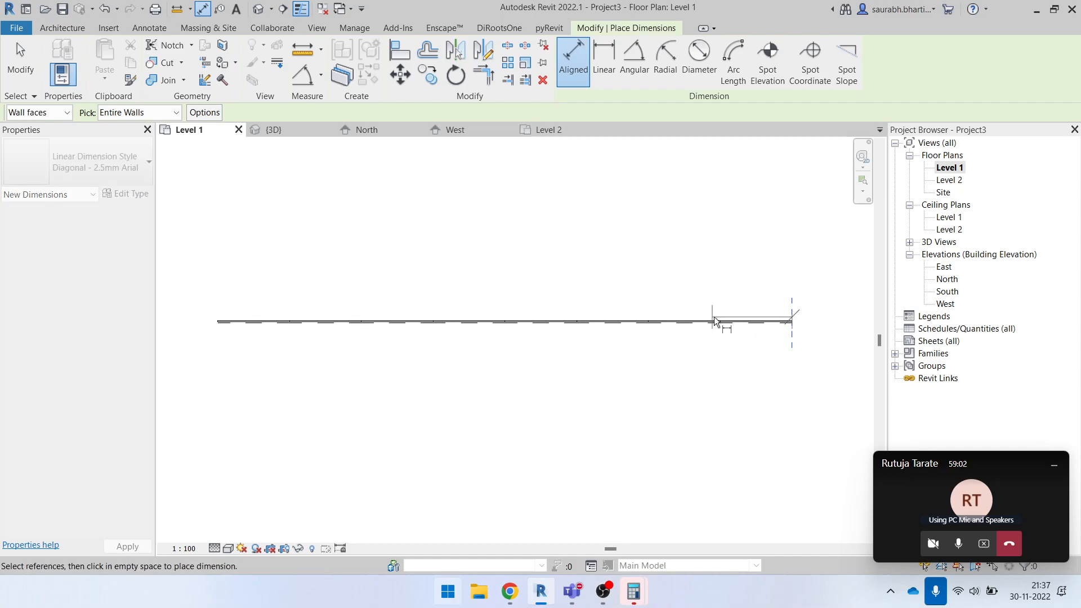
{"action": "key", "text": "Escape"}
{"action": "key", "text": "Escape"}
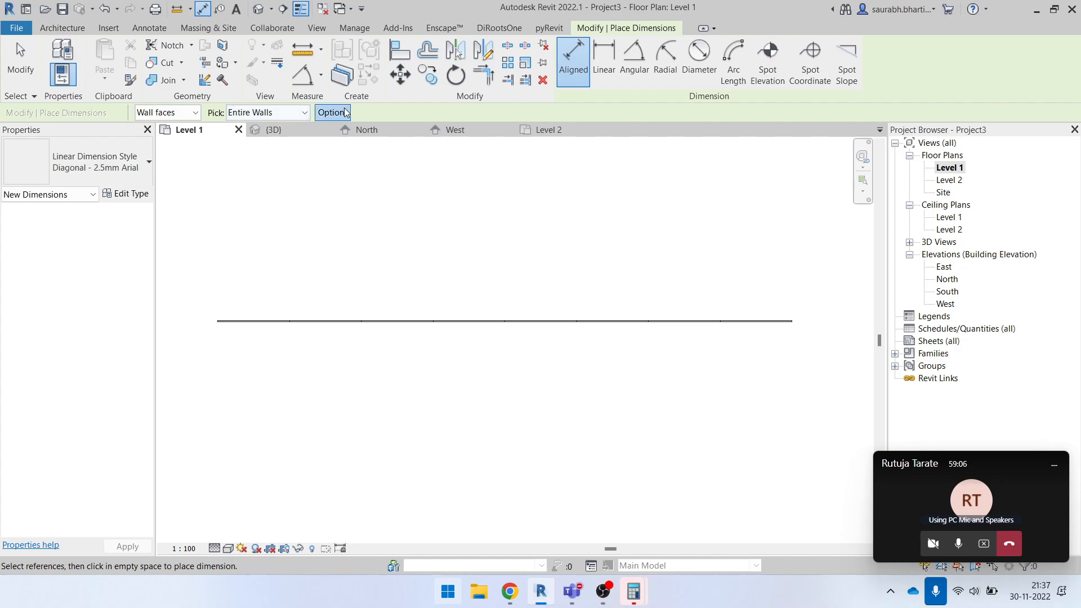
- Enable Intersecting Grids in the Auto Dimension Options and try to dimension the curtain wall in plan
{"action": "left_click", "coordinate": [346, 112]}
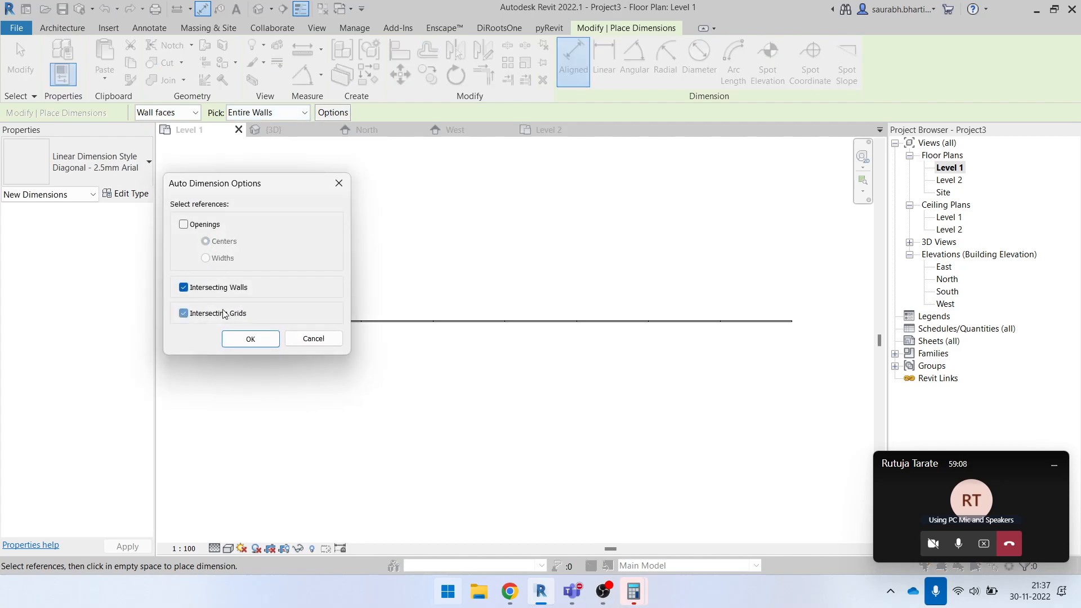
{"action": "left_click", "coordinate": [251, 338]}
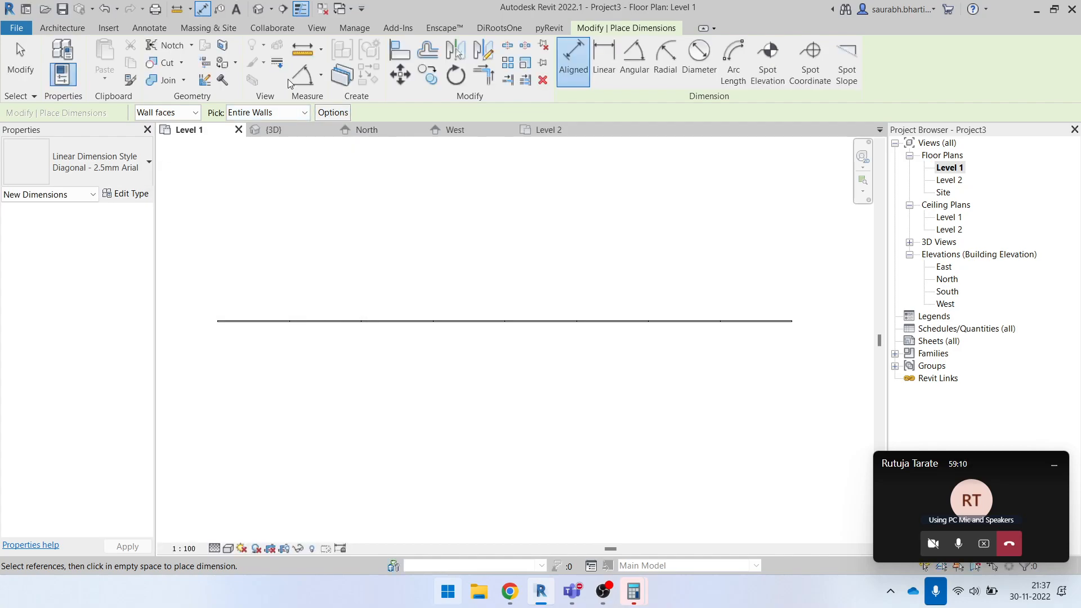
{"action": "left_click", "coordinate": [457, 329]}
{"action": "scroll", "coordinate": [410, 336], "scroll_direction": "down", "scroll_amount": 3}
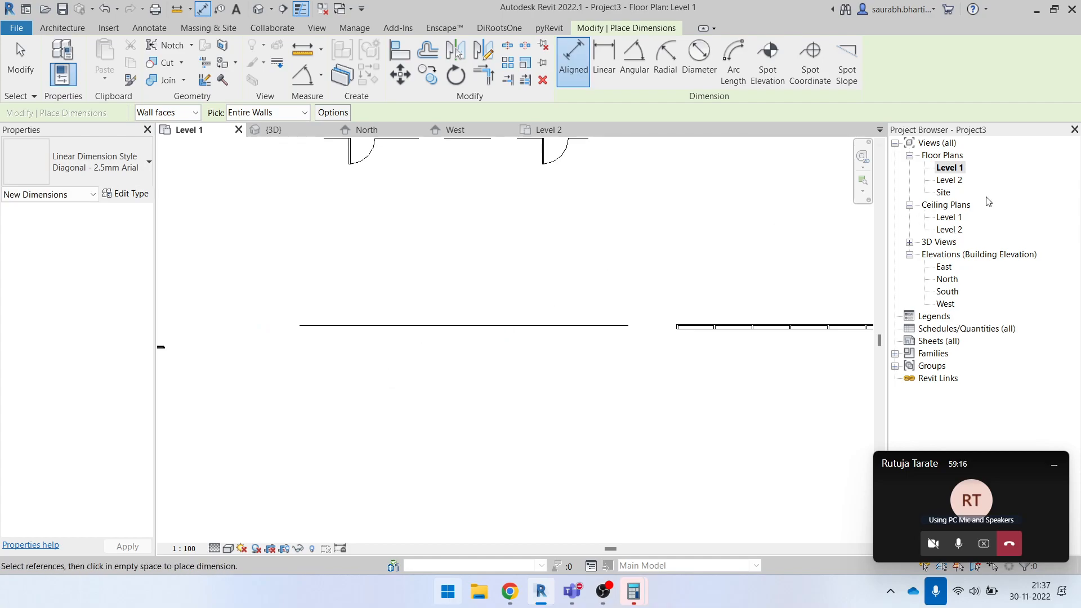
- Open the North elevation and then the South elevation to locate the evenly gridded curtain wall
{"action": "double_click", "coordinate": [947, 279]}
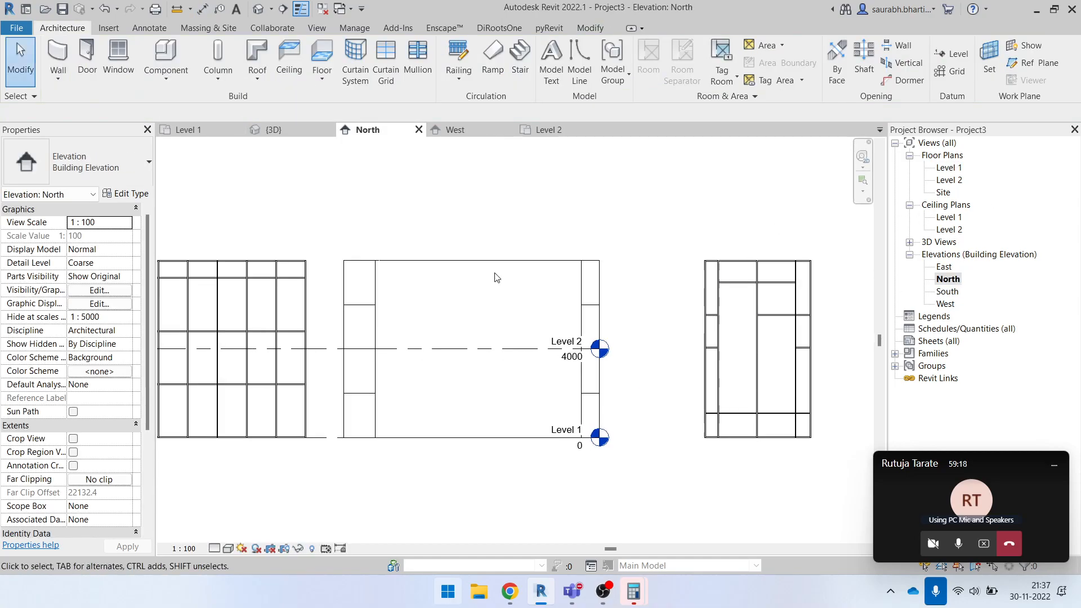
{"action": "scroll", "coordinate": [732, 349], "scroll_direction": "up", "scroll_amount": 1}
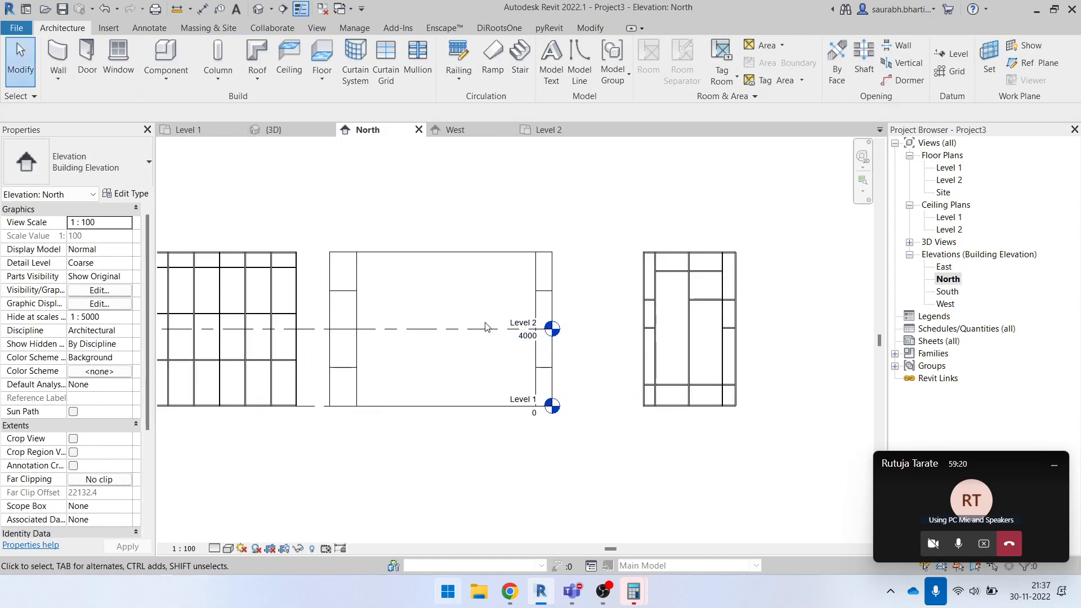
{"action": "scroll", "coordinate": [524, 394], "scroll_direction": "down", "scroll_amount": 5}
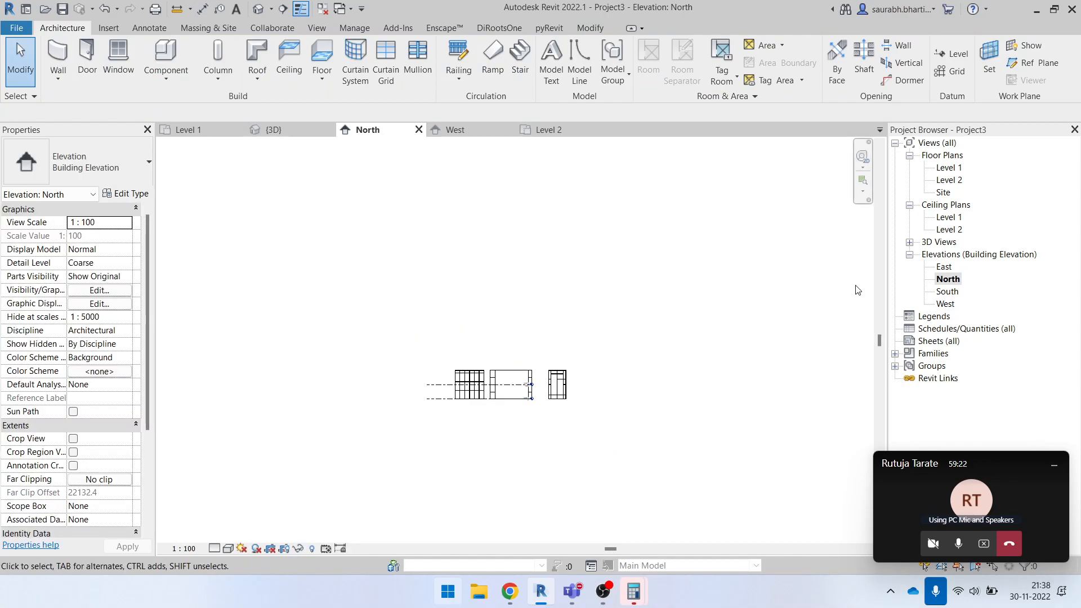
{"action": "double_click", "coordinate": [946, 292]}
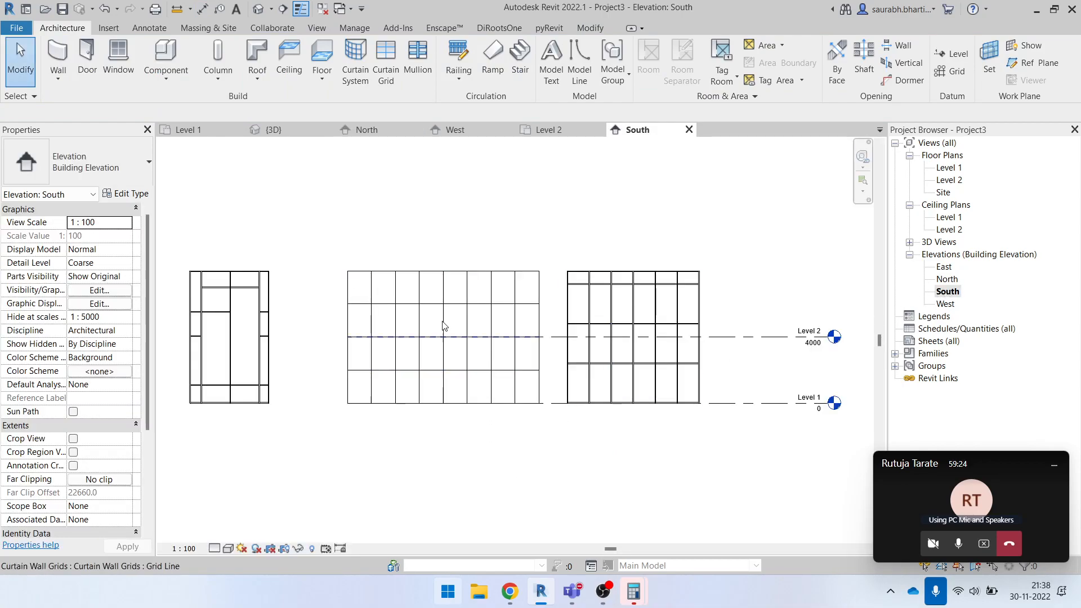
- Place a chained aligned dimension above the middle curtain wall, covering both end edges and every vertical grid line between them
{"action": "key", "text": "d"}
{"action": "key", "text": "i"}
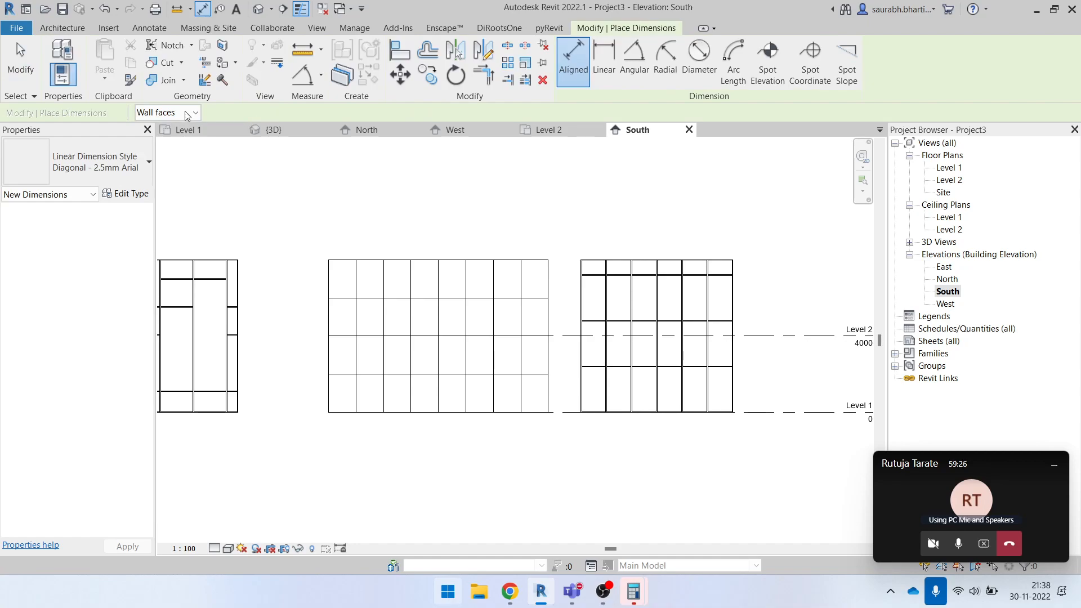
{"action": "left_click", "coordinate": [186, 112]}
{"action": "left_click", "coordinate": [184, 115]}
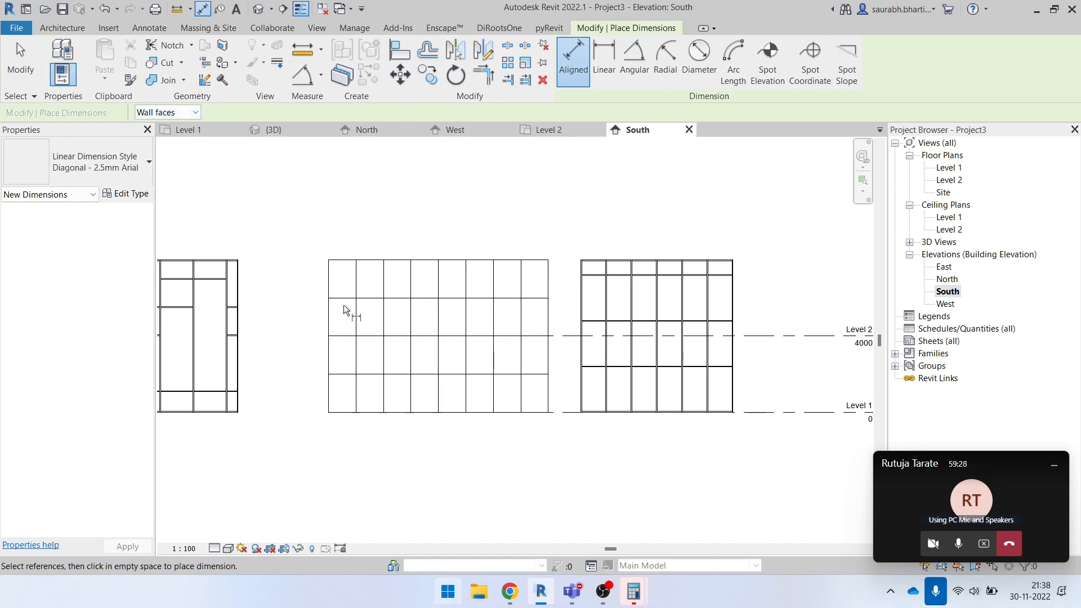
{"action": "left_click", "coordinate": [331, 279]}
{"action": "left_click", "coordinate": [357, 280]}
{"action": "left_click", "coordinate": [385, 284]}
{"action": "left_click", "coordinate": [413, 285]}
{"action": "left_click", "coordinate": [439, 286]}
{"action": "left_click", "coordinate": [467, 285]}
{"action": "left_click", "coordinate": [494, 285]}
{"action": "left_click", "coordinate": [521, 285]}
{"action": "left_click", "coordinate": [550, 284]}
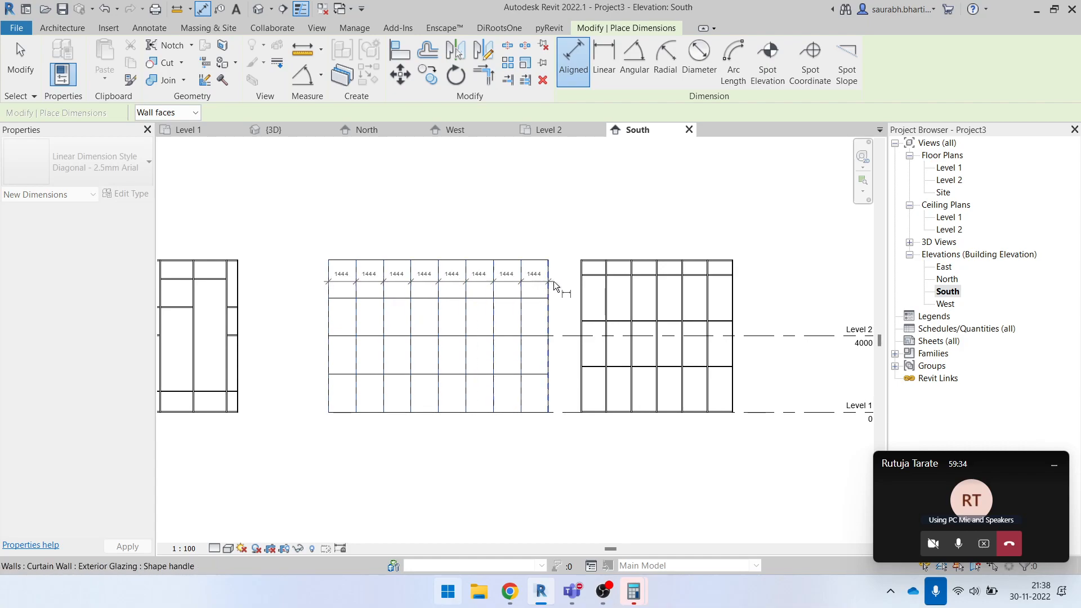
{"action": "left_click", "coordinate": [564, 234]}
{"action": "key", "text": "Escape"}
{"action": "key", "text": "Escape"}
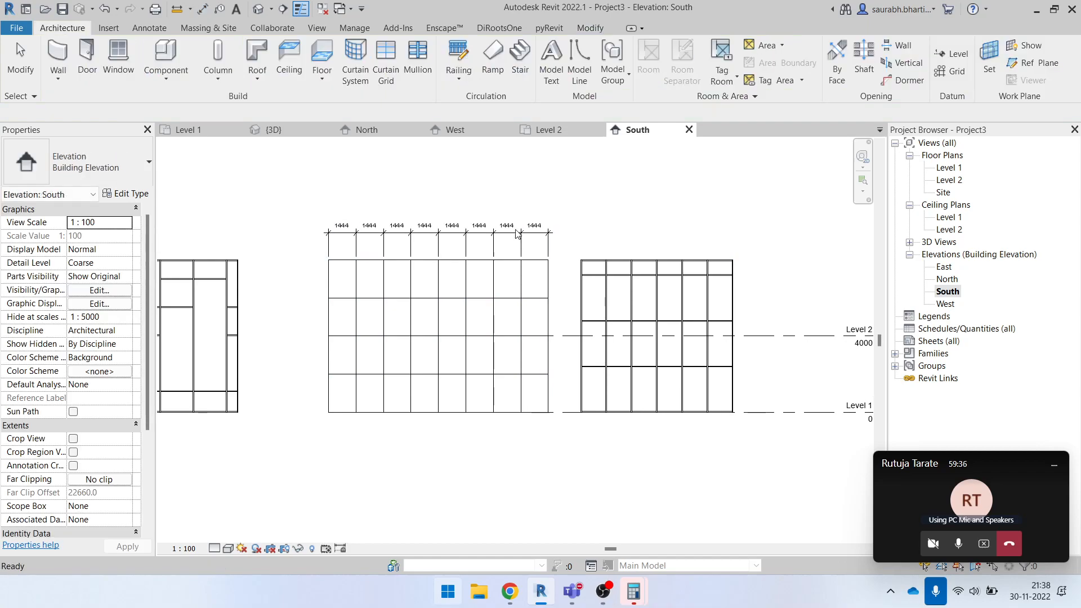
- Toggle dimension equality on the dimension string above the middle curtain wall
{"action": "left_click", "coordinate": [454, 228]}
{"action": "scroll", "coordinate": [450, 219], "scroll_direction": "up", "scroll_amount": 2}
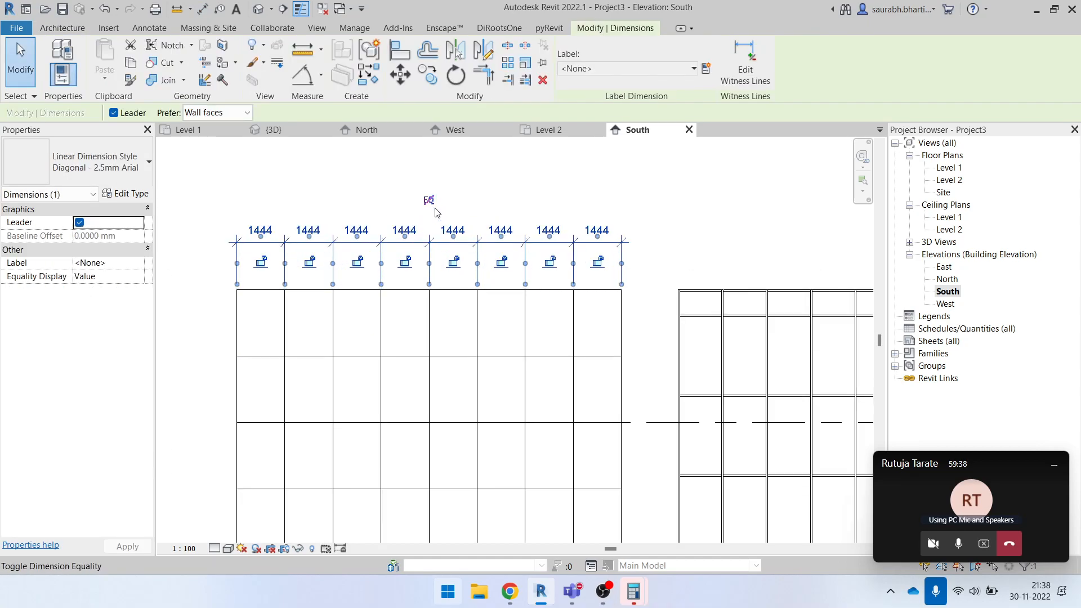
{"action": "left_click", "coordinate": [428, 201]}
{"action": "left_click", "coordinate": [476, 198]}
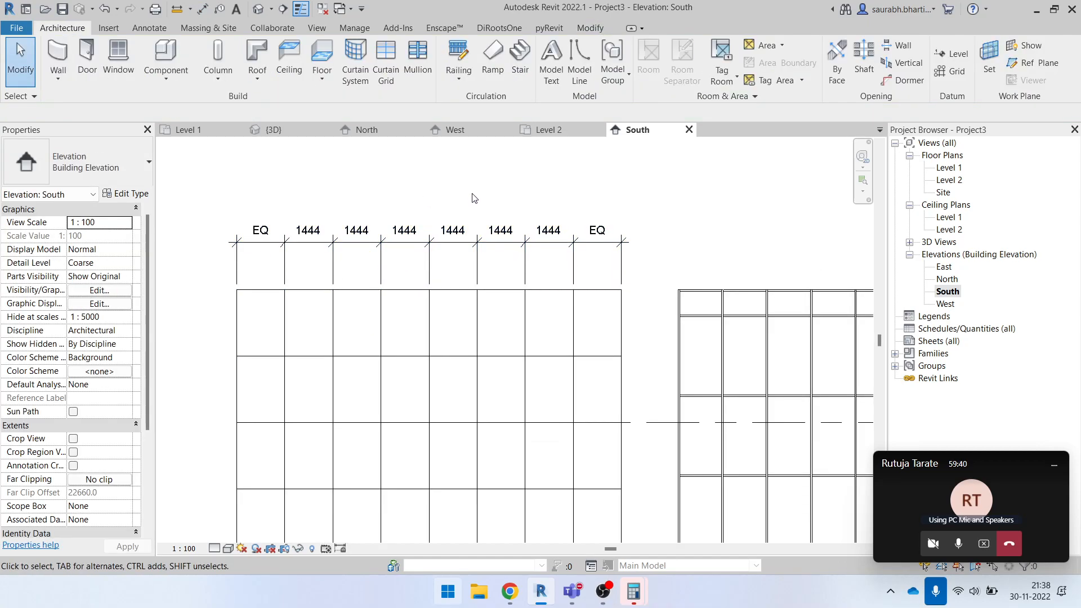
- Remove the dimension string from above the middle curtain wall
{"action": "left_click", "coordinate": [490, 243]}
{"action": "scroll", "coordinate": [503, 254], "scroll_direction": "up", "scroll_amount": 1}
{"action": "key", "text": "Escape"}
{"action": "scroll", "coordinate": [441, 230], "scroll_direction": "down", "scroll_amount": 3}
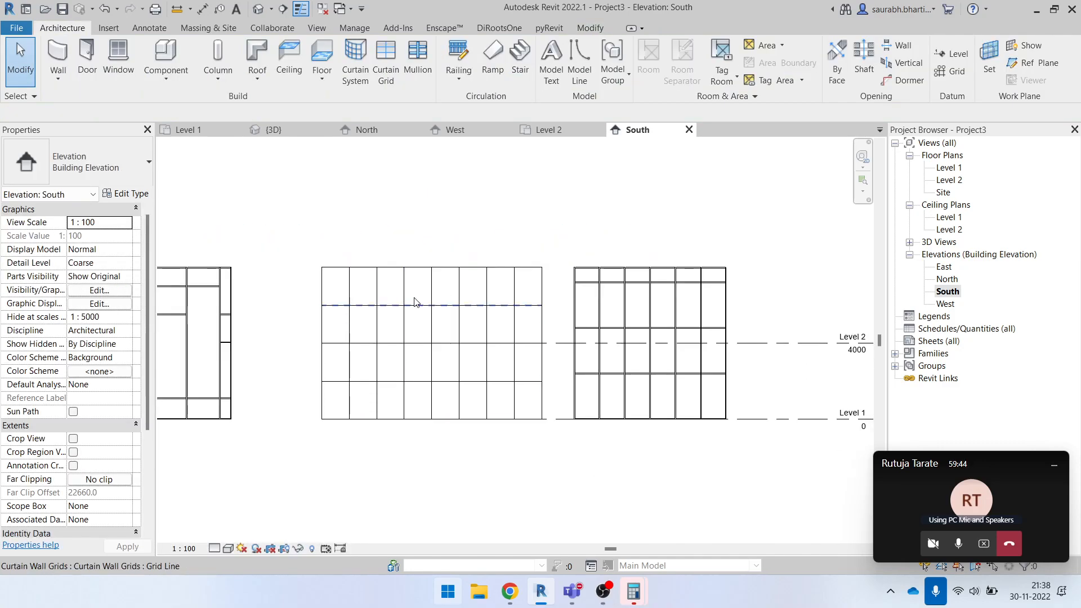
{"action": "scroll", "coordinate": [363, 301], "scroll_direction": "up", "scroll_amount": 1}
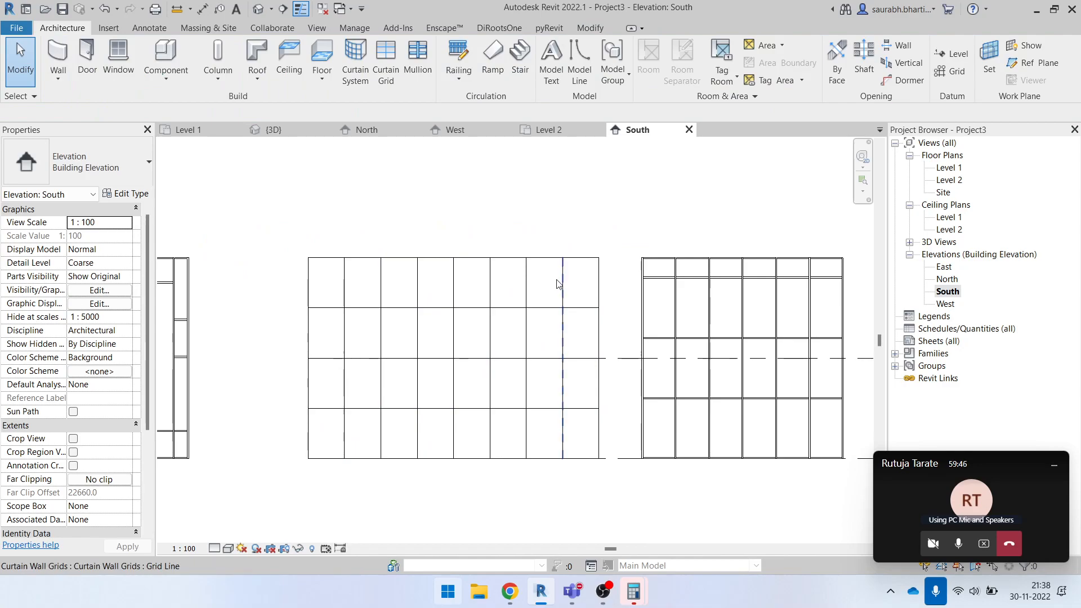
{"action": "left_click_drag", "start_coordinate": [297, 241], "coordinate": [615, 490]}
{"action": "key", "text": "Delete"}
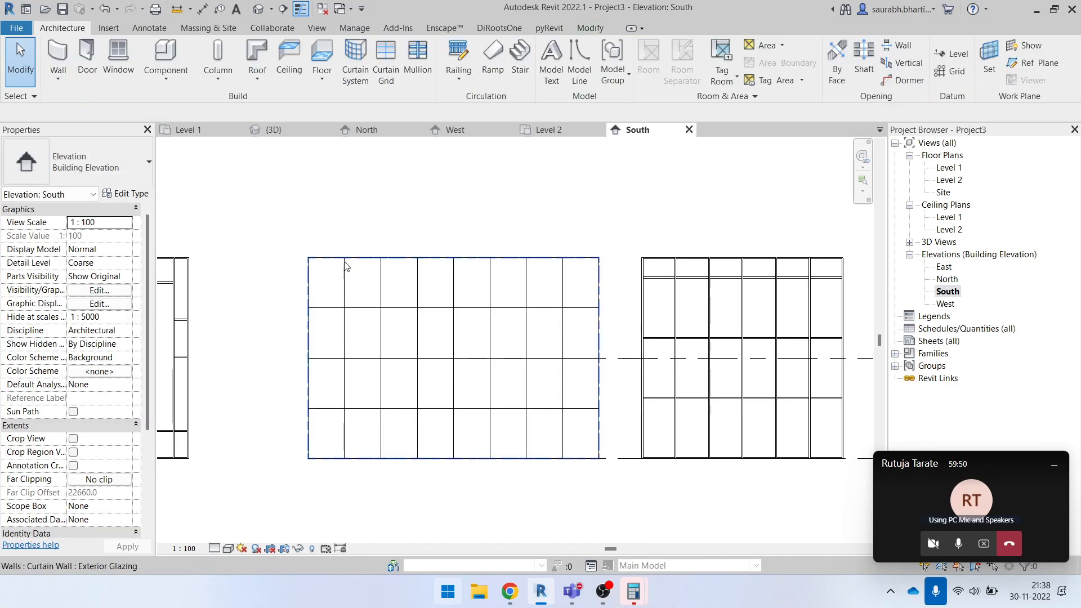
{"action": "key", "text": "d"}
{"action": "key", "text": "i"}
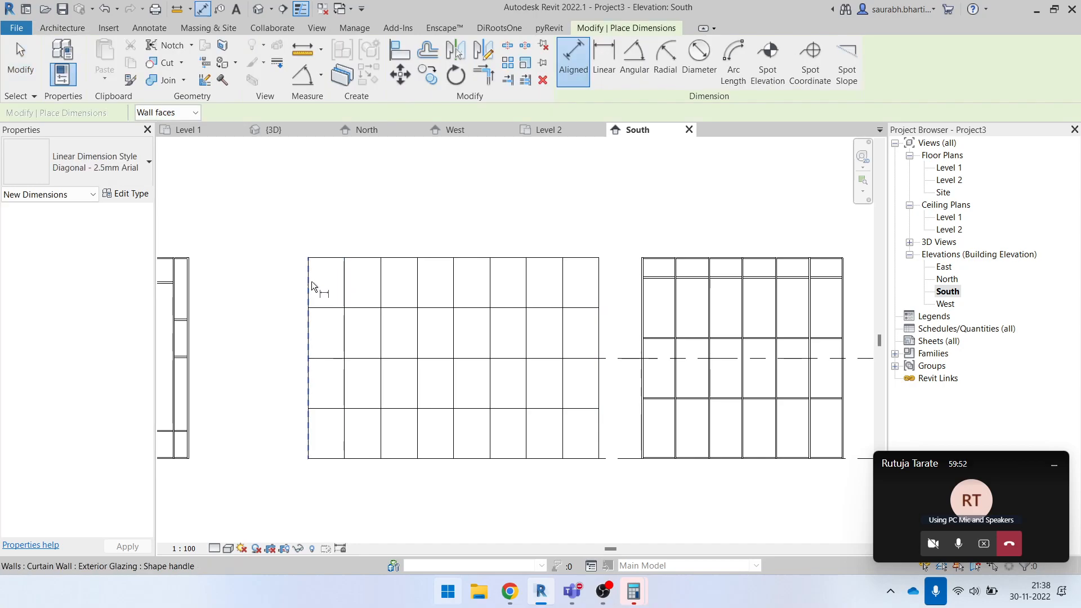
{"action": "left_click", "coordinate": [311, 282]}
{"action": "left_click", "coordinate": [343, 284]}
{"action": "left_click", "coordinate": [385, 288]}
{"action": "key", "text": "Escape"}
{"action": "key", "text": "Escape"}
- Set the vertical grid layout of the middle curtain wall's Exterior Glazing type to Minimum Spacing and open its spacing value for editing
{"action": "left_click", "coordinate": [450, 260]}
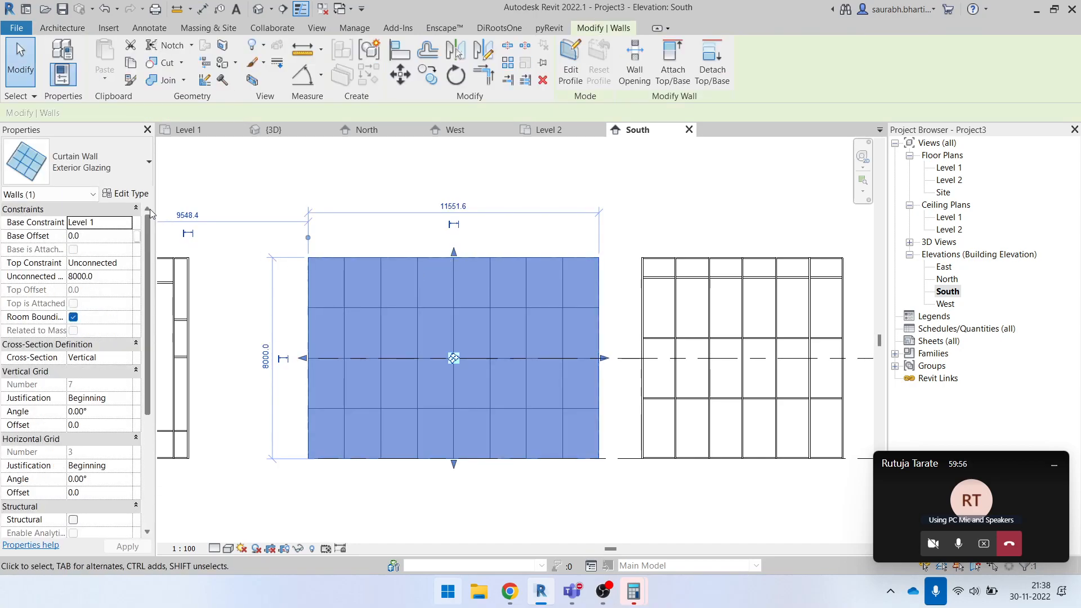
{"action": "left_click", "coordinate": [130, 194]}
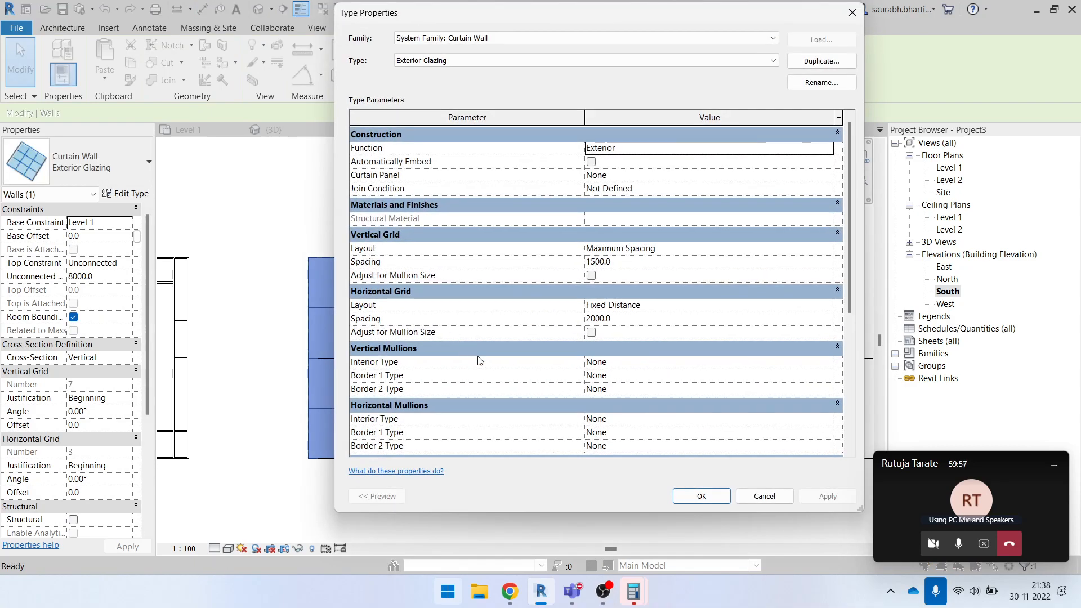
{"action": "left_click", "coordinate": [828, 249]}
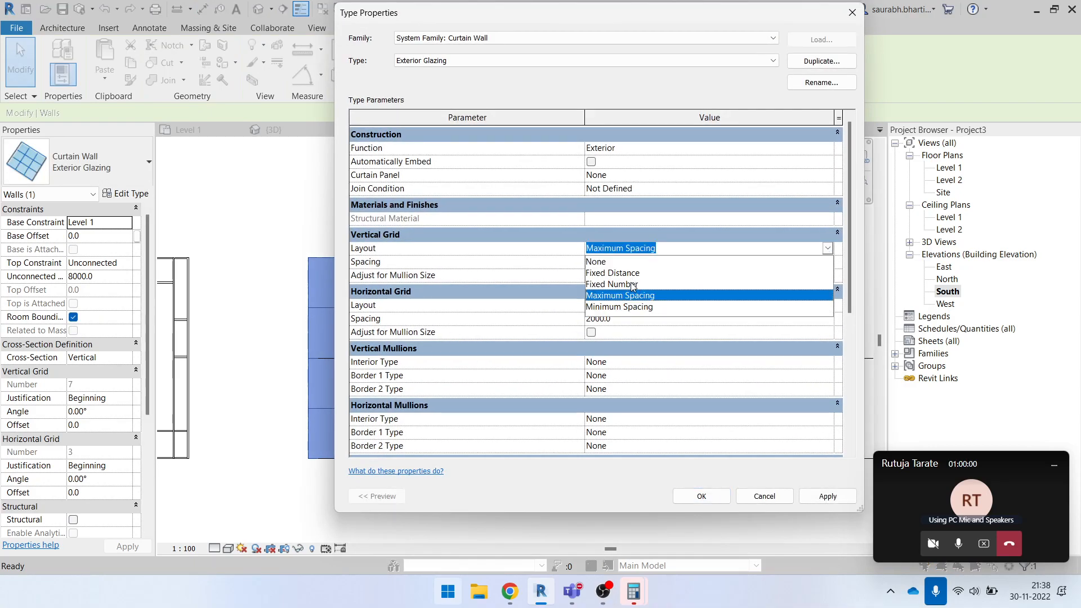
{"action": "left_click", "coordinate": [639, 307]}
{"action": "left_click", "coordinate": [643, 265]}
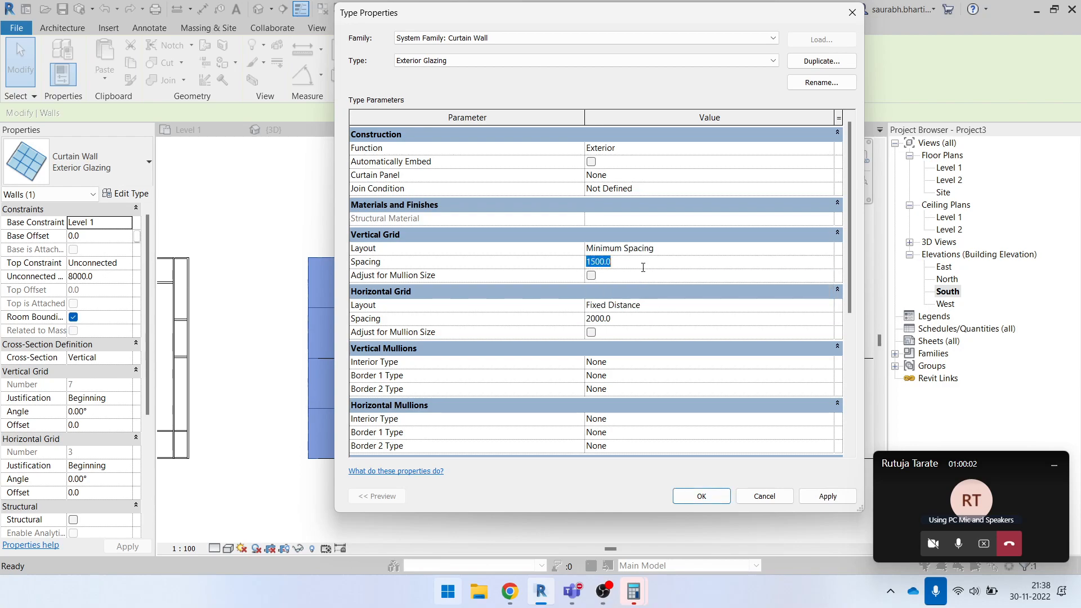
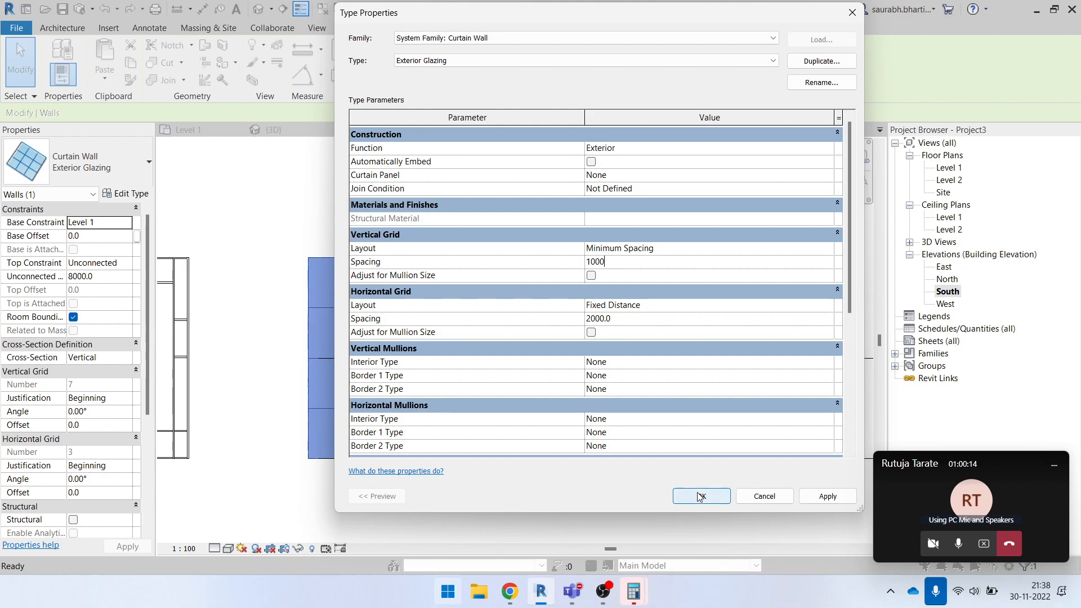
- Apply the vertical grid spacing of 1000 to the Exterior Glazing curtain wall type
{"action": "left_click", "coordinate": [700, 497]}
{"action": "key", "text": "Escape"}
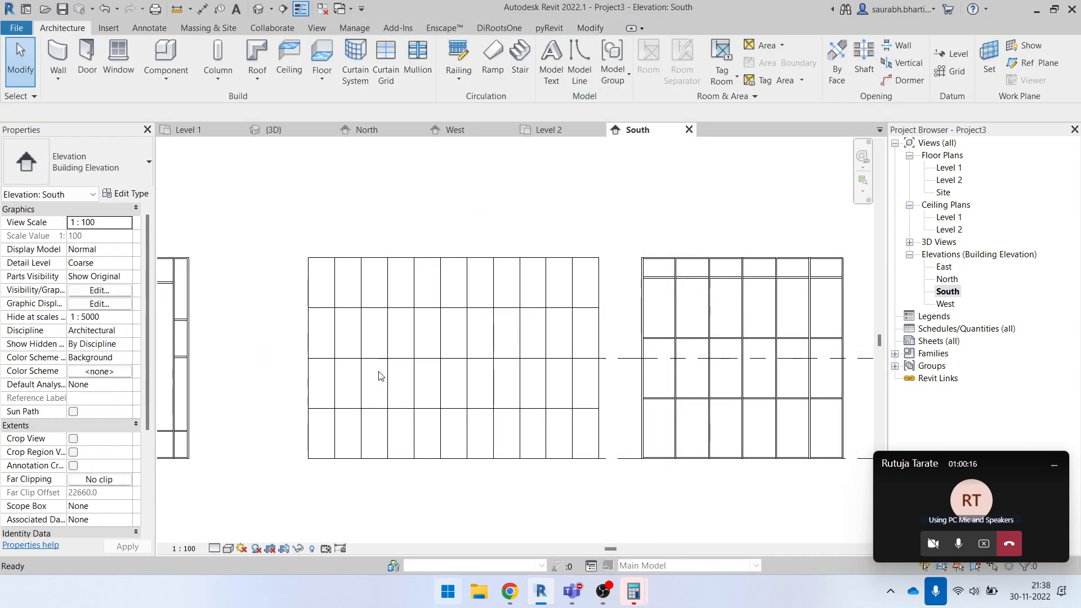
- Place an aligned dimension string across the middle curtain wall's vertical grid lines, from the first grid line to the right edge
{"action": "key", "text": "d"}
{"action": "key", "text": "i"}
{"action": "scroll", "coordinate": [363, 326], "scroll_direction": "up", "scroll_amount": 3}
{"action": "left_click", "coordinate": [309, 239]}
{"action": "left_click", "coordinate": [370, 262]}
{"action": "left_click", "coordinate": [416, 263]}
{"action": "left_click", "coordinate": [472, 274]}
{"action": "left_click", "coordinate": [523, 277]}
{"action": "left_click", "coordinate": [576, 277]}
{"action": "left_click", "coordinate": [629, 276]}
{"action": "left_click", "coordinate": [682, 277]}
{"action": "left_click", "coordinate": [735, 278]}
{"action": "left_click", "coordinate": [789, 278]}
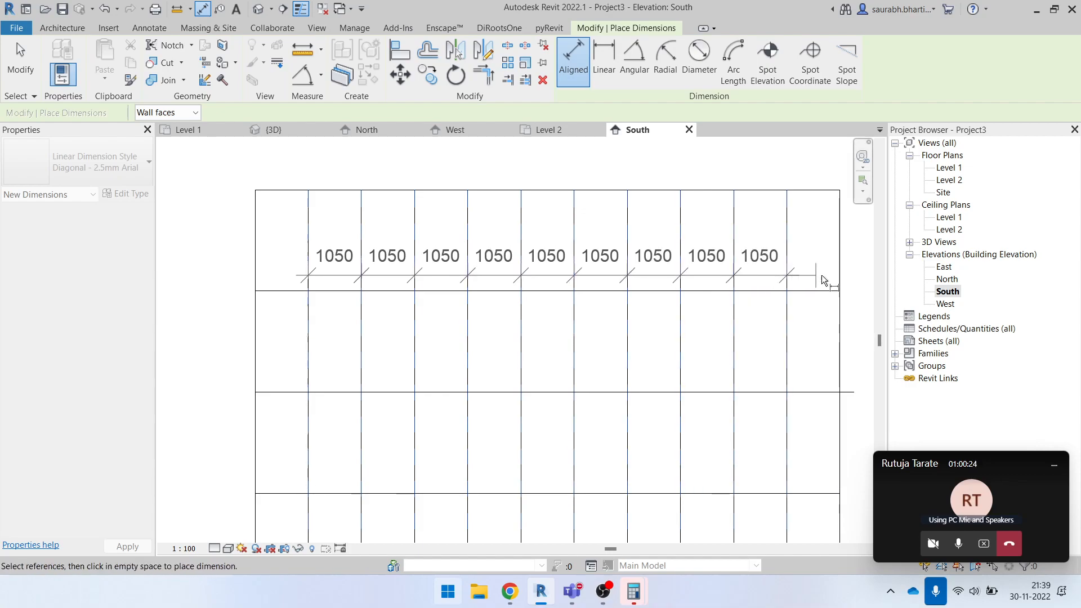
{"action": "left_click", "coordinate": [838, 276]}
{"action": "left_click", "coordinate": [811, 272]}
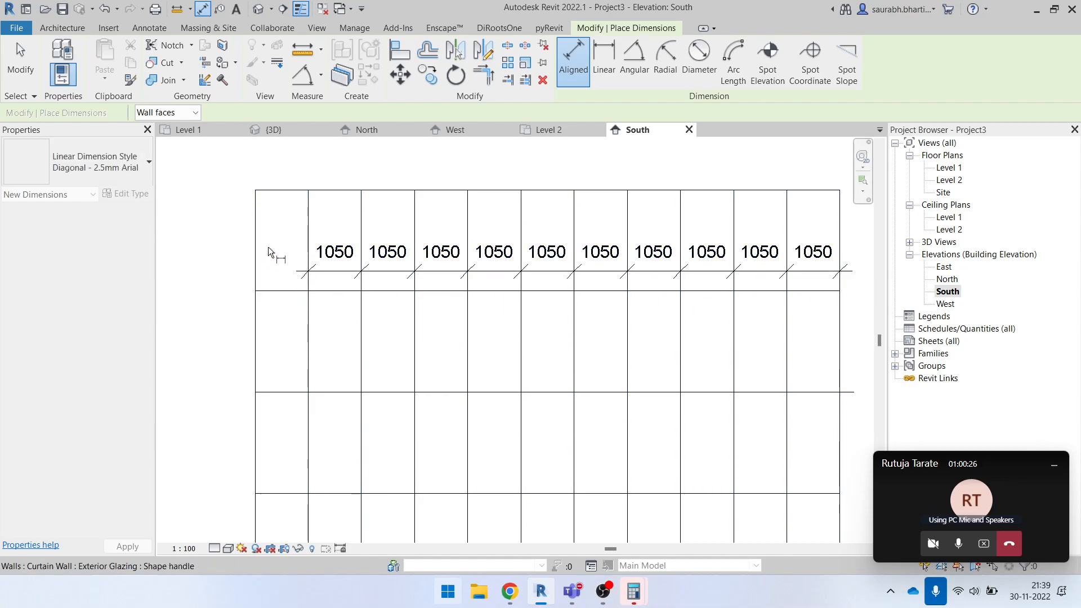
- Add an aligned dimension to the first bay between the middle curtain wall's left edge and its first grid line
{"action": "left_click", "coordinate": [308, 270]}
{"action": "left_click", "coordinate": [255, 251]}
{"action": "left_click", "coordinate": [275, 272]}
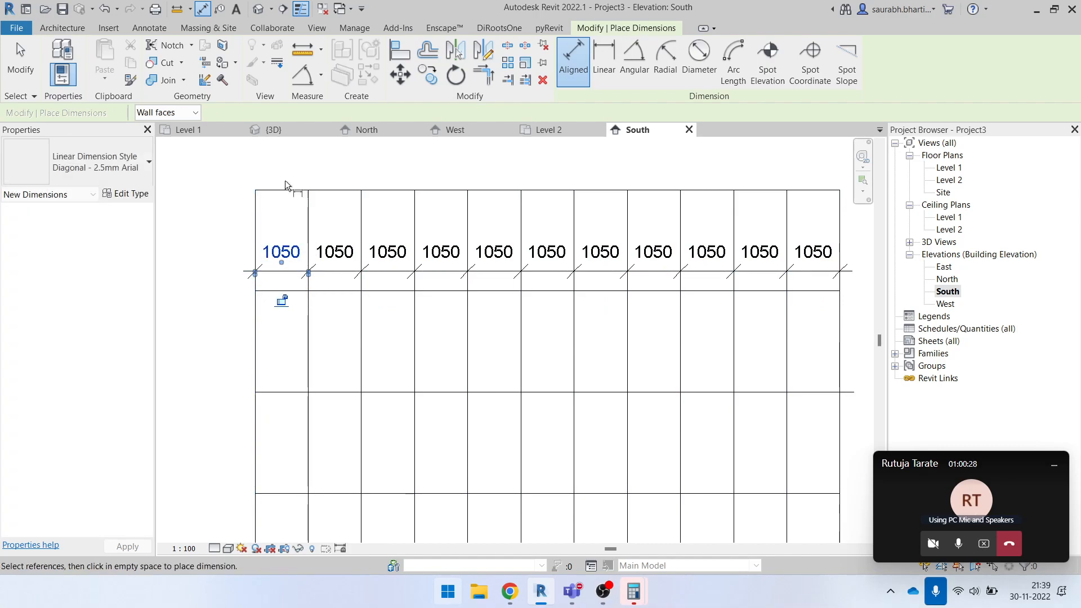
{"action": "scroll", "coordinate": [282, 209], "scroll_direction": "down", "scroll_amount": 1}
{"action": "key", "text": "Escape"}
{"action": "key", "text": "Escape"}
- Shorten the middle curtain wall from its left end to a width of about 11152
{"action": "left_click", "coordinate": [262, 276]}
{"action": "left_click_drag", "start_coordinate": [263, 340], "coordinate": [301, 344]}
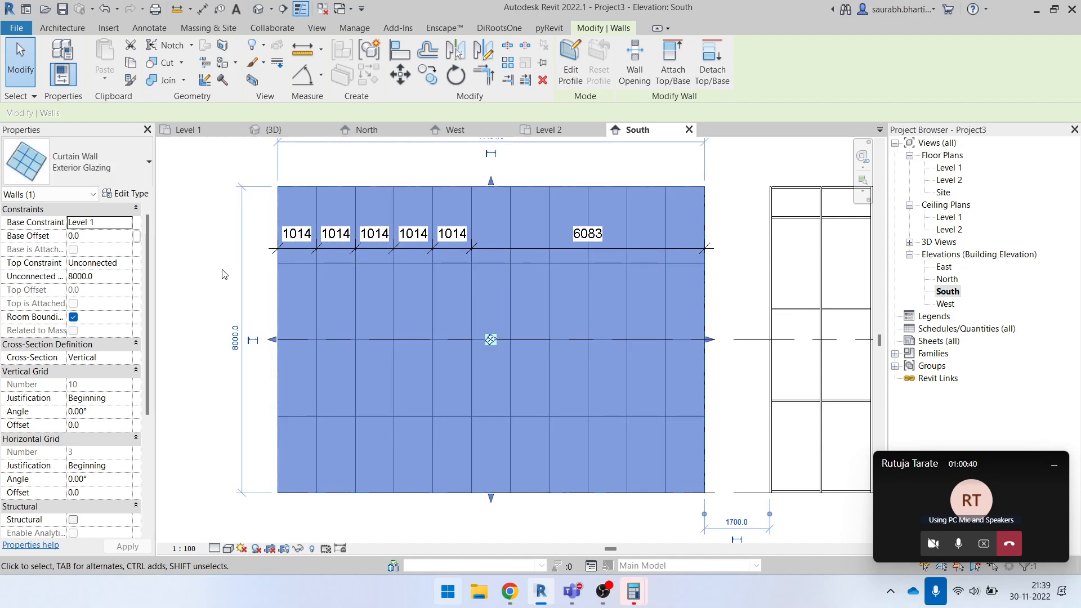
{"action": "key", "text": "Escape"}
- Delete the dimension string and the single first-bay dimension from the middle curtain wall
{"action": "left_click", "coordinate": [559, 250]}
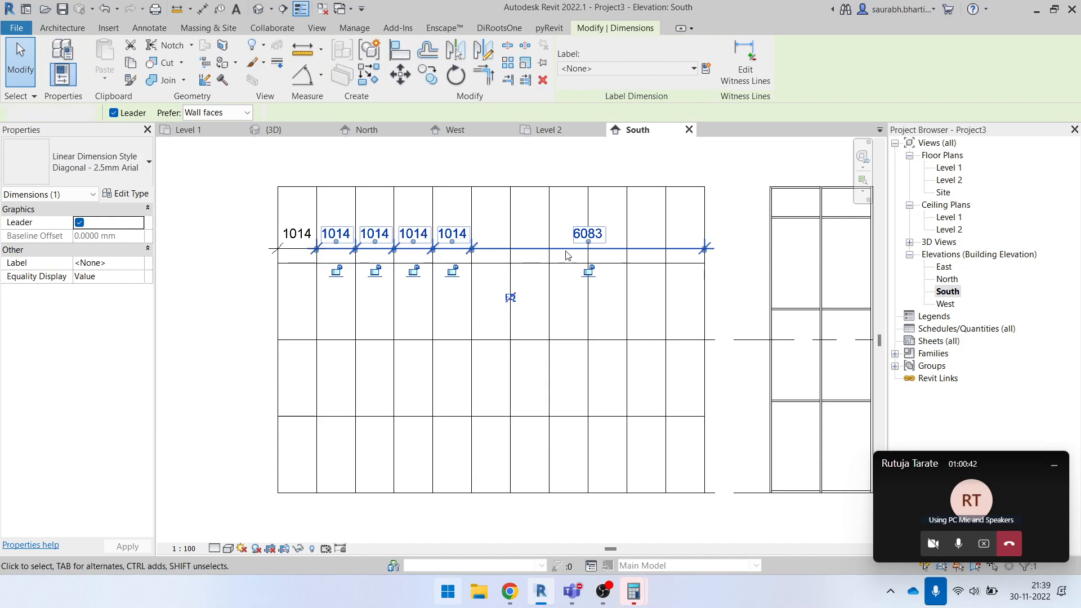
{"action": "key", "text": "Delete"}
{"action": "scroll", "coordinate": [441, 264], "scroll_direction": "down", "scroll_amount": 1}
{"action": "scroll", "coordinate": [440, 263], "scroll_direction": "down", "scroll_amount": 1}
{"action": "left_click", "coordinate": [426, 237]}
{"action": "key", "text": "Delete"}
{"action": "scroll", "coordinate": [437, 254], "scroll_direction": "down", "scroll_amount": 2}
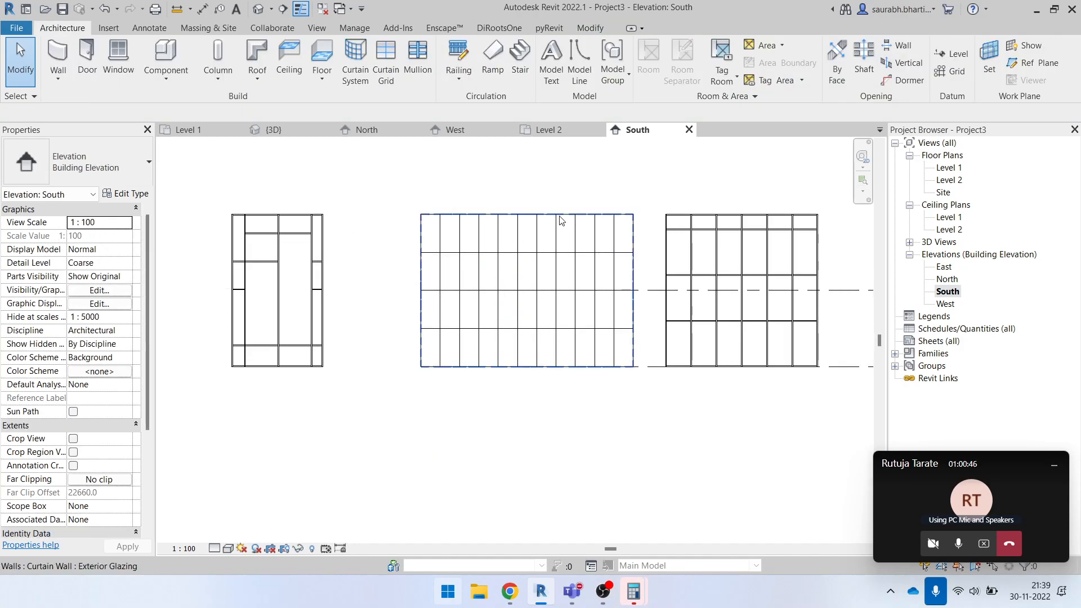
- Set the horizontal grid layout of the middle curtain wall's Exterior Glazing type to Fixed Number
{"action": "left_click", "coordinate": [561, 217]}
{"action": "scroll", "coordinate": [529, 221], "scroll_direction": "up", "scroll_amount": 3}
{"action": "scroll", "coordinate": [451, 175], "scroll_direction": "down", "scroll_amount": 2}
{"action": "left_click", "coordinate": [449, 172]}
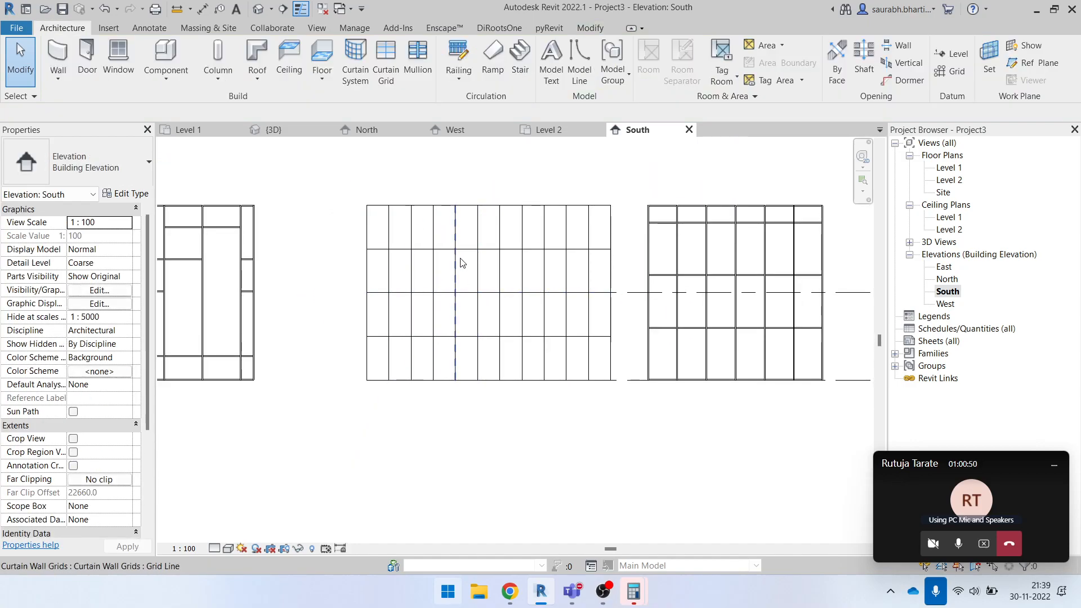
{"action": "left_click", "coordinate": [472, 213]}
{"action": "left_click", "coordinate": [128, 193]}
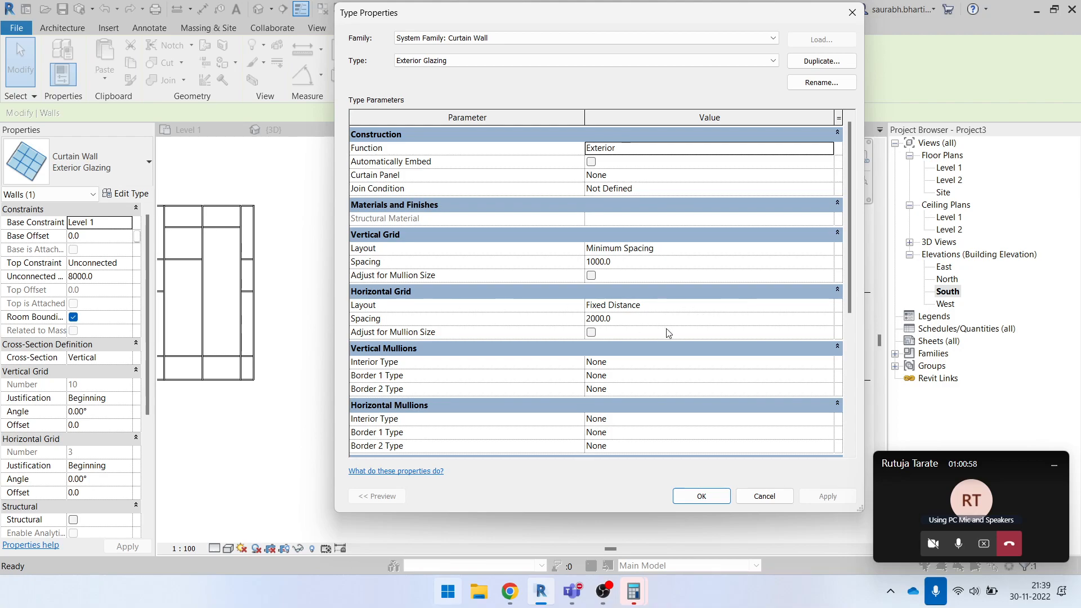
{"action": "left_click_drag", "start_coordinate": [608, 22], "coordinate": [852, 41]}
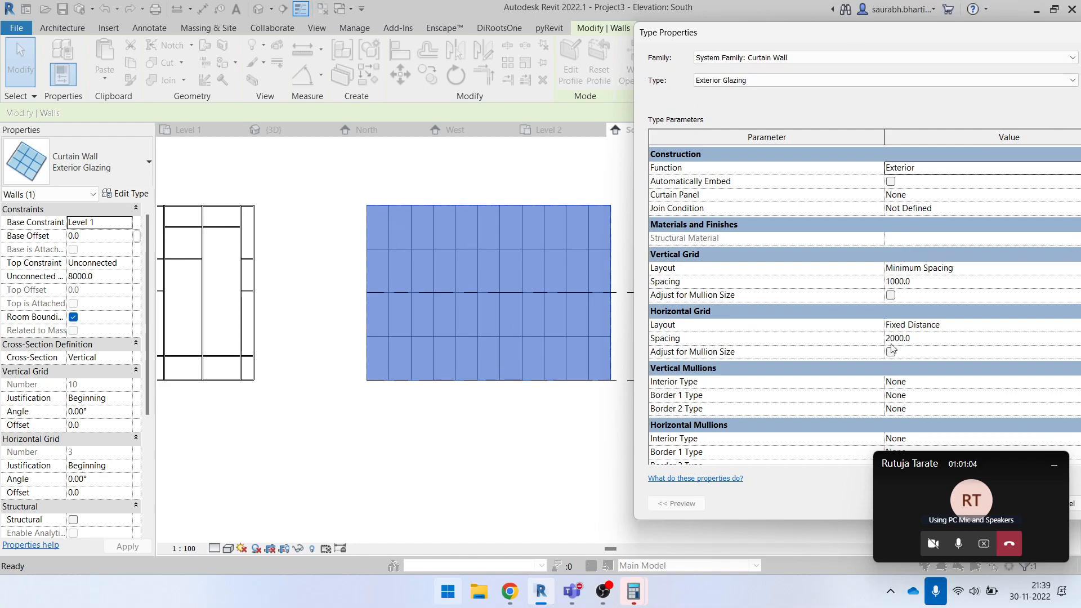
{"action": "left_click", "coordinate": [971, 341]}
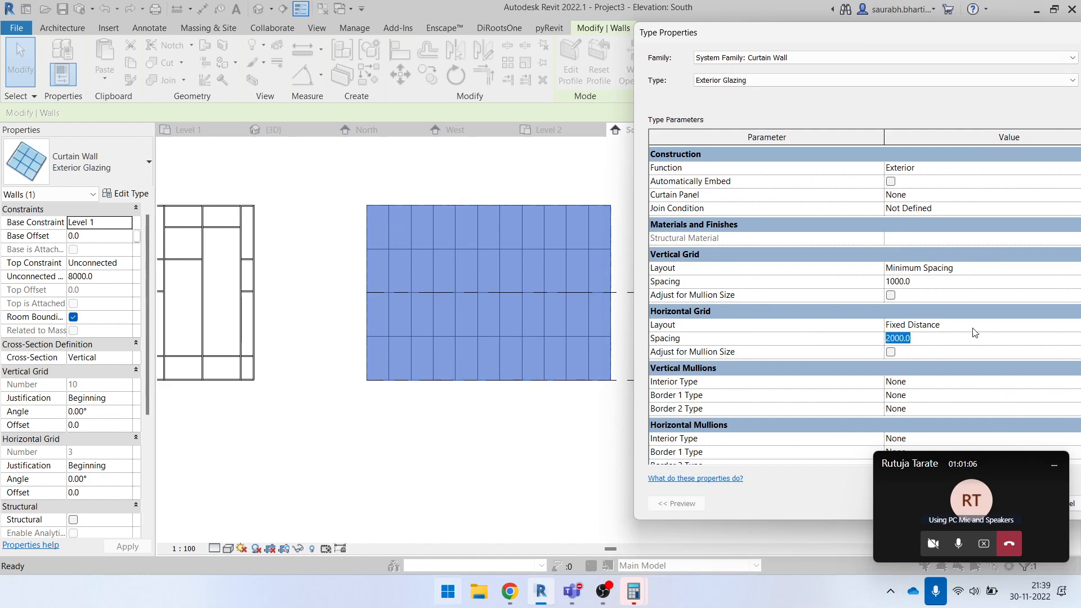
{"action": "left_click", "coordinate": [970, 327]}
{"action": "left_click_drag", "start_coordinate": [898, 35], "coordinate": [807, 46]}
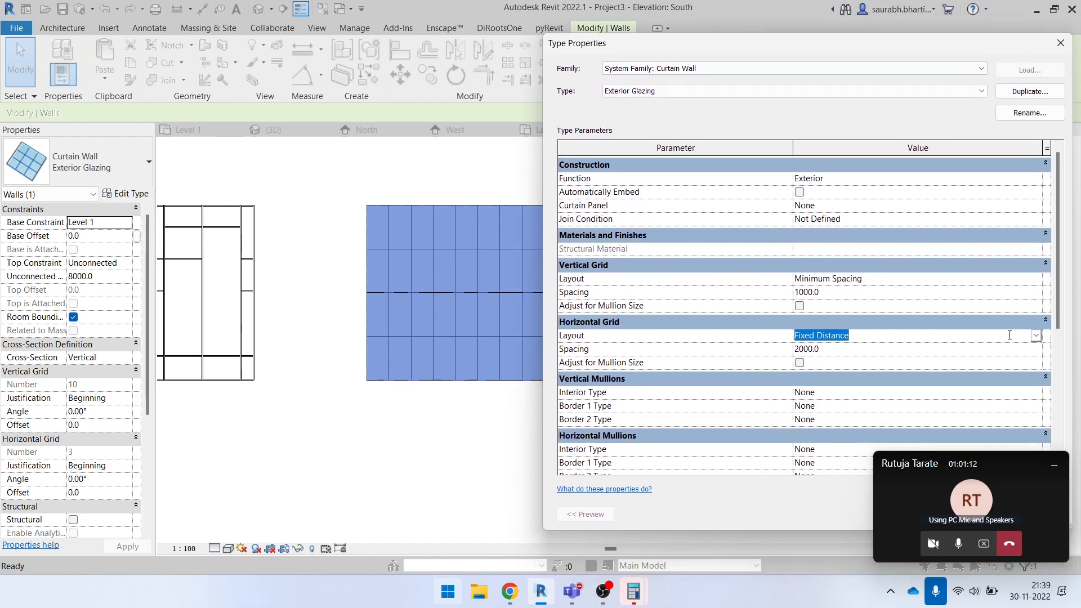
{"action": "left_click", "coordinate": [1036, 336]}
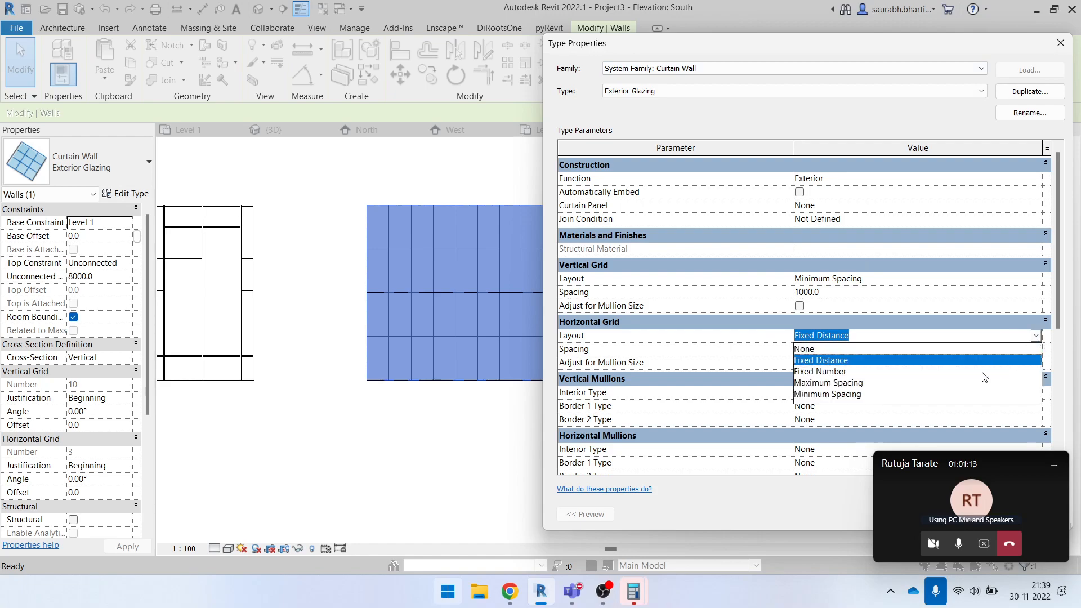
{"action": "left_click", "coordinate": [871, 372]}
{"action": "left_click_drag", "start_coordinate": [827, 53], "coordinate": [660, 36]}
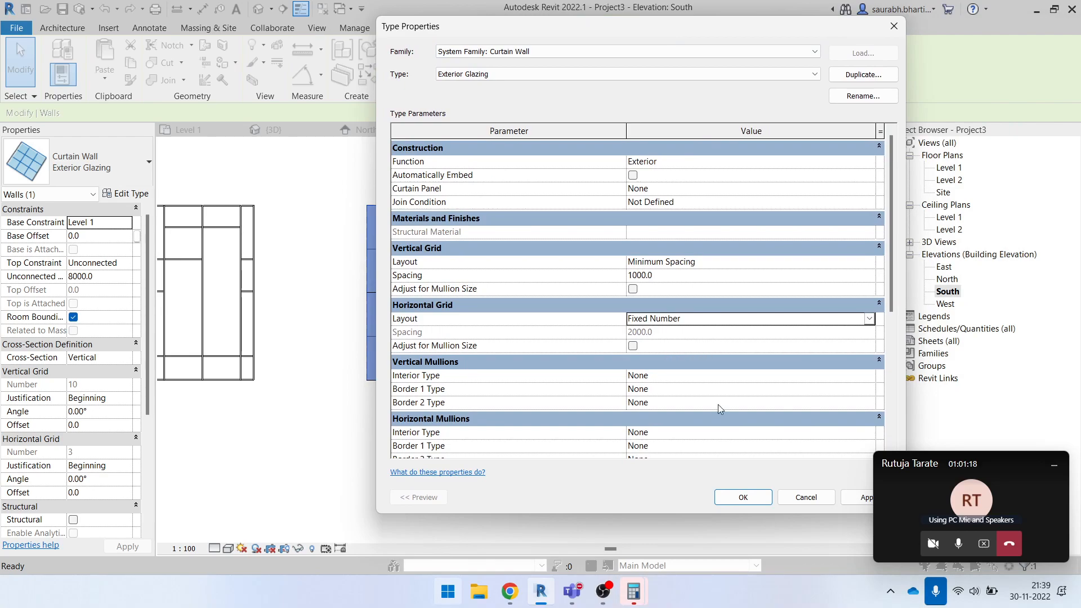
{"action": "left_click", "coordinate": [765, 498]}
{"action": "left_click", "coordinate": [623, 495]}
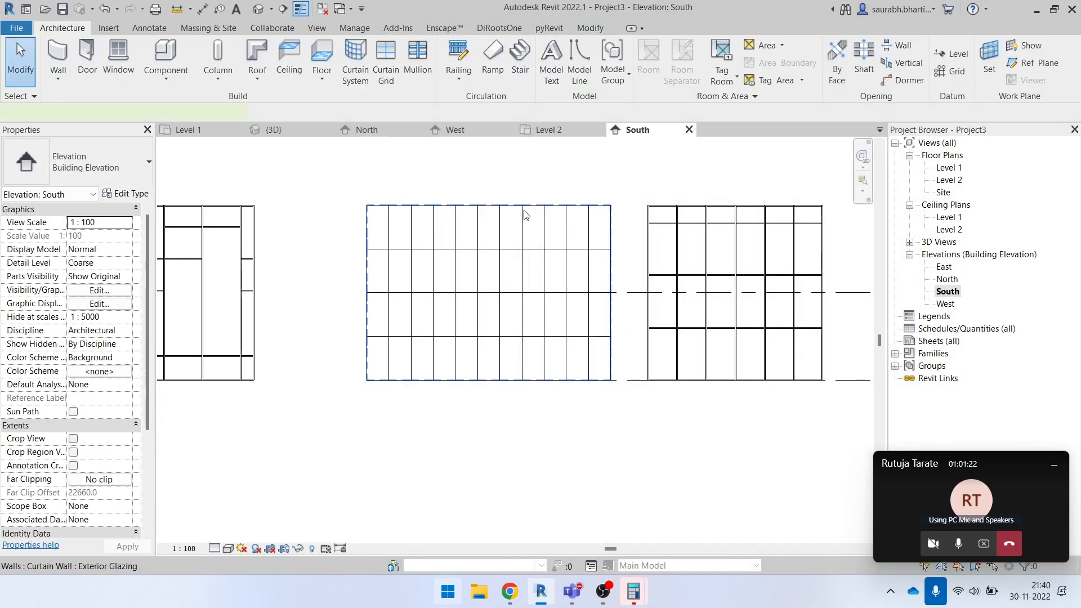
- Set the middle curtain wall's horizontal grid number to 2
{"action": "left_click", "coordinate": [522, 207]}
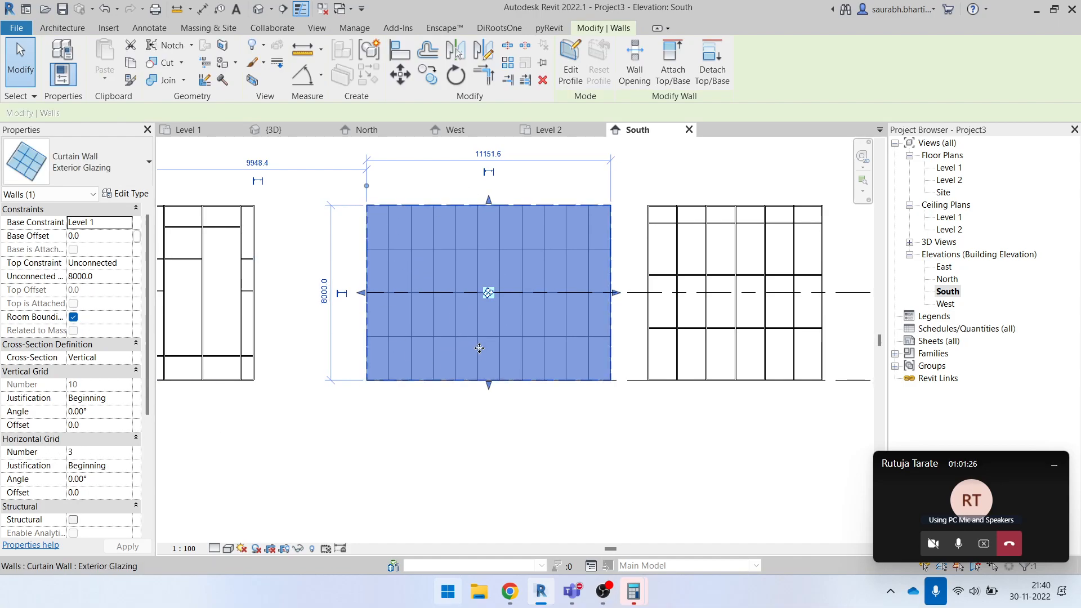
{"action": "left_click", "coordinate": [90, 454]}
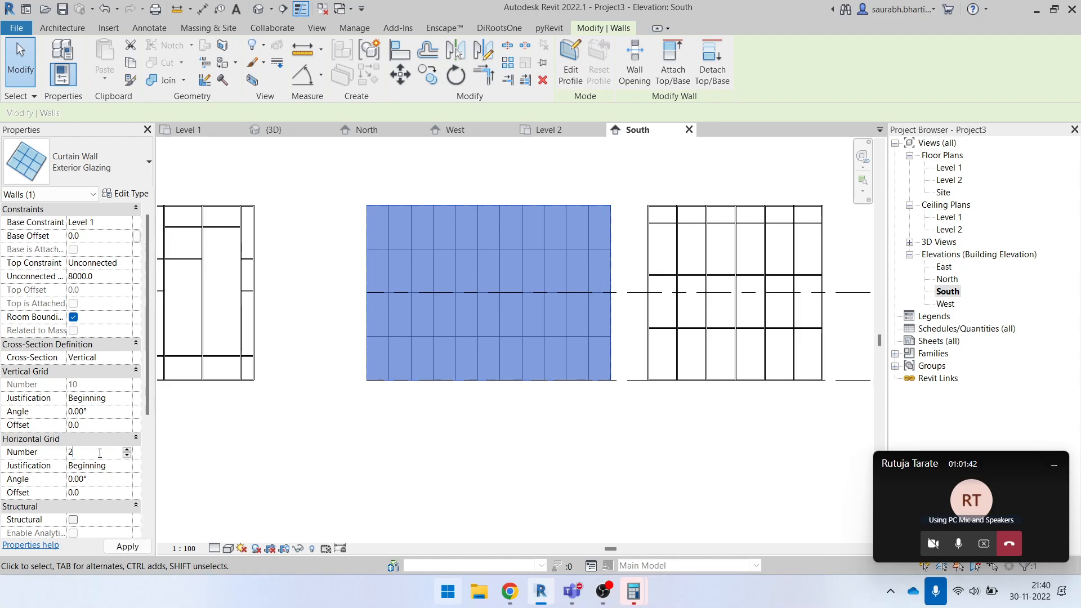
{"action": "left_click", "coordinate": [487, 477]}
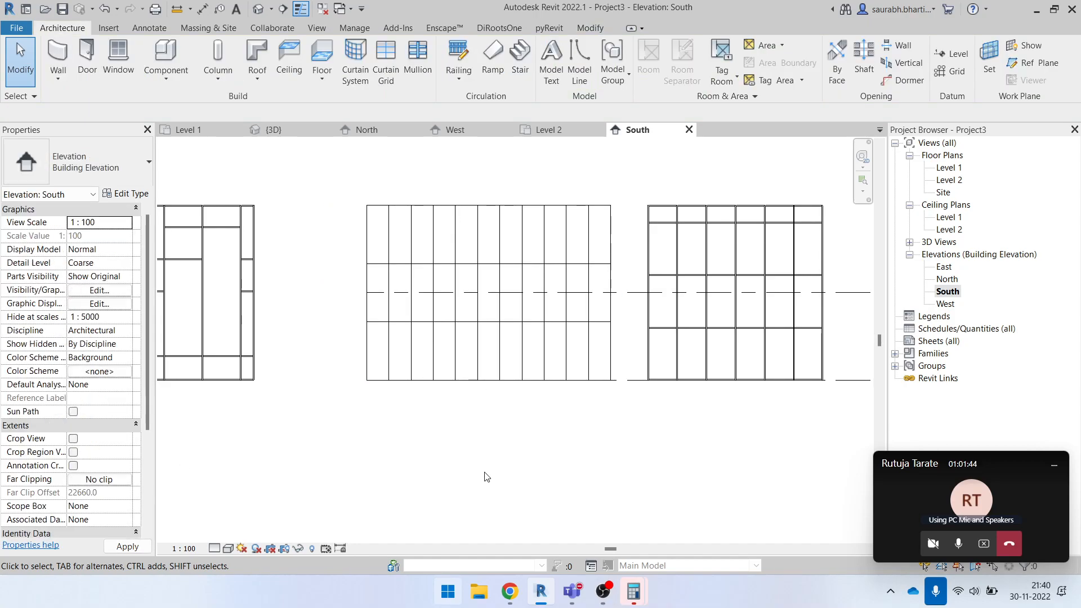
- Try to delete Level 1 and Level 2 from the South elevation
{"action": "middle_click_drag", "start_coordinate": [703, 315], "coordinate": [560, 326]}
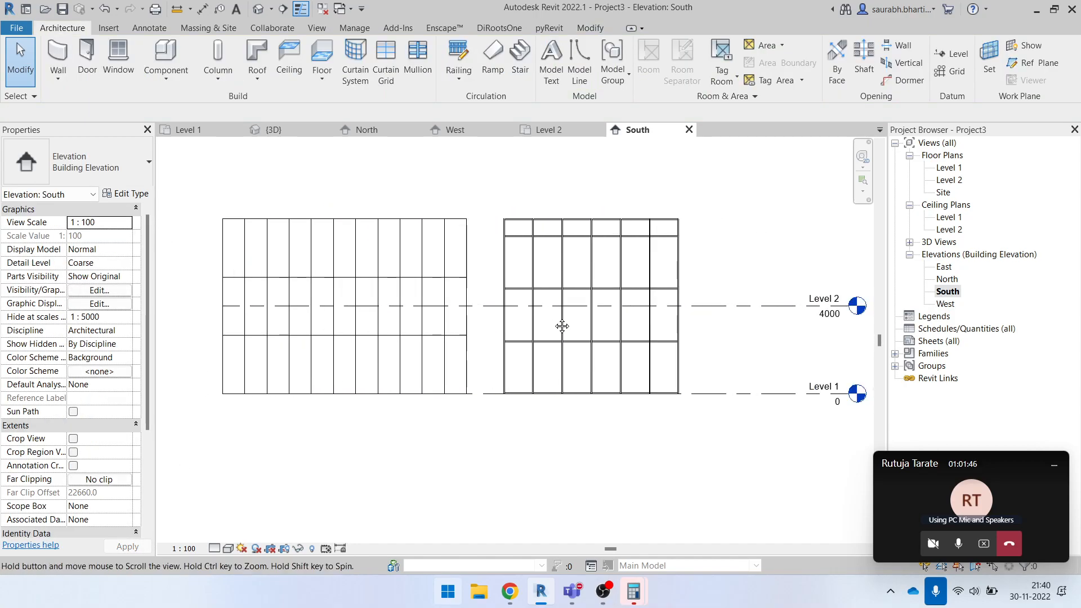
{"action": "left_click_drag", "start_coordinate": [755, 396], "coordinate": [736, 254]}
{"action": "key", "text": "Delete"}
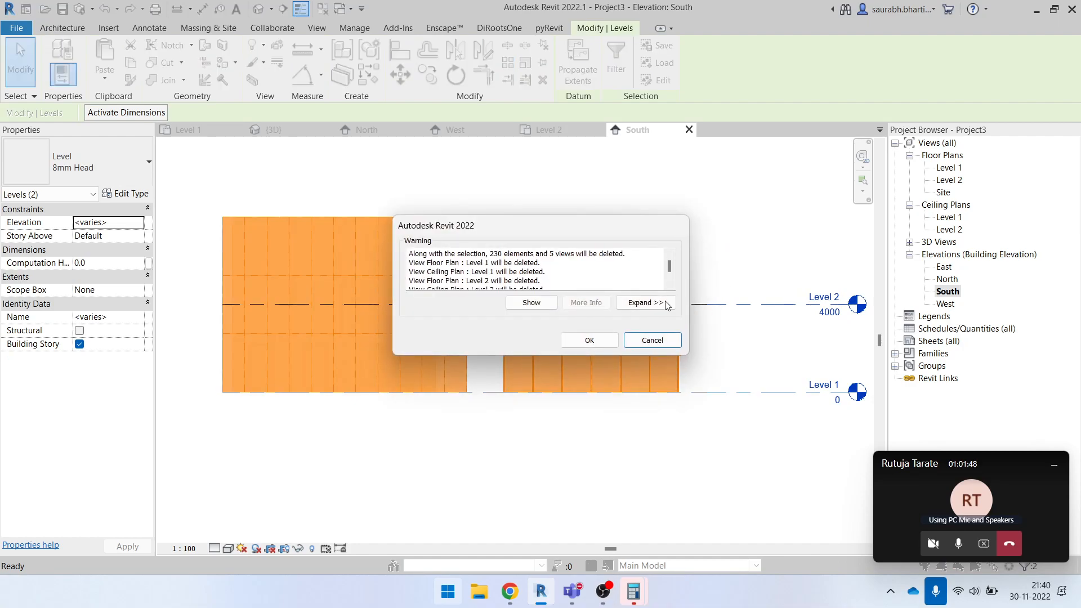
{"action": "left_click", "coordinate": [606, 340]}
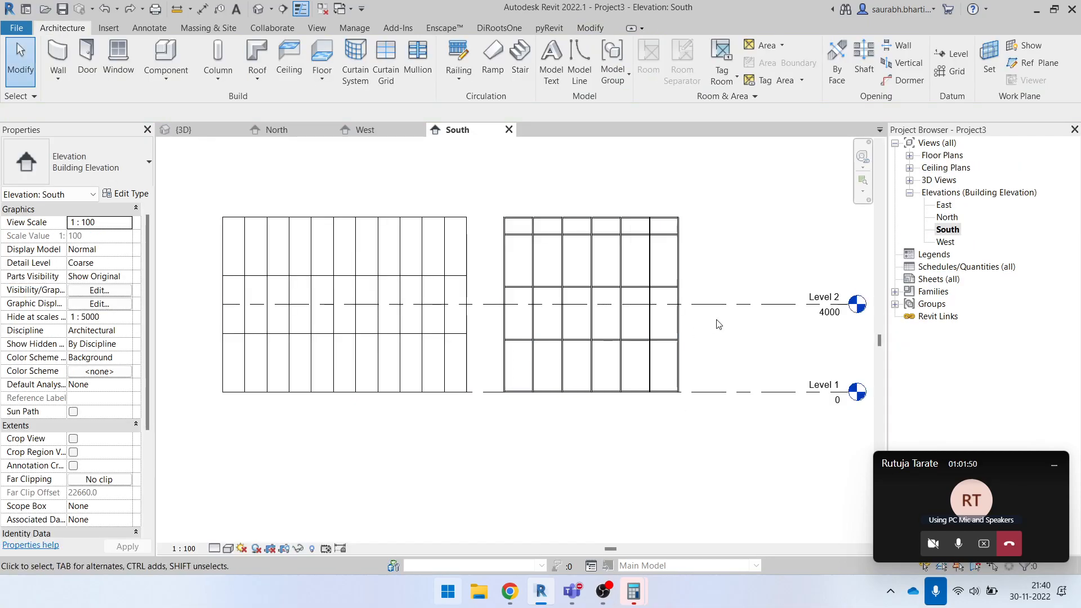
- Temporarily hide the Levels category in the South elevation, using the two level lines
{"action": "left_click", "coordinate": [741, 307]}
{"action": "left_click", "coordinate": [741, 393], "text": "ctrl"}
{"action": "key", "text": "h"}
{"action": "key", "text": "c"}
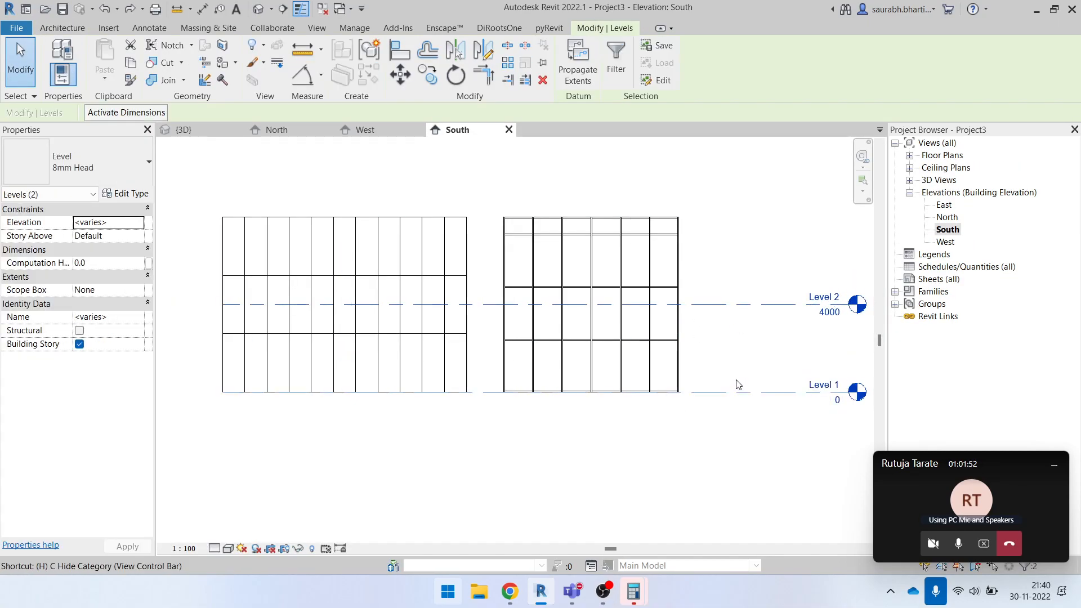
{"action": "scroll", "coordinate": [741, 385], "scroll_direction": "down", "scroll_amount": 2}
{"action": "scroll", "coordinate": [450, 374], "scroll_direction": "up", "scroll_amount": 2}
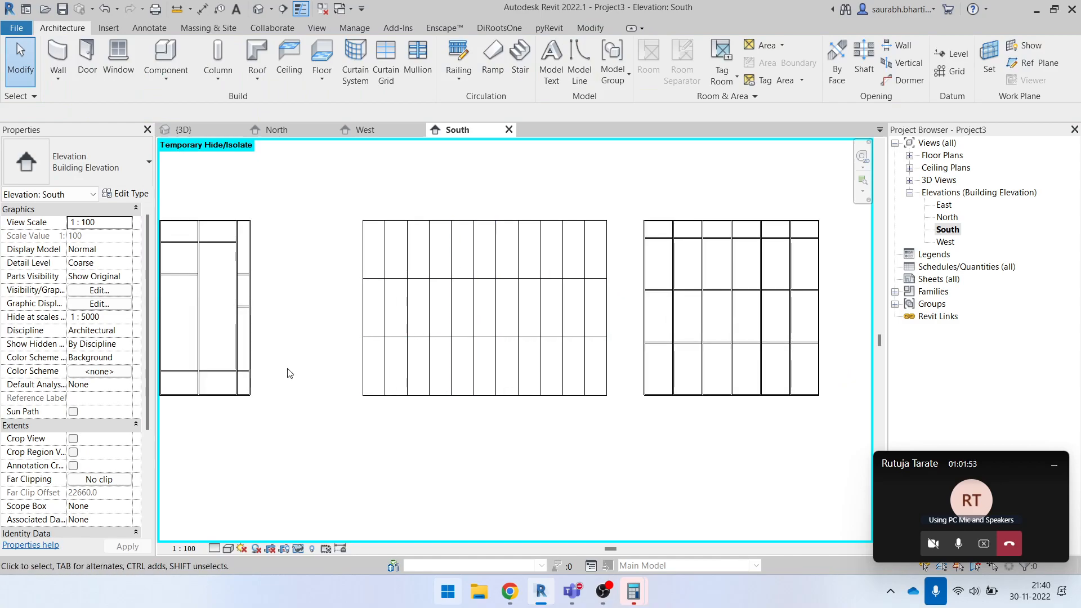
- Try different horizontal grid numbers on the middle curtain wall, ending with 6
{"action": "left_click", "coordinate": [358, 235]}
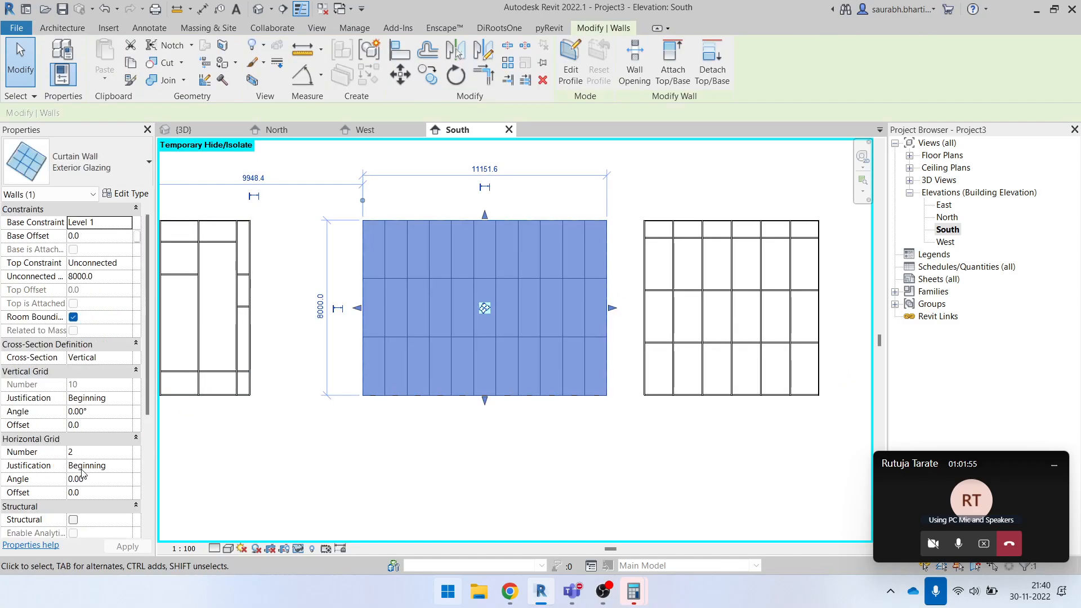
{"action": "left_click", "coordinate": [125, 452]}
{"action": "left_click", "coordinate": [127, 455]}
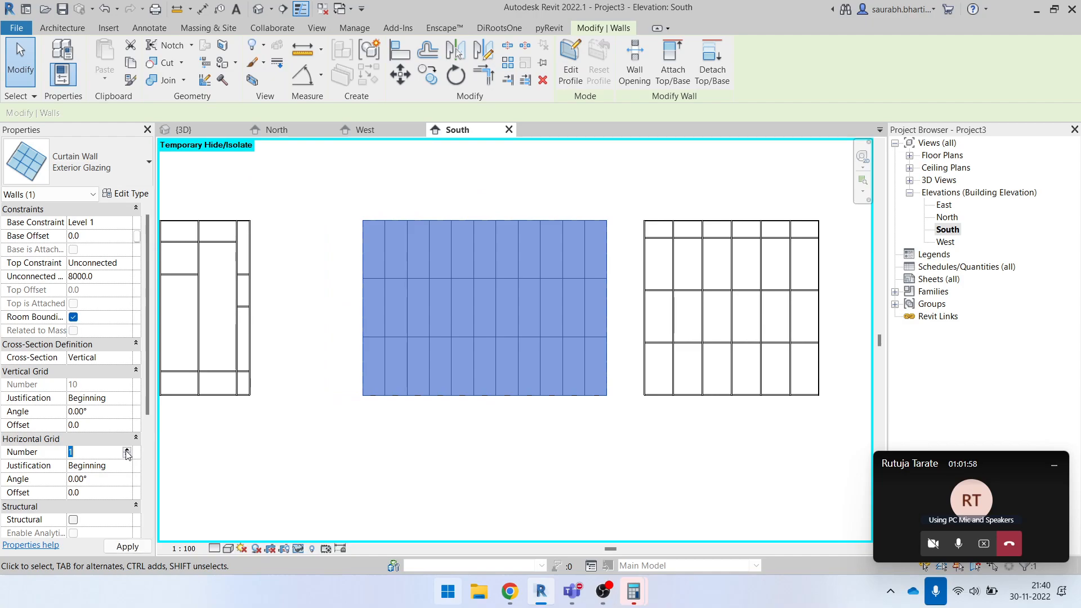
{"action": "left_click", "coordinate": [140, 548]}
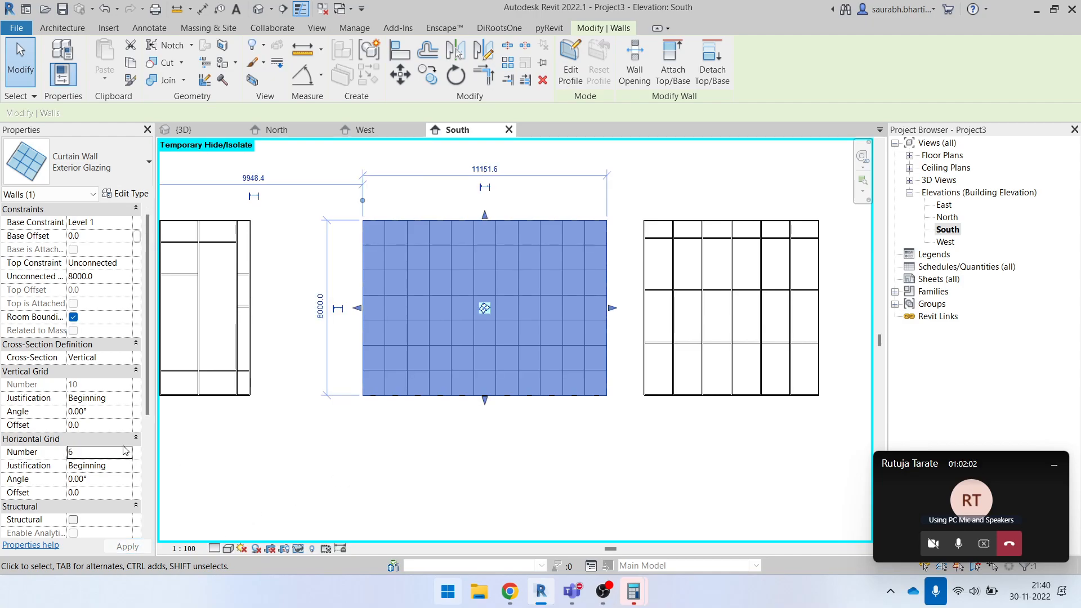
{"action": "left_click", "coordinate": [507, 417]}
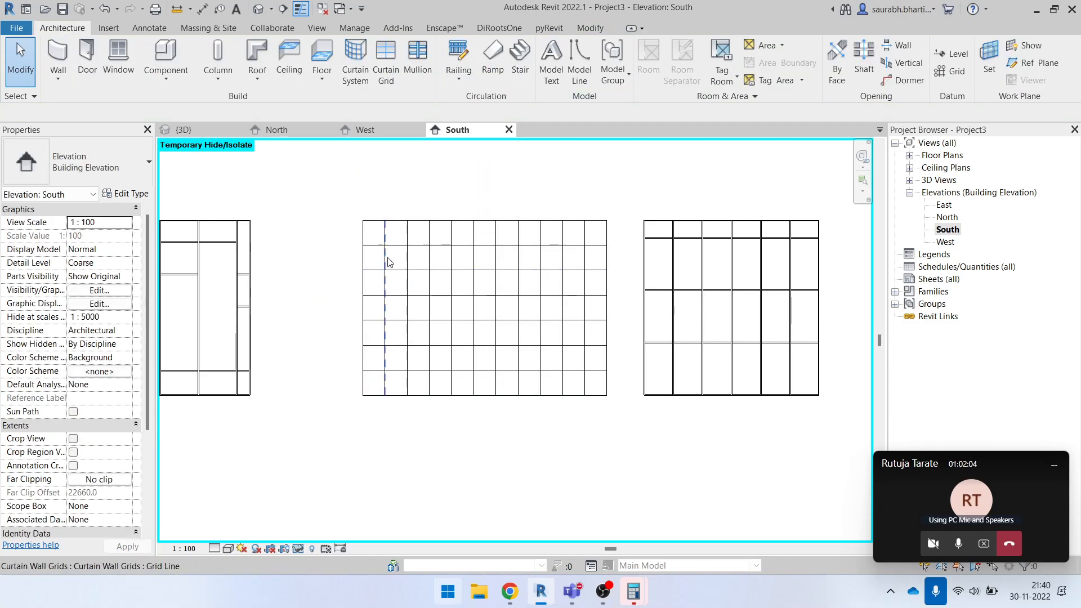
{"action": "left_click_drag", "start_coordinate": [615, 238], "coordinate": [301, 357]}
{"action": "left_click", "coordinate": [286, 291]}
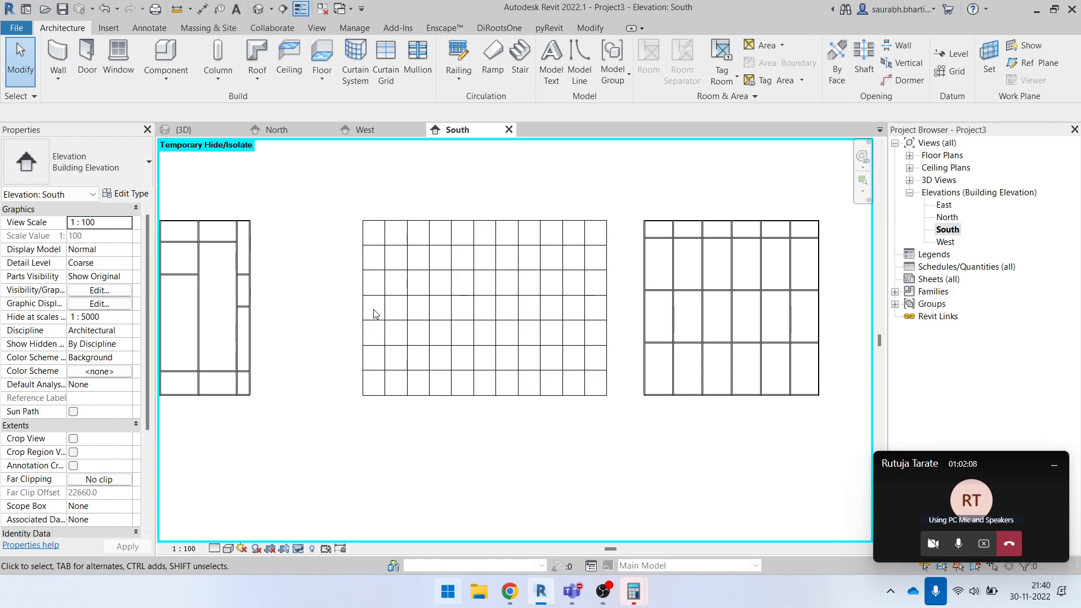
- Return the middle curtain wall's horizontal grid number to 2
{"action": "left_click", "coordinate": [386, 219]}
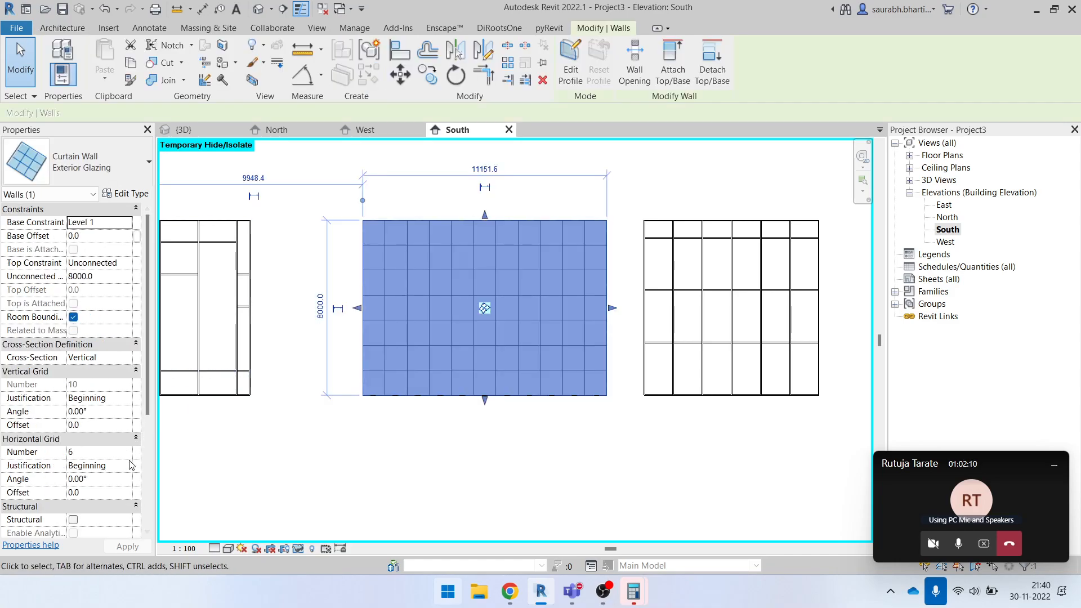
{"action": "left_click", "coordinate": [127, 456]}
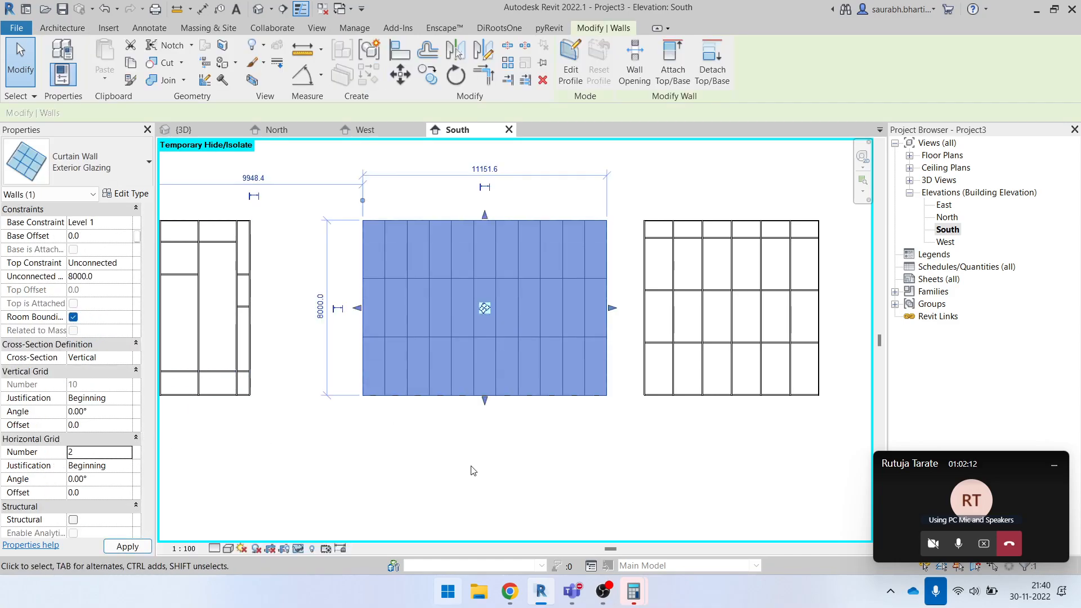
{"action": "left_click", "coordinate": [469, 461]}
{"action": "scroll", "coordinate": [415, 273], "scroll_direction": "down", "scroll_amount": 2}
{"action": "scroll", "coordinate": [456, 273], "scroll_direction": "up", "scroll_amount": 4}
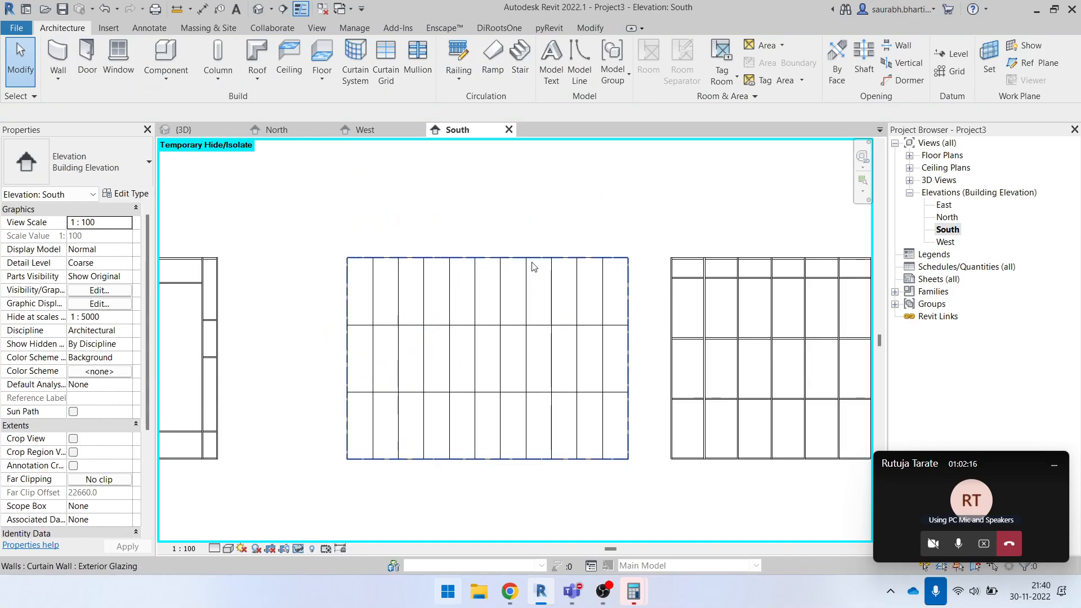
- Change the vertical grid layout of the middle curtain wall's Exterior Glazing type to Fixed Number
{"action": "left_click", "coordinate": [514, 259]}
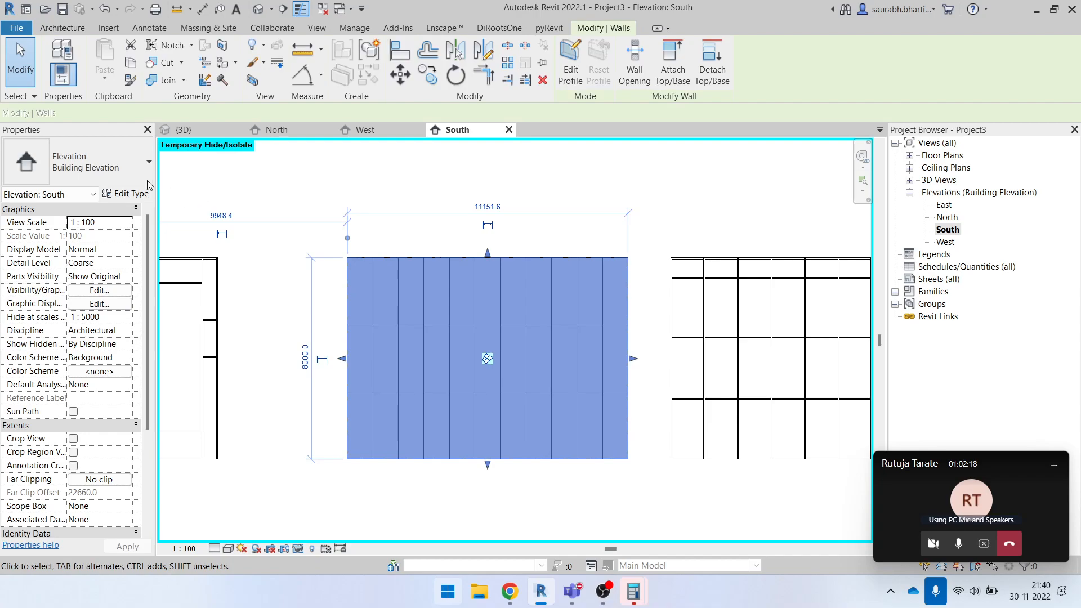
{"action": "left_click", "coordinate": [124, 194]}
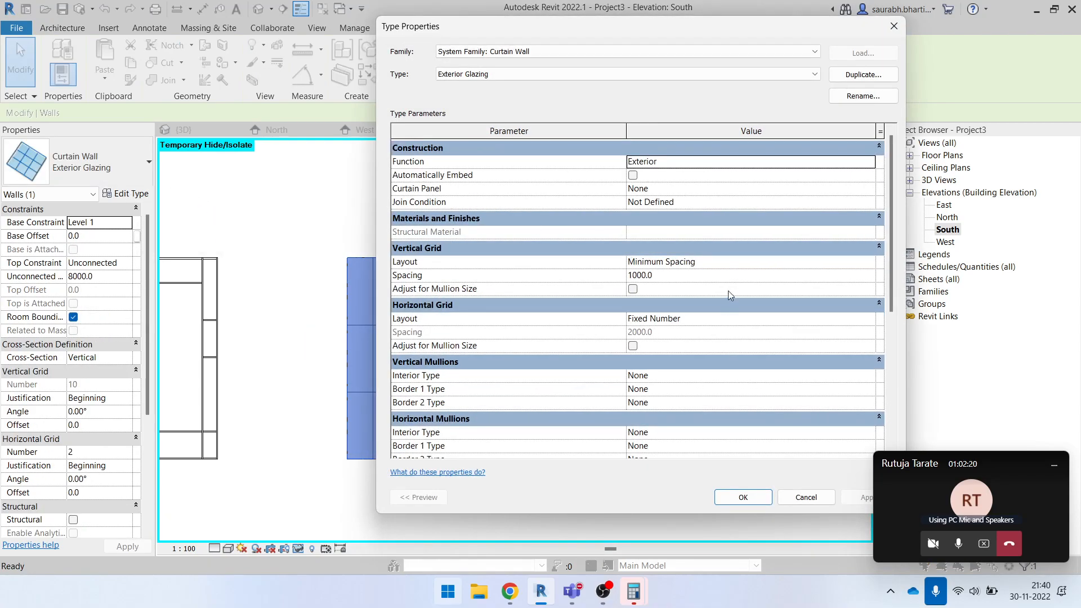
{"action": "left_click", "coordinate": [861, 265]}
{"action": "left_click", "coordinate": [869, 262]}
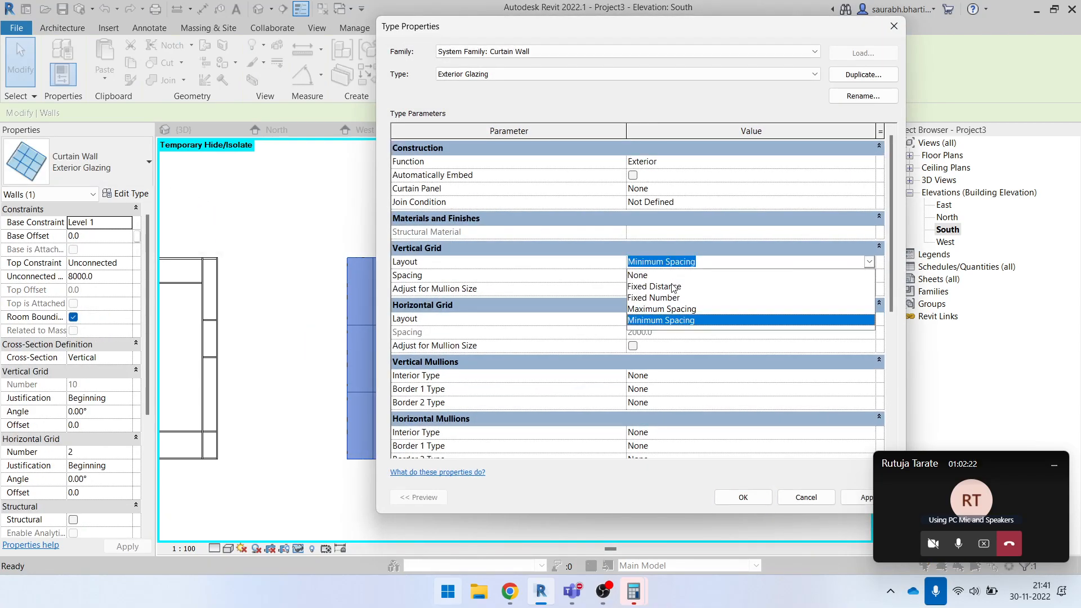
{"action": "left_click", "coordinate": [673, 298]}
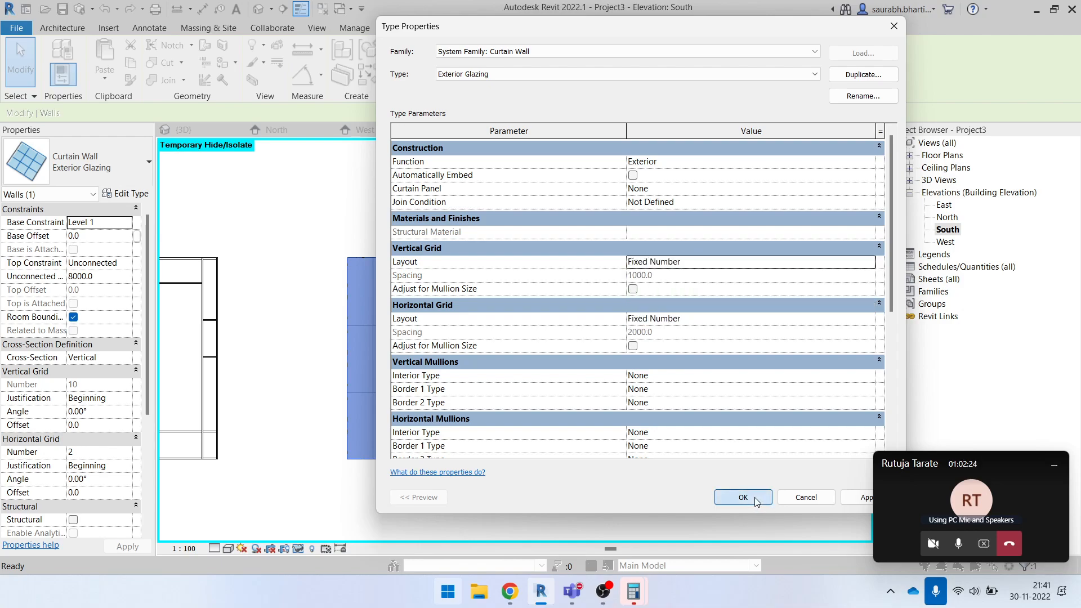
{"action": "left_click", "coordinate": [743, 497]}
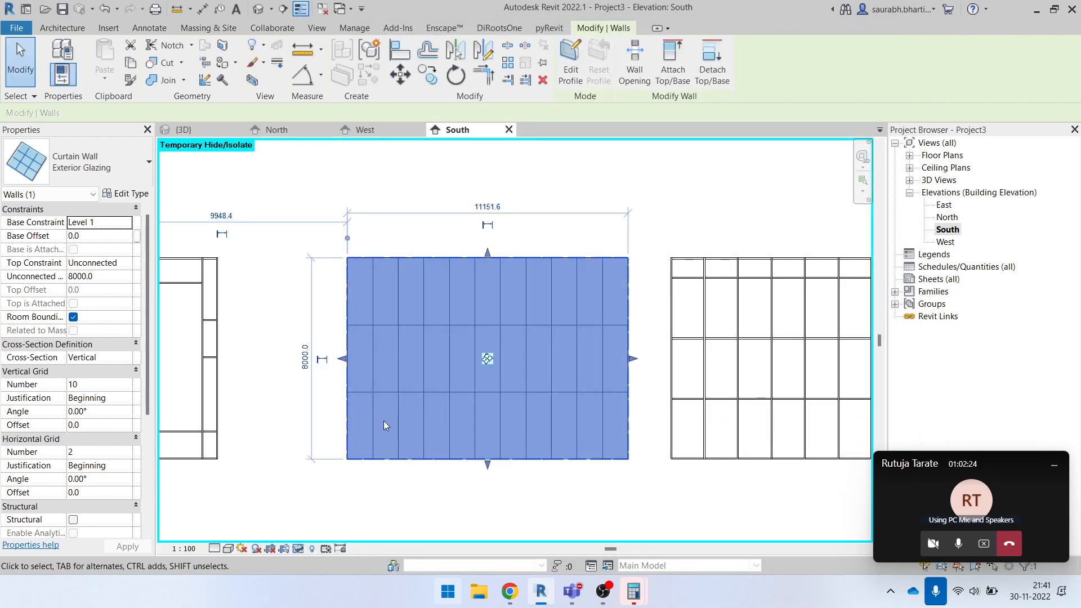
- Set the middle curtain wall's vertical grid number to 3
{"action": "left_click", "coordinate": [122, 386]}
{"action": "type", "text": "3"}
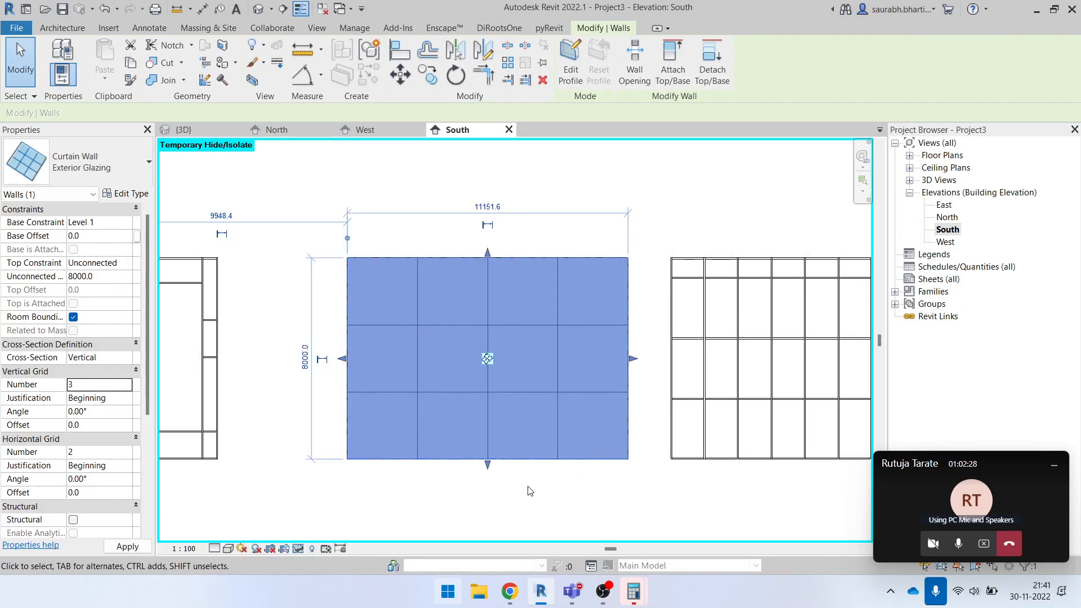
{"action": "left_click", "coordinate": [350, 225]}
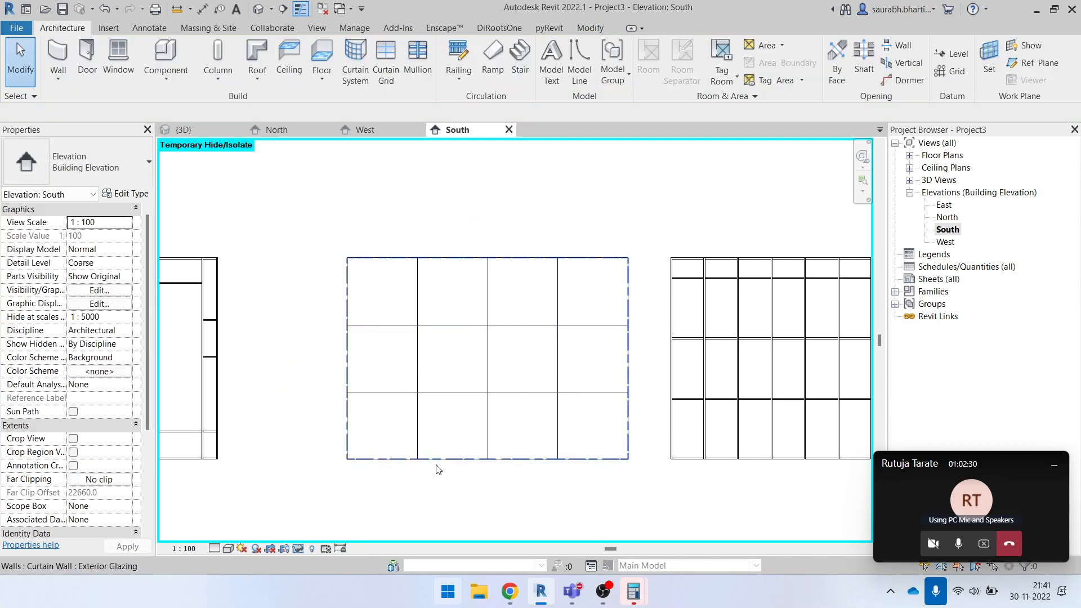
- Add an aligned dimension string across the middle curtain wall's side edges and its three vertical grid lines
{"action": "scroll", "coordinate": [263, 319], "scroll_direction": "down", "scroll_amount": 2}
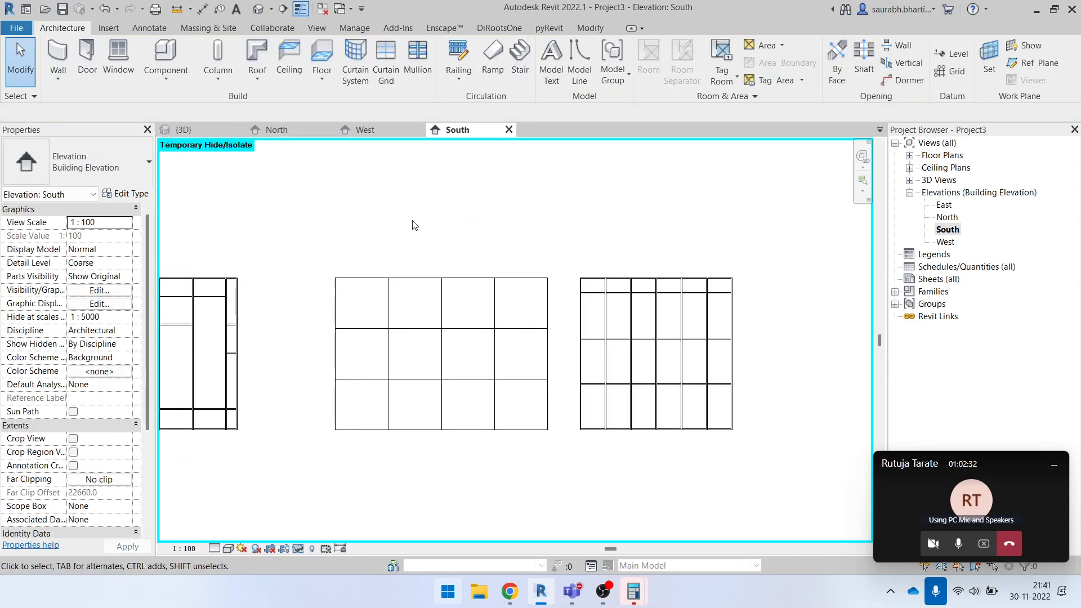
{"action": "key", "text": "i"}
{"action": "scroll", "coordinate": [357, 306], "scroll_direction": "up", "scroll_amount": 2}
{"action": "left_click", "coordinate": [322, 292]}
{"action": "left_click", "coordinate": [403, 292]}
{"action": "left_click", "coordinate": [481, 297]}
{"action": "left_click", "coordinate": [549, 296]}
{"action": "left_click", "coordinate": [566, 299]}
{"action": "left_click", "coordinate": [646, 295]}
{"action": "left_click", "coordinate": [604, 300]}
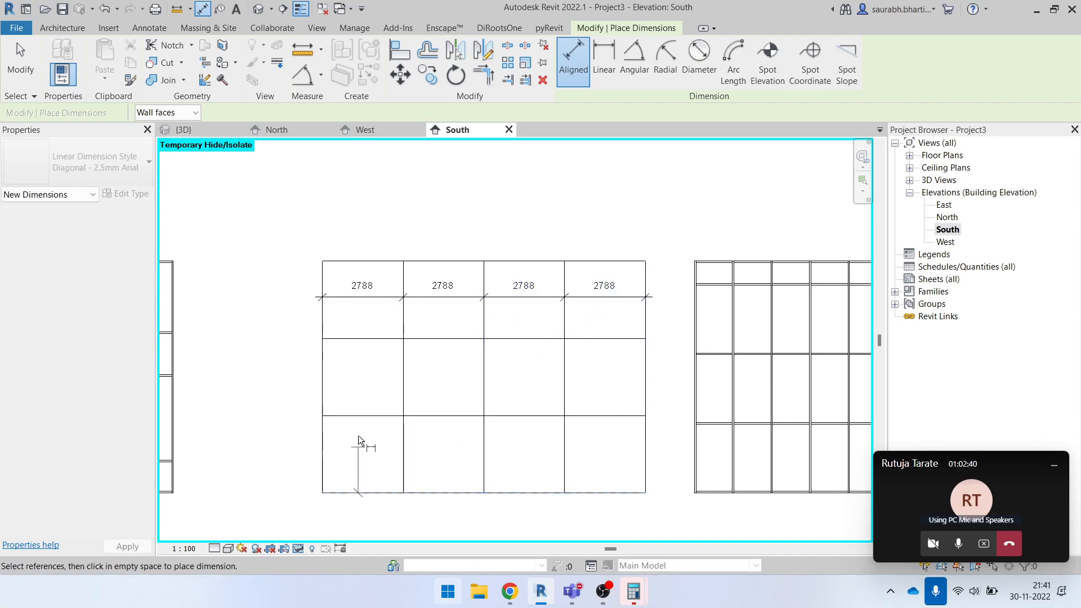
- Add a vertical aligned dimension string through the middle curtain wall's horizontal grid lines, placed beside the wall
{"action": "left_click", "coordinate": [358, 415]}
{"action": "left_click", "coordinate": [362, 494]}
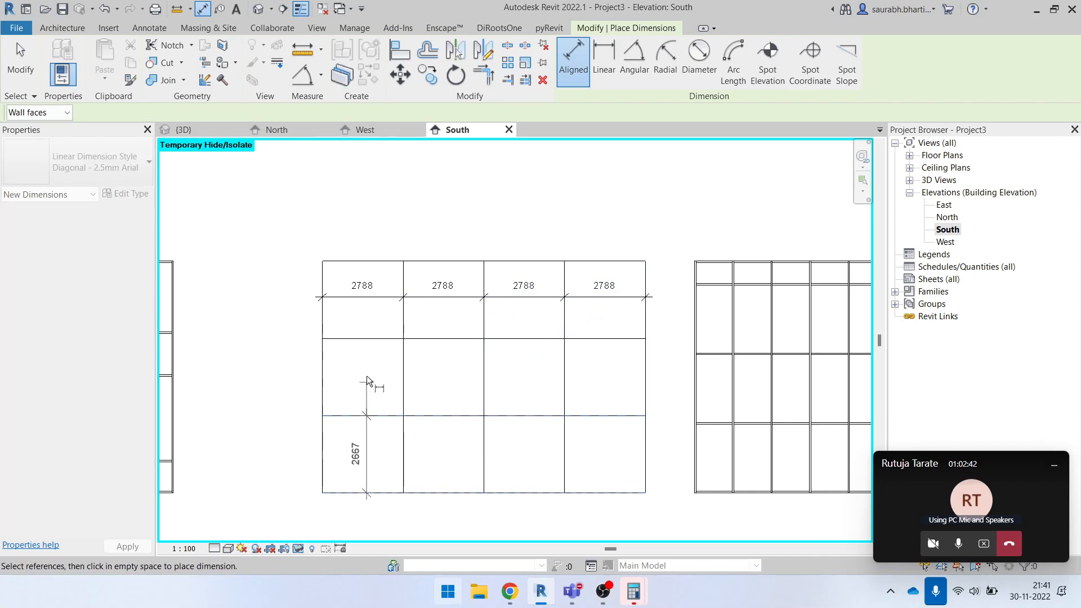
{"action": "left_click", "coordinate": [369, 339]}
{"action": "left_click", "coordinate": [366, 261]}
{"action": "left_click", "coordinate": [289, 257]}
{"action": "key", "text": "Escape"}
{"action": "key", "text": "Escape"}
{"action": "key", "text": "Escape"}
{"action": "scroll", "coordinate": [428, 338], "scroll_direction": "down", "scroll_amount": 2}
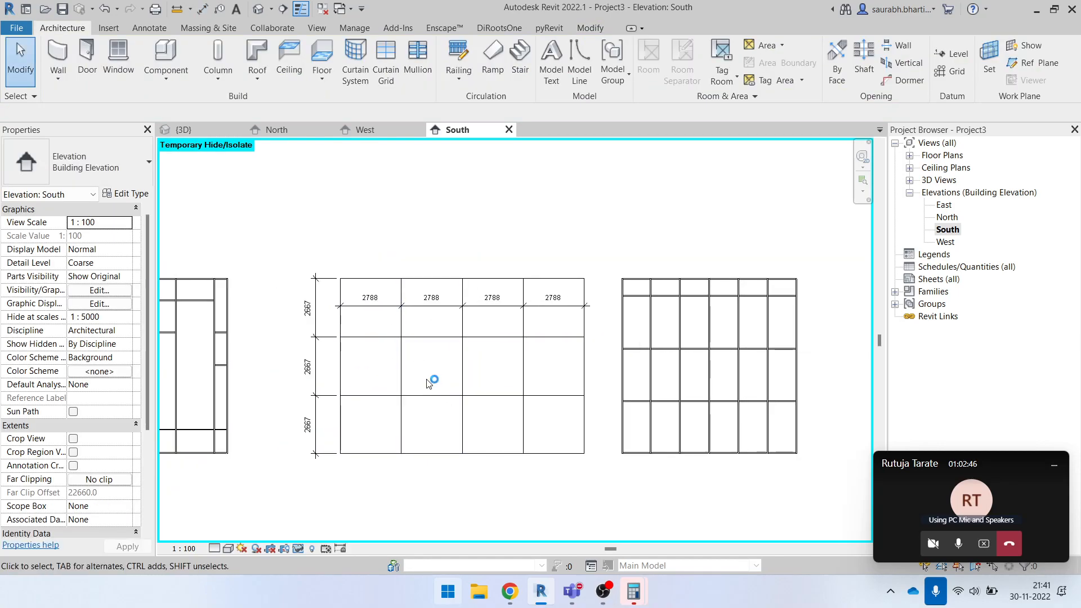
{"action": "scroll", "coordinate": [314, 369], "scroll_direction": "up", "scroll_amount": 3}
{"action": "scroll", "coordinate": [343, 338], "scroll_direction": "down", "scroll_amount": 3}
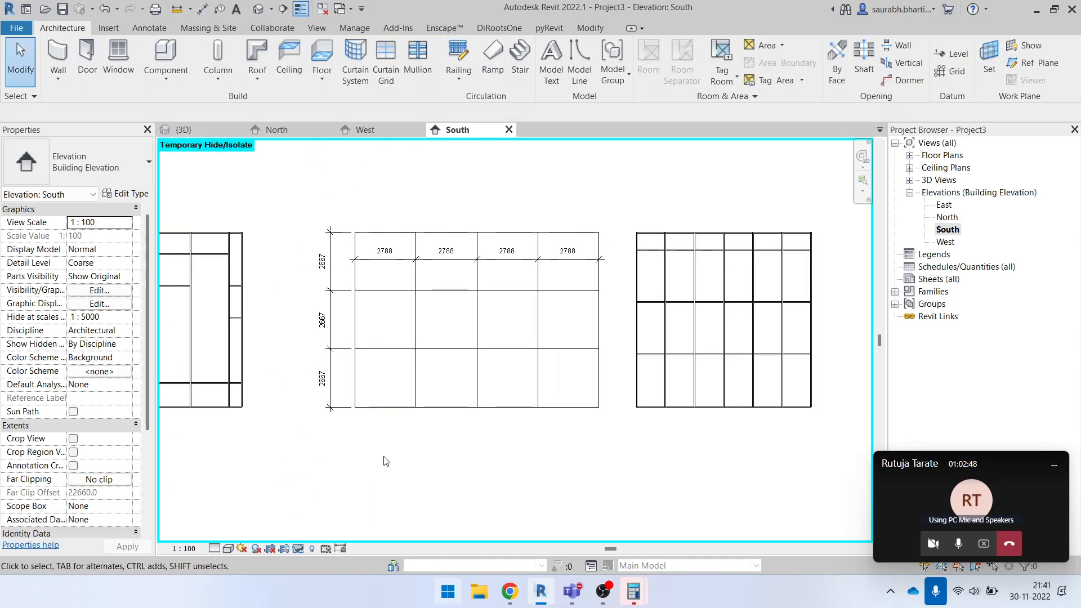
- Delete the horizontal and vertical dimension strings from the middle curtain wall
{"action": "left_click", "coordinate": [388, 260]}
{"action": "key", "text": "Delete"}
{"action": "left_click", "coordinate": [514, 260]}
{"action": "key", "text": "Delete"}
{"action": "left_click", "coordinate": [331, 275]}
{"action": "key", "text": "Delete"}
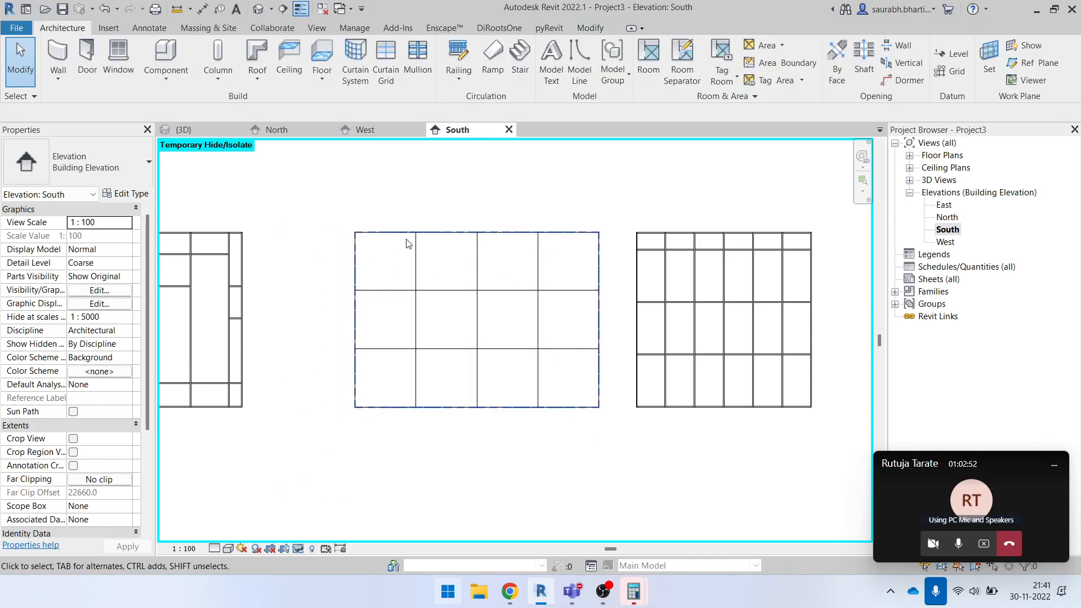
{"action": "left_click", "coordinate": [403, 233]}
{"action": "left_click", "coordinate": [442, 446]}
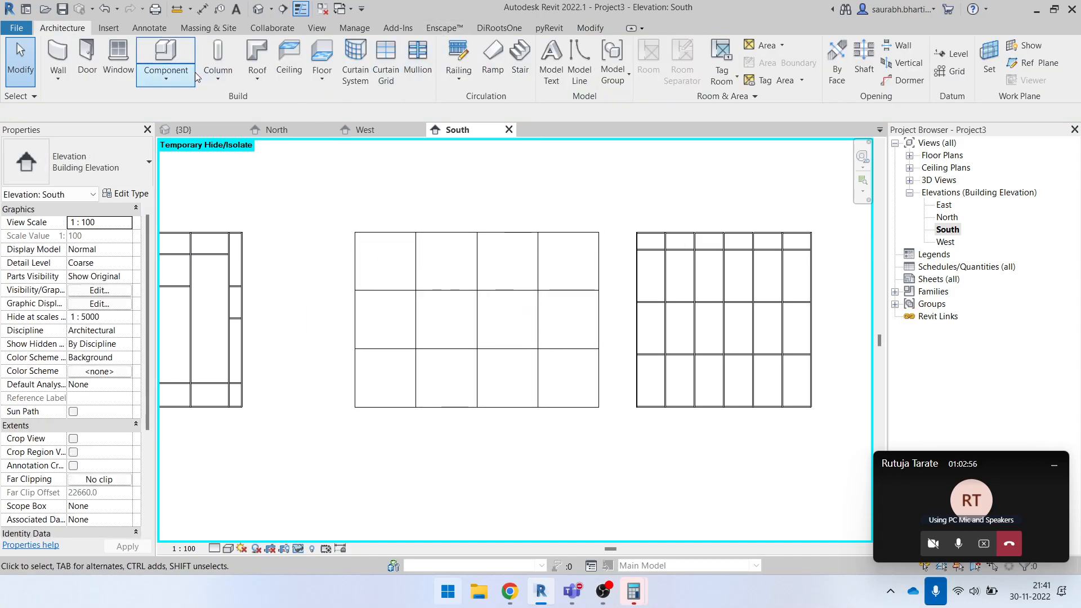
- Set the Exterior Glazing type's vertical mullion Border 1 and Border 2 types to Circular Mullion : 25mm Radius
{"action": "left_click", "coordinate": [458, 233]}
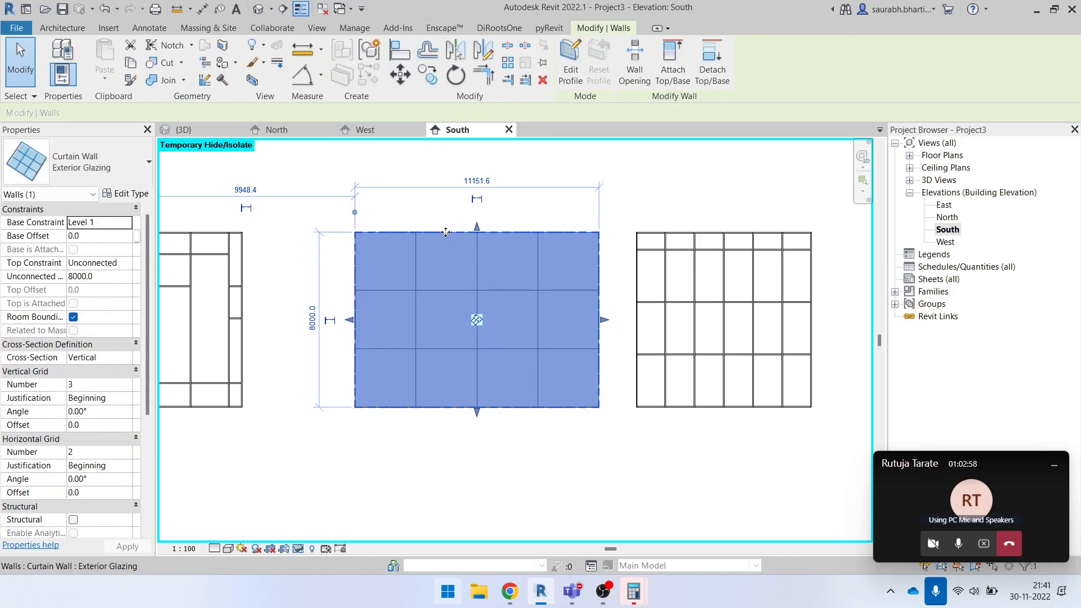
{"action": "left_click", "coordinate": [120, 194]}
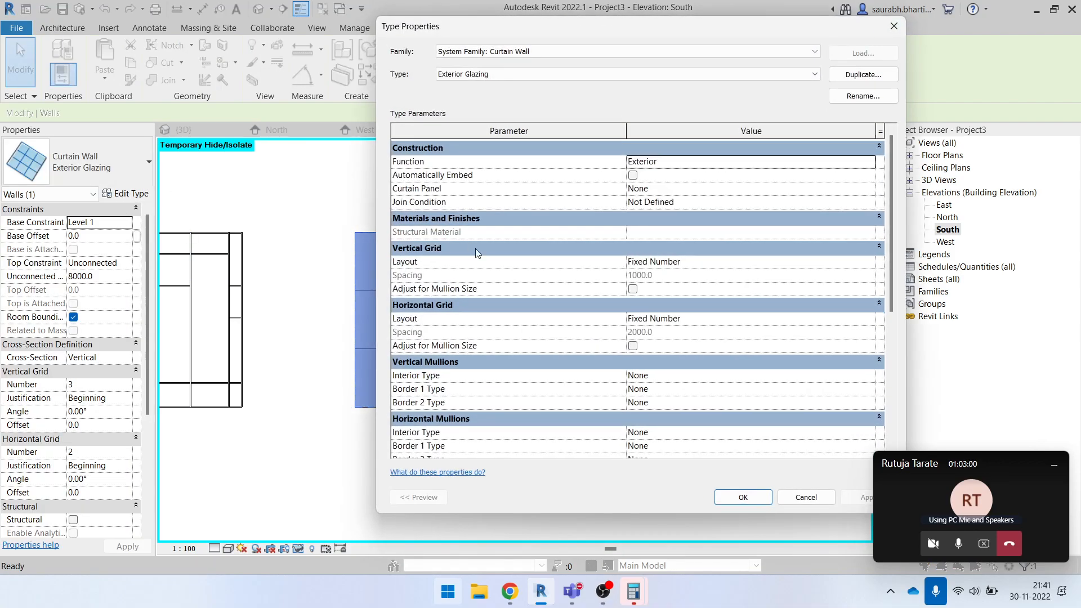
{"action": "scroll", "coordinate": [512, 373], "scroll_direction": "down", "scroll_amount": 5}
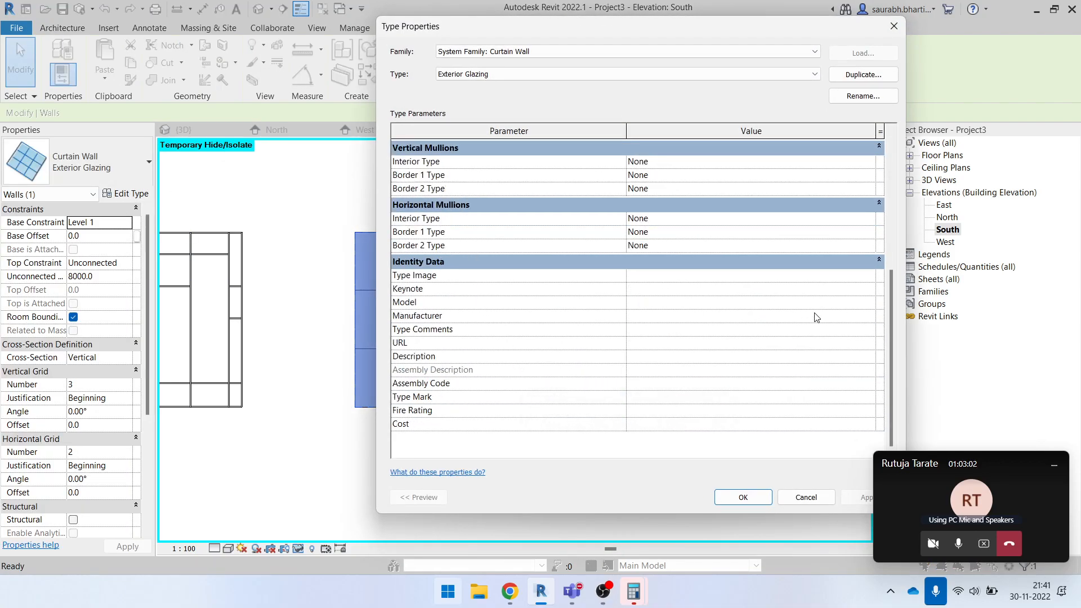
{"action": "scroll", "coordinate": [893, 291], "scroll_direction": "up", "scroll_amount": 3}
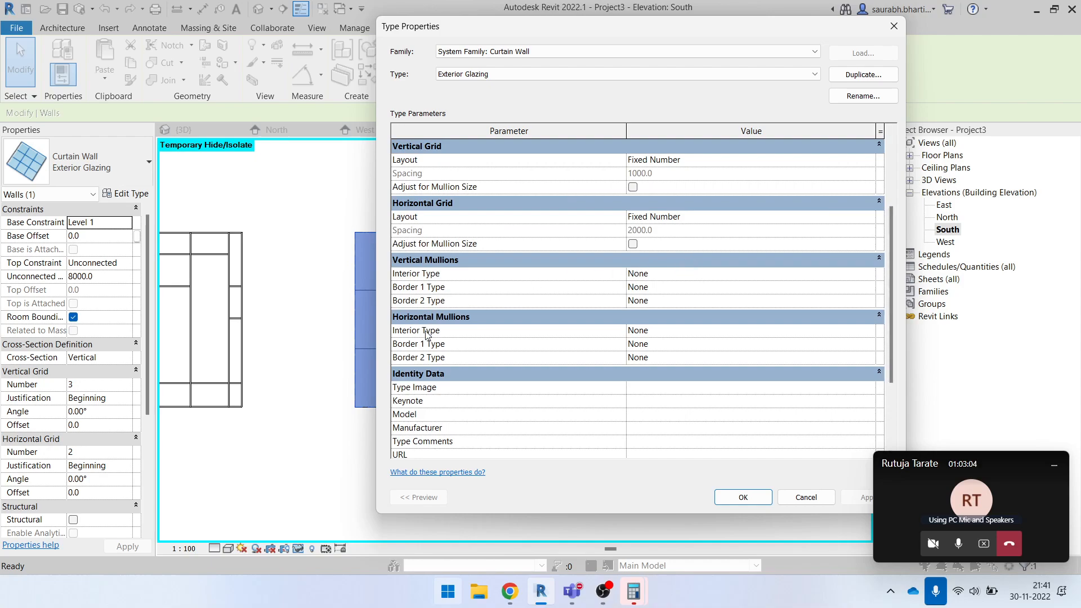
{"action": "left_click_drag", "start_coordinate": [651, 29], "coordinate": [873, 37]}
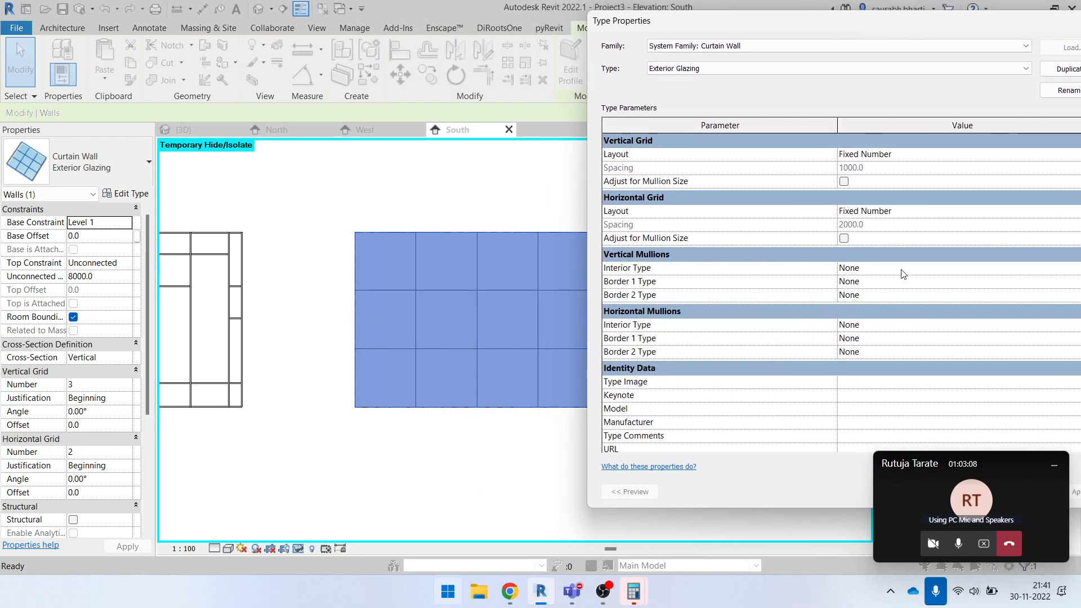
{"action": "left_click_drag", "start_coordinate": [843, 23], "coordinate": [712, 30]}
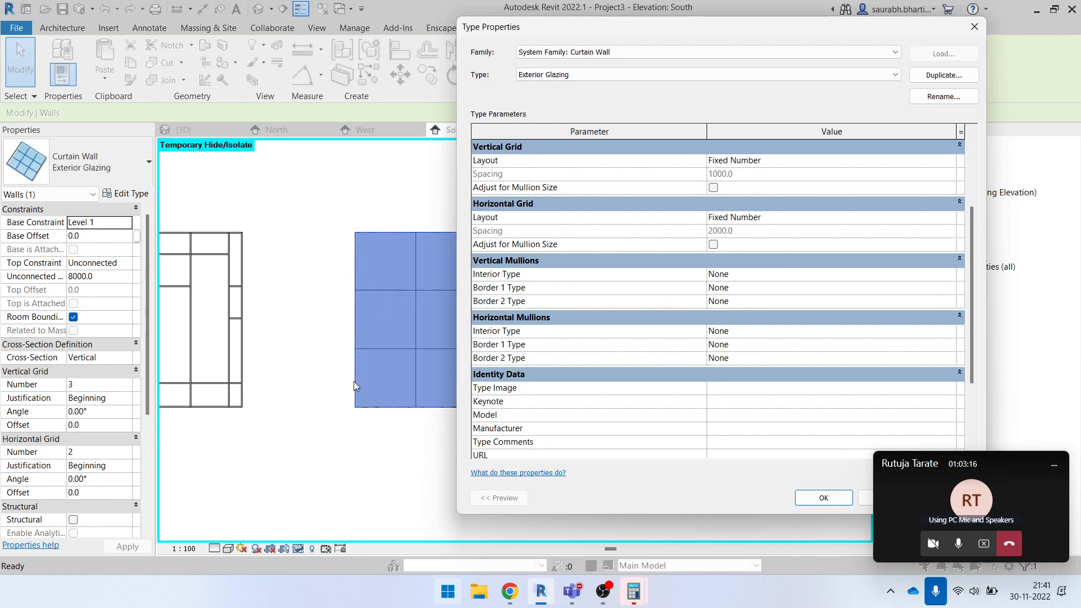
{"action": "left_click", "coordinate": [951, 287]}
{"action": "left_click", "coordinate": [831, 317]}
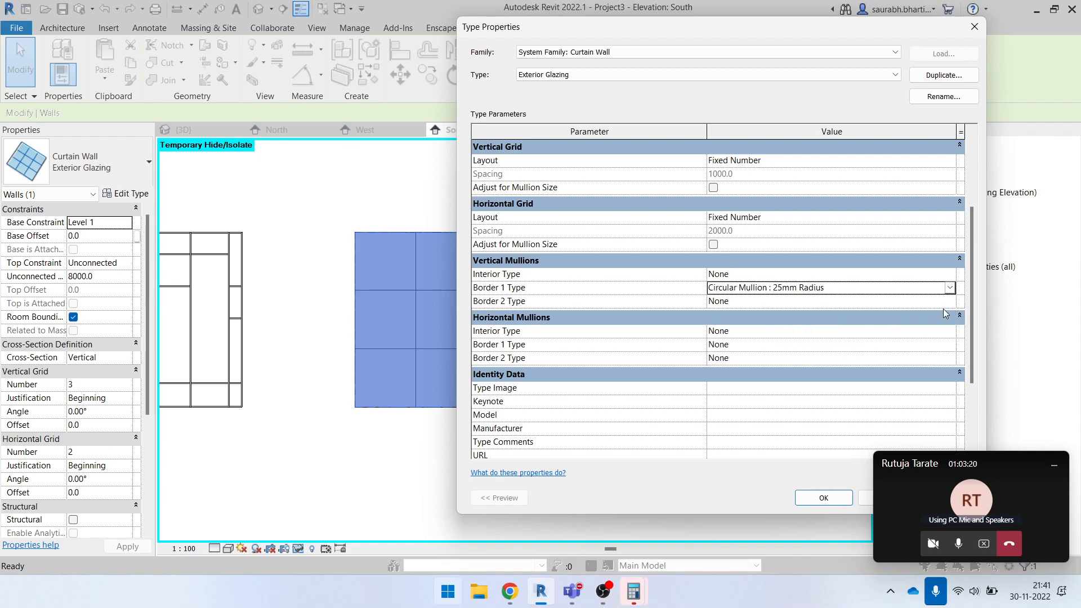
{"action": "left_click", "coordinate": [899, 288]}
{"action": "key", "text": "ctrl+c"}
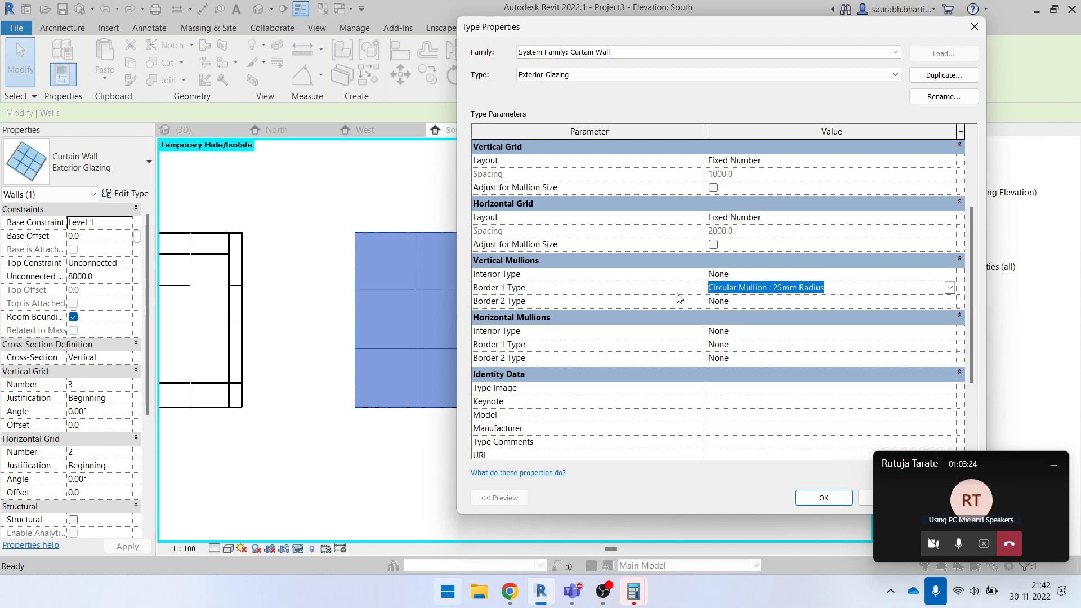
{"action": "left_click", "coordinate": [771, 302]}
{"action": "left_click", "coordinate": [772, 301]}
{"action": "left_click", "coordinate": [839, 312]}
- Set the horizontal mullion Border 1 and Border 2 types to Circular Mullion : 25mm Radius and apply the type changes
{"action": "left_click", "coordinate": [783, 346]}
{"action": "left_click", "coordinate": [780, 346]}
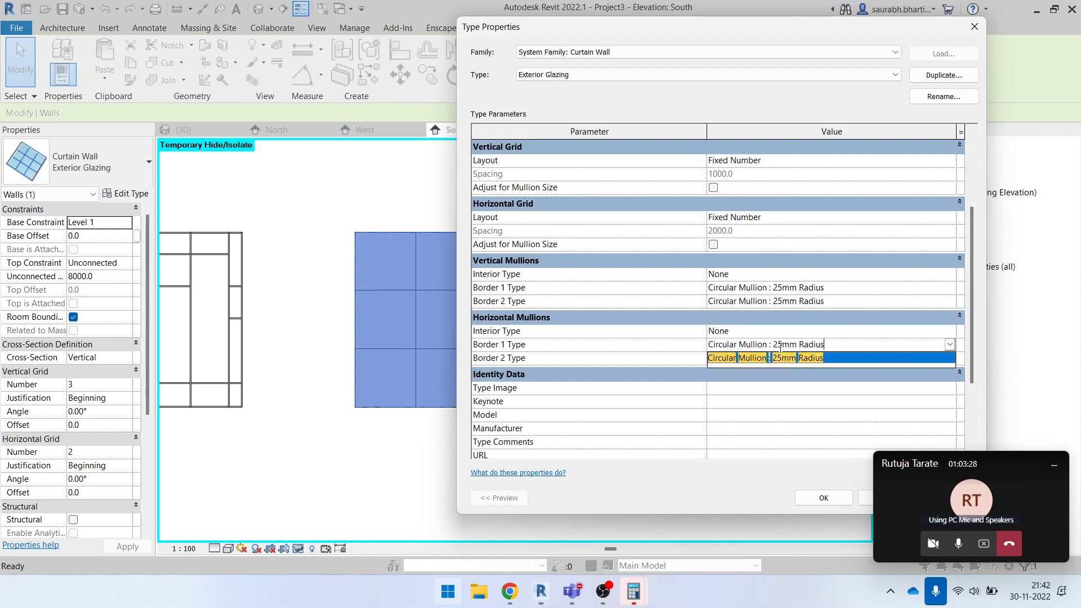
{"action": "left_click", "coordinate": [818, 359]}
{"action": "left_click", "coordinate": [811, 357]}
{"action": "key", "text": "ctrl+v"}
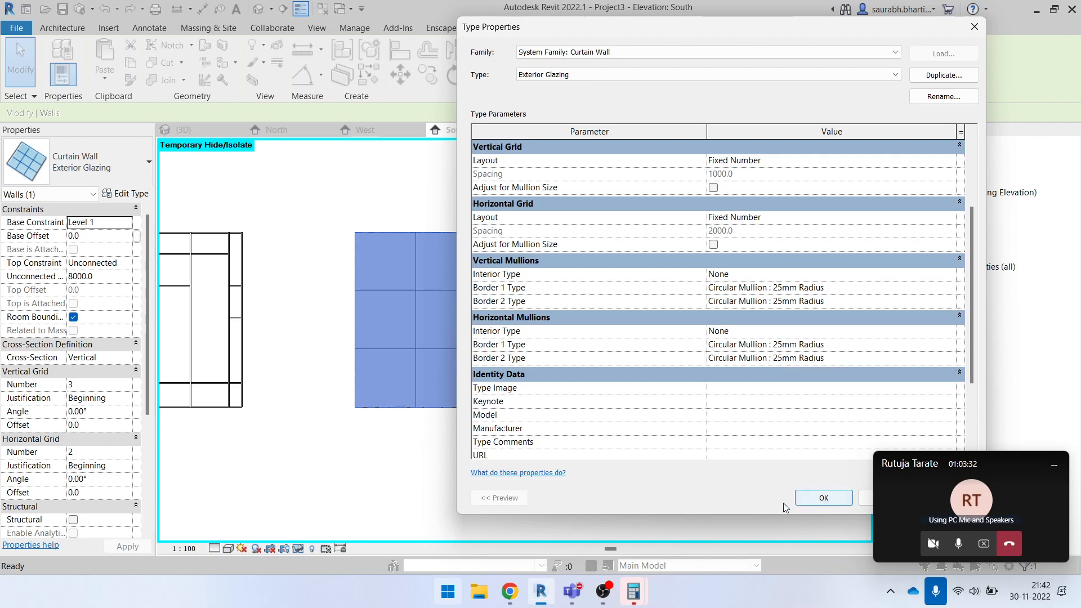
{"action": "left_click", "coordinate": [823, 499]}
{"action": "left_click", "coordinate": [683, 485]}
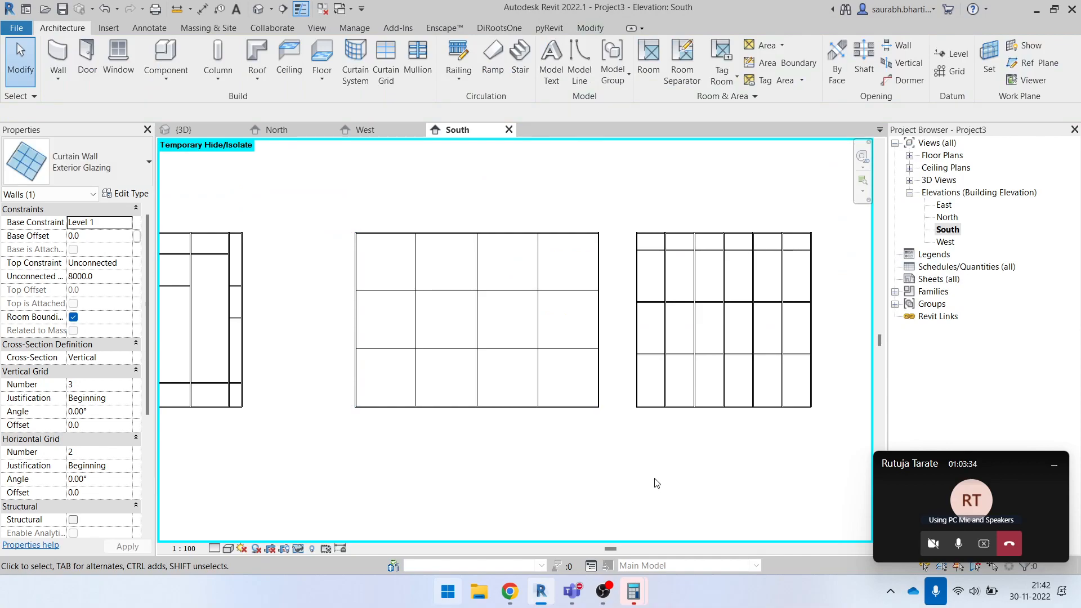
- Examine the border mullions of the middle curtain wall in the 3D view
{"action": "left_click", "coordinate": [258, 13]}
{"action": "scroll", "coordinate": [485, 307], "scroll_direction": "down", "scroll_amount": 2}
{"action": "middle_click_drag", "start_coordinate": [485, 309], "coordinate": [514, 402], "text": "shift"}
{"action": "scroll", "coordinate": [370, 348], "scroll_direction": "up", "scroll_amount": 5}
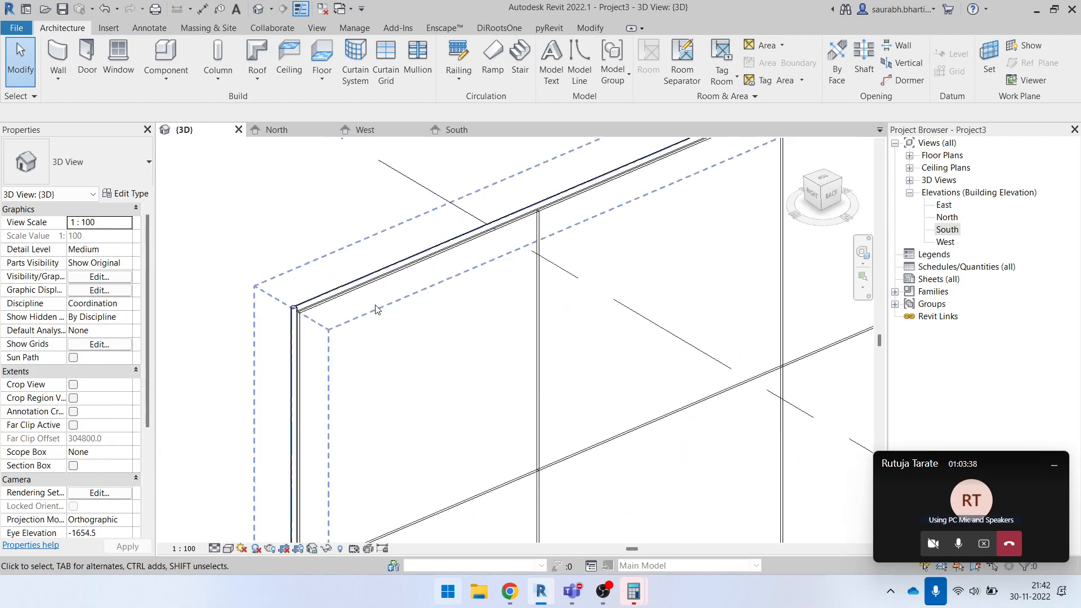
{"action": "middle_click_drag", "start_coordinate": [361, 361], "coordinate": [444, 289], "text": "shift"}
{"action": "scroll", "coordinate": [305, 270], "scroll_direction": "down", "scroll_amount": 3}
{"action": "left_click", "coordinate": [302, 270]}
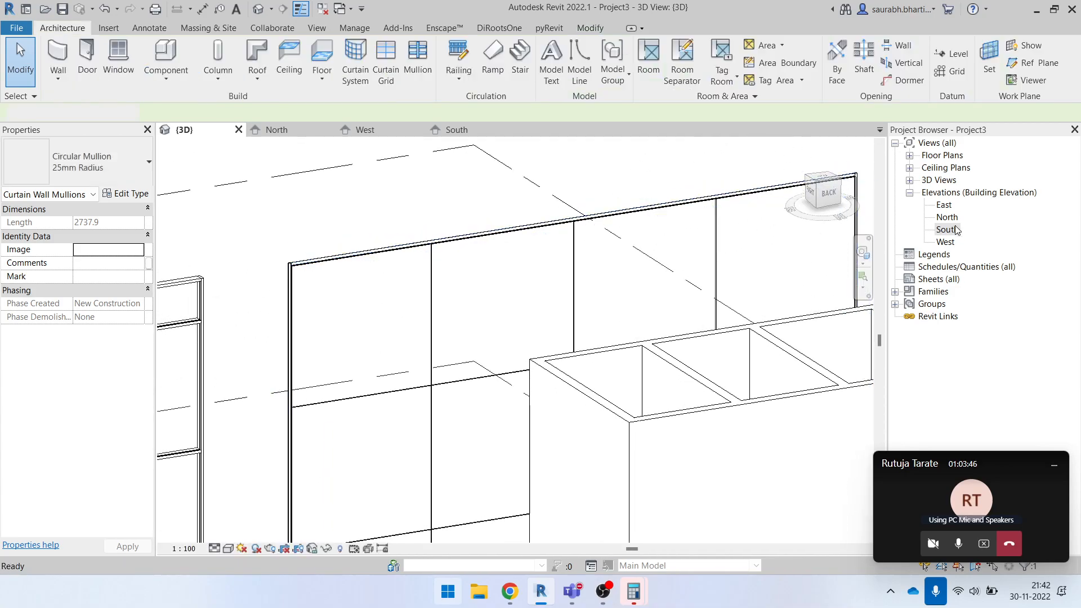
- Return to the South elevation and undo the border mullion changes on the middle curtain wall
{"action": "double_click", "coordinate": [951, 230]}
{"action": "left_click", "coordinate": [833, 283]}
{"action": "scroll", "coordinate": [527, 258], "scroll_direction": "up", "scroll_amount": 2}
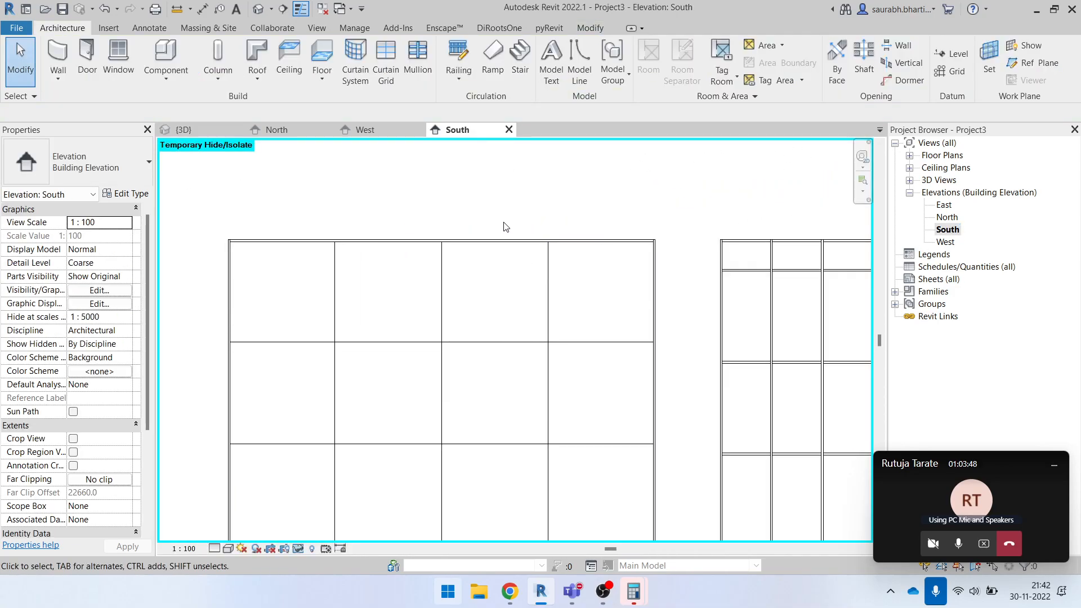
{"action": "scroll", "coordinate": [460, 220], "scroll_direction": "down", "scroll_amount": 2}
{"action": "scroll", "coordinate": [405, 238], "scroll_direction": "up", "scroll_amount": 1}
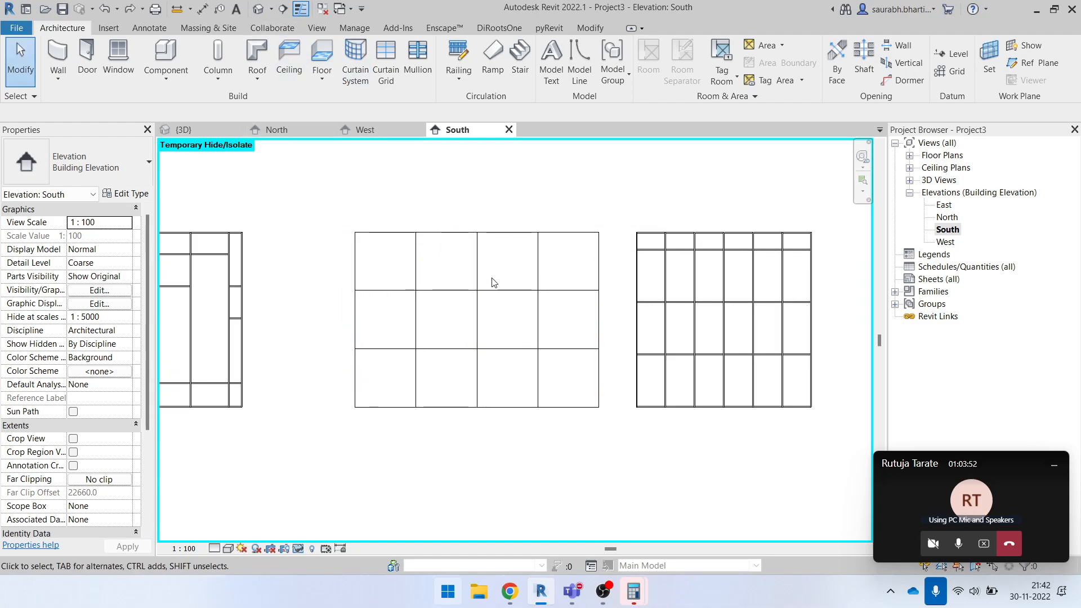
{"action": "left_click_drag", "start_coordinate": [366, 204], "coordinate": [364, 236]}
- Delete the box-shaped walls standing in front of the middle curtain wall in the 3D view
{"action": "left_click", "coordinate": [258, 9]}
{"action": "scroll", "coordinate": [495, 280], "scroll_direction": "down", "scroll_amount": 4}
{"action": "middle_click_drag", "start_coordinate": [499, 293], "coordinate": [590, 173], "text": "shift"}
{"action": "left_click_drag", "start_coordinate": [590, 172], "coordinate": [705, 403]}
{"action": "key", "text": "Delete"}
- Orient the 3D view to the Back so that it faces the Exterior Glazing curtain wall squarely
{"action": "middle_click_drag", "start_coordinate": [705, 367], "coordinate": [473, 260], "text": "shift"}
{"action": "left_click", "coordinate": [604, 276]}
{"action": "left_click", "coordinate": [817, 198]}
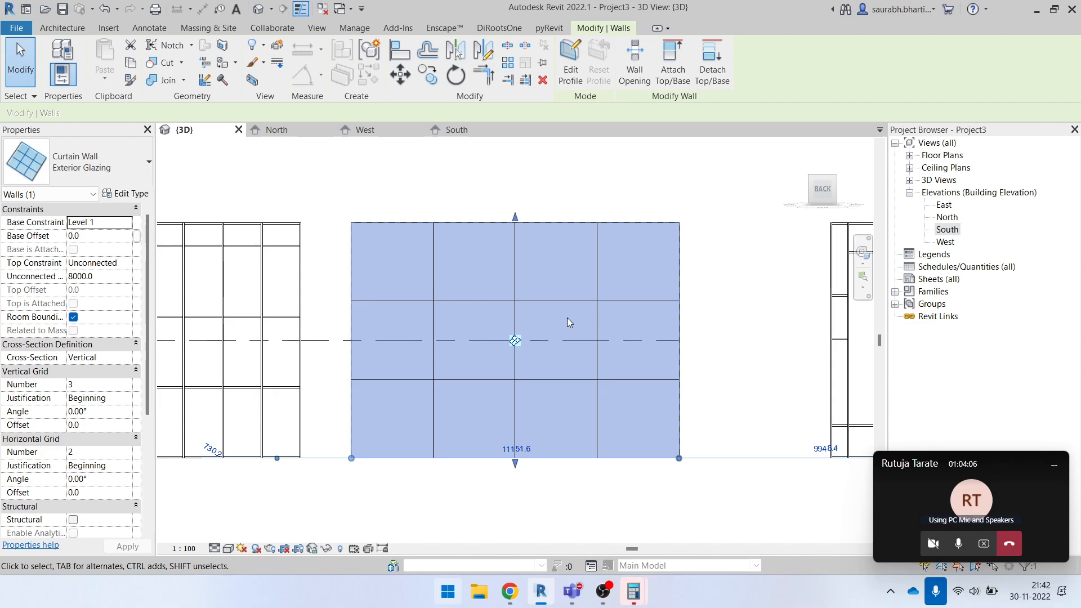
{"action": "left_click", "coordinate": [737, 370]}
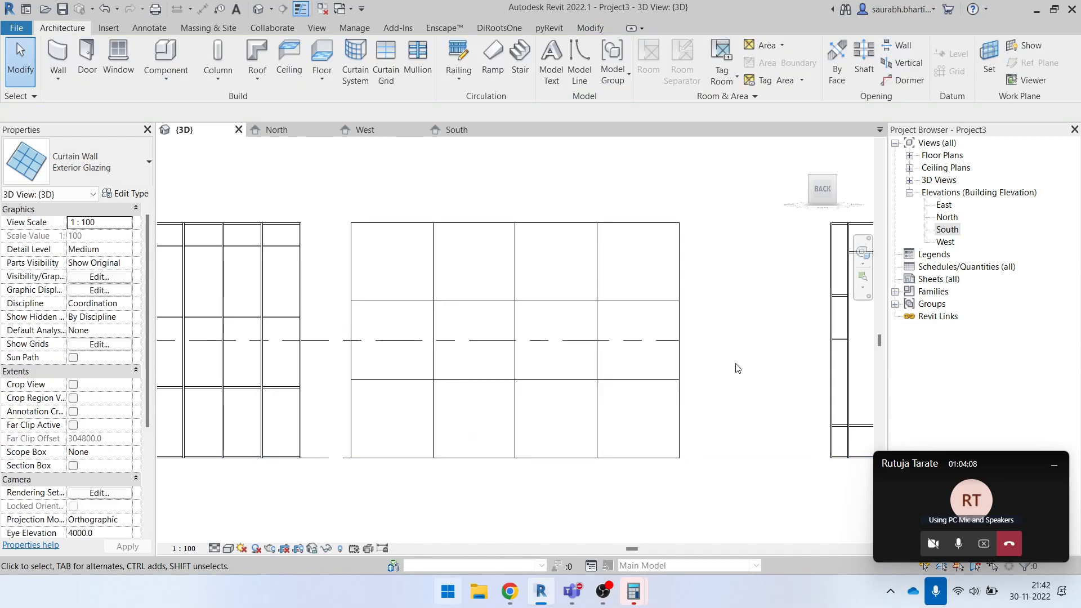
- Try the Minimum Spacing layout for the vertical grid in the Exterior Glazing type properties, and discard the change
{"action": "left_click", "coordinate": [678, 260]}
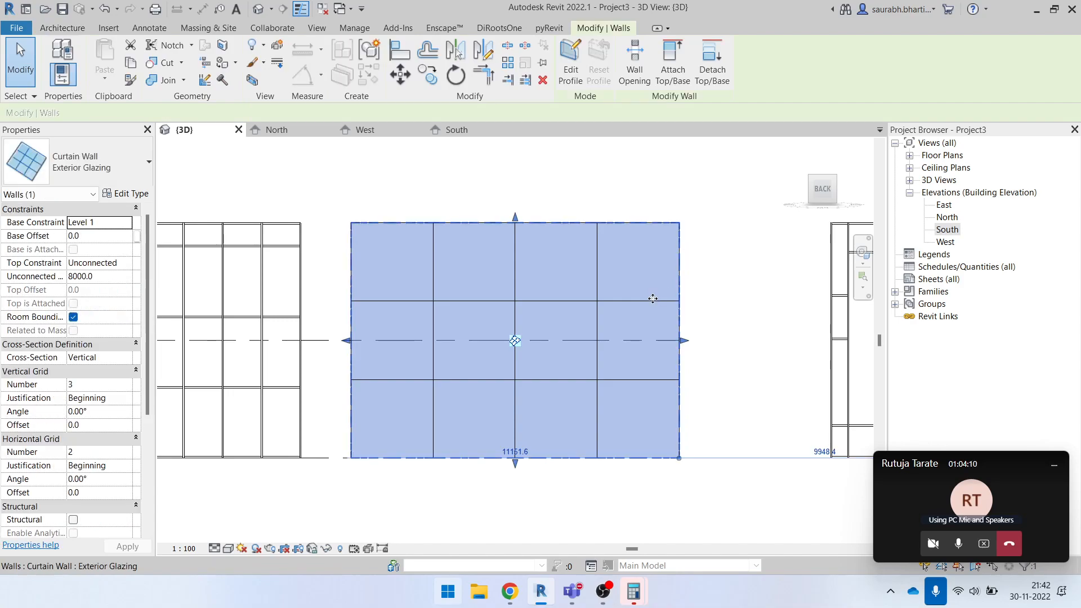
{"action": "left_click", "coordinate": [127, 195]}
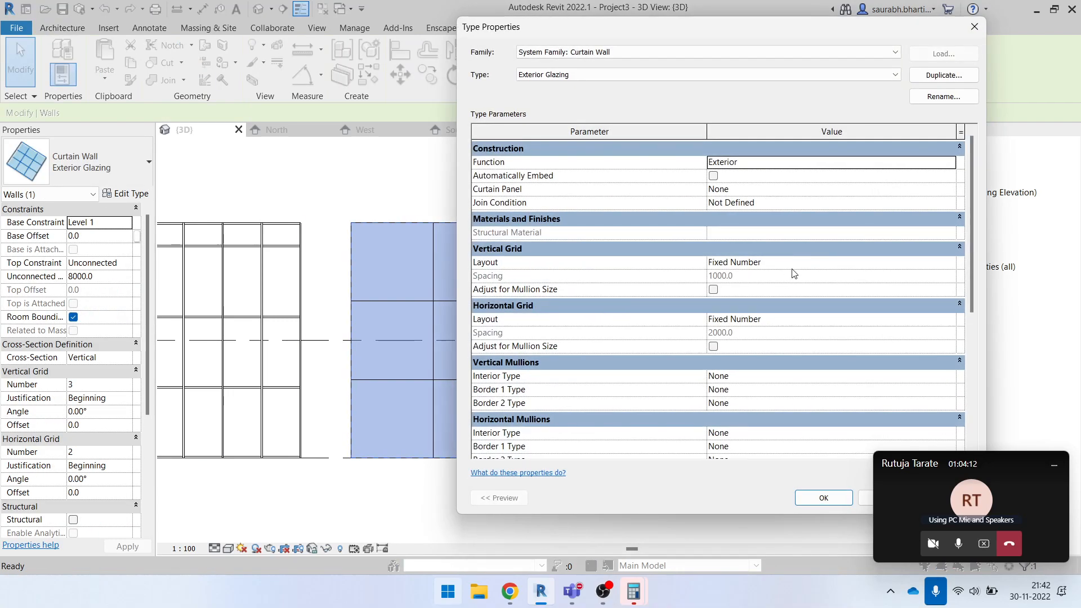
{"action": "left_click", "coordinate": [958, 268]}
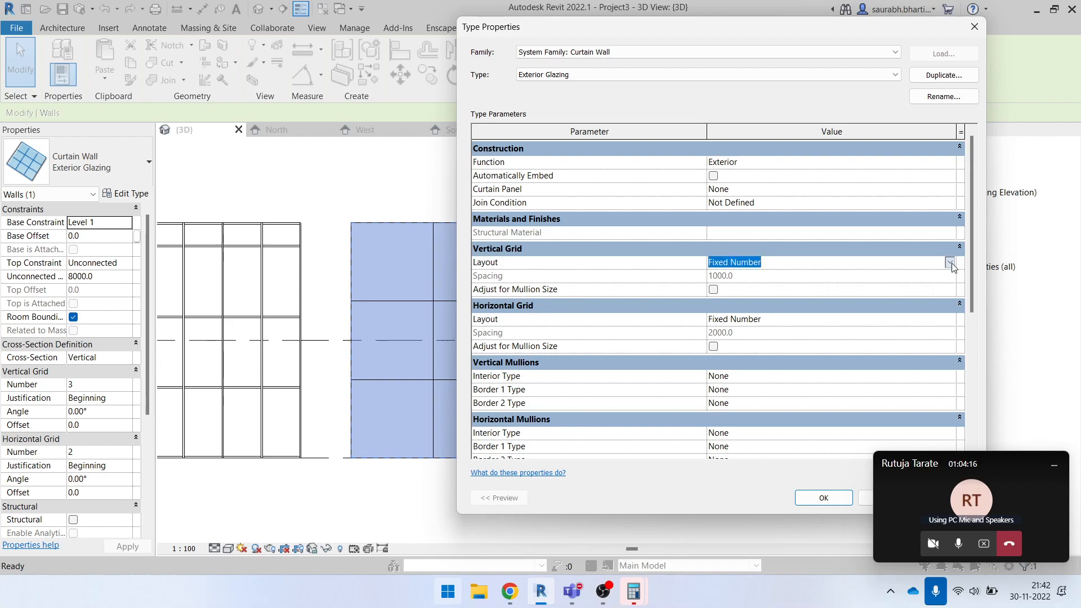
{"action": "left_click", "coordinate": [951, 263]}
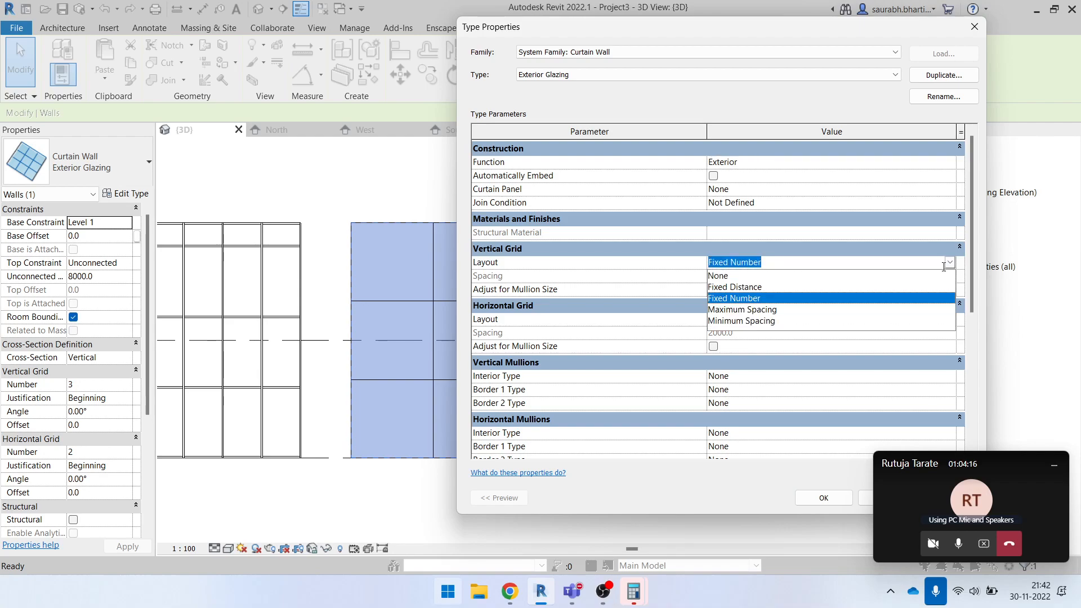
{"action": "left_click", "coordinate": [781, 320]}
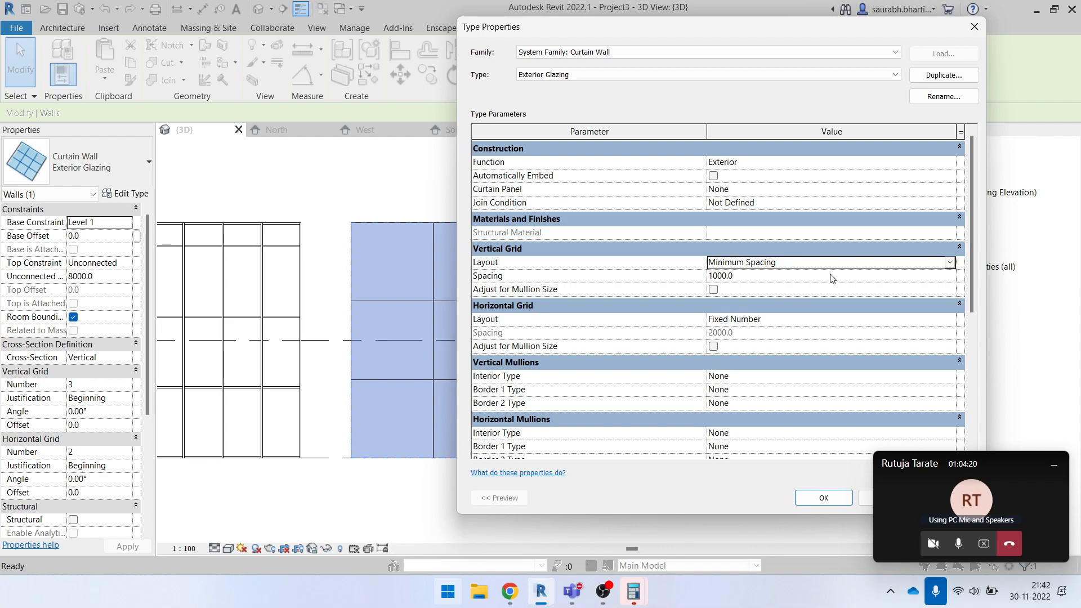
{"action": "left_click", "coordinate": [946, 324]}
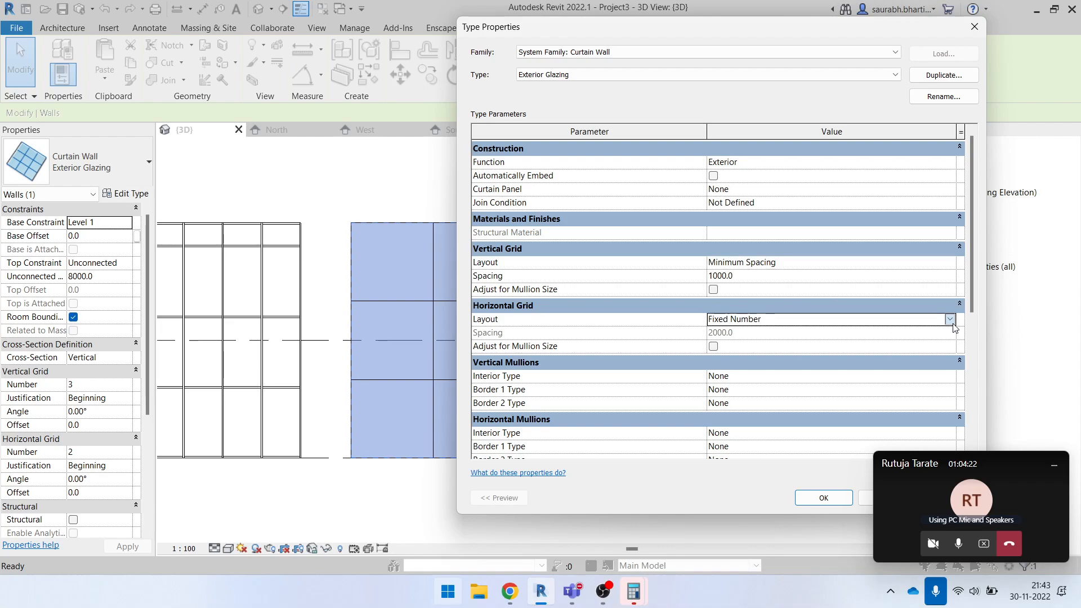
{"action": "left_click", "coordinate": [950, 321]}
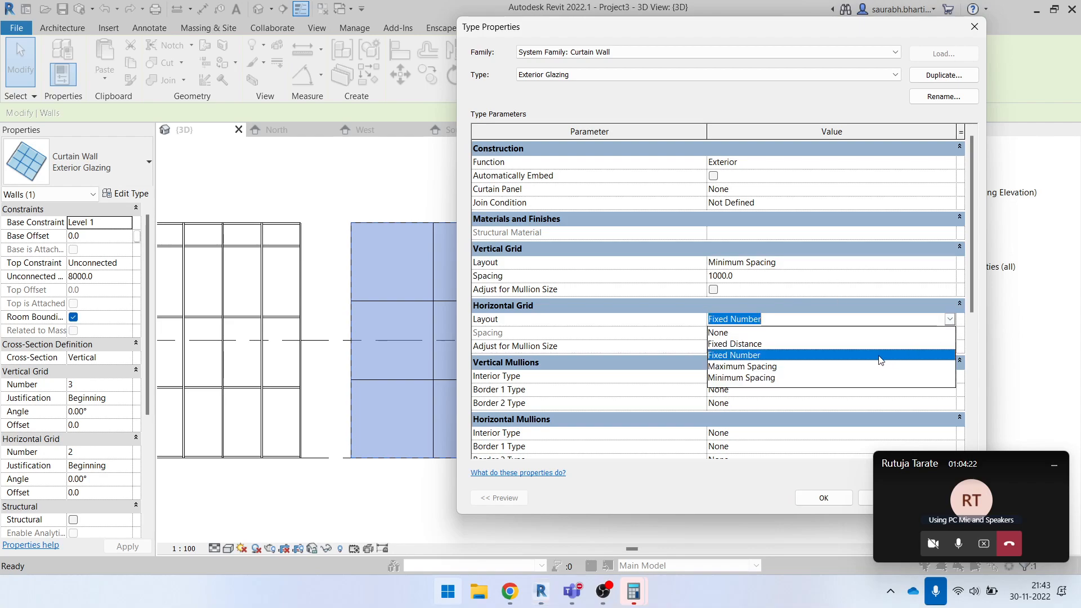
{"action": "left_click", "coordinate": [839, 134]}
{"action": "left_click", "coordinate": [985, 25]}
{"action": "left_click", "coordinate": [652, 174]}
{"action": "left_click", "coordinate": [575, 265]}
{"action": "scroll", "coordinate": [418, 329], "scroll_direction": "down", "scroll_amount": 4}
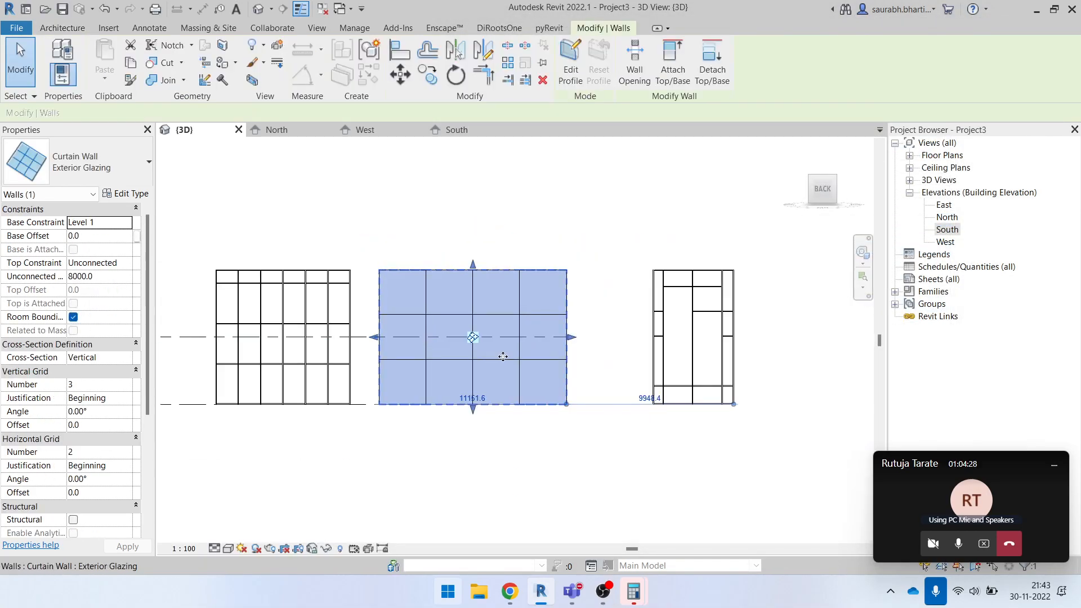
{"action": "scroll", "coordinate": [570, 353], "scroll_direction": "up", "scroll_amount": 3}
{"action": "left_click", "coordinate": [625, 248]}
{"action": "left_click", "coordinate": [566, 253]}
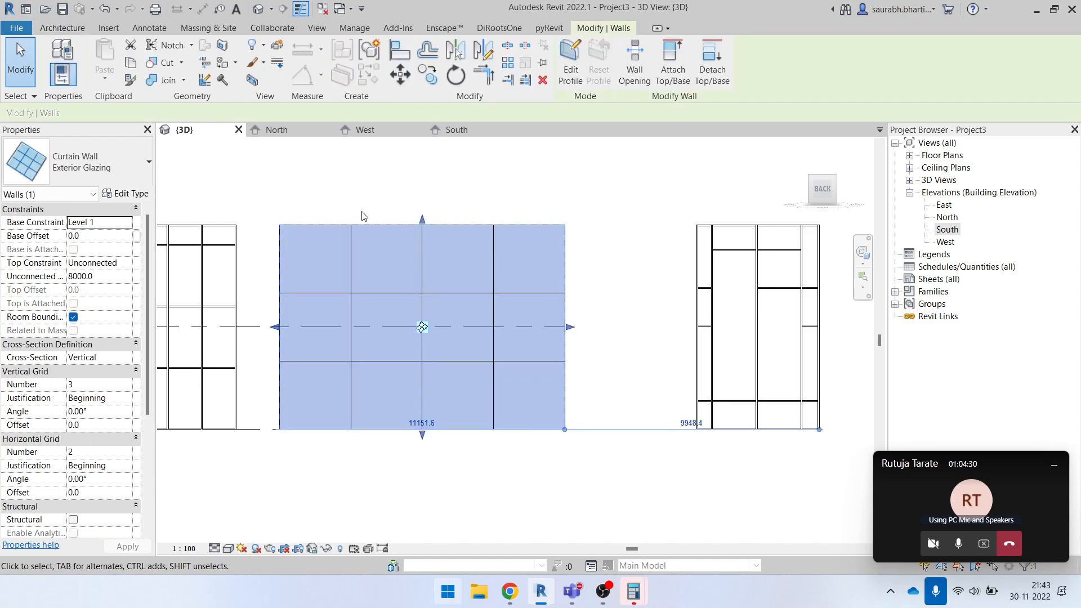
{"action": "left_click", "coordinate": [127, 194]}
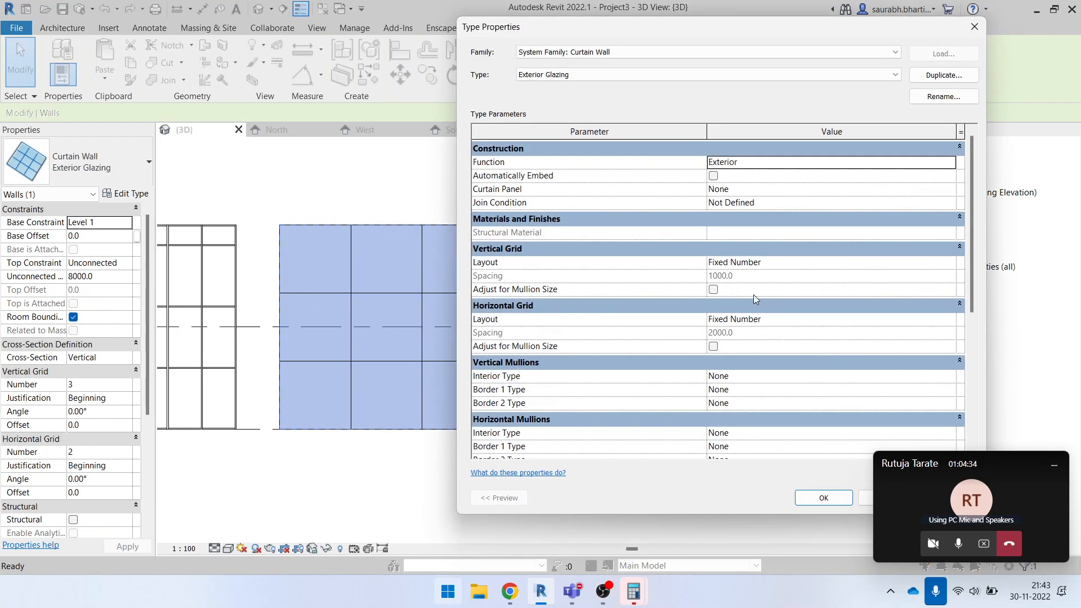
{"action": "left_click", "coordinate": [975, 26]}
{"action": "key", "text": "Escape"}
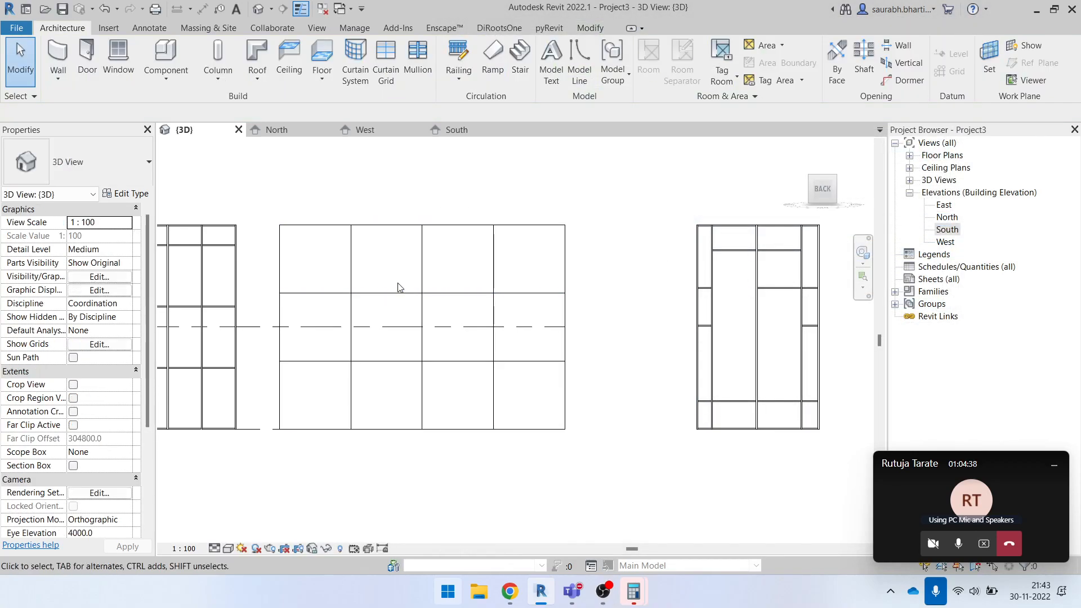
{"action": "scroll", "coordinate": [327, 259], "scroll_direction": "up", "scroll_amount": 3}
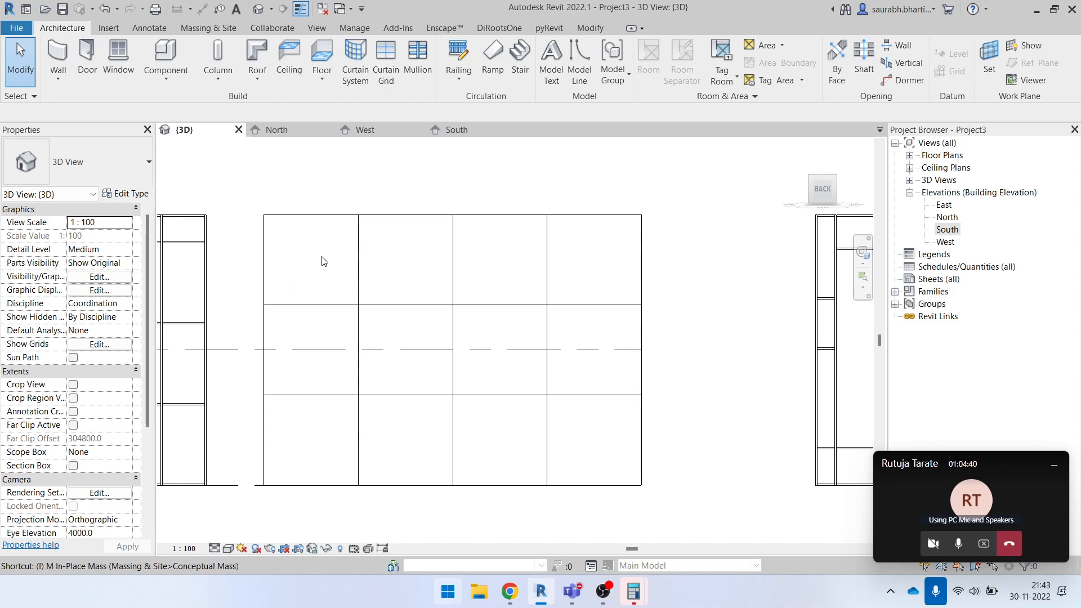
{"action": "scroll", "coordinate": [529, 307], "scroll_direction": "down", "scroll_amount": 5}
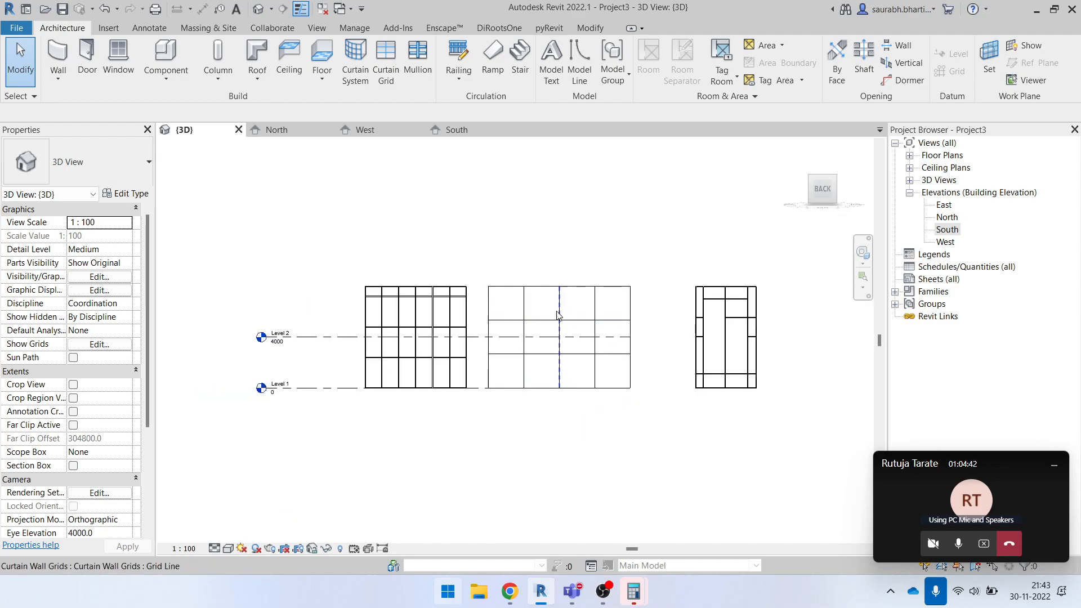
{"action": "scroll", "coordinate": [487, 254], "scroll_direction": "up", "scroll_amount": 3}
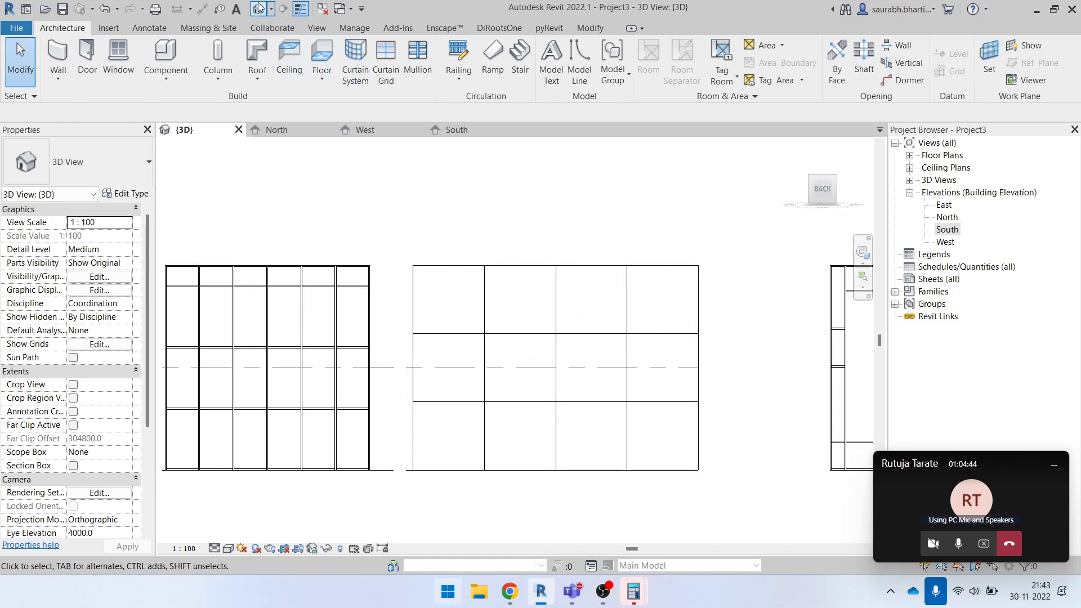
- In the middle curtain wall's type properties, set the vertical mullions' Border 1 Type to Rectangular Mullion : 50 x 150mm
{"action": "middle_click_drag", "start_coordinate": [410, 171], "coordinate": [465, 248], "text": "shift"}
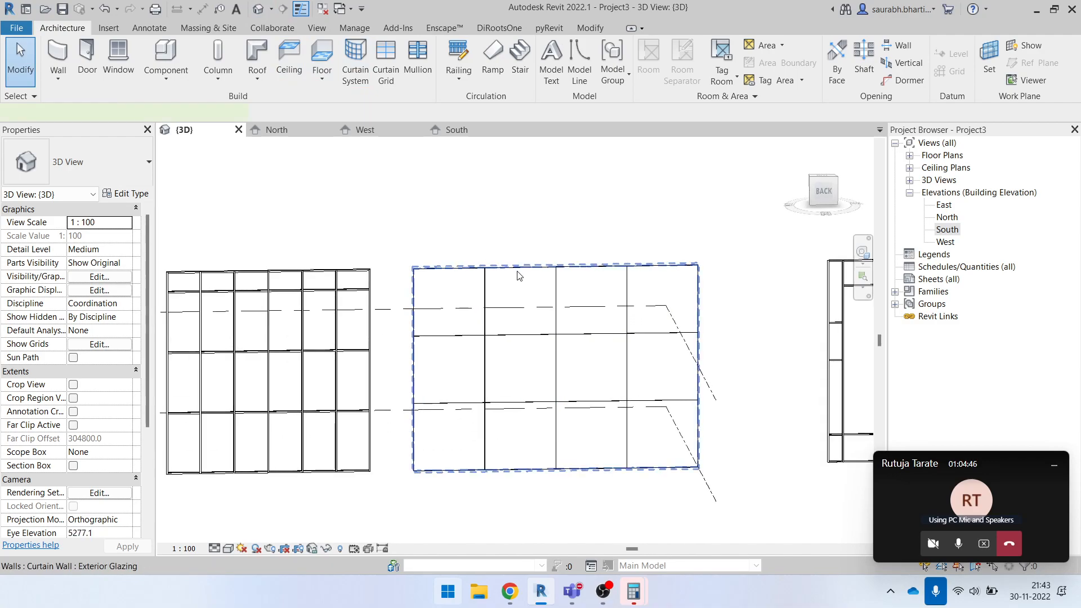
{"action": "left_click", "coordinate": [517, 272]}
{"action": "left_click", "coordinate": [126, 194]}
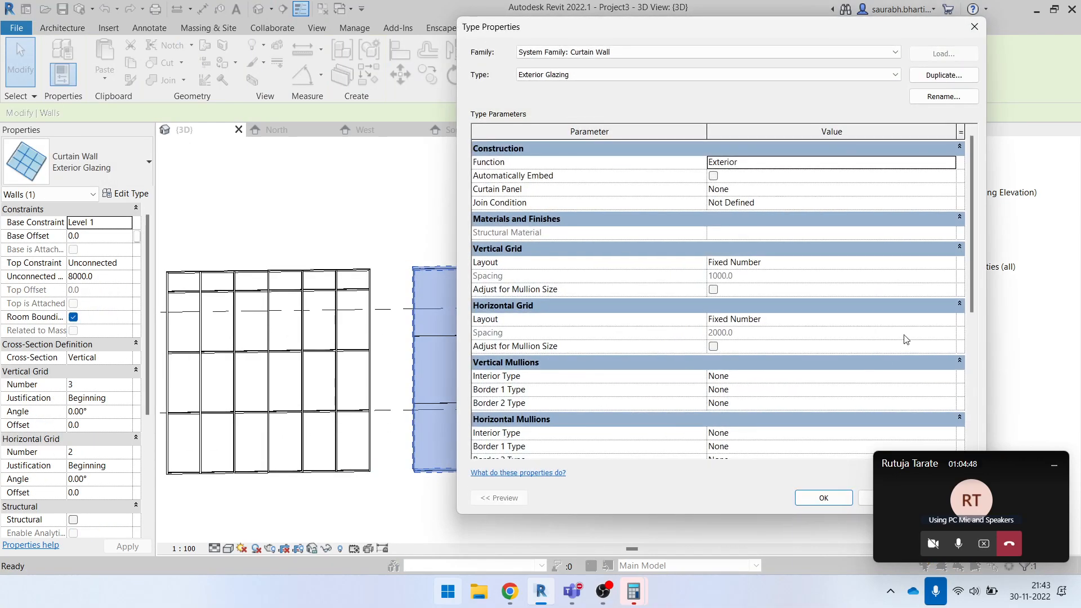
{"action": "scroll", "coordinate": [835, 336], "scroll_direction": "down", "scroll_amount": 5}
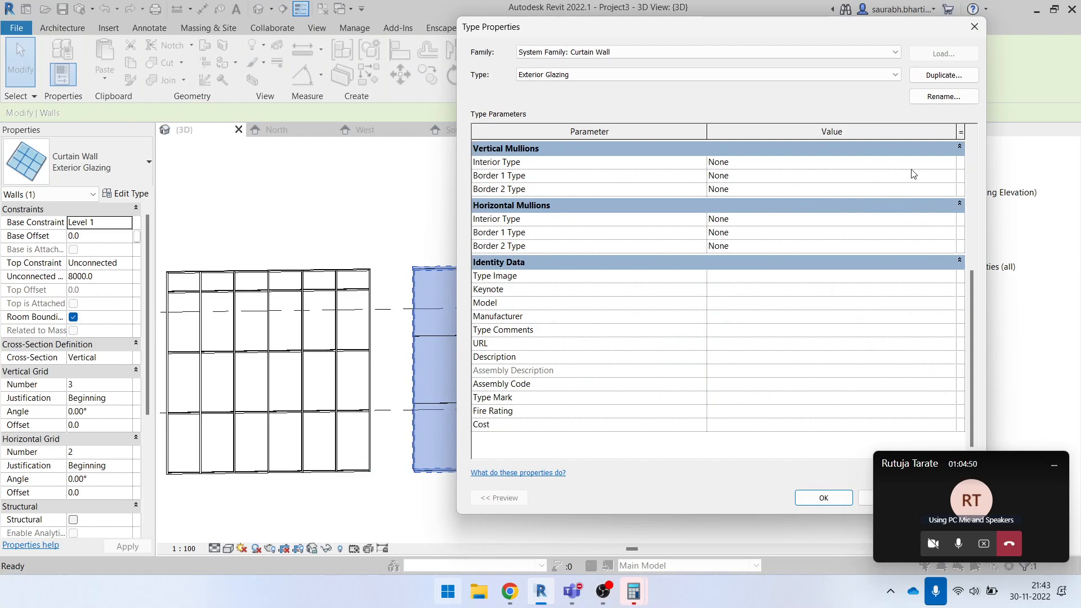
{"action": "left_click", "coordinate": [956, 177]}
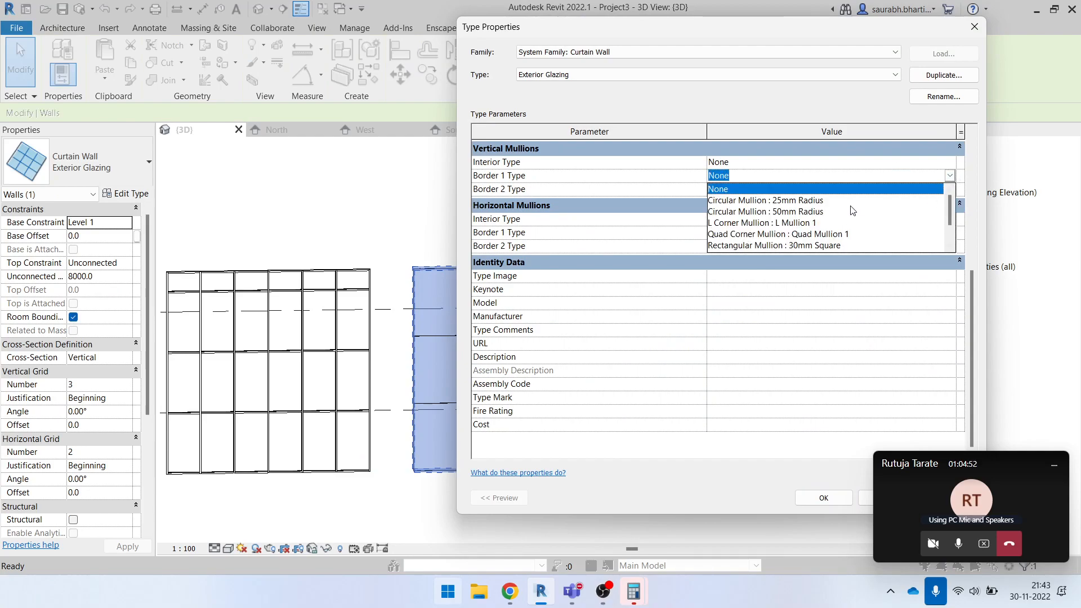
{"action": "scroll", "coordinate": [840, 224], "scroll_direction": "down", "scroll_amount": 2}
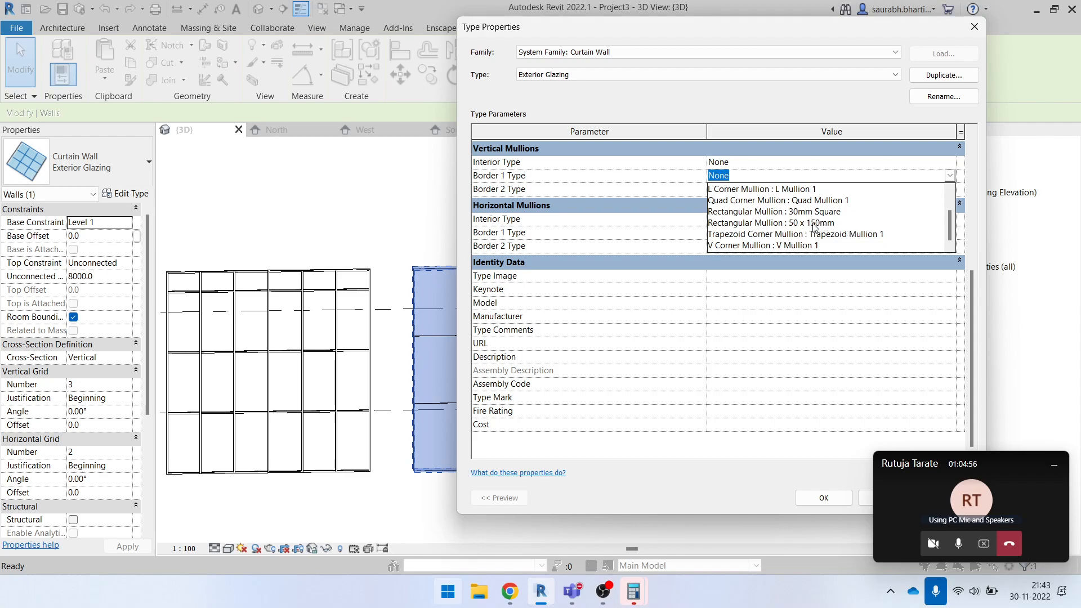
{"action": "left_click", "coordinate": [753, 223]}
- Copy Rectangular Mullion : 50 x 150mm to vertical Border 2 and both horizontal border types, and apply the type changes
{"action": "left_click", "coordinate": [861, 175]}
{"action": "key", "text": "ctrl+c"}
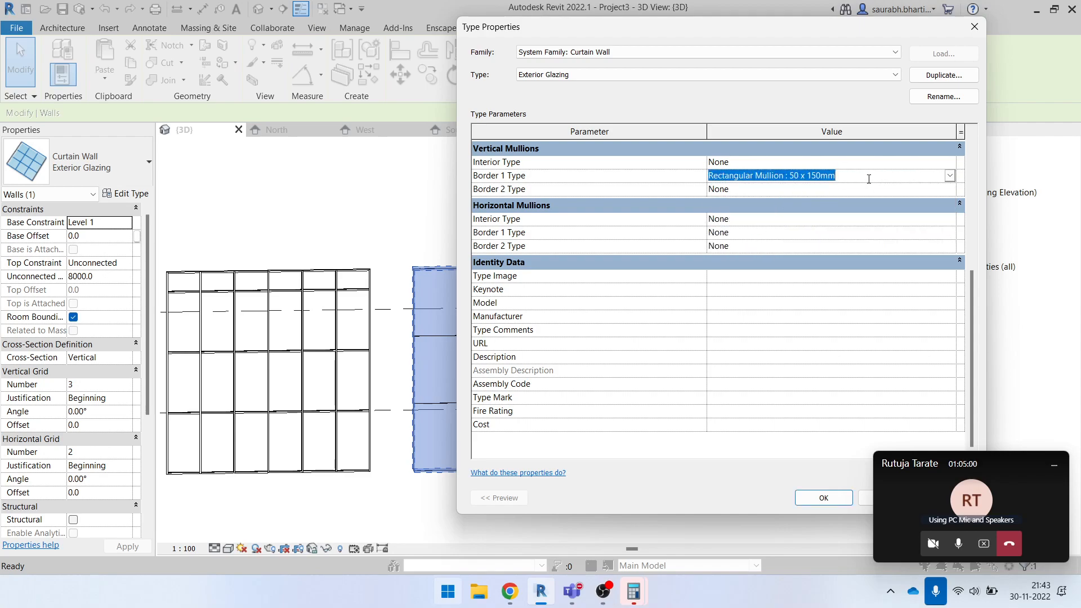
{"action": "left_click", "coordinate": [850, 189]}
{"action": "key", "text": "ctrl+v"}
{"action": "key", "text": "Return"}
{"action": "key", "text": "ctrl+v"}
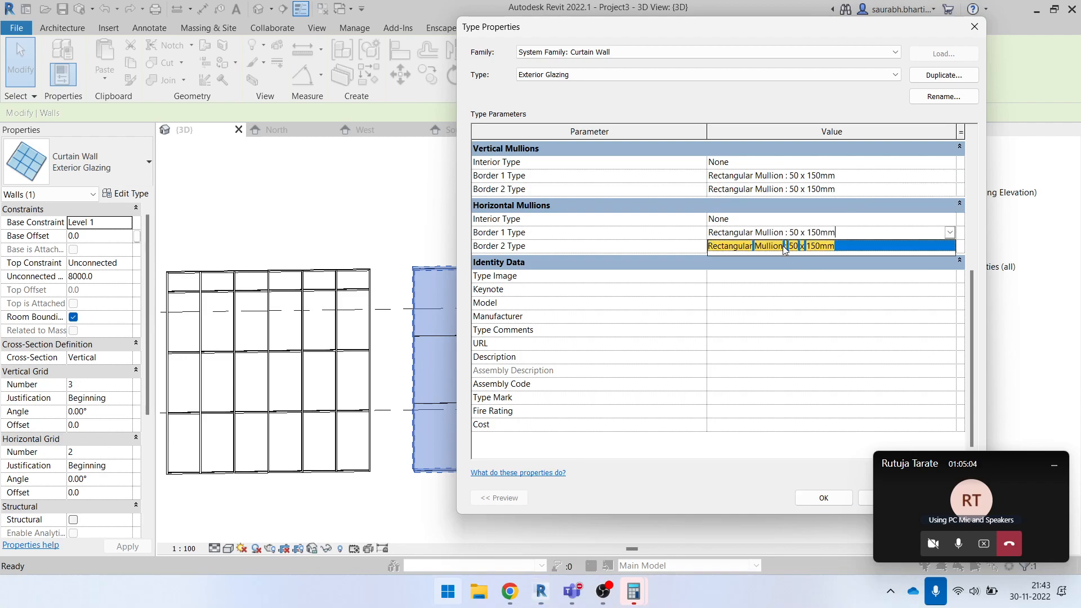
{"action": "left_click", "coordinate": [839, 246]}
{"action": "key", "text": "ctrl+v"}
{"action": "key", "text": "Return"}
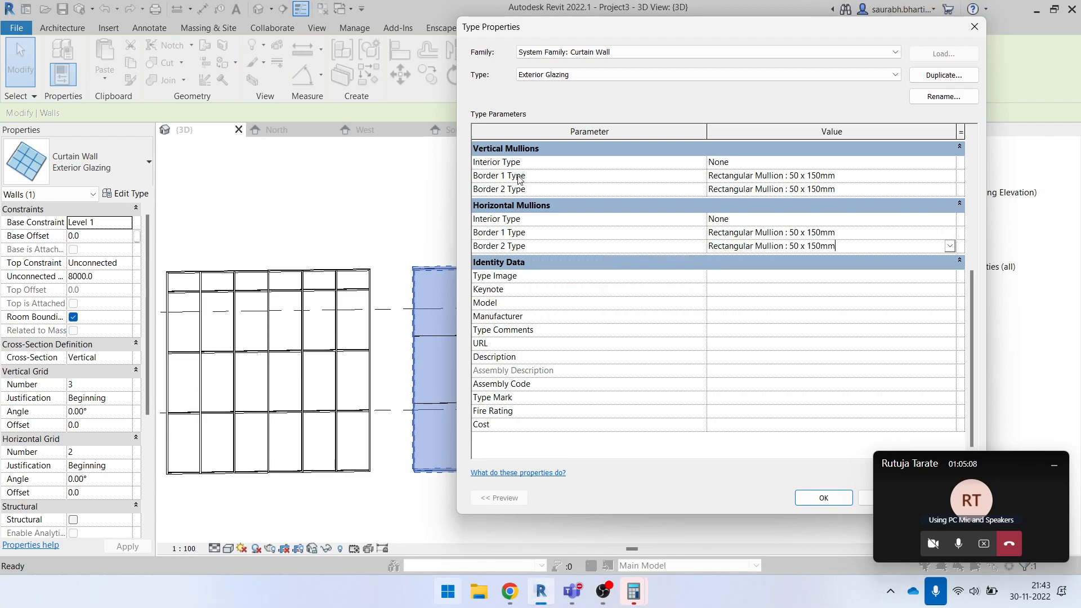
{"action": "left_click", "coordinate": [827, 503]}
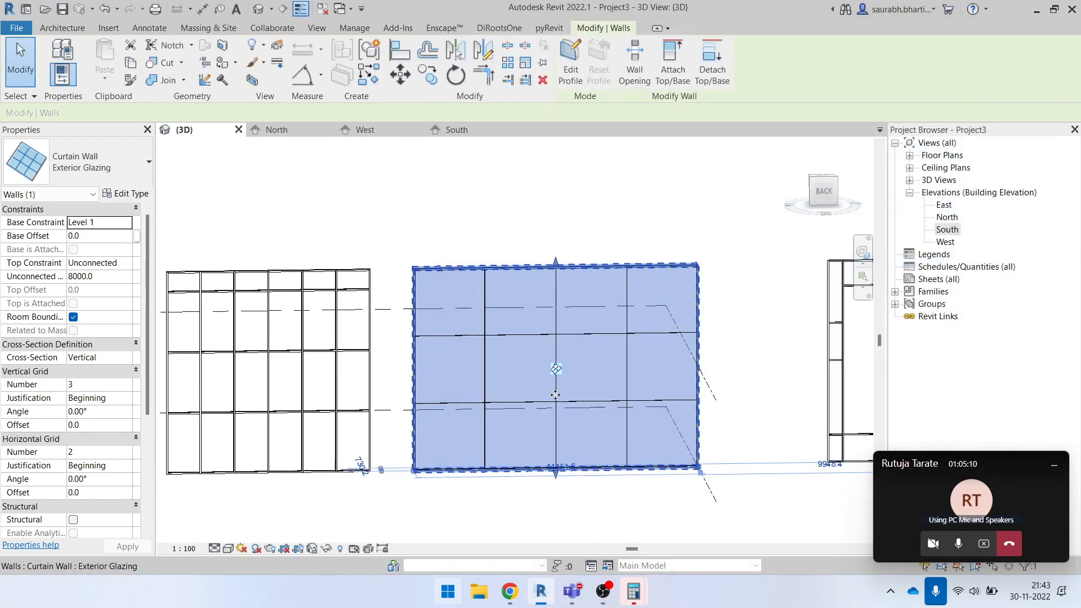
- Set the 3D view's visual style to Consistent Colors with the view close to the curtain wall's upper corner
{"action": "key", "text": "Escape"}
{"action": "scroll", "coordinate": [430, 286], "scroll_direction": "up", "scroll_amount": 3}
{"action": "scroll", "coordinate": [429, 286], "scroll_direction": "down", "scroll_amount": 3}
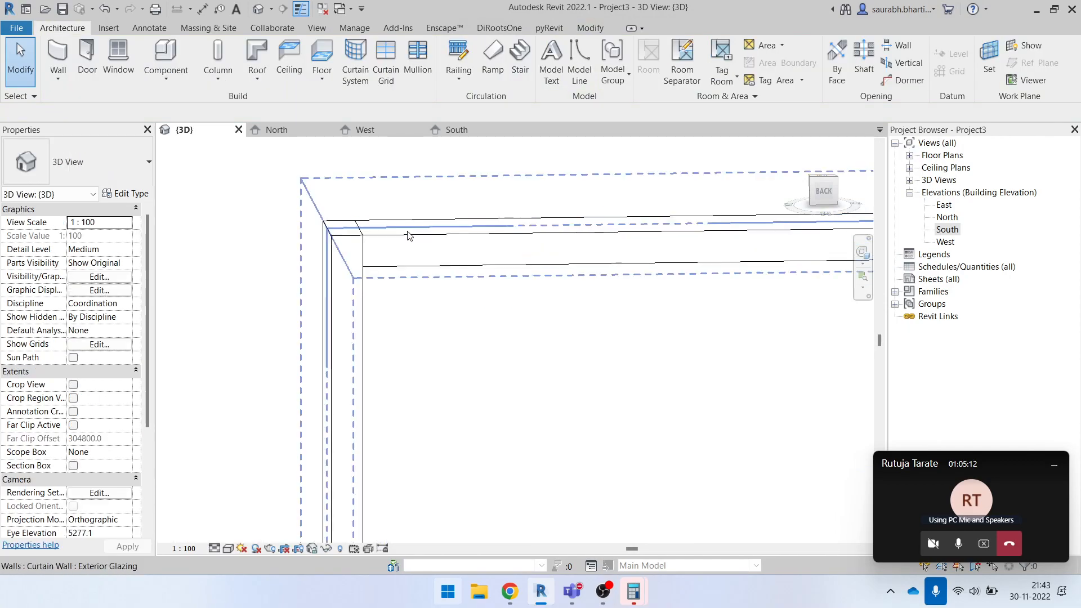
{"action": "left_click", "coordinate": [328, 276]}
{"action": "left_click", "coordinate": [228, 548]}
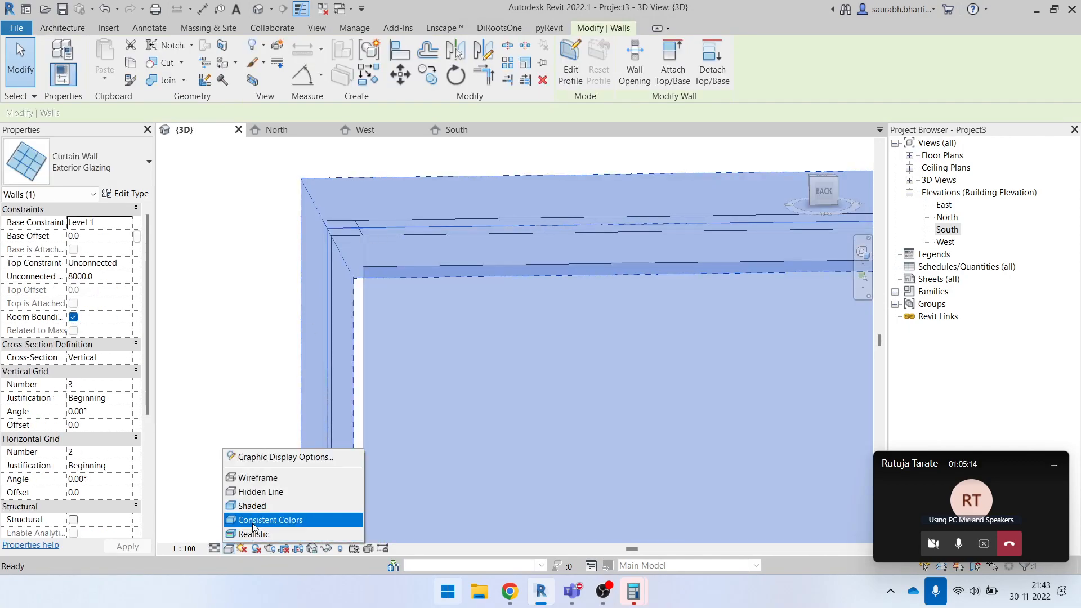
{"action": "left_click", "coordinate": [247, 520]}
{"action": "left_click", "coordinate": [632, 349]}
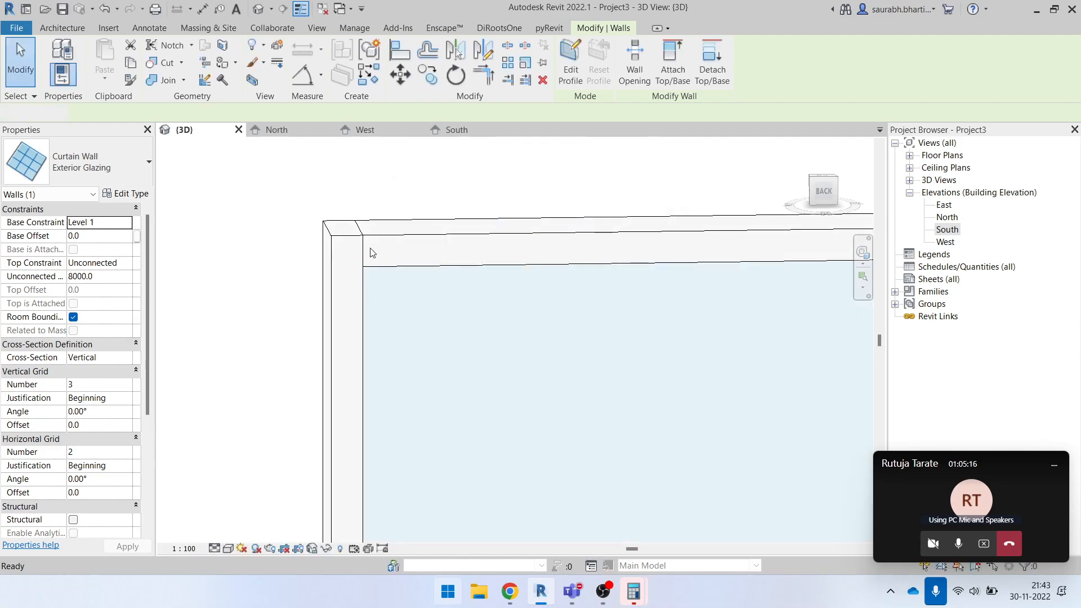
{"action": "key", "text": "Escape"}
- Set the vertical mullions' Interior Type of the Exterior Glazing wall to Circular Mullion : 25mm Radius
{"action": "middle_click_drag", "start_coordinate": [389, 280], "coordinate": [431, 308], "text": "shift"}
{"action": "scroll", "coordinate": [428, 293], "scroll_direction": "down", "scroll_amount": 2}
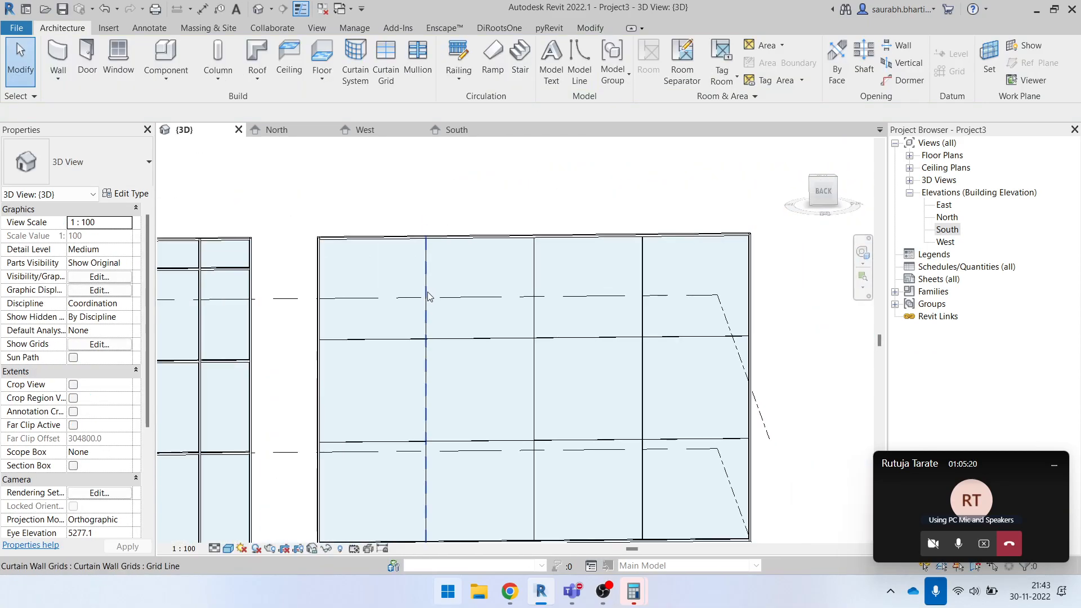
{"action": "scroll", "coordinate": [586, 317], "scroll_direction": "down", "scroll_amount": 2}
{"action": "scroll", "coordinate": [565, 293], "scroll_direction": "up", "scroll_amount": 2}
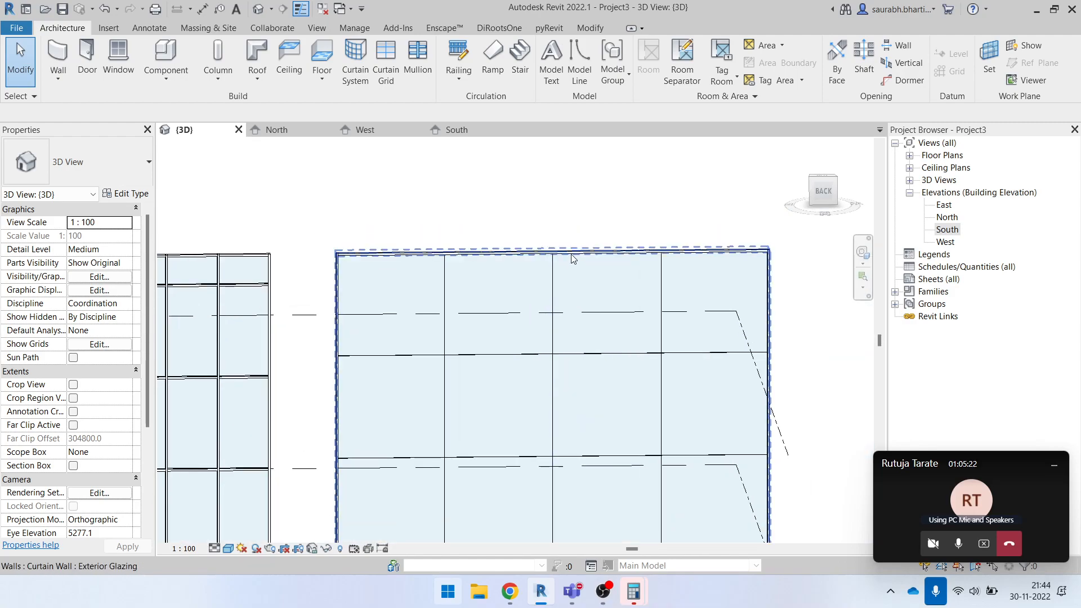
{"action": "left_click", "coordinate": [498, 257]}
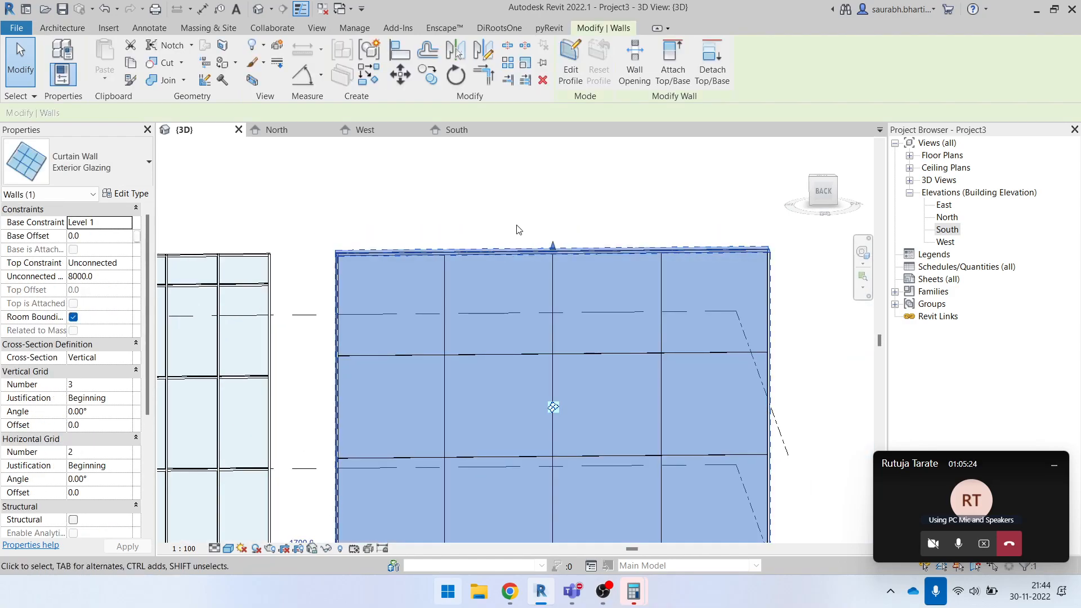
{"action": "left_click", "coordinate": [125, 193]}
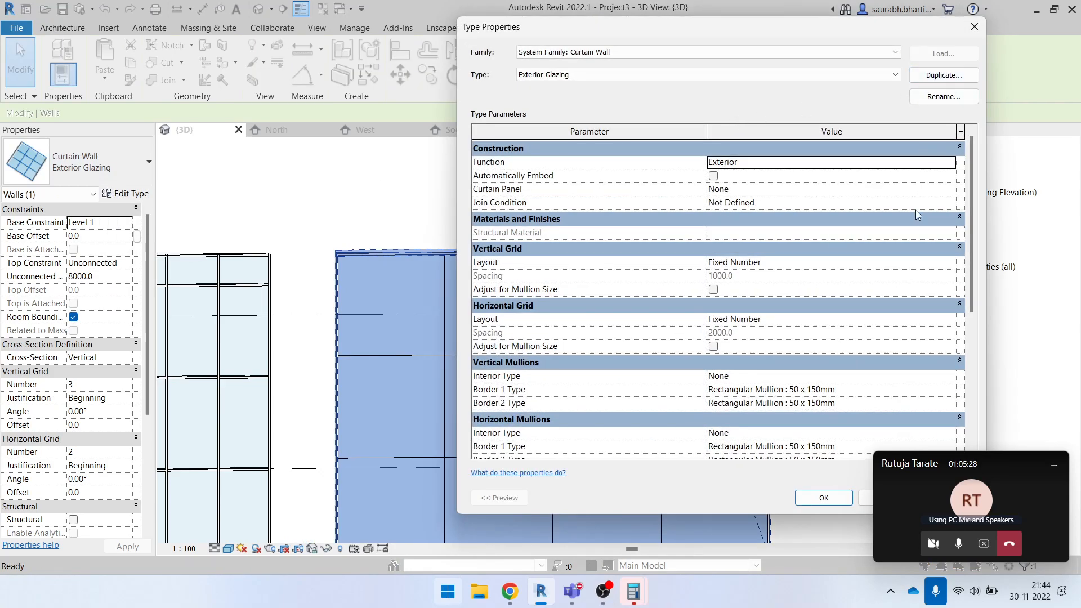
{"action": "scroll", "coordinate": [860, 241], "scroll_direction": "down", "scroll_amount": 5}
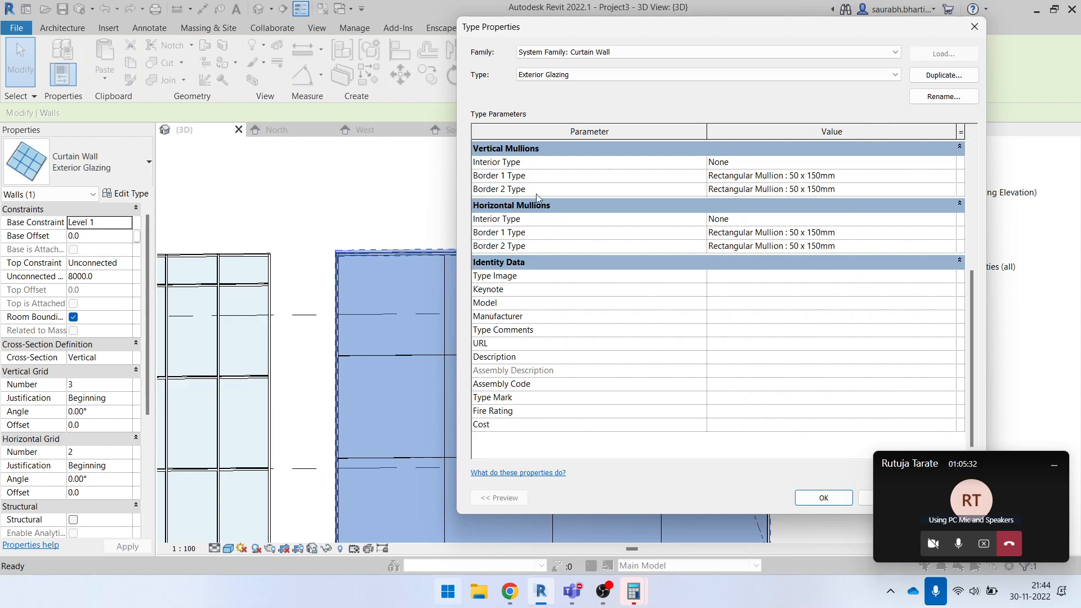
{"action": "scroll", "coordinate": [968, 294], "scroll_direction": "up", "scroll_amount": 1}
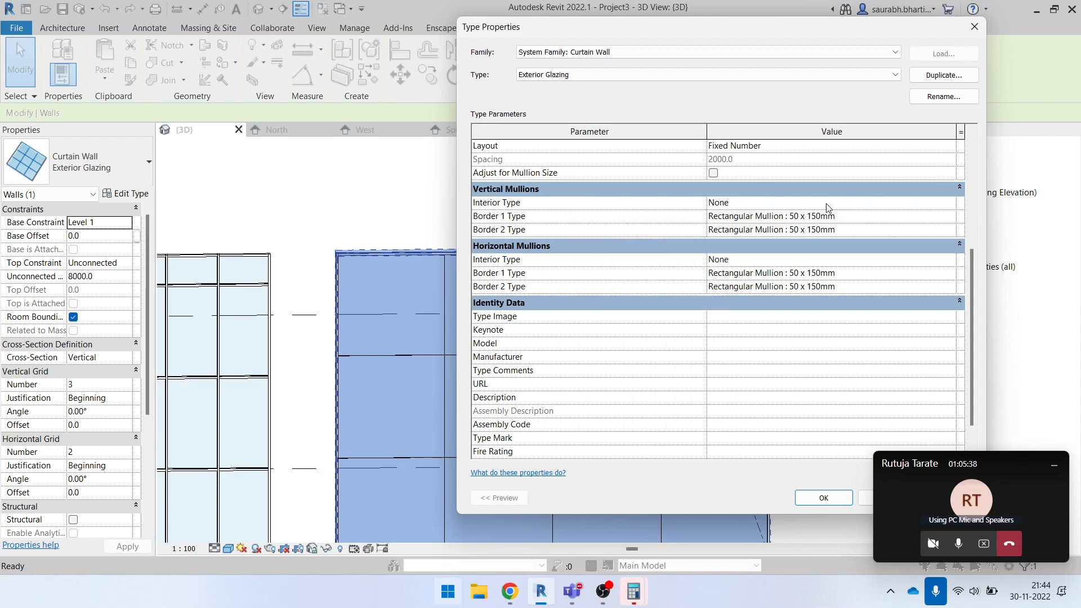
{"action": "left_click", "coordinate": [951, 206]}
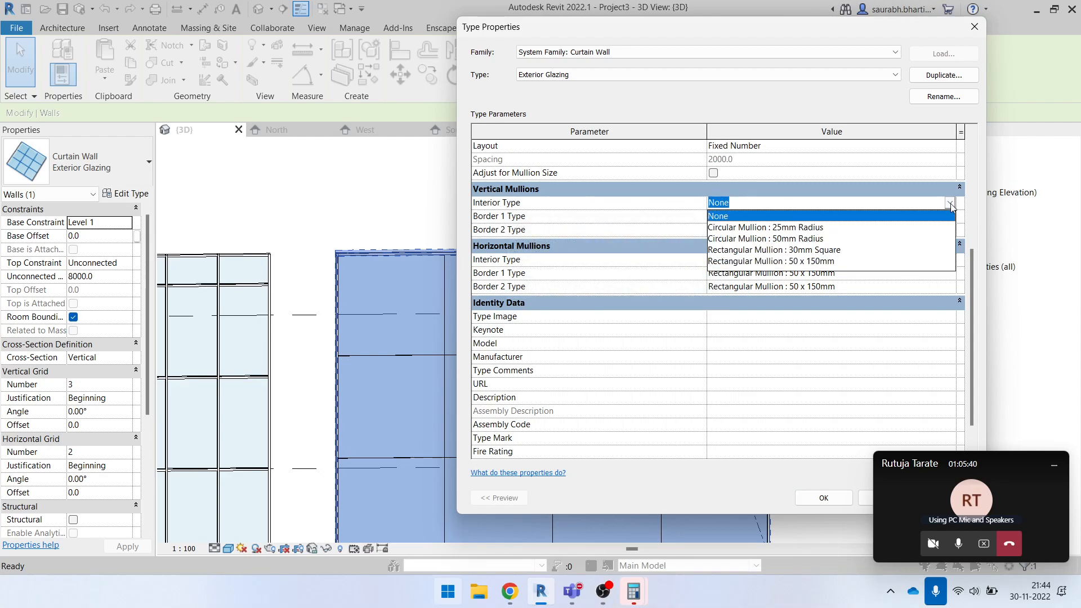
{"action": "left_click", "coordinate": [798, 228]}
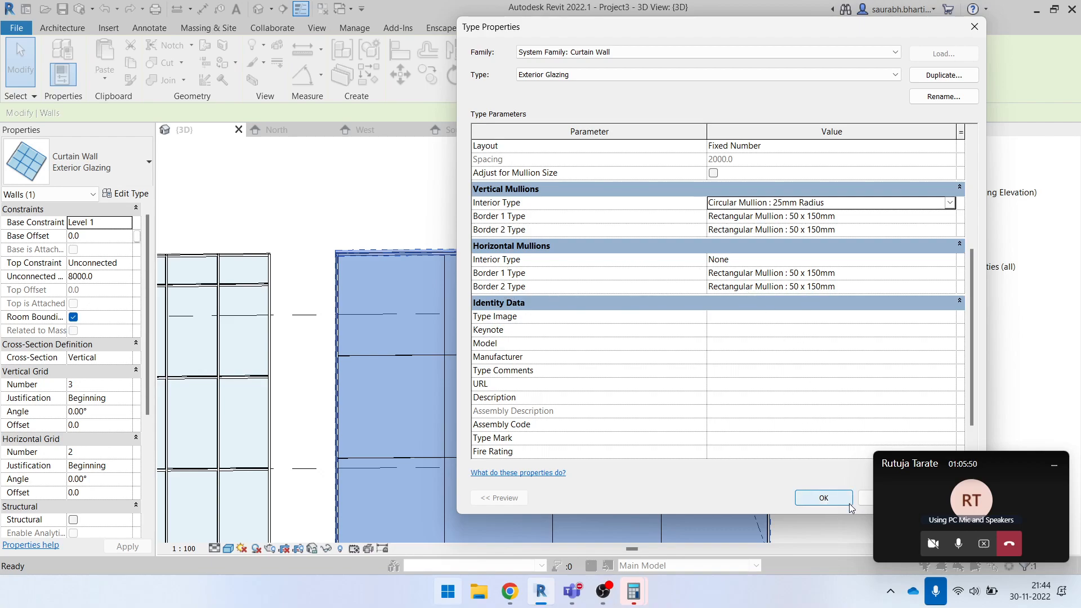
{"action": "left_click", "coordinate": [816, 500]}
{"action": "key", "text": "Escape"}
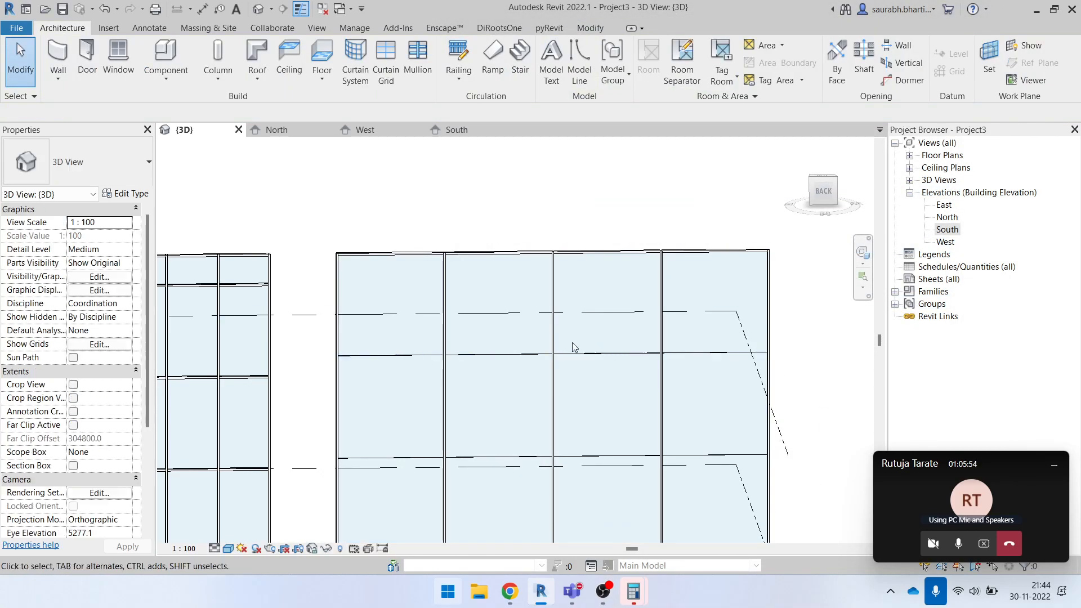
- Examine the circular interior vertical mullions where they meet the top border of the Exterior Glazing wall
{"action": "middle_click_drag", "start_coordinate": [575, 346], "coordinate": [562, 333], "text": "shift"}
{"action": "scroll", "coordinate": [461, 248], "scroll_direction": "up", "scroll_amount": 7}
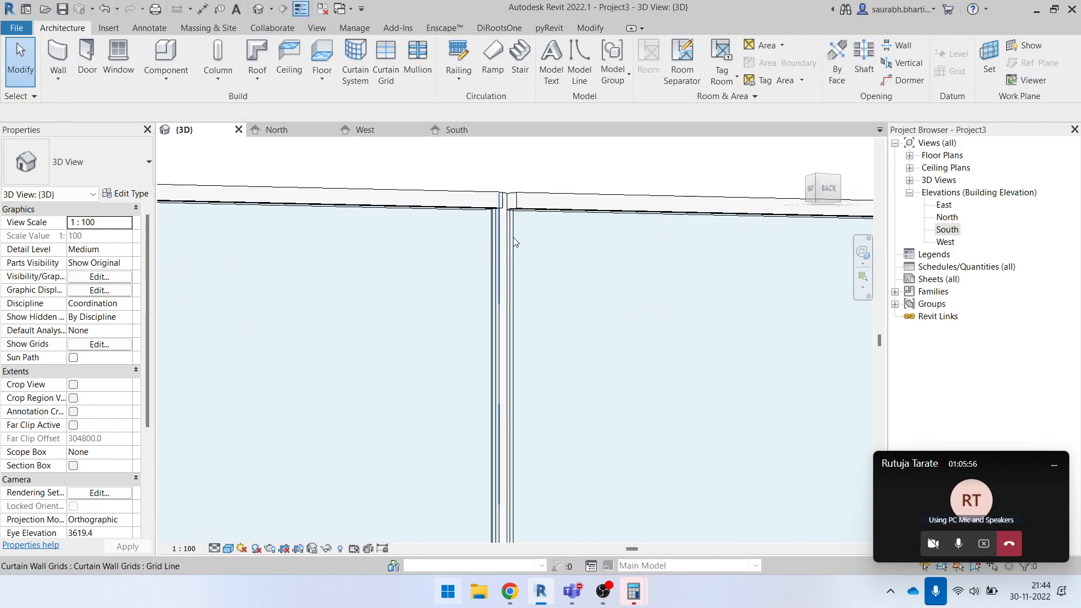
{"action": "middle_click_drag", "start_coordinate": [512, 241], "coordinate": [490, 391], "text": "shift"}
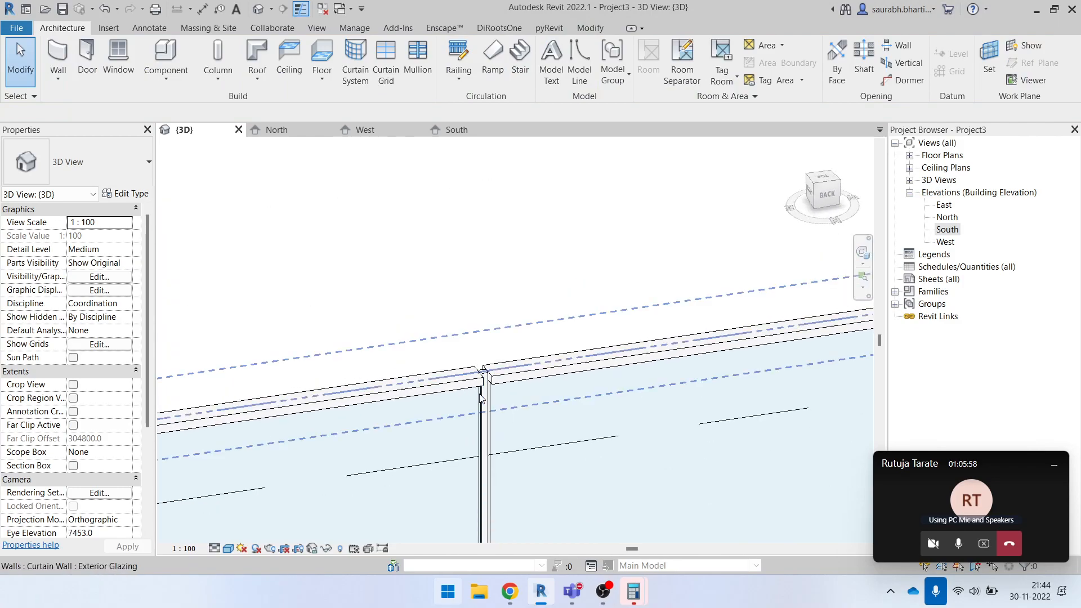
{"action": "scroll", "coordinate": [490, 391], "scroll_direction": "up", "scroll_amount": 5}
{"action": "scroll", "coordinate": [490, 391], "scroll_direction": "down", "scroll_amount": 5}
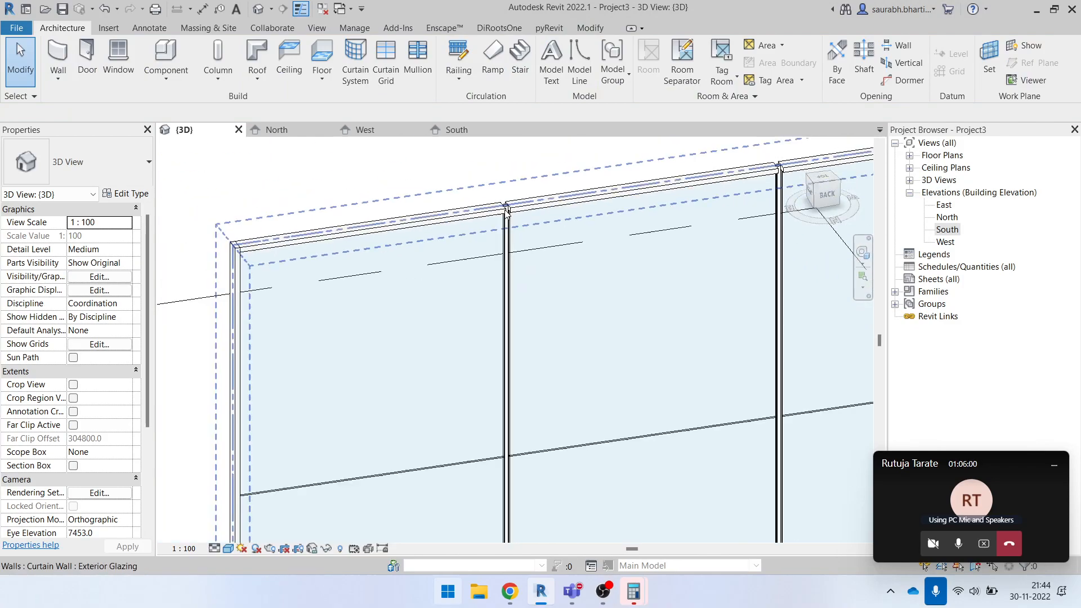
{"action": "scroll", "coordinate": [456, 462], "scroll_direction": "down", "scroll_amount": 4}
{"action": "middle_click_drag", "start_coordinate": [456, 462], "coordinate": [504, 243], "text": "shift"}
- Set the horizontal mullions' Interior Type of the Exterior Glazing wall to Rectangular Mullion : 50 x 150mm and apply it
{"action": "double_click", "coordinate": [535, 357]}
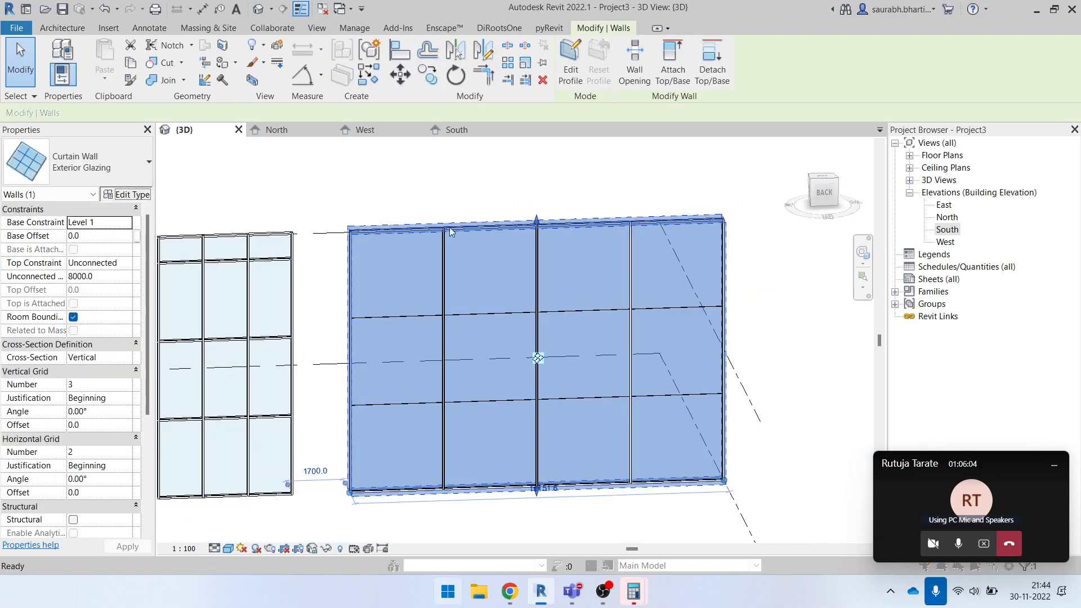
{"action": "scroll", "coordinate": [781, 349], "scroll_direction": "down", "scroll_amount": 5}
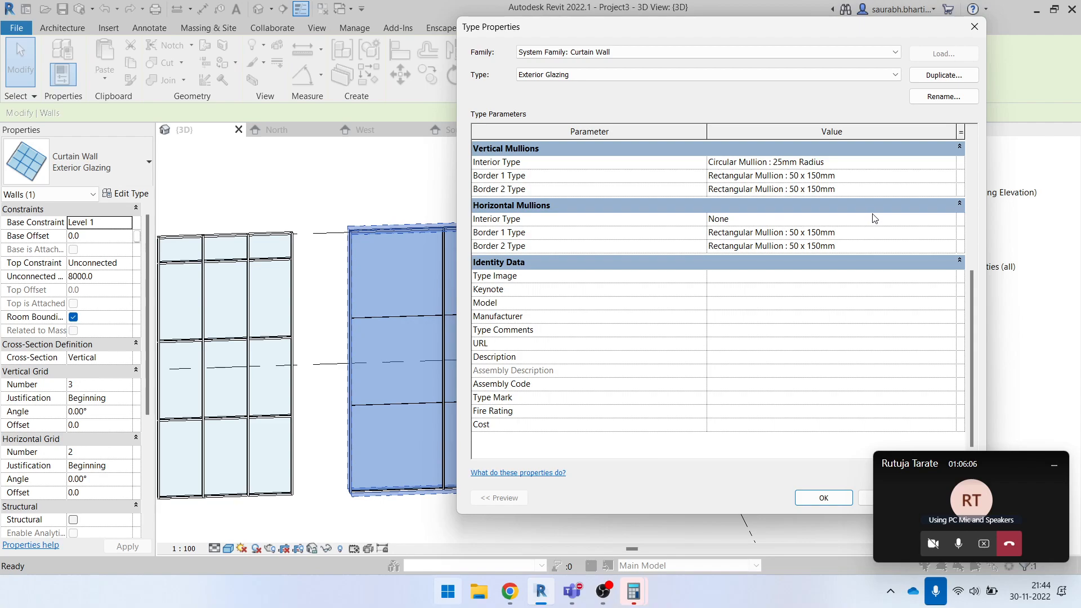
{"action": "left_click", "coordinate": [950, 219]}
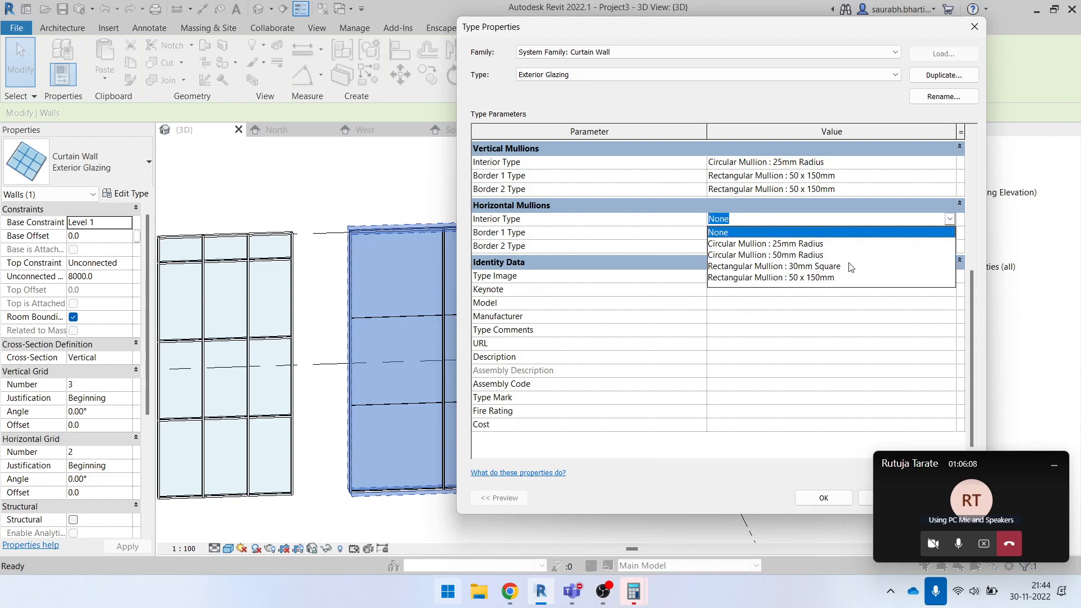
{"action": "left_click", "coordinate": [838, 278]}
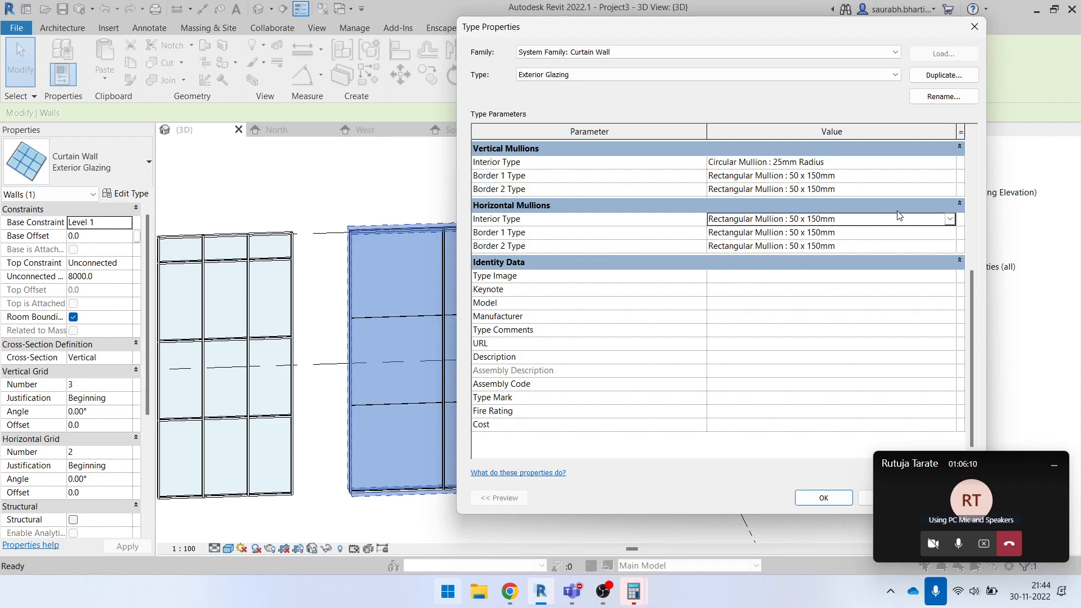
{"action": "left_click", "coordinate": [818, 498]}
{"action": "left_click", "coordinate": [661, 531]}
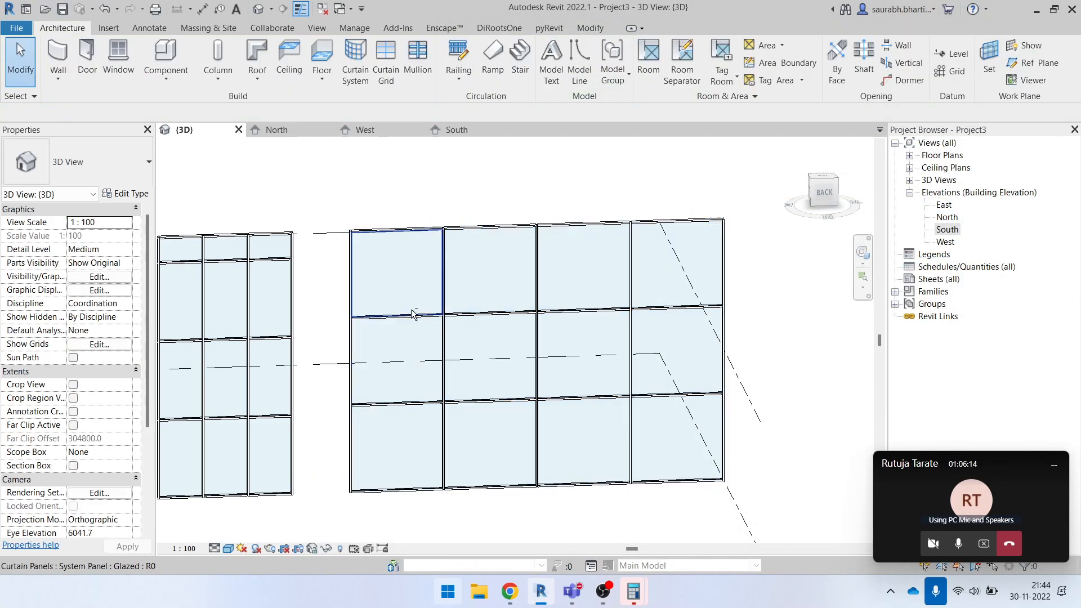
- Examine the joints between the circular vertical mullions and the rectangular horizontal and border mullions close up
{"action": "middle_click_drag", "start_coordinate": [411, 312], "coordinate": [455, 341], "text": "shift"}
{"action": "scroll", "coordinate": [450, 337], "scroll_direction": "up", "scroll_amount": 9}
{"action": "scroll", "coordinate": [456, 365], "scroll_direction": "down", "scroll_amount": 5}
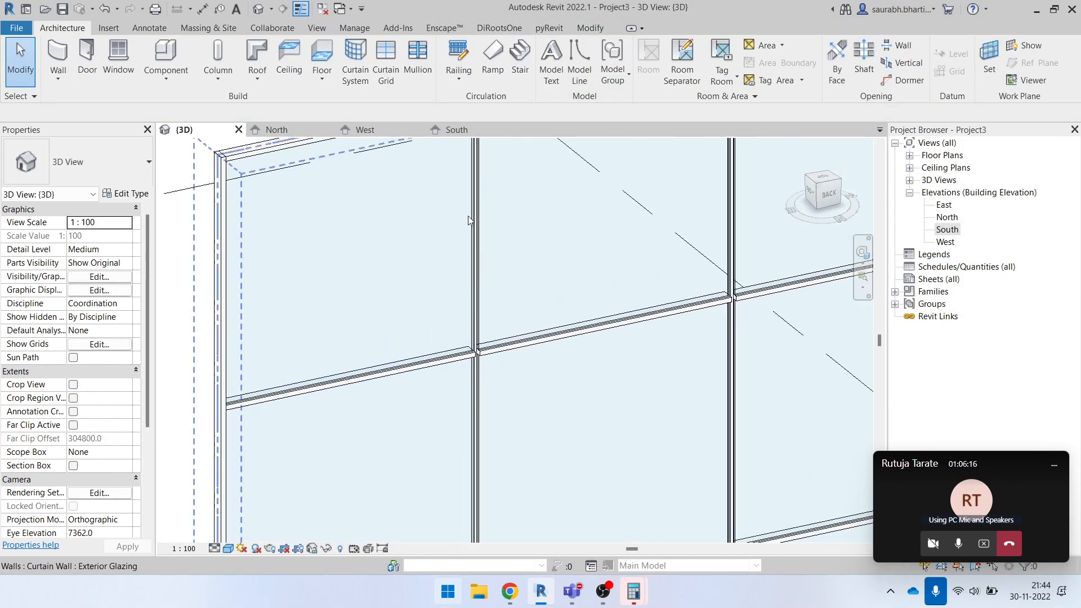
{"action": "scroll", "coordinate": [478, 220], "scroll_direction": "up", "scroll_amount": 1}
{"action": "middle_click_drag", "start_coordinate": [483, 212], "coordinate": [539, 455]}
{"action": "scroll", "coordinate": [524, 290], "scroll_direction": "up", "scroll_amount": 7}
{"action": "scroll", "coordinate": [533, 273], "scroll_direction": "down", "scroll_amount": 4}
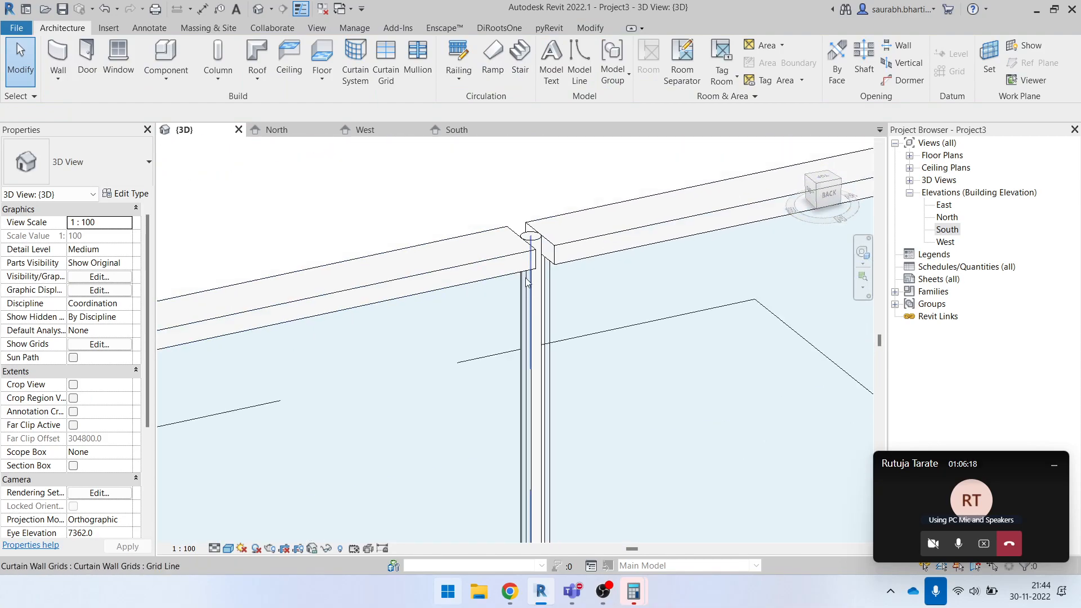
{"action": "left_click", "coordinate": [476, 265]}
{"action": "scroll", "coordinate": [476, 265], "scroll_direction": "down", "scroll_amount": 6}
{"action": "key", "text": "Escape"}
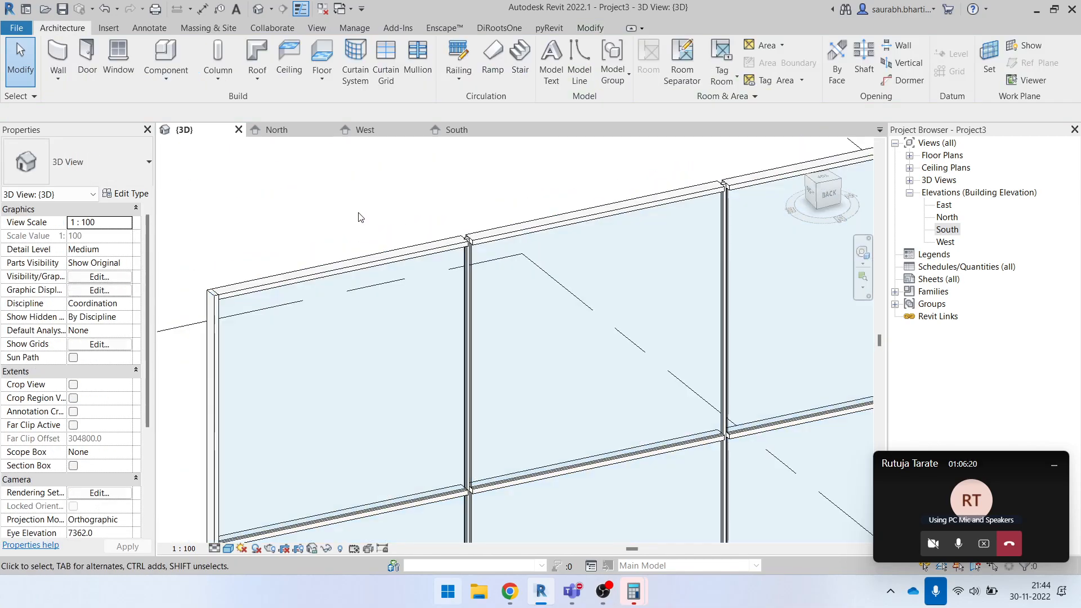
{"action": "scroll", "coordinate": [377, 221], "scroll_direction": "up", "scroll_amount": 3}
{"action": "scroll", "coordinate": [441, 200], "scroll_direction": "down", "scroll_amount": 4}
{"action": "middle_click_drag", "start_coordinate": [514, 285], "coordinate": [509, 234], "text": "shift"}
{"action": "scroll", "coordinate": [464, 181], "scroll_direction": "up", "scroll_amount": 4}
{"action": "middle_click_drag", "start_coordinate": [434, 188], "coordinate": [468, 282], "text": "shift"}
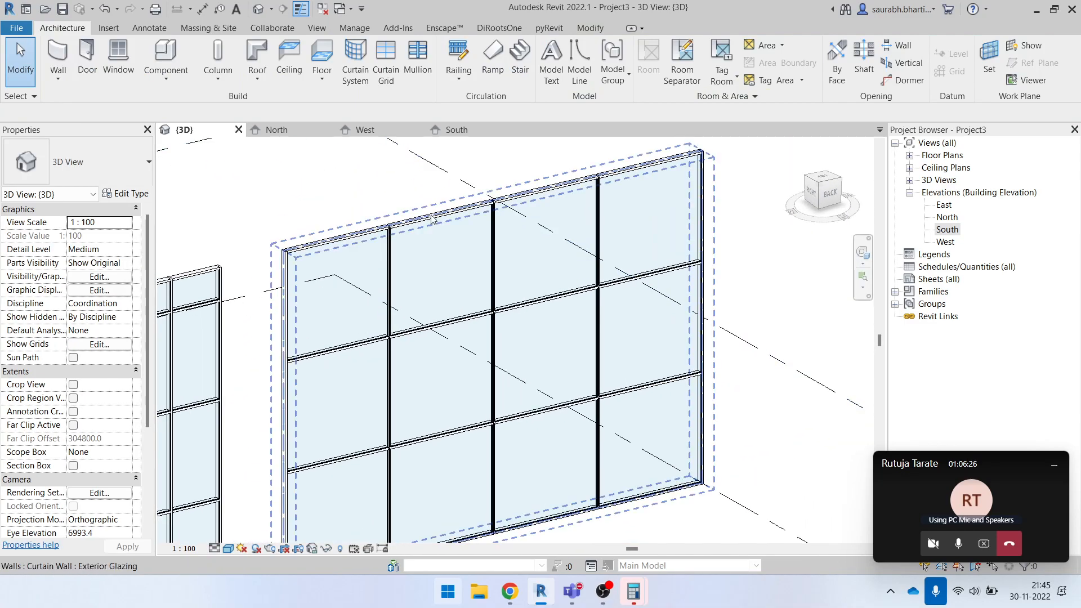
{"action": "left_click", "coordinate": [431, 219]}
{"action": "scroll", "coordinate": [433, 266], "scroll_direction": "down", "scroll_amount": 3}
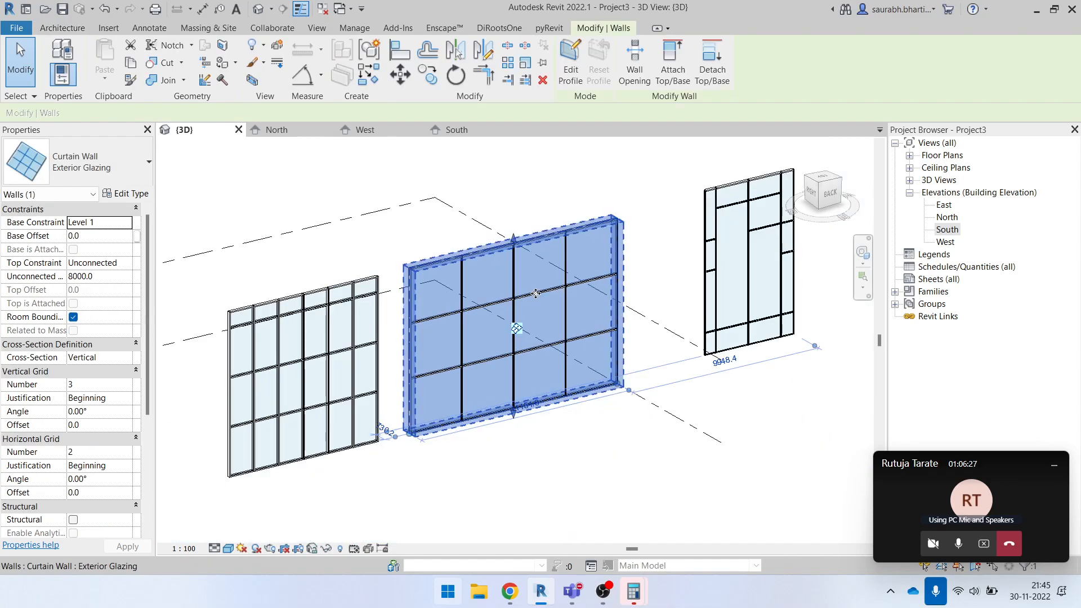
{"action": "left_click", "coordinate": [551, 445]}
{"action": "left_click", "coordinate": [499, 328]}
{"action": "left_click", "coordinate": [540, 200]}
{"action": "left_click", "coordinate": [505, 301]}
{"action": "left_click", "coordinate": [544, 191]}
{"action": "left_click", "coordinate": [535, 233]}
{"action": "left_click", "coordinate": [550, 200]}
{"action": "left_click", "coordinate": [538, 368]}
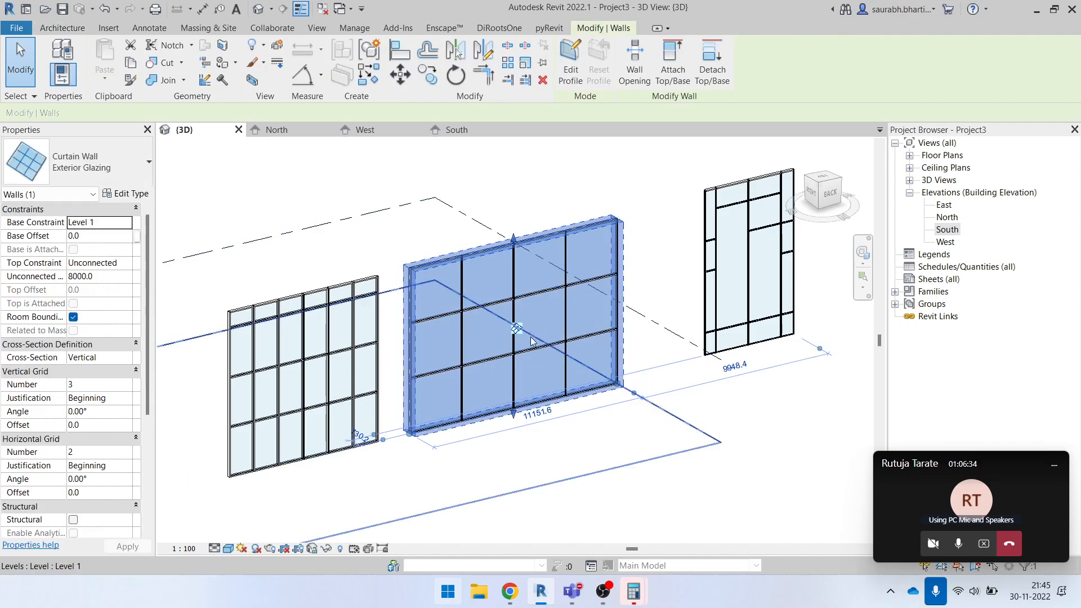
{"action": "key", "text": "Escape"}
- Unpin the first top border mullion of the middle curtain wall and change its type to Quad Corner Mullion : Quad Mullion 1
{"action": "scroll", "coordinate": [437, 285], "scroll_direction": "up", "scroll_amount": 4}
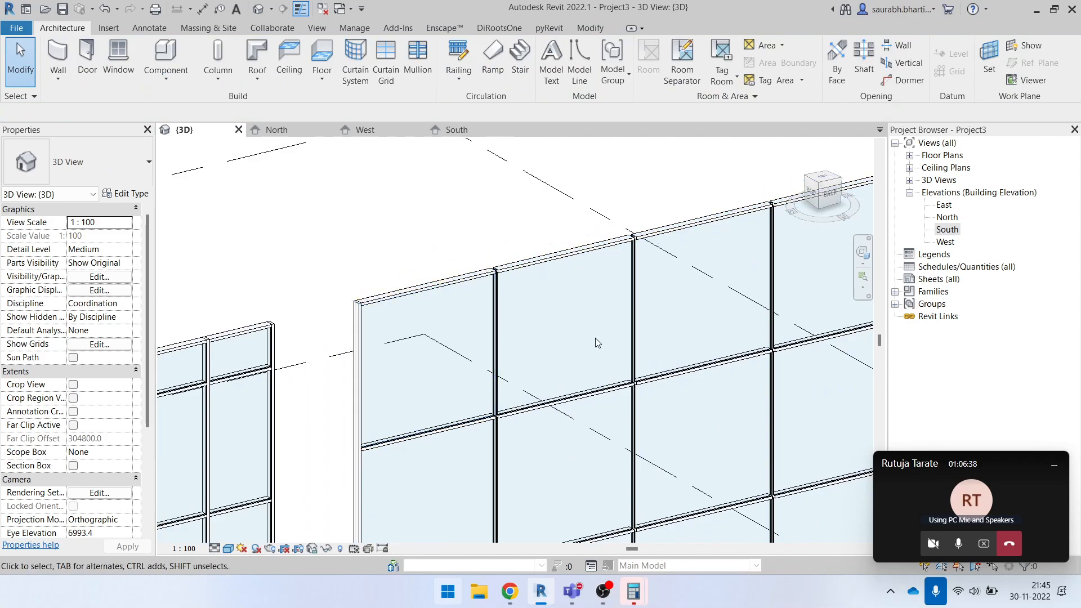
{"action": "left_click", "coordinate": [466, 279]}
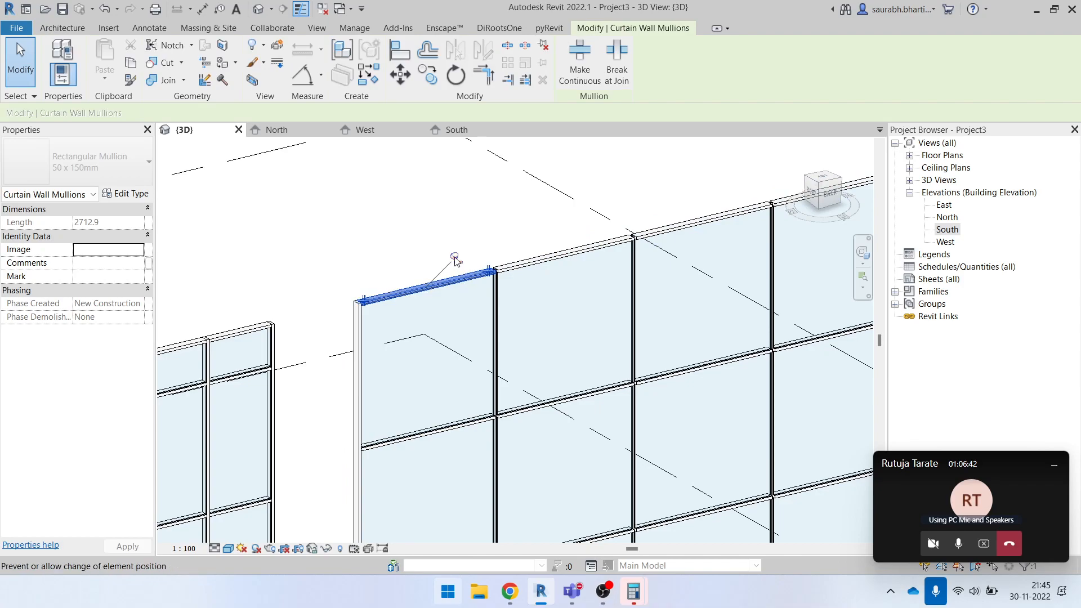
{"action": "left_click", "coordinate": [85, 163]}
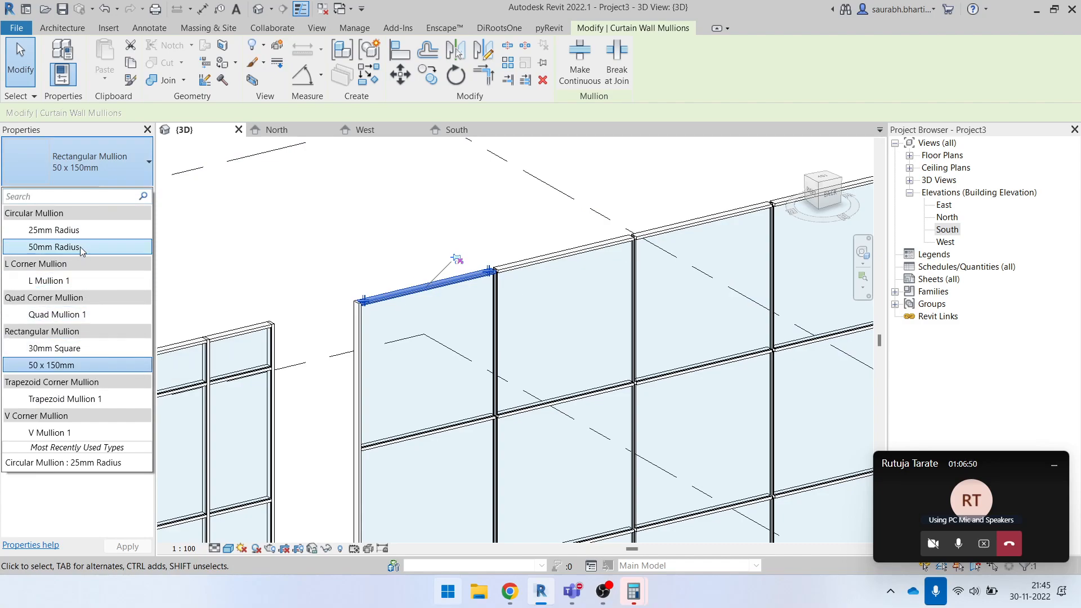
{"action": "left_click", "coordinate": [71, 319]}
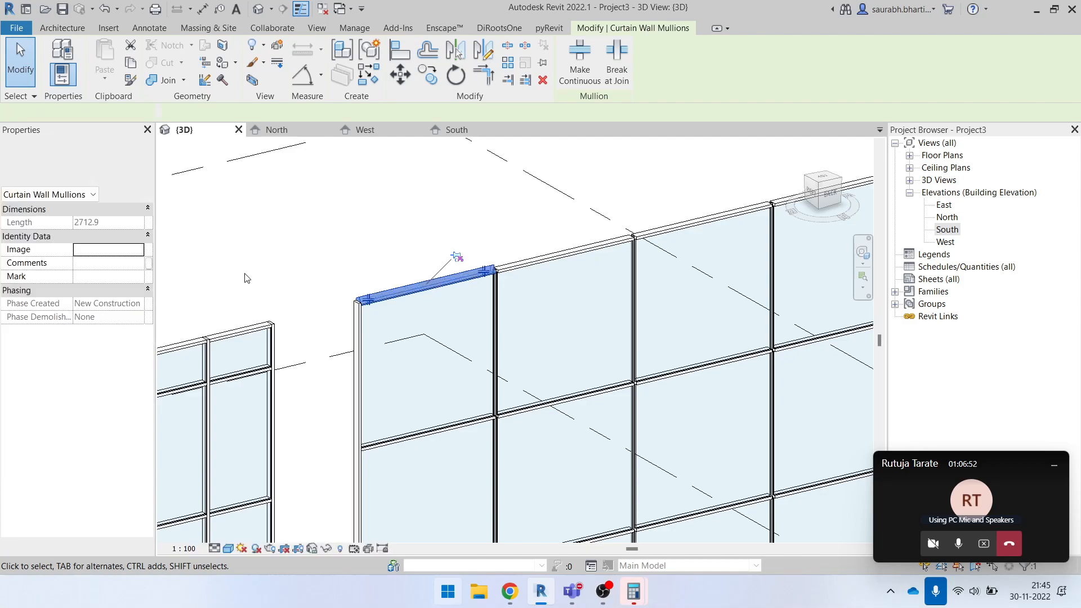
- Examine the quad corner mullion on the wall's top edge against the neighbouring mullions, close up and from the back
{"action": "scroll", "coordinate": [468, 292], "scroll_direction": "up", "scroll_amount": 3}
{"action": "left_click", "coordinate": [596, 183]}
{"action": "middle_click_drag", "start_coordinate": [634, 239], "coordinate": [478, 264], "text": "shift"}
{"action": "middle_click_drag", "start_coordinate": [478, 265], "coordinate": [398, 393]}
{"action": "scroll", "coordinate": [421, 403], "scroll_direction": "up", "scroll_amount": 8}
{"action": "scroll", "coordinate": [450, 349], "scroll_direction": "down", "scroll_amount": 9}
{"action": "scroll", "coordinate": [460, 343], "scroll_direction": "down", "scroll_amount": 6}
{"action": "middle_click_drag", "start_coordinate": [492, 434], "coordinate": [500, 280], "text": "shift"}
{"action": "middle_click_drag", "start_coordinate": [507, 337], "coordinate": [441, 236], "text": "shift"}
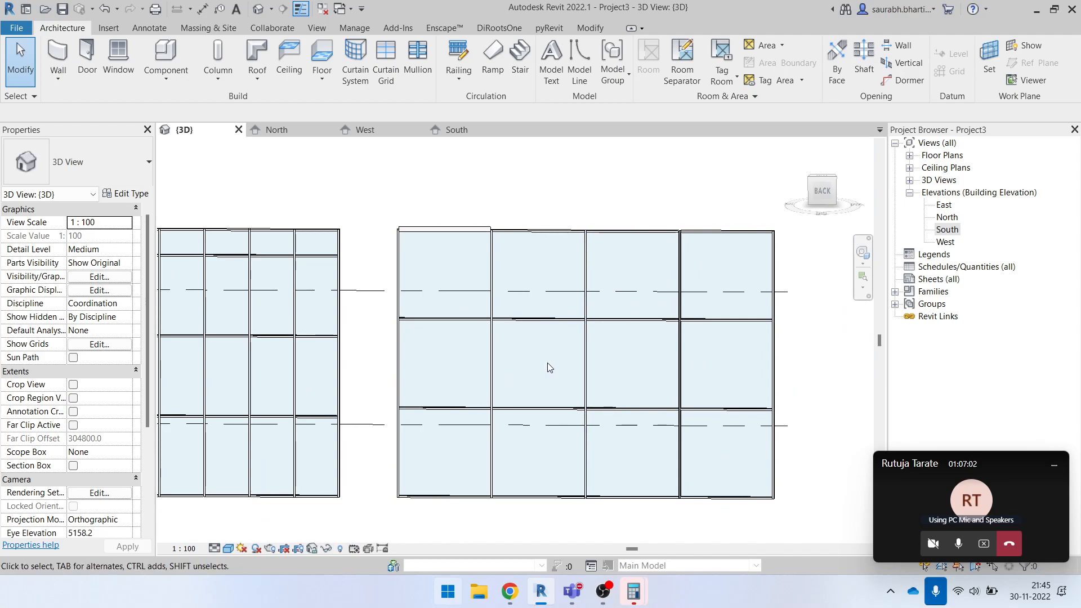
{"action": "middle_click_drag", "start_coordinate": [551, 363], "coordinate": [526, 337], "text": "shift"}
{"action": "scroll", "coordinate": [510, 310], "scroll_direction": "up", "scroll_amount": 5}
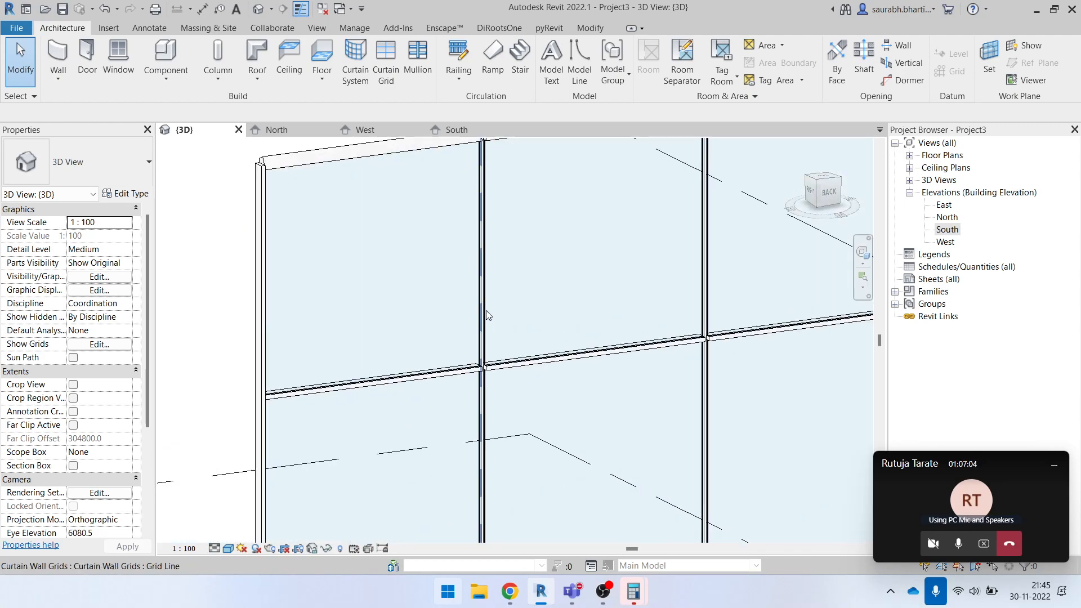
{"action": "scroll", "coordinate": [488, 315], "scroll_direction": "down", "scroll_amount": 5}
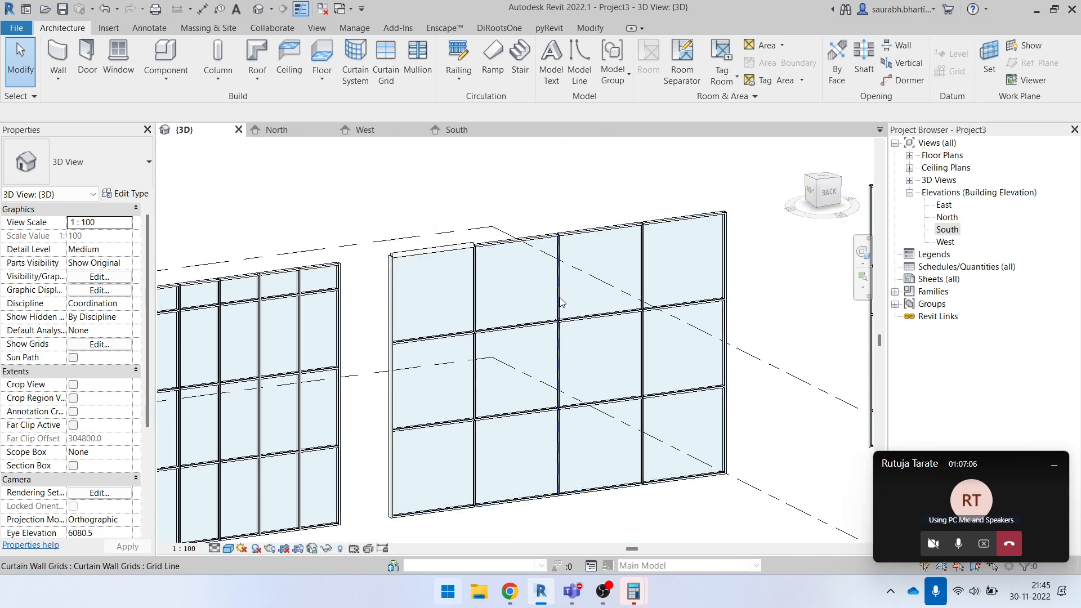
{"action": "left_click", "coordinate": [539, 296]}
{"action": "middle_click_drag", "start_coordinate": [539, 296], "coordinate": [512, 378], "text": "shift"}
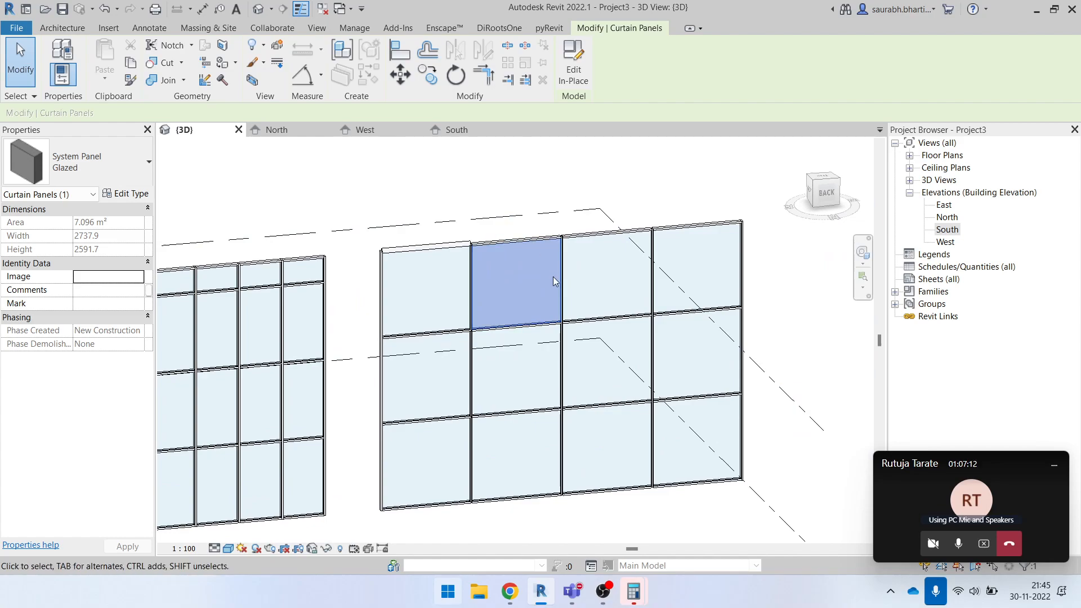
{"action": "left_click", "coordinate": [540, 169]}
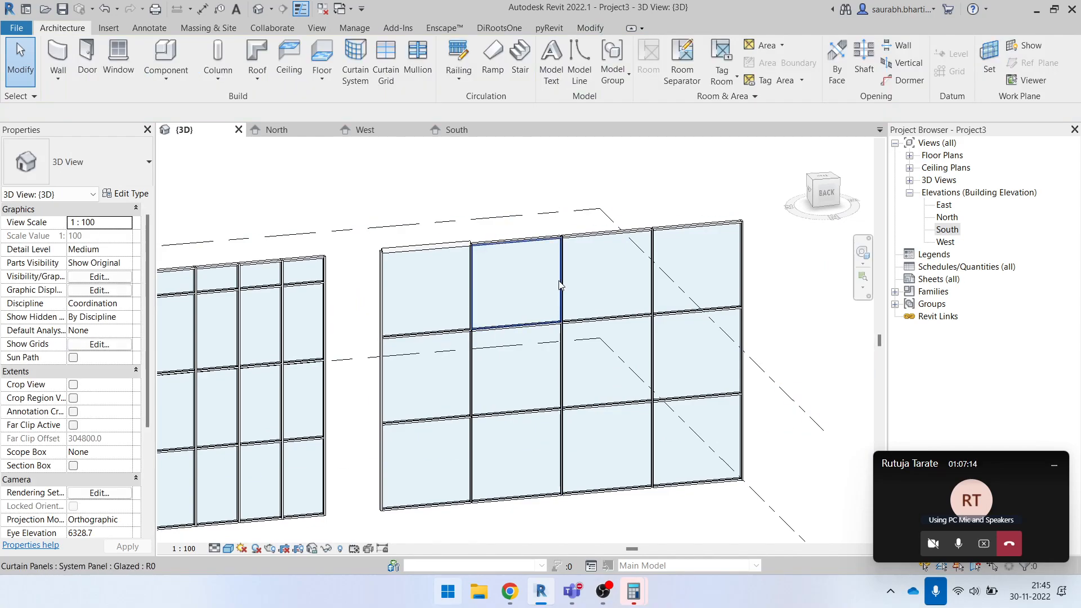
{"action": "left_click", "coordinate": [559, 280]}
{"action": "key", "text": "Tab"}
{"action": "left_click", "coordinate": [558, 280]}
{"action": "left_click", "coordinate": [618, 279]}
- Change the third panel in the top row of the middle curtain wall to System Panel : Solid
{"action": "key", "text": "Tab"}
{"action": "key", "text": "Tab"}
{"action": "key", "text": "Tab"}
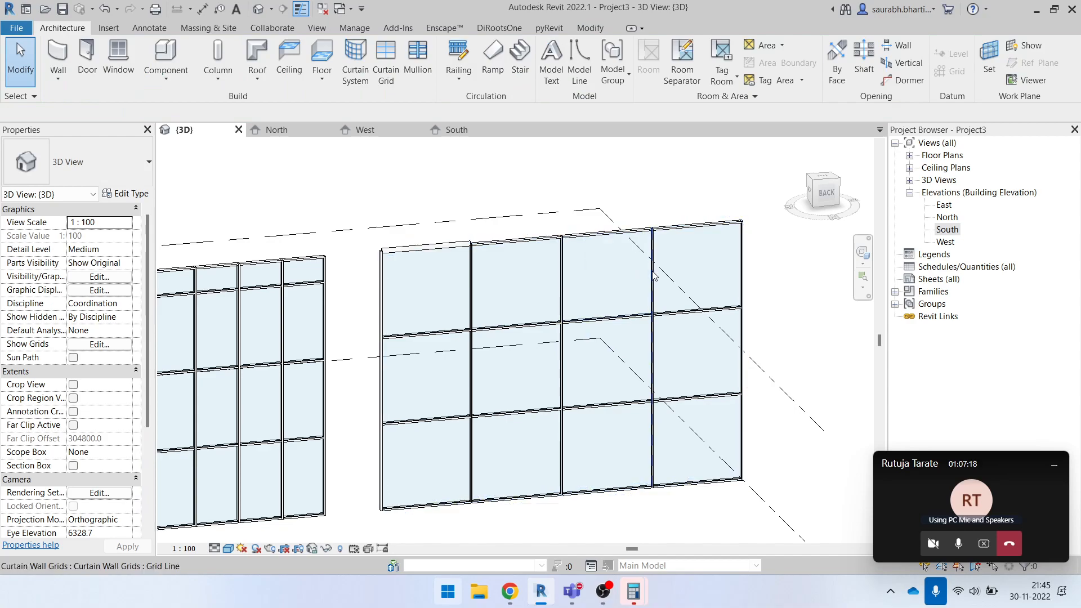
{"action": "left_click", "coordinate": [653, 271]}
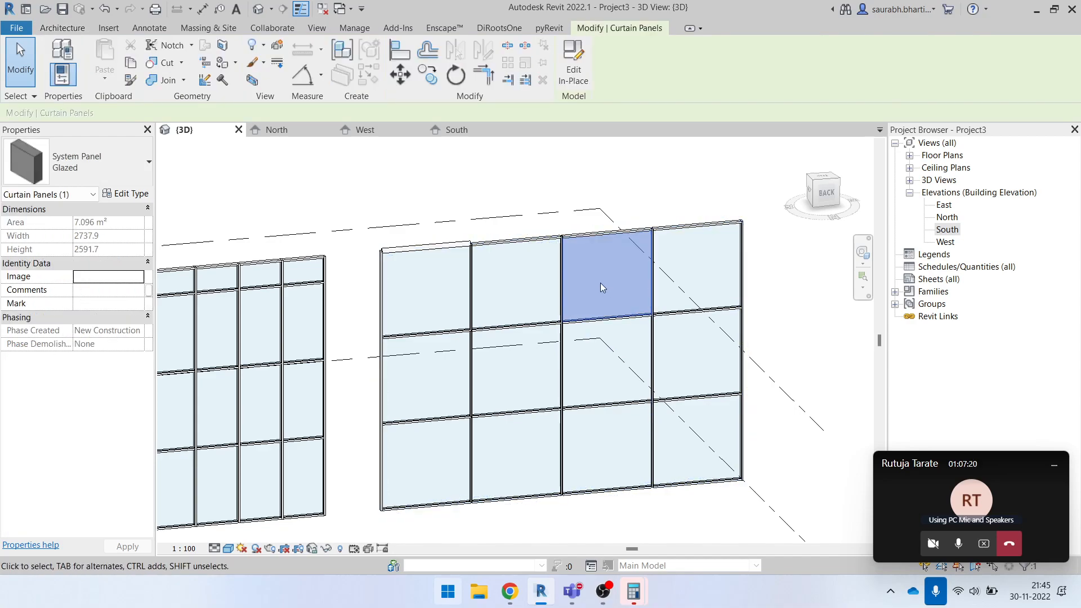
{"action": "middle_click_drag", "start_coordinate": [613, 310], "coordinate": [649, 352], "text": "shift"}
{"action": "scroll", "coordinate": [625, 283], "scroll_direction": "up", "scroll_amount": 6}
{"action": "scroll", "coordinate": [501, 280], "scroll_direction": "down", "scroll_amount": 1}
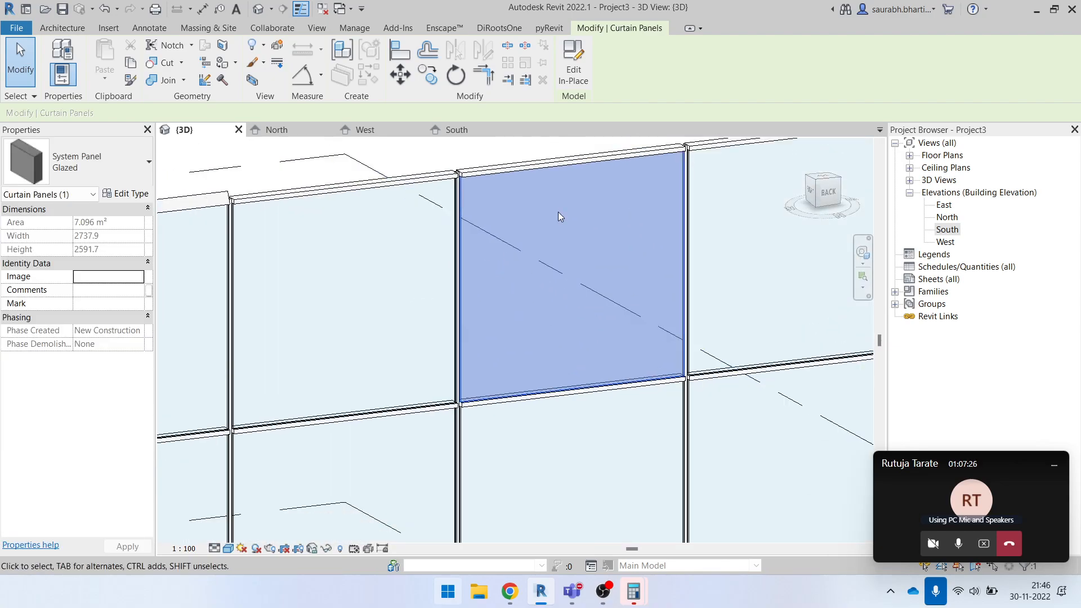
{"action": "left_click", "coordinate": [104, 168]}
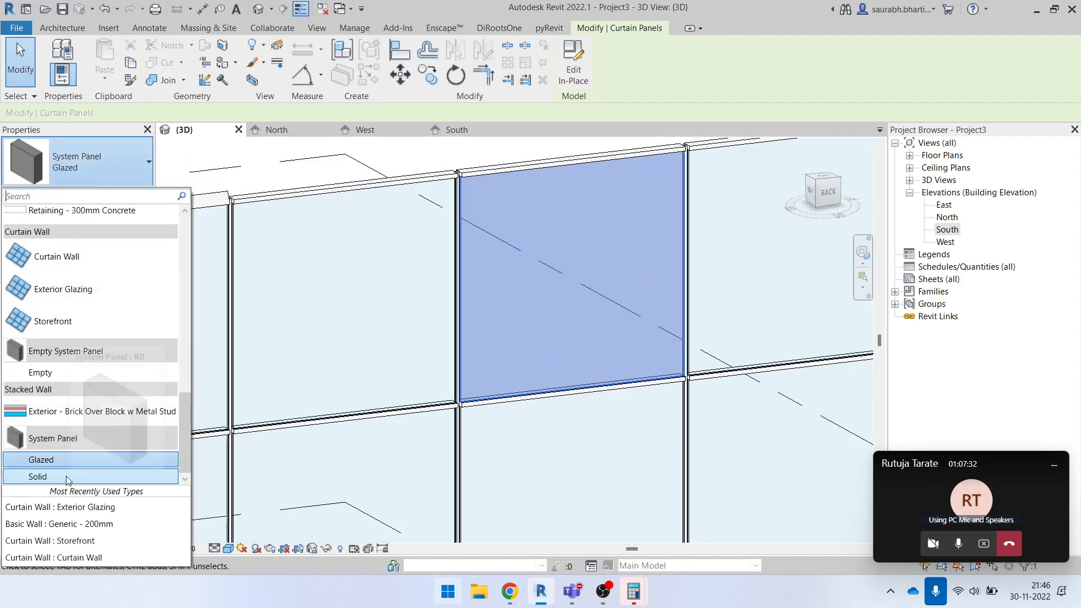
{"action": "left_click", "coordinate": [96, 477]}
{"action": "scroll", "coordinate": [611, 412], "scroll_direction": "down", "scroll_amount": 3}
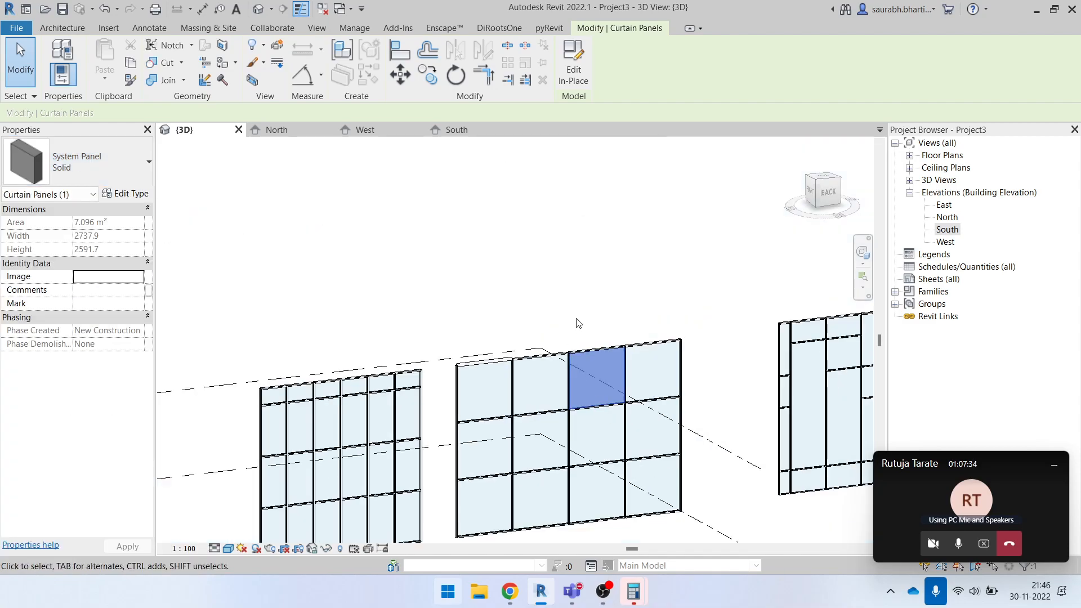
{"action": "key", "text": "Escape"}
- Inspect the solid panel and its surrounding mullions from the back and at an angle
{"action": "scroll", "coordinate": [487, 323], "scroll_direction": "up", "scroll_amount": 3}
{"action": "scroll", "coordinate": [412, 325], "scroll_direction": "down", "scroll_amount": 3}
{"action": "middle_click_drag", "start_coordinate": [489, 388], "coordinate": [475, 310], "text": "shift"}
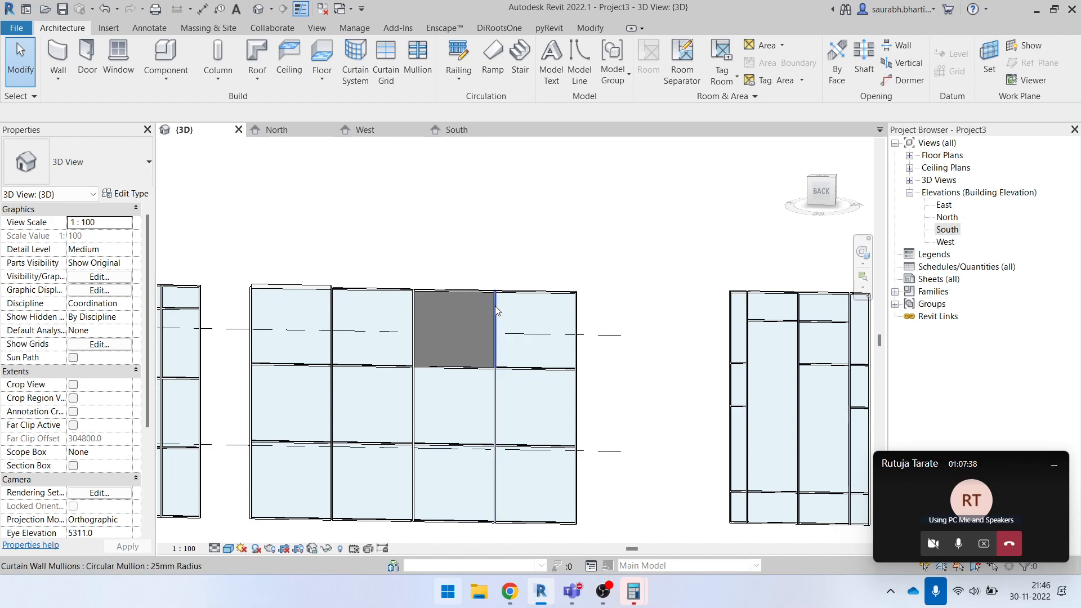
{"action": "left_click", "coordinate": [491, 306]}
{"action": "middle_click_drag", "start_coordinate": [499, 403], "coordinate": [563, 329], "text": "shift"}
{"action": "key", "text": "Escape"}
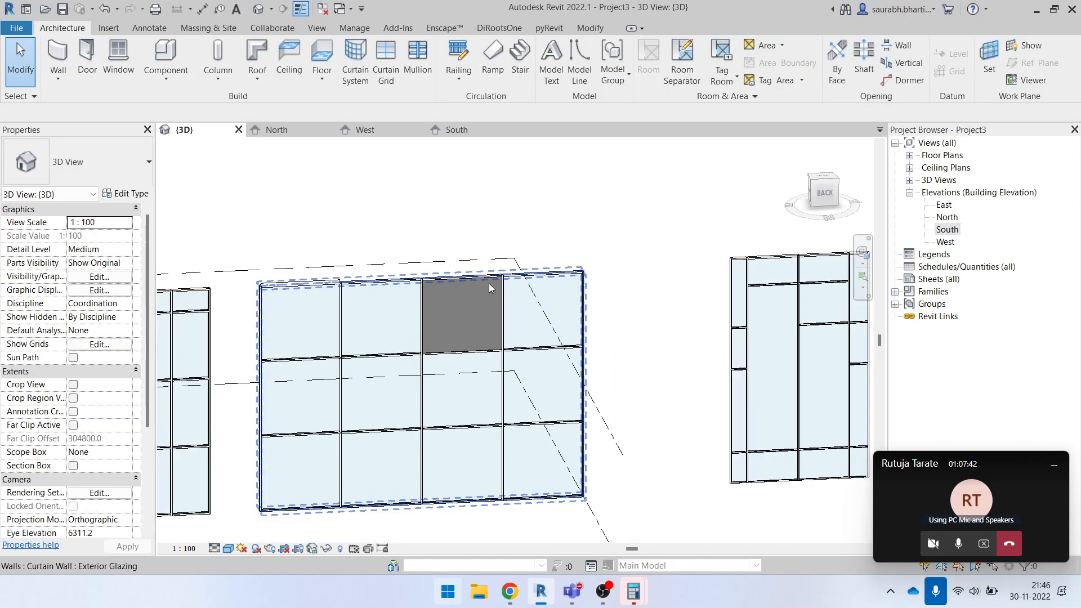
{"action": "middle_click_drag", "start_coordinate": [491, 447], "coordinate": [517, 471], "text": "shift"}
{"action": "scroll", "coordinate": [483, 470], "scroll_direction": "up", "scroll_amount": 3}
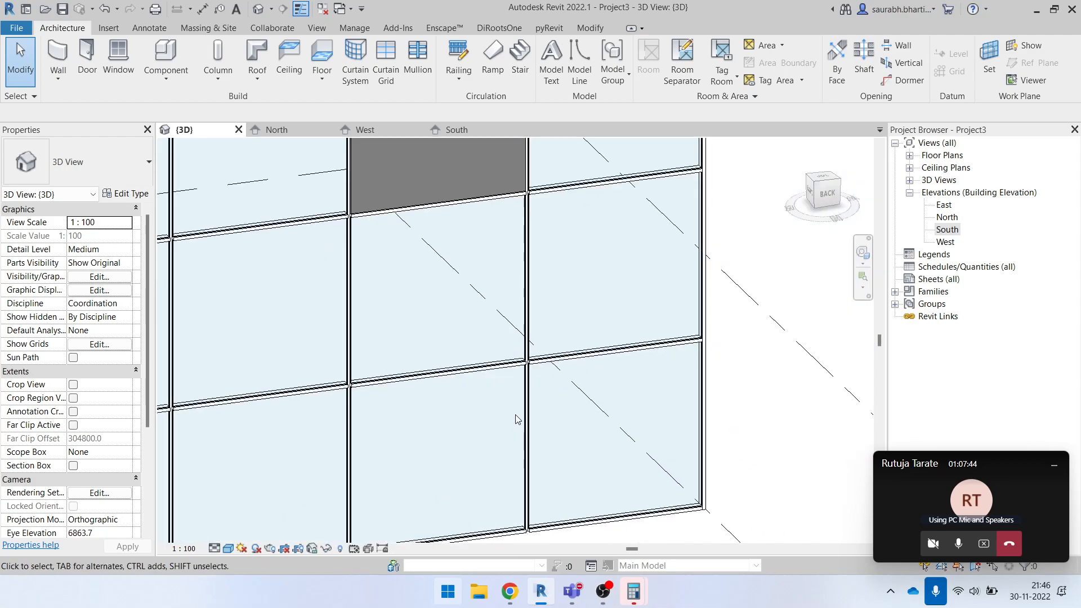
{"action": "scroll", "coordinate": [521, 402], "scroll_direction": "down", "scroll_amount": 2}
{"action": "scroll", "coordinate": [529, 323], "scroll_direction": "down", "scroll_amount": 3}
{"action": "left_click_drag", "start_coordinate": [429, 166], "coordinate": [555, 359]}
{"action": "left_click", "coordinate": [633, 321]}
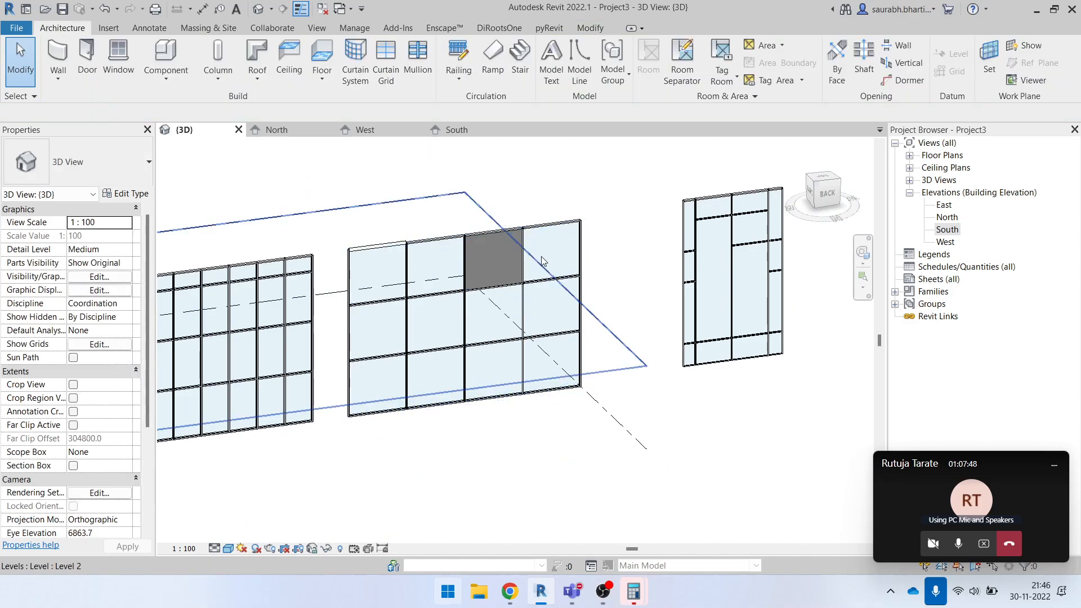
- Change the second panel in the top row of the middle curtain wall to System Panel : Solid
{"action": "scroll", "coordinate": [534, 259], "scroll_direction": "up", "scroll_amount": 2}
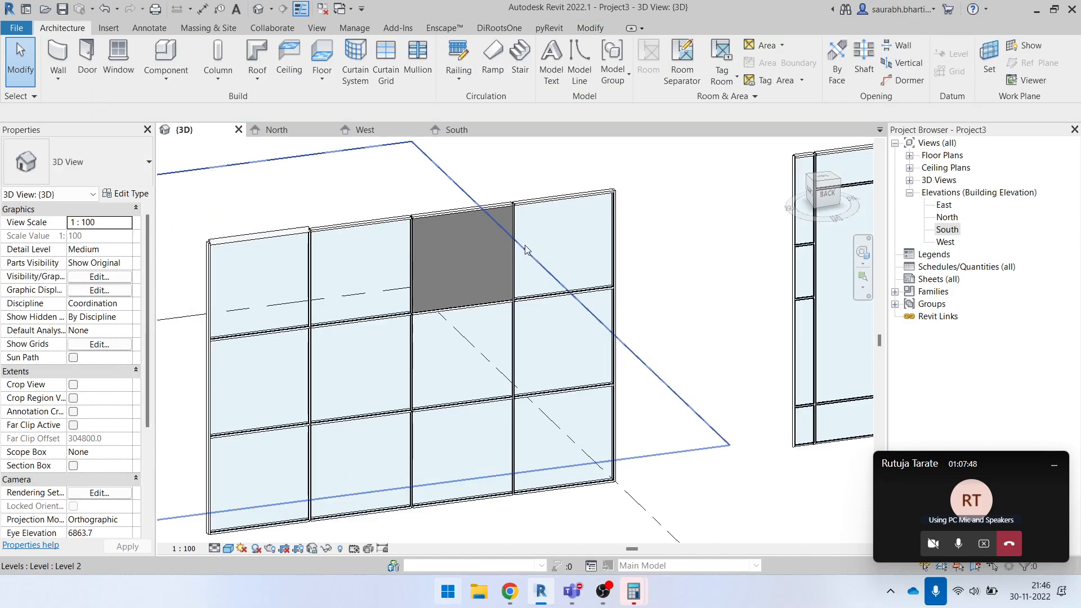
{"action": "key", "text": "Tab"}
{"action": "left_click", "coordinate": [319, 260]}
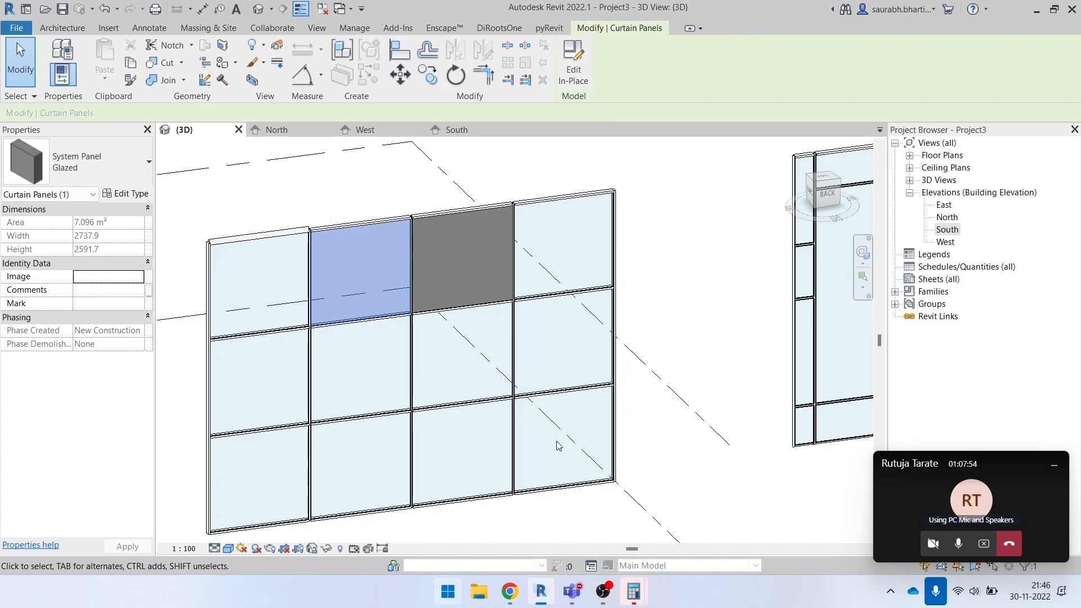
{"action": "left_click", "coordinate": [84, 164]}
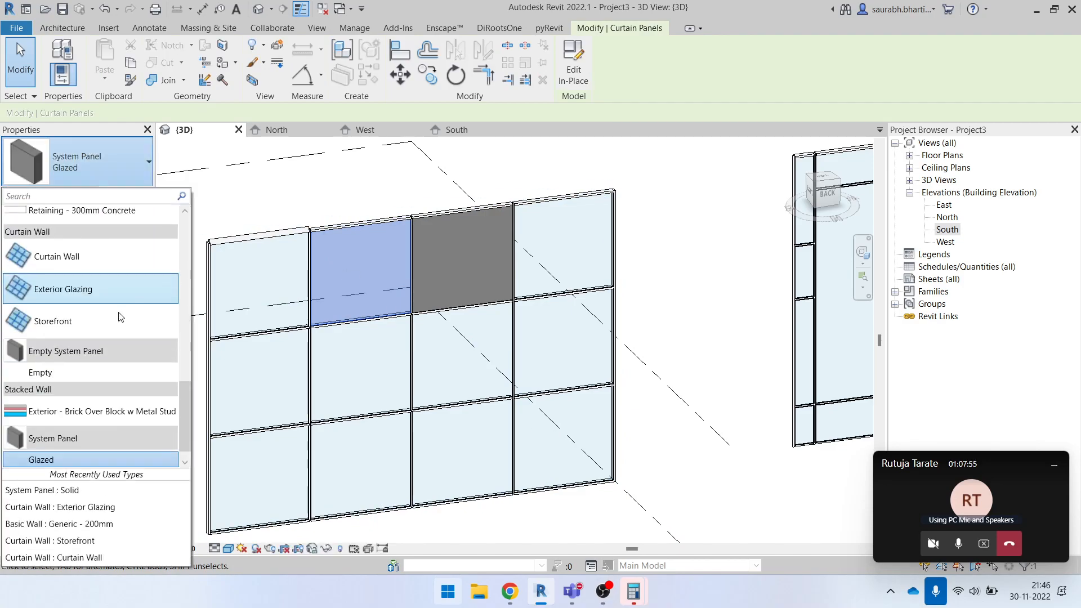
{"action": "scroll", "coordinate": [92, 467], "scroll_direction": "down", "scroll_amount": 1}
{"action": "left_click", "coordinate": [118, 460]}
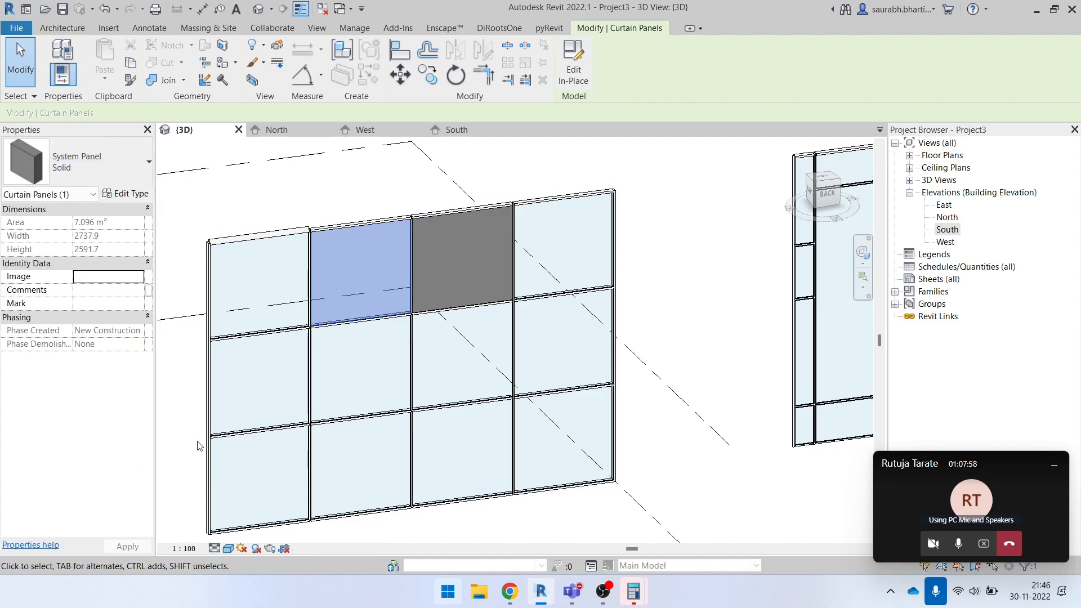
{"action": "left_click", "coordinate": [679, 230]}
- Inspect the two solid panels in the middle curtain wall and the neighbouring walls from different distances and angles
{"action": "scroll", "coordinate": [333, 249], "scroll_direction": "up", "scroll_amount": 5}
{"action": "scroll", "coordinate": [478, 275], "scroll_direction": "down", "scroll_amount": 5}
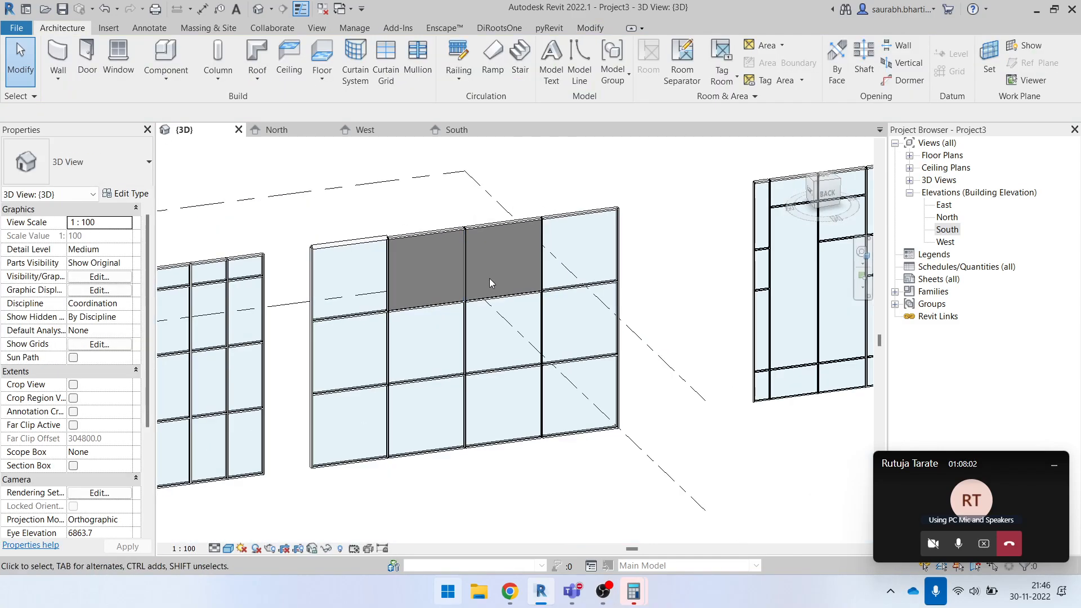
{"action": "scroll", "coordinate": [557, 324], "scroll_direction": "up", "scroll_amount": 5}
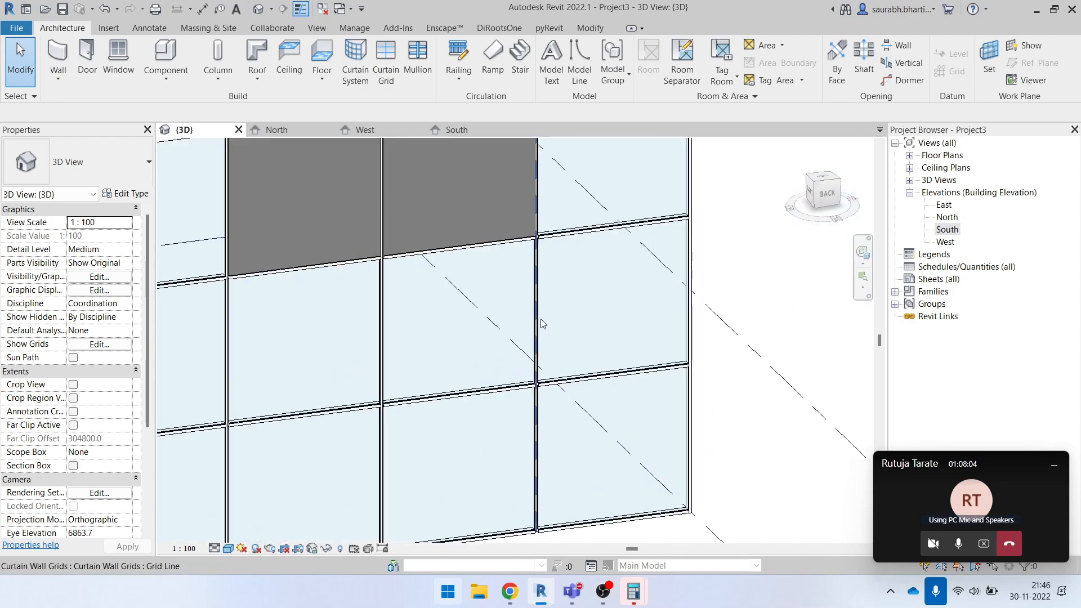
{"action": "scroll", "coordinate": [535, 324], "scroll_direction": "down", "scroll_amount": 4}
{"action": "scroll", "coordinate": [682, 302], "scroll_direction": "up", "scroll_amount": 3}
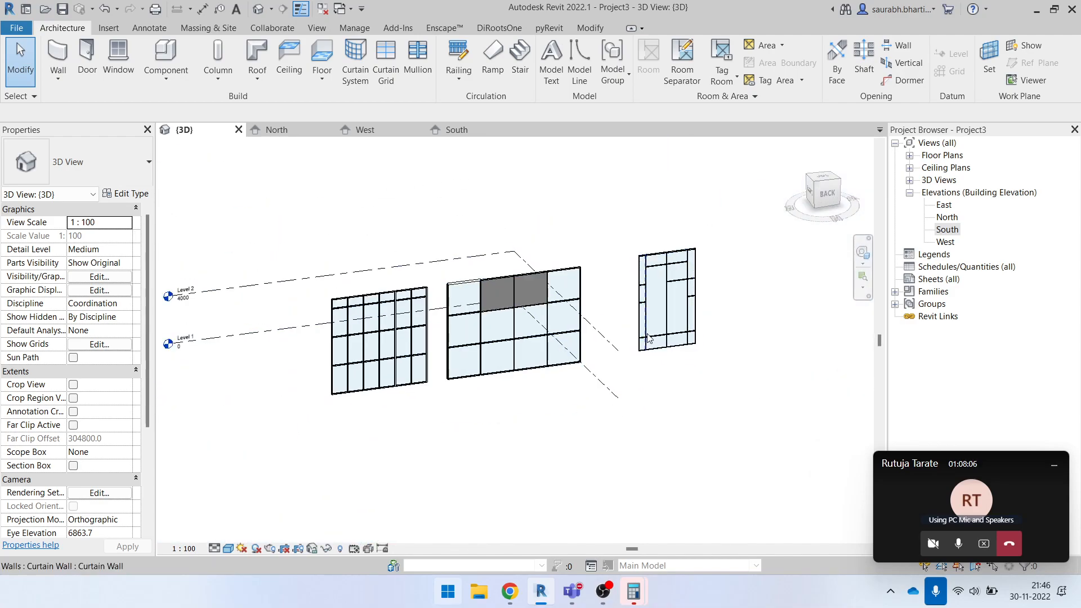
{"action": "scroll", "coordinate": [681, 301], "scroll_direction": "down", "scroll_amount": 3}
{"action": "middle_click_drag", "start_coordinate": [721, 362], "coordinate": [690, 387], "text": "shift"}
{"action": "scroll", "coordinate": [653, 266], "scroll_direction": "up", "scroll_amount": 2}
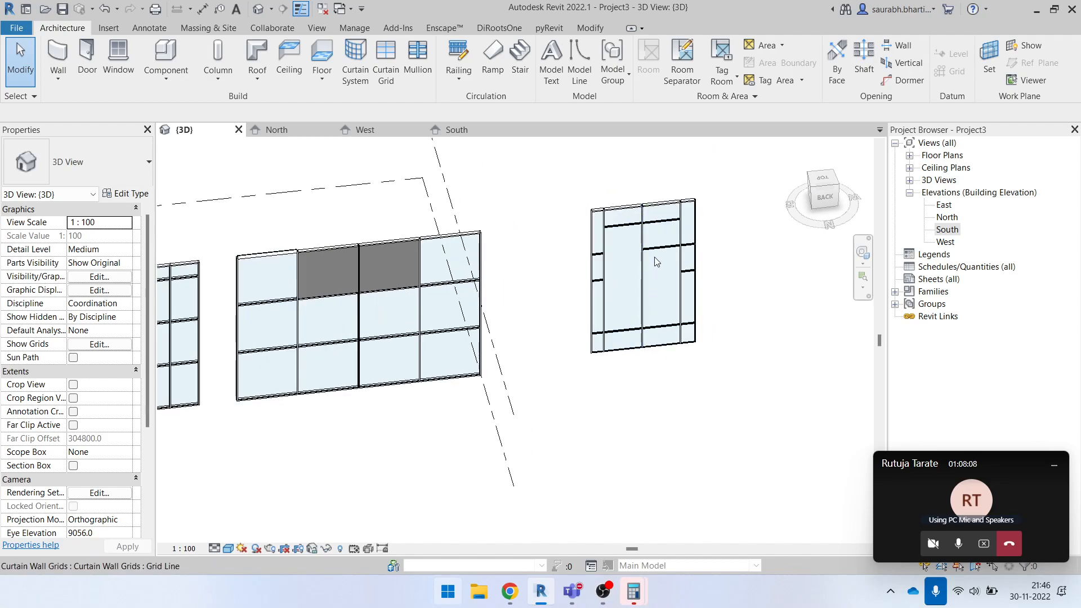
{"action": "middle_click_drag", "start_coordinate": [681, 282], "coordinate": [553, 357], "text": "shift"}
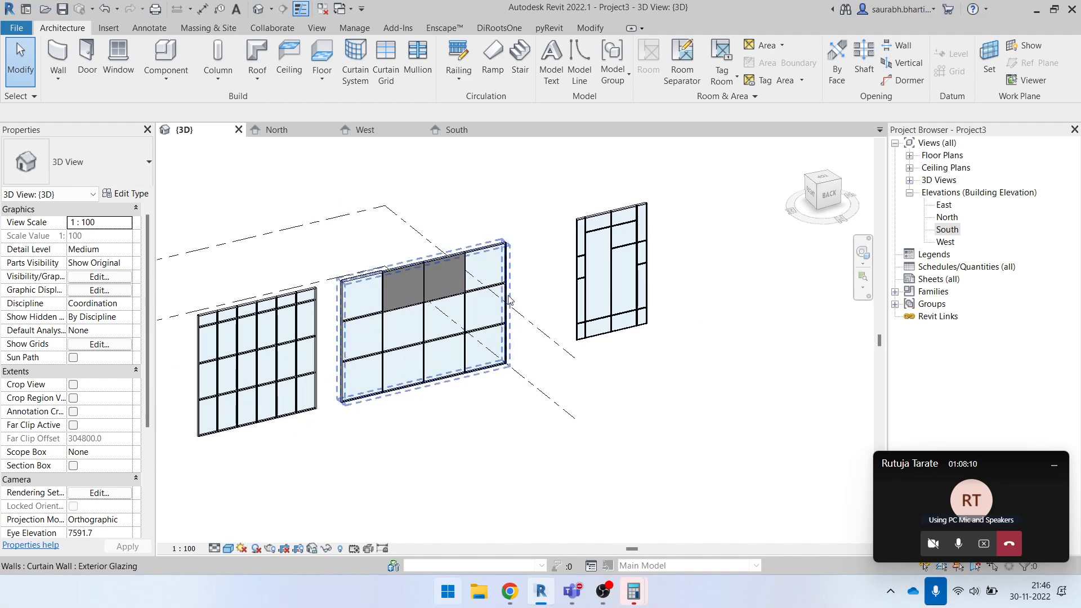
- Select the fourth glazed panel in the middle row of the middle curtain wall and review the panel types available for it
{"action": "scroll", "coordinate": [480, 309], "scroll_direction": "up", "scroll_amount": 4}
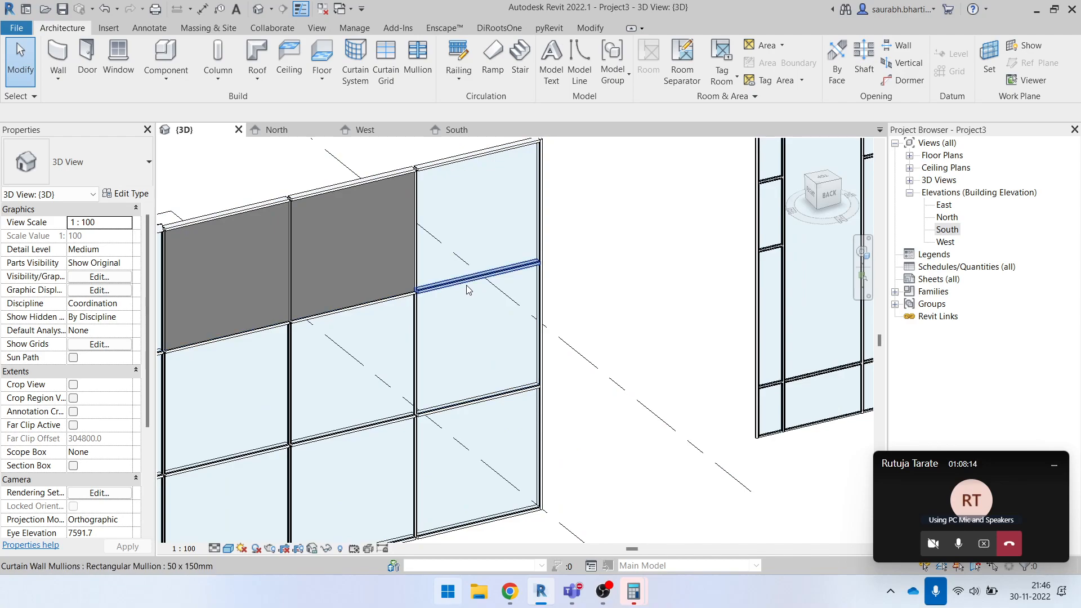
{"action": "scroll", "coordinate": [468, 285], "scroll_direction": "up", "scroll_amount": 2}
{"action": "scroll", "coordinate": [470, 282], "scroll_direction": "down", "scroll_amount": 2}
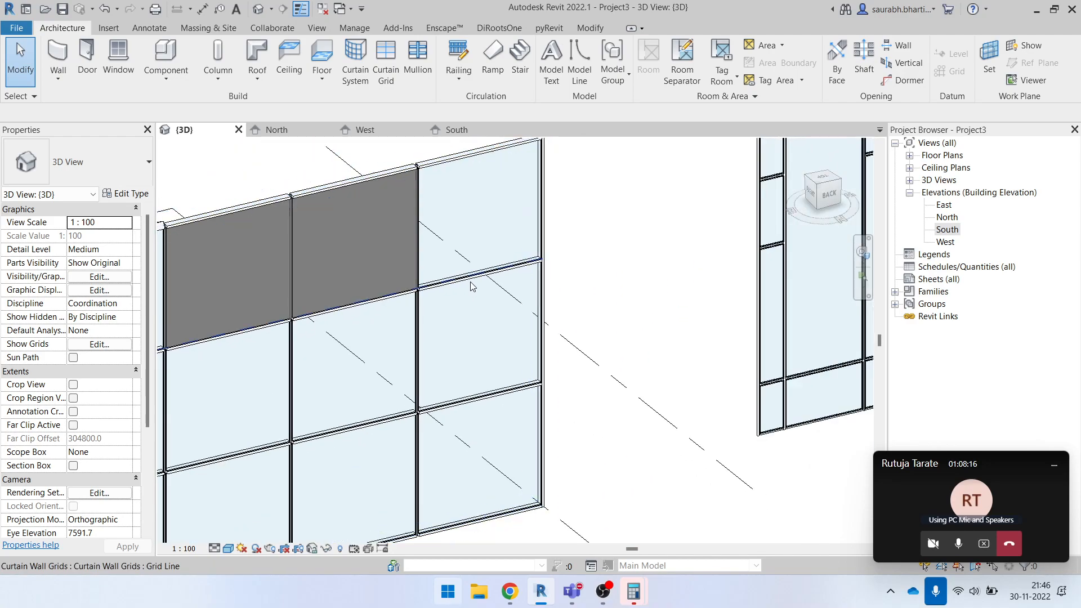
{"action": "left_click", "coordinate": [472, 286]}
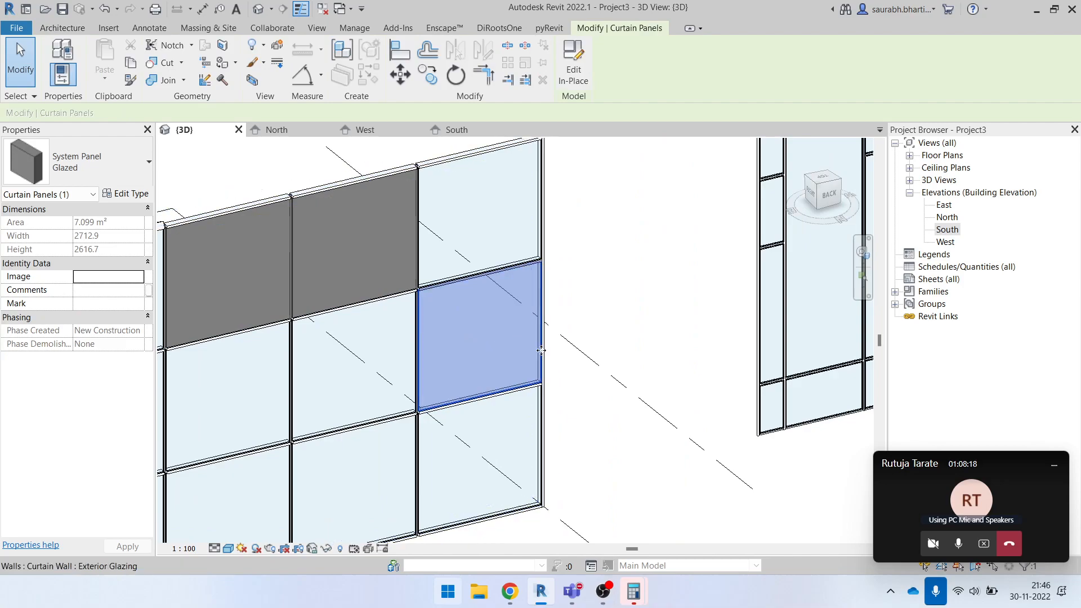
{"action": "middle_click_drag", "start_coordinate": [532, 376], "coordinate": [482, 288], "text": "shift"}
{"action": "left_click", "coordinate": [543, 300]}
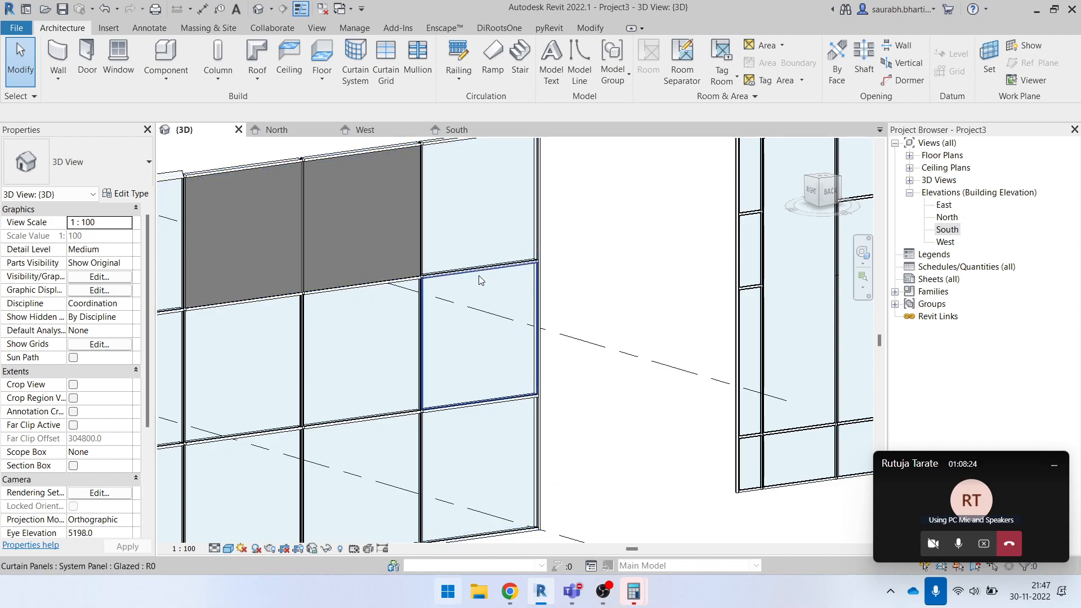
{"action": "left_click", "coordinate": [481, 282]}
{"action": "left_click", "coordinate": [73, 169]}
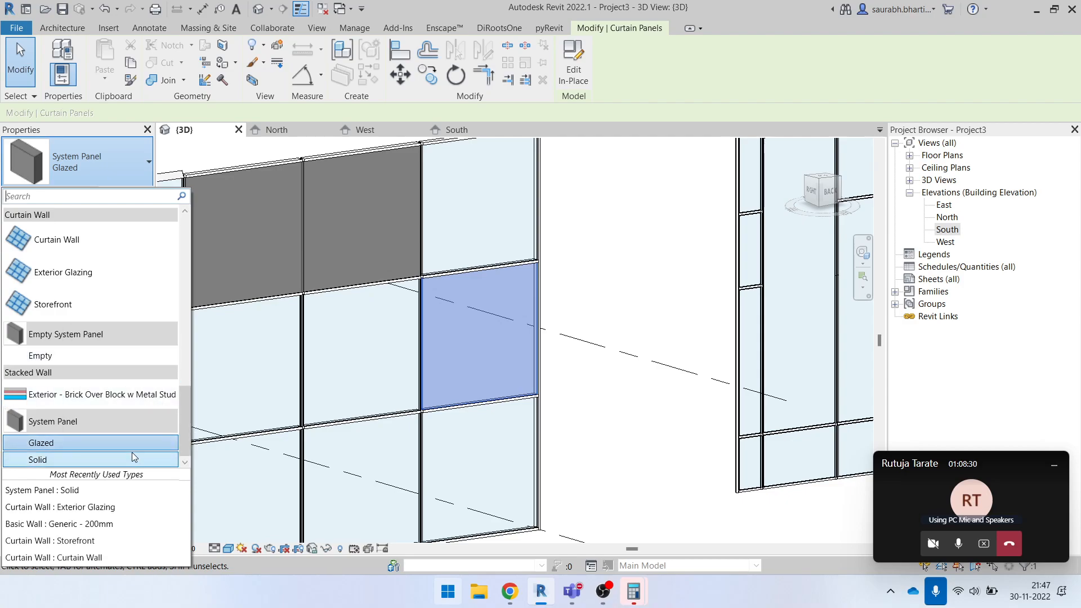
{"action": "left_click", "coordinate": [130, 167]}
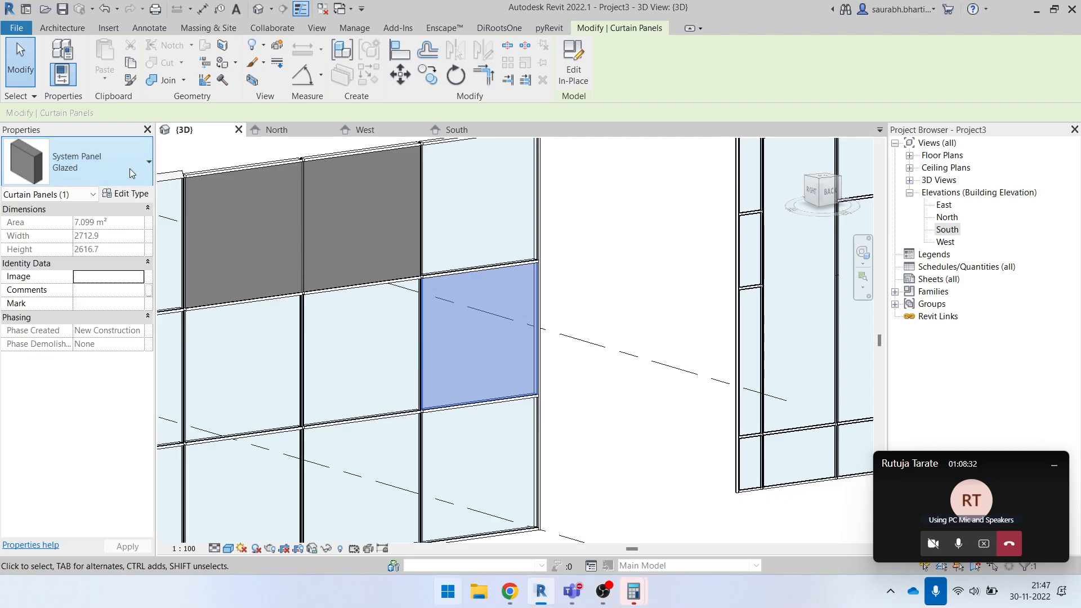
- Review the Glazed panel's type properties, including the option to duplicate the type and its Glass material settings, without changing anything
{"action": "left_click", "coordinate": [126, 194]}
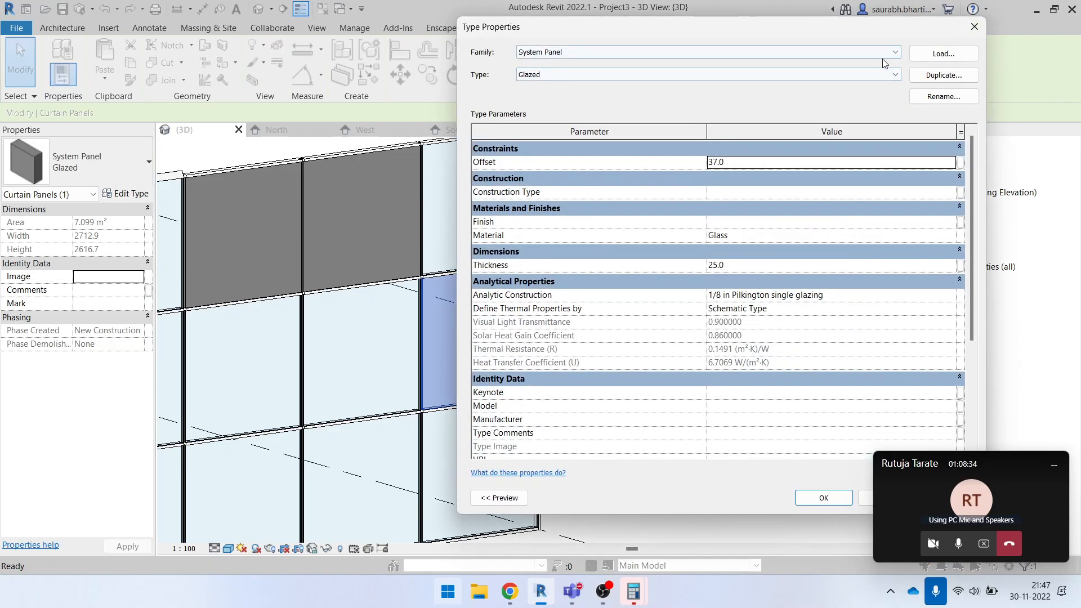
{"action": "left_click", "coordinate": [968, 74]}
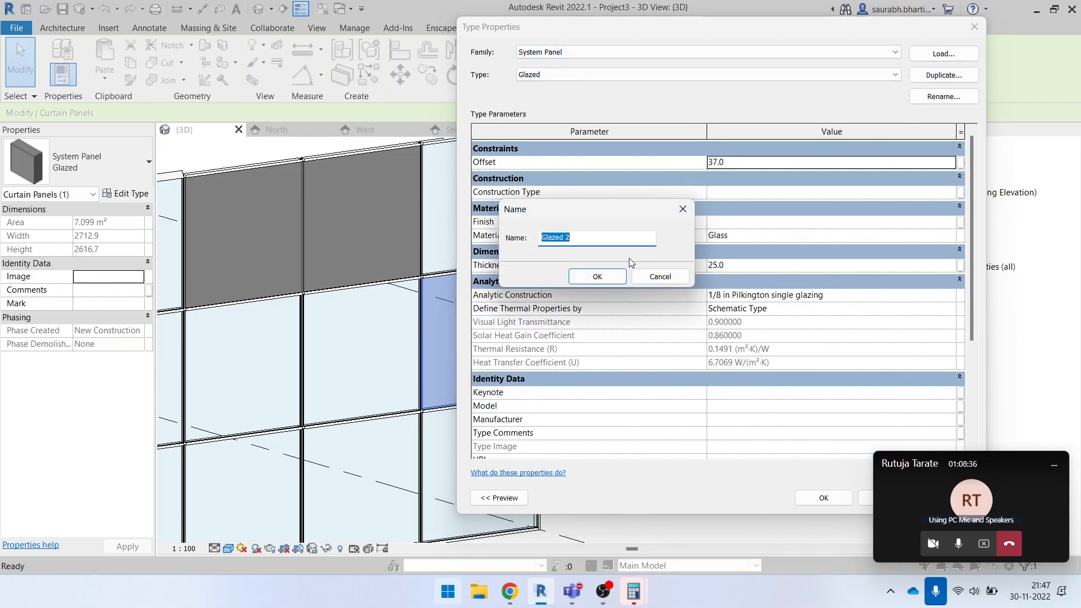
{"action": "left_click", "coordinate": [662, 277]}
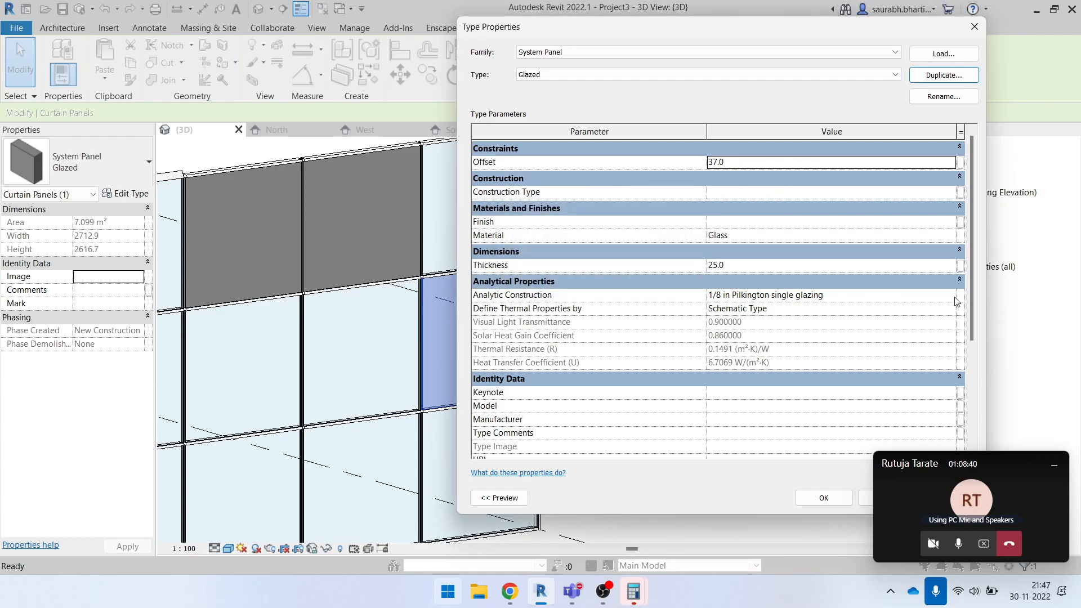
{"action": "left_click", "coordinate": [959, 235]}
{"action": "left_click", "coordinate": [959, 235]}
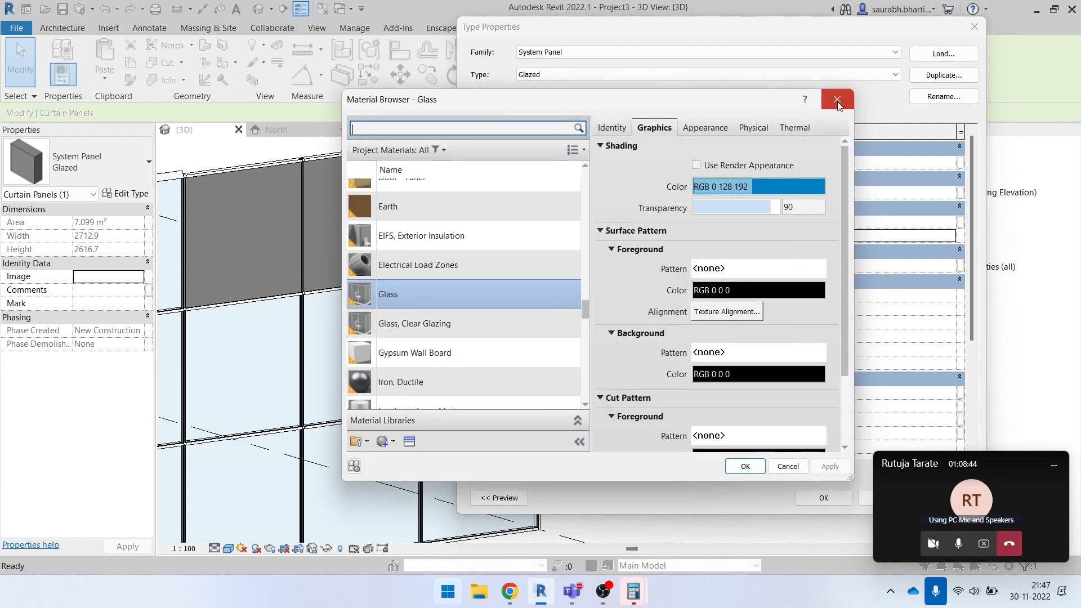
{"action": "left_click", "coordinate": [837, 101]}
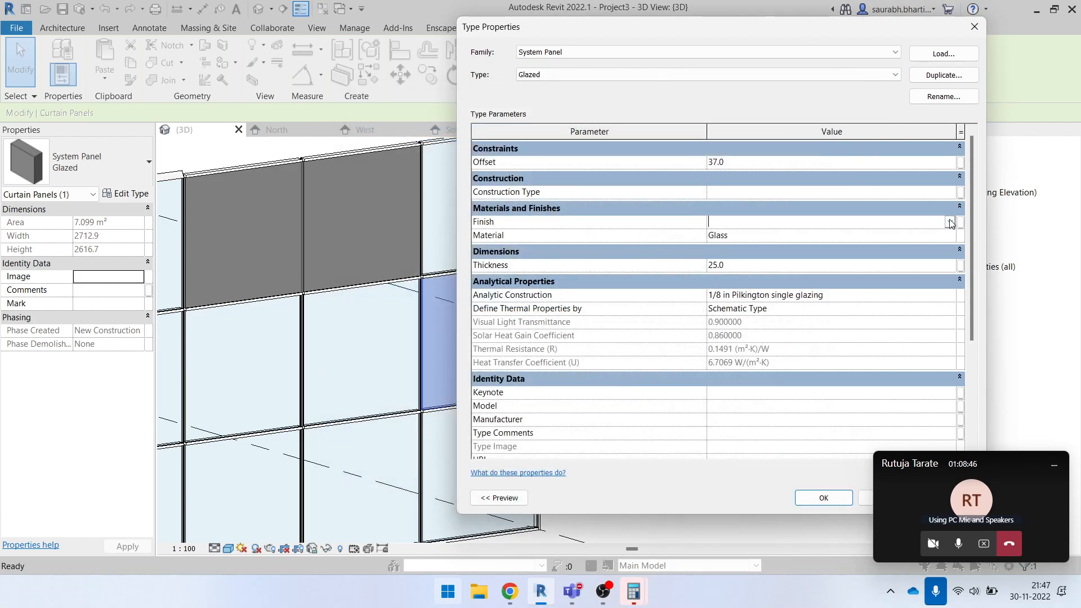
{"action": "left_click", "coordinate": [974, 27]}
{"action": "scroll", "coordinate": [788, 281], "scroll_direction": "down", "scroll_amount": 3}
{"action": "key", "text": "Escape"}
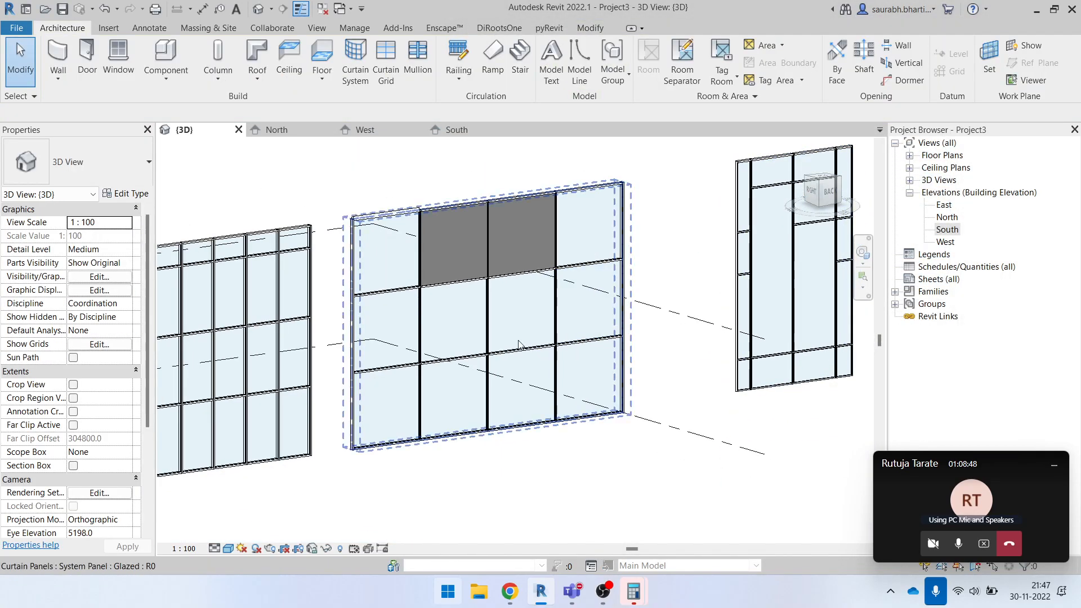
- Select the third glazed panel in the middle row of the middle curtain wall and view it close up and at an angle
{"action": "left_click", "coordinate": [490, 325]}
{"action": "scroll", "coordinate": [517, 324], "scroll_direction": "up", "scroll_amount": 4}
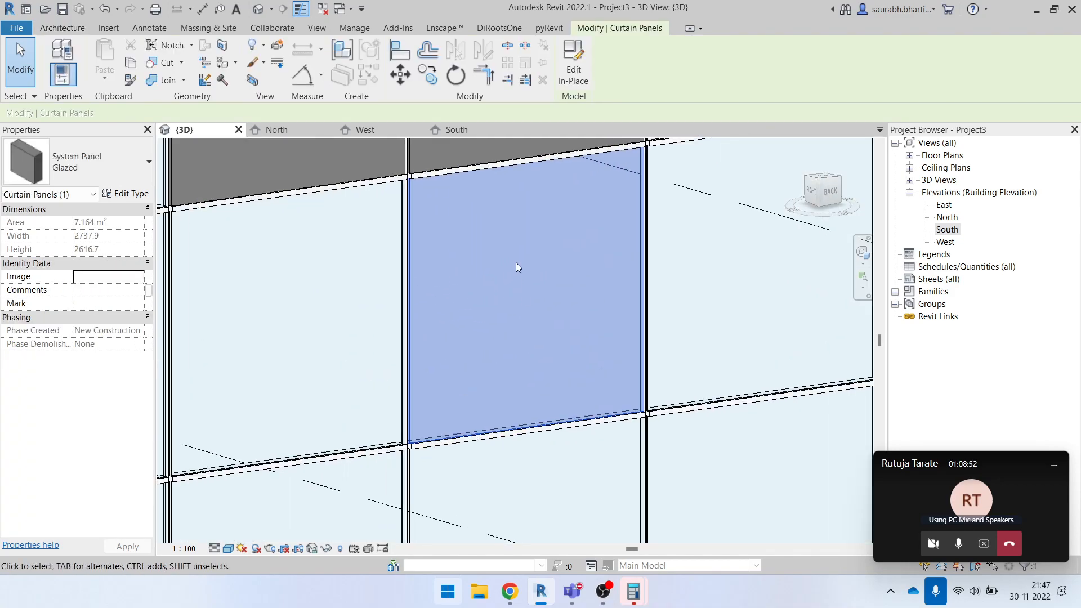
{"action": "scroll", "coordinate": [522, 303], "scroll_direction": "down", "scroll_amount": 2}
{"action": "middle_click_drag", "start_coordinate": [522, 303], "coordinate": [529, 327], "text": "shift"}
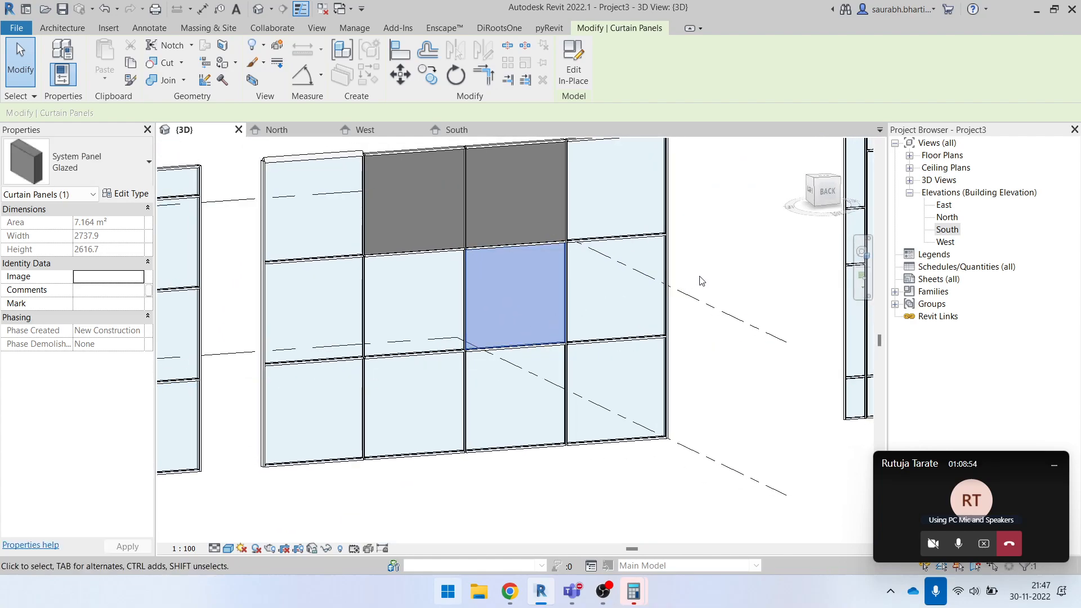
{"action": "left_click", "coordinate": [716, 263]}
{"action": "scroll", "coordinate": [591, 299], "scroll_direction": "down", "scroll_amount": 2}
{"action": "scroll", "coordinate": [541, 313], "scroll_direction": "up", "scroll_amount": 3}
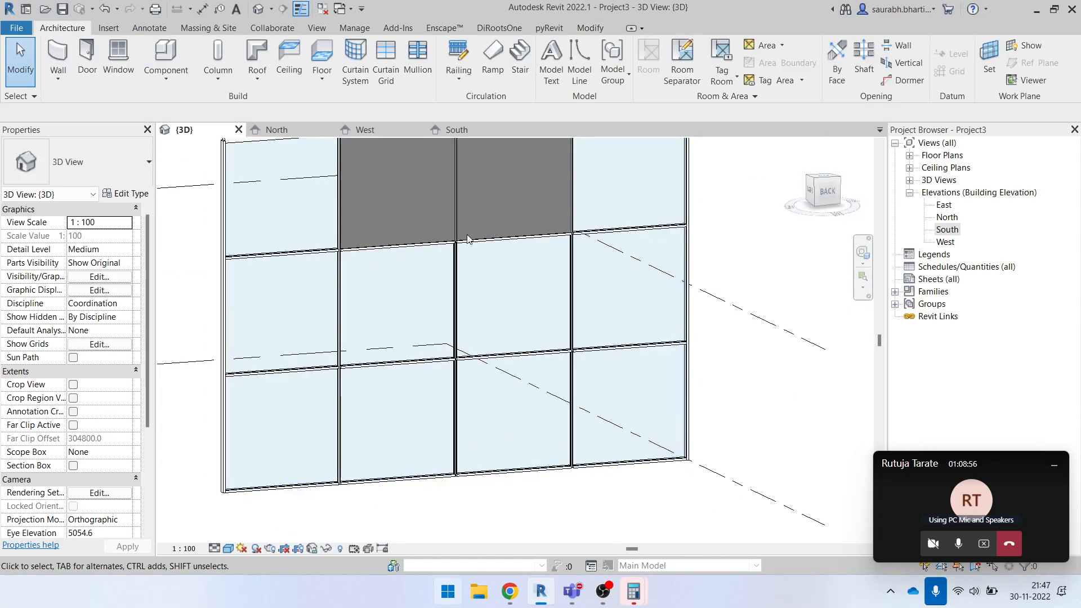
{"action": "left_click", "coordinate": [577, 335]}
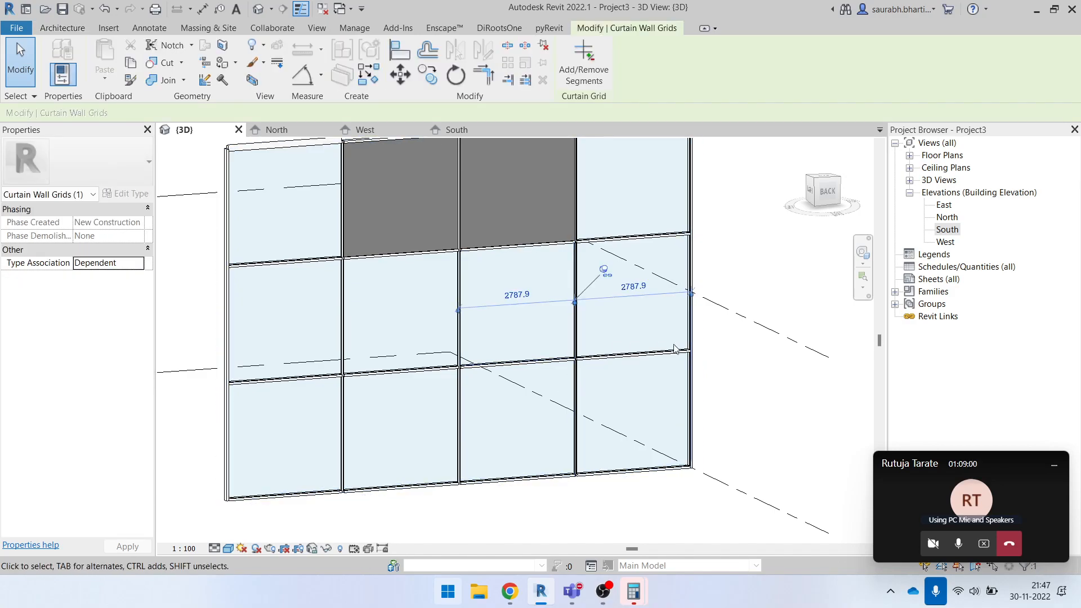
{"action": "key", "text": "Escape"}
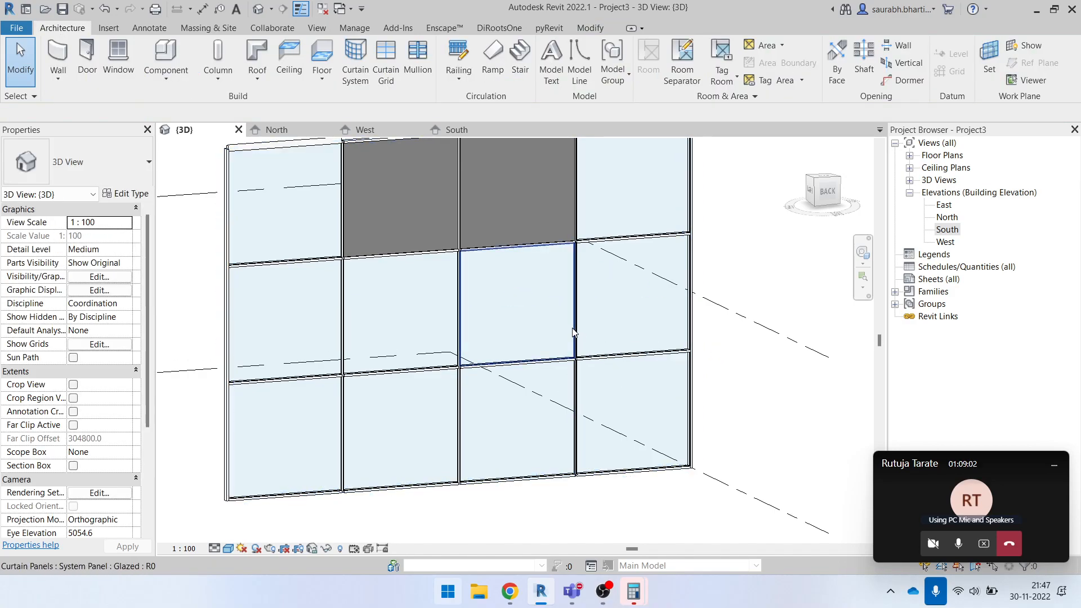
{"action": "left_click", "coordinate": [573, 332]}
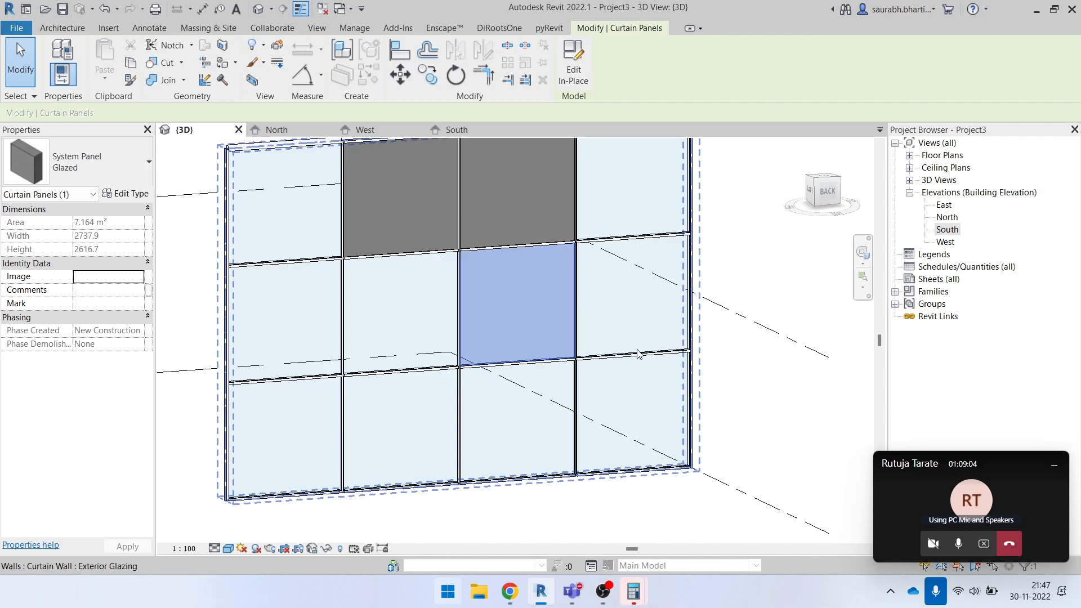
- Cycle through the overlapping grid, mullion and panel elements to select the fourth glazed panel in the middle row
{"action": "key", "text": "Tab"}
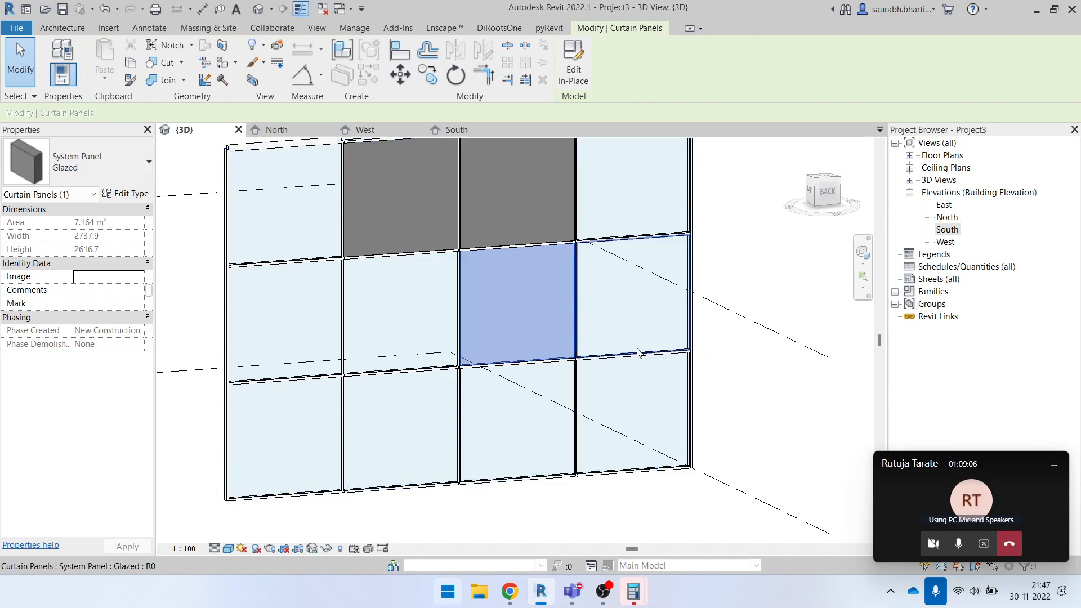
{"action": "scroll", "coordinate": [639, 353], "scroll_direction": "up", "scroll_amount": 3}
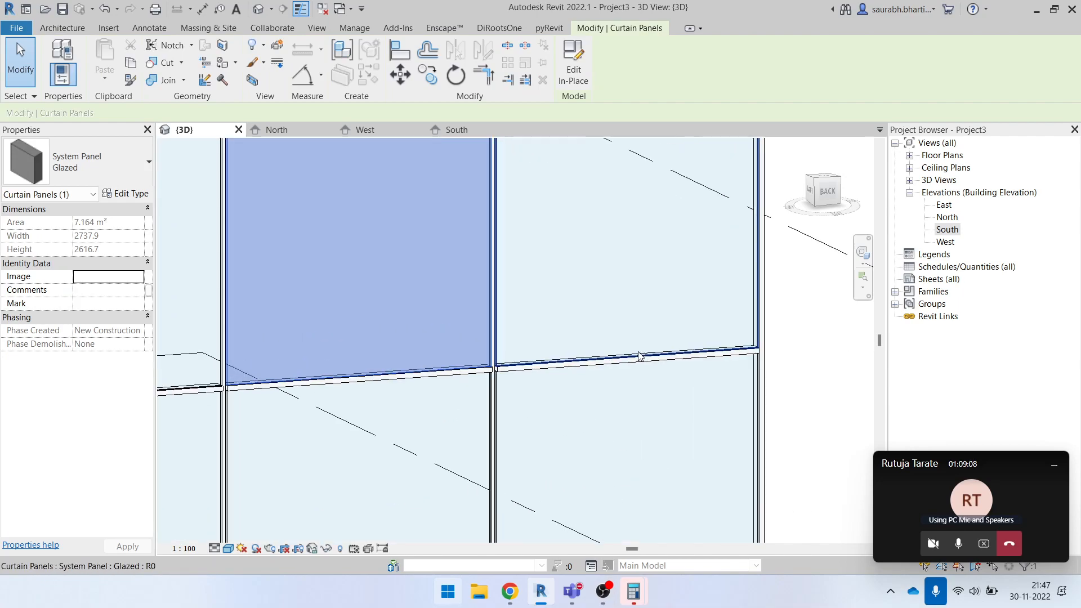
{"action": "scroll", "coordinate": [639, 354], "scroll_direction": "down", "scroll_amount": 3}
{"action": "key", "text": "Tab"}
{"action": "key", "text": "Tab"}
{"action": "key", "text": "Tab"}
{"action": "key", "text": "Tab"}
{"action": "key", "text": "Tab"}
{"action": "key", "text": "Tab"}
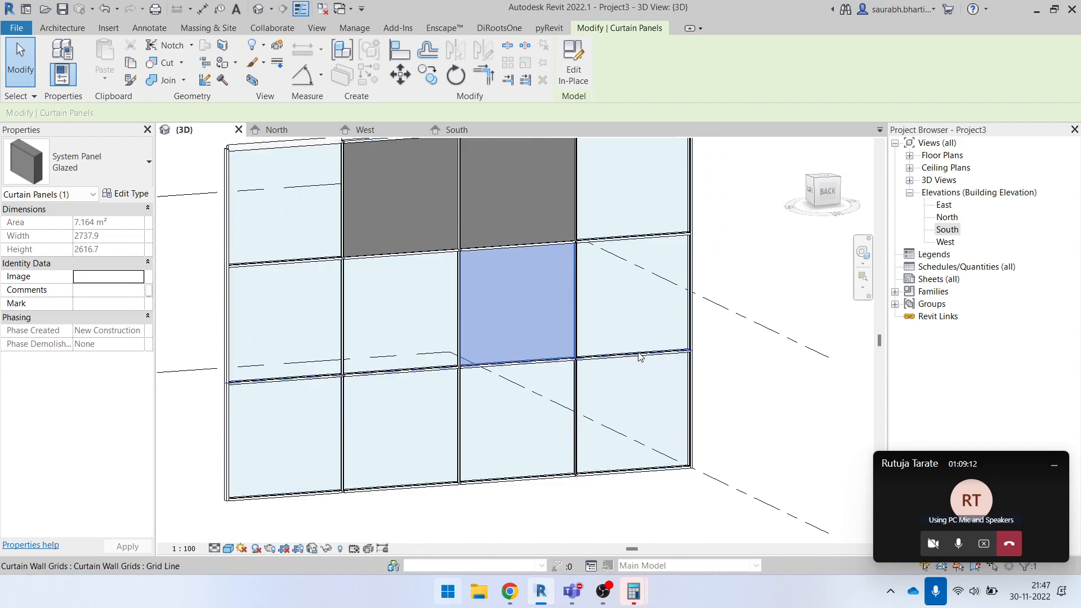
{"action": "left_click", "coordinate": [639, 356]}
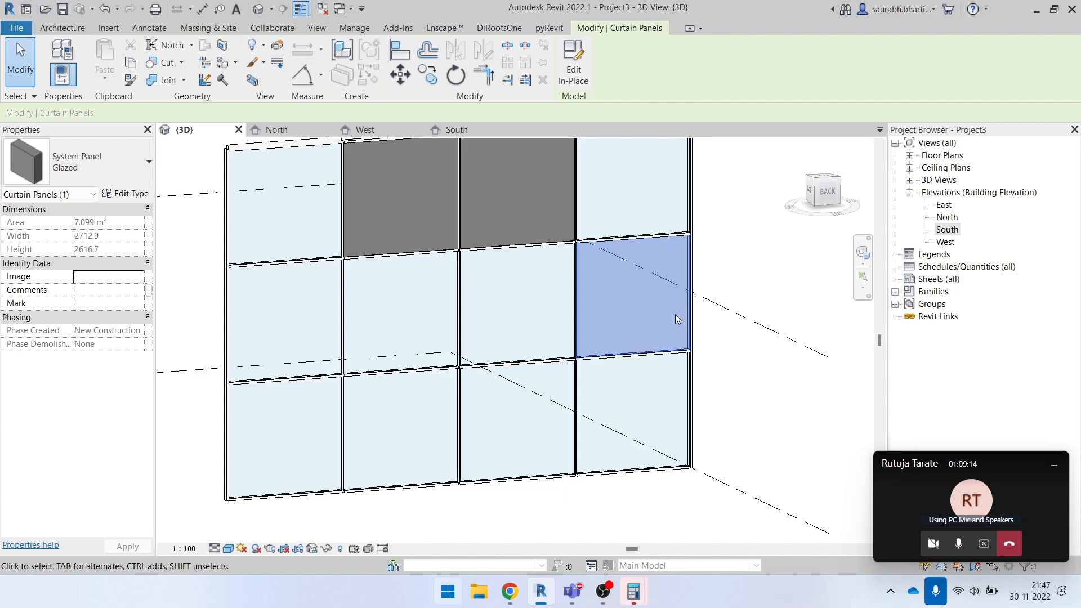
- Change the 3D view's visual style to Hidden Line and clear the panel selection
{"action": "scroll", "coordinate": [664, 332], "scroll_direction": "up", "scroll_amount": 4}
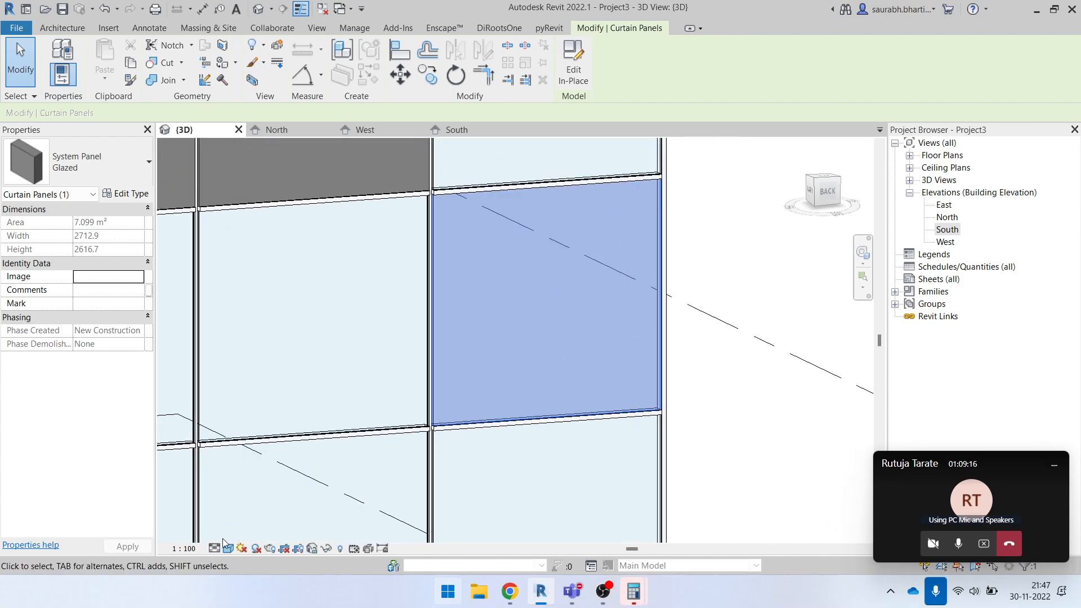
{"action": "left_click", "coordinate": [230, 547]}
{"action": "left_click", "coordinate": [264, 491]}
{"action": "left_click", "coordinate": [729, 273]}
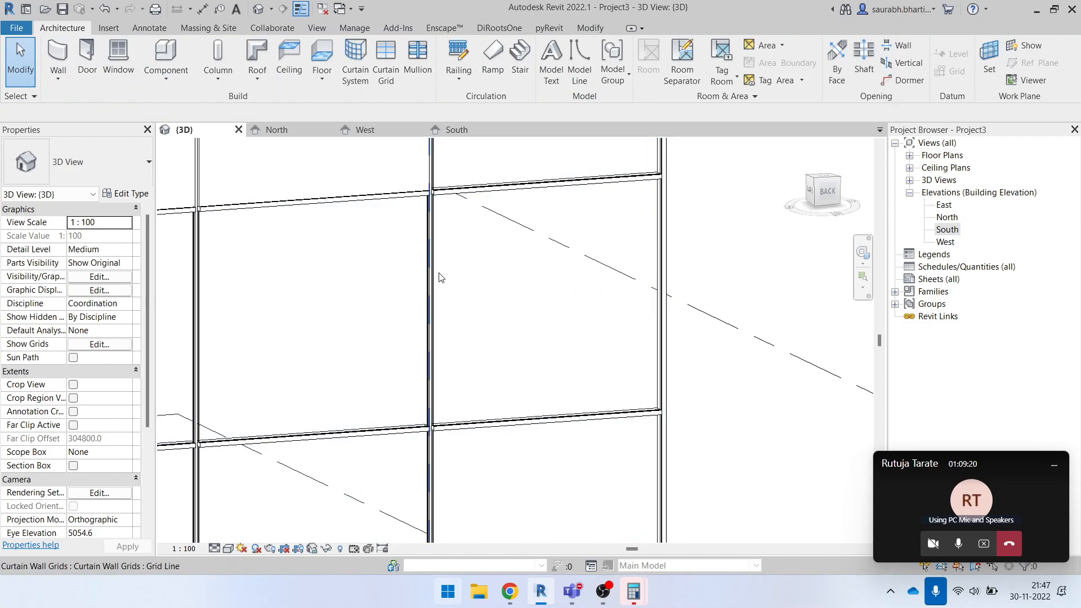
- Demonstrate selecting the fourth glazed panel in the middle row from its overlapping outer edge twice, clearing the selection each time
{"action": "scroll", "coordinate": [498, 313], "scroll_direction": "down", "scroll_amount": 3}
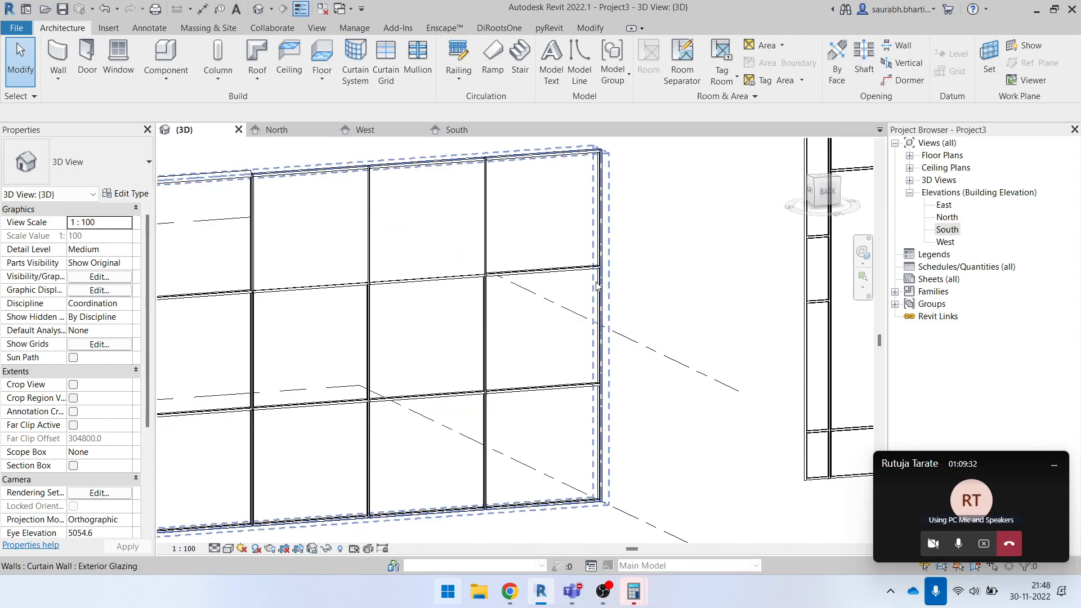
{"action": "key", "text": "Tab"}
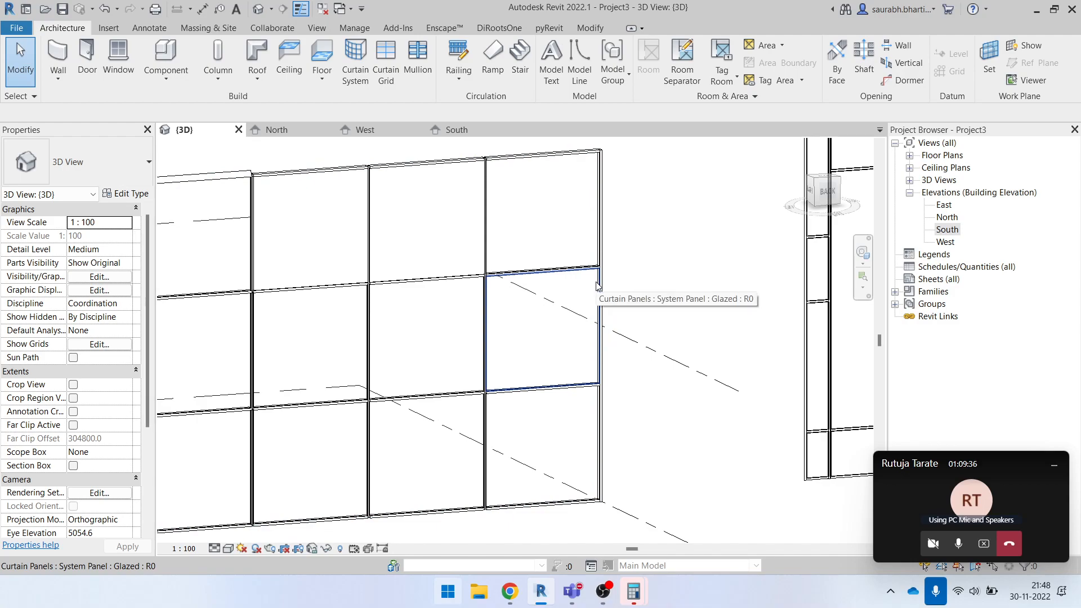
{"action": "left_click", "coordinate": [597, 286]}
{"action": "scroll", "coordinate": [597, 286], "scroll_direction": "up", "scroll_amount": 2}
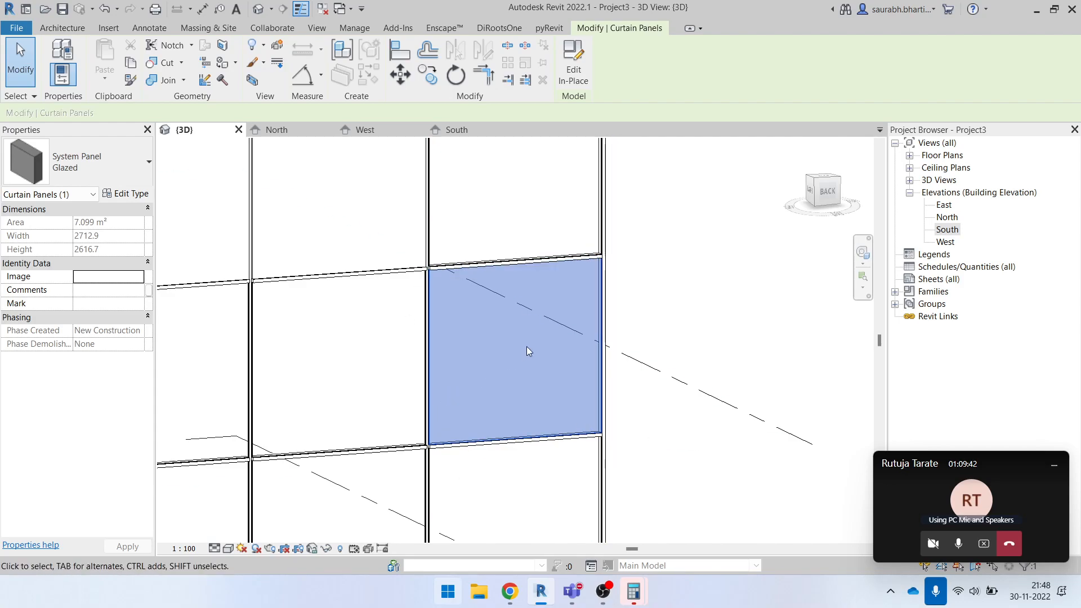
{"action": "left_click", "coordinate": [691, 285]}
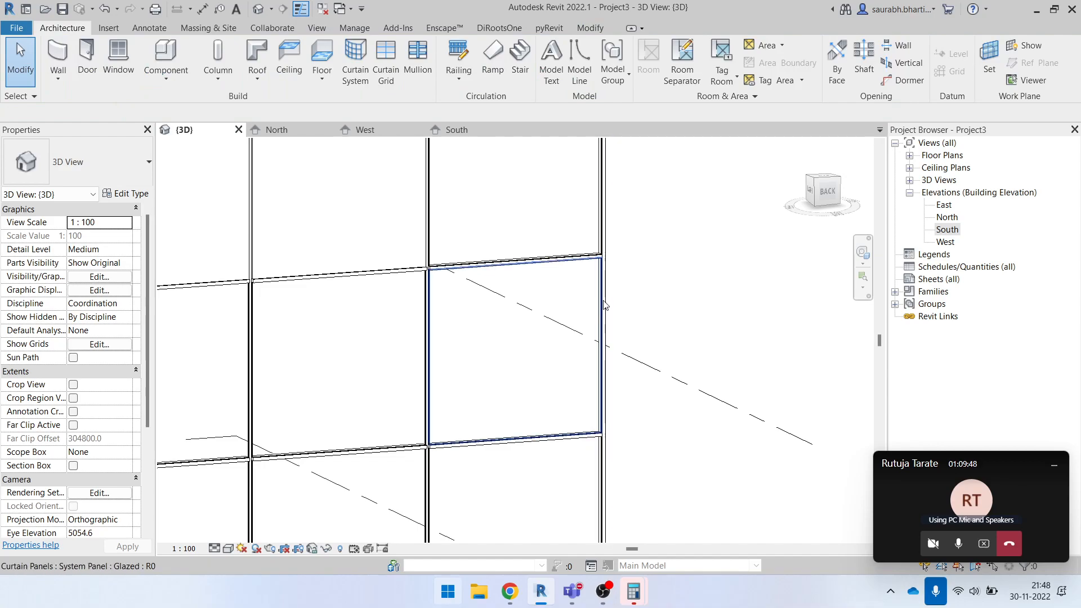
{"action": "left_click", "coordinate": [601, 305]}
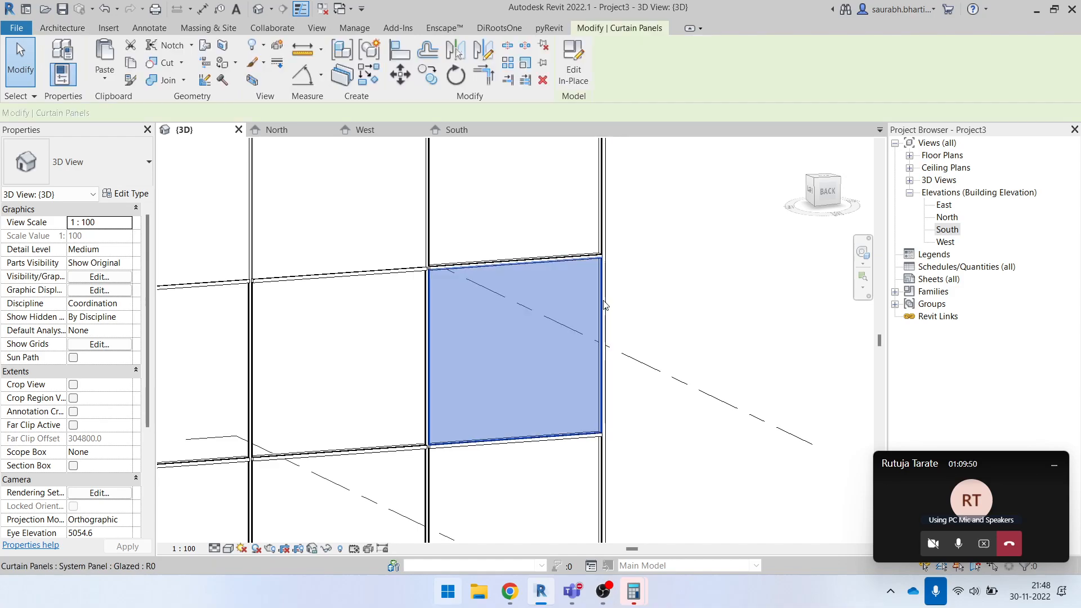
{"action": "scroll", "coordinate": [671, 307], "scroll_direction": "down", "scroll_amount": 3}
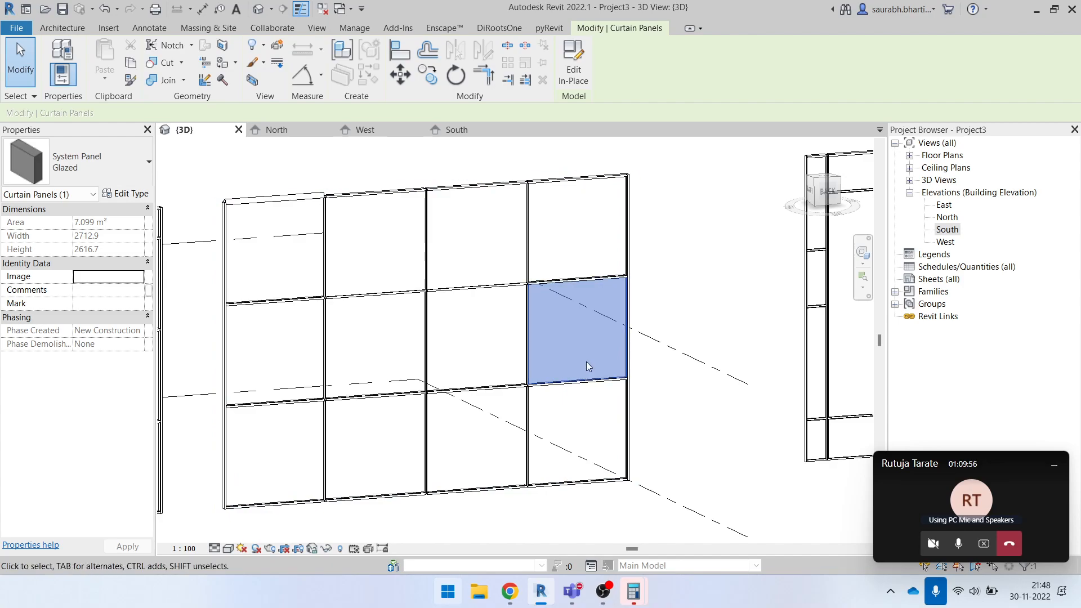
{"action": "left_click", "coordinate": [660, 301]}
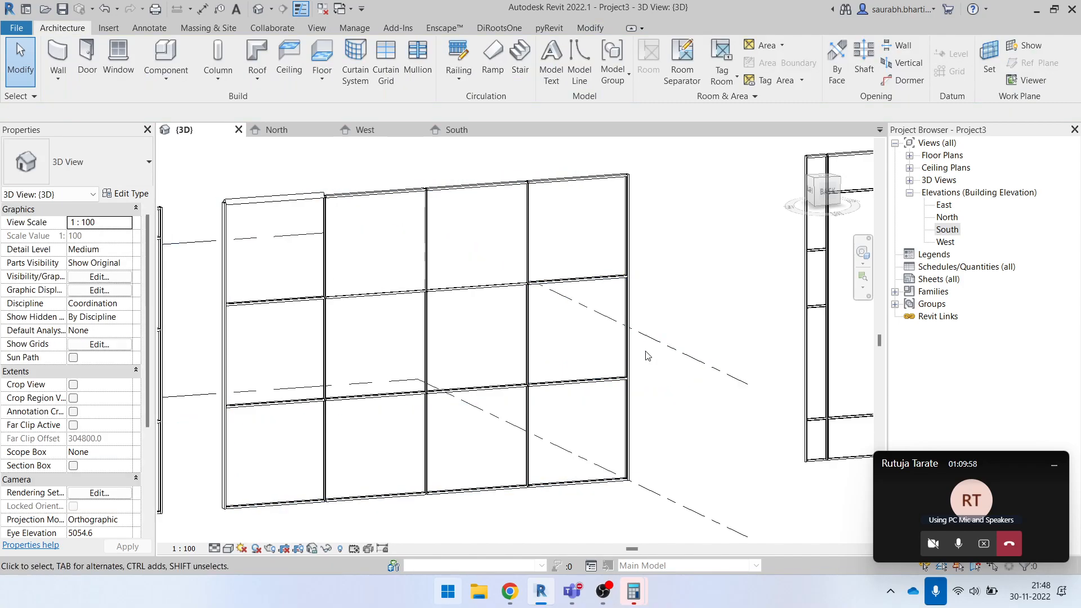
- Cycle through the overlapping elements at the fourth middle-row panel's outer edge and select the glazed panel again
{"action": "scroll", "coordinate": [625, 319], "scroll_direction": "up", "scroll_amount": 4}
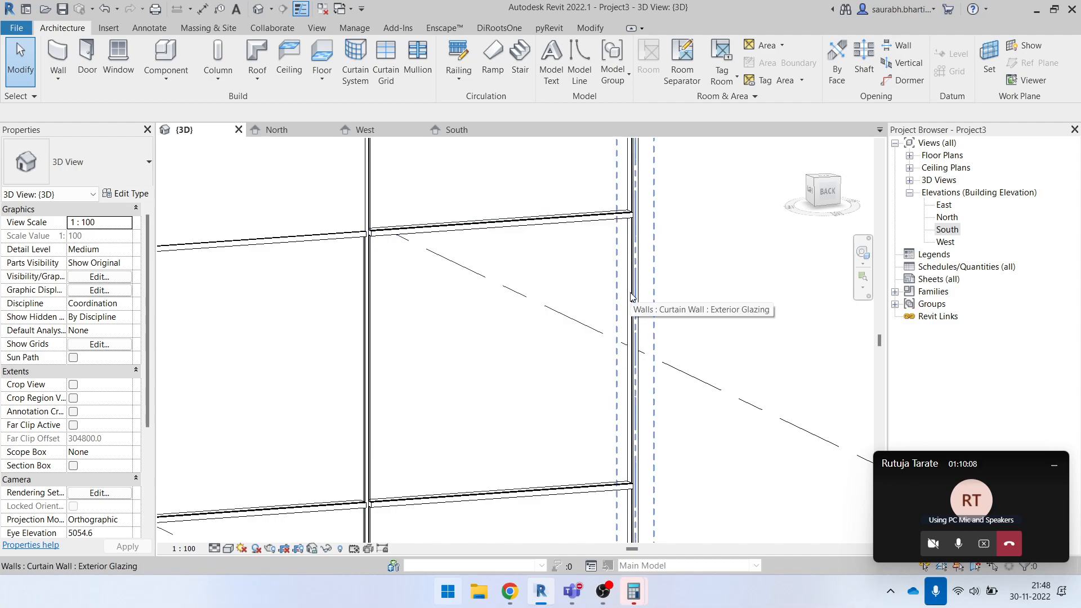
{"action": "key", "text": "Tab"}
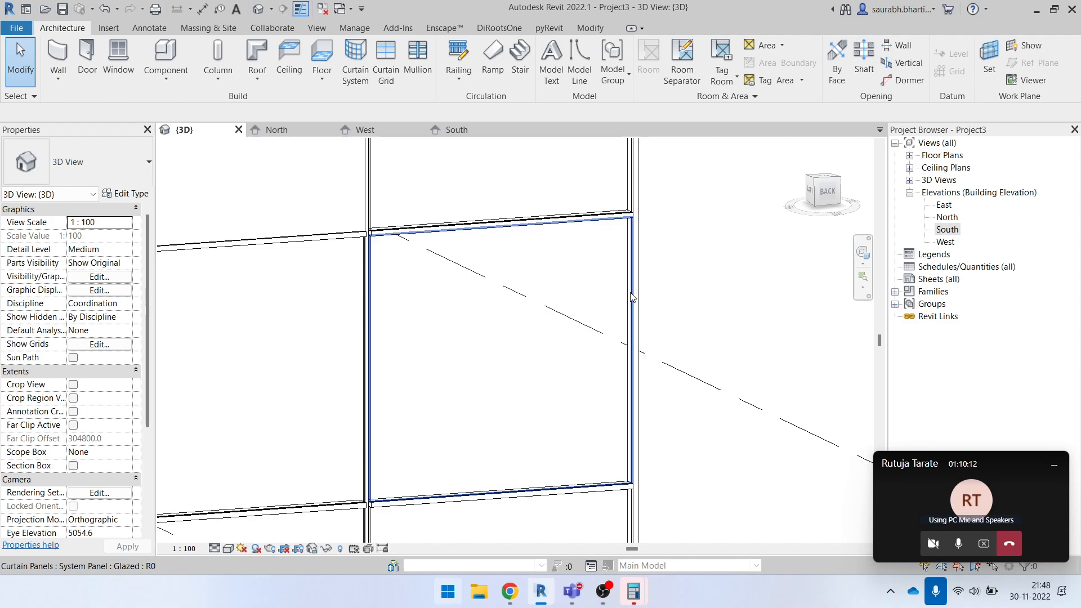
{"action": "scroll", "coordinate": [631, 297], "scroll_direction": "up", "scroll_amount": 6}
{"action": "scroll", "coordinate": [631, 297], "scroll_direction": "down", "scroll_amount": 5}
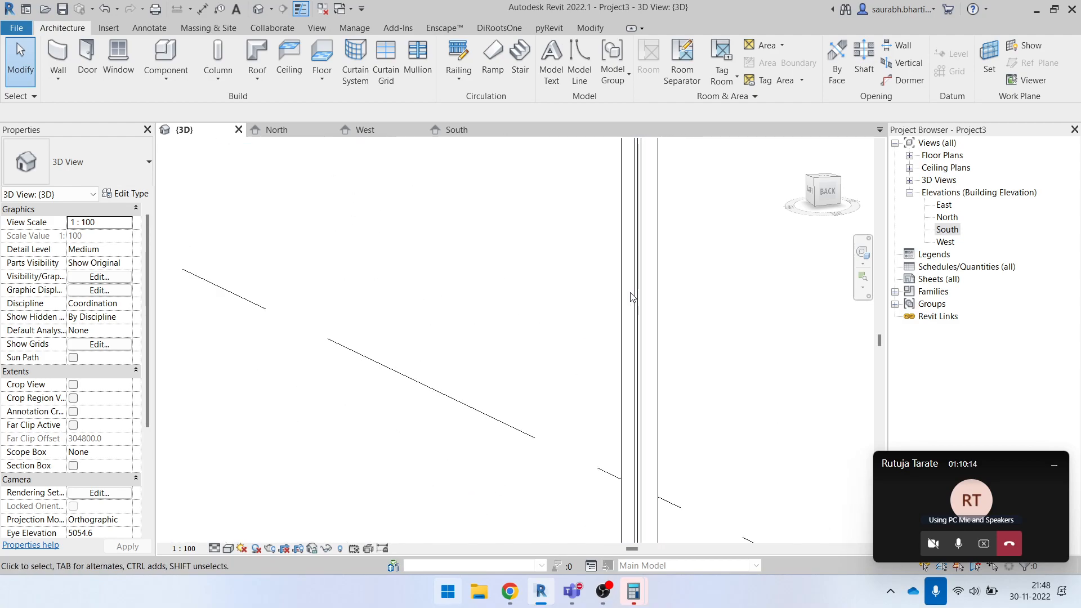
{"action": "key", "text": "Tab"}
{"action": "key", "text": "Tab"}
{"action": "key", "text": "Tab"}
{"action": "key", "text": "Tab"}
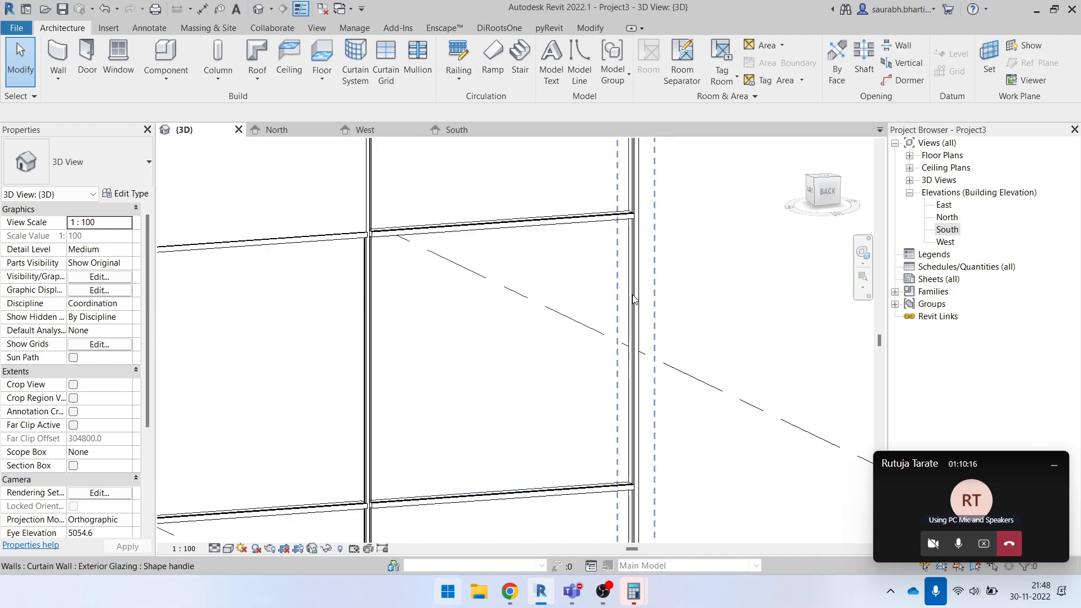
{"action": "key", "text": "Tab"}
{"action": "key", "text": "Tab"}
{"action": "key", "text": "Tab"}
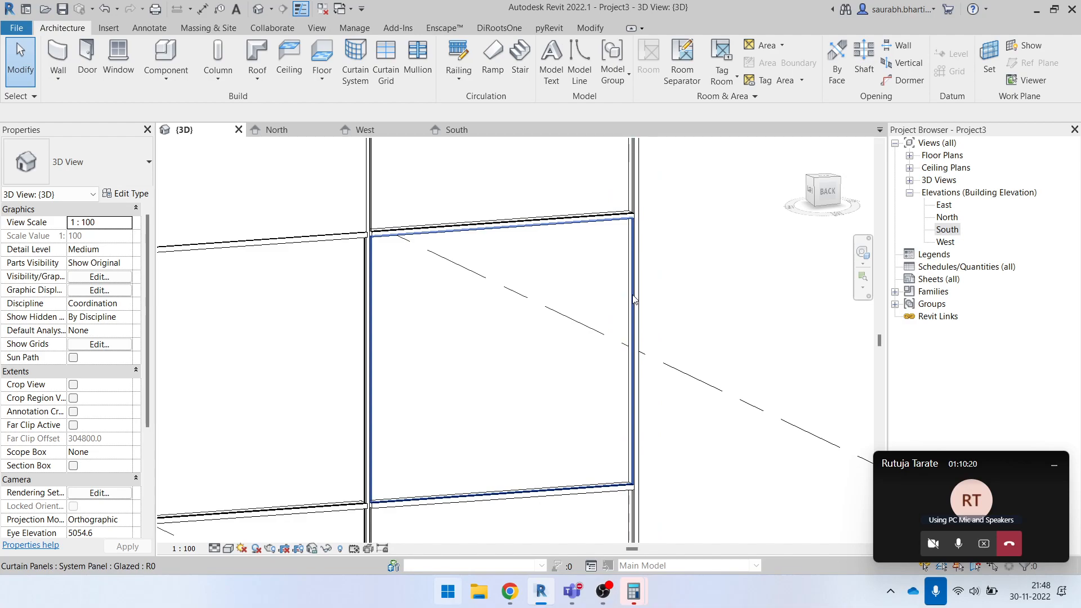
{"action": "left_click", "coordinate": [633, 299]}
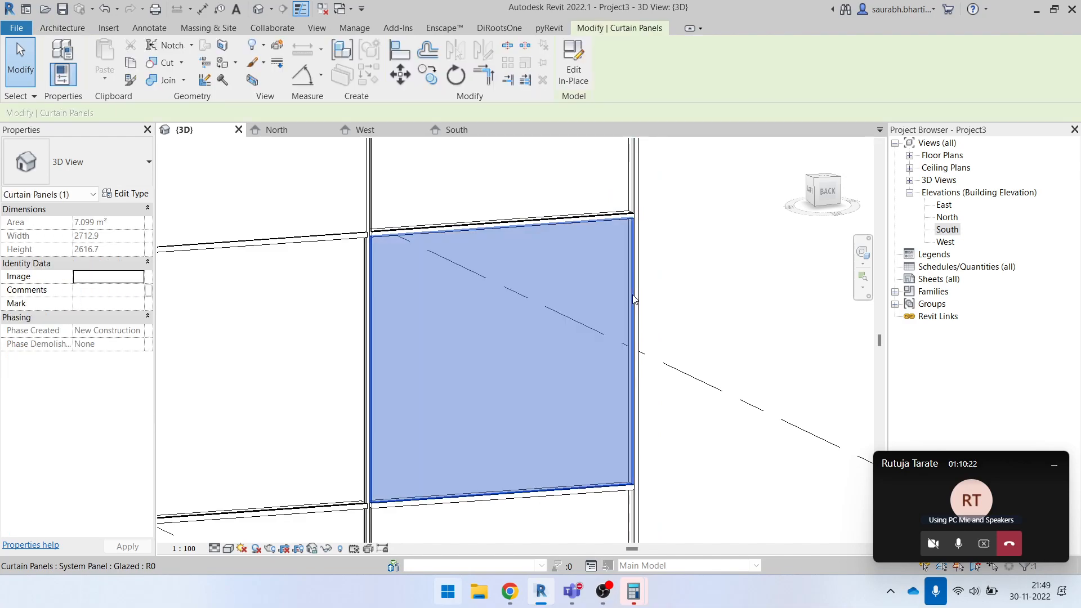
{"action": "scroll", "coordinate": [472, 289], "scroll_direction": "down", "scroll_amount": 5}
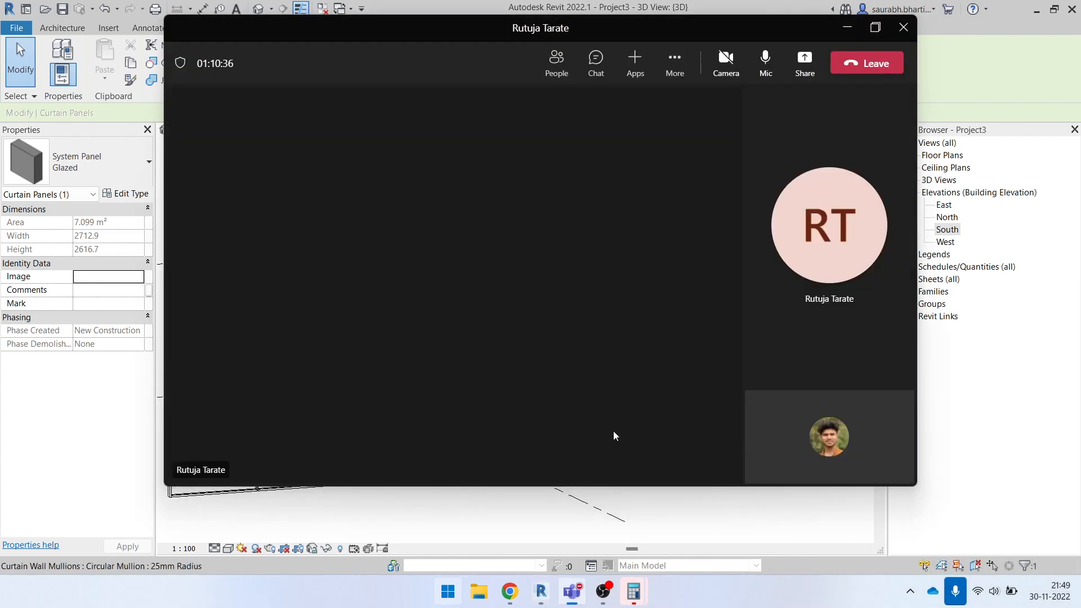
- Switch to the Teams meeting, close the view of the participant's shared screen and share the own screen again
{"action": "left_click", "coordinate": [875, 27]}
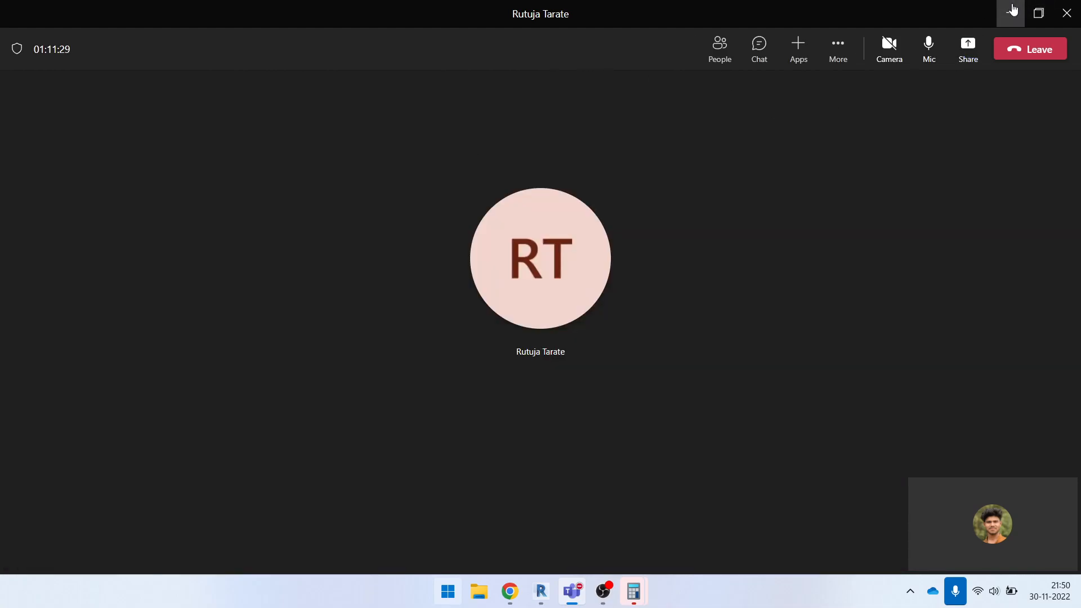
{"action": "left_click", "coordinate": [1012, 9]}
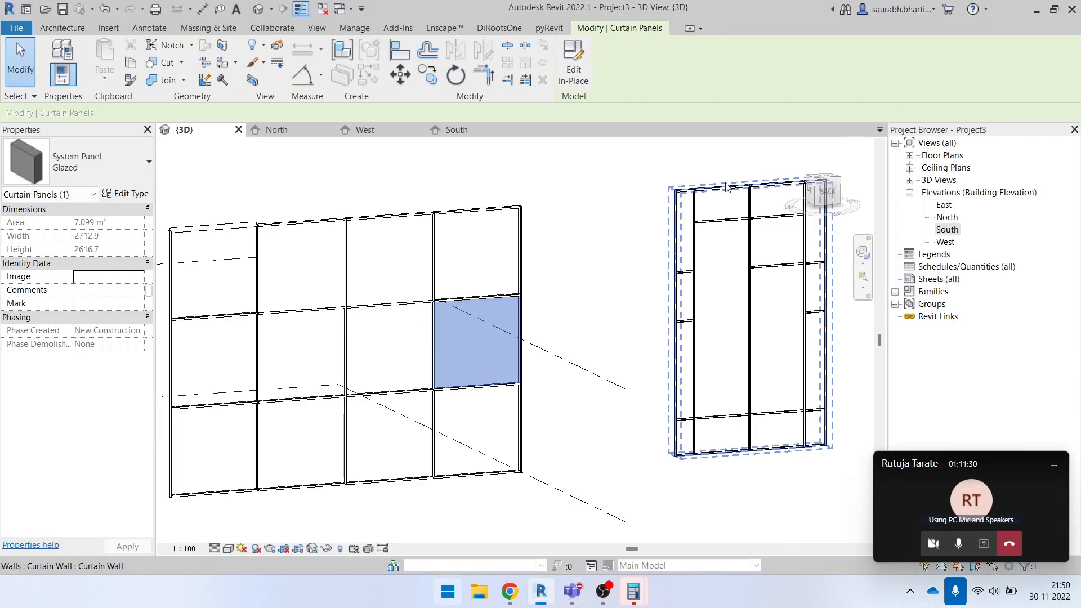
{"action": "left_click", "coordinate": [984, 541]}
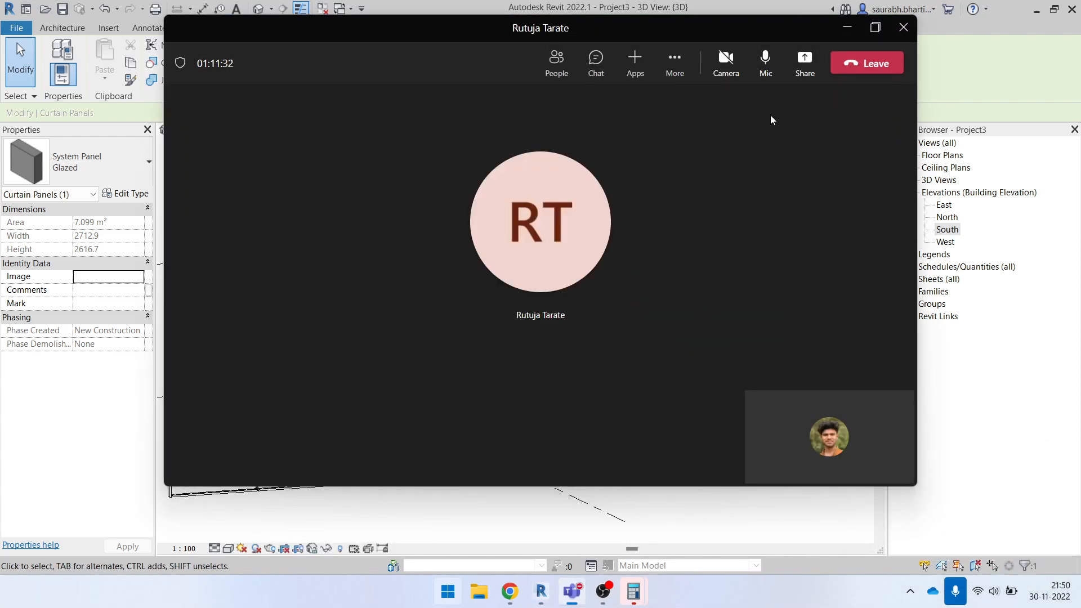
{"action": "left_click", "coordinate": [804, 61]}
{"action": "left_click", "coordinate": [663, 257]}
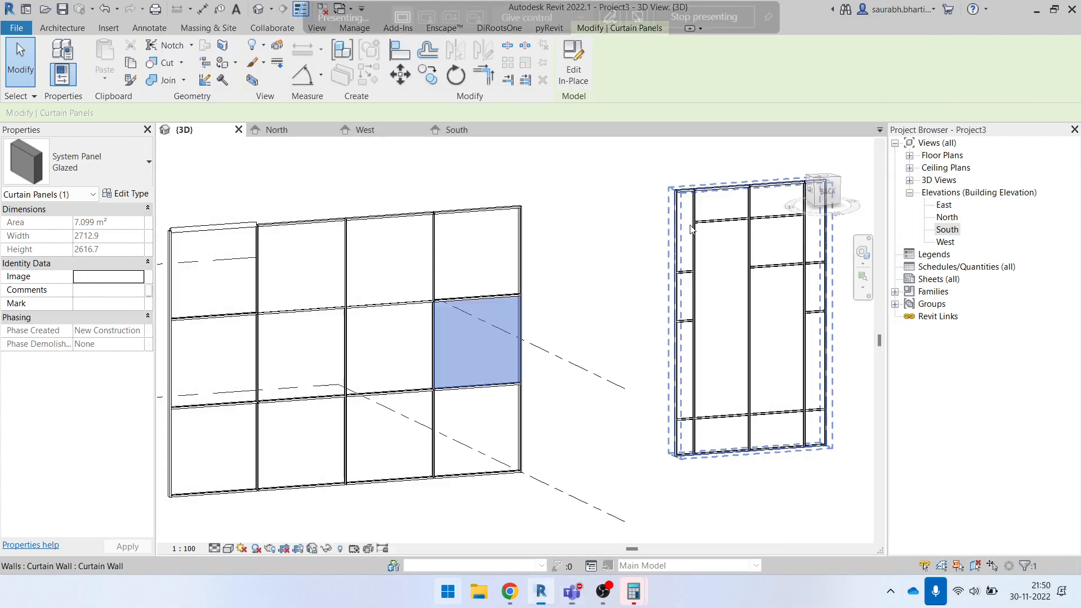
- Clear the glazed panel selection and examine the curtain walls from the back at an angle
{"action": "scroll", "coordinate": [428, 346], "scroll_direction": "down", "scroll_amount": 3}
{"action": "scroll", "coordinate": [476, 375], "scroll_direction": "up", "scroll_amount": 2}
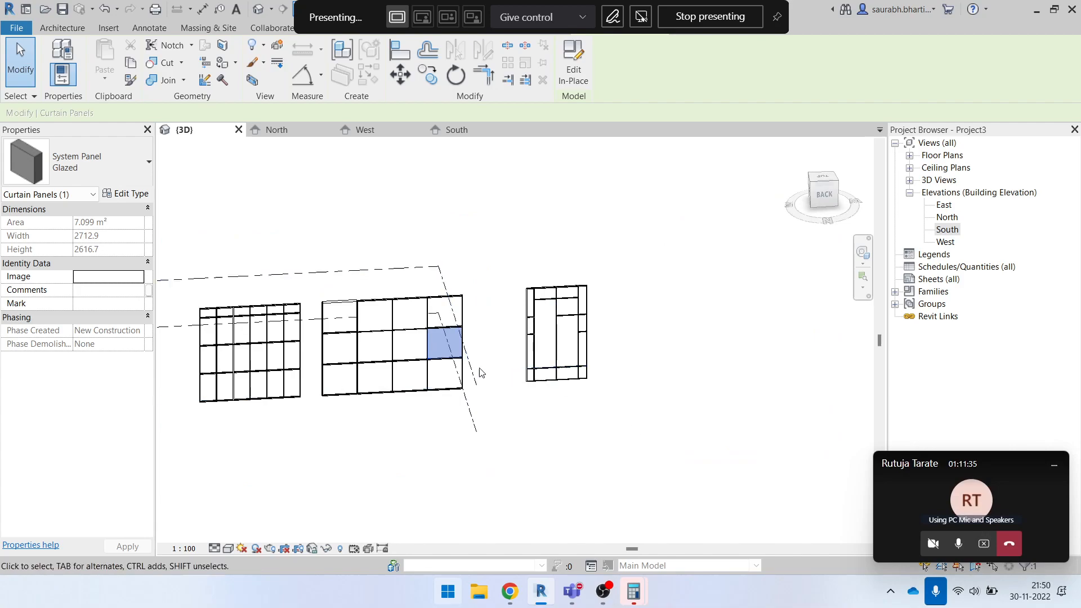
{"action": "key", "text": "Escape"}
{"action": "scroll", "coordinate": [463, 346], "scroll_direction": "up", "scroll_amount": 3}
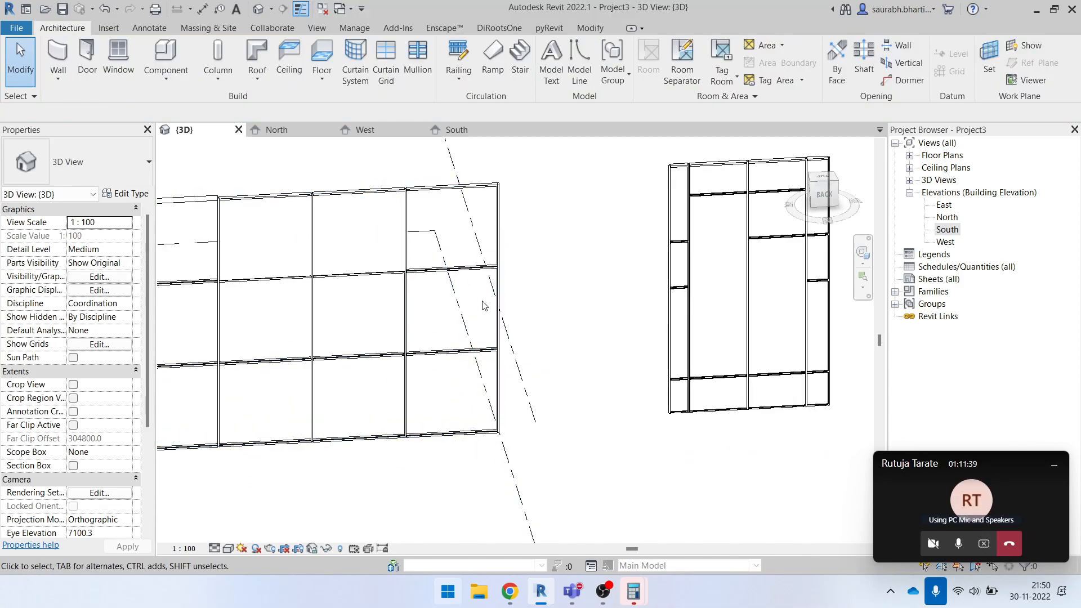
{"action": "scroll", "coordinate": [482, 315], "scroll_direction": "down", "scroll_amount": 1}
{"action": "middle_click_drag", "start_coordinate": [535, 297], "coordinate": [563, 280], "text": "shift"}
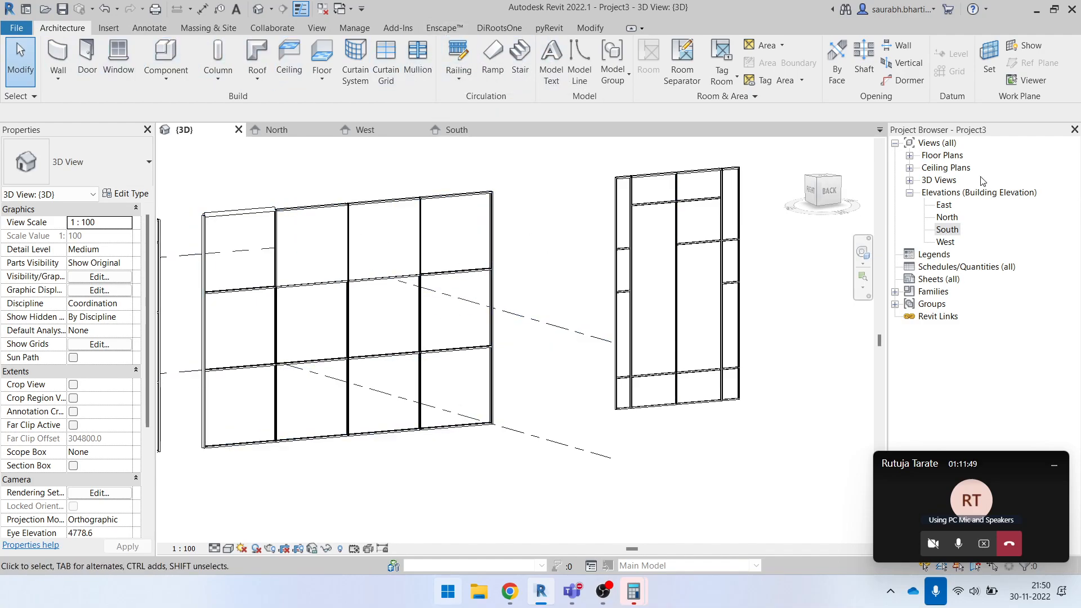
- Open the Level 1 floor plan and show the existing walls with clear space around them
{"action": "left_click", "coordinate": [909, 155]}
{"action": "double_click", "coordinate": [947, 169]}
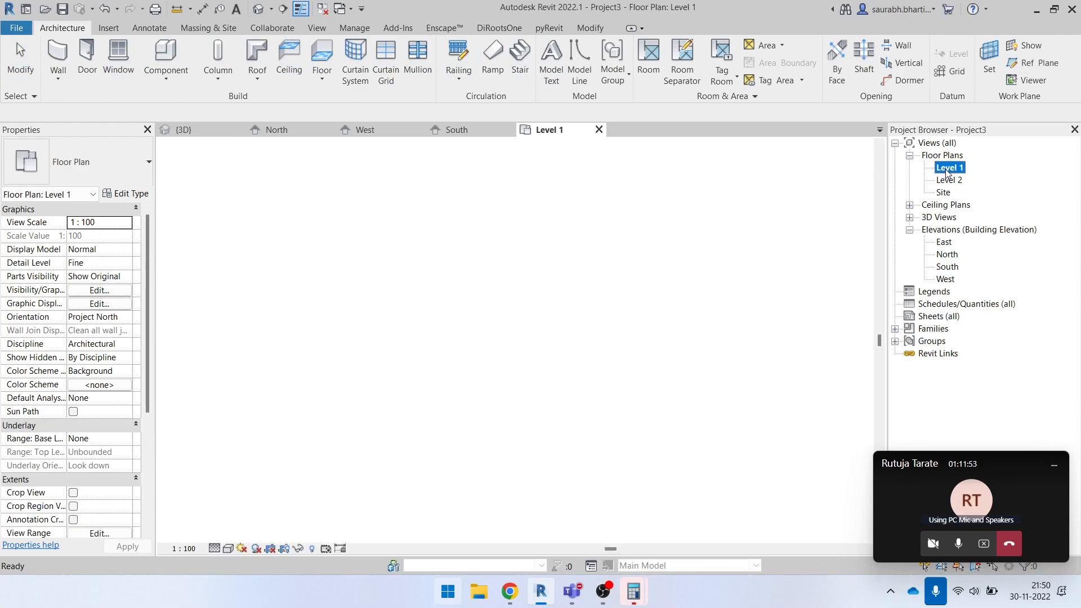
{"action": "scroll", "coordinate": [630, 307], "scroll_direction": "down", "scroll_amount": 2}
{"action": "key", "text": "w"}
{"action": "scroll", "coordinate": [519, 336], "scroll_direction": "up", "scroll_amount": 2}
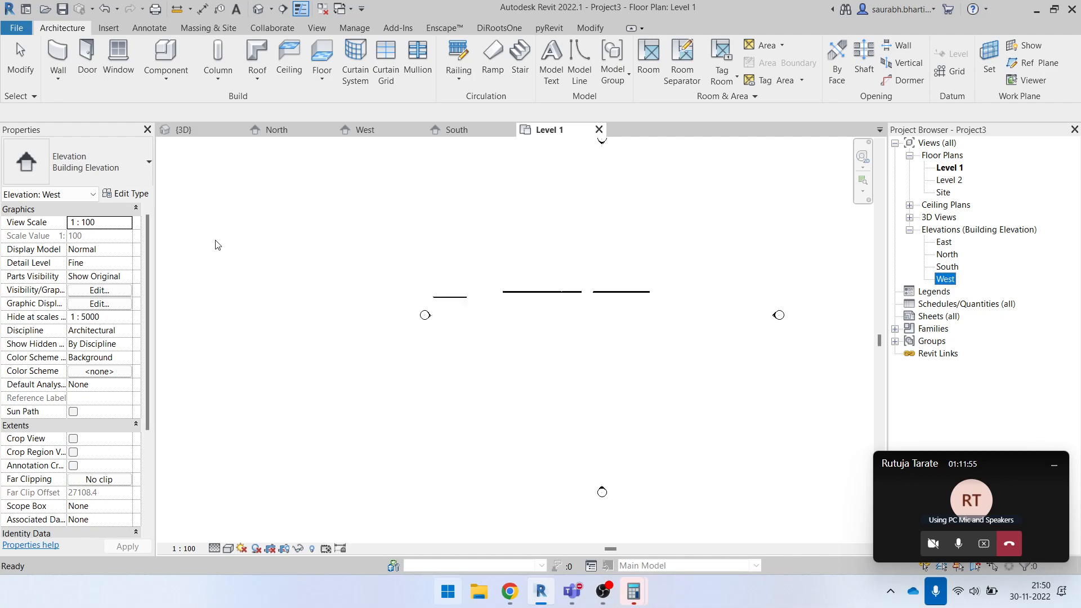
- Draw a horizontal Curtain Wall about 8000 mm long in the empty area below the existing walls in the plan
{"action": "left_click", "coordinate": [58, 56]}
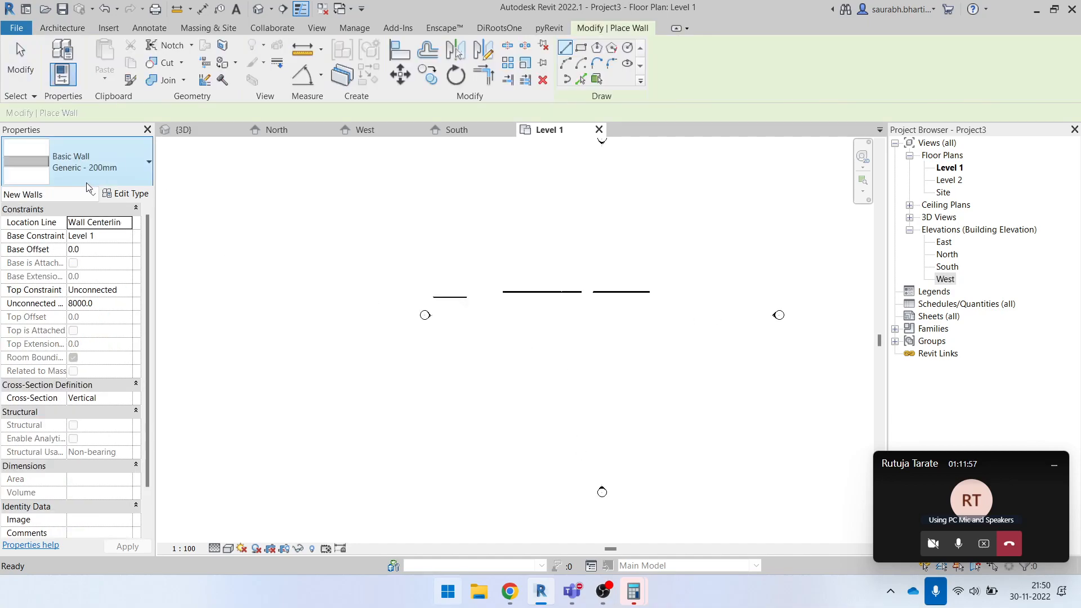
{"action": "left_click", "coordinate": [85, 163]}
{"action": "scroll", "coordinate": [88, 267], "scroll_direction": "down", "scroll_amount": 3}
{"action": "left_click", "coordinate": [73, 352]}
{"action": "left_click", "coordinate": [498, 366]}
{"action": "left_click", "coordinate": [558, 362]}
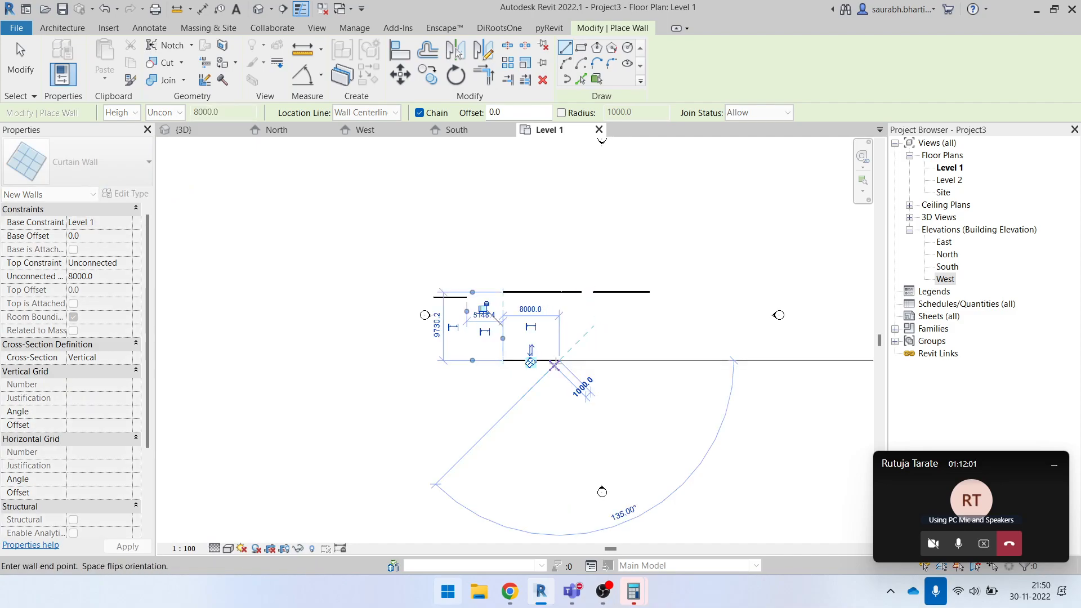
{"action": "key", "text": "Escape"}
{"action": "key", "text": "Escape"}
{"action": "key", "text": "Escape"}
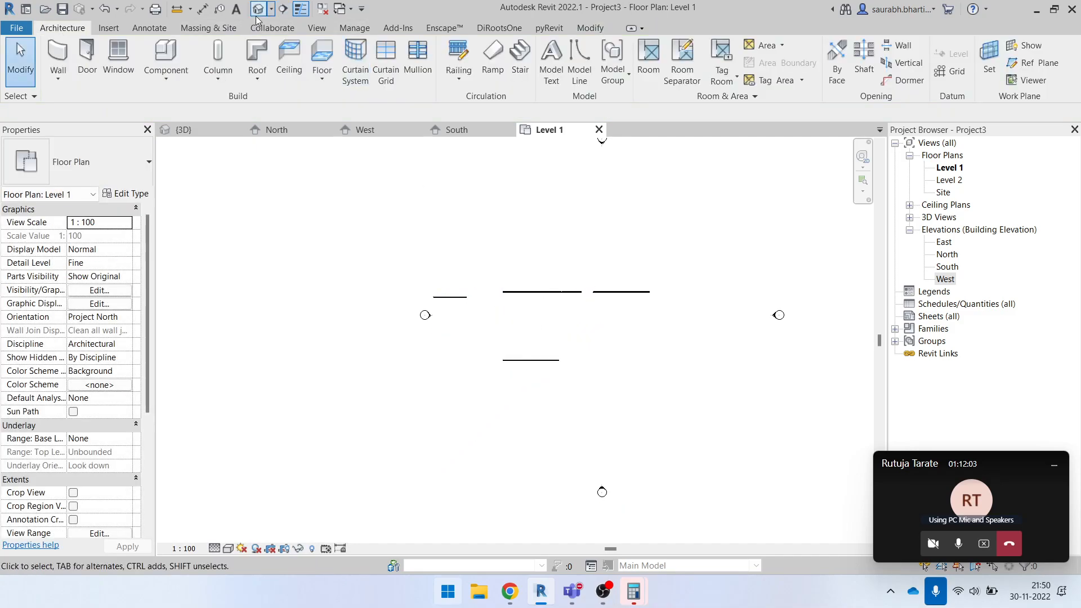
- Return to the 3D view and show the new undivided curtain wall from the front, clear of the other walls
{"action": "left_click", "coordinate": [258, 8]}
{"action": "middle_click_drag", "start_coordinate": [498, 341], "coordinate": [653, 378], "text": "shift"}
{"action": "scroll", "coordinate": [596, 345], "scroll_direction": "down", "scroll_amount": 5}
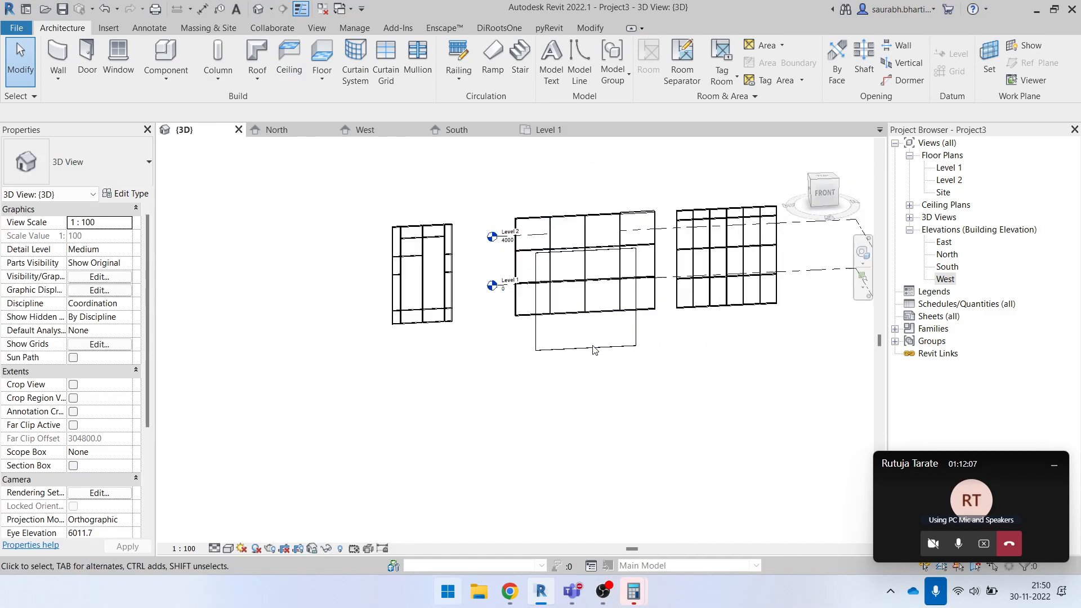
{"action": "left_click_drag", "start_coordinate": [590, 353], "coordinate": [429, 370]}
{"action": "left_click", "coordinate": [455, 437]}
{"action": "scroll", "coordinate": [453, 426], "scroll_direction": "up", "scroll_amount": 3}
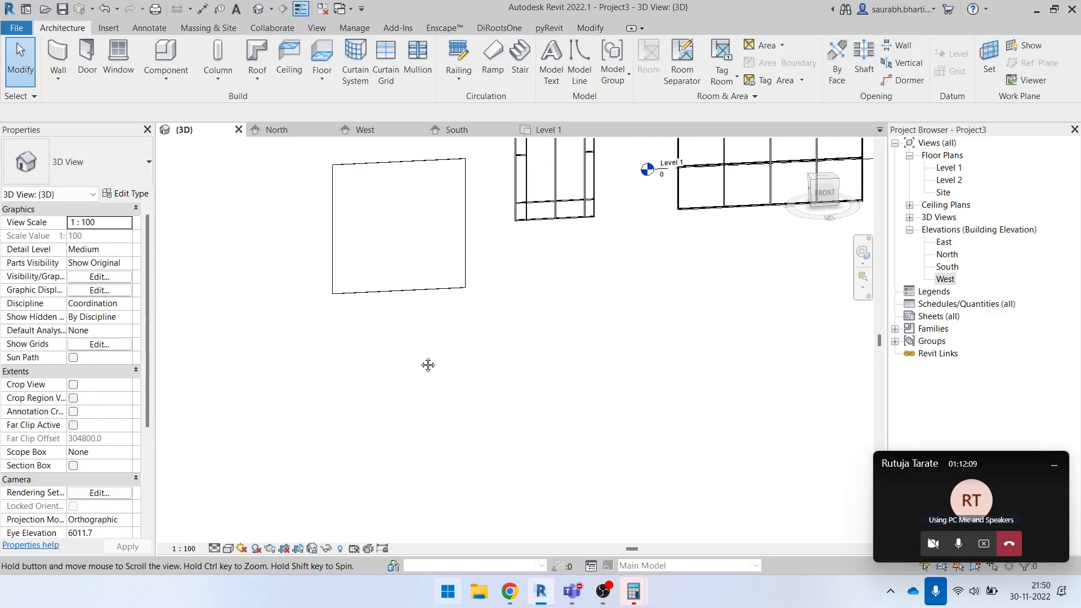
{"action": "middle_click_drag", "start_coordinate": [425, 343], "coordinate": [434, 422]}
- Add curtain grids to the new wall: a vertical at mid-width, a horizontal one-third from the top, and a vertical halving the right half
{"action": "key", "text": "c"}
{"action": "key", "text": "g"}
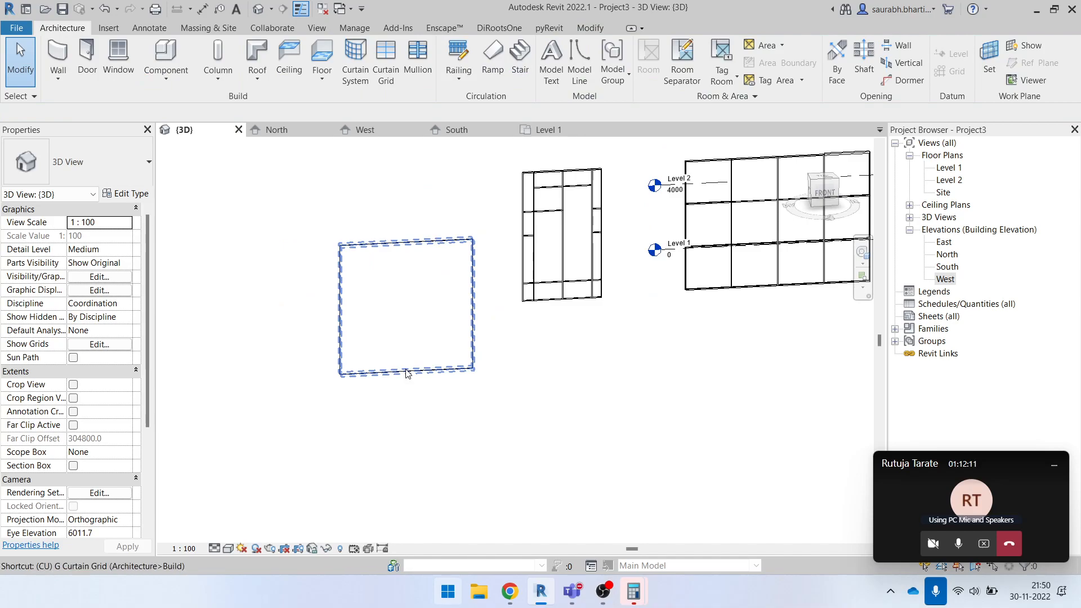
{"action": "left_click", "coordinate": [406, 250]}
{"action": "left_click", "coordinate": [345, 287]}
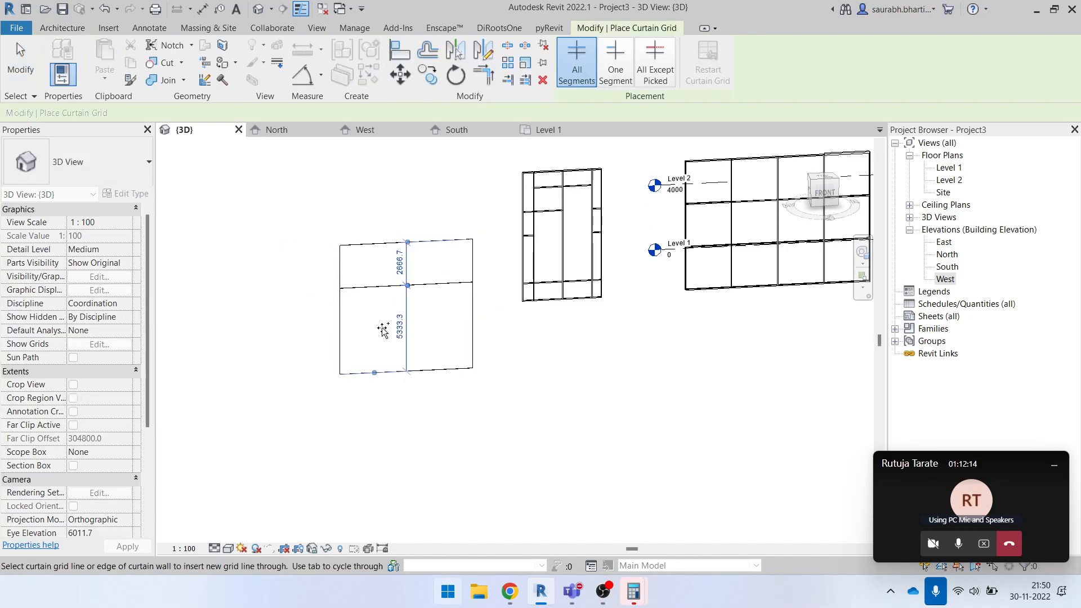
{"action": "left_click", "coordinate": [454, 286]}
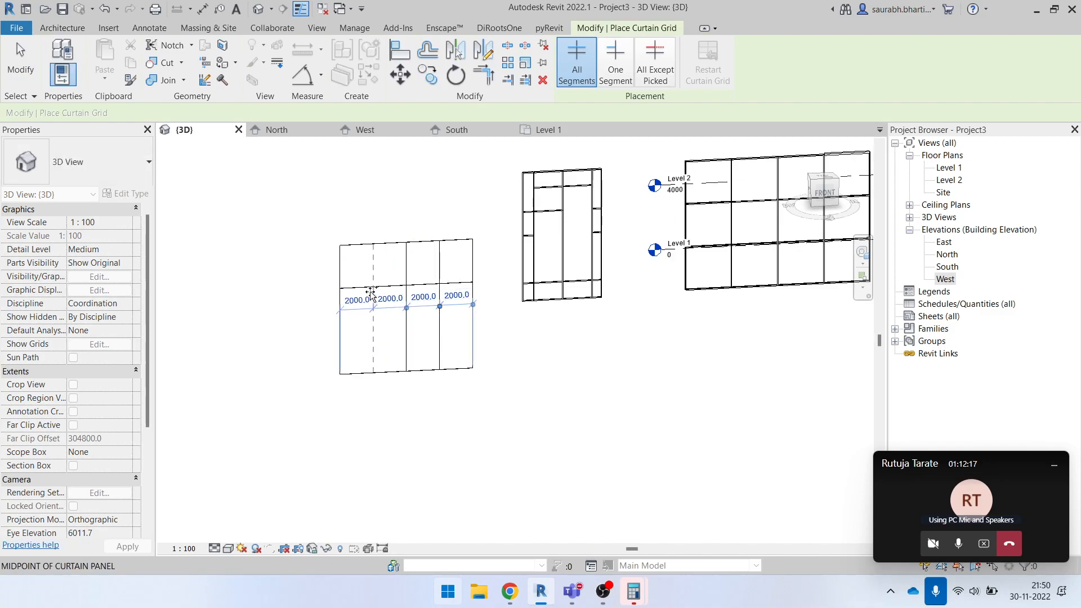
{"action": "key", "text": "Escape"}
{"action": "key", "text": "Escape"}
- Place Circular Mullion 25mm Radius on all grid lines of the new curtain wall
{"action": "scroll", "coordinate": [428, 315], "scroll_direction": "up", "scroll_amount": 3}
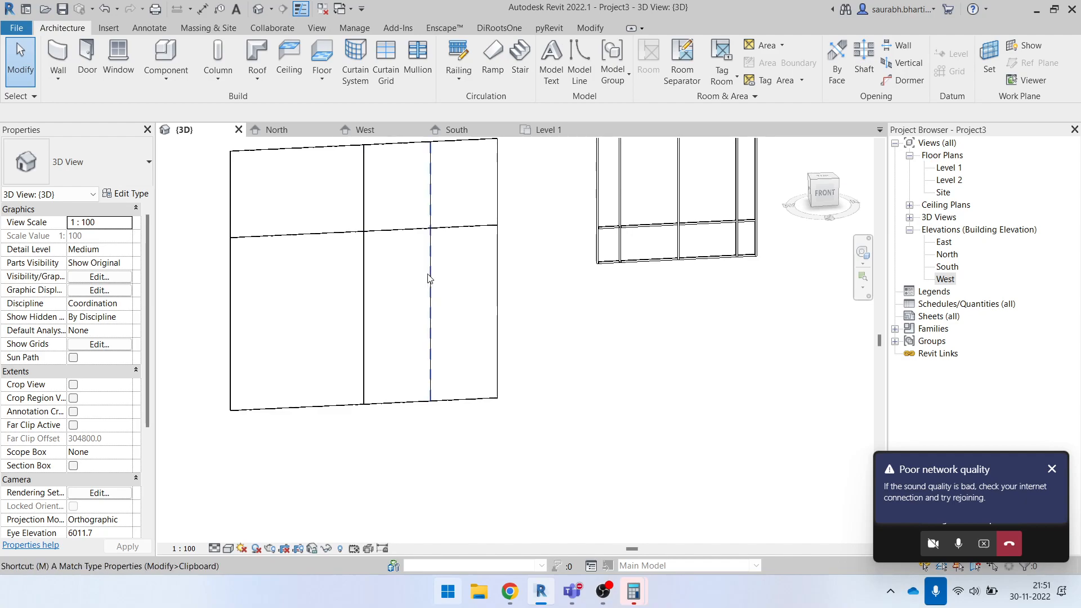
{"action": "left_click", "coordinate": [417, 62]}
{"action": "left_click", "coordinate": [637, 67]}
{"action": "left_click", "coordinate": [498, 189]}
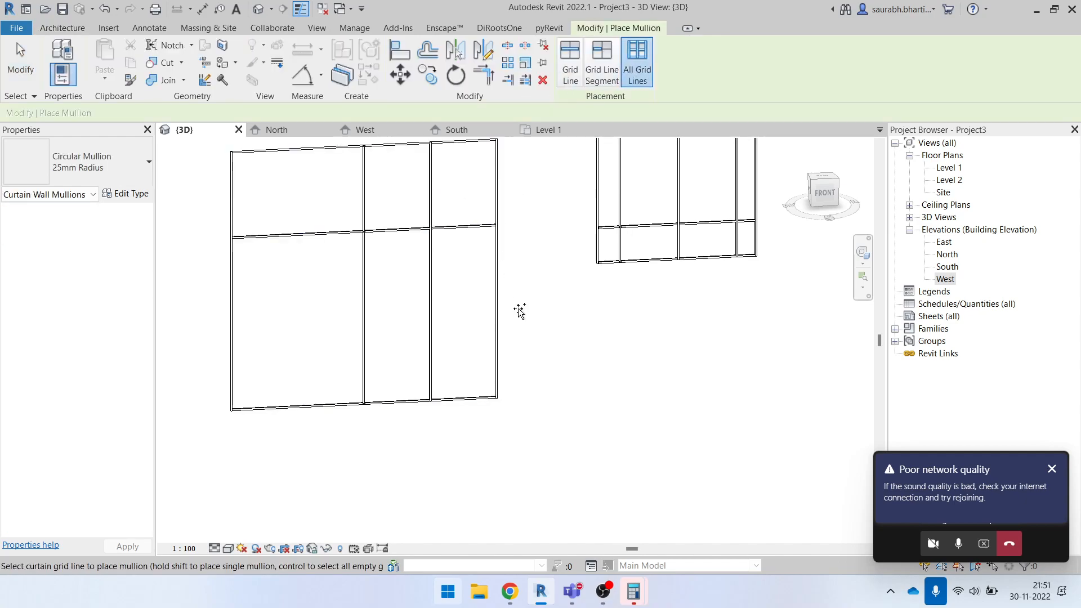
{"action": "key", "text": "Escape"}
{"action": "key", "text": "Escape"}
- Select the lower-left glazed panel of the new curtain wall and review the panel types available for it
{"action": "scroll", "coordinate": [429, 341], "scroll_direction": "down", "scroll_amount": 2}
{"action": "middle_click_drag", "start_coordinate": [507, 371], "coordinate": [473, 434], "text": "shift"}
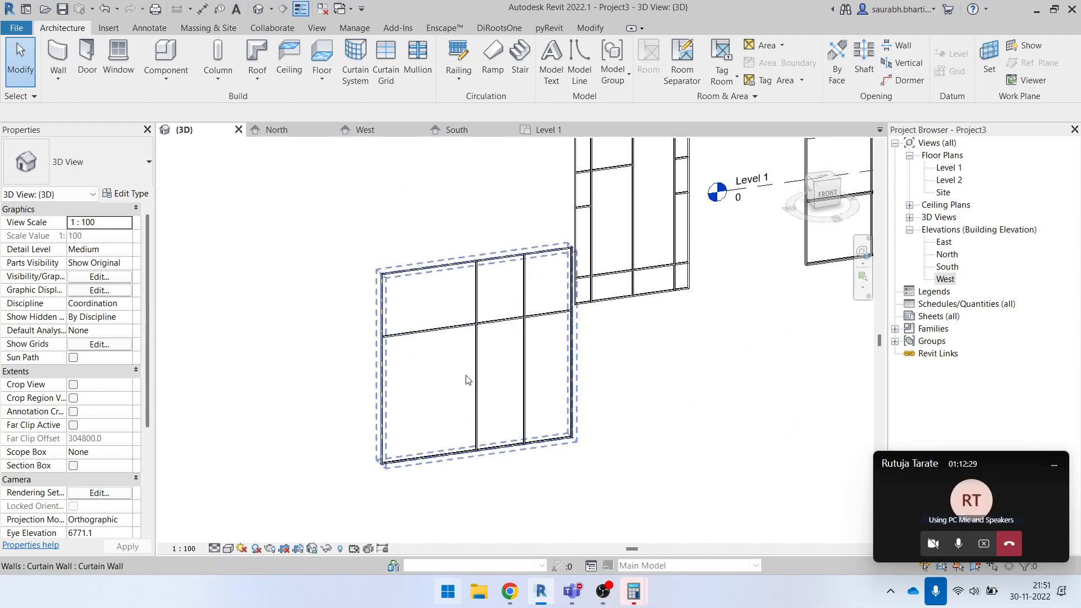
{"action": "key", "text": "Tab"}
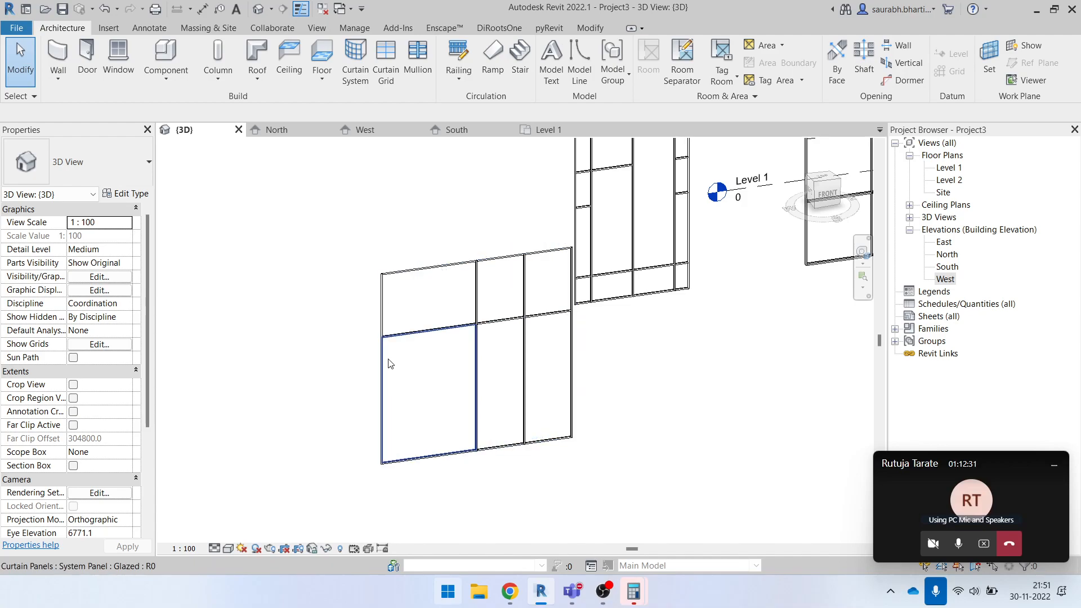
{"action": "left_click", "coordinate": [387, 363]}
{"action": "left_click", "coordinate": [70, 147]}
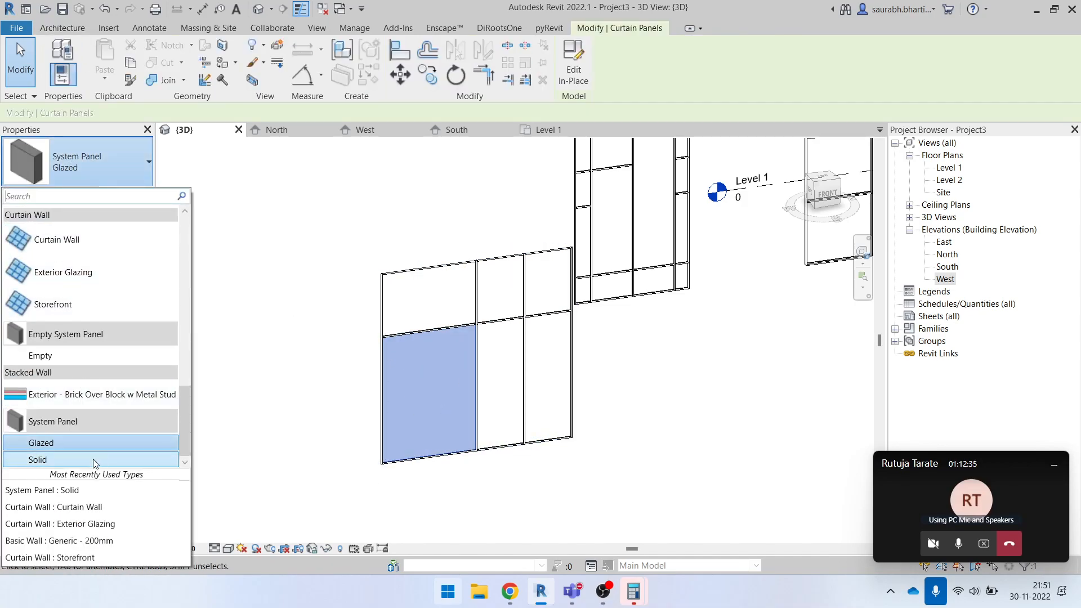
{"action": "left_click", "coordinate": [318, 385]}
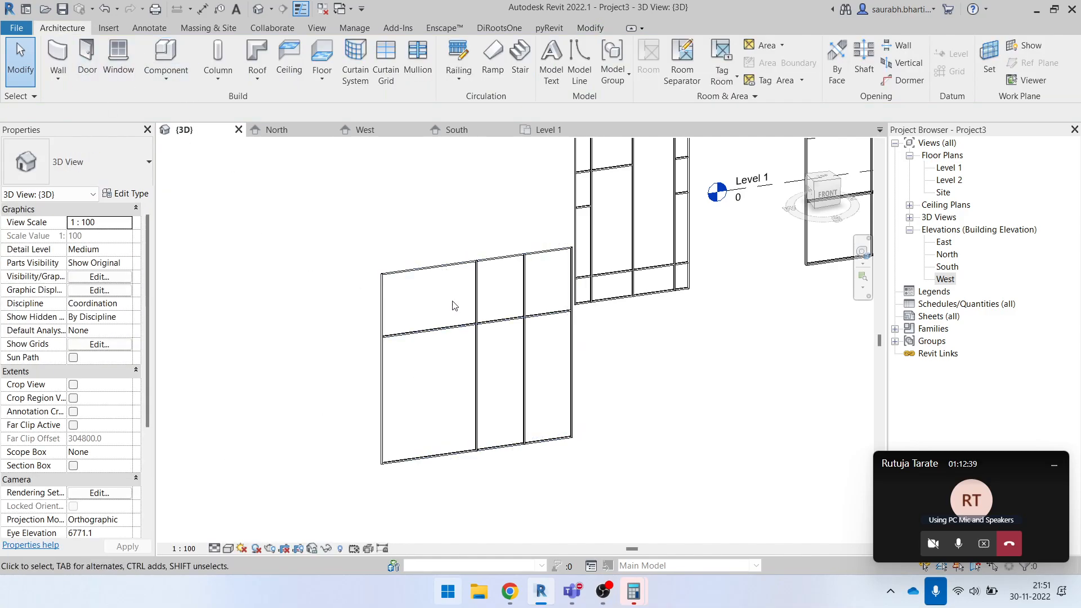
{"action": "left_click", "coordinate": [112, 32]}
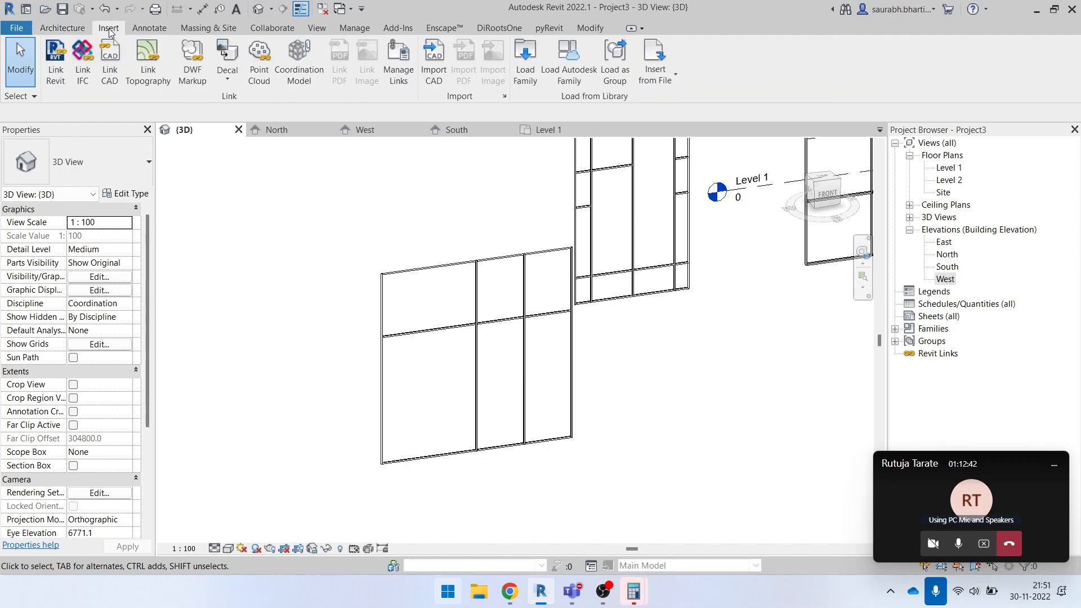
{"action": "left_click", "coordinate": [525, 60]}
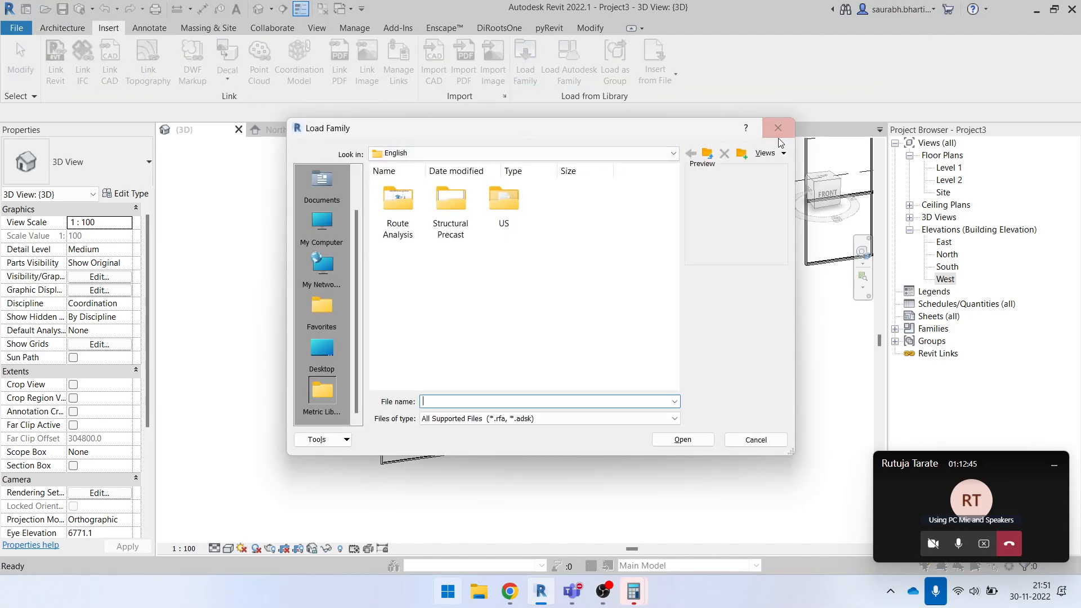
{"action": "left_click", "coordinate": [772, 134]}
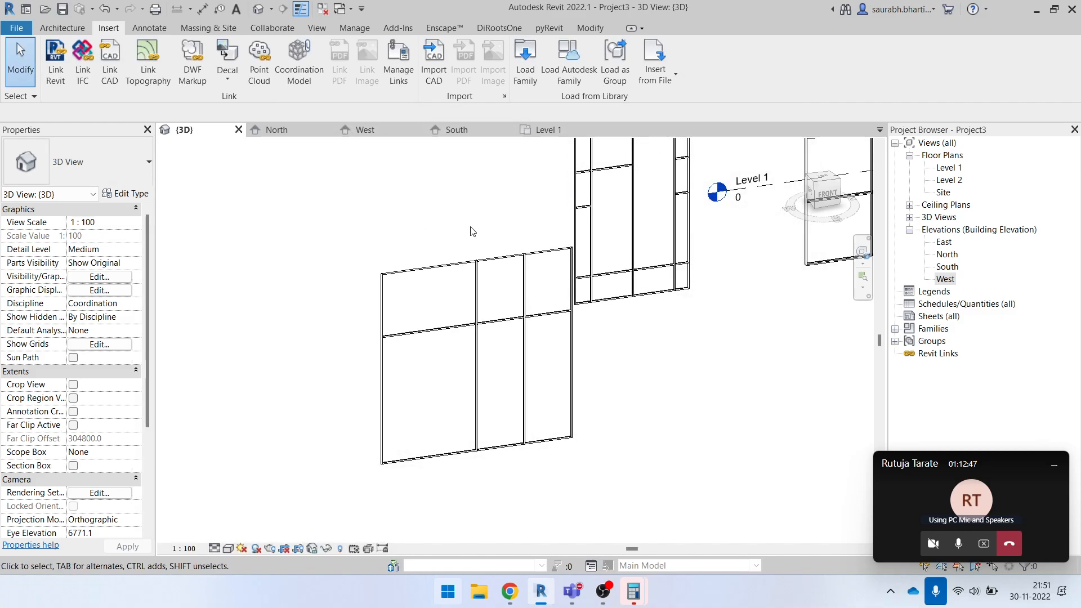
- Load the Doors_Concept_IntDbl family from the Doors category of the Autodesk family library
{"action": "left_click", "coordinate": [563, 52]}
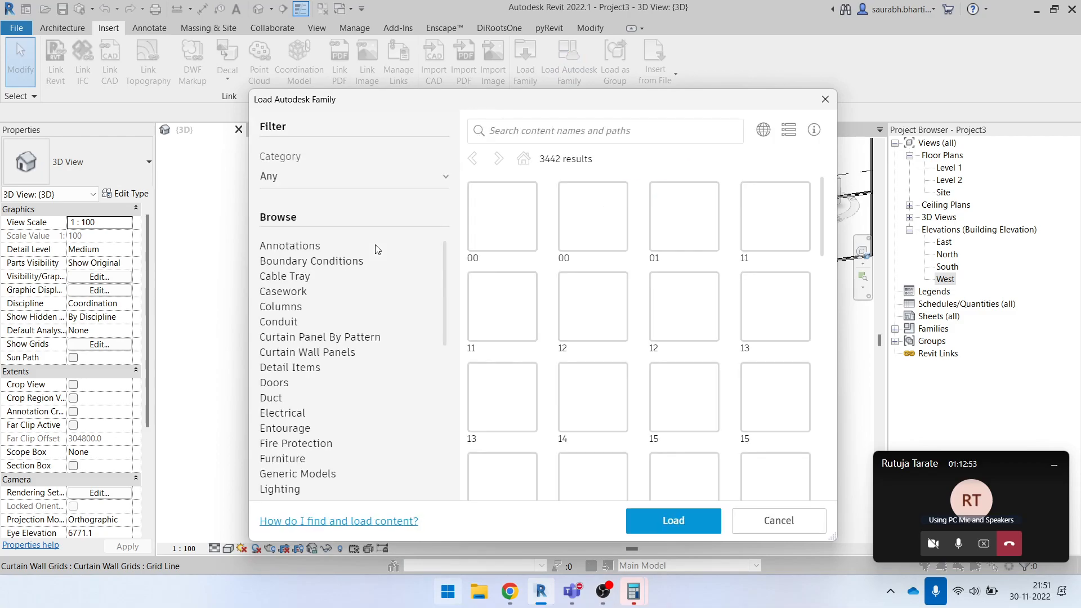
{"action": "left_click", "coordinate": [281, 383]}
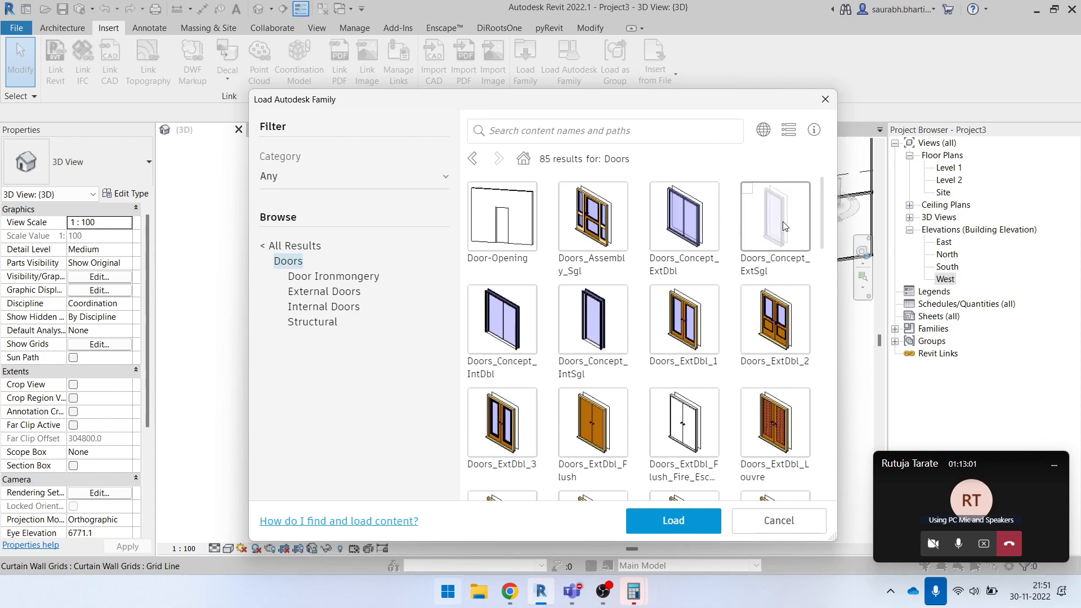
{"action": "scroll", "coordinate": [598, 367], "scroll_direction": "down", "scroll_amount": 5}
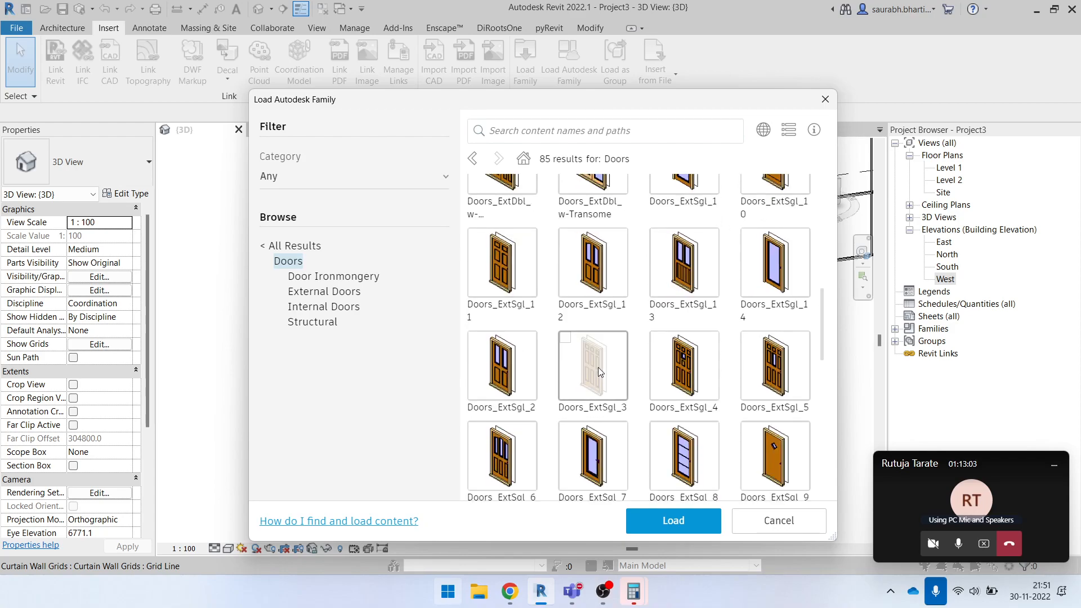
{"action": "scroll", "coordinate": [554, 332], "scroll_direction": "up", "scroll_amount": 5}
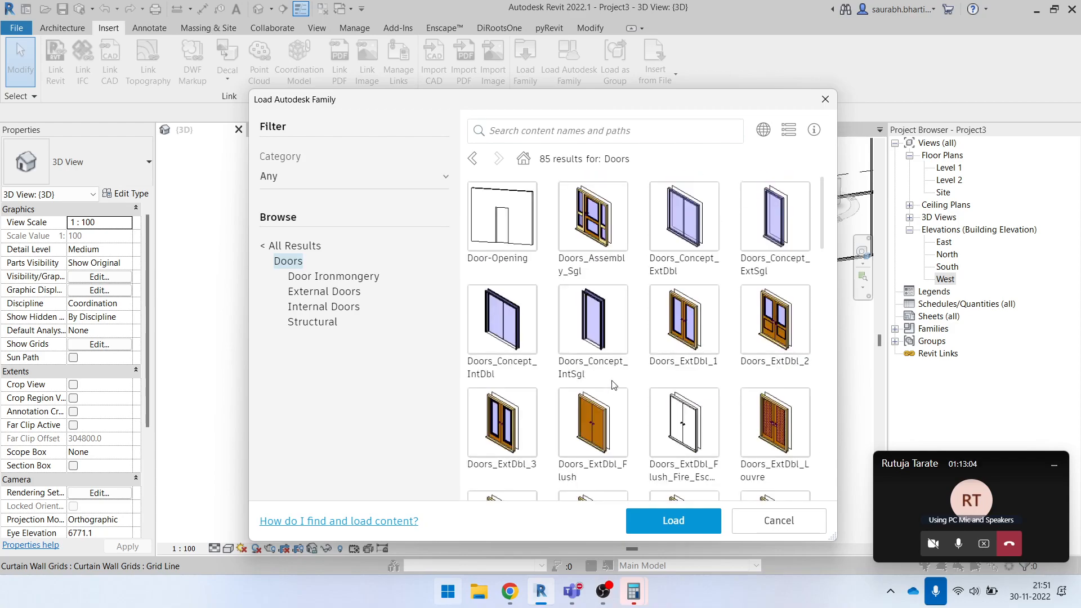
{"action": "left_click", "coordinate": [516, 338]}
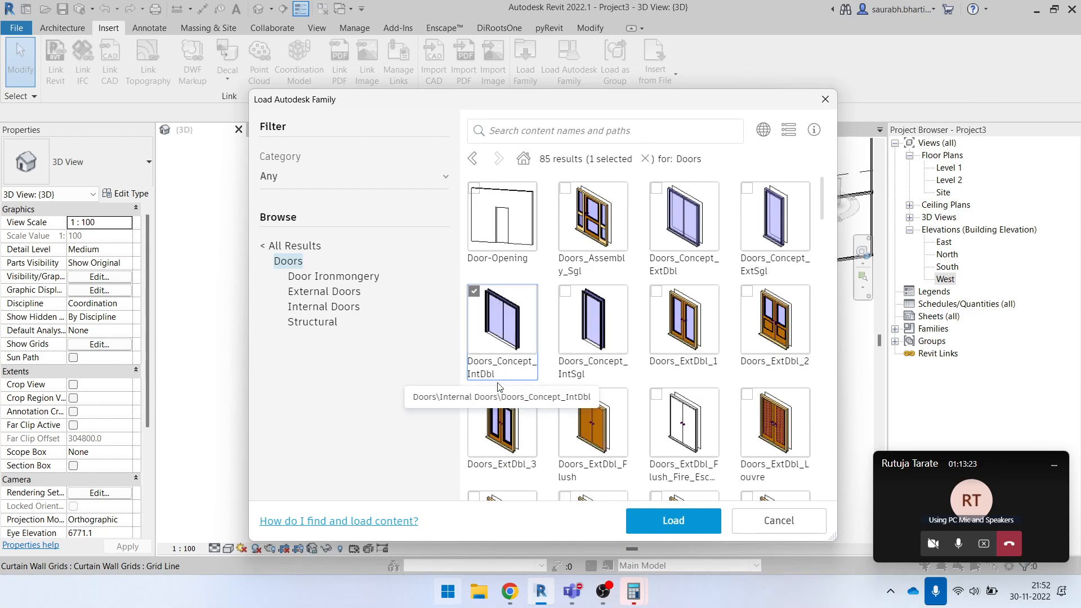
{"action": "left_click", "coordinate": [663, 522]}
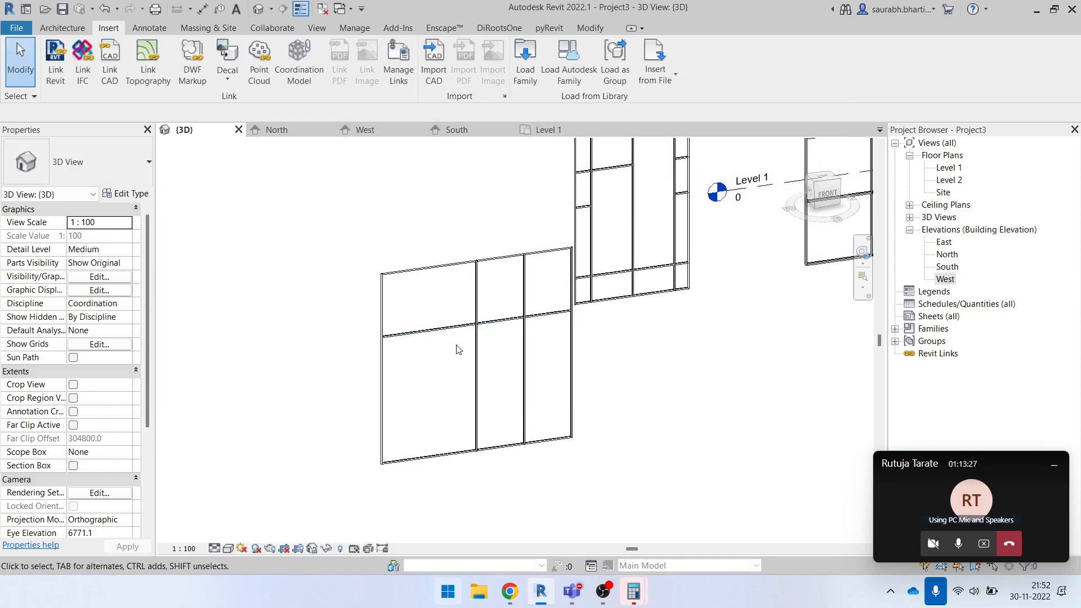
- Inspect the type list and the Glazed type properties of the new curtain wall's lower-left panel, leaving them unmodified
{"action": "key", "text": "Tab"}
{"action": "left_click", "coordinate": [426, 376]}
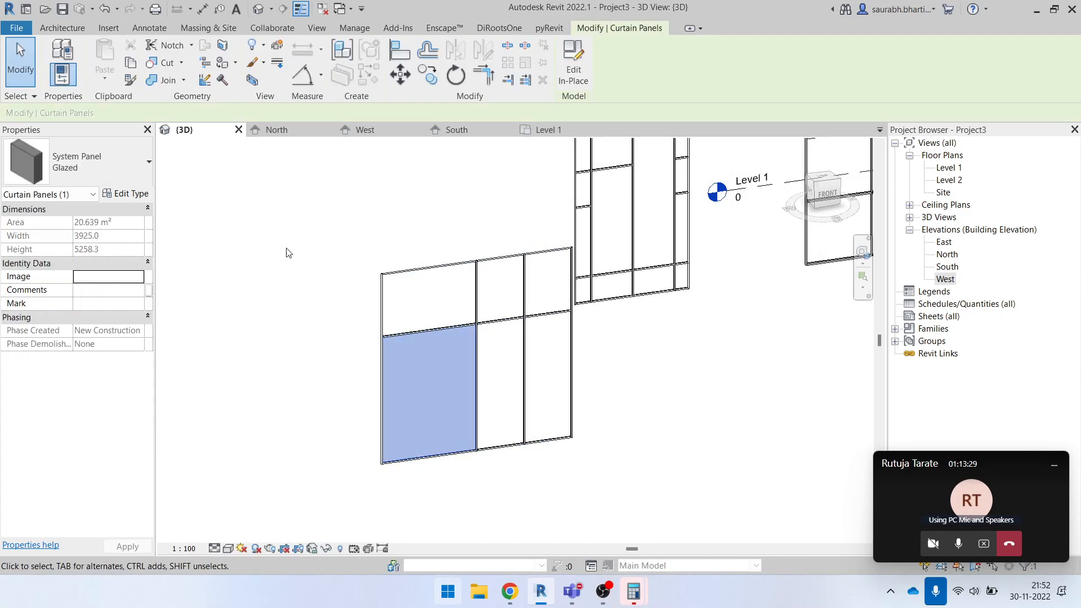
{"action": "left_click", "coordinate": [109, 174]}
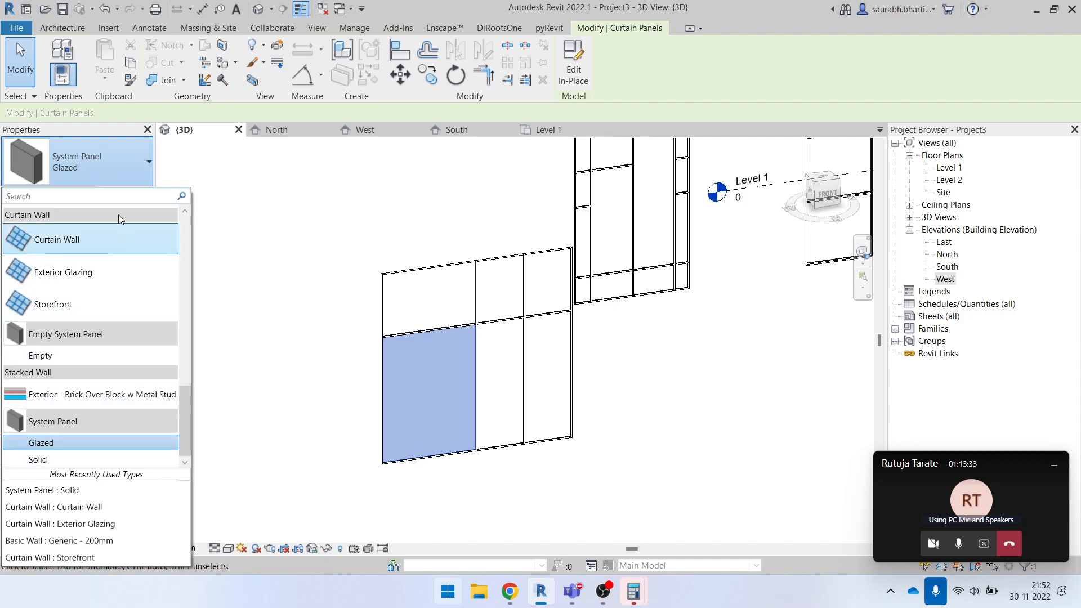
{"action": "left_click", "coordinate": [118, 171]}
{"action": "left_click", "coordinate": [126, 193]}
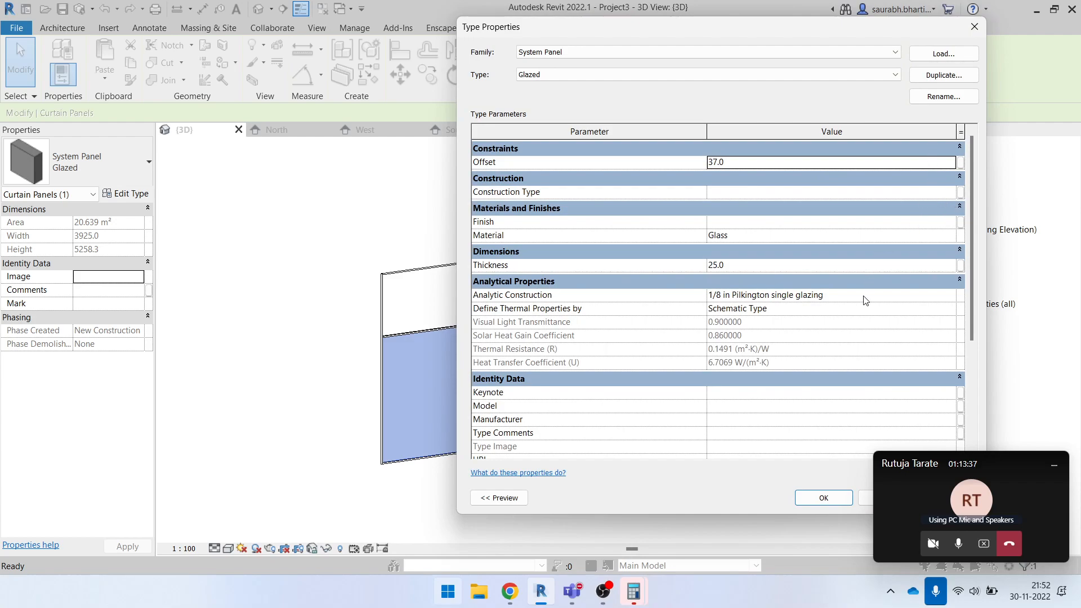
{"action": "left_click", "coordinate": [951, 224]}
{"action": "left_click", "coordinate": [974, 27]}
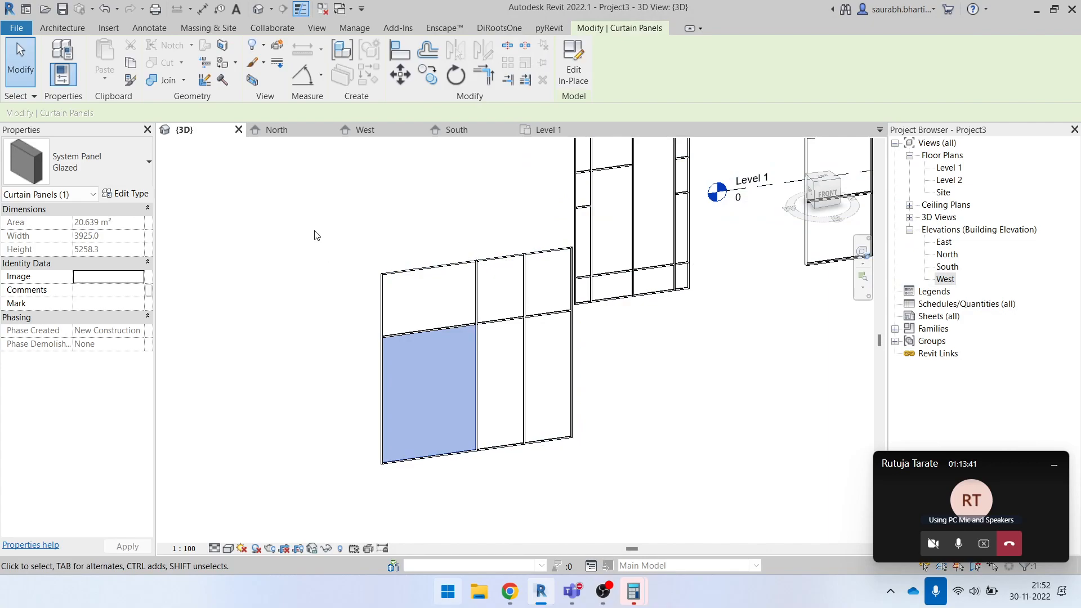
- Reselect the lower-left curtain panel and look through its type list for a door type
{"action": "left_click", "coordinate": [316, 233]}
{"action": "left_click", "coordinate": [472, 351]}
{"action": "left_click", "coordinate": [121, 161]}
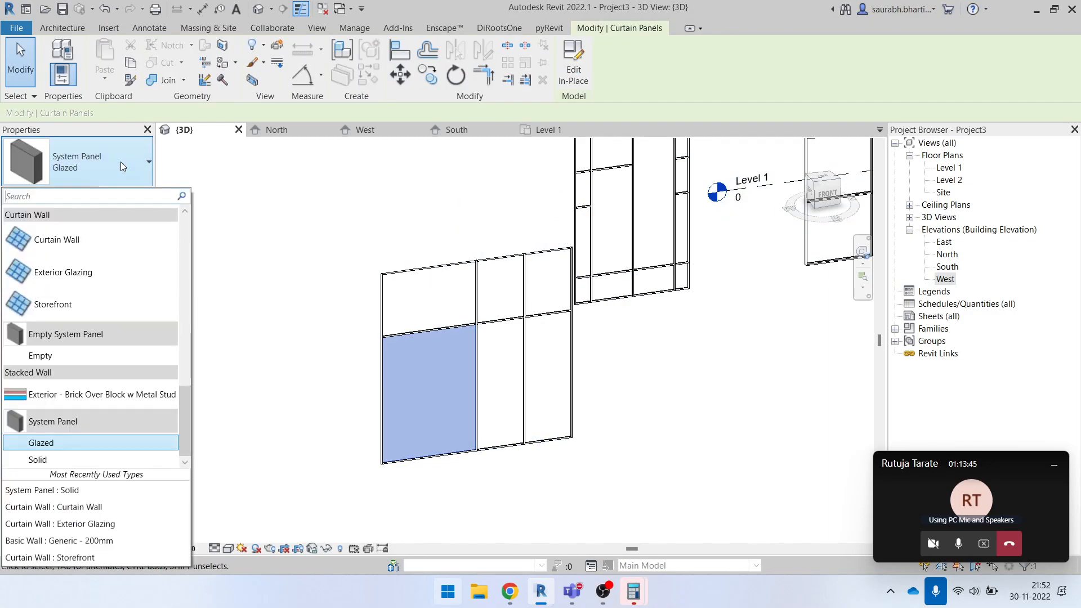
{"action": "left_click", "coordinate": [85, 362]}
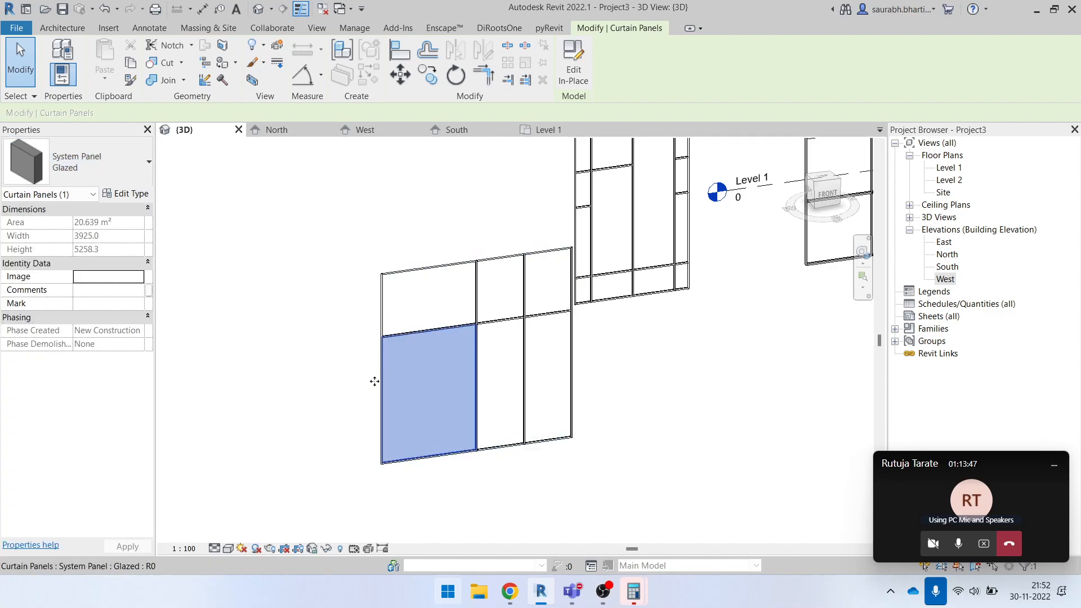
{"action": "left_click", "coordinate": [468, 396]}
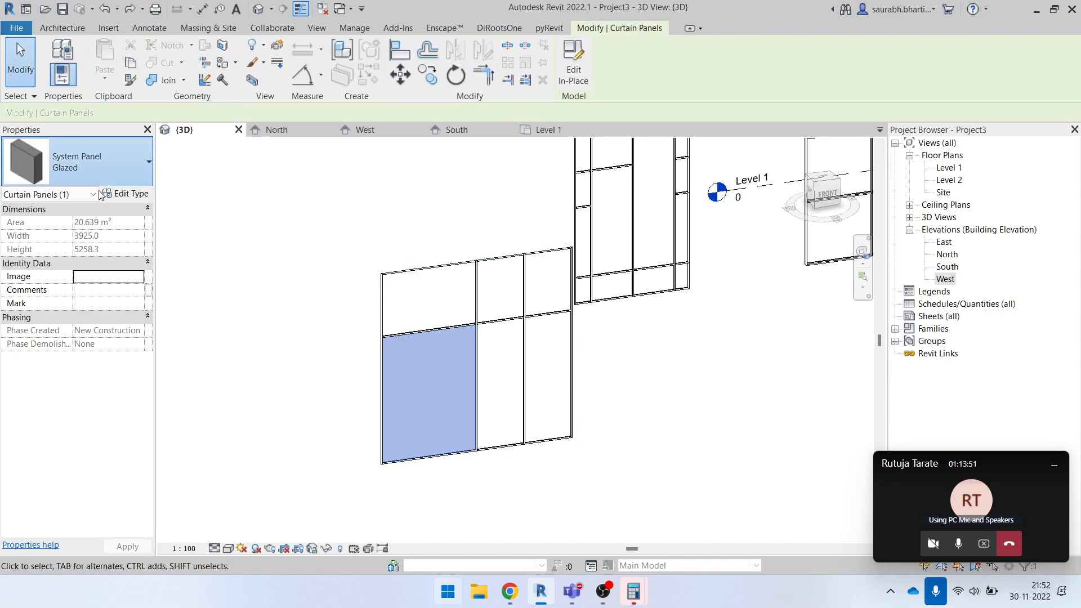
{"action": "left_click", "coordinate": [79, 163]}
{"action": "scroll", "coordinate": [77, 331], "scroll_direction": "up", "scroll_amount": 5}
{"action": "scroll", "coordinate": [77, 328], "scroll_direction": "down", "scroll_amount": 3}
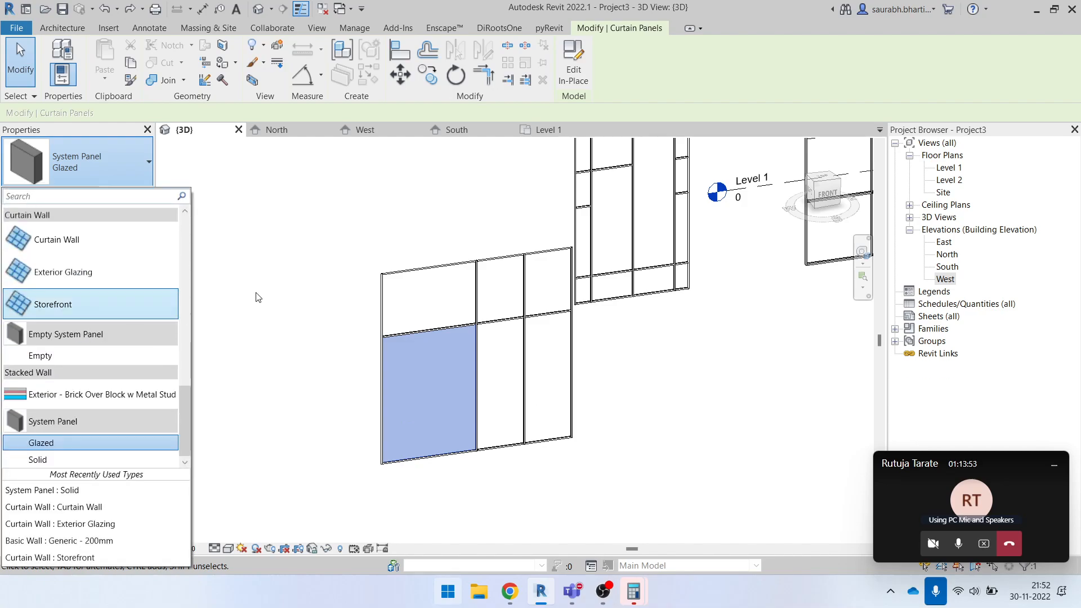
{"action": "left_click", "coordinate": [249, 298]}
{"action": "left_click", "coordinate": [523, 72]}
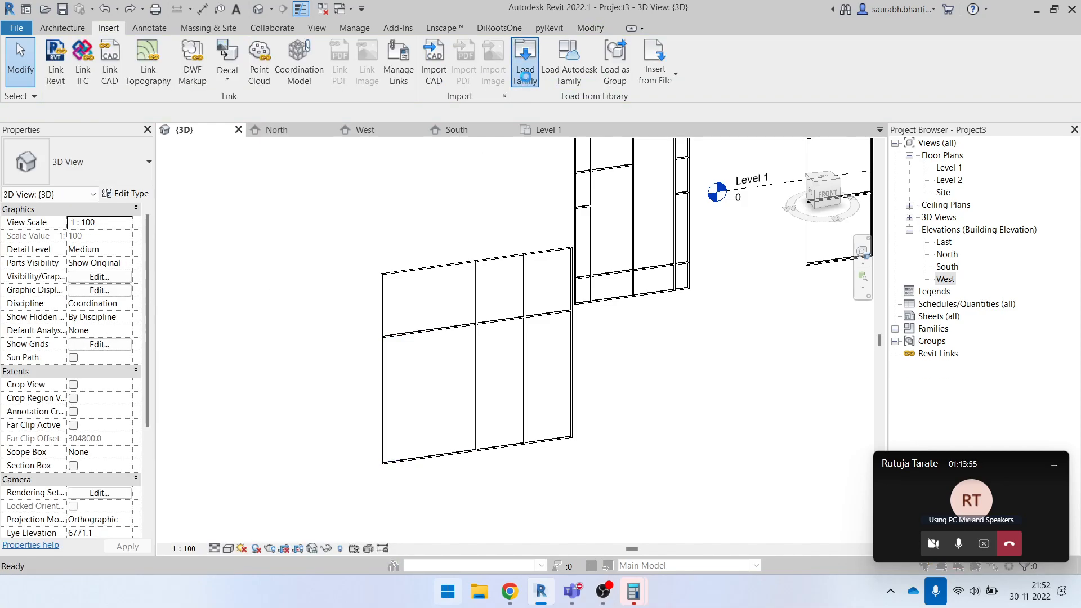
{"action": "double_click", "coordinate": [504, 203]}
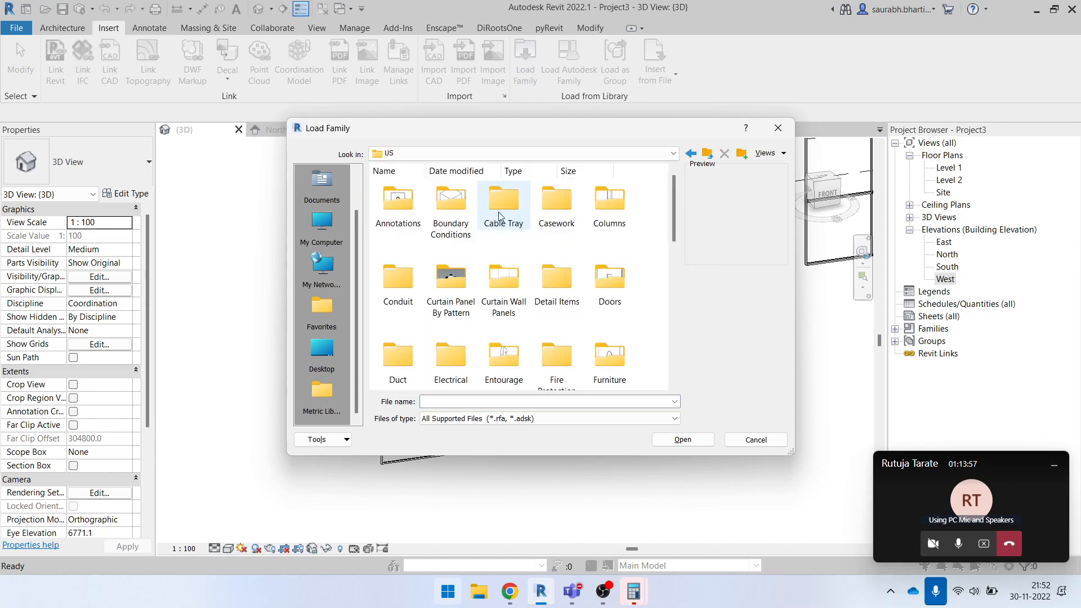
{"action": "left_click", "coordinate": [778, 129]}
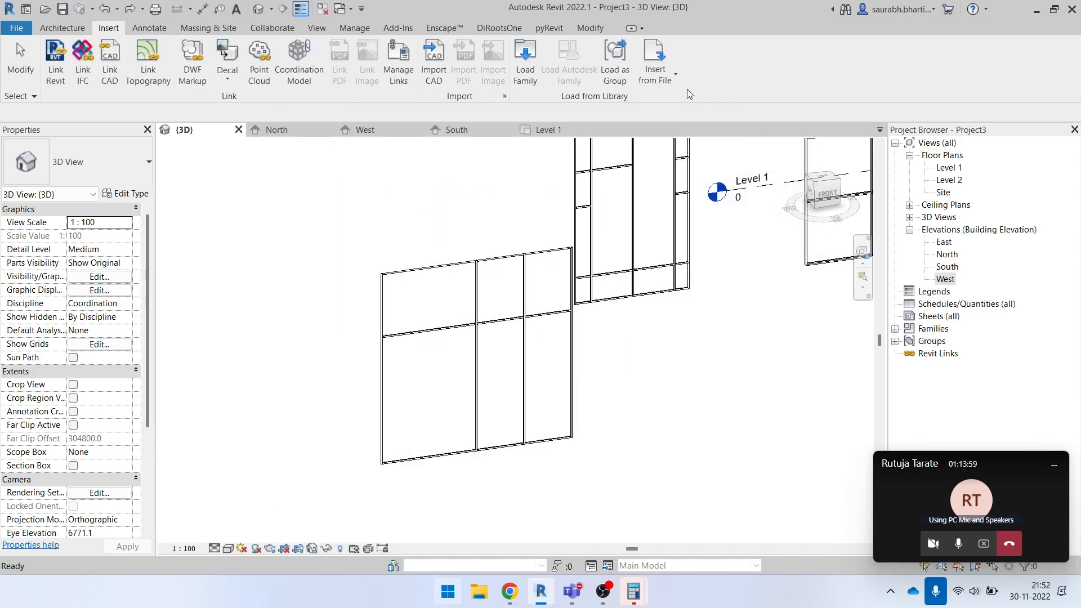
{"action": "left_click", "coordinate": [524, 72]}
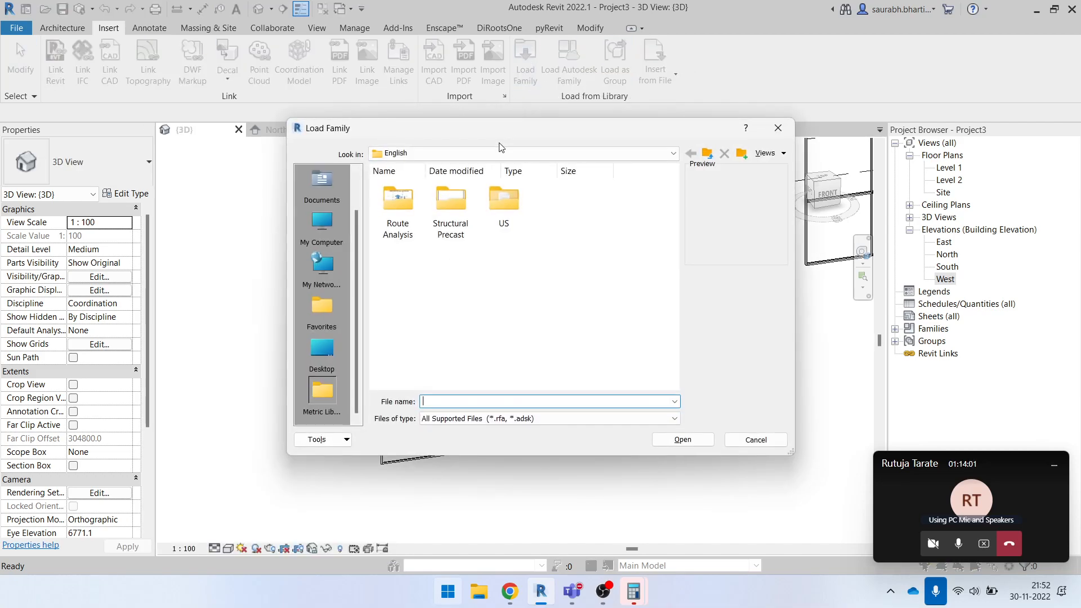
{"action": "left_click", "coordinate": [779, 128]}
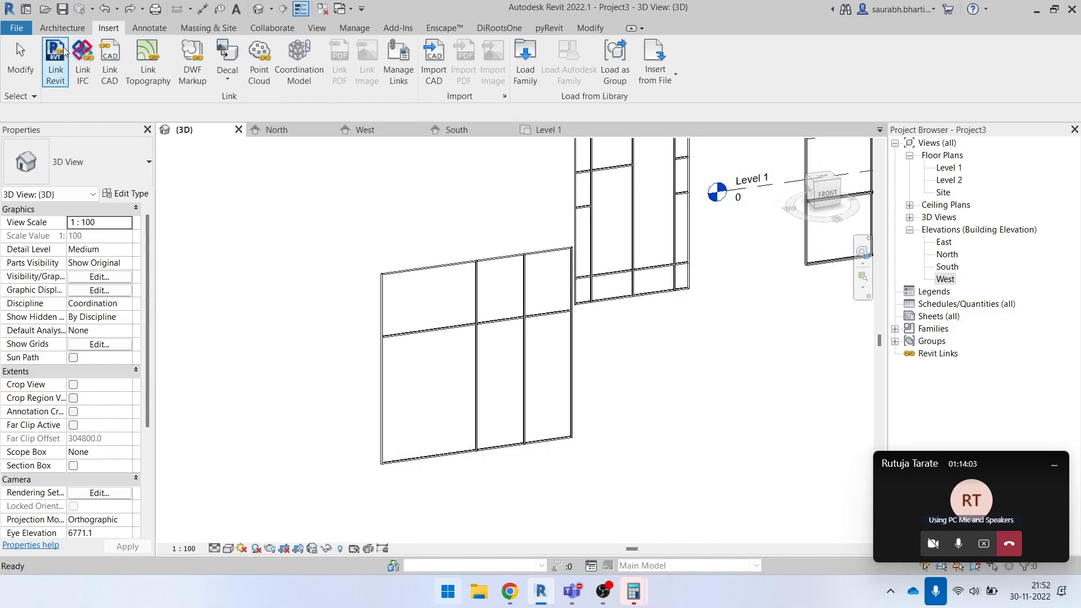
{"action": "left_click", "coordinate": [67, 29]}
{"action": "left_click", "coordinate": [87, 56]}
{"action": "left_click", "coordinate": [570, 70]}
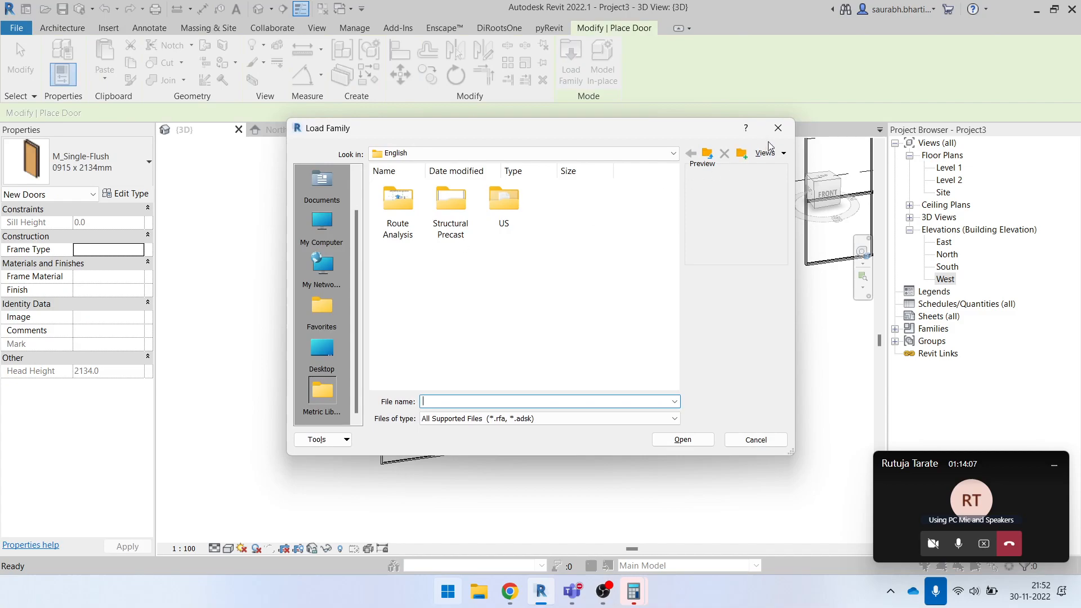
{"action": "left_click", "coordinate": [780, 134]}
{"action": "key", "text": "Escape"}
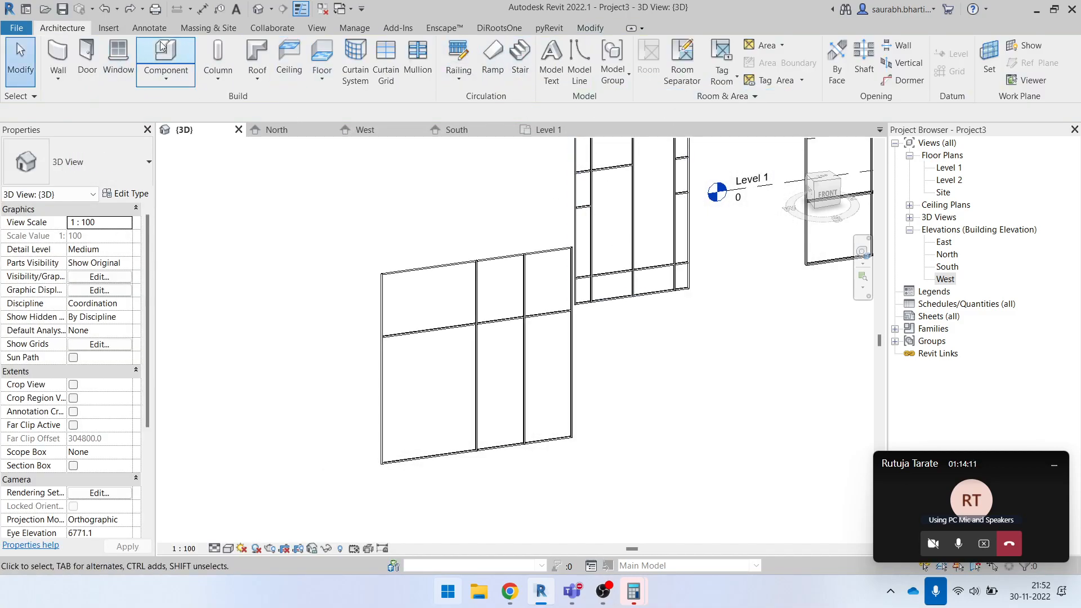
- Start the Door command and choose the M_Door-Curtain-Wall-Double-Storefront family from the US Doors folder to load
{"action": "key", "text": "d"}
{"action": "key", "text": "r"}
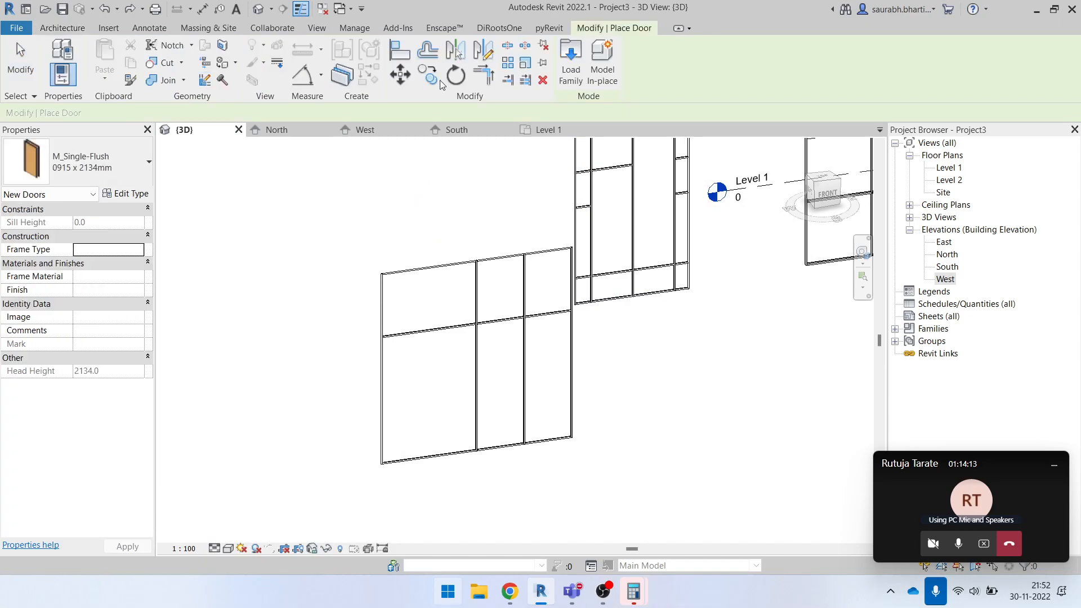
{"action": "left_click", "coordinate": [571, 62]}
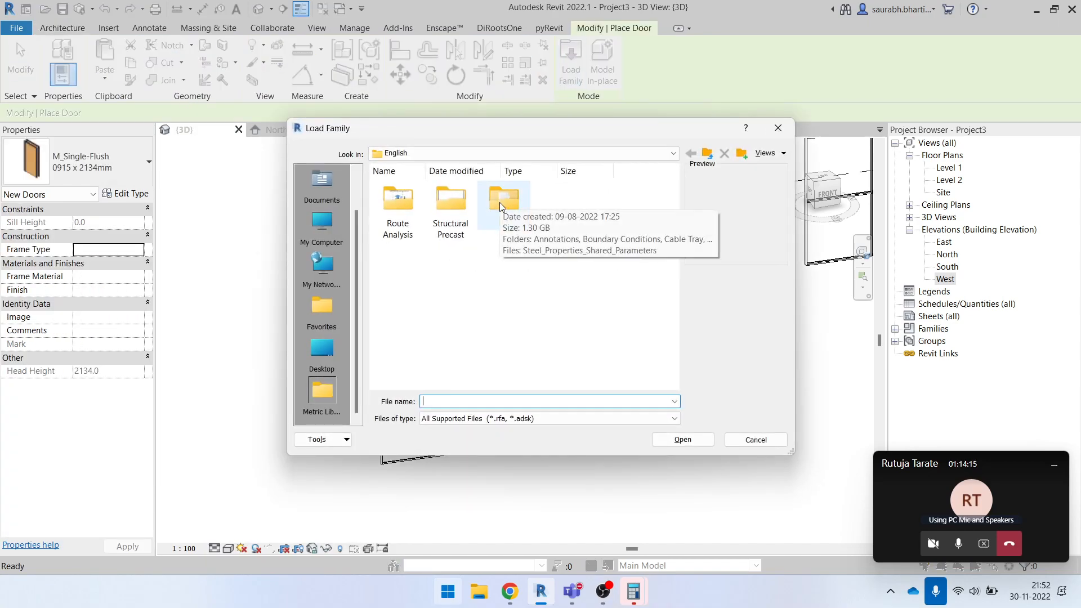
{"action": "double_click", "coordinate": [501, 201]}
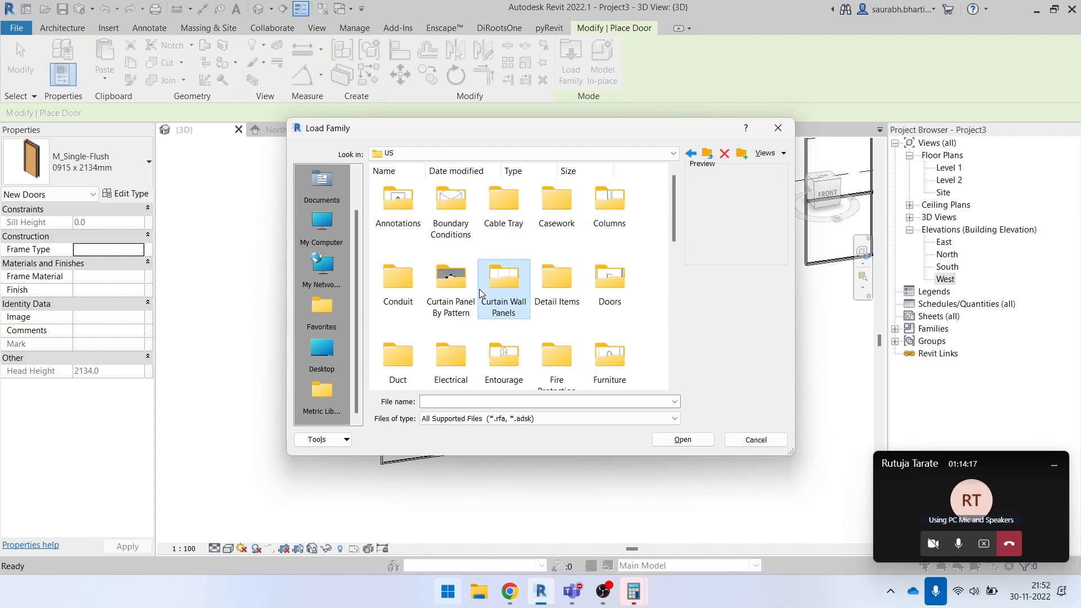
{"action": "left_click", "coordinate": [603, 283]}
{"action": "double_click", "coordinate": [611, 283]}
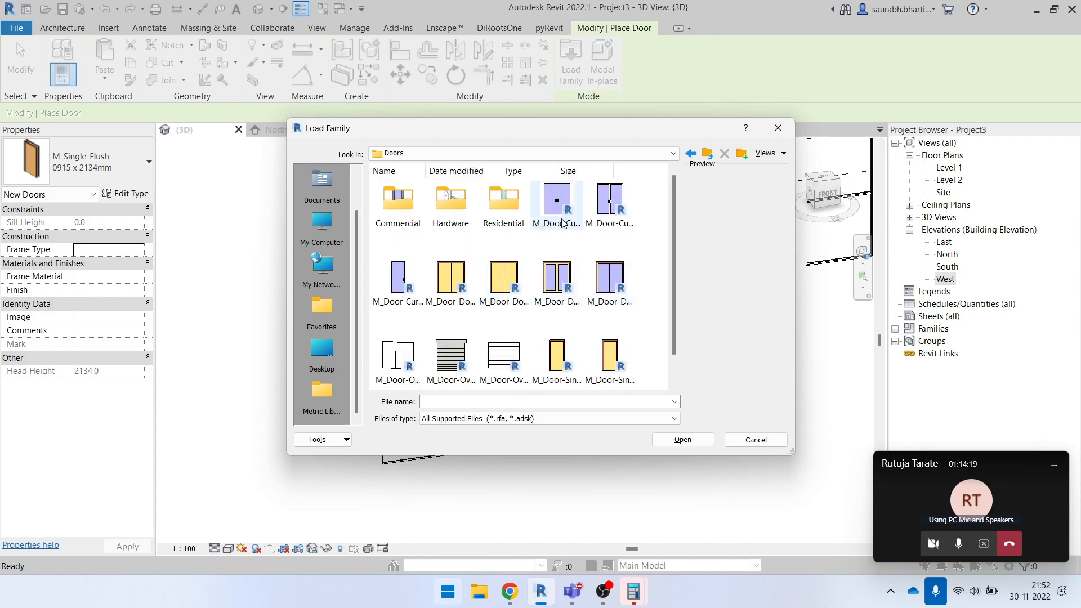
{"action": "left_click", "coordinate": [552, 245]}
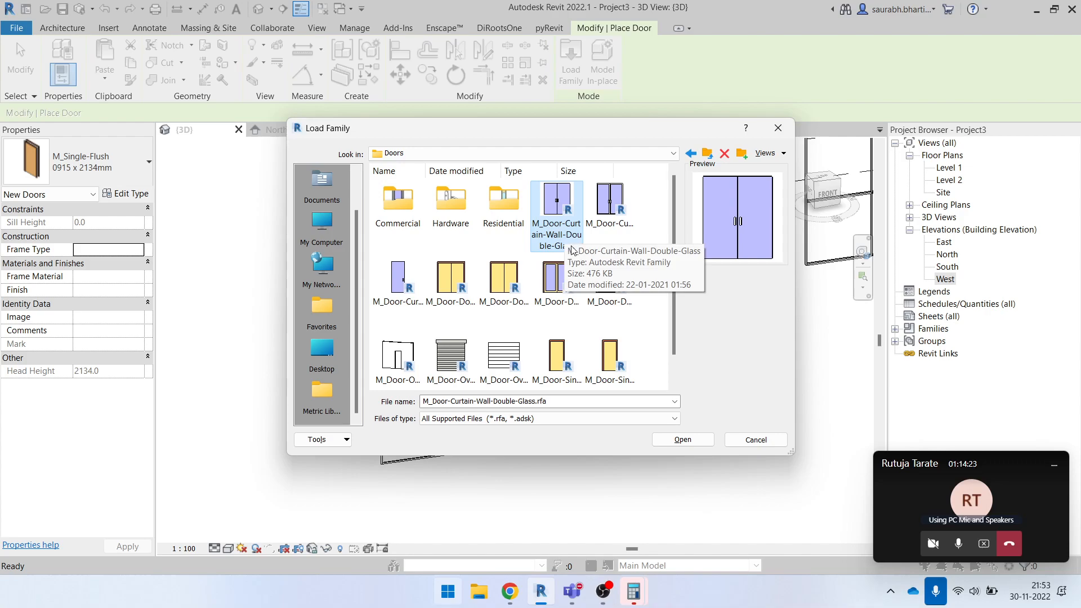
{"action": "left_click", "coordinate": [622, 208]}
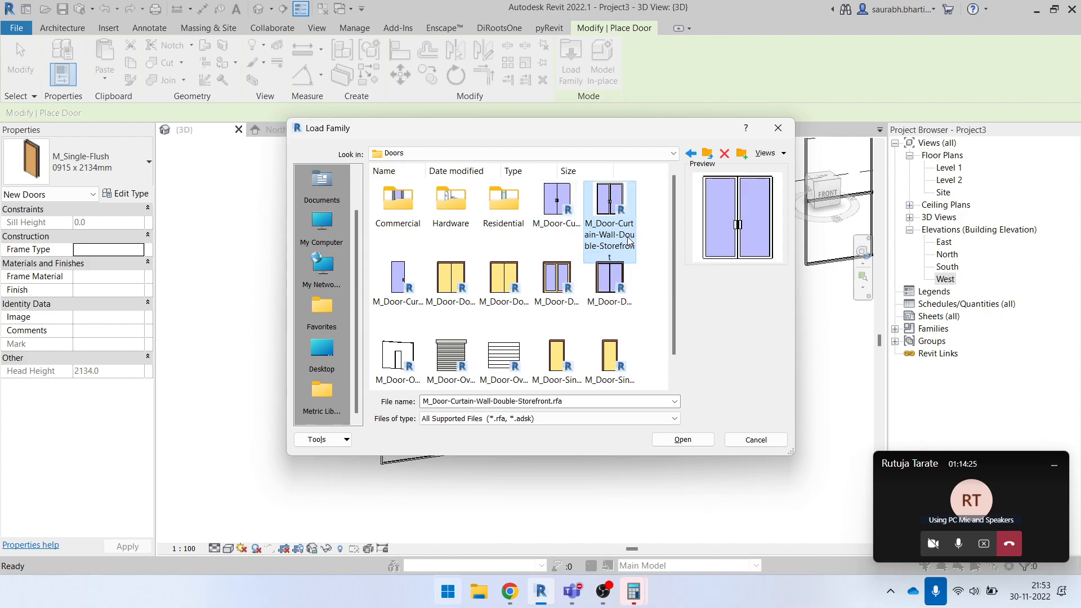
{"action": "left_click", "coordinate": [420, 273]}
{"action": "left_click", "coordinate": [625, 210]}
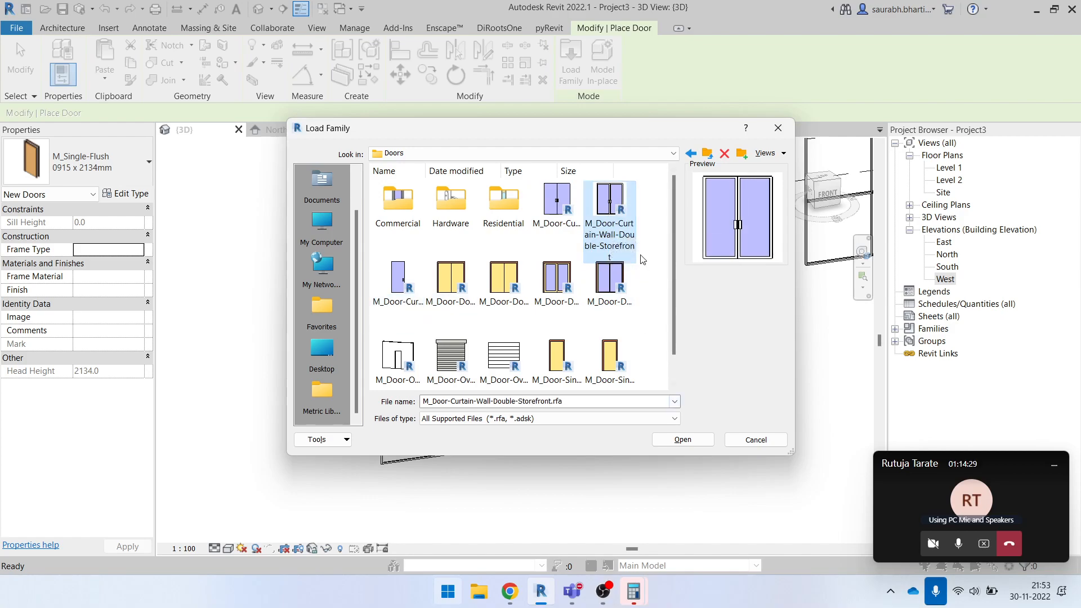
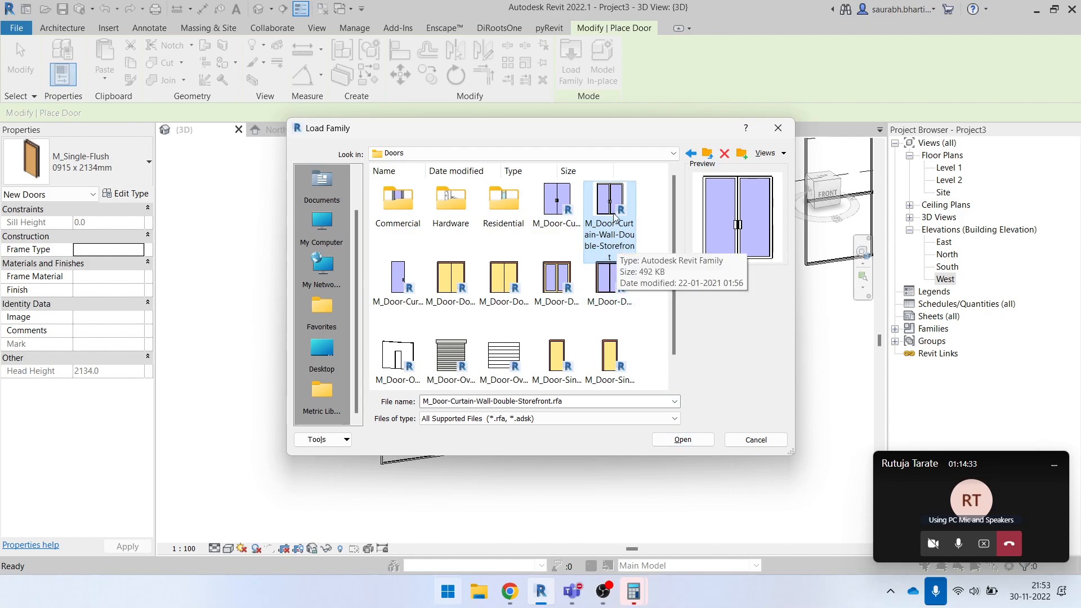
{"action": "left_click", "coordinate": [683, 439]}
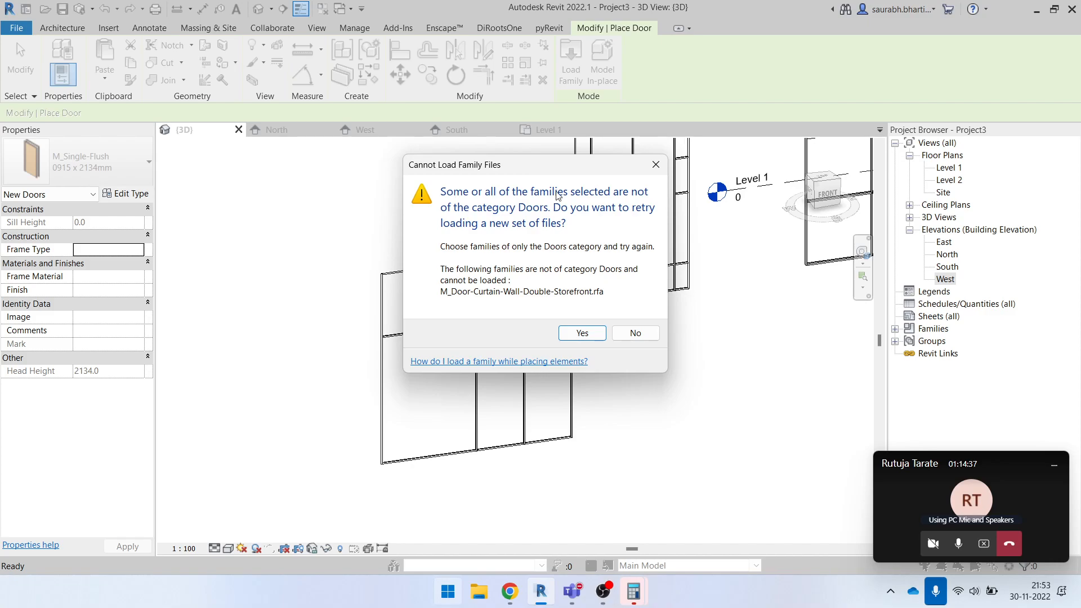
{"action": "left_click", "coordinate": [583, 333]}
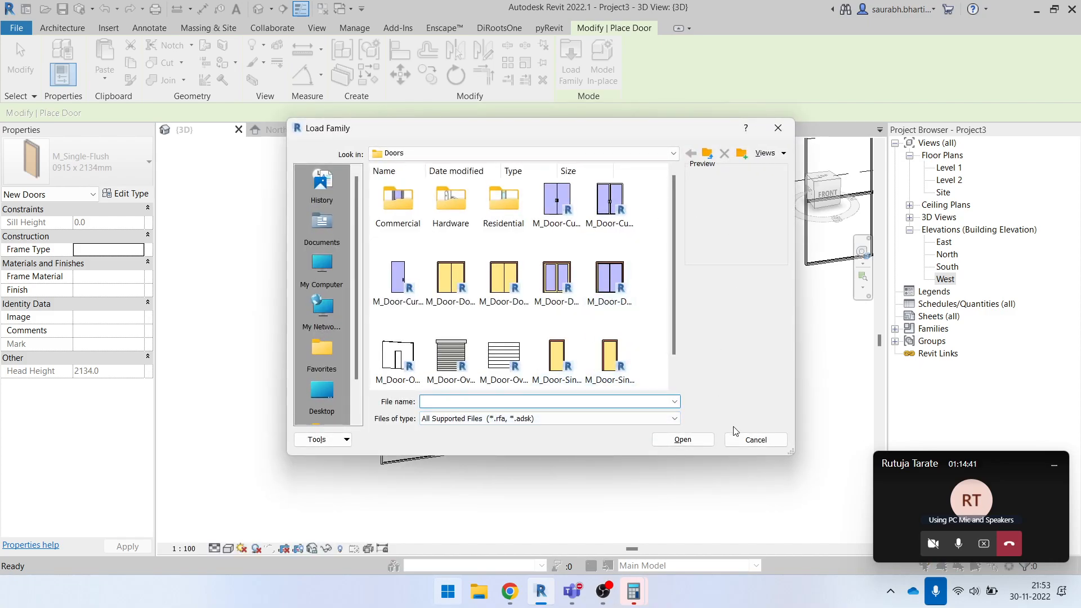
{"action": "left_click", "coordinate": [742, 439]}
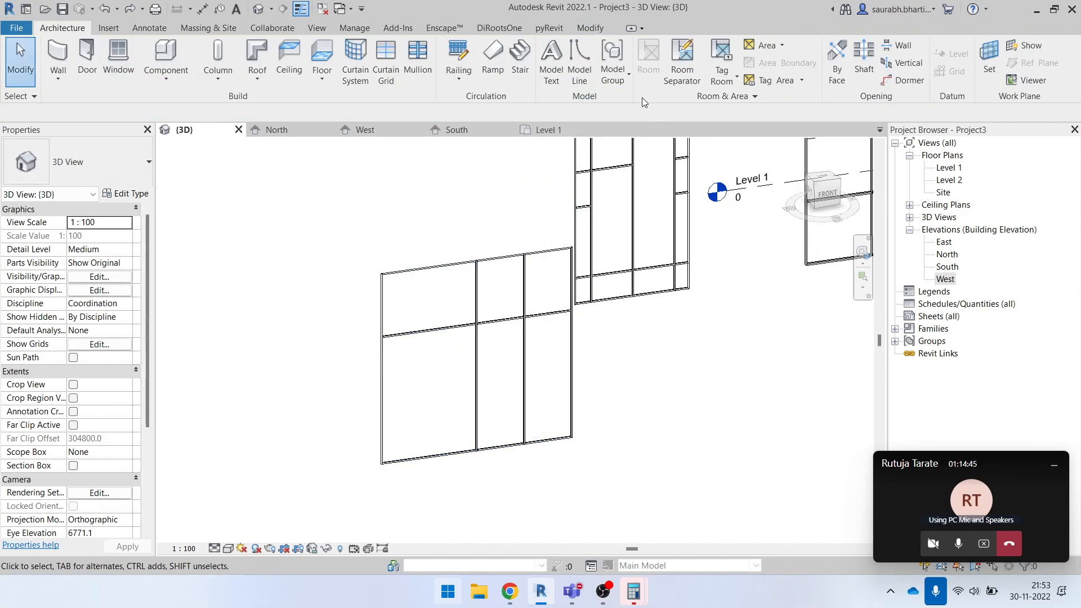
- Load the M_Door-Curtain-Wall-Double-Storefront family from the Doors folder into the project without an active placement command
{"action": "left_click", "coordinate": [344, 29]}
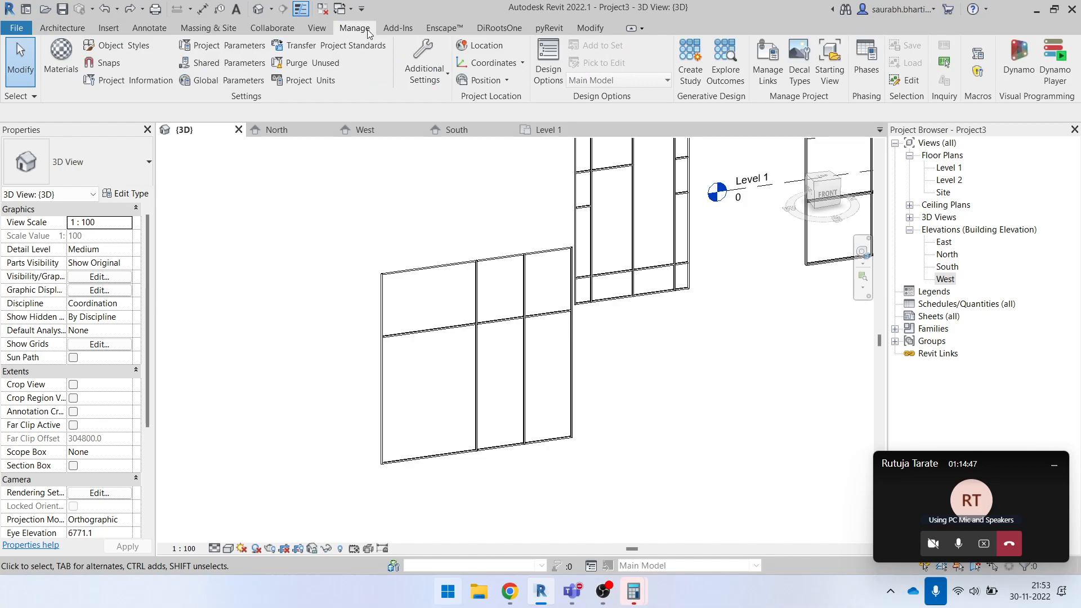
{"action": "left_click", "coordinate": [116, 30]}
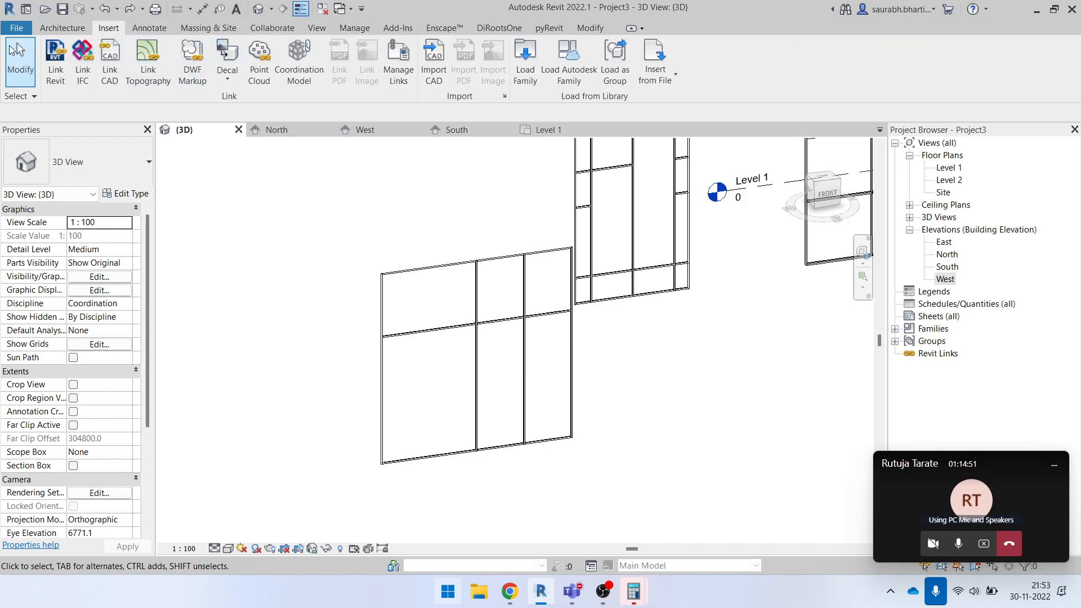
{"action": "left_click", "coordinate": [516, 61]}
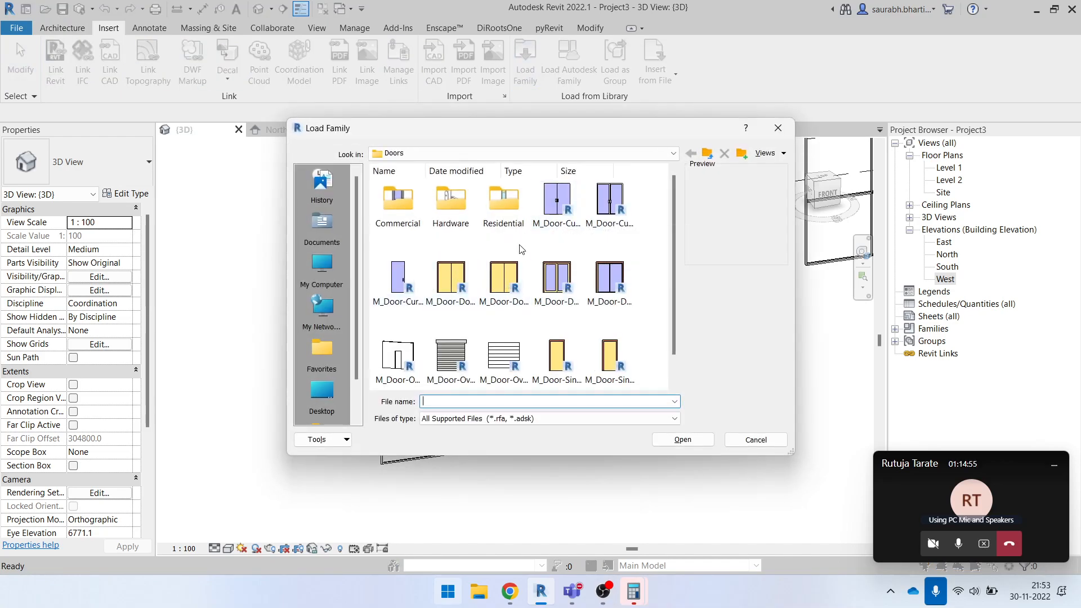
{"action": "left_click", "coordinate": [608, 209]}
{"action": "left_click", "coordinate": [684, 440]}
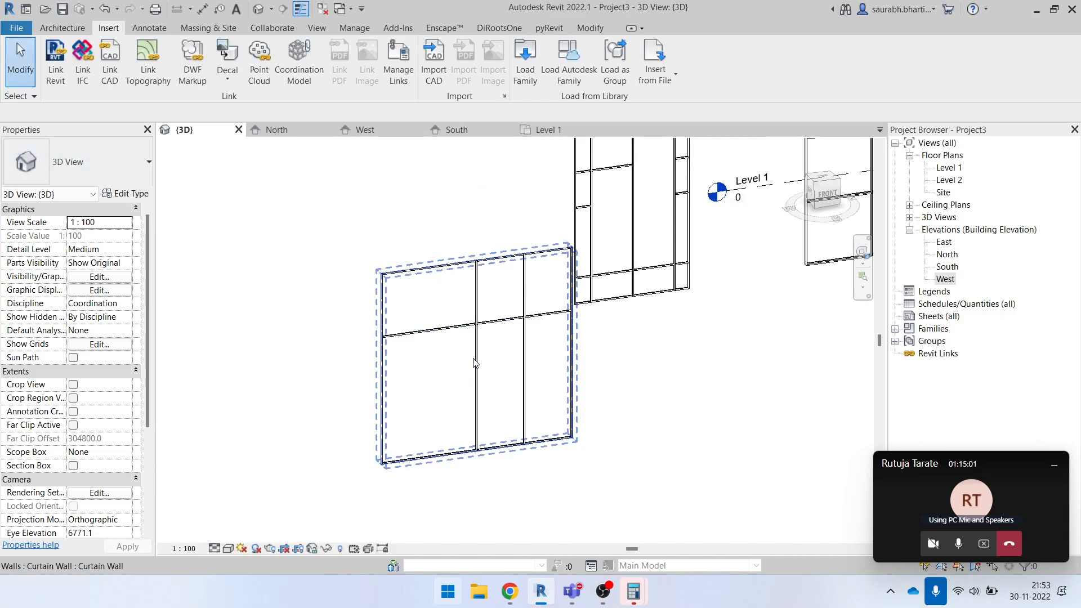
- Change the lower-left glazed panel of the newest curtain wall to the M_Door-Curtain-Wall-Double-Storefront type and deselect it
{"action": "left_click", "coordinate": [442, 382]}
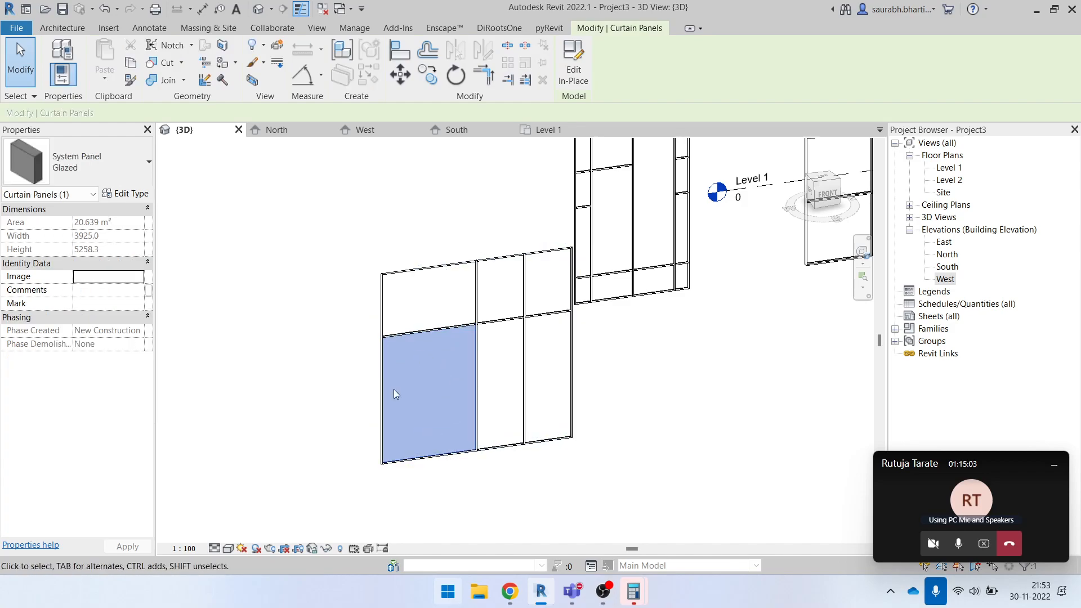
{"action": "left_click", "coordinate": [74, 169]}
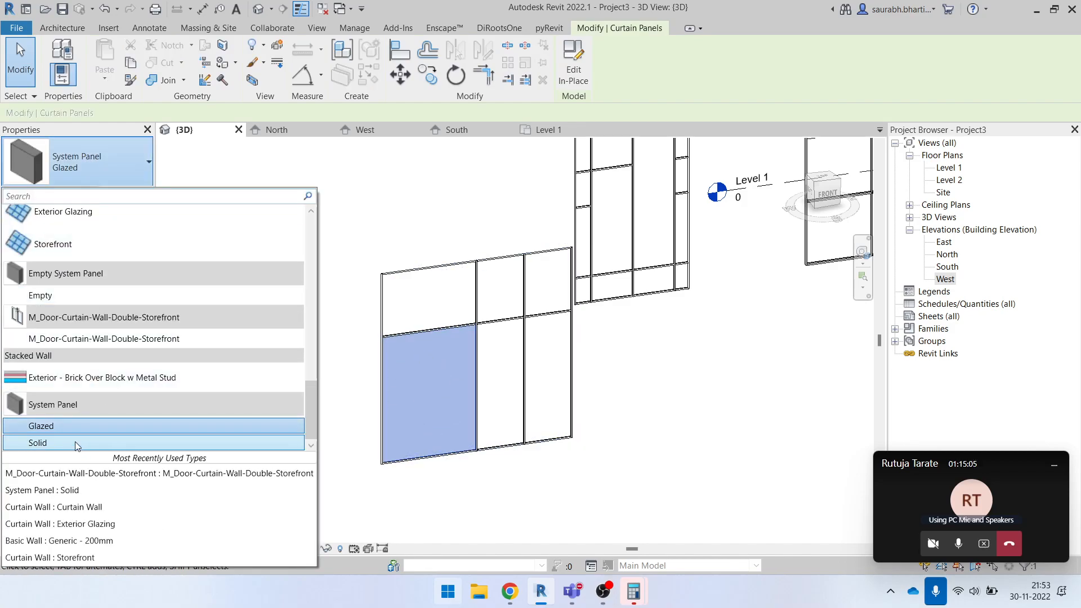
{"action": "mouse_move", "coordinate": [55, 320]}
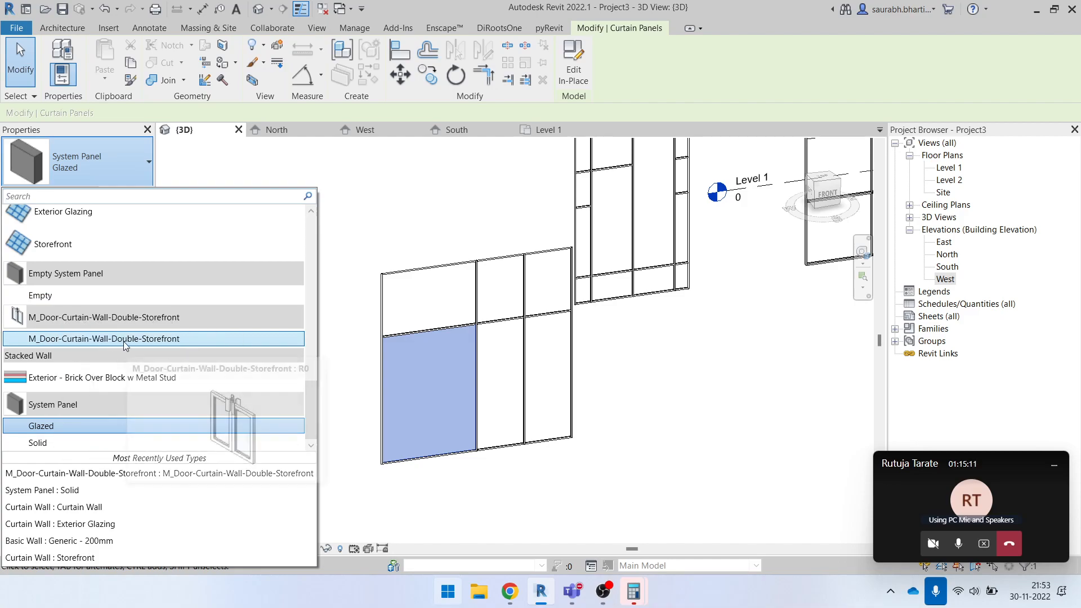
{"action": "key", "text": "Escape"}
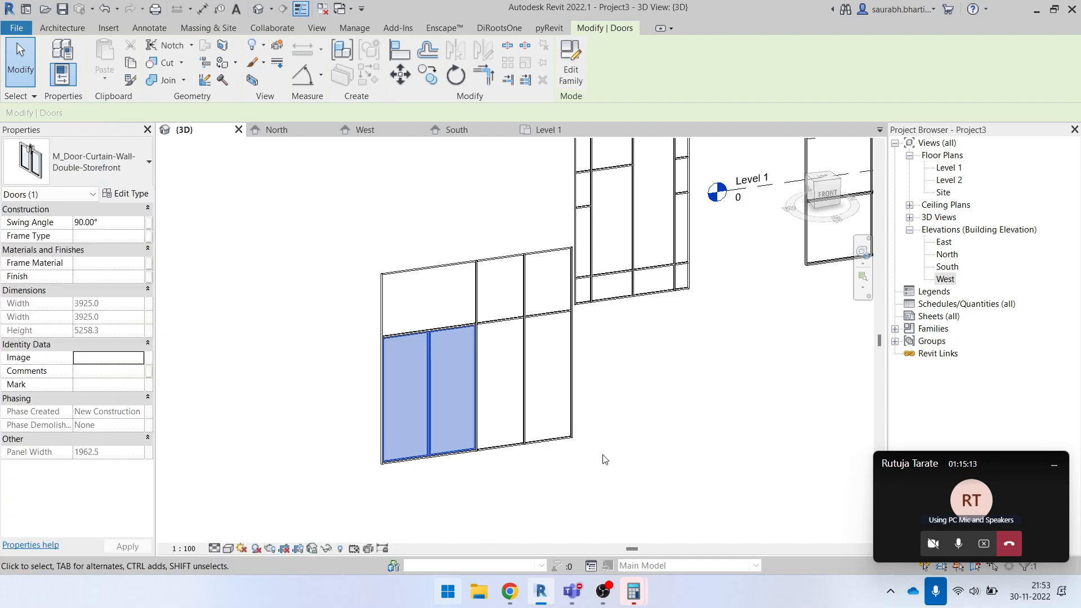
{"action": "left_click", "coordinate": [603, 458]}
- Set the 3D view's detail level to Fine
{"action": "middle_click_drag", "start_coordinate": [458, 453], "coordinate": [462, 414], "text": "shift"}
{"action": "scroll", "coordinate": [462, 416], "scroll_direction": "up", "scroll_amount": 5}
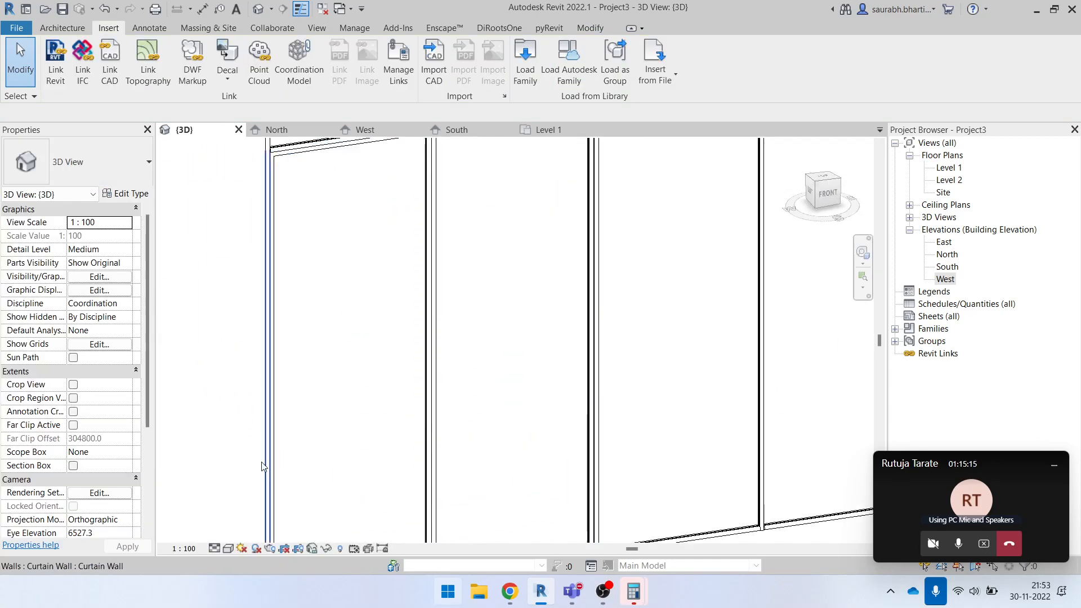
{"action": "left_click", "coordinate": [215, 549]}
{"action": "left_click", "coordinate": [233, 534]}
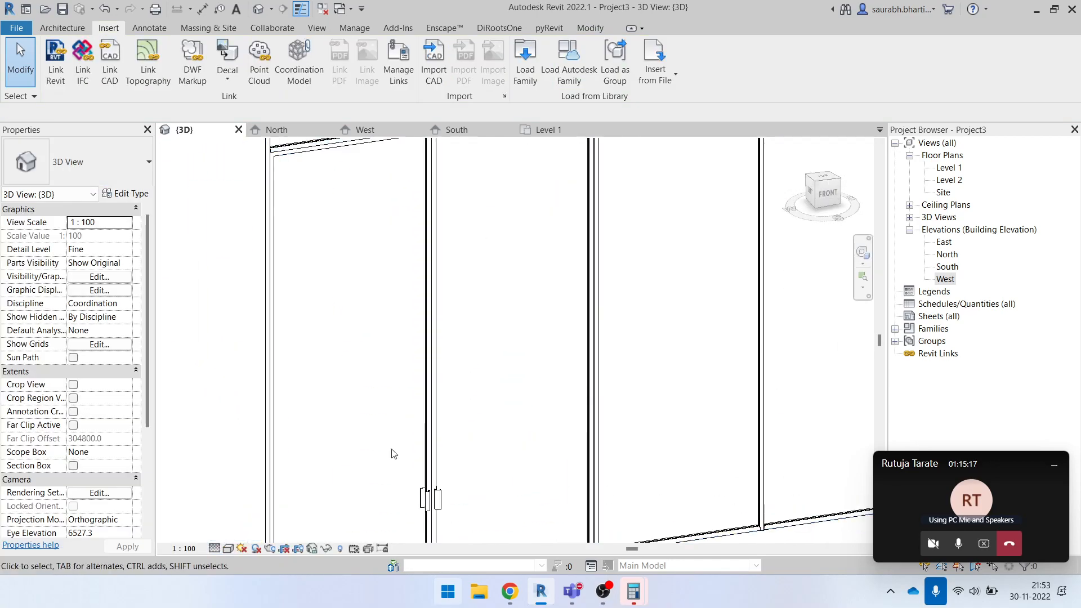
- Examine the handles and leaves of the double storefront door in the curtain wall up close and from the front
{"action": "scroll", "coordinate": [459, 468], "scroll_direction": "down", "scroll_amount": 2}
{"action": "scroll", "coordinate": [404, 476], "scroll_direction": "up", "scroll_amount": 4}
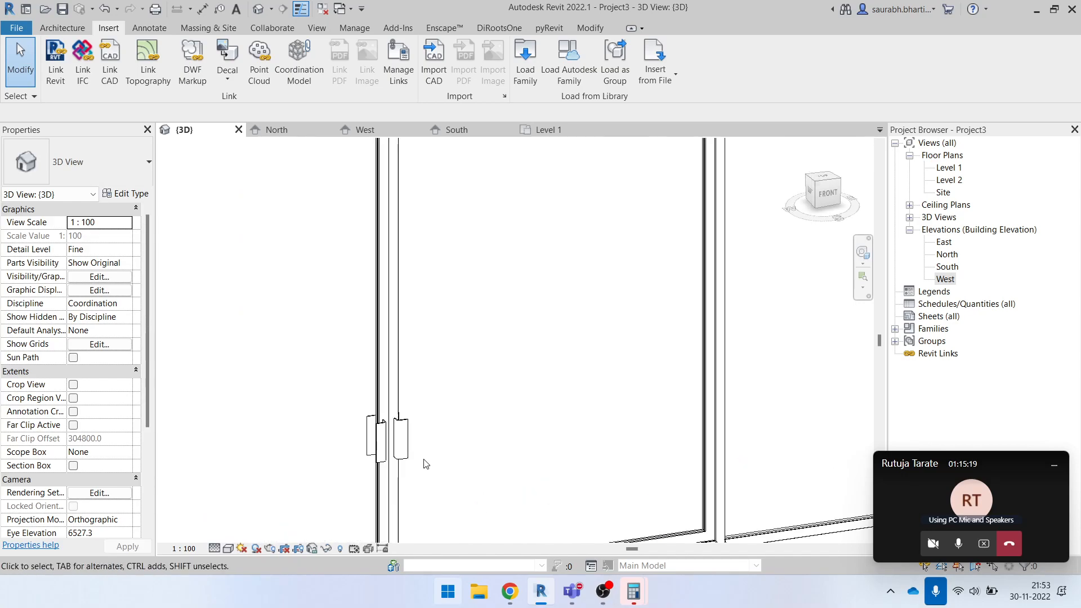
{"action": "scroll", "coordinate": [427, 435], "scroll_direction": "down", "scroll_amount": 3}
{"action": "middle_click_drag", "start_coordinate": [479, 451], "coordinate": [566, 464], "text": "shift"}
{"action": "scroll", "coordinate": [277, 314], "scroll_direction": "up", "scroll_amount": 4}
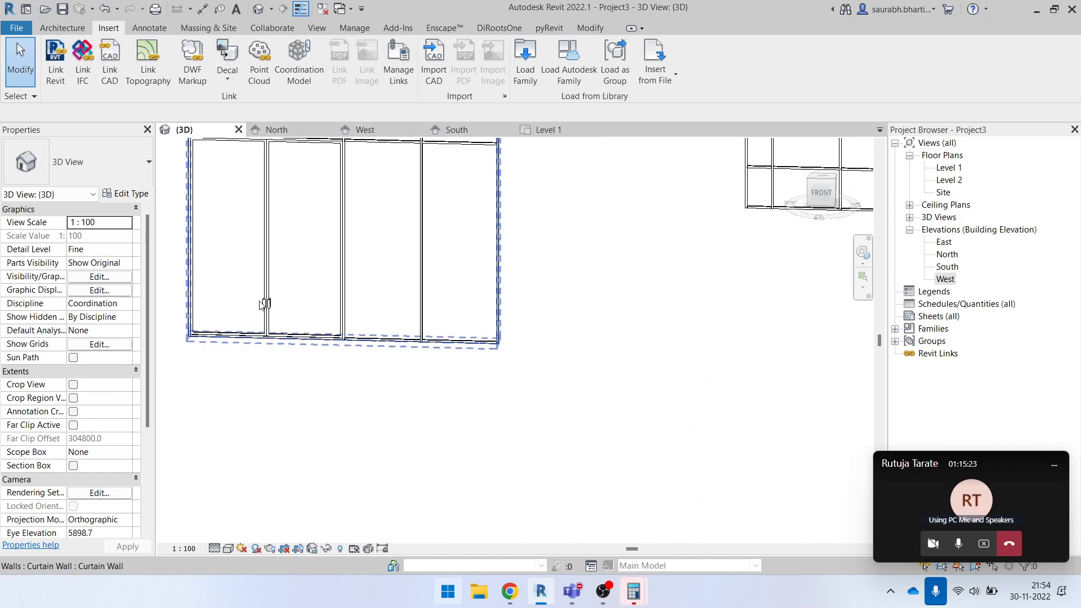
{"action": "left_click", "coordinate": [285, 304]}
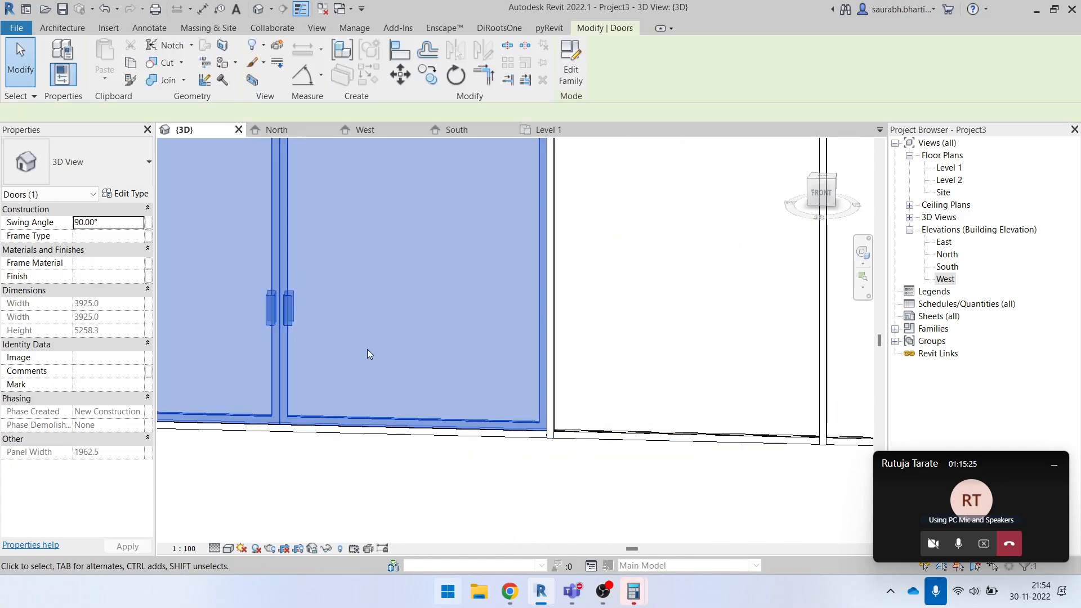
{"action": "scroll", "coordinate": [393, 414], "scroll_direction": "down", "scroll_amount": 5}
{"action": "mouse_move", "coordinate": [467, 337]}
{"action": "middle_mouse_down", "text": "shift"}
{"action": "mouse_move", "coordinate": [488, 440]}
{"action": "mouse_move", "coordinate": [538, 441]}
{"action": "middle_mouse_up", "text": "shift"}
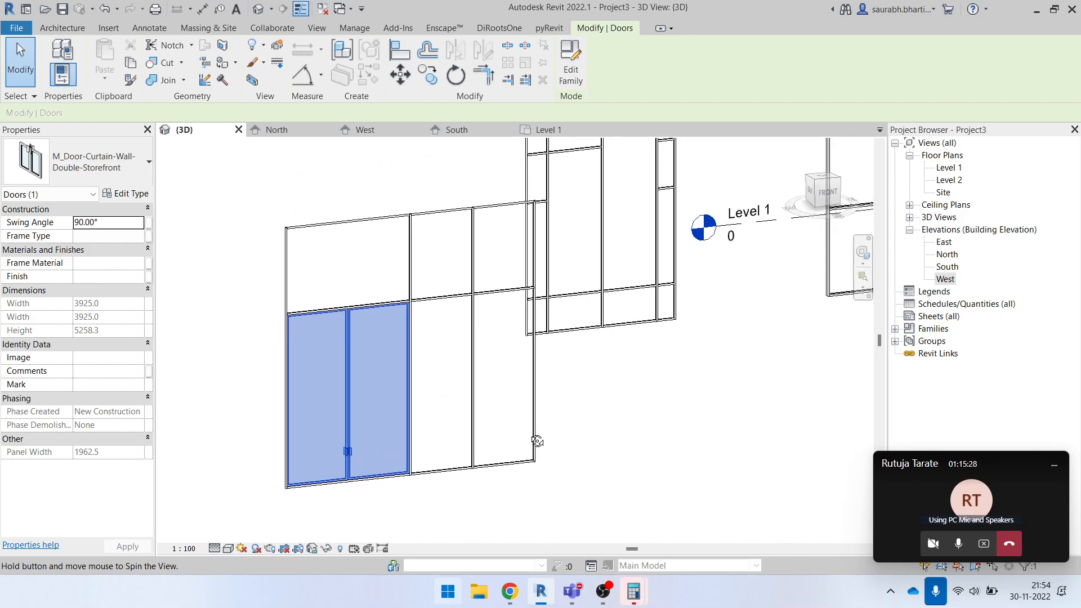
{"action": "left_click", "coordinate": [750, 346]}
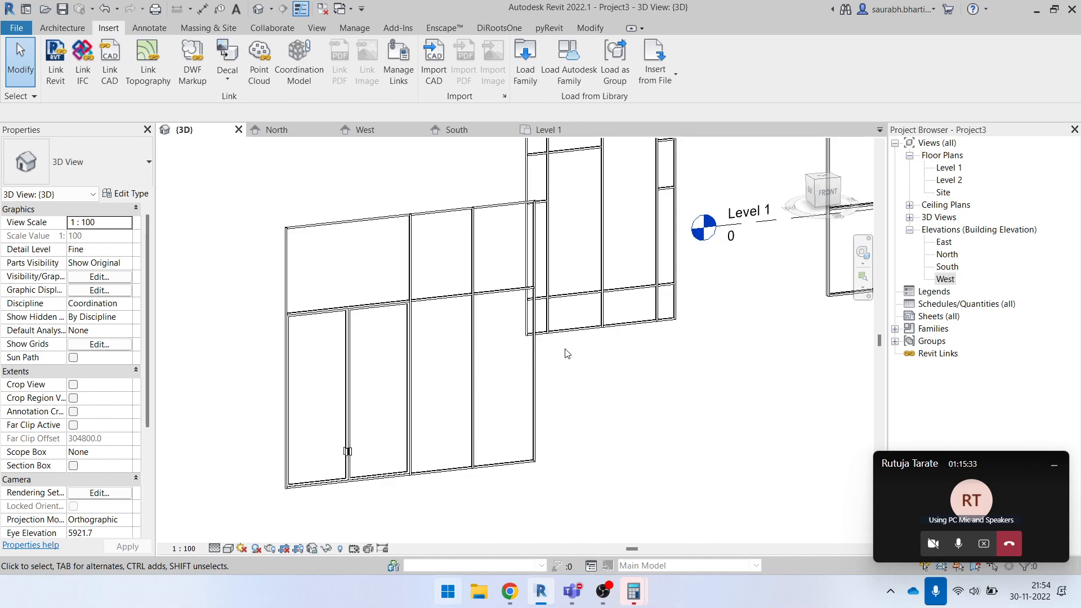
- Change the second panel in the middle row of the Exterior Glazing curtain wall to the System Panel Solid type
{"action": "scroll", "coordinate": [585, 371], "scroll_direction": "up", "scroll_amount": 1}
{"action": "scroll", "coordinate": [484, 384], "scroll_direction": "down", "scroll_amount": 5}
{"action": "middle_click_drag", "start_coordinate": [617, 383], "coordinate": [417, 409]}
{"action": "scroll", "coordinate": [670, 381], "scroll_direction": "down", "scroll_amount": 4}
{"action": "scroll", "coordinate": [600, 321], "scroll_direction": "up", "scroll_amount": 3}
{"action": "scroll", "coordinate": [600, 320], "scroll_direction": "up", "scroll_amount": 1}
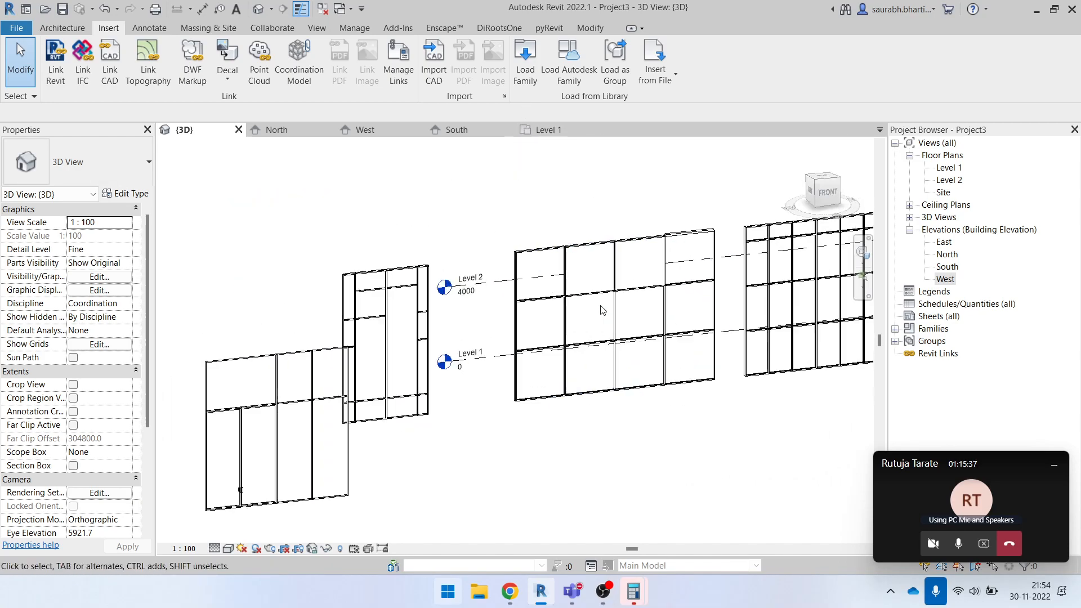
{"action": "left_click", "coordinate": [613, 313]}
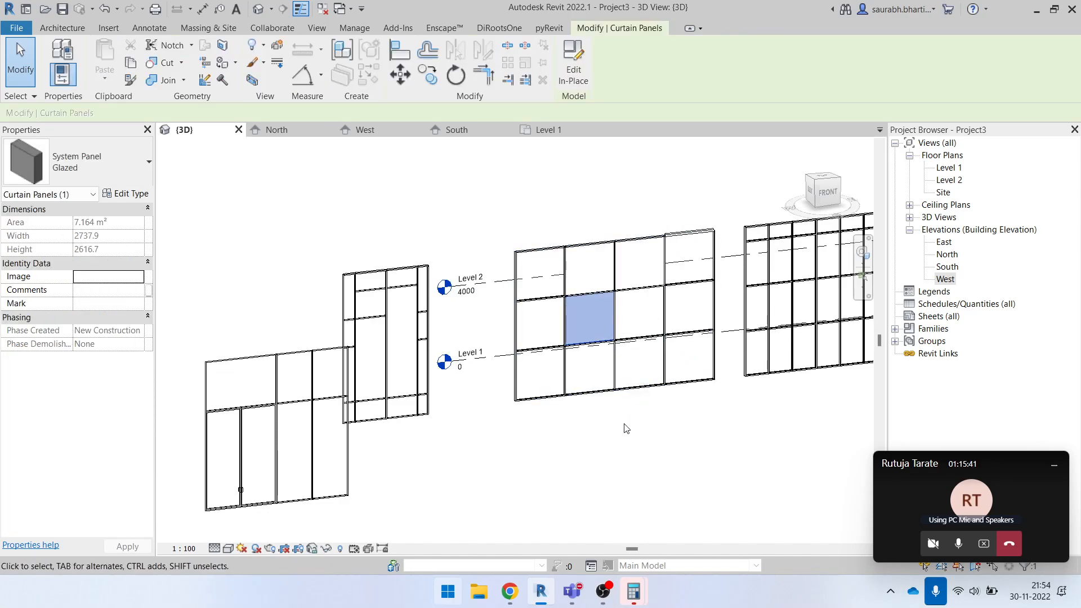
{"action": "left_click", "coordinate": [639, 414]}
{"action": "scroll", "coordinate": [615, 307], "scroll_direction": "up", "scroll_amount": 3}
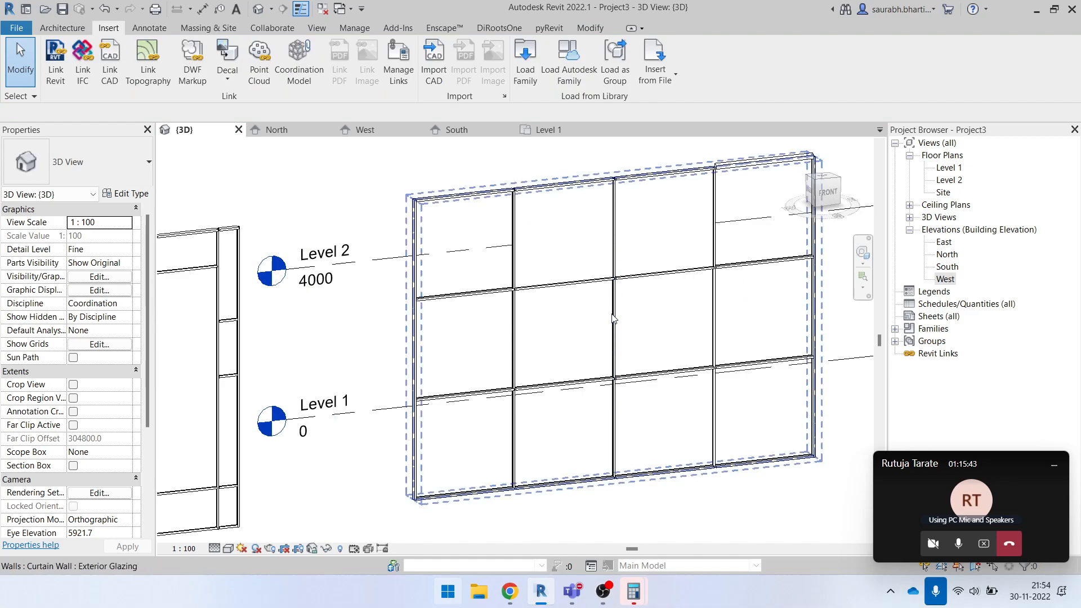
{"action": "left_click", "coordinate": [612, 316]}
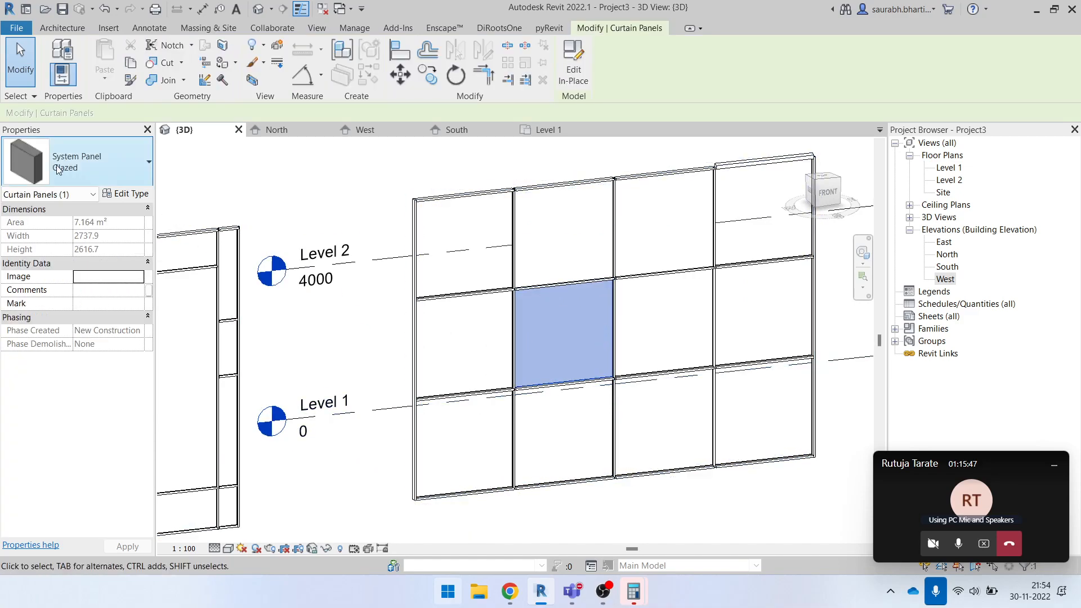
{"action": "left_click", "coordinate": [85, 163]}
{"action": "left_click", "coordinate": [86, 444]}
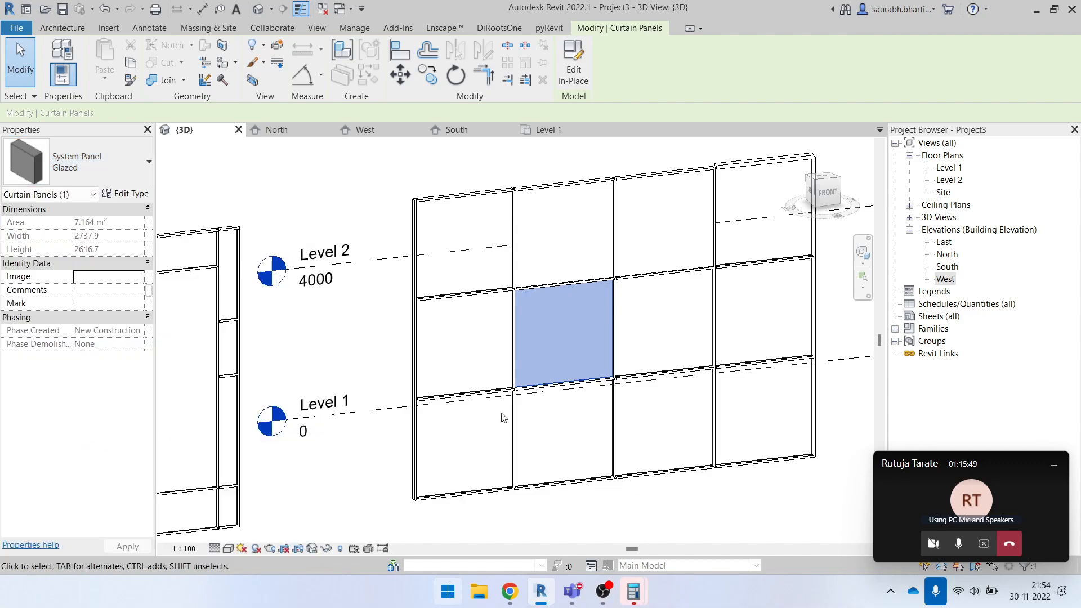
{"action": "left_click", "coordinate": [659, 492]}
- Switch the 3D view's visual style to one that displays the glazed and solid panels in colour
{"action": "scroll", "coordinate": [556, 365], "scroll_direction": "down", "scroll_amount": 2}
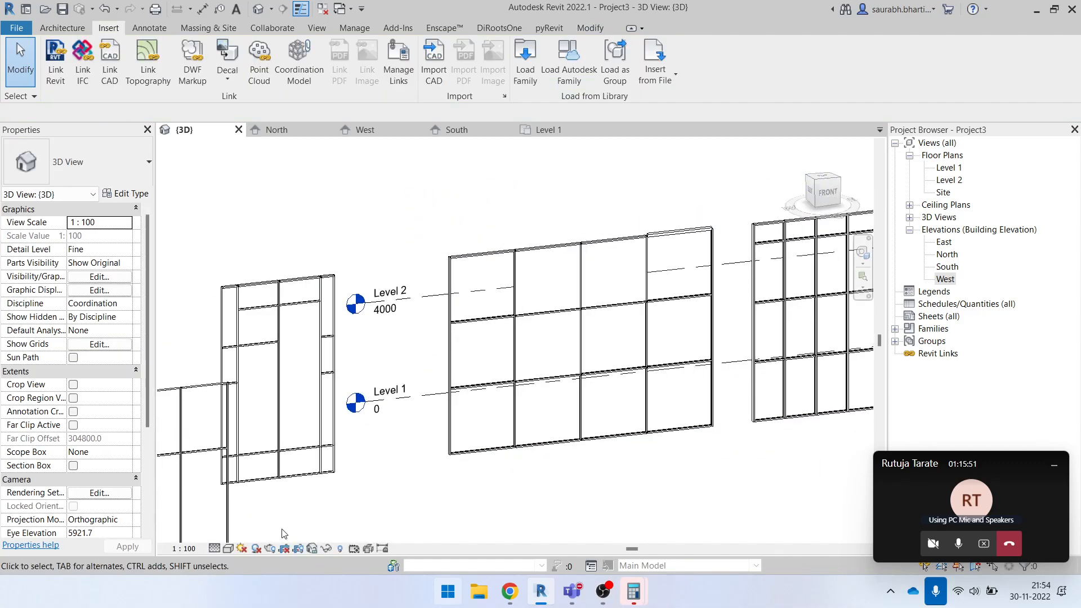
{"action": "left_click", "coordinate": [232, 550]}
{"action": "left_click", "coordinate": [254, 519]}
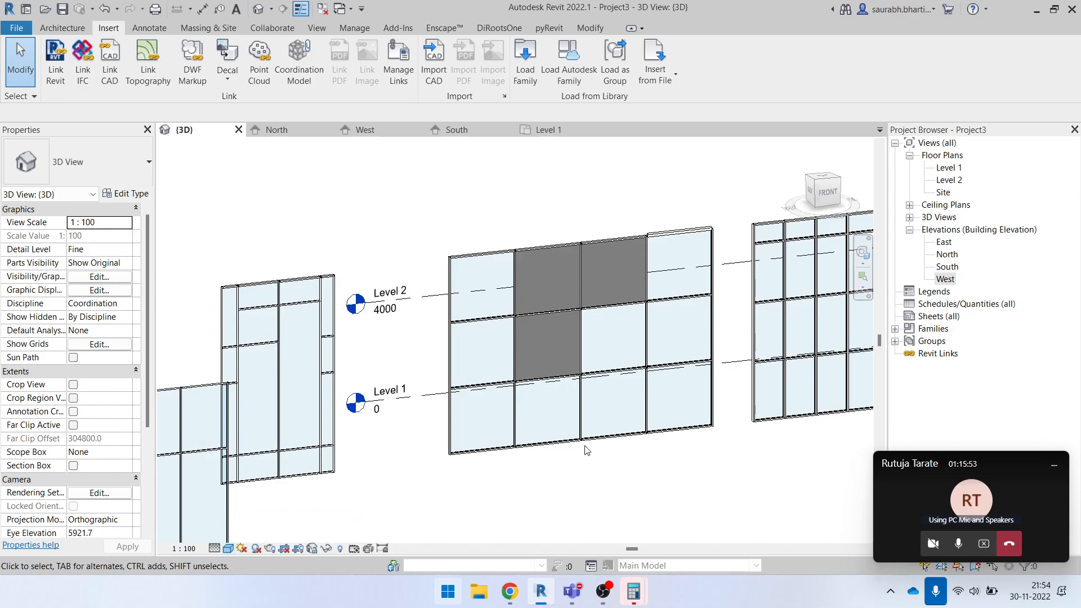
- Select the rightmost panel in the middle row of the Exterior Glazing wall and duplicate its Glazed type as yellow
{"action": "scroll", "coordinate": [659, 361], "scroll_direction": "up", "scroll_amount": 2}
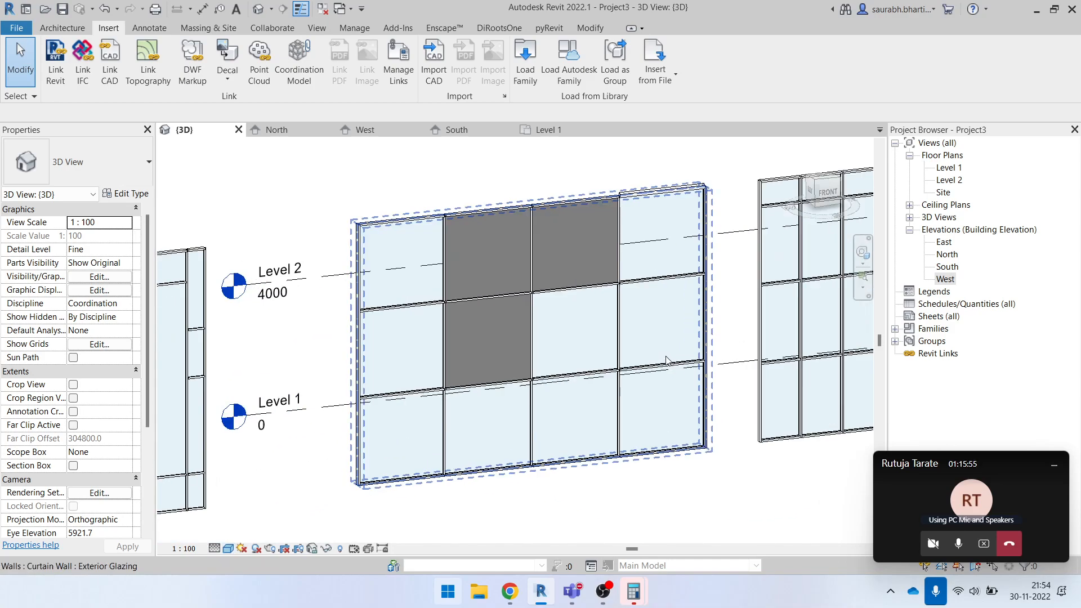
{"action": "key", "text": "Tab"}
{"action": "key", "text": "Tab"}
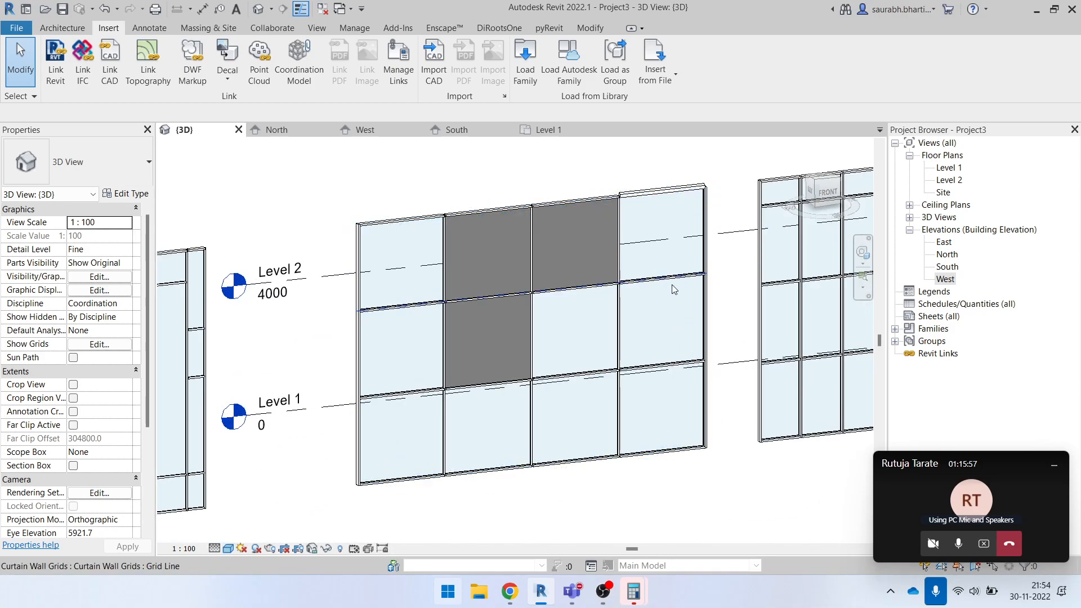
{"action": "left_click", "coordinate": [671, 285]}
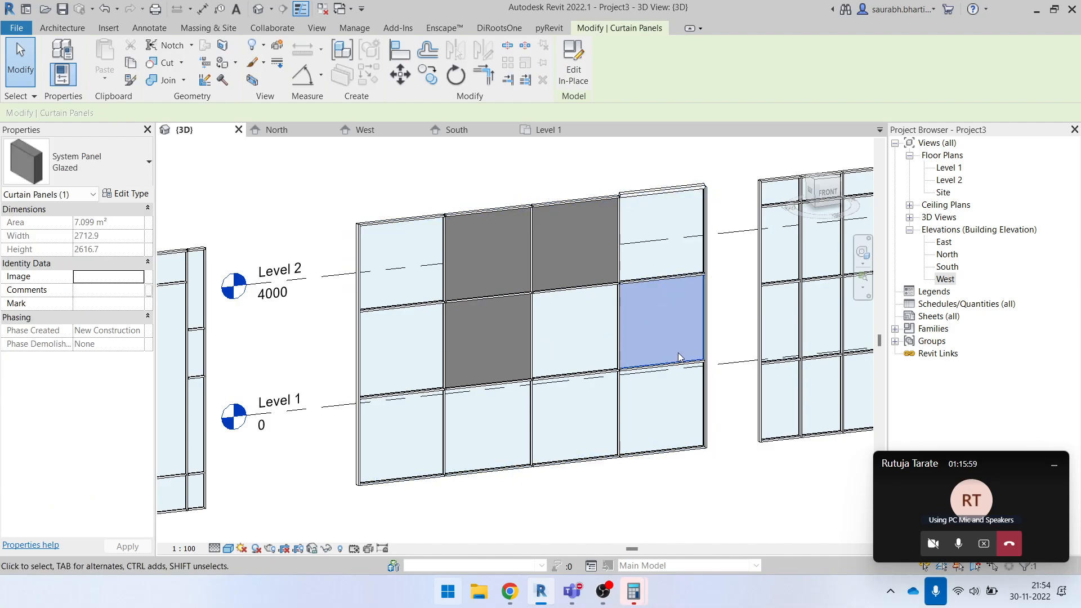
{"action": "scroll", "coordinate": [653, 340], "scroll_direction": "up", "scroll_amount": 2}
{"action": "scroll", "coordinate": [652, 342], "scroll_direction": "down", "scroll_amount": 2}
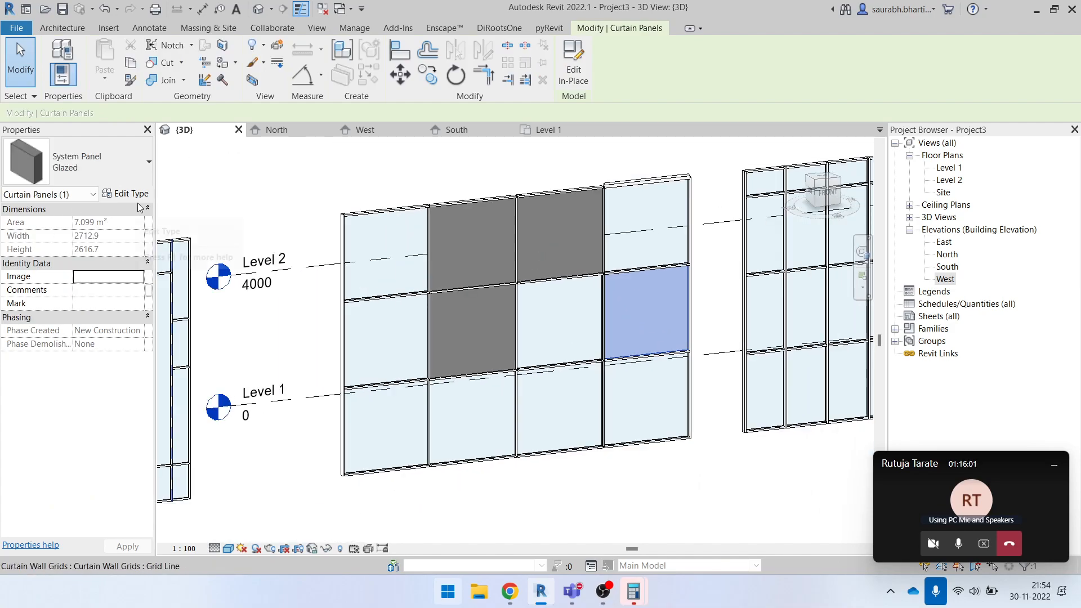
{"action": "scroll", "coordinate": [636, 355], "scroll_direction": "up", "scroll_amount": 2}
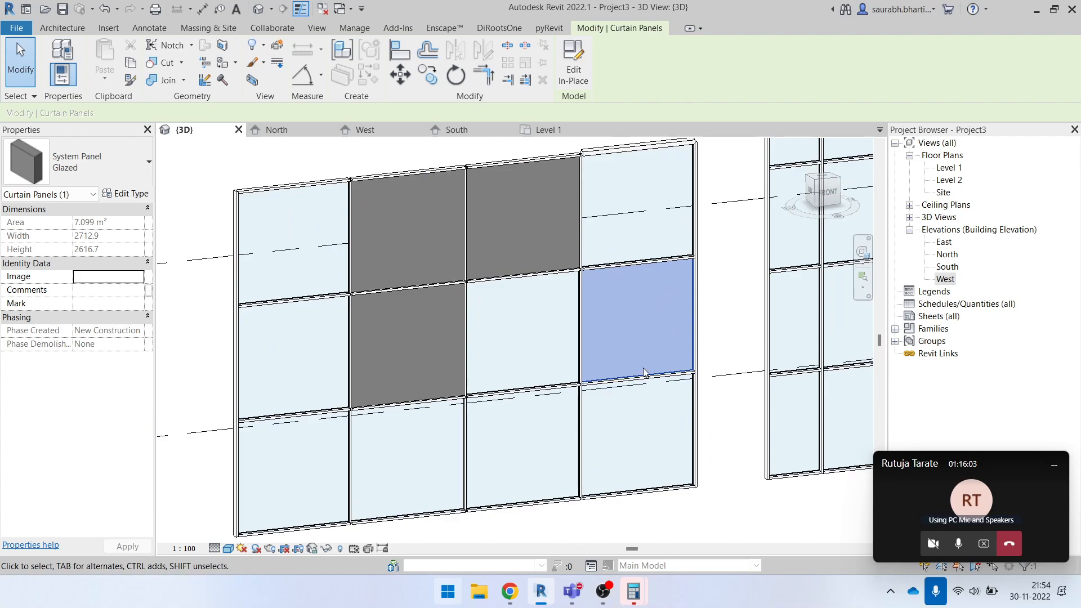
{"action": "left_click", "coordinate": [125, 194]}
{"action": "left_click", "coordinate": [958, 75]}
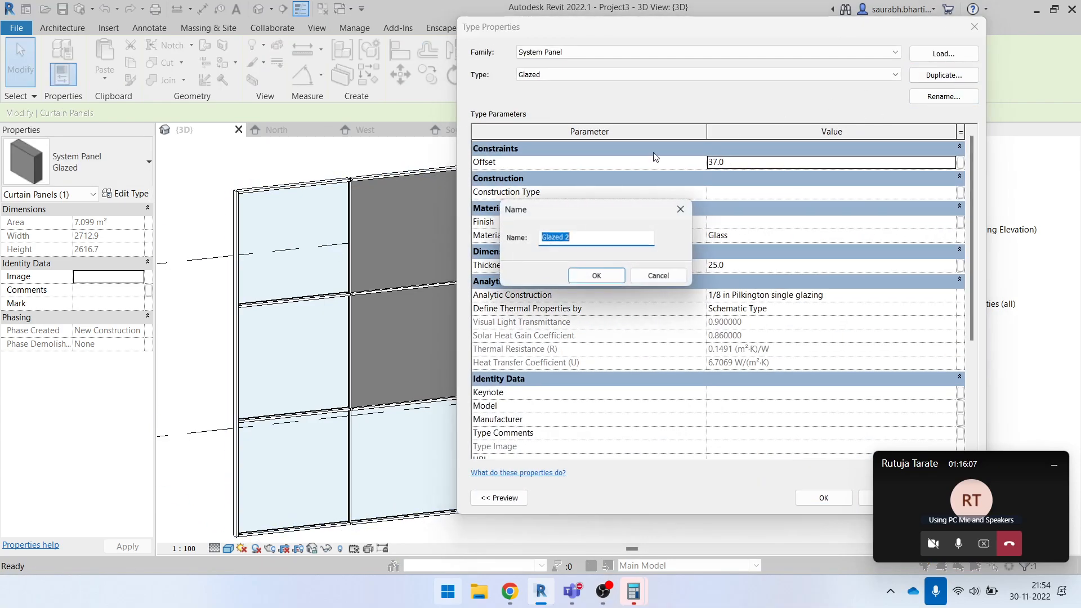
{"action": "type", "text": "yellow"}
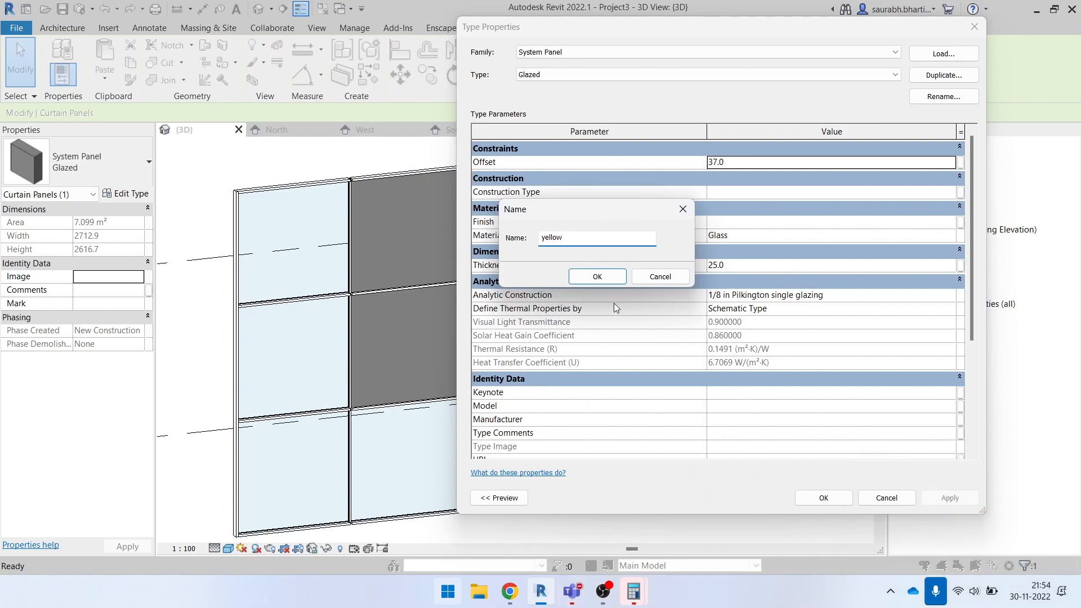
{"action": "left_click", "coordinate": [616, 278]}
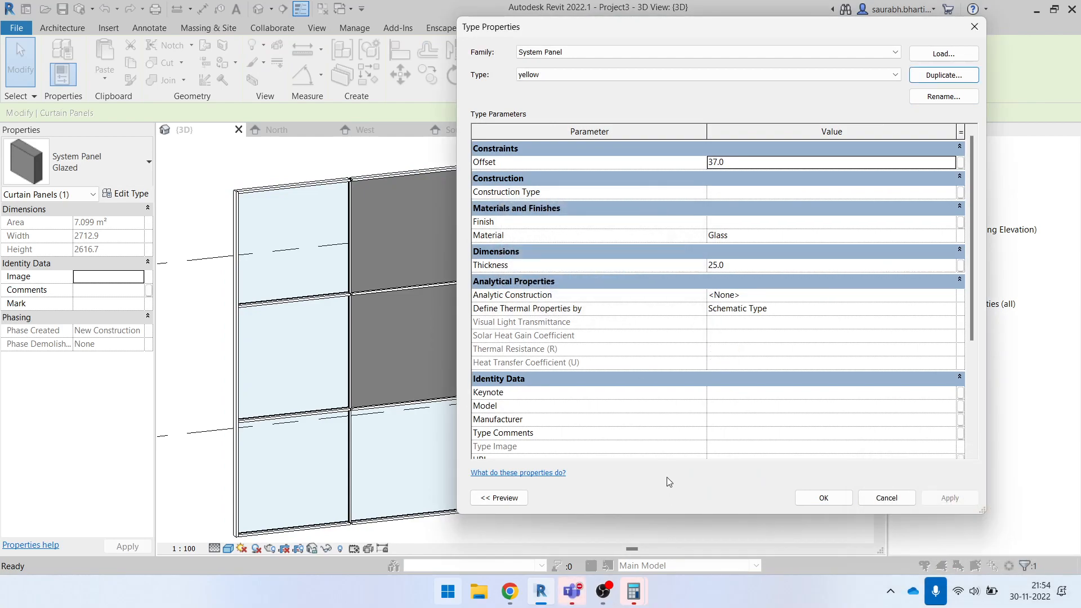
{"action": "left_click", "coordinate": [582, 595]}
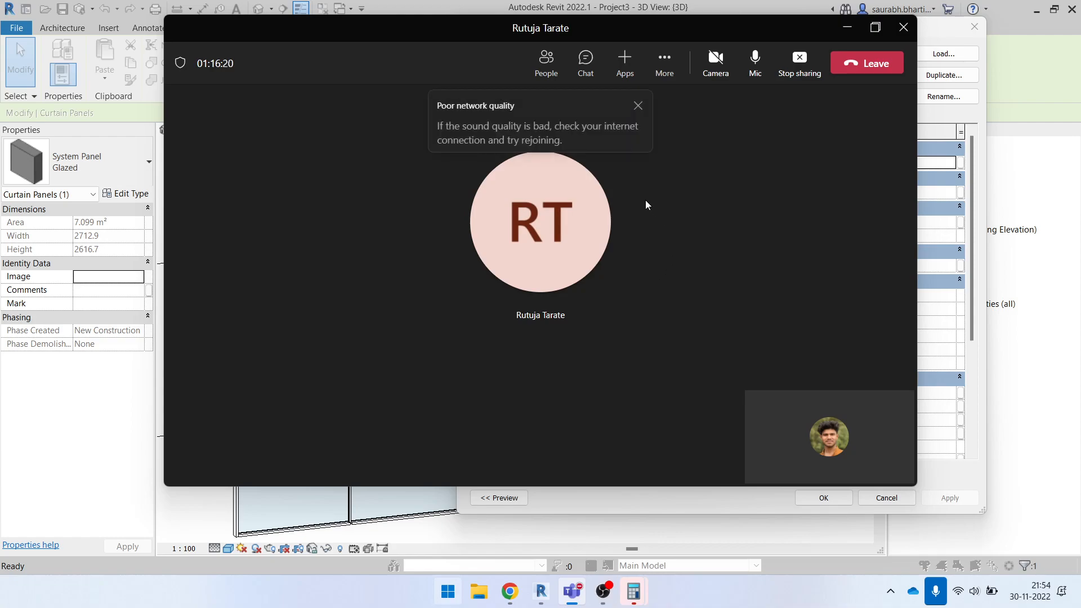
{"action": "left_click", "coordinate": [602, 596]}
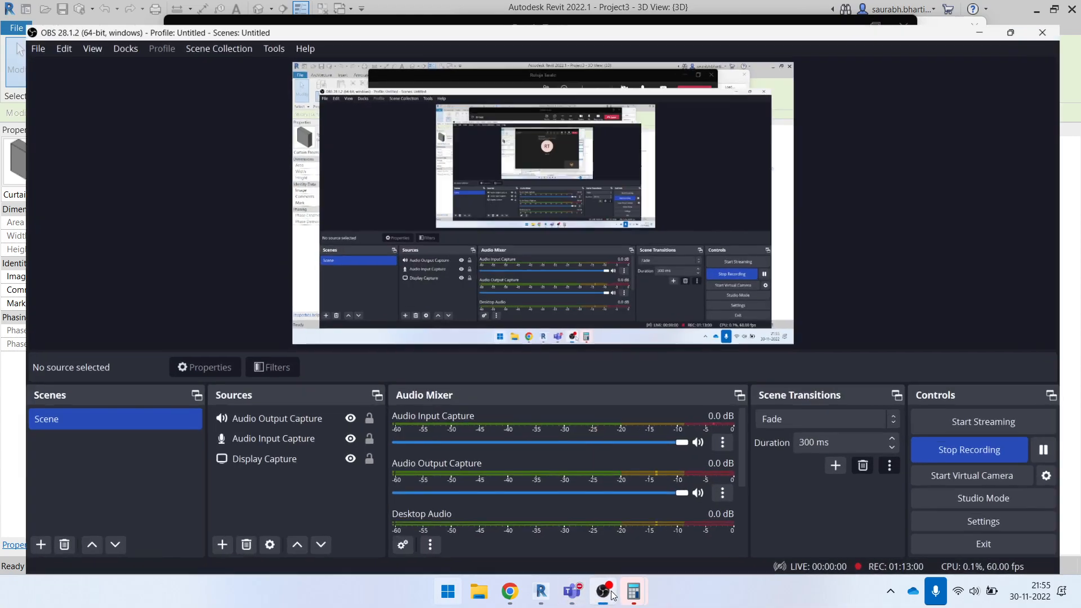
- Minimise the recording and meeting windows covering the model, close the open type properties, and clear the panel selection
{"action": "left_click", "coordinate": [611, 594]}
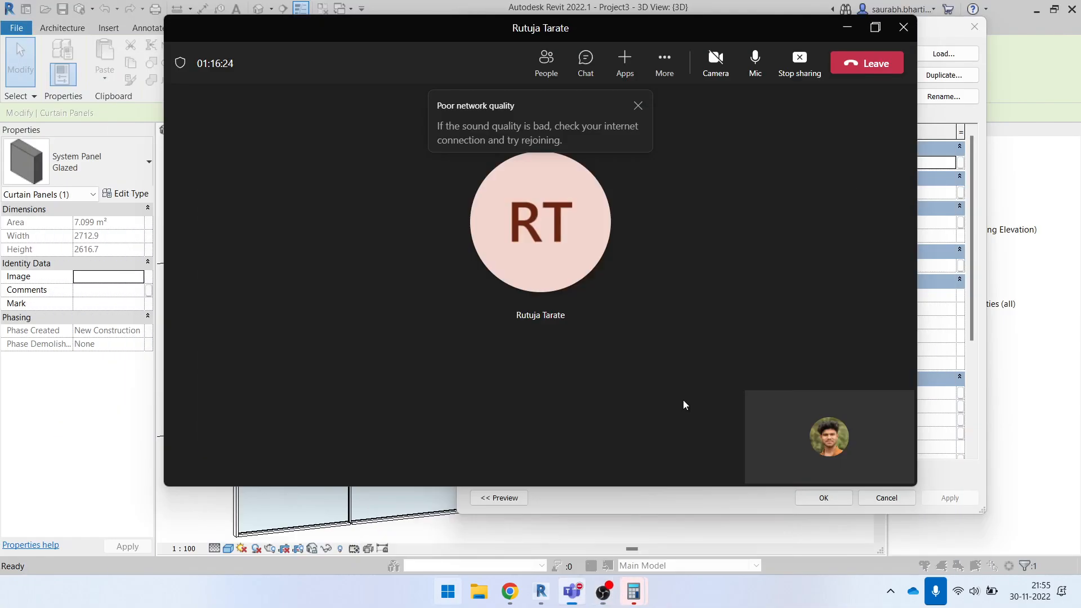
{"action": "left_click", "coordinate": [847, 27]}
{"action": "left_click", "coordinate": [974, 27]}
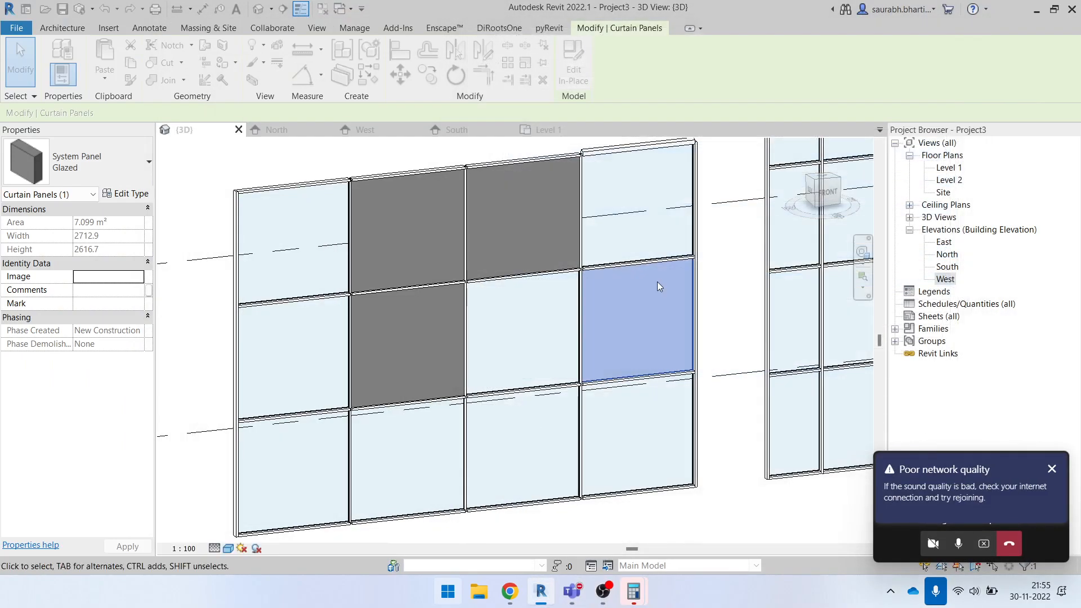
{"action": "scroll", "coordinate": [653, 282], "scroll_direction": "up", "scroll_amount": 2}
{"action": "scroll", "coordinate": [624, 321], "scroll_direction": "down", "scroll_amount": 4}
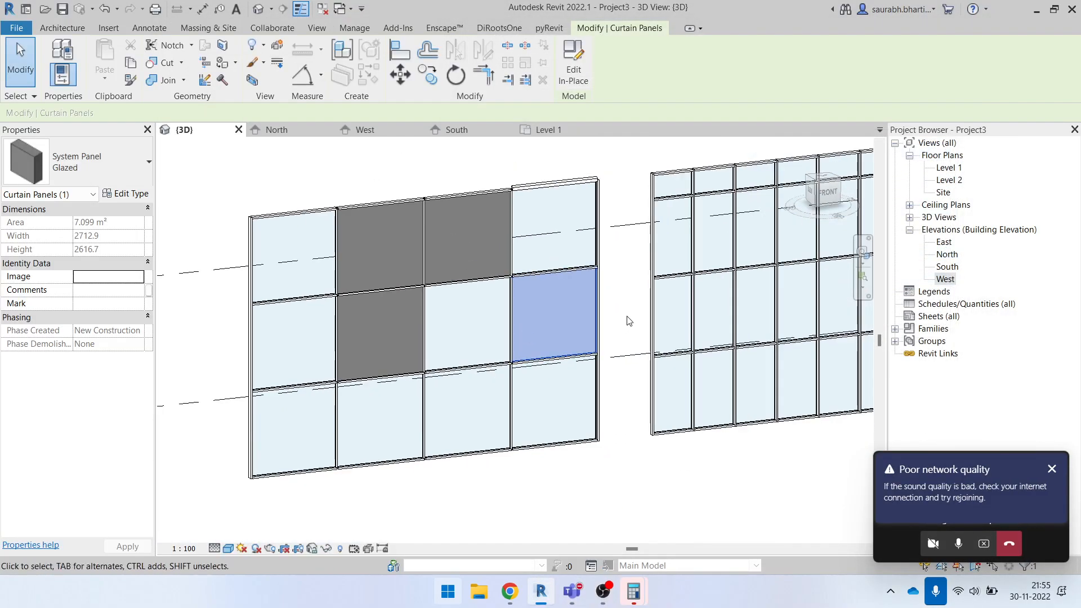
{"action": "key", "text": "Escape"}
- Reselect the rightmost middle-row panel of the Exterior Glazing wall and duplicate its Glazed type under the name yellow
{"action": "scroll", "coordinate": [588, 317], "scroll_direction": "up", "scroll_amount": 3}
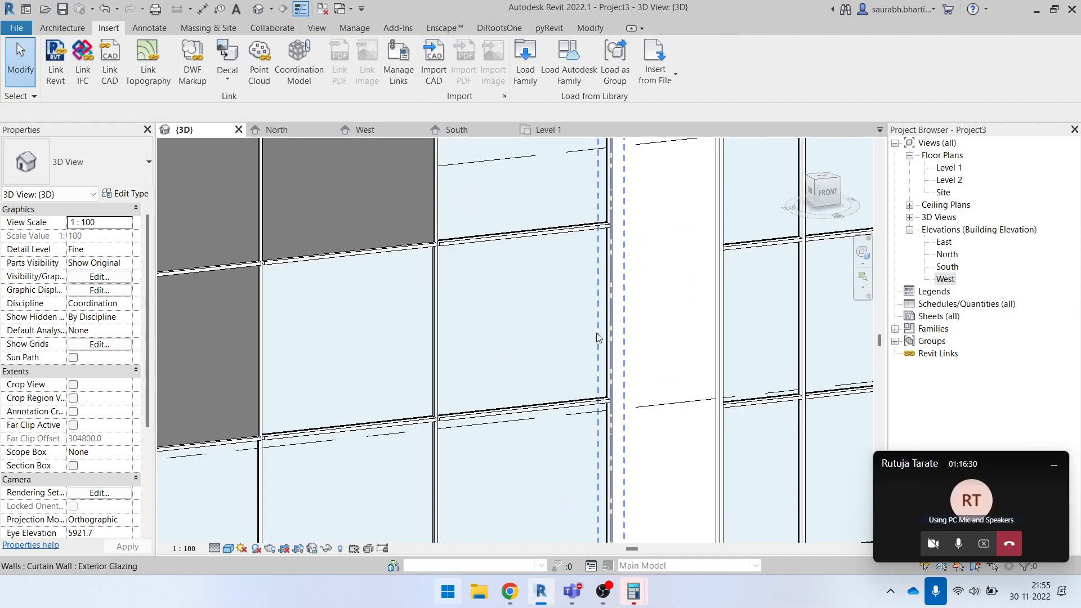
{"action": "key", "text": "Tab"}
{"action": "key", "text": "Tab"}
{"action": "key", "text": "Tab"}
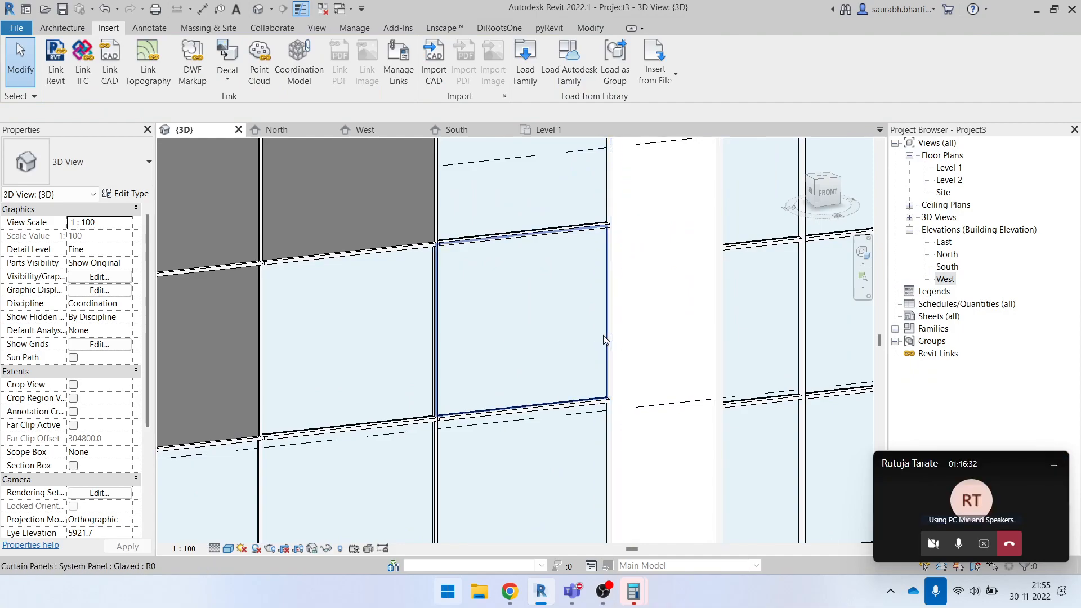
{"action": "left_click", "coordinate": [603, 336]}
{"action": "scroll", "coordinate": [603, 336], "scroll_direction": "down", "scroll_amount": 3}
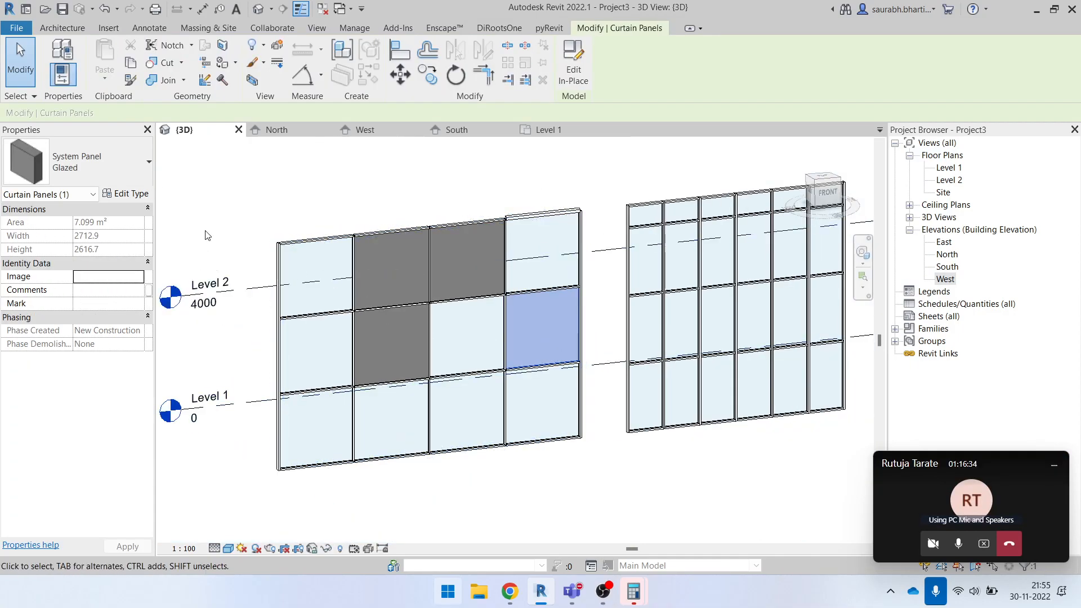
{"action": "left_click", "coordinate": [126, 194]}
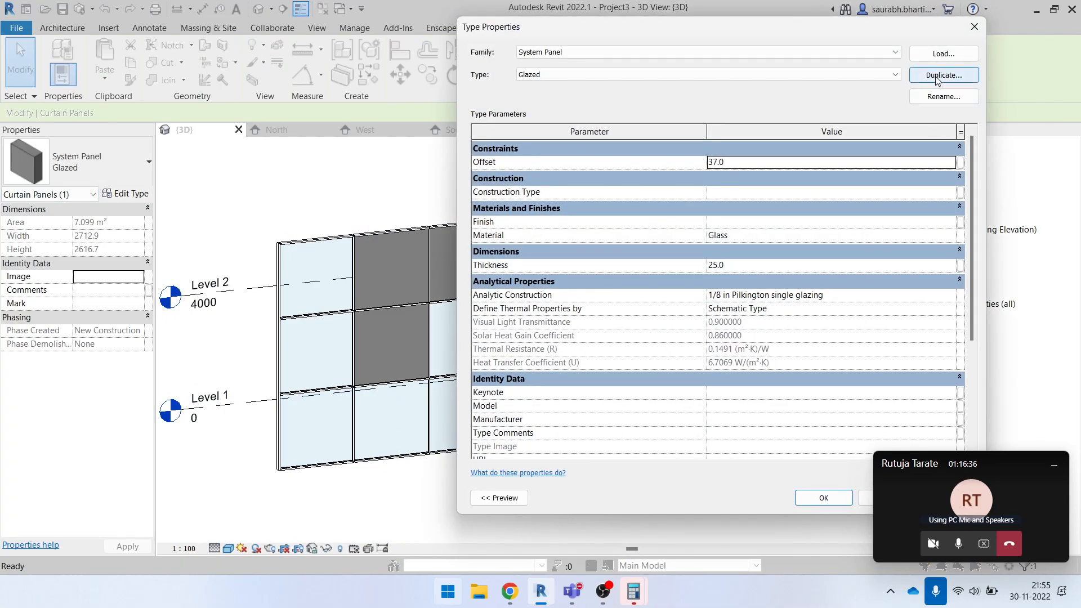
{"action": "left_click", "coordinate": [943, 75]}
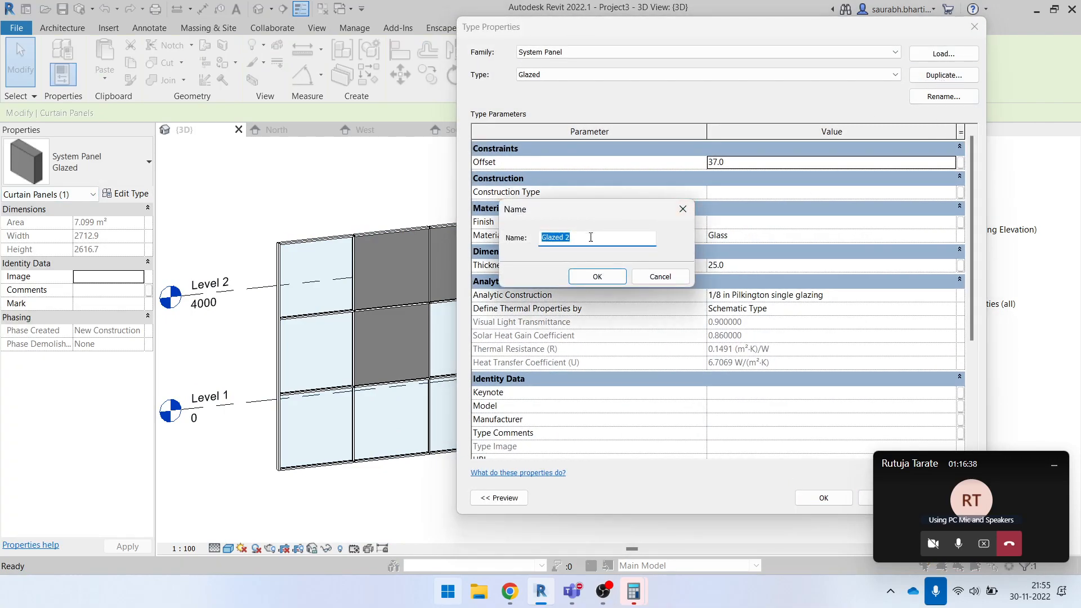
{"action": "type", "text": "yellow"}
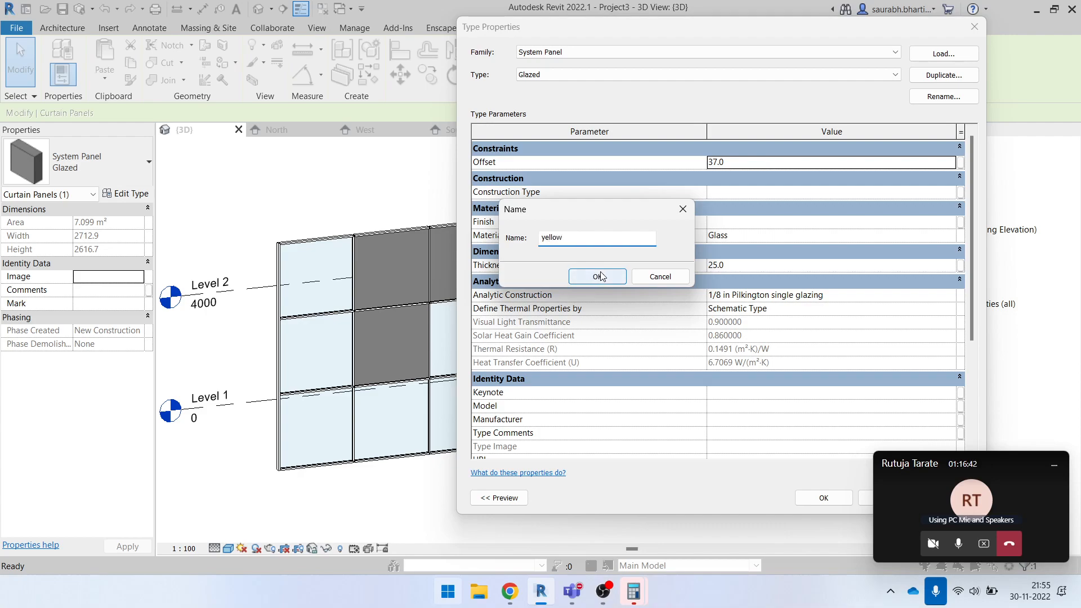
{"action": "left_click", "coordinate": [600, 276]}
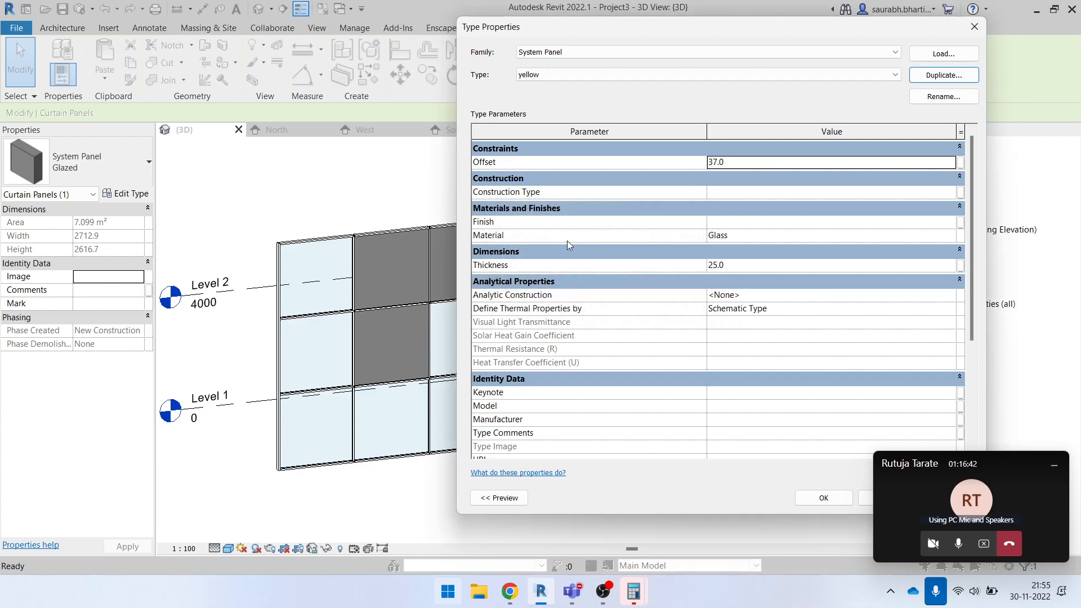
- Duplicate the Glass material from the yellow type's material setting and name the copy 1.yellow glass
{"action": "left_click", "coordinate": [957, 236]}
{"action": "left_click", "coordinate": [957, 237]}
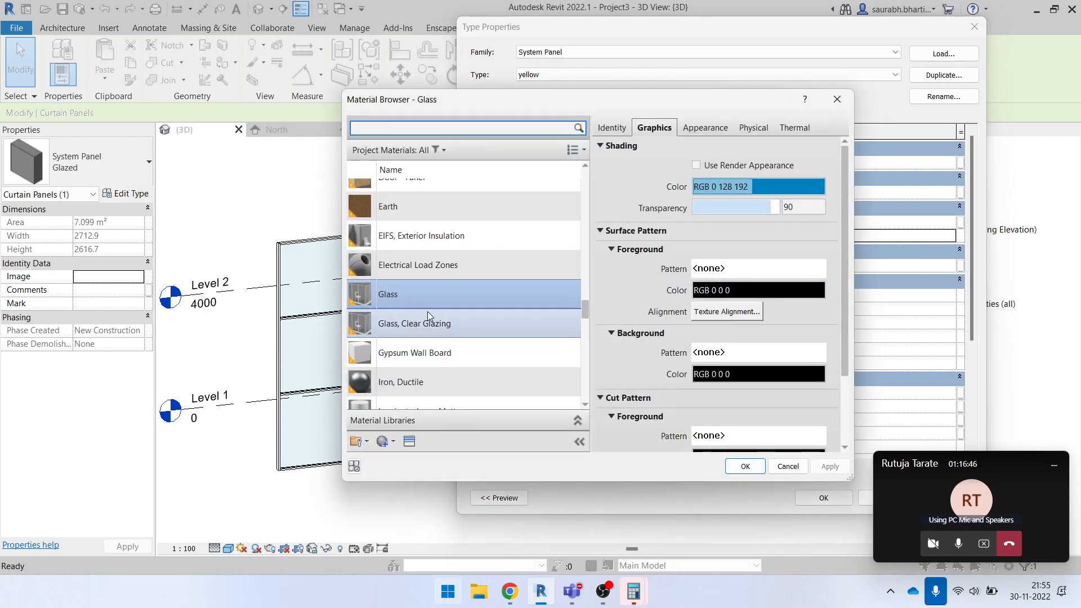
{"action": "right_click", "coordinate": [414, 296]}
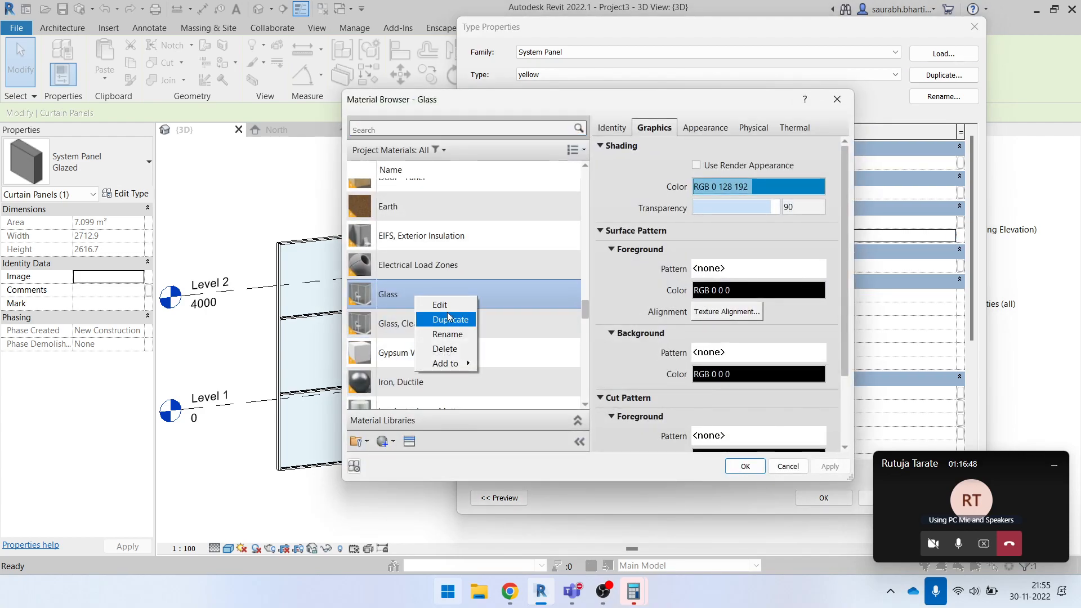
{"action": "left_click", "coordinate": [449, 319]}
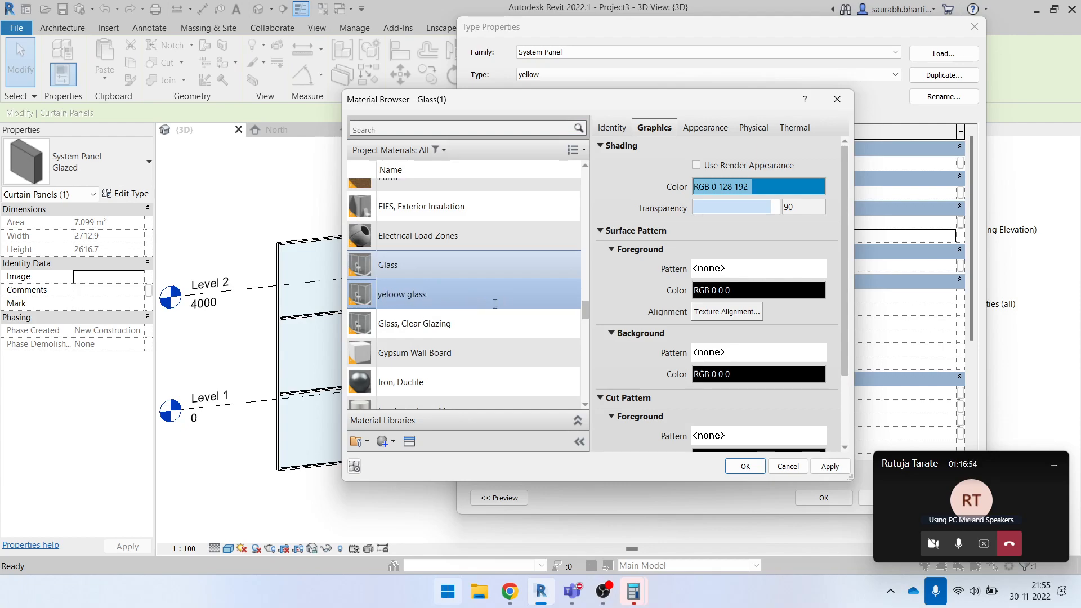
{"action": "left_click_drag", "start_coordinate": [426, 305], "coordinate": [357, 298]}
{"action": "type", "text": "1.yellow glass"}
{"action": "left_click", "coordinate": [426, 319]}
{"action": "left_click", "coordinate": [425, 205]}
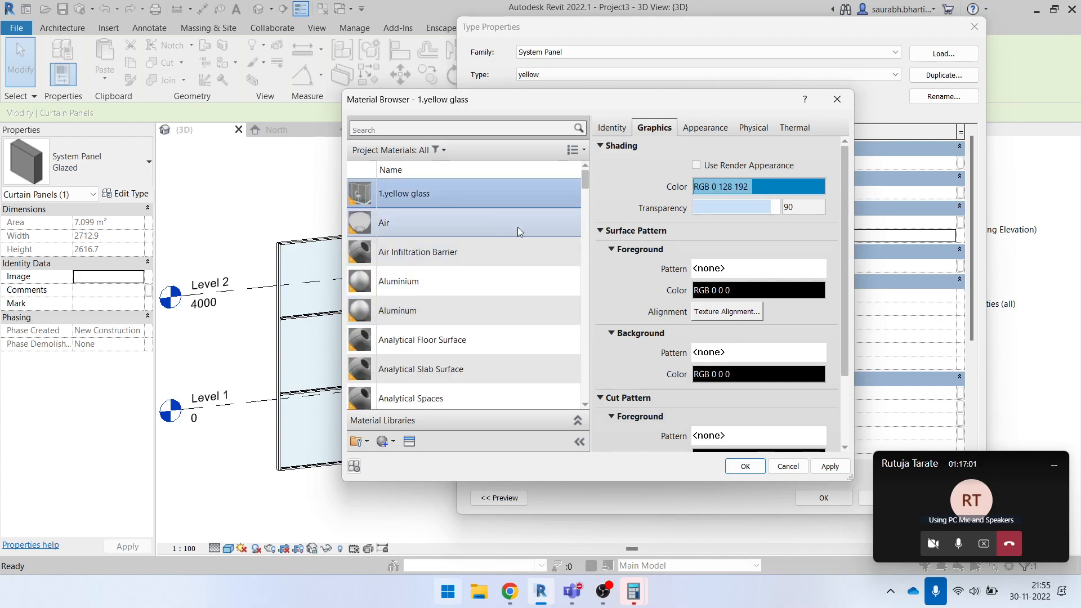
- Duplicate the Clear appearance asset of the 1.yellow glass material so it has its own copy
{"action": "left_click", "coordinate": [713, 135]}
{"action": "right_click", "coordinate": [713, 135]}
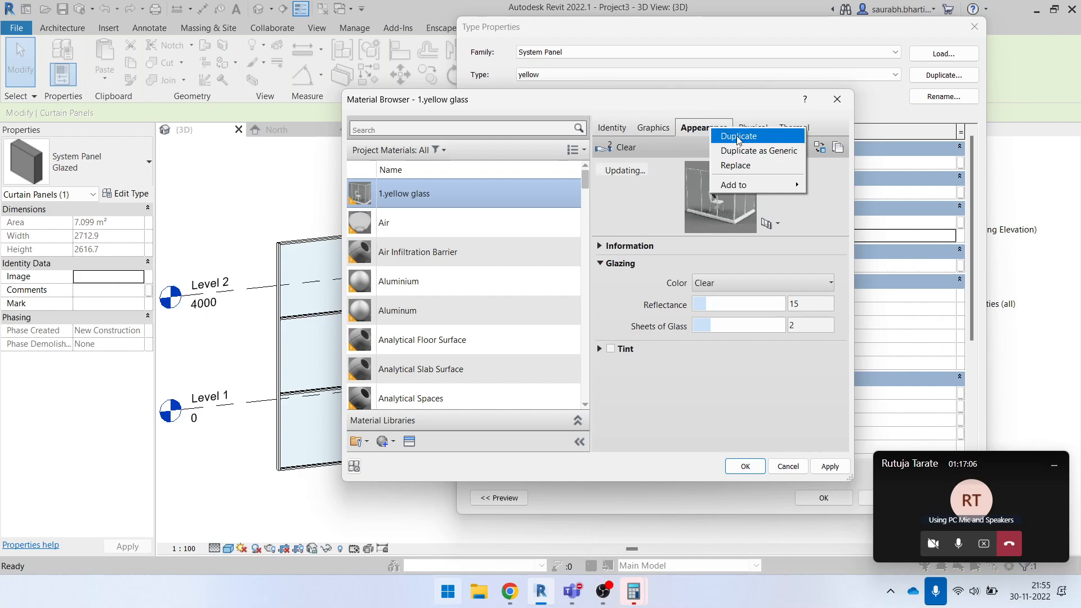
{"action": "left_click", "coordinate": [703, 133]}
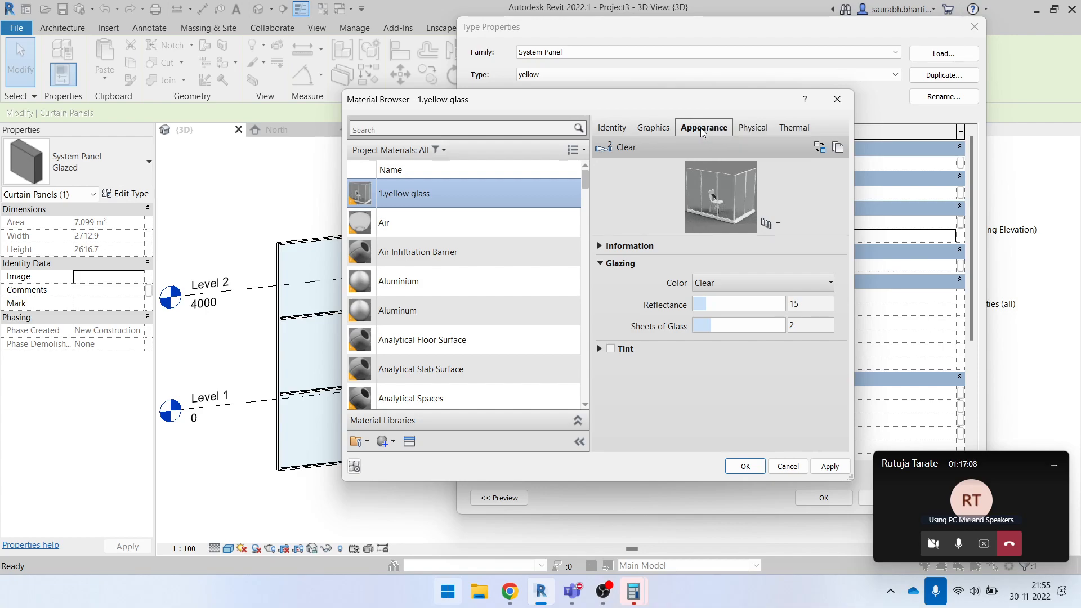
{"action": "right_click", "coordinate": [703, 132]}
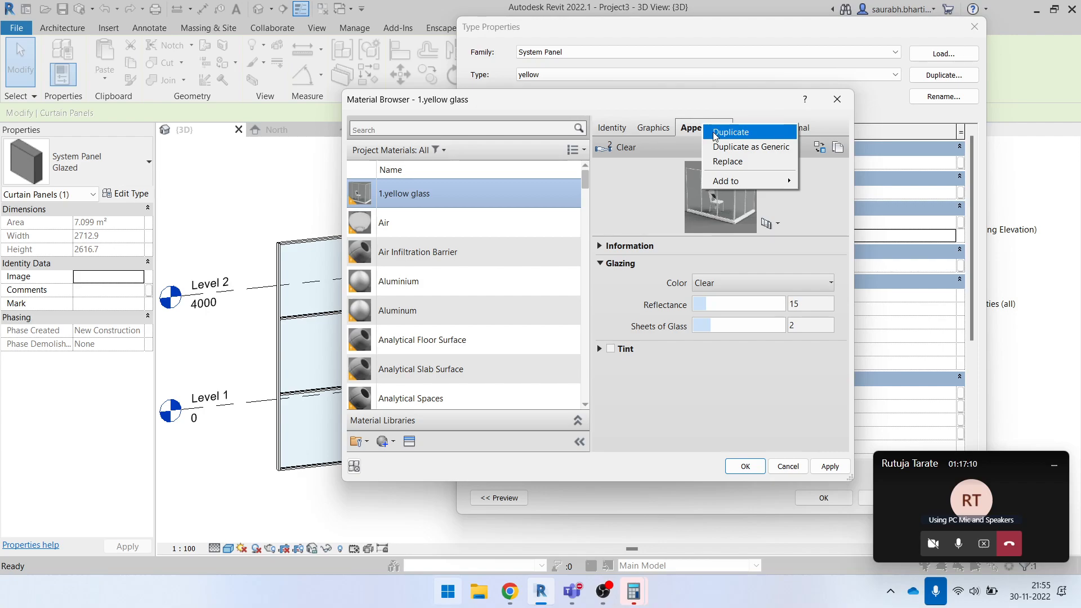
{"action": "left_click", "coordinate": [716, 133]}
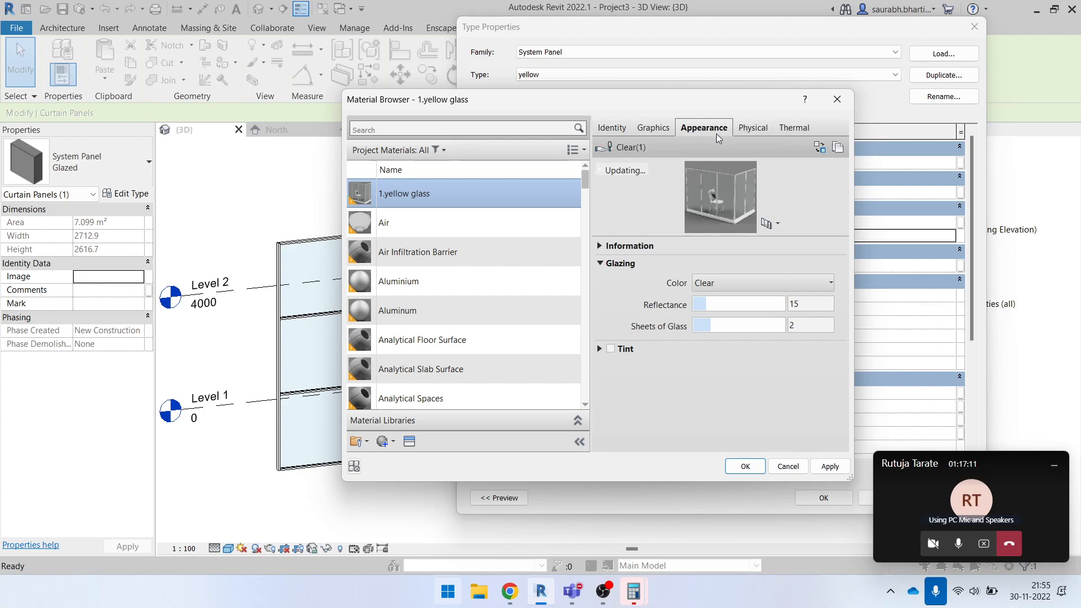
- Set the shading colour of the 1.yellow glass material to light yellow, RGB 255 255 128
{"action": "left_click", "coordinate": [652, 127]}
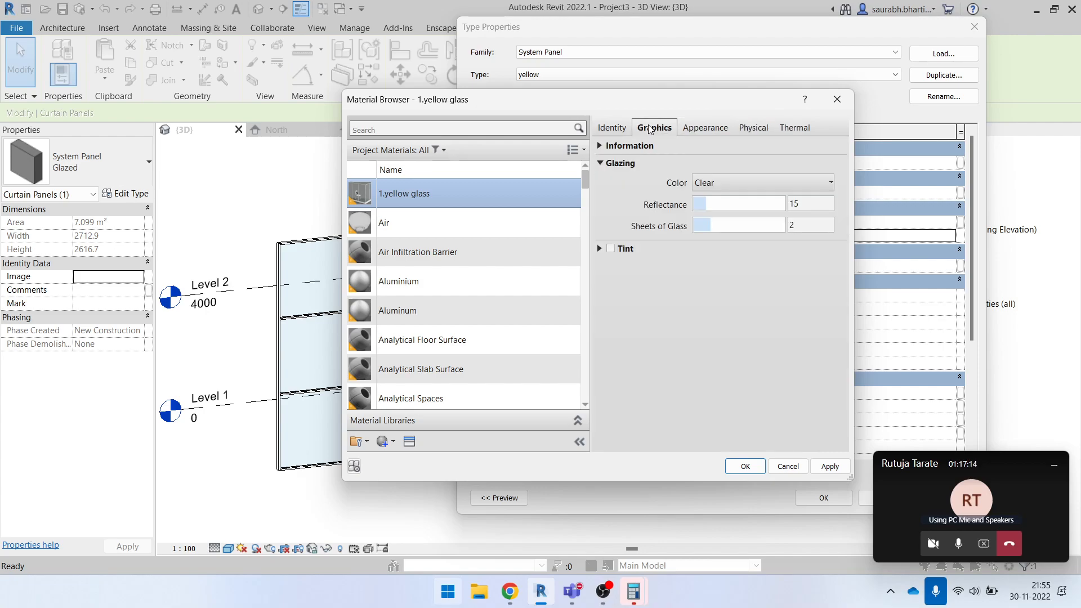
{"action": "left_click", "coordinate": [746, 188]}
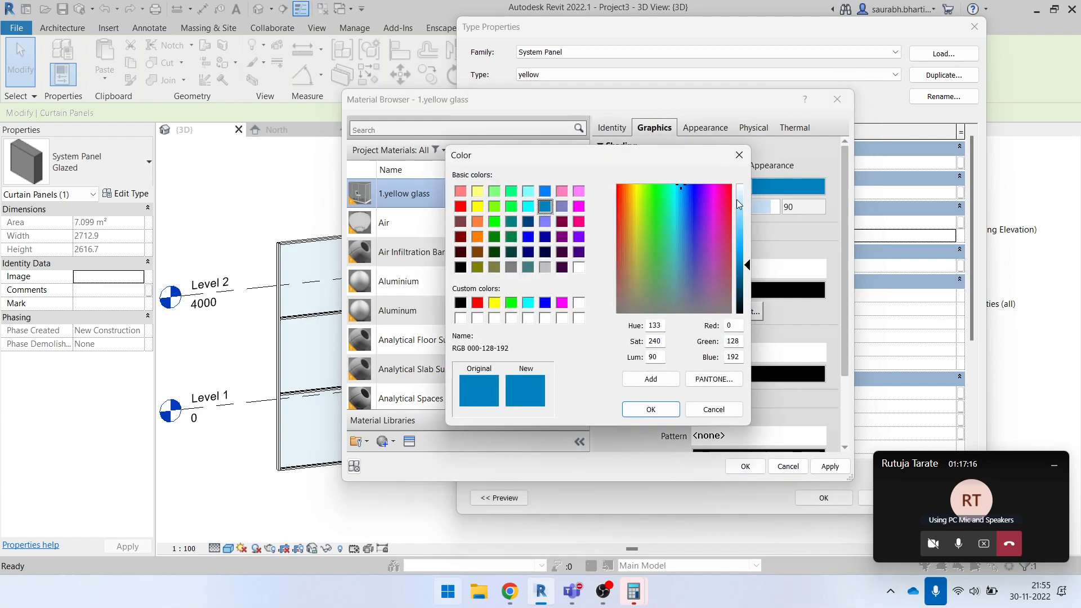
{"action": "left_click", "coordinate": [483, 192]}
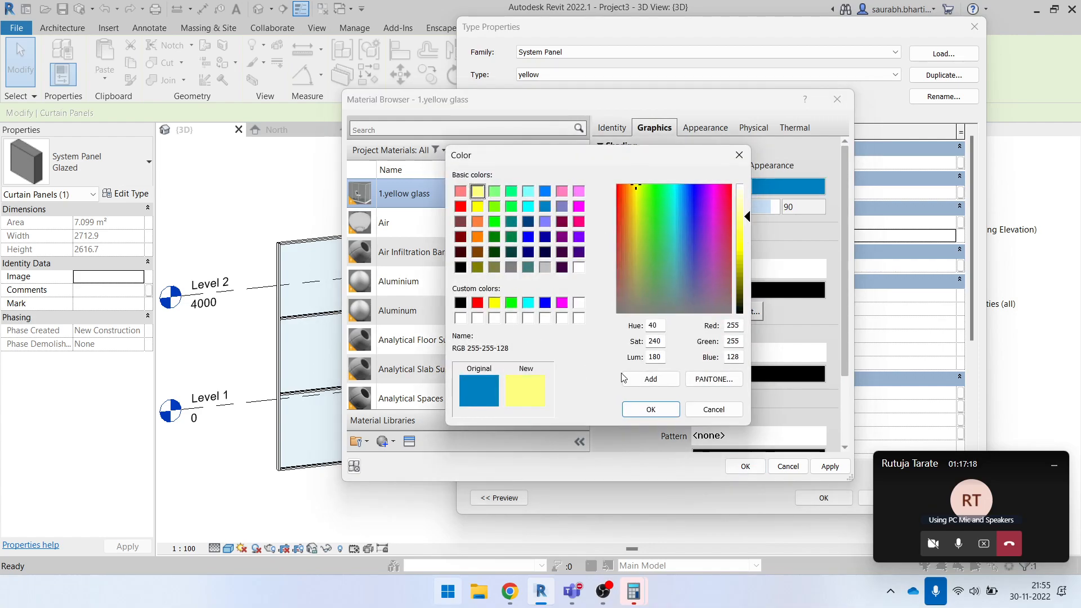
{"action": "left_click", "coordinate": [667, 409]}
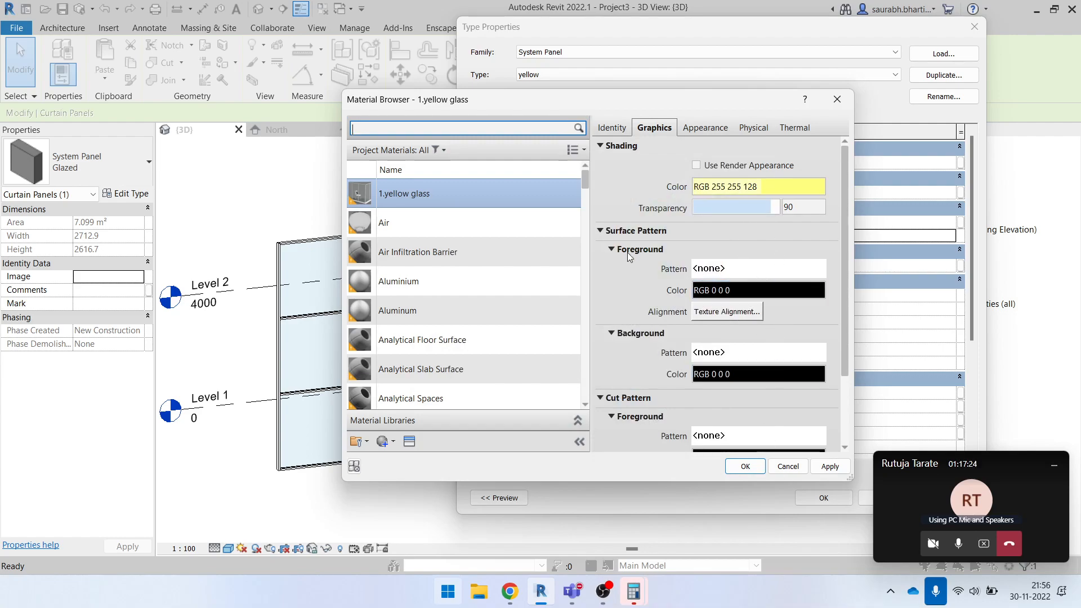
- Set the material's surface foreground pattern to the Aluminum drafting pattern and apply 1.yellow glass to the yellow panel type
{"action": "left_click", "coordinate": [769, 269]}
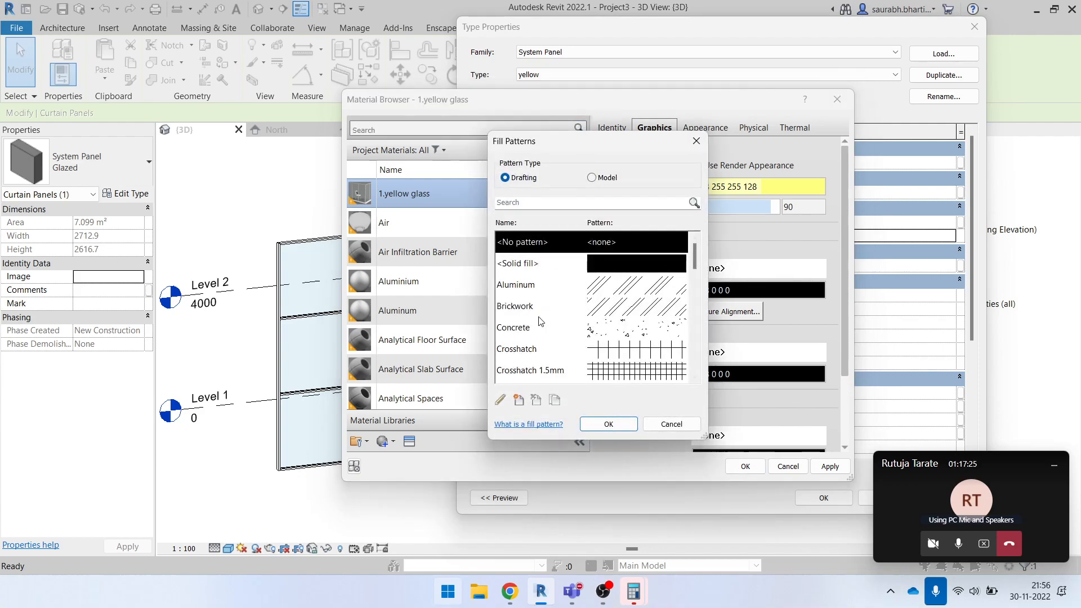
{"action": "left_click", "coordinate": [628, 283]}
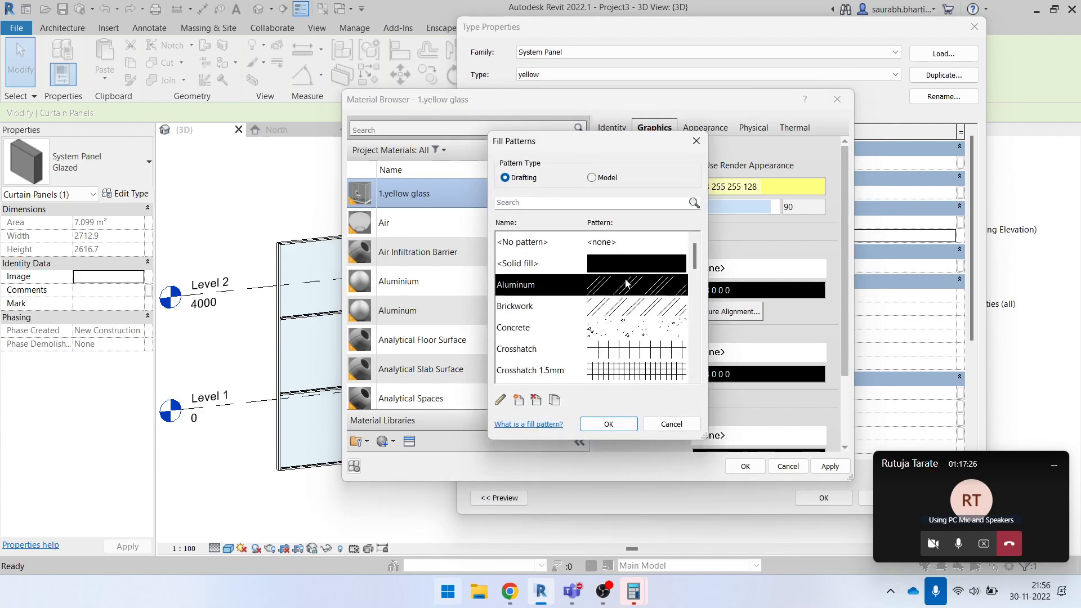
{"action": "left_click", "coordinate": [609, 425]}
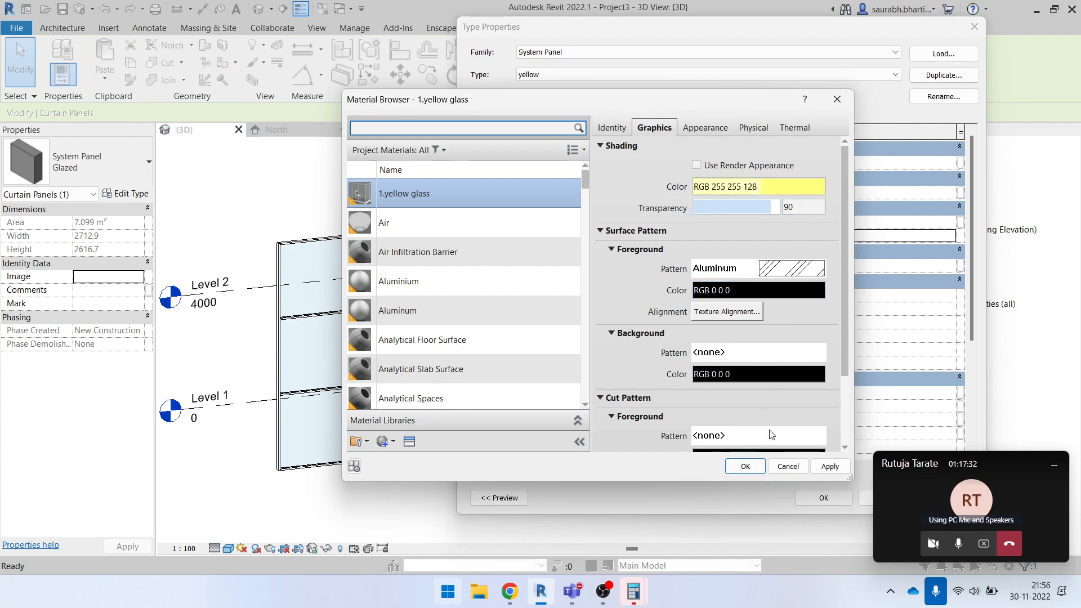
{"action": "left_click", "coordinate": [762, 470]}
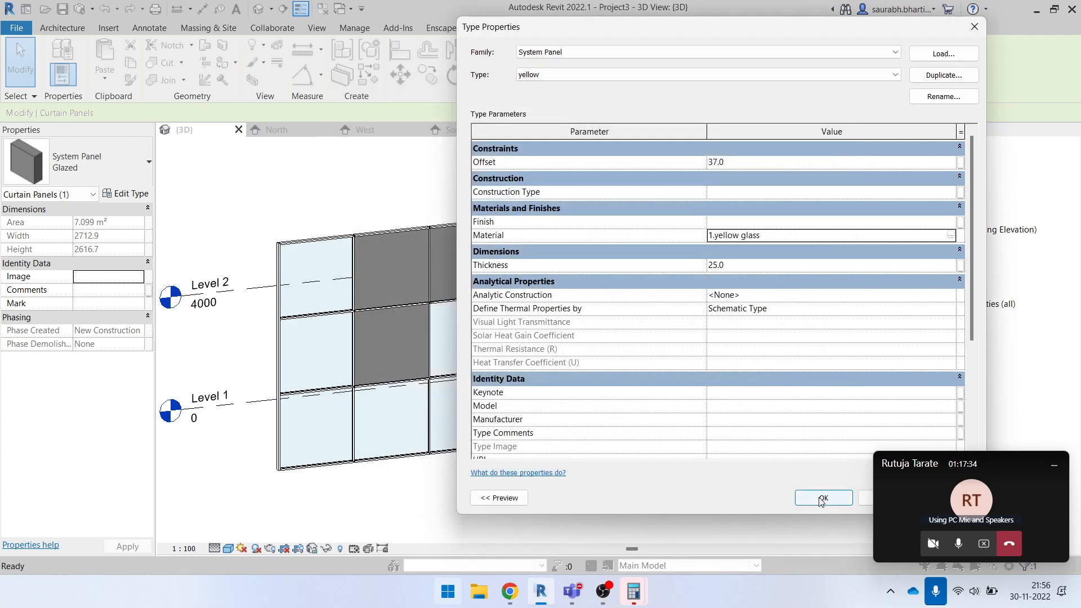
{"action": "left_click", "coordinate": [824, 498]}
{"action": "left_click", "coordinate": [644, 491]}
- Examine the colour and hatch pattern of the yellow panel up close, at an angle and from the front
{"action": "scroll", "coordinate": [550, 293], "scroll_direction": "up", "scroll_amount": 3}
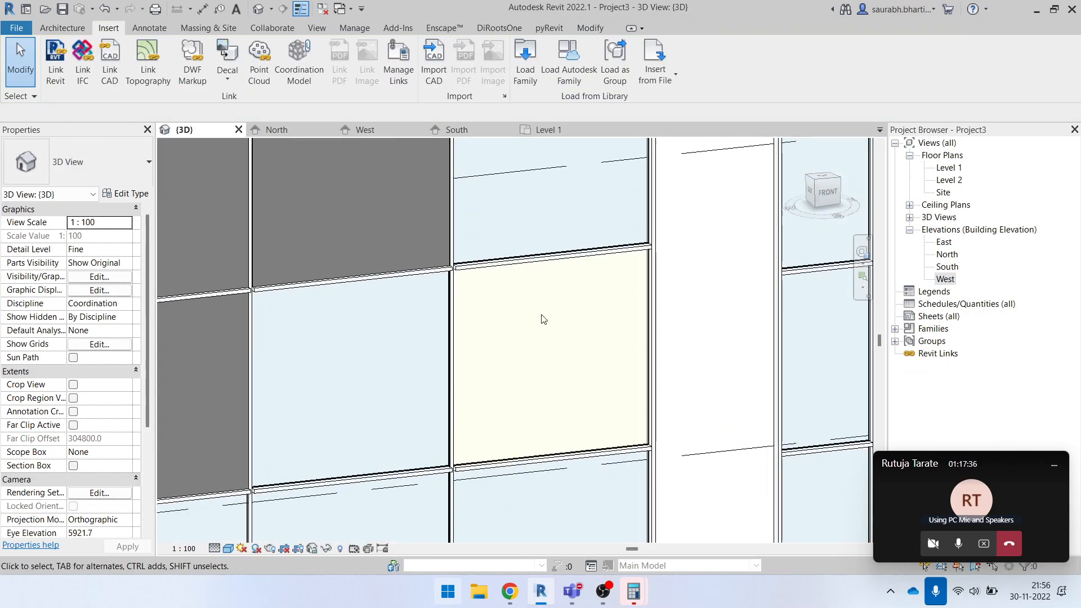
{"action": "scroll", "coordinate": [570, 403], "scroll_direction": "down", "scroll_amount": 3}
{"action": "mouse_move", "coordinate": [589, 404]}
{"action": "middle_mouse_down"}
{"action": "mouse_move", "coordinate": [552, 381]}
{"action": "mouse_move", "coordinate": [723, 408]}
{"action": "mouse_move", "coordinate": [481, 263]}
{"action": "middle_mouse_up"}
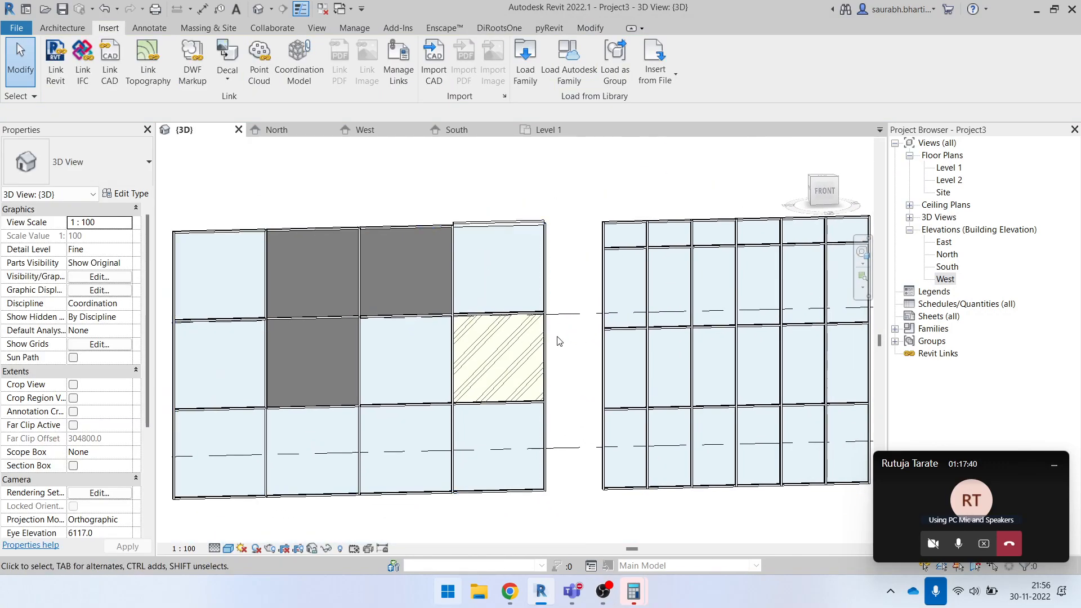
{"action": "scroll", "coordinate": [541, 339], "scroll_direction": "up", "scroll_amount": 1}
{"action": "scroll", "coordinate": [541, 339], "scroll_direction": "up", "scroll_amount": 2}
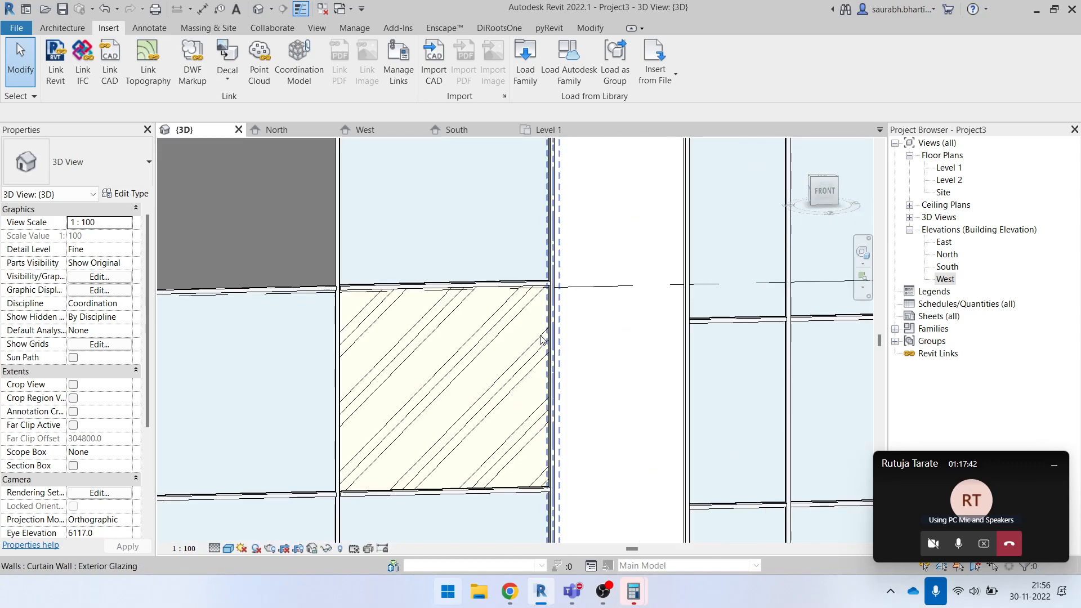
{"action": "left_click", "coordinate": [538, 339]}
{"action": "scroll", "coordinate": [536, 336], "scroll_direction": "down", "scroll_amount": 3}
{"action": "middle_click_drag", "start_coordinate": [559, 454], "coordinate": [533, 427], "text": "shift"}
{"action": "left_click", "coordinate": [590, 494]}
{"action": "scroll", "coordinate": [535, 405], "scroll_direction": "up", "scroll_amount": 5}
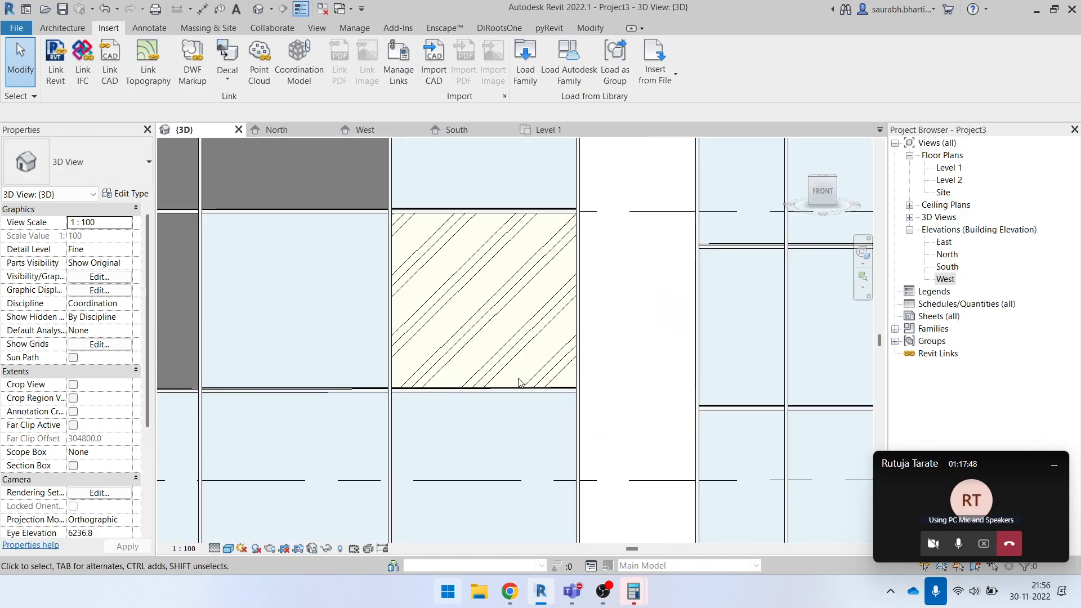
{"action": "scroll", "coordinate": [536, 409], "scroll_direction": "down", "scroll_amount": 6}
{"action": "scroll", "coordinate": [457, 387], "scroll_direction": "up", "scroll_amount": 2}
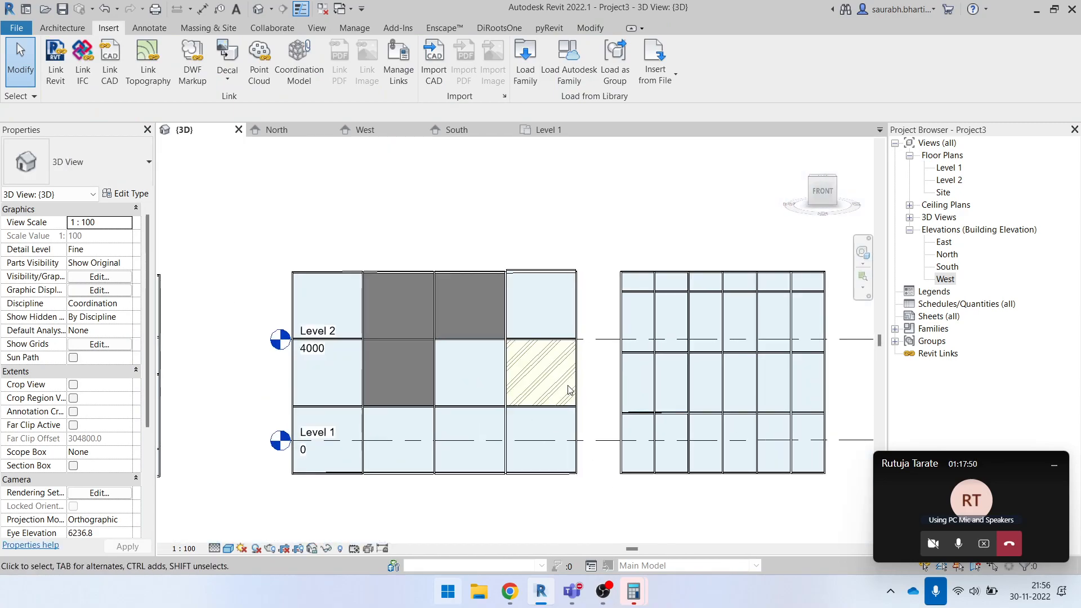
- Select the yellow panel in the middle row to check its type, view the wall at an angle, and clear the selection
{"action": "scroll", "coordinate": [576, 383], "scroll_direction": "up", "scroll_amount": 3}
{"action": "key", "text": "Tab"}
{"action": "key", "text": "Tab"}
{"action": "key", "text": "Tab"}
{"action": "key", "text": "Tab"}
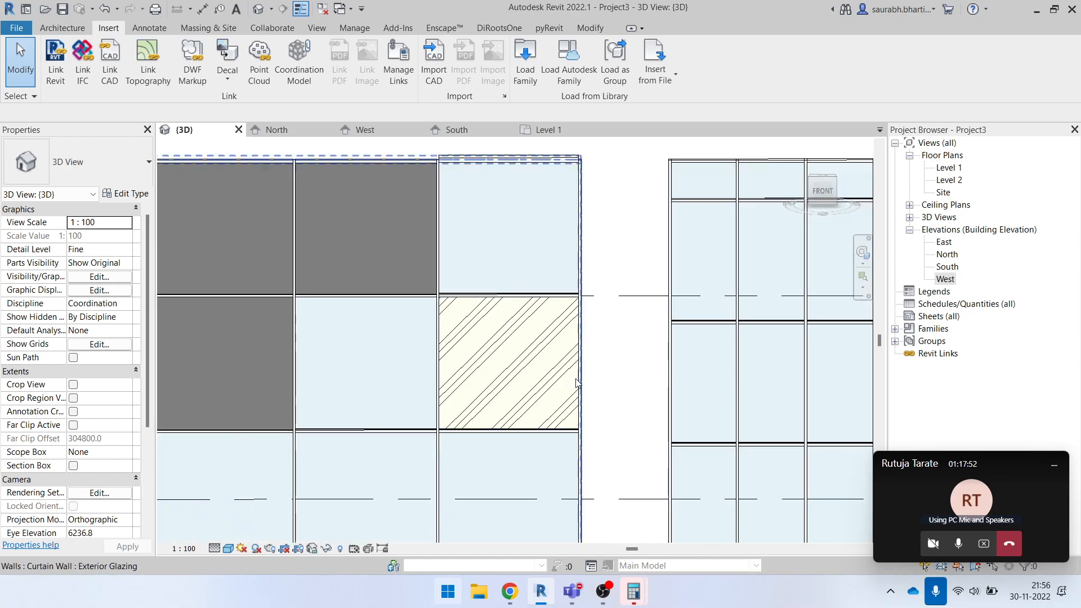
{"action": "key", "text": "Tab"}
{"action": "key", "text": "Tab"}
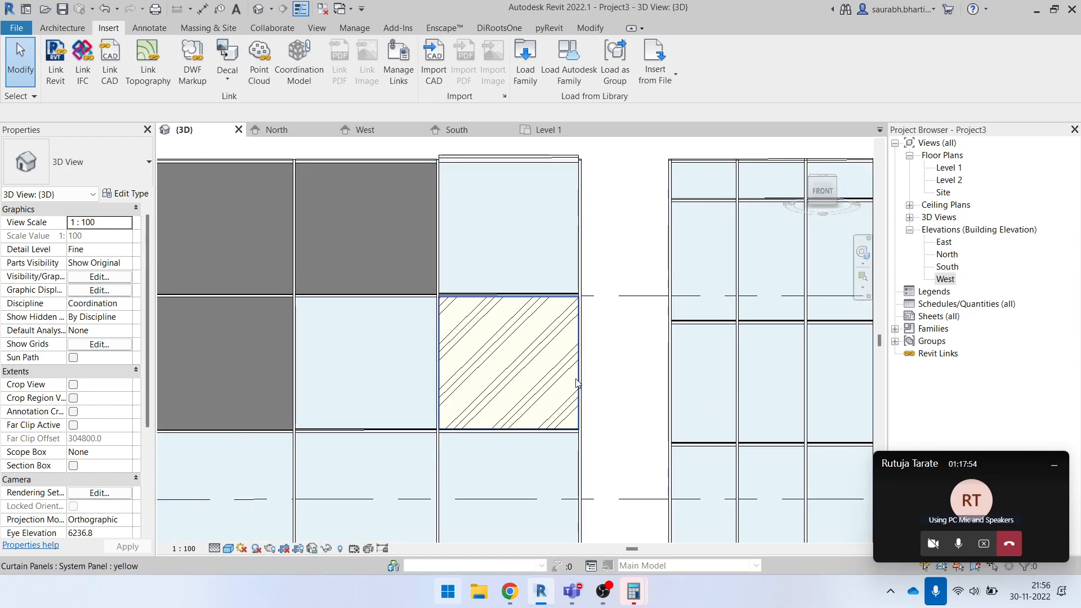
{"action": "left_click", "coordinate": [530, 362]}
{"action": "scroll", "coordinate": [570, 437], "scroll_direction": "down", "scroll_amount": 4}
{"action": "middle_click_drag", "start_coordinate": [571, 436], "coordinate": [525, 372], "text": "shift"}
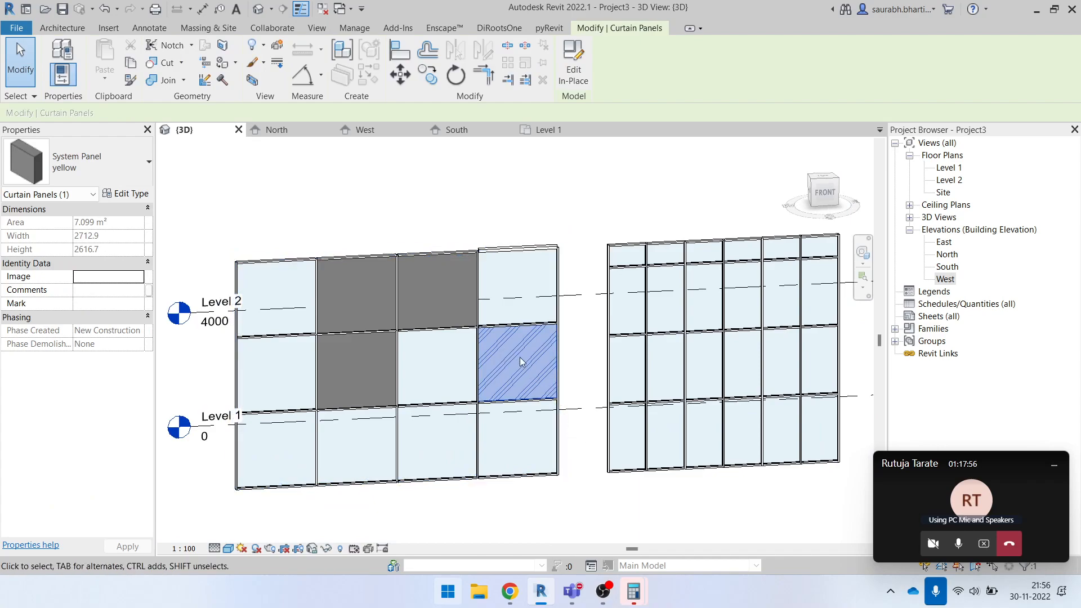
{"action": "left_click", "coordinate": [578, 367]}
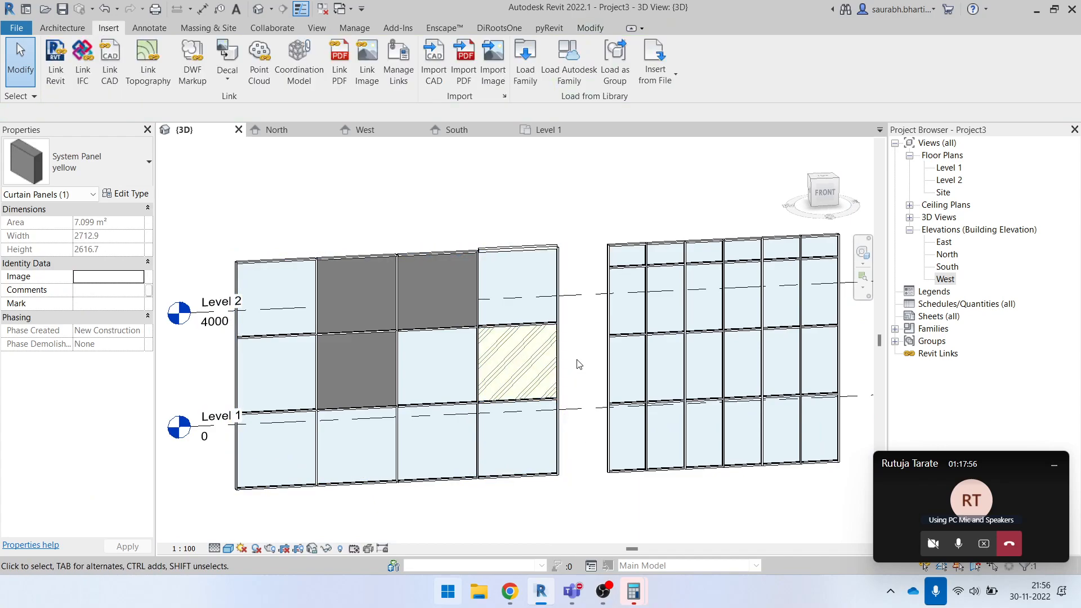
- Select the glazed panel directly above the yellow panel to check its type, and clear the selection
{"action": "key", "text": "Tab"}
{"action": "left_click", "coordinate": [549, 318]}
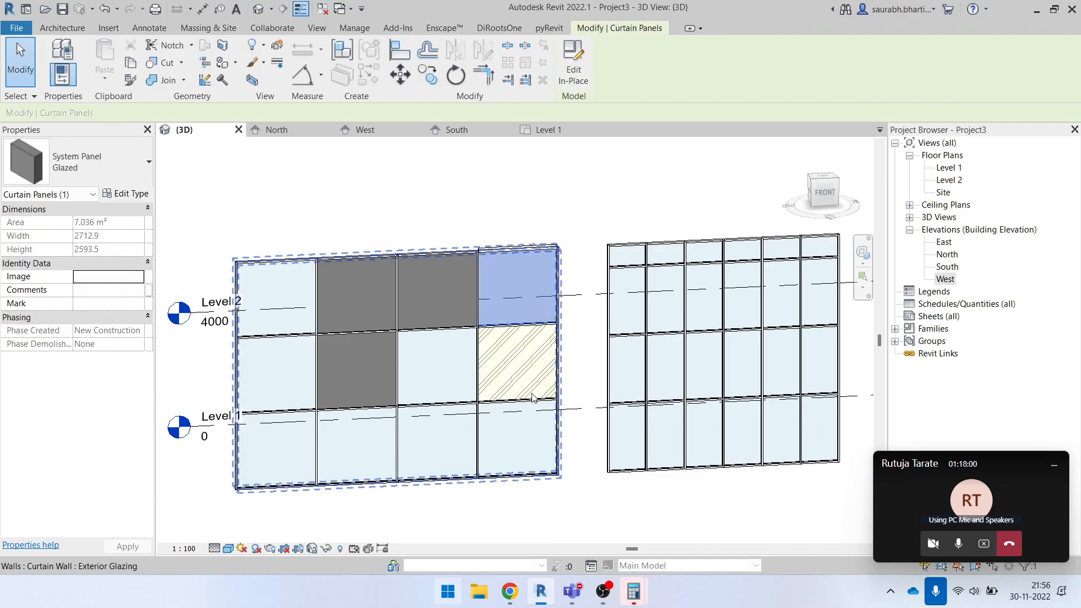
{"action": "scroll", "coordinate": [549, 317], "scroll_direction": "up", "scroll_amount": 2}
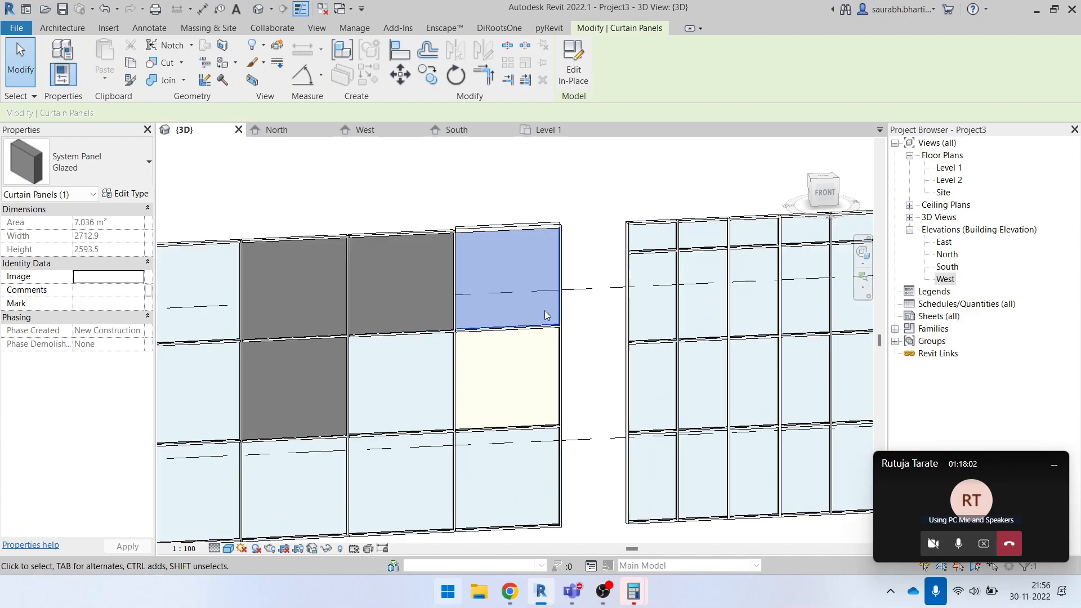
{"action": "scroll", "coordinate": [549, 317], "scroll_direction": "up", "scroll_amount": 1}
{"action": "left_click", "coordinate": [612, 354]}
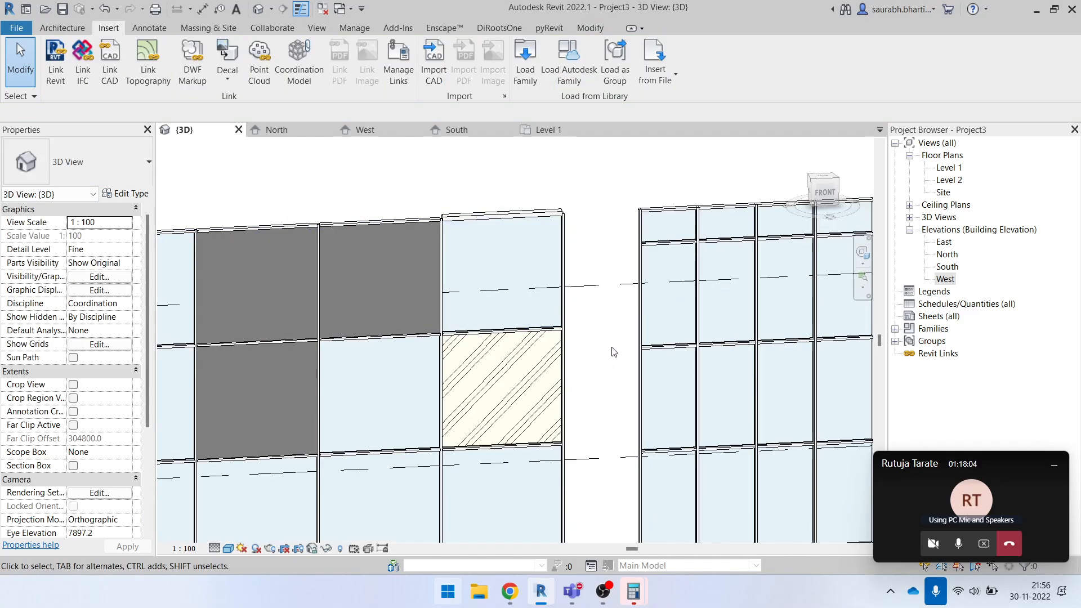
{"action": "scroll", "coordinate": [525, 300], "scroll_direction": "down", "scroll_amount": 3}
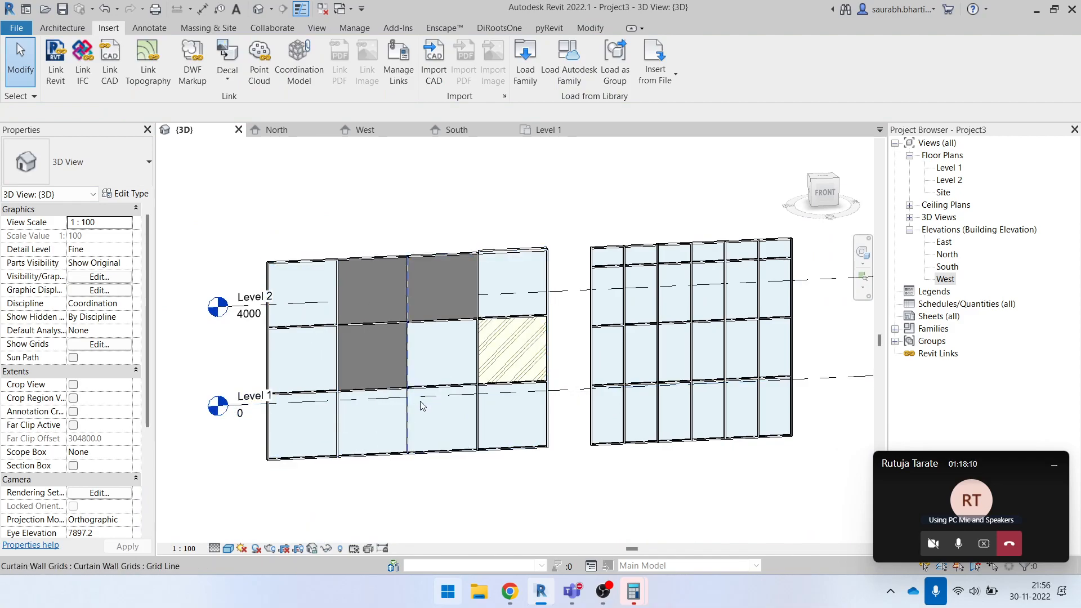
- Cycle through the overlapping elements at the middle-row grid line and select the glazed panel beside the yellow one
{"action": "scroll", "coordinate": [451, 384], "scroll_direction": "up", "scroll_amount": 2}
{"action": "scroll", "coordinate": [494, 331], "scroll_direction": "up", "scroll_amount": 3}
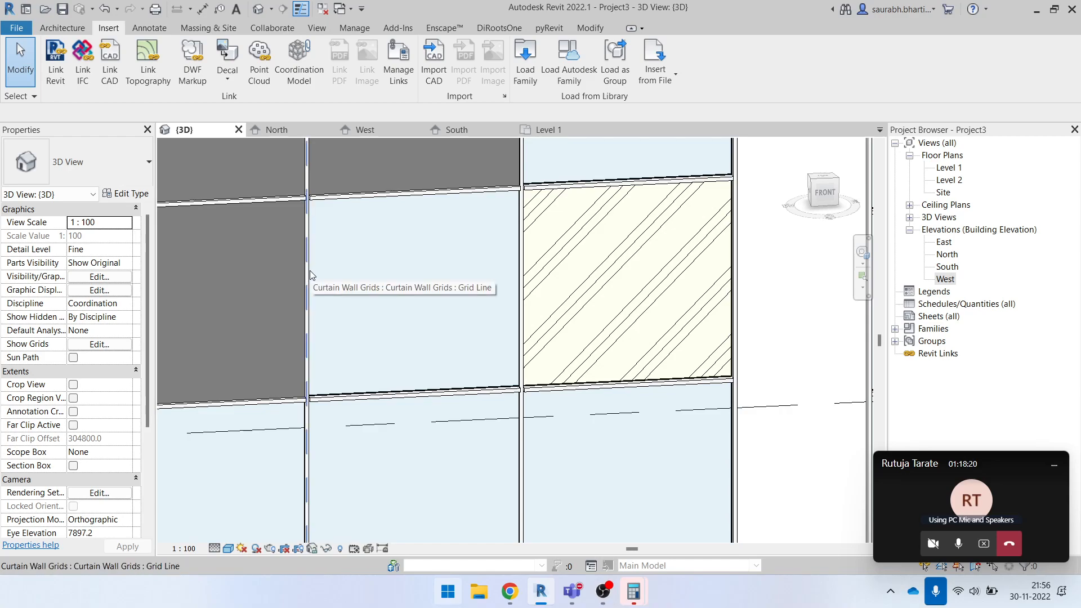
{"action": "key", "text": "Tab"}
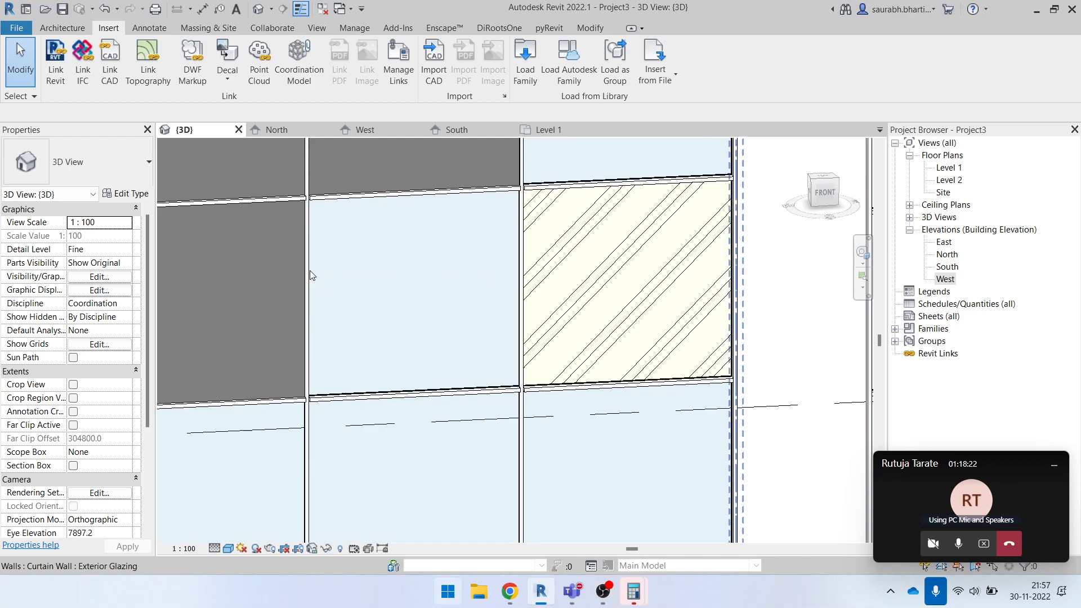
{"action": "key", "text": "Tab"}
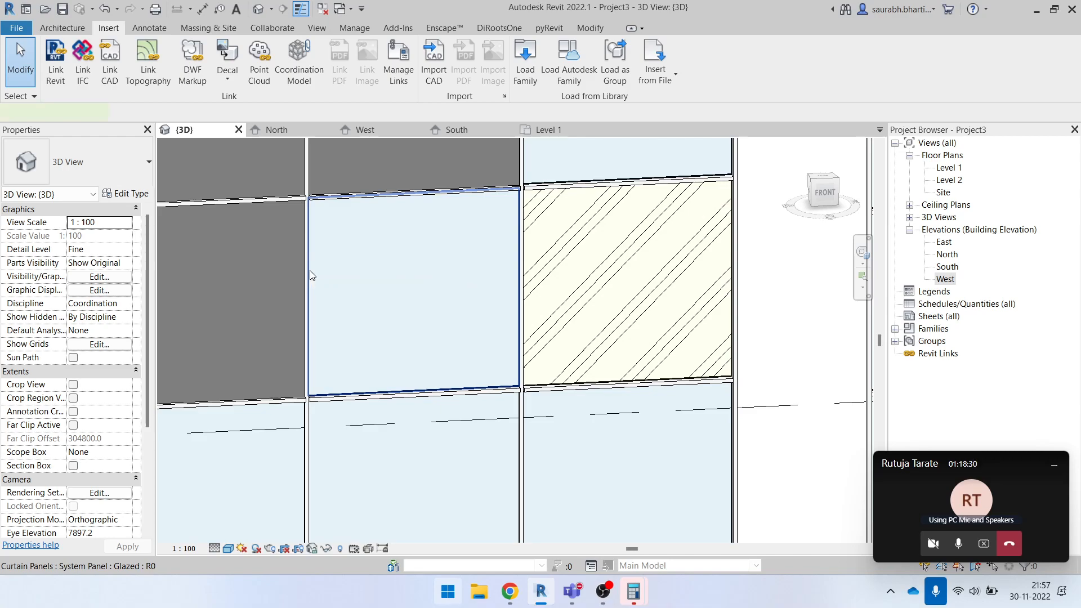
{"action": "left_click", "coordinate": [310, 275]}
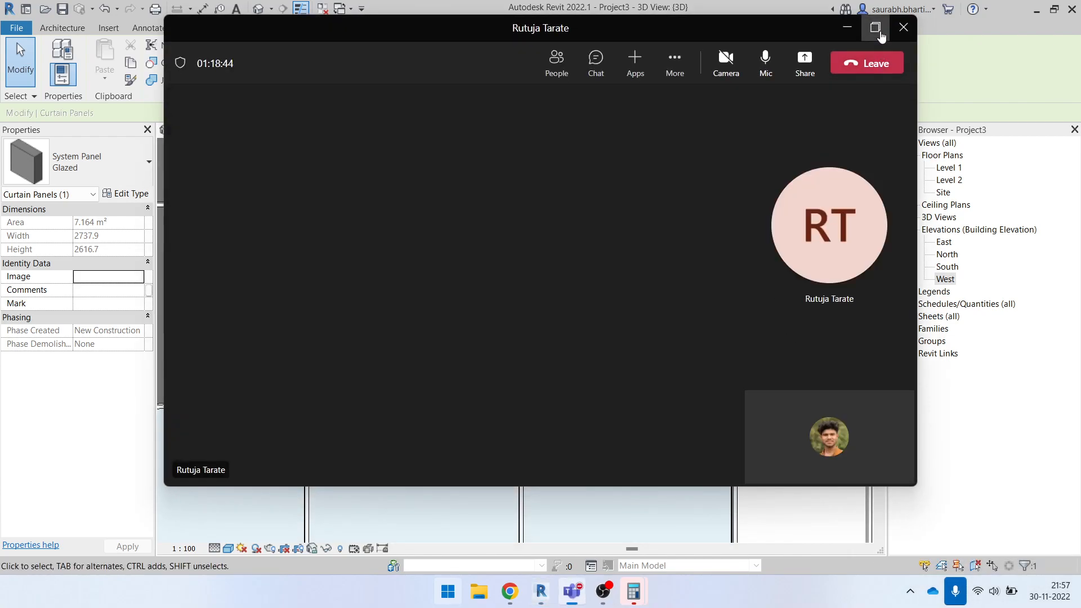
- Maximize the Teams meeting window, close both Calculator windows, and bring up the participant's shared screen
{"action": "left_click", "coordinate": [880, 29]}
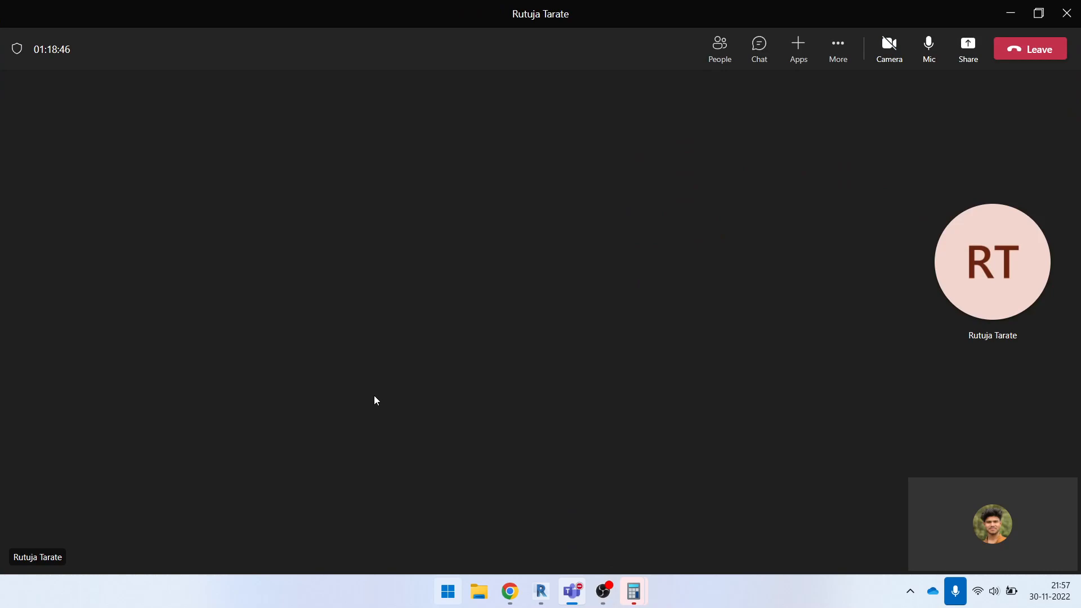
{"action": "left_click", "coordinate": [634, 592]}
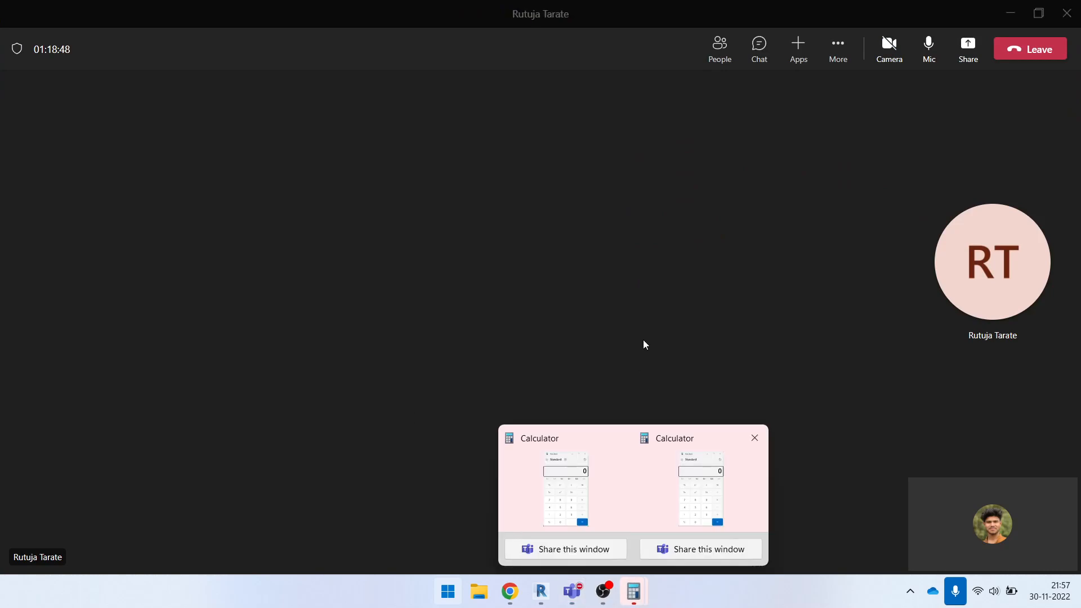
{"action": "left_click", "coordinate": [754, 438]}
{"action": "left_click", "coordinate": [688, 438]}
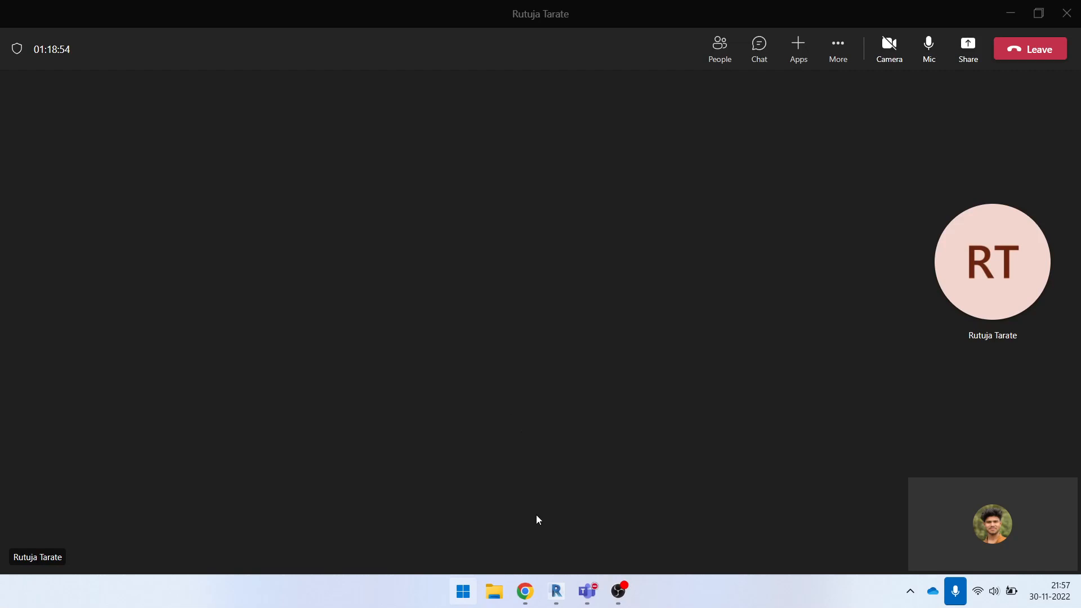
{"action": "left_click", "coordinate": [419, 18]}
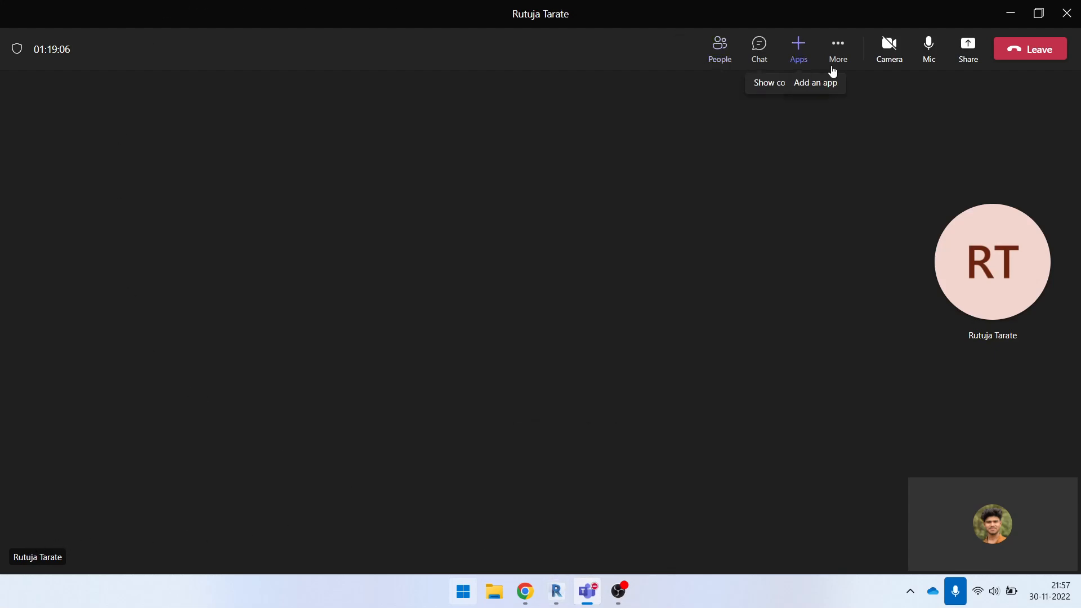
{"action": "left_click", "coordinate": [839, 53]}
{"action": "left_click", "coordinate": [535, 199]}
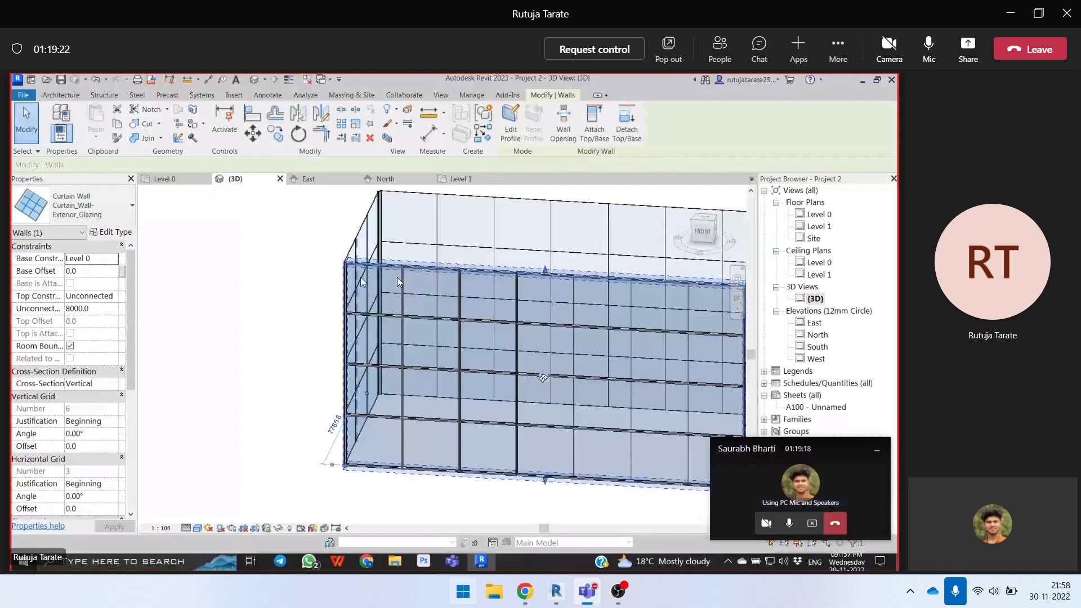
- Clear the wall selection in the shared model and select the front curtain wall's upper corner glazed panel to check its type
{"action": "key", "text": "Escape"}
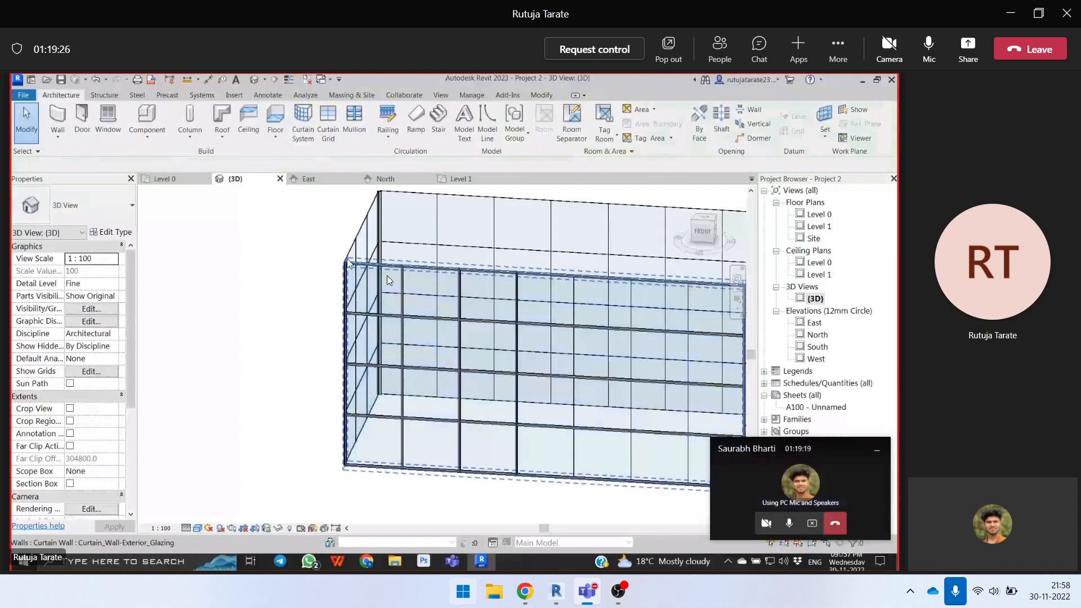
{"action": "scroll", "coordinate": [387, 280], "scroll_direction": "up", "scroll_amount": 2}
{"action": "scroll", "coordinate": [353, 269], "scroll_direction": "down", "scroll_amount": 1}
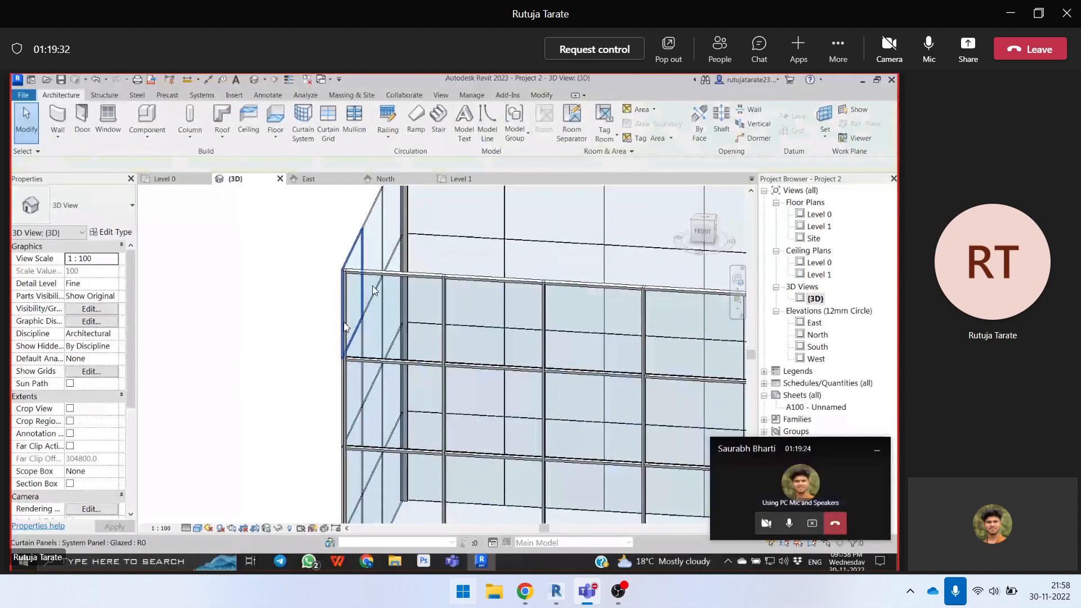
{"action": "left_click", "coordinate": [376, 291]}
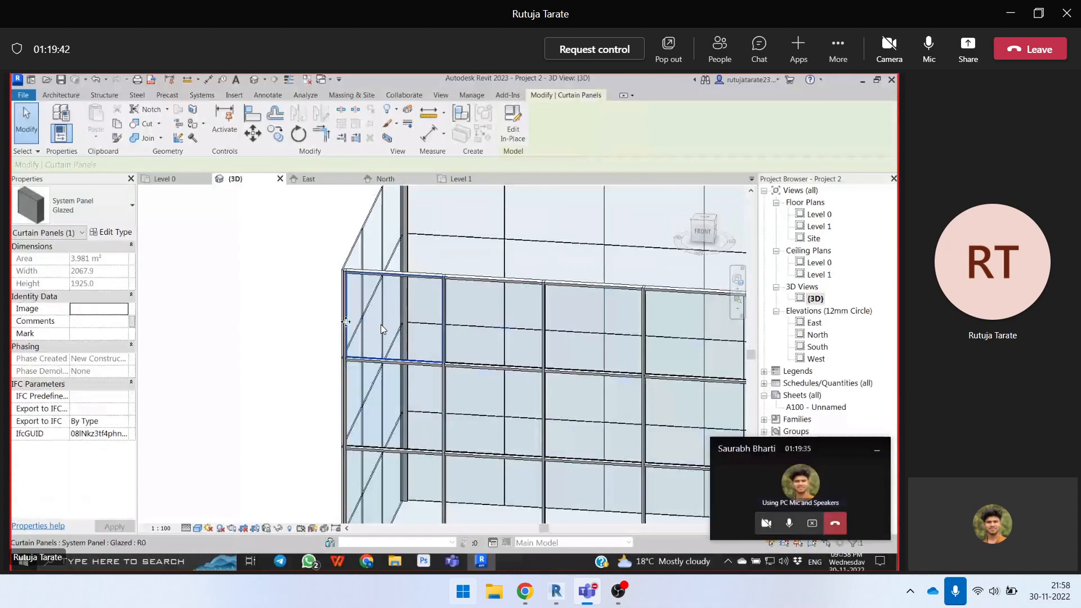
{"action": "right_click", "coordinate": [346, 321]}
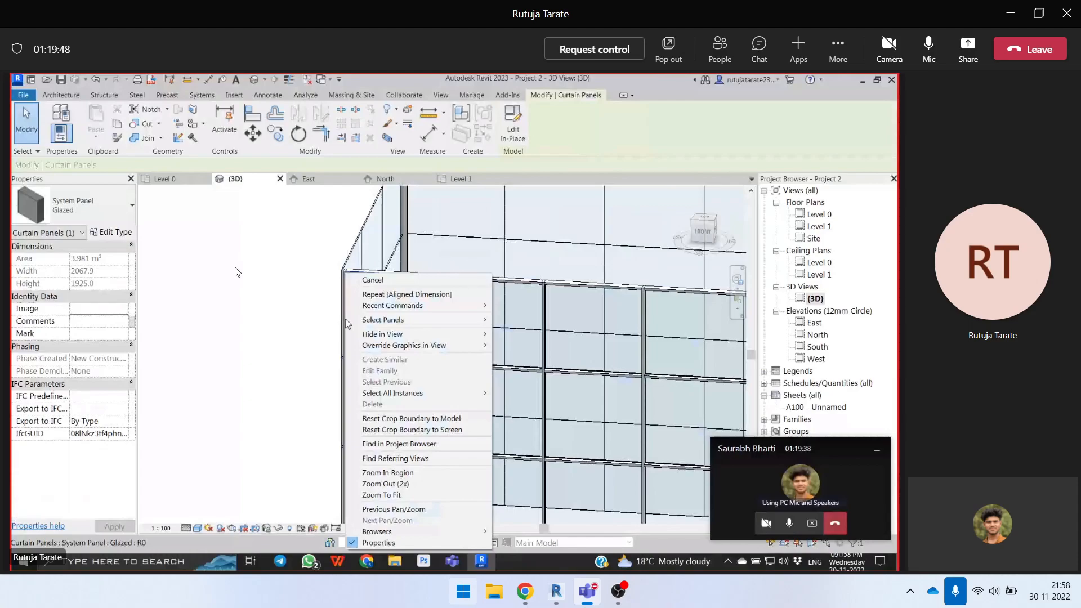
{"action": "left_click", "coordinate": [321, 328]}
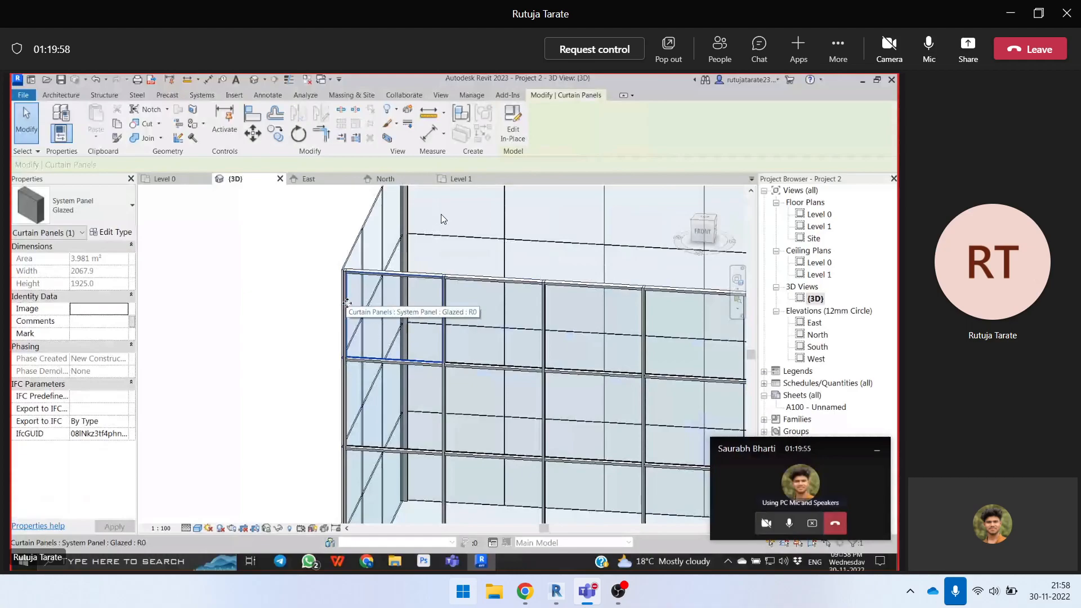
- Take control of the shared screen and cycle the selection at a vertical mullion to try selecting a panel of the front curtain wall
{"action": "left_click", "coordinate": [629, 51]}
{"action": "left_click", "coordinate": [645, 315]}
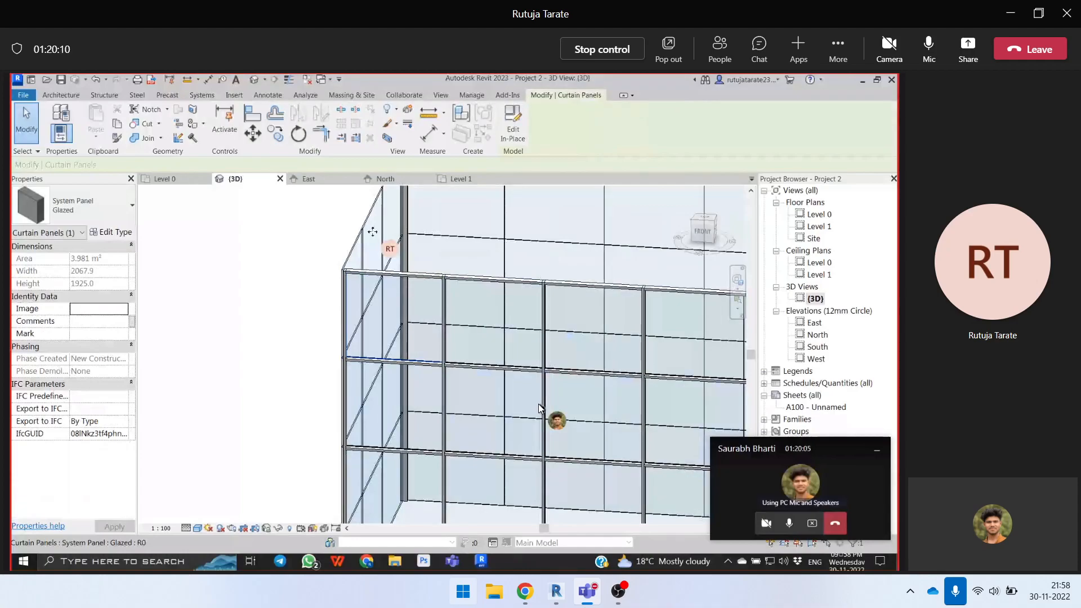
{"action": "scroll", "coordinate": [536, 406], "scroll_direction": "up", "scroll_amount": 3}
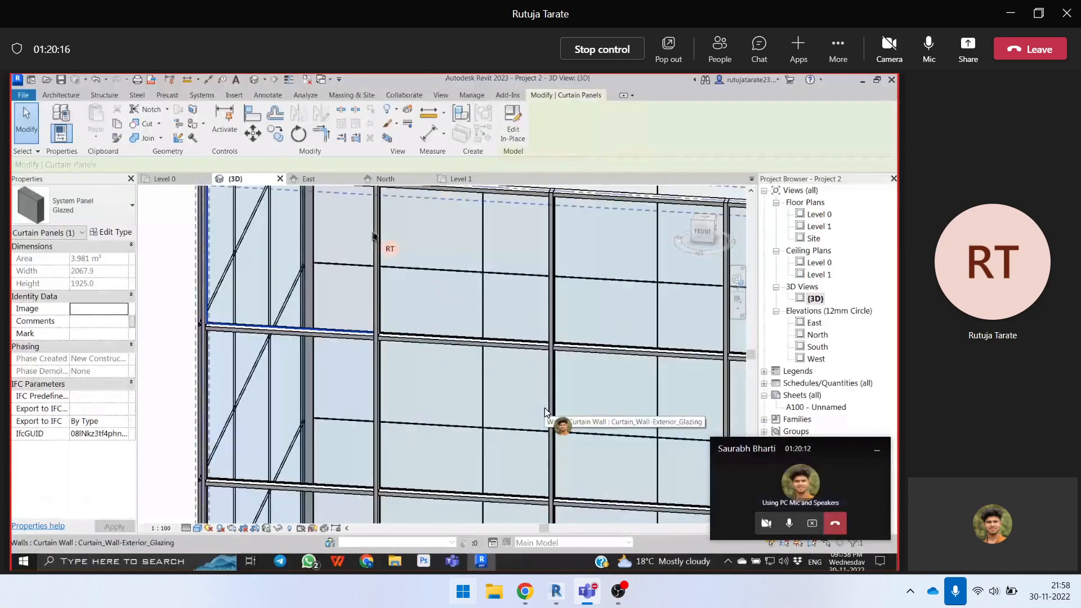
{"action": "key", "text": "Tab"}
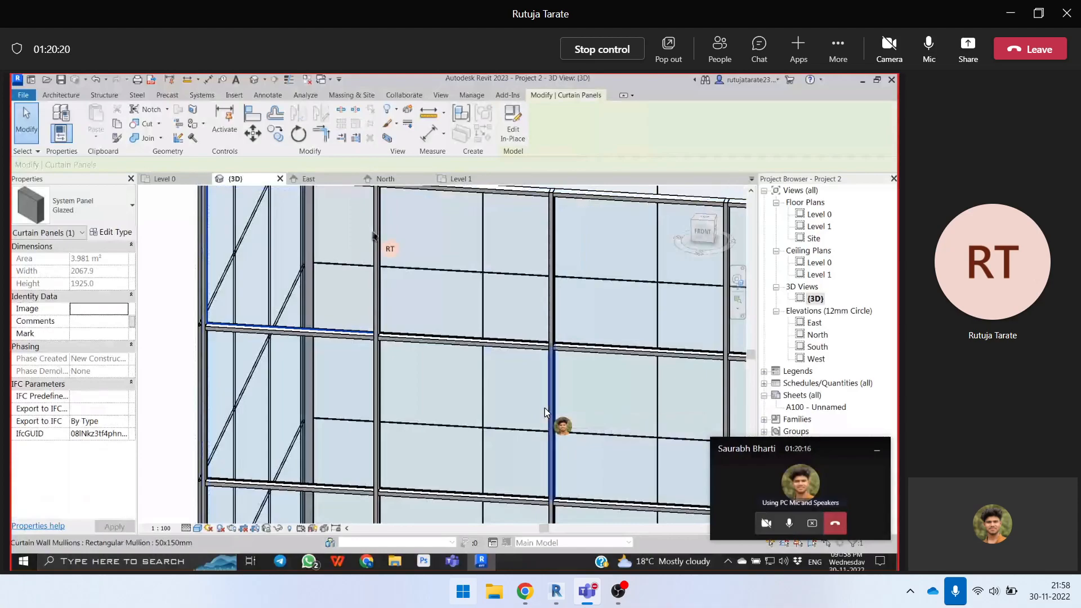
{"action": "key", "text": "Tab"}
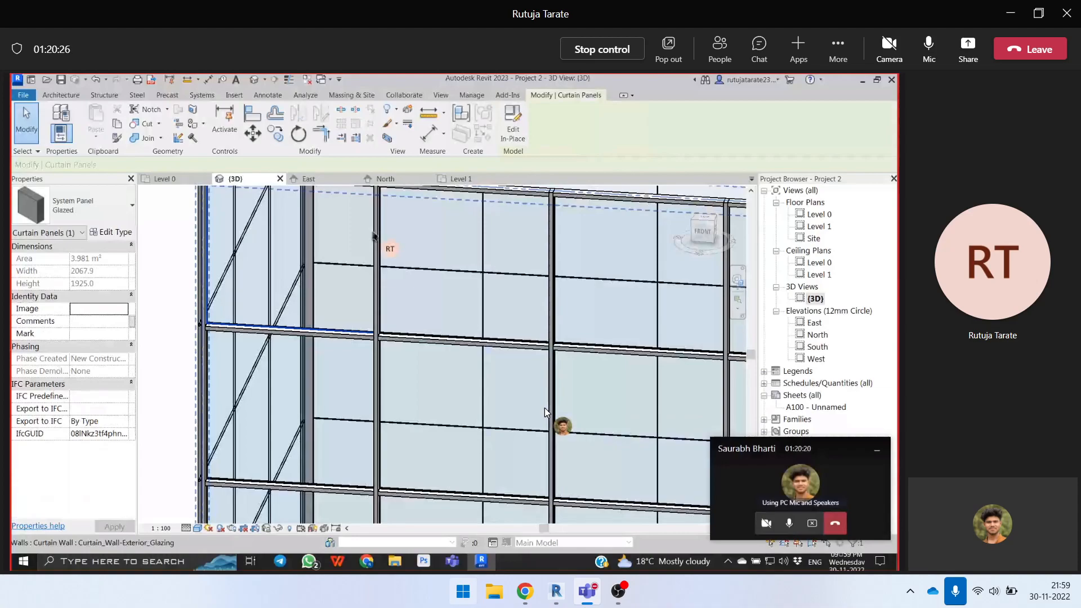
{"action": "key", "text": "Tab"}
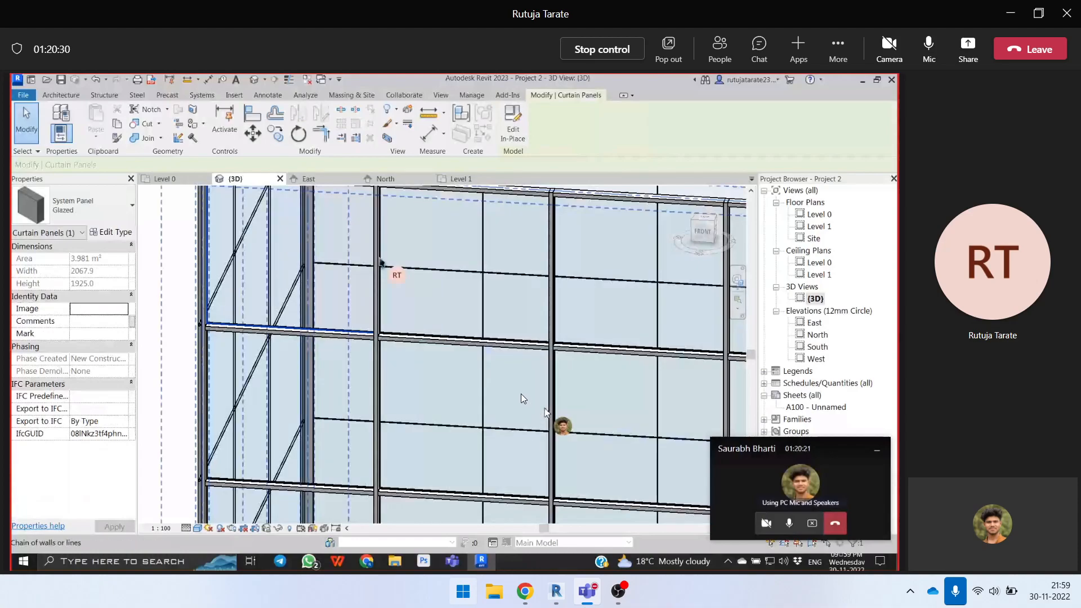
{"action": "left_click", "coordinate": [544, 414]}
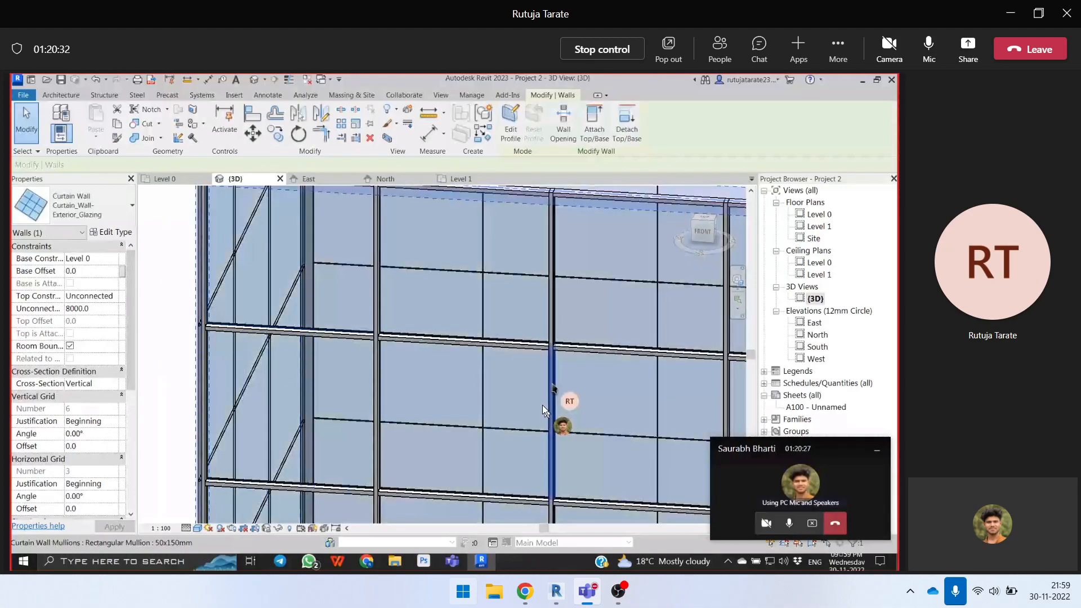
- Clear the wall selection and try again to highlight a single panel beside the vertical mullion
{"action": "scroll", "coordinate": [541, 413], "scroll_direction": "down", "scroll_amount": 2}
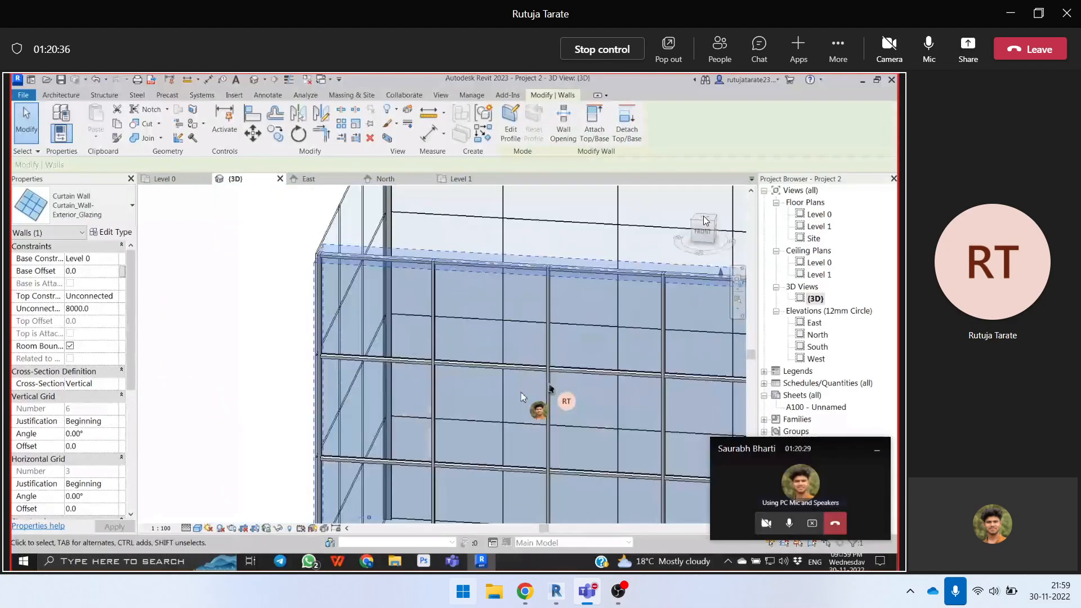
{"action": "key", "text": "Escape"}
{"action": "key", "text": "Tab"}
{"action": "key", "text": "alt"}
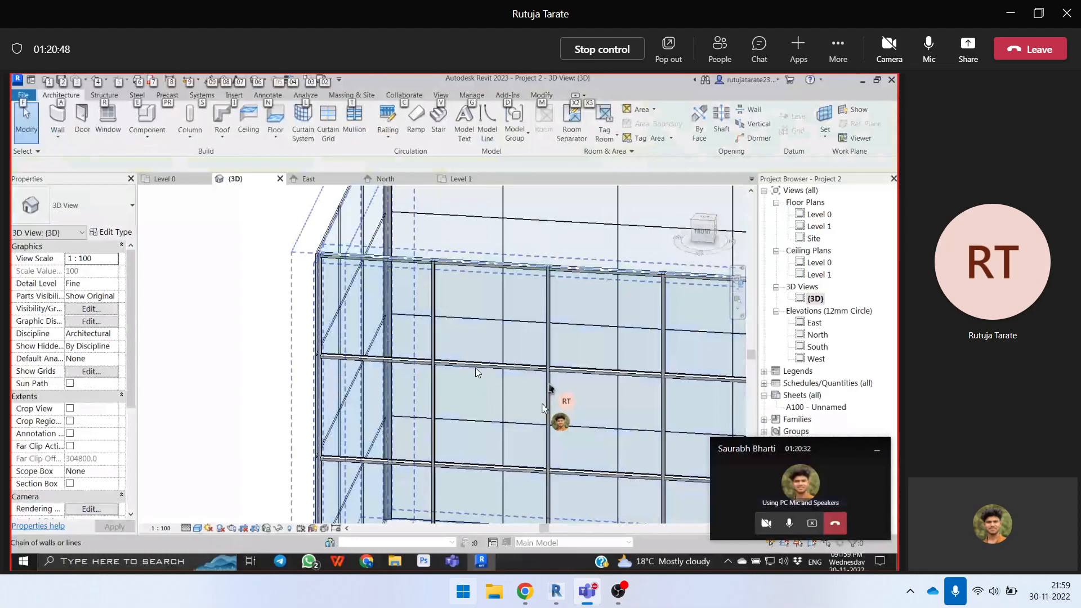
- Delete the back and both side curtain walls in the shared 3D model, keeping only the front one
{"action": "scroll", "coordinate": [473, 372], "scroll_direction": "down", "scroll_amount": 5}
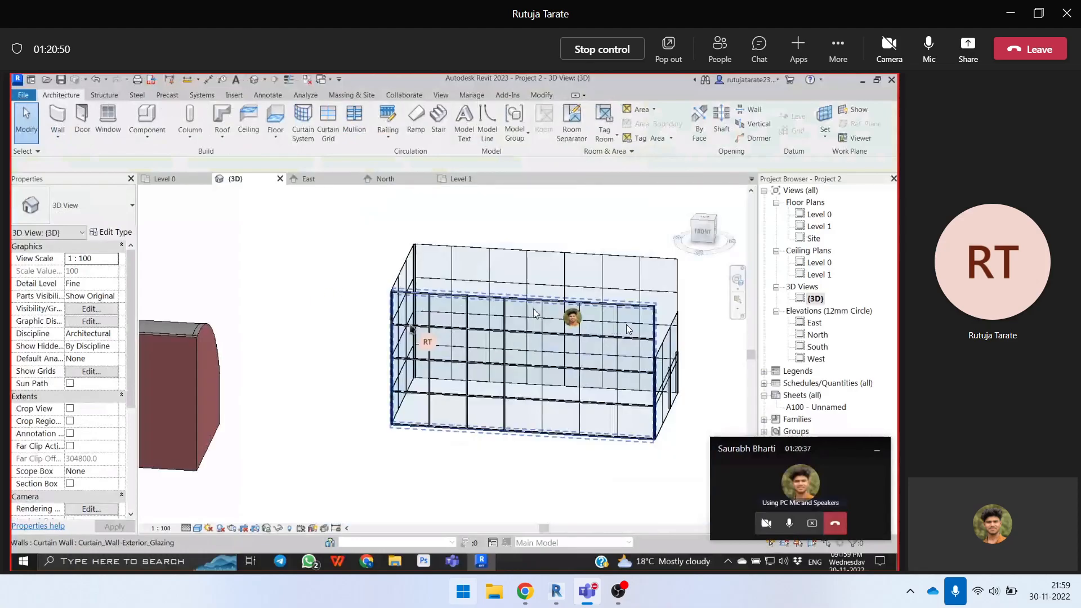
{"action": "middle_click_drag", "start_coordinate": [536, 315], "coordinate": [479, 374], "text": "shift"}
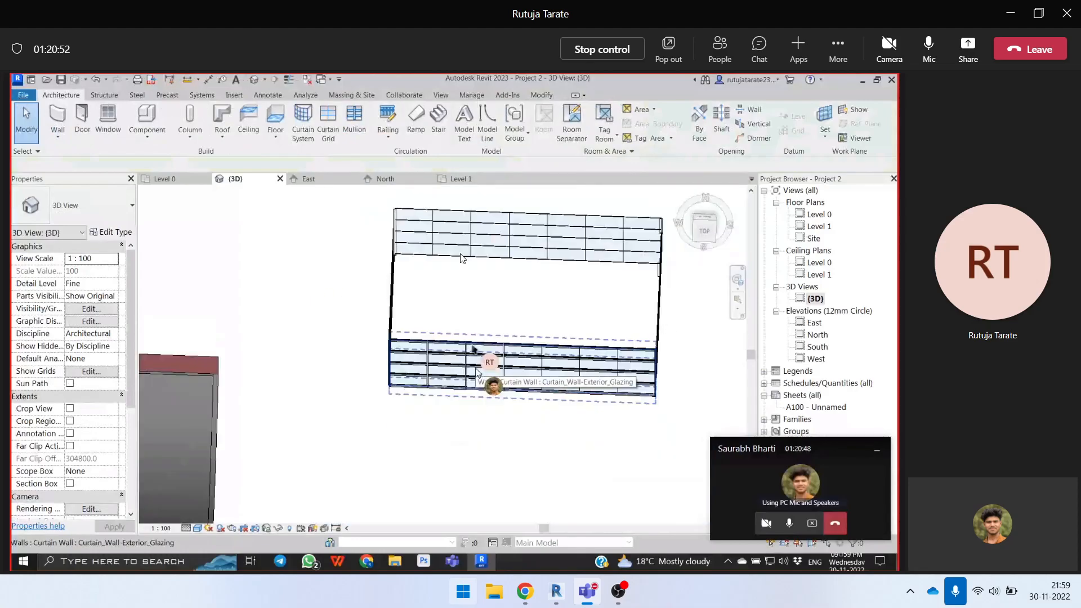
{"action": "scroll", "coordinate": [447, 329], "scroll_direction": "down", "scroll_amount": 1}
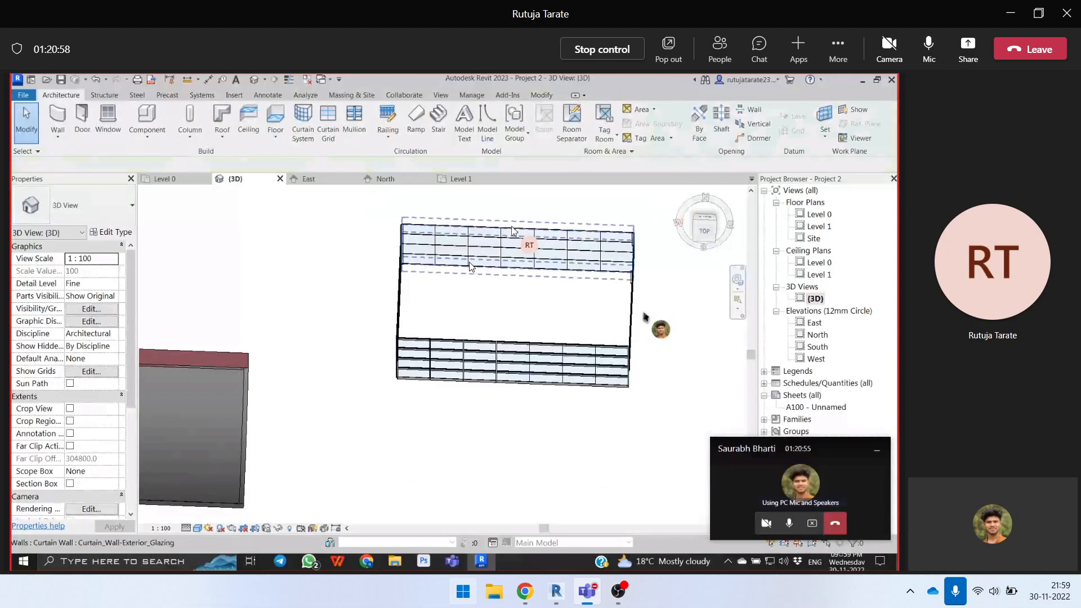
{"action": "left_click_drag", "start_coordinate": [668, 307], "coordinate": [461, 263]}
{"action": "key", "text": "Delete"}
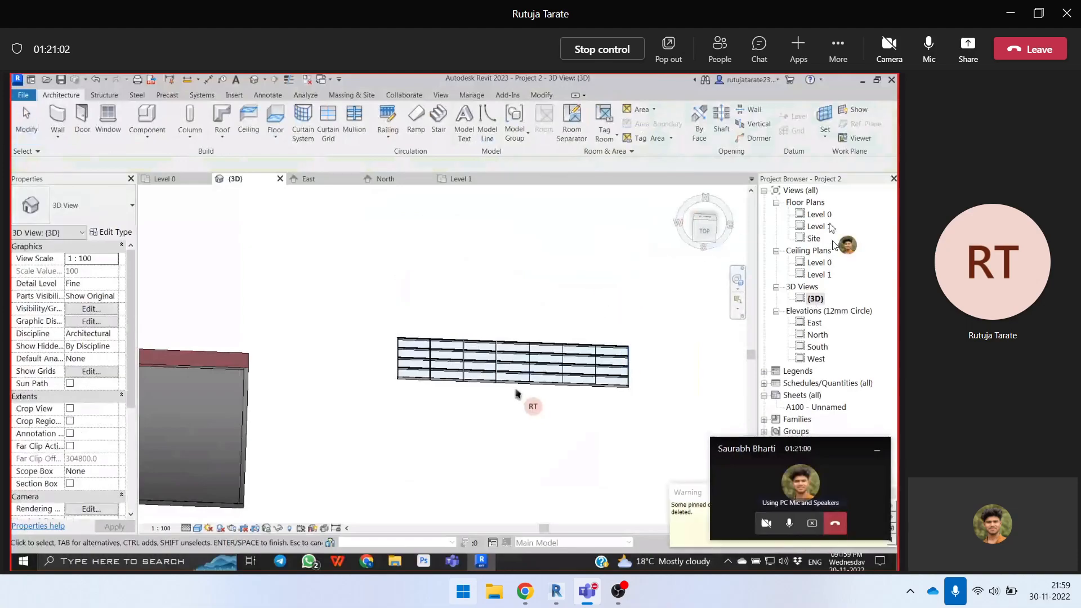
- Open the South elevation and select a vertical 50x150mm rectangular mullion in the curtain wall's top row
{"action": "double_click", "coordinate": [817, 347]}
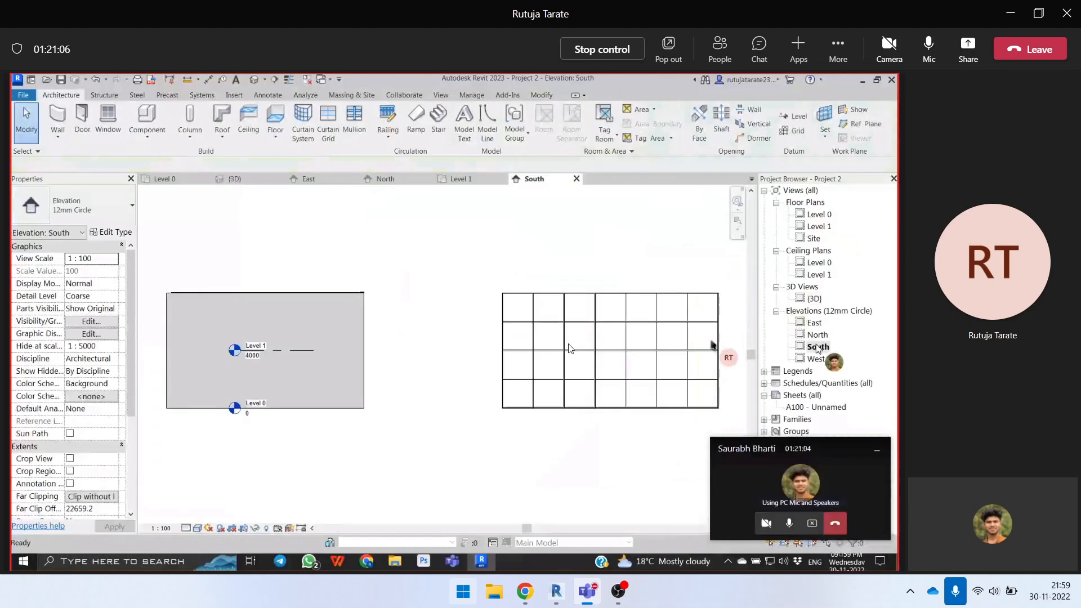
{"action": "scroll", "coordinate": [600, 307], "scroll_direction": "up", "scroll_amount": 6}
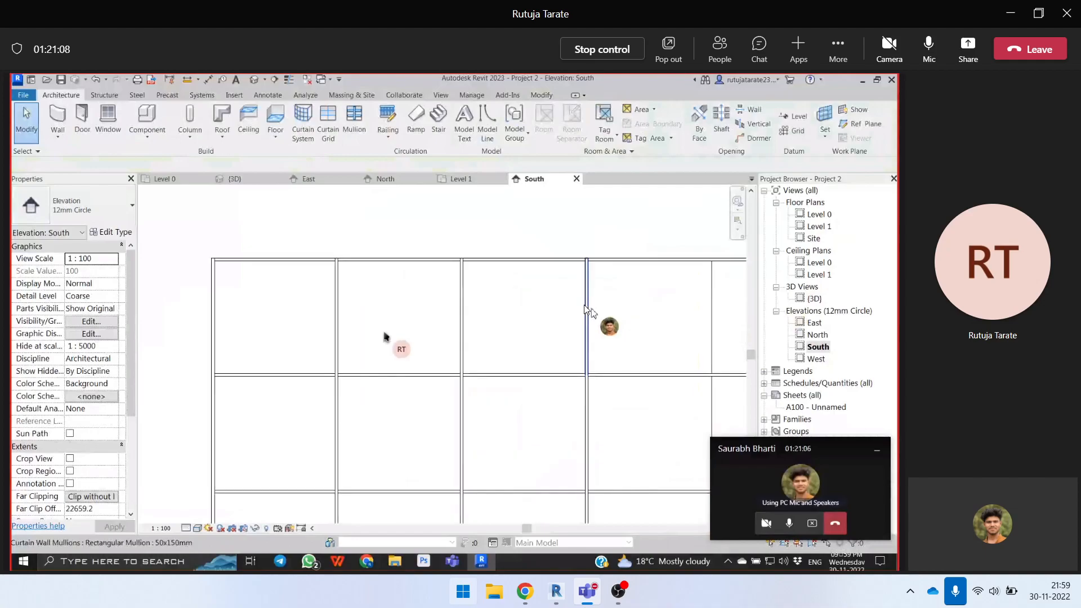
{"action": "scroll", "coordinate": [585, 304], "scroll_direction": "up", "scroll_amount": 2}
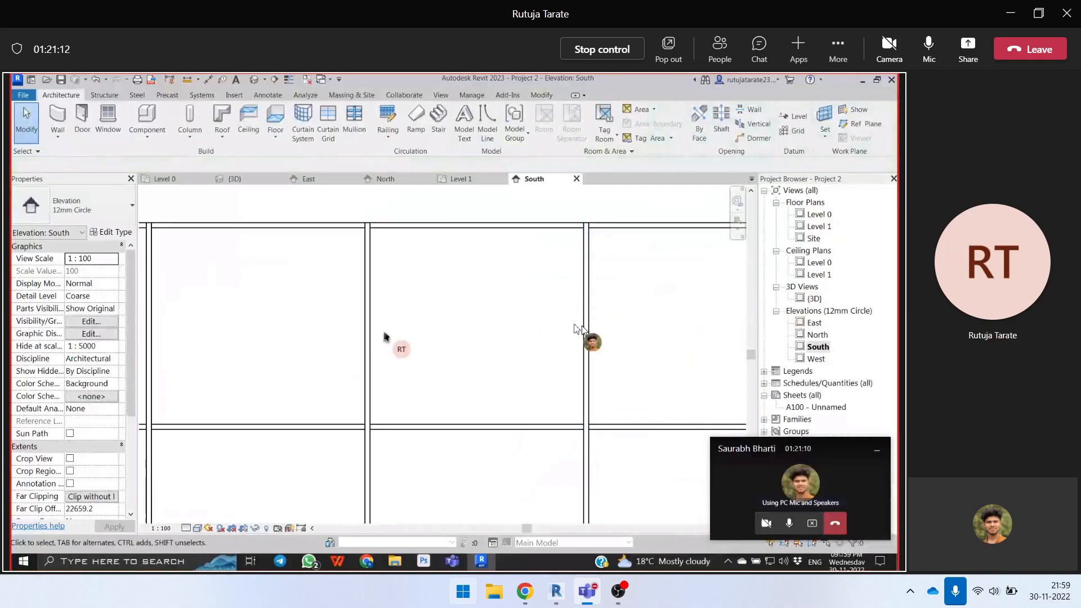
{"action": "key", "text": "alt"}
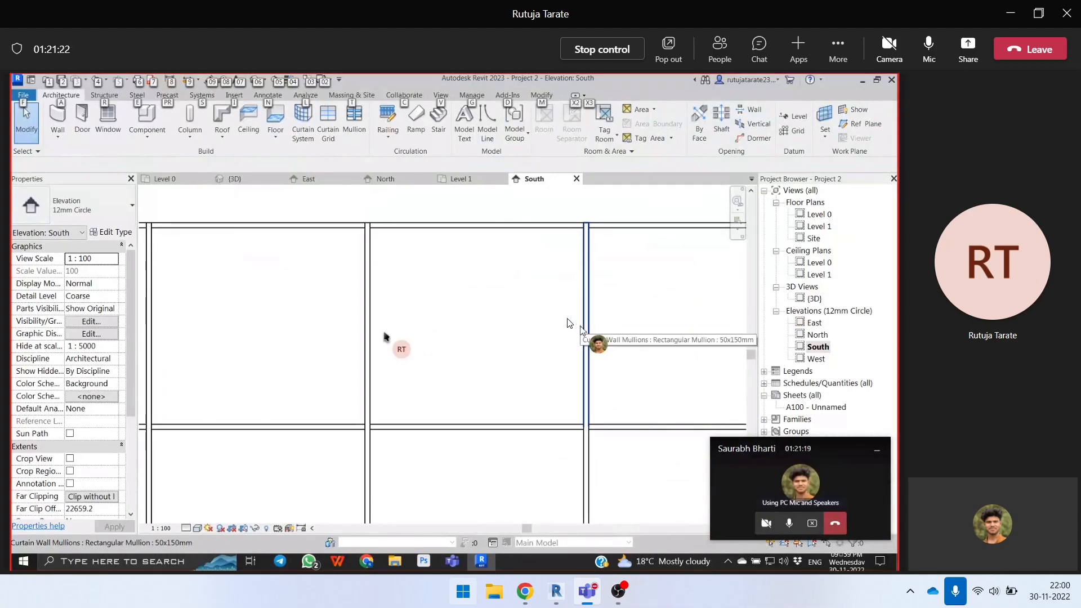
{"action": "left_click", "coordinate": [583, 332]}
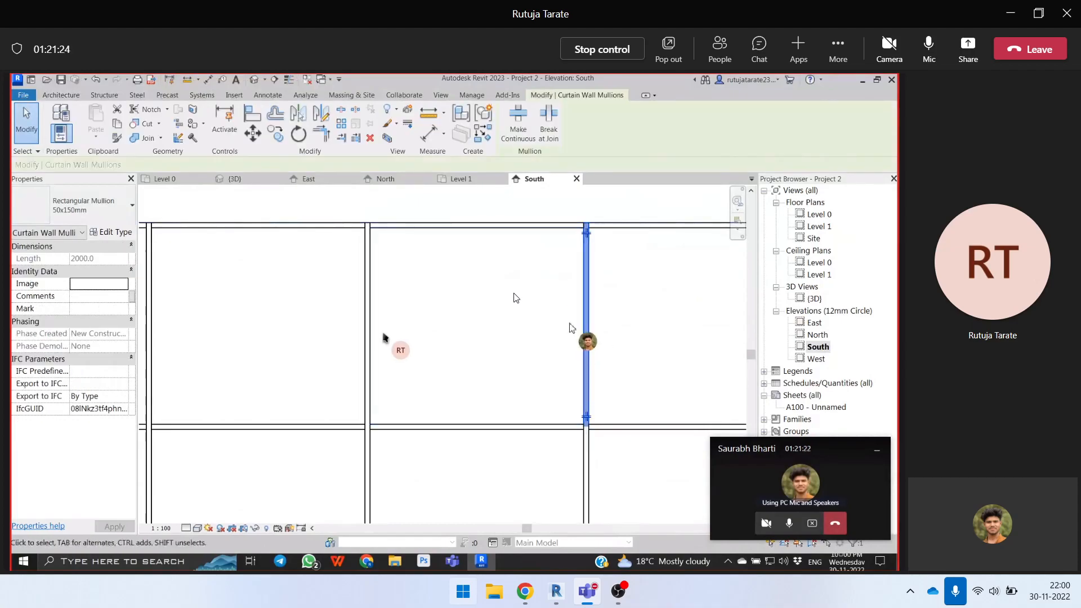
- Clear the selection and select a single glazed system panel in the curtain wall's top row in the South elevation
{"action": "scroll", "coordinate": [490, 287], "scroll_direction": "down", "scroll_amount": 2}
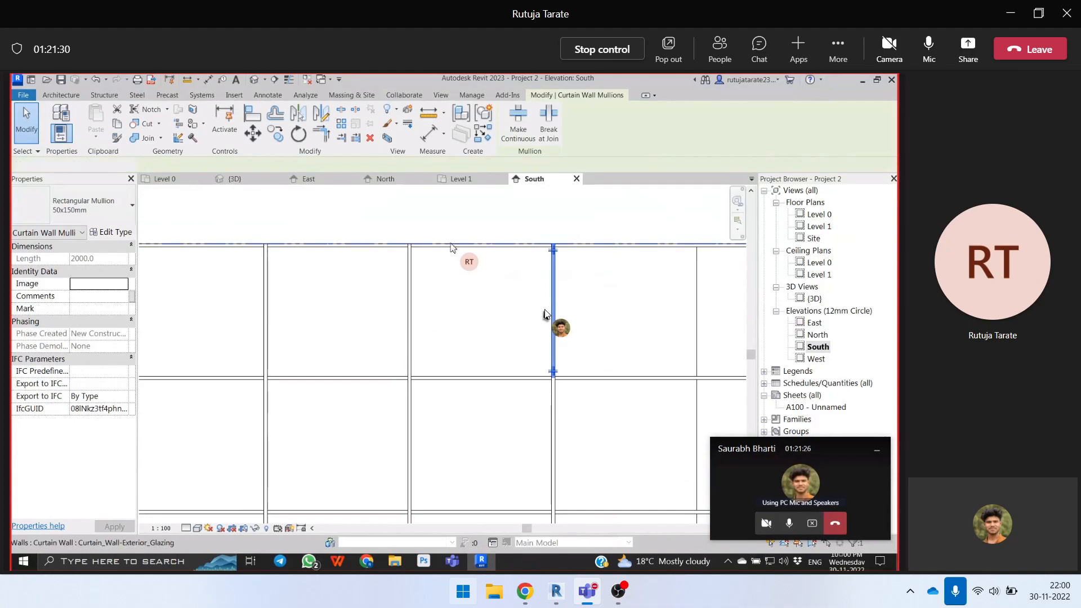
{"action": "left_click", "coordinate": [453, 247]}
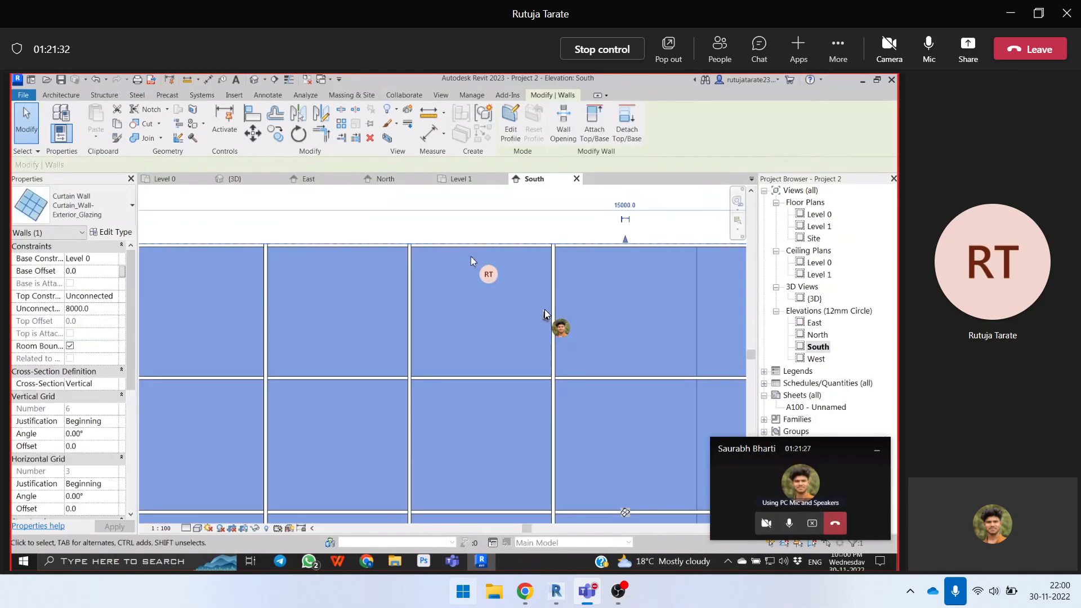
{"action": "key", "text": "Escape"}
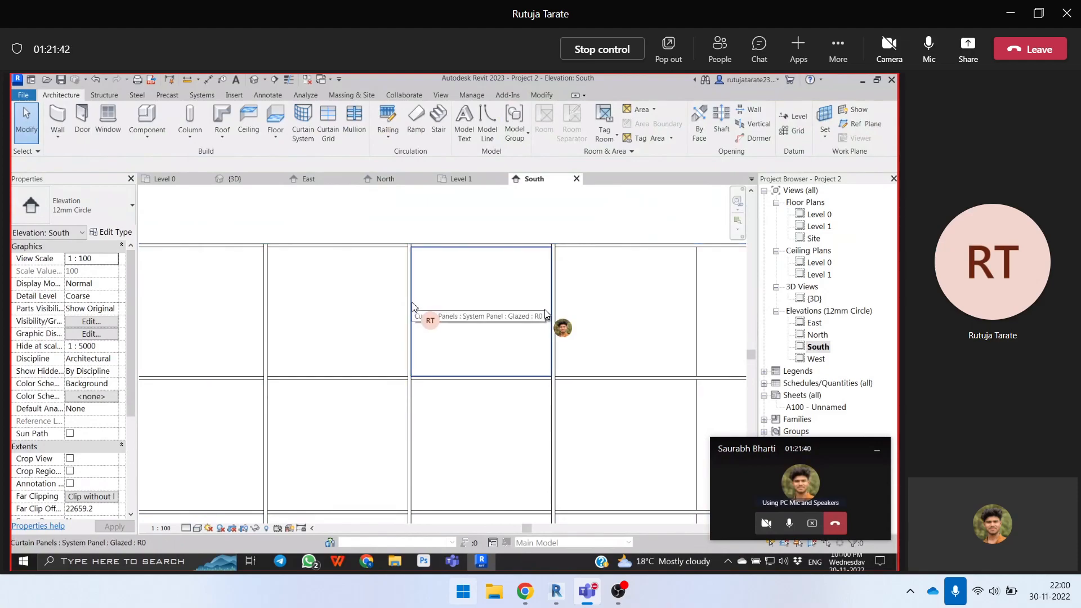
{"action": "left_click", "coordinate": [417, 309]}
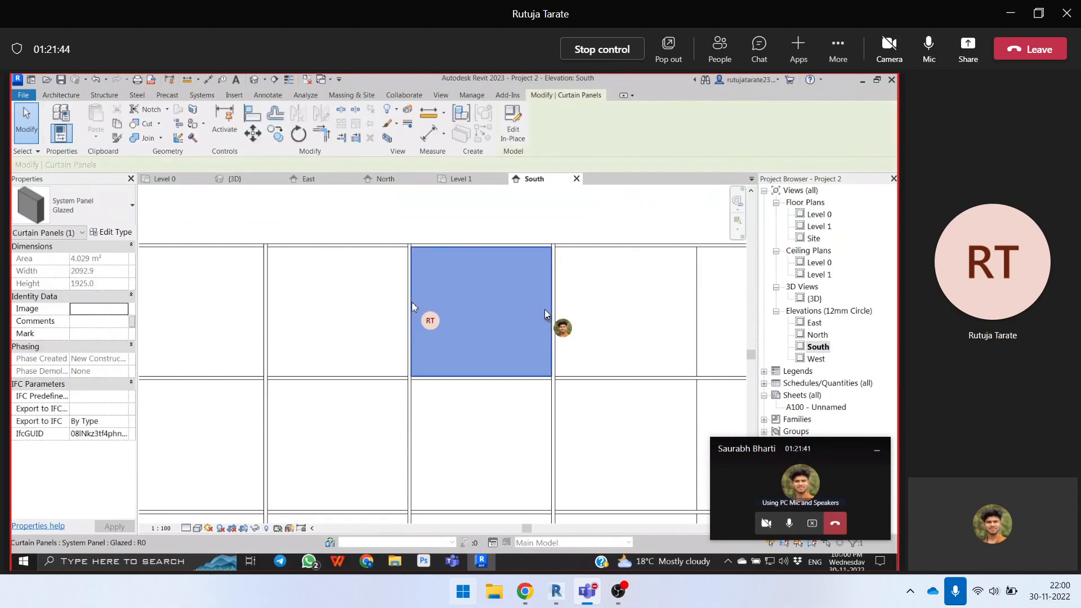
- Change the selected curtain panel's type to System Panel Solid and clear the selection
{"action": "scroll", "coordinate": [515, 314], "scroll_direction": "down", "scroll_amount": 2}
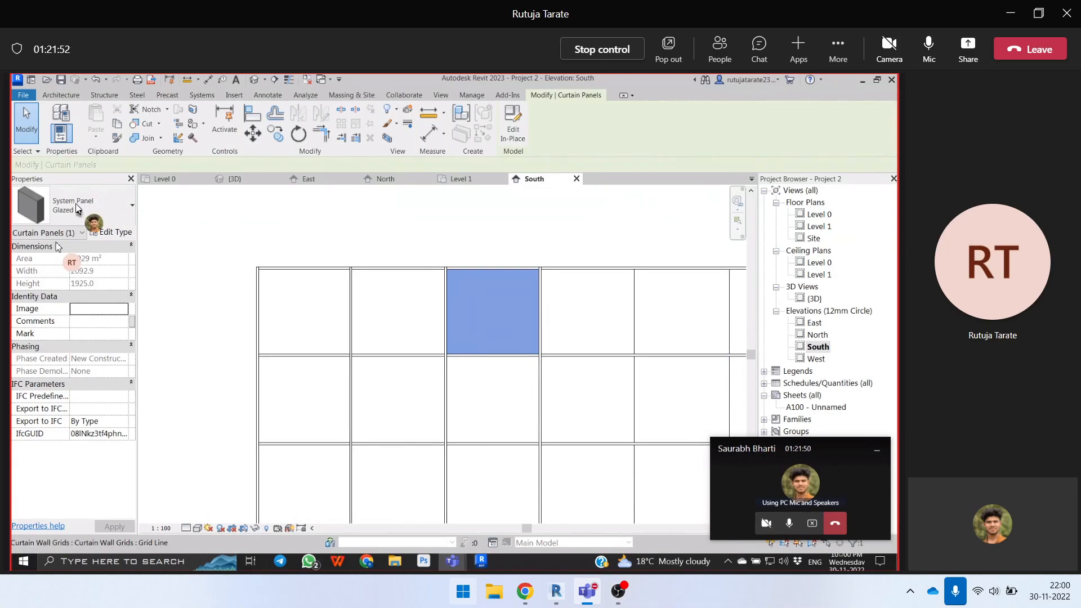
{"action": "left_click", "coordinate": [114, 233]}
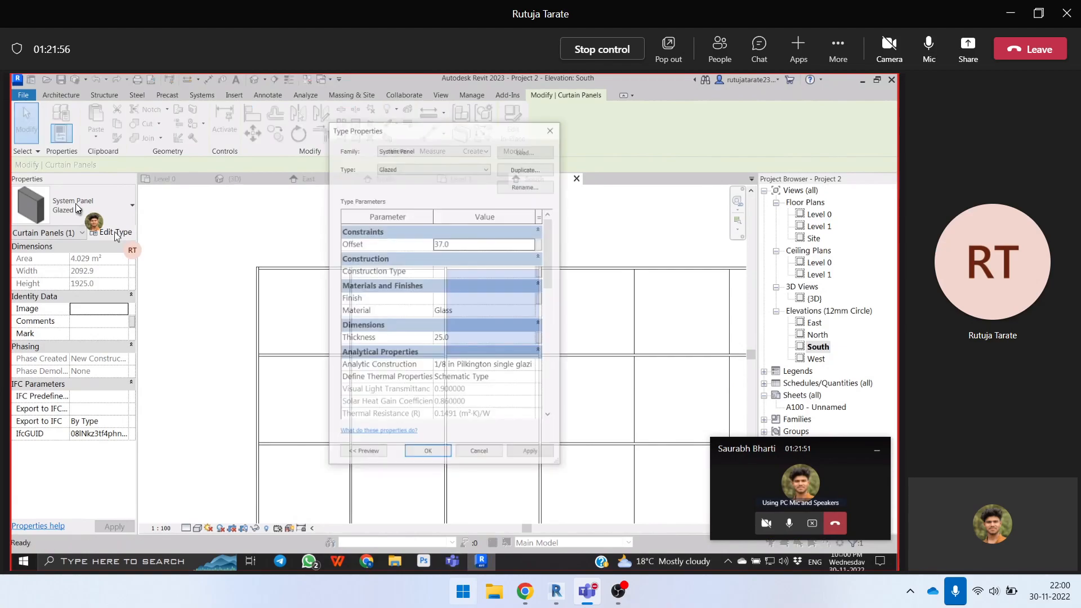
{"action": "left_click", "coordinate": [84, 209]}
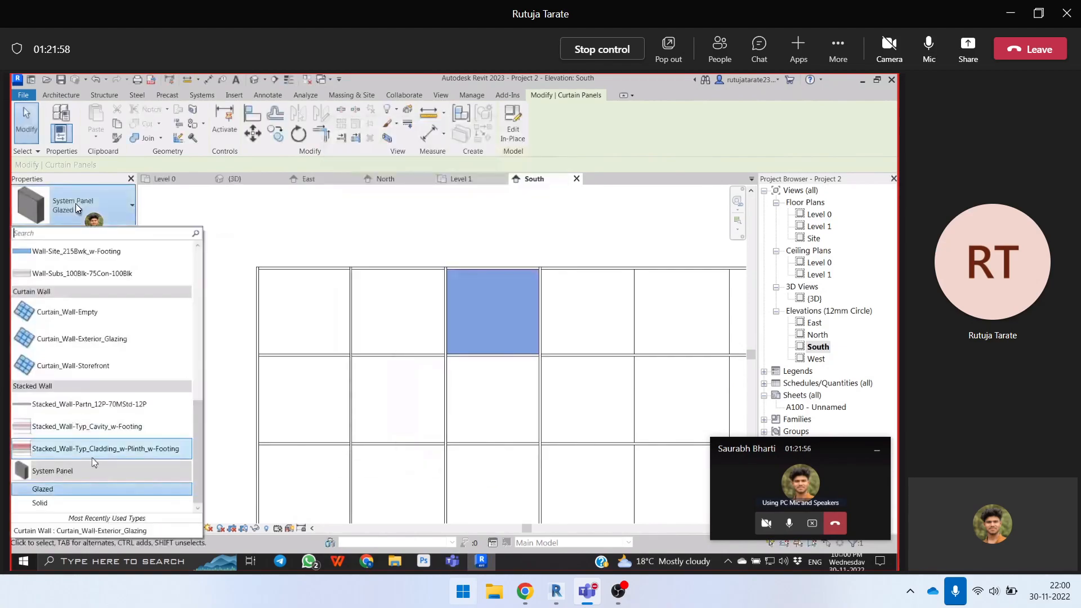
{"action": "left_click", "coordinate": [55, 502]}
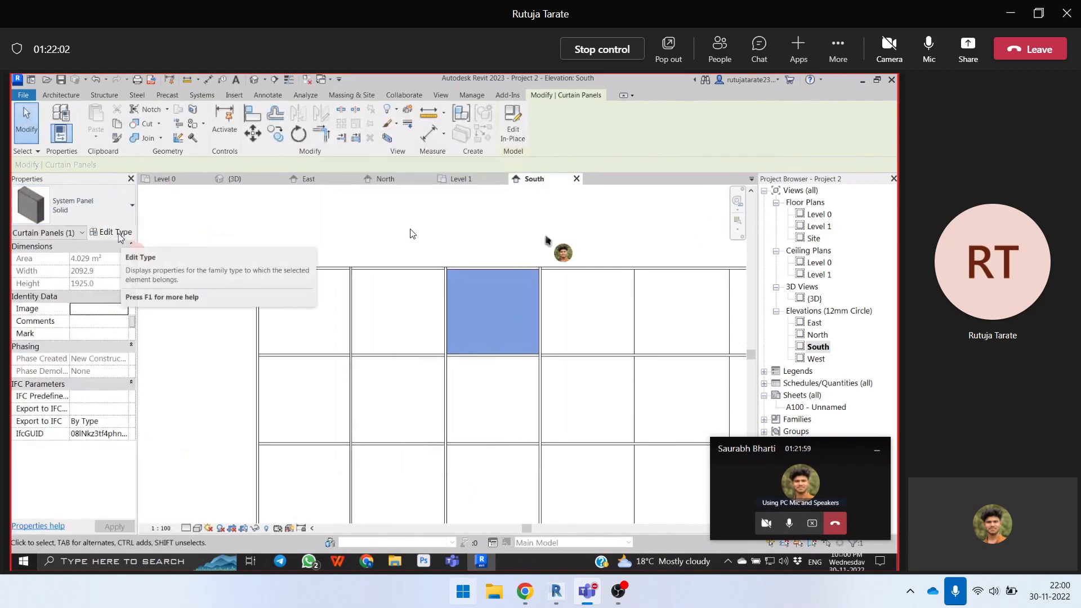
{"action": "key", "text": "Escape"}
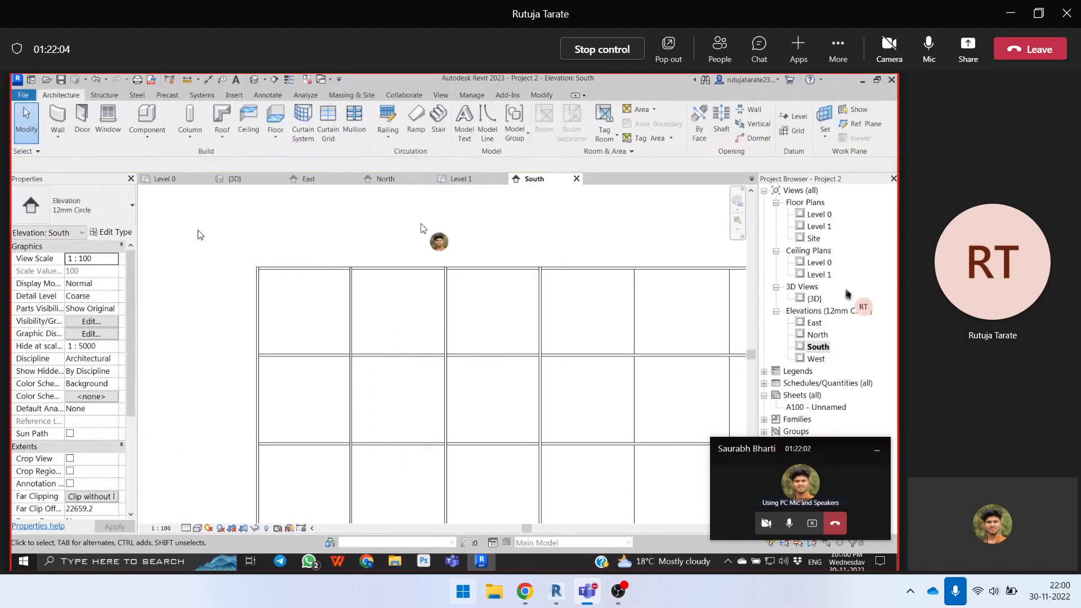
- Open the 3D view and examine the solid panel in the front curtain wall
{"action": "double_click", "coordinate": [814, 298]}
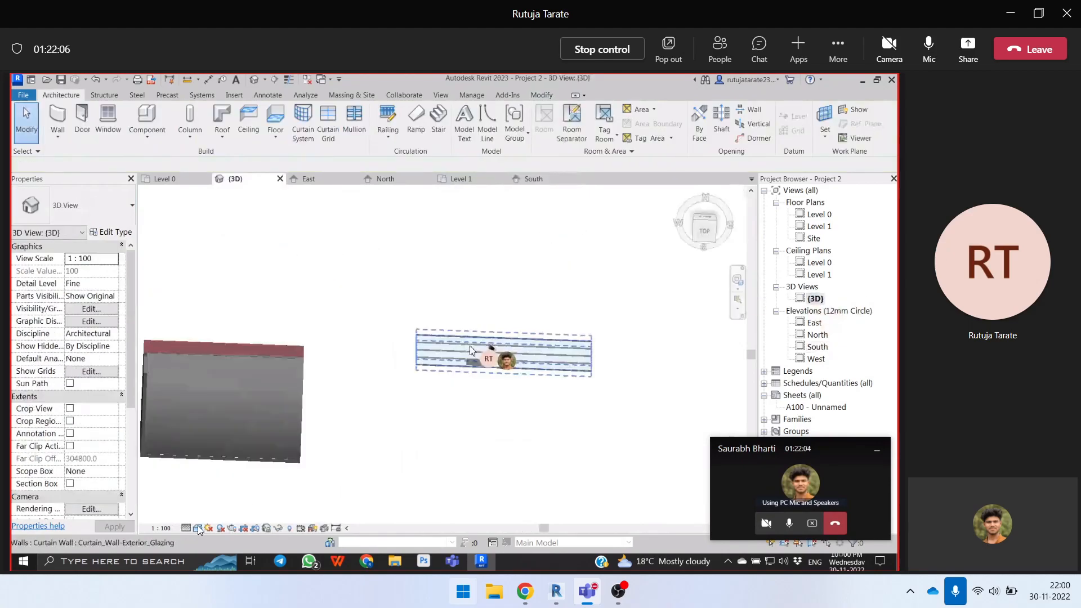
{"action": "scroll", "coordinate": [492, 381], "scroll_direction": "up", "scroll_amount": 5}
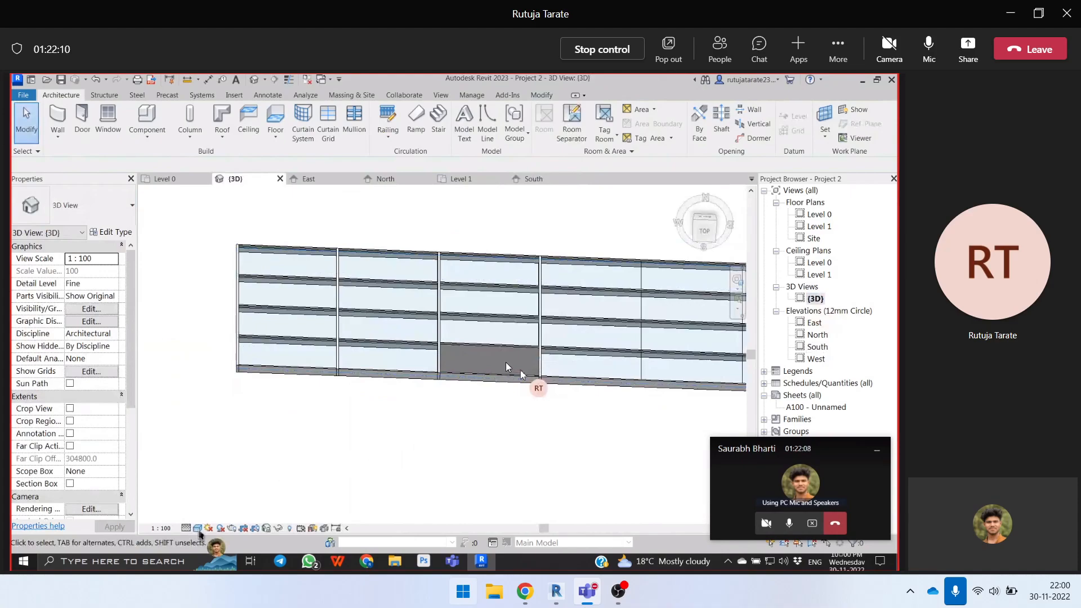
{"action": "scroll", "coordinate": [465, 352], "scroll_direction": "down", "scroll_amount": 1}
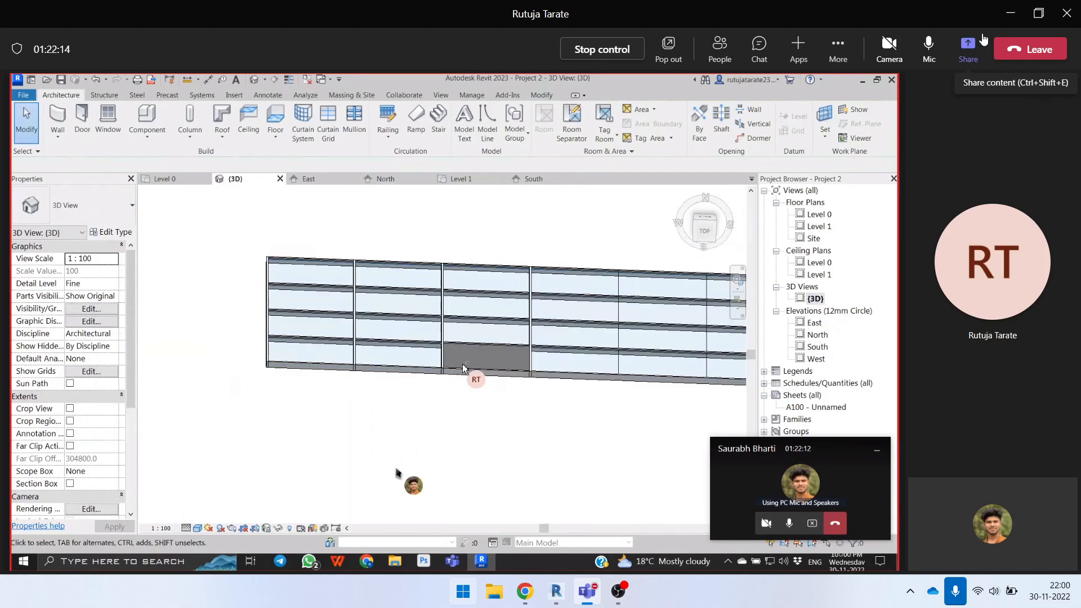
- Share the presenter's own screen in the Teams meeting and switch to the 3D view of Project3 in Revit
{"action": "left_click", "coordinate": [968, 48]}
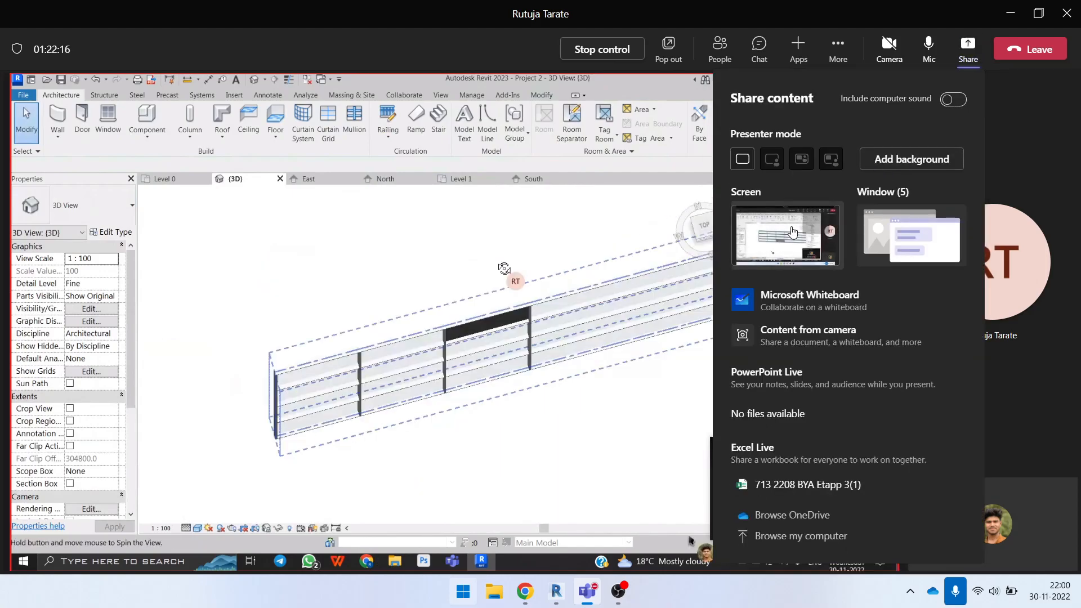
{"action": "left_click", "coordinate": [793, 233]}
{"action": "scroll", "coordinate": [545, 369], "scroll_direction": "down", "scroll_amount": 3}
{"action": "mouse_move", "coordinate": [590, 417]}
{"action": "middle_mouse_down", "text": "shift"}
{"action": "mouse_move", "coordinate": [579, 394]}
{"action": "mouse_move", "coordinate": [582, 402]}
{"action": "middle_mouse_up", "text": "shift"}
{"action": "scroll", "coordinate": [496, 336], "scroll_direction": "up", "scroll_amount": 2}
{"action": "key", "text": "Escape"}
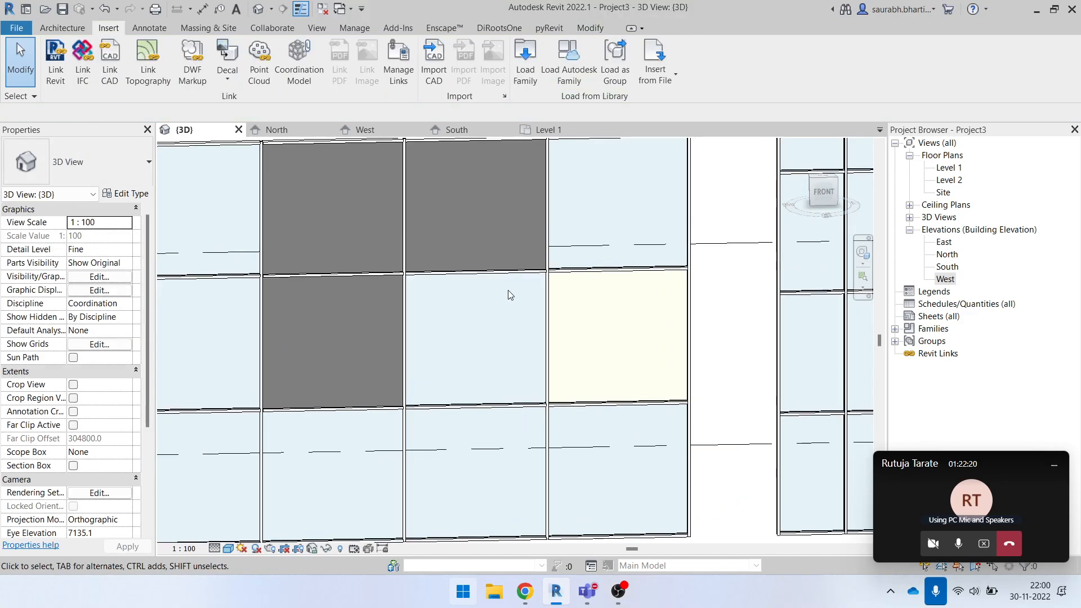
{"action": "scroll", "coordinate": [507, 316], "scroll_direction": "down", "scroll_amount": 4}
{"action": "scroll", "coordinate": [462, 422], "scroll_direction": "down", "scroll_amount": 3}
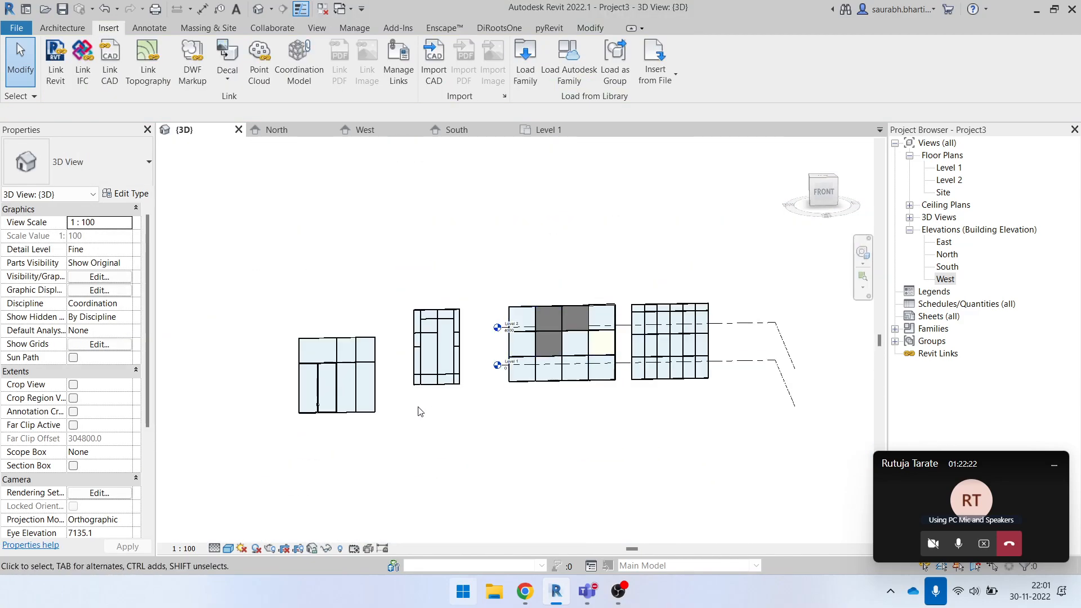
{"action": "scroll", "coordinate": [357, 400], "scroll_direction": "up", "scroll_amount": 3}
{"action": "scroll", "coordinate": [334, 384], "scroll_direction": "up", "scroll_amount": 1}
{"action": "scroll", "coordinate": [442, 339], "scroll_direction": "down", "scroll_amount": 2}
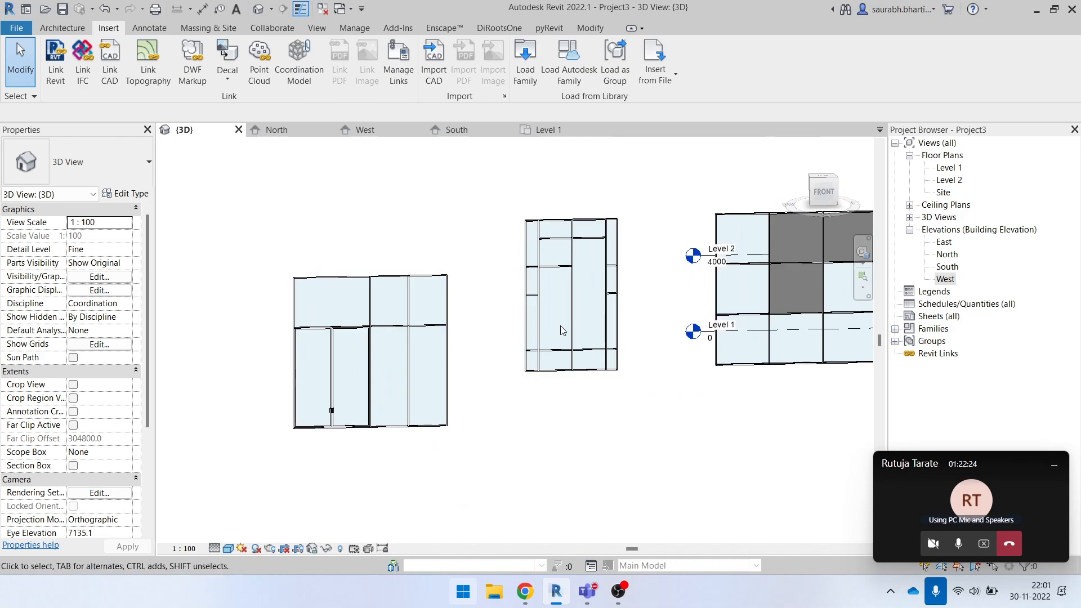
- Preview the double glass, double storefront and single glass curtain wall door families in the Doors library folder without loading any
{"action": "left_click", "coordinate": [525, 68]}
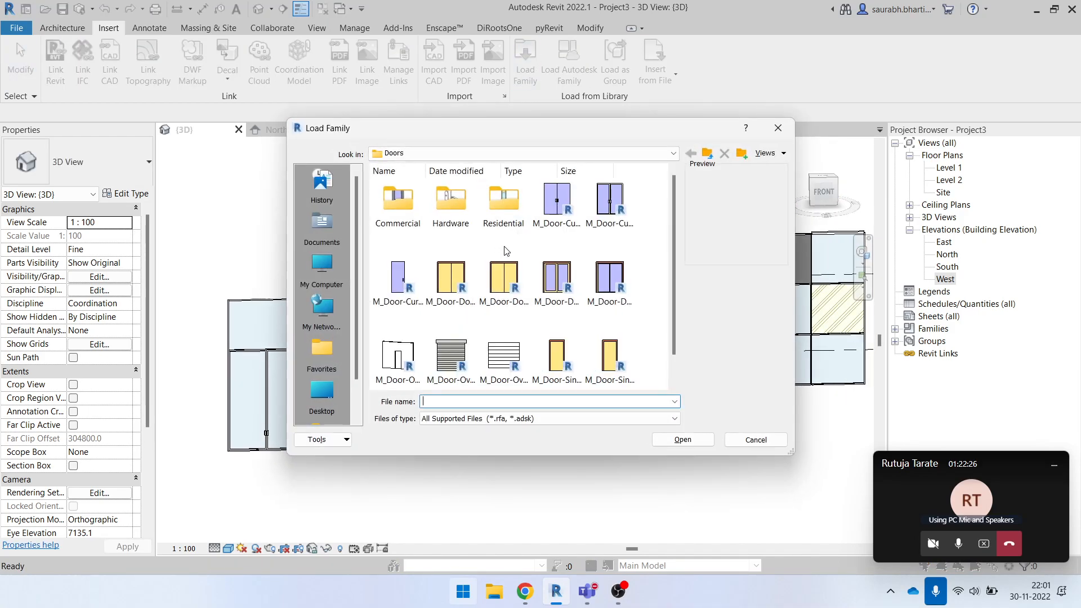
{"action": "left_click", "coordinate": [557, 200]}
{"action": "left_click", "coordinate": [610, 200]}
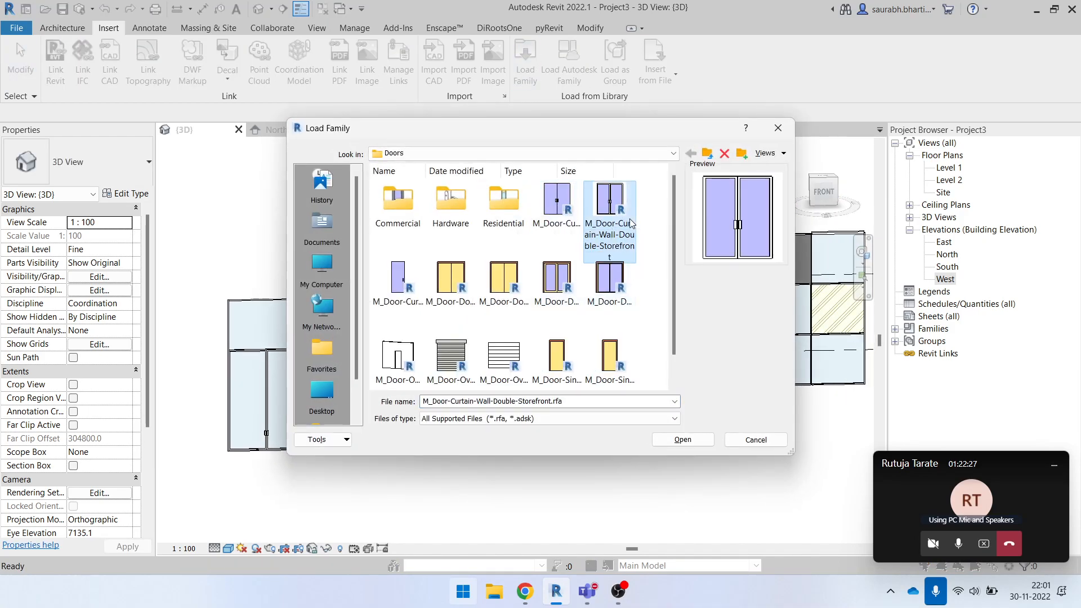
{"action": "left_click", "coordinate": [409, 313]}
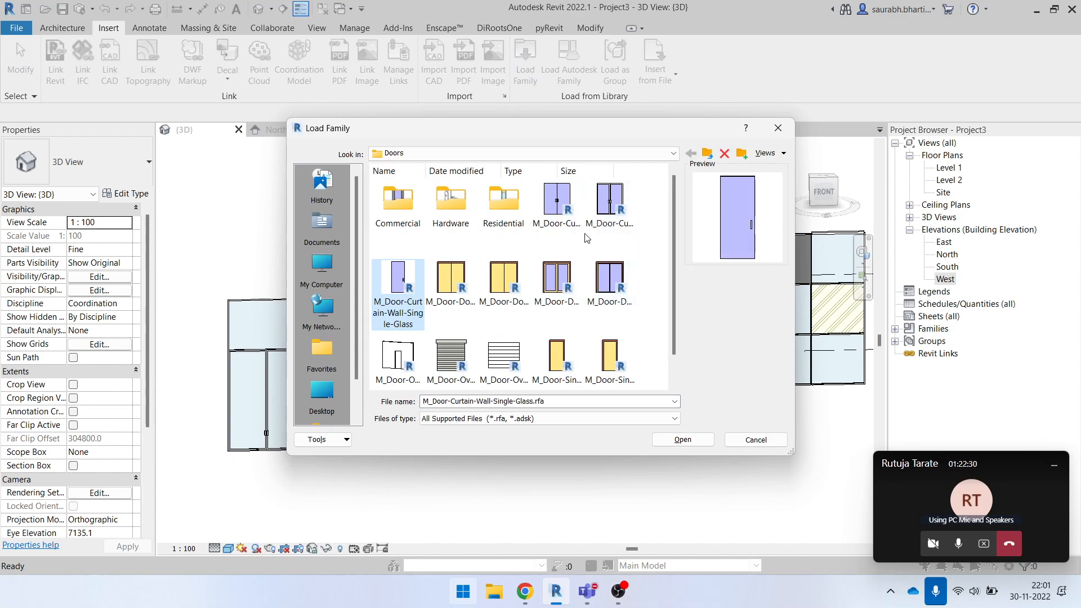
{"action": "left_click", "coordinate": [557, 203]}
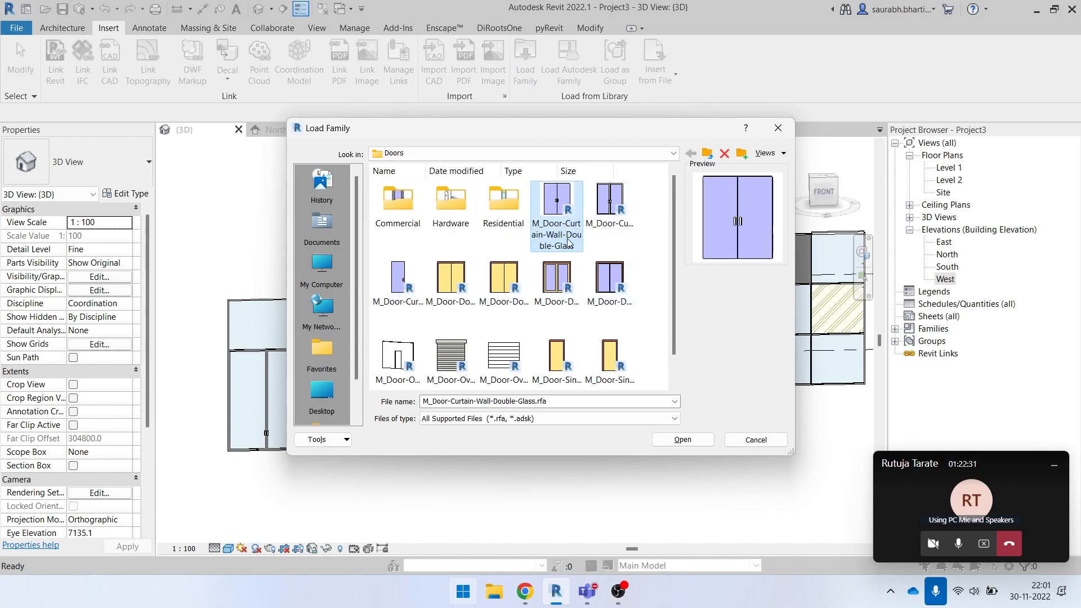
{"action": "left_click", "coordinate": [604, 203]}
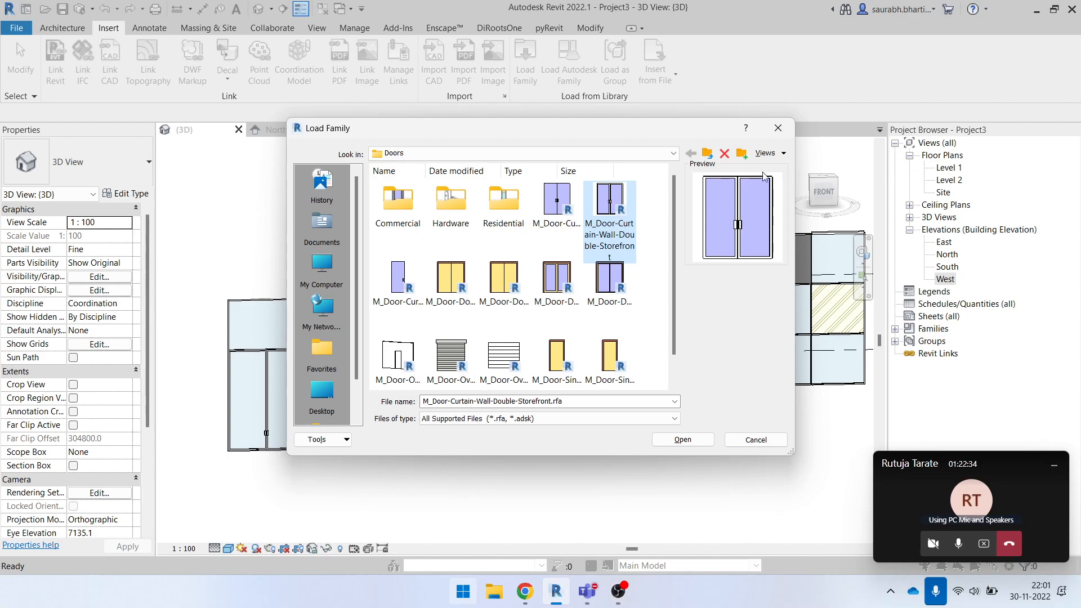
{"action": "left_click", "coordinate": [778, 129]}
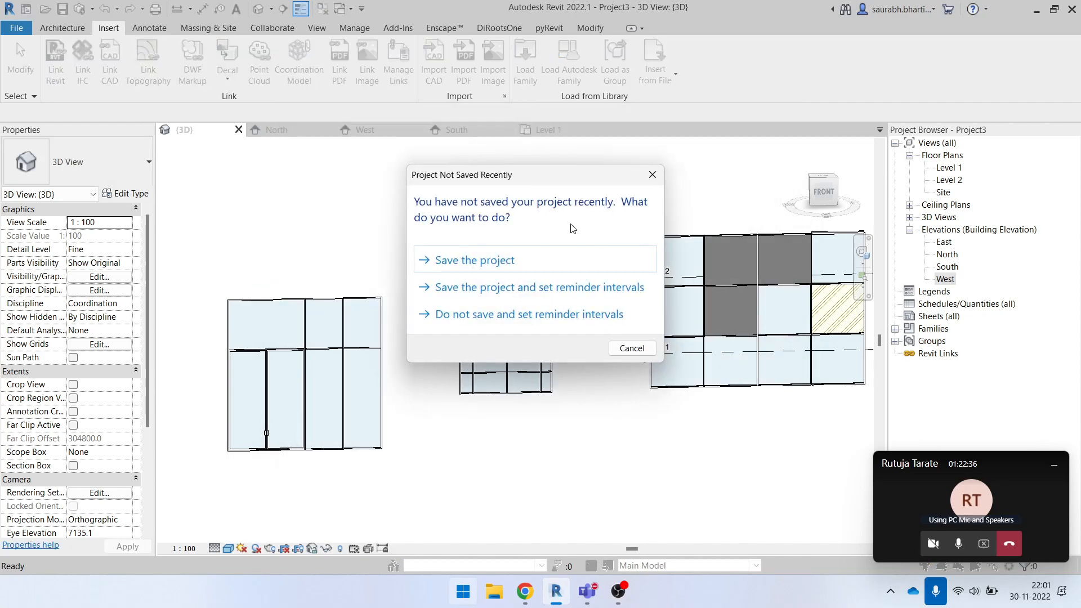
{"action": "key", "text": "Escape"}
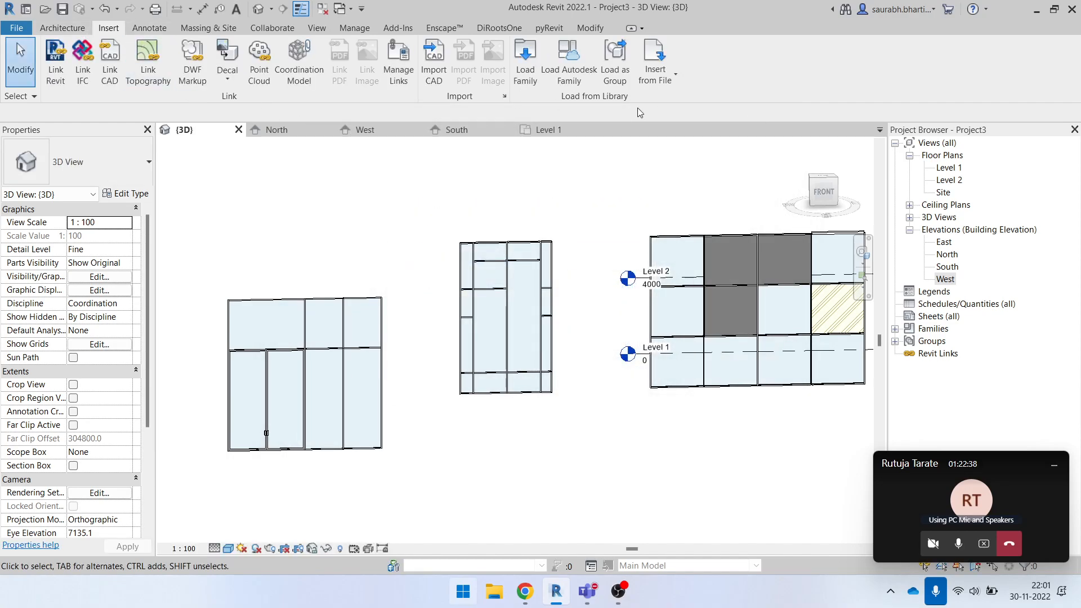
- Compare the curtain wall door families with the regular M_Door-Double-Flush_Panel family in the Doors library folder
{"action": "left_click", "coordinate": [525, 65]}
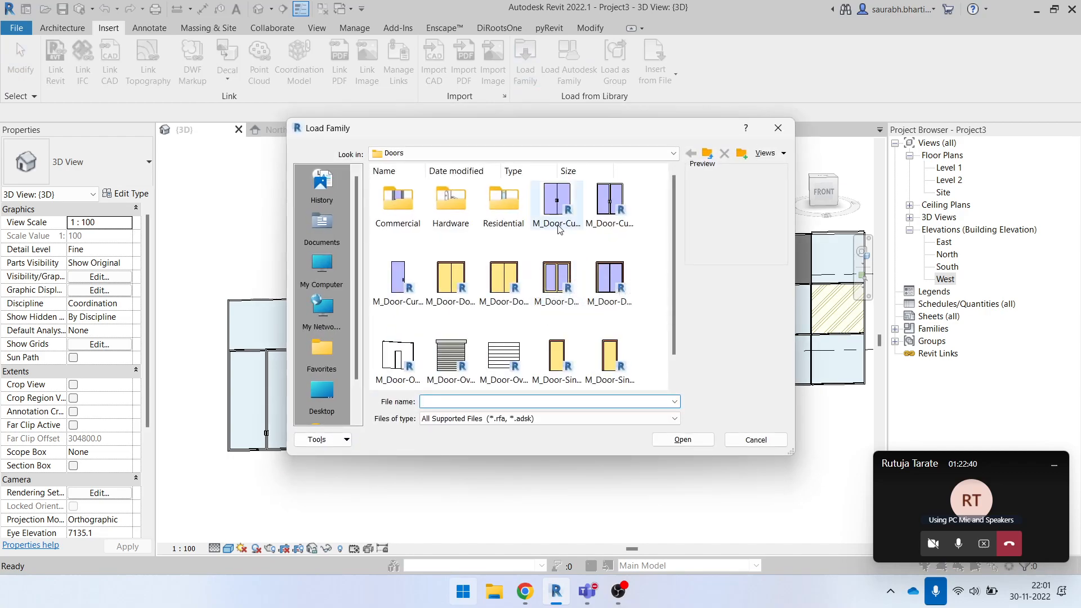
{"action": "left_click", "coordinate": [558, 205]}
{"action": "left_click", "coordinate": [609, 205]}
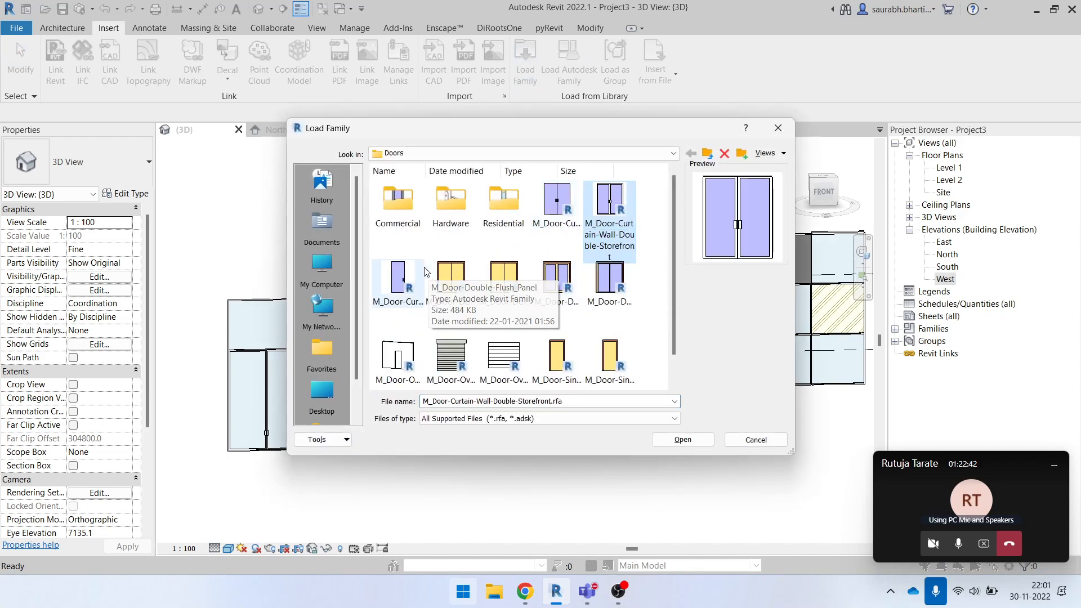
{"action": "left_click", "coordinate": [419, 271]}
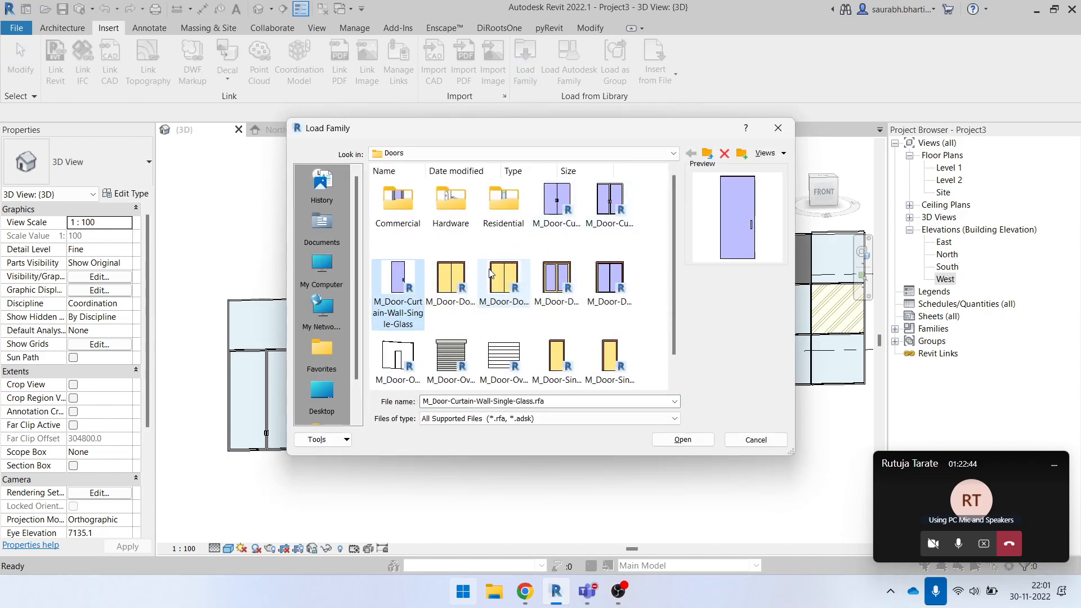
{"action": "left_click", "coordinate": [457, 287]}
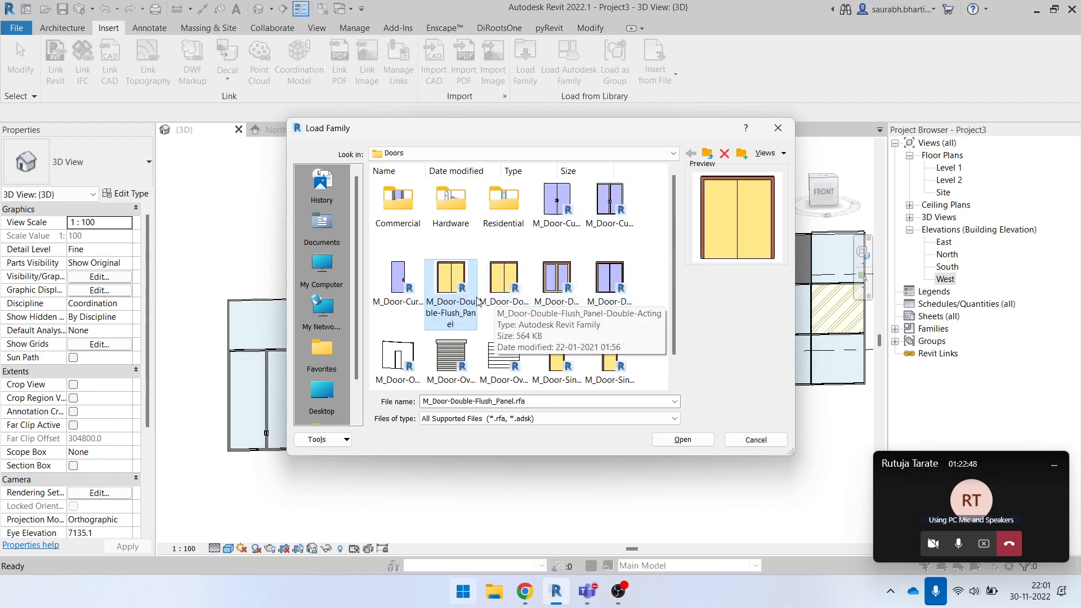
{"action": "left_click", "coordinate": [556, 203]}
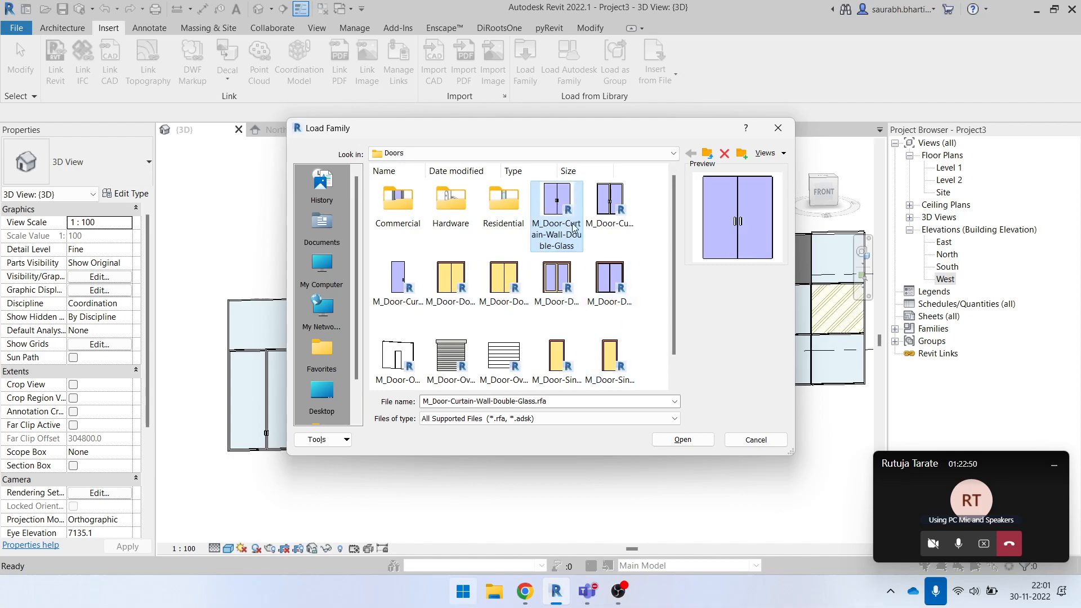
{"action": "left_click", "coordinate": [778, 128]}
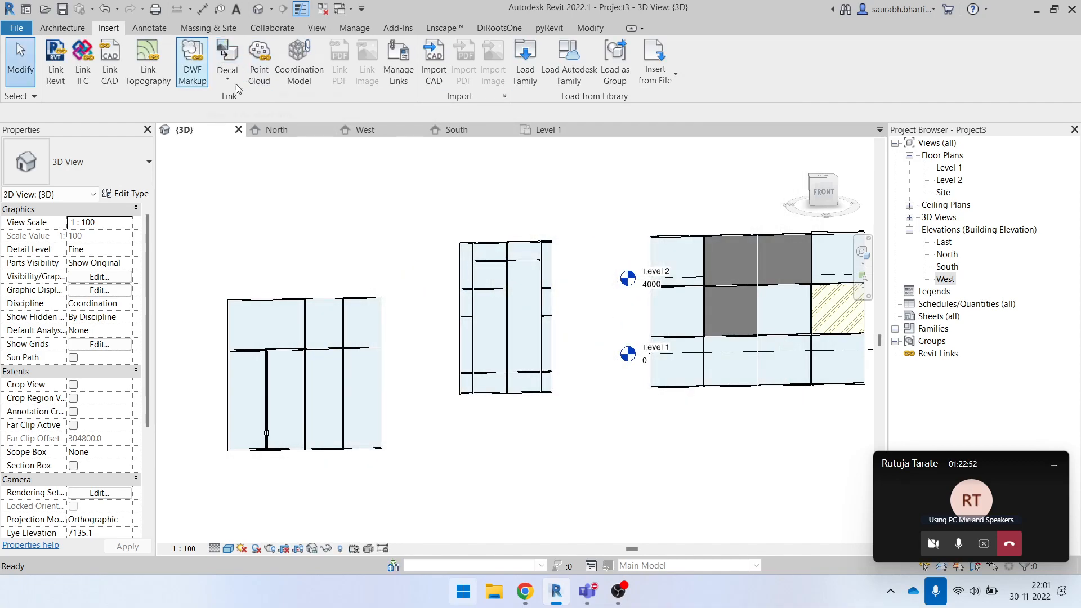
- Start placing a door and try to load M_Door-Curtain-Wall-Double-Glass.rfa from within the door placement command
{"action": "key", "text": "d"}
{"action": "key", "text": "r"}
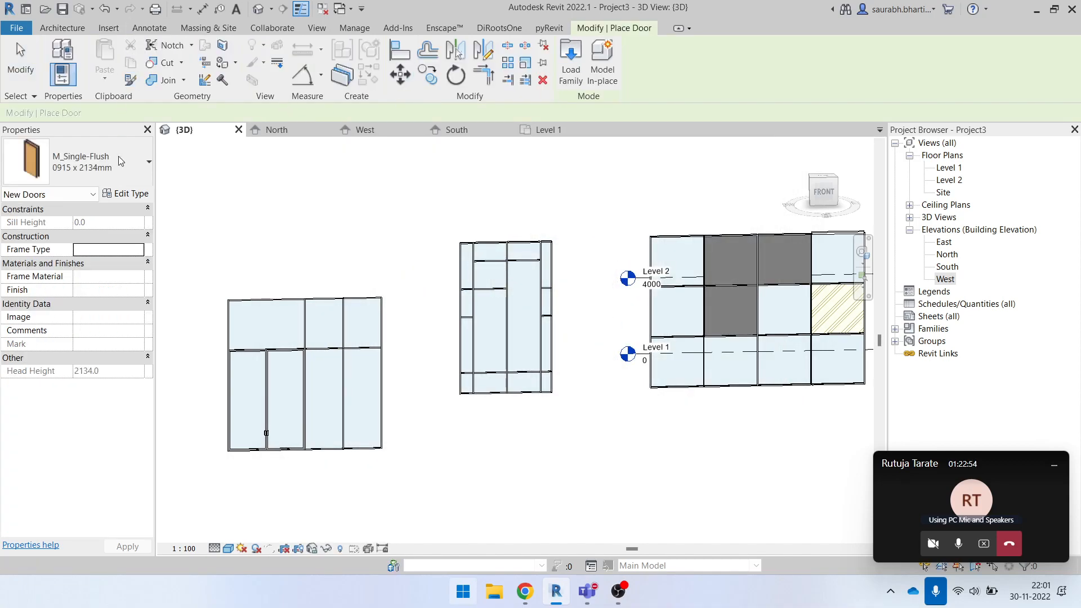
{"action": "left_click", "coordinate": [569, 70]}
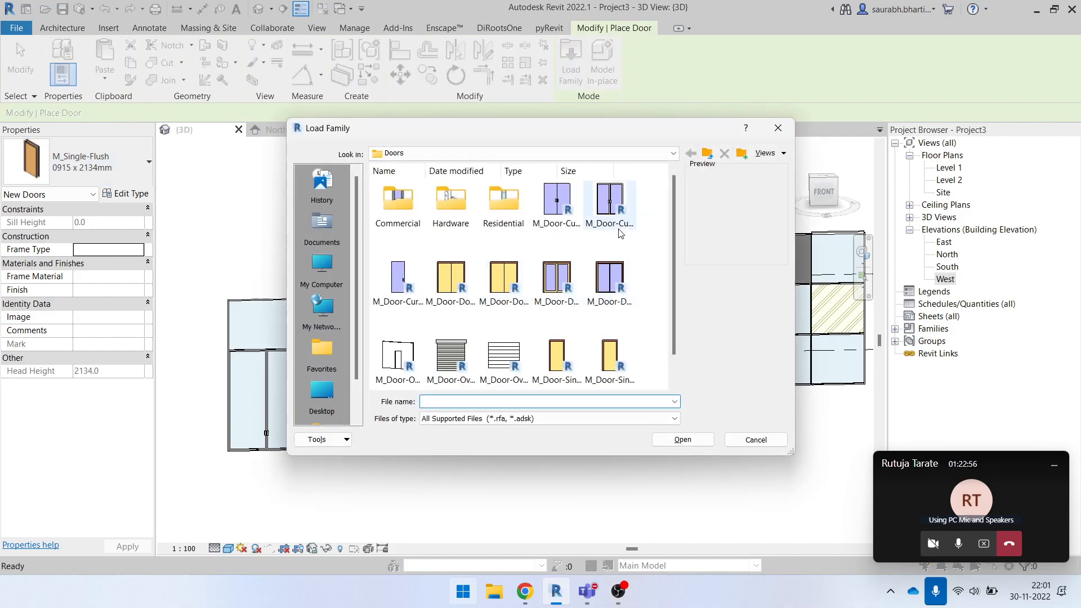
{"action": "left_click", "coordinate": [610, 208]}
{"action": "left_click", "coordinate": [559, 208]}
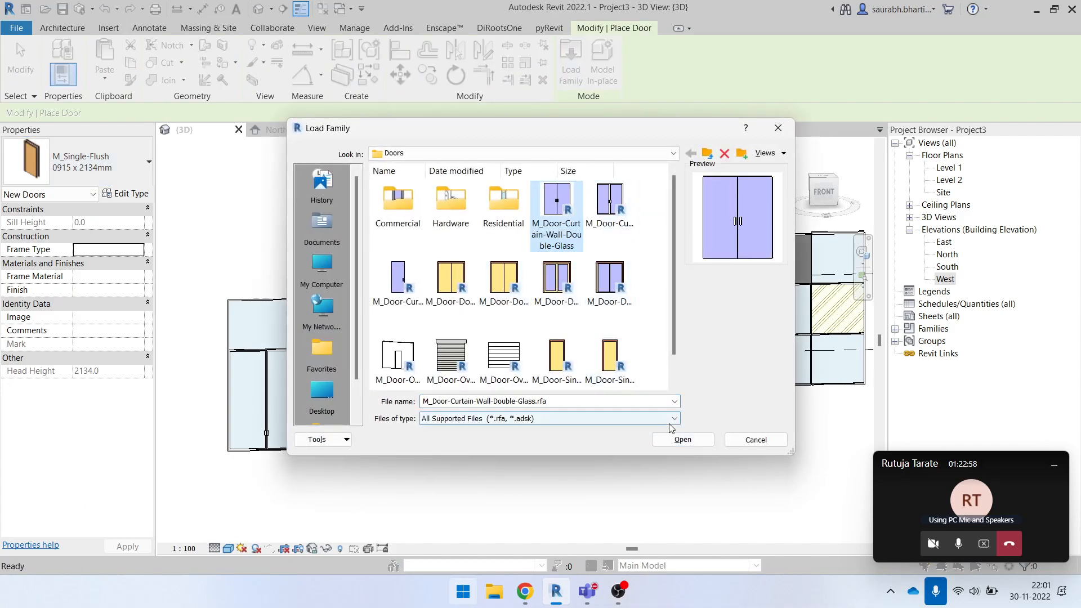
{"action": "left_click", "coordinate": [682, 440]}
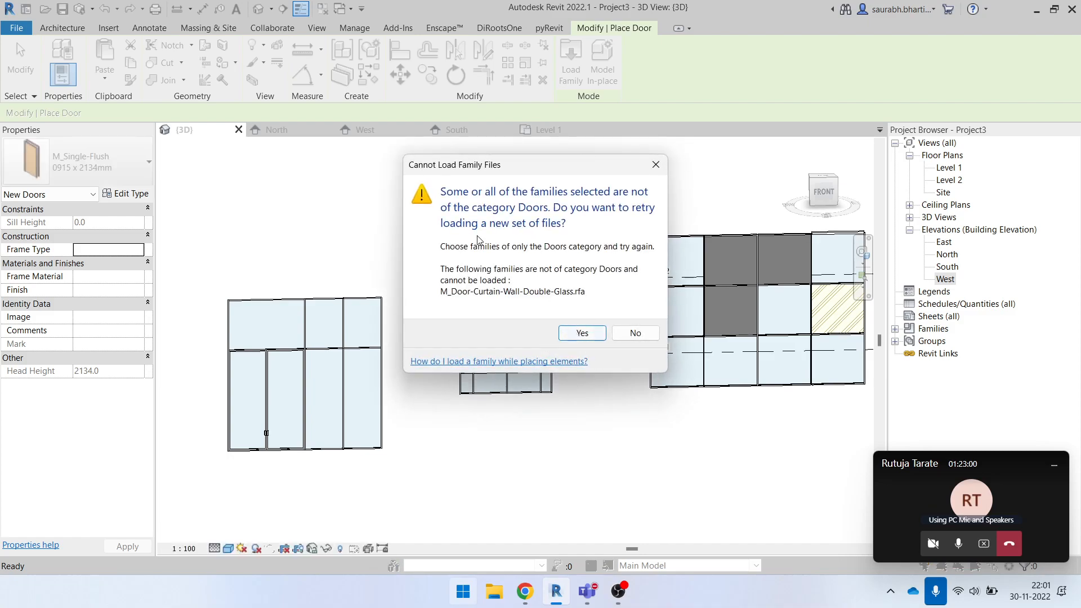
{"action": "left_click", "coordinate": [635, 333]}
- Leave door placement and start loading a family into the project, browsing through the US library to the Doors folder
{"action": "left_click", "coordinate": [120, 25]}
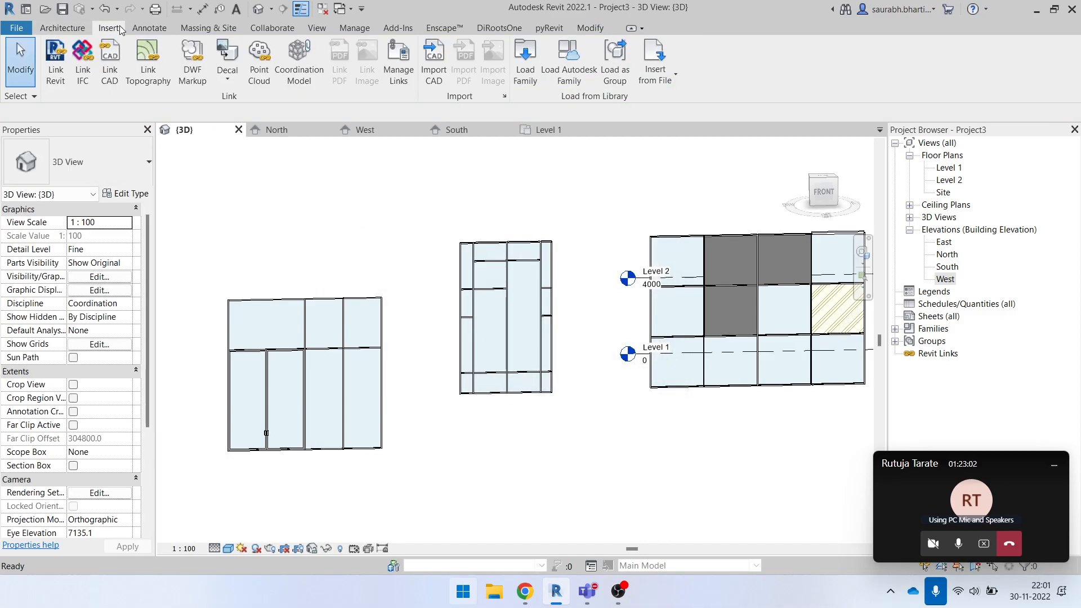
{"action": "left_click", "coordinate": [525, 61]}
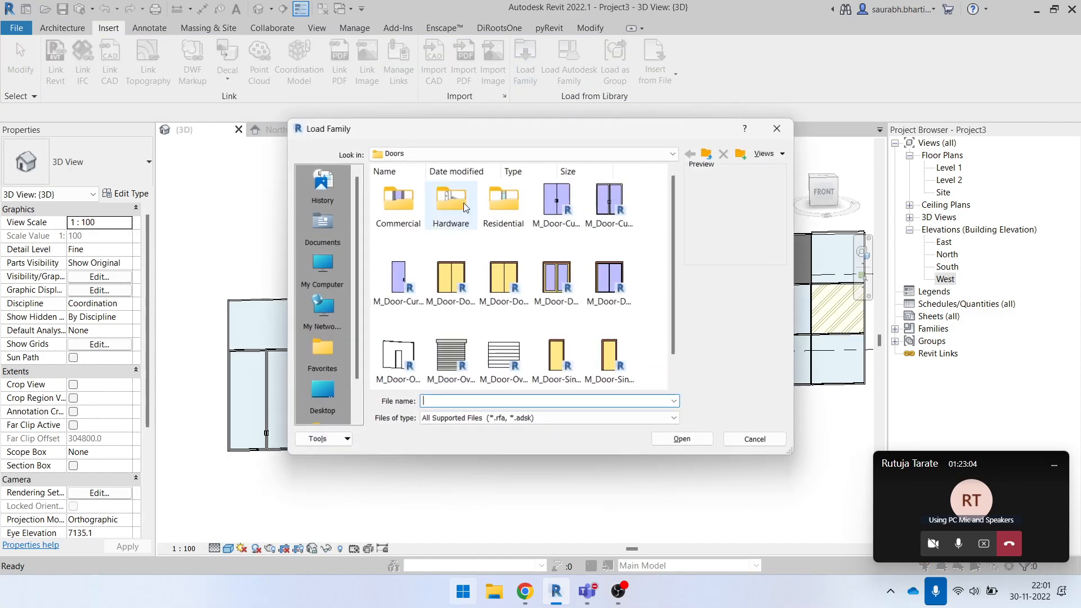
{"action": "left_click", "coordinate": [540, 154]}
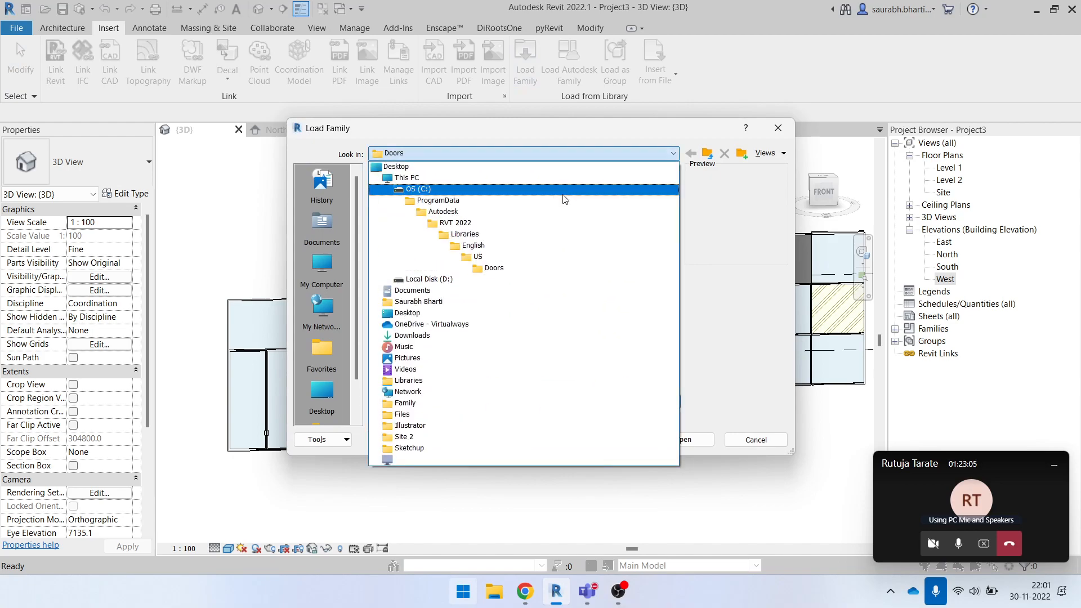
{"action": "left_click", "coordinate": [539, 260]}
{"action": "scroll", "coordinate": [496, 293], "scroll_direction": "down", "scroll_amount": 10}
{"action": "scroll", "coordinate": [493, 304], "scroll_direction": "up", "scroll_amount": 10}
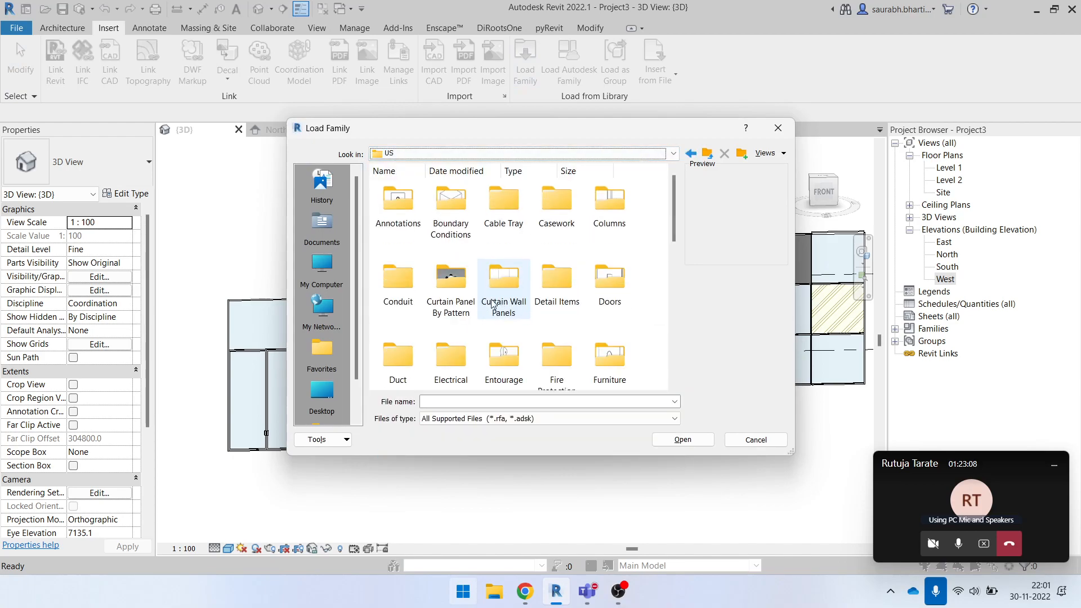
{"action": "double_click", "coordinate": [613, 284]}
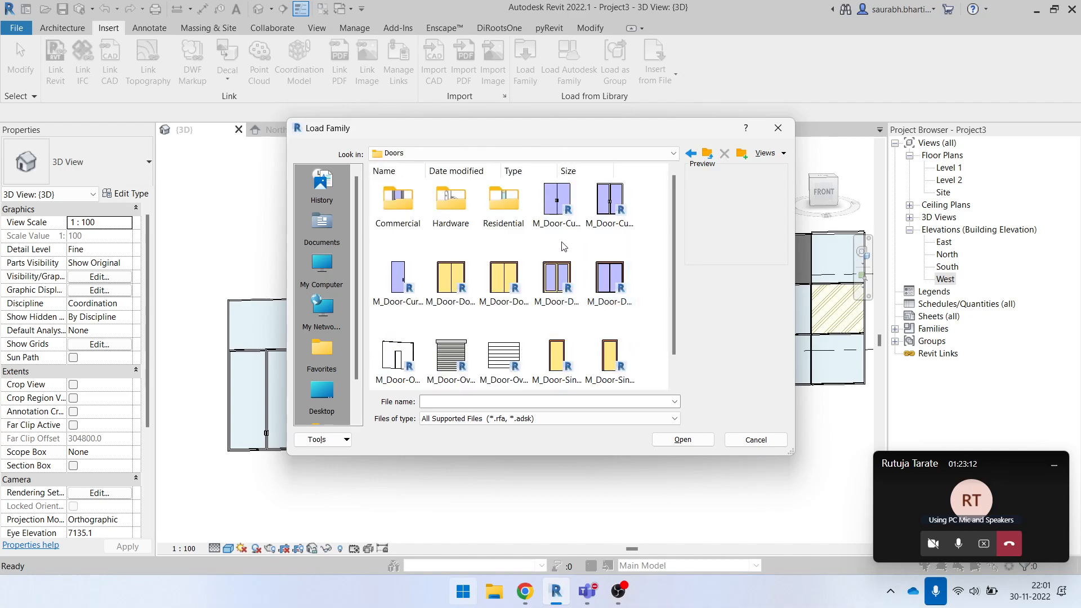
- Copy M_Door-Curtain-Wall-Double-Storefront.rfa from the Doors library folder to the desktop
{"action": "left_click", "coordinate": [610, 211]}
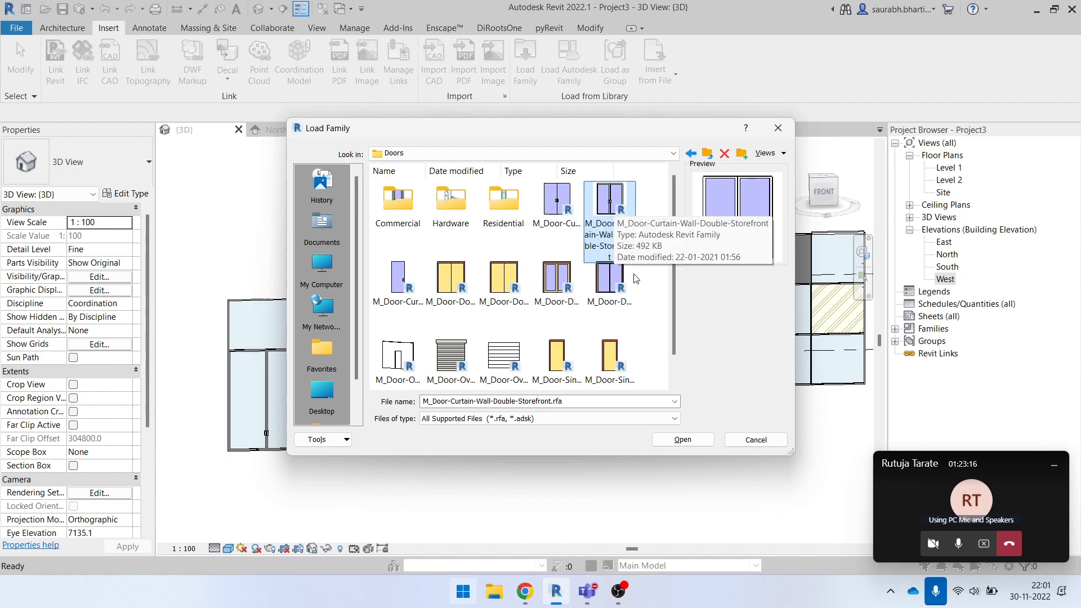
{"action": "key", "text": "super+f"}
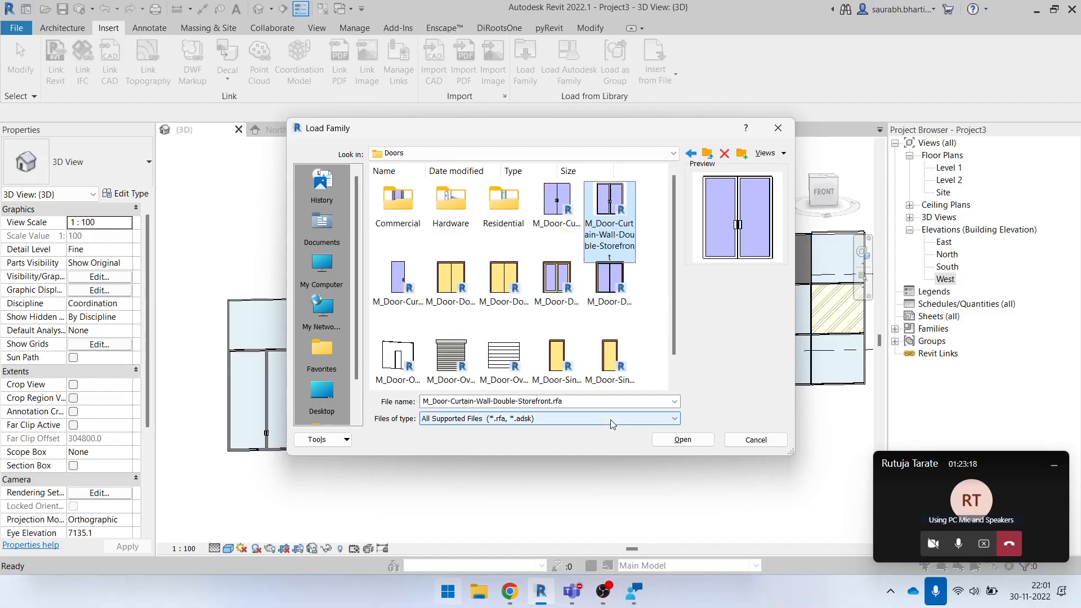
{"action": "key", "text": "super+d"}
{"action": "key", "text": "ctrl+v"}
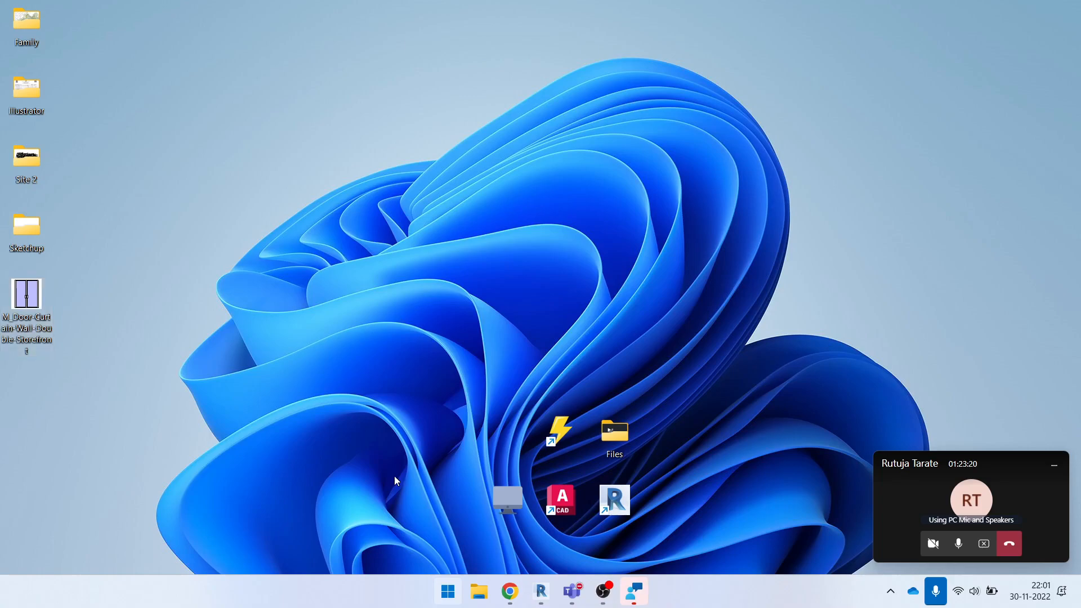
- Close the family loading dialog and dock the Teams meeting window beside the desktop
{"action": "mouse_move", "coordinate": [572, 591]}
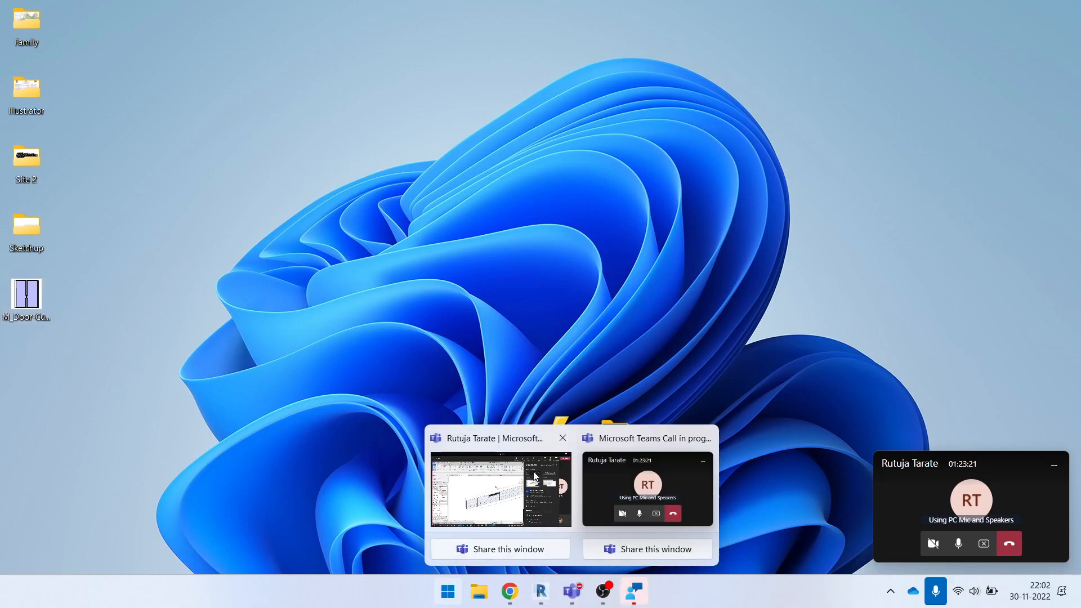
{"action": "left_click", "coordinate": [647, 491]}
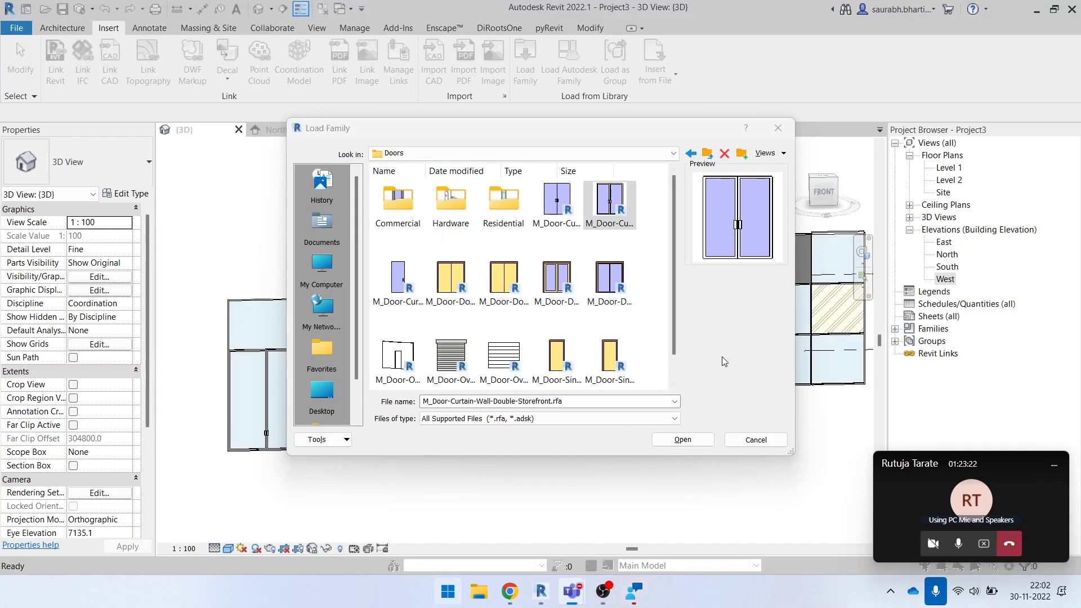
{"action": "left_click", "coordinate": [778, 128]}
{"action": "left_click", "coordinate": [540, 590]}
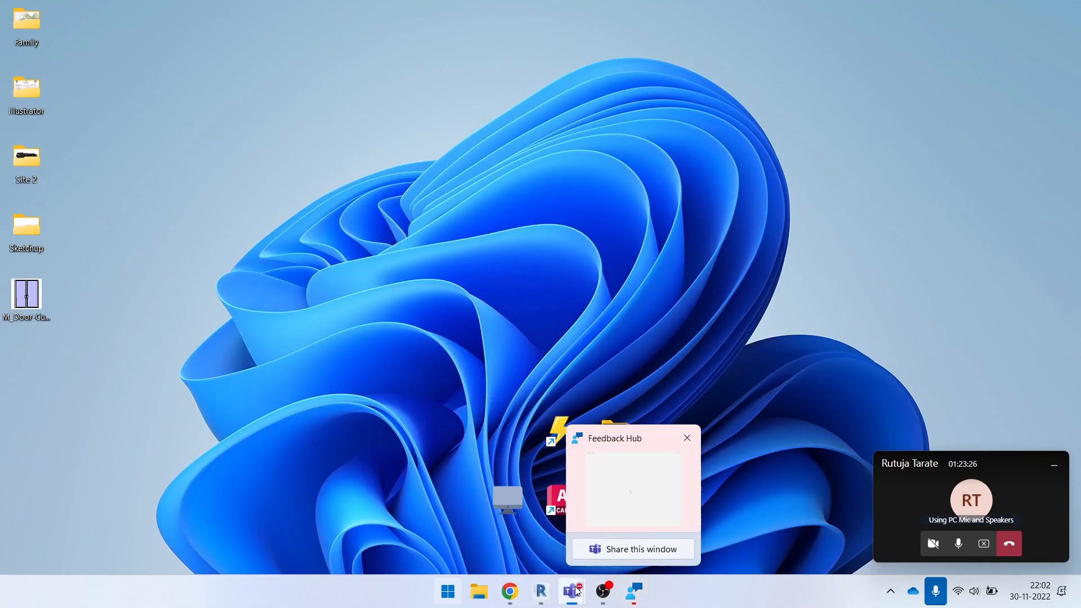
{"action": "mouse_move", "coordinate": [580, 596]}
{"action": "left_click", "coordinate": [539, 503]}
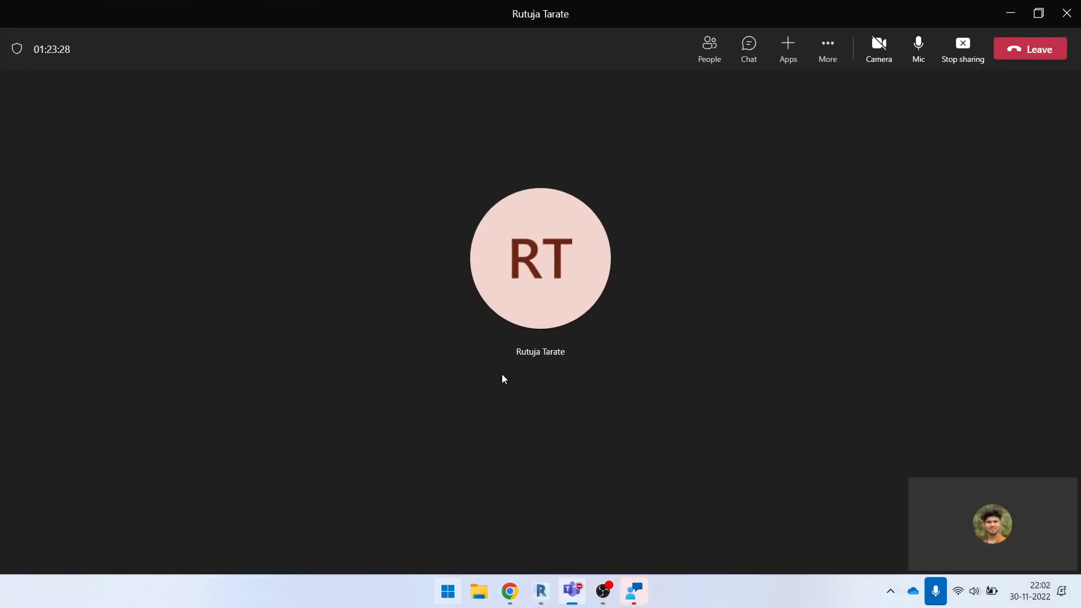
{"action": "key", "text": "super+Right"}
{"action": "key", "text": "Escape"}
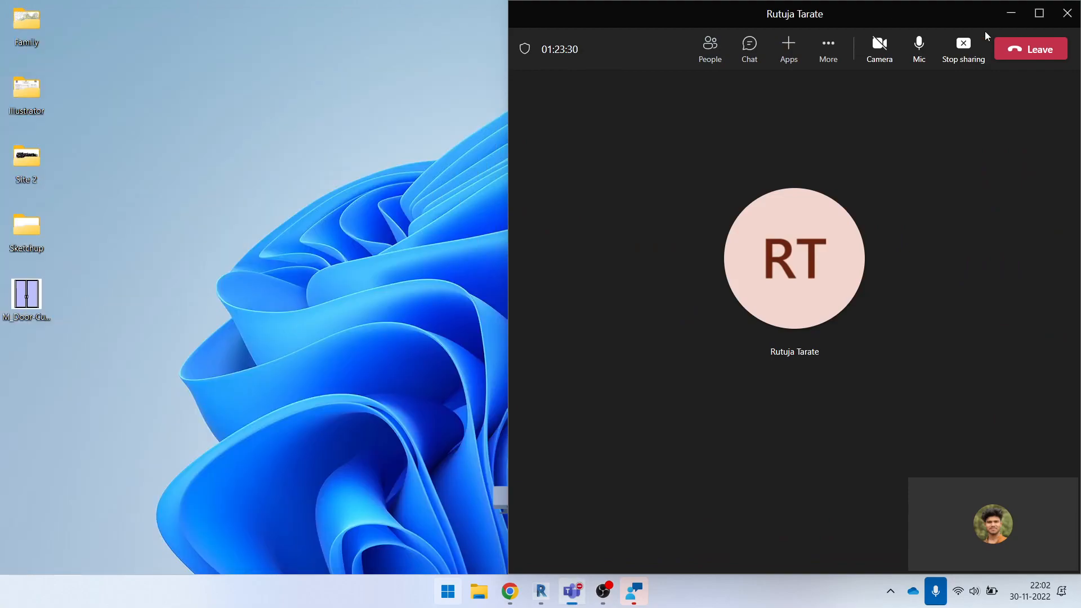
- Attach the copied M_Door-Curtain-Wall-Double-Storefront family file from the desktop to the Teams meeting chat and send it
{"action": "left_click", "coordinate": [755, 42]}
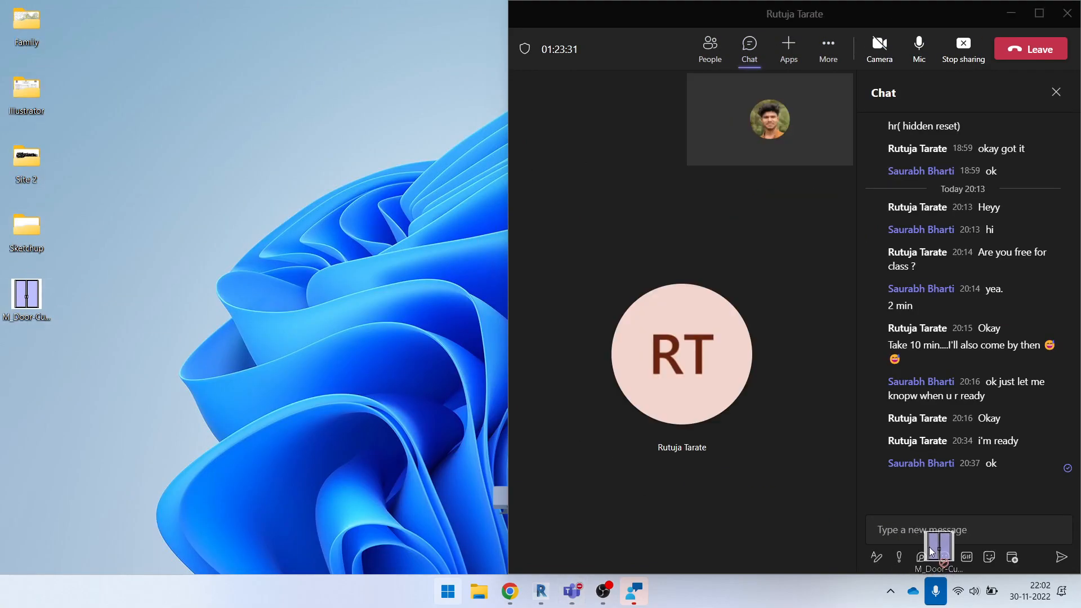
{"action": "left_click", "coordinate": [948, 521]}
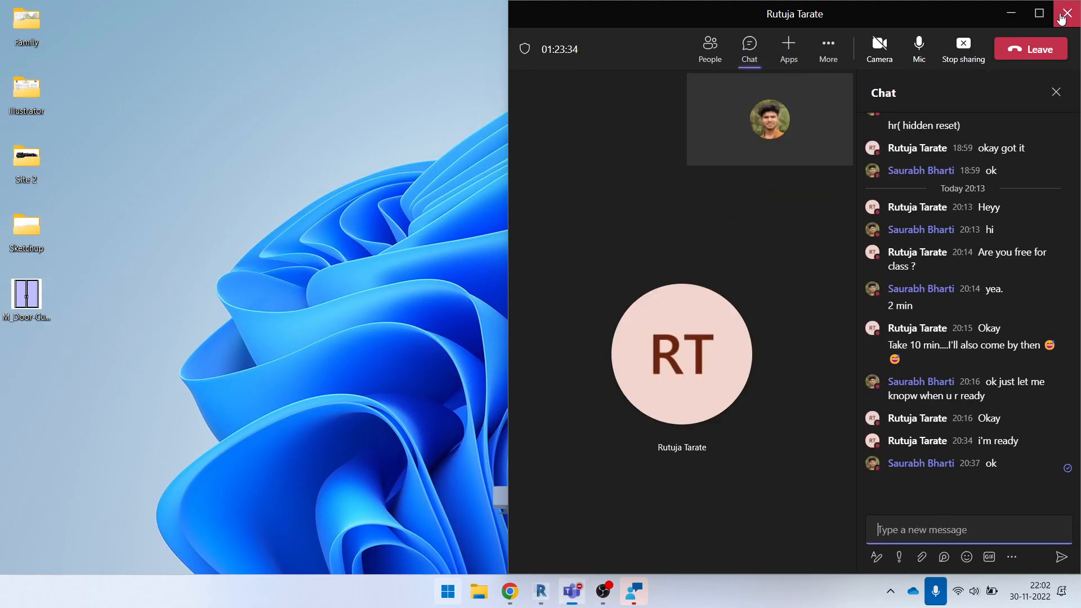
{"action": "left_click", "coordinate": [1039, 16]}
{"action": "key", "text": "super+Right"}
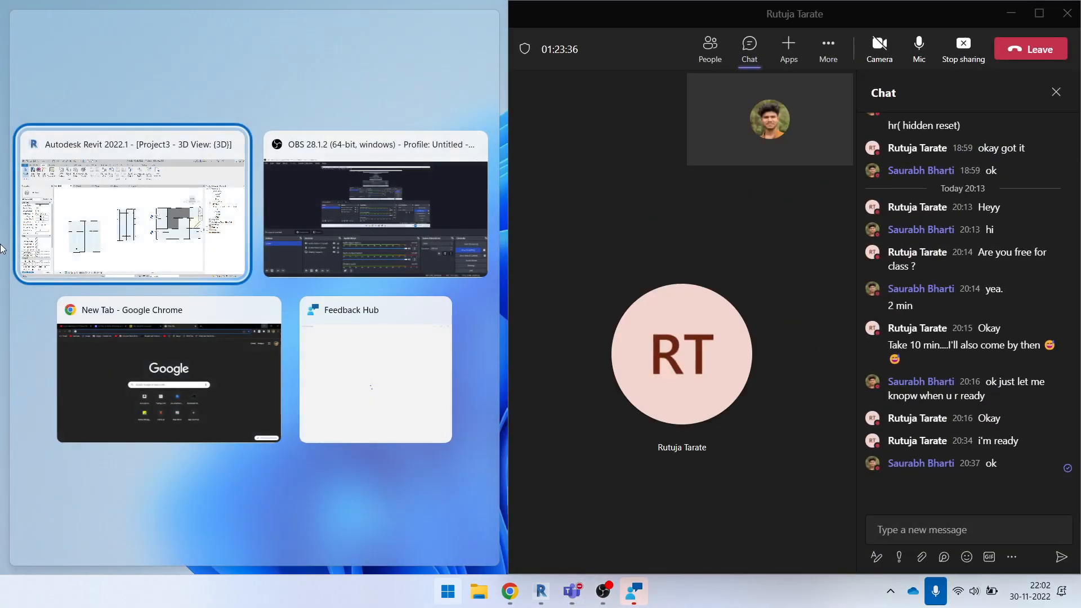
{"action": "left_click", "coordinate": [123, 9]}
{"action": "left_click_drag", "start_coordinate": [630, 397], "coordinate": [958, 535]}
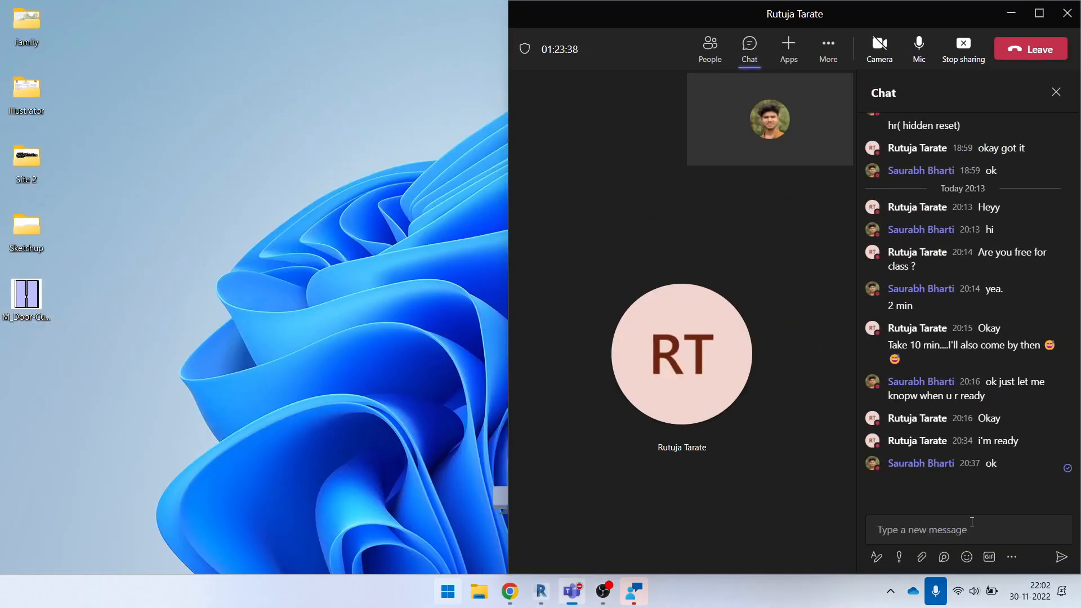
{"action": "left_click", "coordinate": [1042, 14]}
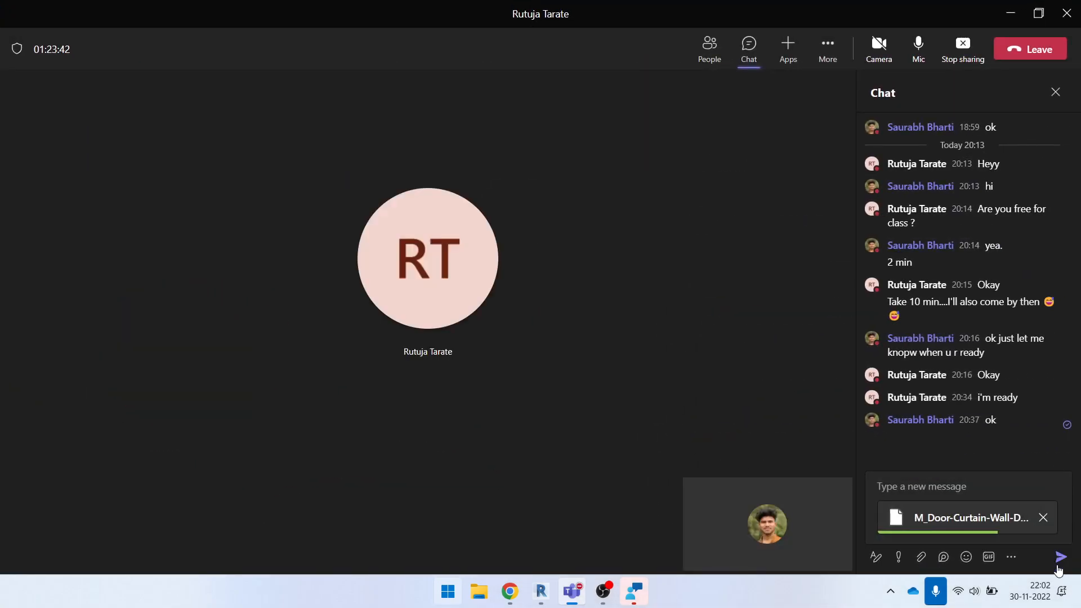
{"action": "left_click", "coordinate": [1058, 563]}
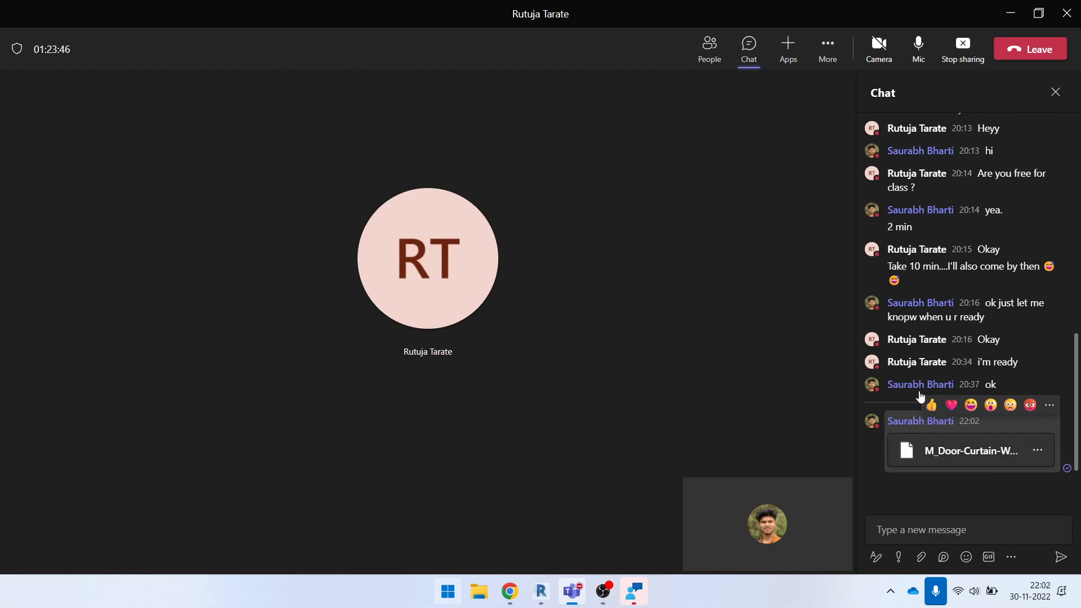
- Switch back to the 3D view of Project3 in Revit, at the curtain wall containing the double door
{"action": "left_click", "coordinate": [540, 601]}
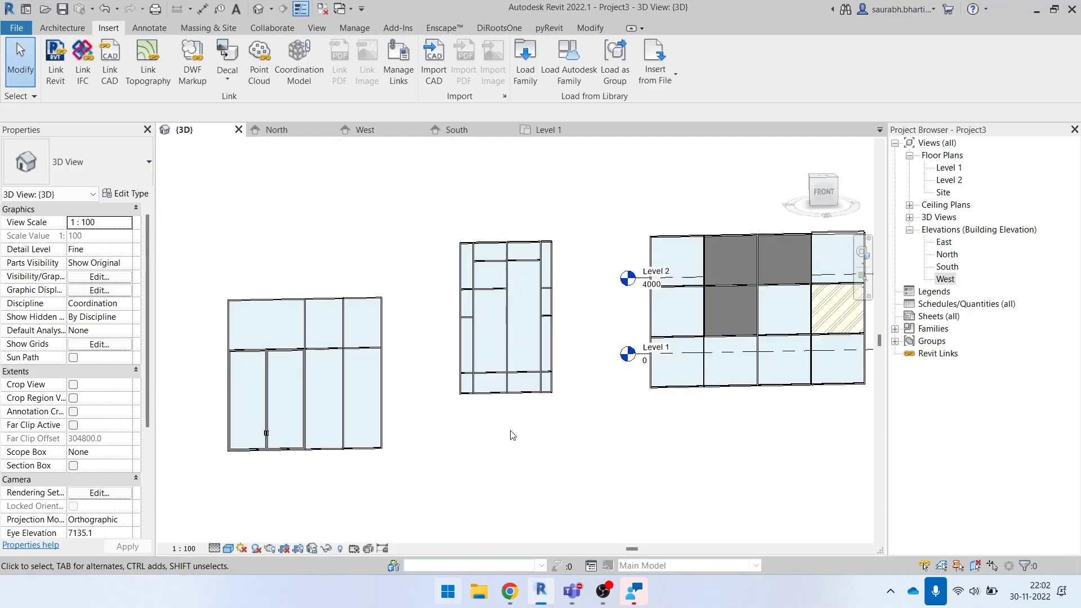
{"action": "scroll", "coordinate": [481, 336], "scroll_direction": "down", "scroll_amount": 2}
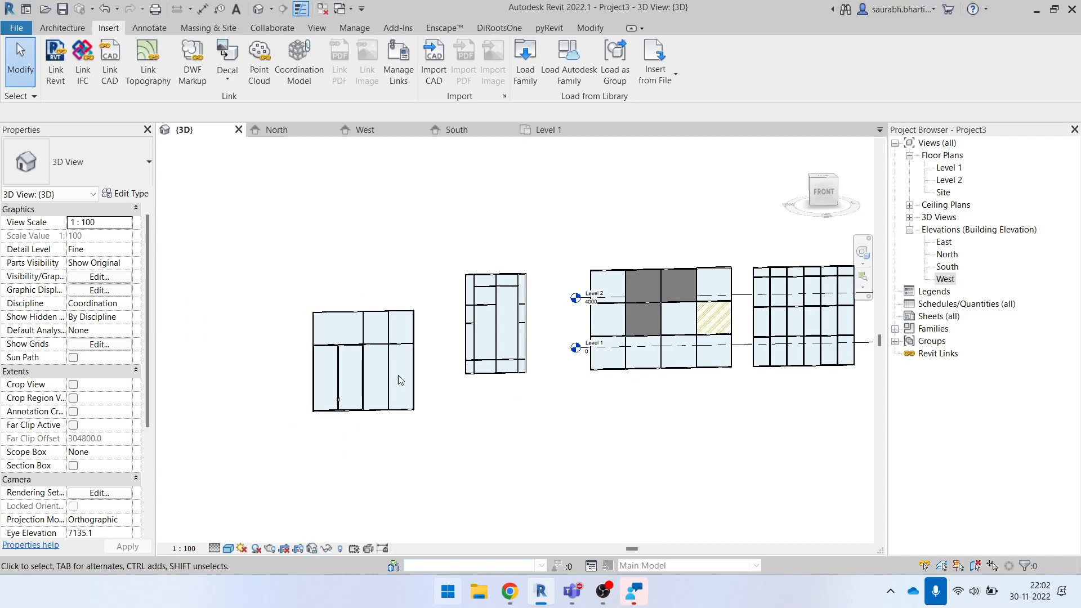
{"action": "scroll", "coordinate": [416, 357], "scroll_direction": "up", "scroll_amount": 3}
{"action": "scroll", "coordinate": [425, 363], "scroll_direction": "up", "scroll_amount": 2}
{"action": "scroll", "coordinate": [423, 360], "scroll_direction": "down", "scroll_amount": 4}
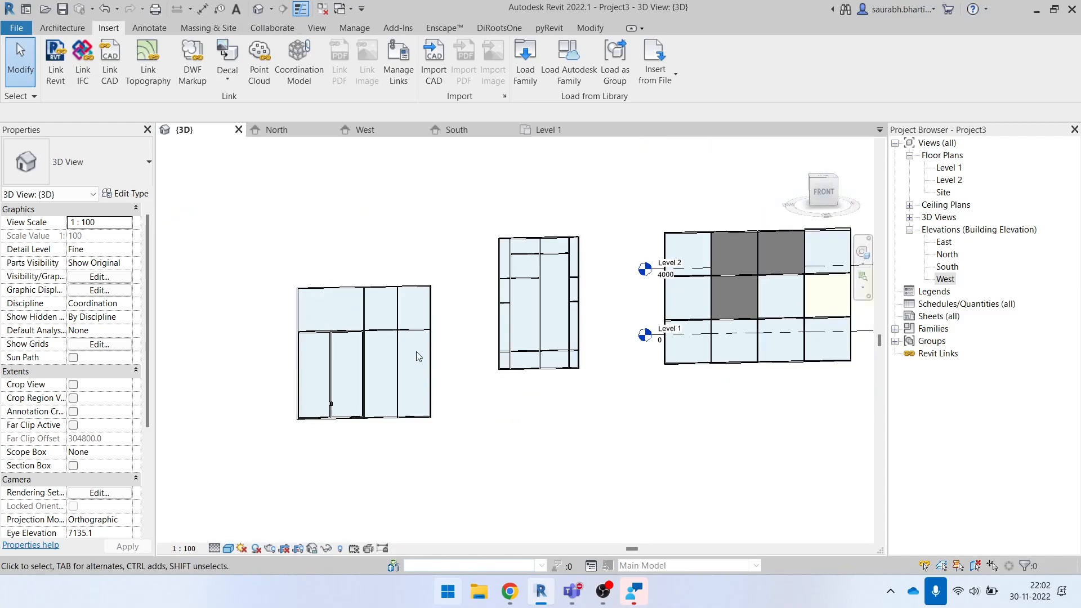
{"action": "scroll", "coordinate": [394, 338], "scroll_direction": "up", "scroll_amount": 3}
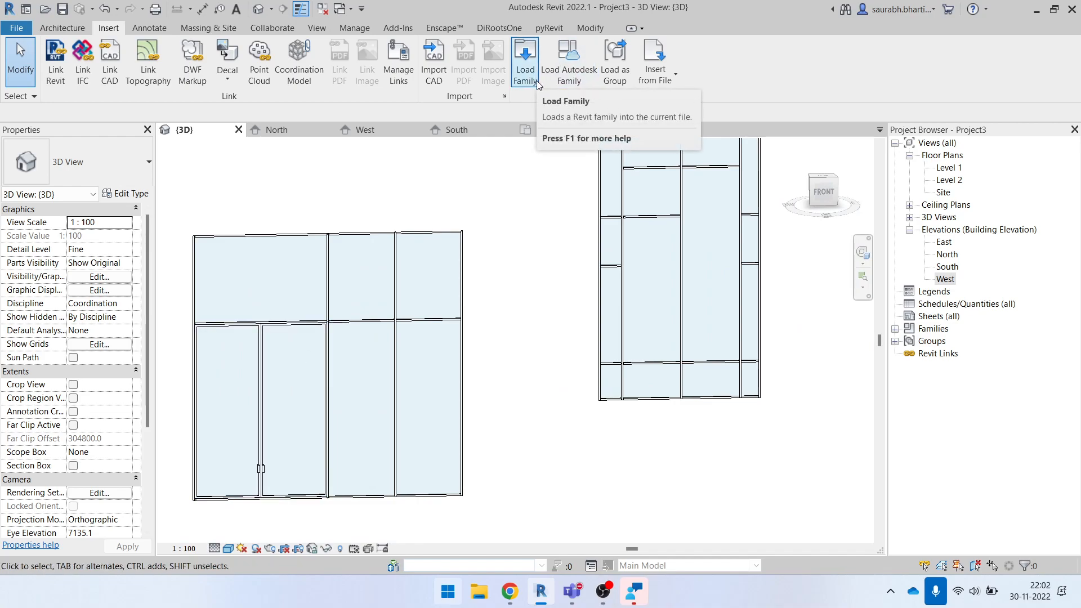
- Load M_Curtain Wall-Awning.rfa from the Windows folder of the US library into the project
{"action": "left_click", "coordinate": [525, 62]}
{"action": "scroll", "coordinate": [511, 241], "scroll_direction": "down", "scroll_amount": 1}
{"action": "scroll", "coordinate": [511, 240], "scroll_direction": "up", "scroll_amount": 1}
{"action": "left_click", "coordinate": [549, 153]}
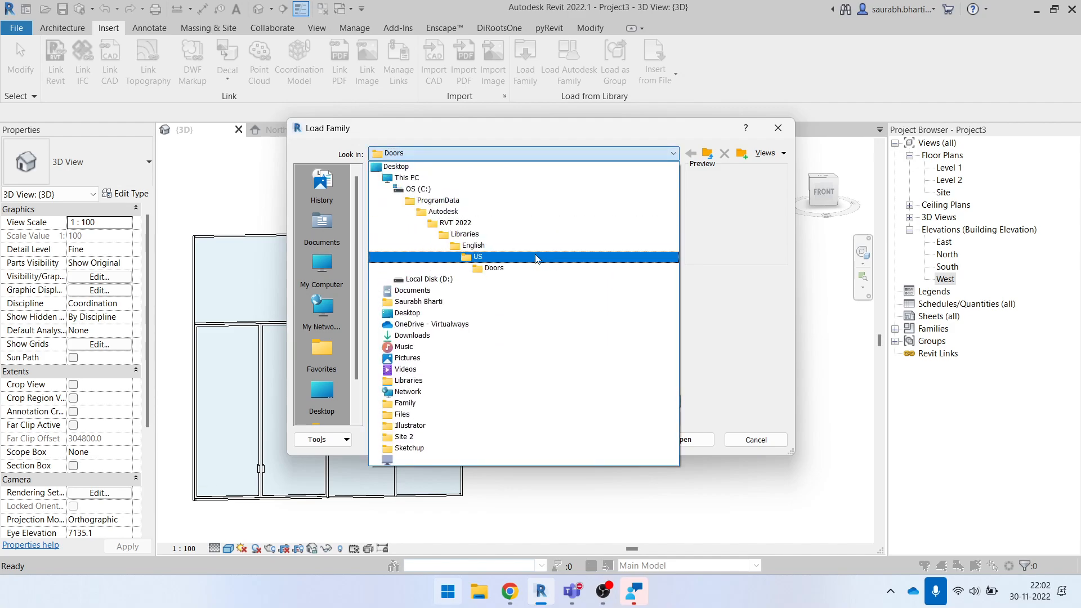
{"action": "left_click", "coordinate": [536, 258]}
{"action": "scroll", "coordinate": [517, 252], "scroll_direction": "down", "scroll_amount": 10}
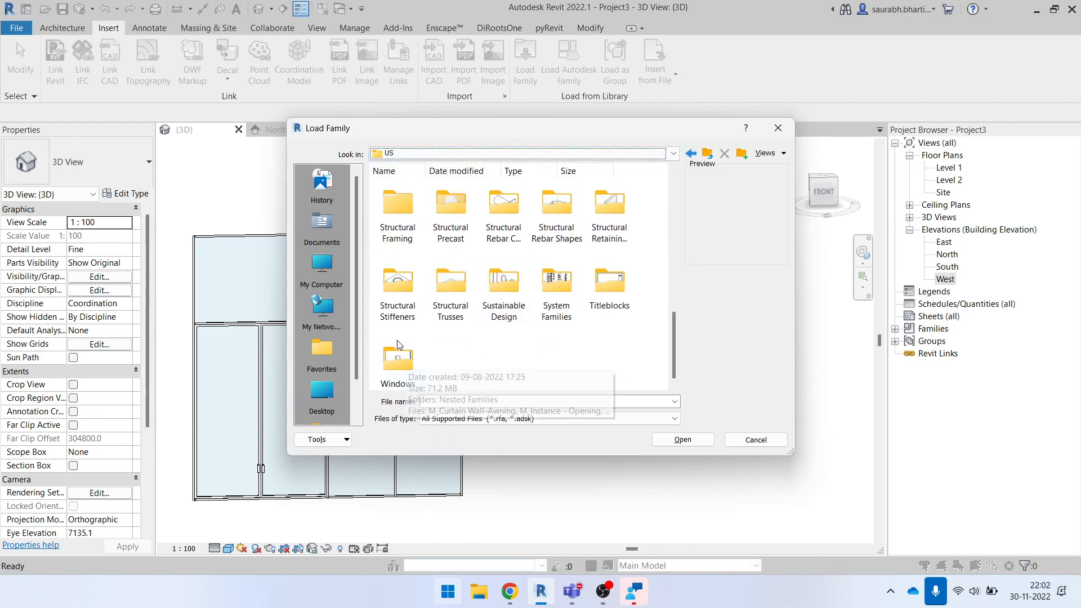
{"action": "double_click", "coordinate": [398, 354]}
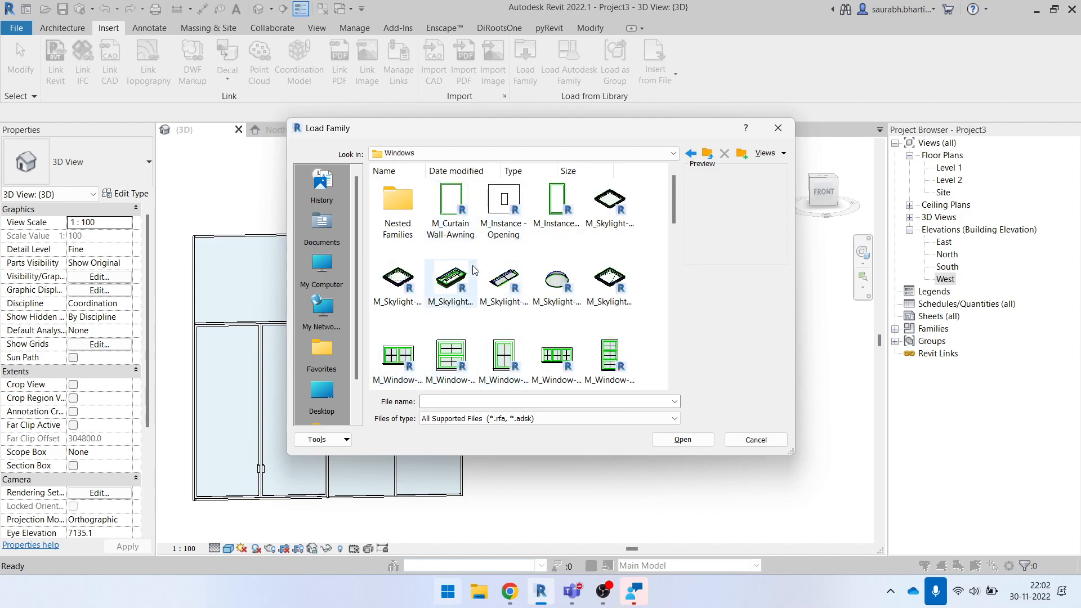
{"action": "left_click", "coordinate": [437, 233]}
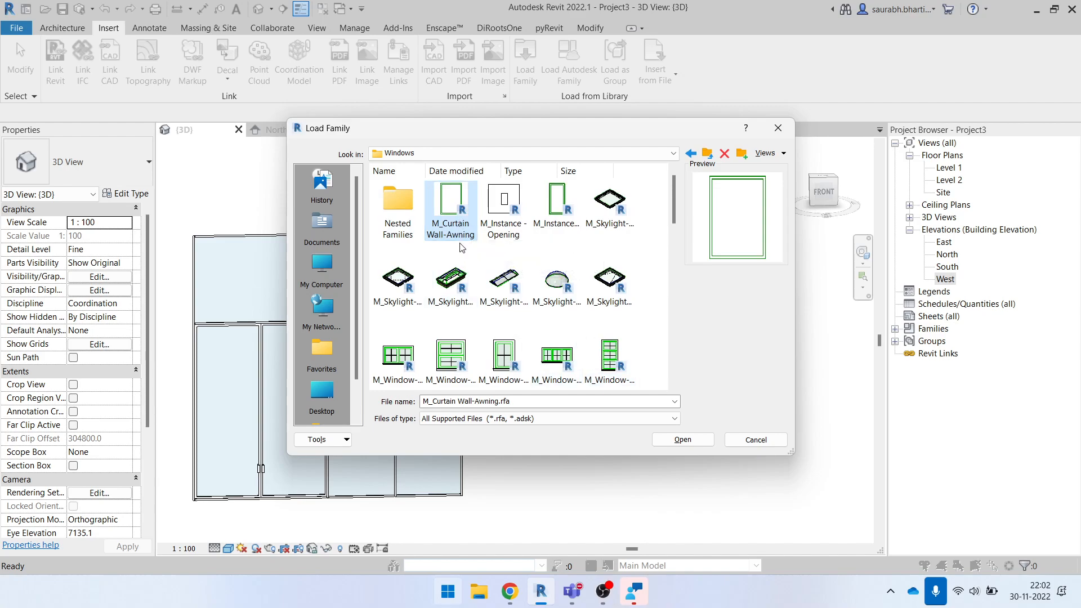
{"action": "left_click", "coordinate": [671, 442]}
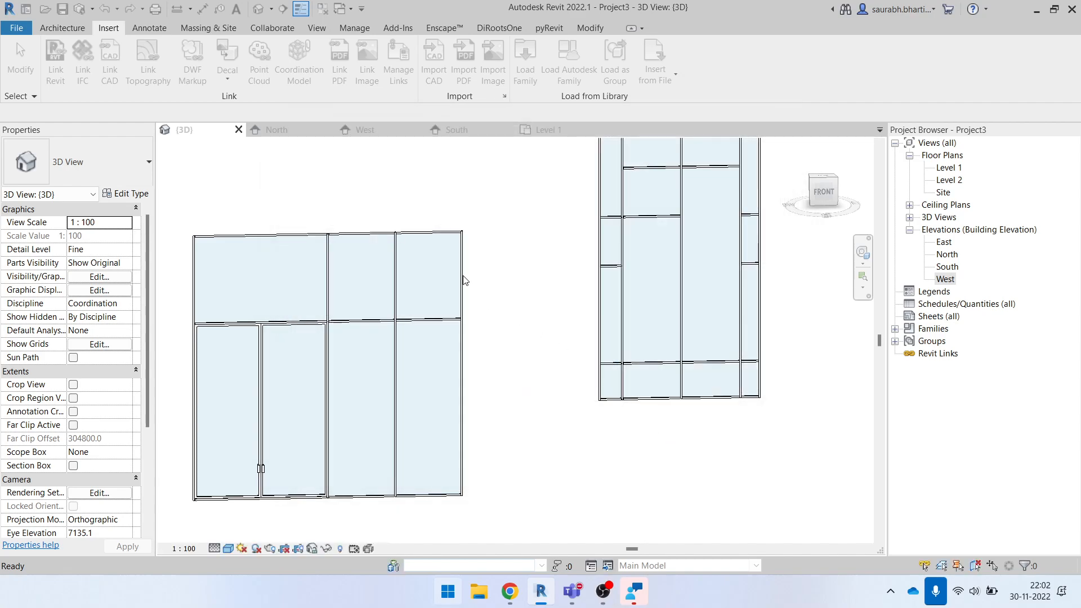
- Change the upper-right glazed panel of the curtain wall with the double door to M_Curtain Wall-Awning
{"action": "scroll", "coordinate": [465, 279], "scroll_direction": "up", "scroll_amount": 3}
{"action": "left_click", "coordinate": [460, 278]}
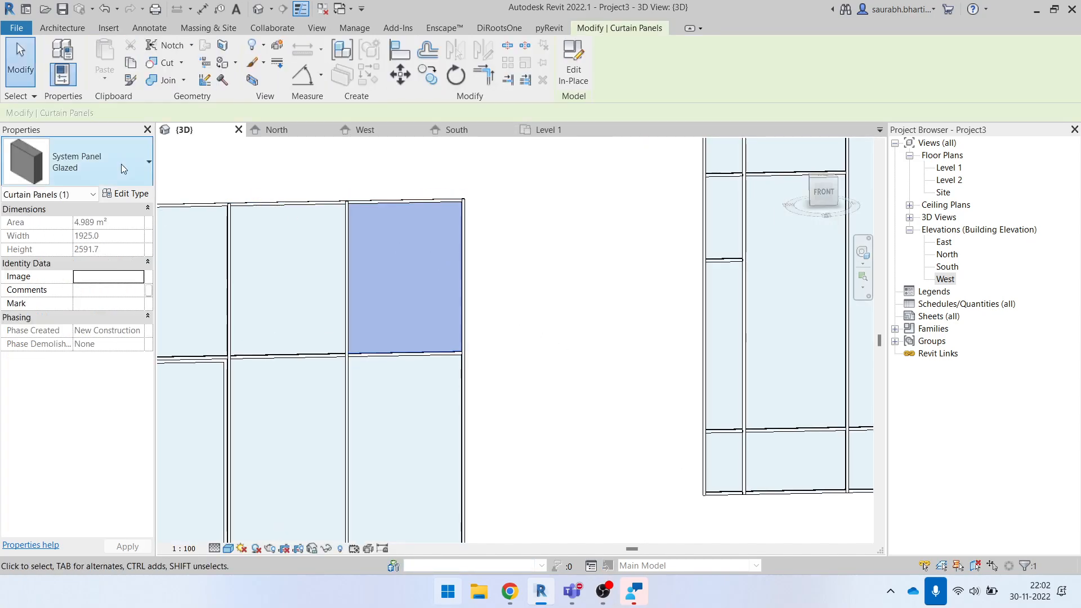
{"action": "left_click", "coordinate": [121, 173]}
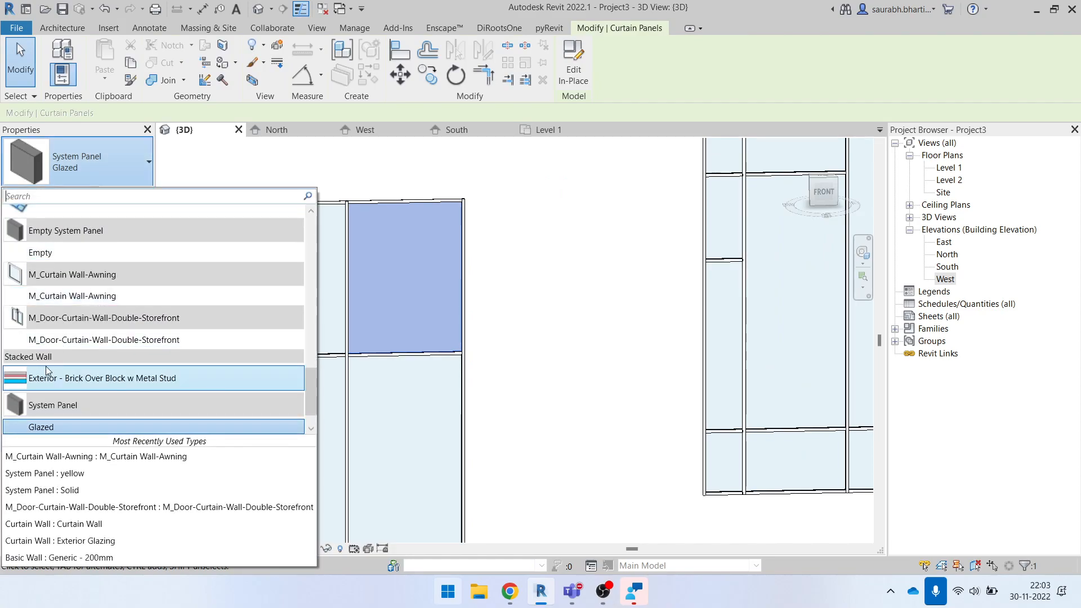
{"action": "mouse_move", "coordinate": [123, 279]}
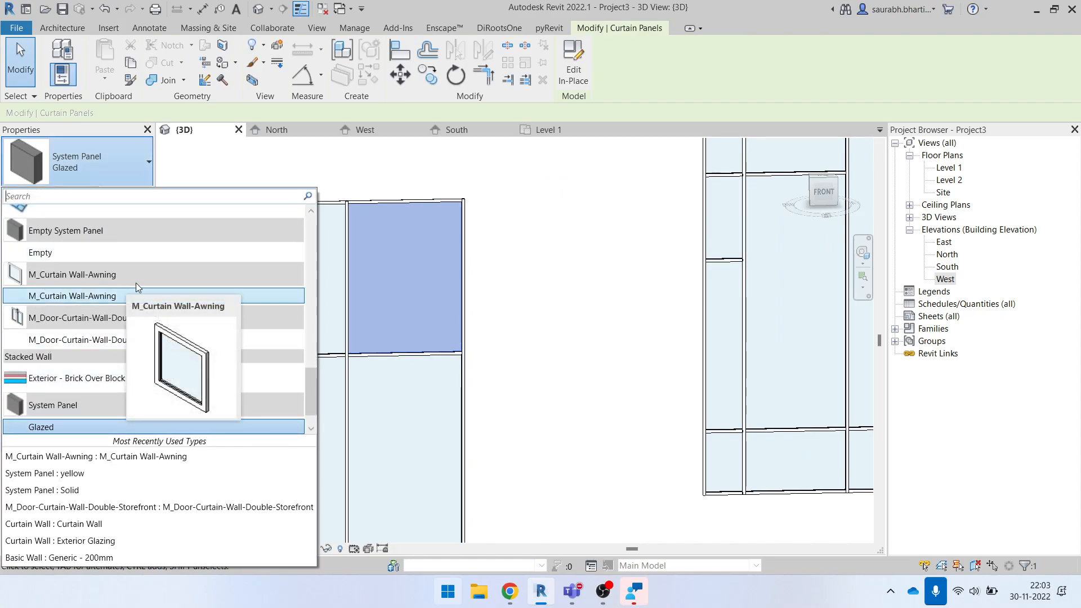
{"action": "left_click", "coordinate": [93, 299]}
{"action": "left_click", "coordinate": [548, 301]}
{"action": "middle_click_drag", "start_coordinate": [466, 366], "coordinate": [388, 299], "text": "shift"}
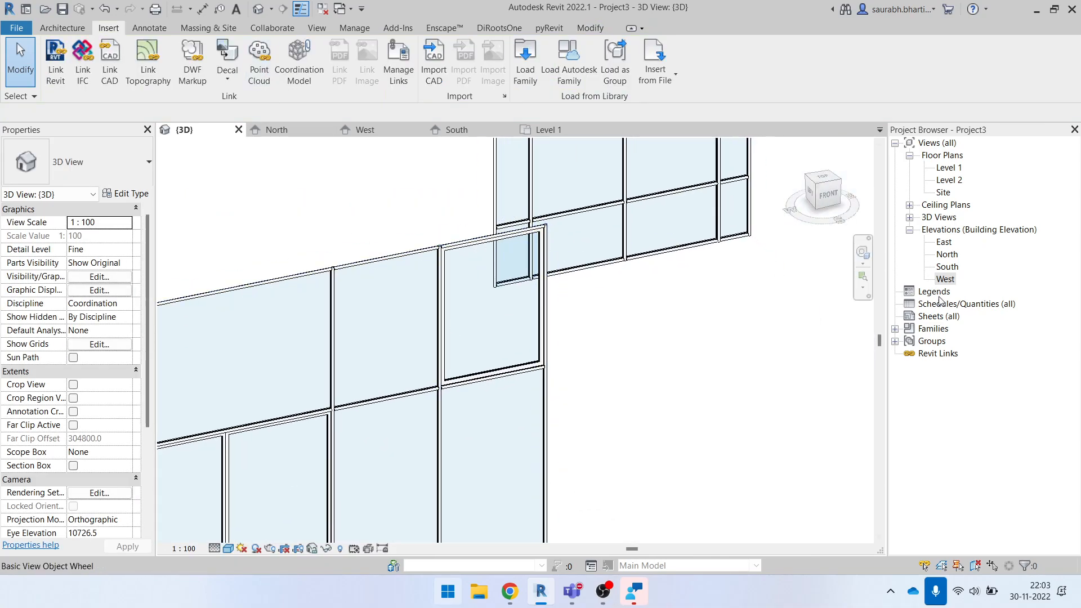
- Open the South elevation and examine how the curtain wall door and awning window panels are represented
{"action": "double_click", "coordinate": [946, 279]}
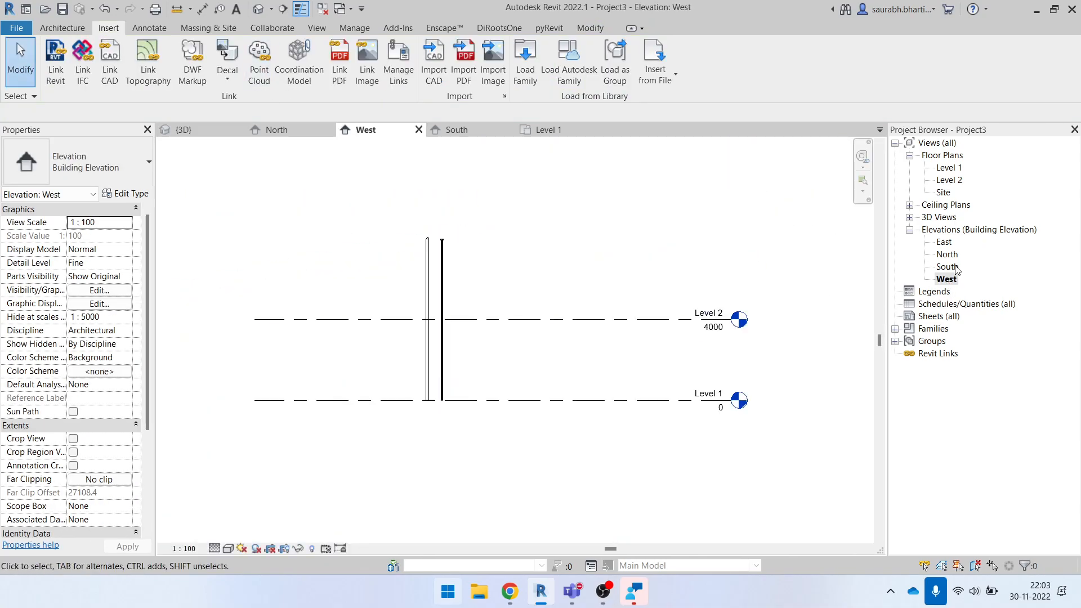
{"action": "double_click", "coordinate": [946, 266]}
{"action": "scroll", "coordinate": [607, 267], "scroll_direction": "up", "scroll_amount": 4}
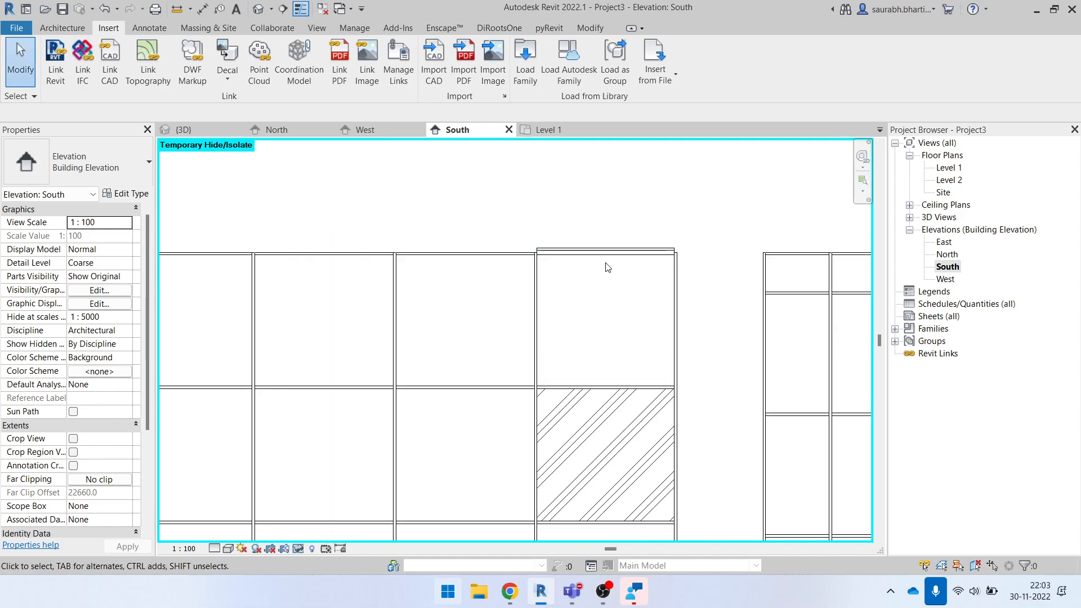
{"action": "scroll", "coordinate": [591, 241], "scroll_direction": "down", "scroll_amount": 4}
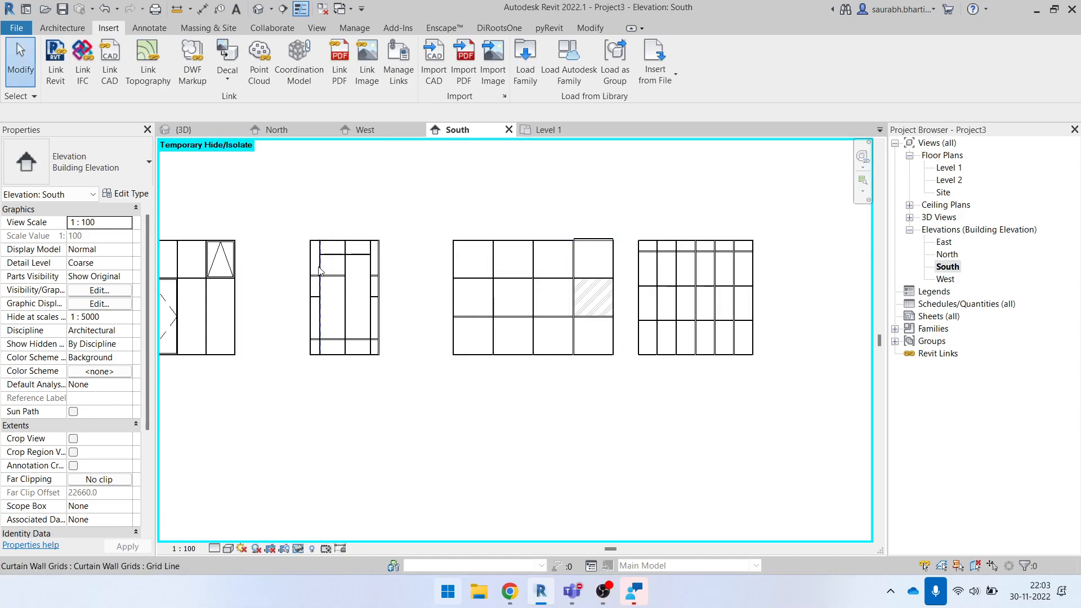
- Look over the other curtain walls in the South elevation, and return to the 3D view to examine the wall with solid and hatched panels
{"action": "middle_click_drag", "start_coordinate": [319, 270], "coordinate": [516, 282]}
{"action": "scroll", "coordinate": [513, 276], "scroll_direction": "up", "scroll_amount": 5}
{"action": "scroll", "coordinate": [520, 252], "scroll_direction": "down", "scroll_amount": 5}
{"action": "scroll", "coordinate": [507, 276], "scroll_direction": "up", "scroll_amount": 2}
{"action": "scroll", "coordinate": [464, 283], "scroll_direction": "up", "scroll_amount": 2}
{"action": "left_click", "coordinate": [257, 11]}
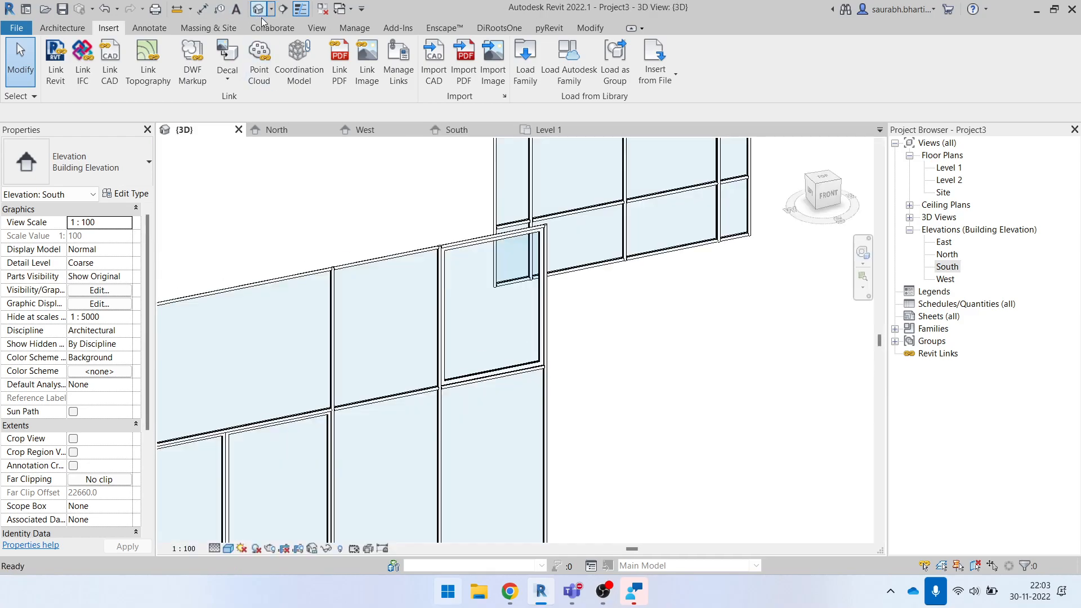
{"action": "scroll", "coordinate": [470, 376], "scroll_direction": "down", "scroll_amount": 6}
{"action": "middle_click_drag", "start_coordinate": [747, 430], "coordinate": [719, 444], "text": "shift"}
{"action": "middle_click_drag", "start_coordinate": [632, 331], "coordinate": [479, 398]}
{"action": "scroll", "coordinate": [542, 379], "scroll_direction": "up", "scroll_amount": 4}
{"action": "middle_click_drag", "start_coordinate": [544, 380], "coordinate": [430, 451]}
{"action": "scroll", "coordinate": [280, 229], "scroll_direction": "up", "scroll_amount": 2}
{"action": "middle_click_drag", "start_coordinate": [326, 276], "coordinate": [276, 275]}
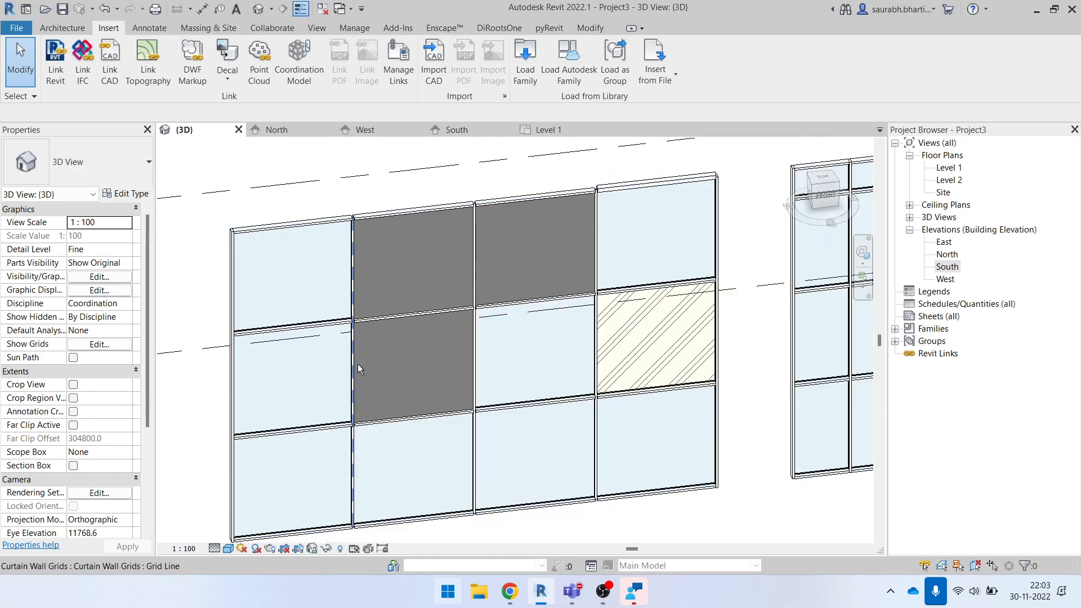
{"action": "middle_click_drag", "start_coordinate": [357, 364], "coordinate": [355, 371], "text": "shift"}
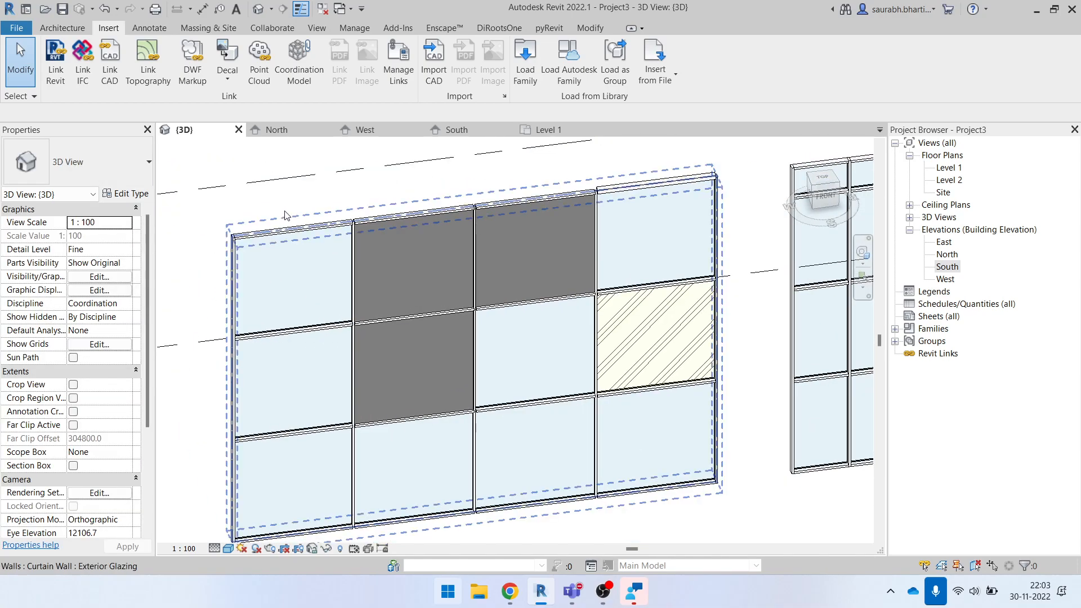
- Unpin and delete all mullions along the upper horizontal gridline of the curtain wall with the solid grey panels
{"action": "left_click", "coordinate": [290, 230]}
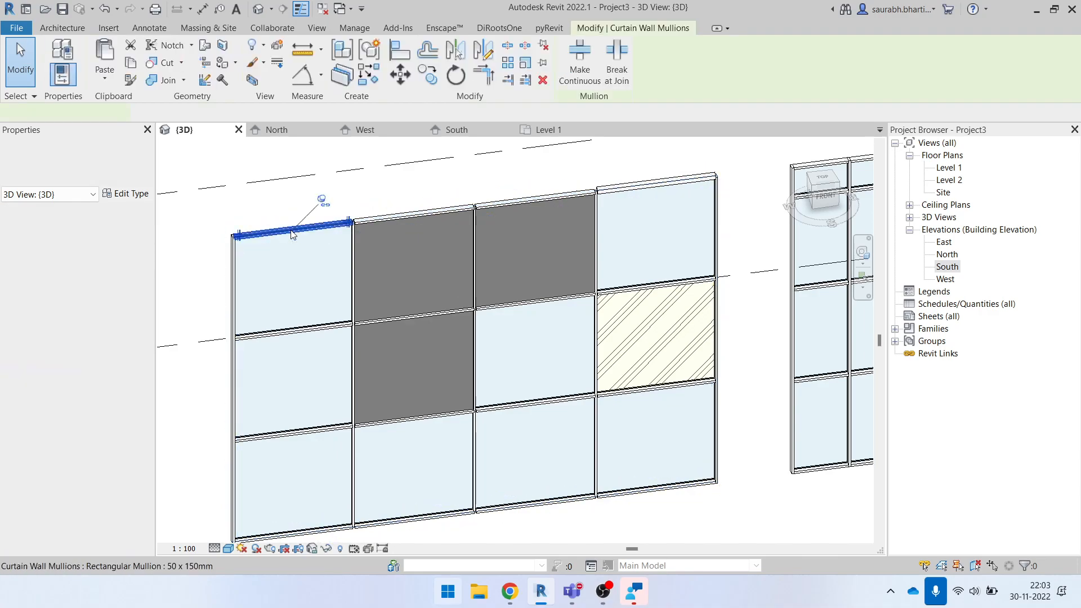
{"action": "key", "text": "Escape"}
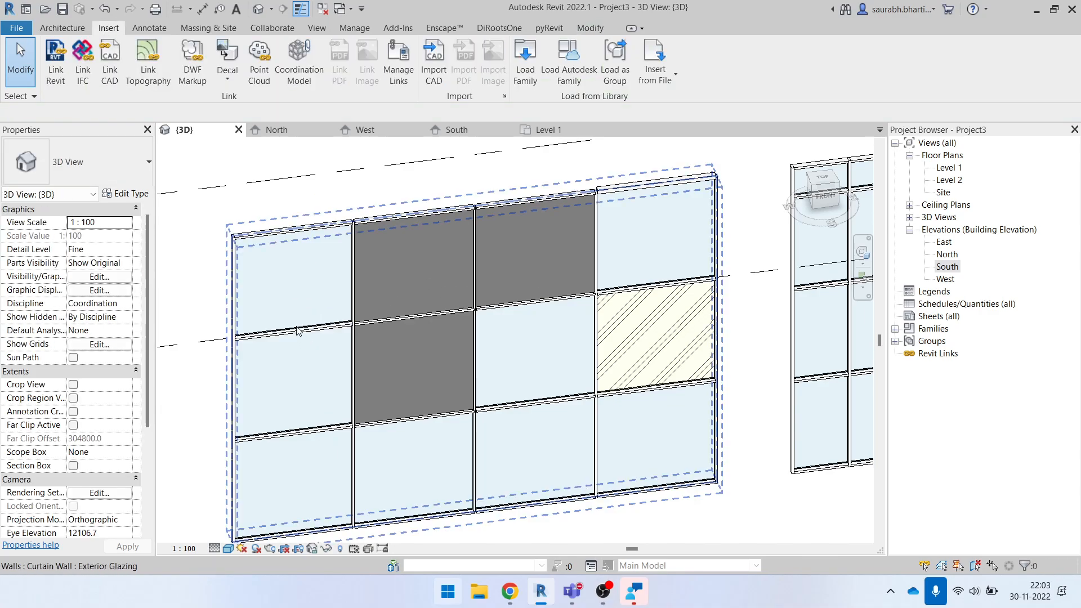
{"action": "key", "text": "Tab"}
{"action": "key", "text": "Tab"}
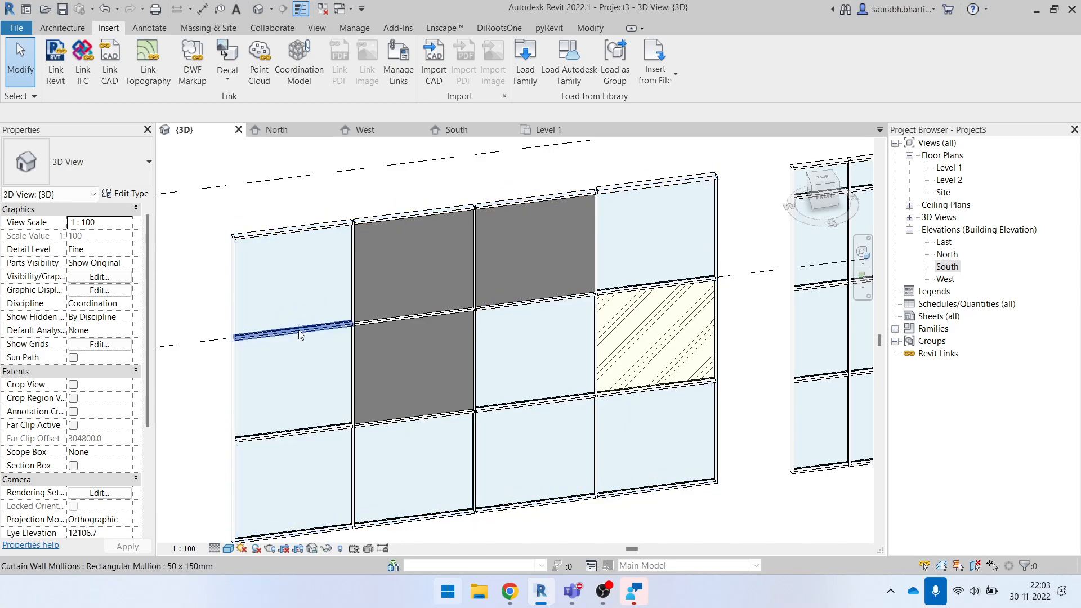
{"action": "left_click", "coordinate": [300, 335]}
{"action": "right_click", "coordinate": [300, 335]}
{"action": "mouse_move", "coordinate": [339, 248]}
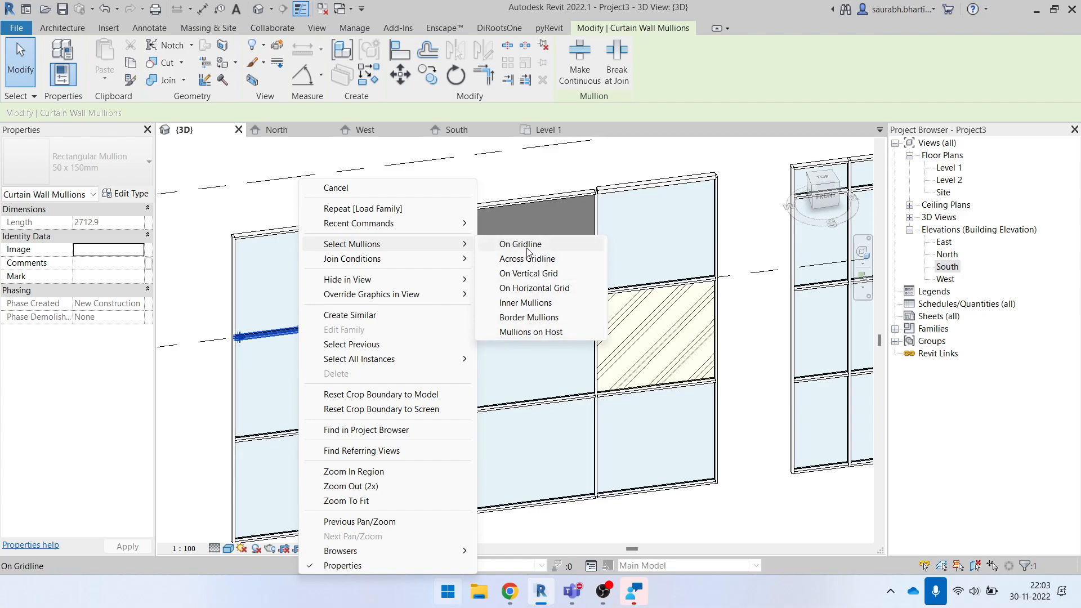
{"action": "mouse_move", "coordinate": [428, 244]}
{"action": "left_click", "coordinate": [506, 244]}
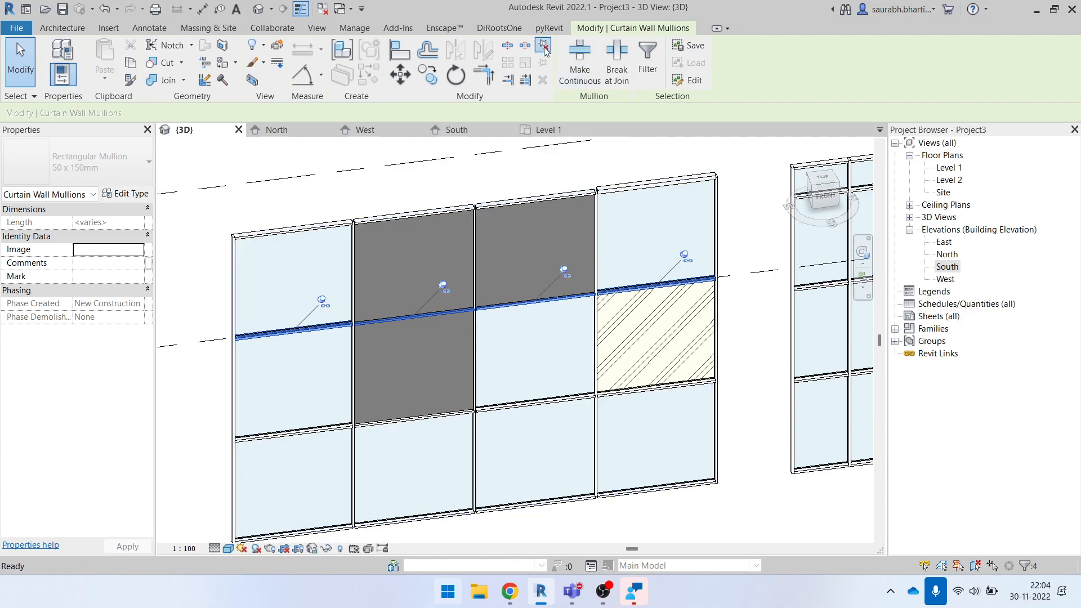
{"action": "key", "text": "Delete"}
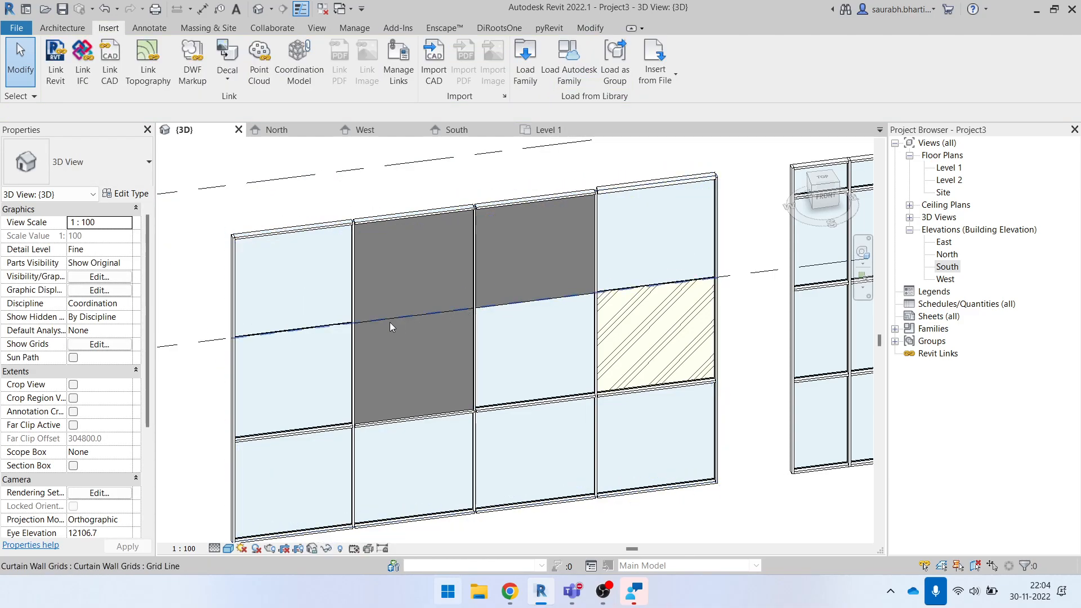
- Select all vertical-grid mullions of the curtain wall with solid panels, unpin them and change their type to Rectangular Mullion 50 x 150mm
{"action": "scroll", "coordinate": [343, 325], "scroll_direction": "up", "scroll_amount": 2}
{"action": "scroll", "coordinate": [344, 329], "scroll_direction": "down", "scroll_amount": 3}
{"action": "middle_click_drag", "start_coordinate": [430, 417], "coordinate": [324, 325], "text": "shift"}
{"action": "scroll", "coordinate": [591, 294], "scroll_direction": "up", "scroll_amount": 1}
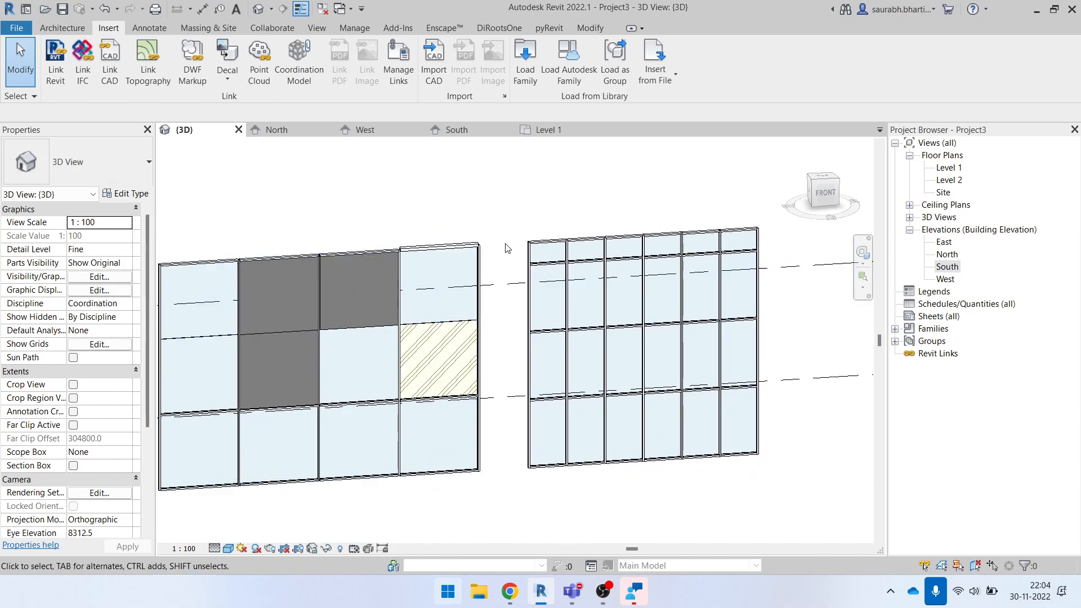
{"action": "scroll", "coordinate": [506, 248], "scroll_direction": "up", "scroll_amount": 3}
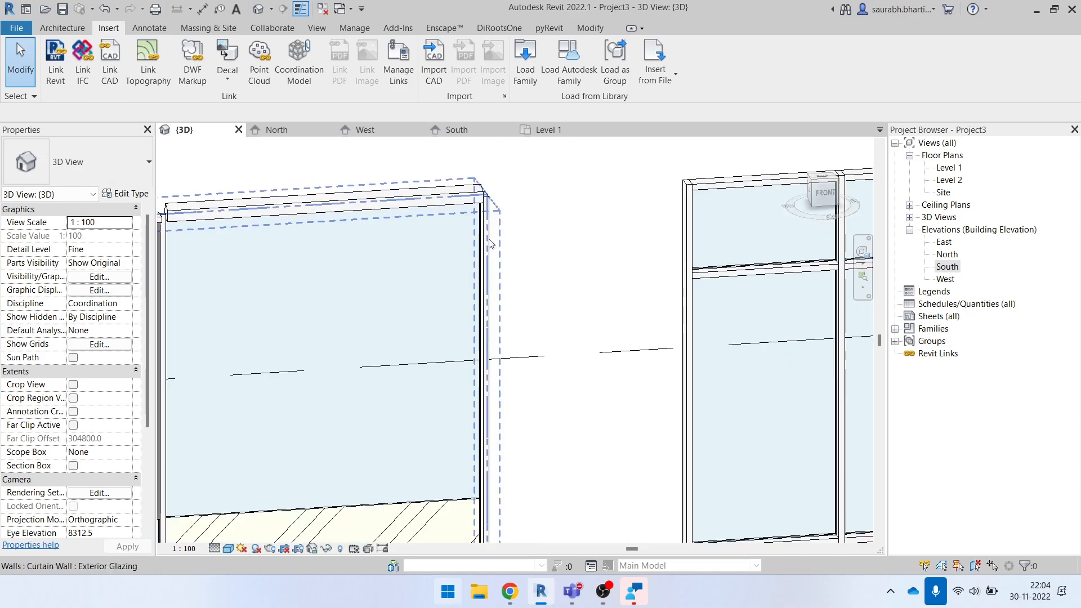
{"action": "right_click", "coordinate": [485, 236]}
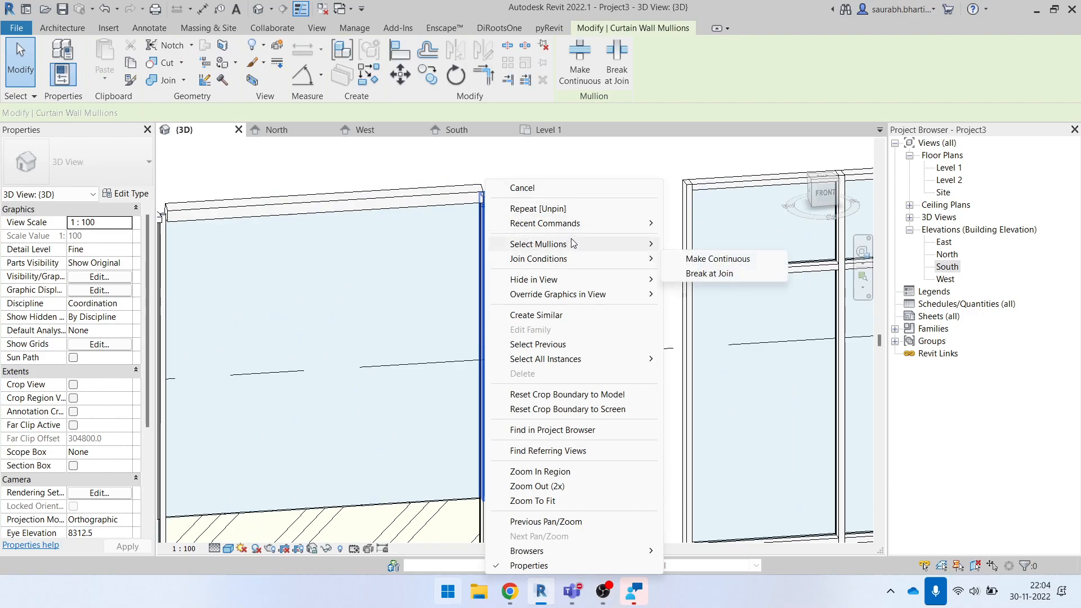
{"action": "mouse_move", "coordinate": [574, 243]}
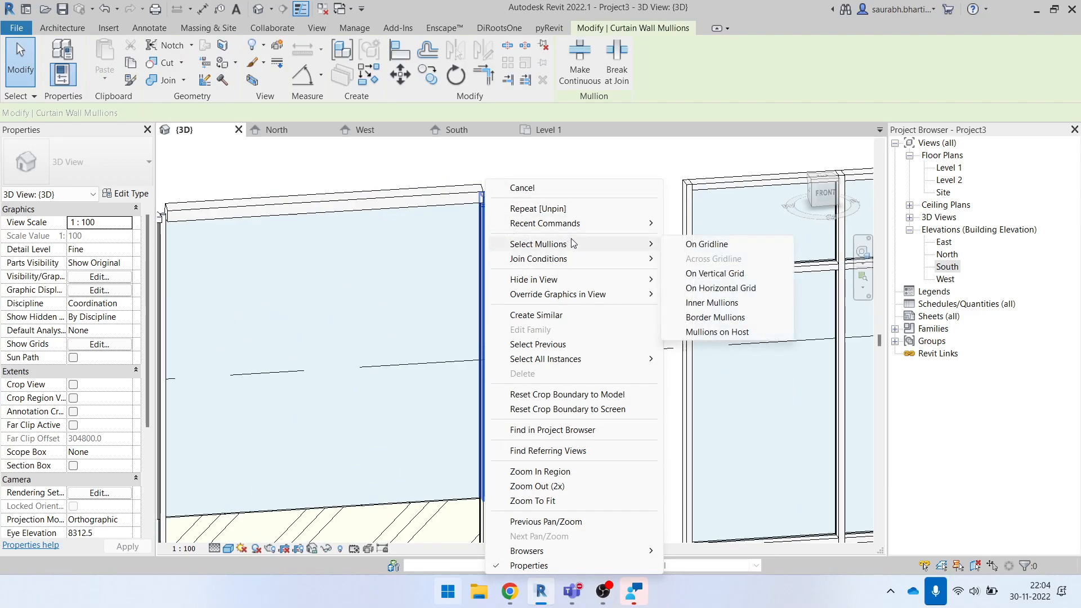
{"action": "left_click", "coordinate": [702, 274]}
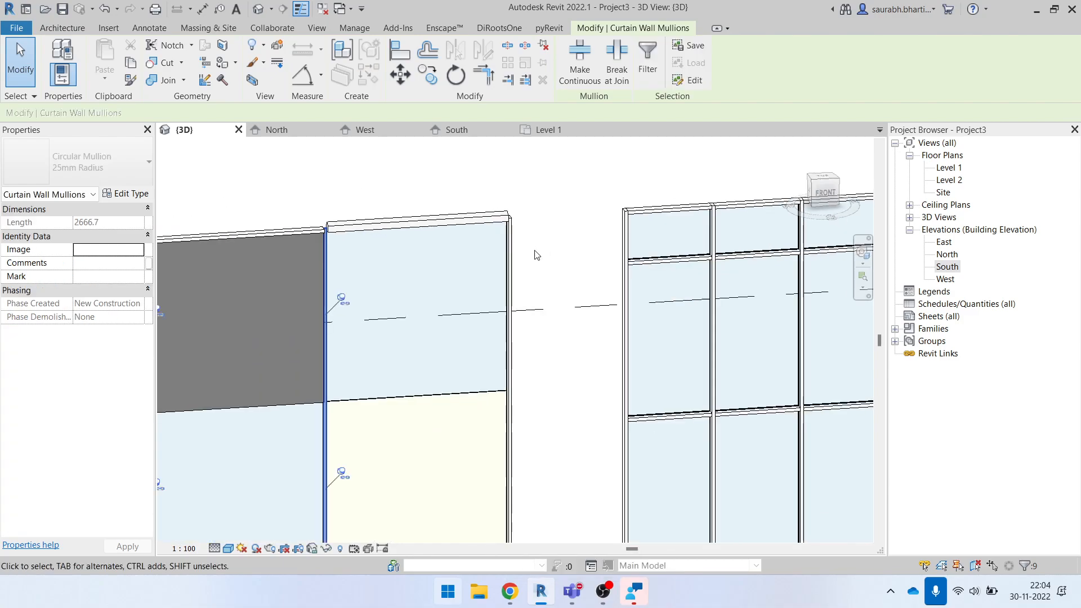
{"action": "scroll", "coordinate": [451, 248], "scroll_direction": "down", "scroll_amount": 3}
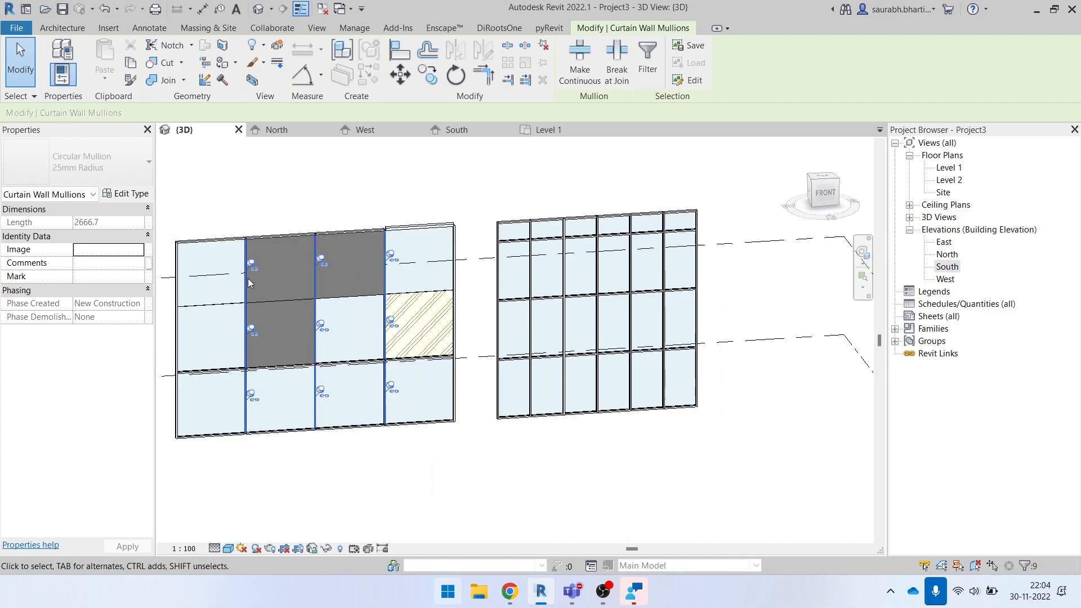
{"action": "scroll", "coordinate": [251, 286], "scroll_direction": "up", "scroll_amount": 2}
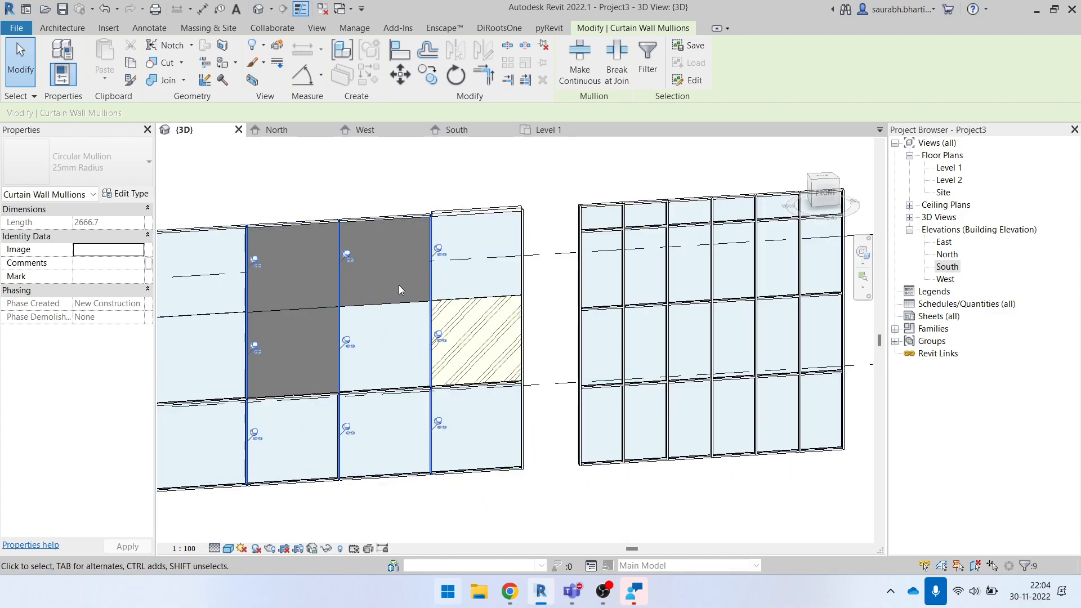
{"action": "scroll", "coordinate": [394, 285], "scroll_direction": "up", "scroll_amount": 2}
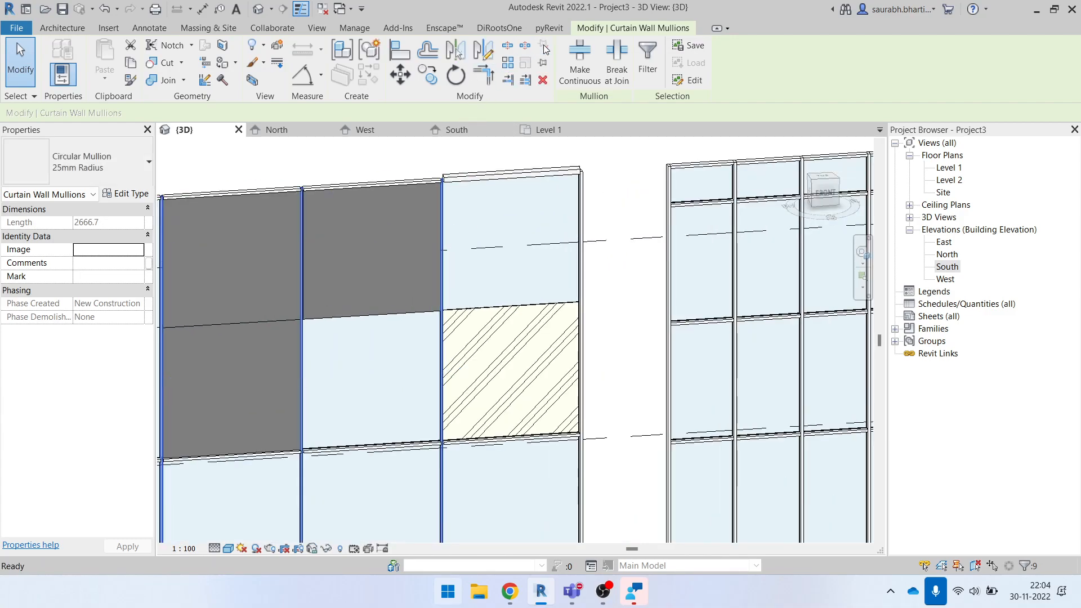
{"action": "left_click", "coordinate": [114, 162]}
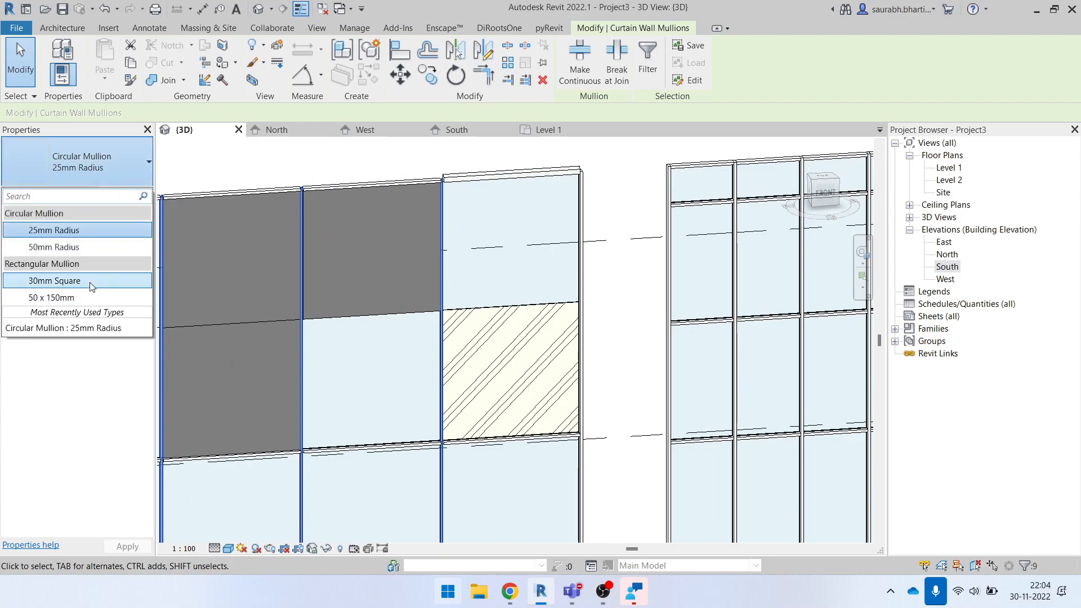
{"action": "left_click", "coordinate": [80, 296]}
{"action": "scroll", "coordinate": [429, 263], "scroll_direction": "down", "scroll_amount": 3}
{"action": "left_click", "coordinate": [407, 232]}
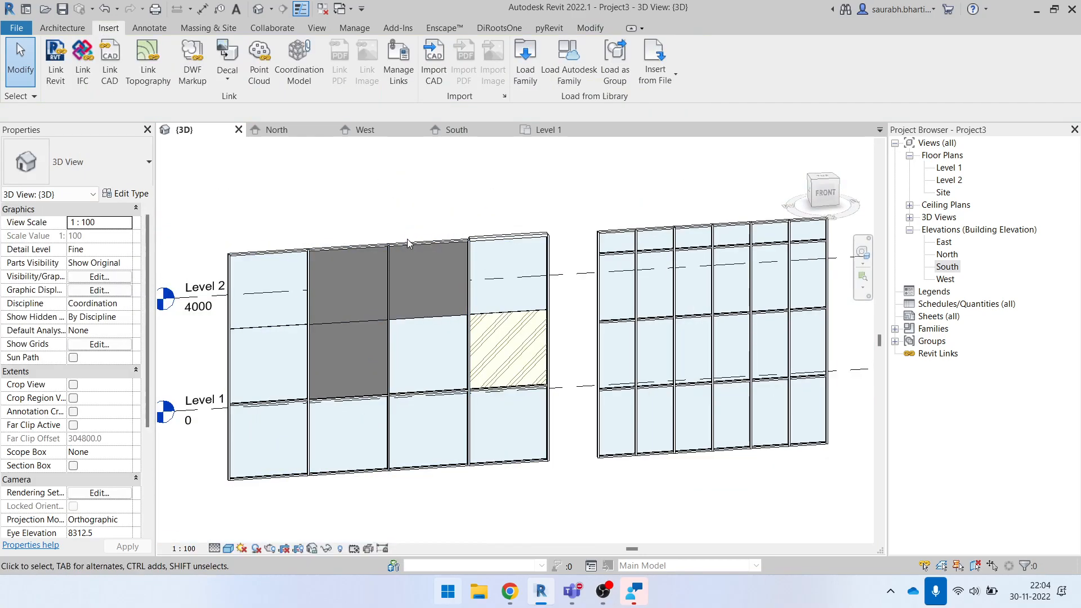
{"action": "scroll", "coordinate": [399, 253], "scroll_direction": "up", "scroll_amount": 9}
{"action": "scroll", "coordinate": [345, 226], "scroll_direction": "down", "scroll_amount": 7}
{"action": "scroll", "coordinate": [356, 247], "scroll_direction": "down", "scroll_amount": 3}
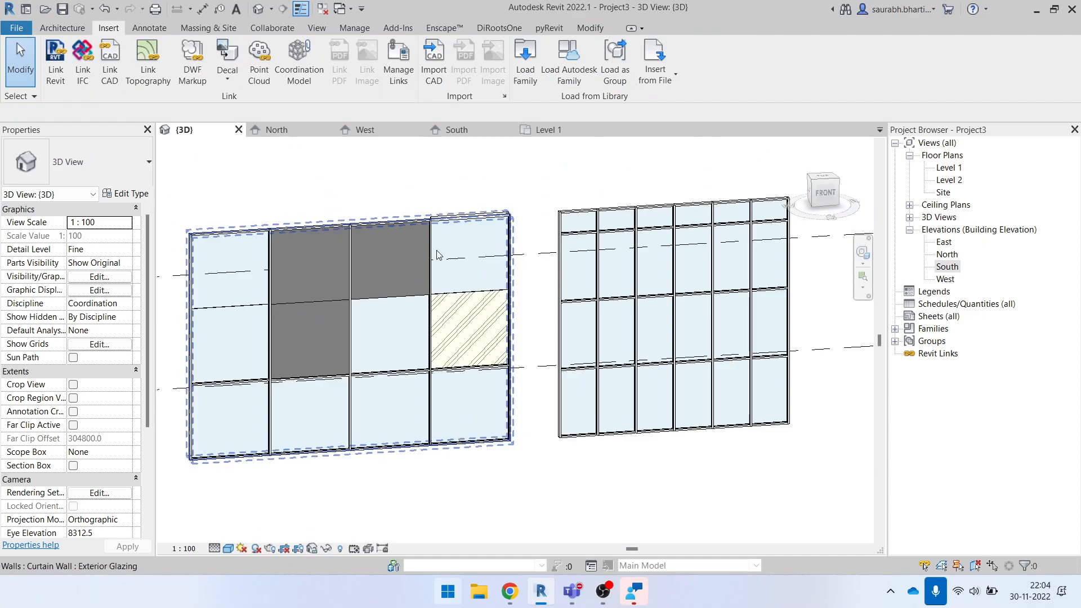
{"action": "left_click", "coordinate": [515, 251]}
{"action": "right_click", "coordinate": [515, 250]}
{"action": "left_click", "coordinate": [478, 181]}
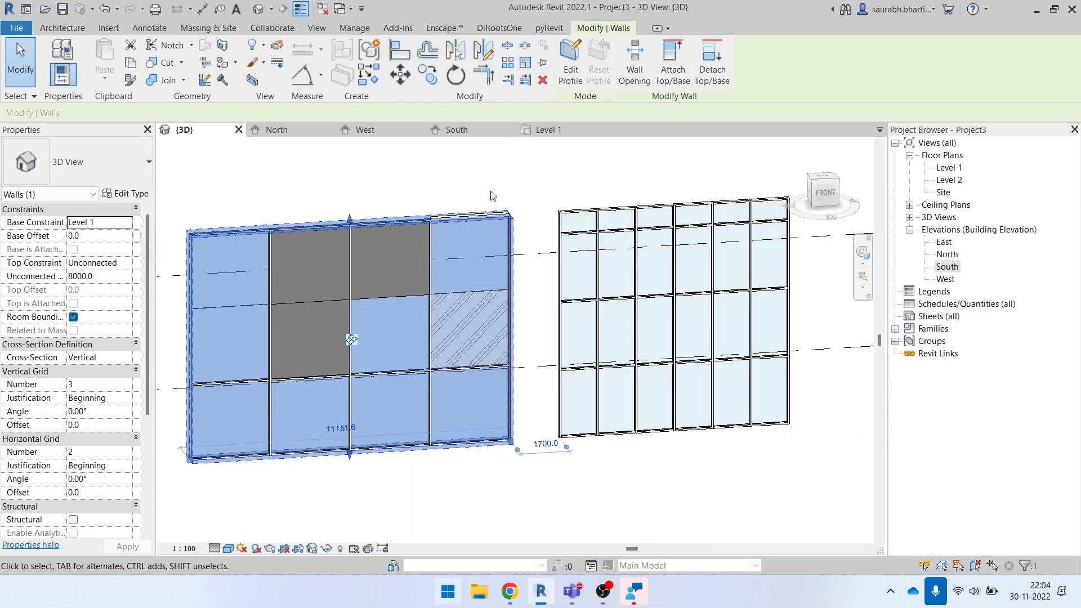
{"action": "scroll", "coordinate": [499, 249], "scroll_direction": "up", "scroll_amount": 4}
{"action": "key", "text": "Escape"}
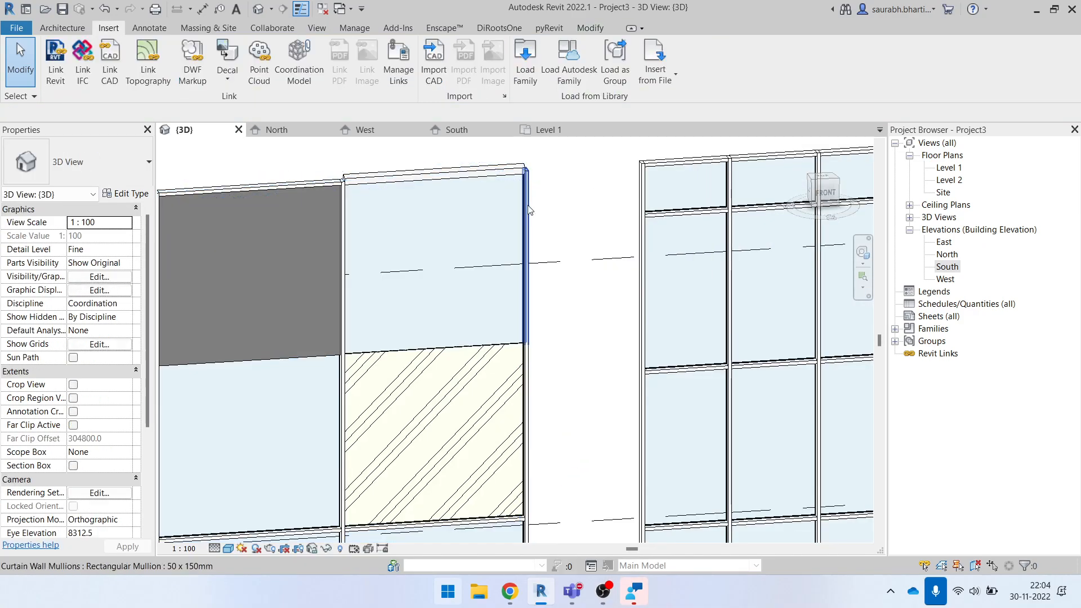
- Select all border mullions of the curtain wall with solid panels, unpin them and apply the Quad Corner Mullion type Quad Mullion 1
{"action": "right_click", "coordinate": [528, 206]}
{"action": "mouse_move", "coordinate": [598, 250]}
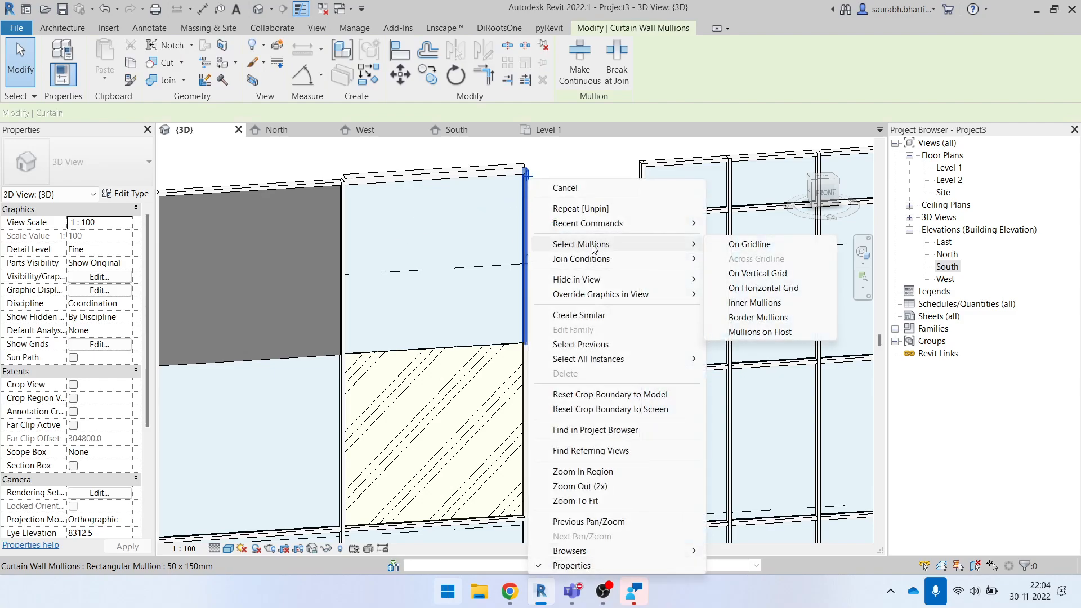
{"action": "left_click", "coordinate": [755, 321]}
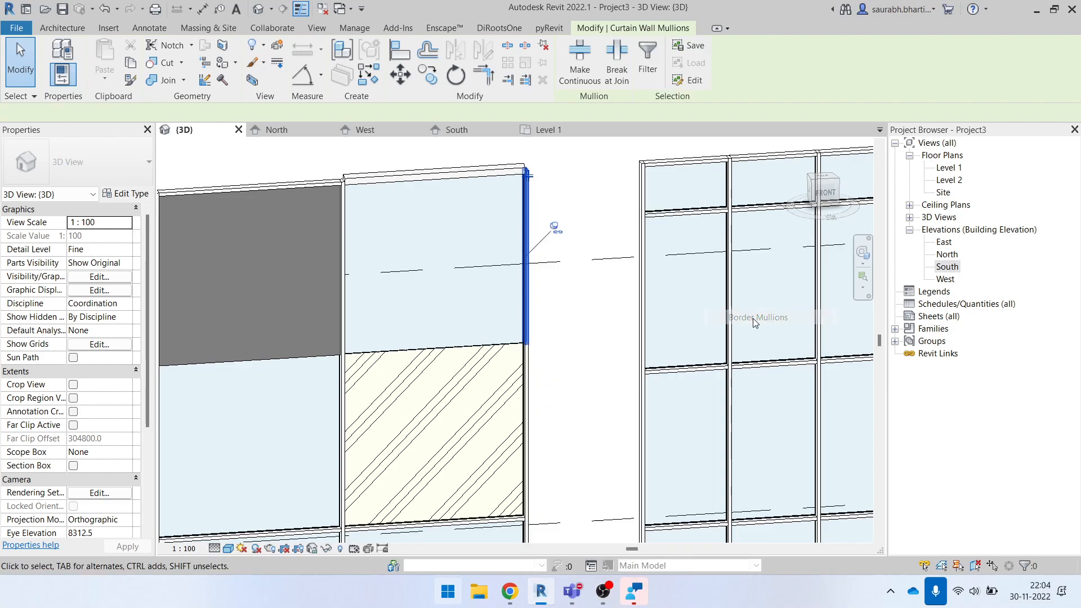
{"action": "scroll", "coordinate": [685, 265], "scroll_direction": "down", "scroll_amount": 3}
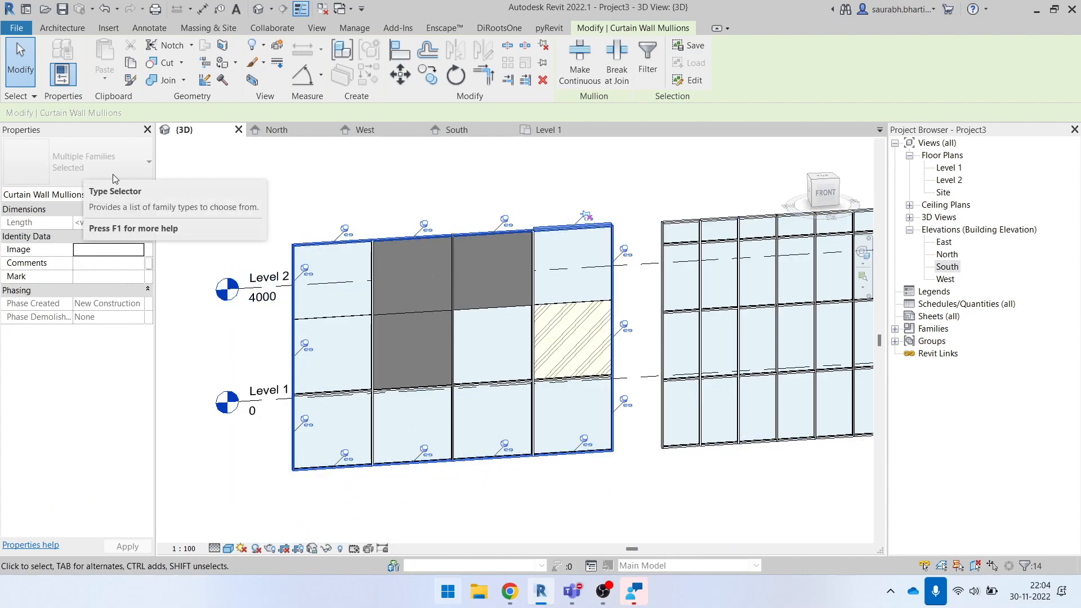
{"action": "left_click", "coordinate": [542, 49]}
{"action": "left_click", "coordinate": [80, 177]}
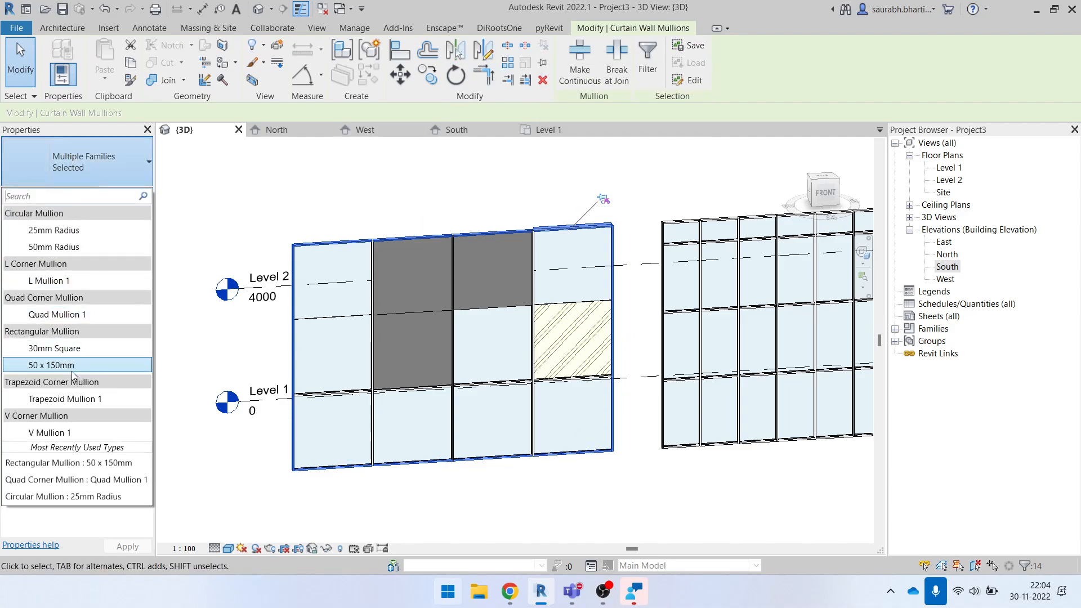
{"action": "left_click", "coordinate": [64, 317]}
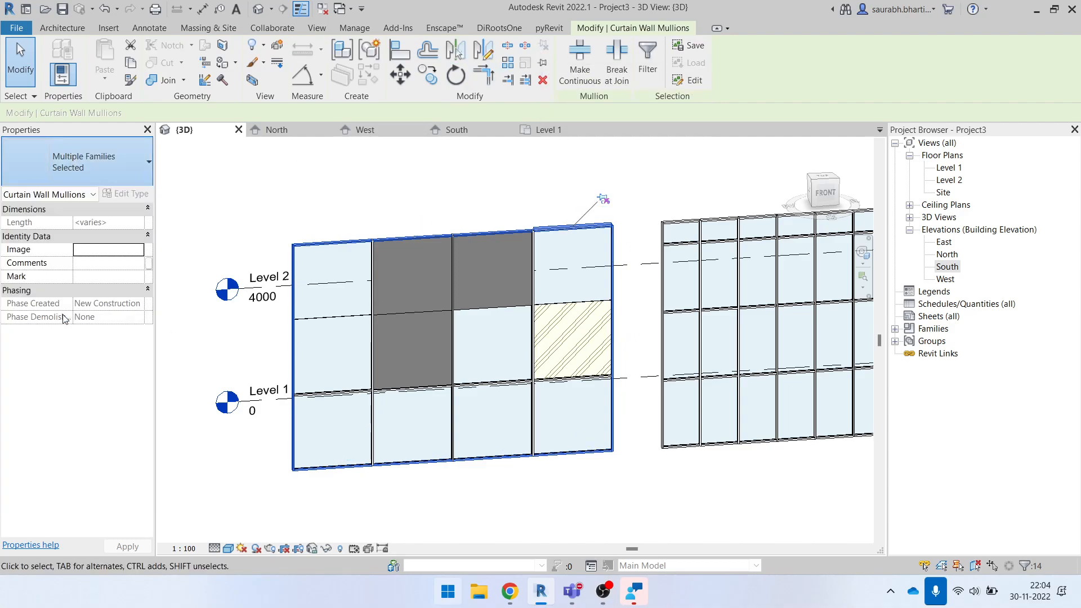
{"action": "left_click", "coordinate": [630, 232]}
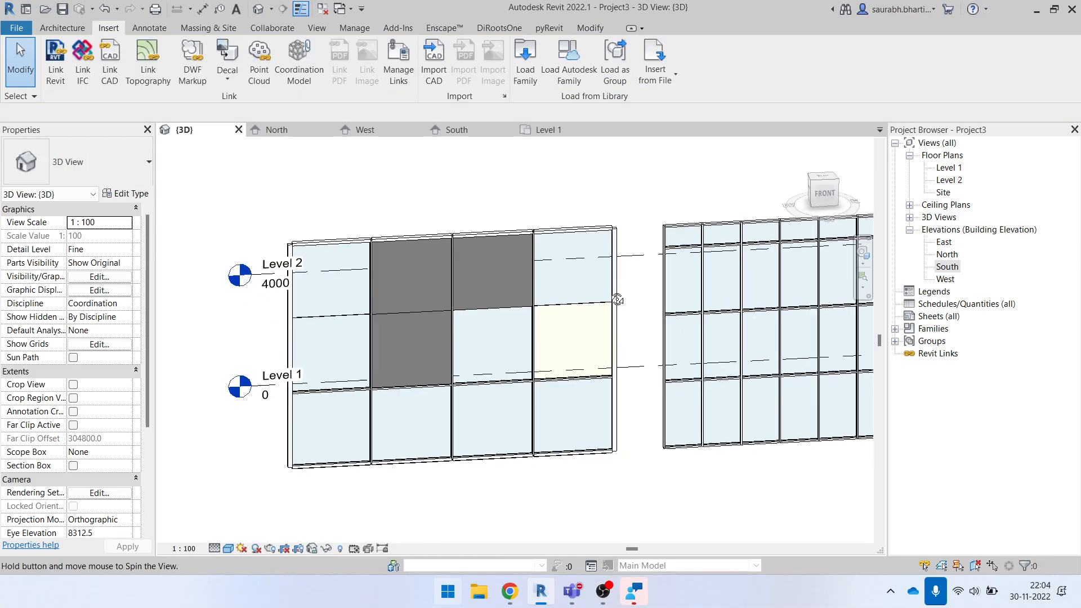
- Inspect the curtain wall's upper-right corner joint and check the mullion type on its right border
{"action": "scroll", "coordinate": [592, 249], "scroll_direction": "up", "scroll_amount": 5}
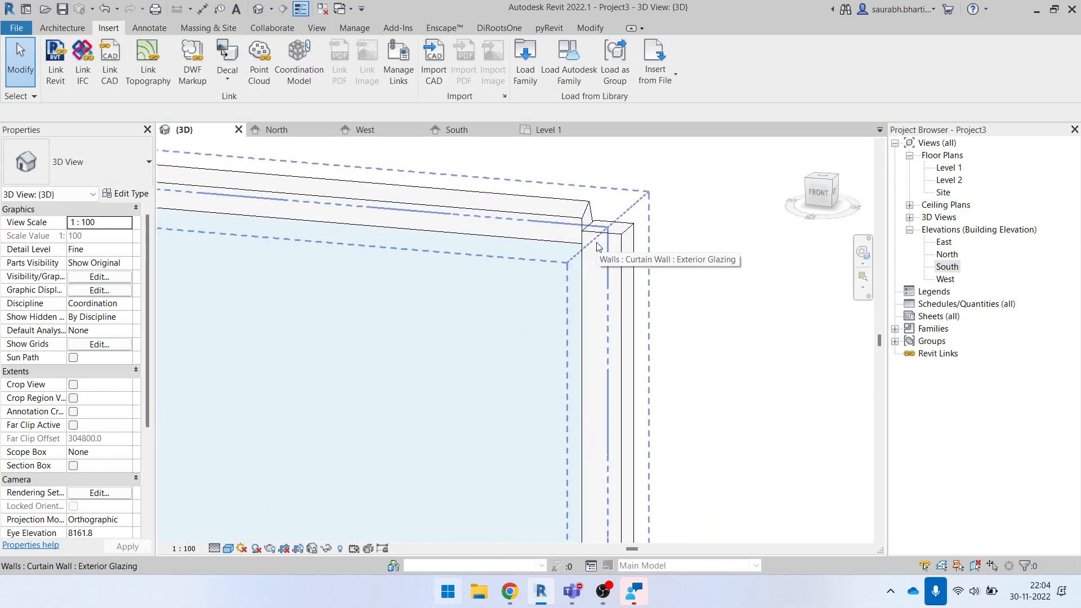
{"action": "scroll", "coordinate": [597, 246], "scroll_direction": "down", "scroll_amount": 8}
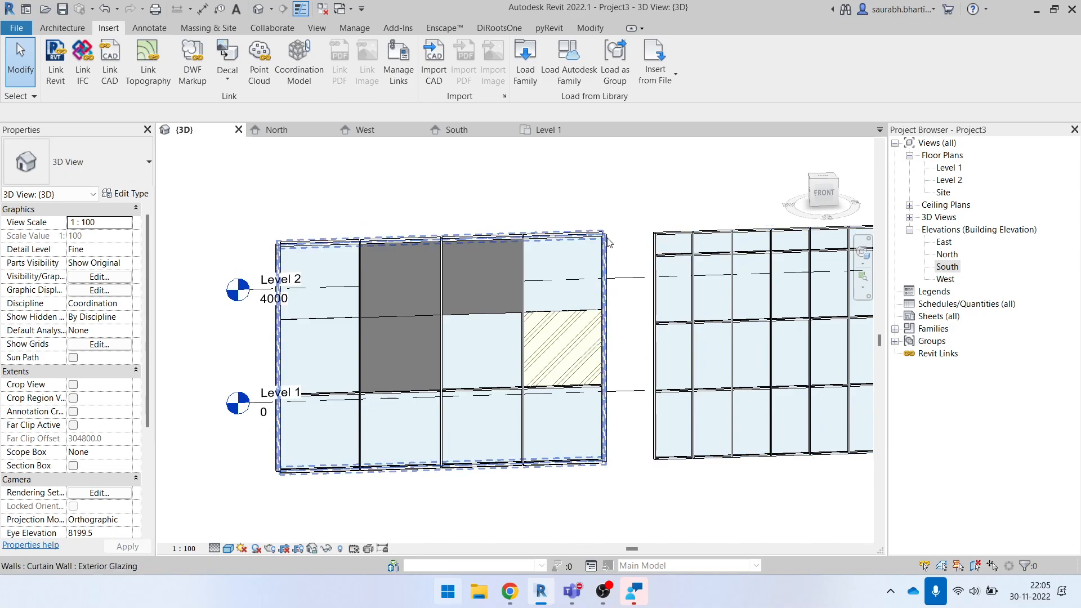
{"action": "left_click", "coordinate": [608, 248]}
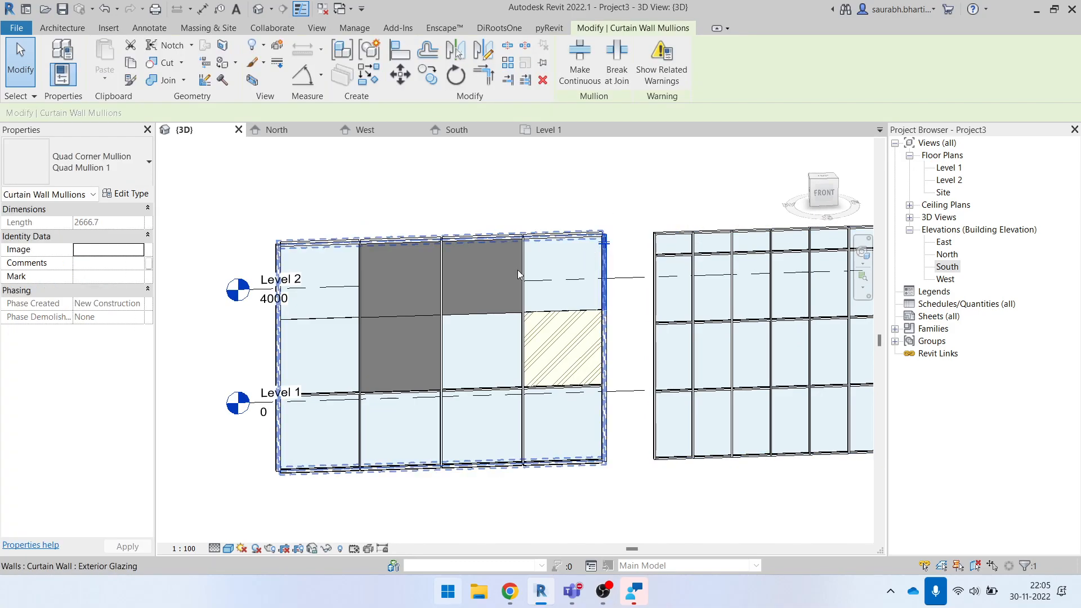
{"action": "key", "text": "Escape"}
- Select all border mullions of the curtain wall with solid panels, pin and unpin them, and change their type to Rectangular Mullion 30mm Square
{"action": "scroll", "coordinate": [597, 246], "scroll_direction": "up", "scroll_amount": 4}
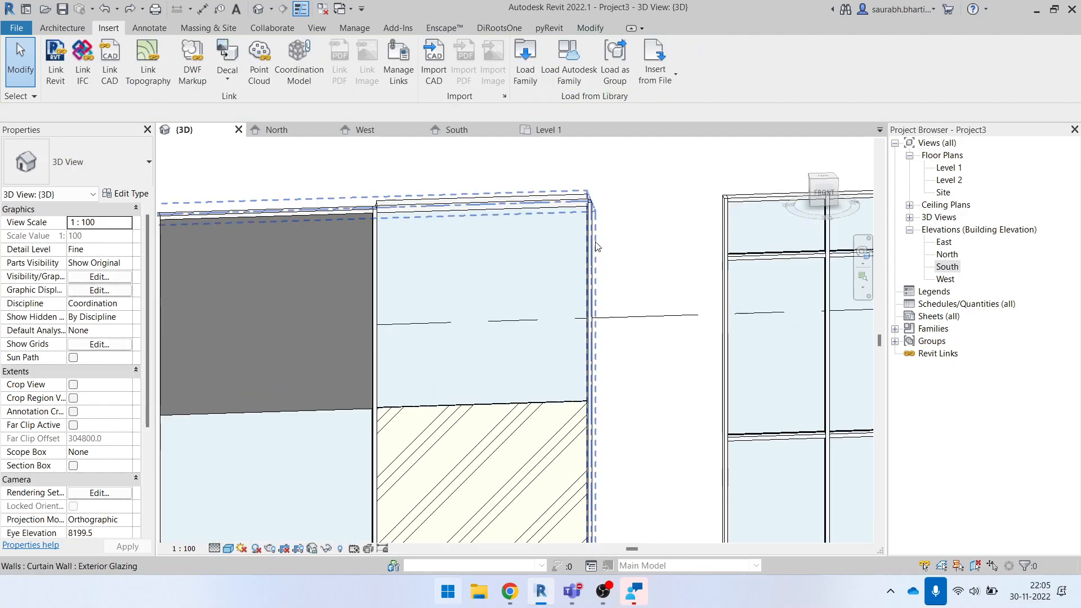
{"action": "left_click", "coordinate": [596, 244]}
{"action": "key", "text": "Escape"}
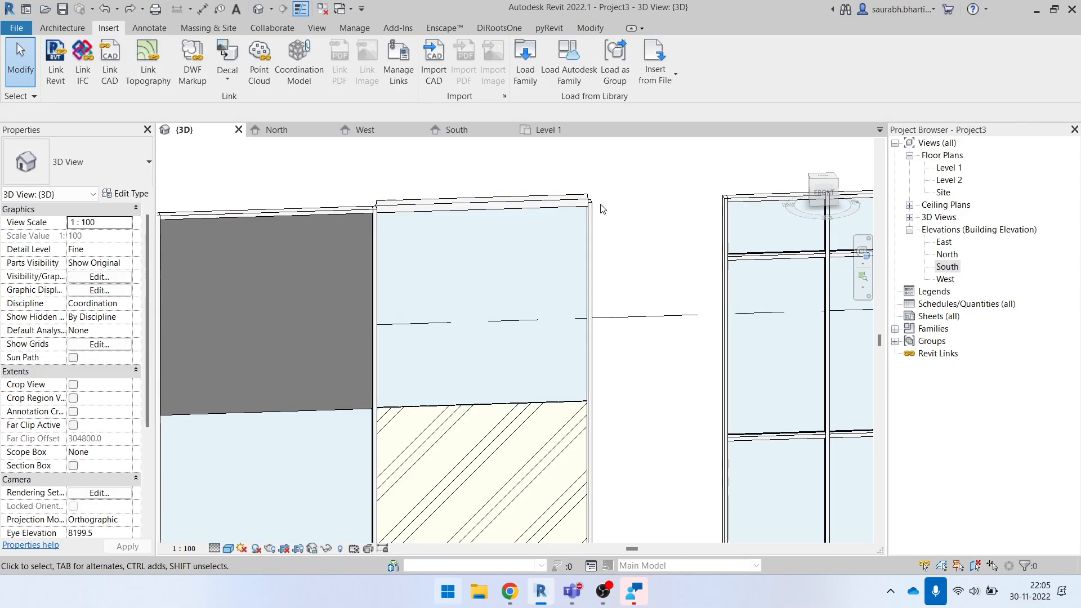
{"action": "right_click", "coordinate": [596, 244]}
{"action": "mouse_move", "coordinate": [656, 238]}
{"action": "left_click", "coordinate": [835, 287]}
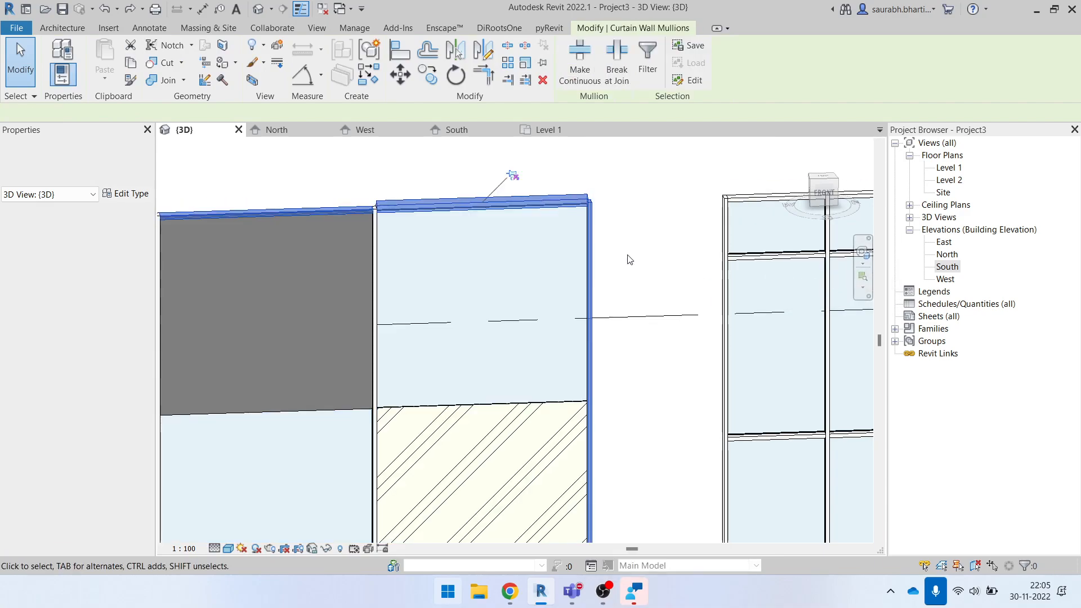
{"action": "scroll", "coordinate": [620, 251], "scroll_direction": "down", "scroll_amount": 3}
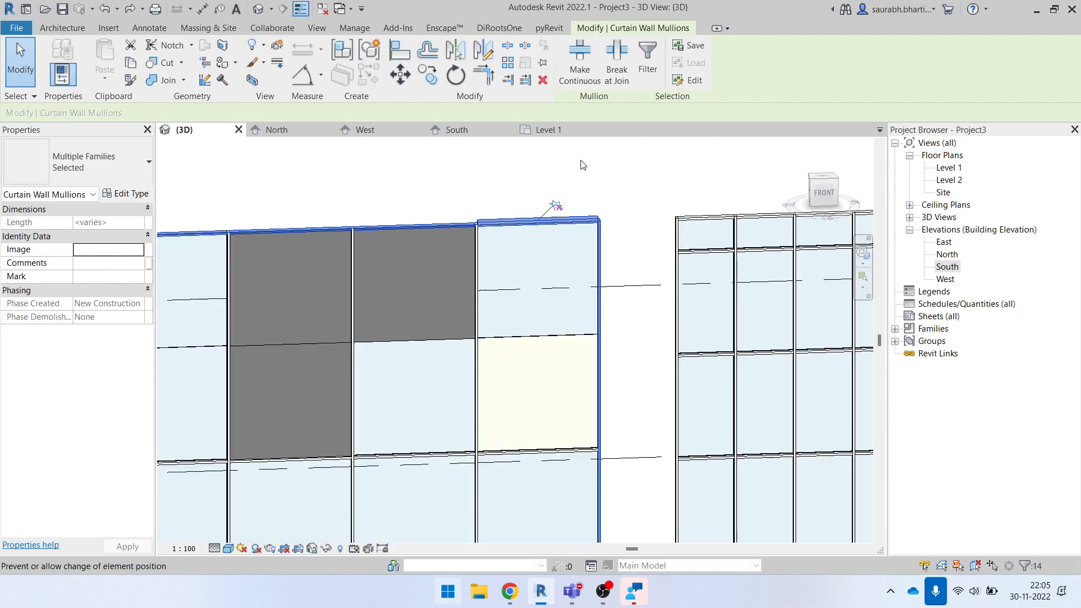
{"action": "left_click", "coordinate": [544, 65]}
{"action": "left_click", "coordinate": [544, 50]}
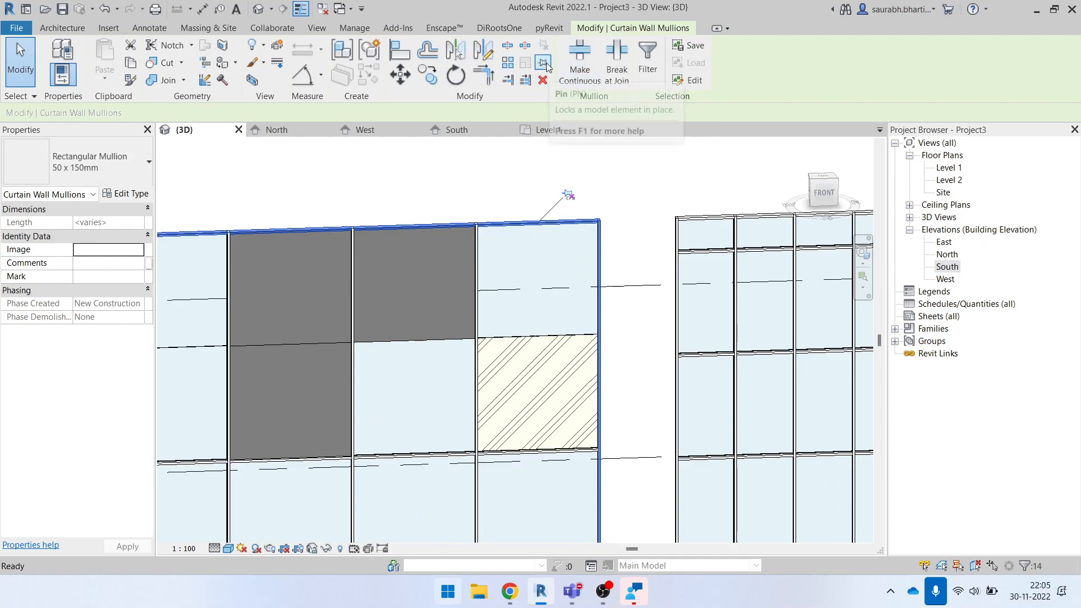
{"action": "left_click", "coordinate": [76, 145]}
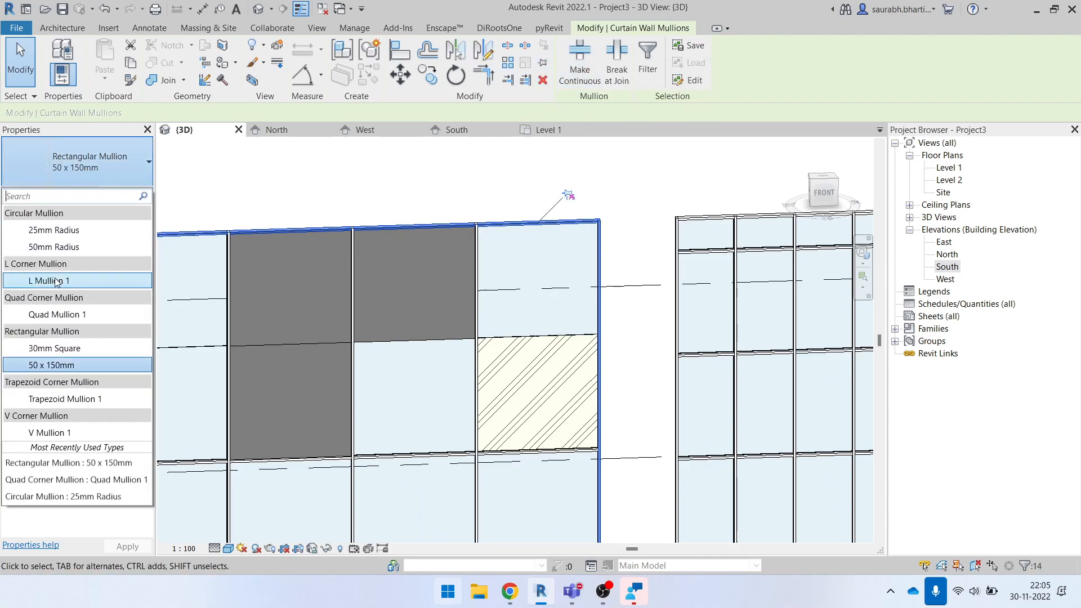
{"action": "left_click", "coordinate": [79, 351]}
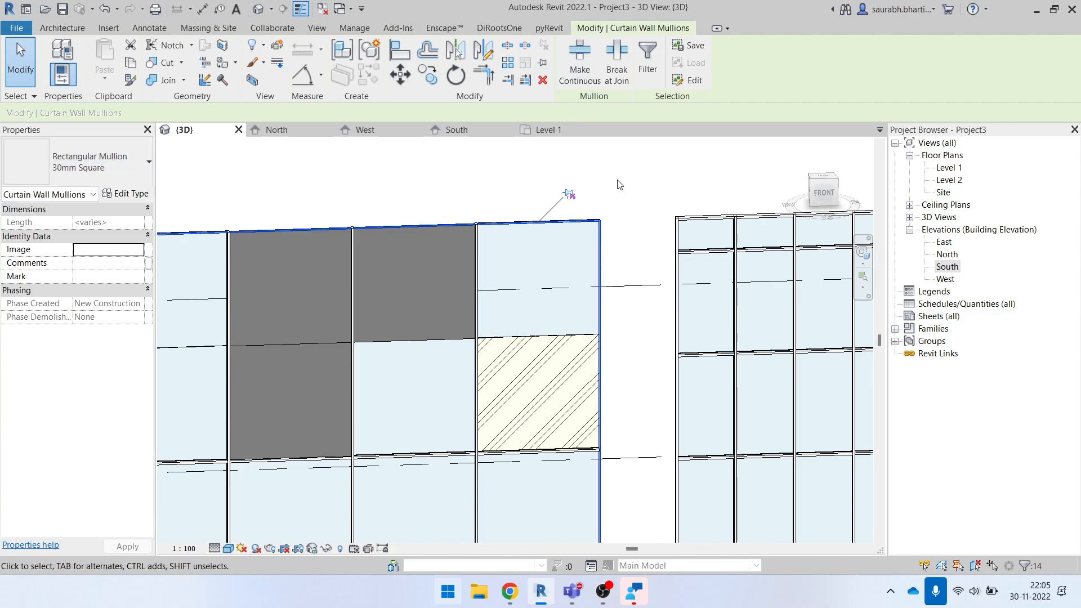
{"action": "left_click", "coordinate": [618, 180]}
{"action": "scroll", "coordinate": [629, 261], "scroll_direction": "down", "scroll_amount": 5}
{"action": "middle_click_drag", "start_coordinate": [572, 366], "coordinate": [632, 418], "text": "shift"}
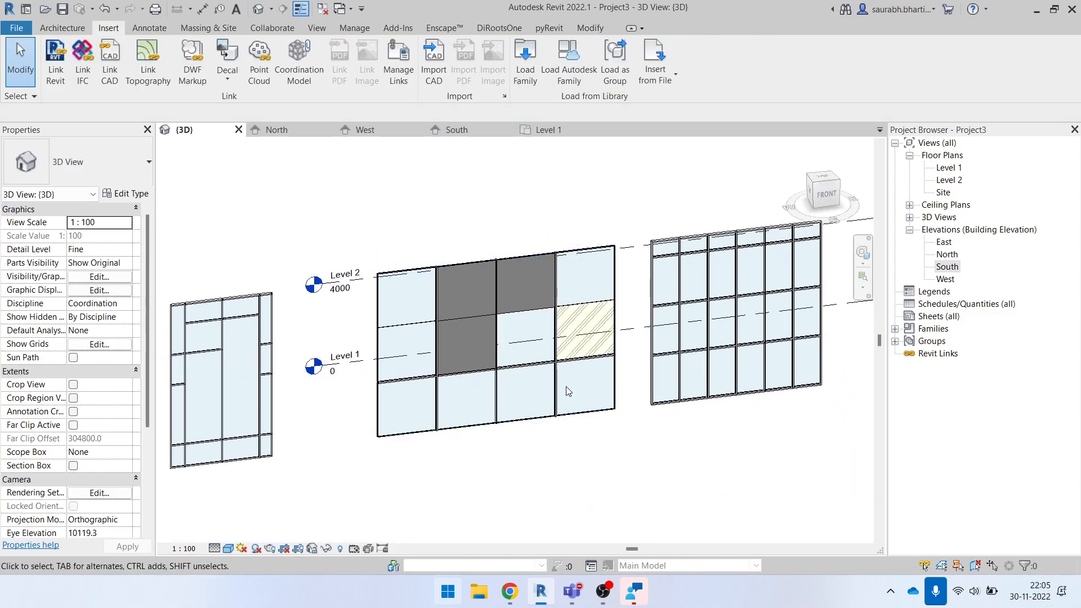
- Select the panels along the vertical grid of the lower-left glazed panel in the middle curtain wall, and clear the selection
{"action": "scroll", "coordinate": [562, 396], "scroll_direction": "down", "scroll_amount": 3}
{"action": "scroll", "coordinate": [569, 402], "scroll_direction": "up", "scroll_amount": 4}
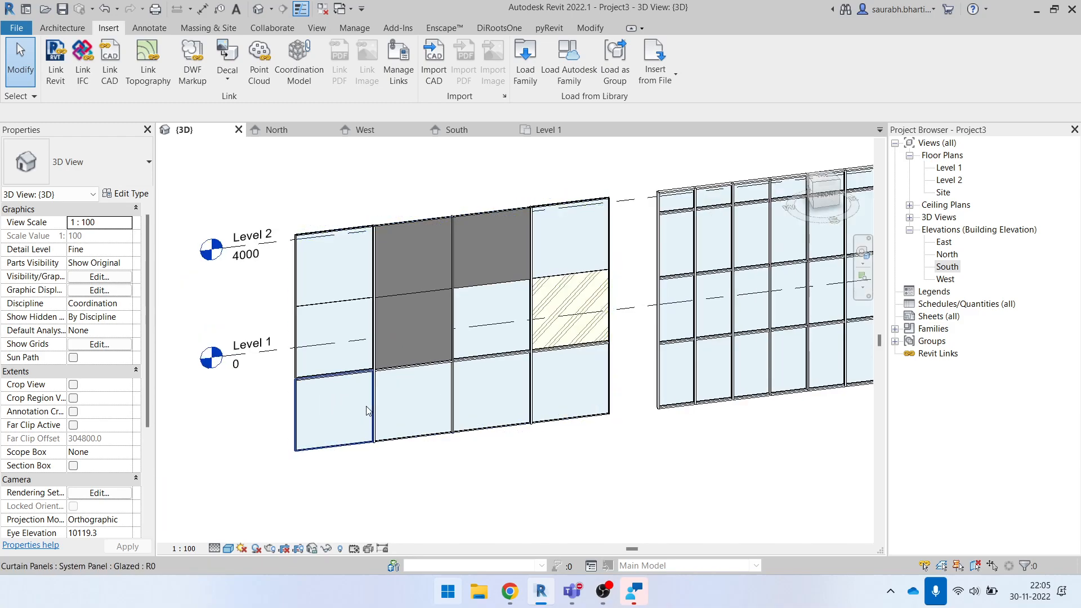
{"action": "left_click", "coordinate": [364, 404]}
{"action": "right_click", "coordinate": [365, 404]}
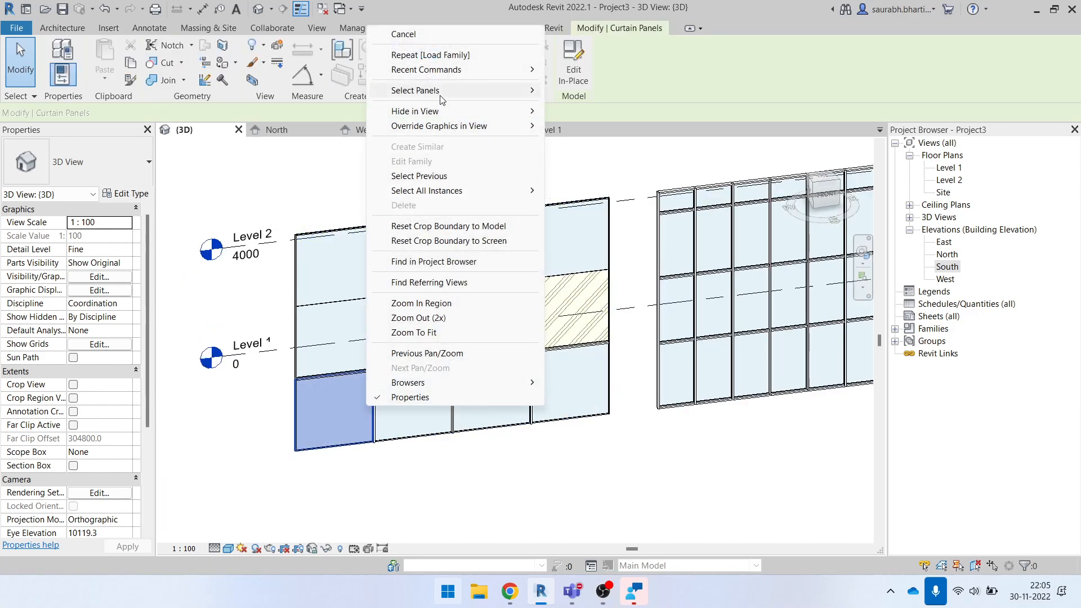
{"action": "left_click", "coordinate": [509, 544]}
{"action": "scroll", "coordinate": [383, 455], "scroll_direction": "up", "scroll_amount": 3}
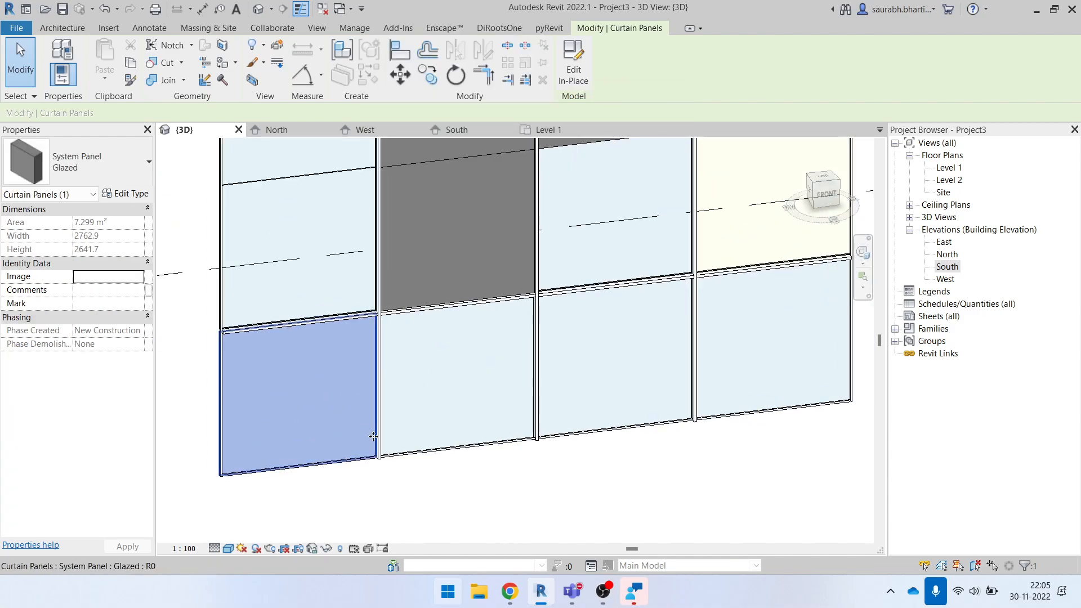
{"action": "scroll", "coordinate": [263, 427], "scroll_direction": "down", "scroll_amount": 3}
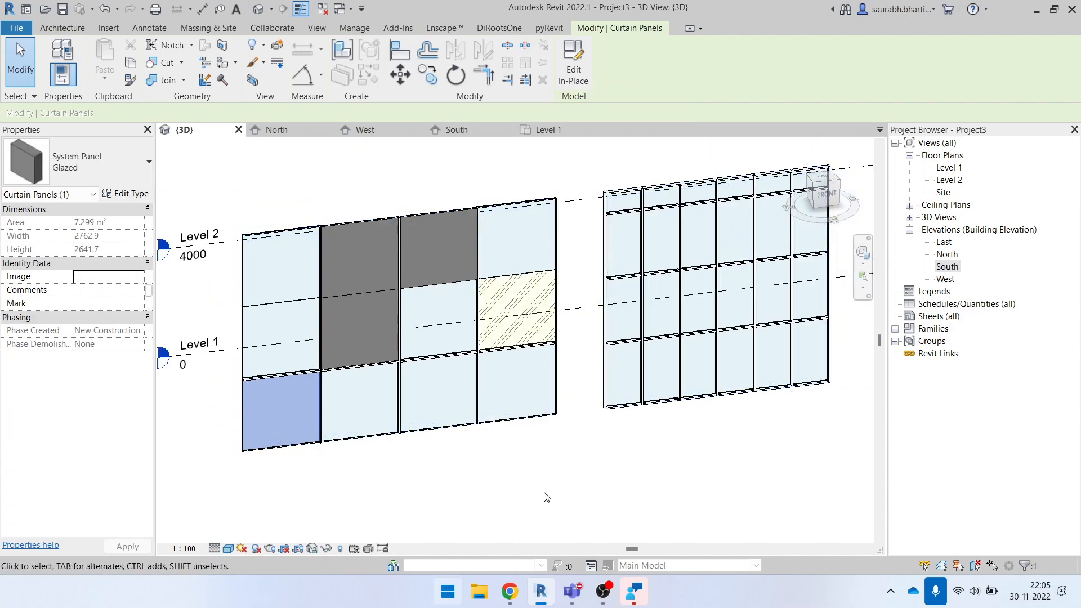
{"action": "key", "text": "Escape"}
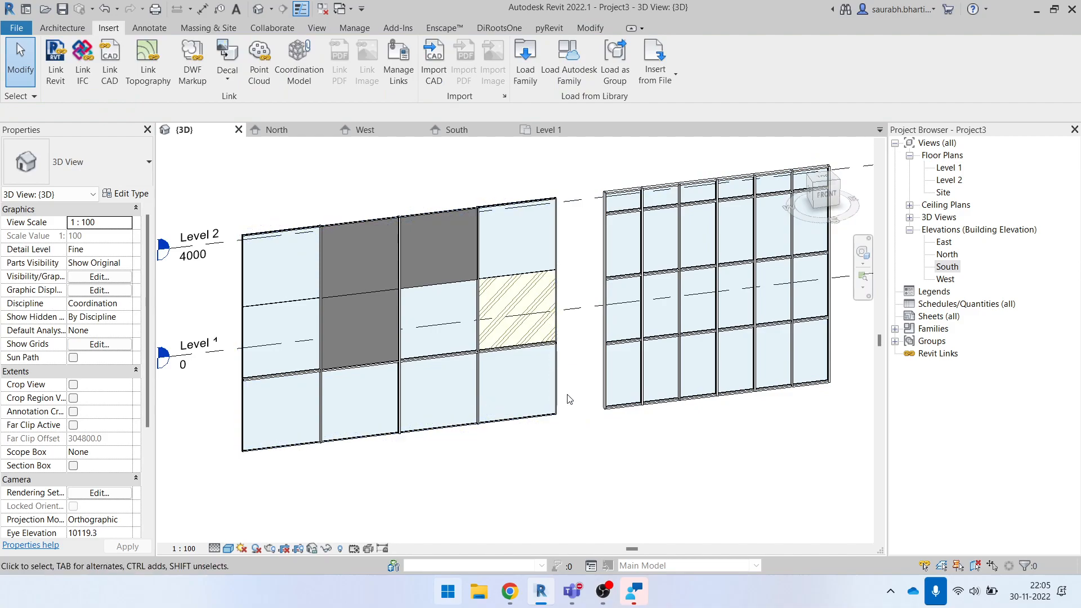
{"action": "right_click", "coordinate": [316, 402]}
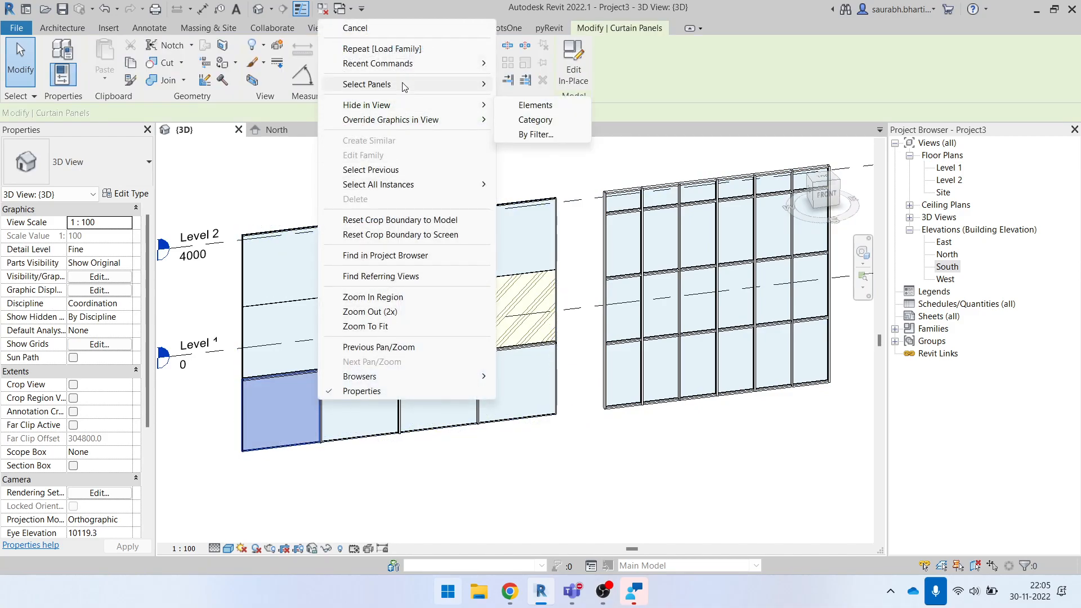
{"action": "mouse_move", "coordinate": [405, 86]}
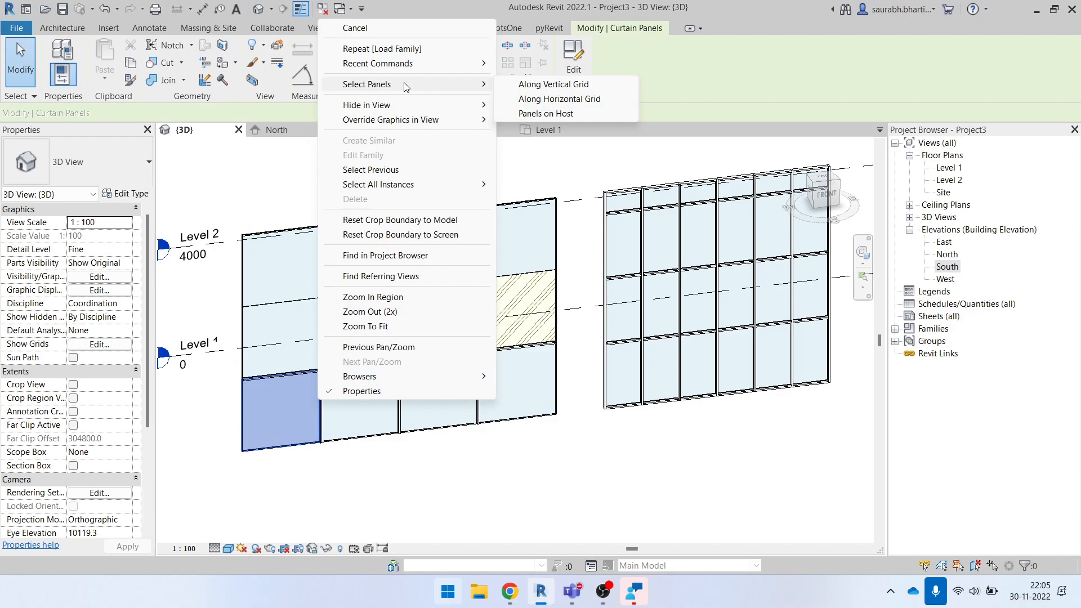
{"action": "left_click", "coordinate": [537, 87]}
{"action": "left_click", "coordinate": [349, 458]}
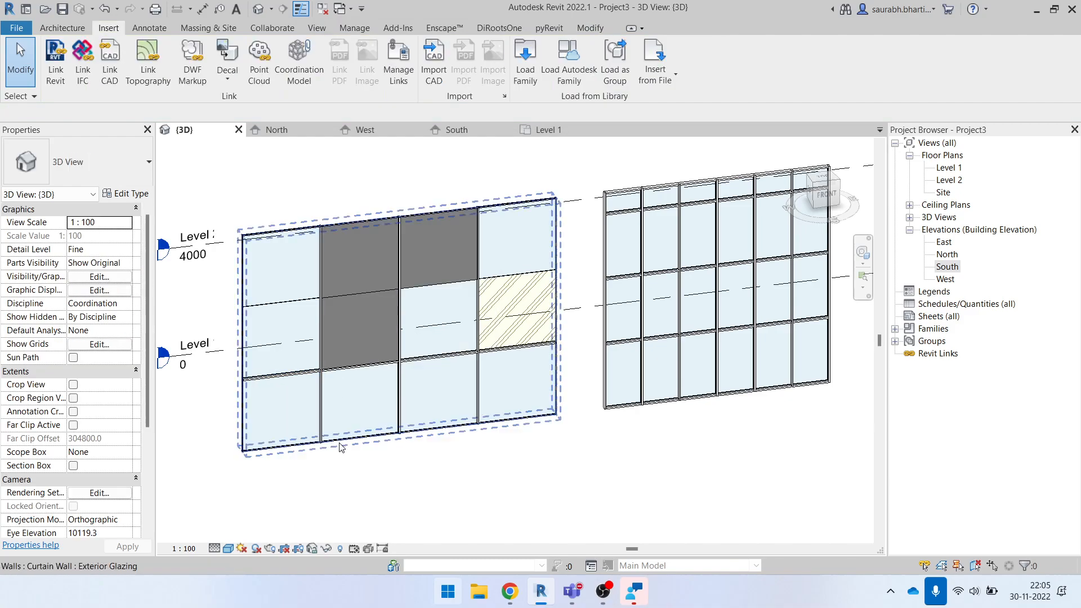
- Select the curtain wall's bottom row of glazed panels along the horizontal grid and deselect them
{"action": "key", "text": "Tab"}
{"action": "left_click", "coordinate": [317, 406]}
{"action": "right_click", "coordinate": [317, 404]}
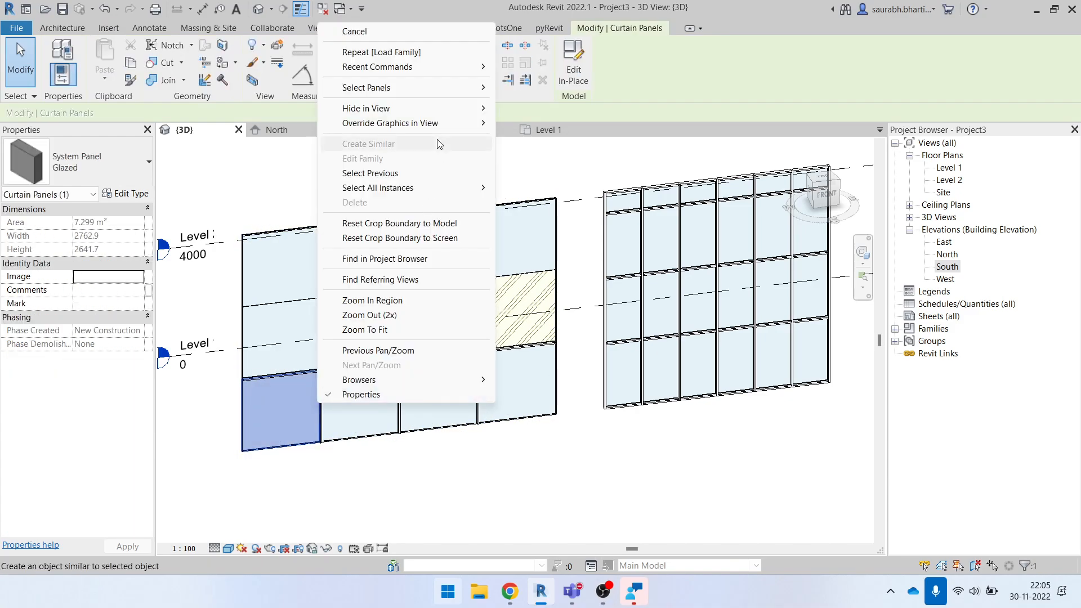
{"action": "left_click", "coordinate": [574, 101]}
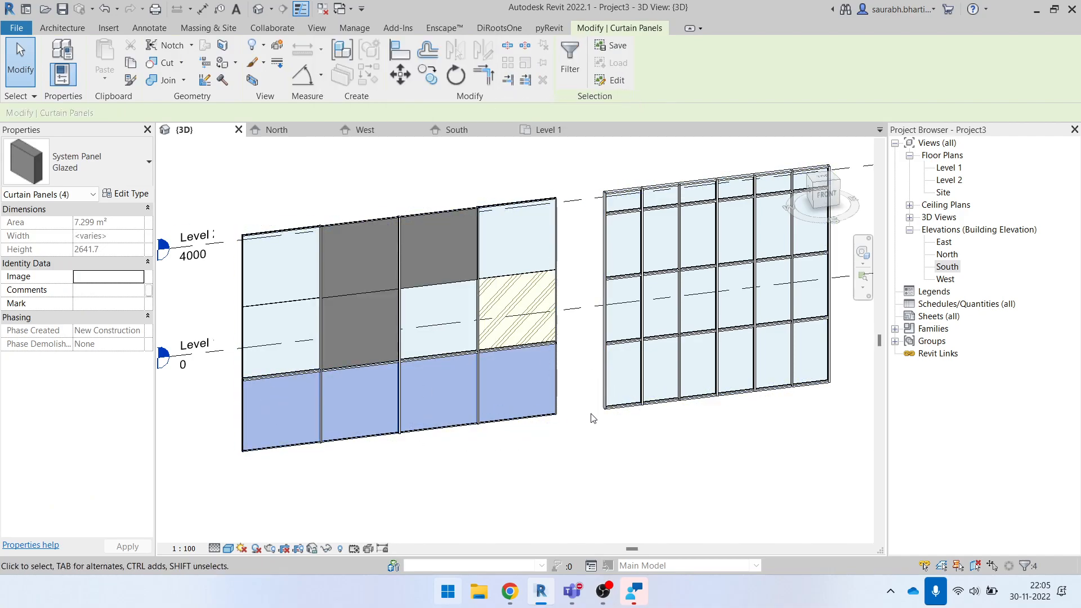
{"action": "left_click", "coordinate": [528, 457]}
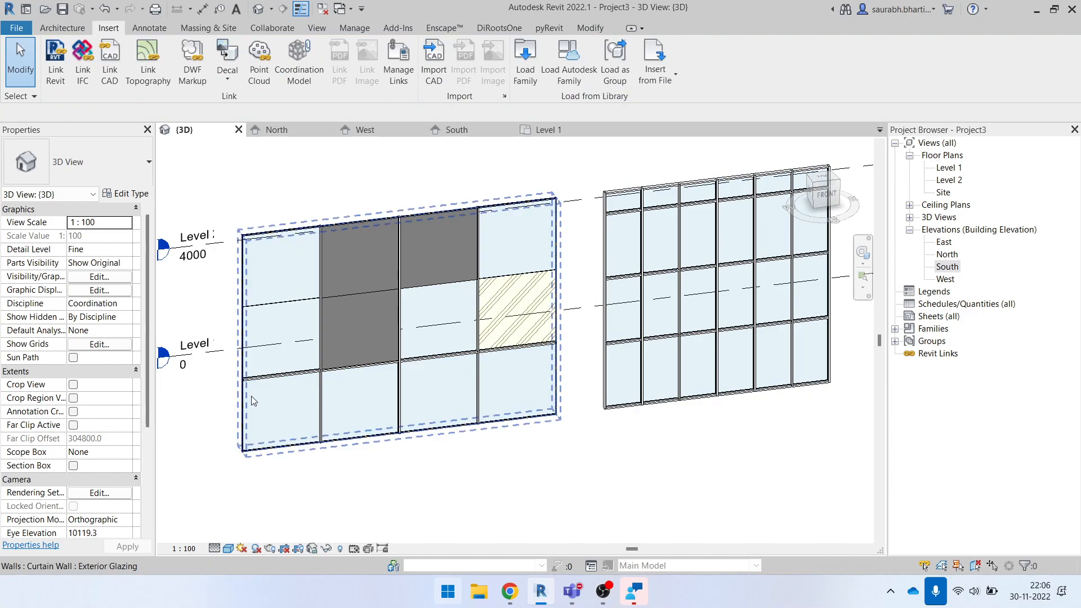
- Select the bottom-row panels along the horizontal grid and change their type to M_Curtain Wall-Awning
{"action": "key", "text": "Tab"}
{"action": "right_click", "coordinate": [248, 419]}
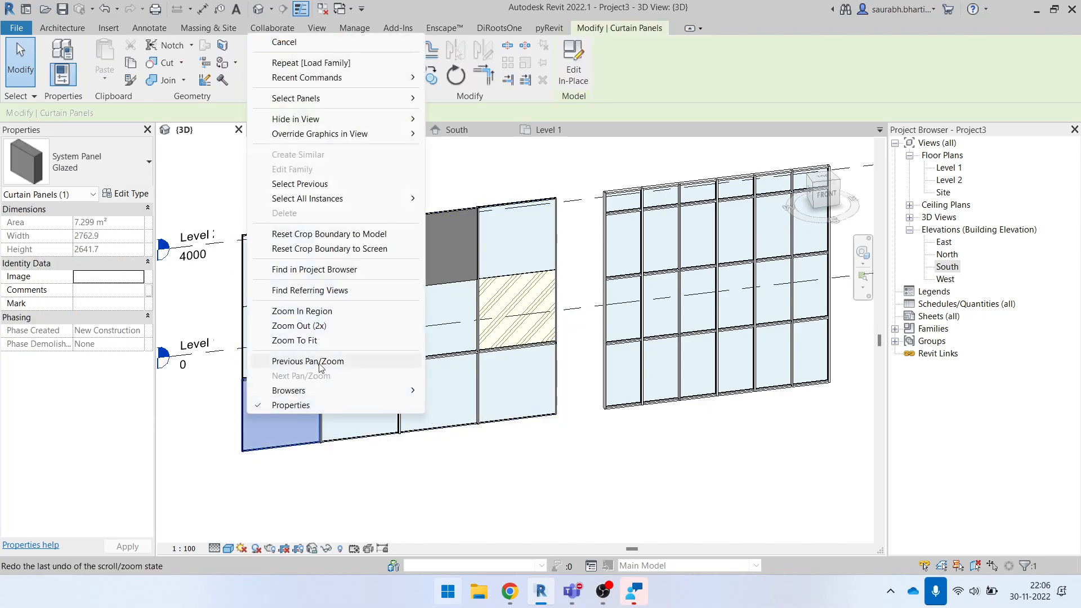
{"action": "mouse_move", "coordinate": [346, 99]}
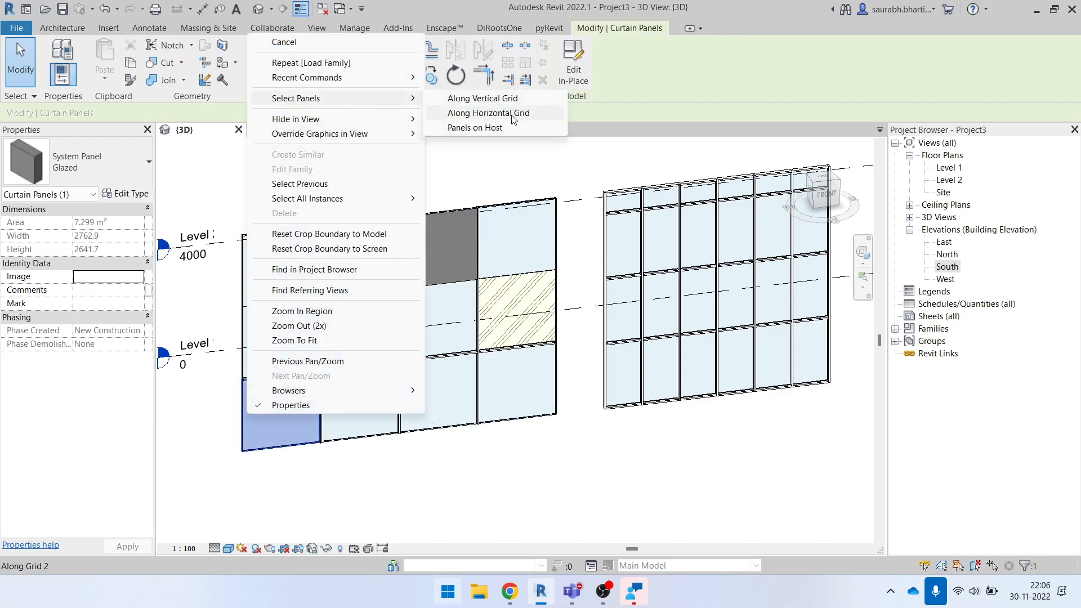
{"action": "left_click", "coordinate": [527, 113]}
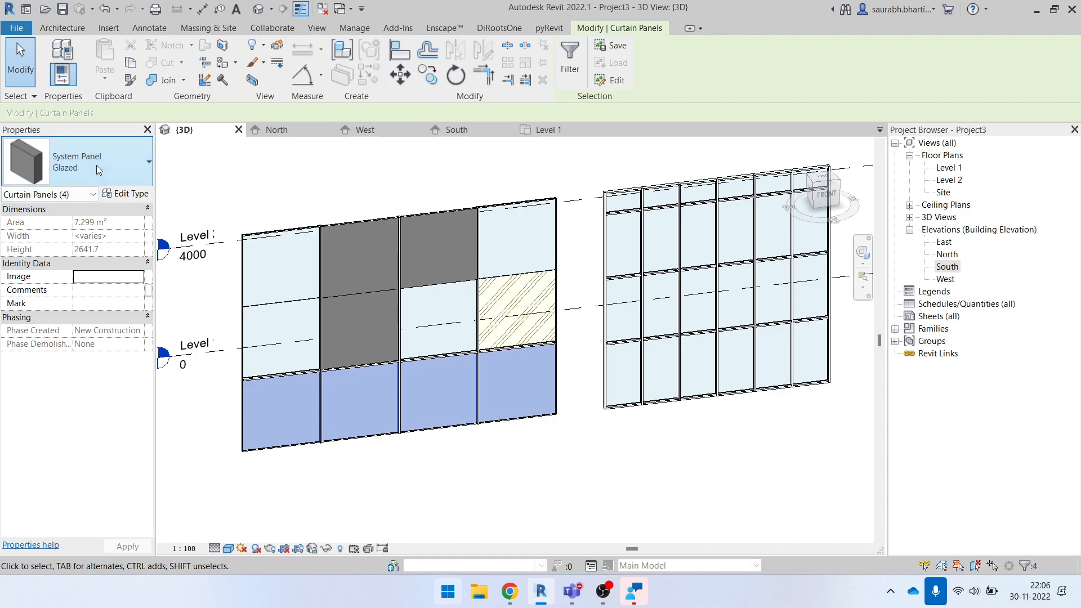
{"action": "left_click", "coordinate": [99, 164]}
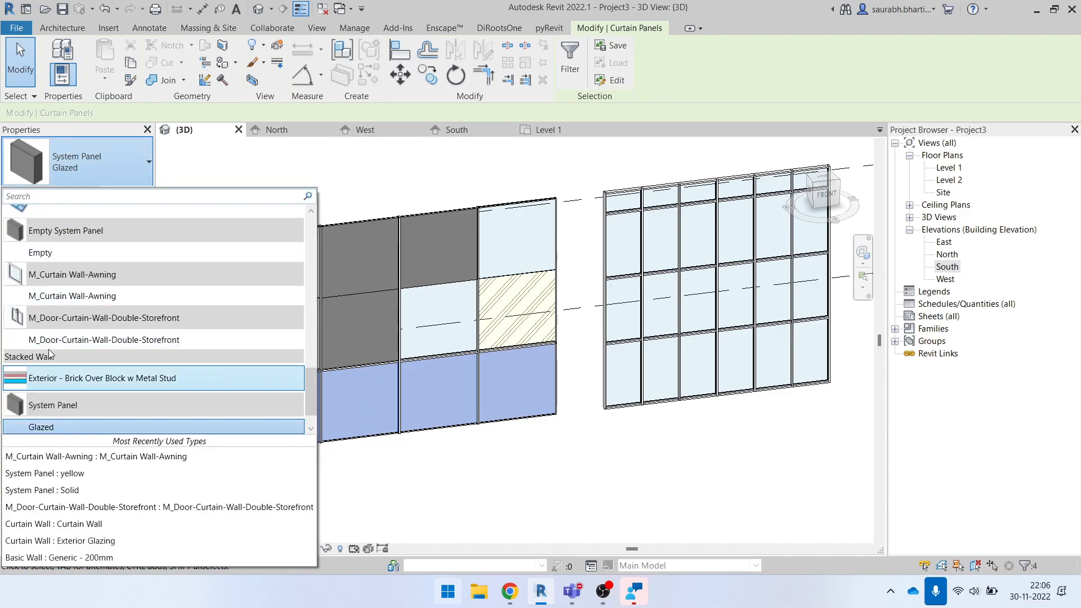
{"action": "left_click", "coordinate": [54, 296]}
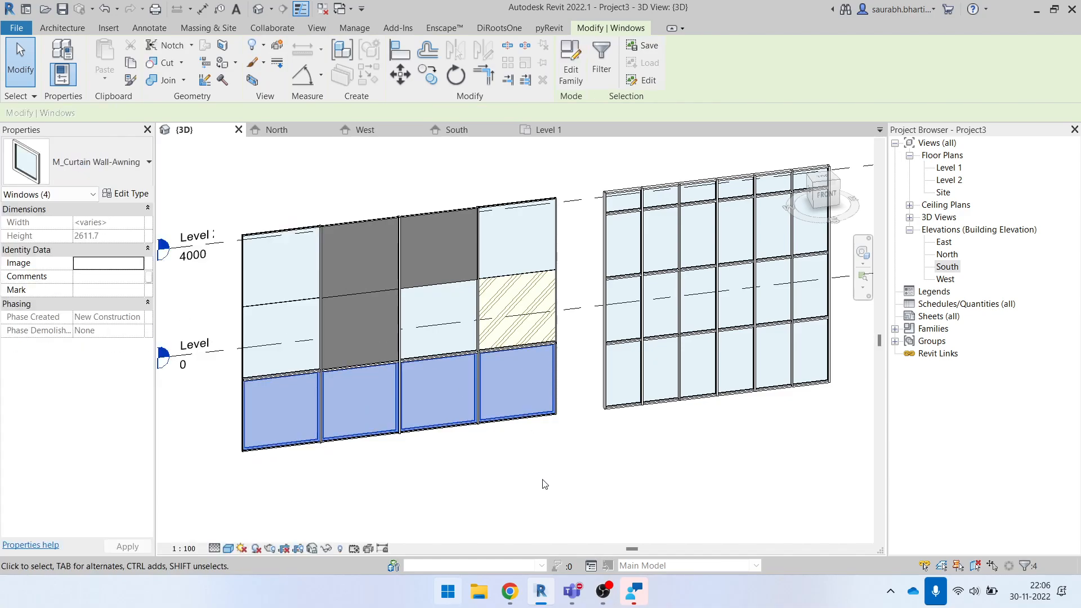
{"action": "left_click", "coordinate": [16, 42]}
- Open the South elevation and examine the awning windows in the curtain wall's bottom row
{"action": "double_click", "coordinate": [952, 267]}
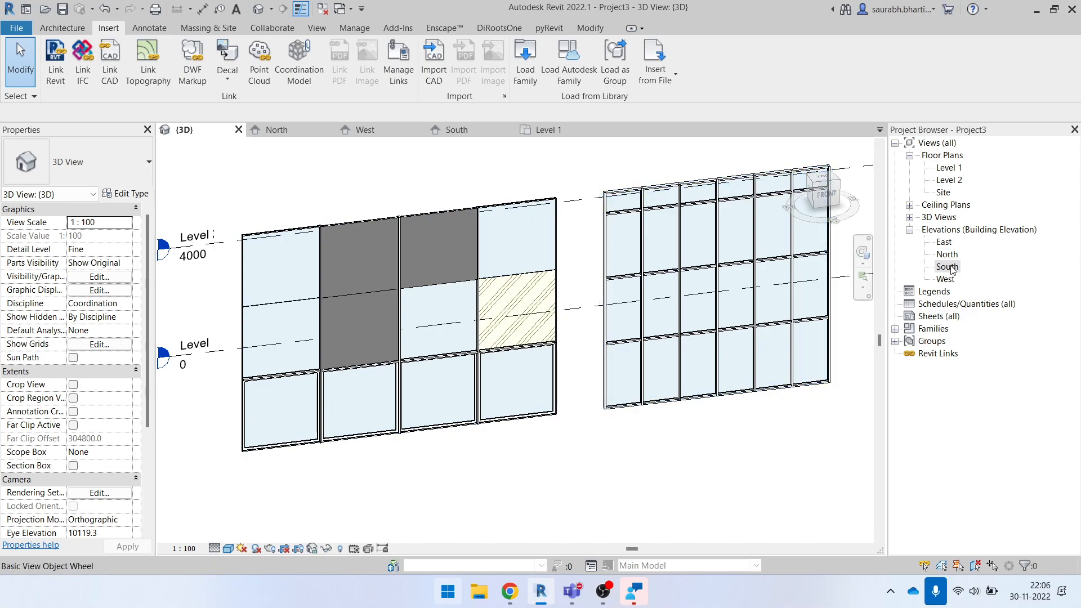
{"action": "scroll", "coordinate": [676, 379], "scroll_direction": "up", "scroll_amount": 4}
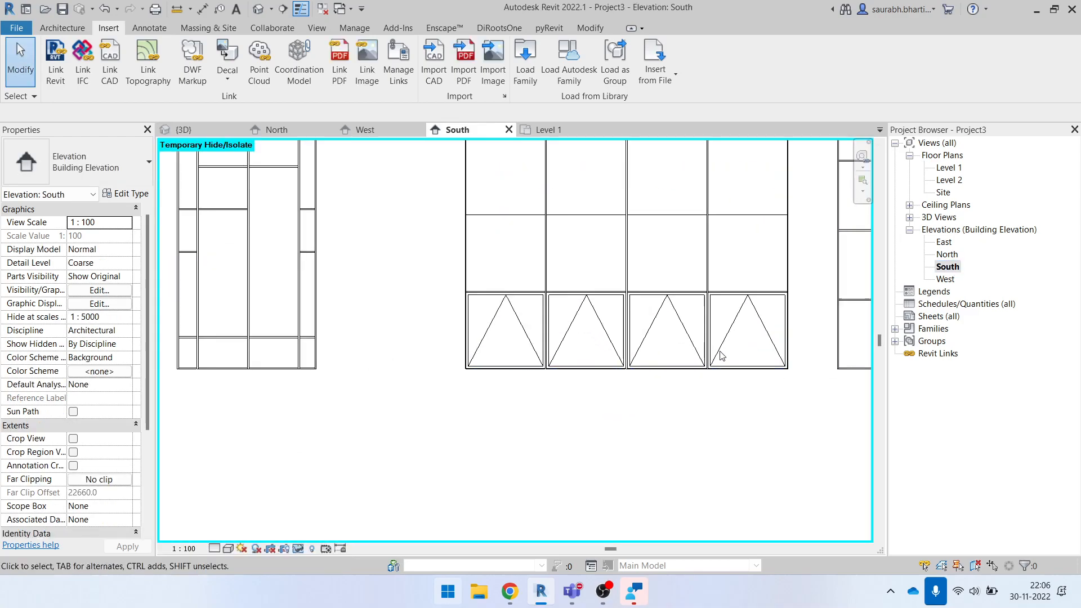
{"action": "scroll", "coordinate": [417, 314], "scroll_direction": "down", "scroll_amount": 2}
{"action": "left_click_drag", "start_coordinate": [299, 294], "coordinate": [602, 374]}
{"action": "key", "text": "Escape"}
{"action": "scroll", "coordinate": [541, 284], "scroll_direction": "up", "scroll_amount": 3}
{"action": "left_click", "coordinate": [598, 248]}
{"action": "key", "text": "Escape"}
{"action": "scroll", "coordinate": [536, 284], "scroll_direction": "down", "scroll_amount": 3}
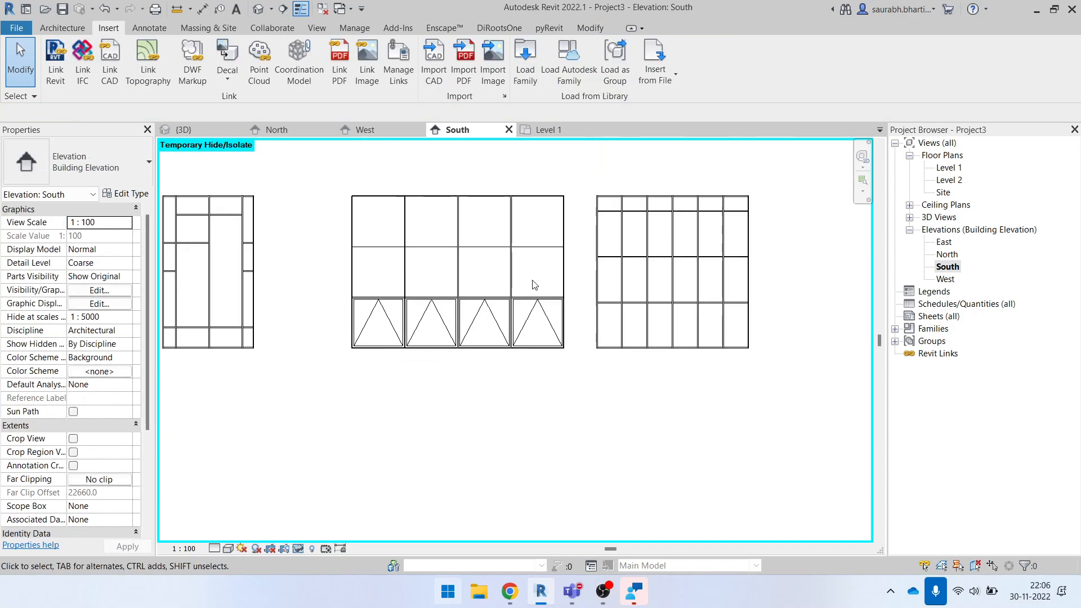
- Return to the 3D view and look over the curtain walls from the front
{"action": "left_click", "coordinate": [256, 11]}
{"action": "scroll", "coordinate": [500, 439], "scroll_direction": "down", "scroll_amount": 3}
{"action": "middle_click_drag", "start_coordinate": [612, 469], "coordinate": [551, 478], "text": "shift"}
{"action": "scroll", "coordinate": [315, 307], "scroll_direction": "down", "scroll_amount": 3}
{"action": "middle_click_drag", "start_coordinate": [345, 357], "coordinate": [388, 345], "text": "shift"}
{"action": "scroll", "coordinate": [414, 343], "scroll_direction": "up", "scroll_amount": 3}
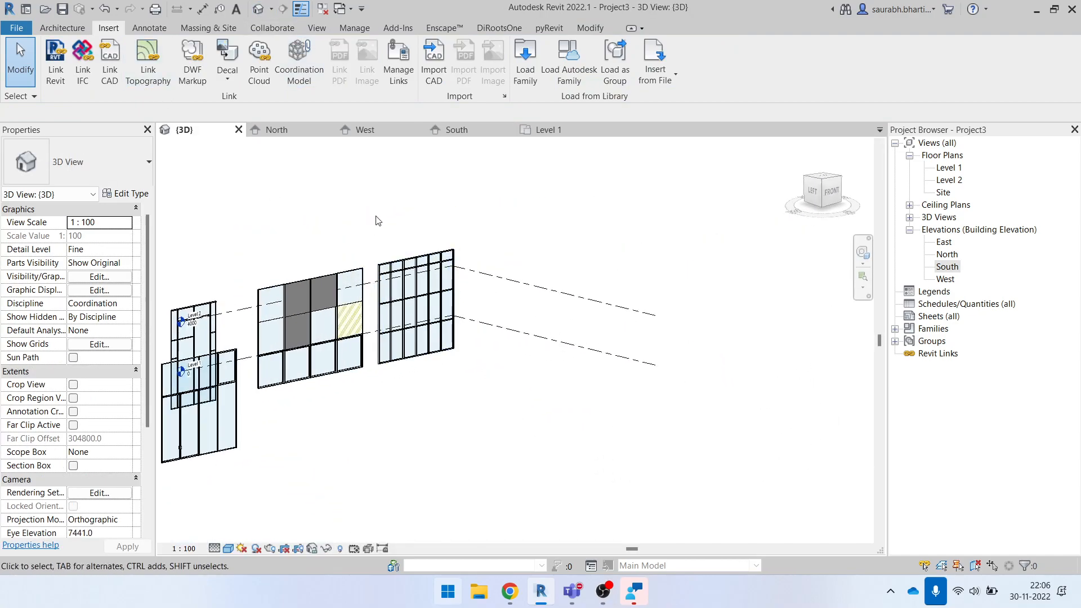
{"action": "scroll", "coordinate": [336, 243], "scroll_direction": "down", "scroll_amount": 1}
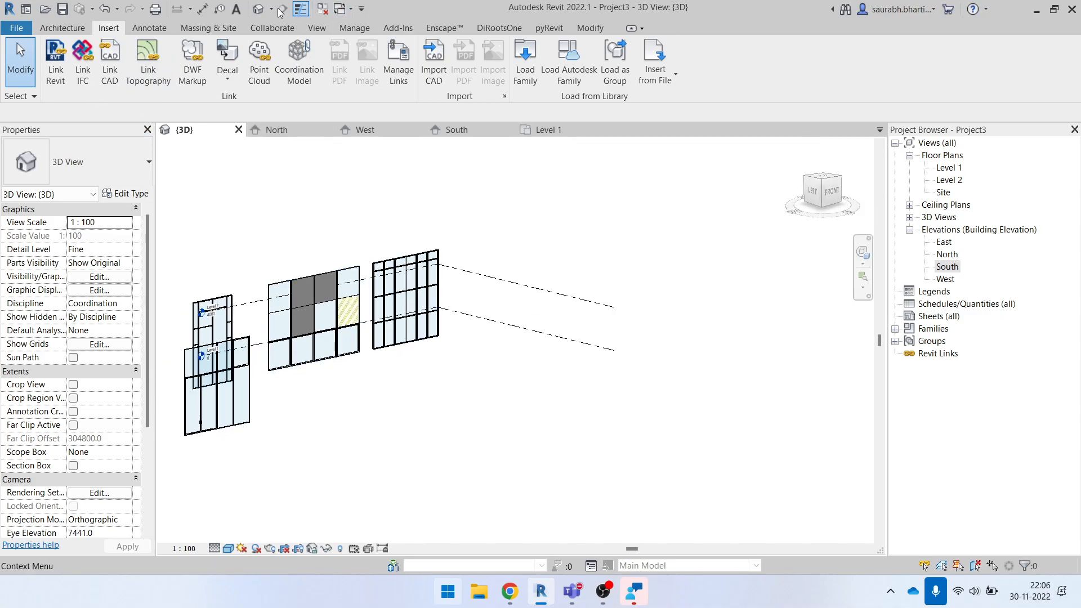
{"action": "middle_click_drag", "start_coordinate": [513, 284], "coordinate": [448, 287], "text": "shift"}
{"action": "scroll", "coordinate": [420, 288], "scroll_direction": "up", "scroll_amount": 6}
{"action": "scroll", "coordinate": [425, 286], "scroll_direction": "up", "scroll_amount": 2}
{"action": "left_click", "coordinate": [454, 235]}
{"action": "key", "text": "Escape"}
{"action": "scroll", "coordinate": [574, 257], "scroll_direction": "down", "scroll_amount": 4}
{"action": "scroll", "coordinate": [577, 296], "scroll_direction": "up", "scroll_amount": 2}
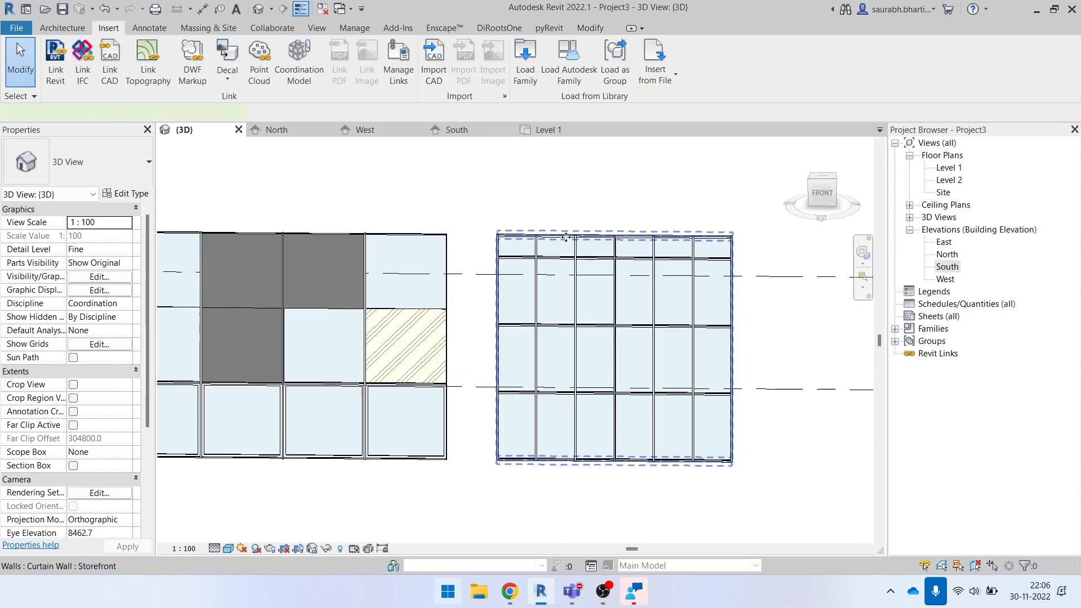
{"action": "left_click", "coordinate": [565, 244]}
{"action": "scroll", "coordinate": [636, 278], "scroll_direction": "down", "scroll_amount": 3}
{"action": "left_click", "coordinate": [550, 208]}
{"action": "scroll", "coordinate": [421, 253], "scroll_direction": "up", "scroll_amount": 3}
{"action": "middle_click_drag", "start_coordinate": [515, 268], "coordinate": [245, 233]}
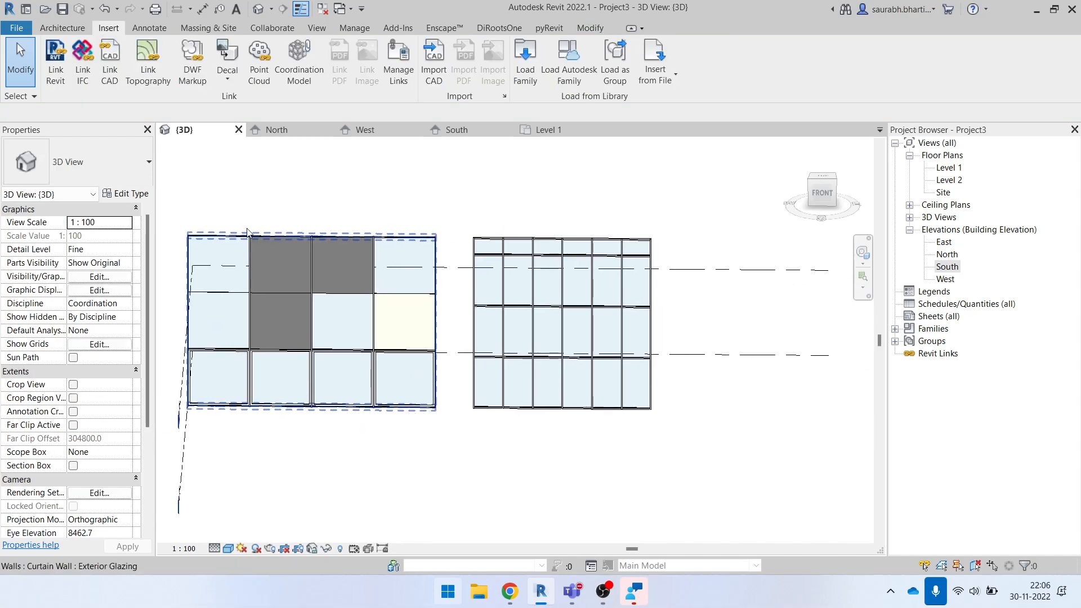
- In the type properties of the Storefront curtain wall, set both the horizontal and vertical grid layouts to Fixed Number
{"action": "left_click", "coordinate": [512, 240]}
{"action": "left_click", "coordinate": [118, 193]}
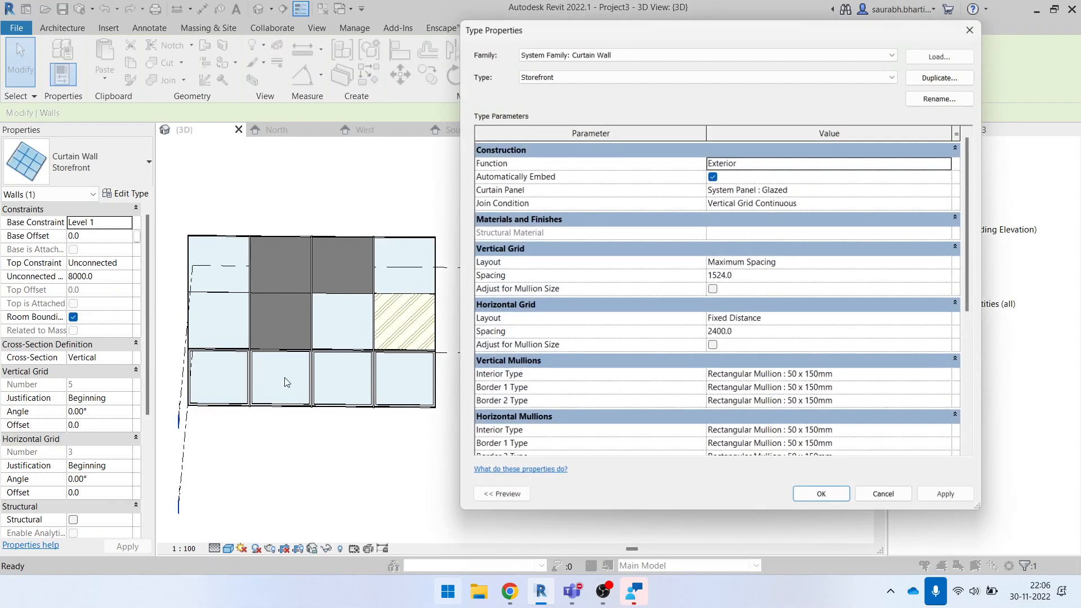
{"action": "scroll", "coordinate": [724, 350], "scroll_direction": "down", "scroll_amount": 5}
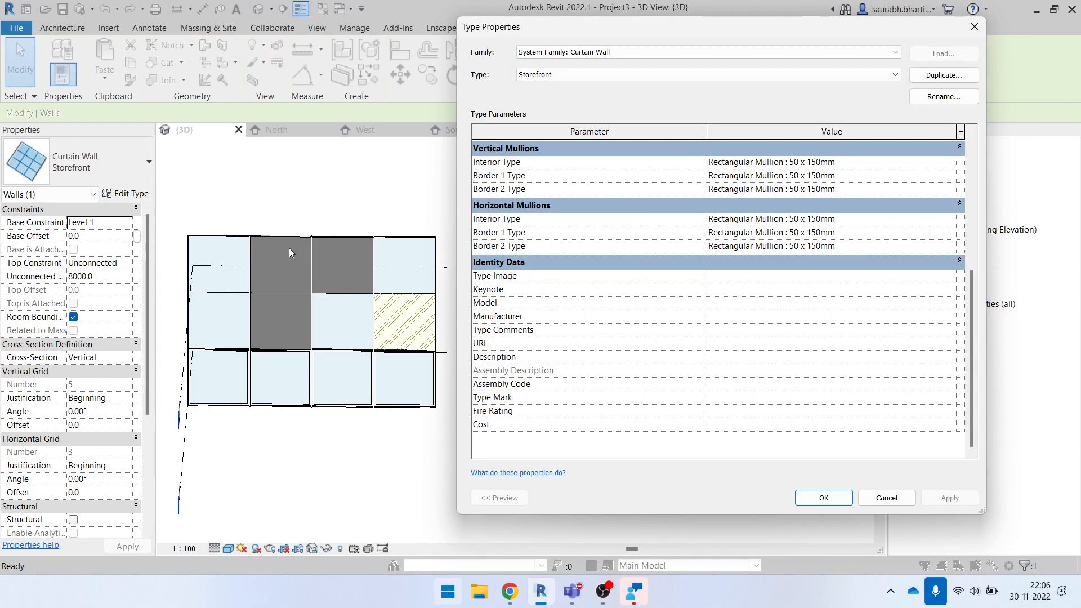
{"action": "scroll", "coordinate": [978, 369], "scroll_direction": "up", "scroll_amount": 2}
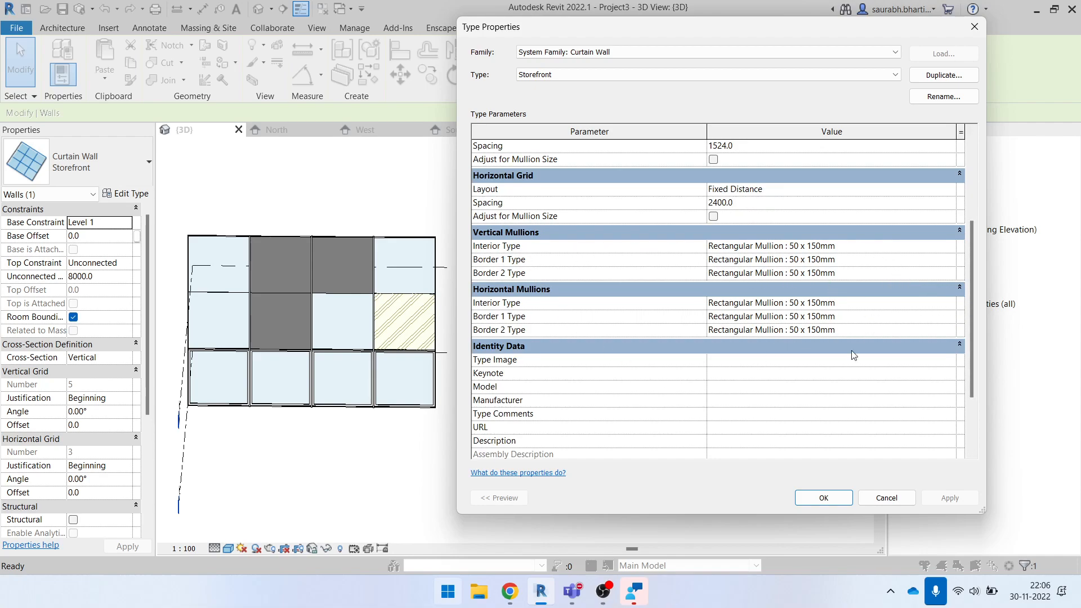
{"action": "scroll", "coordinate": [962, 304], "scroll_direction": "up", "scroll_amount": 3}
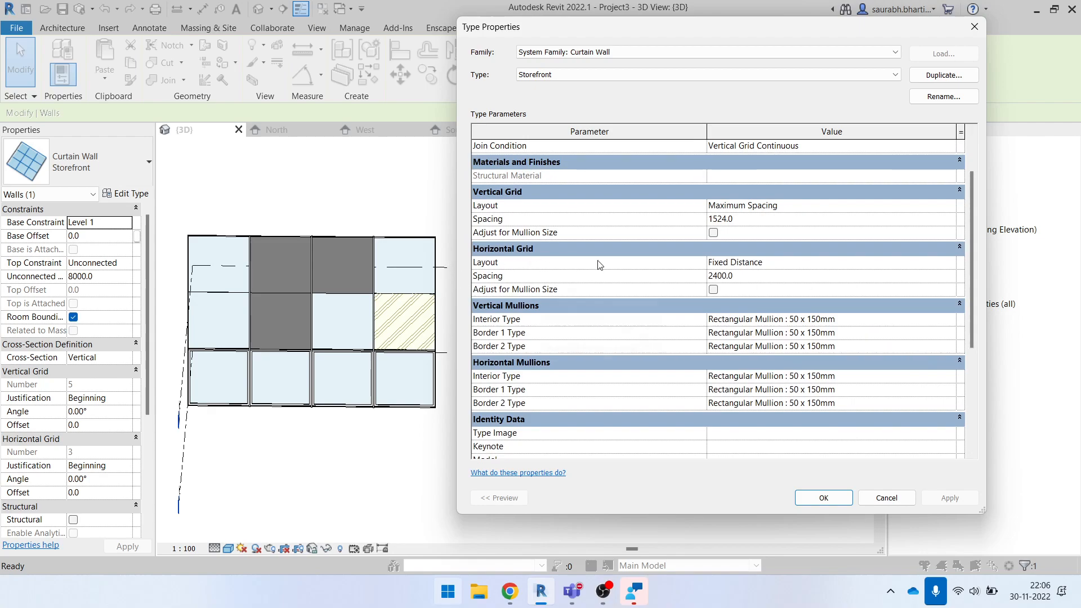
{"action": "left_click", "coordinate": [950, 265]}
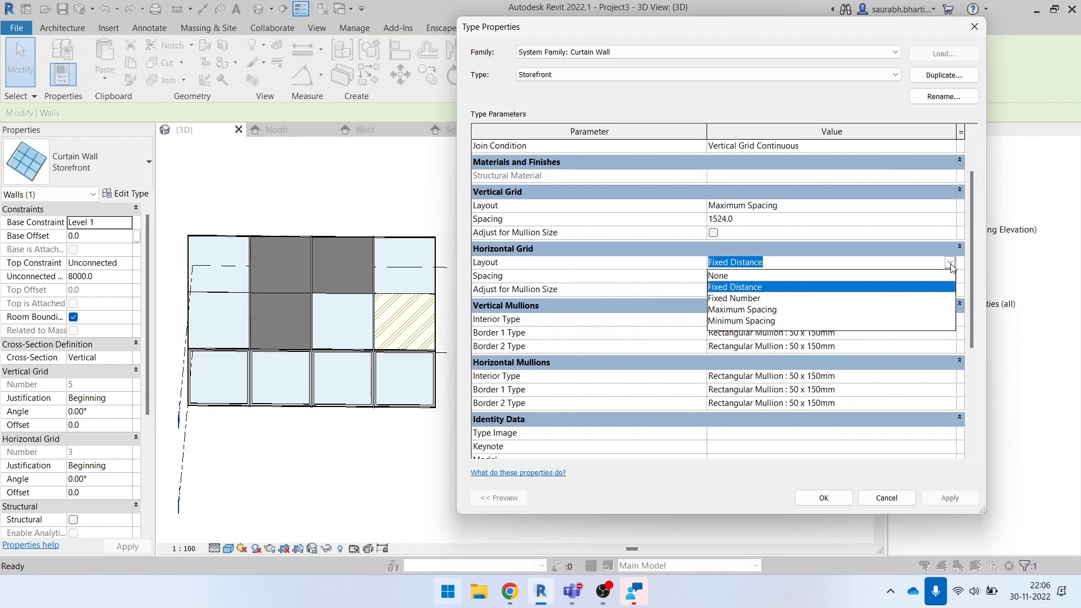
{"action": "left_click", "coordinate": [769, 299]}
{"action": "left_click", "coordinate": [954, 206]}
{"action": "left_click", "coordinate": [767, 243]}
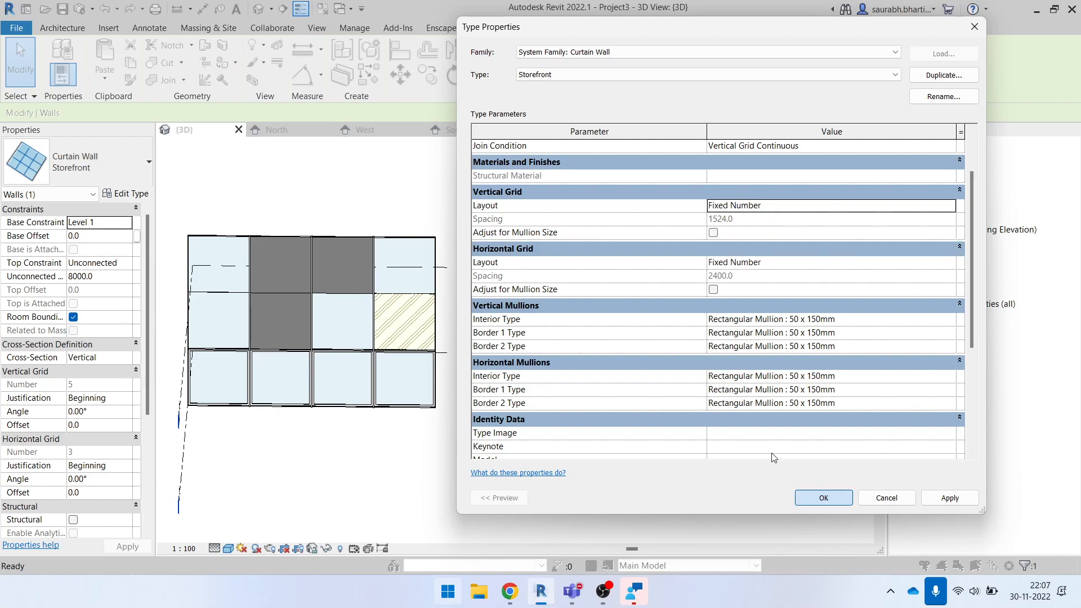
{"action": "left_click", "coordinate": [824, 498]}
- Set the Storefront curtain wall's vertical grid number to 10 and its horizontal grid number to 10
{"action": "left_click", "coordinate": [94, 386]}
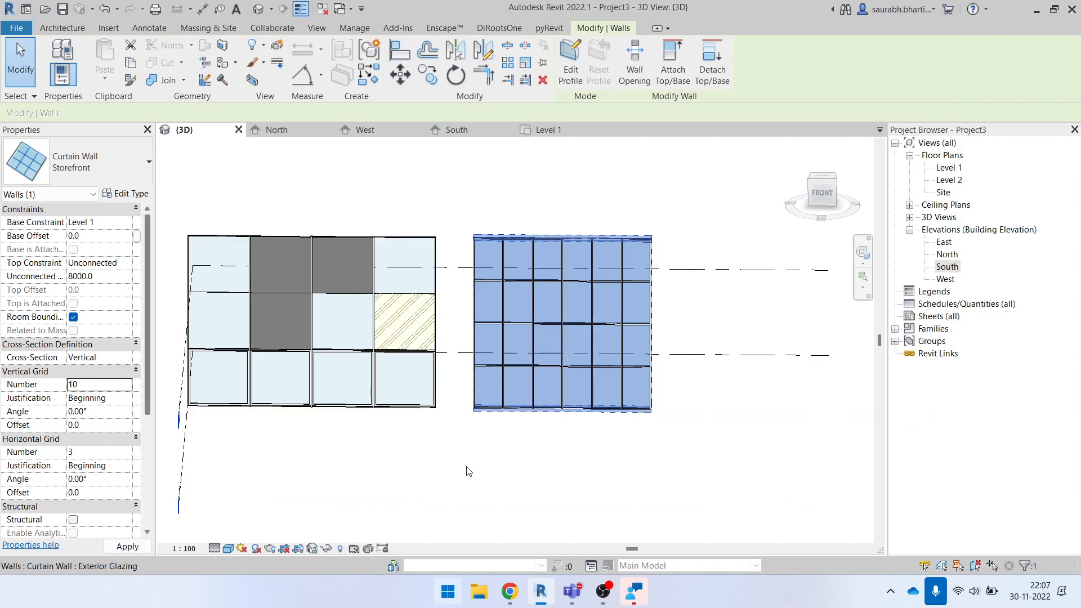
{"action": "left_click", "coordinate": [105, 457]}
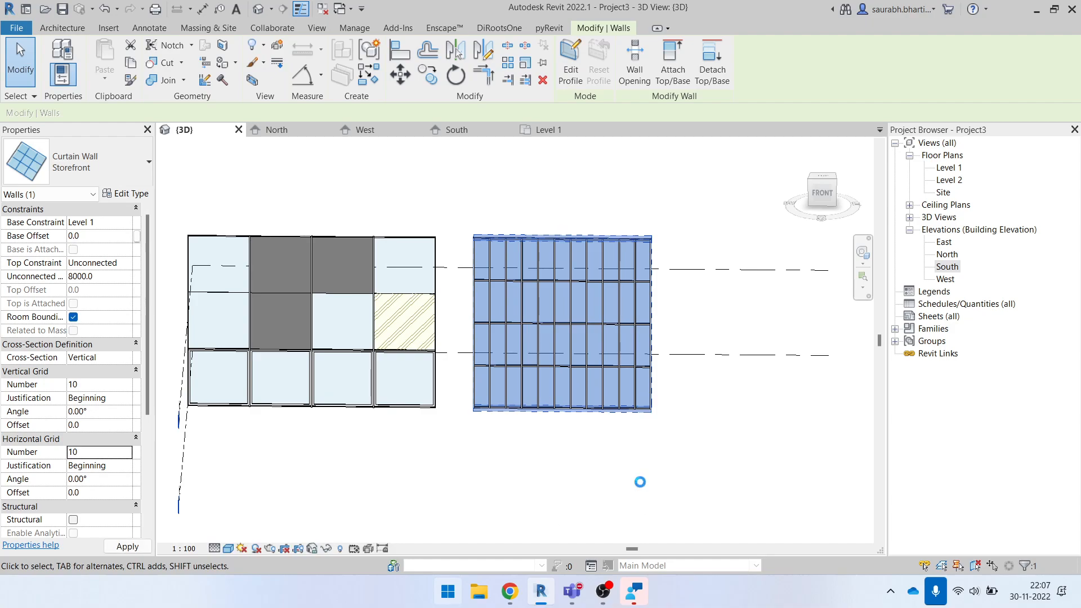
- Set the Storefront curtain wall's vertical grid number to 100
{"action": "scroll", "coordinate": [620, 388], "scroll_direction": "up", "scroll_amount": 2}
{"action": "left_click", "coordinate": [94, 386]}
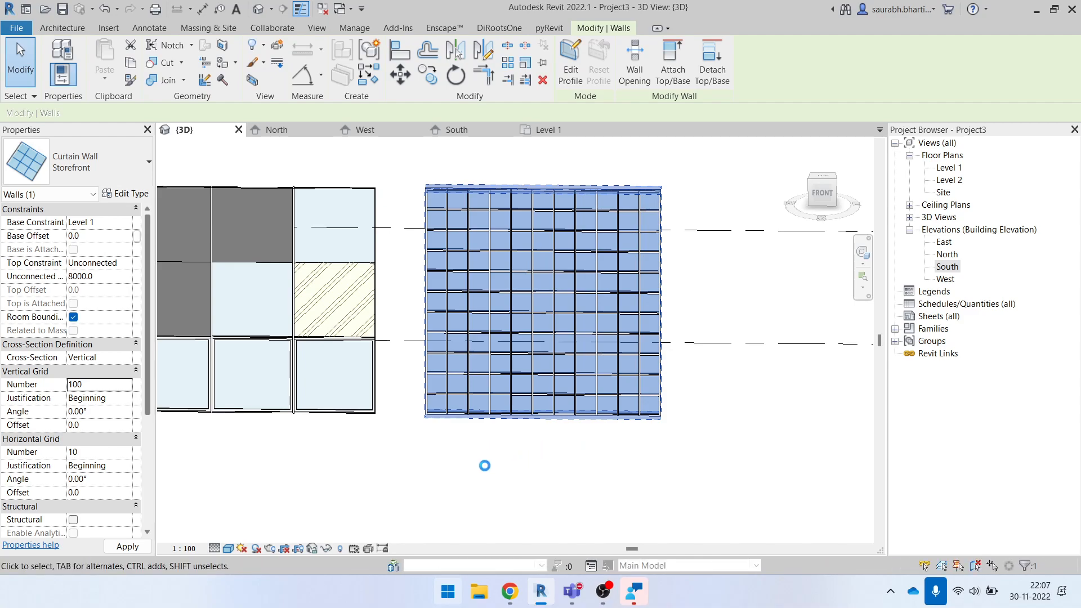
- Examine the densely spaced vertical mullions along the upper corner of the Storefront curtain wall
{"action": "middle_click_drag", "start_coordinate": [530, 375], "coordinate": [589, 406], "text": "shift"}
{"action": "left_click", "coordinate": [744, 384]}
{"action": "scroll", "coordinate": [466, 283], "scroll_direction": "up", "scroll_amount": 3}
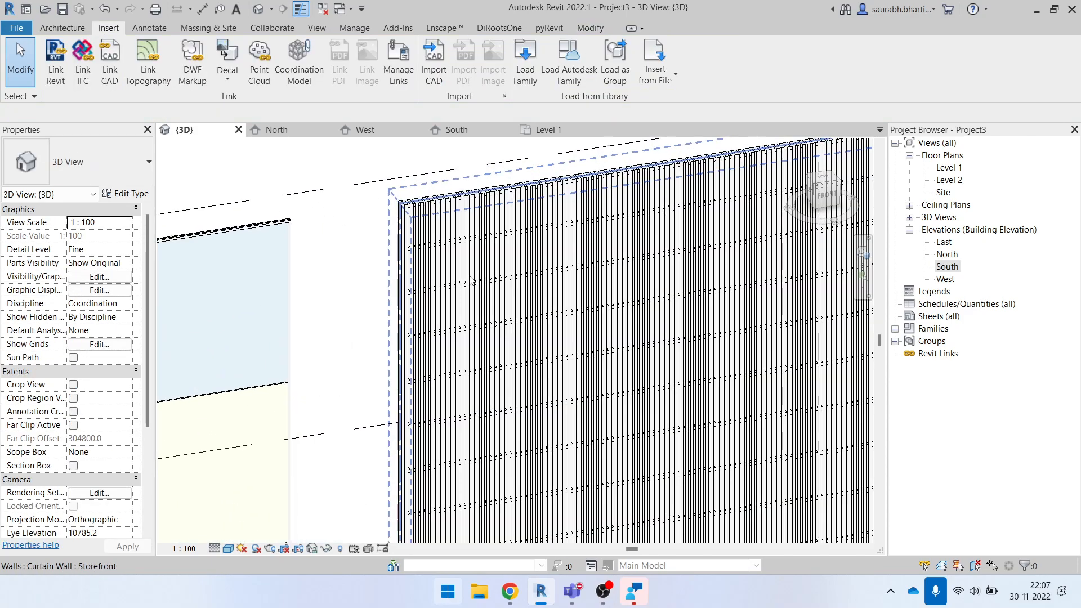
{"action": "scroll", "coordinate": [417, 211], "scroll_direction": "up", "scroll_amount": 5}
{"action": "scroll", "coordinate": [335, 211], "scroll_direction": "down", "scroll_amount": 3}
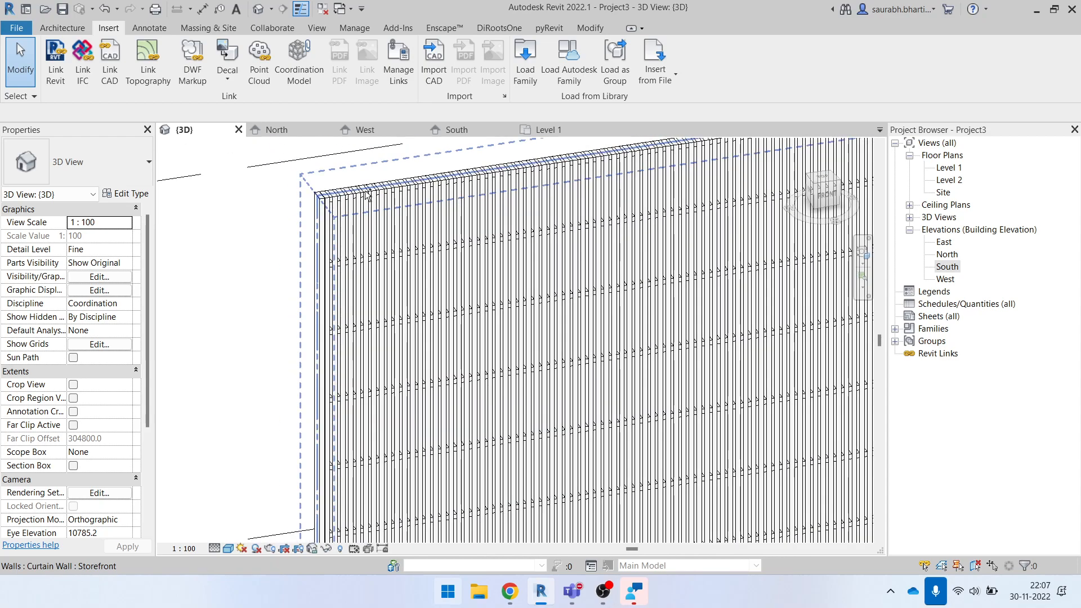
{"action": "scroll", "coordinate": [367, 196], "scroll_direction": "up", "scroll_amount": 4}
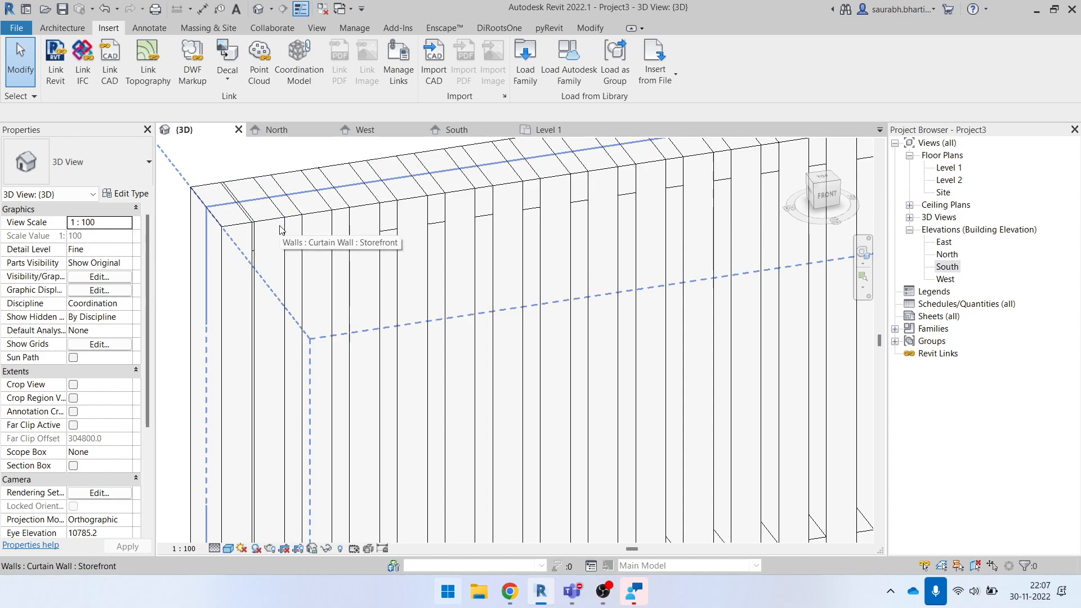
- Undo the grid number changes on the Storefront curtain wall
{"action": "scroll", "coordinate": [282, 230], "scroll_direction": "down", "scroll_amount": 1}
{"action": "scroll", "coordinate": [289, 228], "scroll_direction": "down", "scroll_amount": 5}
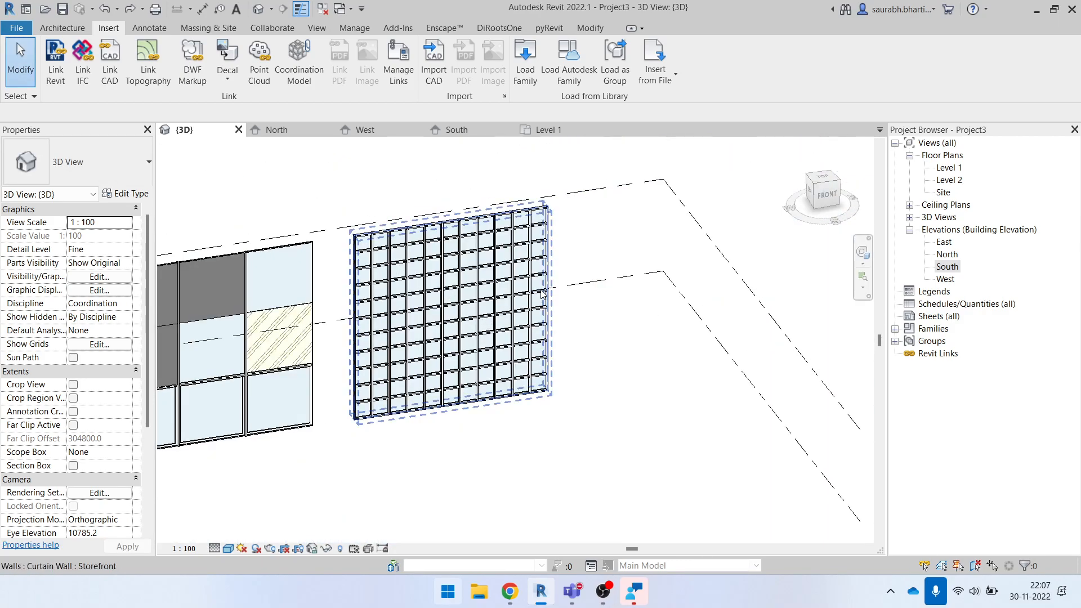
{"action": "key", "text": "ctrl+z"}
{"action": "key", "text": "ctrl+z"}
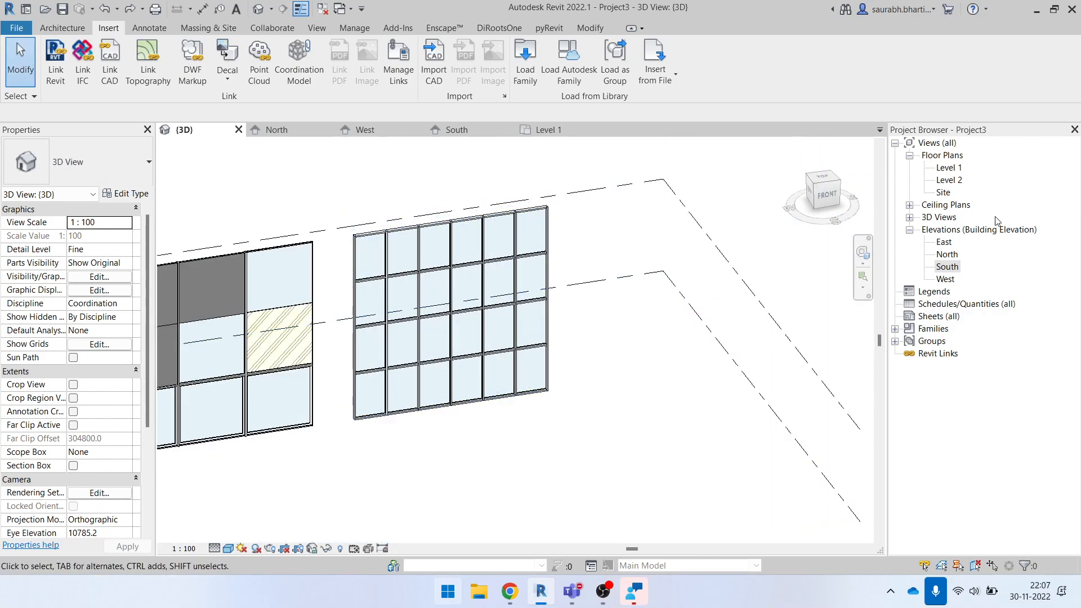
- Draw a horizontal Storefront curtain wall about 25000 mm long on the Level 1 plan, in front of the existing walls
{"action": "double_click", "coordinate": [948, 169]}
{"action": "key", "text": "w"}
{"action": "key", "text": "a"}
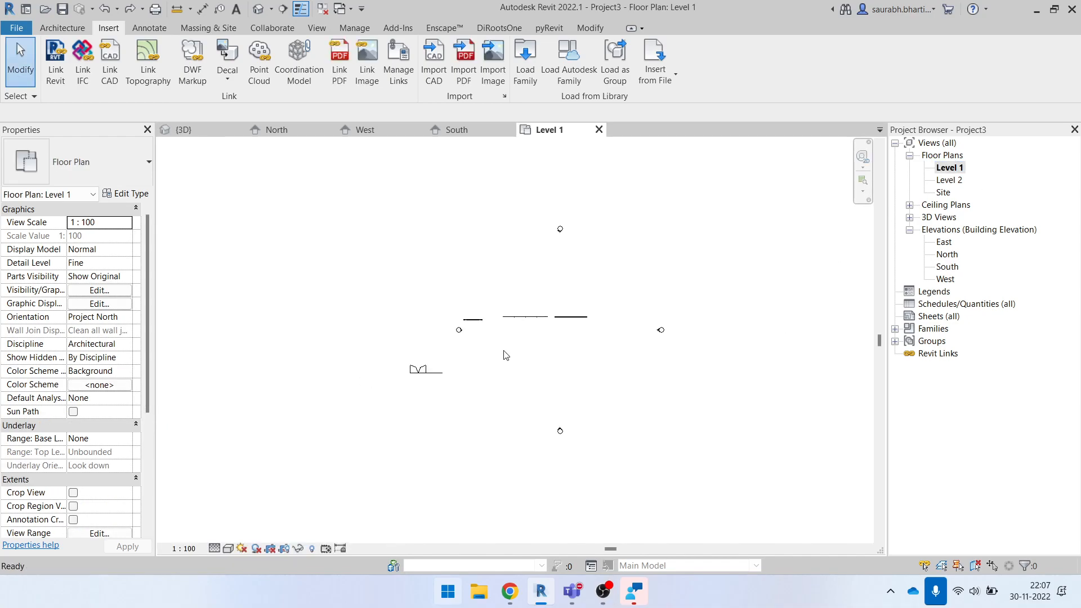
{"action": "left_click", "coordinate": [85, 163]}
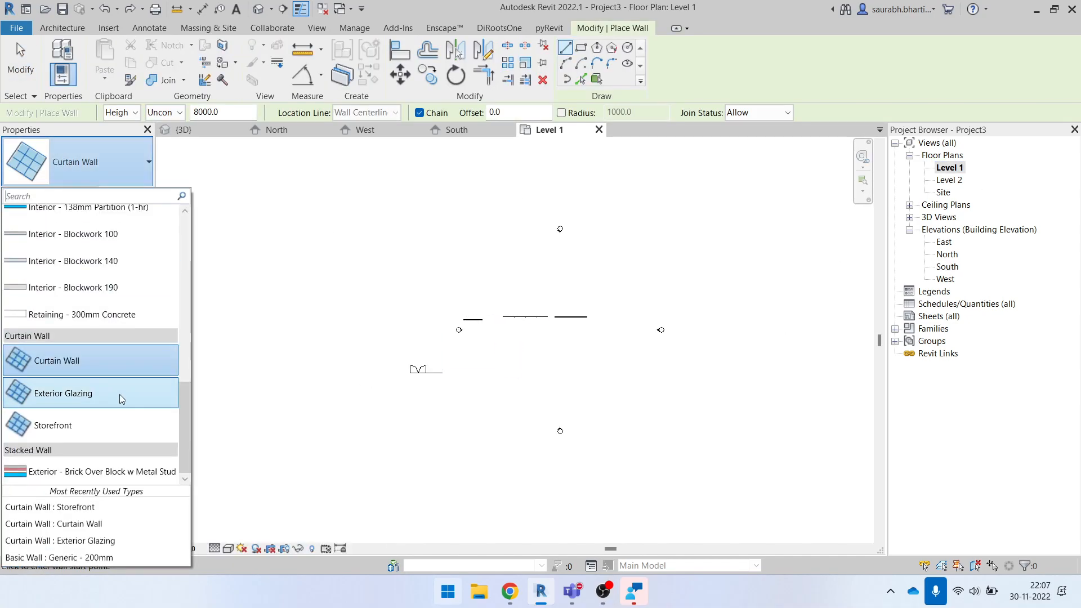
{"action": "left_click", "coordinate": [97, 430]}
{"action": "scroll", "coordinate": [507, 373], "scroll_direction": "up", "scroll_amount": 1}
{"action": "left_click", "coordinate": [519, 367]}
{"action": "left_click", "coordinate": [651, 366]}
{"action": "key", "text": "Escape"}
{"action": "key", "text": "Escape"}
- Check the new Storefront wall in 3D and shorten it to about 9700 mm in the Level 1 plan
{"action": "left_click", "coordinate": [184, 130]}
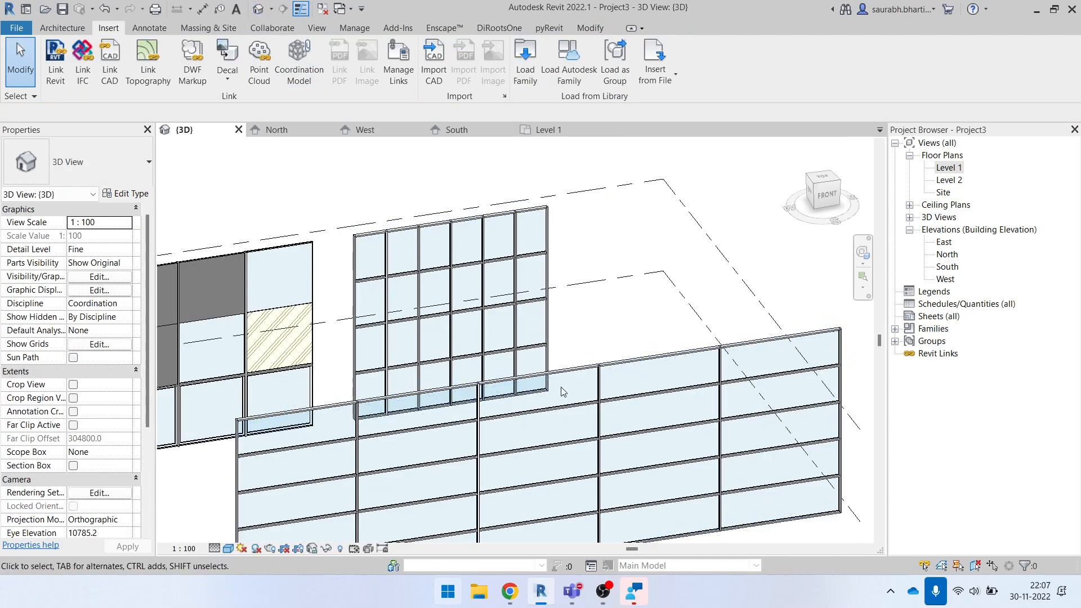
{"action": "left_click", "coordinate": [638, 380]}
{"action": "scroll", "coordinate": [647, 406], "scroll_direction": "up", "scroll_amount": 2}
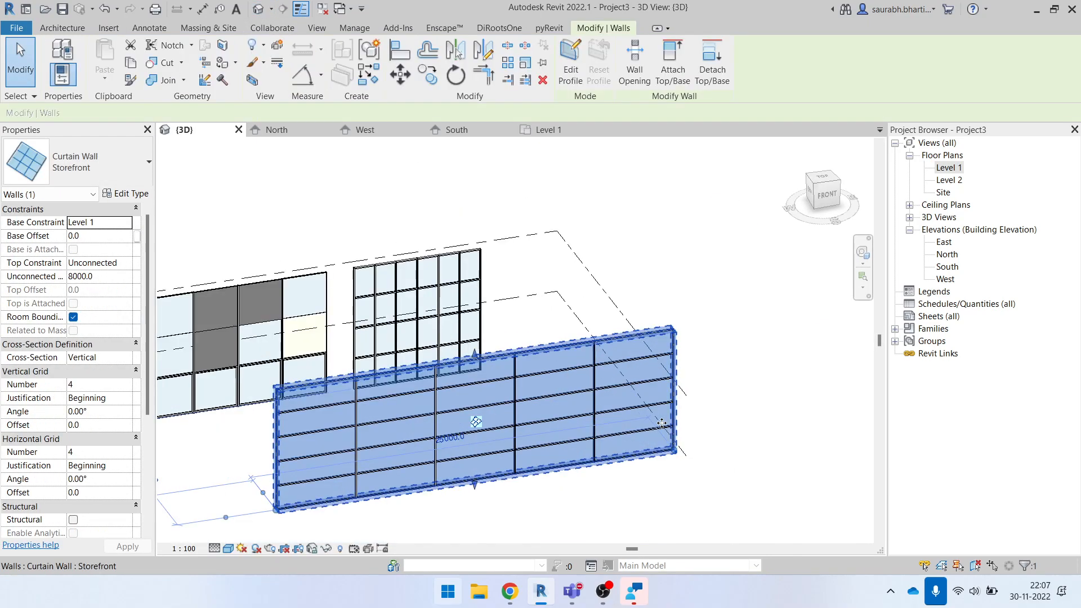
{"action": "double_click", "coordinate": [944, 173]}
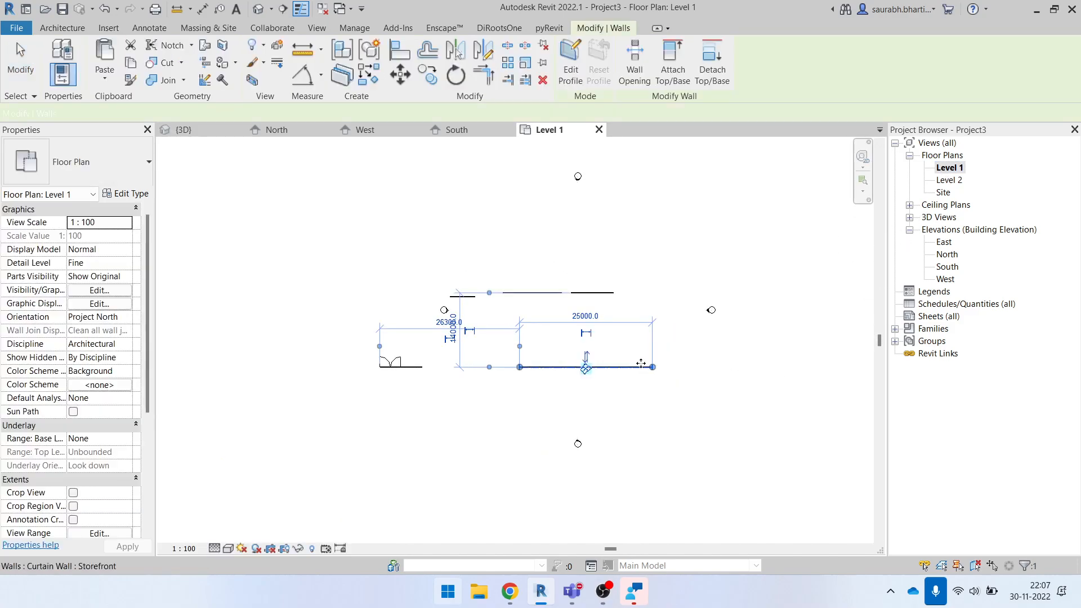
{"action": "left_click_drag", "start_coordinate": [652, 367], "coordinate": [571, 367]}
{"action": "key", "text": "Escape"}
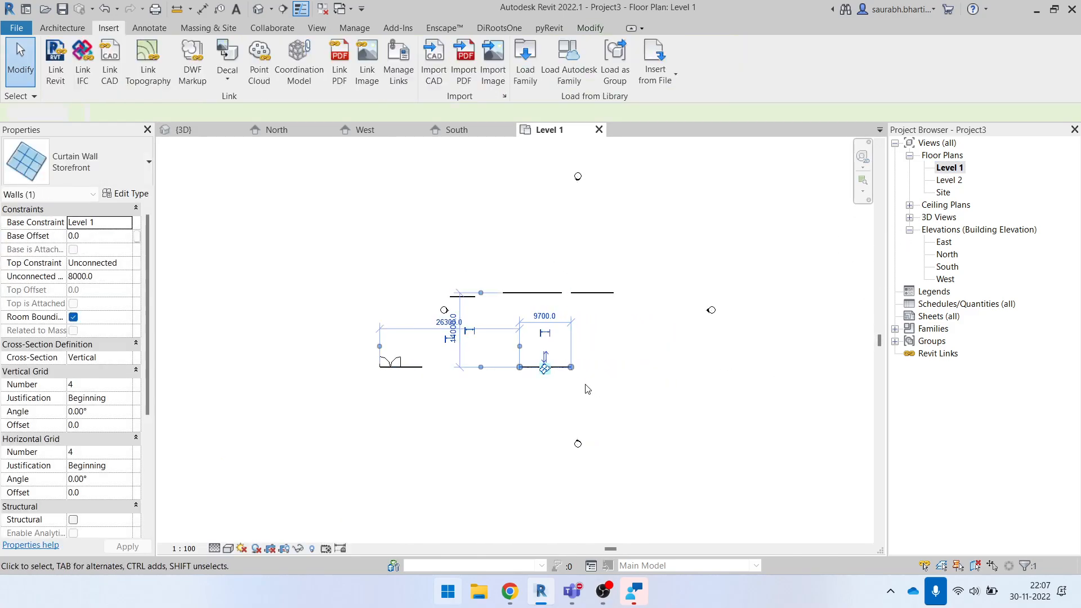
- Delete the earlier Storefront curtain wall behind the new one in the 3D view
{"action": "left_click", "coordinate": [261, 16]}
{"action": "scroll", "coordinate": [409, 419], "scroll_direction": "up", "scroll_amount": 3}
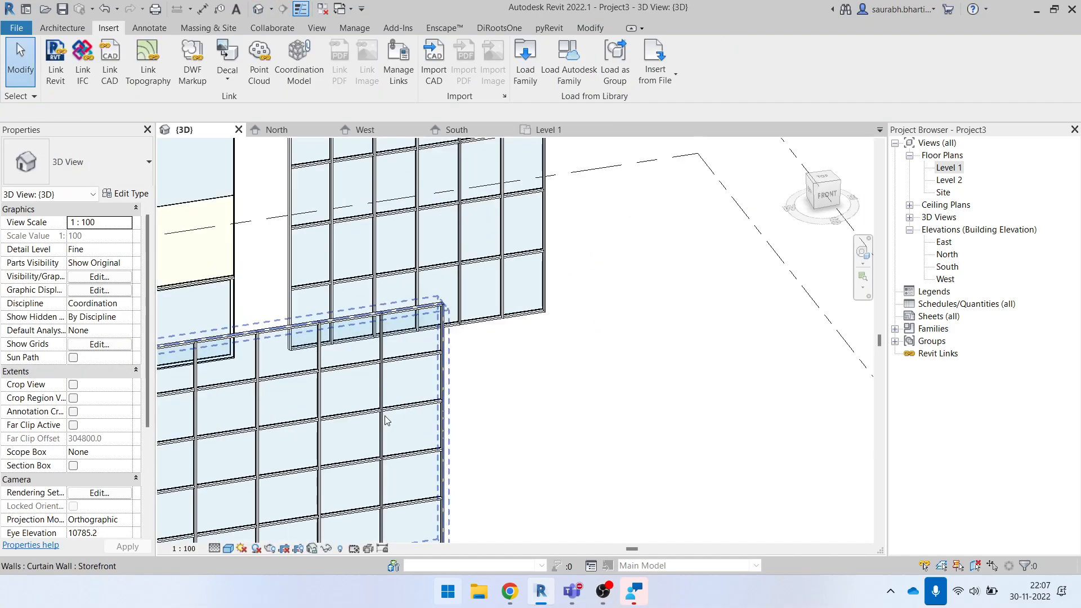
{"action": "scroll", "coordinate": [414, 406], "scroll_direction": "down", "scroll_amount": 4}
{"action": "middle_click_drag", "start_coordinate": [416, 404], "coordinate": [462, 392], "text": "shift"}
{"action": "left_click", "coordinate": [462, 333]}
{"action": "key", "text": "Delete"}
{"action": "left_click_drag", "start_coordinate": [412, 347], "coordinate": [505, 343]}
{"action": "left_click", "coordinate": [589, 330]}
{"action": "middle_click_drag", "start_coordinate": [586, 442], "coordinate": [531, 430], "text": "shift"}
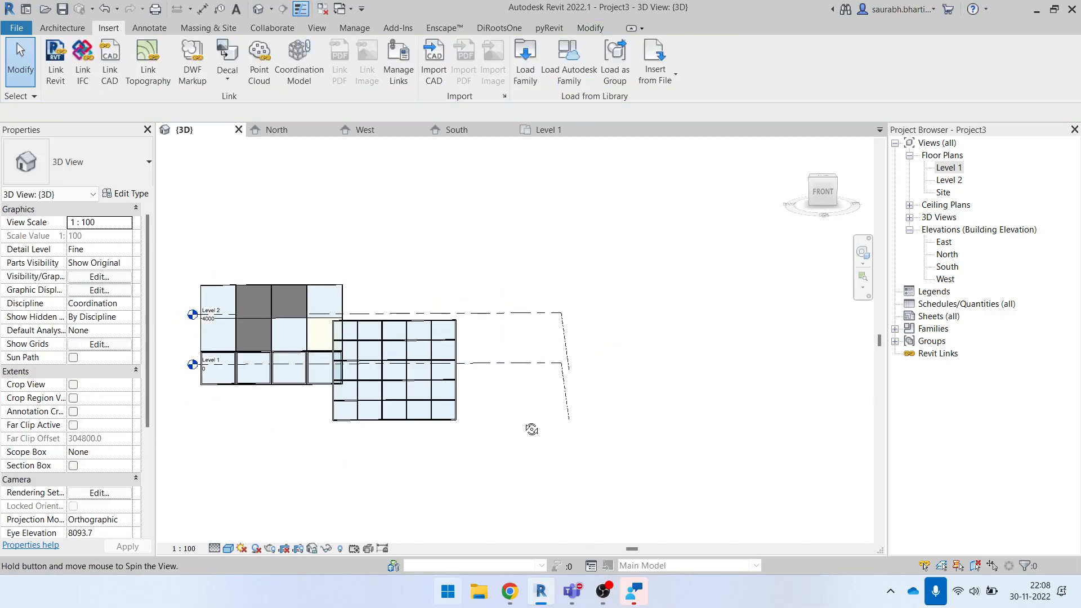
- In the Storefront wall's type properties, set the vertical interior mullion type to Circular Mullion : 25mm Radius
{"action": "left_click", "coordinate": [445, 342]}
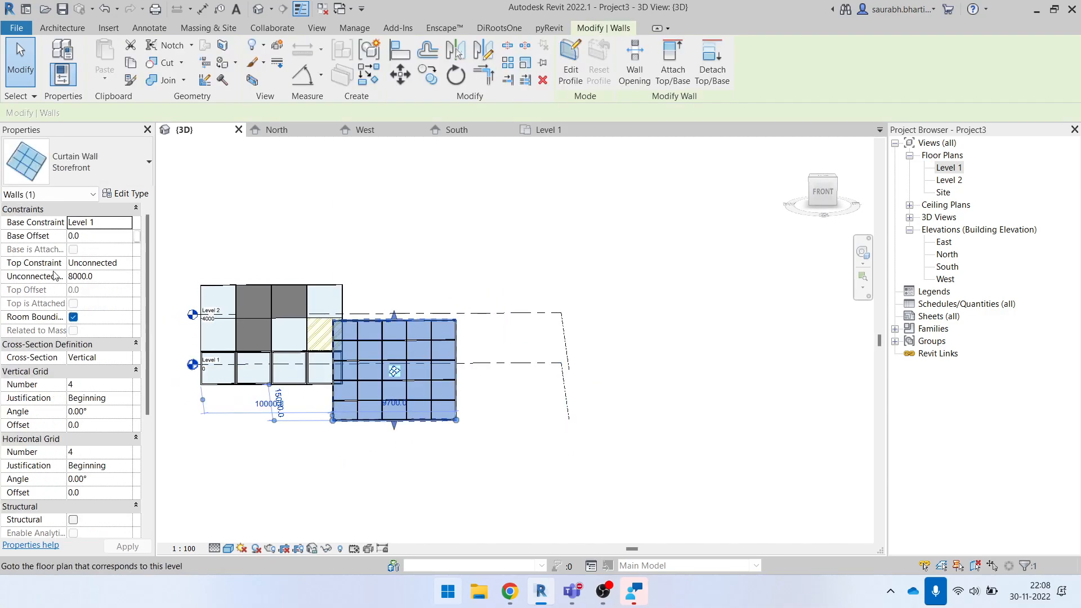
{"action": "scroll", "coordinate": [338, 341], "scroll_direction": "up", "scroll_amount": 6}
{"action": "left_click", "coordinate": [430, 224]}
{"action": "left_click", "coordinate": [431, 278]}
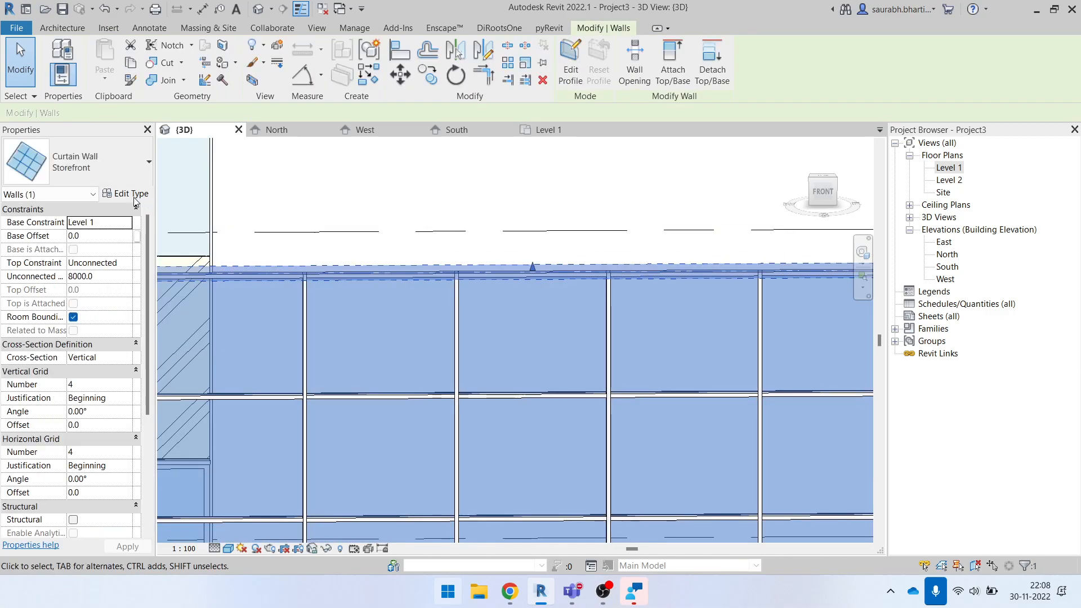
{"action": "left_click", "coordinate": [125, 193]}
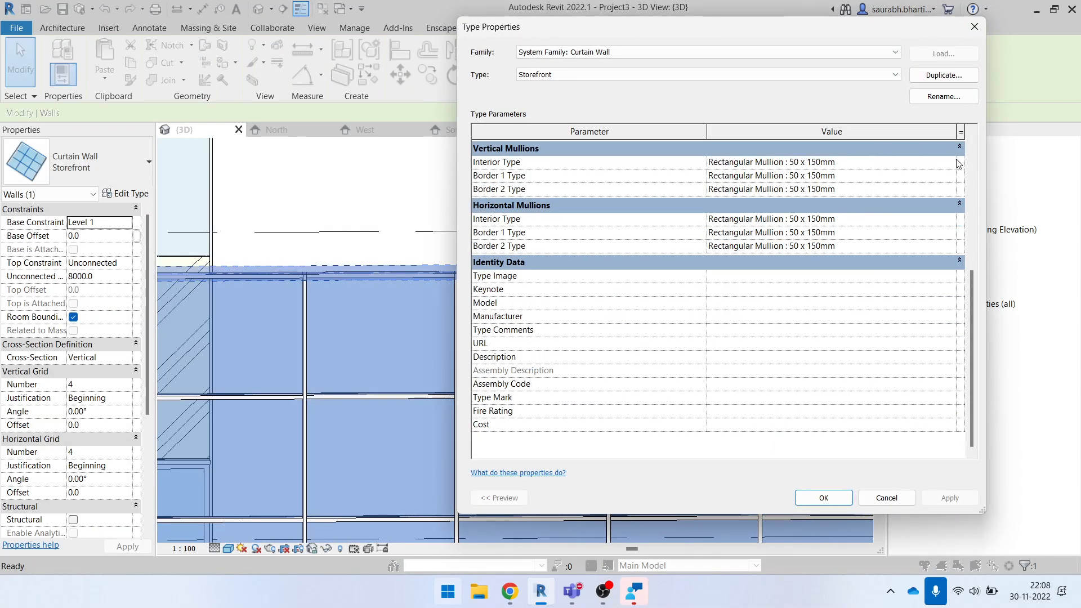
{"action": "left_click", "coordinate": [951, 162]}
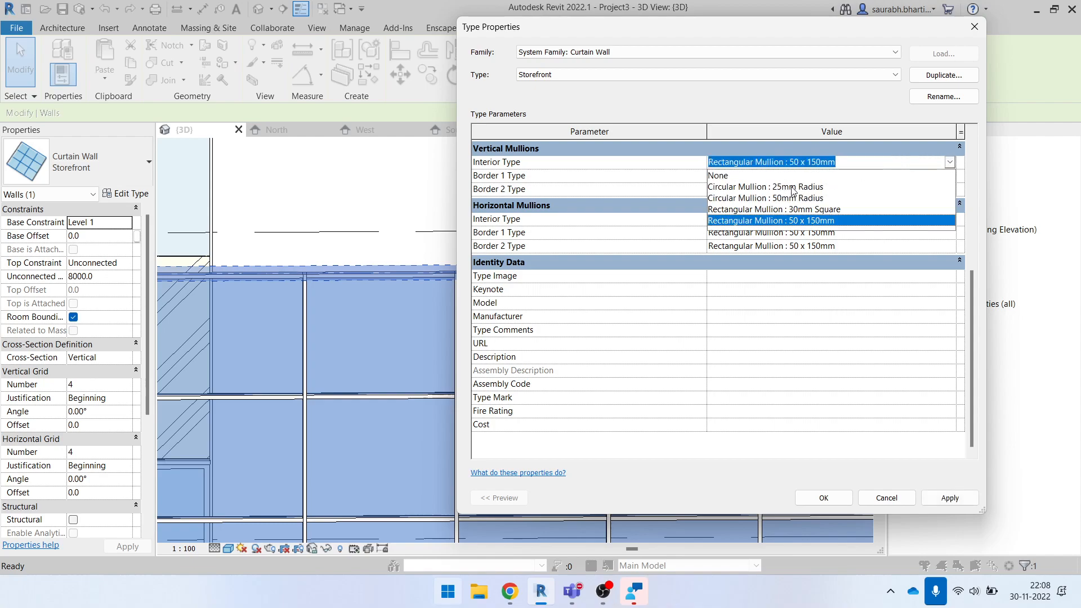
{"action": "left_click", "coordinate": [793, 188]}
- Set the Storefront type's horizontal interior mullions to Circular Mullion : 25mm Radius and apply the type changes
{"action": "left_click", "coordinate": [950, 177]}
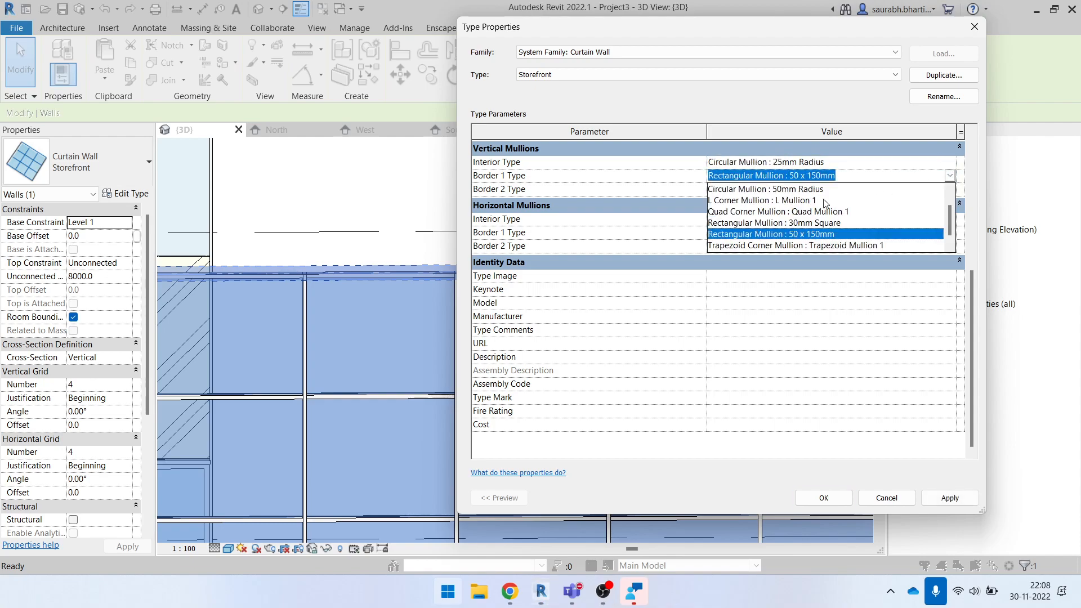
{"action": "left_click", "coordinate": [843, 173]}
{"action": "left_click", "coordinate": [809, 158]}
{"action": "key", "text": "ctrl+c"}
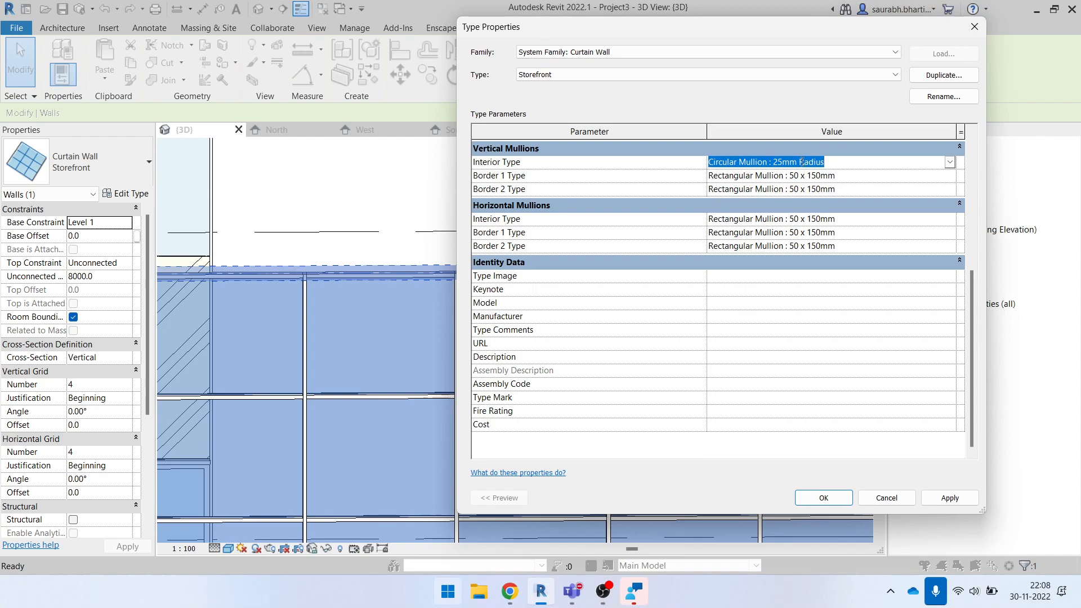
{"action": "left_click", "coordinate": [858, 219]}
{"action": "key", "text": "ctrl+v"}
{"action": "left_click", "coordinate": [850, 325]}
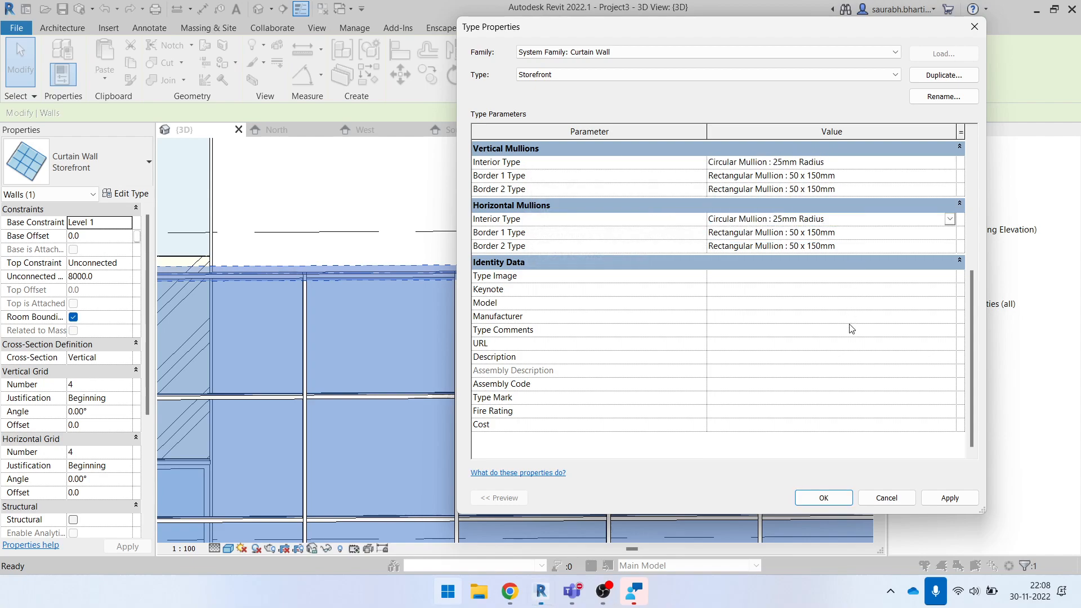
{"action": "left_click", "coordinate": [951, 498]}
{"action": "left_click", "coordinate": [823, 498]}
- Inspect the joint between the circular interior mullion and the rectangular border mullions on the Storefront wall
{"action": "left_click", "coordinate": [569, 275]}
{"action": "middle_click_drag", "start_coordinate": [569, 275], "coordinate": [725, 417], "text": "shift"}
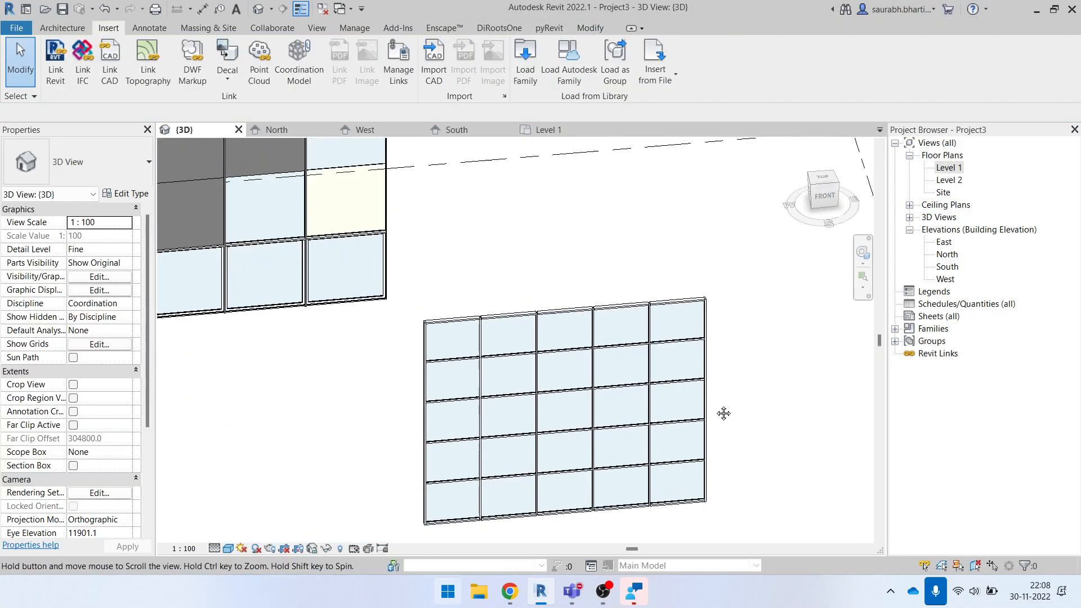
{"action": "scroll", "coordinate": [410, 306], "scroll_direction": "up", "scroll_amount": 6}
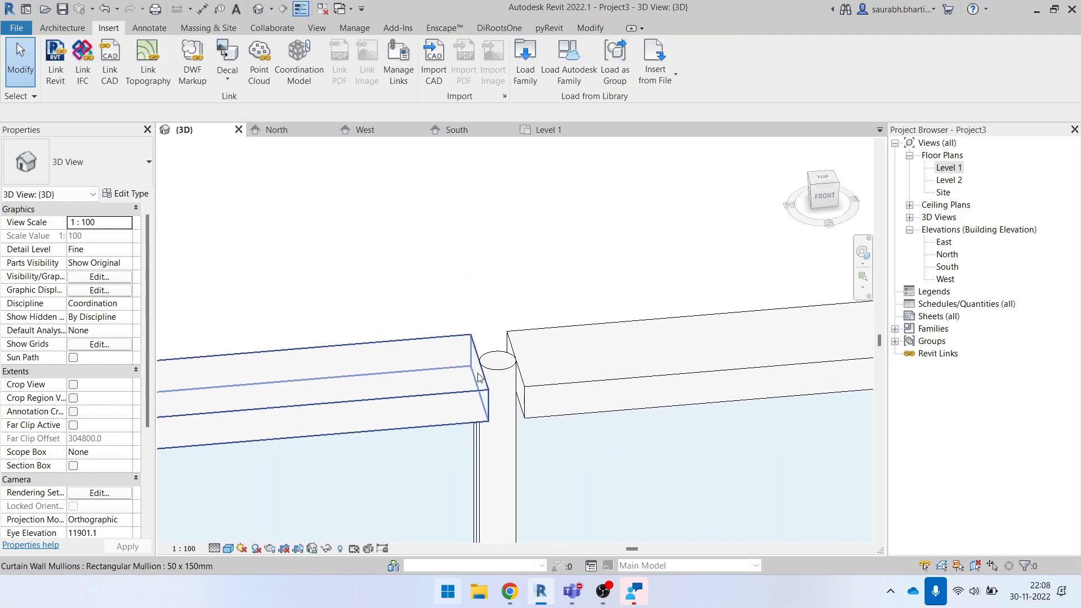
{"action": "scroll", "coordinate": [501, 380], "scroll_direction": "down", "scroll_amount": 7}
{"action": "middle_click_drag", "start_coordinate": [605, 456], "coordinate": [586, 242], "text": "shift"}
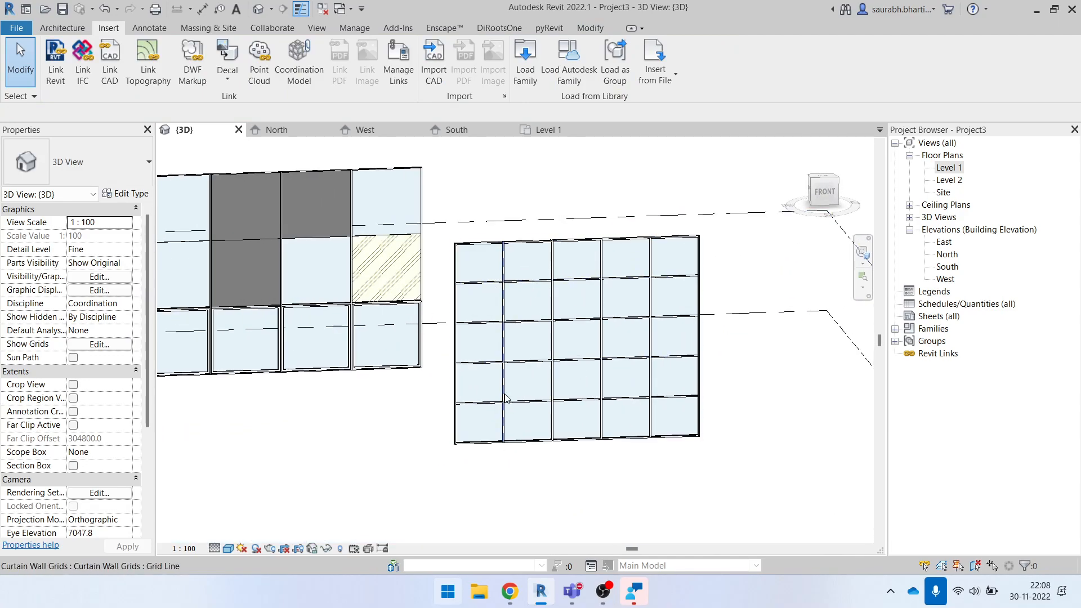
- Try the Fixed Distance layout for the Storefront type's vertical grid and return it to Fixed Number
{"action": "left_click", "coordinate": [518, 249]}
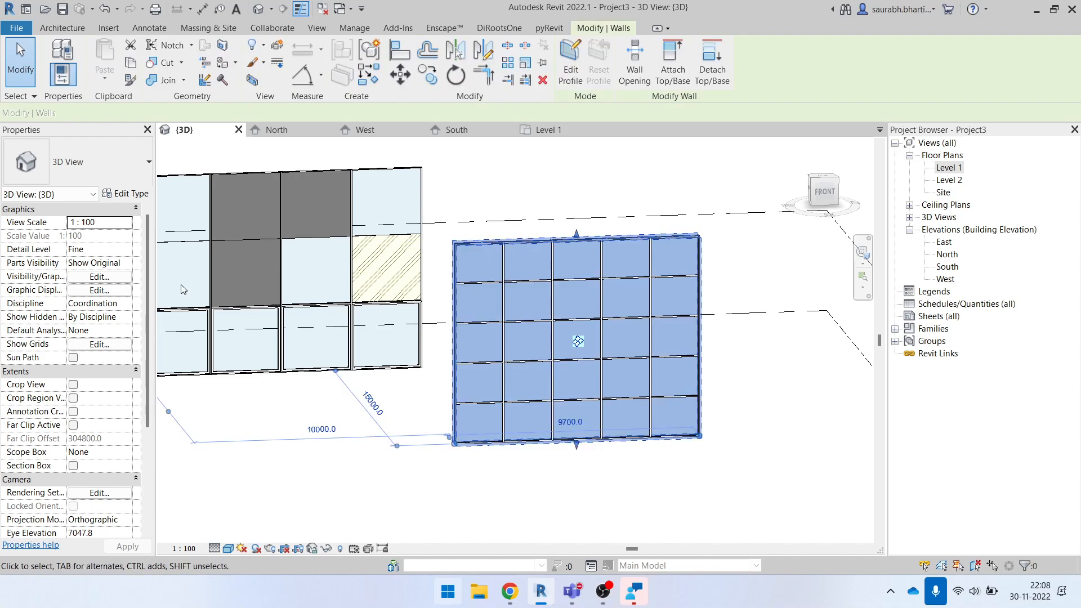
{"action": "left_click", "coordinate": [127, 195]}
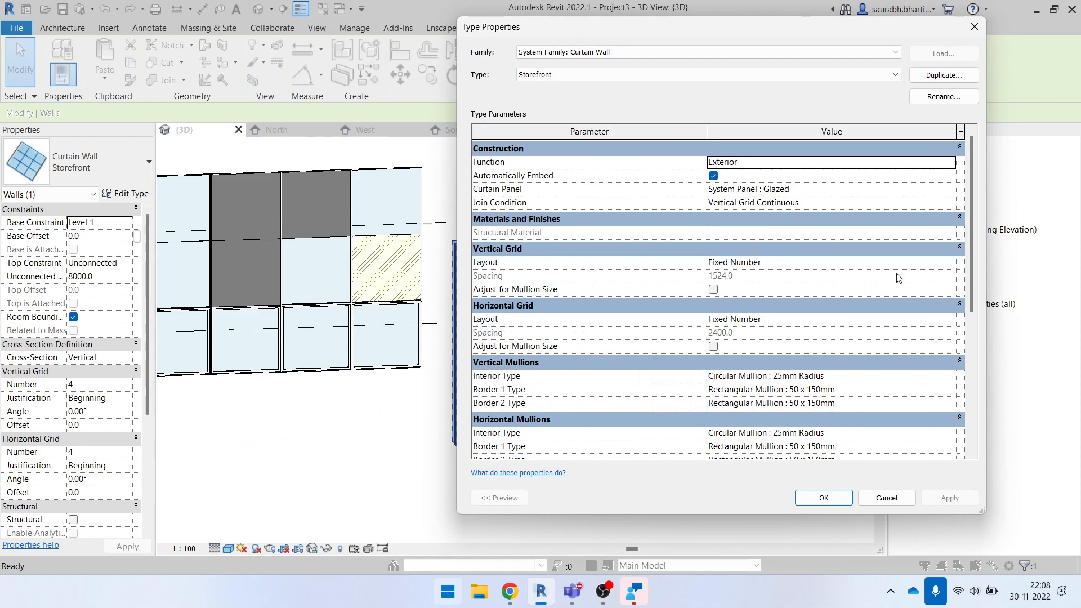
{"action": "left_click", "coordinate": [952, 263]}
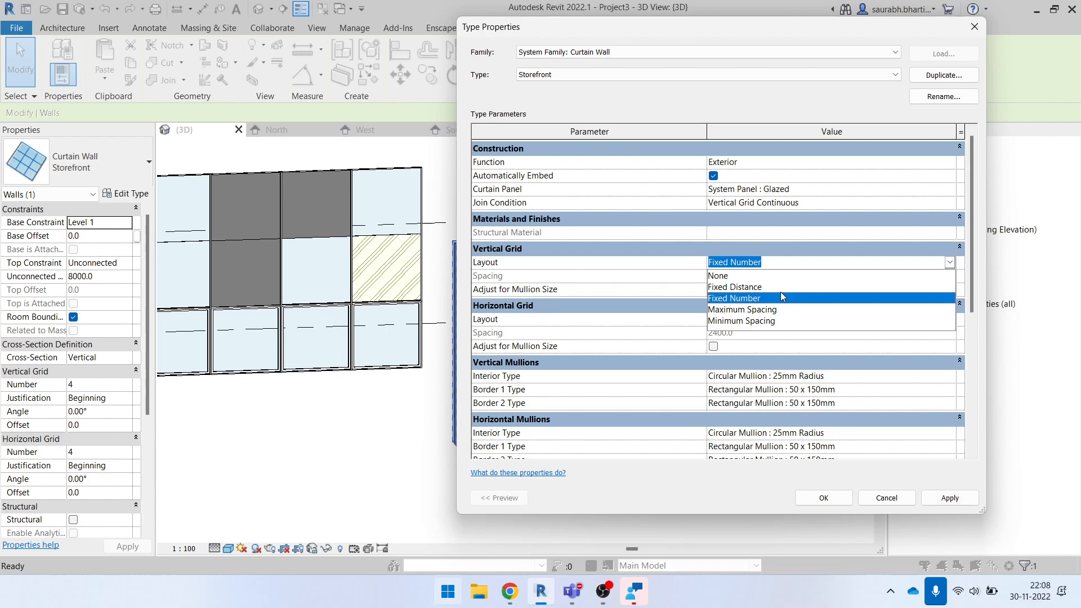
{"action": "left_click", "coordinate": [781, 288]}
{"action": "left_click", "coordinate": [949, 262]}
{"action": "left_click", "coordinate": [763, 299]}
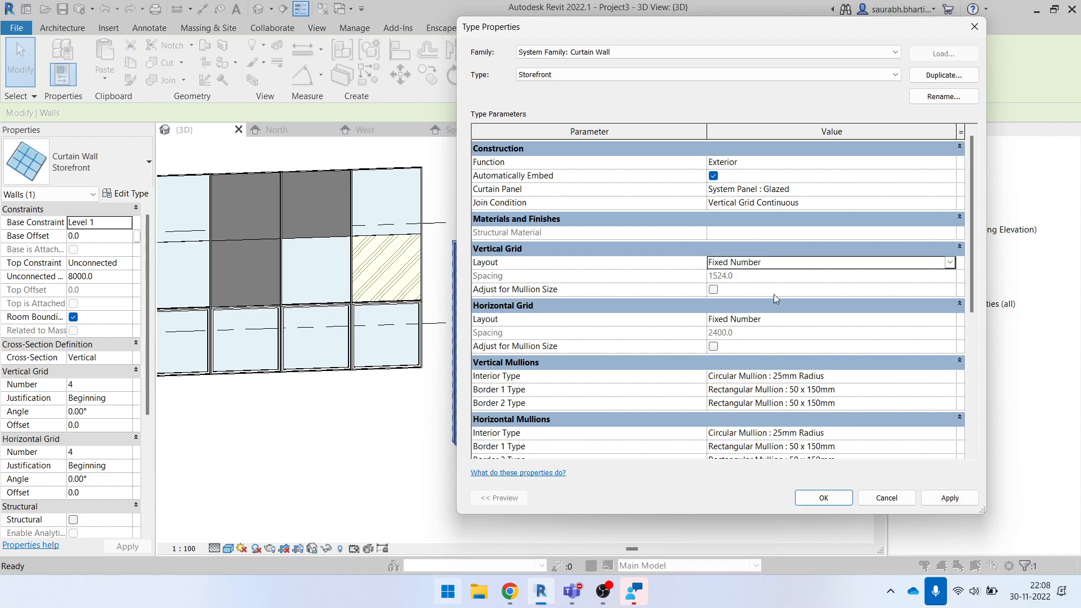
{"action": "left_click", "coordinate": [813, 498]}
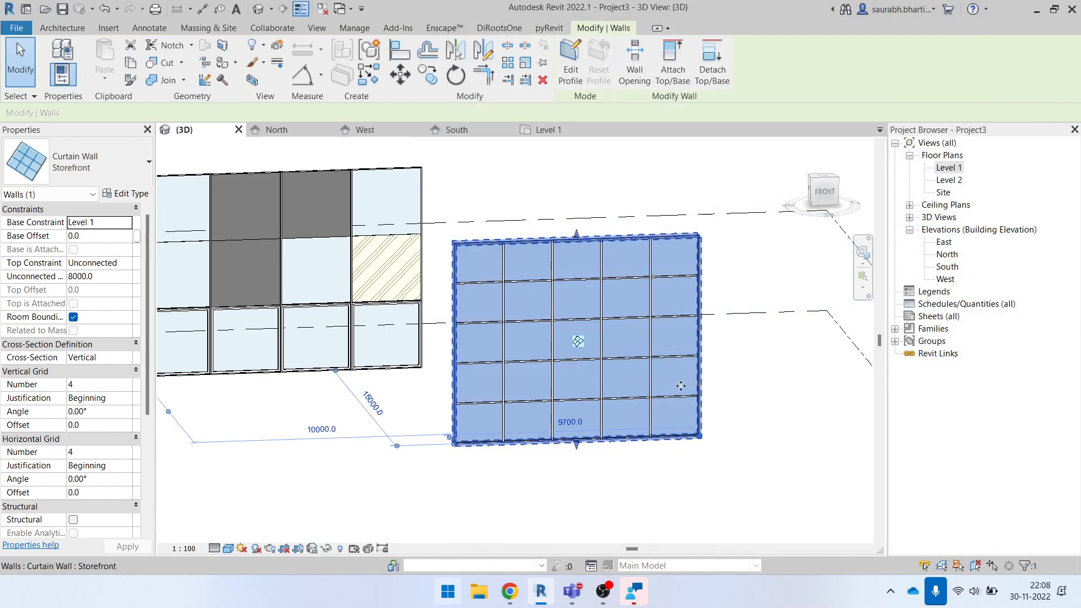
{"action": "left_click", "coordinate": [126, 193]}
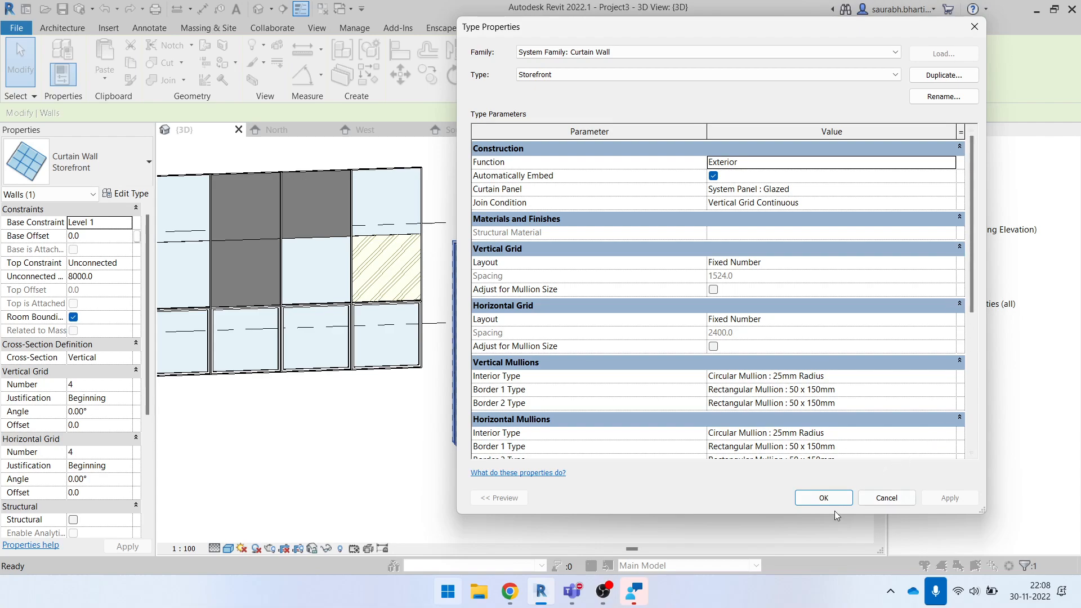
{"action": "left_click", "coordinate": [827, 499]}
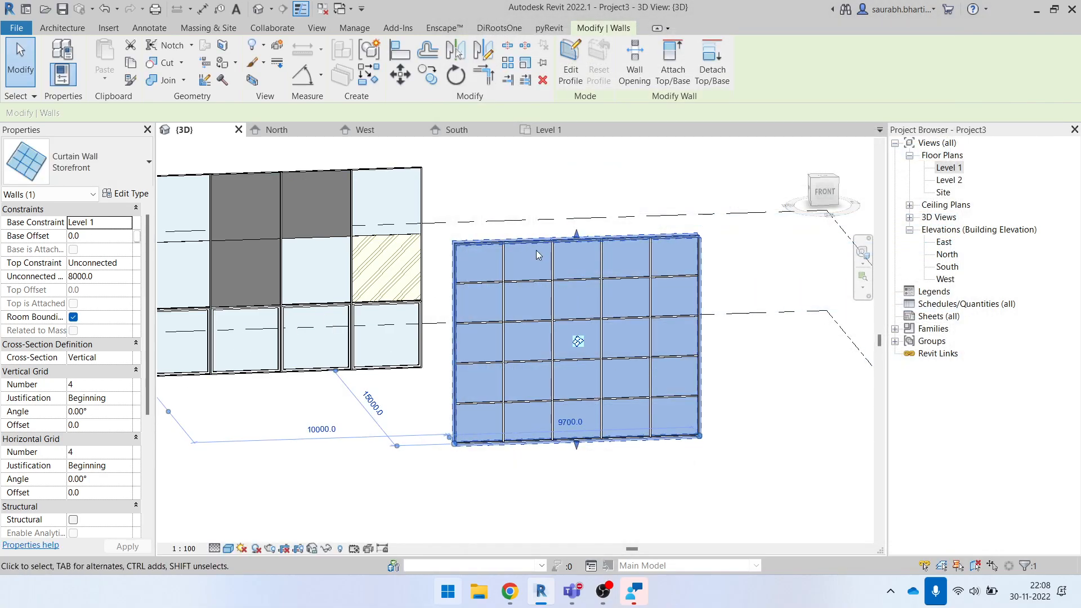
- Set the Storefront curtain wall's vertical grid number to 100 with the circular interior mullions
{"action": "left_click", "coordinate": [109, 384]}
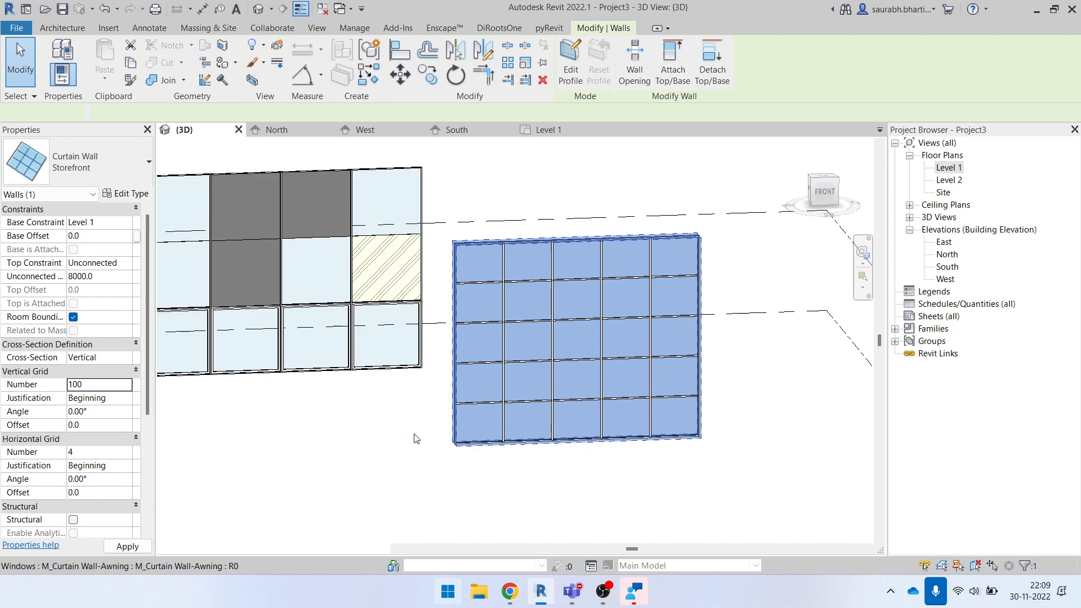
{"action": "left_click", "coordinate": [415, 437]}
{"action": "scroll", "coordinate": [530, 394], "scroll_direction": "up", "scroll_amount": 3}
{"action": "scroll", "coordinate": [446, 348], "scroll_direction": "up", "scroll_amount": 3}
{"action": "scroll", "coordinate": [447, 348], "scroll_direction": "down", "scroll_amount": 5}
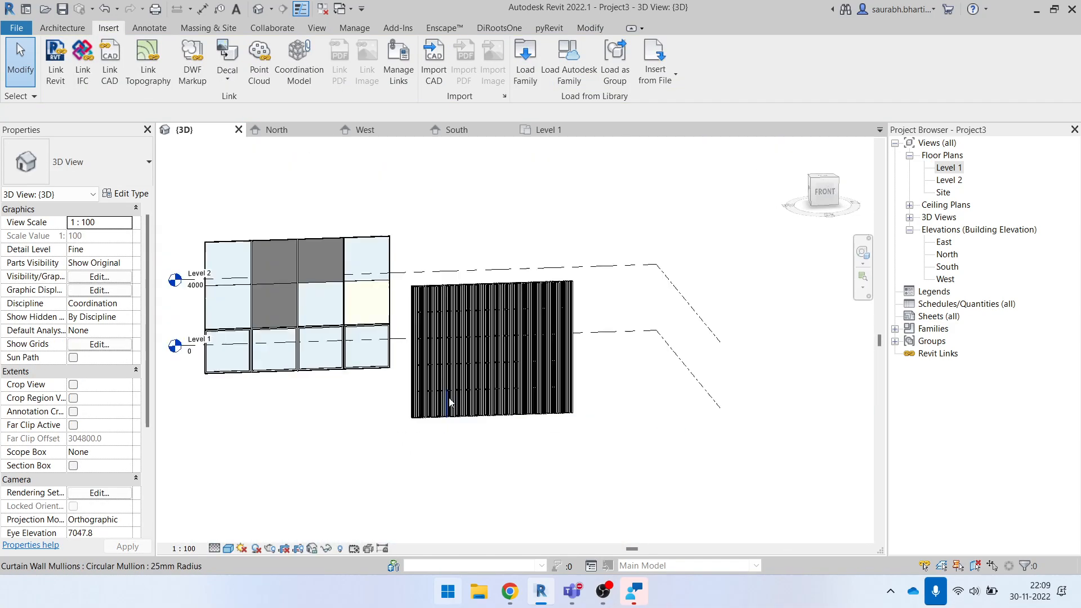
- Inspect the closely spaced circular mullions and undo the vertical grid number change
{"action": "scroll", "coordinate": [451, 242], "scroll_direction": "up", "scroll_amount": 3}
{"action": "scroll", "coordinate": [420, 279], "scroll_direction": "up", "scroll_amount": 2}
{"action": "scroll", "coordinate": [299, 236], "scroll_direction": "down", "scroll_amount": 2}
{"action": "scroll", "coordinate": [299, 236], "scroll_direction": "up", "scroll_amount": 6}
{"action": "scroll", "coordinate": [299, 234], "scroll_direction": "down", "scroll_amount": 4}
{"action": "key", "text": "ctrl+z"}
{"action": "scroll", "coordinate": [419, 253], "scroll_direction": "down", "scroll_amount": 2}
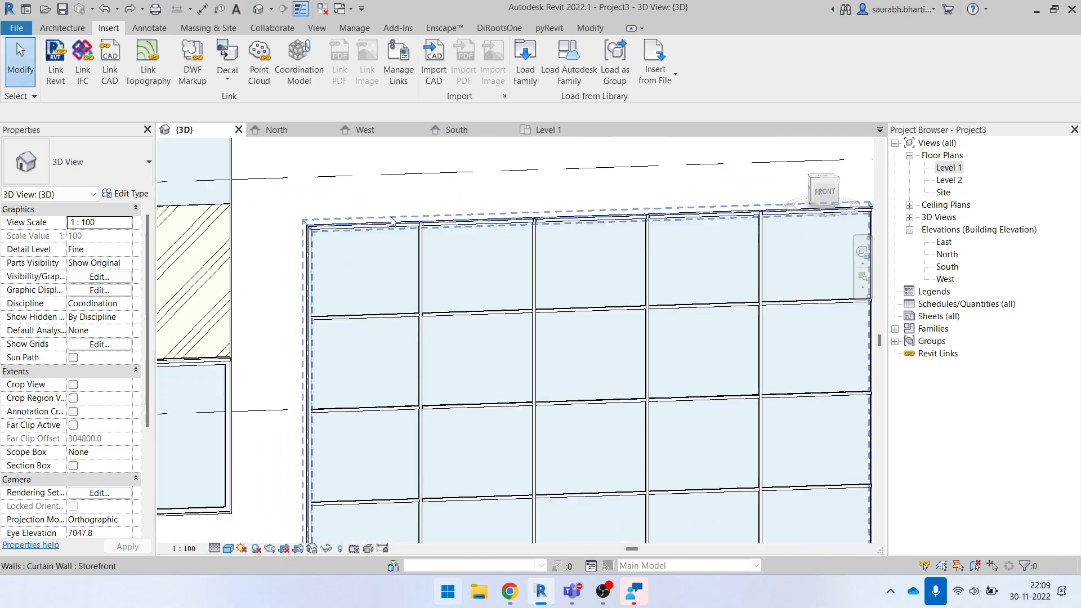
- Set the Storefront wall type's curtain panel to Empty System Panel : Empty
{"action": "left_click", "coordinate": [315, 235]}
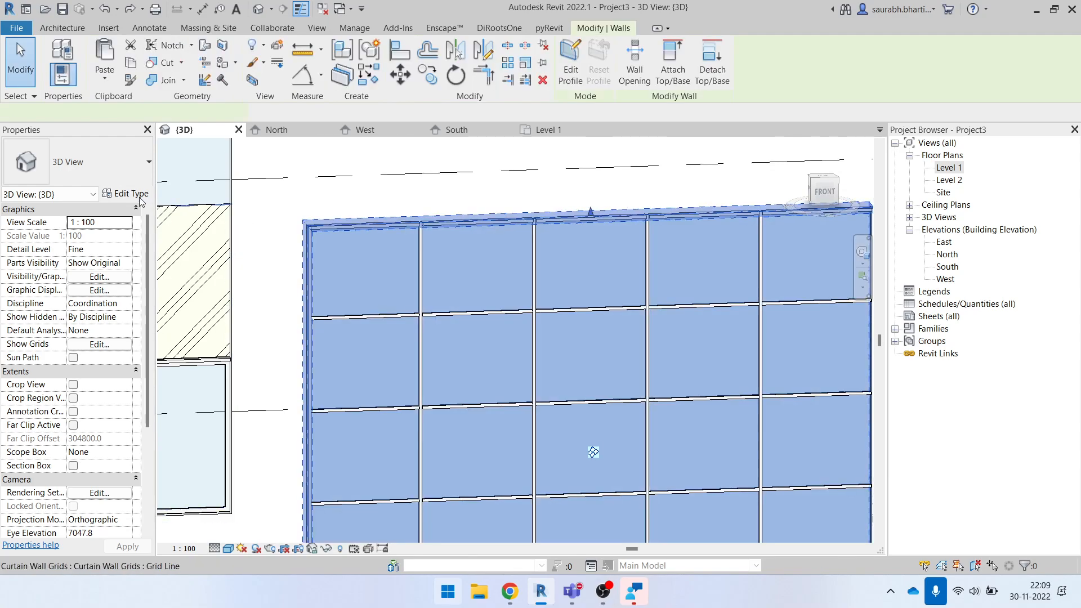
{"action": "left_click", "coordinate": [127, 194]}
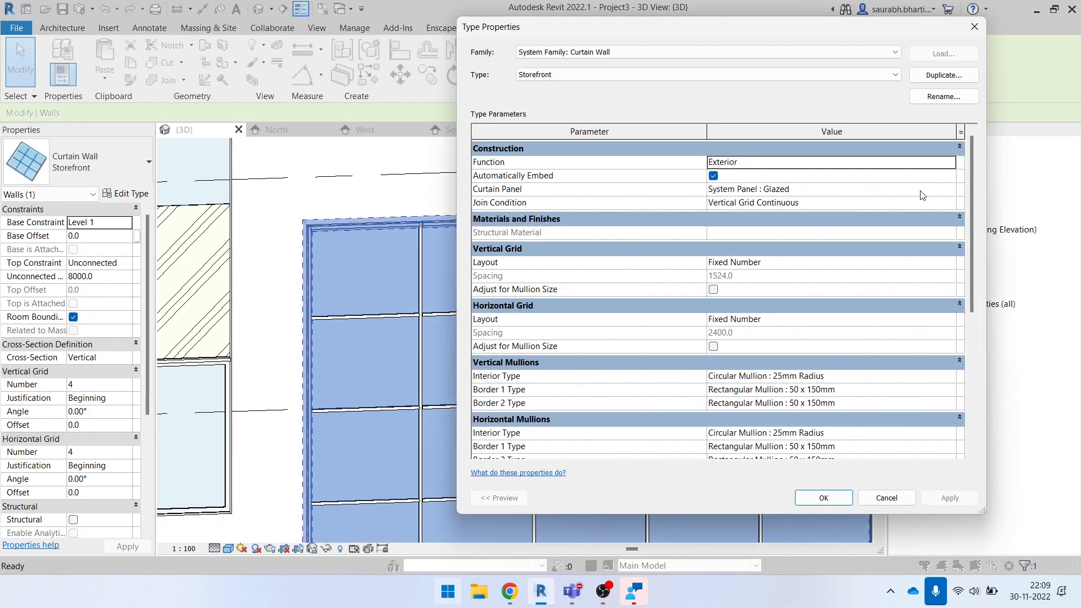
{"action": "left_click", "coordinate": [956, 190]}
{"action": "left_click", "coordinate": [950, 190]}
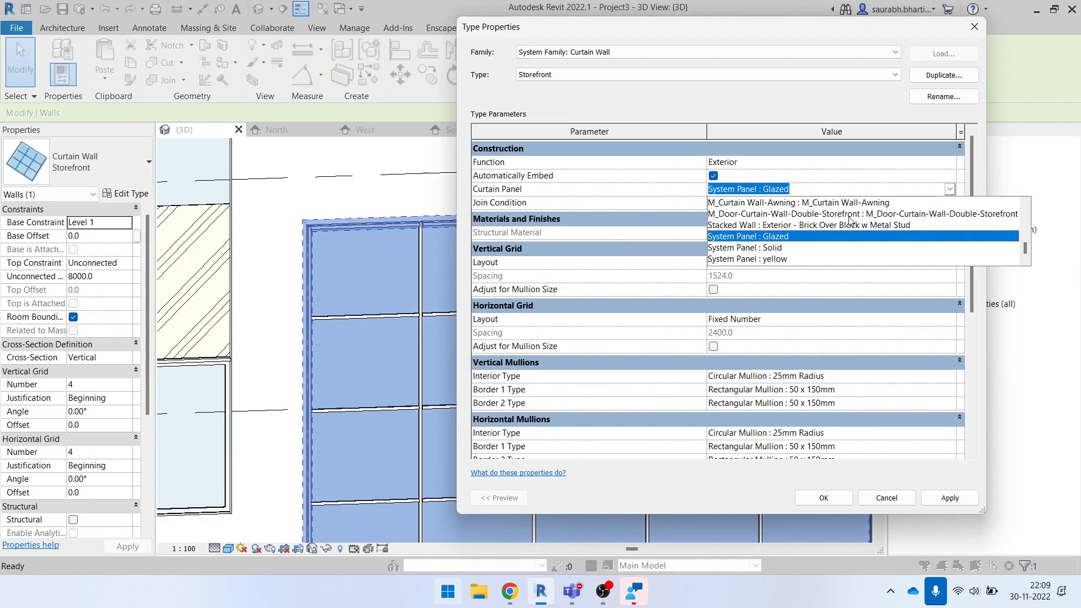
{"action": "scroll", "coordinate": [791, 248], "scroll_direction": "up", "scroll_amount": 2}
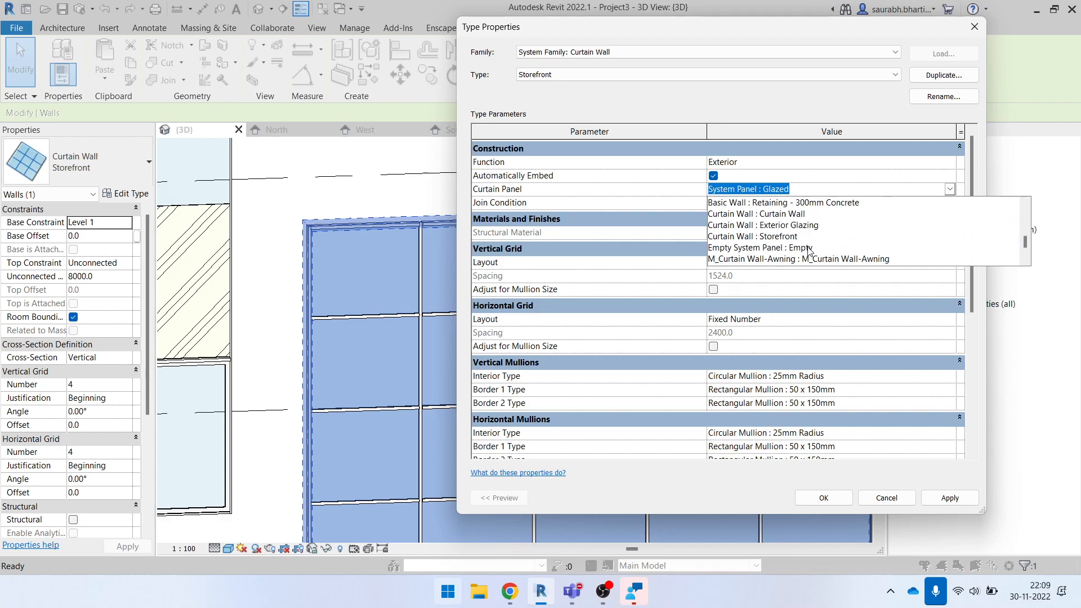
{"action": "left_click", "coordinate": [722, 248]}
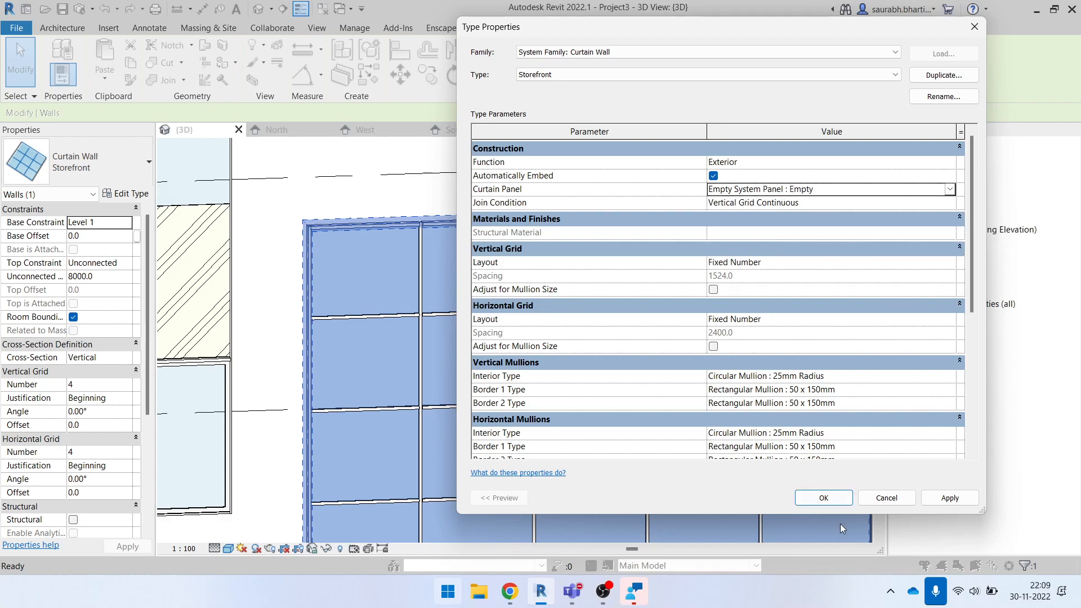
{"action": "left_click", "coordinate": [823, 498]}
{"action": "left_click", "coordinate": [519, 280]}
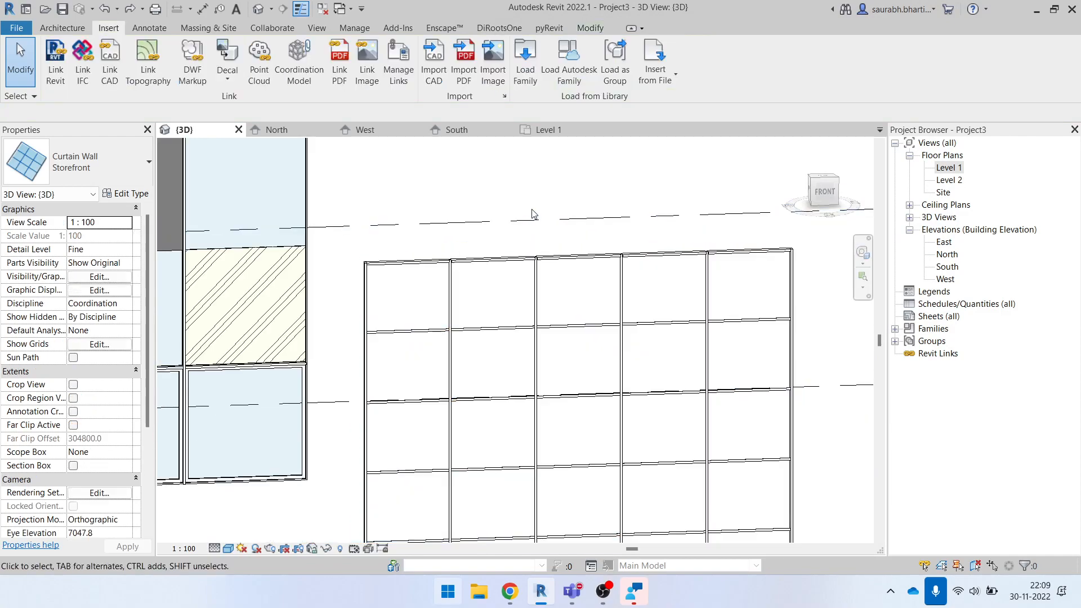
- Set the vertical grid number of the panel-free Storefront wall to 100
{"action": "scroll", "coordinate": [507, 260], "scroll_direction": "down", "scroll_amount": 3}
{"action": "middle_click_drag", "start_coordinate": [585, 322], "coordinate": [545, 310], "text": "shift"}
{"action": "scroll", "coordinate": [456, 275], "scroll_direction": "up", "scroll_amount": 2}
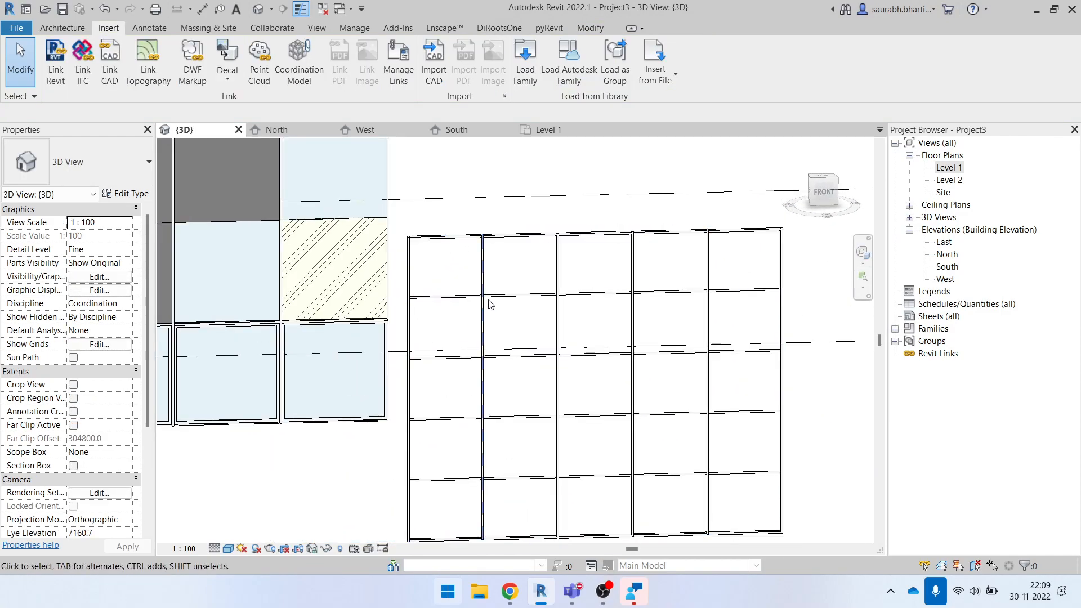
{"action": "scroll", "coordinate": [495, 259], "scroll_direction": "down", "scroll_amount": 1}
{"action": "left_click", "coordinate": [496, 251]}
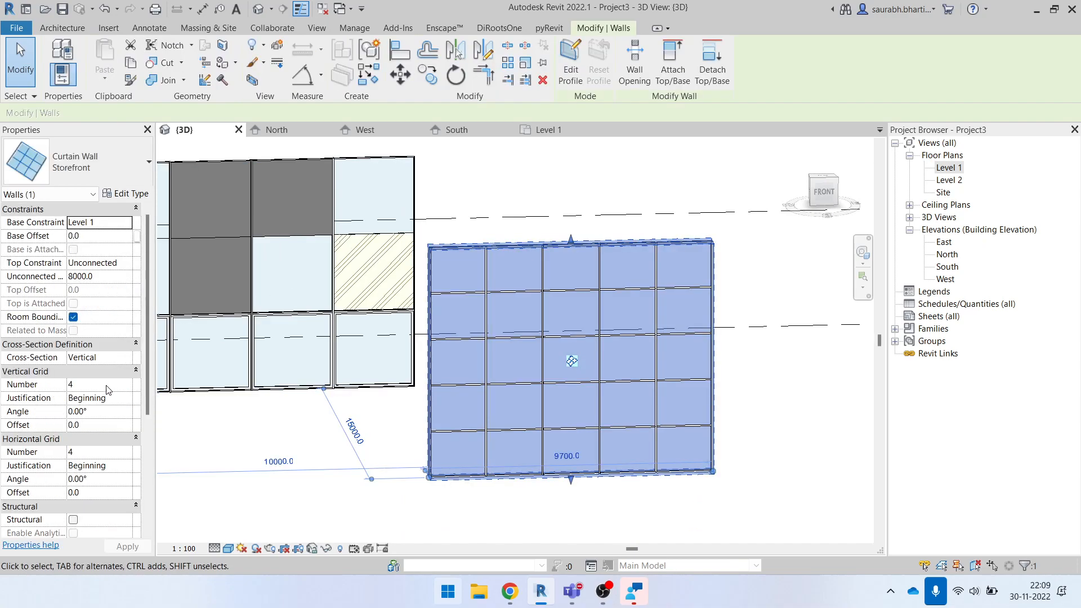
{"action": "left_click", "coordinate": [104, 383]}
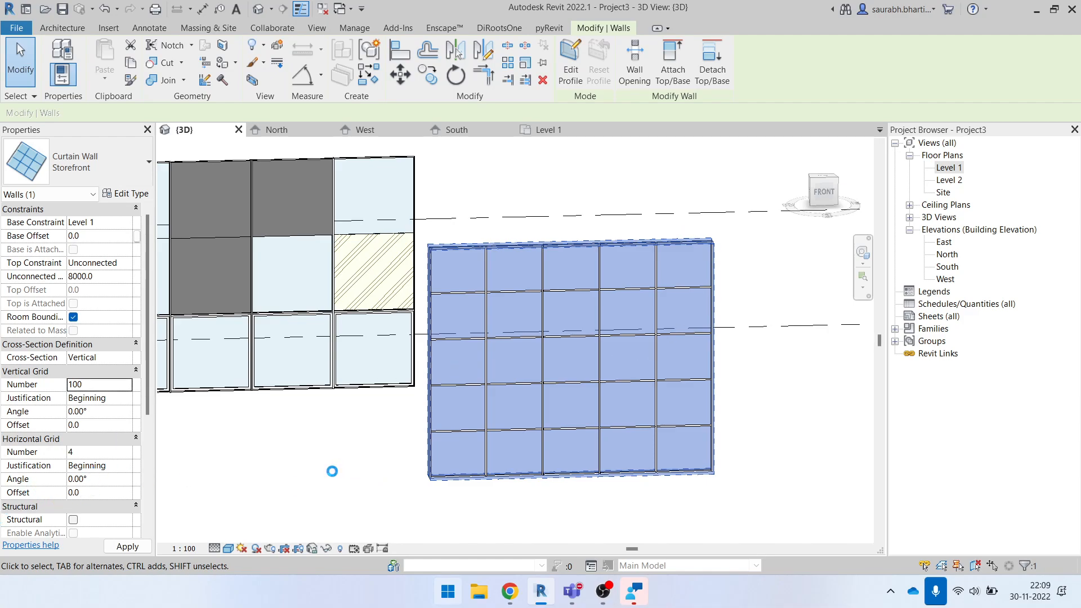
{"action": "left_click", "coordinate": [332, 473]}
- Examine the closely spaced vertical mullions of the panel-free Storefront wall and undo the vertical grid number change
{"action": "scroll", "coordinate": [546, 414], "scroll_direction": "up", "scroll_amount": 2}
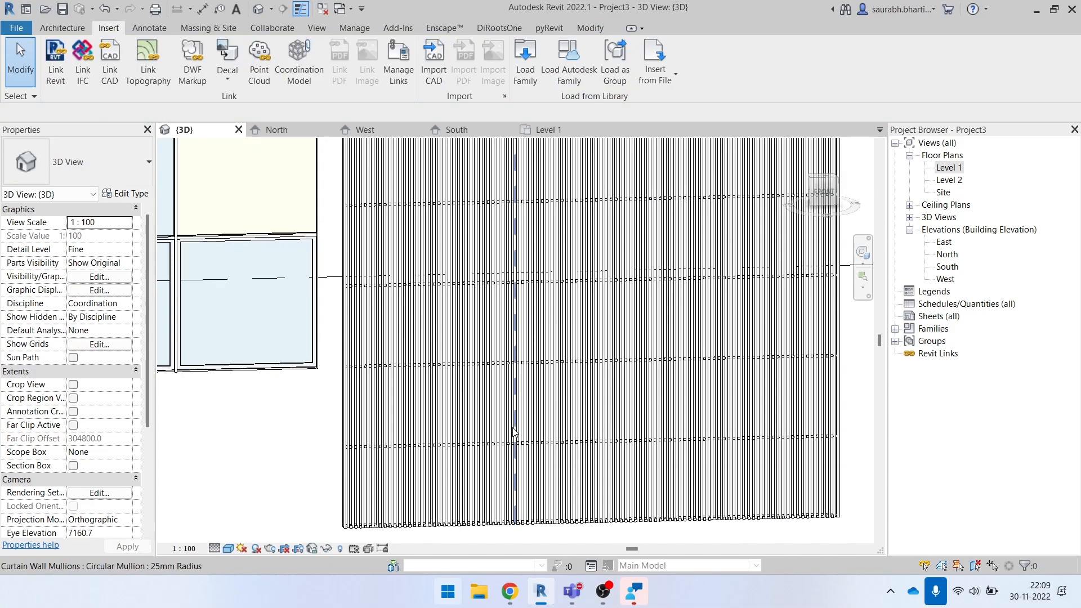
{"action": "scroll", "coordinate": [396, 449], "scroll_direction": "up", "scroll_amount": 2}
{"action": "scroll", "coordinate": [308, 447], "scroll_direction": "up", "scroll_amount": 3}
{"action": "scroll", "coordinate": [534, 433], "scroll_direction": "down", "scroll_amount": 5}
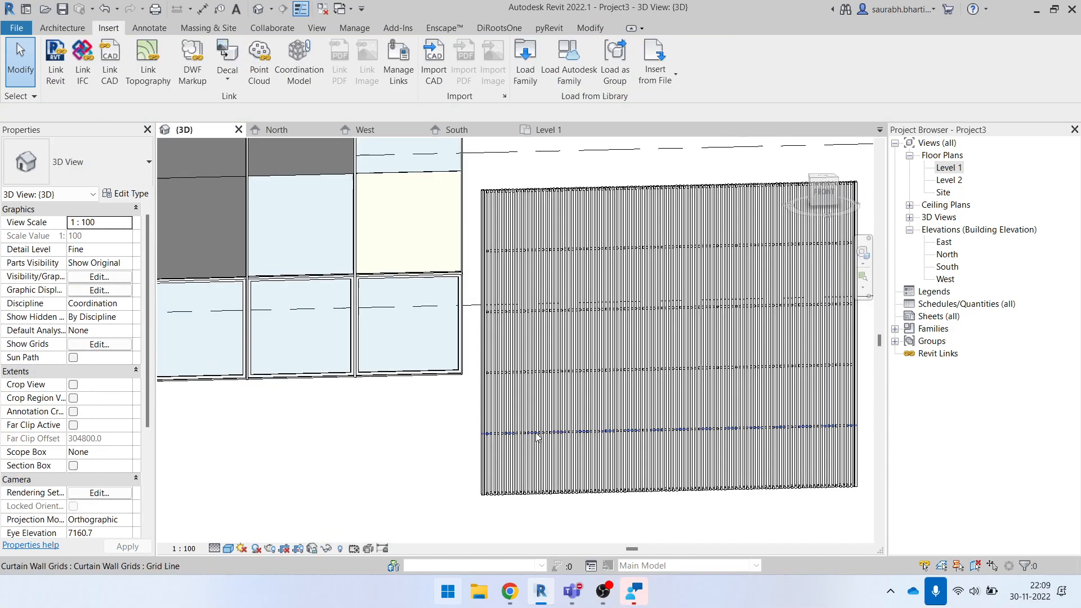
{"action": "middle_click_drag", "start_coordinate": [536, 436], "coordinate": [322, 377], "text": "shift"}
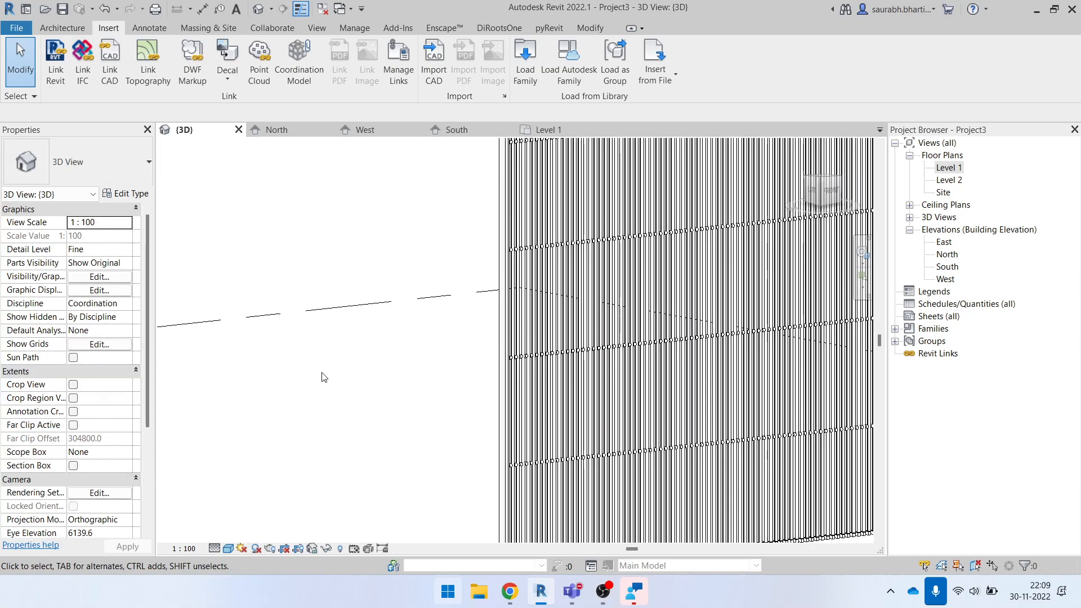
{"action": "scroll", "coordinate": [466, 338], "scroll_direction": "down", "scroll_amount": 5}
{"action": "scroll", "coordinate": [466, 339], "scroll_direction": "down", "scroll_amount": 2}
{"action": "scroll", "coordinate": [479, 359], "scroll_direction": "up", "scroll_amount": 3}
{"action": "scroll", "coordinate": [364, 342], "scroll_direction": "up", "scroll_amount": 2}
{"action": "key", "text": "ctrl+z"}
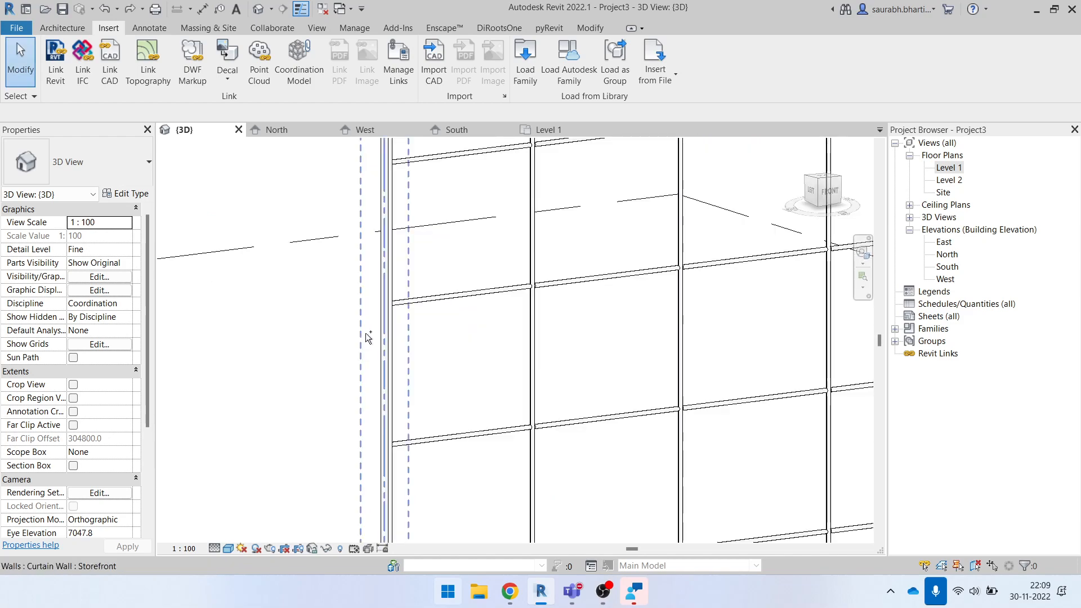
- Examine the Storefront wall's open mullion frame without panels, up close and as a whole
{"action": "scroll", "coordinate": [475, 369], "scroll_direction": "down", "scroll_amount": 4}
{"action": "middle_click_drag", "start_coordinate": [500, 389], "coordinate": [541, 466], "text": "shift"}
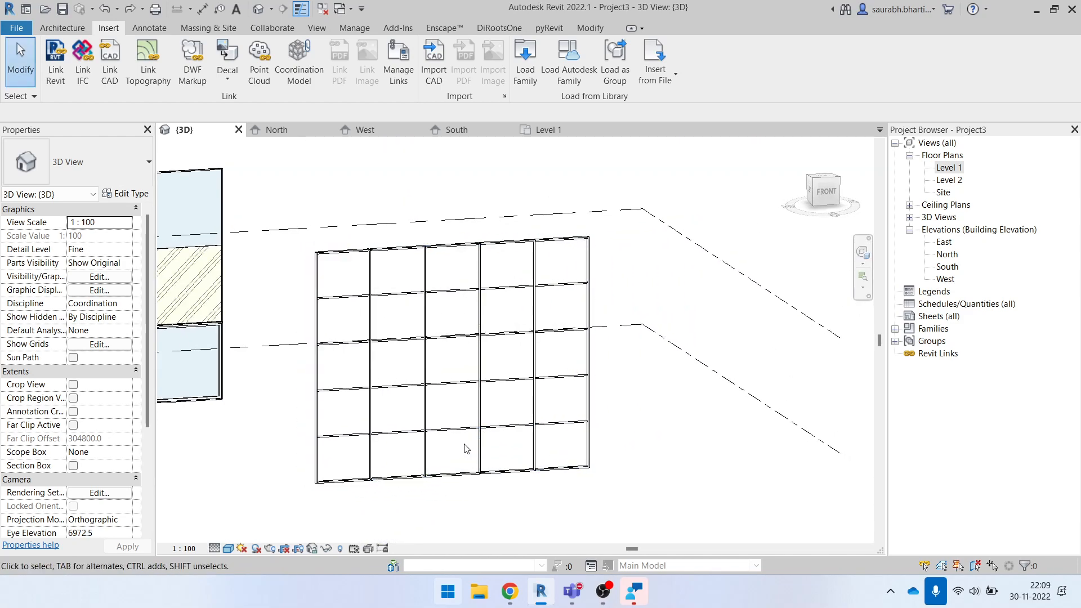
{"action": "scroll", "coordinate": [484, 378], "scroll_direction": "down", "scroll_amount": 3}
{"action": "scroll", "coordinate": [471, 356], "scroll_direction": "up", "scroll_amount": 3}
{"action": "left_click", "coordinate": [459, 322]}
{"action": "scroll", "coordinate": [458, 326], "scroll_direction": "up", "scroll_amount": 6}
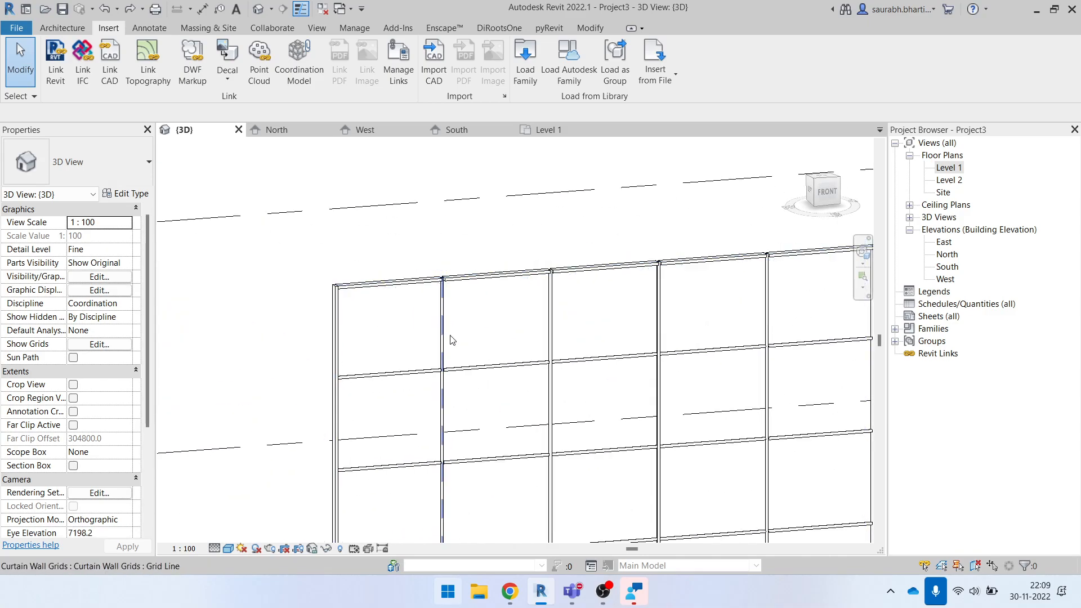
{"action": "scroll", "coordinate": [457, 346], "scroll_direction": "up", "scroll_amount": 1}
{"action": "scroll", "coordinate": [425, 323], "scroll_direction": "down", "scroll_amount": 5}
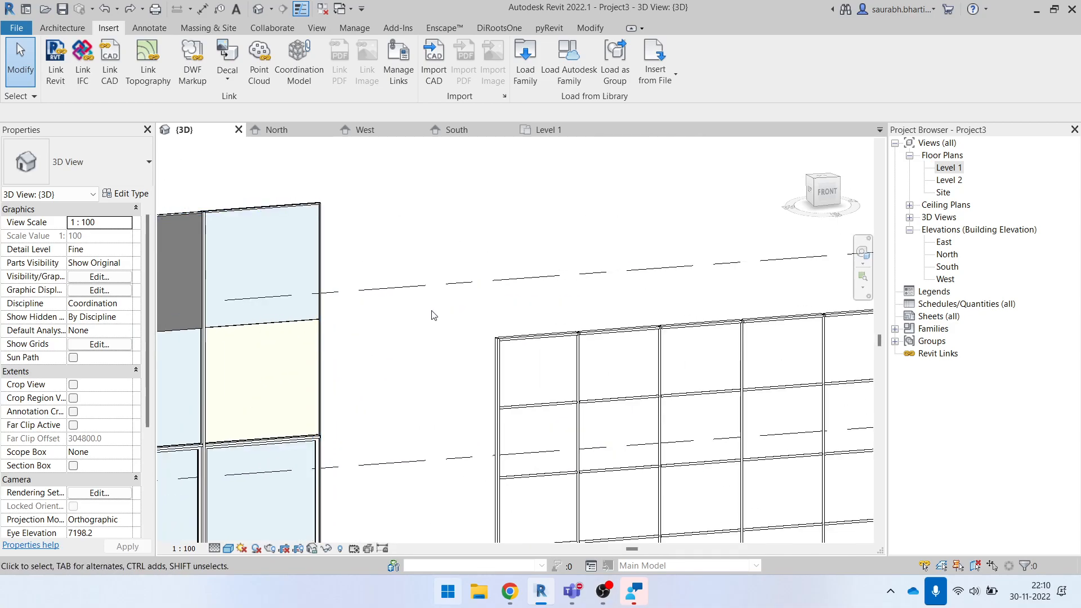
{"action": "left_click", "coordinate": [510, 591]}
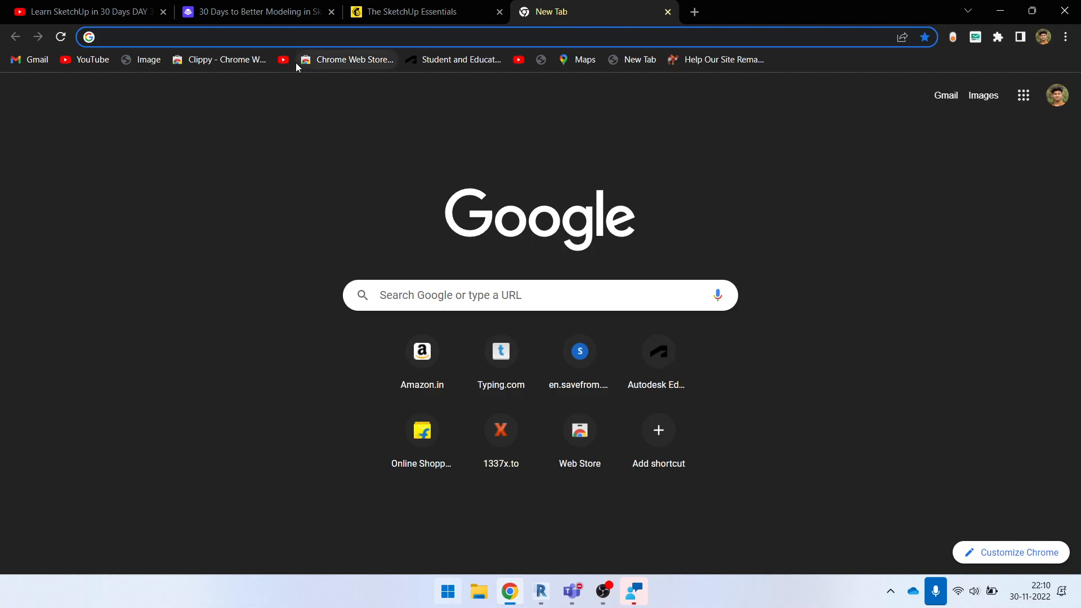
{"action": "left_click", "coordinate": [128, 13]}
{"action": "left_click", "coordinate": [359, 97]}
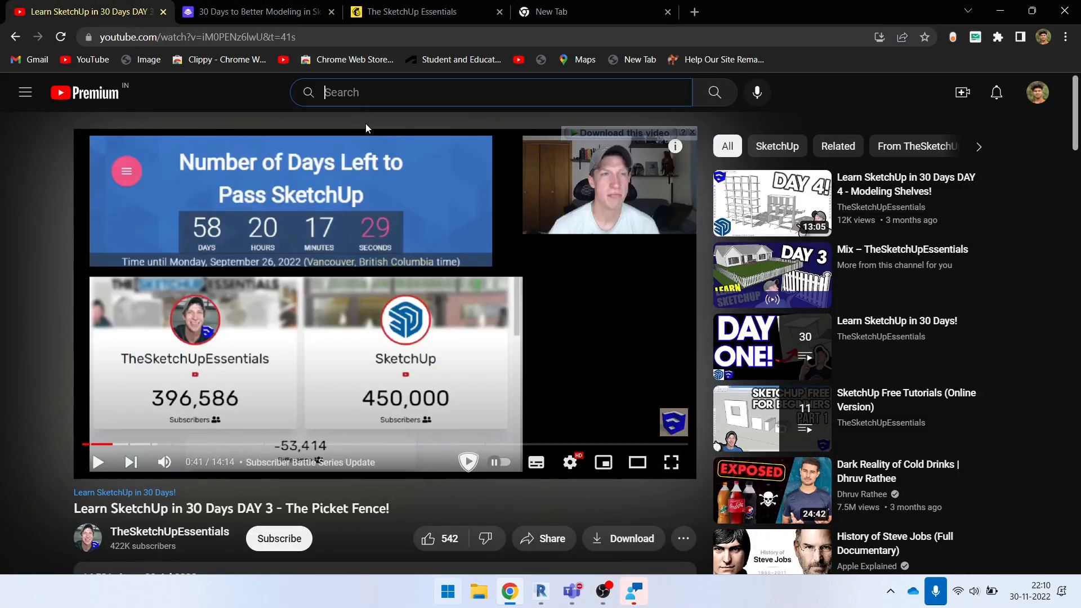
{"action": "type", "text": "4"}
{"action": "key", "text": "BackSpace"}
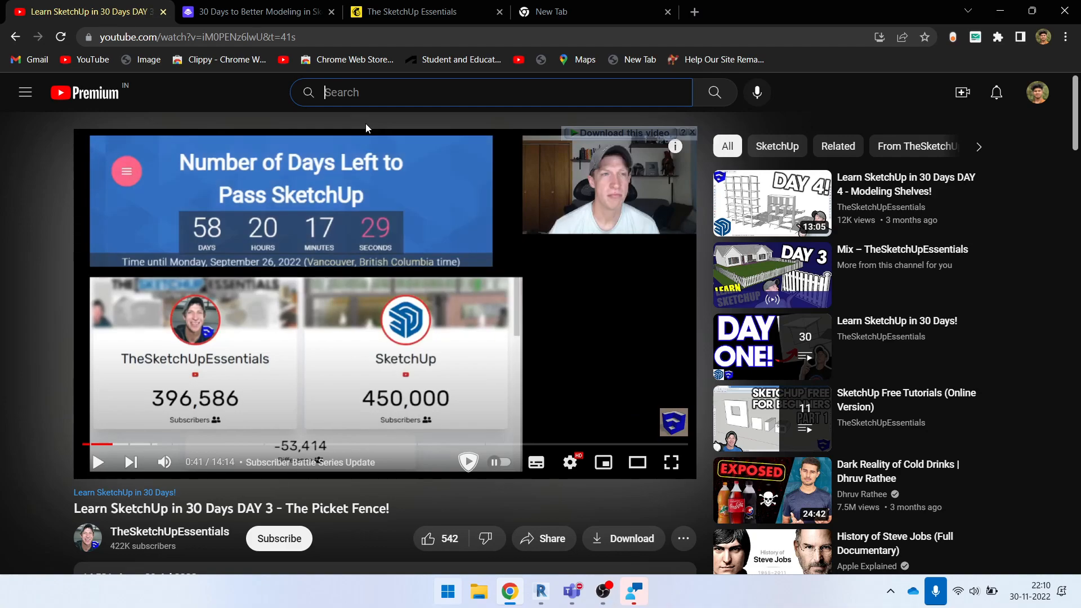
{"action": "left_click", "coordinate": [1067, 8]}
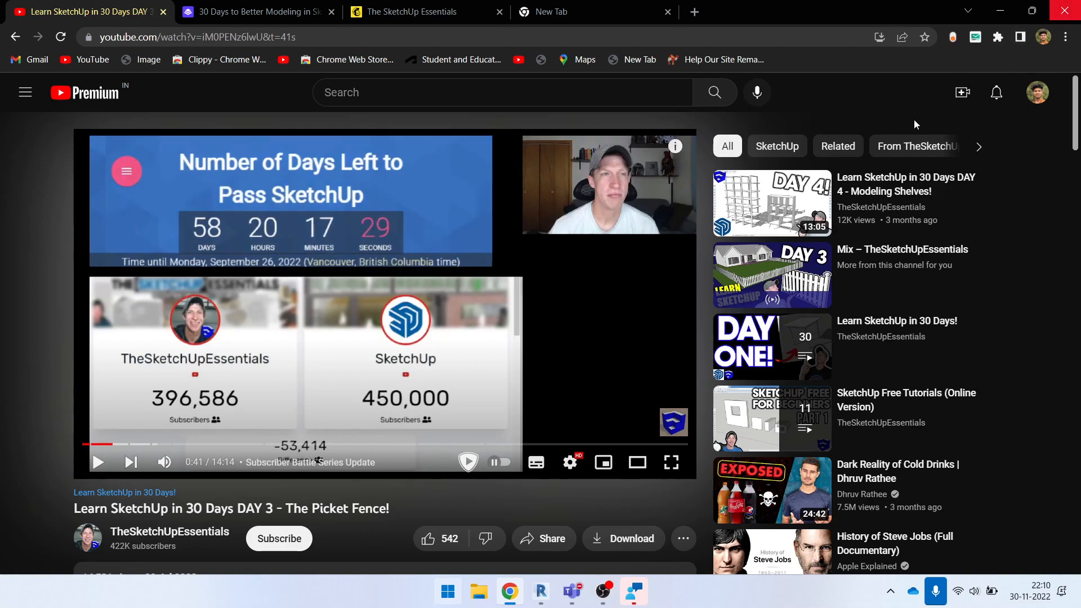
- Examine the Storefront wall and its grid settings from several angles in the 3D view
{"action": "scroll", "coordinate": [478, 273], "scroll_direction": "down", "scroll_amount": 4}
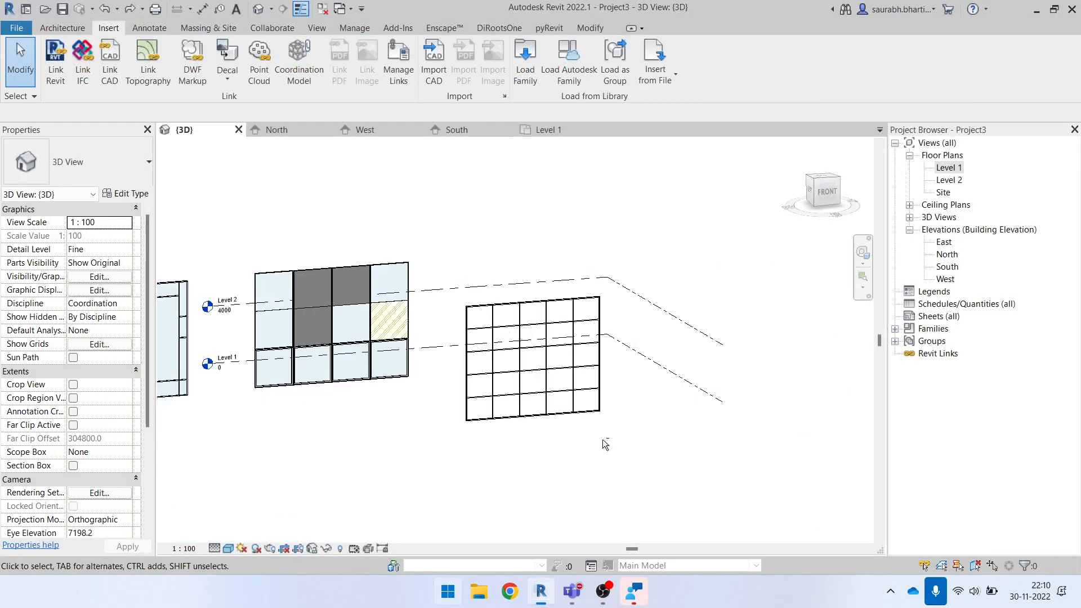
{"action": "mouse_move", "coordinate": [573, 428]}
{"action": "middle_mouse_down", "text": "shift"}
{"action": "mouse_move", "coordinate": [527, 447]}
{"action": "mouse_move", "coordinate": [575, 433]}
{"action": "middle_mouse_up", "text": "shift"}
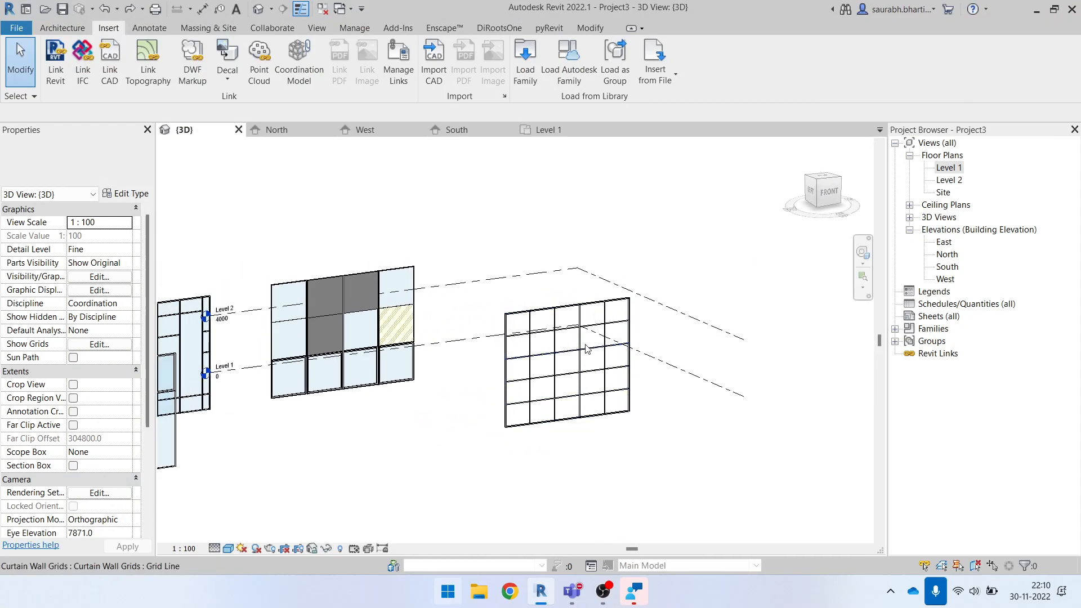
{"action": "scroll", "coordinate": [586, 352], "scroll_direction": "up", "scroll_amount": 3}
{"action": "left_click", "coordinate": [550, 275]}
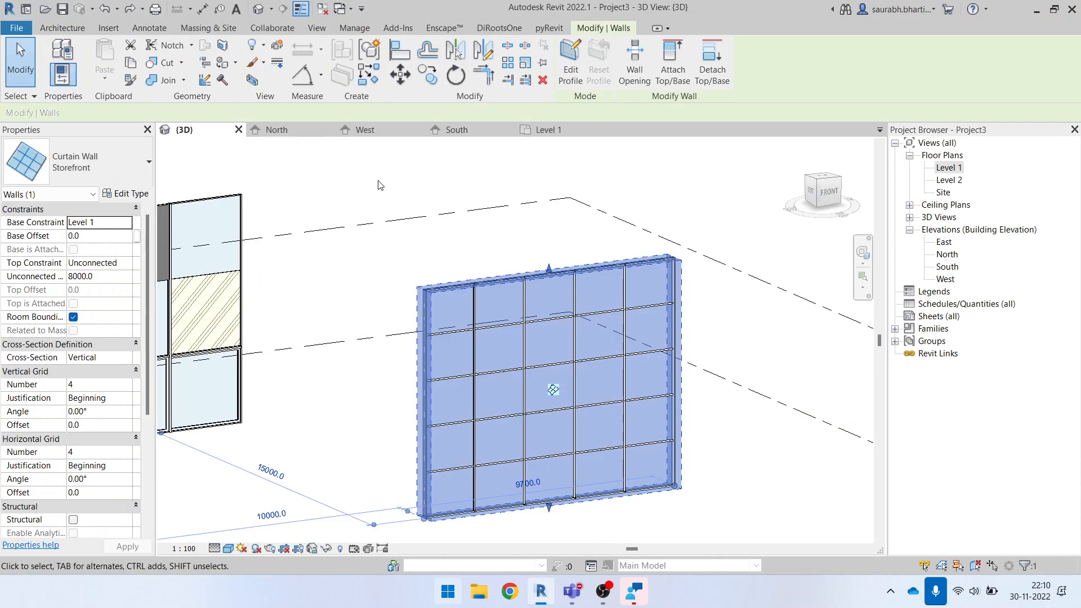
{"action": "left_click", "coordinate": [384, 176]}
{"action": "scroll", "coordinate": [550, 283], "scroll_direction": "down", "scroll_amount": 3}
{"action": "middle_click_drag", "start_coordinate": [601, 395], "coordinate": [598, 419], "text": "shift"}
{"action": "left_click", "coordinate": [524, 312]}
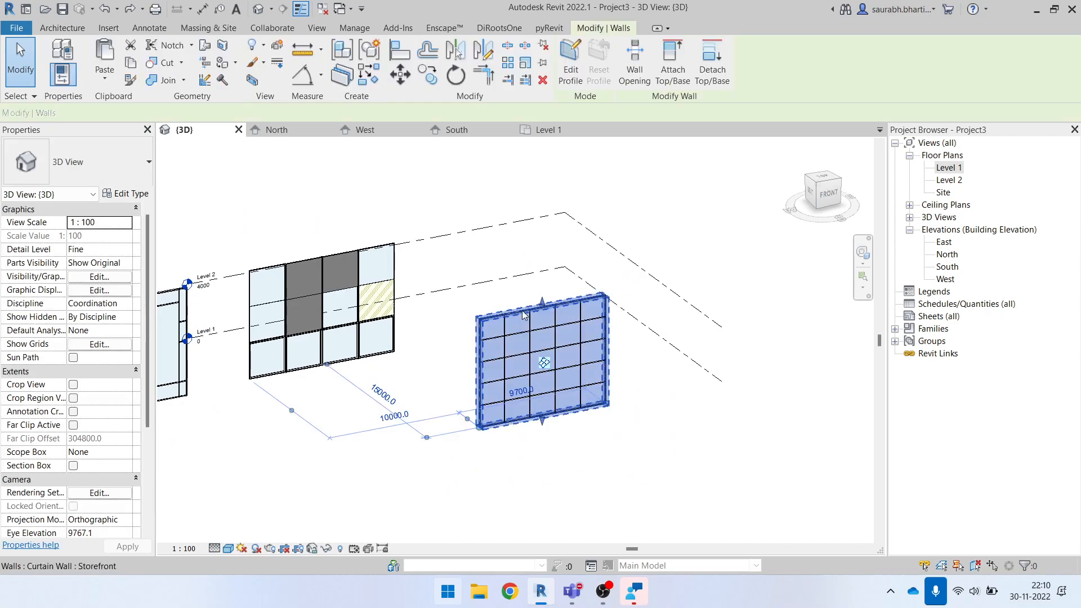
{"action": "middle_click_drag", "start_coordinate": [526, 387], "coordinate": [467, 383], "text": "shift"}
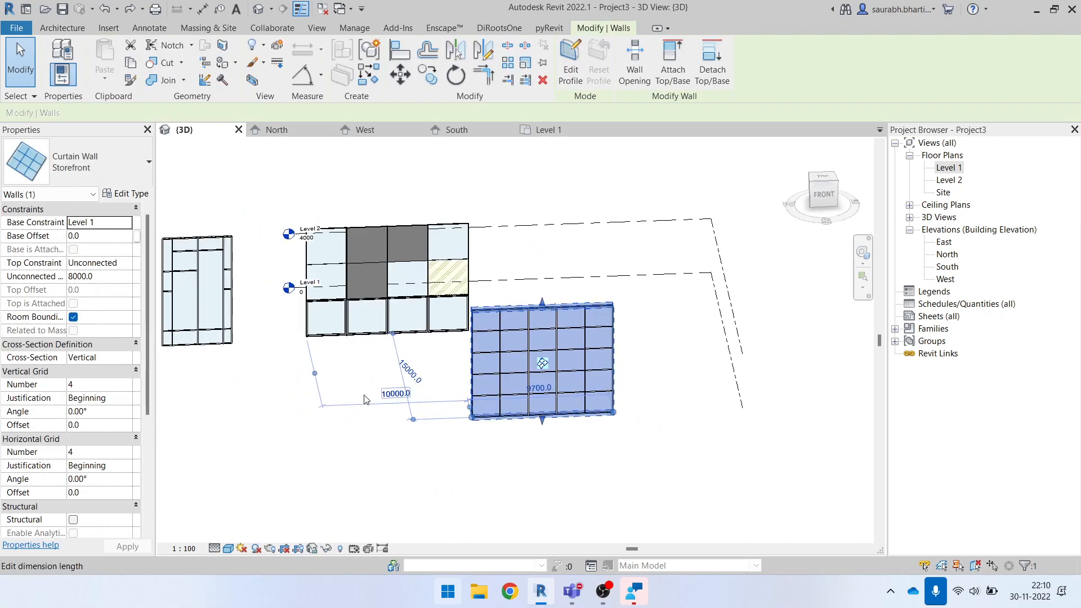
{"action": "left_click", "coordinate": [287, 417]}
{"action": "middle_click_drag", "start_coordinate": [287, 417], "coordinate": [495, 434], "text": "shift"}
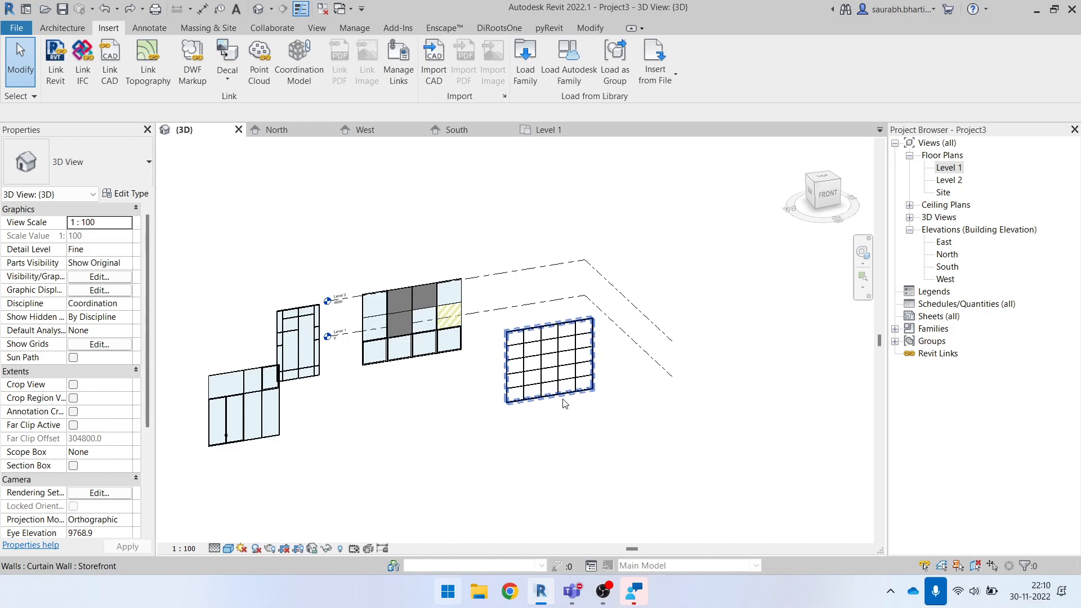
- Compare the open-framed Storefront wall with the other curtain walls, including the Exterior Glazing wall, from different angles
{"action": "scroll", "coordinate": [600, 350], "scroll_direction": "up", "scroll_amount": 6}
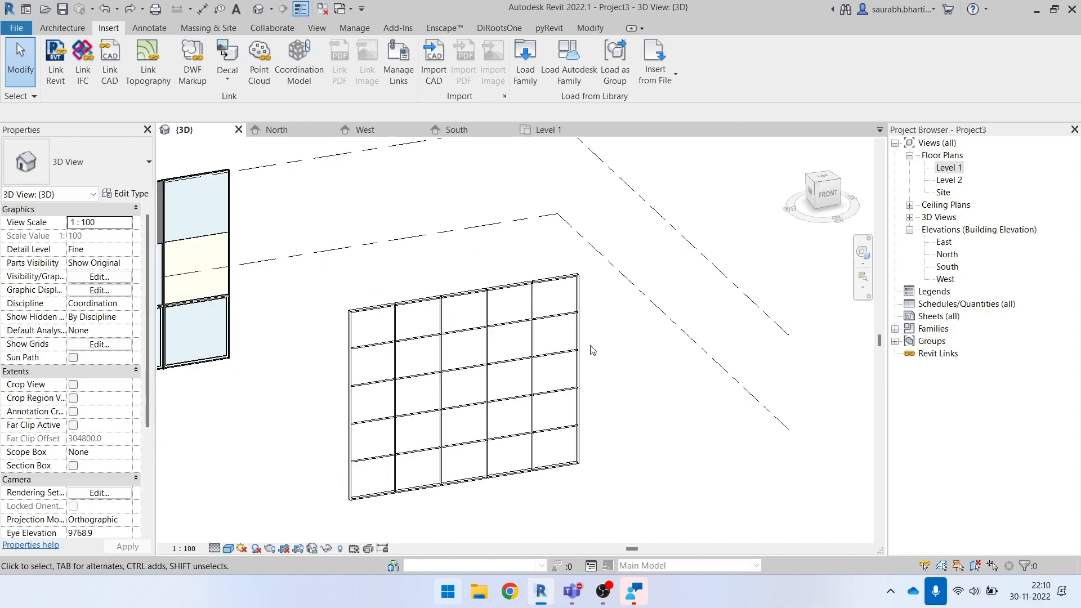
{"action": "scroll", "coordinate": [598, 341], "scroll_direction": "down", "scroll_amount": 3}
{"action": "middle_click_drag", "start_coordinate": [653, 435], "coordinate": [635, 431], "text": "shift"}
{"action": "scroll", "coordinate": [565, 439], "scroll_direction": "down", "scroll_amount": 5}
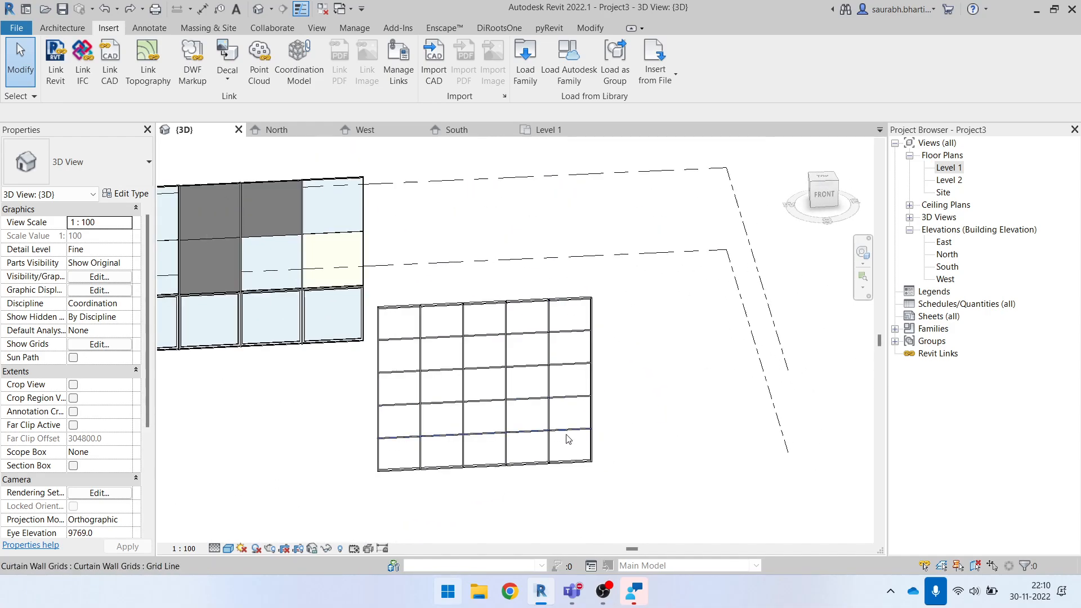
{"action": "scroll", "coordinate": [521, 386], "scroll_direction": "down", "scroll_amount": 5}
{"action": "middle_click_drag", "start_coordinate": [378, 389], "coordinate": [458, 392], "text": "shift"}
{"action": "scroll", "coordinate": [465, 412], "scroll_direction": "up", "scroll_amount": 4}
{"action": "scroll", "coordinate": [472, 406], "scroll_direction": "down", "scroll_amount": 3}
{"action": "left_click_drag", "start_coordinate": [324, 332], "coordinate": [648, 500]}
{"action": "scroll", "coordinate": [533, 405], "scroll_direction": "up", "scroll_amount": 3}
{"action": "middle_click_drag", "start_coordinate": [563, 452], "coordinate": [500, 423], "text": "shift"}
{"action": "middle_click_drag", "start_coordinate": [391, 370], "coordinate": [340, 297]}
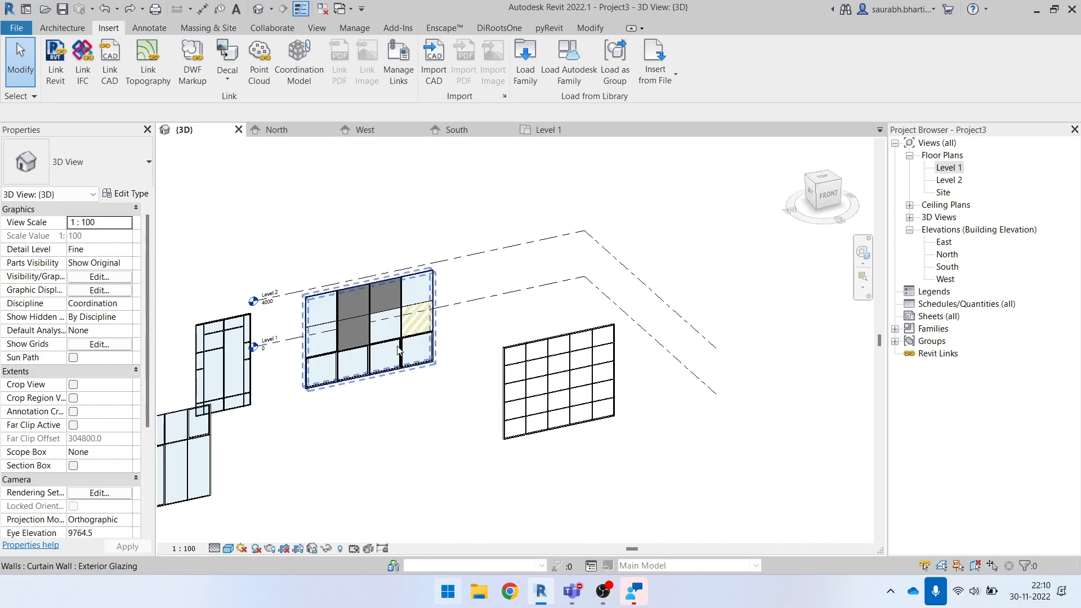
{"action": "left_click", "coordinate": [339, 298]}
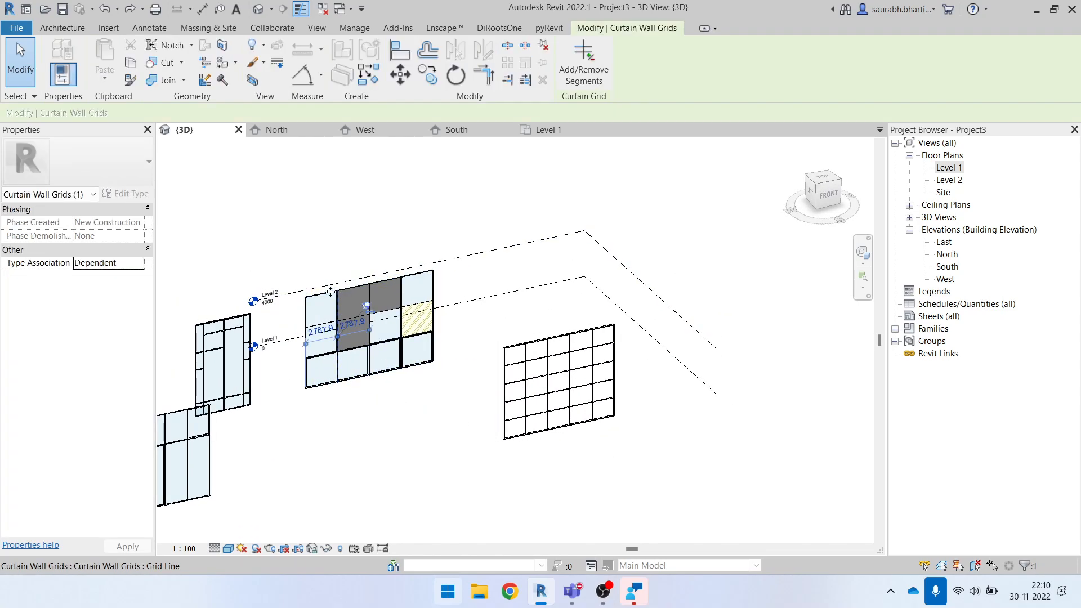
{"action": "left_click", "coordinate": [338, 227]}
{"action": "scroll", "coordinate": [533, 367], "scroll_direction": "down", "scroll_amount": 5}
{"action": "middle_click_drag", "start_coordinate": [612, 469], "coordinate": [552, 451], "text": "shift"}
{"action": "left_click_drag", "start_coordinate": [287, 243], "coordinate": [613, 451]}
{"action": "left_click", "coordinate": [538, 282]}
{"action": "middle_click_drag", "start_coordinate": [430, 310], "coordinate": [498, 333], "text": "shift"}
{"action": "scroll", "coordinate": [552, 356], "scroll_direction": "up", "scroll_amount": 4}
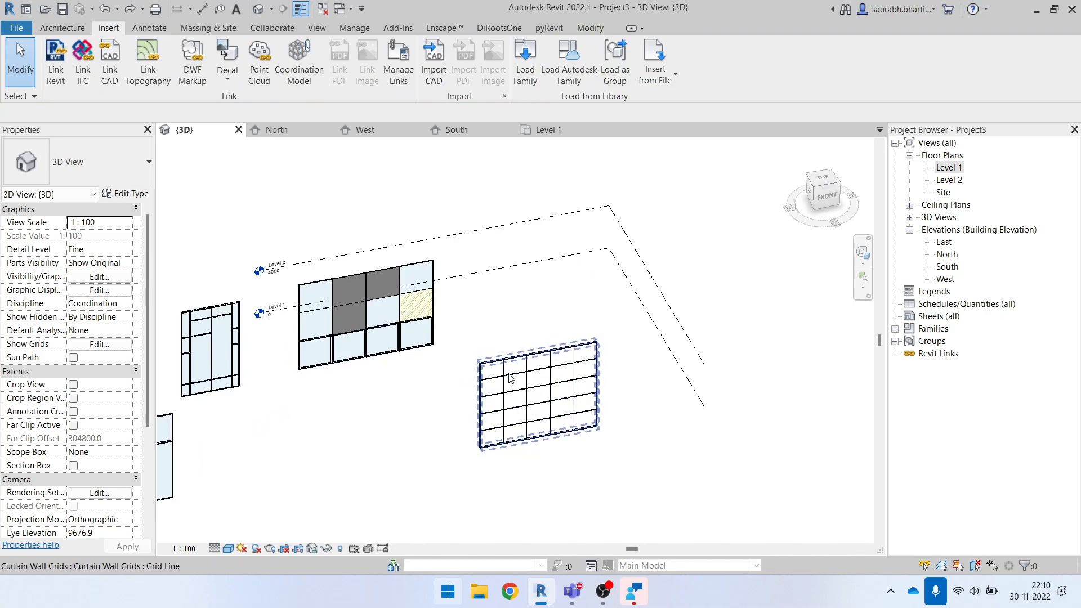
- Open the Level 1 floor plan and delete all the curtain walls
{"action": "double_click", "coordinate": [950, 167]}
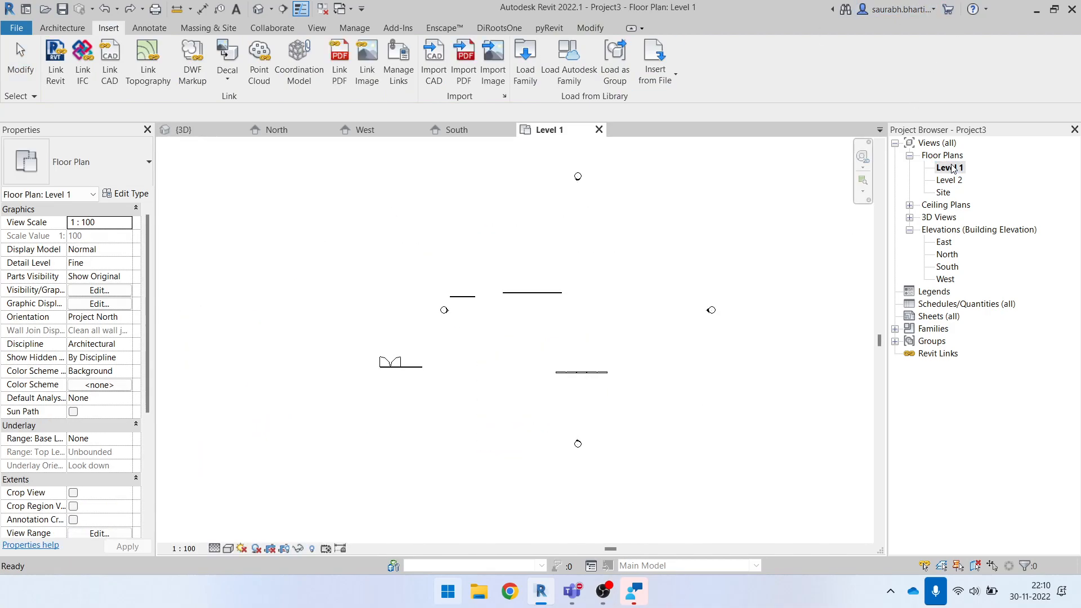
{"action": "left_click", "coordinate": [84, 31]}
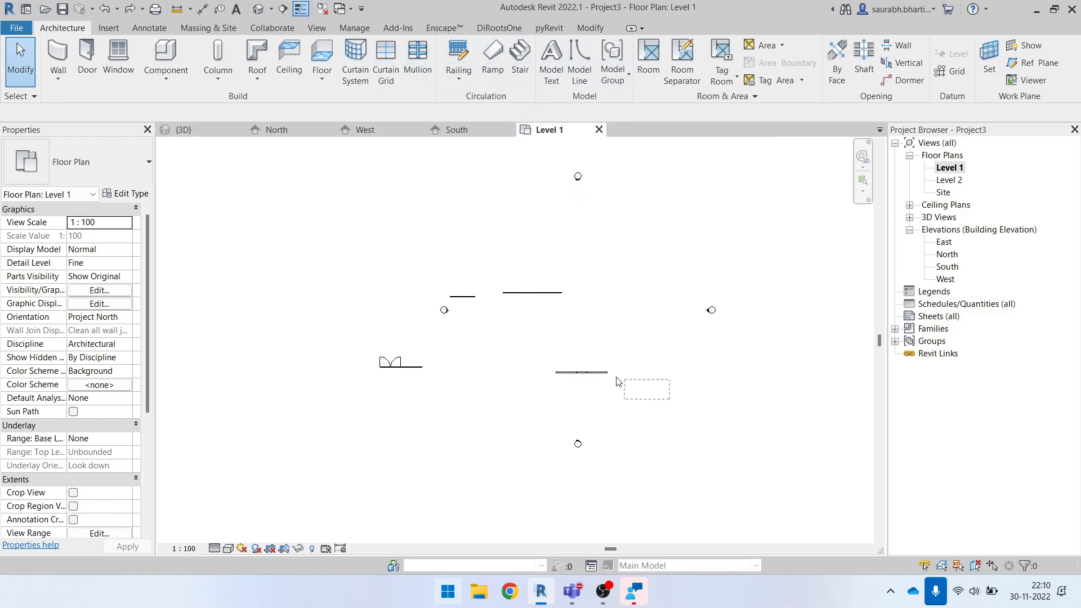
{"action": "left_click_drag", "start_coordinate": [467, 240], "coordinate": [468, 242]}
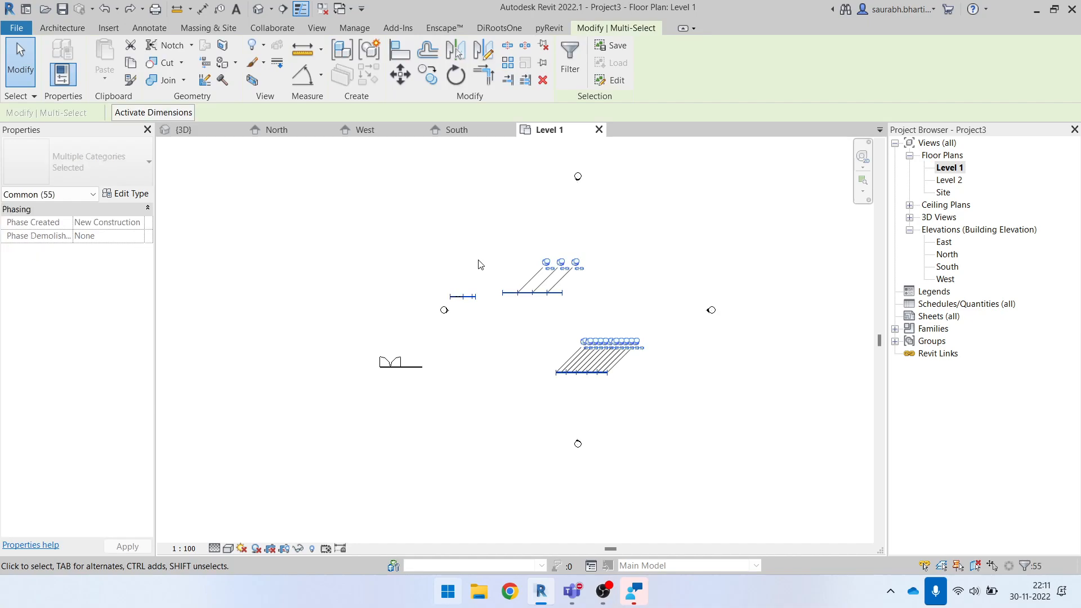
{"action": "key", "text": "Delete"}
{"action": "left_click_drag", "start_coordinate": [269, 381], "coordinate": [485, 528]}
{"action": "key", "text": "Delete"}
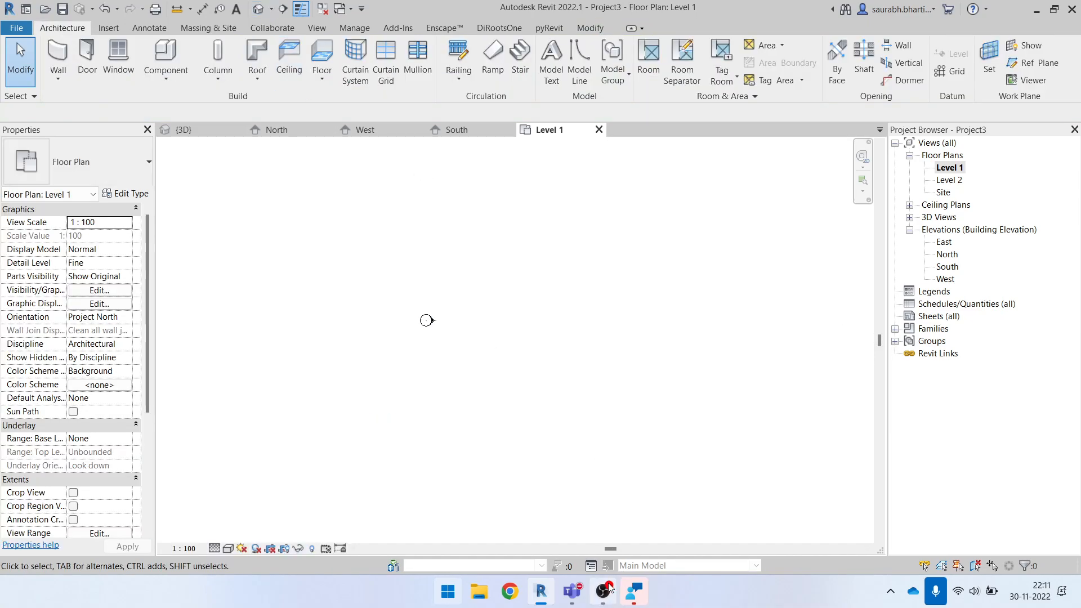
- Switch to the Microsoft Teams meeting window
{"action": "mouse_move", "coordinate": [578, 592]}
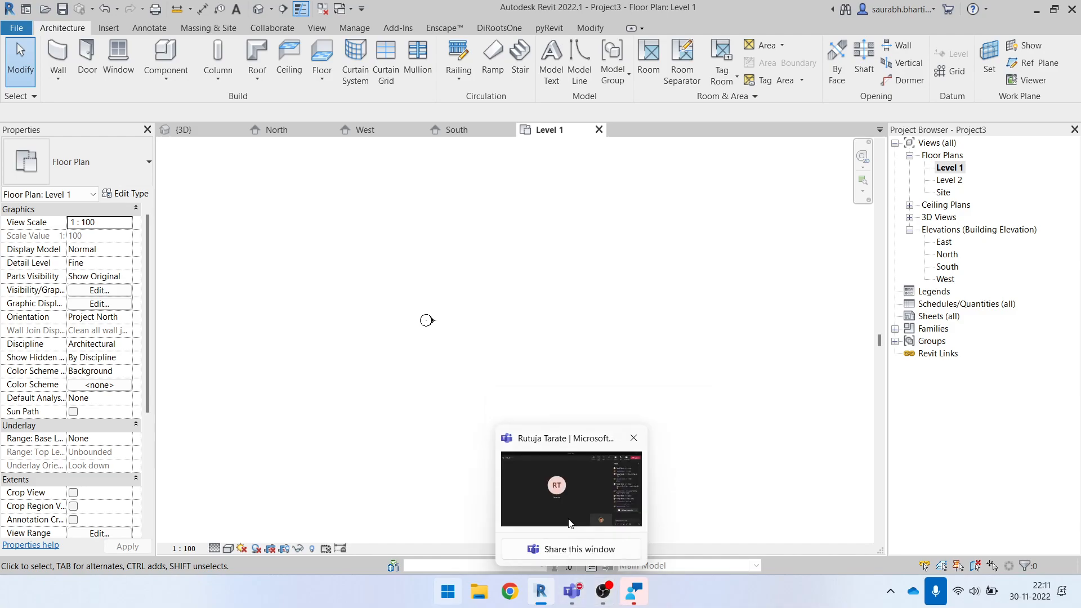
{"action": "mouse_move", "coordinate": [565, 508]}
{"action": "left_click", "coordinate": [557, 493]}
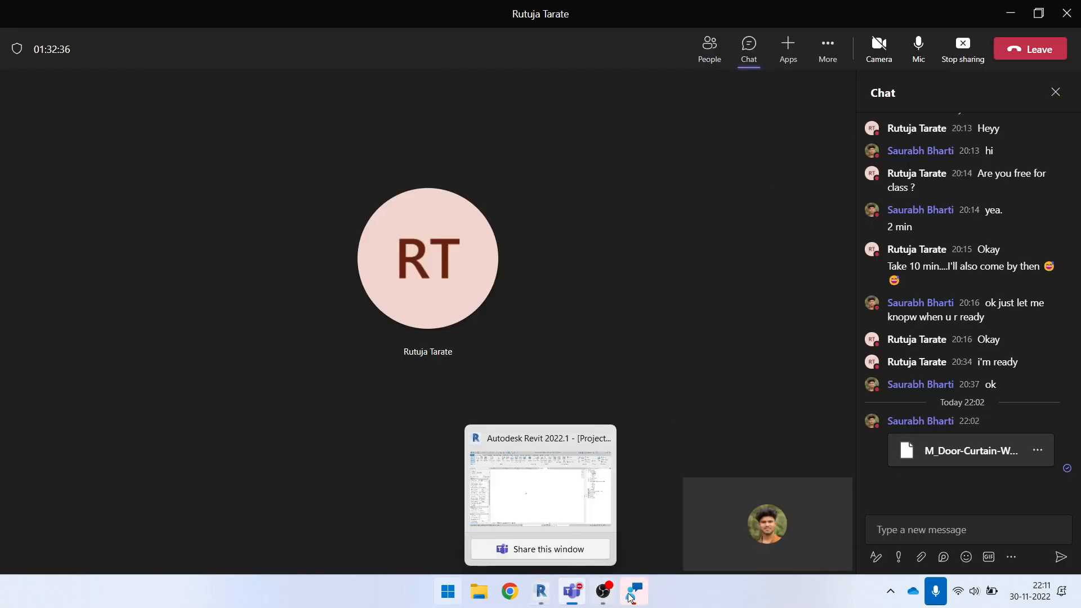
{"action": "left_click", "coordinate": [600, 593]}
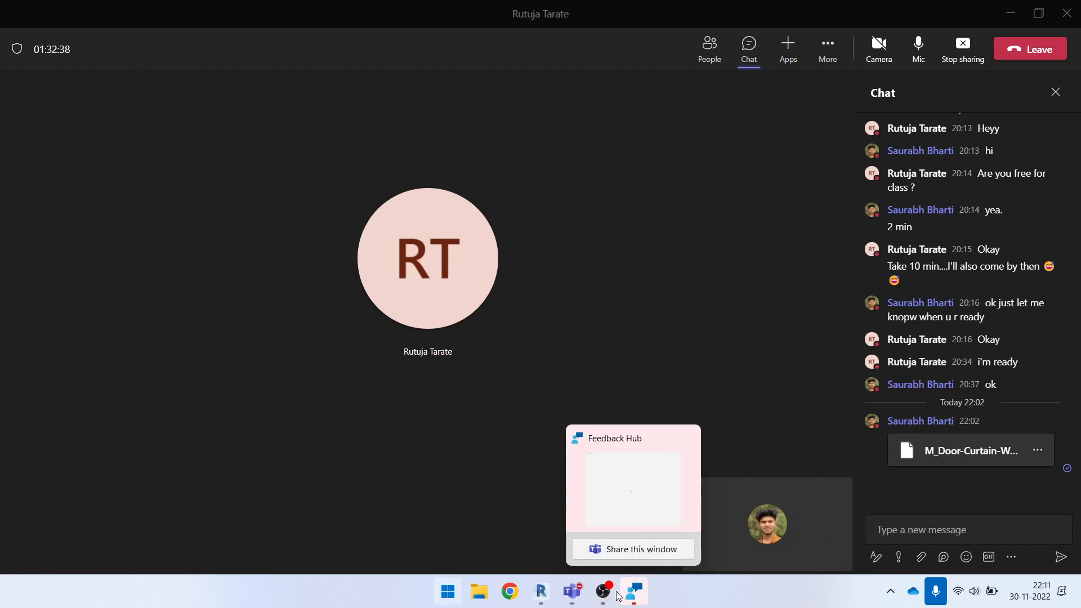